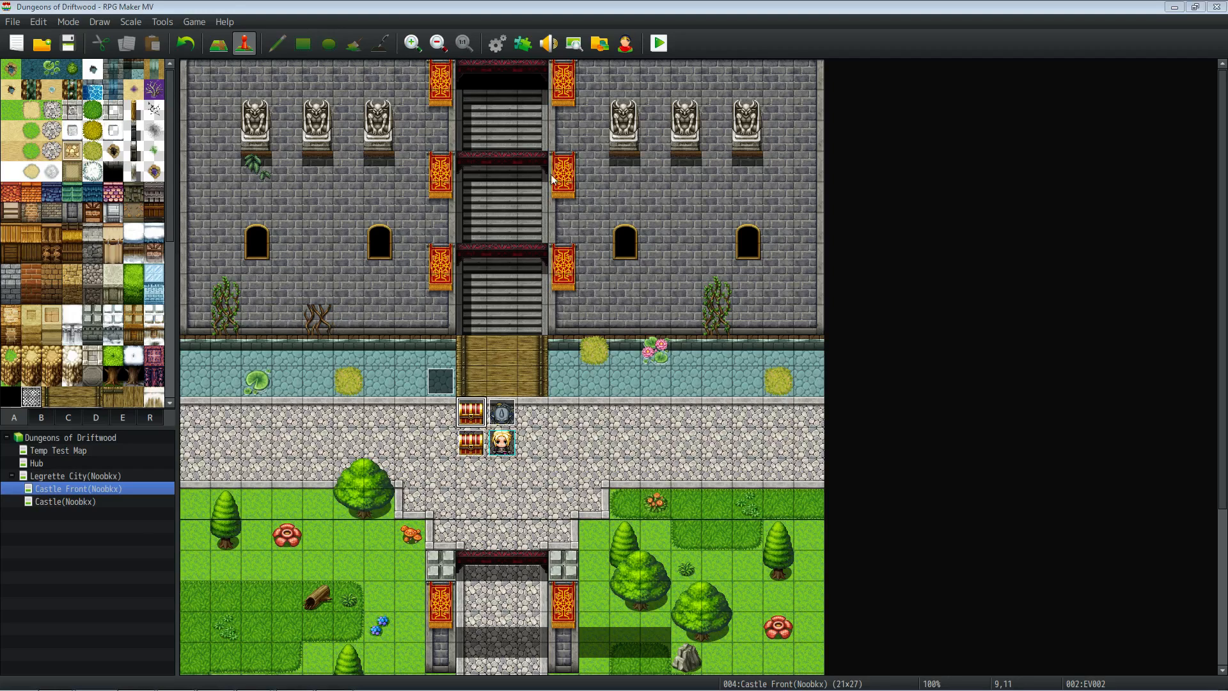
{"action": "left_click", "coordinate": [444, 6]}
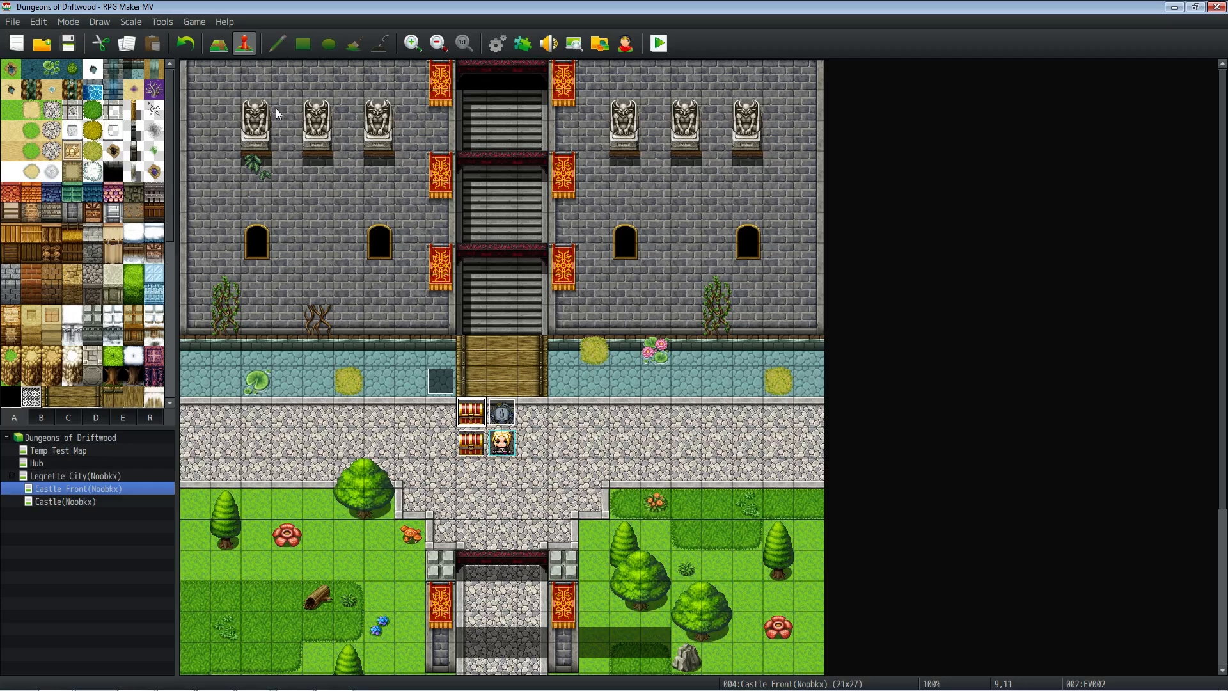
{"action": "left_click", "coordinate": [502, 414]}
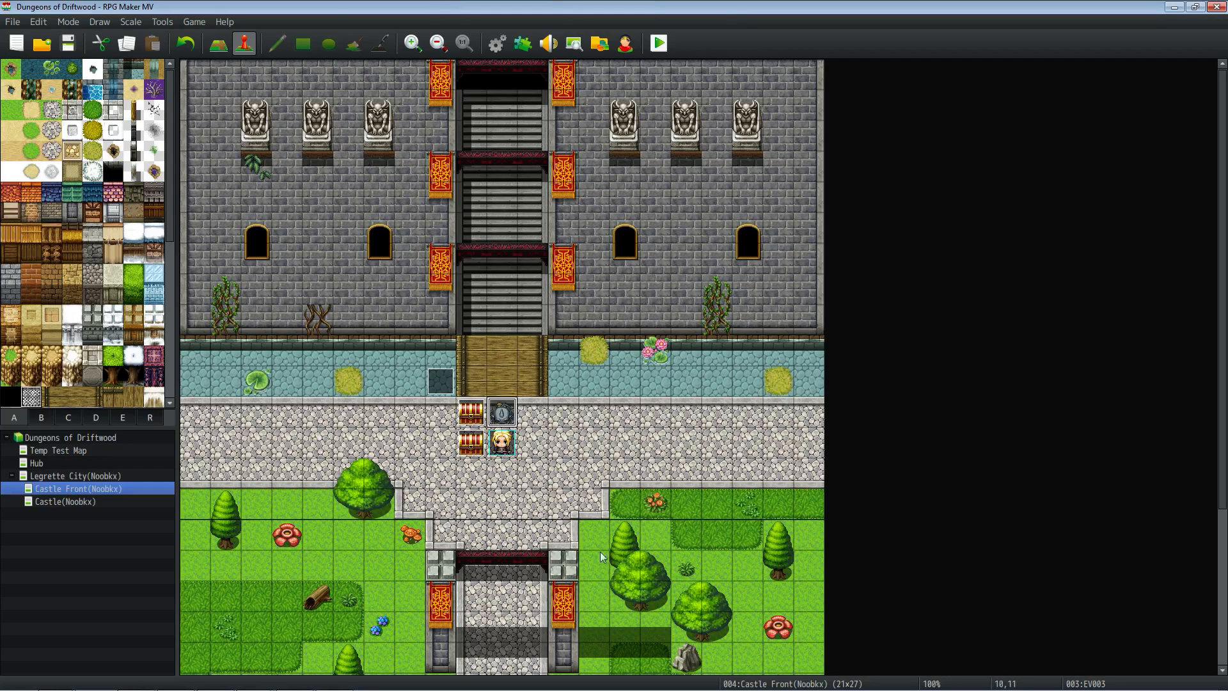
{"action": "left_click", "coordinate": [510, 444]}
{"action": "left_click", "coordinate": [469, 447]}
{"action": "left_click", "coordinate": [471, 415]}
{"action": "left_click", "coordinate": [468, 451]}
{"action": "left_click", "coordinate": [505, 446]}
{"action": "left_click", "coordinate": [502, 416]}
Save the project and briefly check the database.
{"action": "left_click", "coordinate": [66, 43]}
{"action": "left_click", "coordinate": [497, 43]}
{"action": "left_click", "coordinate": [828, 566]}
Examine the common event call inside the character event on the Temp Test Map.
{"action": "left_click", "coordinate": [78, 451]}
{"action": "double_click", "coordinate": [195, 74]}
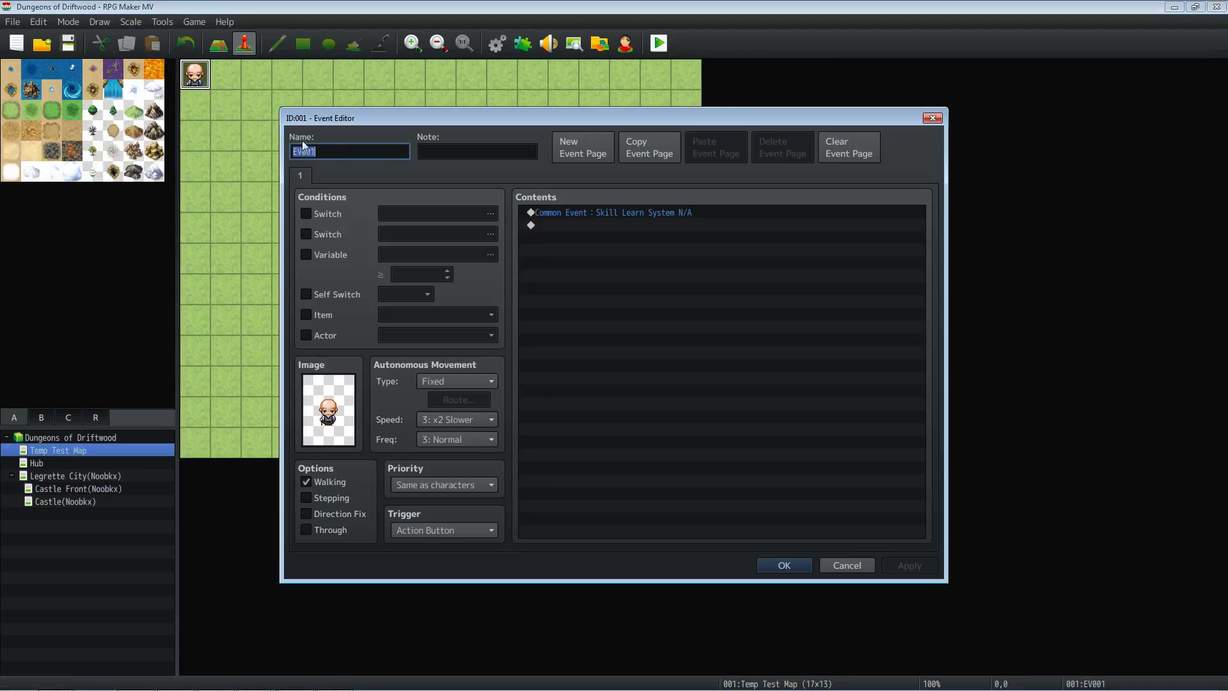
{"action": "left_click", "coordinate": [654, 214]}
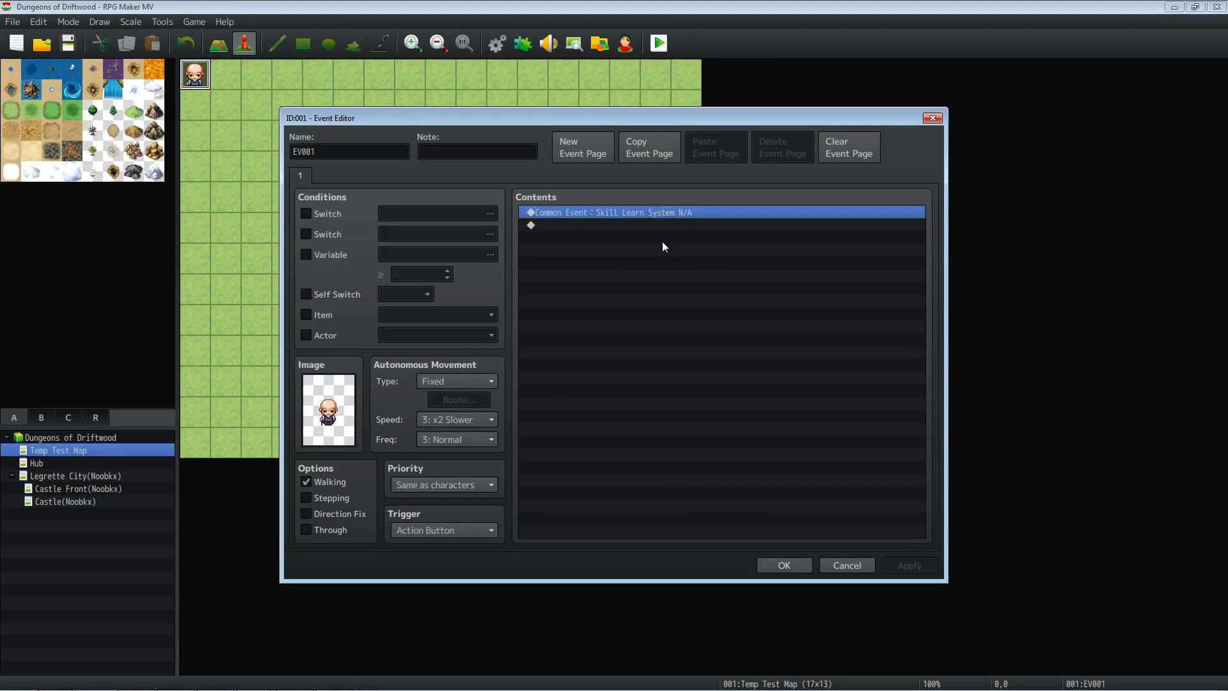
{"action": "left_click", "coordinate": [783, 565]}
Review the contents of the Skill Learn System N/A common event, from its welcome text through the spell-learning branches.
{"action": "left_click", "coordinate": [497, 40]}
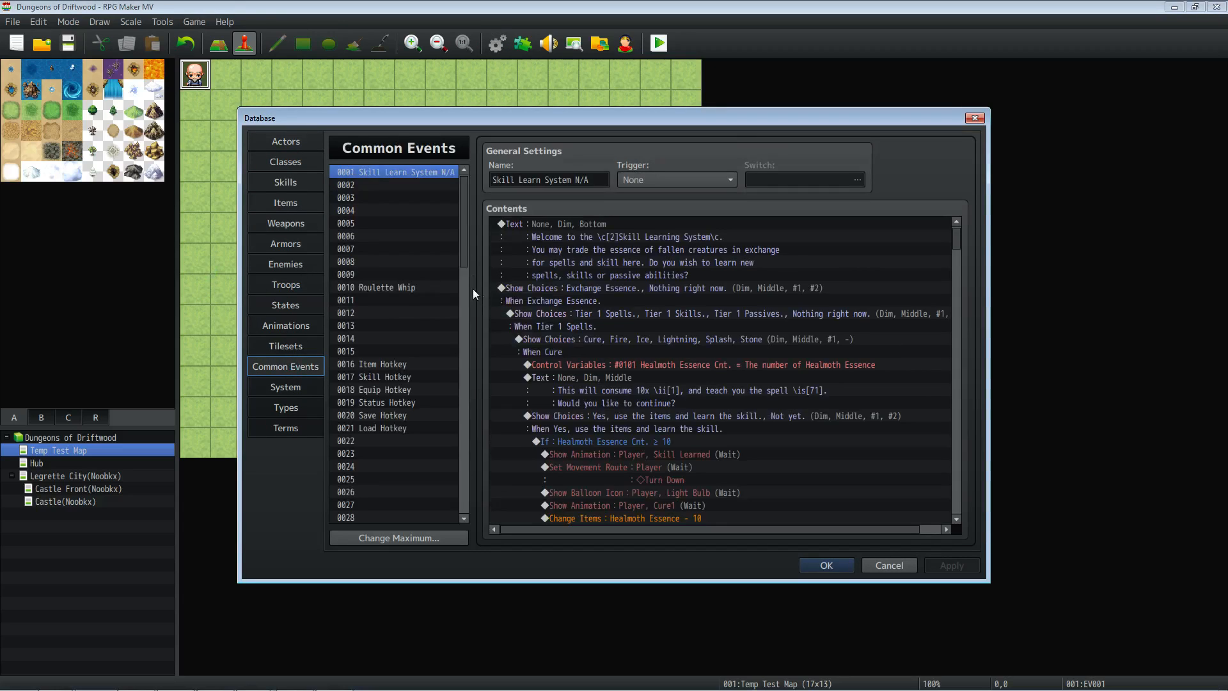
{"action": "left_click", "coordinate": [574, 224]}
{"action": "scroll", "coordinate": [634, 293], "scroll_direction": "down", "scroll_amount": 4}
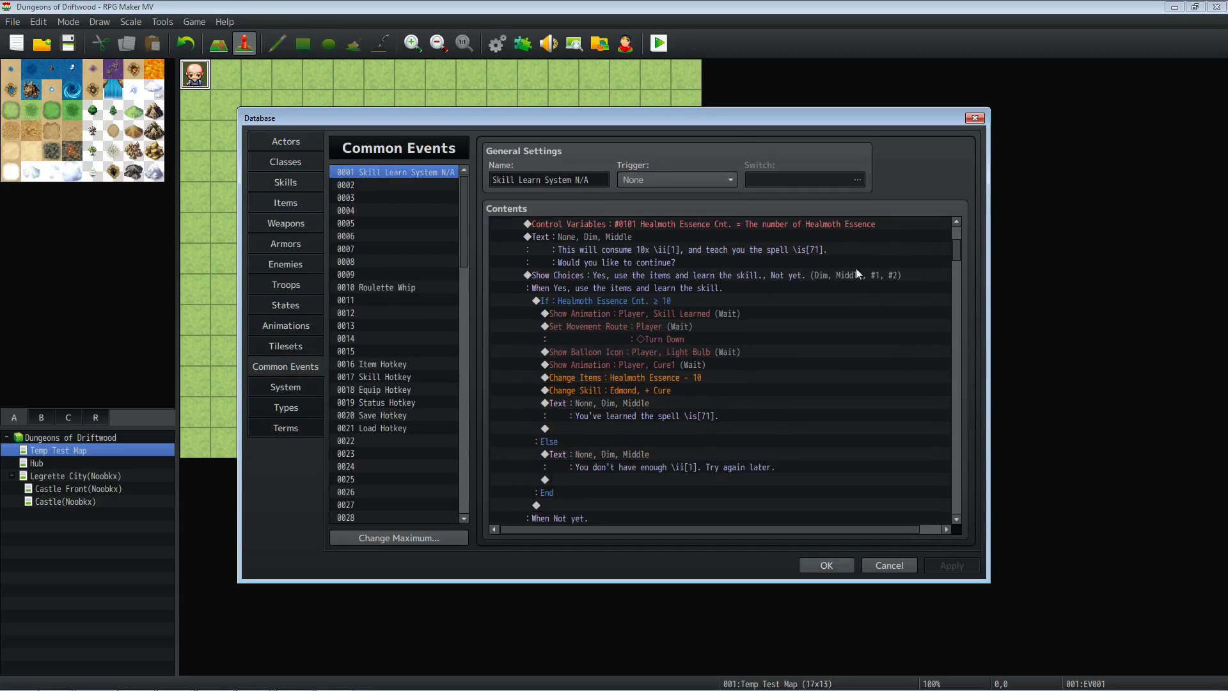
{"action": "scroll", "coordinate": [931, 256], "scroll_direction": "down", "scroll_amount": 15}
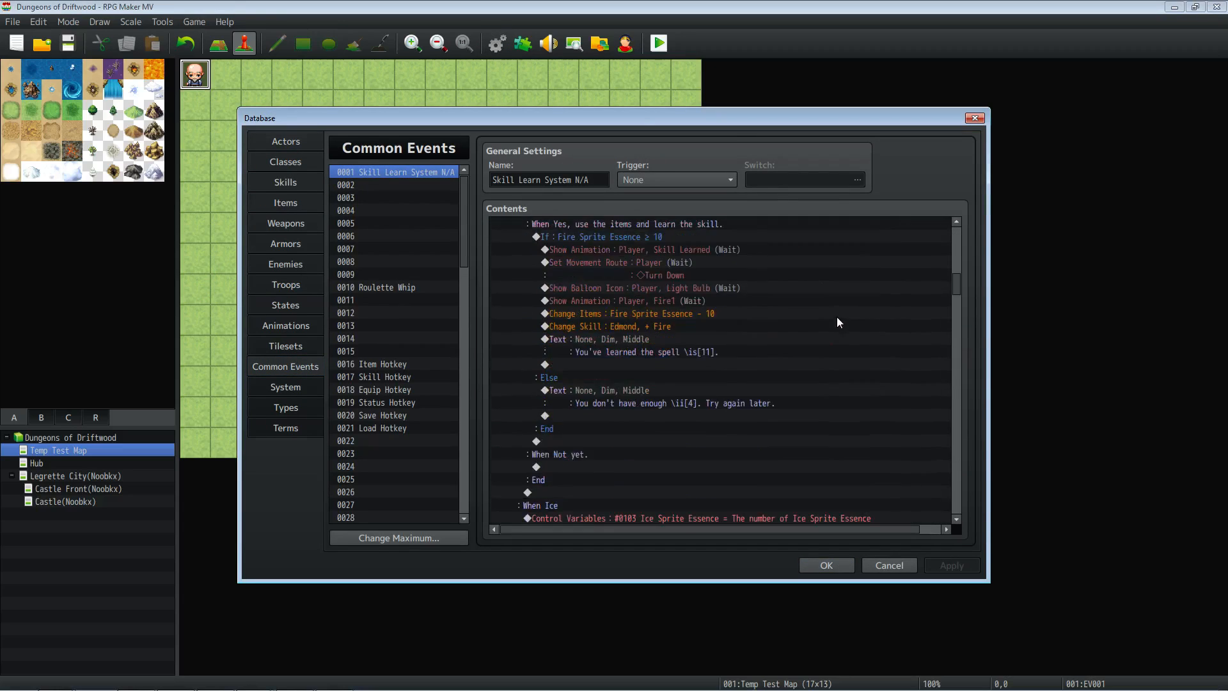
{"action": "scroll", "coordinate": [828, 317], "scroll_direction": "down", "scroll_amount": 16}
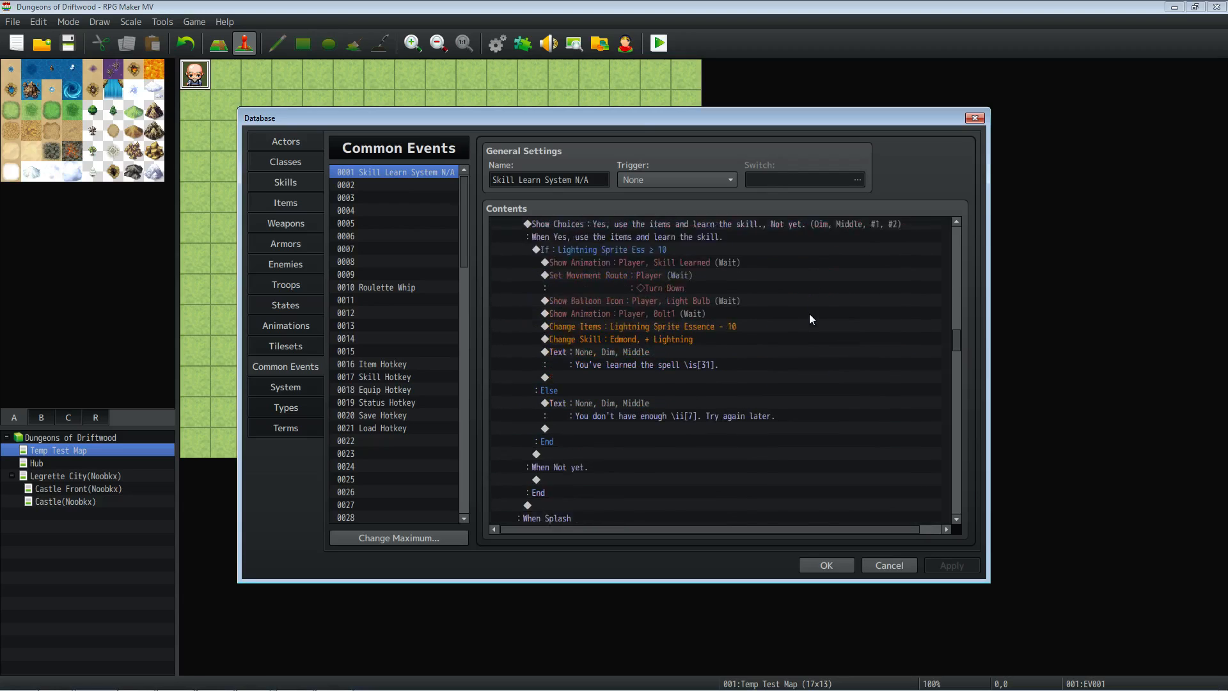
{"action": "scroll", "coordinate": [804, 316], "scroll_direction": "down", "scroll_amount": 15}
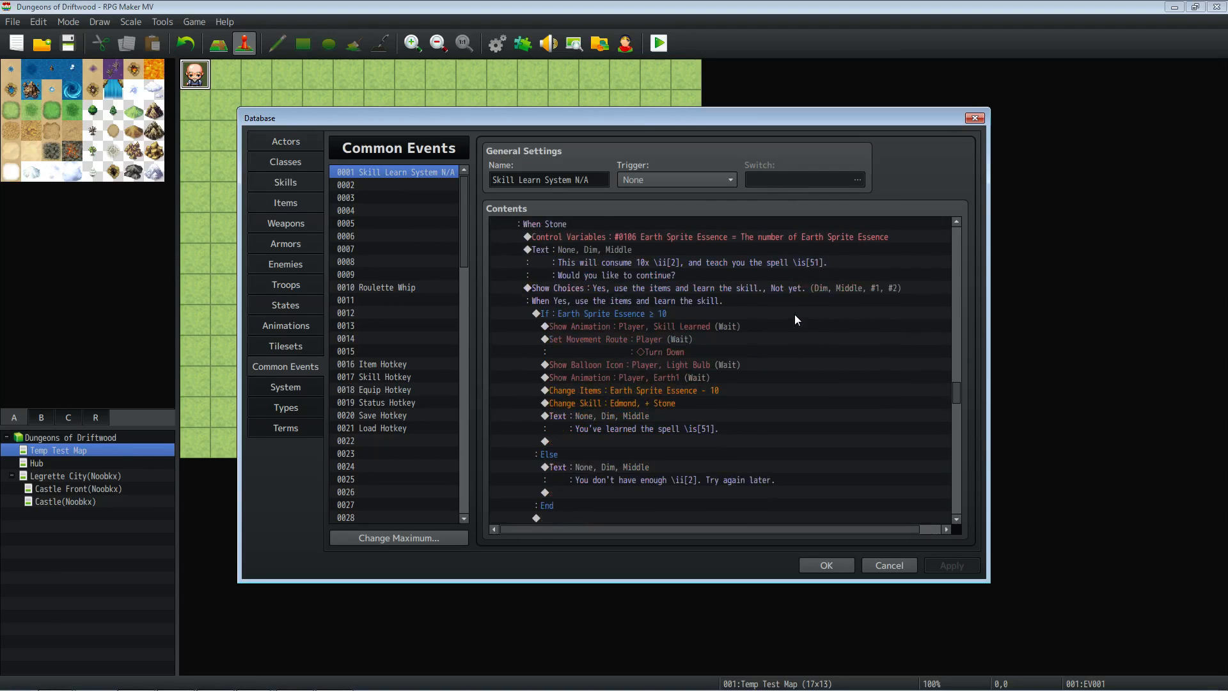
{"action": "scroll", "coordinate": [794, 315], "scroll_direction": "down", "scroll_amount": 15}
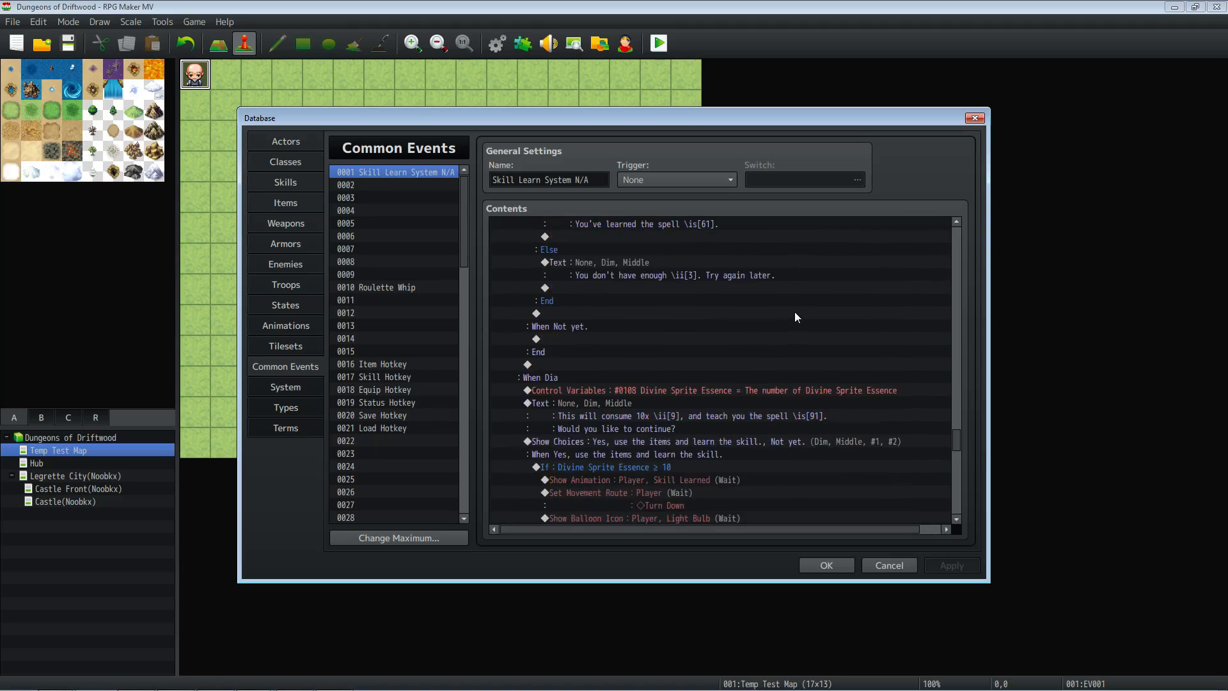
{"action": "scroll", "coordinate": [795, 313], "scroll_direction": "down", "scroll_amount": 15}
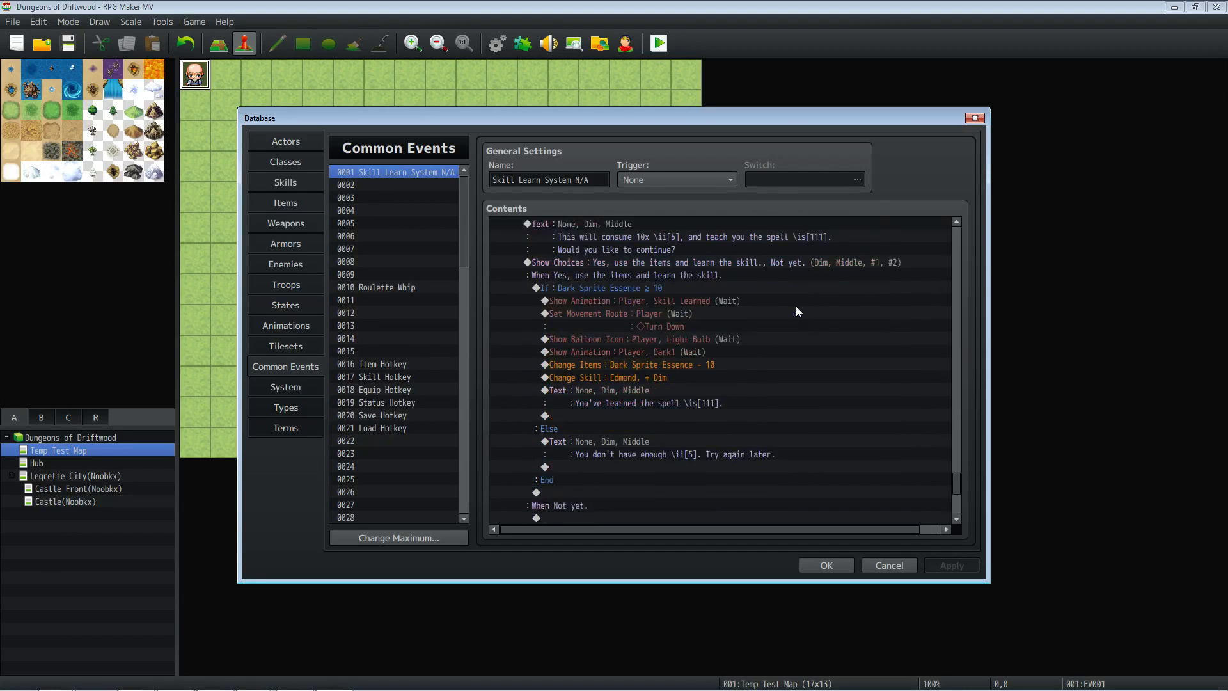
{"action": "scroll", "coordinate": [787, 315], "scroll_direction": "down", "scroll_amount": 4}
{"action": "scroll", "coordinate": [765, 340], "scroll_direction": "up", "scroll_amount": 6}
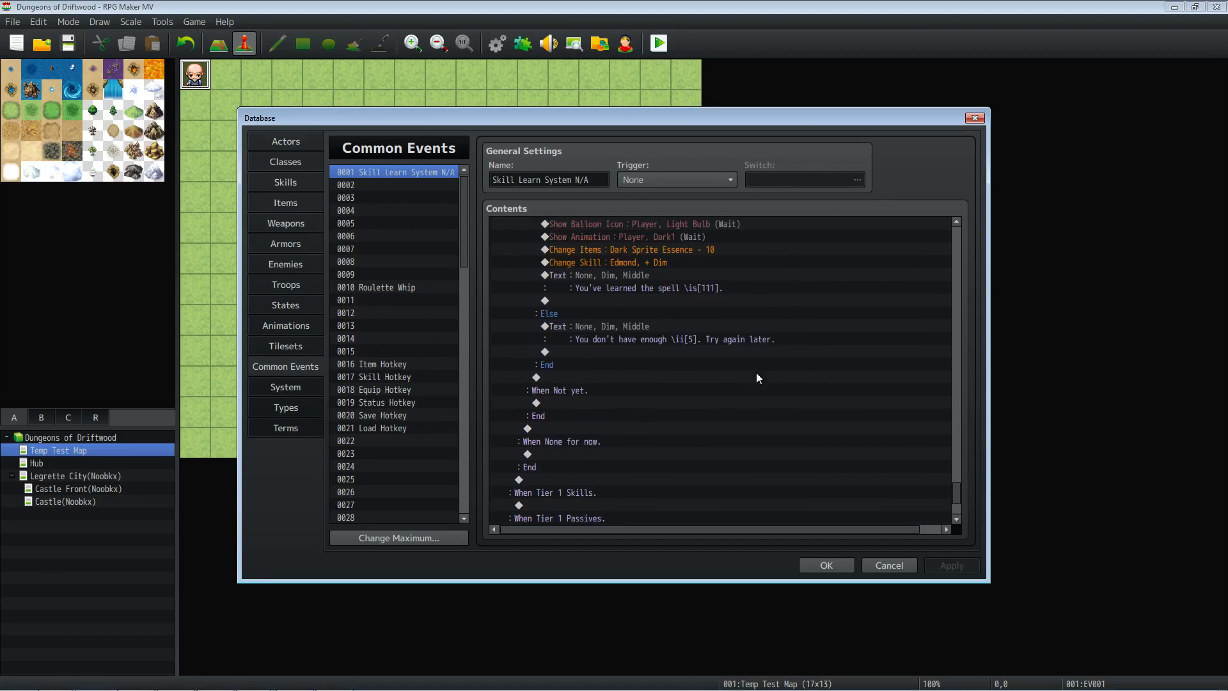
{"action": "scroll", "coordinate": [757, 378], "scroll_direction": "up", "scroll_amount": 20}
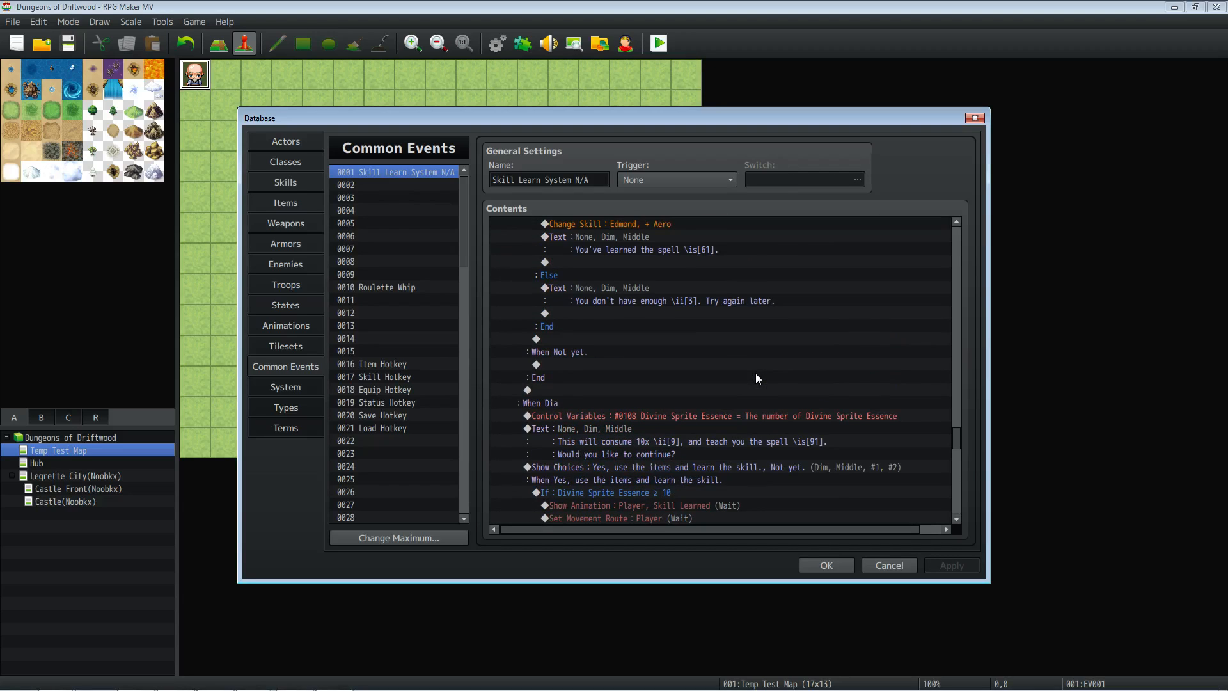
{"action": "scroll", "coordinate": [756, 375], "scroll_direction": "up", "scroll_amount": 20}
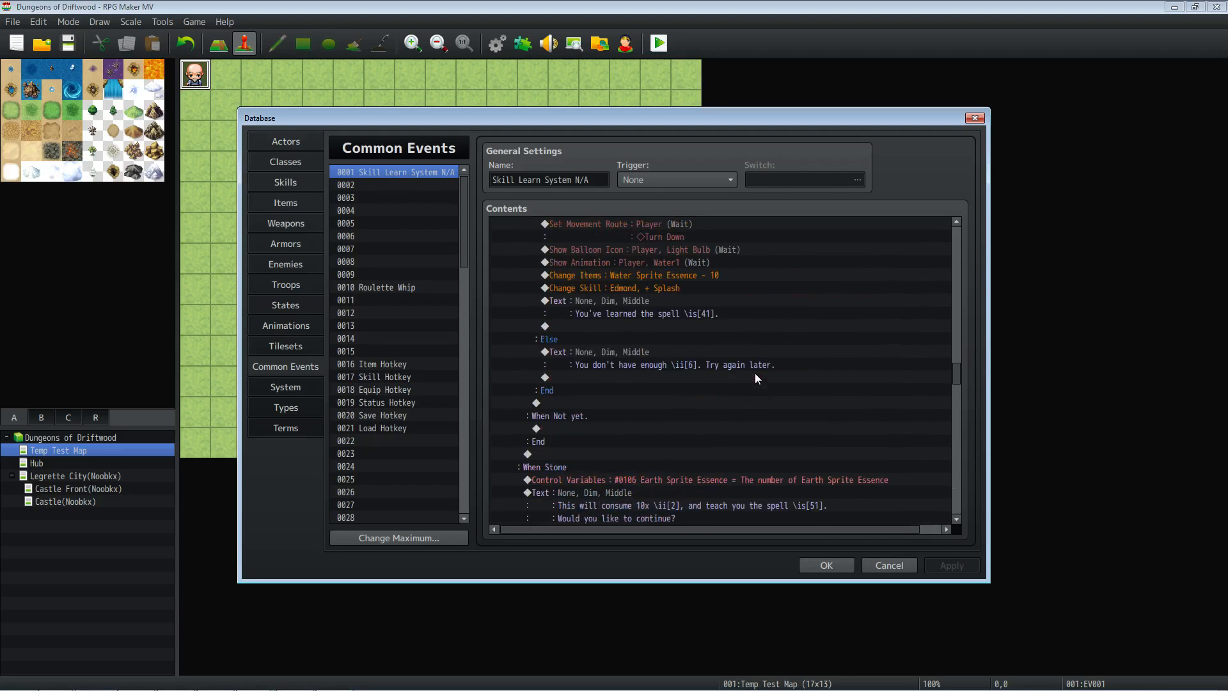
{"action": "scroll", "coordinate": [754, 377], "scroll_direction": "up", "scroll_amount": 10}
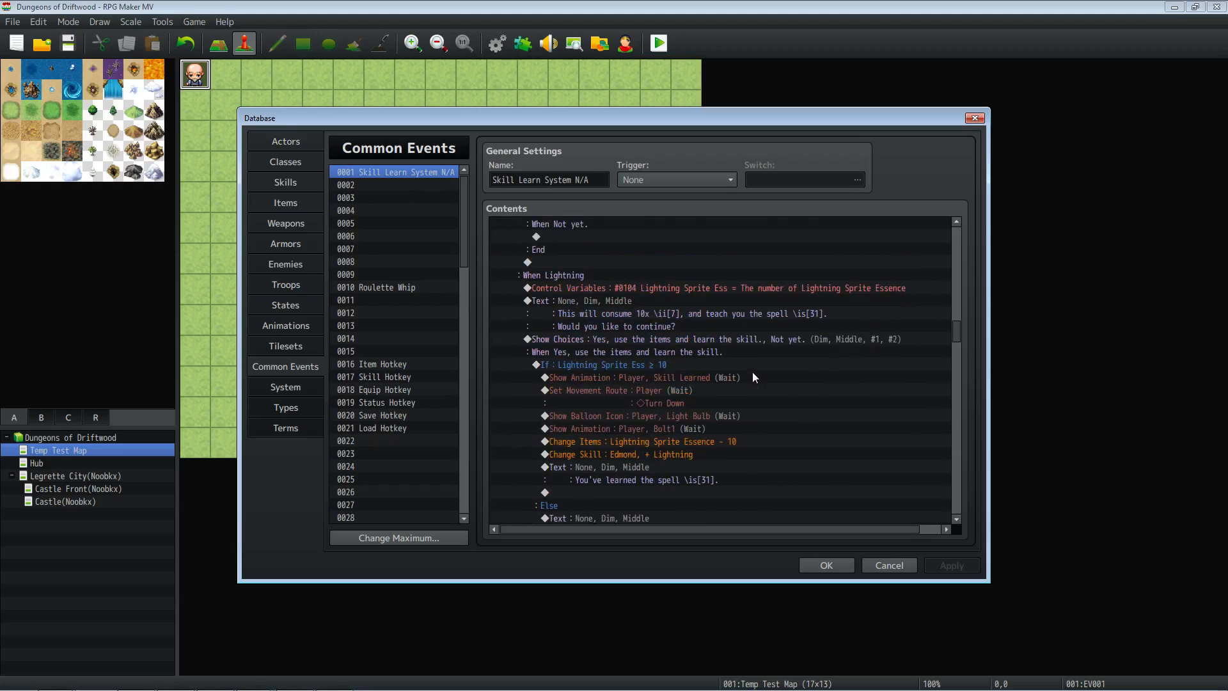
{"action": "scroll", "coordinate": [673, 356], "scroll_direction": "up", "scroll_amount": 12}
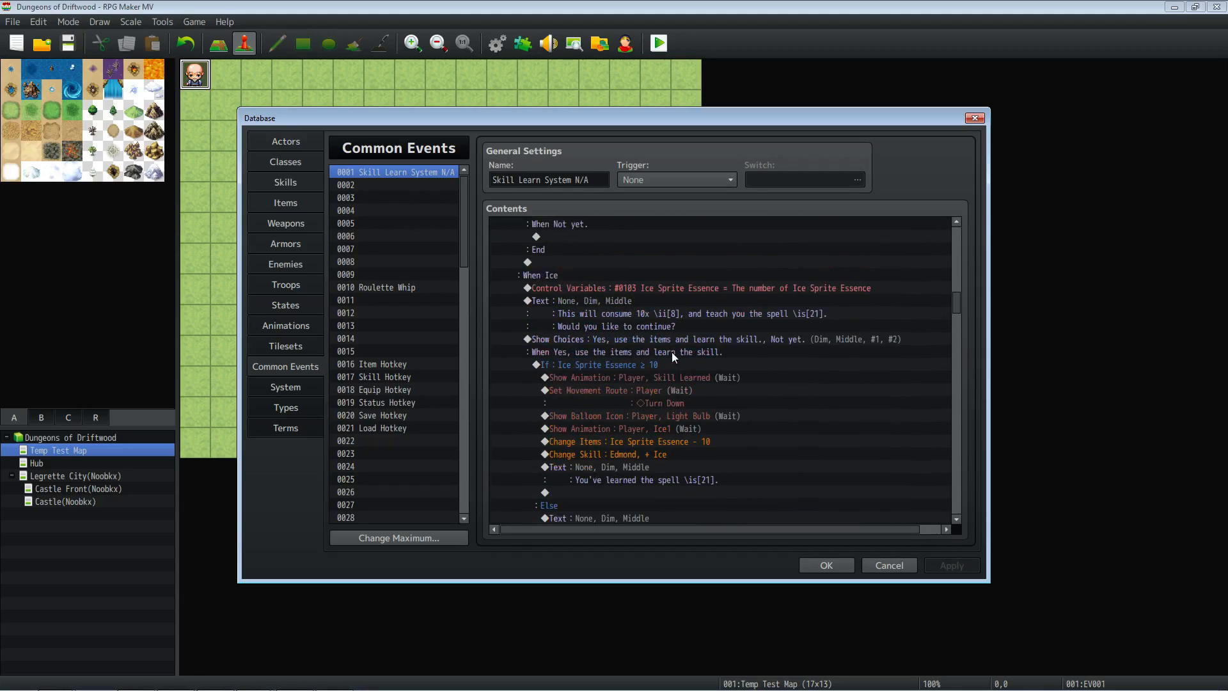
{"action": "scroll", "coordinate": [671, 352], "scroll_direction": "up", "scroll_amount": 6}
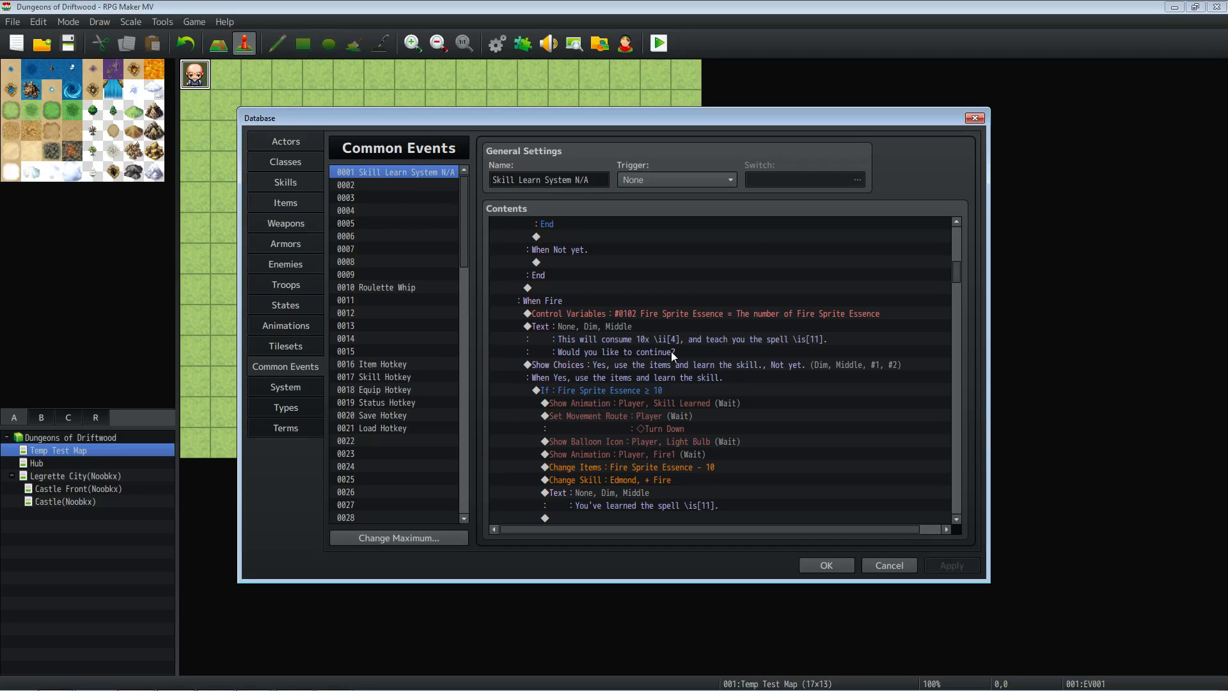
{"action": "scroll", "coordinate": [680, 381], "scroll_direction": "up", "scroll_amount": 12}
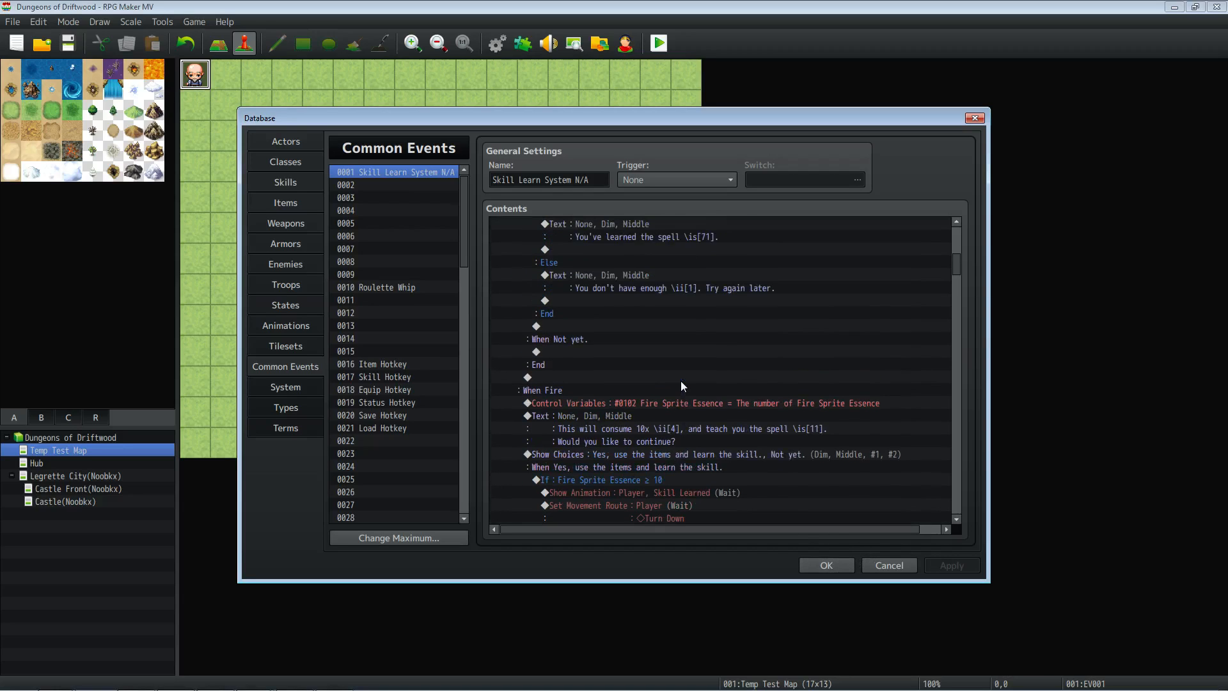
{"action": "scroll", "coordinate": [681, 379], "scroll_direction": "up", "scroll_amount": 2}
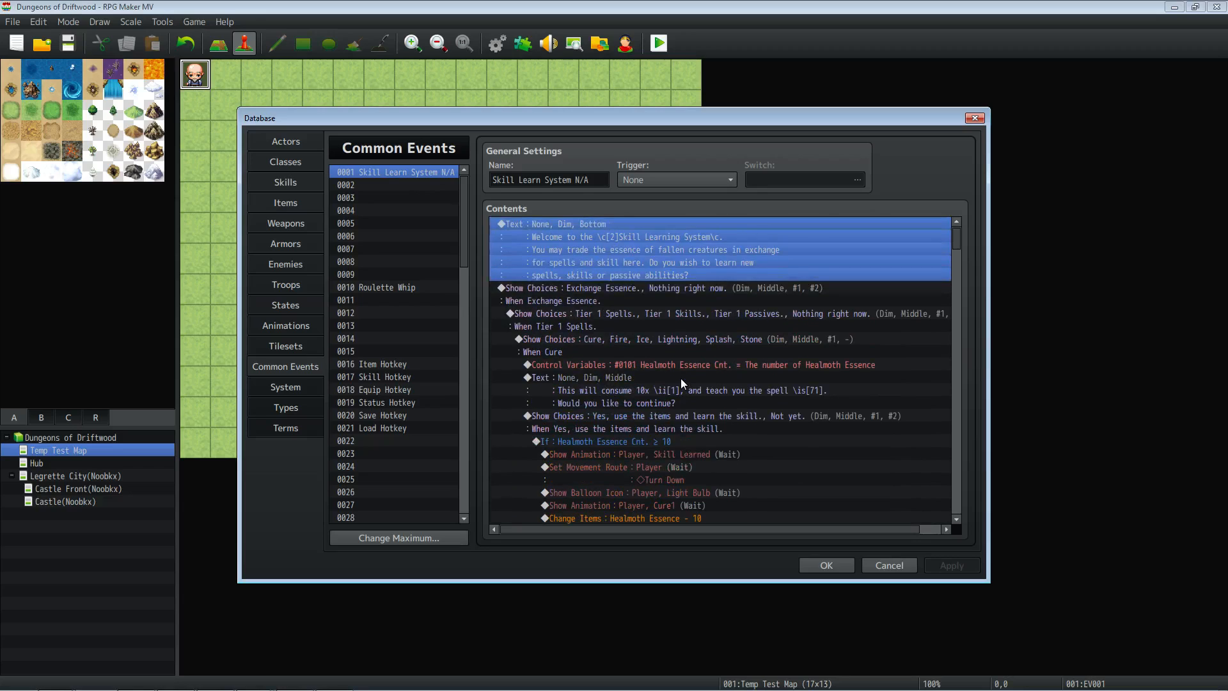
{"action": "left_click", "coordinate": [674, 314]}
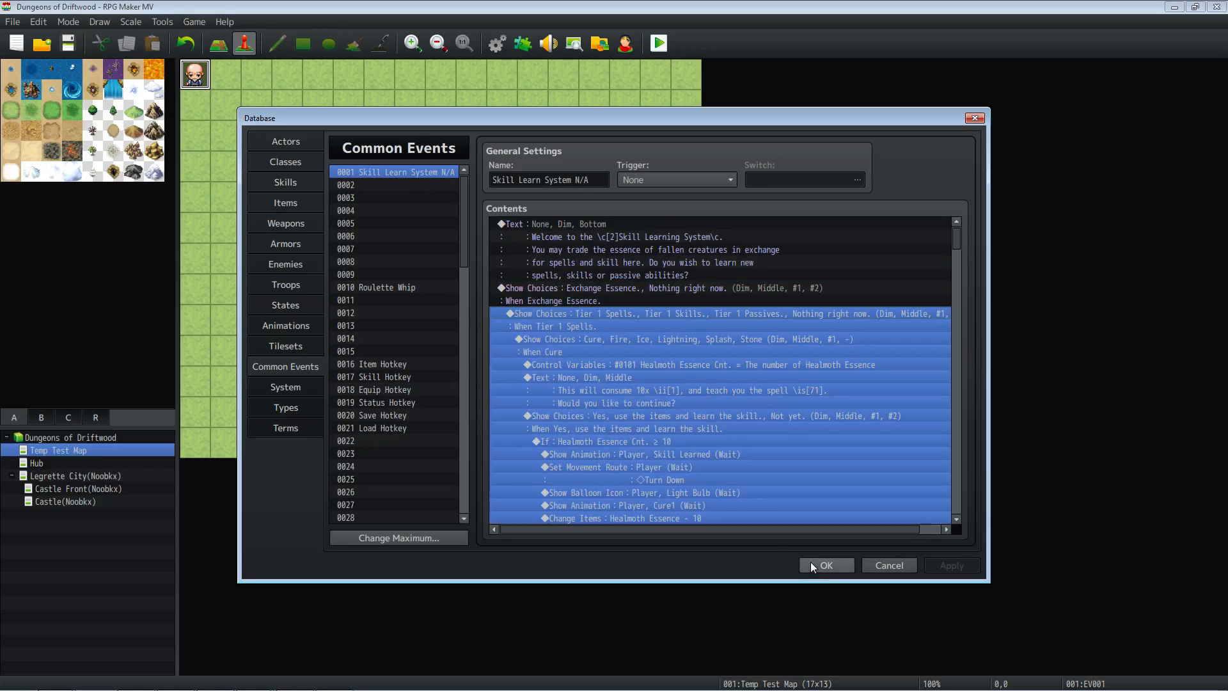
{"action": "left_click", "coordinate": [810, 565]}
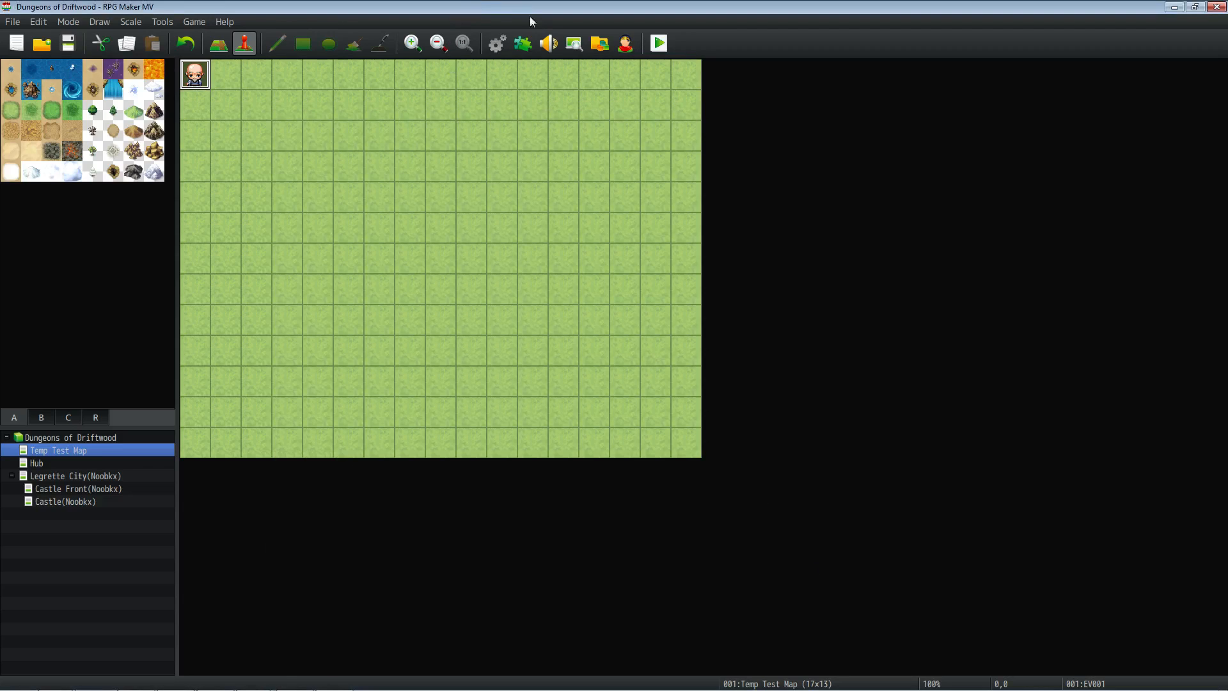
Review the parameters of the YEP_SkillLearnSystem plugin in the Plugin Manager.
{"action": "left_click", "coordinate": [524, 44]}
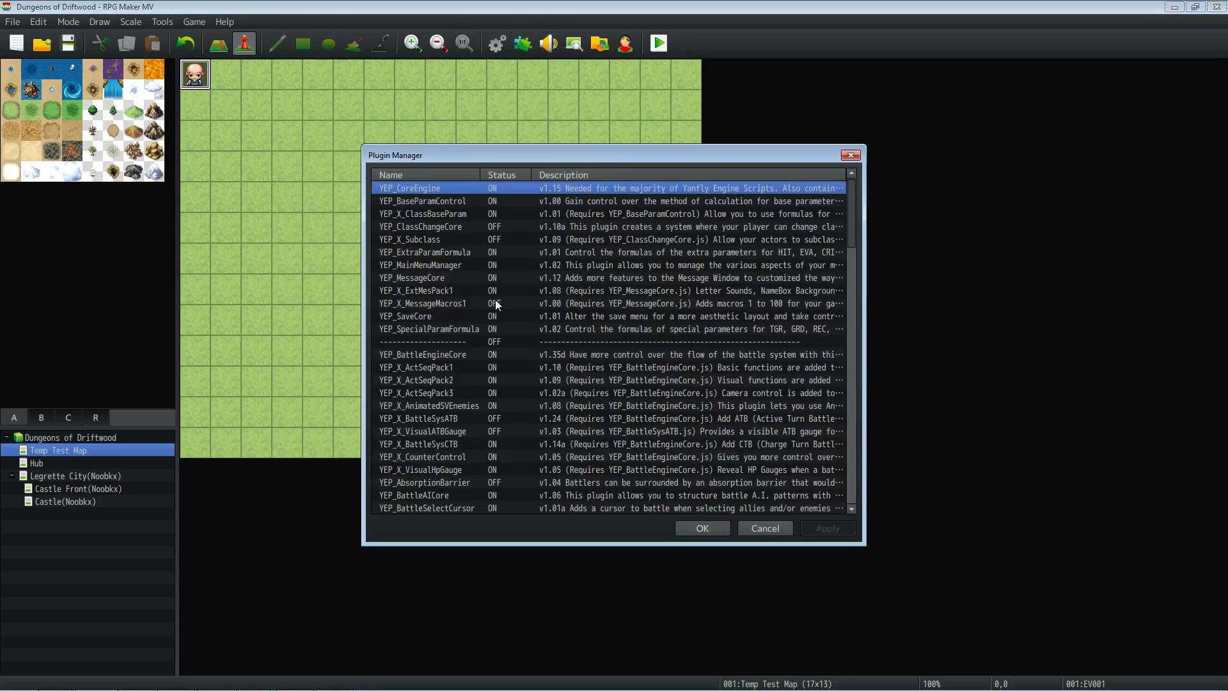
{"action": "scroll", "coordinate": [468, 311], "scroll_direction": "down", "scroll_amount": 8}
{"action": "scroll", "coordinate": [468, 313], "scroll_direction": "down", "scroll_amount": 4}
{"action": "scroll", "coordinate": [468, 311], "scroll_direction": "down", "scroll_amount": 2}
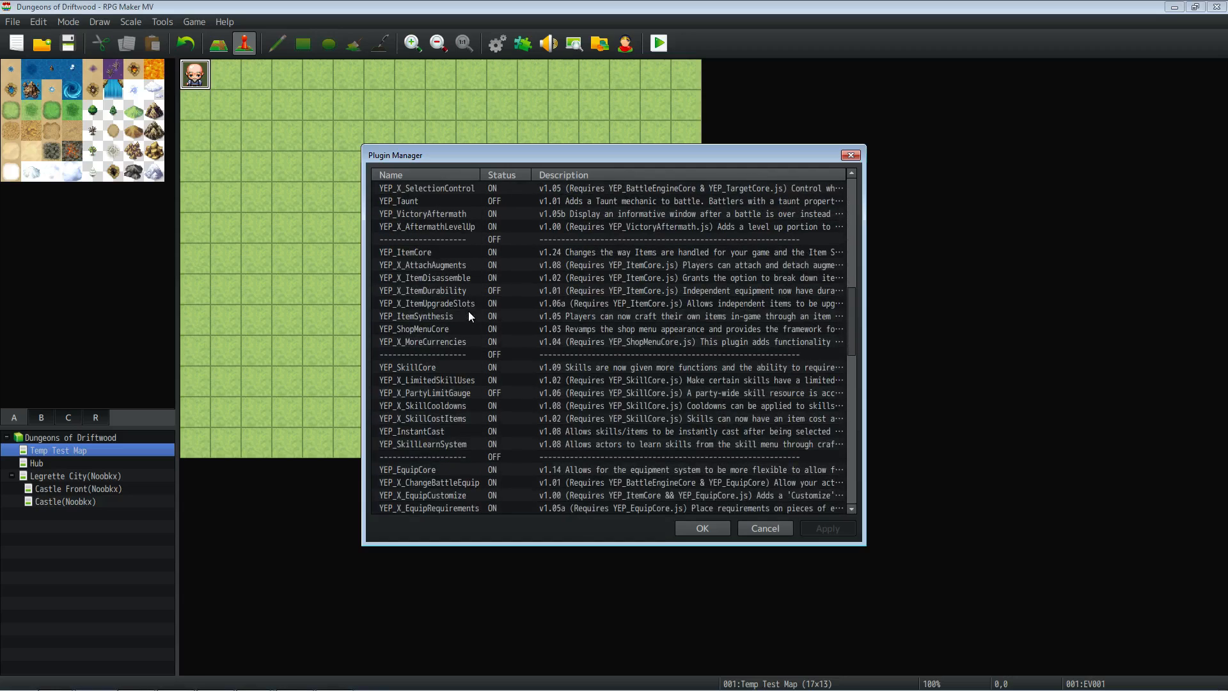
{"action": "left_click", "coordinate": [438, 369]}
{"action": "scroll", "coordinate": [443, 366], "scroll_direction": "down", "scroll_amount": 2}
{"action": "double_click", "coordinate": [458, 367]}
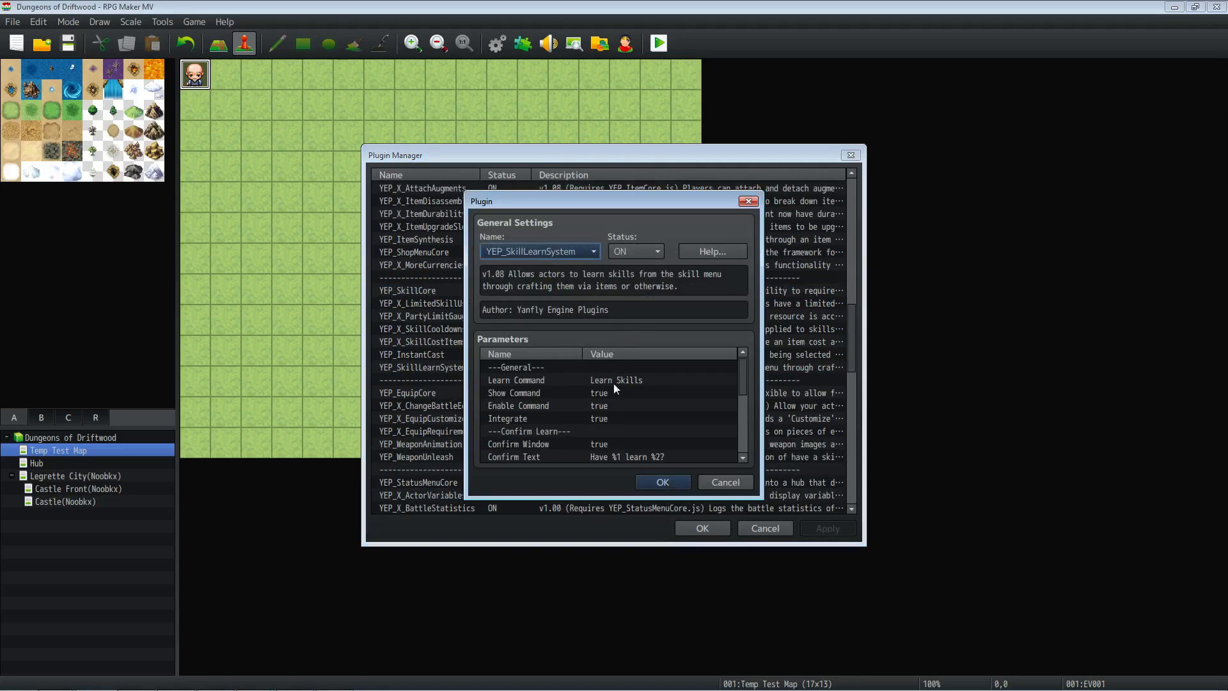
{"action": "scroll", "coordinate": [615, 377], "scroll_direction": "down", "scroll_amount": 2}
{"action": "scroll", "coordinate": [617, 370], "scroll_direction": "down", "scroll_amount": 2}
{"action": "scroll", "coordinate": [615, 398], "scroll_direction": "up", "scroll_amount": 4}
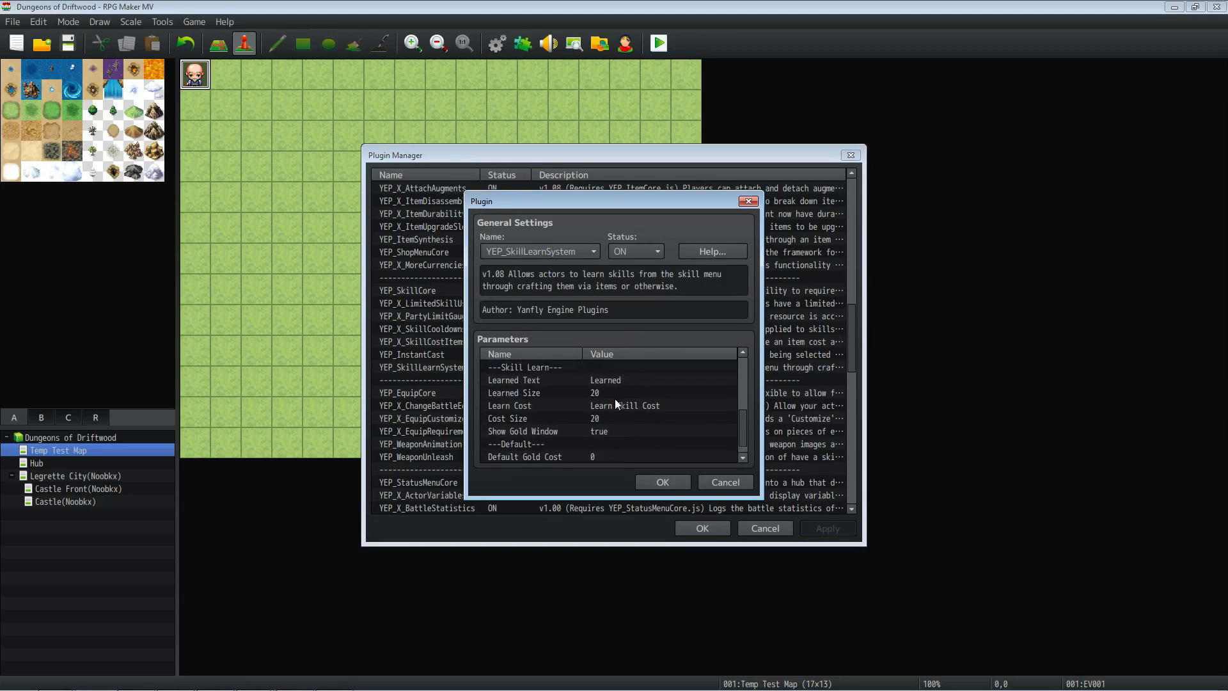
{"action": "left_click", "coordinate": [615, 406]}
{"action": "left_click", "coordinate": [666, 483]}
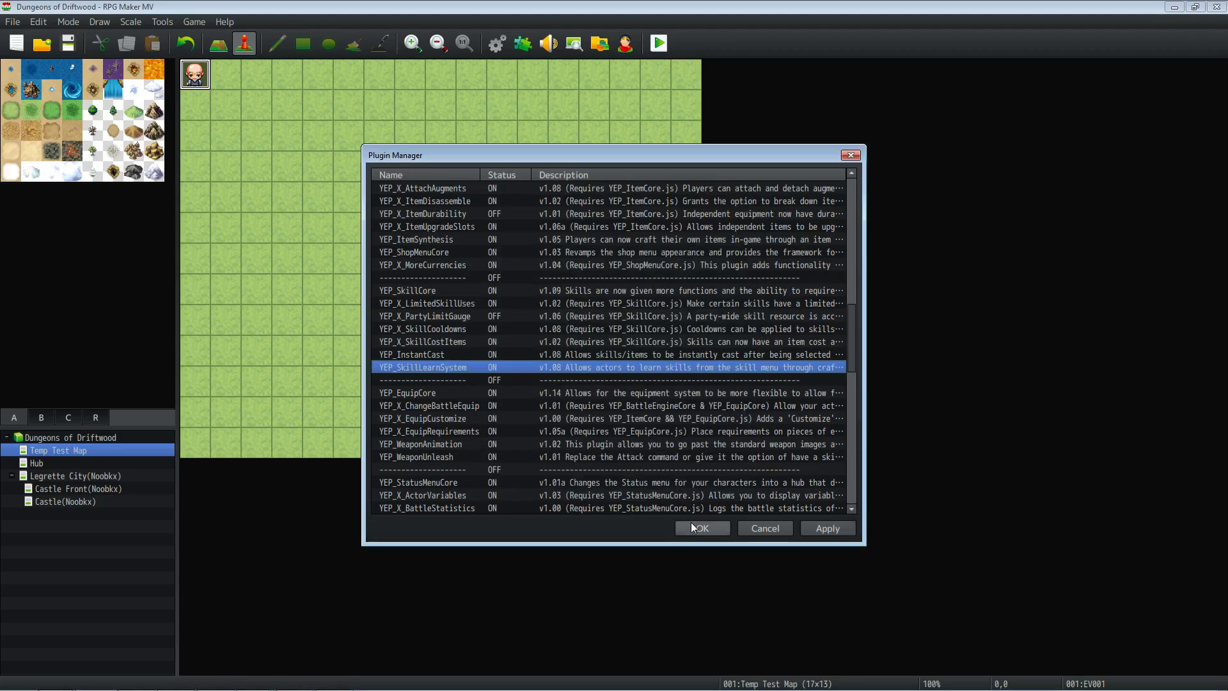
{"action": "left_click", "coordinate": [701, 528]}
Examine the Learn Cost note tags of the Fire skill and the essence items in the database.
{"action": "left_click", "coordinate": [491, 47]}
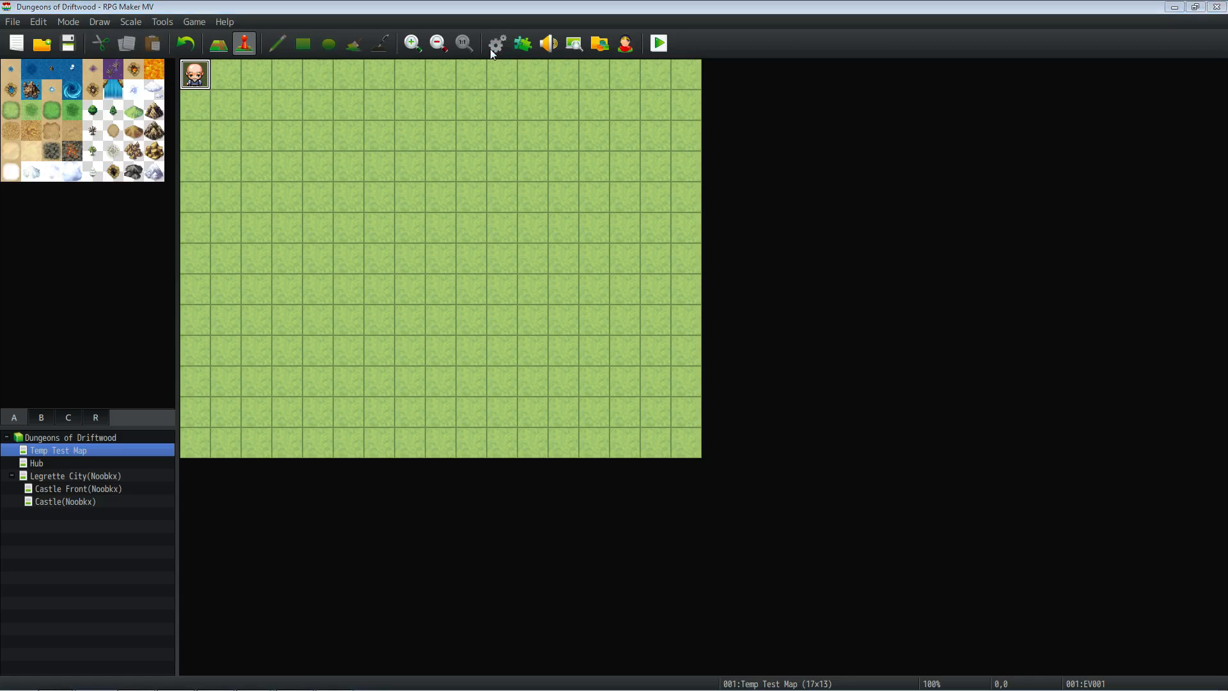
{"action": "left_click", "coordinate": [285, 182]}
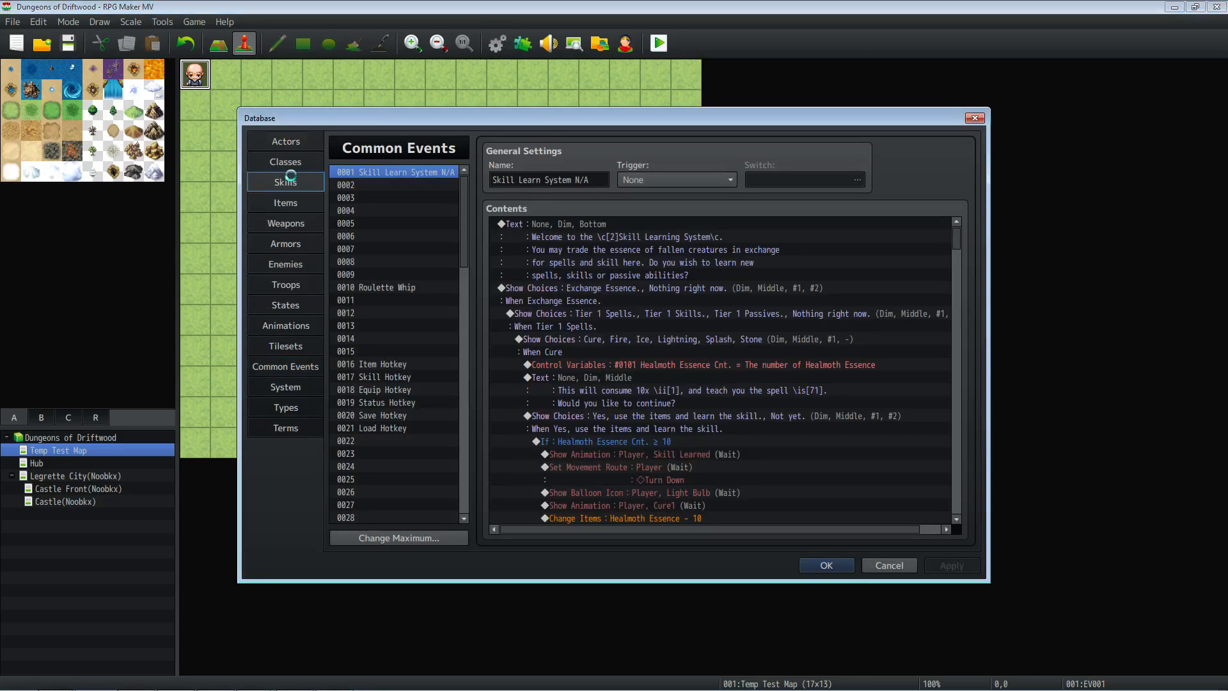
{"action": "left_click", "coordinate": [393, 300]}
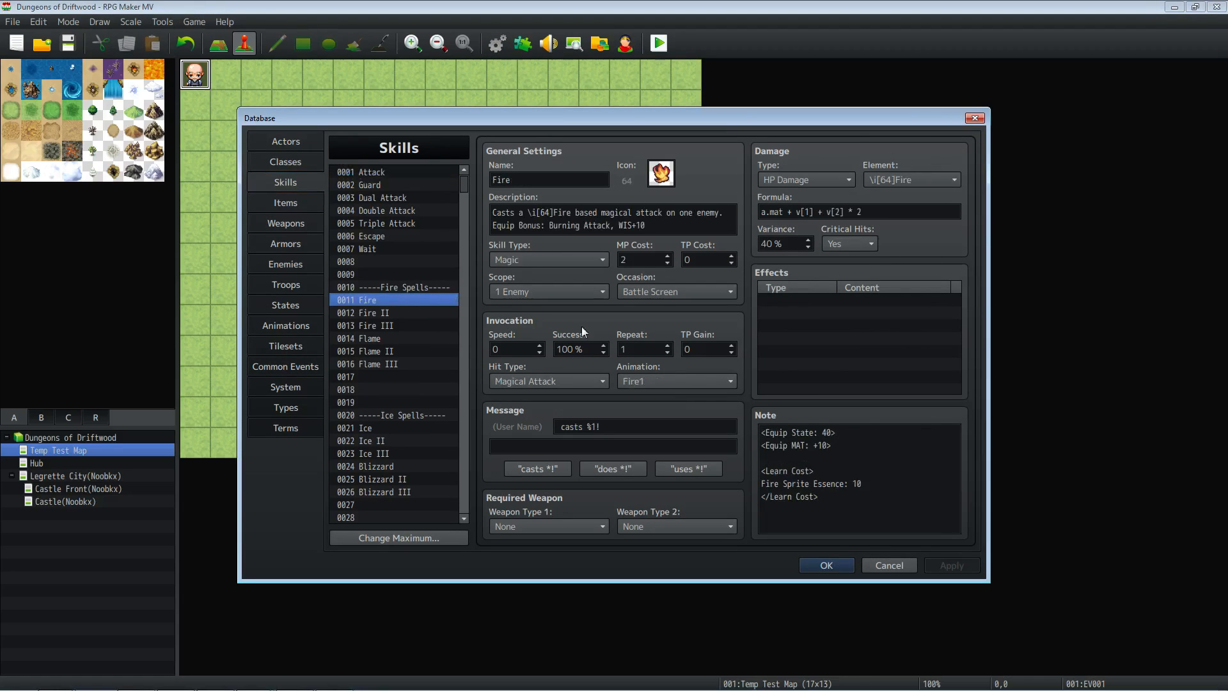
{"action": "left_click", "coordinate": [808, 434]}
{"action": "left_click", "coordinate": [769, 471]}
{"action": "mouse_move", "coordinate": [770, 471]}
{"action": "left_mouse_down"}
{"action": "mouse_move", "coordinate": [796, 471]}
{"action": "mouse_move", "coordinate": [760, 472]}
{"action": "mouse_move", "coordinate": [762, 496]}
{"action": "mouse_move", "coordinate": [793, 497]}
{"action": "mouse_move", "coordinate": [750, 470]}
{"action": "left_mouse_up"}
{"action": "left_click", "coordinate": [809, 471]}
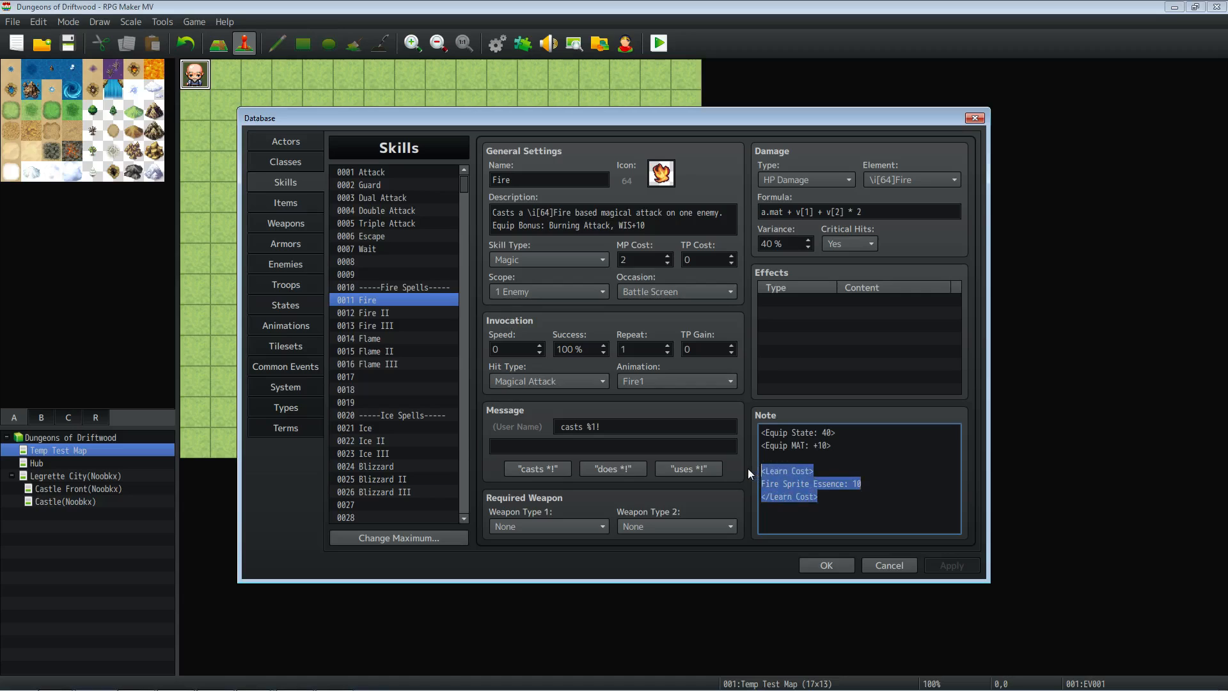
{"action": "left_click", "coordinate": [294, 202]}
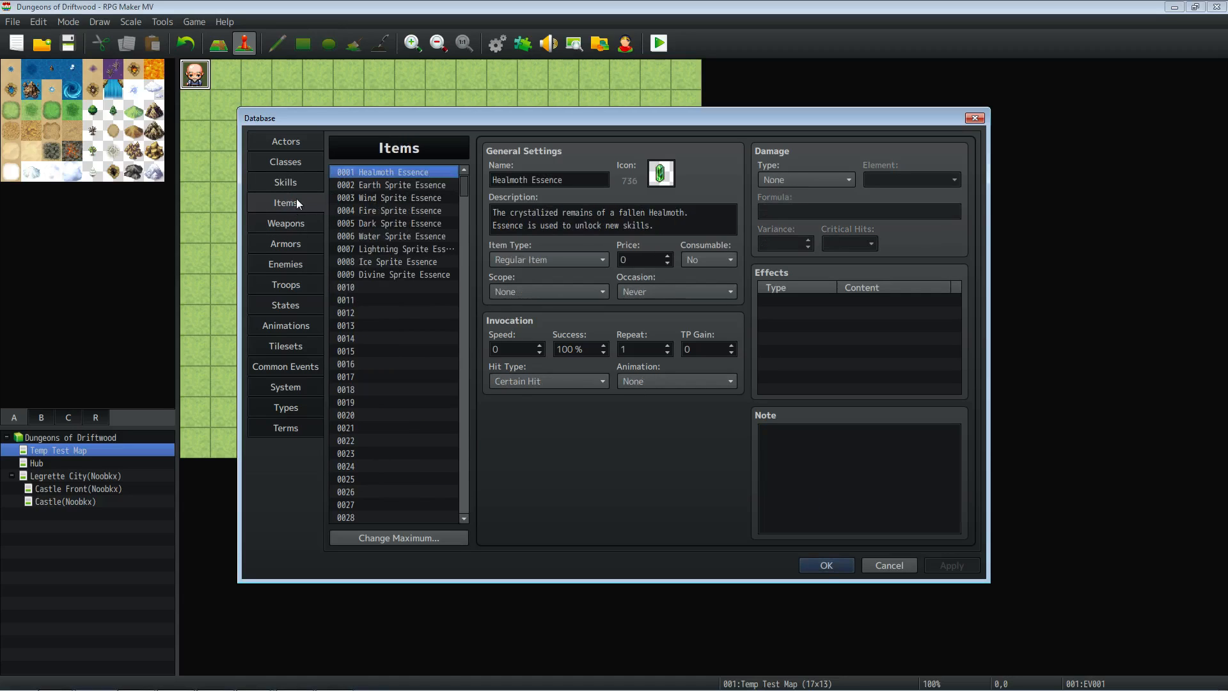
{"action": "left_click", "coordinate": [291, 182]}
{"action": "left_click", "coordinate": [828, 565]}
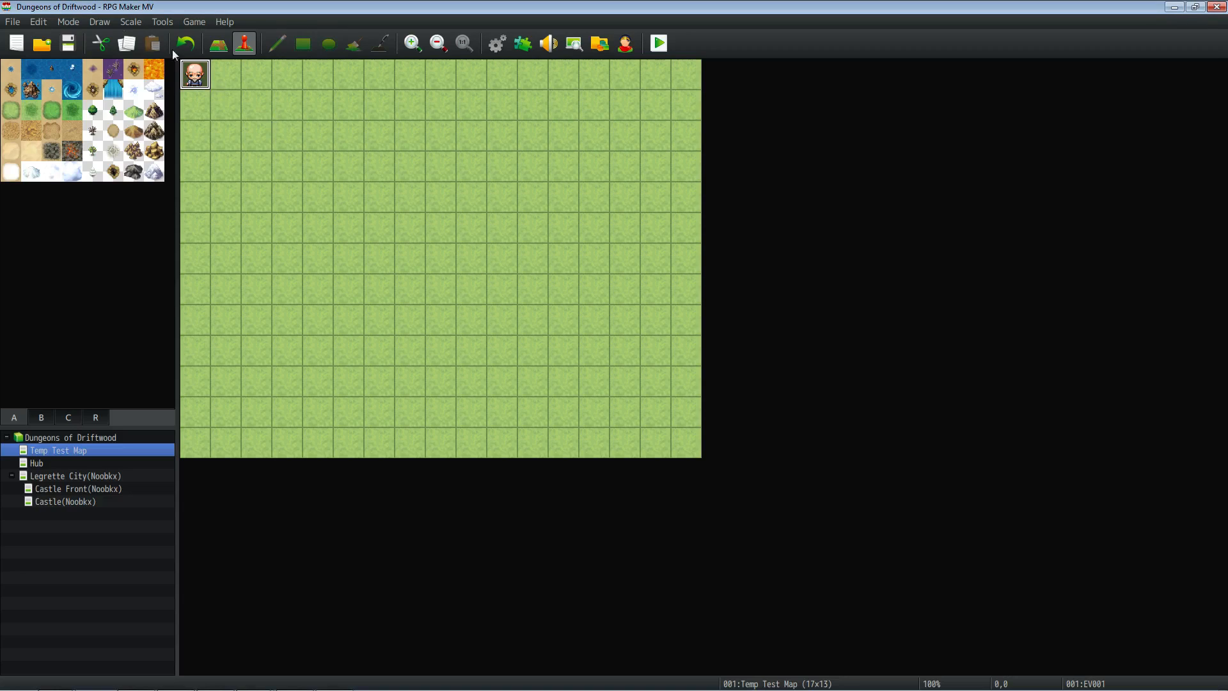
Open the Castle Front(Noobkx) map, start a playtest and enter the game from the title screen.
{"action": "left_click", "coordinate": [81, 477]}
{"action": "left_click", "coordinate": [95, 491]}
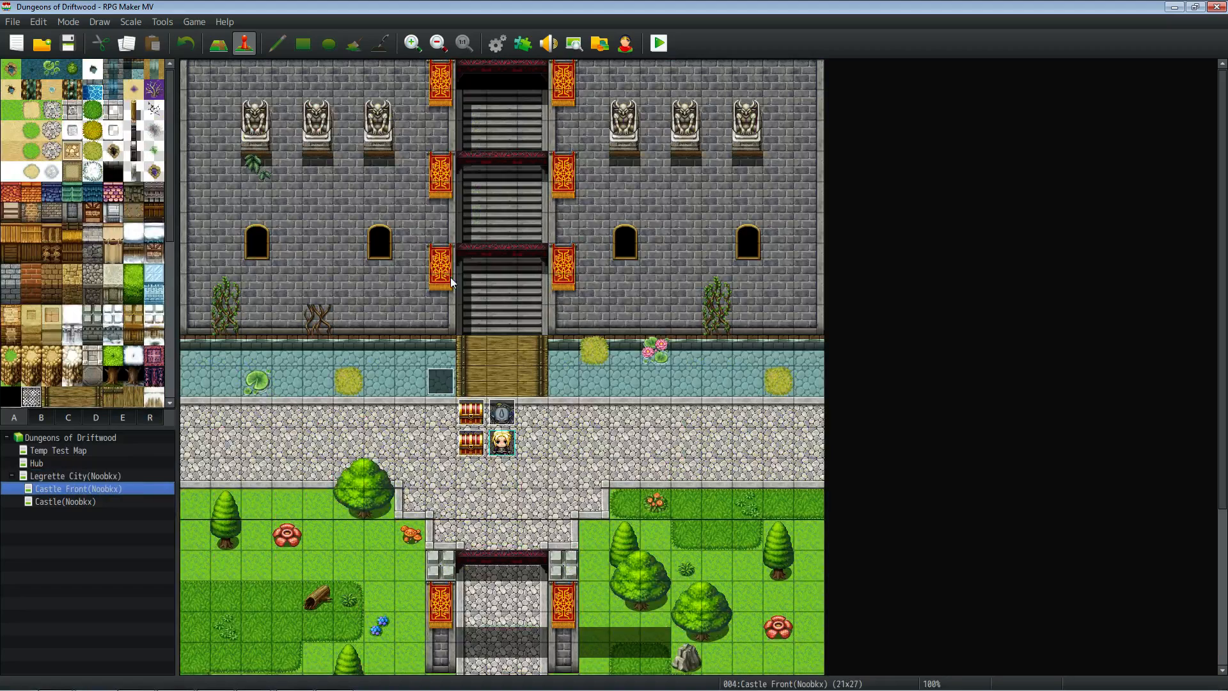
{"action": "left_click", "coordinate": [659, 44]}
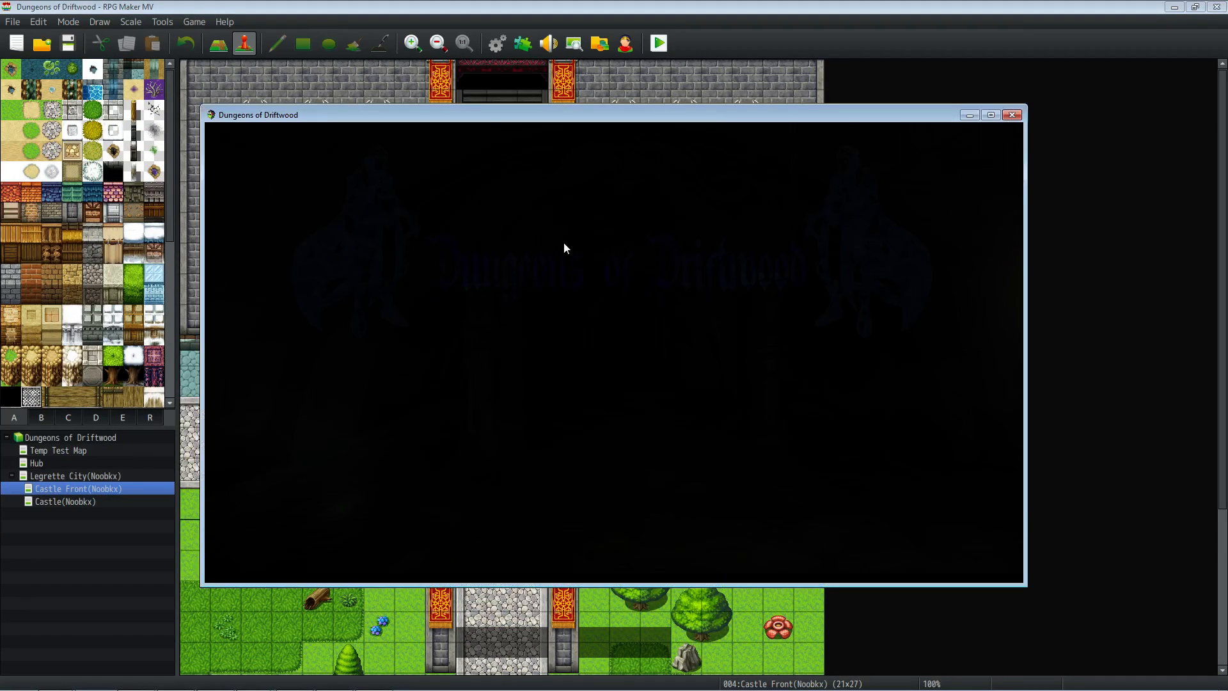
{"action": "key", "text": "Return"}
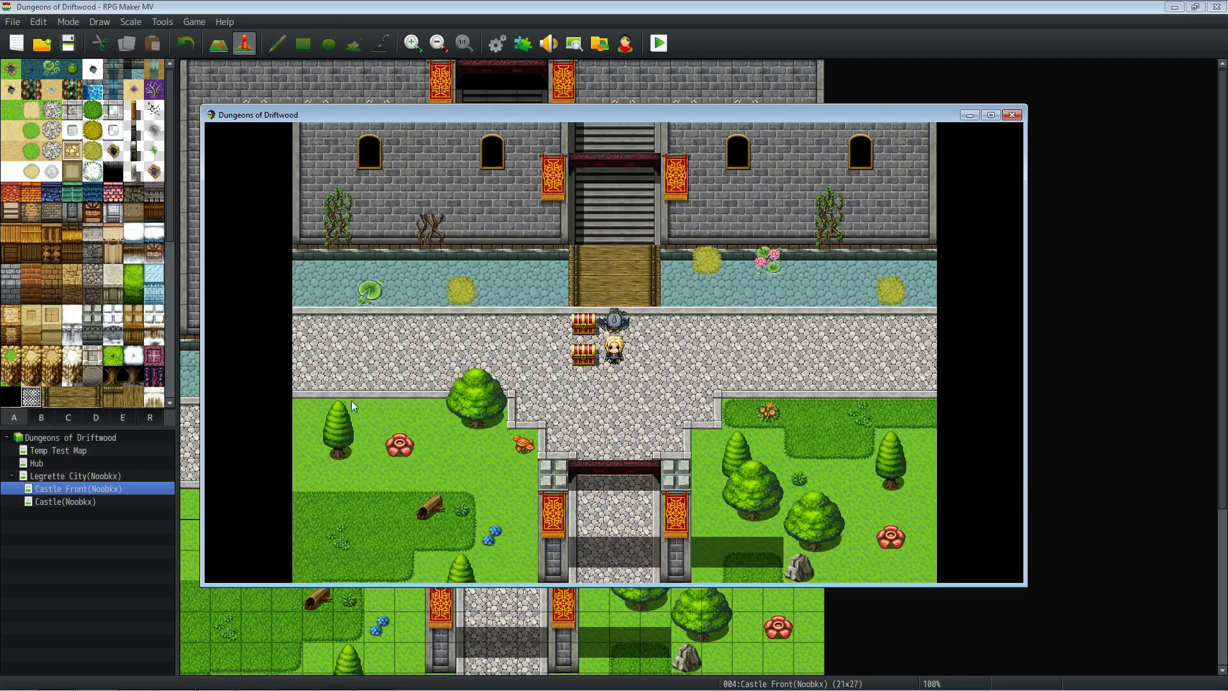
Switch to the Dungeons of Driftwood Notes file in Sublime Text and review the title art credit under Special Thanks.
{"action": "mouse_move", "coordinate": [281, 677]}
{"action": "left_click_drag", "start_coordinate": [0, 82], "coordinate": [605, 153]}
{"action": "left_click_drag", "start_coordinate": [491, 391], "coordinate": [586, 392]}
{"action": "left_click_drag", "start_coordinate": [481, 391], "coordinate": [440, 391]}
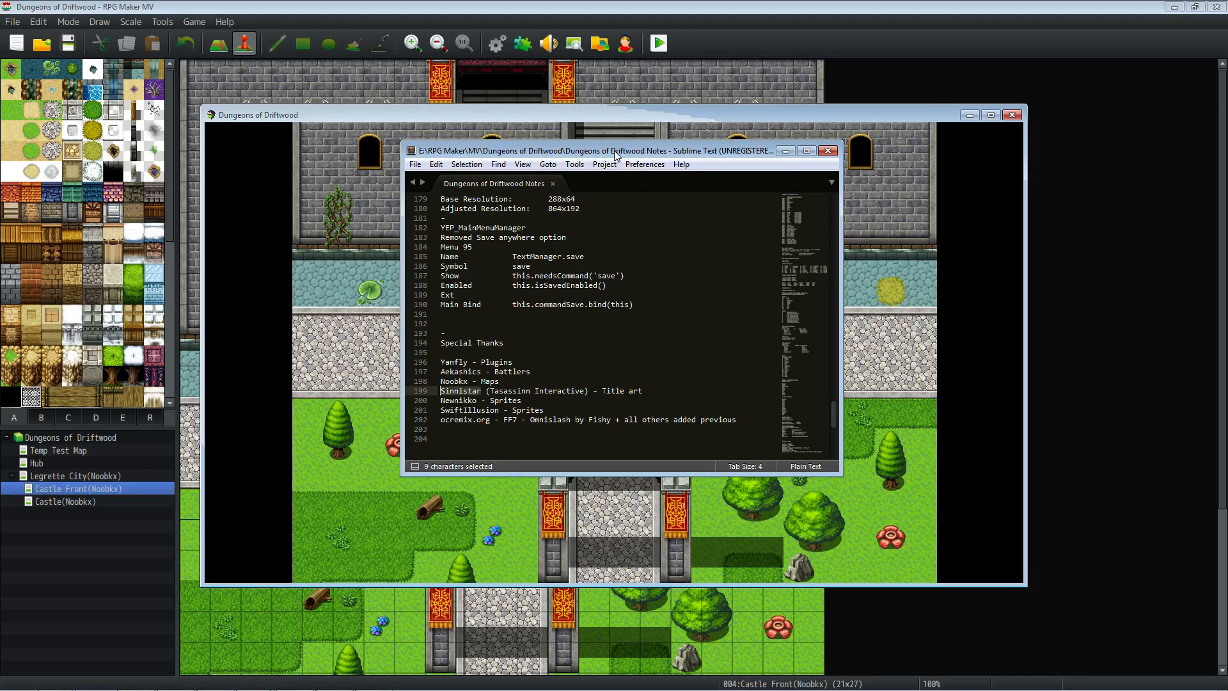
{"action": "left_click_drag", "start_coordinate": [615, 151], "coordinate": [0, 154]}
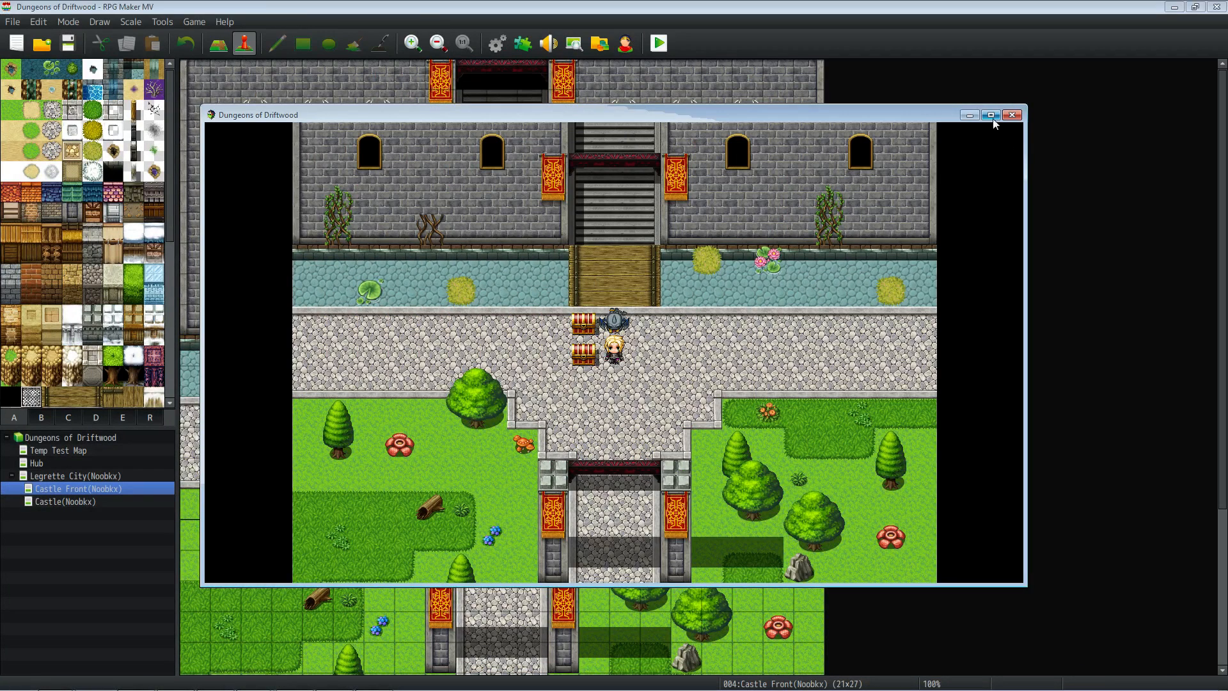
End the playtest and inspect the Dungeons of Driftwood Title image in the database's System settings.
{"action": "left_click", "coordinate": [1012, 115]}
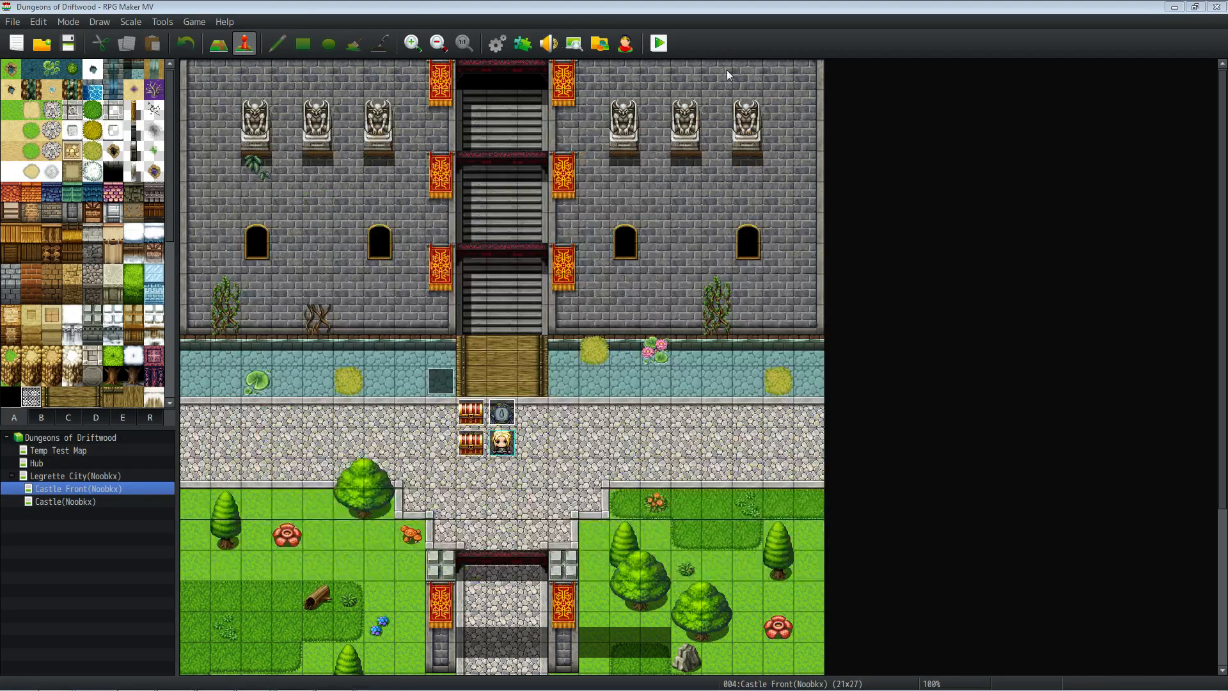
{"action": "left_click", "coordinate": [502, 43]}
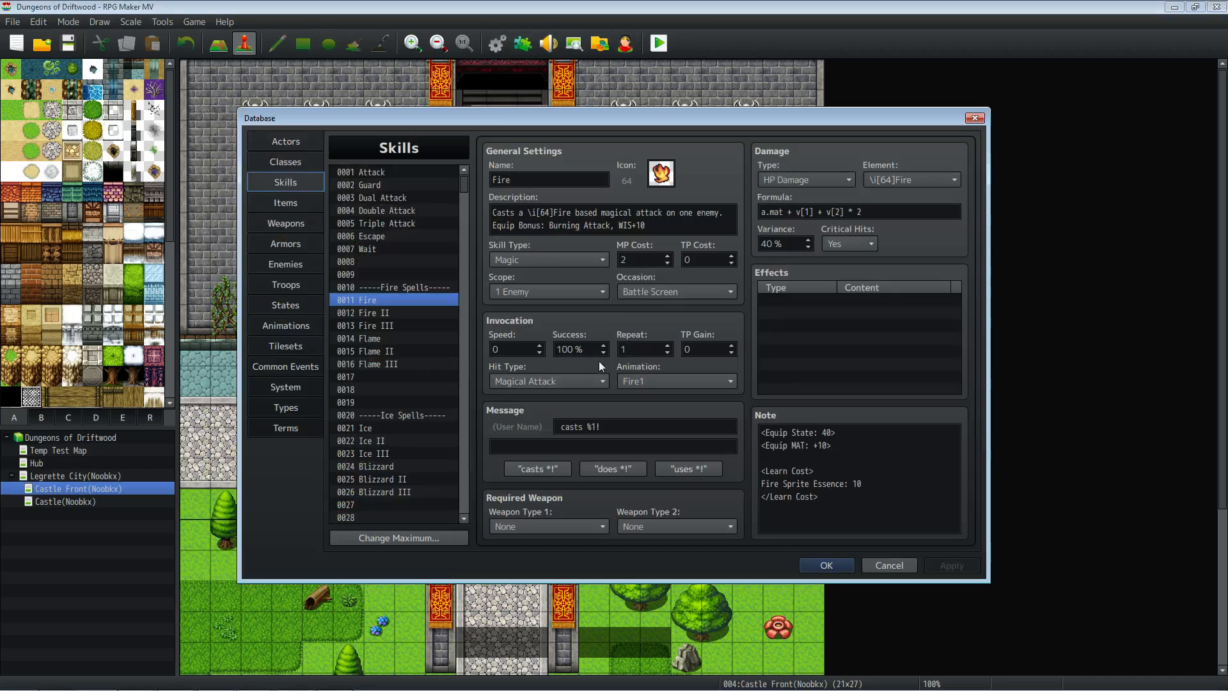
{"action": "left_click", "coordinate": [287, 388]}
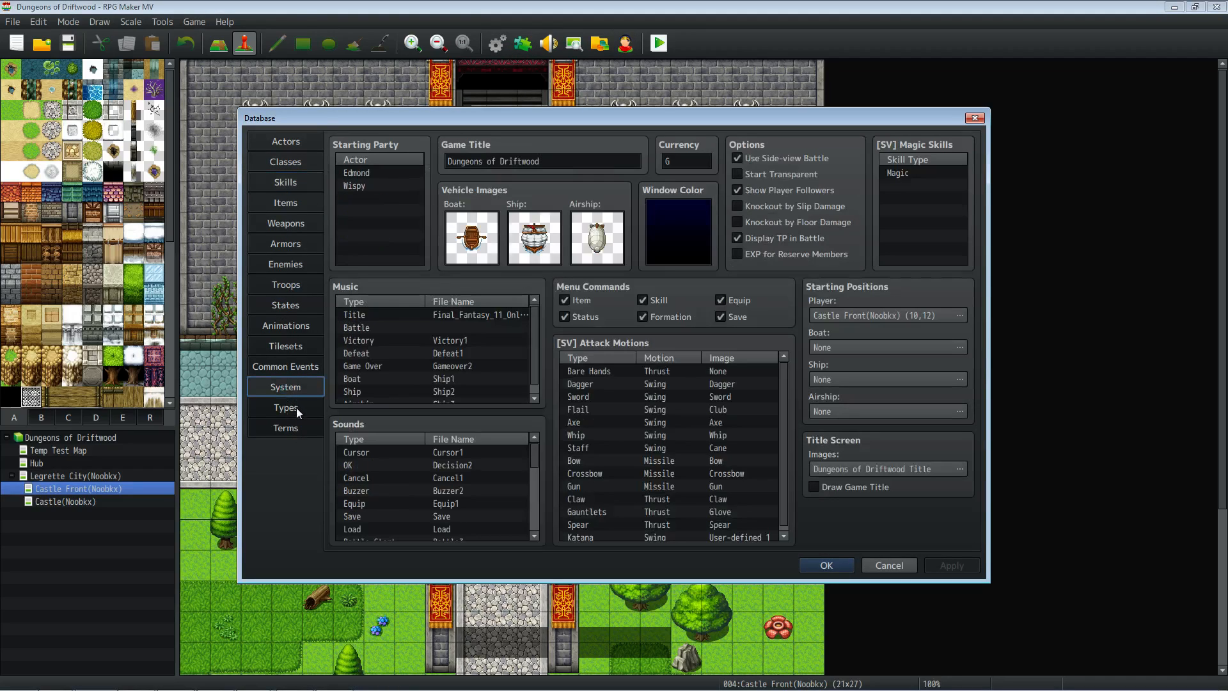
{"action": "left_click", "coordinate": [960, 469]}
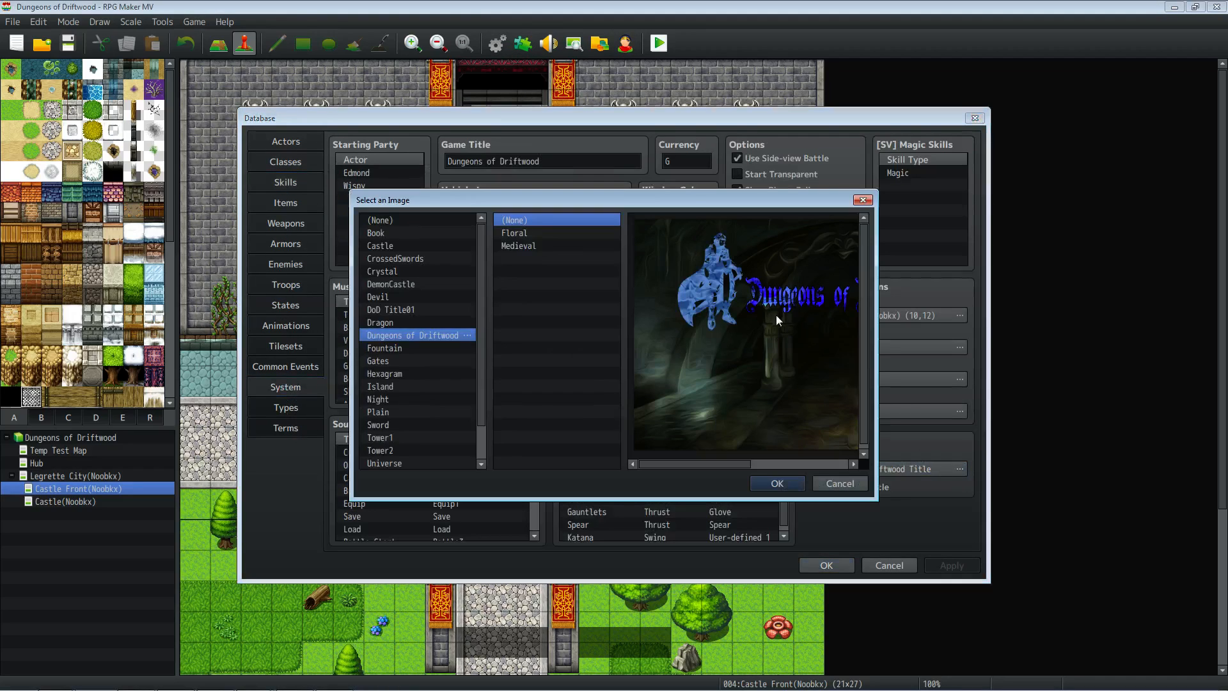
{"action": "left_click_drag", "start_coordinate": [719, 461], "coordinate": [768, 462]}
{"action": "left_click", "coordinate": [776, 483]}
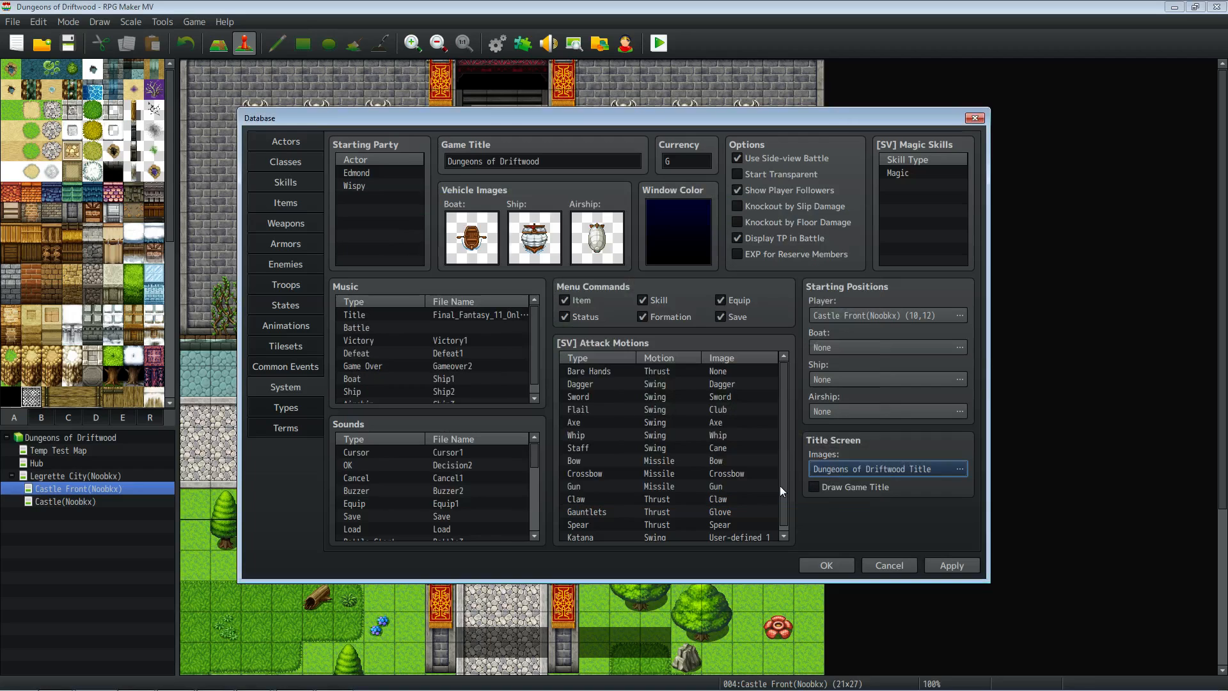
{"action": "left_click", "coordinate": [826, 567]}
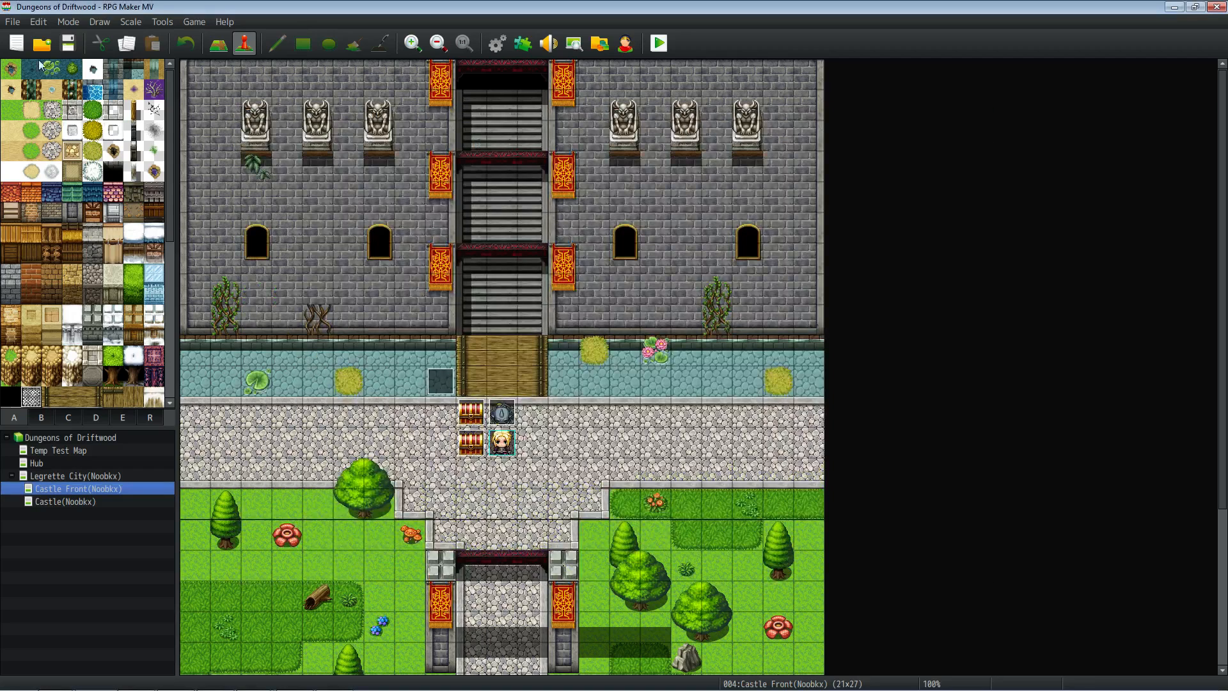
Save the project, start a new playtest and begin a new game from the title screen.
{"action": "left_click", "coordinate": [68, 43]}
{"action": "left_click", "coordinate": [658, 43]}
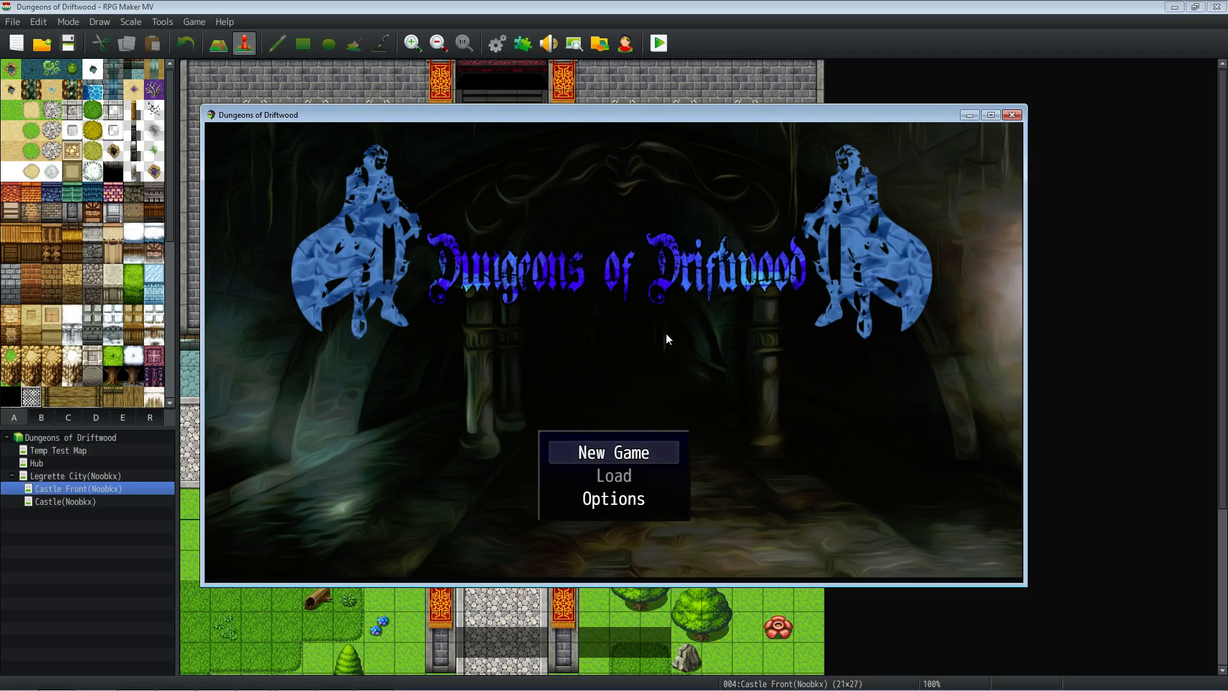
{"action": "key", "text": "Return"}
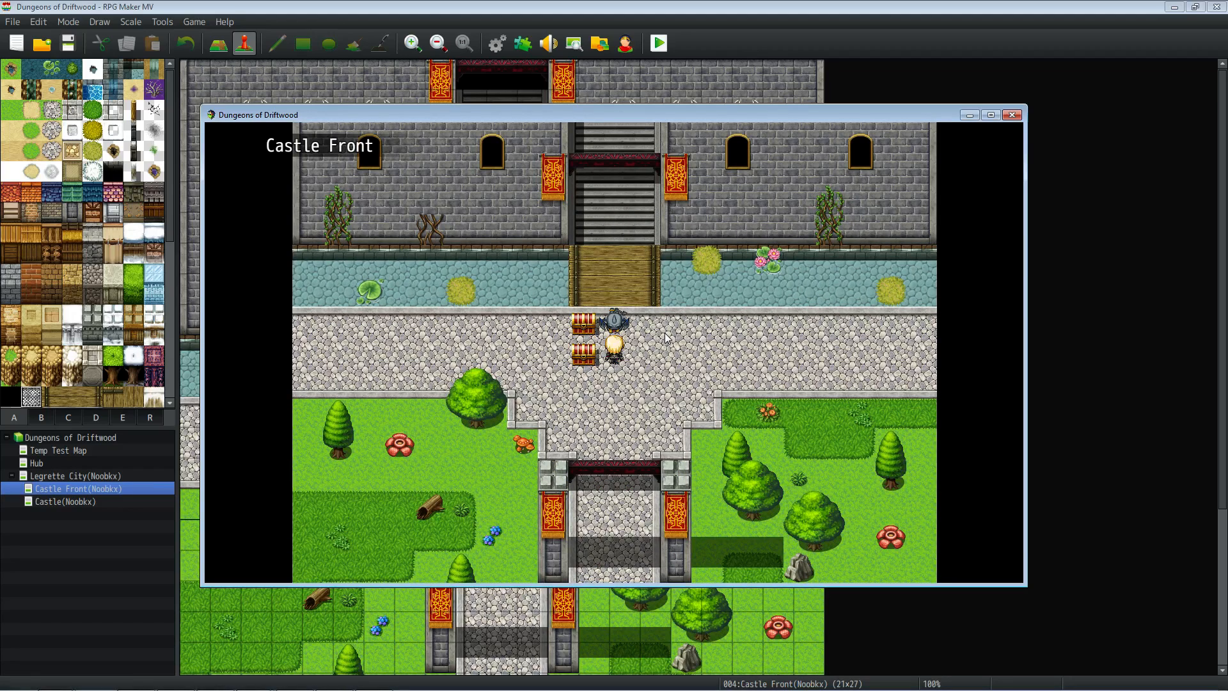
Open the in-game menu and view Edmond's Equip Skills slots.
{"action": "key", "text": "Escape"}
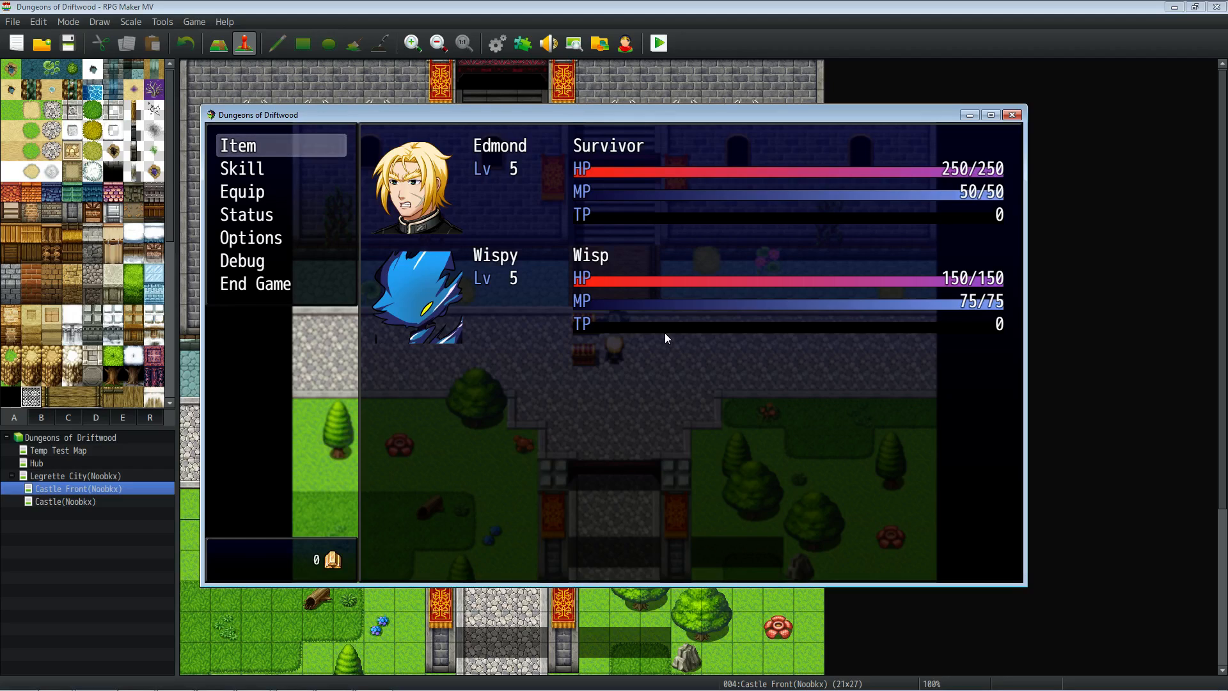
{"action": "key", "text": "Down"}
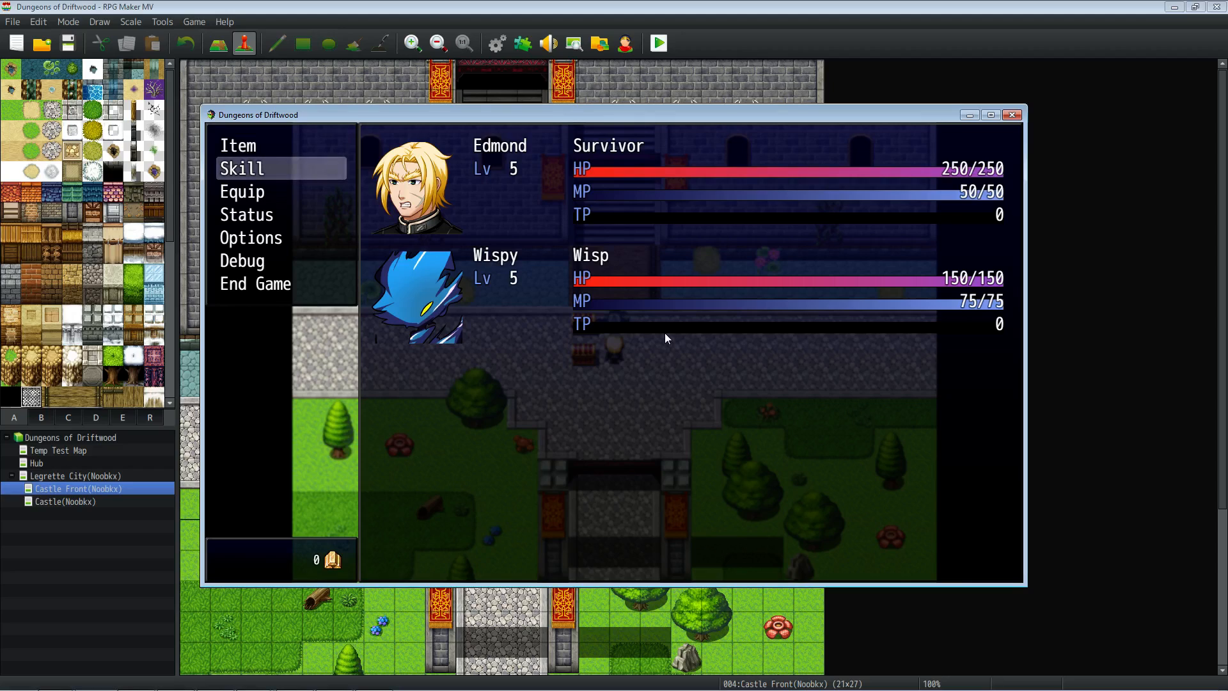
{"action": "key", "text": "Up"}
{"action": "key", "text": "Down"}
{"action": "key", "text": "Return"}
{"action": "key", "text": "Return"}
{"action": "key", "text": "Down"}
{"action": "key", "text": "Up"}
{"action": "key", "text": "Return"}
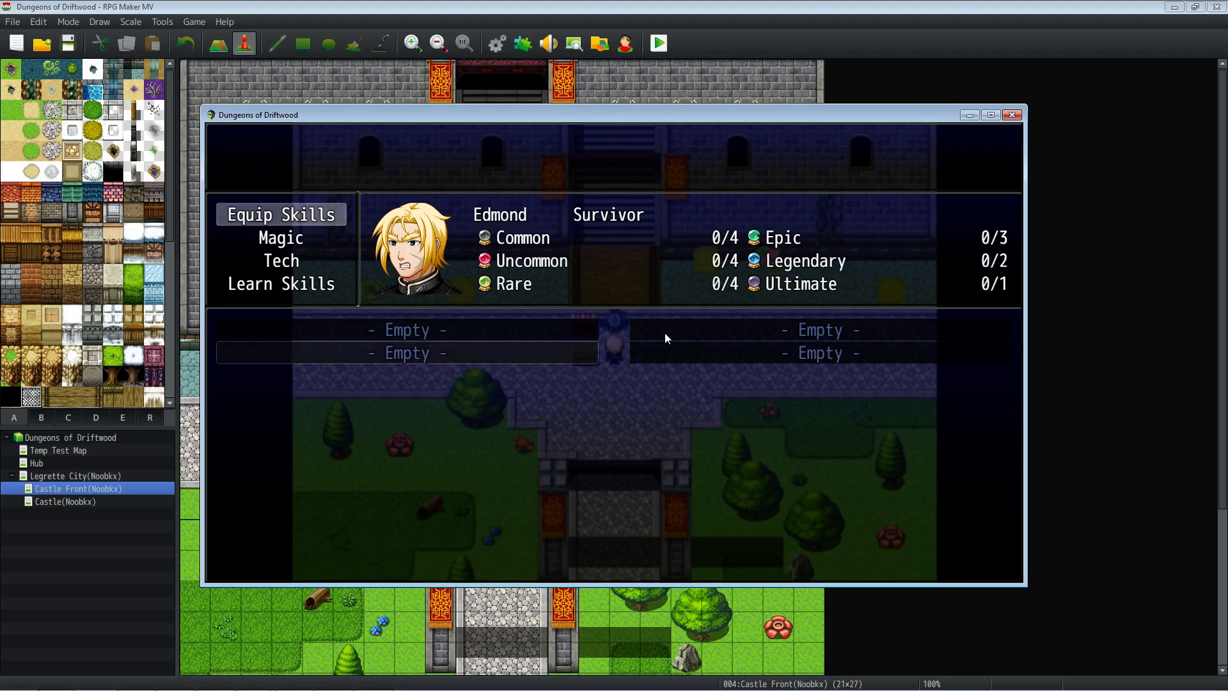
Open Edmond's Learn Skills list and examine the essence cost of each spell from Fire to Dim.
{"action": "key", "text": "Escape"}
{"action": "key", "text": "Down"}
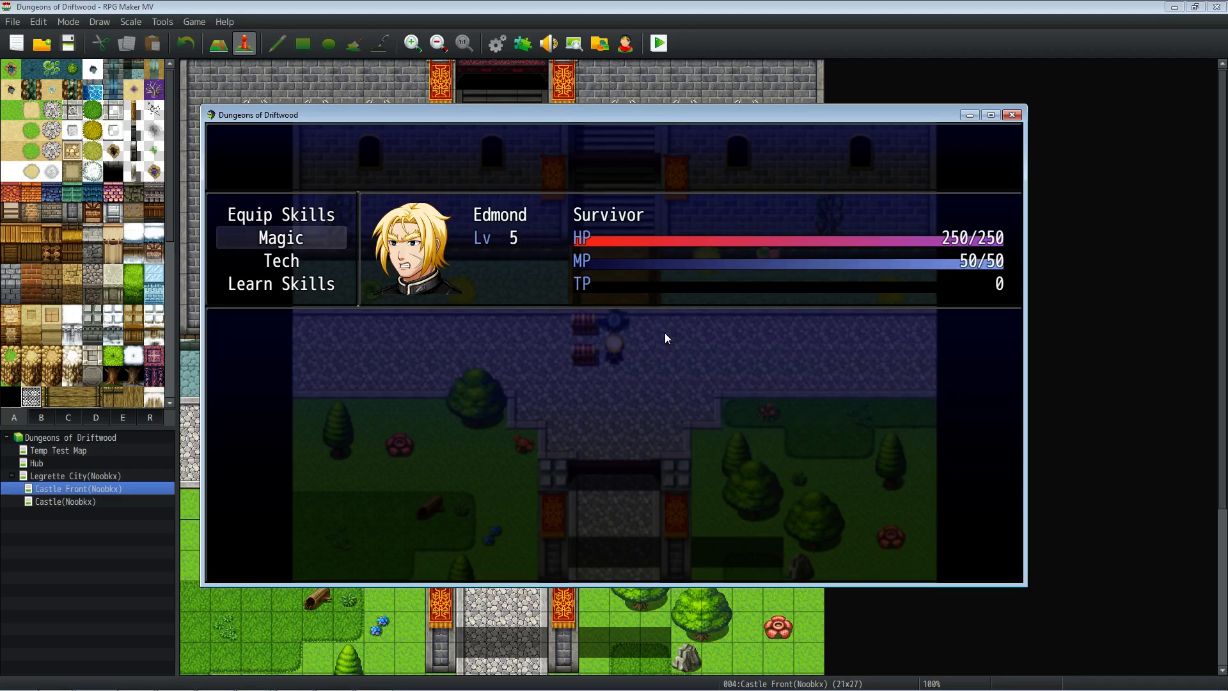
{"action": "key", "text": "Down"}
{"action": "key", "text": "Down"}
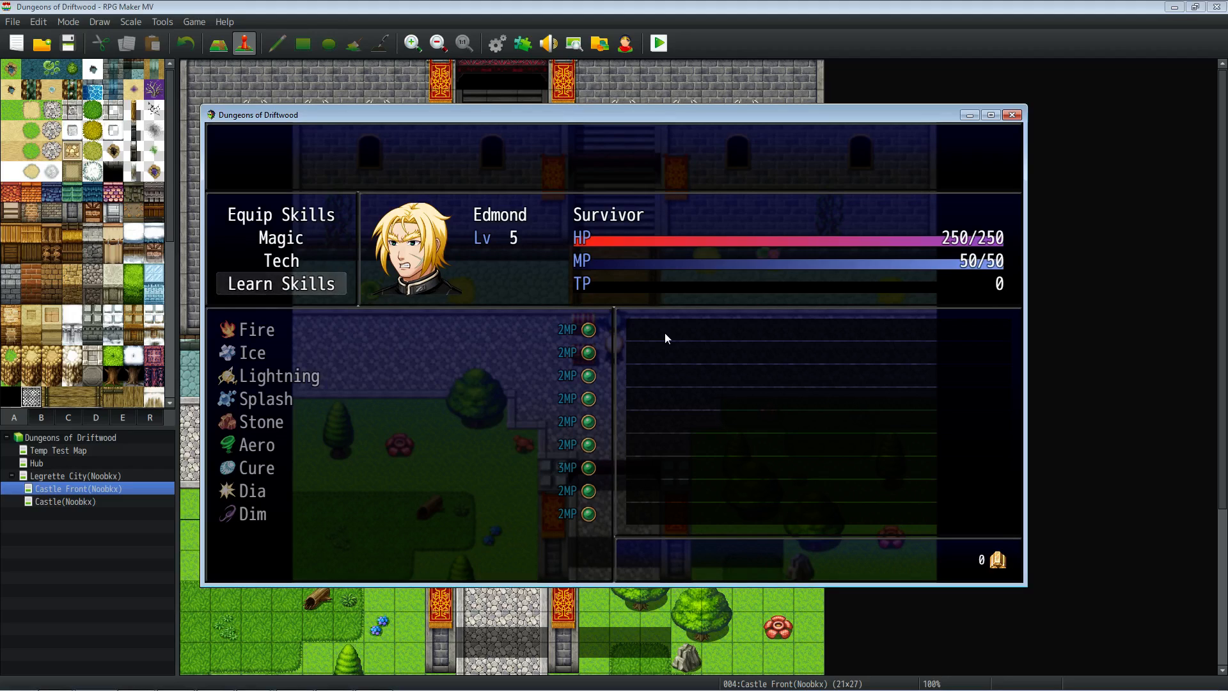
{"action": "key", "text": "Return"}
{"action": "key", "text": "Down"}
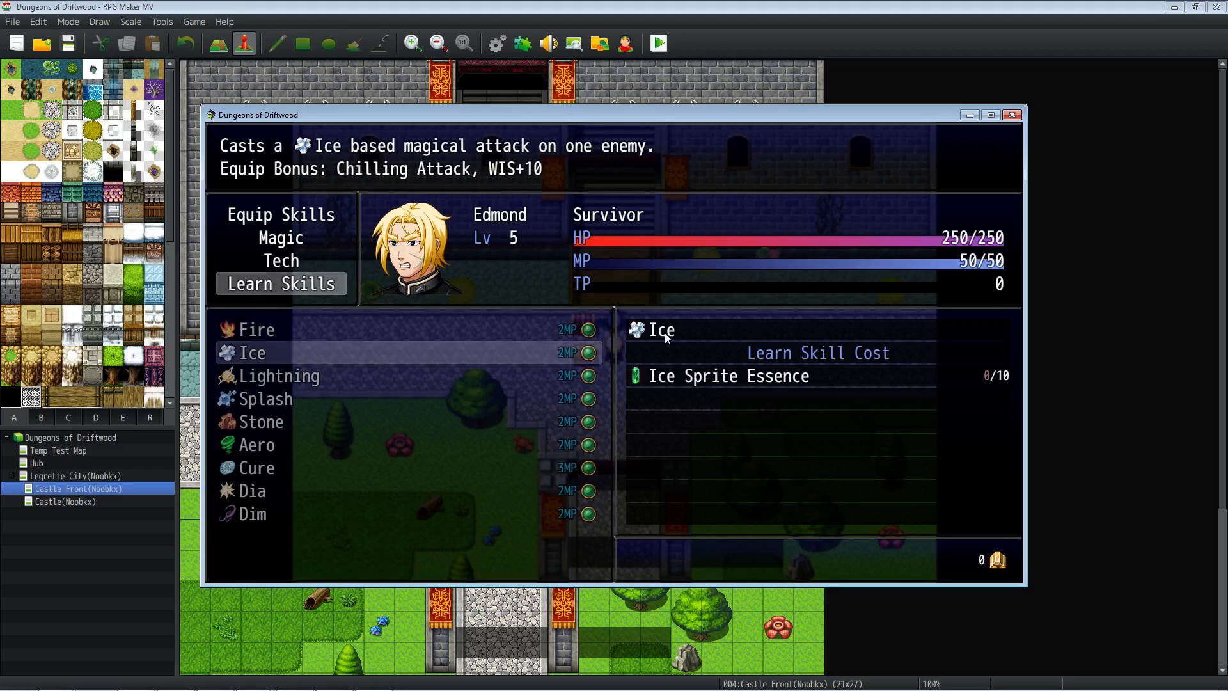
{"action": "key", "text": "Down"}
{"action": "key", "text": "Down"}
{"action": "key", "text": "Up"}
{"action": "key", "text": "Down"}
{"action": "key", "text": "Down"}
{"action": "key", "text": "Down"}
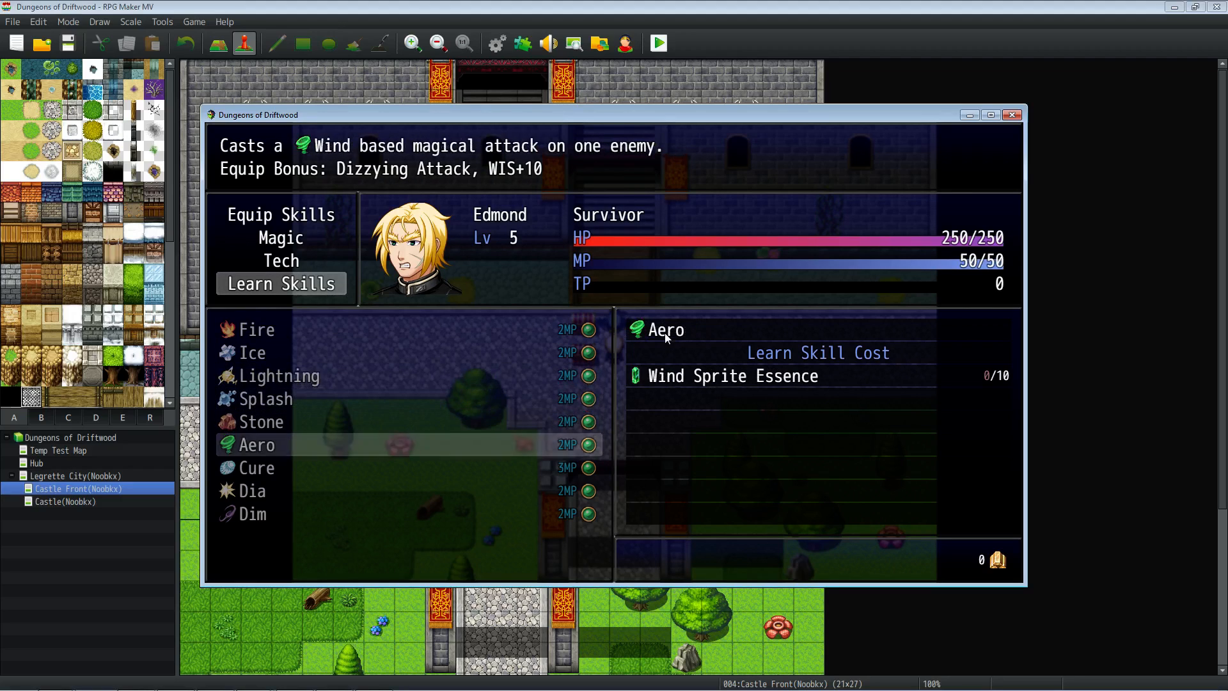
{"action": "key", "text": "Down"}
{"action": "key", "text": "Down"}
{"action": "key", "text": "Down"}
{"action": "key", "text": "Up"}
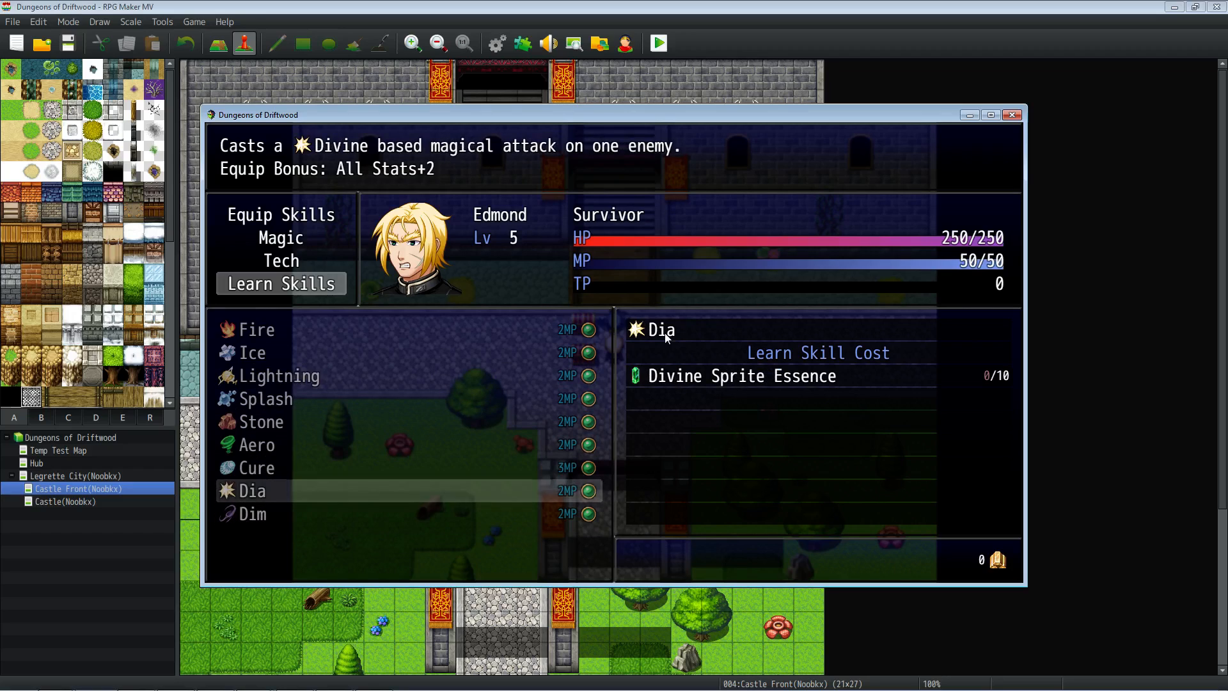
{"action": "key", "text": "Up"}
{"action": "key", "text": "Up"}
{"action": "key", "text": "Up"}
{"action": "key", "text": "Up"}
{"action": "key", "text": "Up"}
{"action": "key", "text": "Up"}
{"action": "key", "text": "Up"}
{"action": "key", "text": "Down"}
{"action": "key", "text": "Down"}
{"action": "key", "text": "Down"}
{"action": "key", "text": "Down"}
{"action": "key", "text": "Down"}
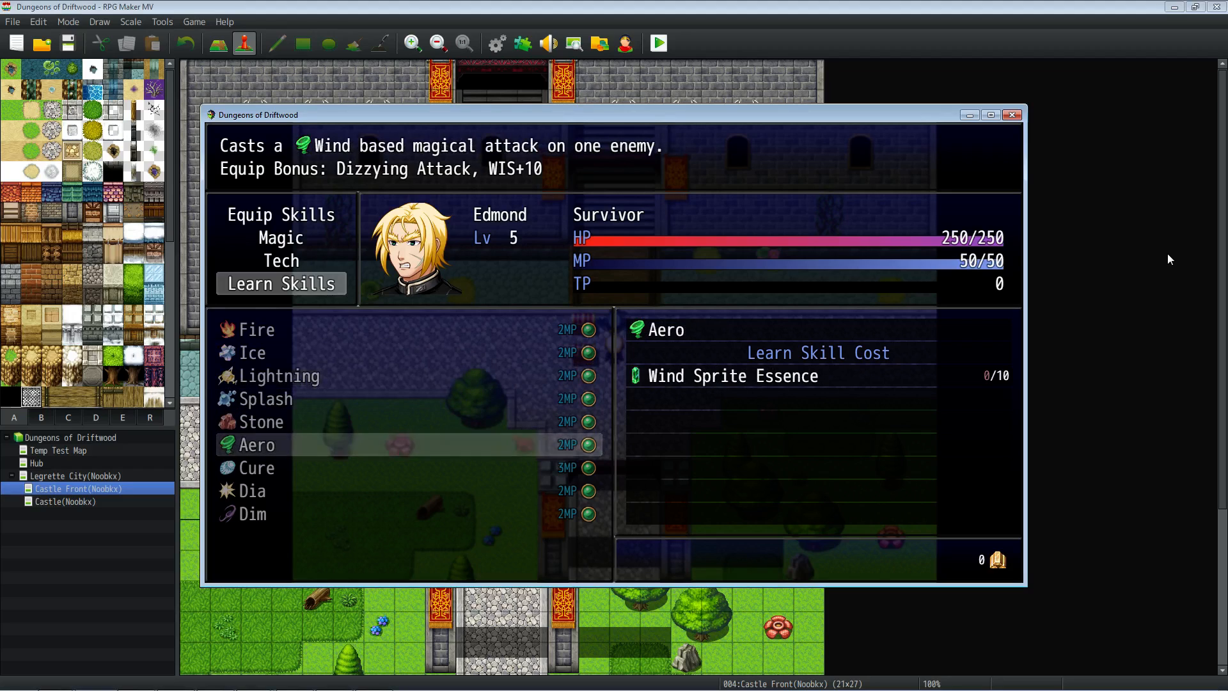
{"action": "key", "text": "Down"}
{"action": "key", "text": "Down"}
{"action": "key", "text": "Down"}
{"action": "key", "text": "Up"}
{"action": "key", "text": "Up"}
{"action": "key", "text": "Up"}
{"action": "key", "text": "Up"}
{"action": "key", "text": "Up"}
{"action": "key", "text": "Up"}
{"action": "key", "text": "Up"}
{"action": "key", "text": "Up"}
{"action": "key", "text": "Down"}
{"action": "key", "text": "Down"}
{"action": "key", "text": "Down"}
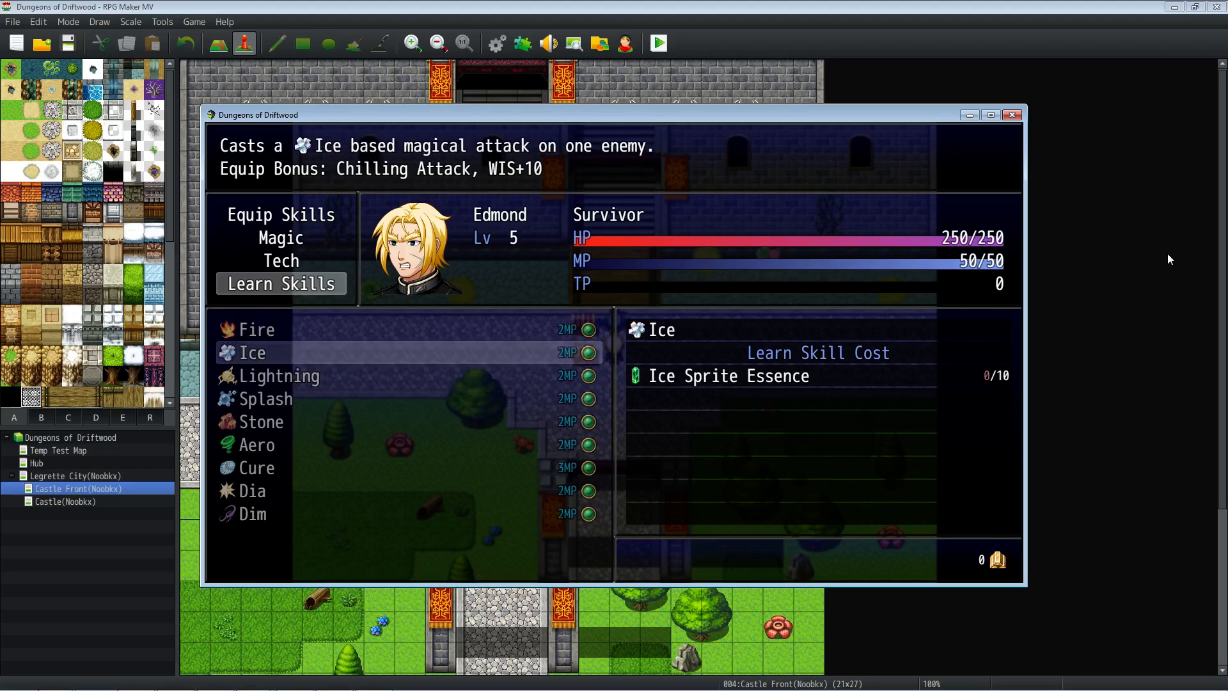
{"action": "key", "text": "Down"}
{"action": "key", "text": "Down"}
{"action": "key", "text": "Down"}
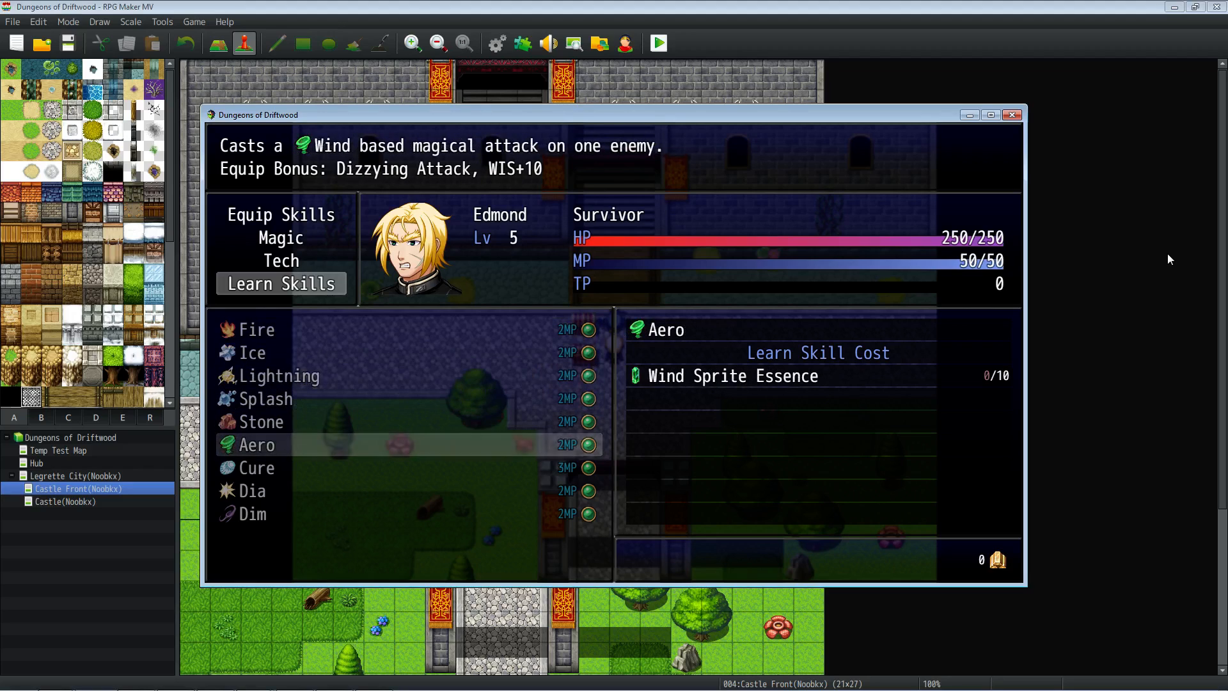
{"action": "key", "text": "Down"}
{"action": "key", "text": "Down"}
{"action": "key", "text": "Up"}
{"action": "key", "text": "Up"}
{"action": "key", "text": "Up"}
{"action": "key", "text": "Up"}
{"action": "key", "text": "Up"}
{"action": "key", "text": "Up"}
{"action": "key", "text": "Up"}
{"action": "key", "text": "Up"}
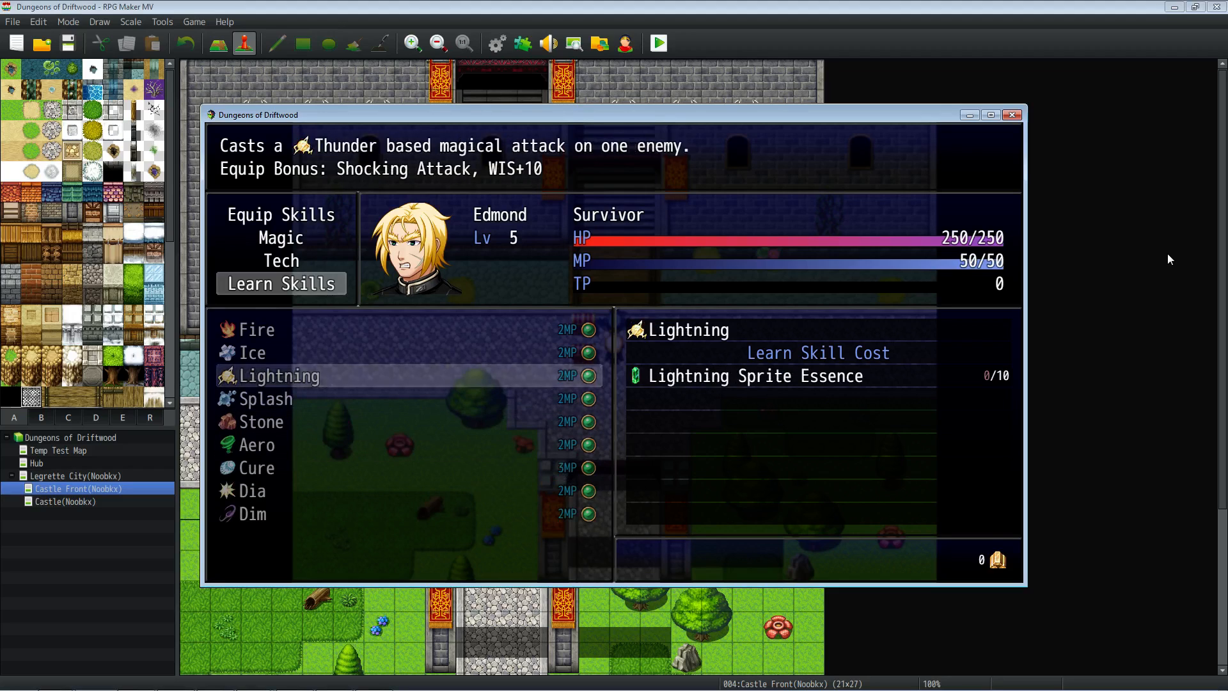
{"action": "key", "text": "Down"}
{"action": "key", "text": "Down"}
{"action": "key", "text": "Down"}
{"action": "key", "text": "Down"}
{"action": "key", "text": "Down"}
{"action": "key", "text": "Down"}
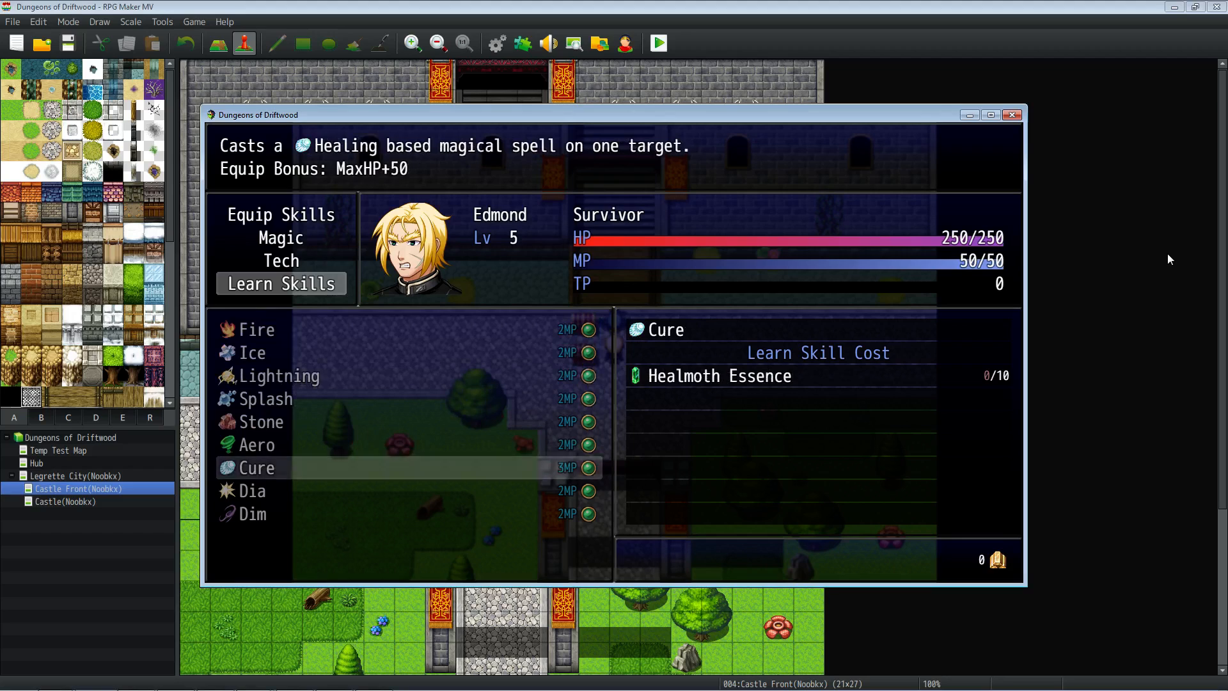
{"action": "key", "text": "Down"}
{"action": "key", "text": "Down"}
{"action": "key", "text": "Up"}
{"action": "key", "text": "Up"}
{"action": "key", "text": "Up"}
{"action": "key", "text": "Up"}
{"action": "key", "text": "Up"}
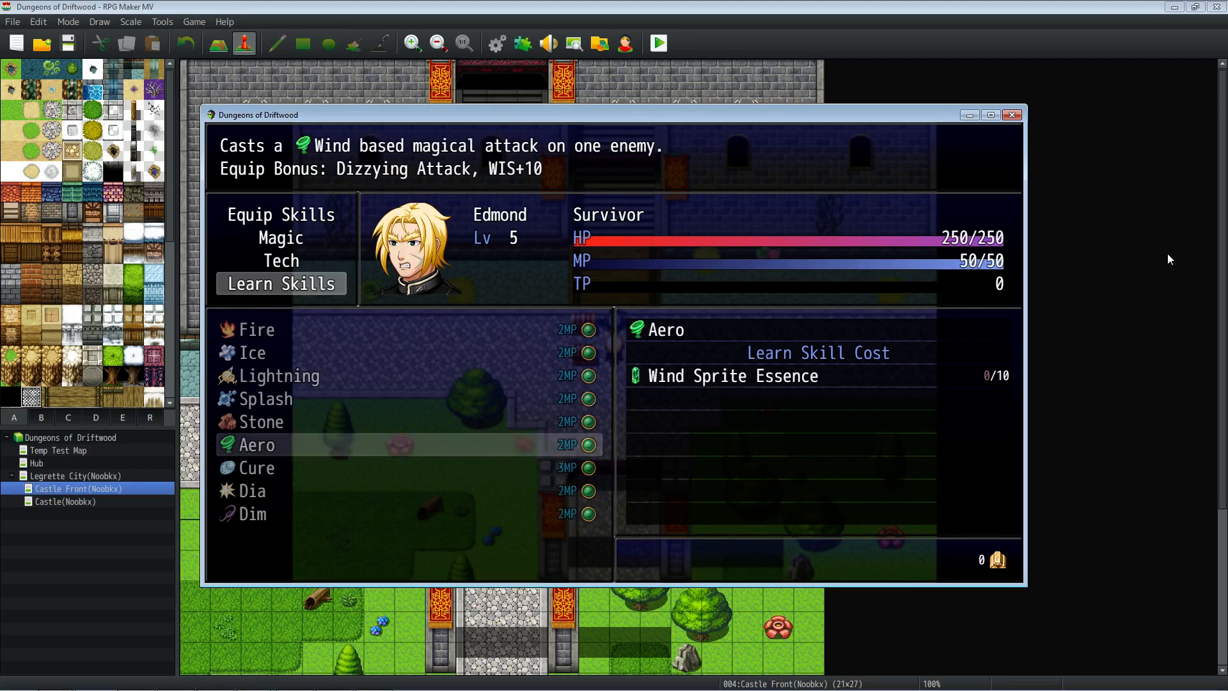
{"action": "key", "text": "Up"}
{"action": "key", "text": "Up"}
{"action": "key", "text": "Up"}
{"action": "key", "text": "Down"}
{"action": "key", "text": "Down"}
{"action": "key", "text": "Down"}
{"action": "key", "text": "Down"}
{"action": "key", "text": "Down"}
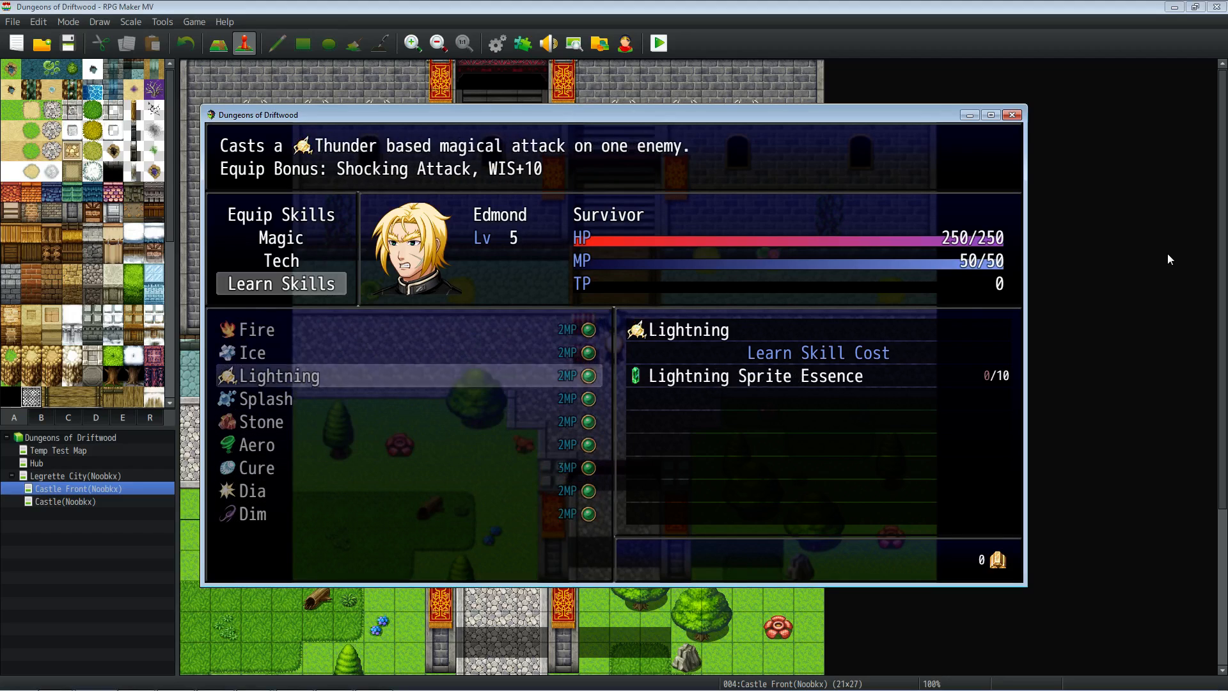
{"action": "key", "text": "Down"}
{"action": "key", "text": "Down"}
{"action": "key", "text": "Down"}
{"action": "key", "text": "Down"}
{"action": "key", "text": "Up"}
{"action": "key", "text": "Down"}
{"action": "key", "text": "Down"}
{"action": "key", "text": "Down"}
{"action": "key", "text": "Down"}
{"action": "key", "text": "Down"}
{"action": "key", "text": "Down"}
{"action": "key", "text": "Down"}
{"action": "key", "text": "Down"}
{"action": "key", "text": "Down"}
{"action": "key", "text": "Up"}
{"action": "key", "text": "Up"}
{"action": "key", "text": "Up"}
{"action": "key", "text": "Up"}
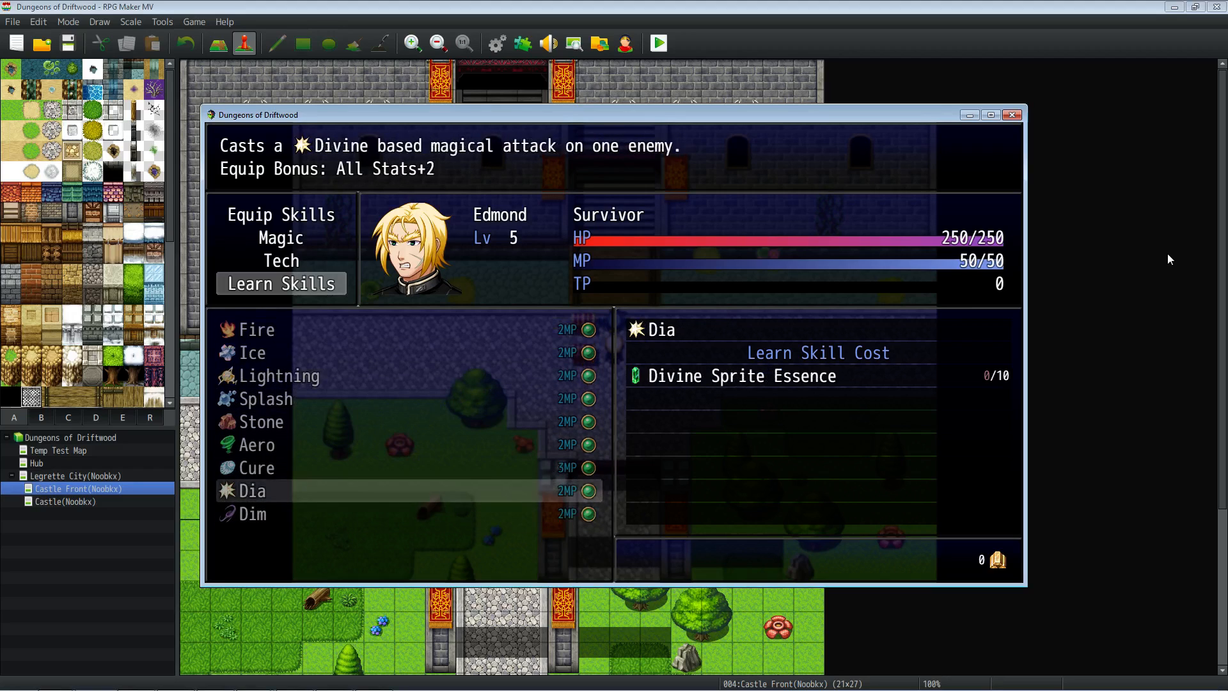
{"action": "key", "text": "Up"}
{"action": "key", "text": "Up"}
{"action": "key", "text": "Up"}
{"action": "key", "text": "Down"}
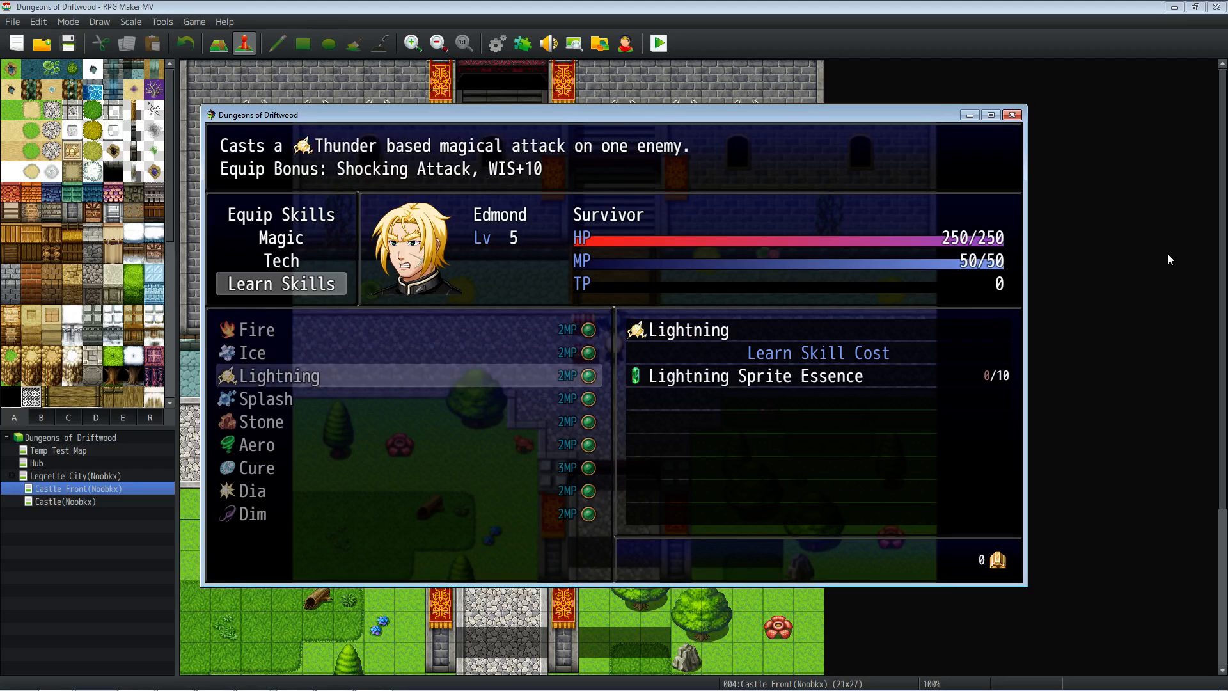
Leave Edmond's skill lists, close the in-game menu and enter a battle with the Healmoth.
{"action": "key", "text": "Escape"}
{"action": "key", "text": "Up"}
{"action": "key", "text": "Up"}
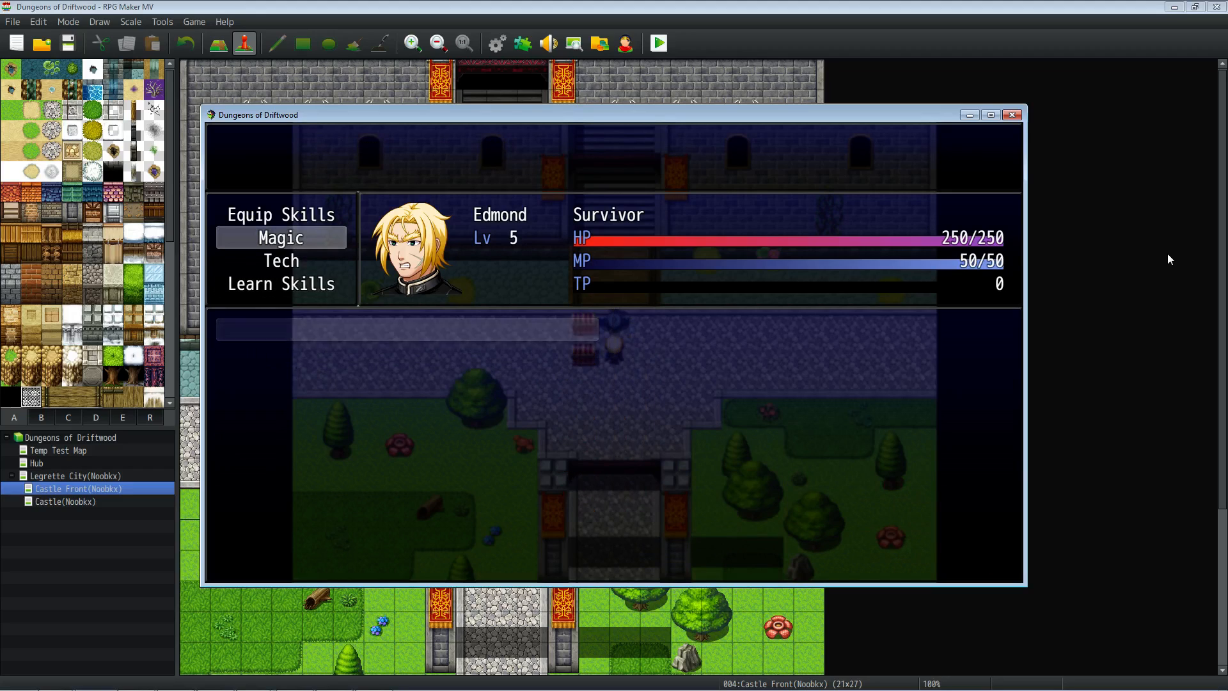
{"action": "key", "text": "Up"}
{"action": "key", "text": "Return"}
{"action": "key", "text": "Escape"}
{"action": "key", "text": "Escape"}
{"action": "key", "text": "Down"}
{"action": "key", "text": "Down"}
{"action": "key", "text": "Down"}
{"action": "key", "text": "Escape"}
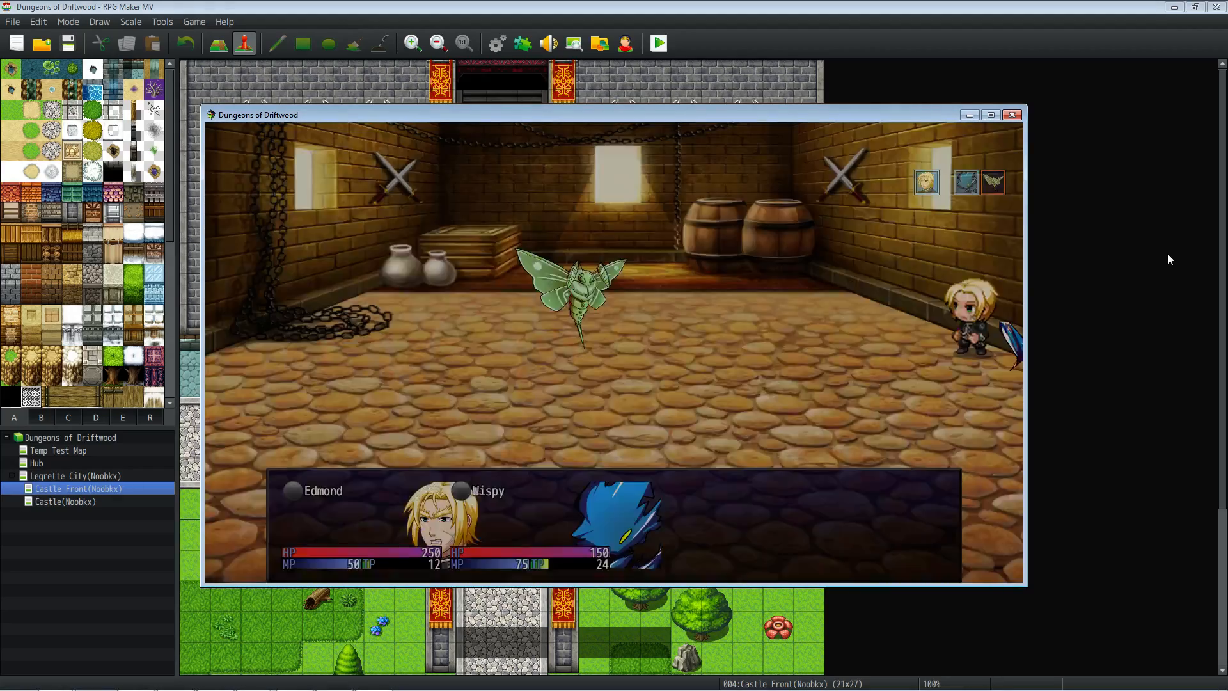
Fight the first turns against the Healmoth, attacking it with Wispy's Sword command.
{"action": "key", "text": "Return"}
{"action": "key", "text": "Return"}
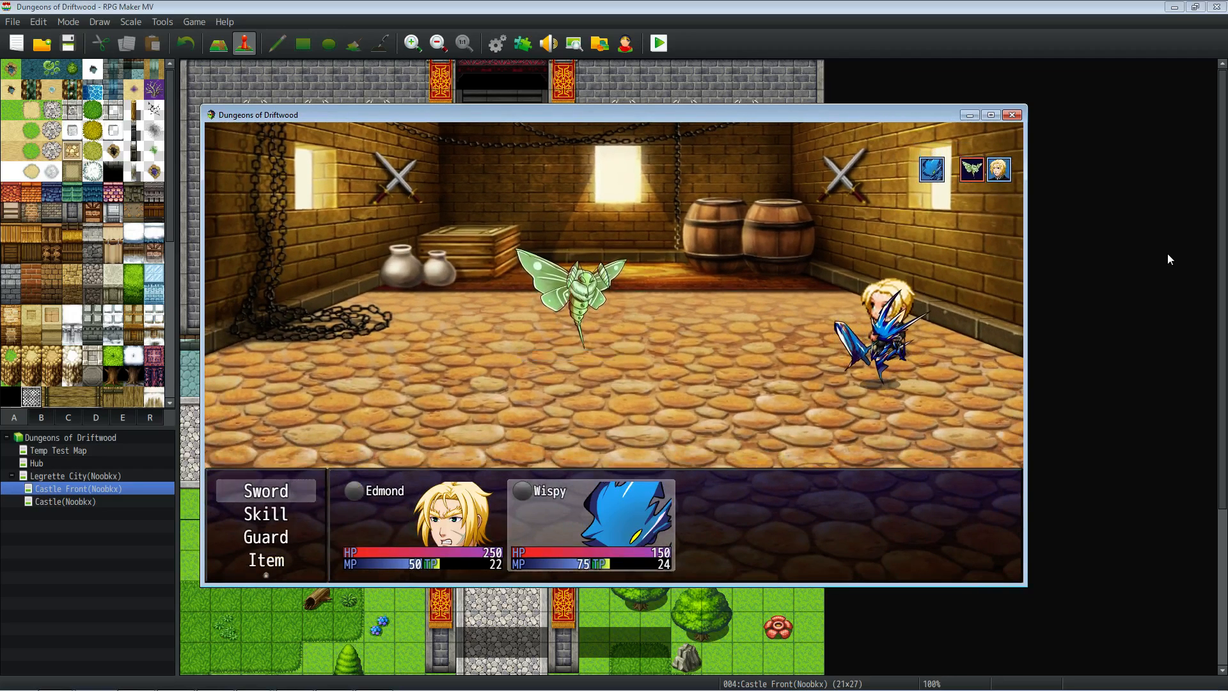
{"action": "key", "text": "Up"}
{"action": "key", "text": "Return"}
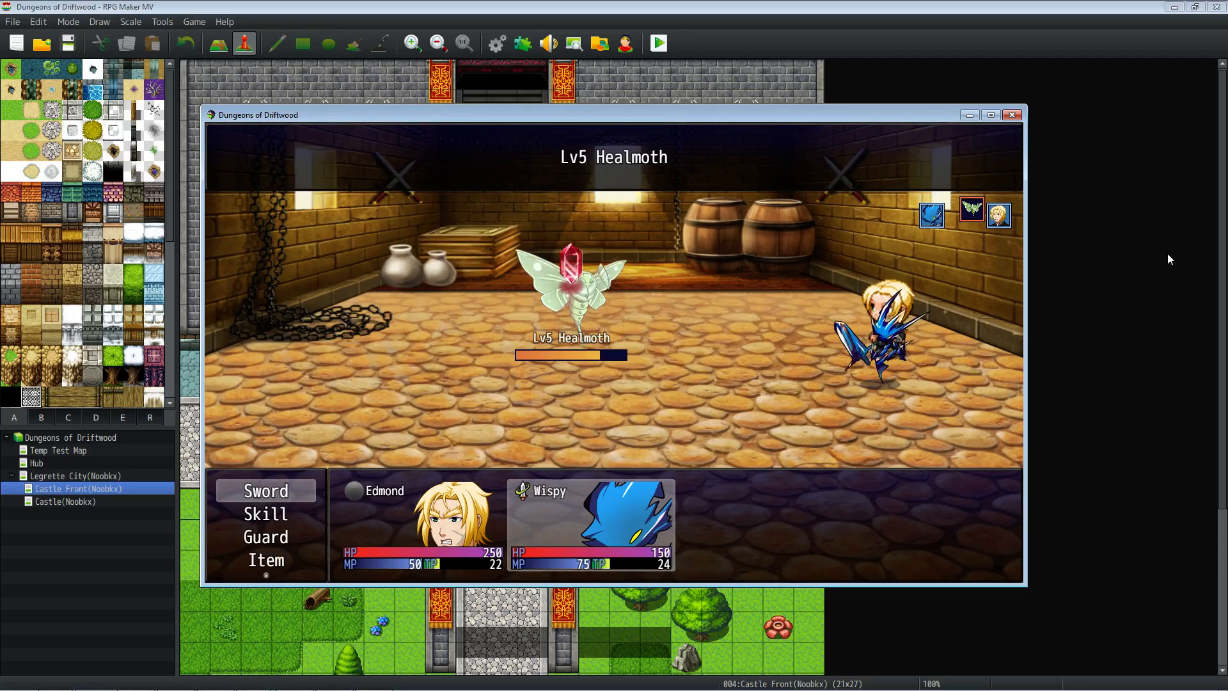
{"action": "key", "text": "Return"}
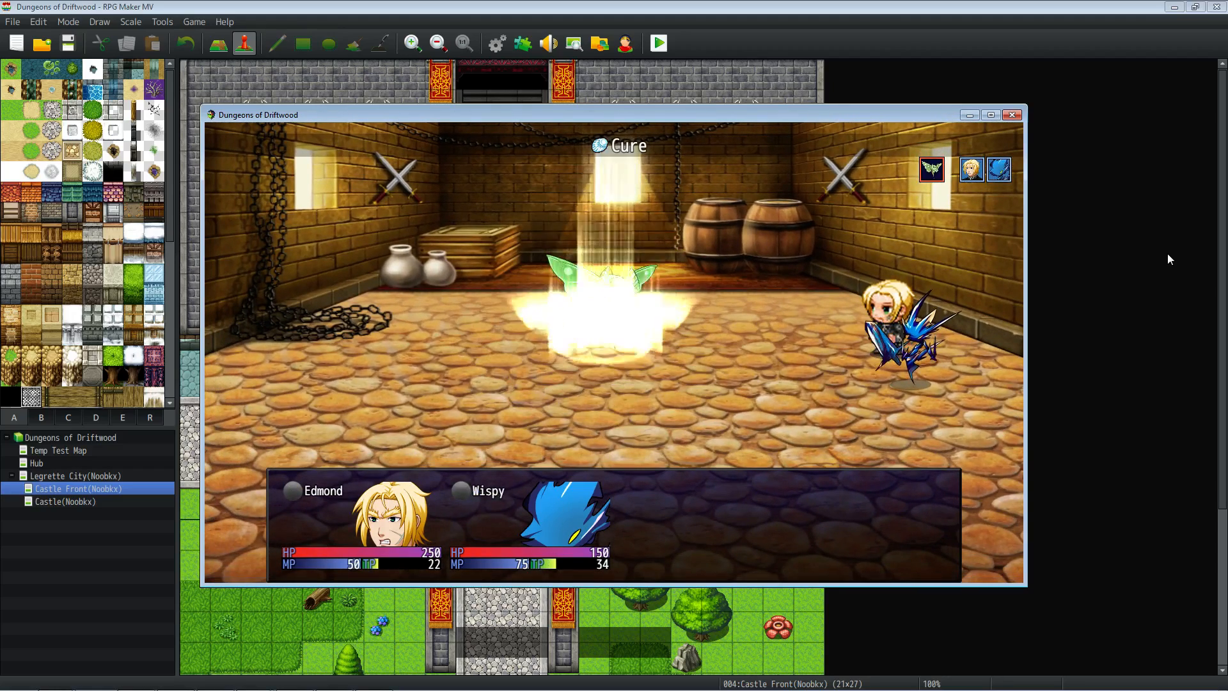
Keep attacking the Healmoth with Edmond's Dagger command until the battle is won, and end the playtest.
{"action": "key", "text": "Return"}
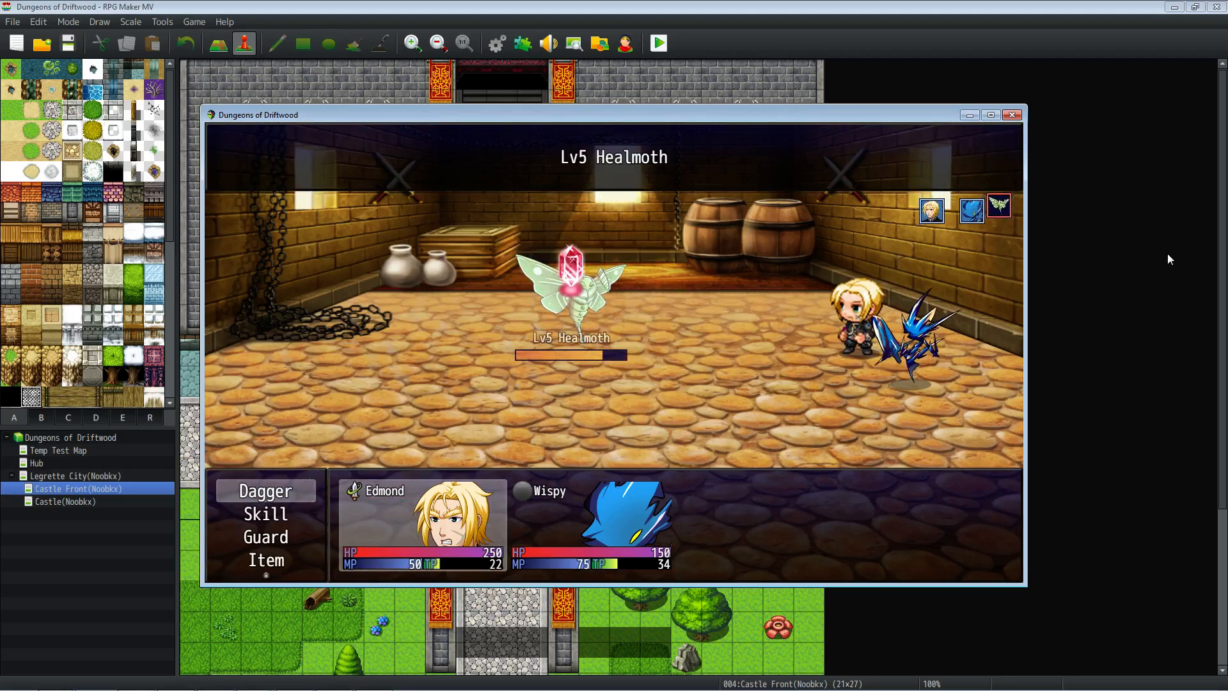
{"action": "key", "text": "Return"}
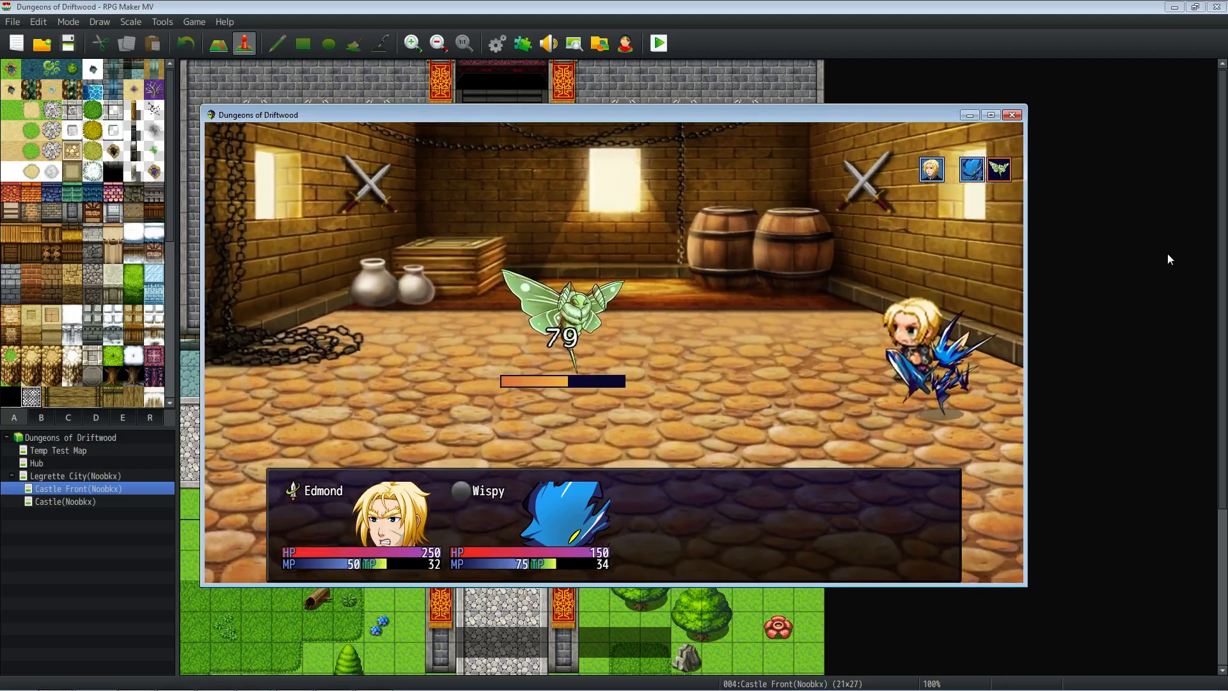
{"action": "key", "text": "Return"}
{"action": "key", "text": "Return"}
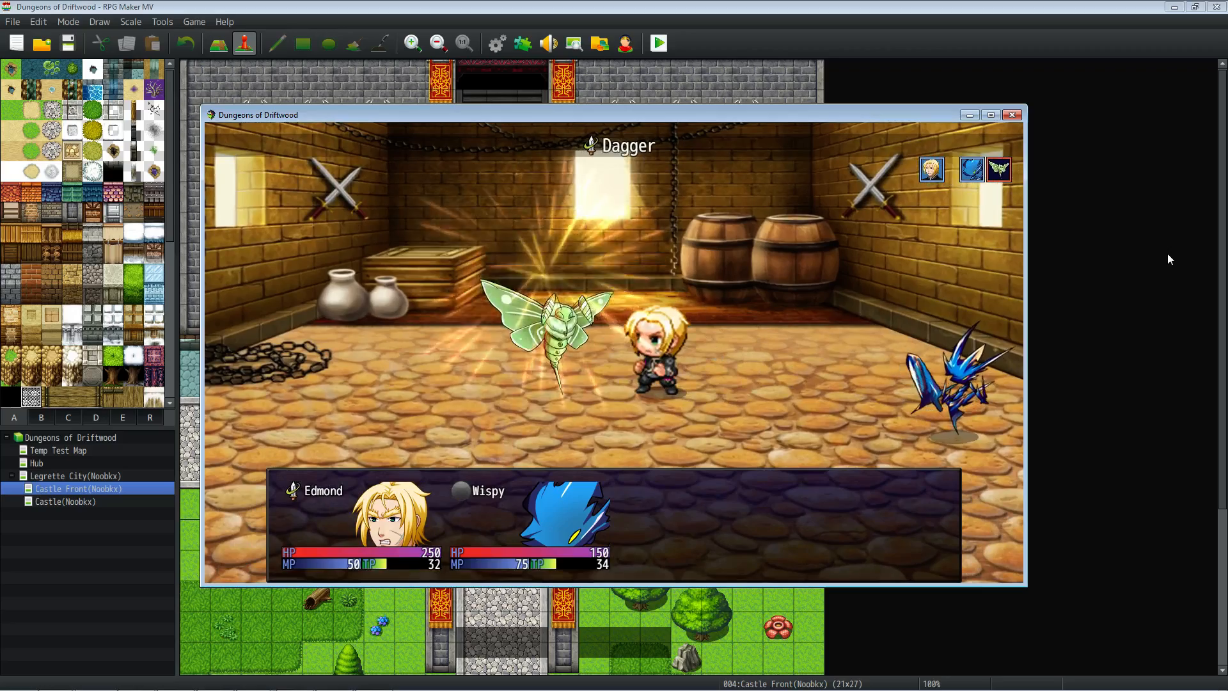
{"action": "key", "text": "Return"}
{"action": "key", "text": "Return"}
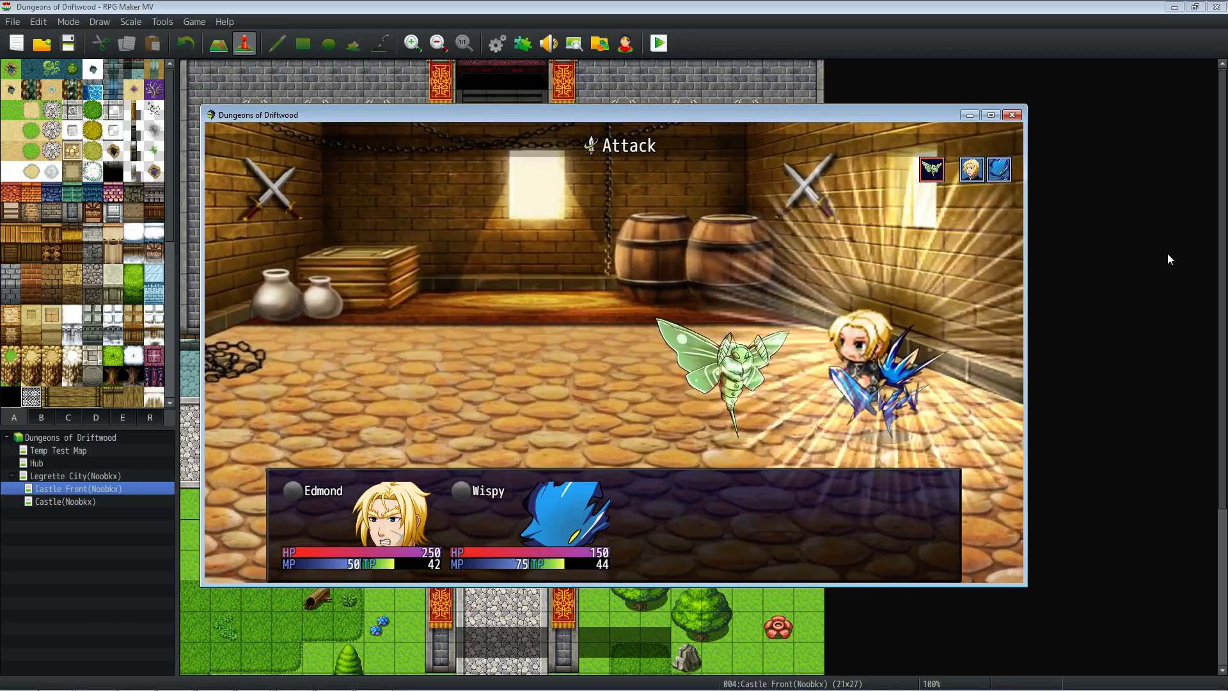
{"action": "key", "text": "Return"}
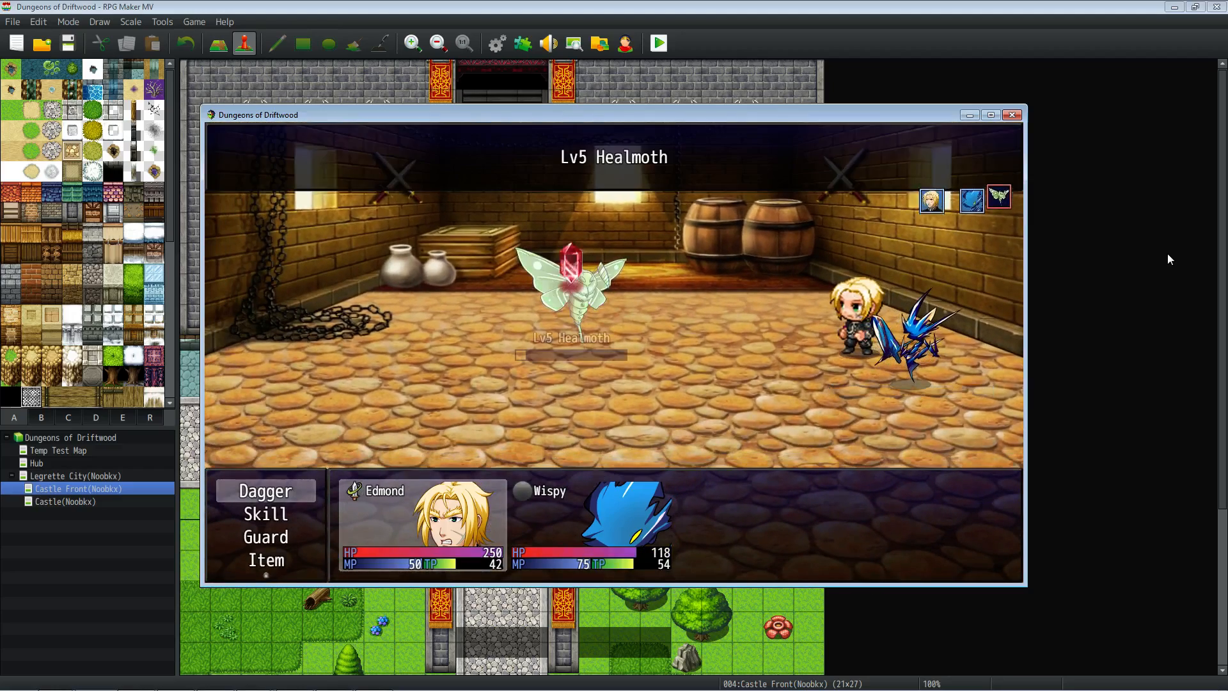
{"action": "key", "text": "Return"}
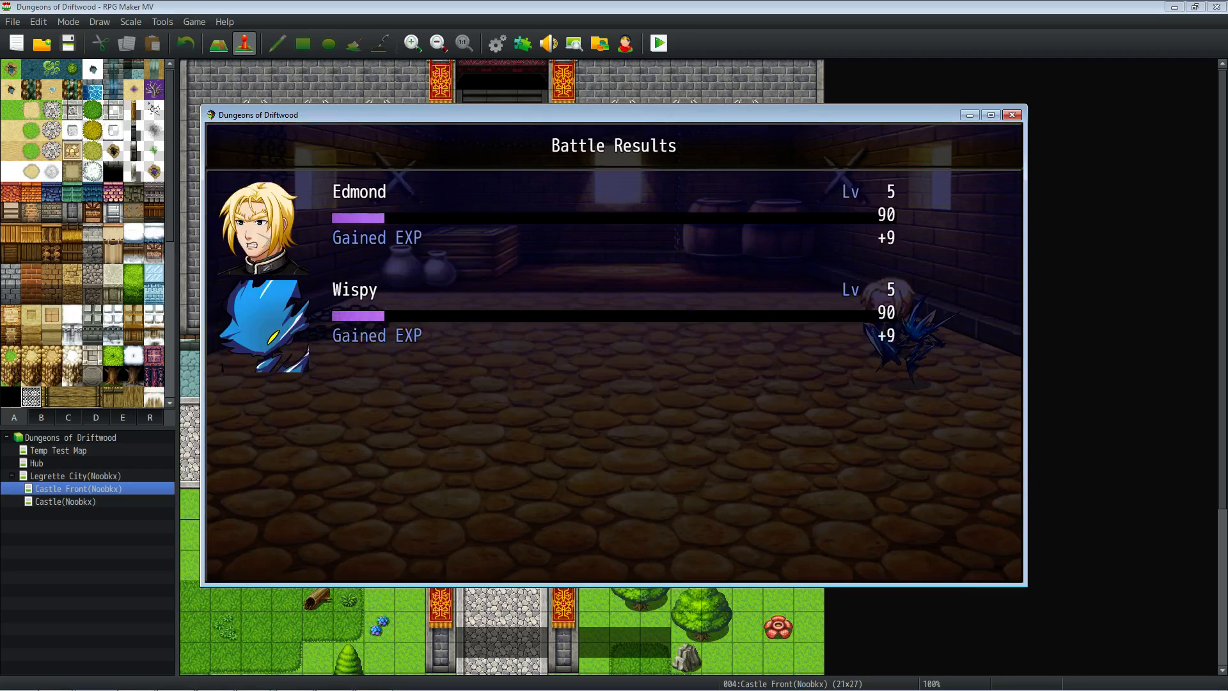
{"action": "left_click", "coordinate": [1011, 115]}
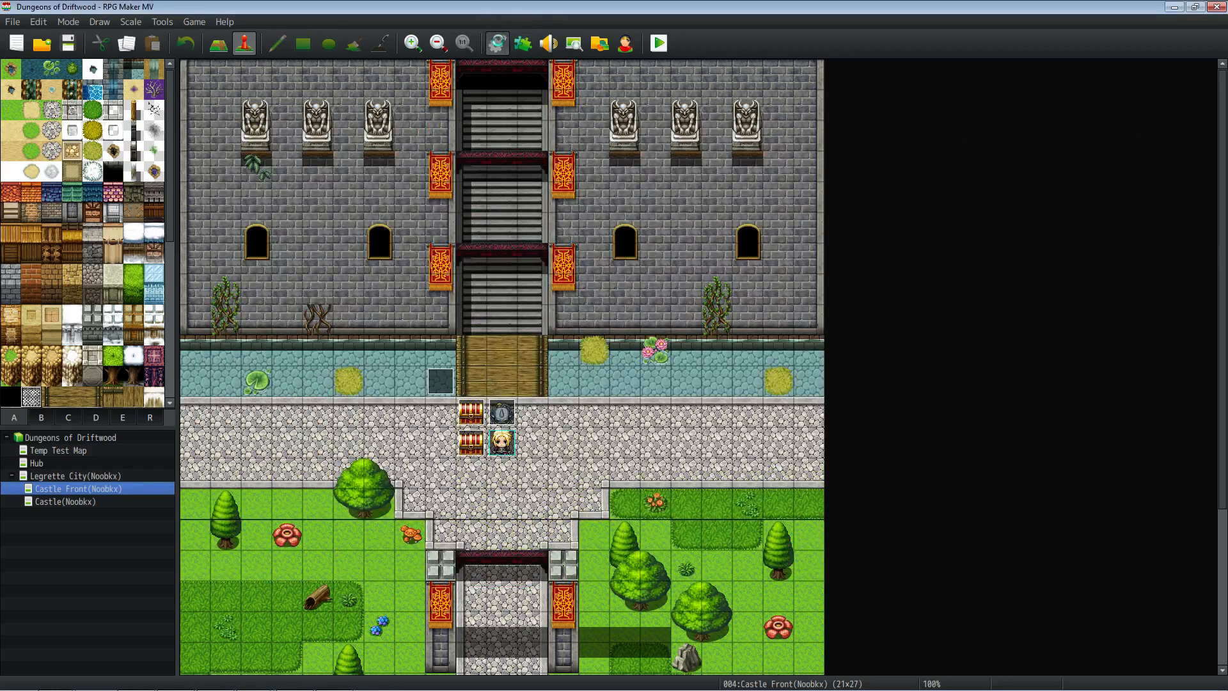
Open the Bronze Dagger in the database's weapons and examine the Weapon Image tag in its note.
{"action": "left_click", "coordinate": [497, 42]}
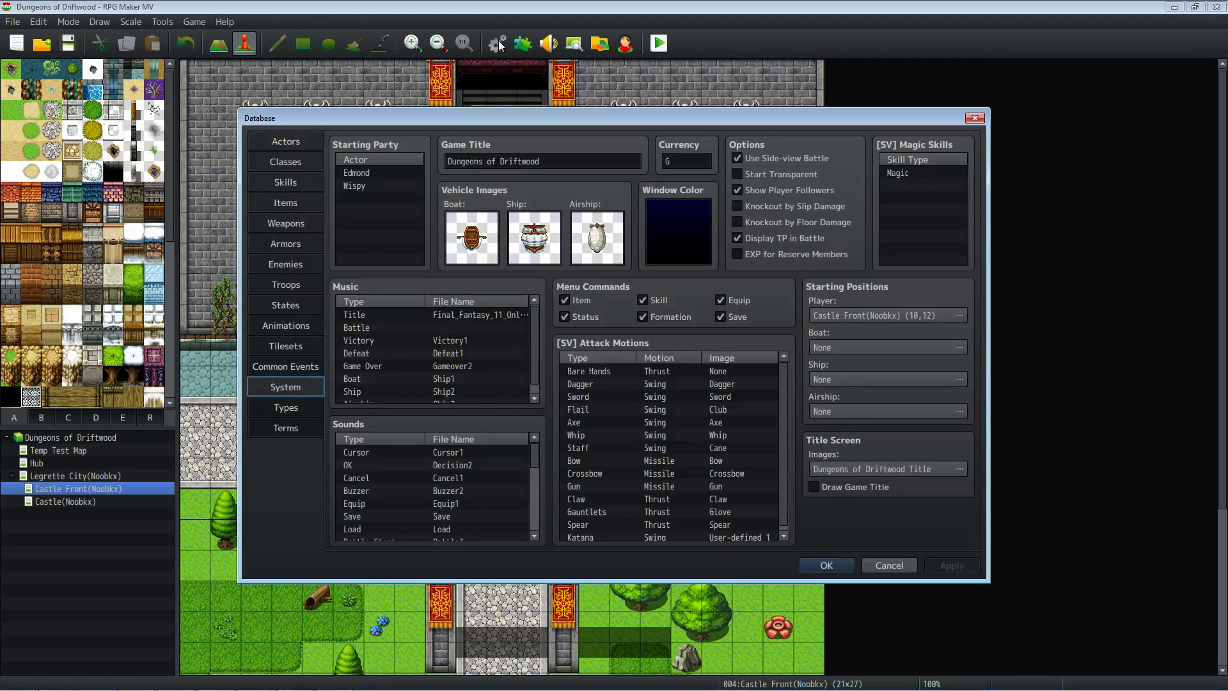
{"action": "left_click", "coordinate": [293, 223]}
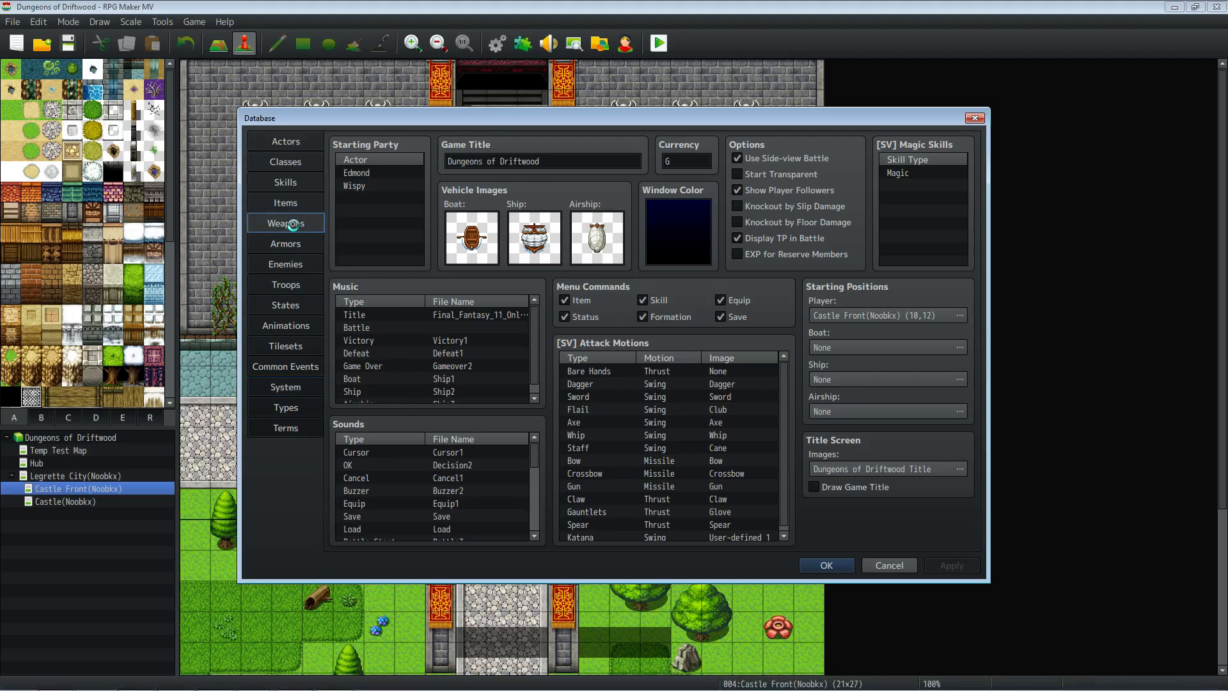
{"action": "left_click_drag", "start_coordinate": [467, 195], "coordinate": [431, 247]}
{"action": "left_click", "coordinate": [378, 278]}
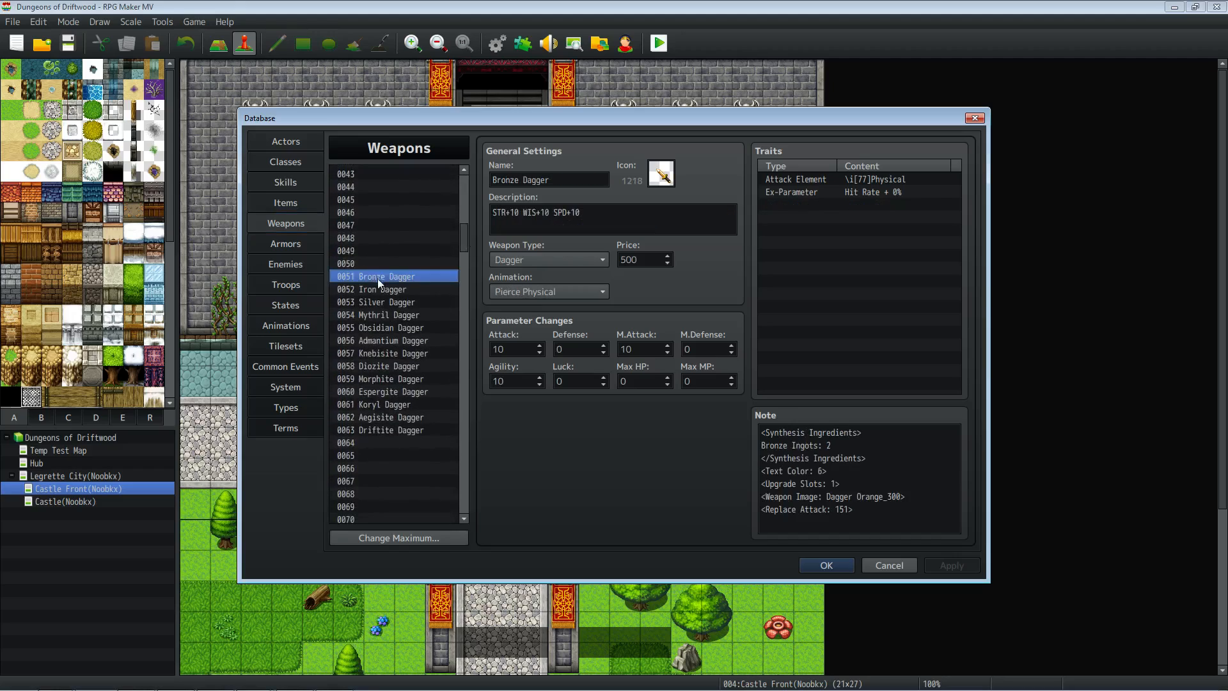
{"action": "left_click", "coordinate": [887, 514]}
{"action": "left_click", "coordinate": [825, 497]}
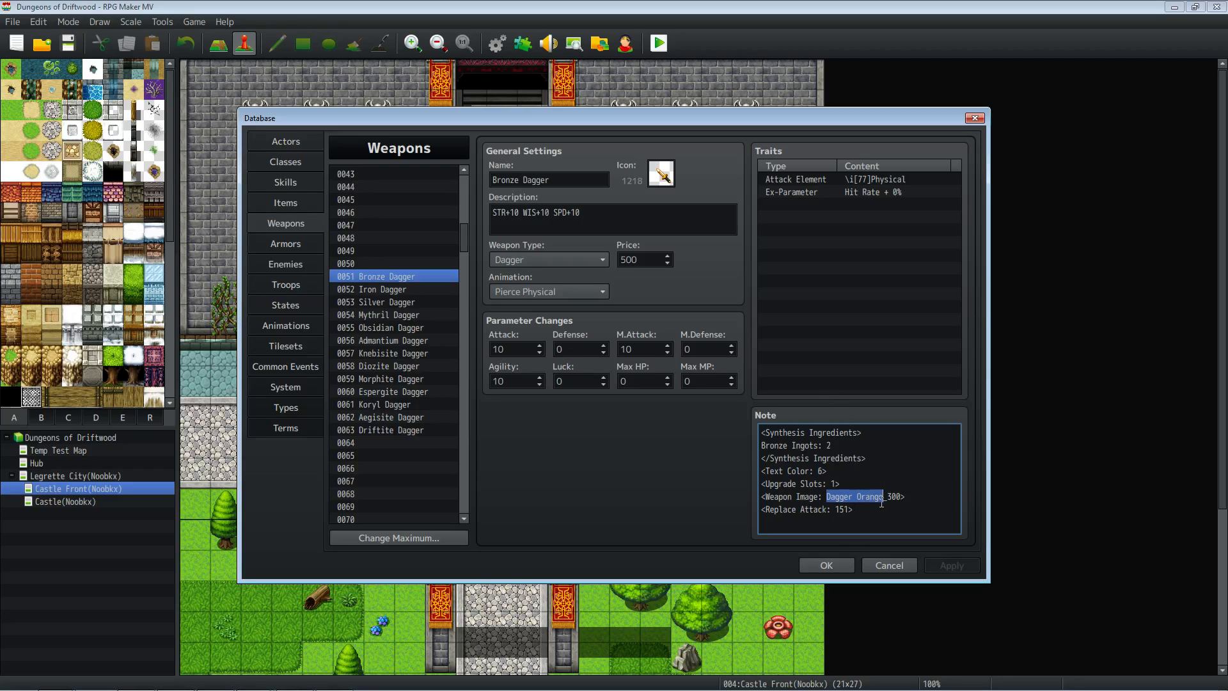
{"action": "left_click", "coordinate": [885, 497]}
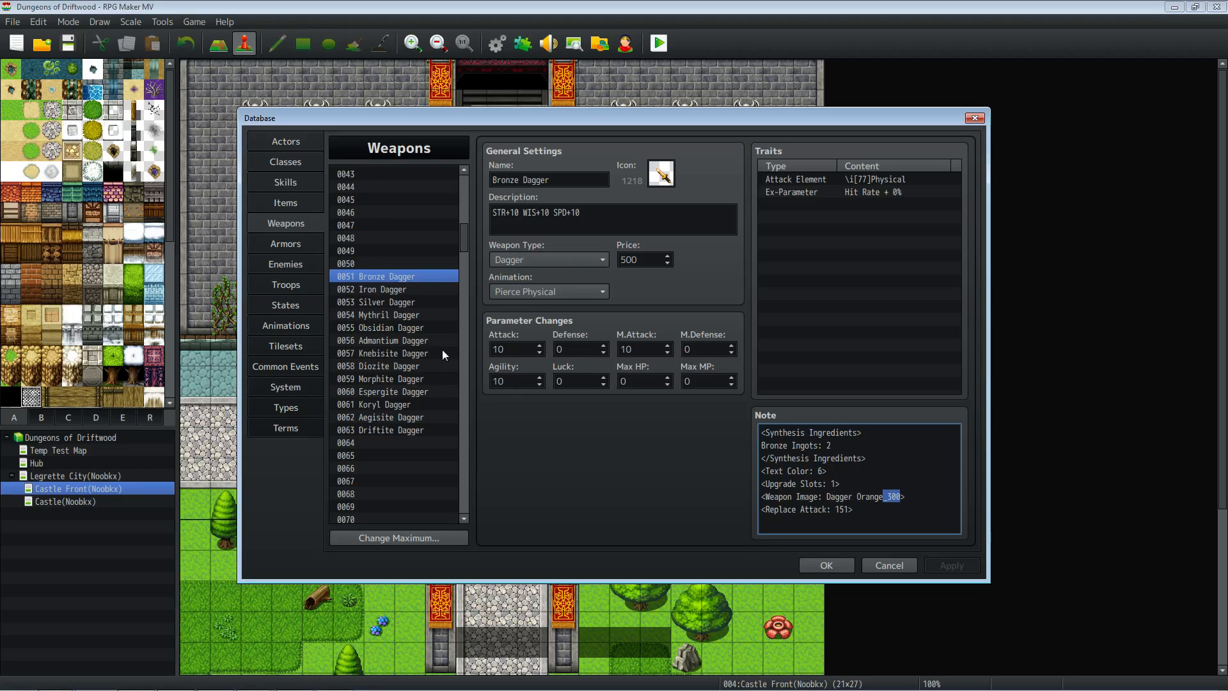
Compare the icons and Weapon Image note tags of the dagger entries from Bronze Dagger to Knebisite Dagger.
{"action": "left_click", "coordinate": [394, 289]}
{"action": "left_click", "coordinate": [405, 276]}
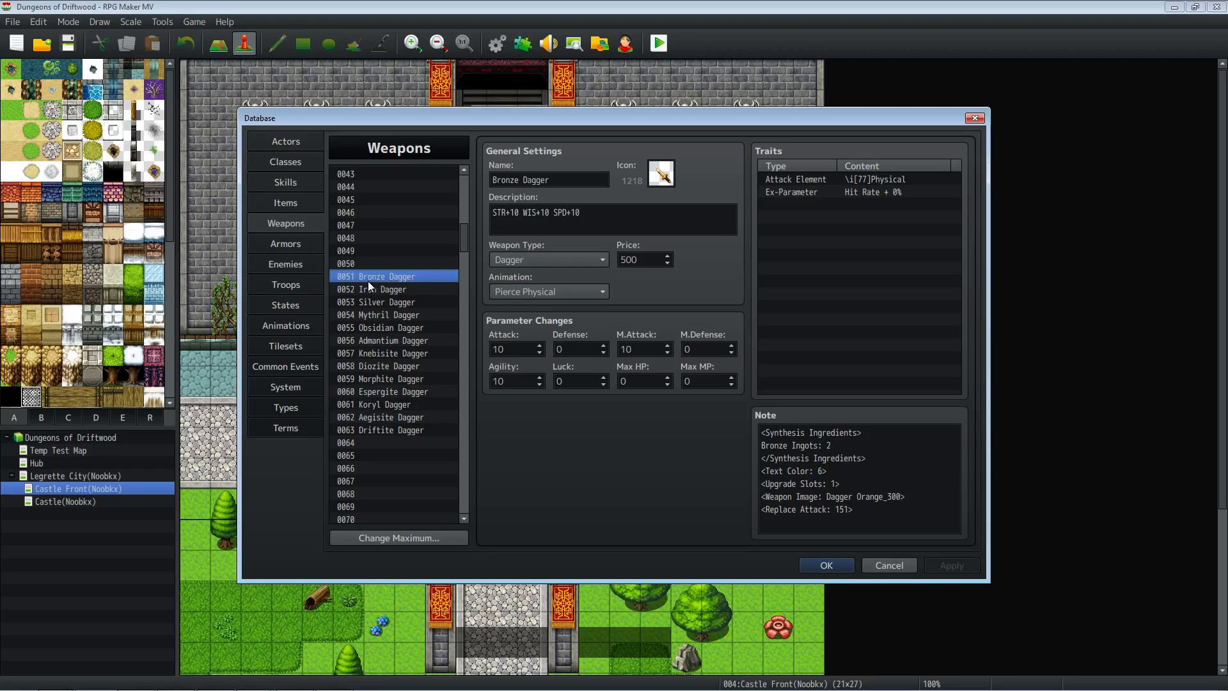
{"action": "left_click", "coordinate": [416, 290]}
{"action": "left_click", "coordinate": [417, 303]}
{"action": "left_click", "coordinate": [415, 314]}
{"action": "left_click", "coordinate": [413, 339]}
{"action": "left_click", "coordinate": [416, 302]}
{"action": "left_click", "coordinate": [416, 289]}
{"action": "left_click", "coordinate": [416, 277]}
{"action": "left_click", "coordinate": [416, 289]}
{"action": "left_click", "coordinate": [415, 280]}
{"action": "left_click", "coordinate": [417, 288]}
{"action": "left_click", "coordinate": [416, 280]}
{"action": "left_click", "coordinate": [415, 287]}
{"action": "left_click", "coordinate": [413, 315]}
{"action": "left_click", "coordinate": [413, 288]}
{"action": "left_click", "coordinate": [413, 281]}
{"action": "left_click", "coordinate": [412, 290]}
{"action": "left_click", "coordinate": [412, 302]}
{"action": "left_click", "coordinate": [412, 314]}
{"action": "left_click", "coordinate": [413, 341]}
{"action": "left_click", "coordinate": [412, 329]}
{"action": "left_click", "coordinate": [412, 342]}
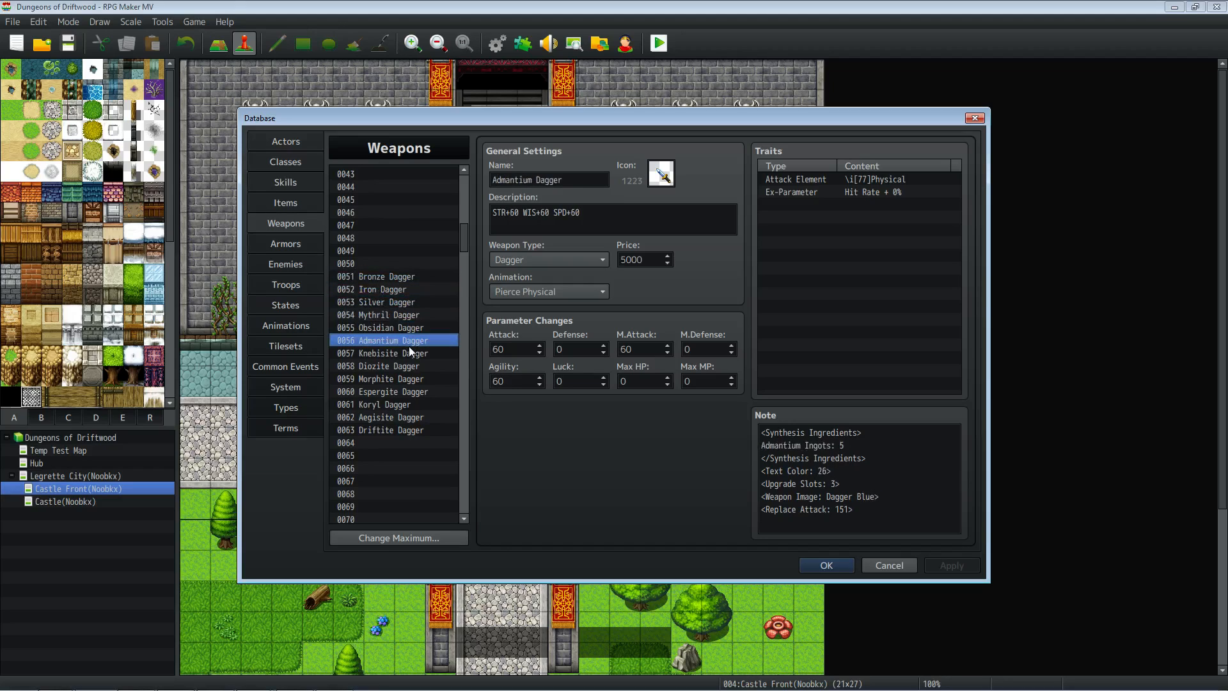
{"action": "left_click", "coordinate": [411, 354]}
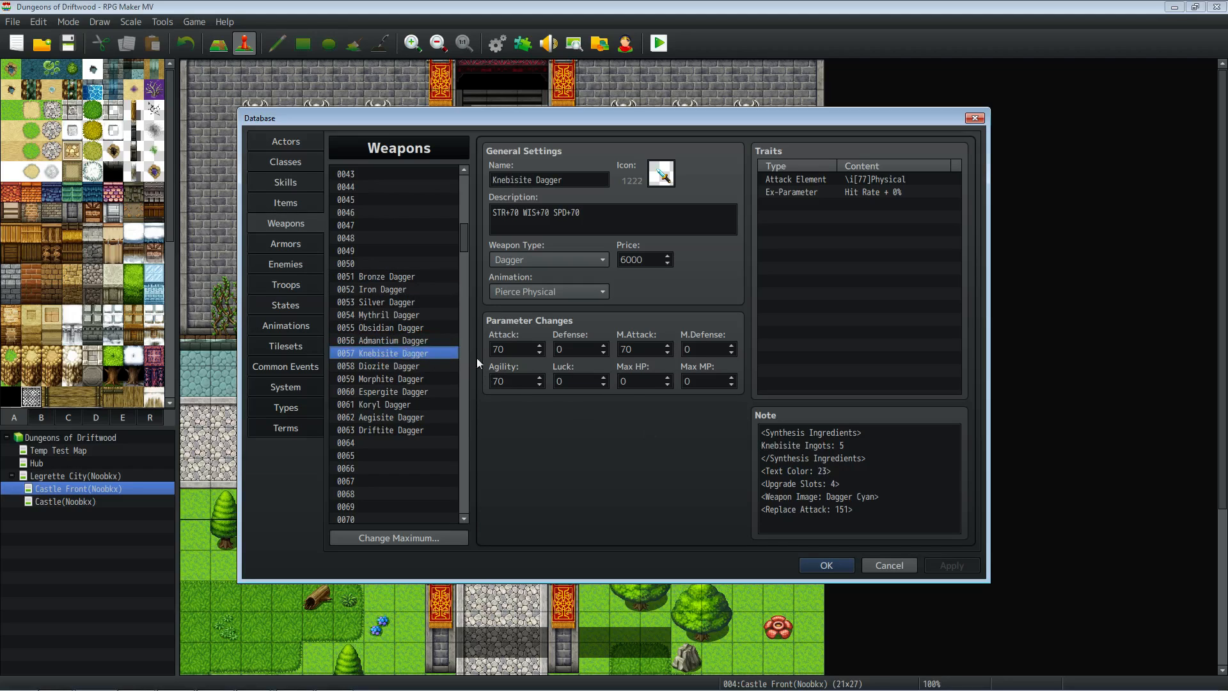
Look through the common events from Roulette Whip onward and open Bronze Weapon Drop.
{"action": "left_click", "coordinate": [300, 359]}
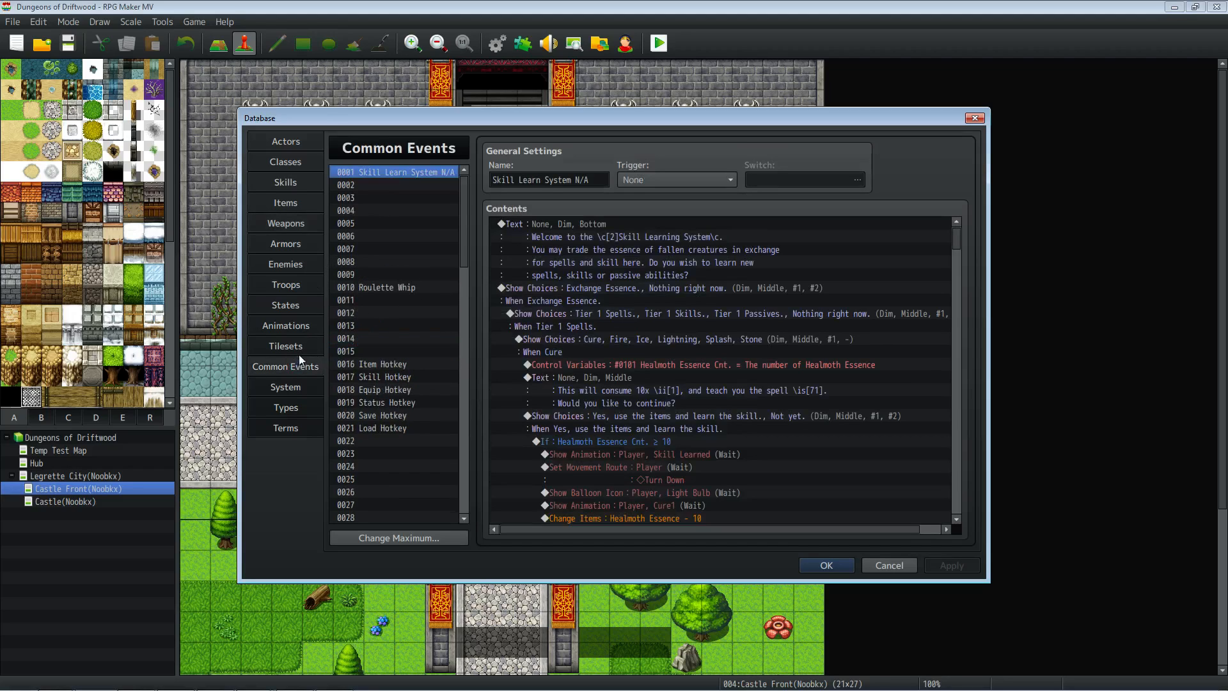
{"action": "left_click", "coordinate": [390, 286]}
{"action": "scroll", "coordinate": [387, 293], "scroll_direction": "down", "scroll_amount": 8}
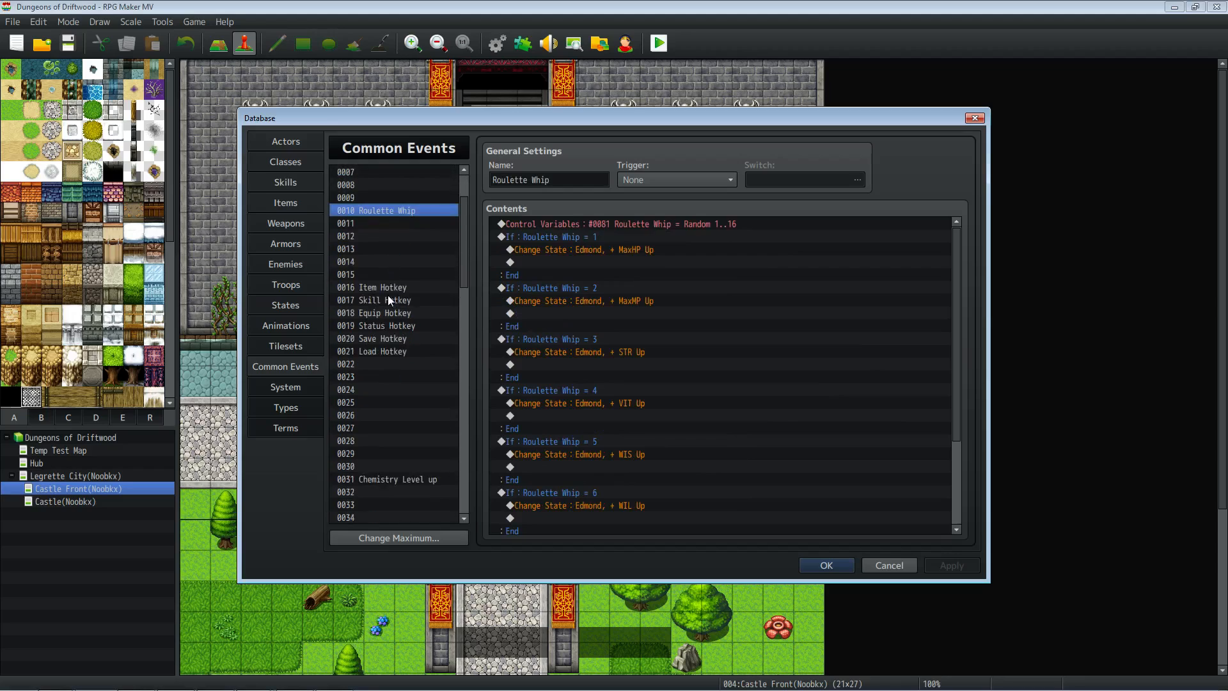
{"action": "scroll", "coordinate": [387, 320], "scroll_direction": "down", "scroll_amount": 4}
{"action": "left_click", "coordinate": [410, 328]}
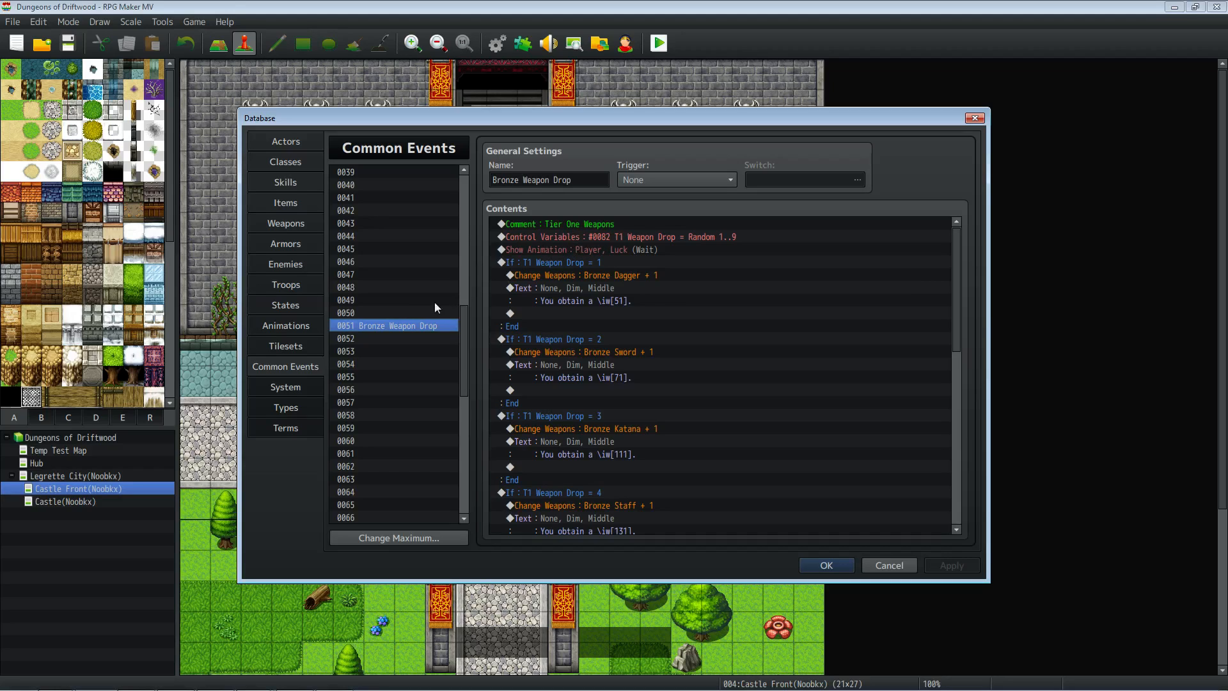
Find the Bronze Weapon Box item in the database and examine its name and Common Event effect.
{"action": "left_click", "coordinate": [285, 202]}
{"action": "scroll", "coordinate": [422, 262], "scroll_direction": "down", "scroll_amount": 8}
{"action": "scroll", "coordinate": [418, 273], "scroll_direction": "down", "scroll_amount": 20}
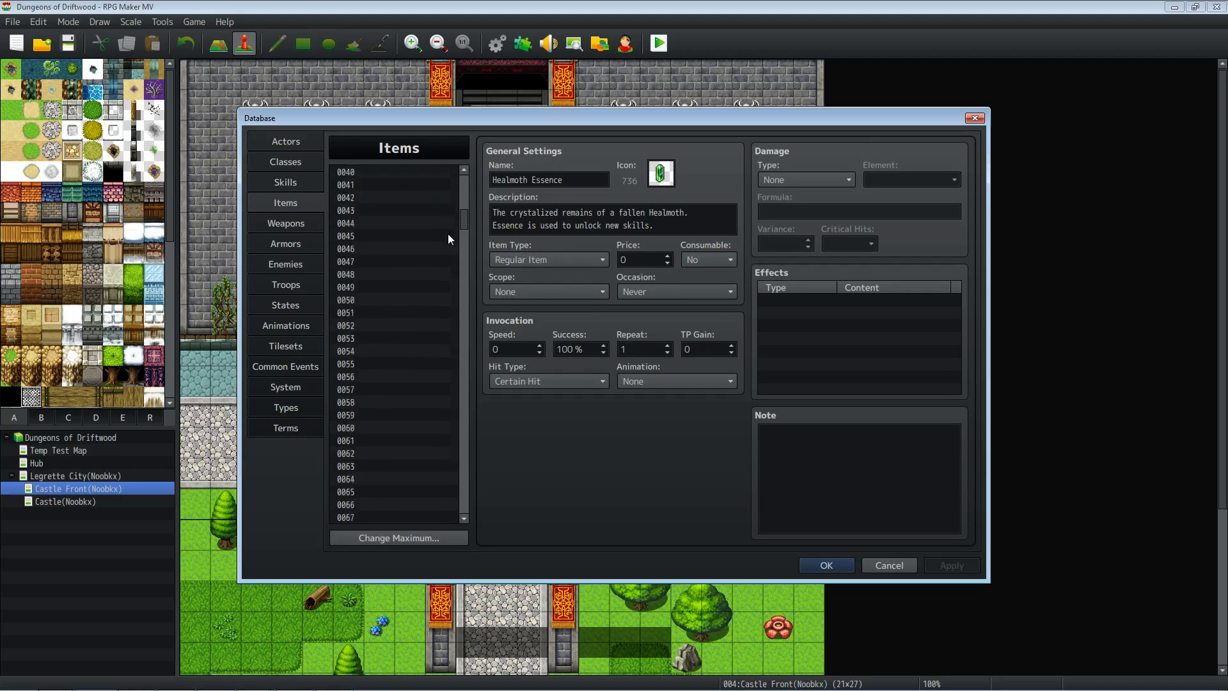
{"action": "scroll", "coordinate": [400, 339], "scroll_direction": "down", "scroll_amount": 17}
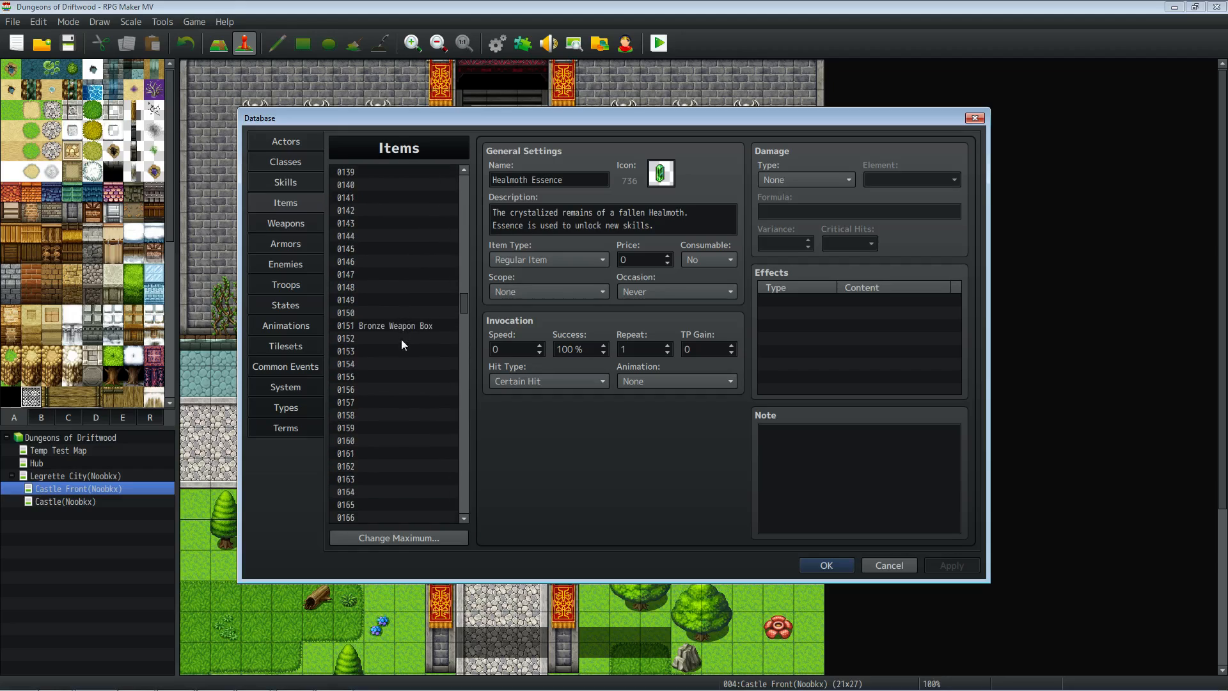
{"action": "left_click", "coordinate": [406, 327]}
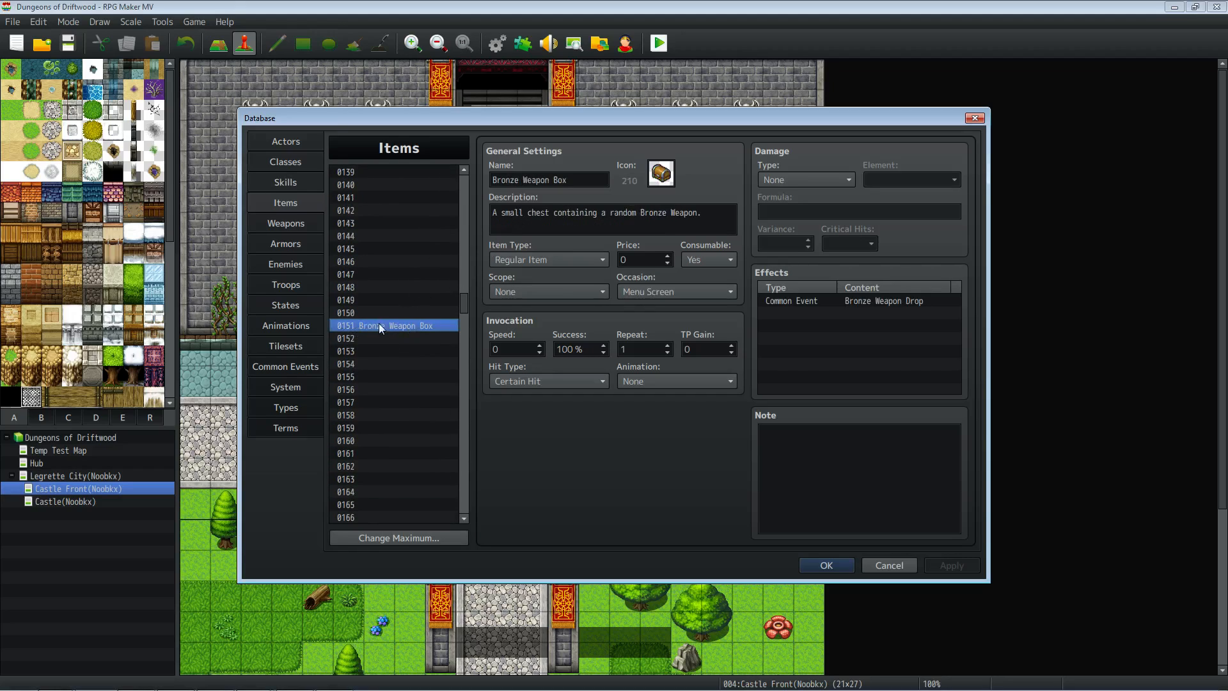
{"action": "left_click_drag", "start_coordinate": [518, 181], "coordinate": [493, 180]}
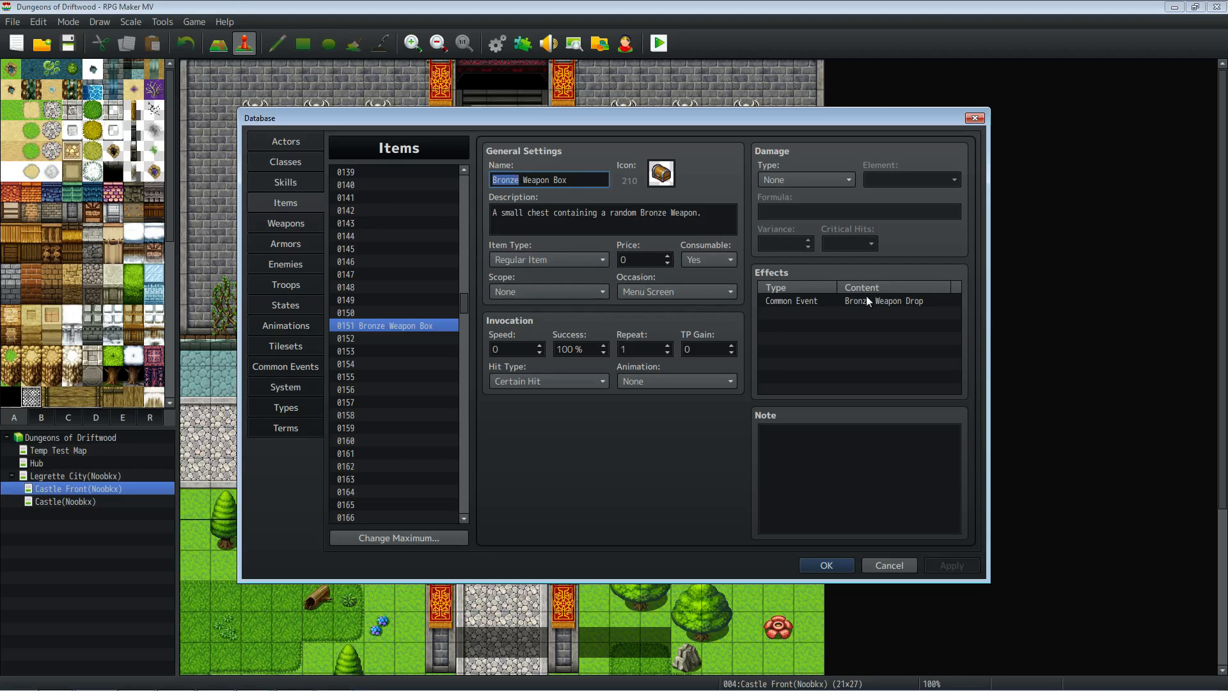
{"action": "left_click", "coordinate": [842, 302]}
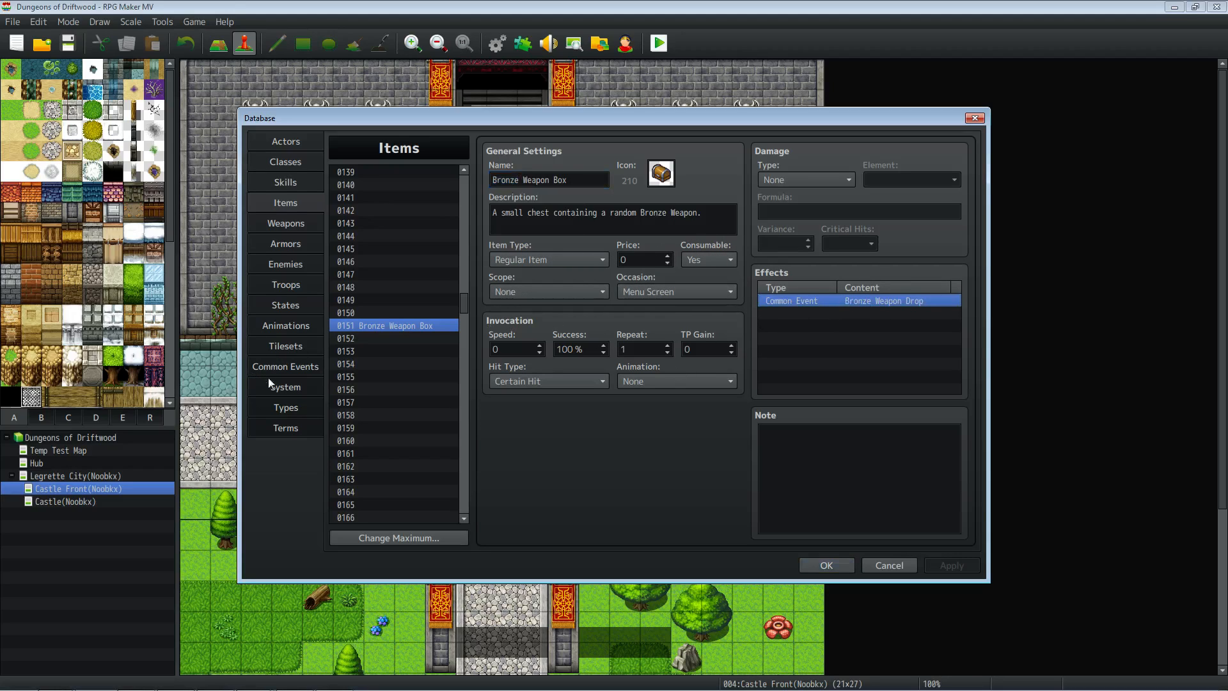
Return to the Bronze Weapon Drop common event and examine its Tier One Weapons comment and opening commands.
{"action": "left_click", "coordinate": [294, 367]}
{"action": "left_click", "coordinate": [607, 225]}
{"action": "left_click", "coordinate": [606, 255]}
{"action": "left_click", "coordinate": [601, 223]}
{"action": "left_click", "coordinate": [605, 240]}
{"action": "left_click", "coordinate": [605, 221]}
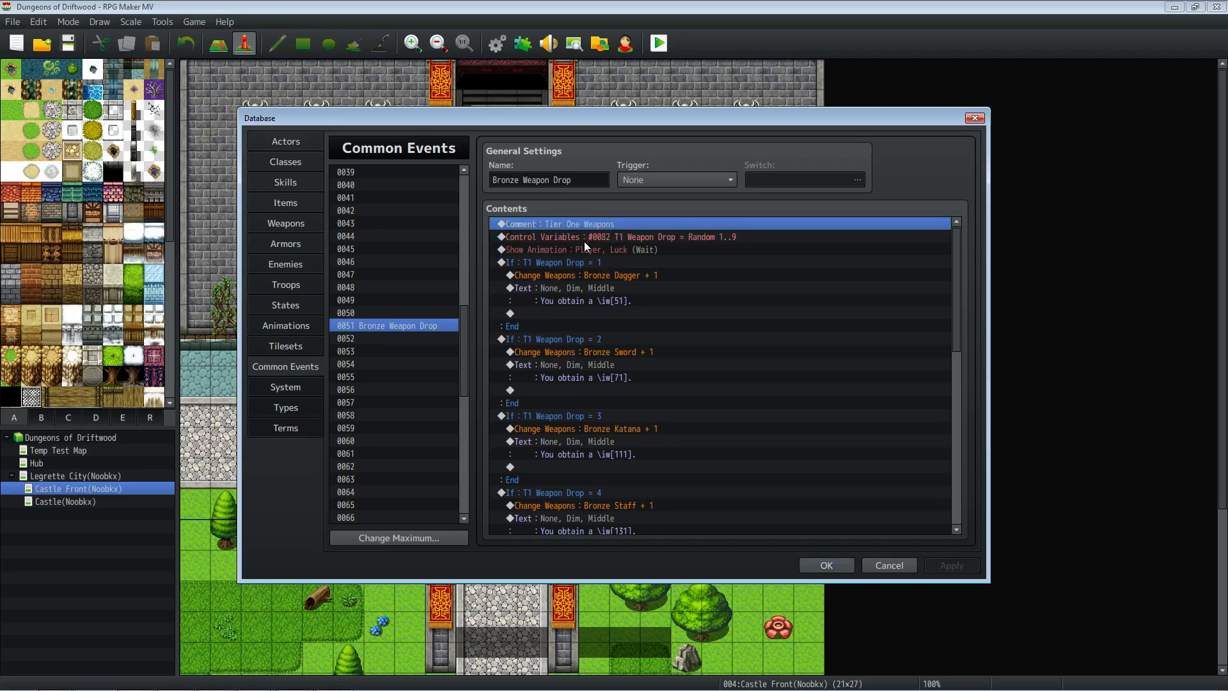
Inspect the random-range settings of the T1 Weapon Drop variable command in the Bronze Weapon Drop event.
{"action": "left_click", "coordinate": [584, 240]}
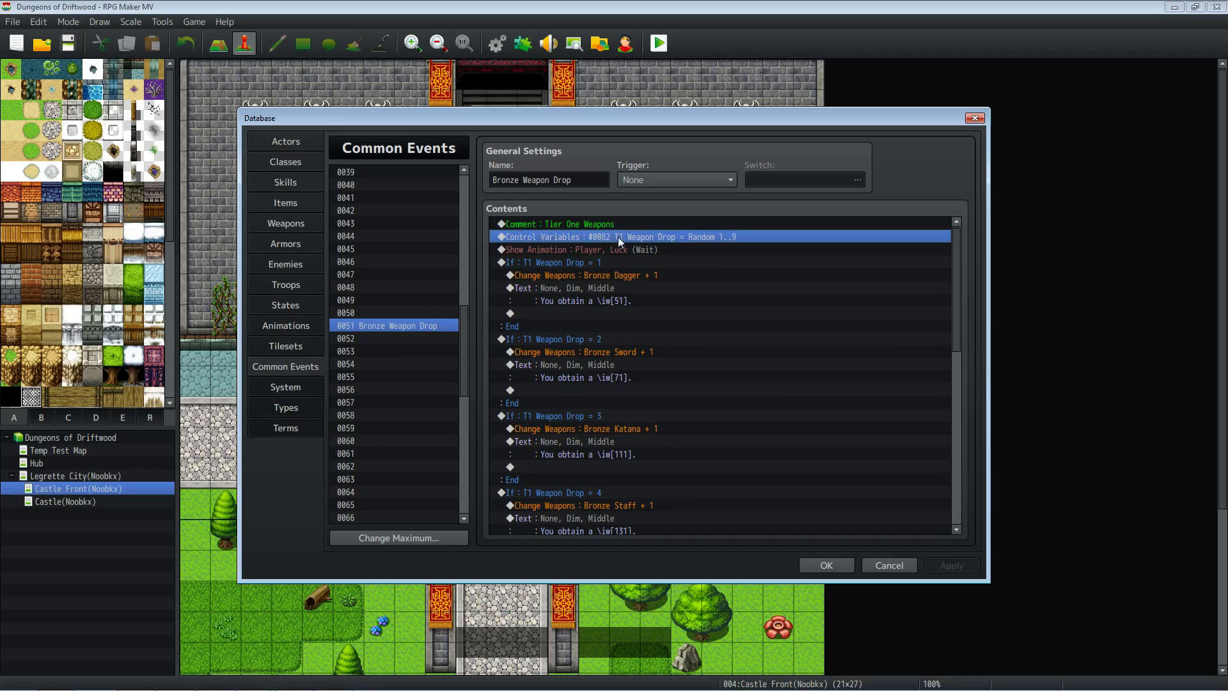
{"action": "right_click", "coordinate": [670, 238]}
{"action": "left_click", "coordinate": [701, 261]}
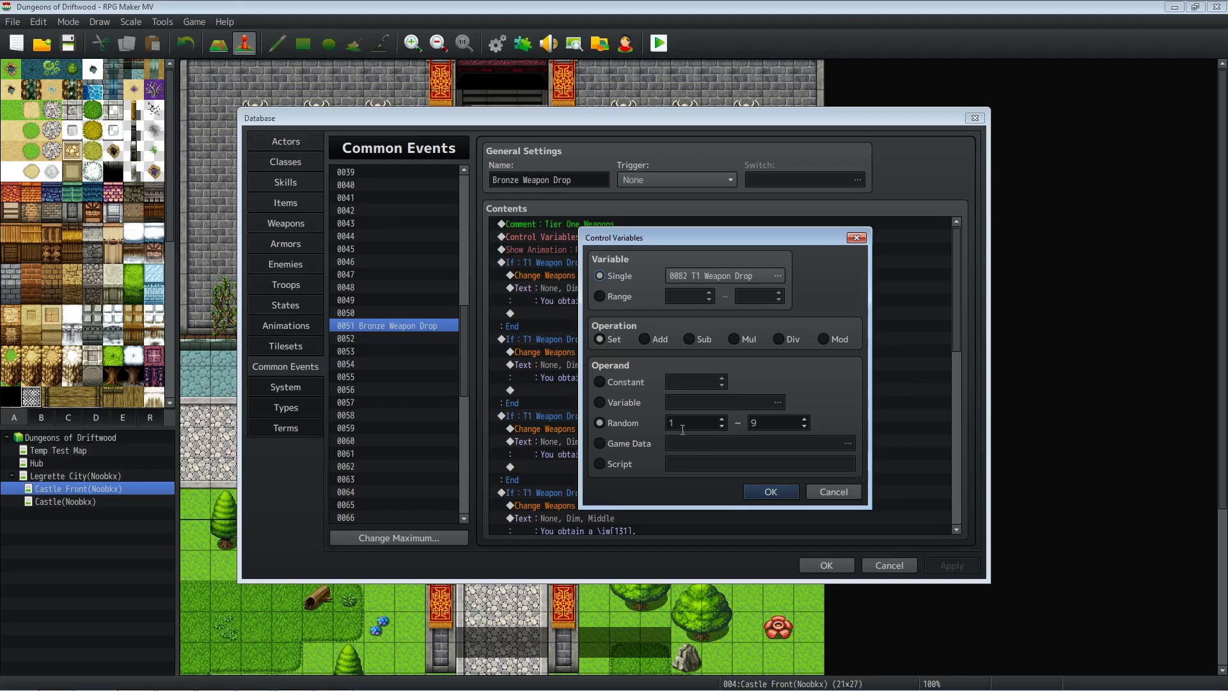
{"action": "left_click", "coordinate": [771, 492]}
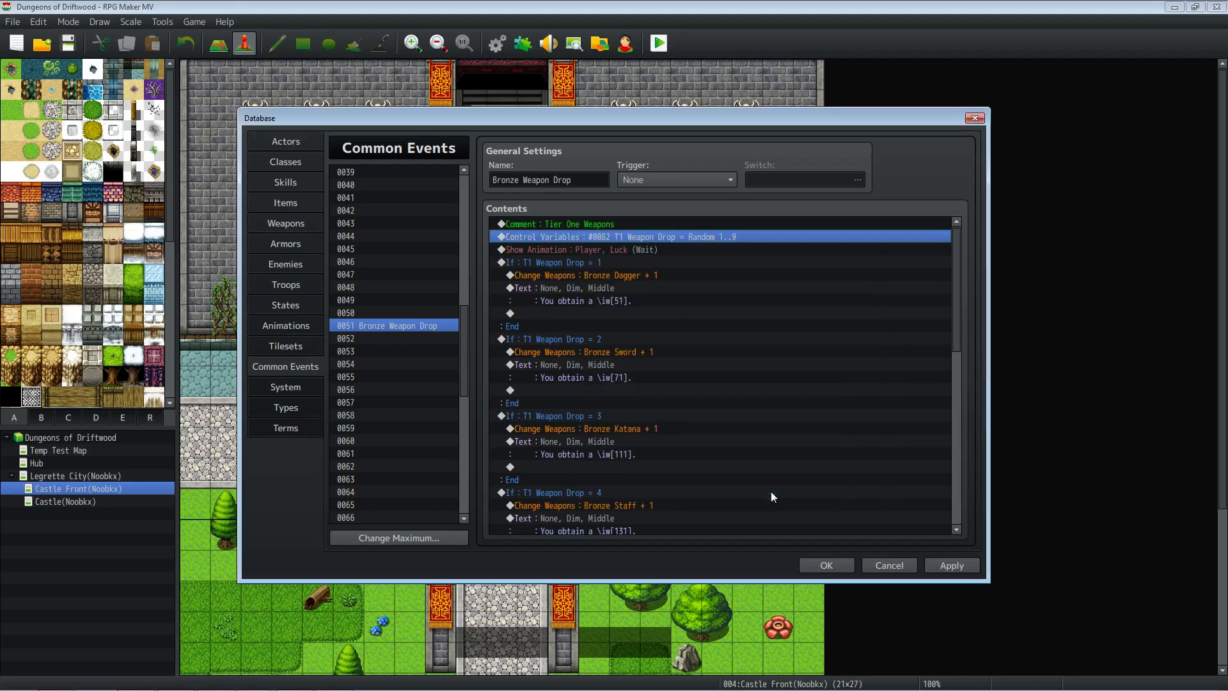
Examine the Luck animation command and the first T1 Weapon Drop conditional branch in the event's contents.
{"action": "left_click", "coordinate": [589, 251]}
{"action": "left_click", "coordinate": [583, 264]}
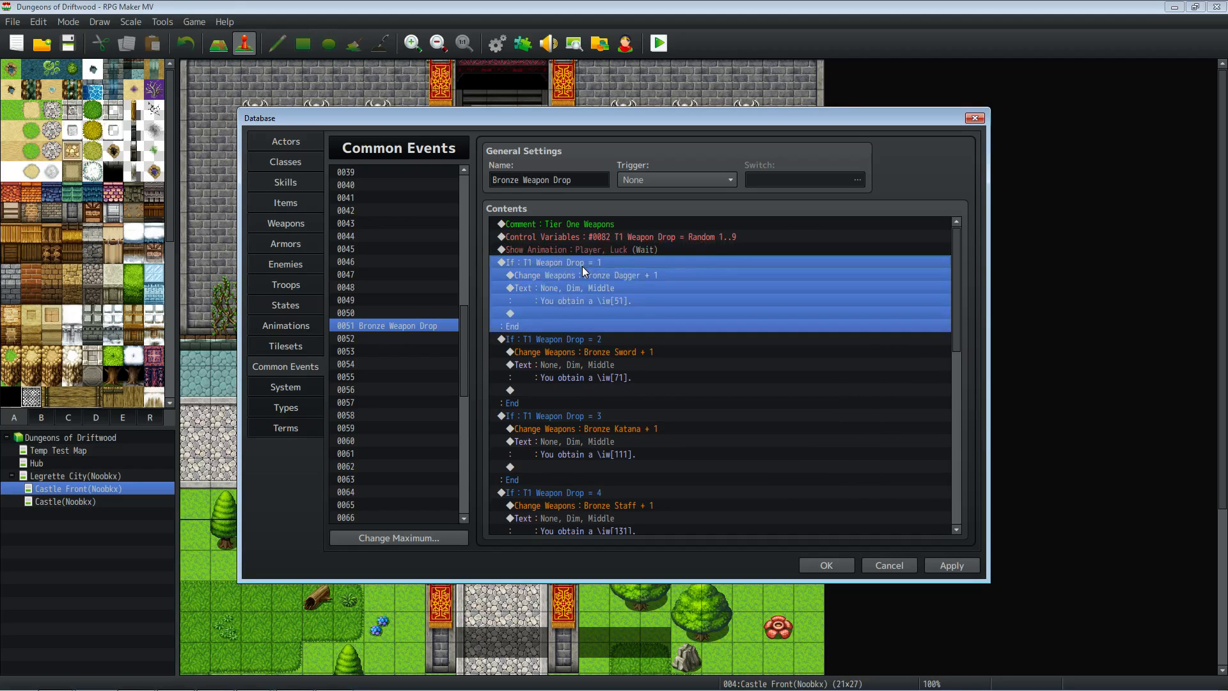
{"action": "left_click", "coordinate": [609, 228]}
{"action": "left_click", "coordinate": [607, 235]}
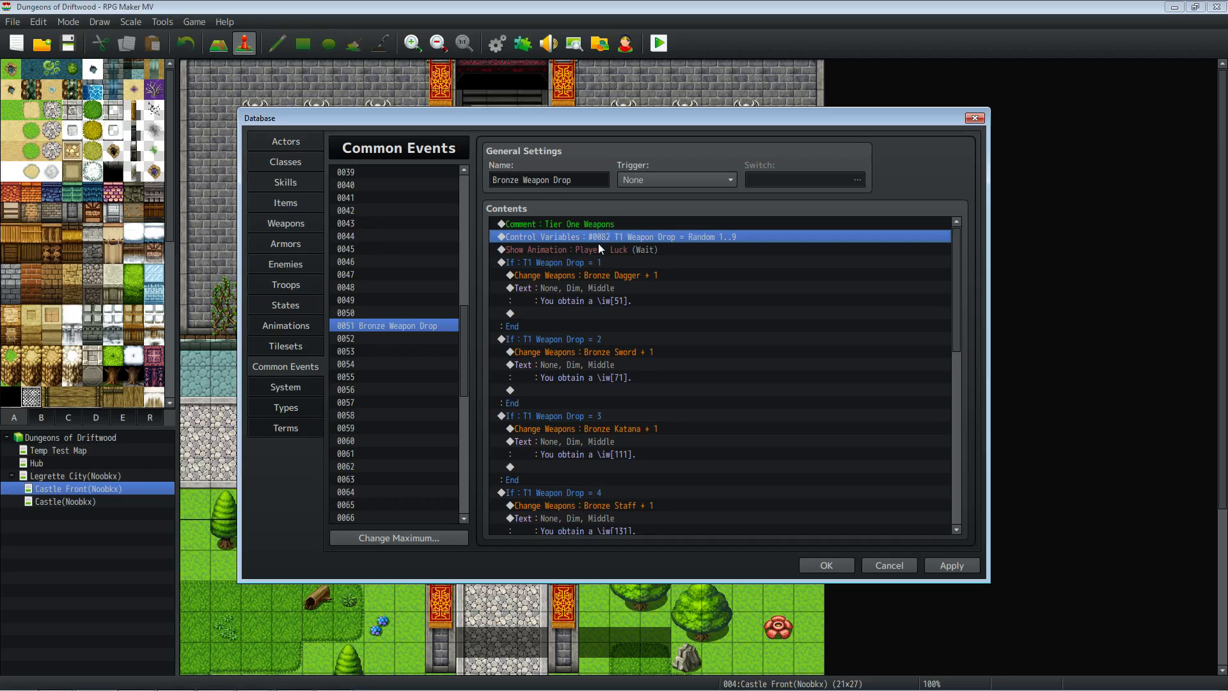
{"action": "left_click", "coordinate": [600, 249]}
{"action": "left_click", "coordinate": [598, 260]}
{"action": "left_click", "coordinate": [601, 252]}
{"action": "left_click", "coordinate": [582, 264]}
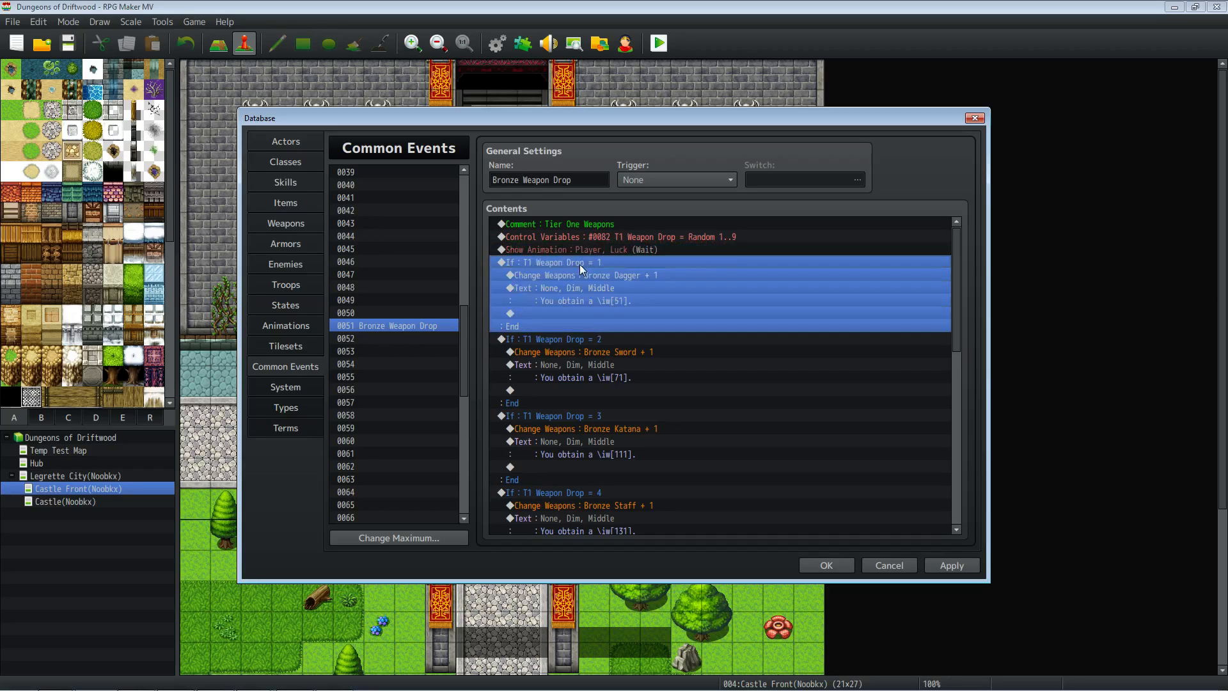
{"action": "left_click", "coordinate": [607, 252]}
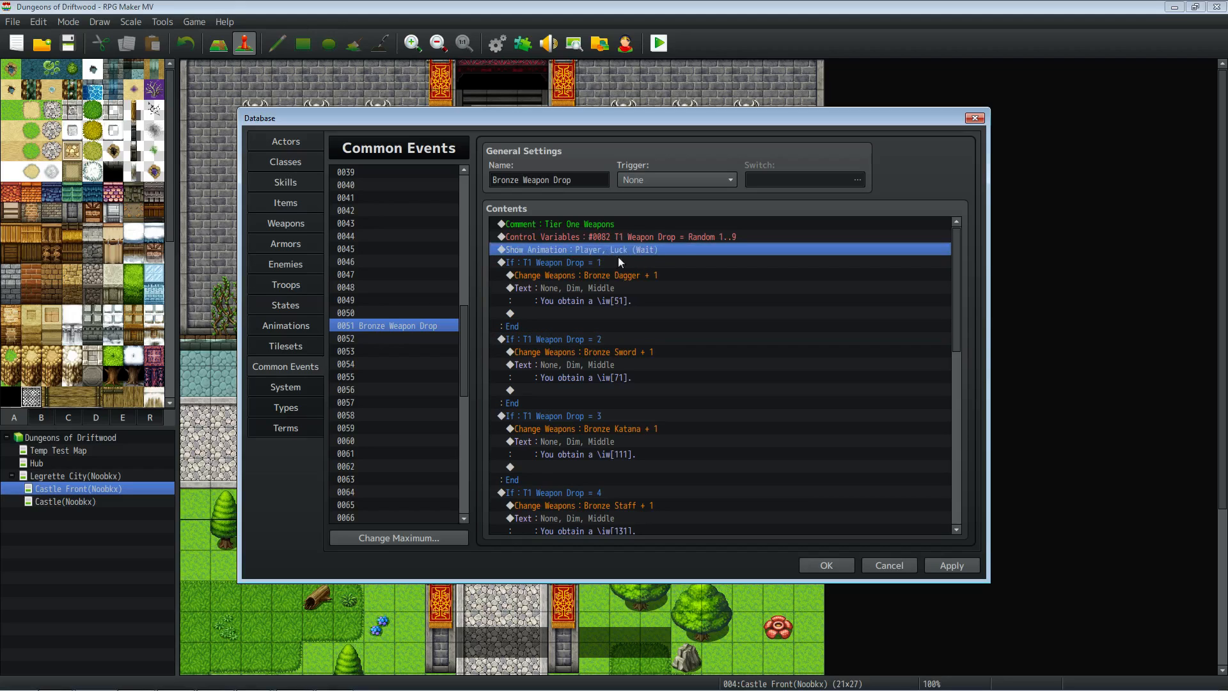
Apply the database changes and view the Animations list, returning to the Luck animation command in the Bronze Weapon Drop event.
{"action": "left_click", "coordinate": [952, 566]}
{"action": "left_click", "coordinate": [304, 327]}
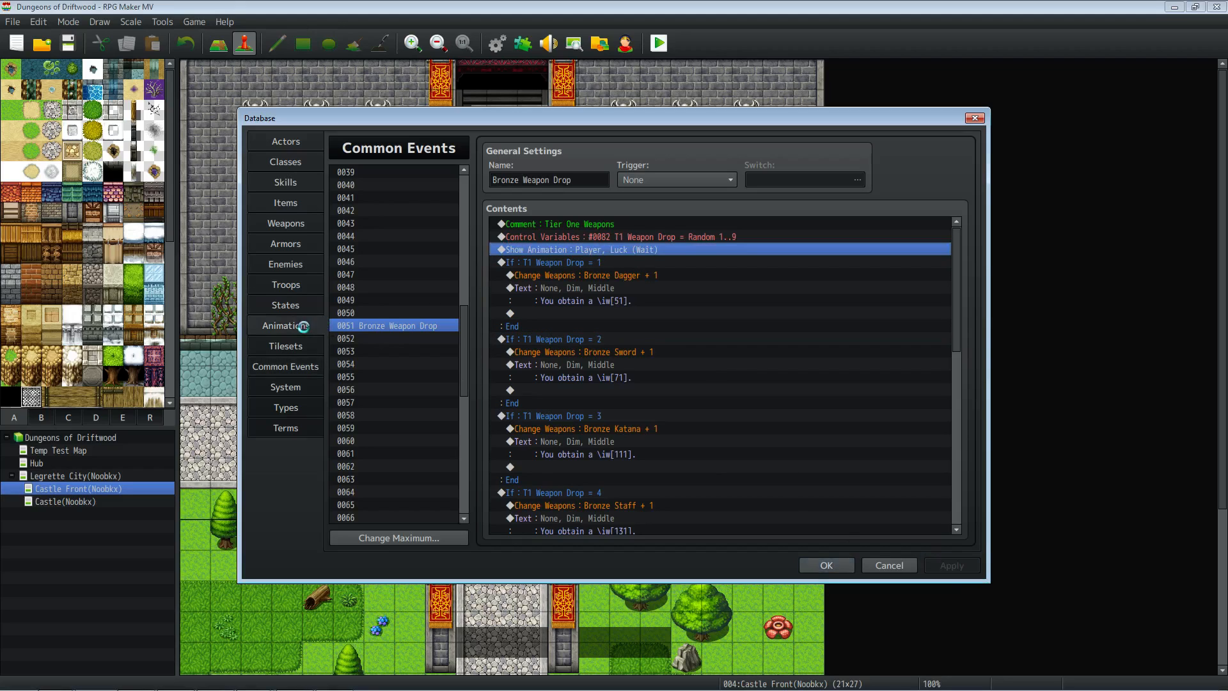
{"action": "mouse_move", "coordinate": [464, 184]}
{"action": "left_mouse_down"}
{"action": "mouse_move", "coordinate": [456, 423]}
{"action": "mouse_move", "coordinate": [466, 378]}
{"action": "mouse_move", "coordinate": [444, 186]}
{"action": "left_mouse_up"}
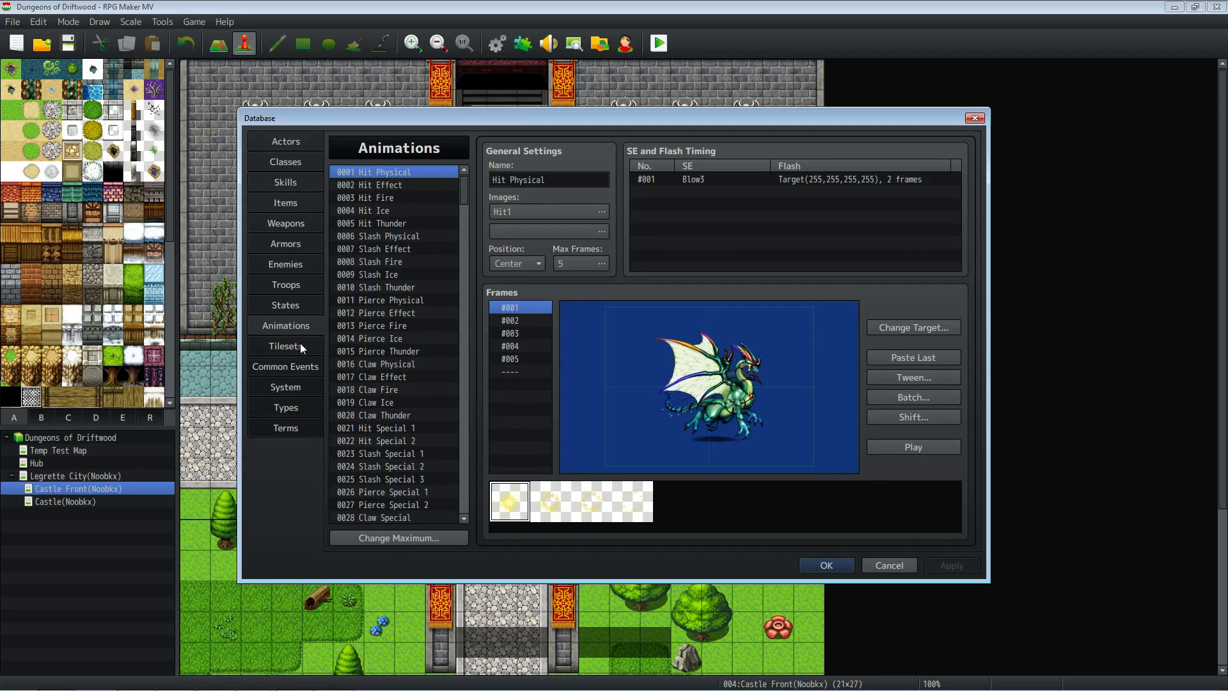
{"action": "left_click", "coordinate": [285, 367]}
{"action": "left_click", "coordinate": [643, 251]}
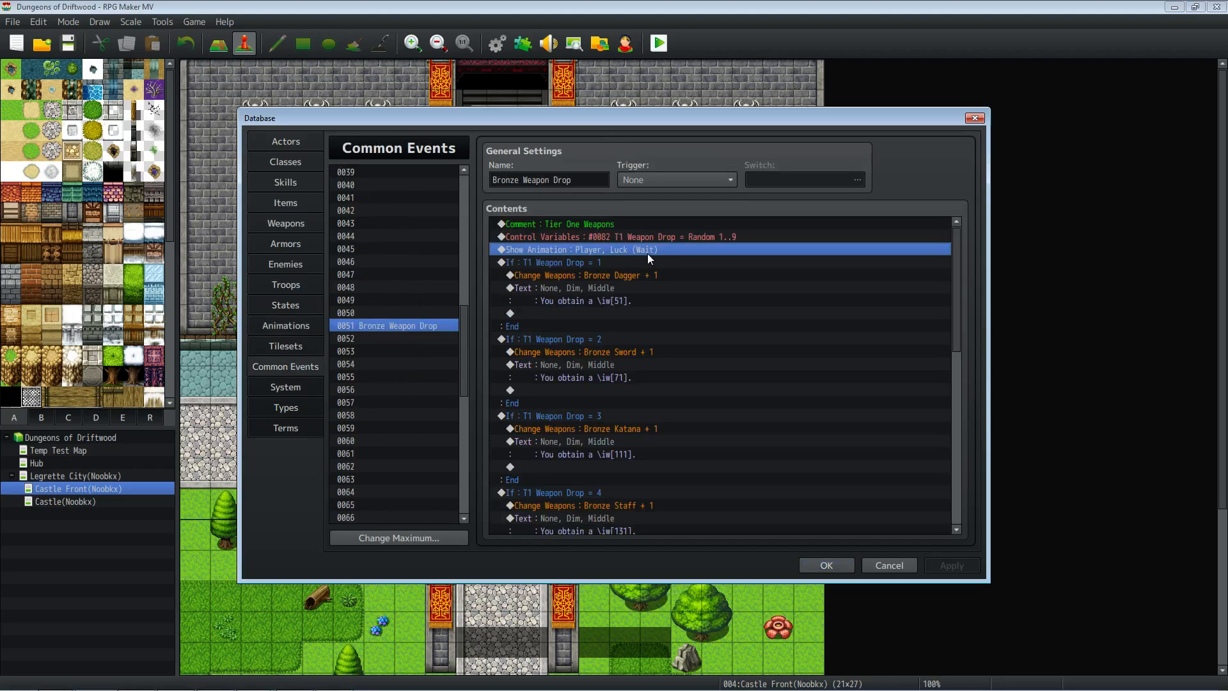
Inspect the settings of the first T1 Weapon Drop conditional branch in the Bronze Weapon Drop event.
{"action": "left_click", "coordinate": [589, 264]}
{"action": "left_click", "coordinate": [579, 288]}
{"action": "left_click", "coordinate": [589, 265]}
{"action": "right_click", "coordinate": [589, 265]}
{"action": "left_click", "coordinate": [615, 289]}
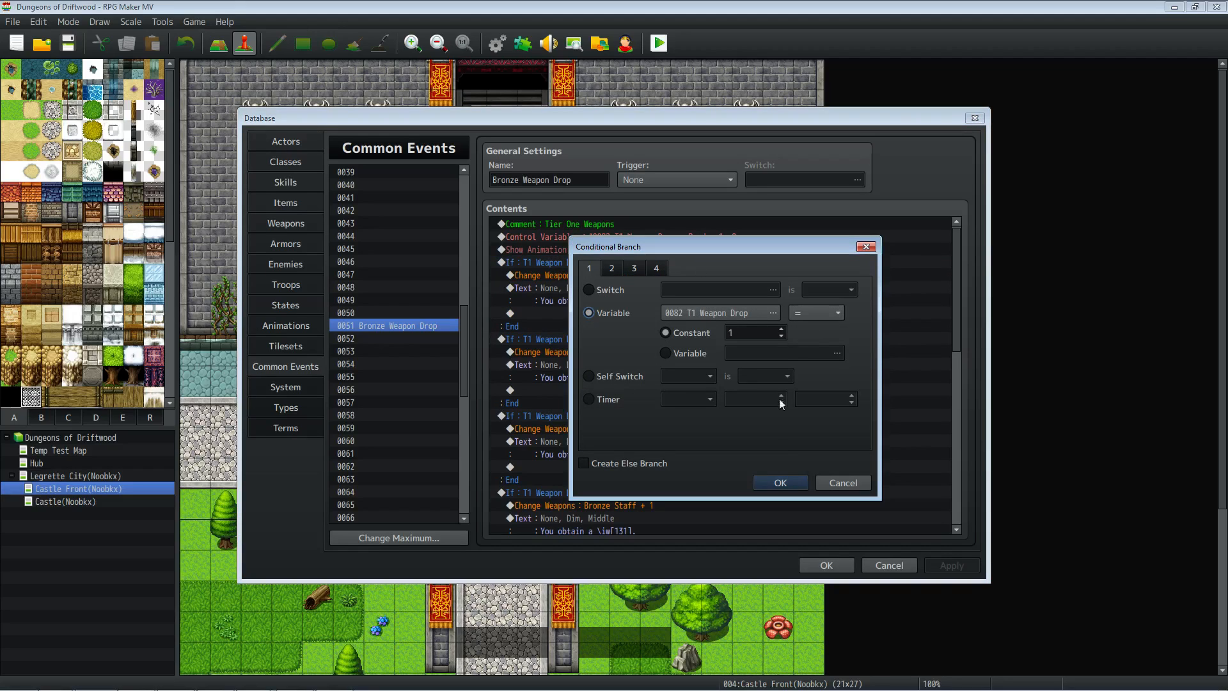
{"action": "left_click", "coordinate": [781, 482]}
Examine the Bronze Dagger weapon change and inspect the weapon code in its accompanying Show Text command.
{"action": "left_click", "coordinate": [599, 276]}
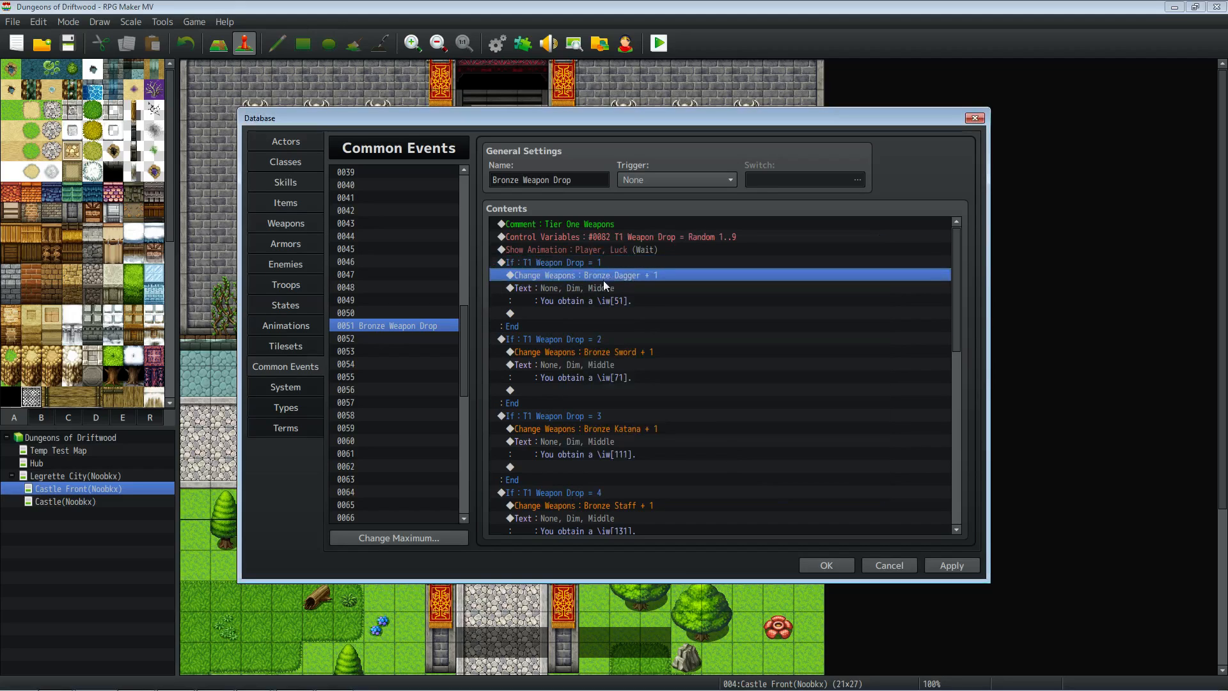
{"action": "left_click", "coordinate": [590, 286]}
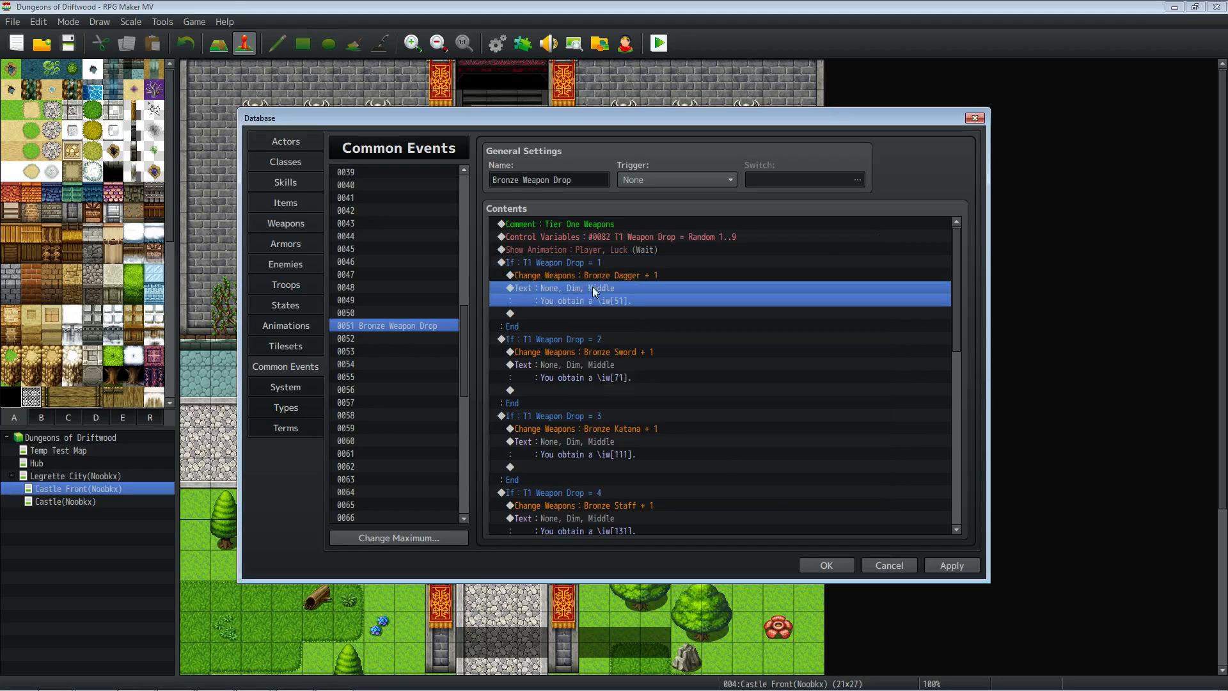
{"action": "right_click", "coordinate": [604, 292]}
{"action": "left_click", "coordinate": [630, 314]}
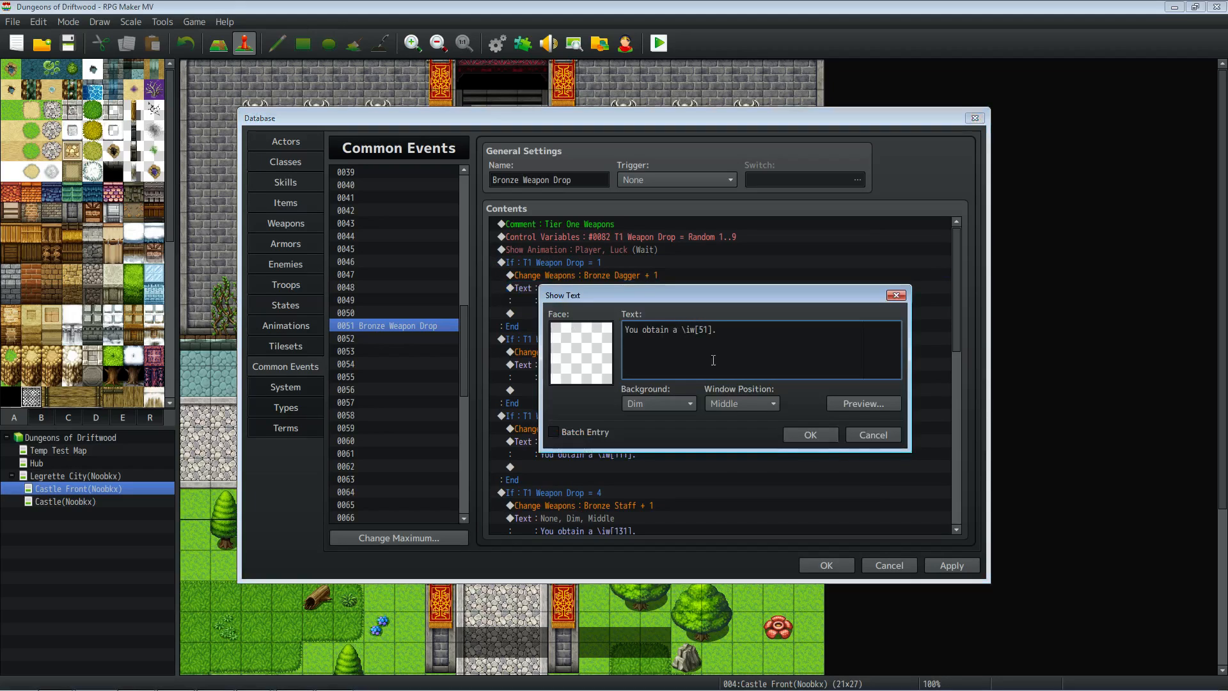
{"action": "left_click_drag", "start_coordinate": [700, 330], "coordinate": [714, 330]}
{"action": "left_click", "coordinate": [824, 436]}
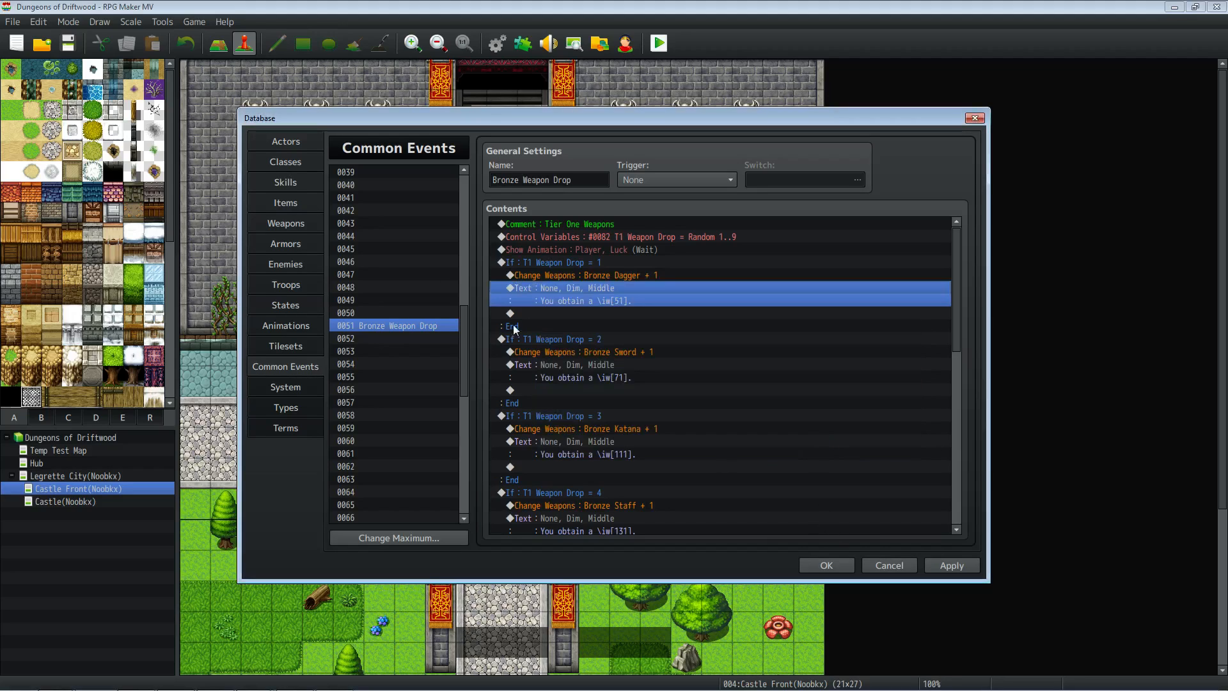
Check the Bronze Dagger's ID in the weapon database and return to the Bronze Weapon Drop common event.
{"action": "left_click", "coordinate": [285, 223]}
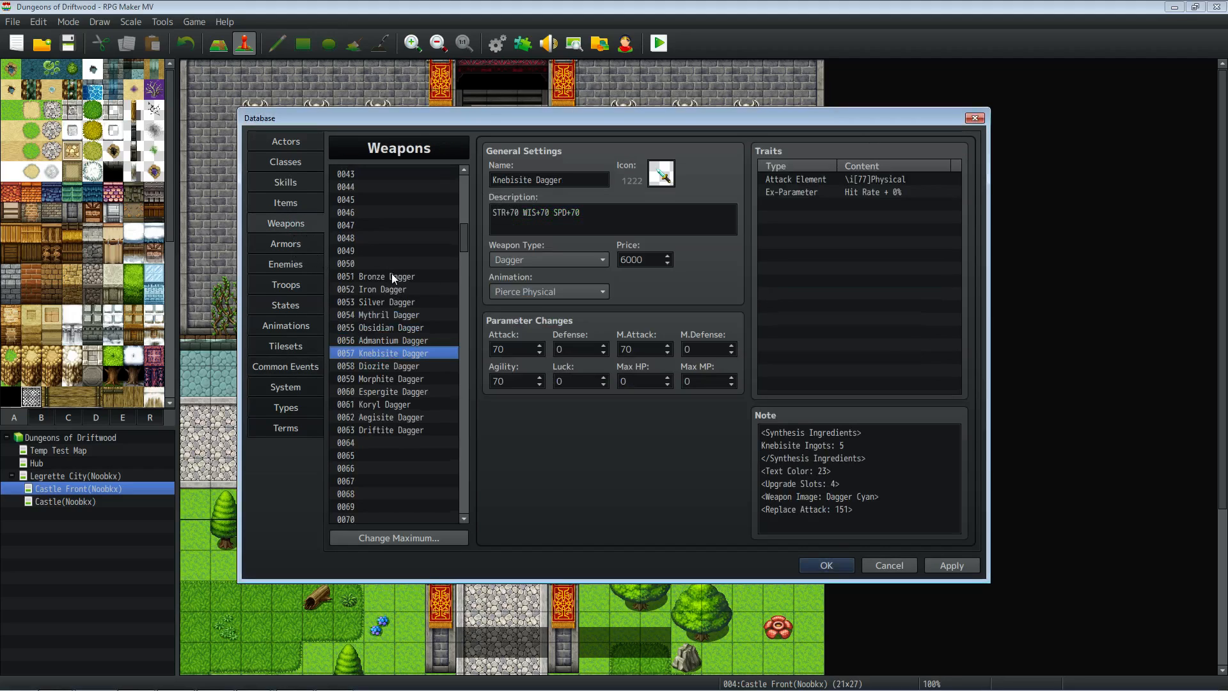
{"action": "left_click", "coordinate": [392, 277]}
{"action": "left_click", "coordinate": [285, 366]}
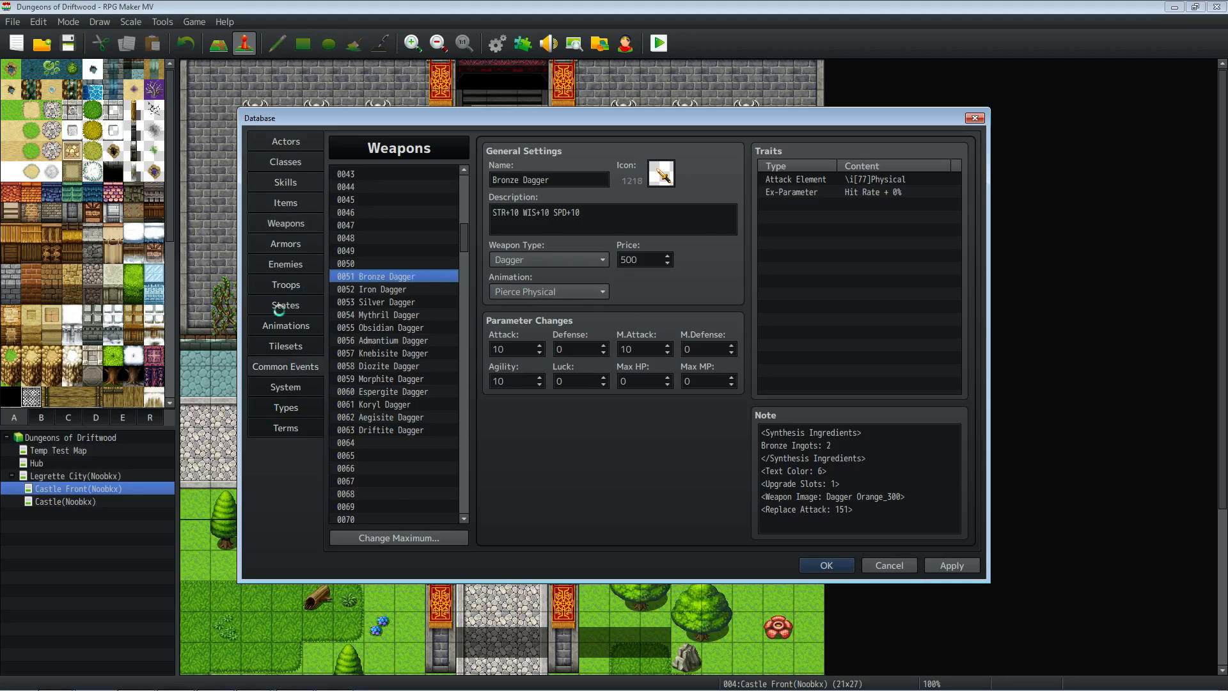
Compare the first drop branch with the Bronze Sword branch, including its weapon change and message.
{"action": "left_click", "coordinate": [589, 302]}
{"action": "left_click", "coordinate": [535, 324]}
{"action": "left_click", "coordinate": [556, 264]}
{"action": "left_click", "coordinate": [605, 340]}
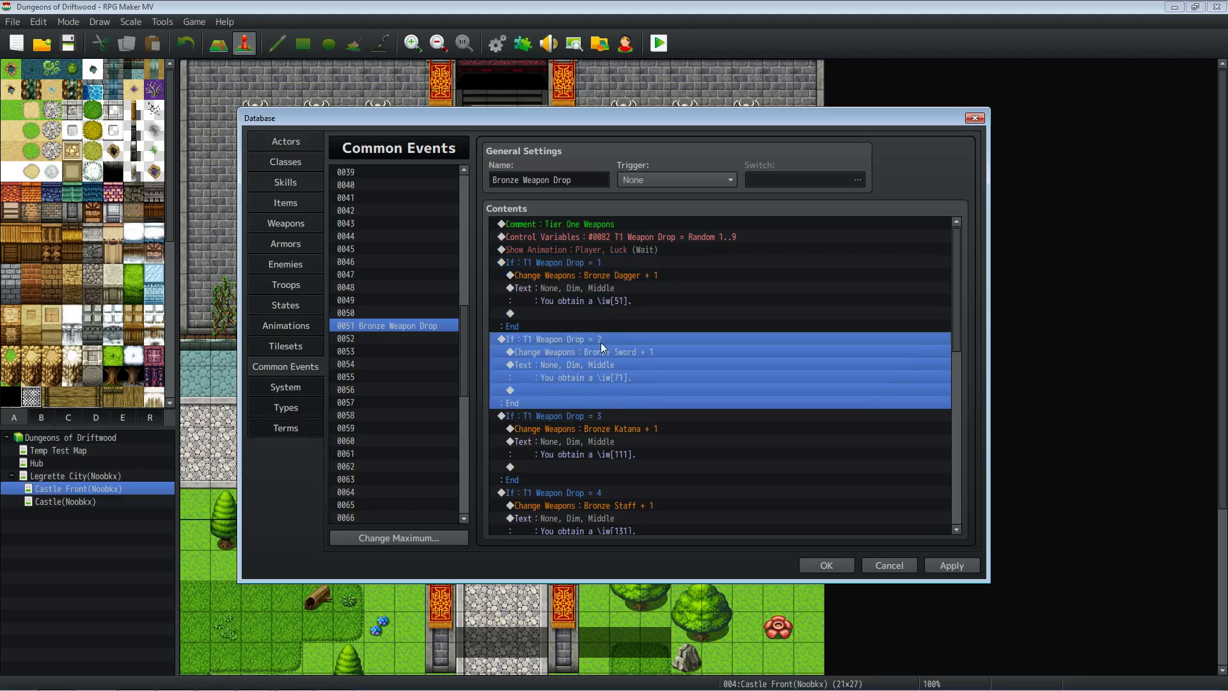
{"action": "left_click", "coordinate": [599, 352]}
{"action": "left_click", "coordinate": [596, 377]}
Review the remaining weapon drop branches down to the Bronze Spear and apply the database changes.
{"action": "scroll", "coordinate": [597, 360], "scroll_direction": "down", "scroll_amount": 2}
{"action": "left_click", "coordinate": [607, 350]}
{"action": "scroll", "coordinate": [611, 352], "scroll_direction": "down", "scroll_amount": 7}
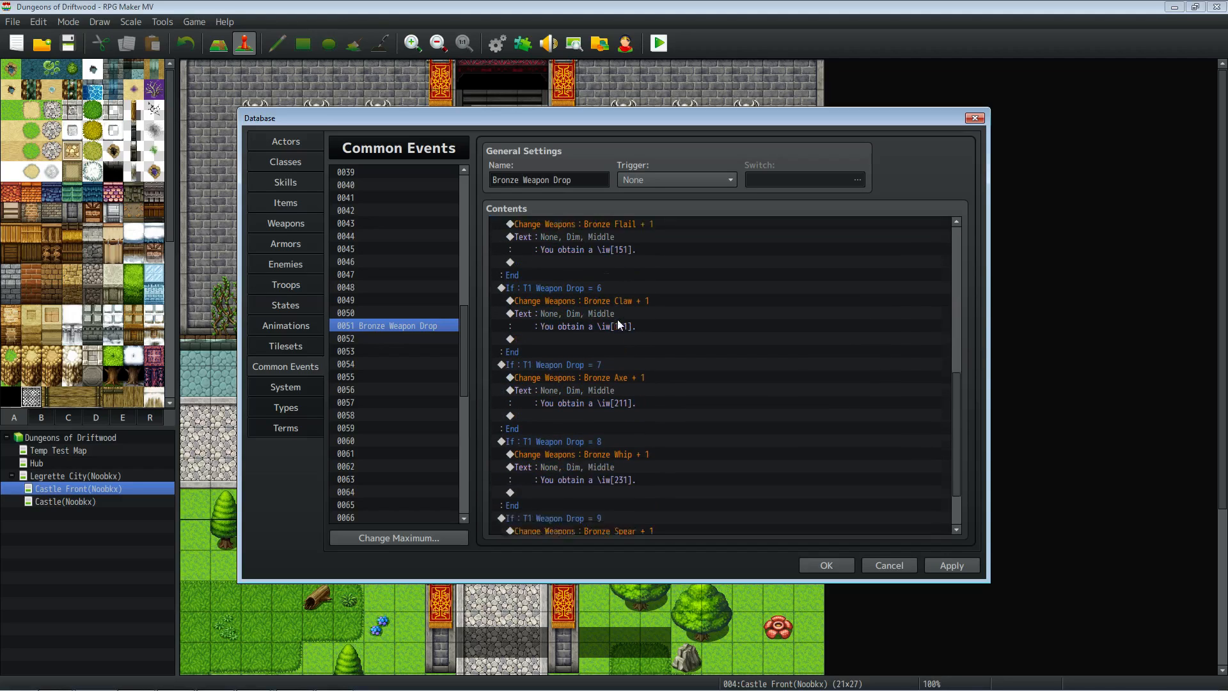
{"action": "scroll", "coordinate": [618, 320], "scroll_direction": "down", "scroll_amount": 2}
{"action": "left_click", "coordinate": [612, 456]}
{"action": "left_click", "coordinate": [615, 466]}
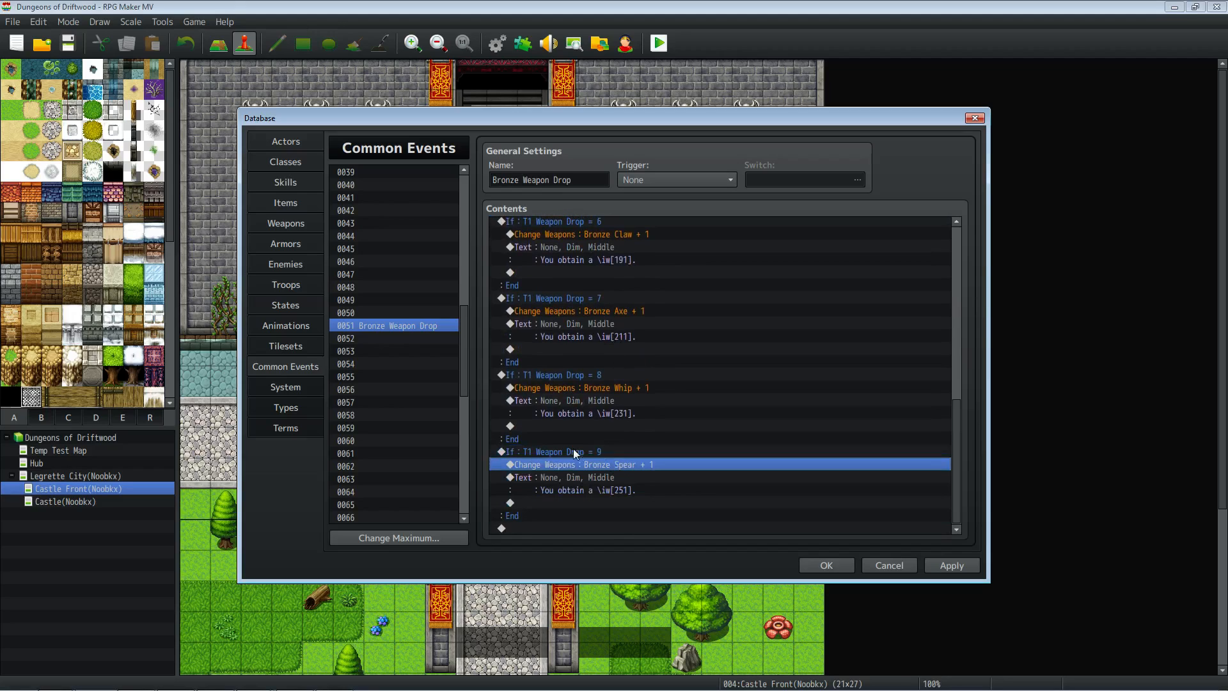
{"action": "left_click", "coordinate": [949, 567]}
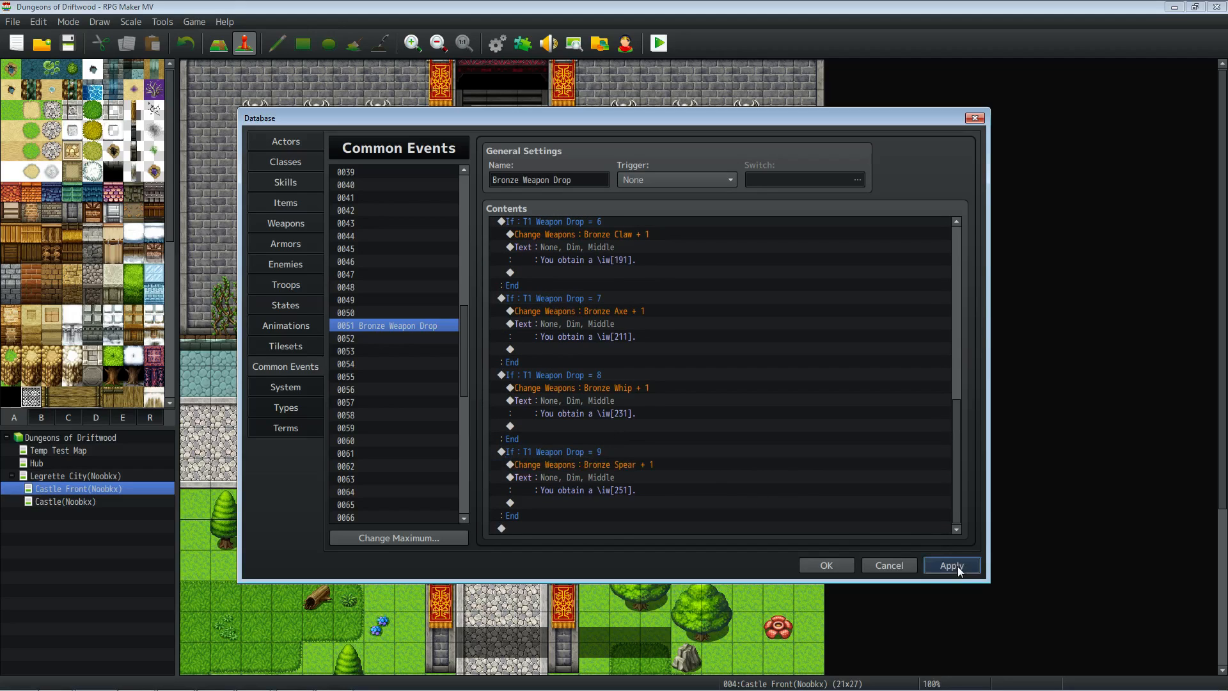
Review the Bronze Weapon Box item against the Bronze Dagger weapon entry, including the item's Note field.
{"action": "left_click", "coordinate": [287, 203]}
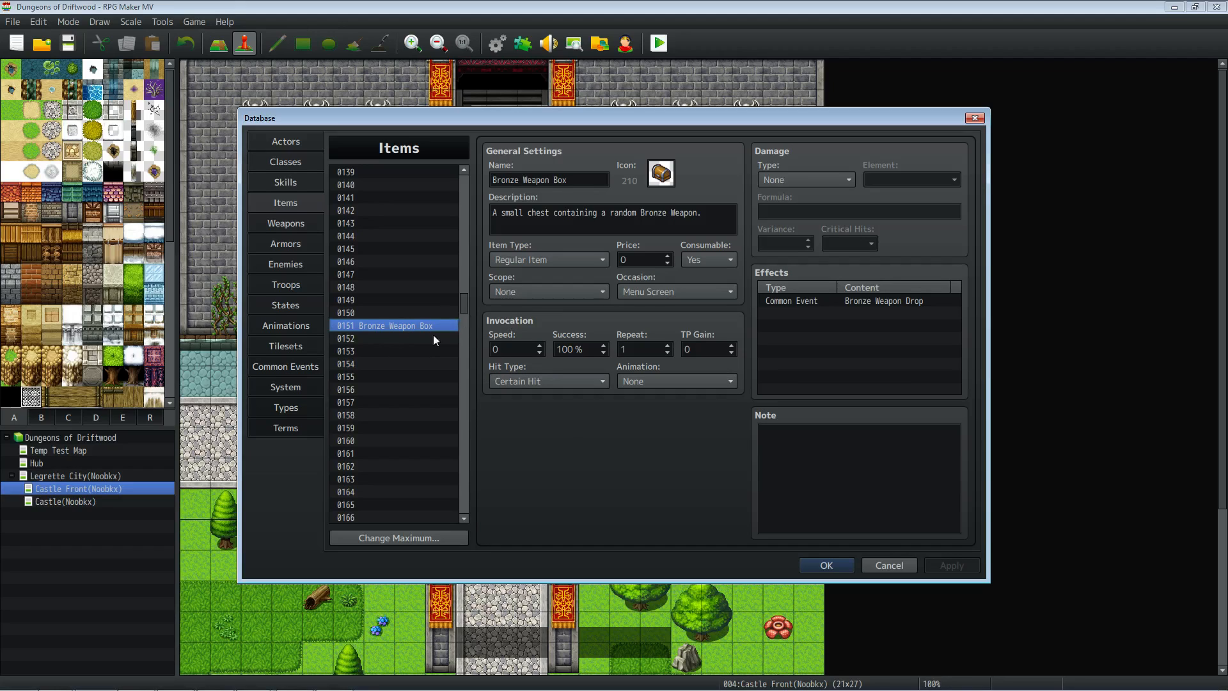
{"action": "left_click", "coordinate": [272, 228]}
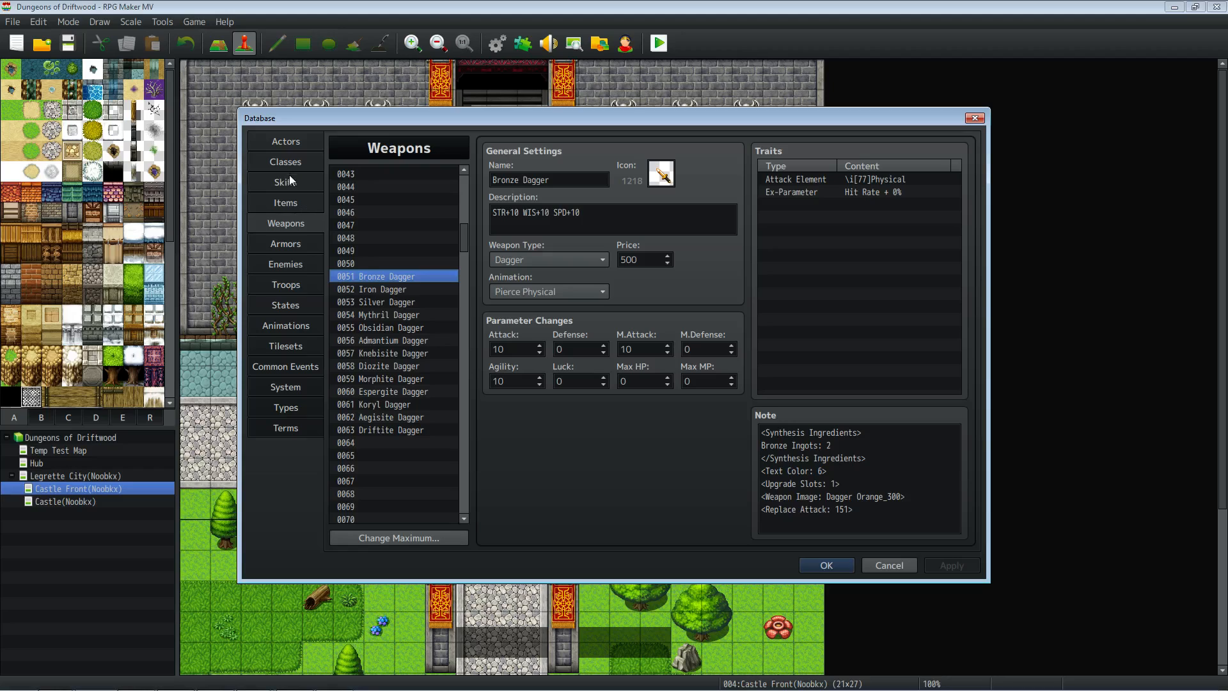
{"action": "left_click", "coordinate": [283, 204]}
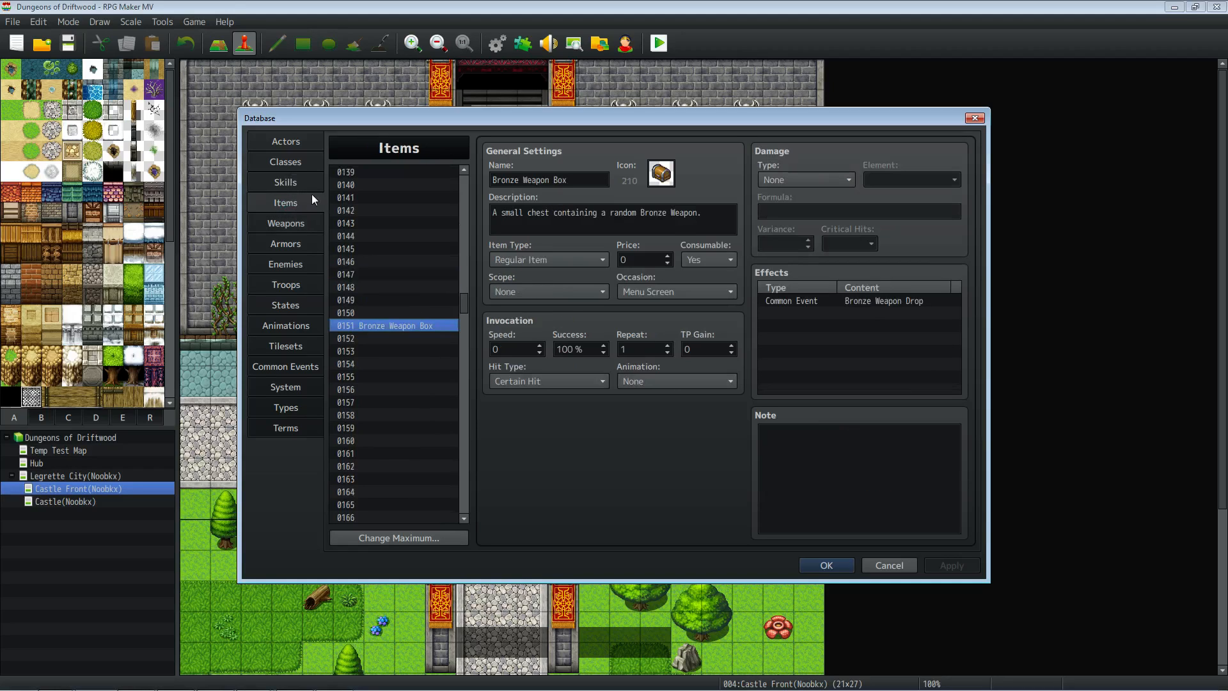
{"action": "left_click", "coordinate": [816, 469]}
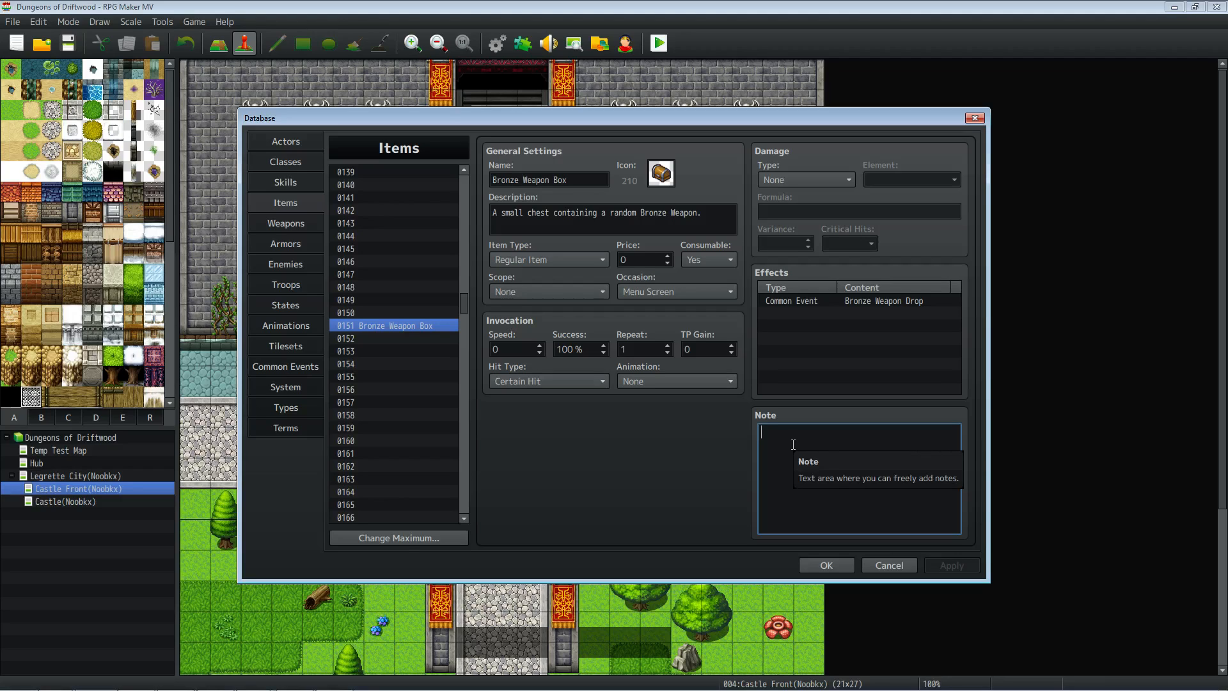
Examine the stats, drops, skills and traits of the Healmoth, Rock Sprite, Wind Sprite and Fire Sprite enemies.
{"action": "left_click", "coordinate": [302, 243]}
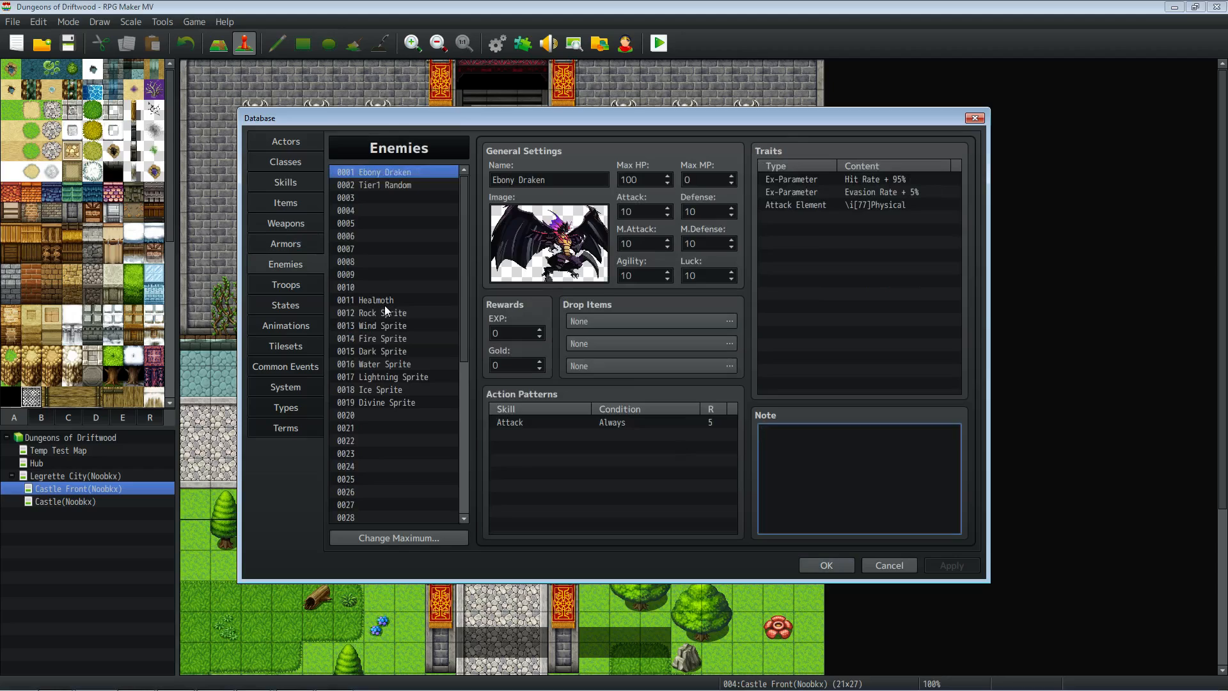
{"action": "left_click", "coordinate": [386, 303]}
{"action": "key", "text": "Return"}
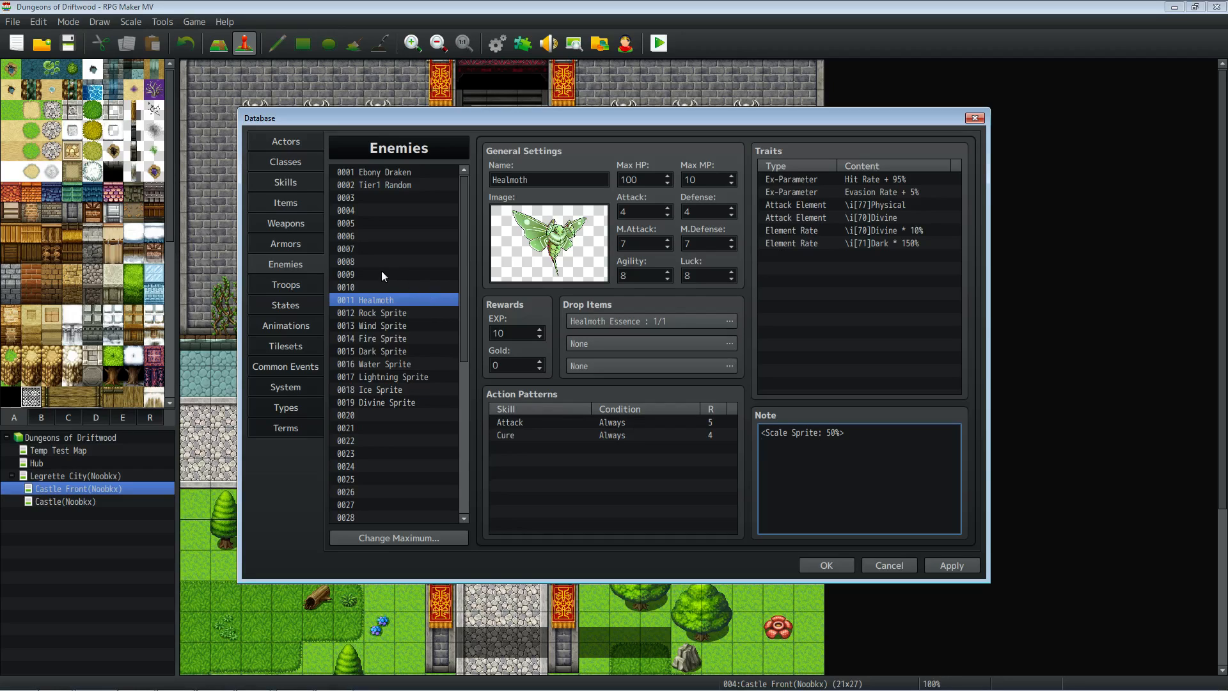
{"action": "left_click", "coordinate": [394, 313]}
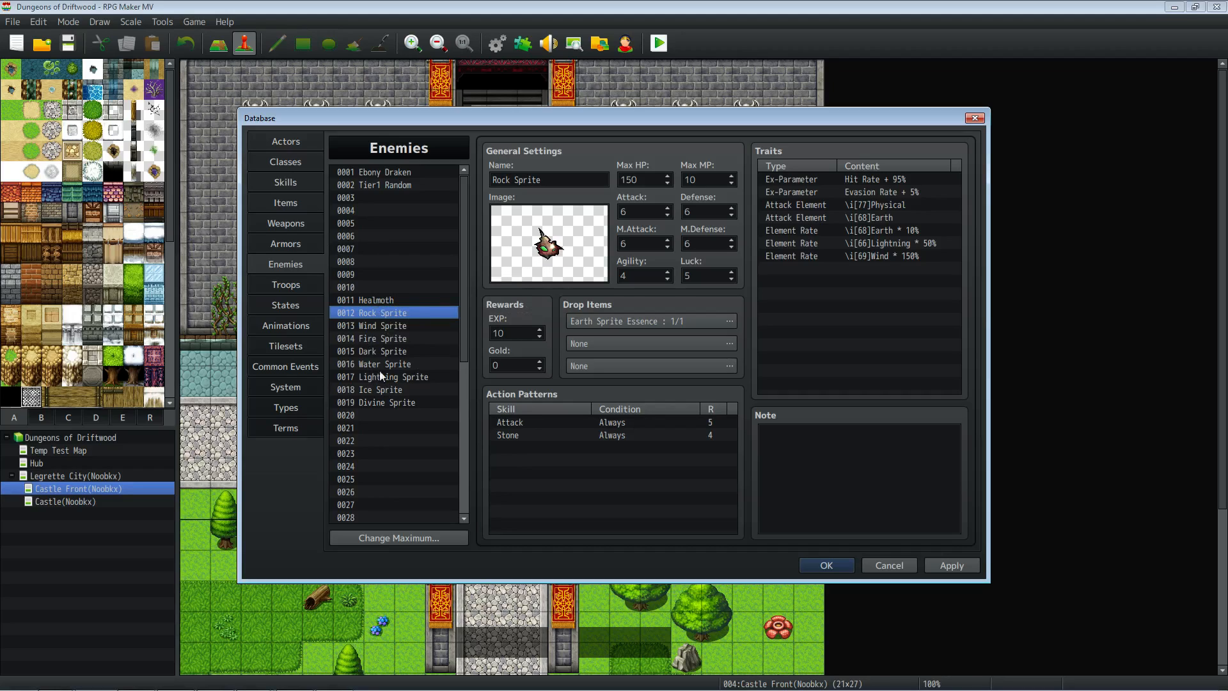
{"action": "left_click", "coordinate": [398, 327]}
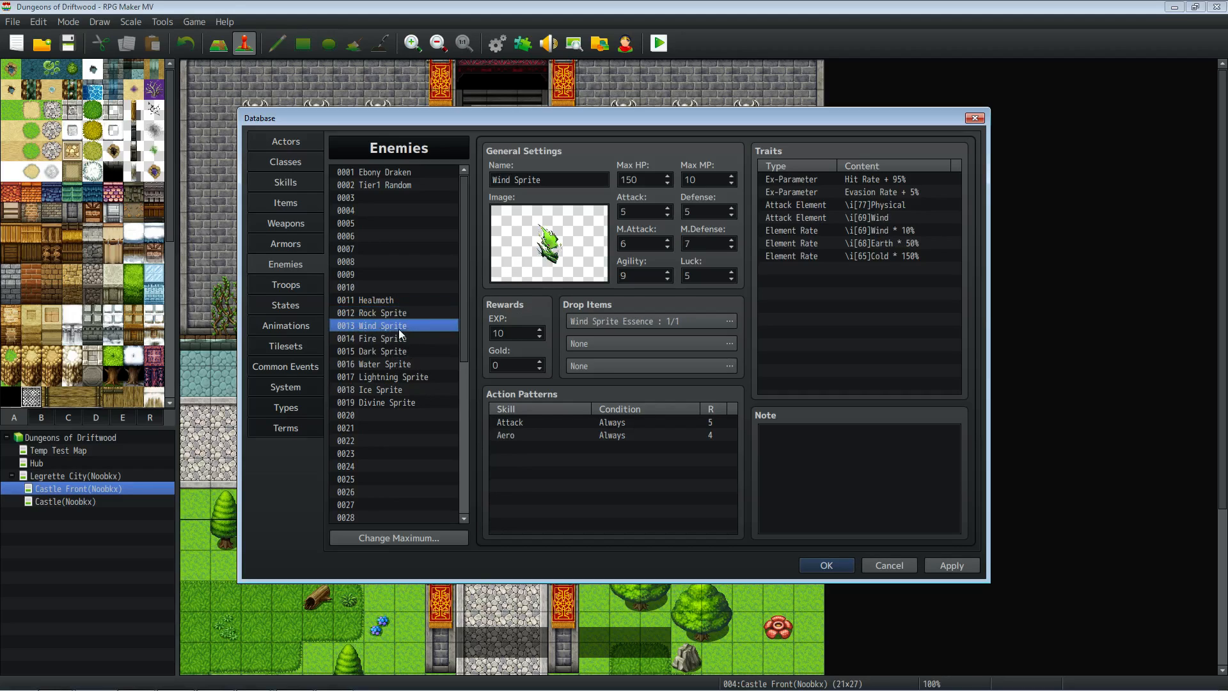
{"action": "left_click", "coordinate": [402, 340]}
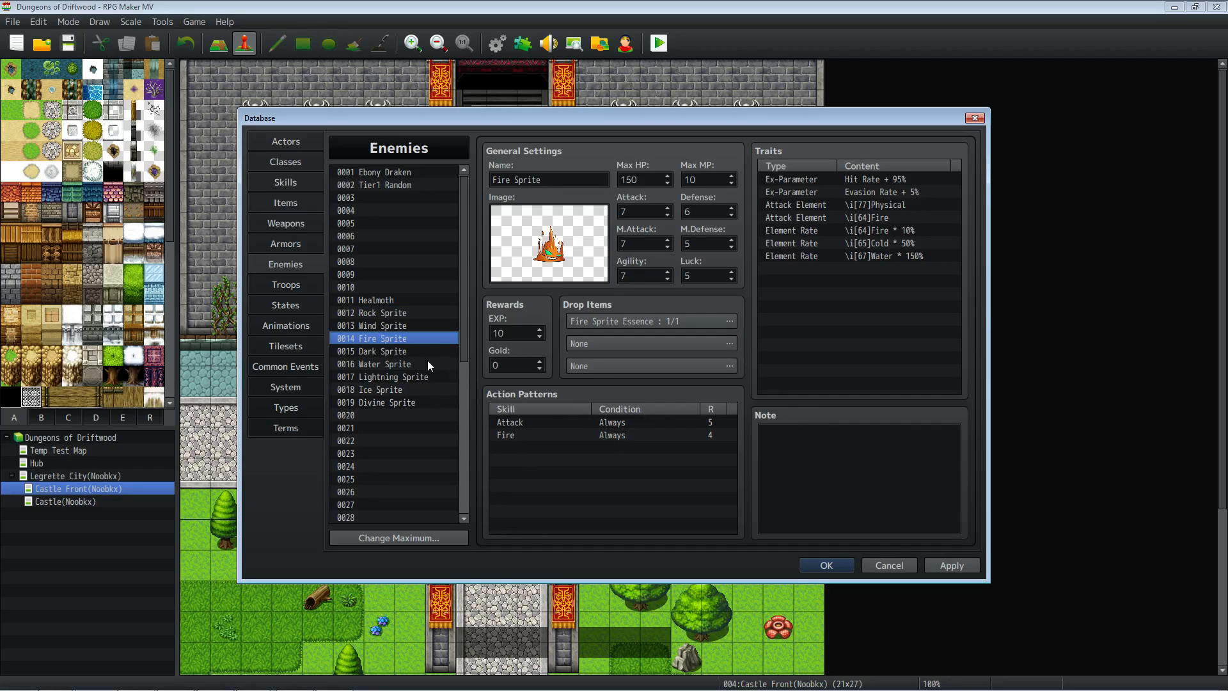
Examine the stats, drops, skills and traits of the Dark, Water, Lightning, Ice and Divine Sprite enemies.
{"action": "left_click", "coordinate": [416, 352]}
{"action": "left_click", "coordinate": [409, 363]}
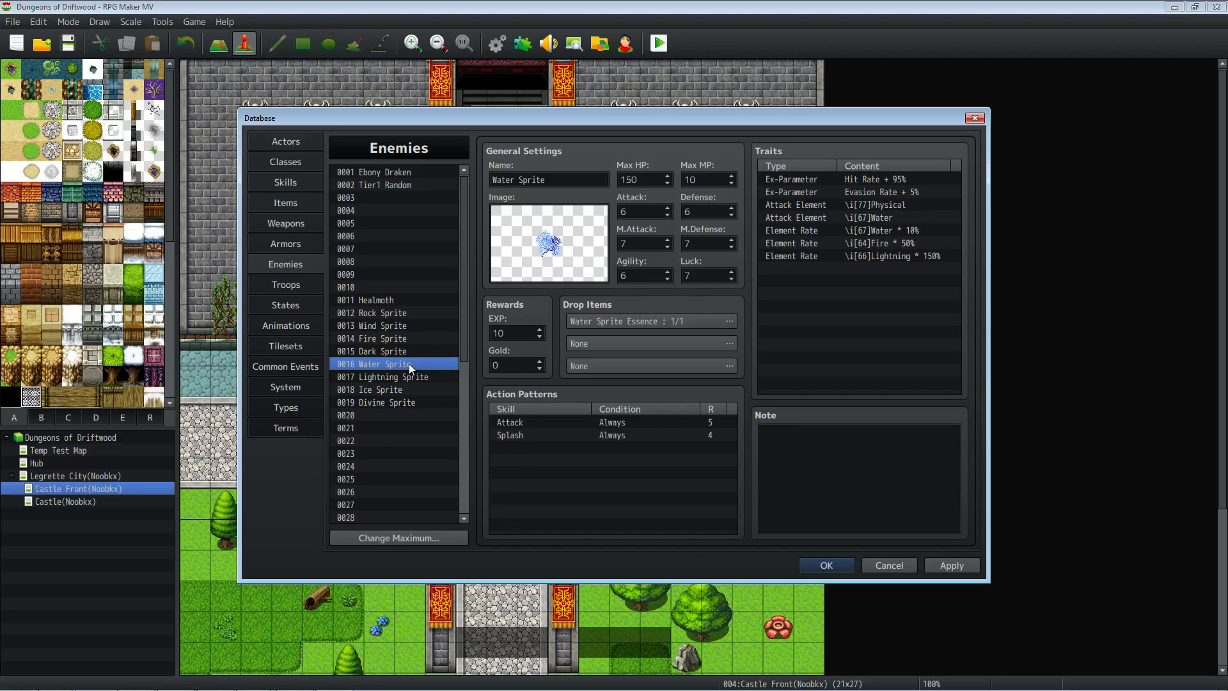
{"action": "left_click", "coordinate": [408, 378]}
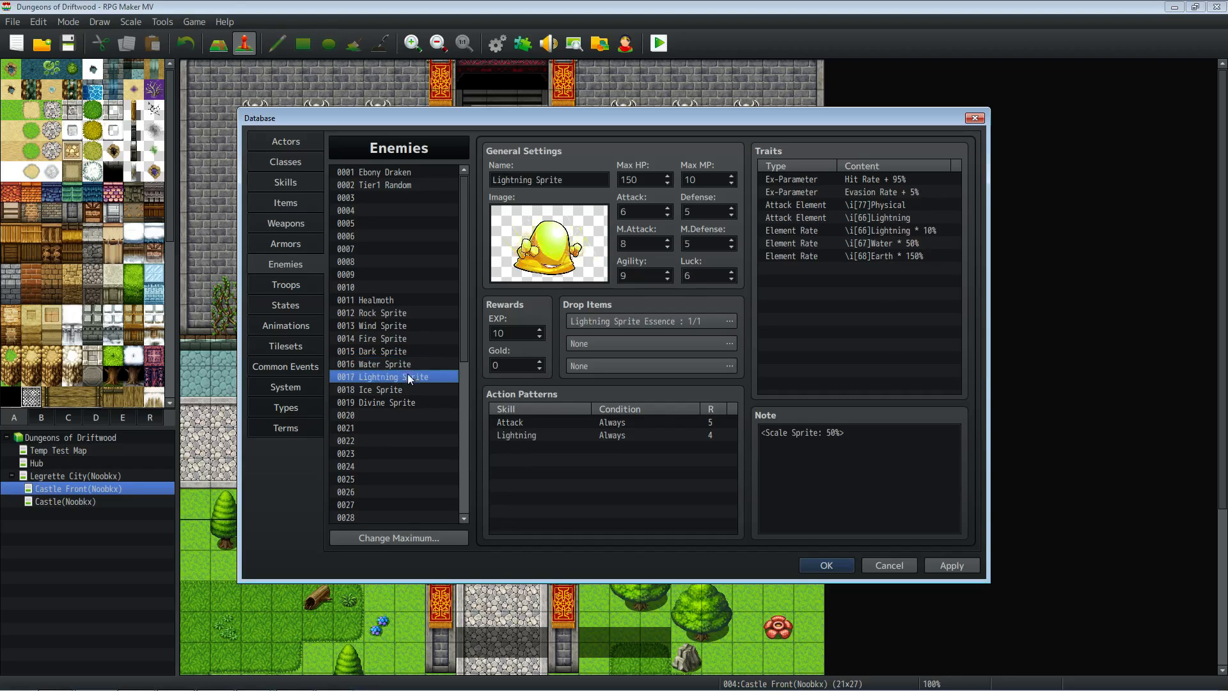
{"action": "left_click", "coordinate": [393, 389]}
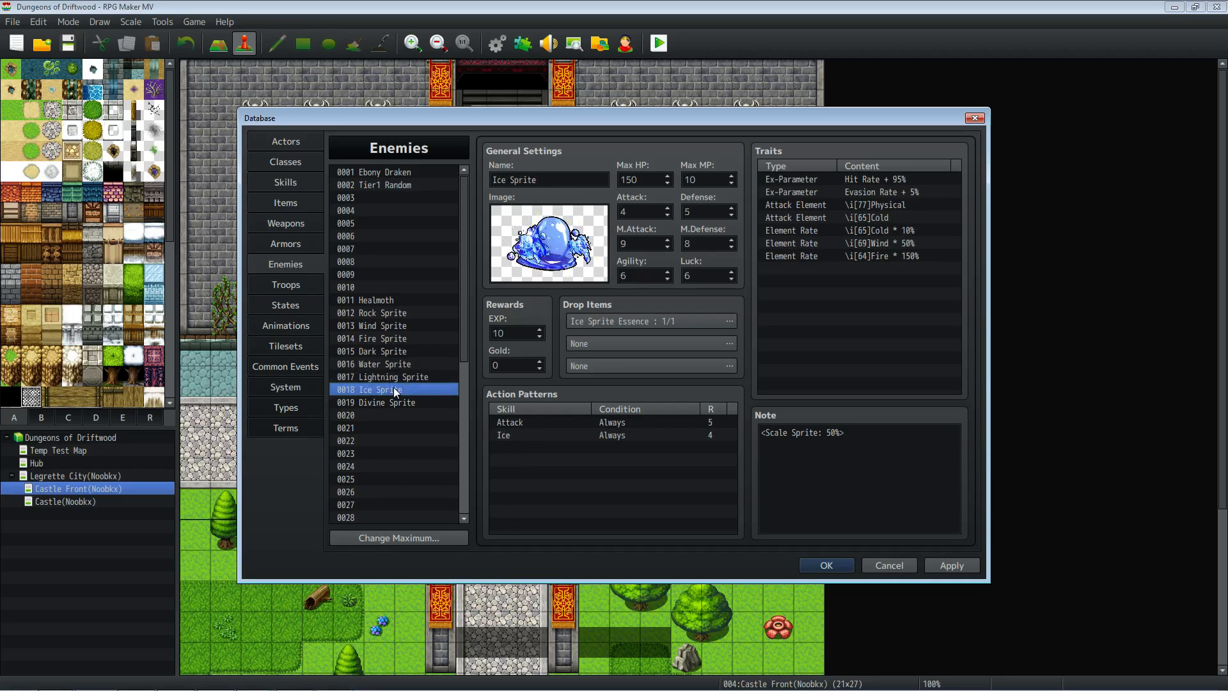
{"action": "right_click", "coordinate": [396, 400]}
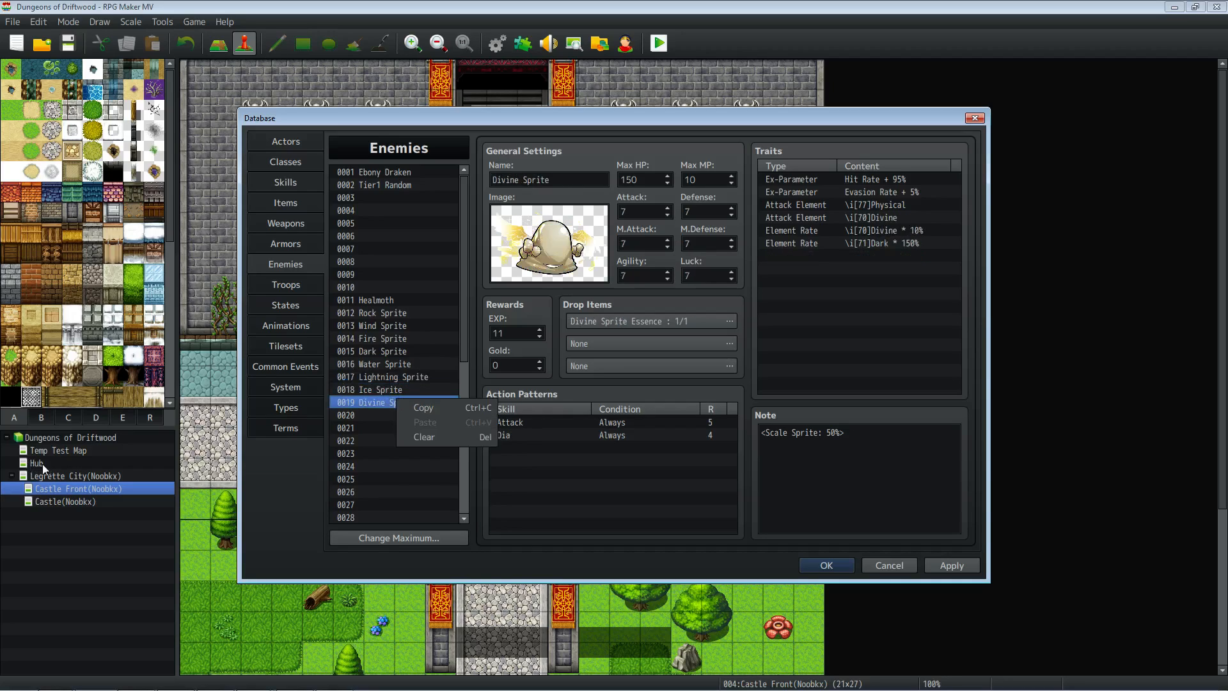
Look over the unused enemy slots and compare the Divine Sprite with the Dark Sprite.
{"action": "left_click", "coordinate": [364, 453]}
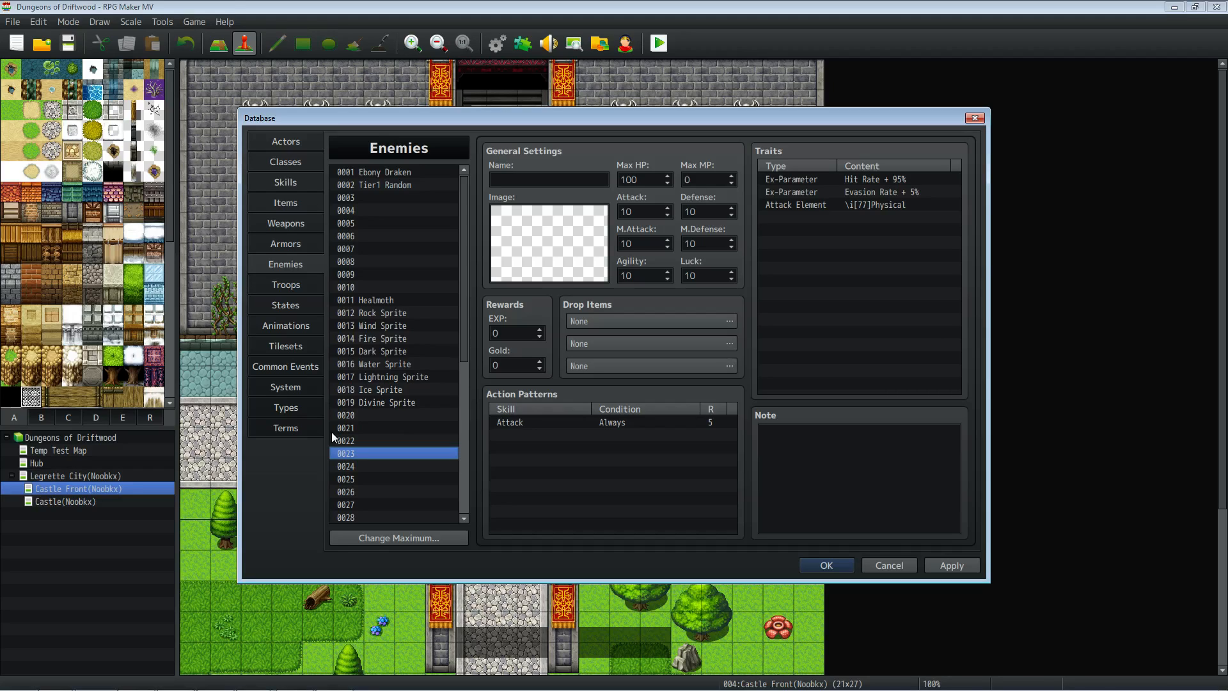
{"action": "left_click_drag", "start_coordinate": [467, 328], "coordinate": [467, 350]}
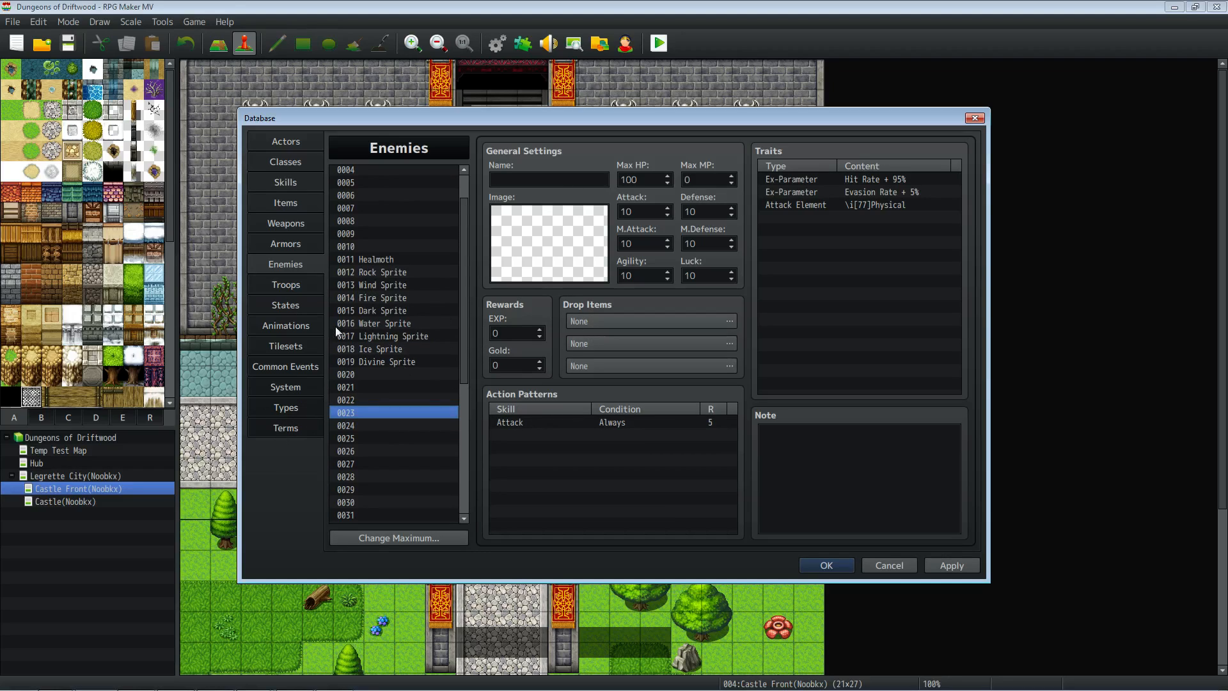
{"action": "left_click_drag", "start_coordinate": [466, 353], "coordinate": [471, 394]}
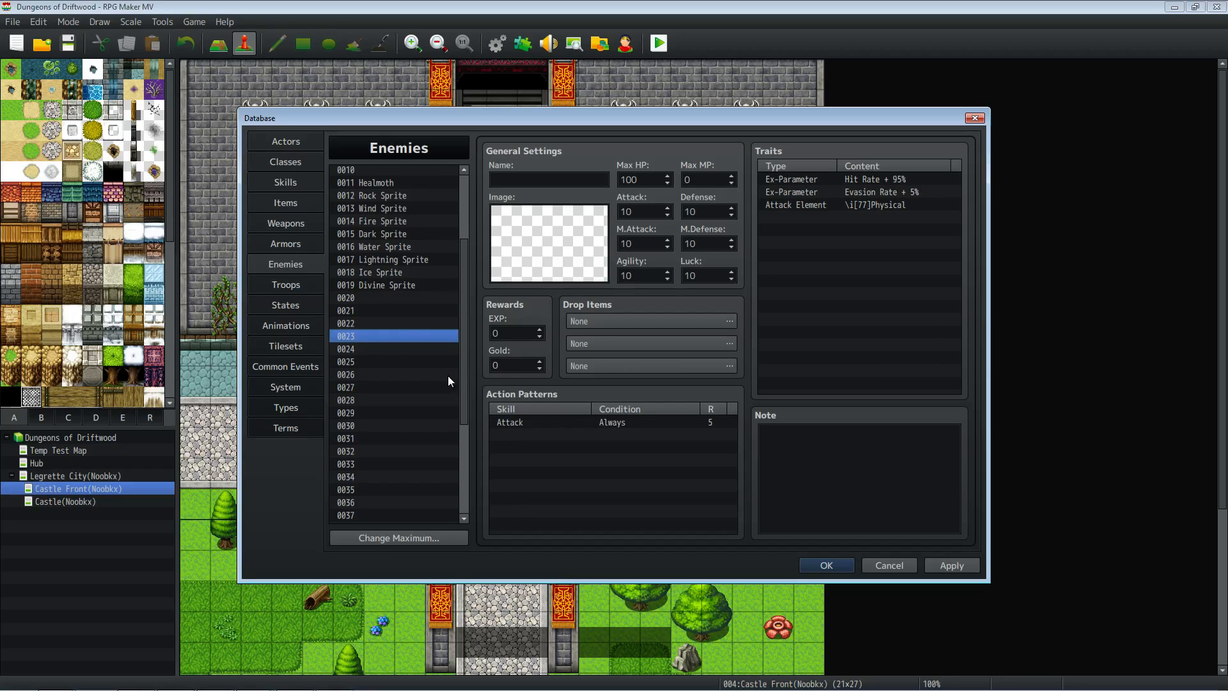
{"action": "left_click_drag", "start_coordinate": [464, 309], "coordinate": [455, 230]}
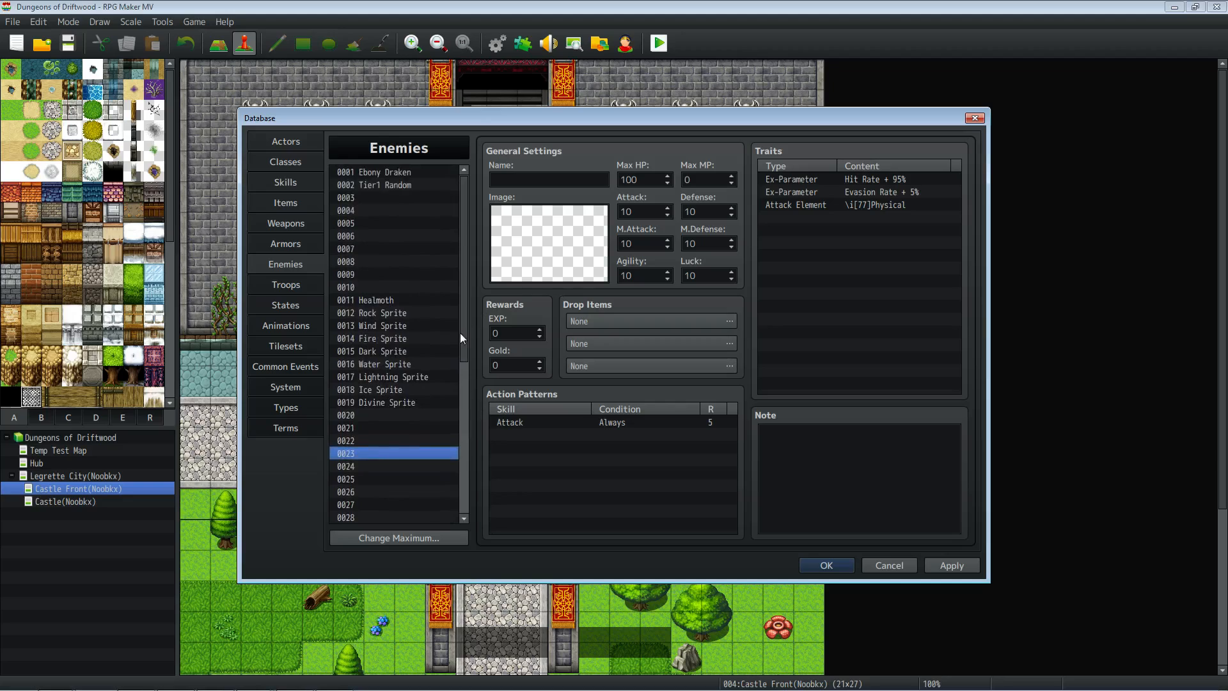
{"action": "left_click", "coordinate": [388, 401]}
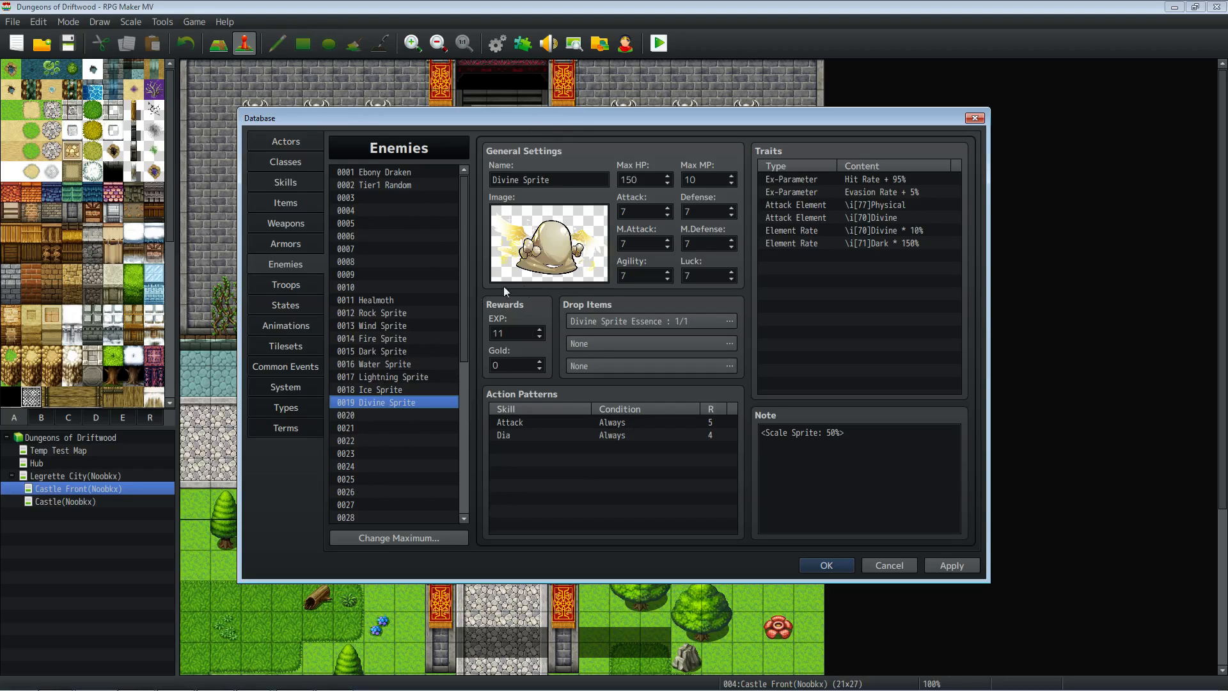
{"action": "left_click", "coordinate": [394, 351]}
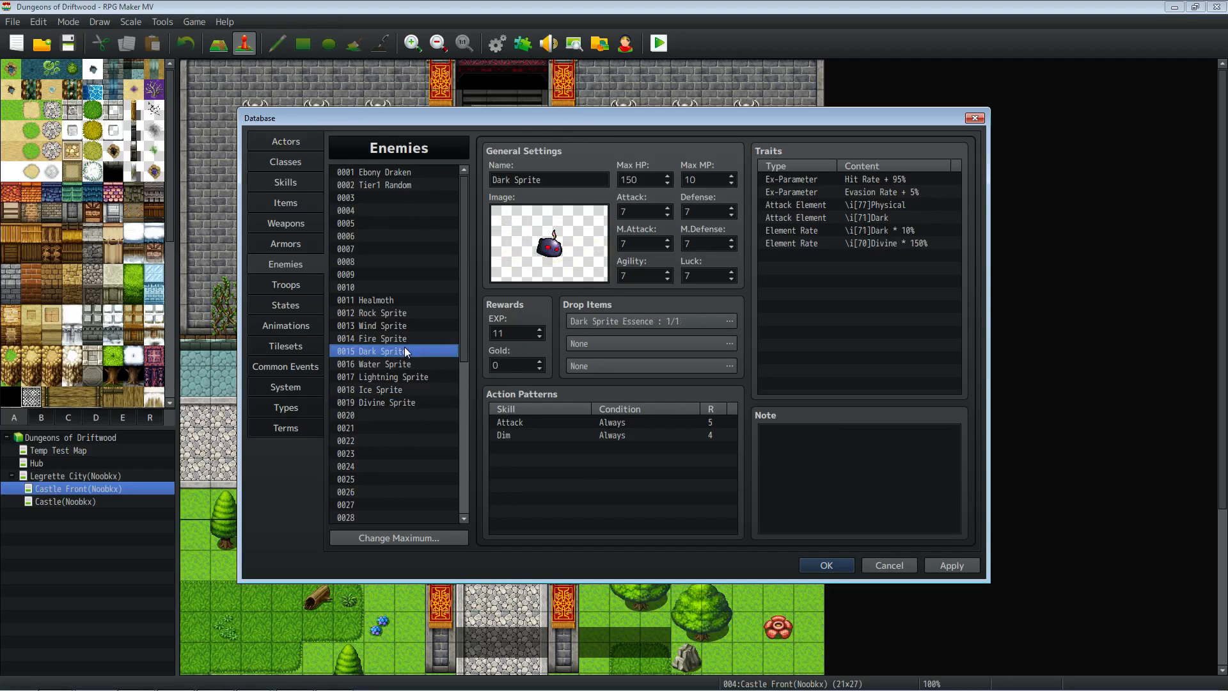
Examine the Tier1 Random and Tier1 Random*8 entries in the troop database.
{"action": "left_click", "coordinate": [286, 284]}
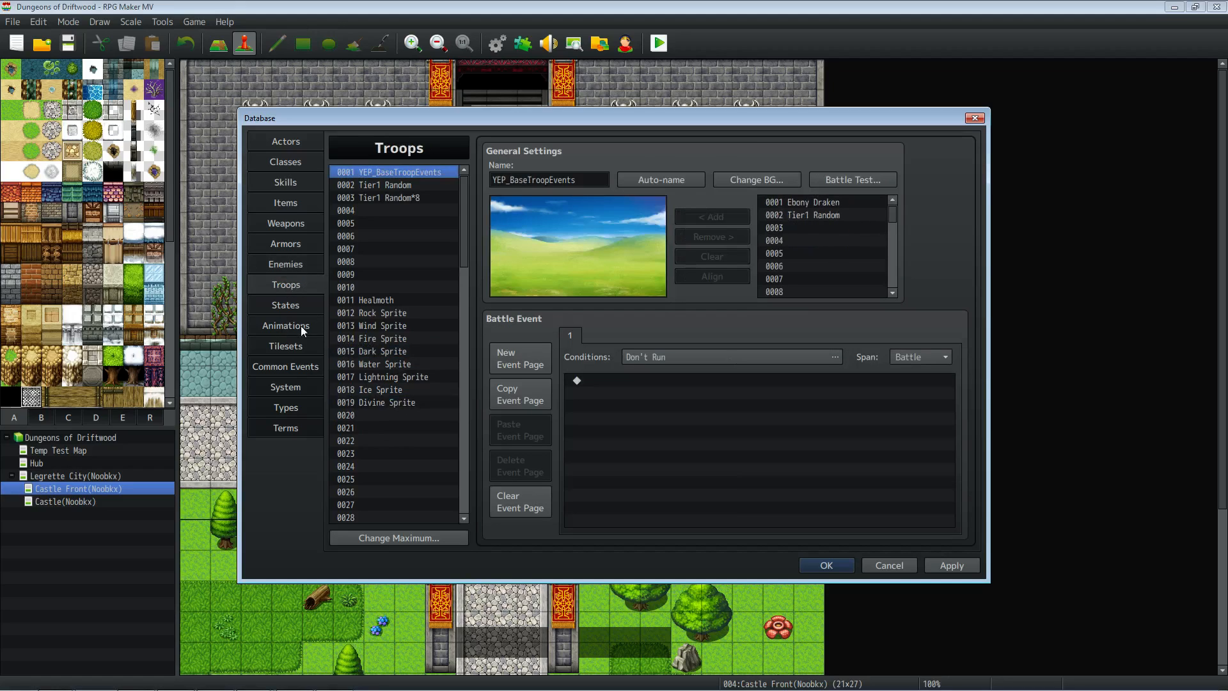
{"action": "left_click", "coordinate": [443, 184]}
{"action": "left_click", "coordinate": [382, 200]}
{"action": "left_click", "coordinate": [391, 185]}
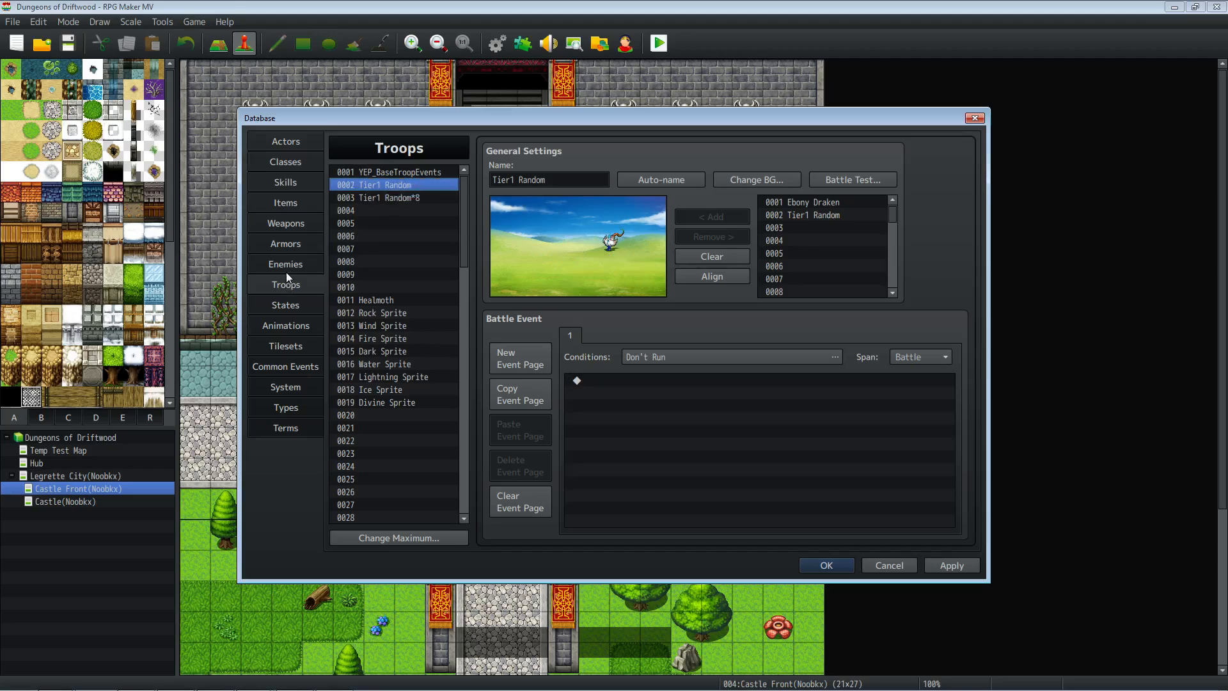
Examine the swap notetag of the Tier1 Random enemy, apply the database, and check the matching Tier1 Random troop before closing the database.
{"action": "left_click", "coordinate": [285, 264]}
{"action": "left_click", "coordinate": [384, 185]}
{"action": "triple_click", "coordinate": [855, 437]}
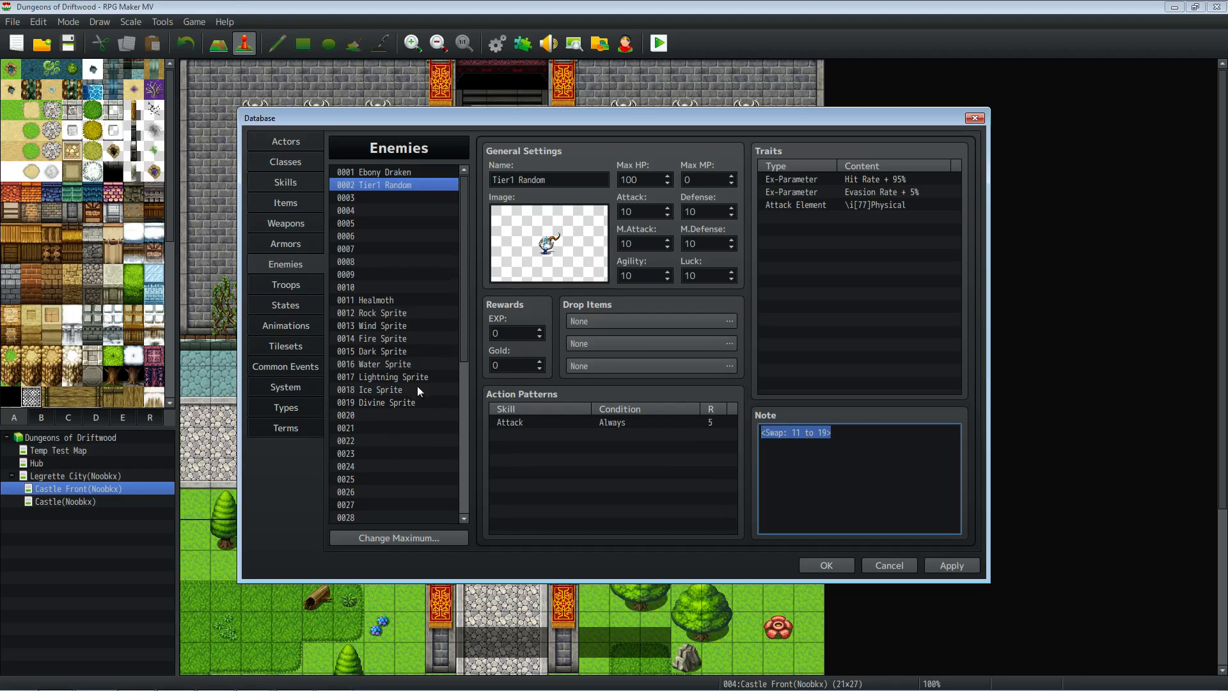
{"action": "left_click", "coordinate": [954, 566]}
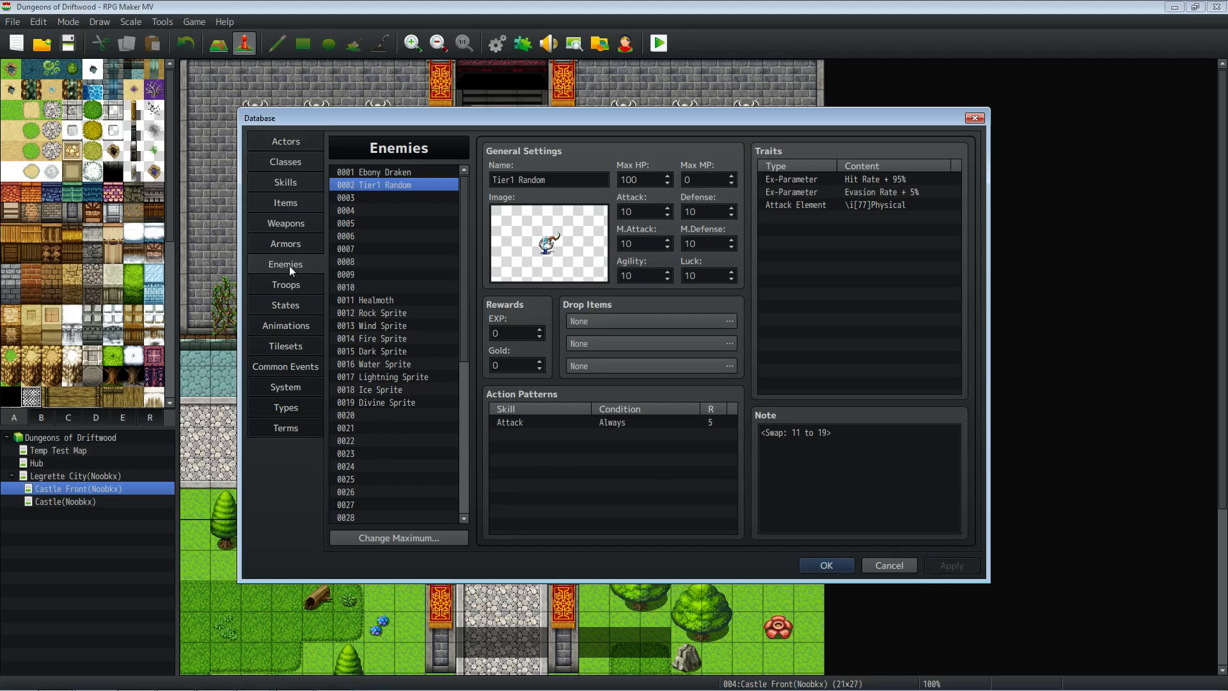
{"action": "left_click", "coordinate": [281, 283]}
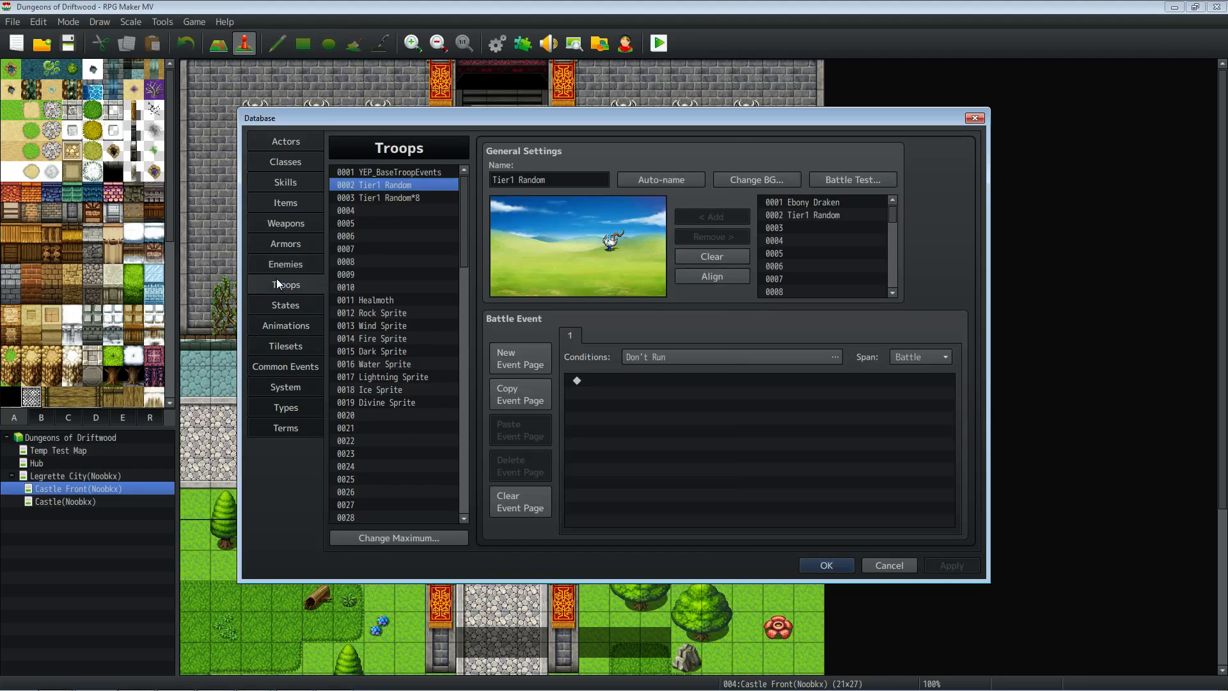
{"action": "left_click", "coordinate": [831, 567]}
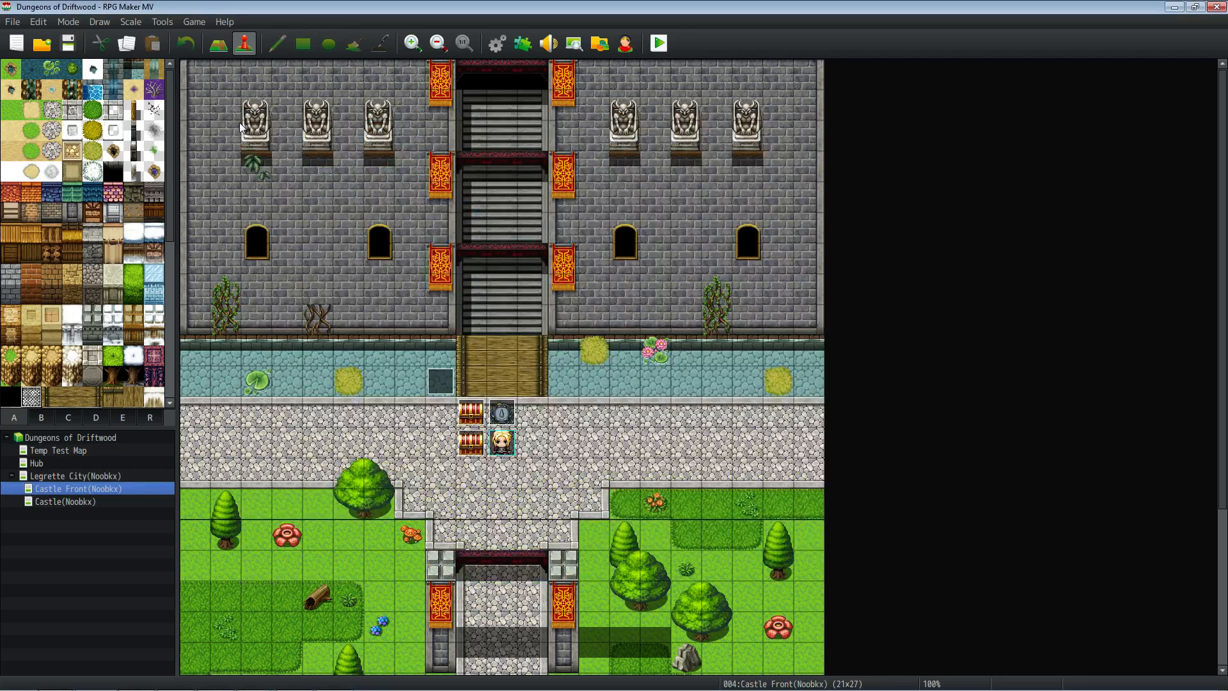
Look through the project's plugin list, including YEP_WeaponUnleash, YEP_StatusMenuCore and YEP_X_BattleStatistics.
{"action": "left_click", "coordinate": [523, 44]}
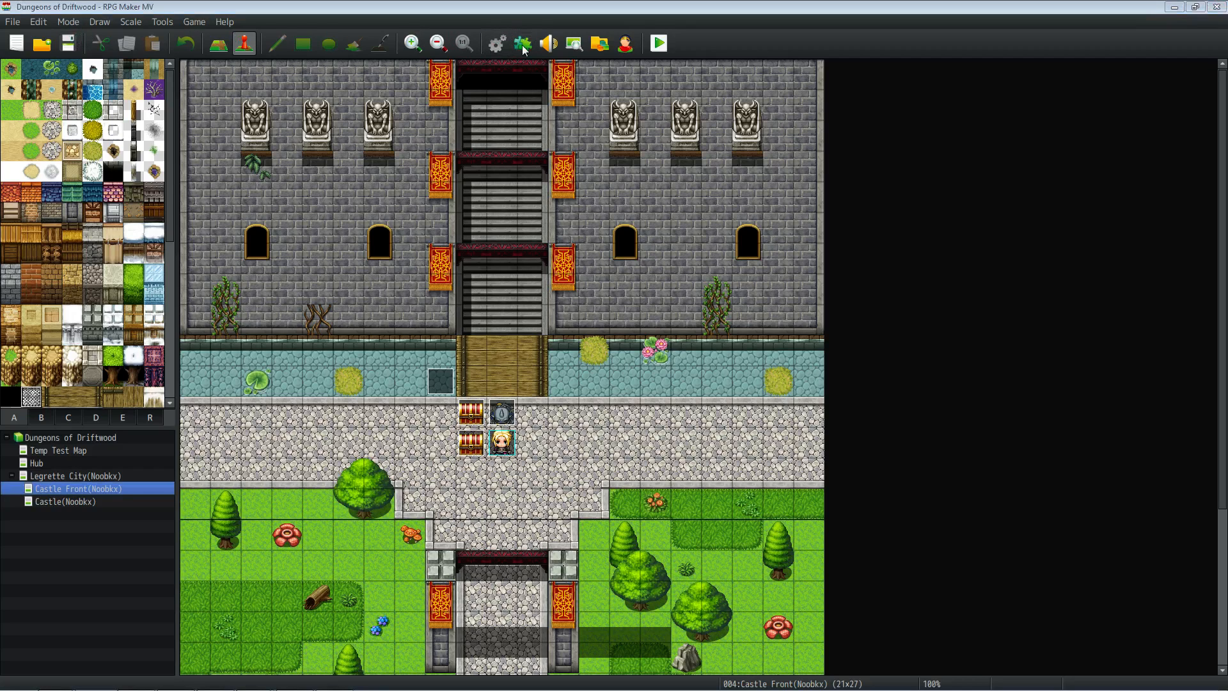
{"action": "scroll", "coordinate": [481, 410], "scroll_direction": "down", "scroll_amount": 7}
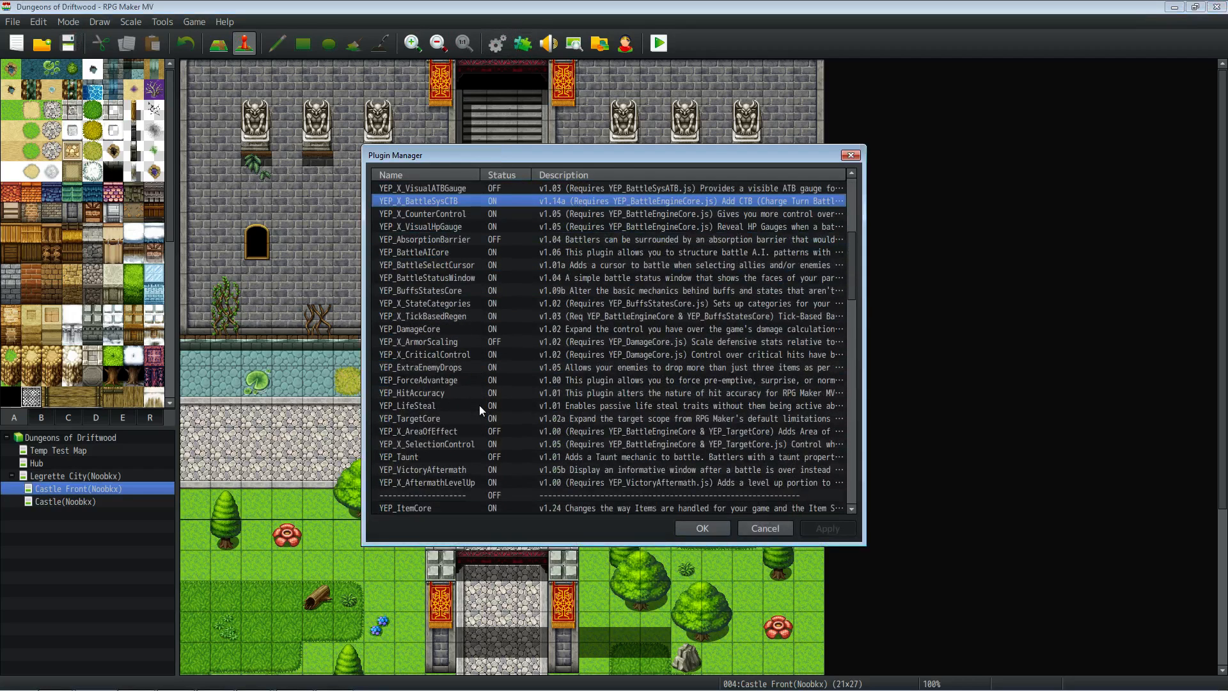
{"action": "scroll", "coordinate": [480, 407], "scroll_direction": "down", "scroll_amount": 11}
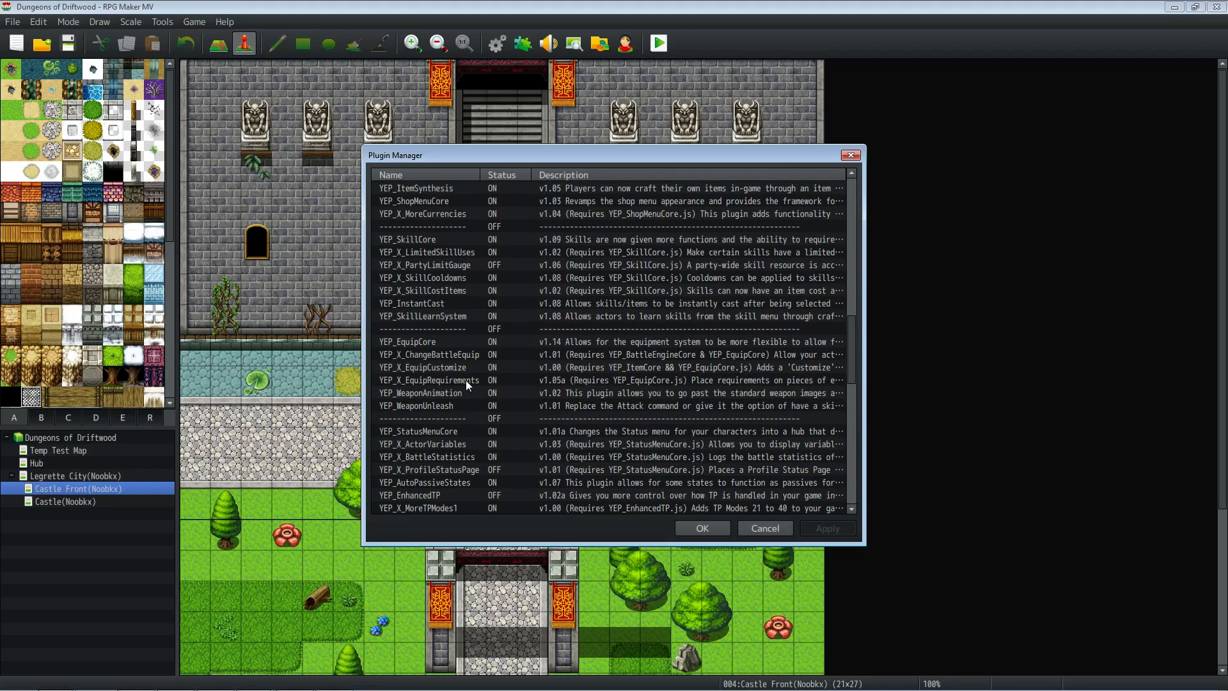
{"action": "left_click", "coordinate": [455, 407]}
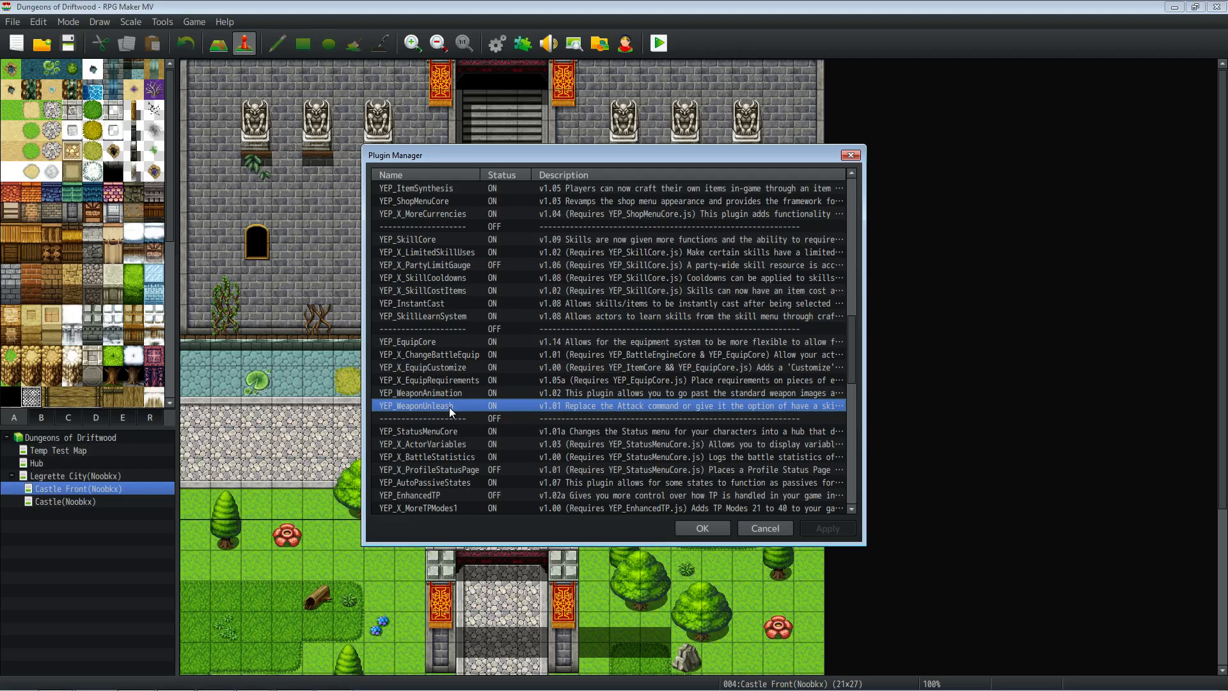
{"action": "left_click", "coordinate": [482, 430]}
{"action": "scroll", "coordinate": [478, 428], "scroll_direction": "down", "scroll_amount": 3}
{"action": "left_click", "coordinate": [430, 343]}
{"action": "scroll", "coordinate": [443, 350], "scroll_direction": "down", "scroll_amount": 3}
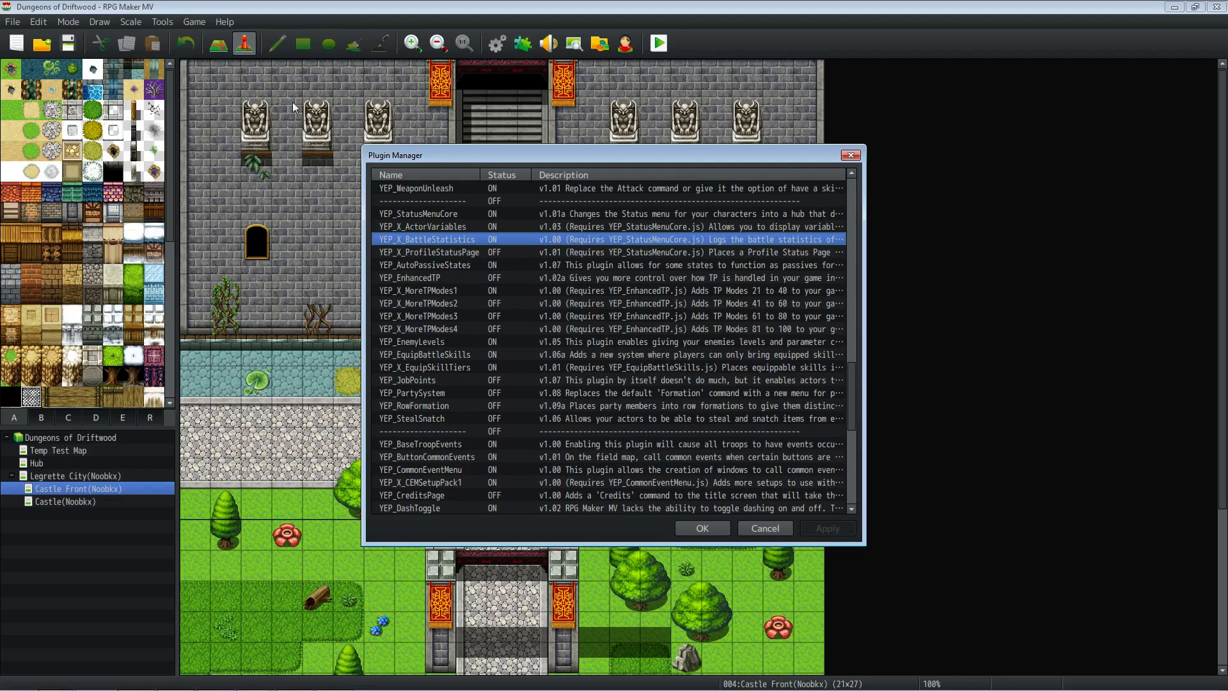
Look over the plugins from YEP_AutoPassiveStates to YEP_JobPoints, including the enemy level and equippable battle skill plugins.
{"action": "left_click", "coordinate": [401, 264]}
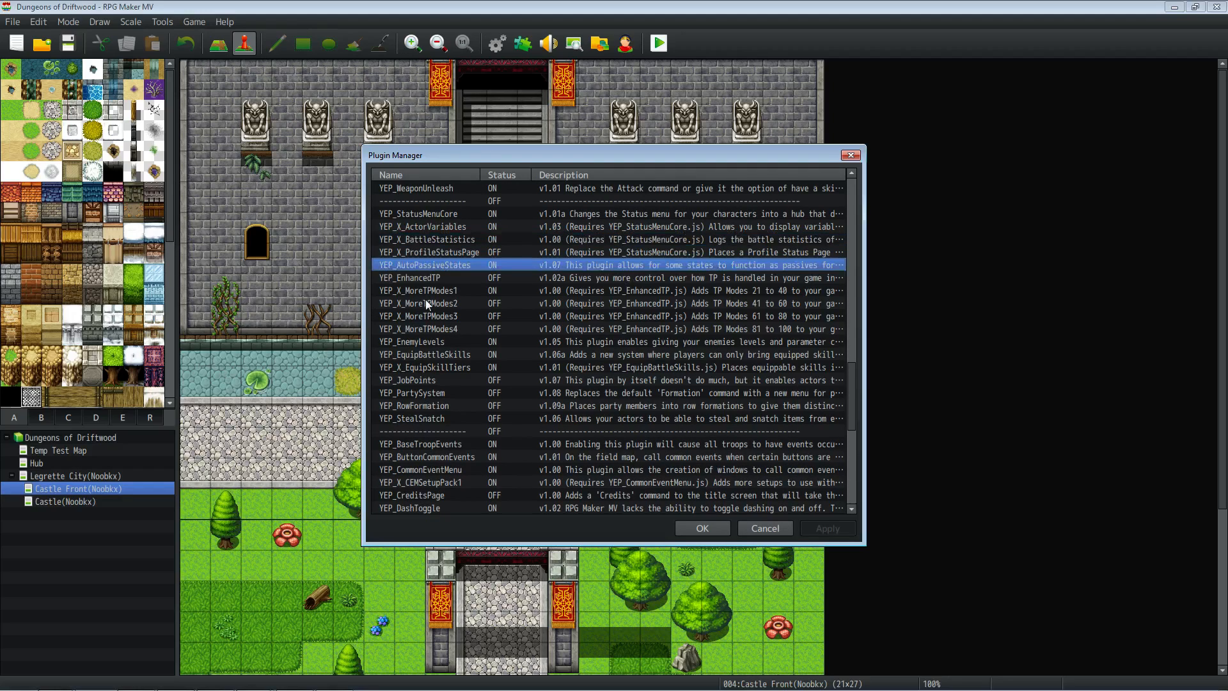
{"action": "left_click", "coordinate": [481, 329]}
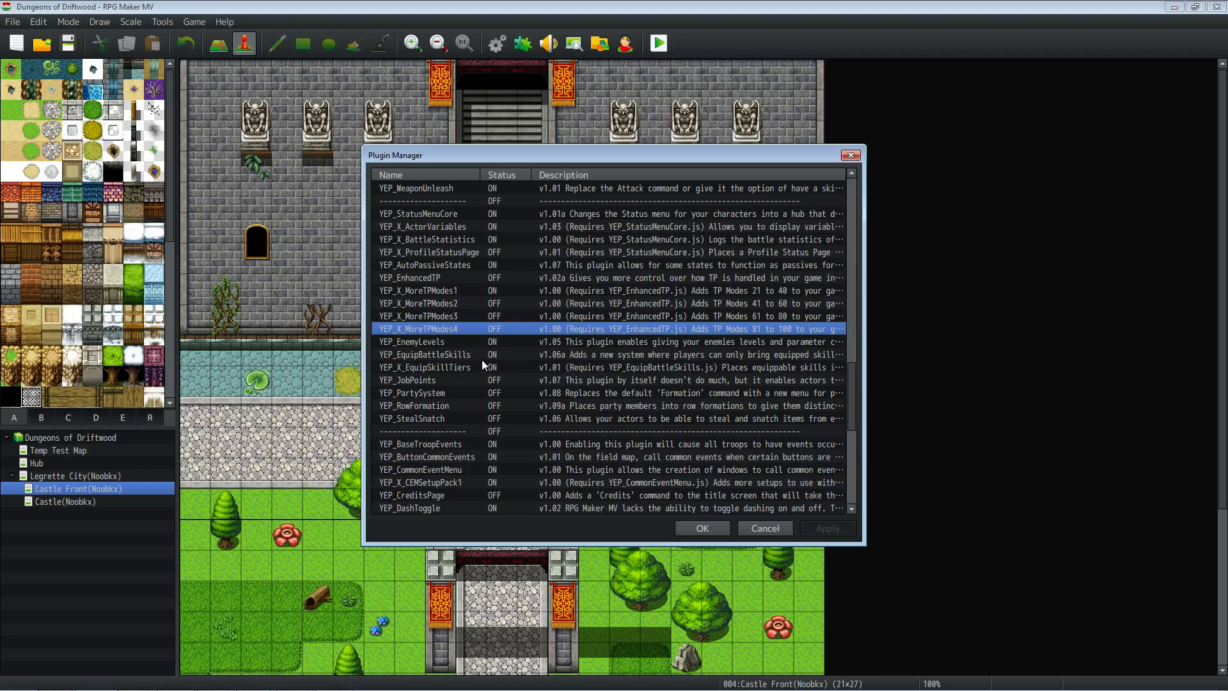
{"action": "left_click", "coordinate": [474, 339]}
{"action": "left_click", "coordinate": [467, 355]}
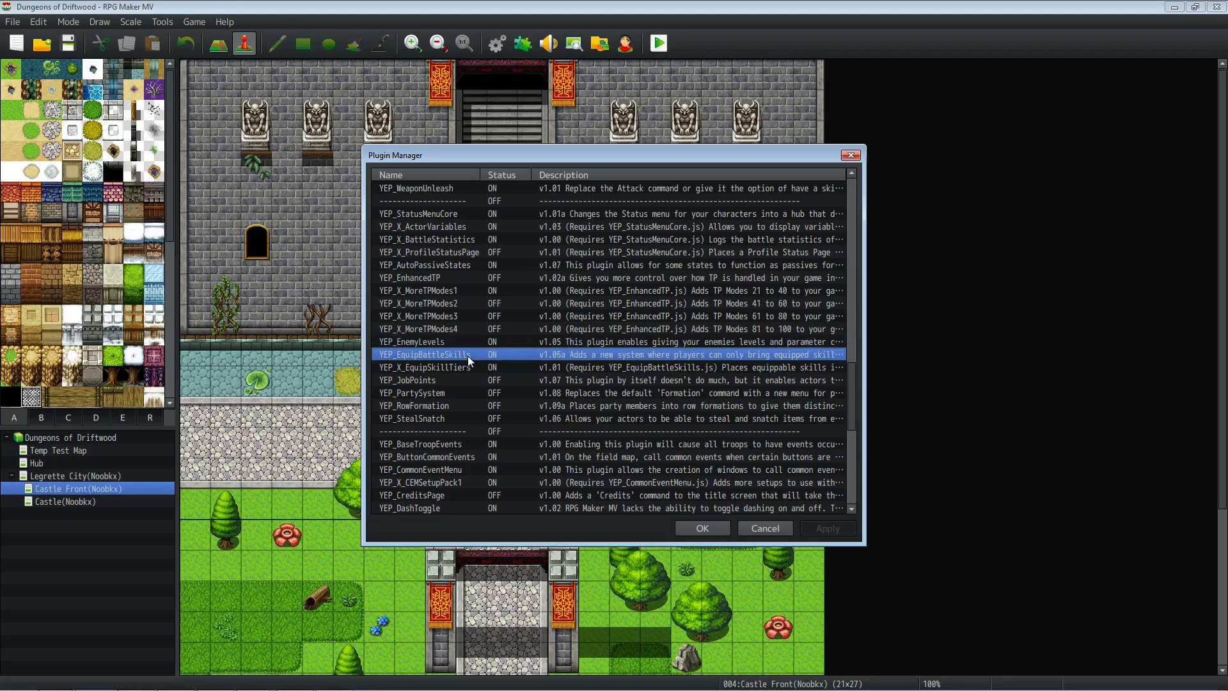
{"action": "left_click", "coordinate": [467, 367]}
{"action": "left_click", "coordinate": [465, 378]}
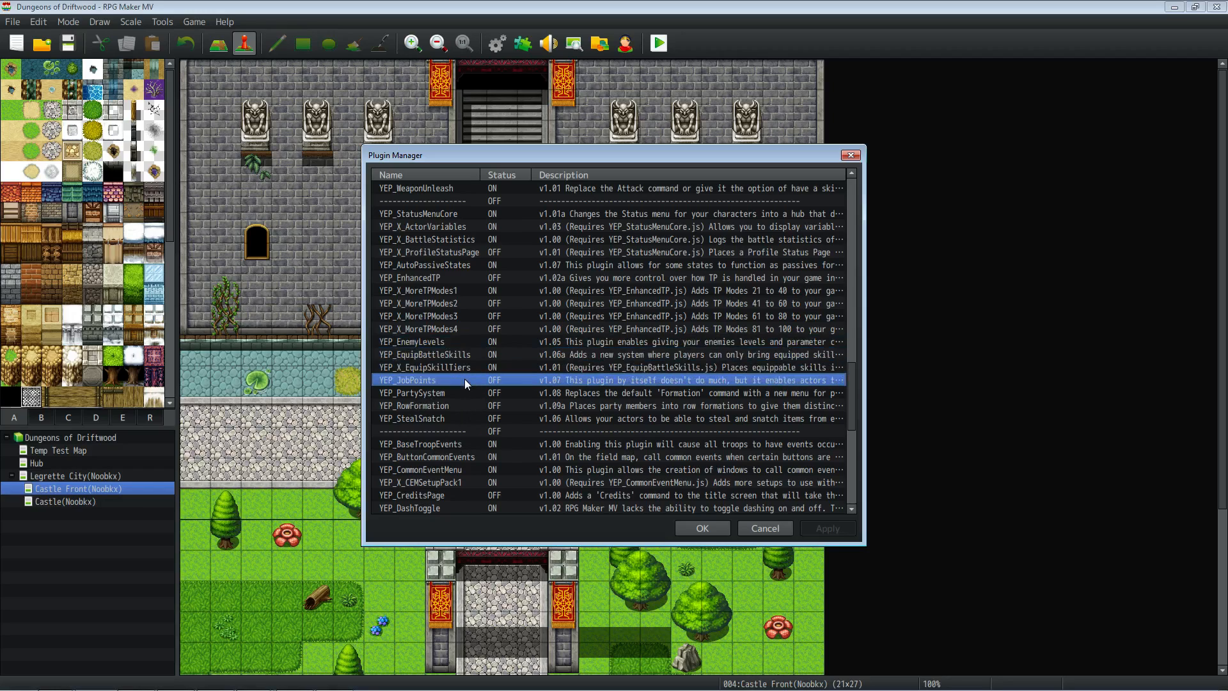
{"action": "scroll", "coordinate": [444, 394], "scroll_direction": "down", "scroll_amount": 1}
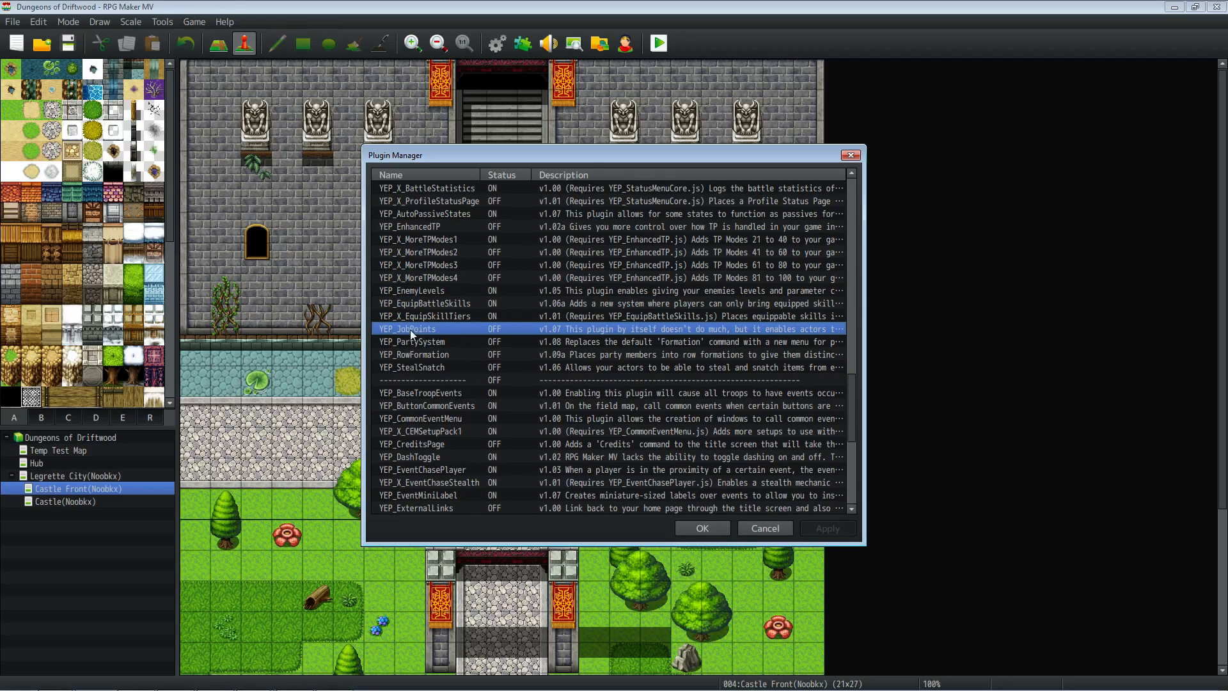
{"action": "scroll", "coordinate": [430, 344], "scroll_direction": "up", "scroll_amount": 4}
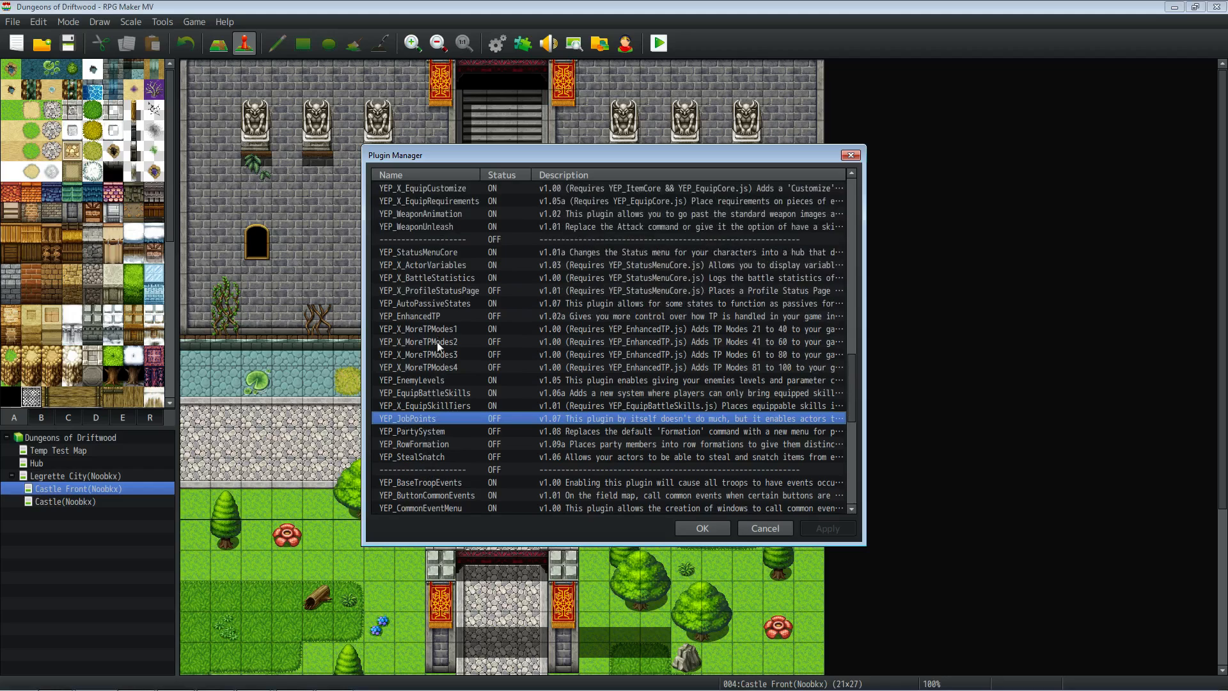
{"action": "scroll", "coordinate": [445, 313], "scroll_direction": "down", "scroll_amount": 5}
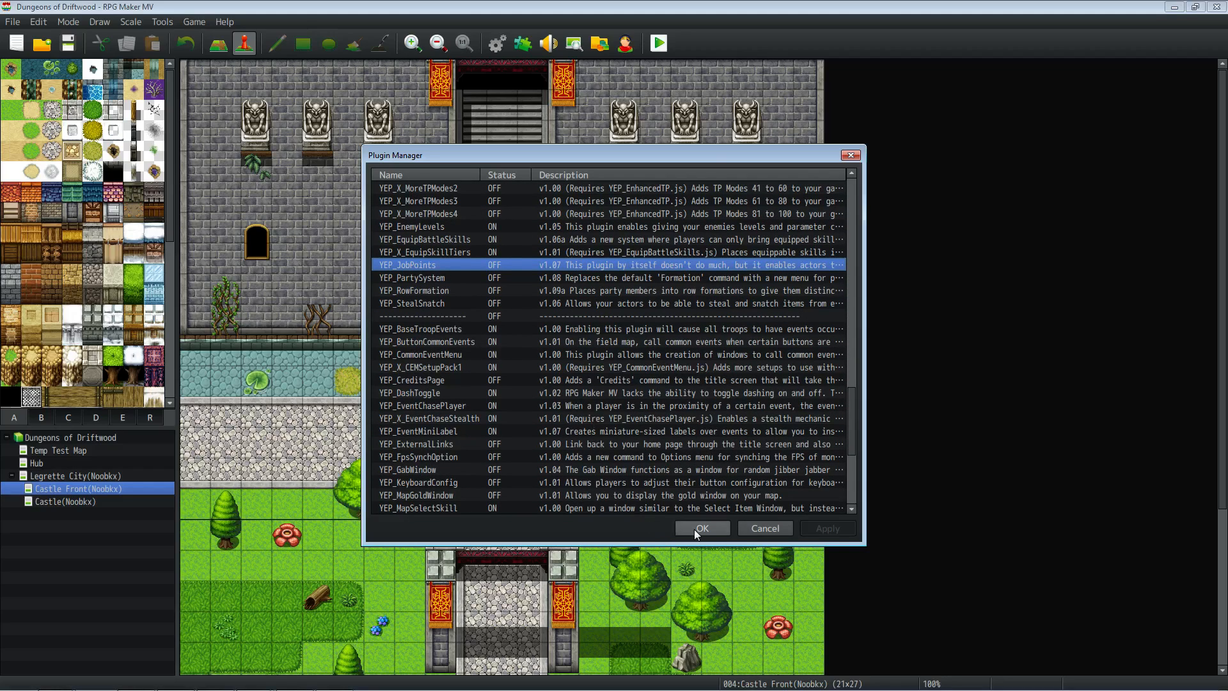
Inspect the Image Filepath parameter of the YEP_WeaponAnimation plugin and close the Plugin Manager.
{"action": "scroll", "coordinate": [454, 292], "scroll_direction": "up", "scroll_amount": 8}
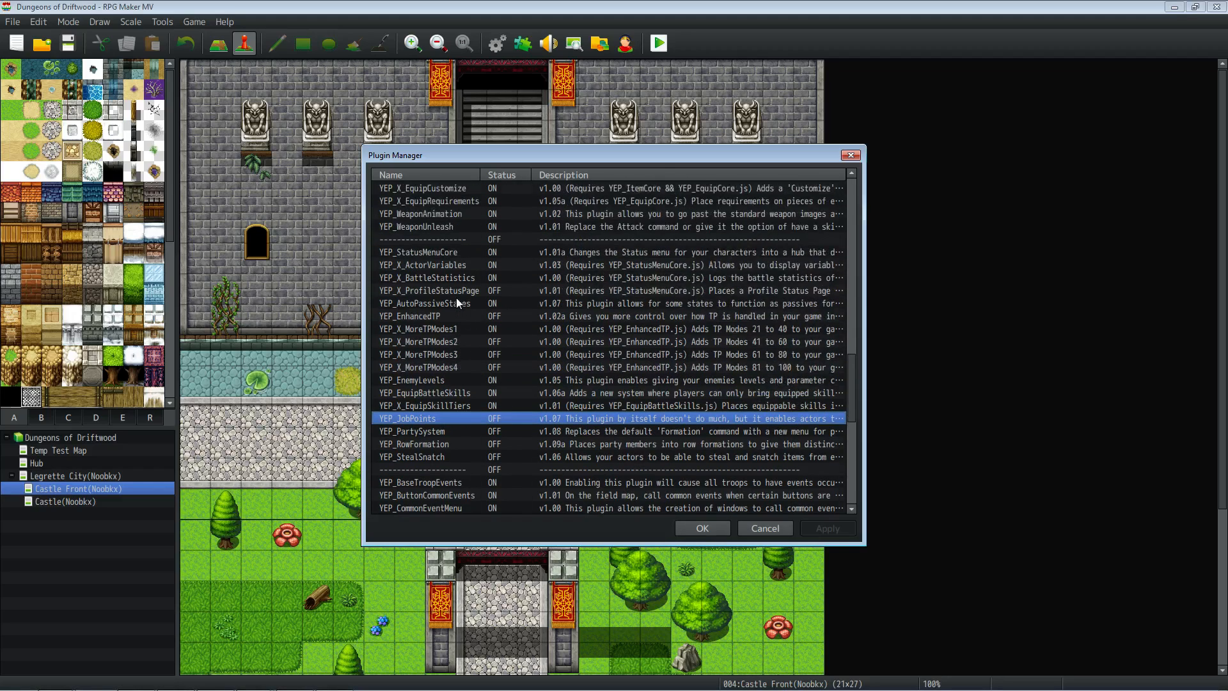
{"action": "double_click", "coordinate": [446, 377]}
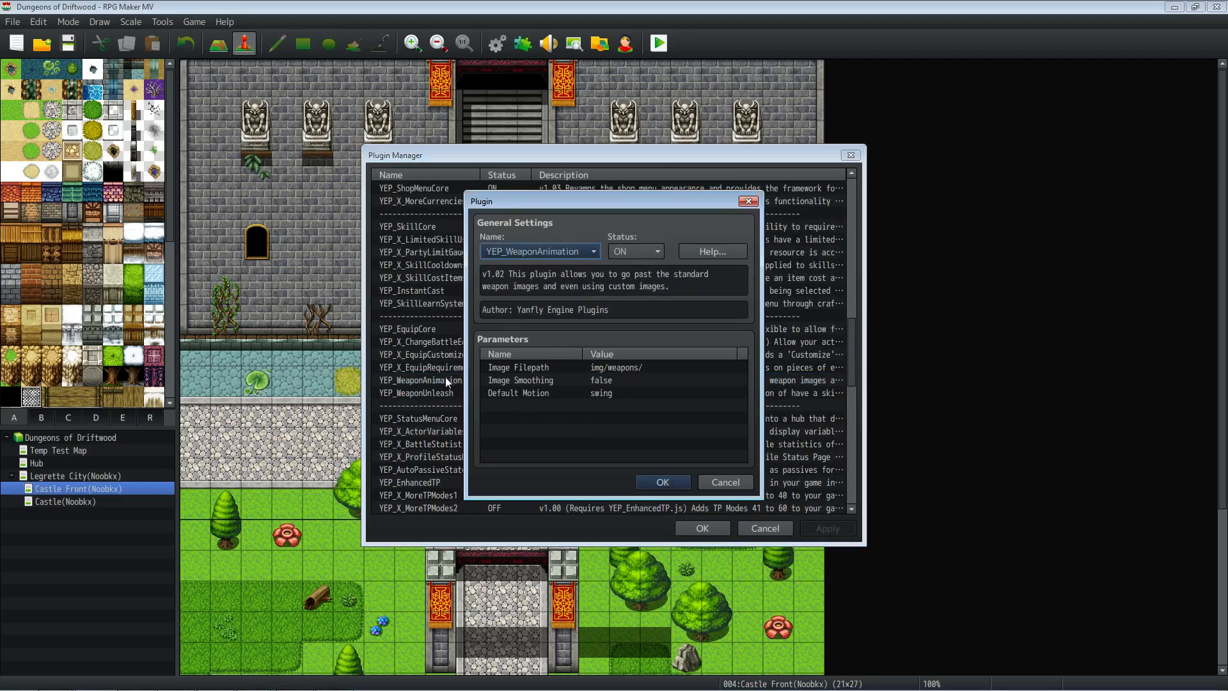
{"action": "left_click", "coordinate": [613, 367]}
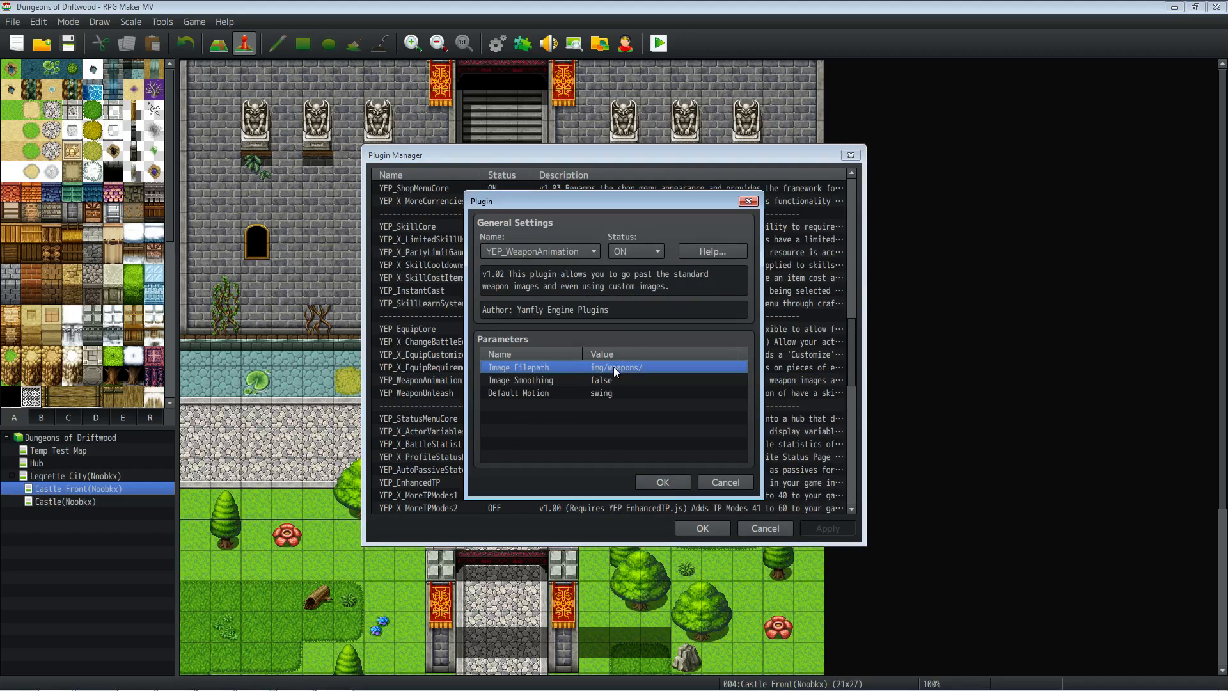
{"action": "left_click", "coordinate": [662, 481]}
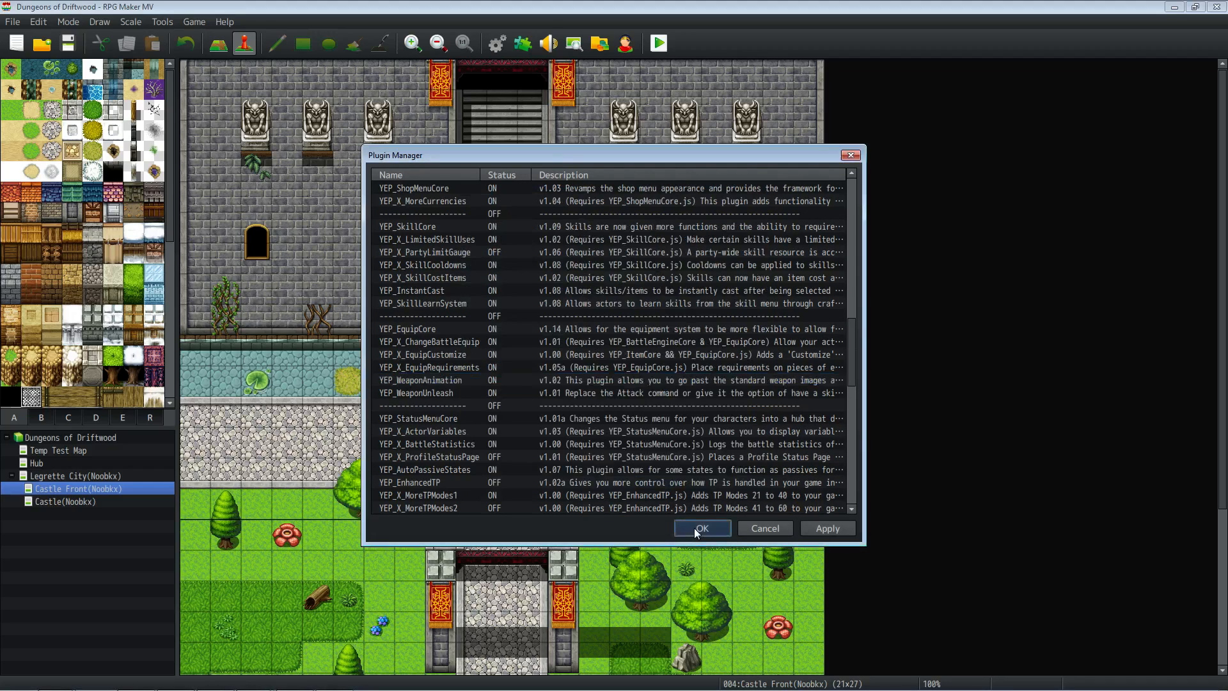
{"action": "left_click", "coordinate": [695, 528]}
Open the project's img/weapons folder in the file explorer and view the details of Axe Base.png.
{"action": "left_click", "coordinate": [187, 22]}
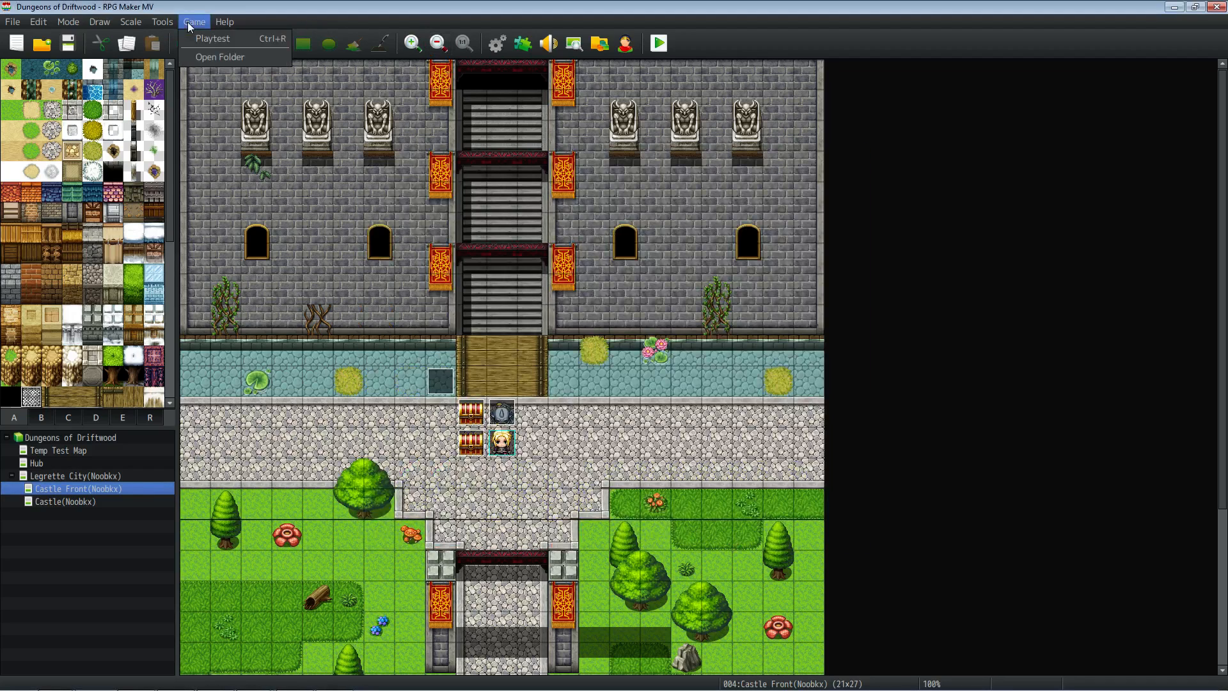
{"action": "left_click", "coordinate": [205, 55]}
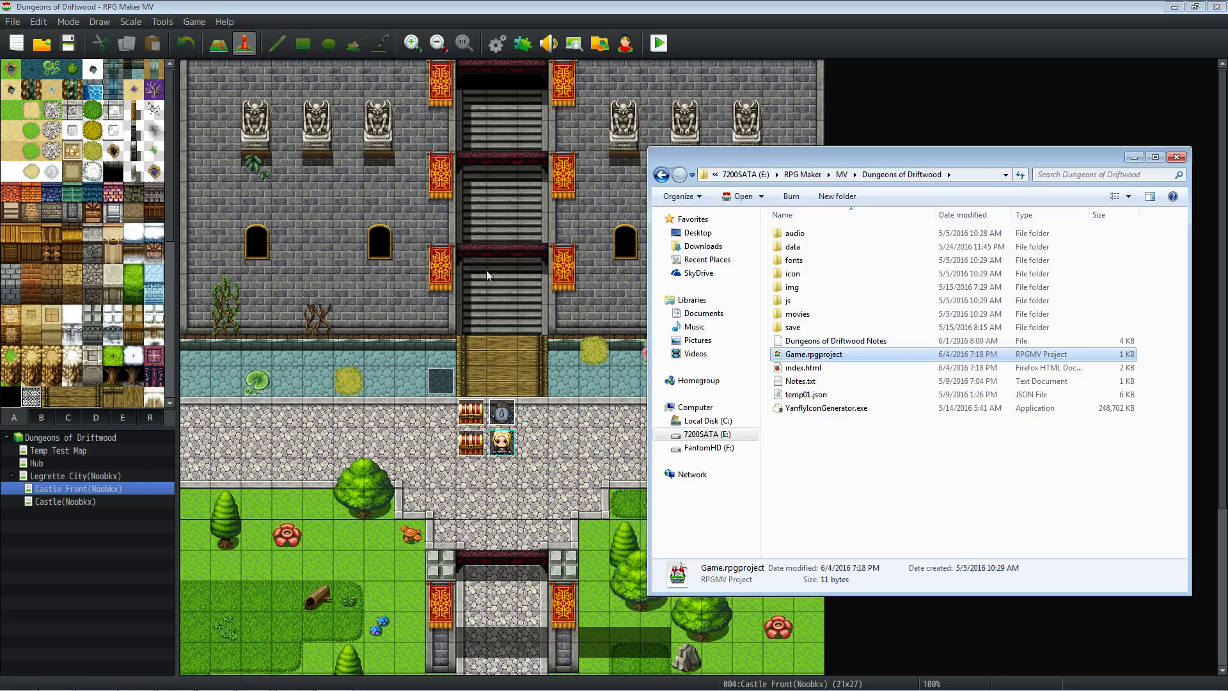
{"action": "double_click", "coordinate": [795, 287]}
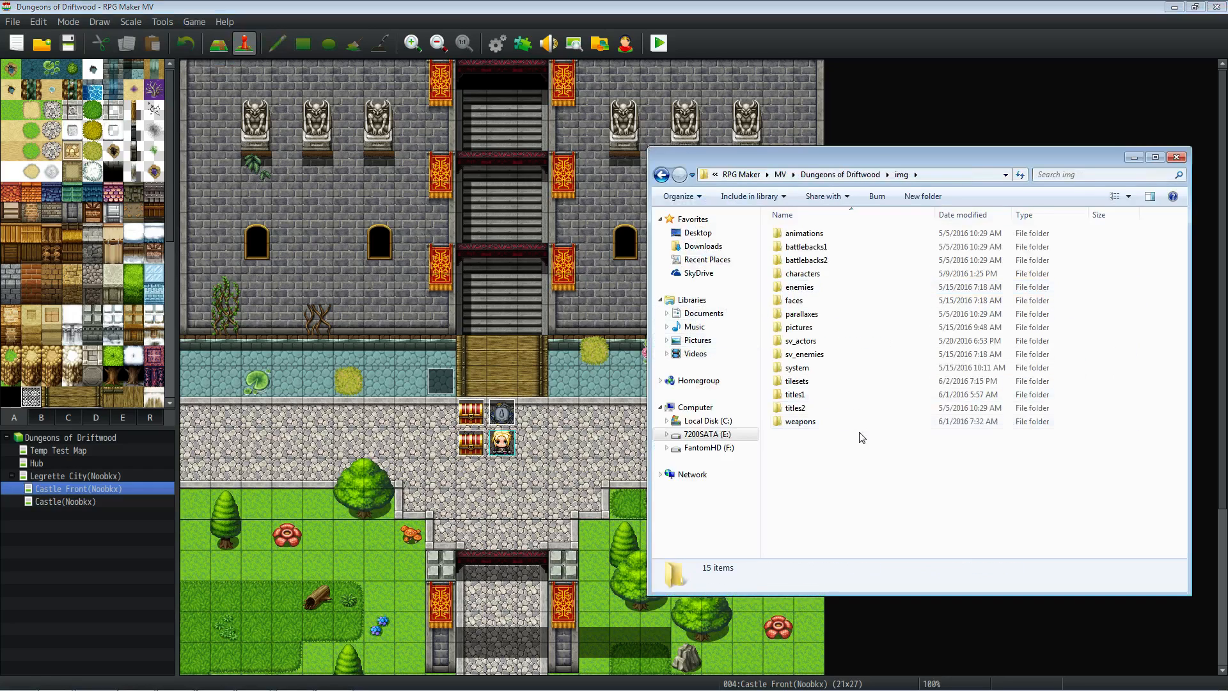
{"action": "double_click", "coordinate": [794, 424]}
{"action": "left_click", "coordinate": [801, 230]}
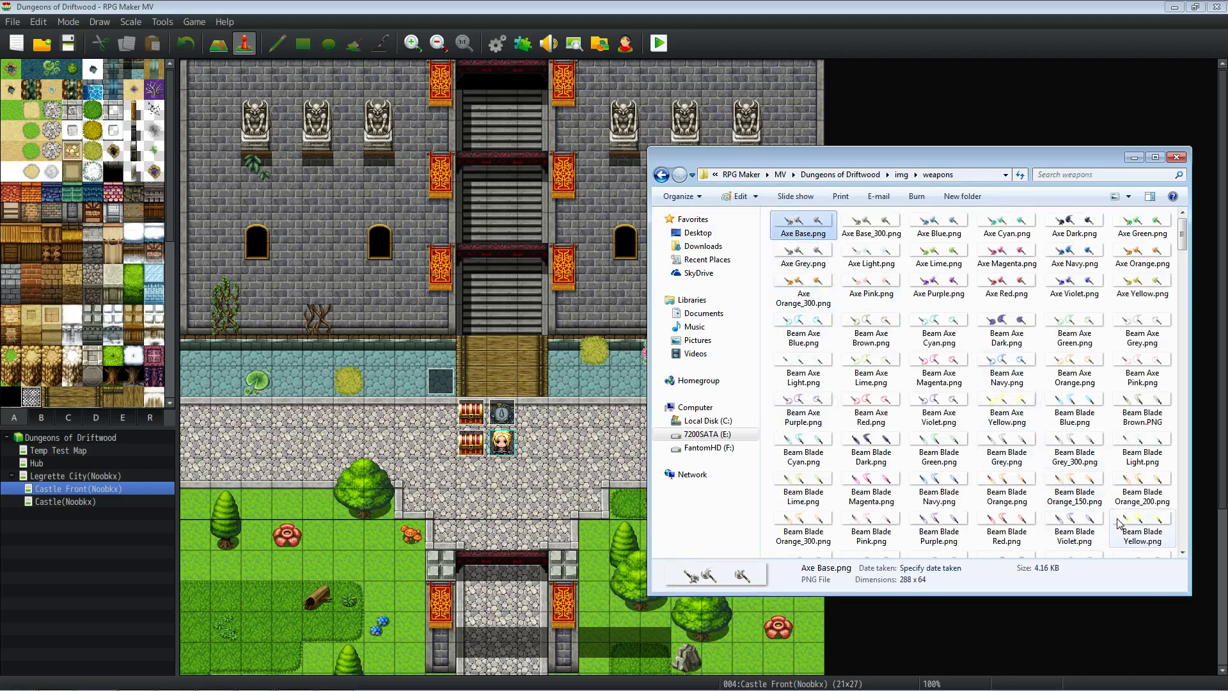
Browse the weapon images and compare the dimensions of Cane Orange.png and Cane Orange_300.png.
{"action": "scroll", "coordinate": [968, 350], "scroll_direction": "down", "scroll_amount": 10}
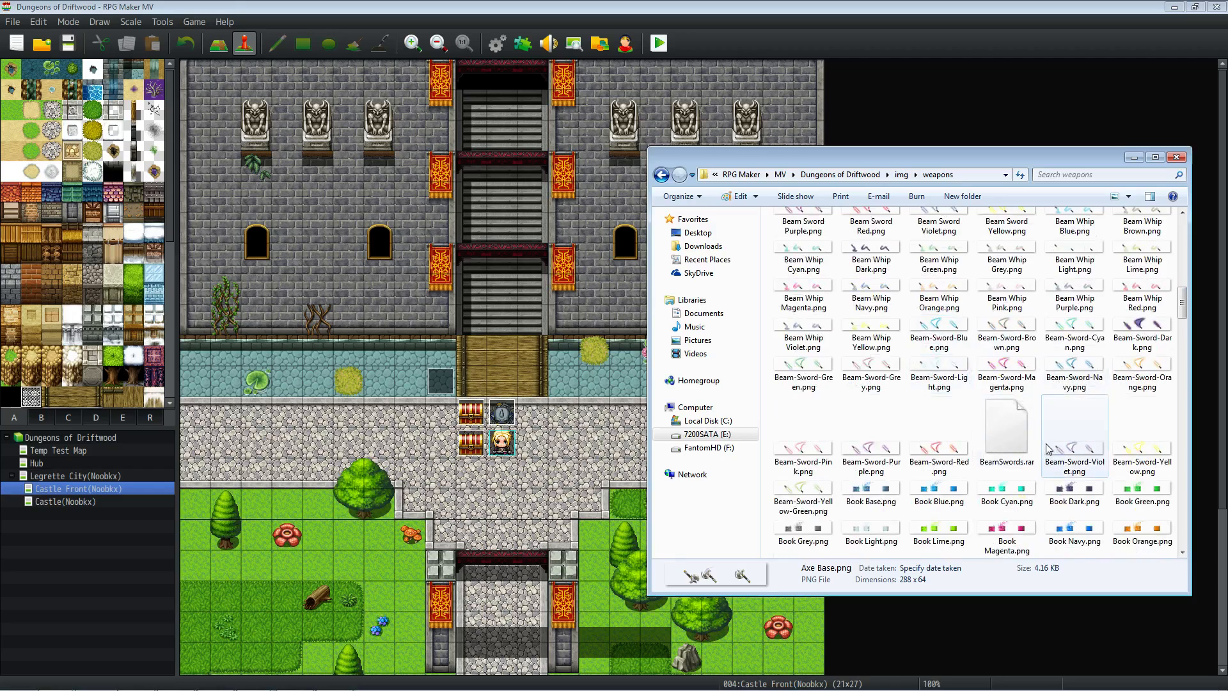
{"action": "scroll", "coordinate": [1046, 443], "scroll_direction": "down", "scroll_amount": 4}
{"action": "scroll", "coordinate": [934, 358], "scroll_direction": "down", "scroll_amount": 3}
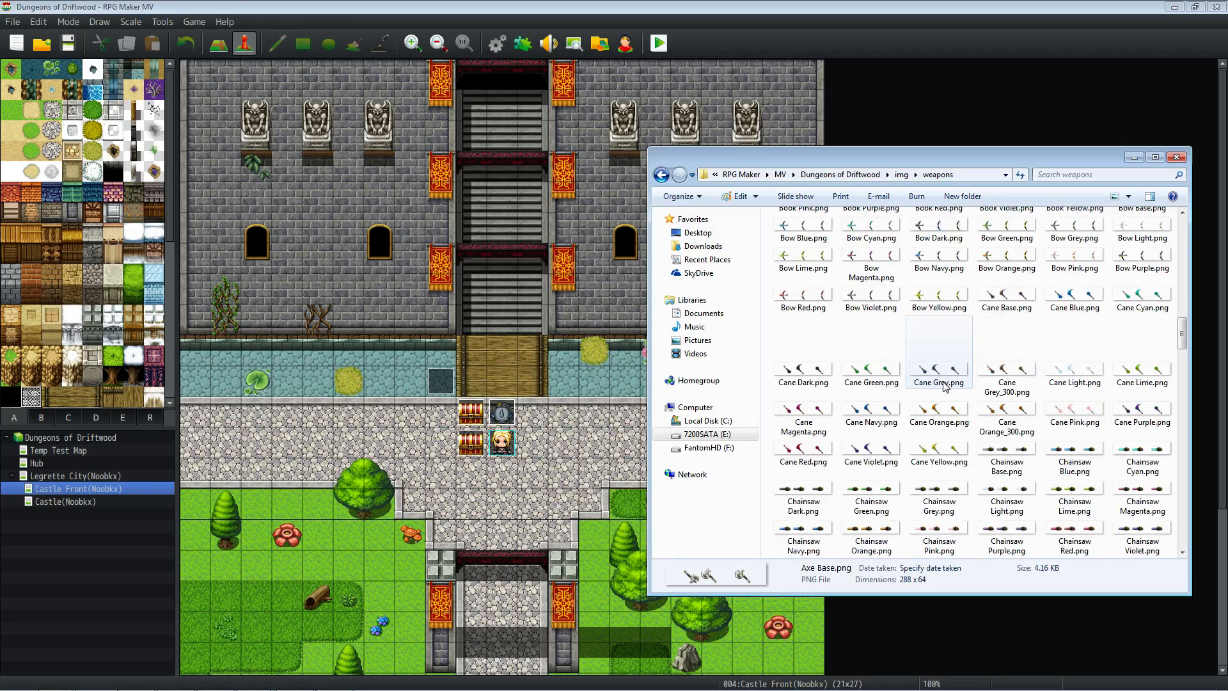
{"action": "left_click", "coordinate": [1023, 427]}
{"action": "left_click", "coordinate": [941, 417]}
{"action": "left_click", "coordinate": [1017, 423]}
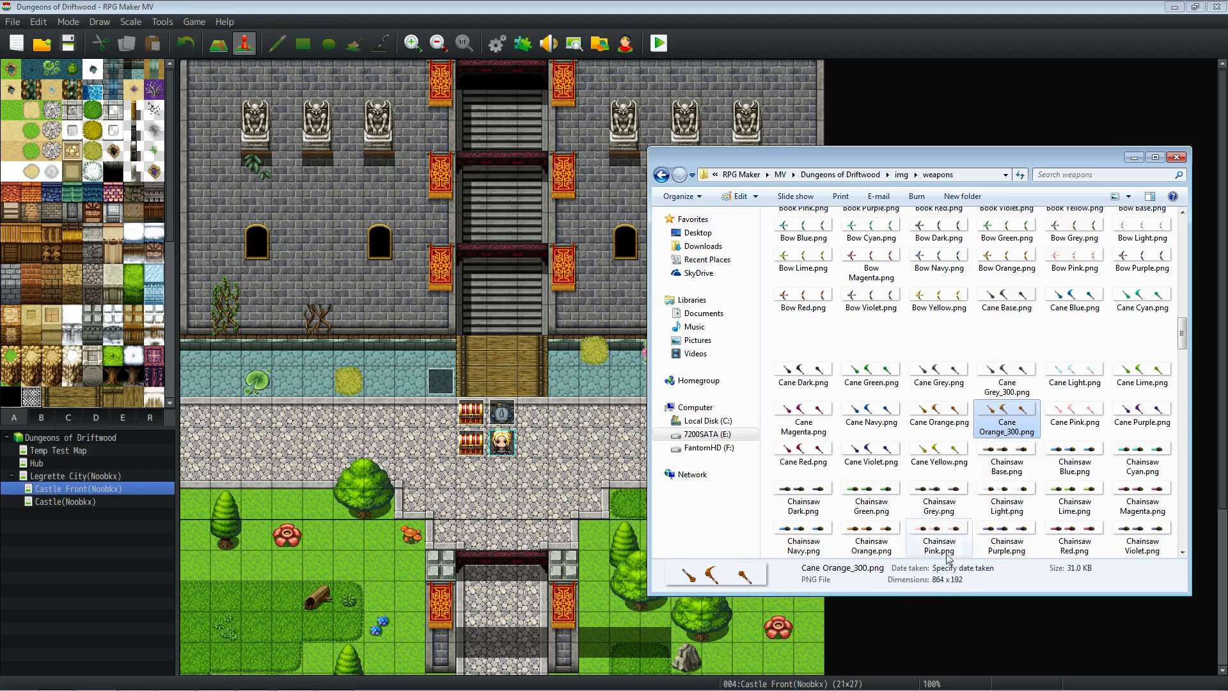
{"action": "left_click", "coordinate": [942, 421]}
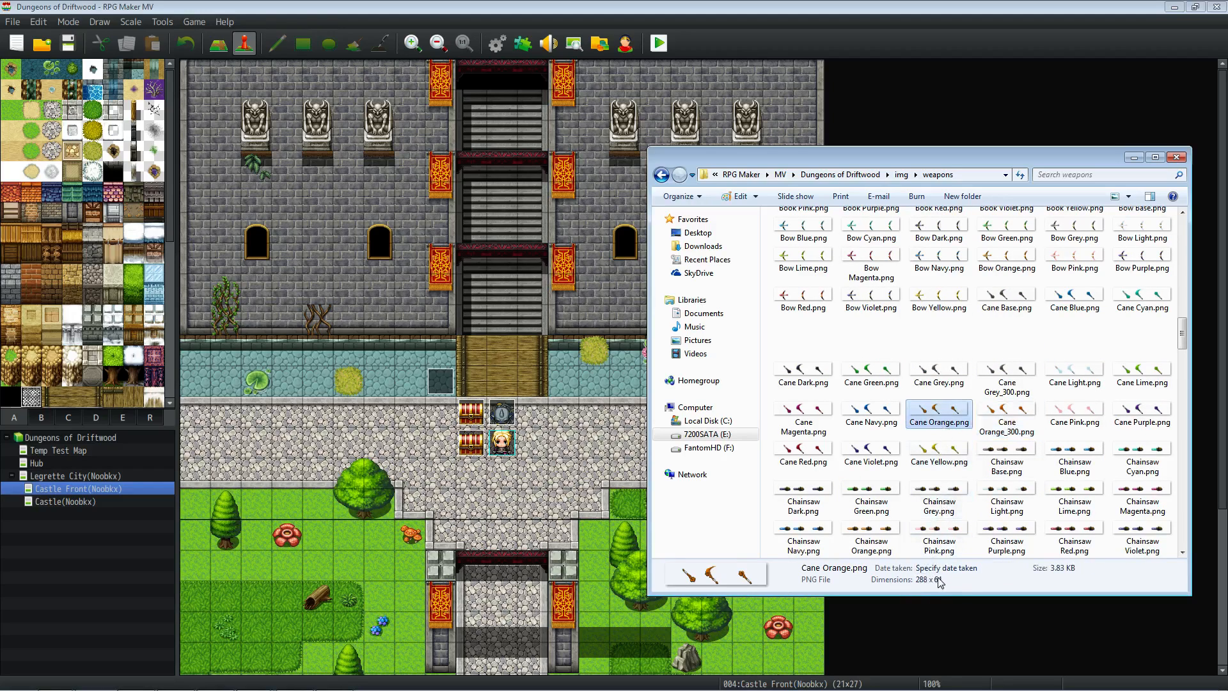
{"action": "left_click", "coordinate": [1003, 419]}
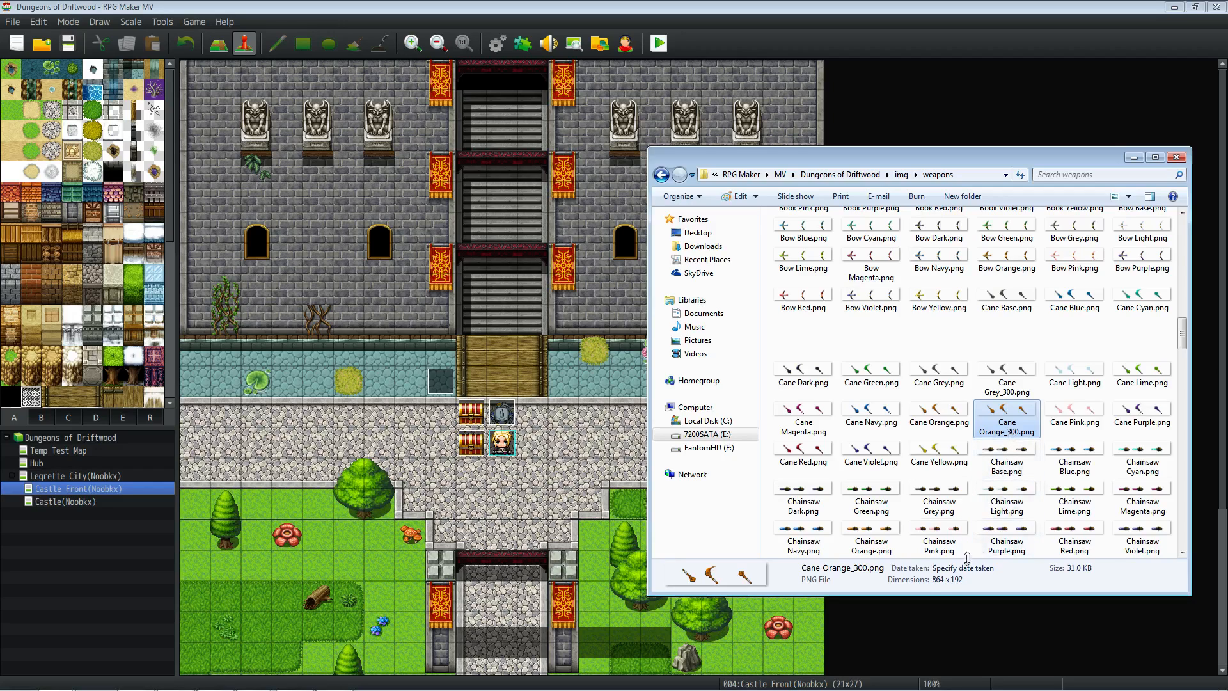
Return to RPG Maker MV's database and examine the Weapon Image and Replace Attack notetags of the Bronze Dagger weapon.
{"action": "left_click", "coordinate": [493, 43]}
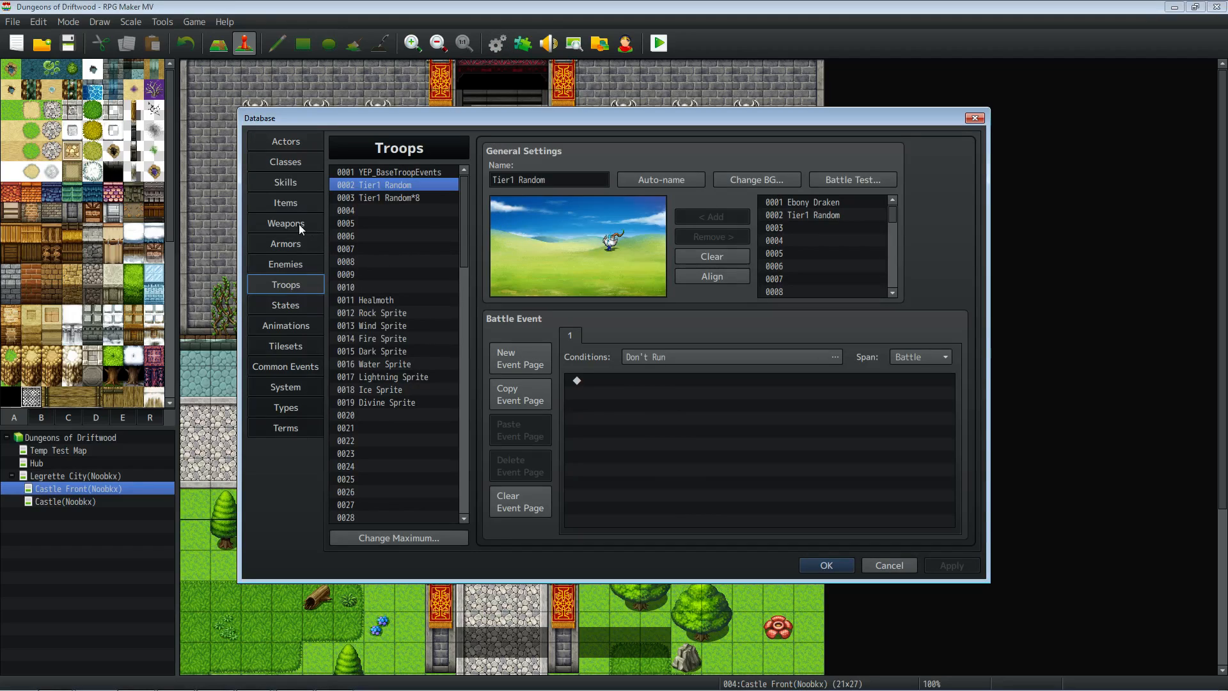
{"action": "left_click", "coordinate": [285, 223]}
{"action": "left_click", "coordinate": [929, 498]}
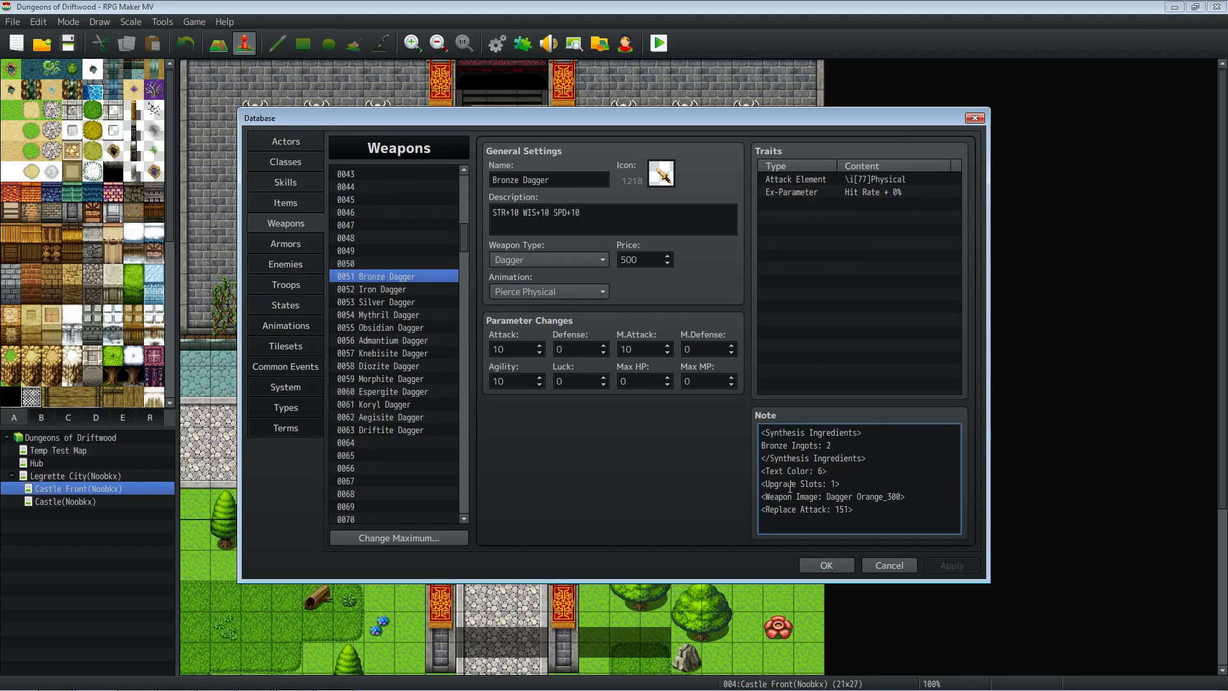
{"action": "left_click_drag", "start_coordinate": [761, 497], "coordinate": [709, 515]}
{"action": "left_click", "coordinate": [824, 495]}
{"action": "left_click", "coordinate": [905, 495]}
{"action": "left_click", "coordinate": [910, 499]}
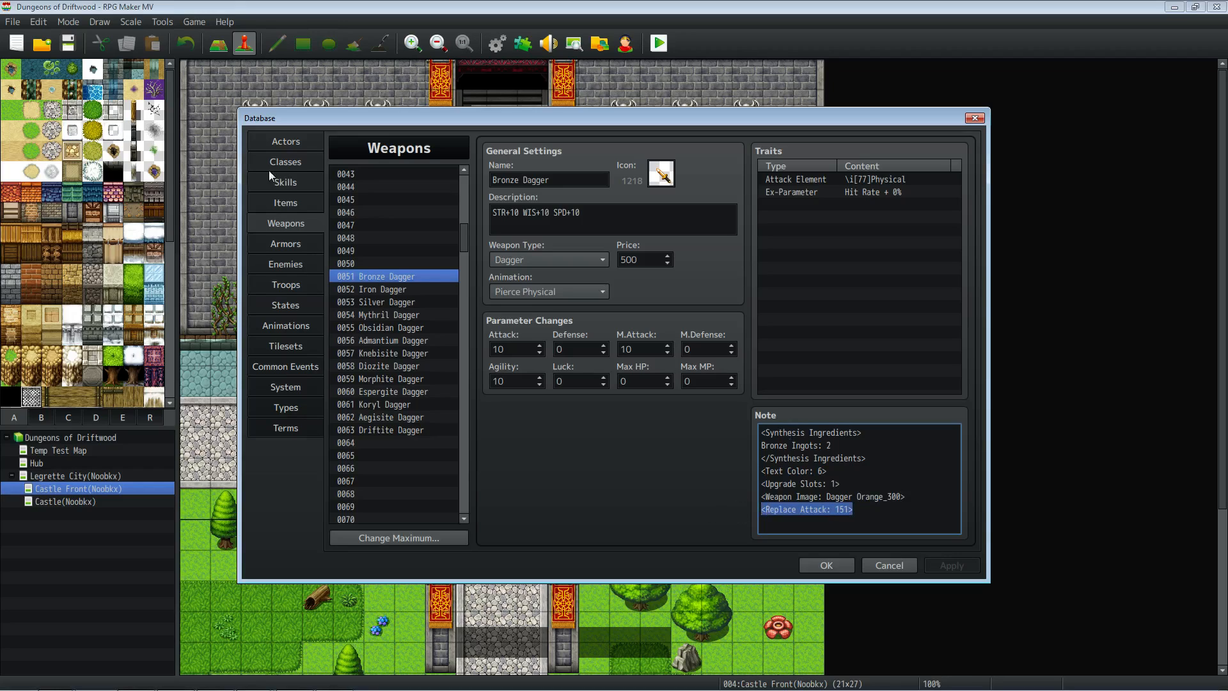
Find the Dagger basic weapon attack, skill 151, in the skill database and display its settings.
{"action": "left_click", "coordinate": [314, 183]}
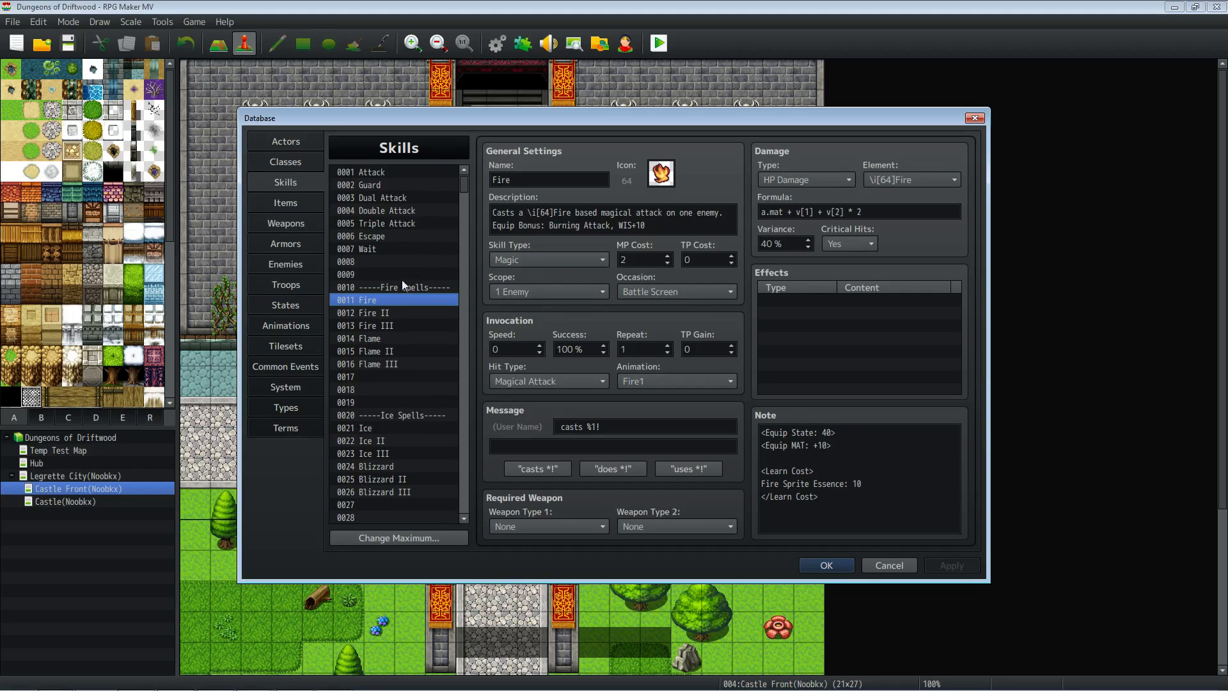
{"action": "left_click", "coordinate": [303, 225]}
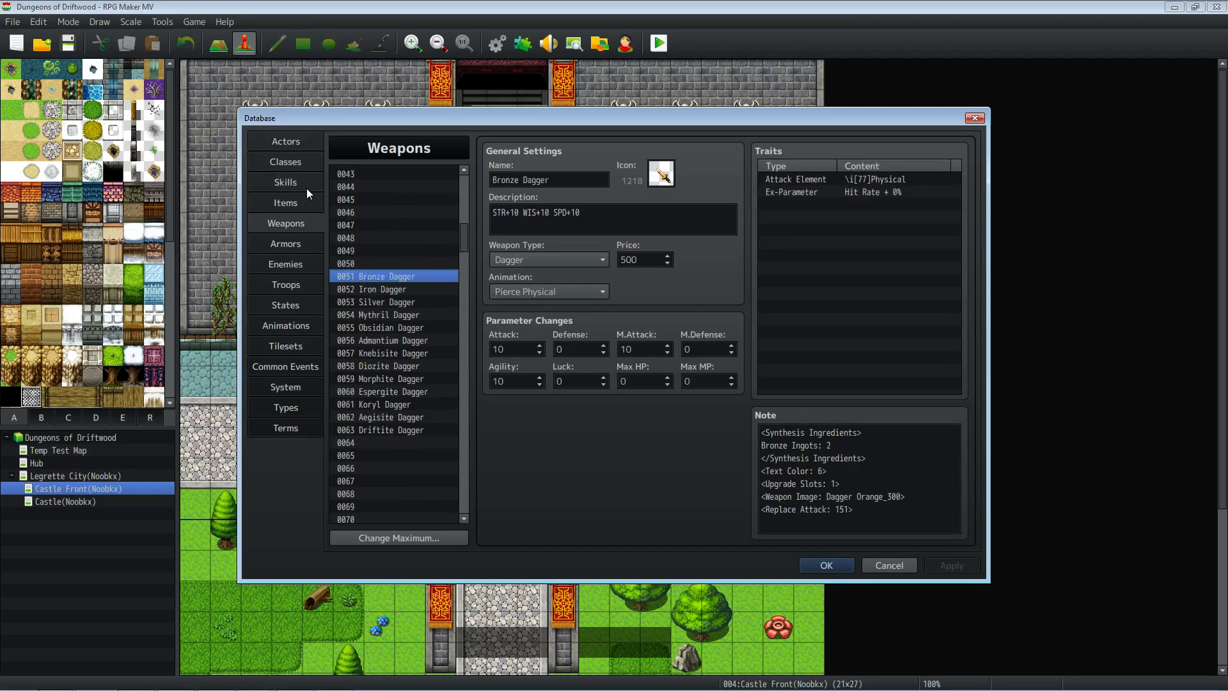
{"action": "left_click", "coordinate": [306, 185]}
{"action": "left_click_drag", "start_coordinate": [463, 187], "coordinate": [463, 264]}
{"action": "left_click", "coordinate": [408, 247]}
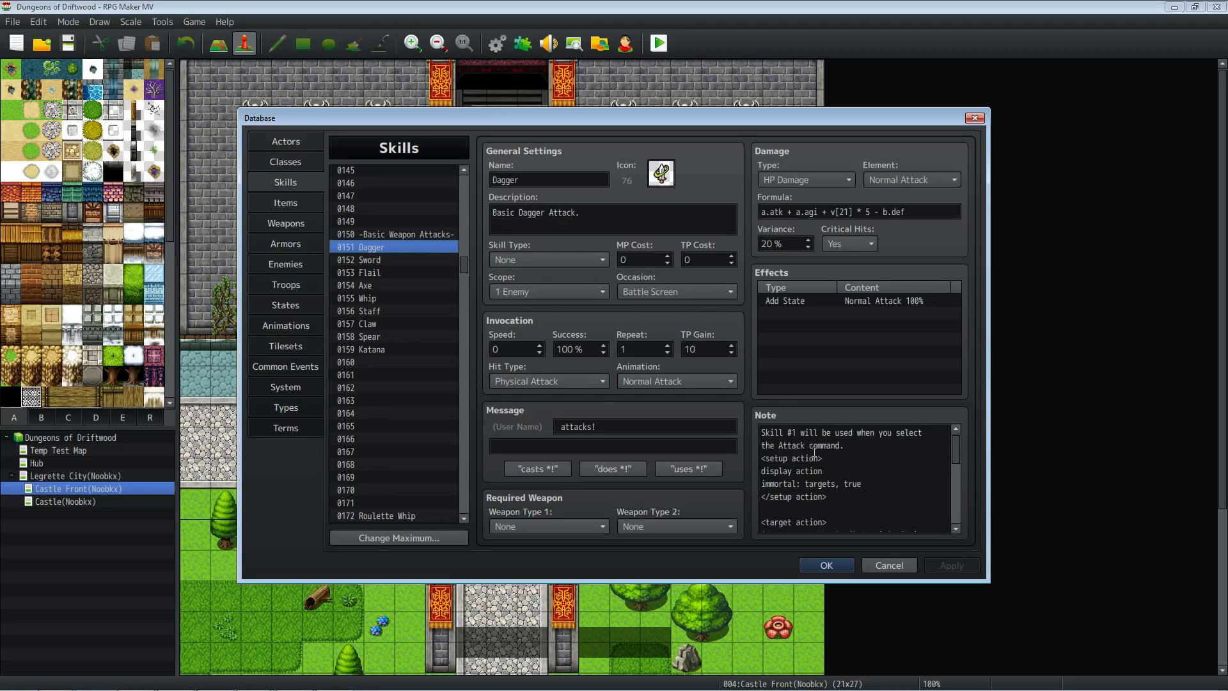
Examine the Dagger skill's action note and each term of its damage formula, including the b.def subtraction.
{"action": "left_click", "coordinate": [814, 428]}
{"action": "key", "text": "ctrl+a"}
{"action": "left_click", "coordinate": [811, 211]}
{"action": "key", "text": "ctrl+a"}
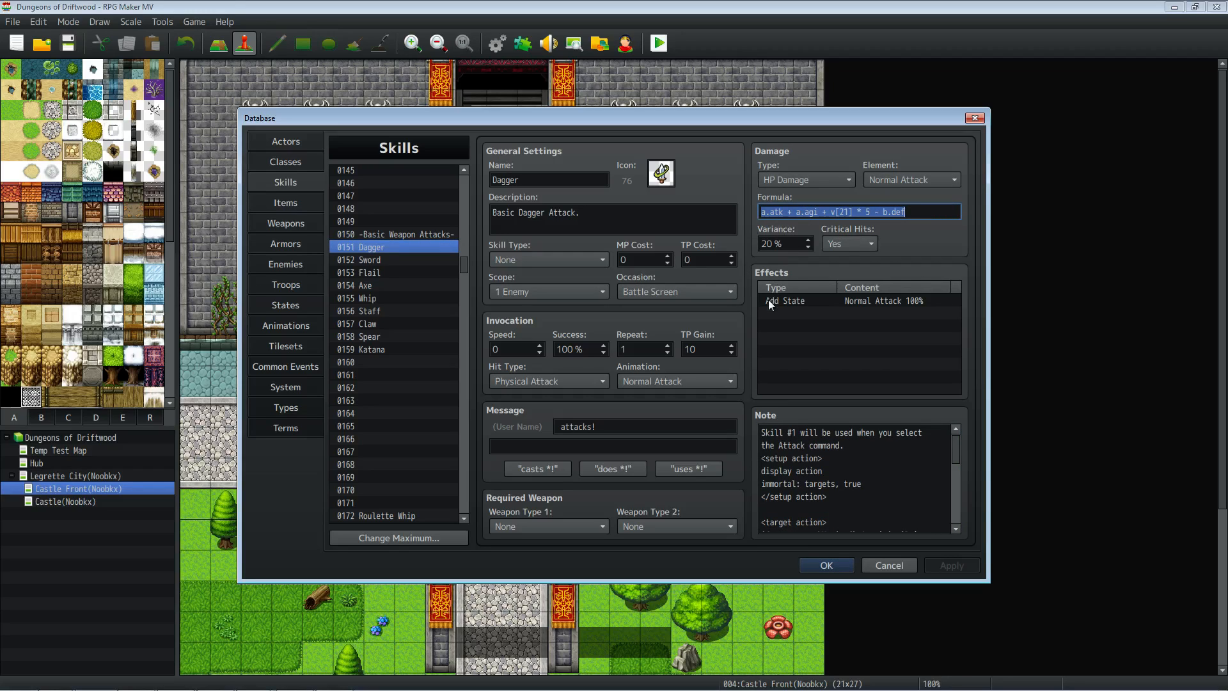
{"action": "left_click", "coordinate": [761, 212]}
{"action": "left_click_drag", "start_coordinate": [788, 212], "coordinate": [781, 211]}
{"action": "left_click", "coordinate": [787, 212]}
{"action": "left_click_drag", "start_coordinate": [804, 212], "coordinate": [745, 217]}
{"action": "left_click_drag", "start_coordinate": [819, 212], "coordinate": [906, 213]}
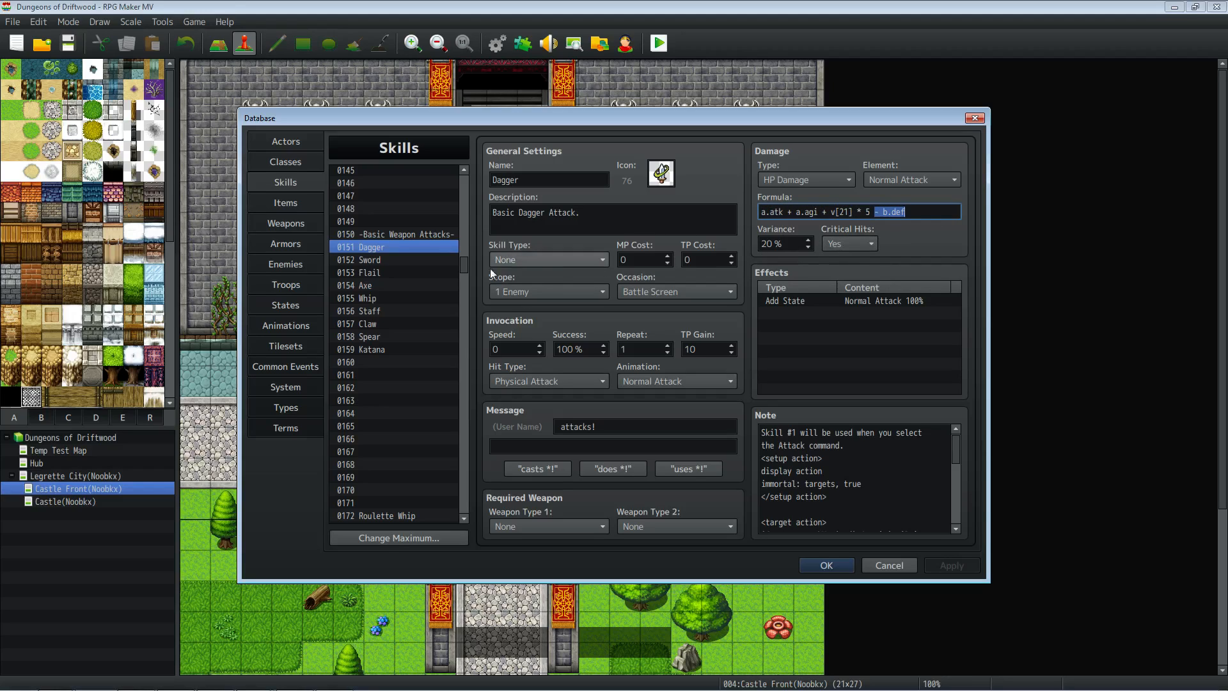
Check the damage formula of the divine spell Dia in the skill list.
{"action": "left_click_drag", "start_coordinate": [467, 267], "coordinate": [467, 229]}
{"action": "left_click", "coordinate": [399, 344]}
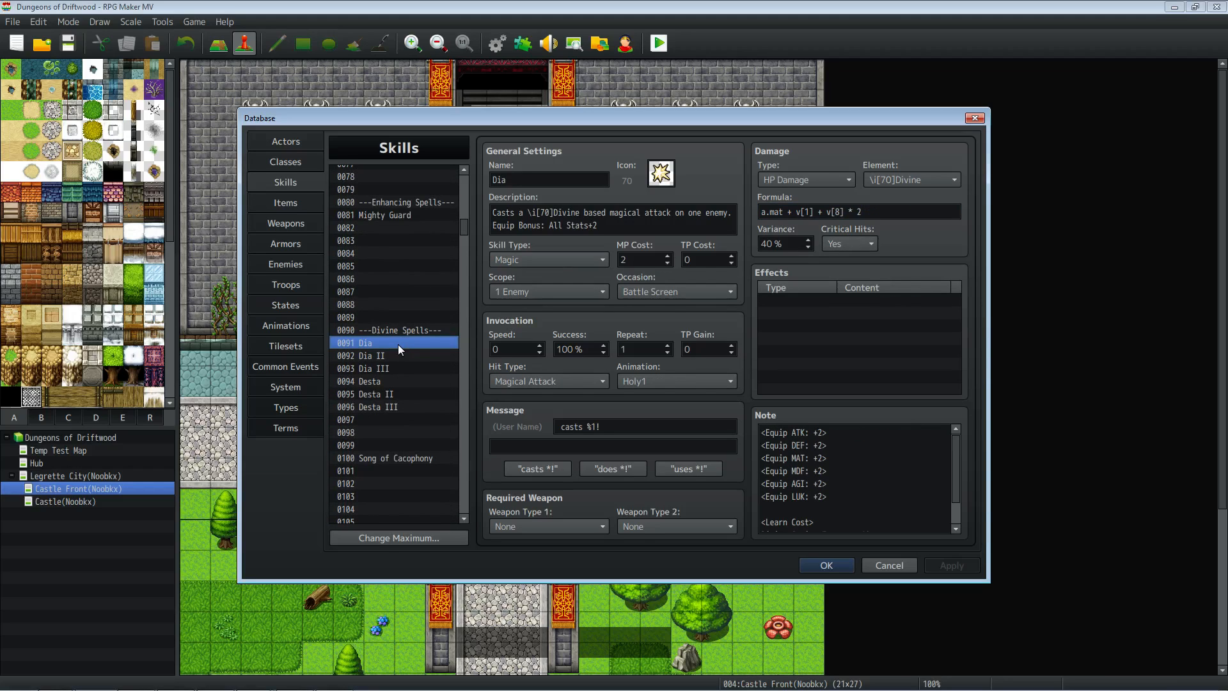
{"action": "scroll", "coordinate": [417, 366], "scroll_direction": "down", "scroll_amount": 2}
Append "- b.mdf" to the damage formula of the Fire spell, skill 11, and review its terms.
{"action": "scroll", "coordinate": [417, 352], "scroll_direction": "up", "scroll_amount": 15}
{"action": "scroll", "coordinate": [417, 351], "scroll_direction": "up", "scroll_amount": 13}
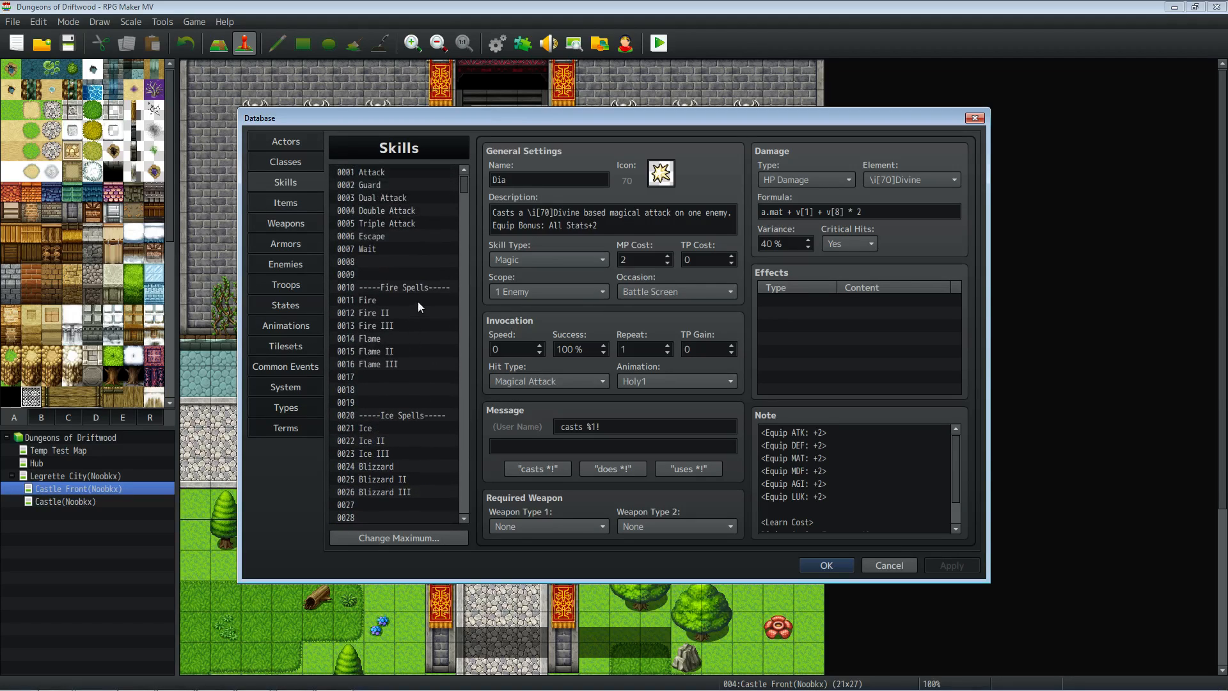
{"action": "left_click", "coordinate": [418, 301]}
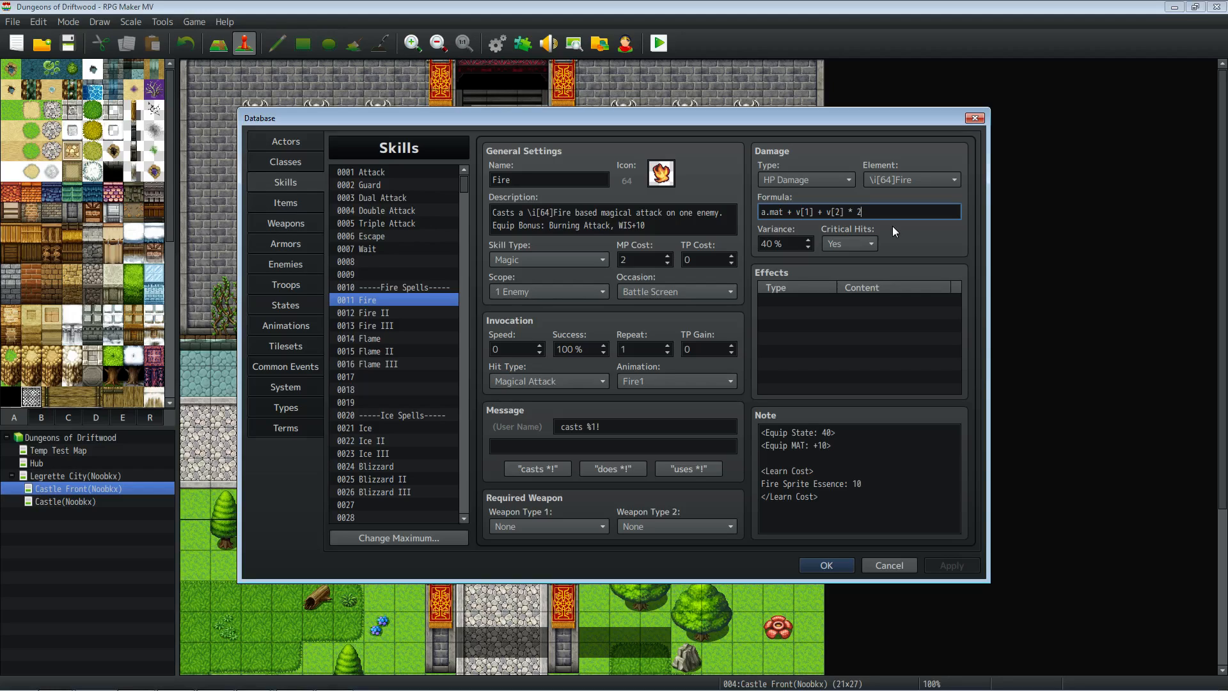
{"action": "type", "text": "- b.mdf"}
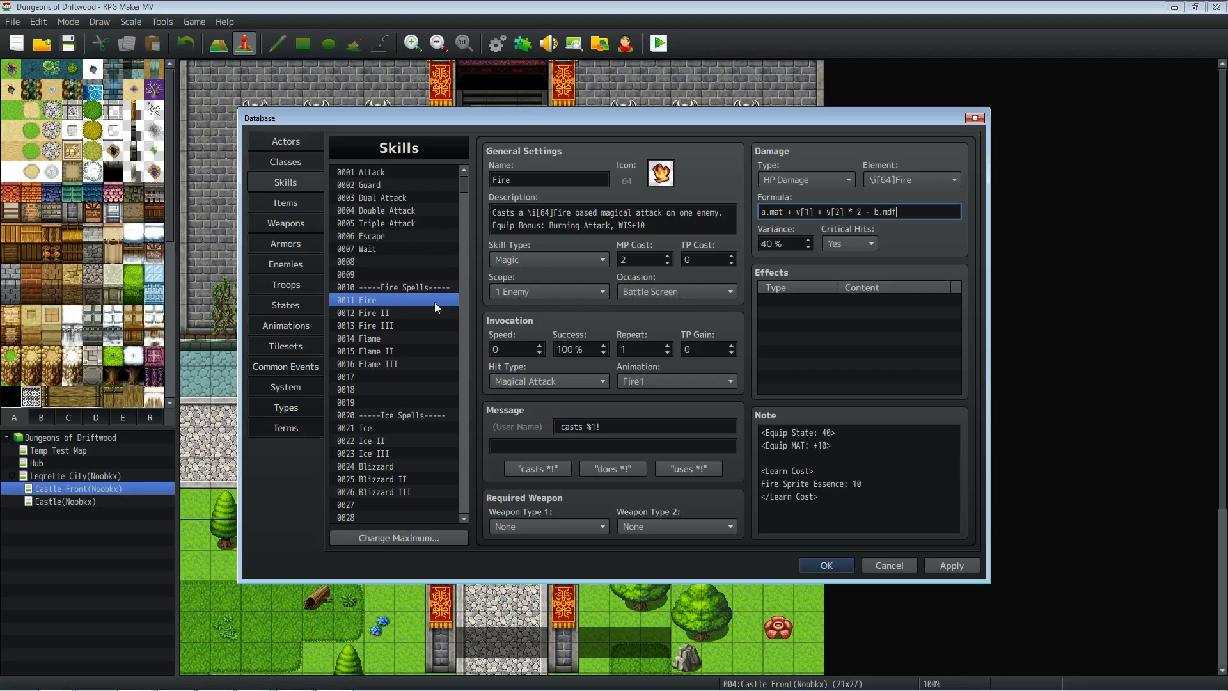
{"action": "double_click", "coordinate": [838, 212]}
{"action": "mouse_move", "coordinate": [763, 234]}
{"action": "left_click_drag", "start_coordinate": [903, 212], "coordinate": [865, 206]}
Append "- b.mdf" to the Ice spell's damage formula and apply the database changes.
{"action": "left_click", "coordinate": [389, 425]}
{"action": "left_click", "coordinate": [890, 213]}
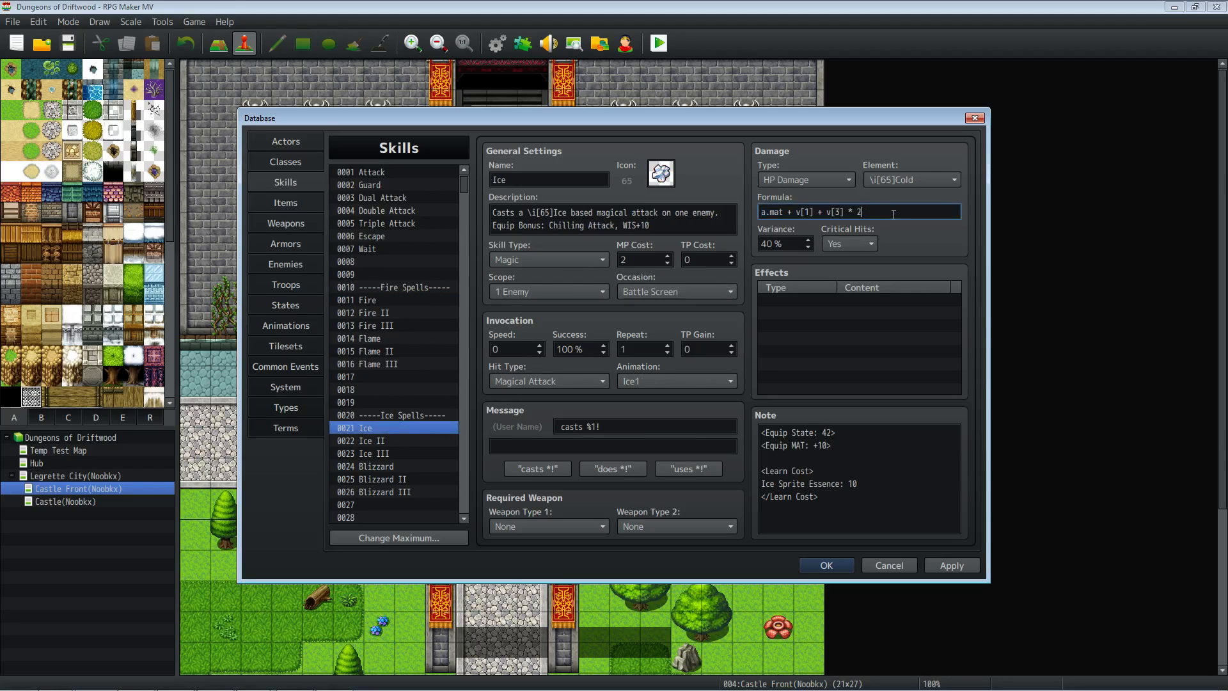
{"action": "type", "text": "b.mdf"}
{"action": "left_click", "coordinate": [870, 212]}
{"action": "left_click", "coordinate": [954, 566]}
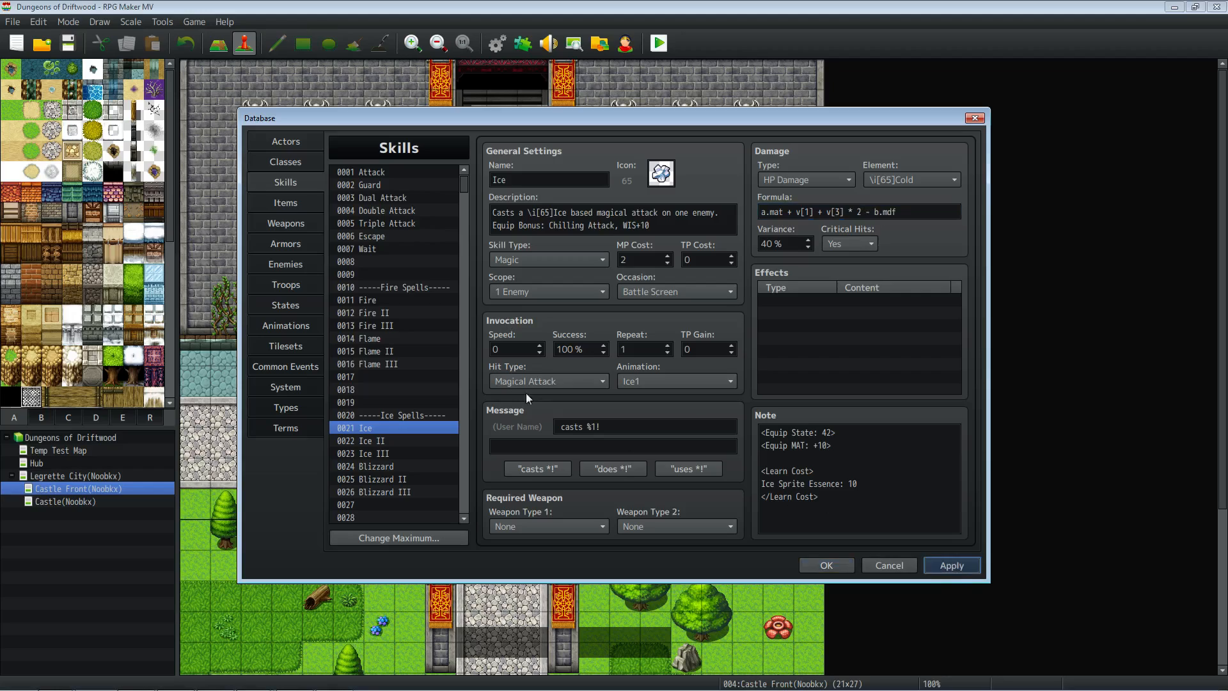
Append "- b.mdf" to Fire II's damage formula, apply the change, and copy the added term.
{"action": "left_click", "coordinate": [394, 312]}
{"action": "left_click", "coordinate": [905, 213]}
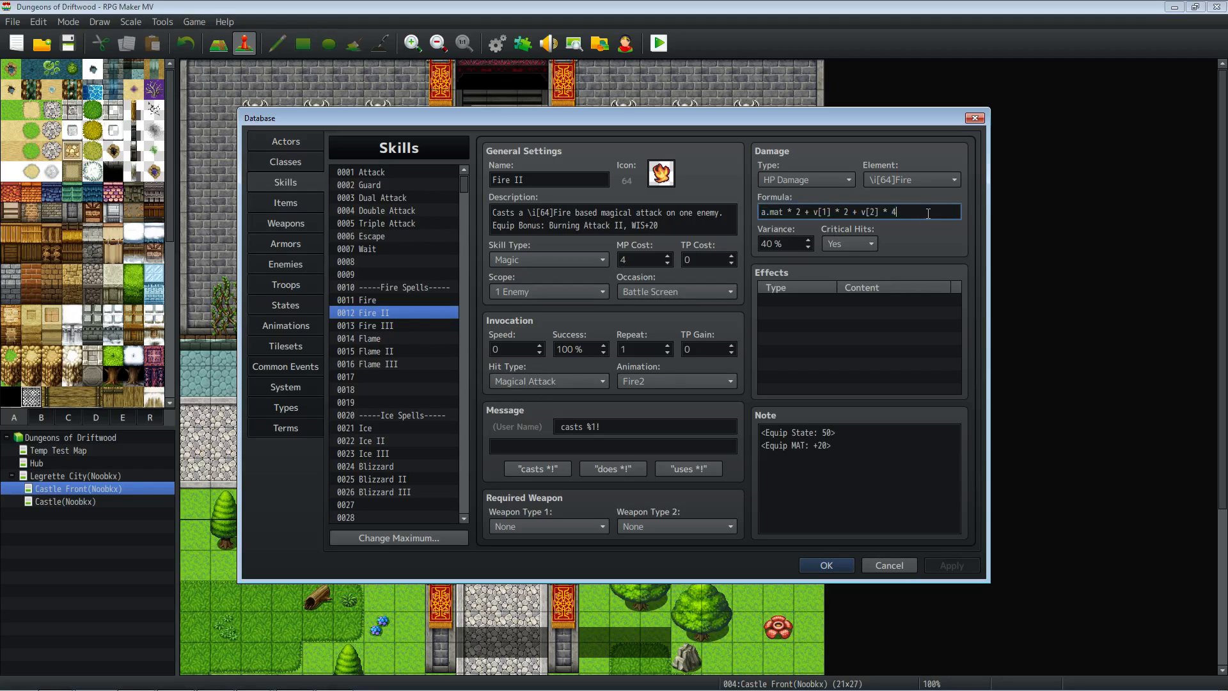
{"action": "type", "text": "-b.mdf"}
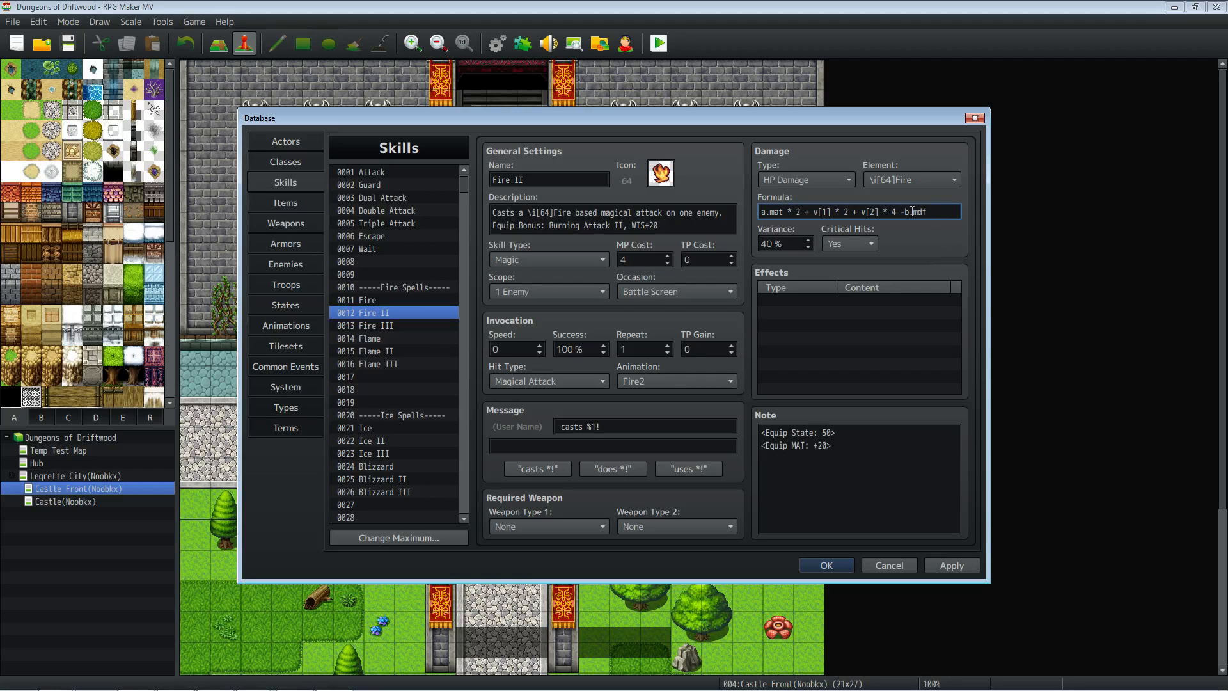
{"action": "left_click", "coordinate": [954, 564]}
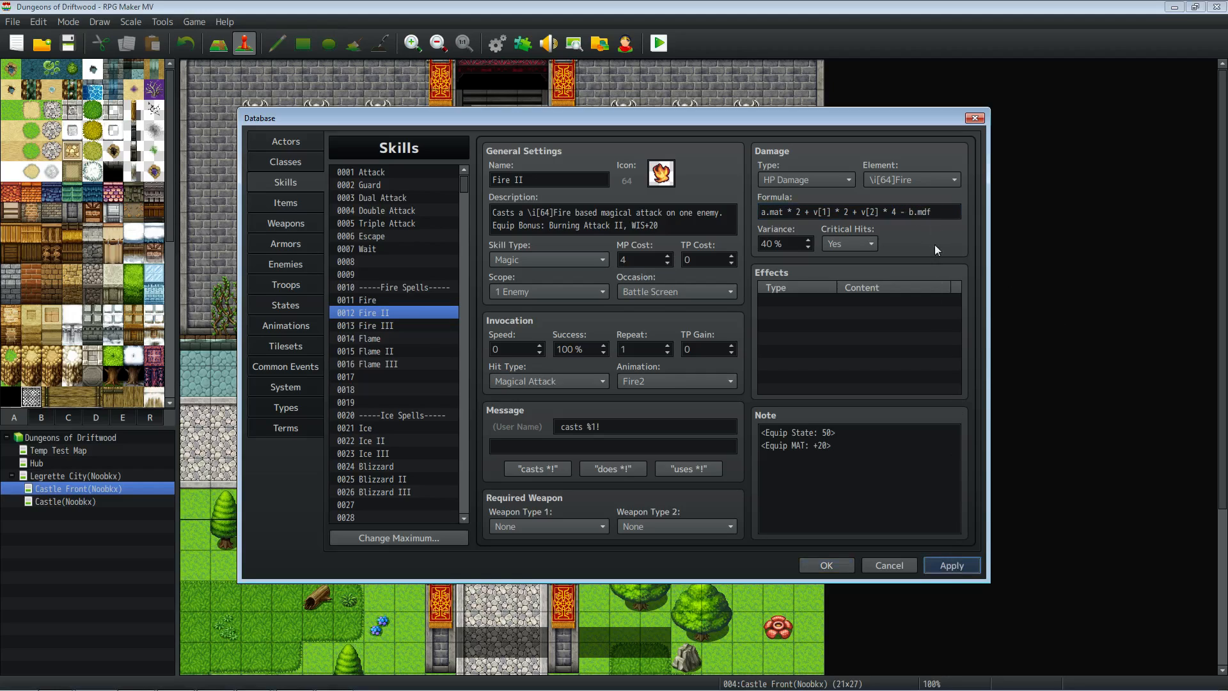
{"action": "left_click_drag", "start_coordinate": [933, 212], "coordinate": [902, 213]}
{"action": "key", "text": "ctrl+c"}
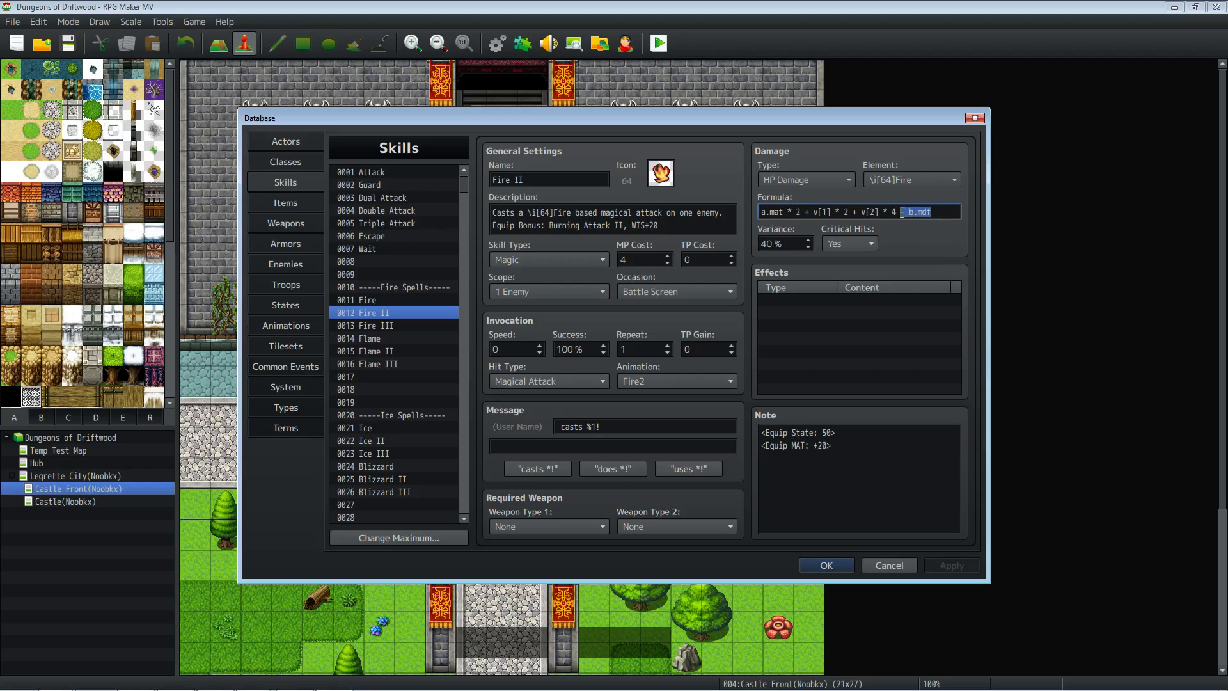
Add "- b.mdf" to the end of the Fire III and Flame damage formulas.
{"action": "left_click", "coordinate": [430, 327]}
{"action": "left_click", "coordinate": [938, 212]}
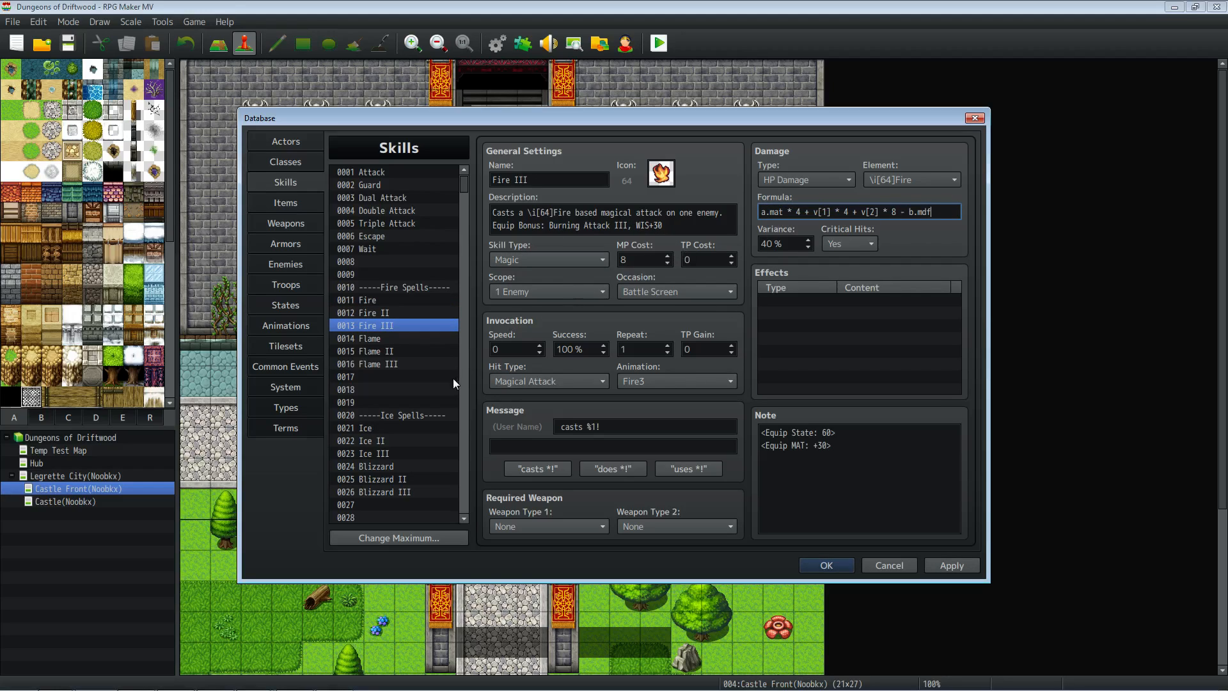
{"action": "left_click", "coordinate": [413, 338]}
{"action": "double_click", "coordinate": [934, 211]}
{"action": "key", "text": "ctrl+v"}
{"action": "left_click", "coordinate": [894, 212]}
{"action": "key", "text": "BackSpace"}
Add "- b.mdf" to the end of the Flame II and Flame III damage formulas.
{"action": "left_click", "coordinate": [416, 352]}
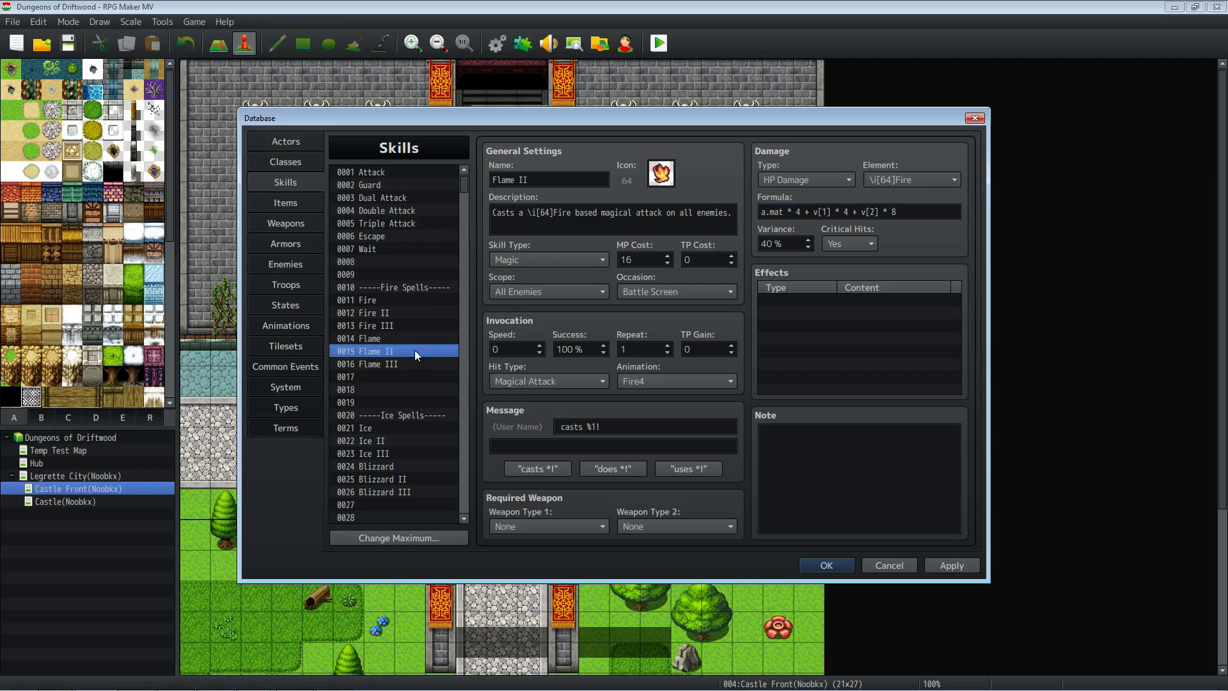
{"action": "double_click", "coordinate": [930, 213]}
{"action": "left_click", "coordinate": [930, 213]}
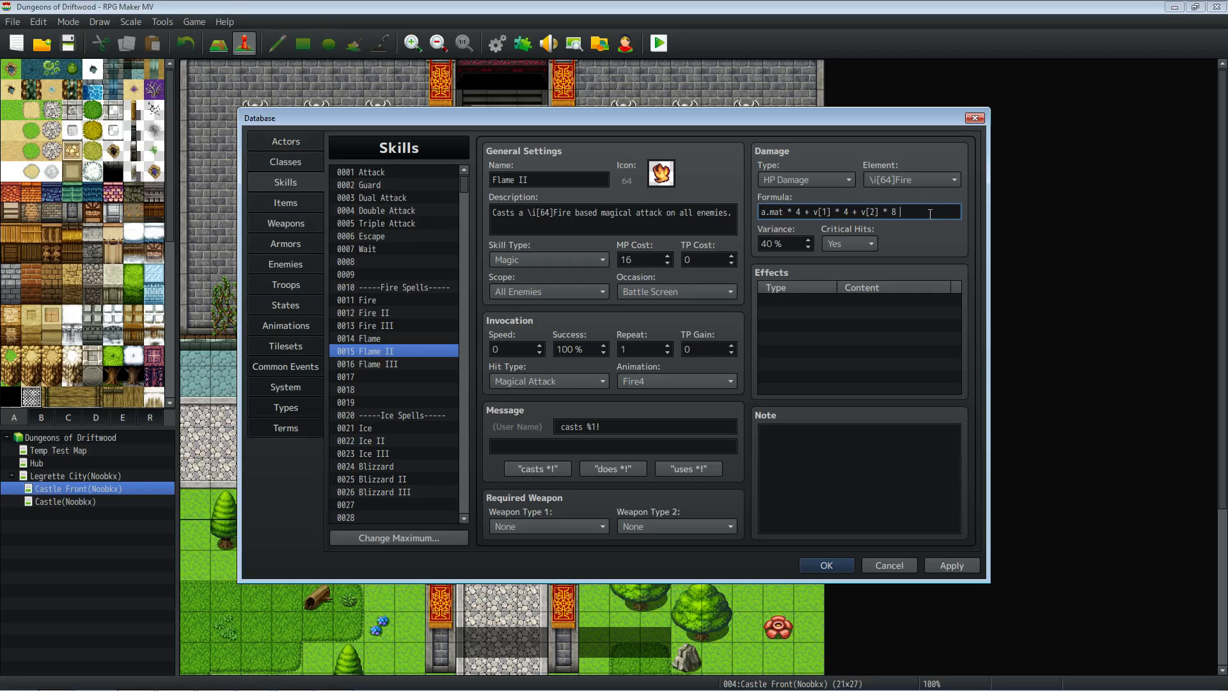
{"action": "type", "text": "- b.mdf"}
{"action": "left_click", "coordinate": [406, 368]}
{"action": "left_click", "coordinate": [926, 211]}
{"action": "left_click", "coordinate": [926, 211]}
{"action": "key", "text": "ctrl+v"}
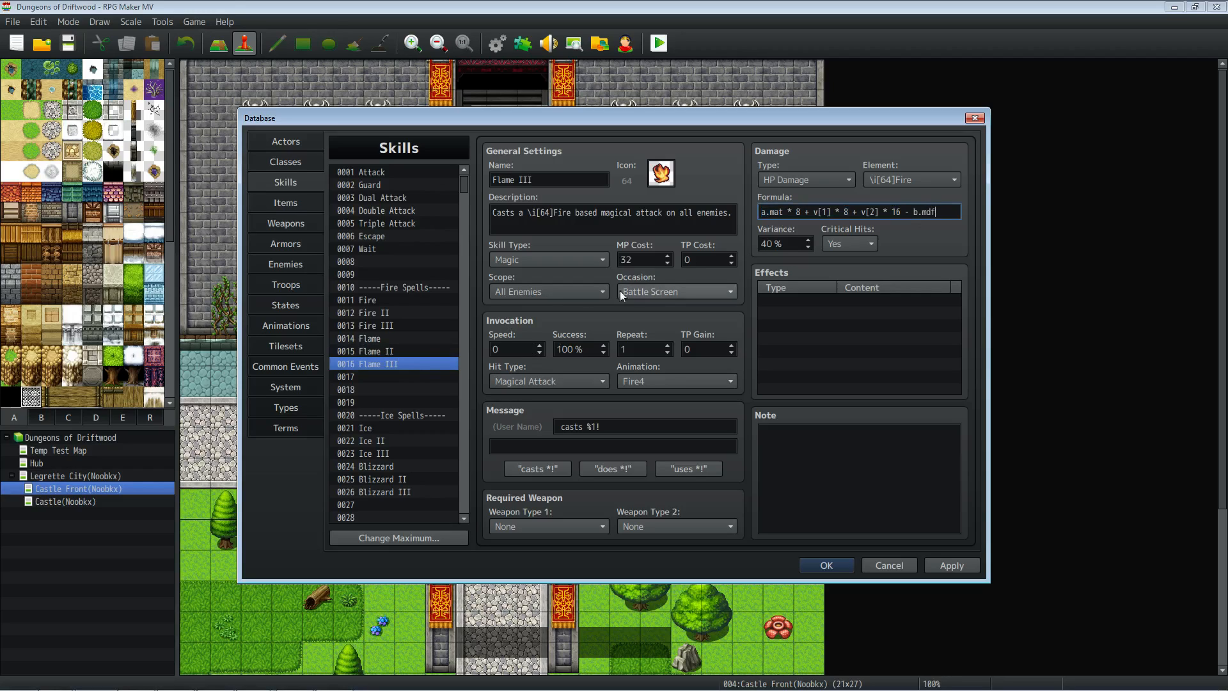
Add "- b.mdf" to the end of the Ice II and Ice III damage formulas.
{"action": "scroll", "coordinate": [410, 370], "scroll_direction": "down", "scroll_amount": 2}
{"action": "left_click", "coordinate": [393, 376]}
{"action": "left_click", "coordinate": [931, 211]}
{"action": "left_click", "coordinate": [931, 211]}
{"action": "left_click", "coordinate": [375, 390]}
{"action": "left_click", "coordinate": [940, 213]}
{"action": "left_click", "coordinate": [940, 213]}
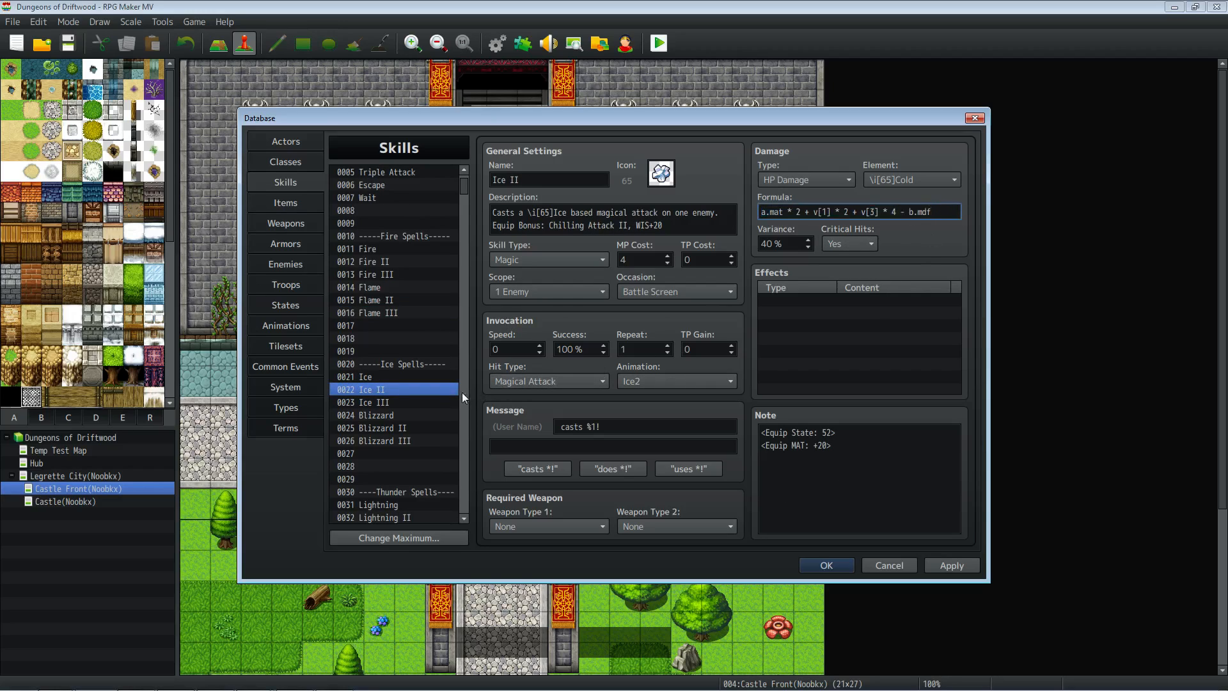
{"action": "left_click", "coordinate": [400, 402]}
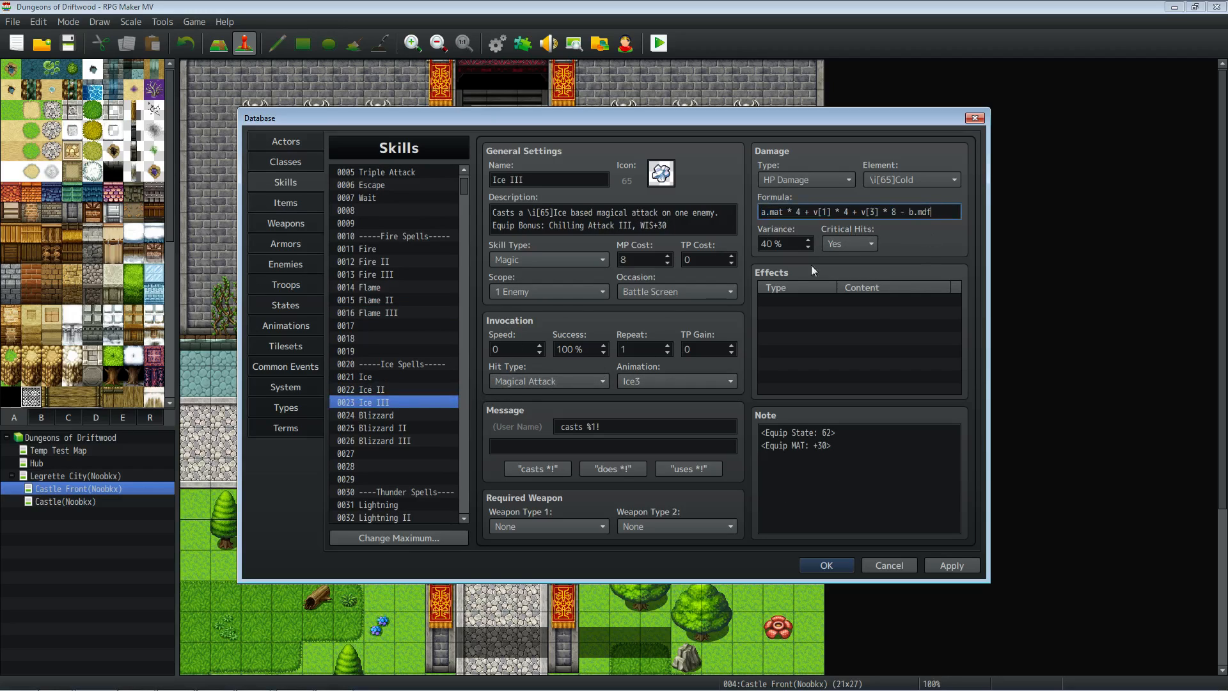
Add "- b.mdf" to the end of the Blizzard, Blizzard II and Blizzard III damage formulas.
{"action": "left_click", "coordinate": [384, 416]}
{"action": "left_click", "coordinate": [910, 213]}
{"action": "left_click", "coordinate": [911, 212]}
{"action": "type", "text": "- b.mdf"}
{"action": "left_click", "coordinate": [390, 431]}
{"action": "left_click", "coordinate": [921, 212]}
{"action": "left_click", "coordinate": [921, 212]}
{"action": "type", "text": "- b.mdf"}
{"action": "left_click", "coordinate": [406, 441]}
{"action": "left_click", "coordinate": [922, 212]}
{"action": "left_click", "coordinate": [922, 212]}
{"action": "type", "text": "- b.mdf"}
Set the Lightning spell's damage formula to "a.mat + v[1] + v[4] * 2 - b.mdf".
{"action": "scroll", "coordinate": [415, 430], "scroll_direction": "down", "scroll_amount": 3}
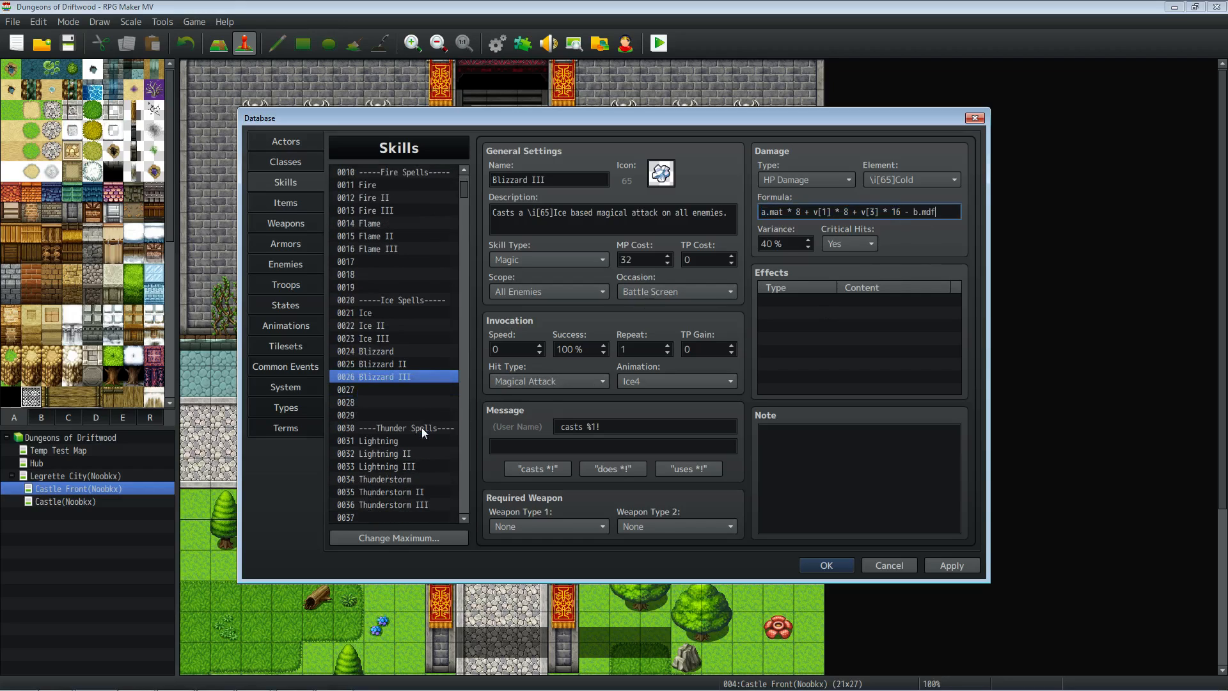
{"action": "left_click", "coordinate": [407, 389]}
{"action": "left_click", "coordinate": [897, 212]}
{"action": "left_click", "coordinate": [897, 212]}
{"action": "type", "text": "- b.mdf"}
{"action": "type", "text": "2"}
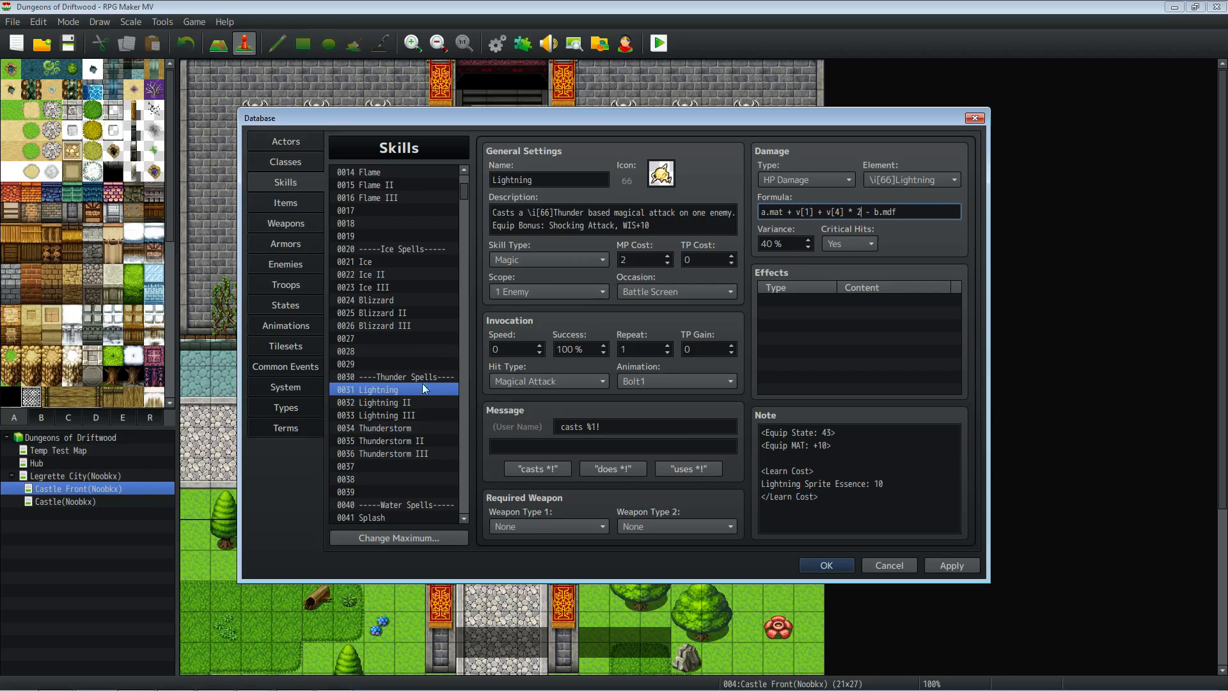
{"action": "left_click", "coordinate": [404, 326]}
{"action": "left_click", "coordinate": [398, 390]}
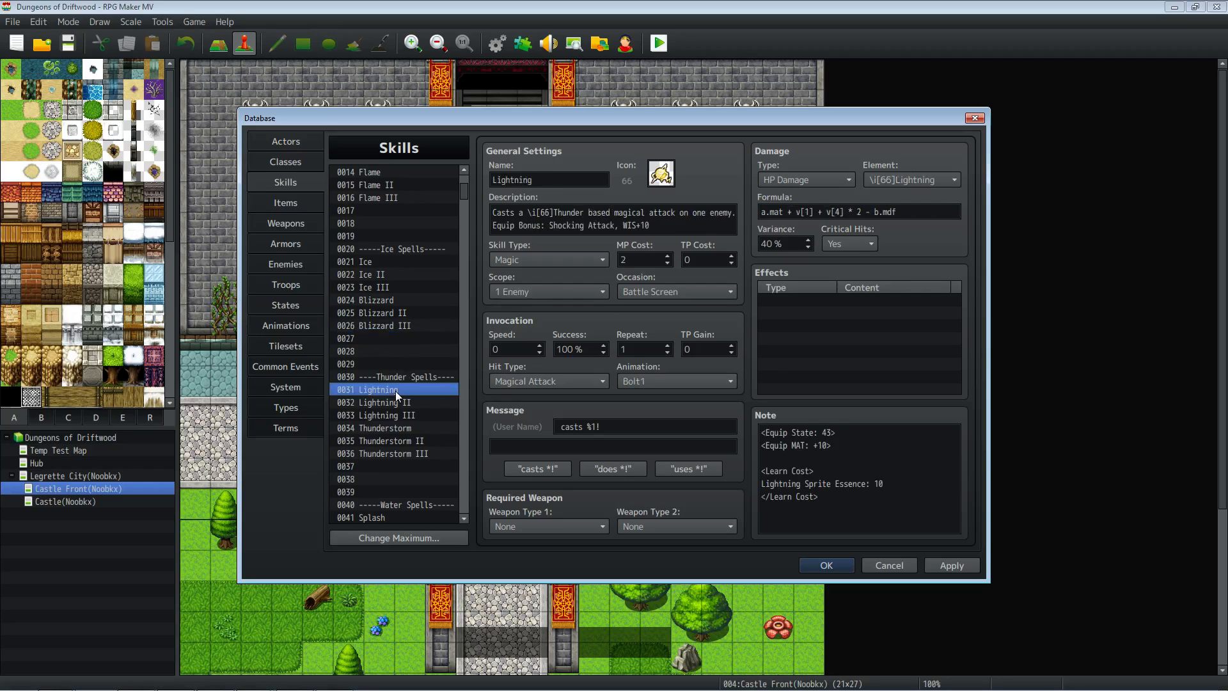
Add "- b.mdf" to the end of the Lightning II and Lightning III damage formulas.
{"action": "left_click", "coordinate": [403, 403]}
{"action": "left_click", "coordinate": [936, 212]}
{"action": "left_click", "coordinate": [937, 212]}
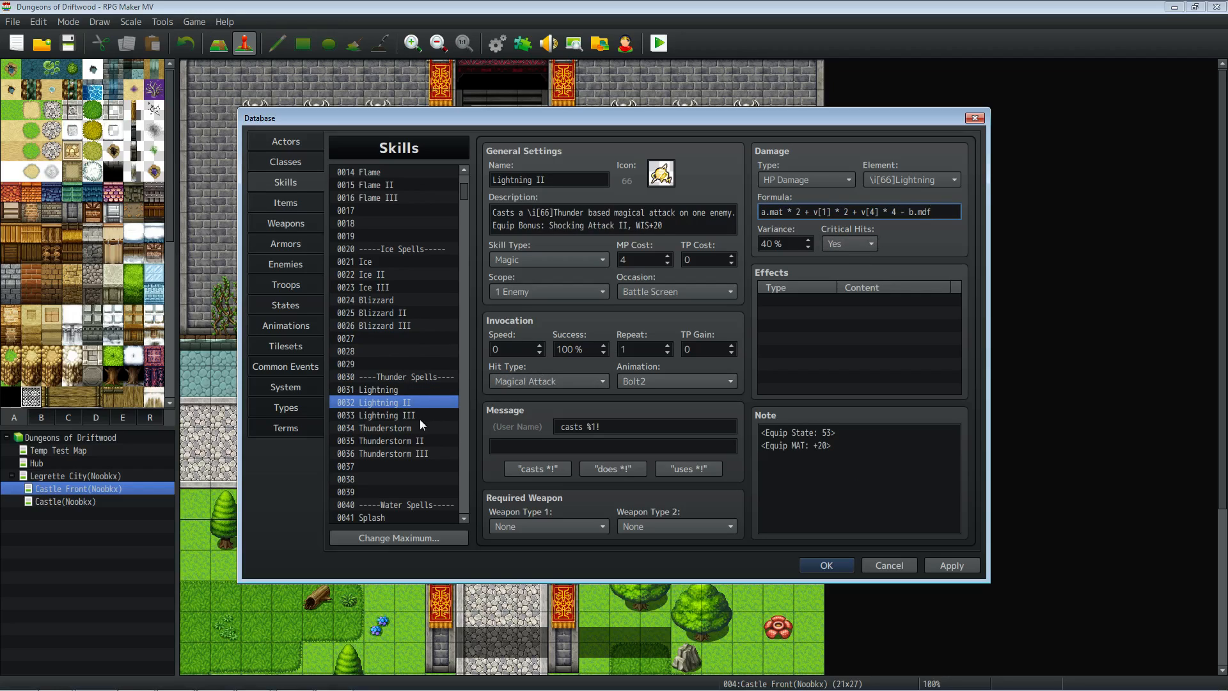
{"action": "left_click", "coordinate": [420, 416]}
{"action": "left_click", "coordinate": [943, 211]}
{"action": "left_click", "coordinate": [943, 211]}
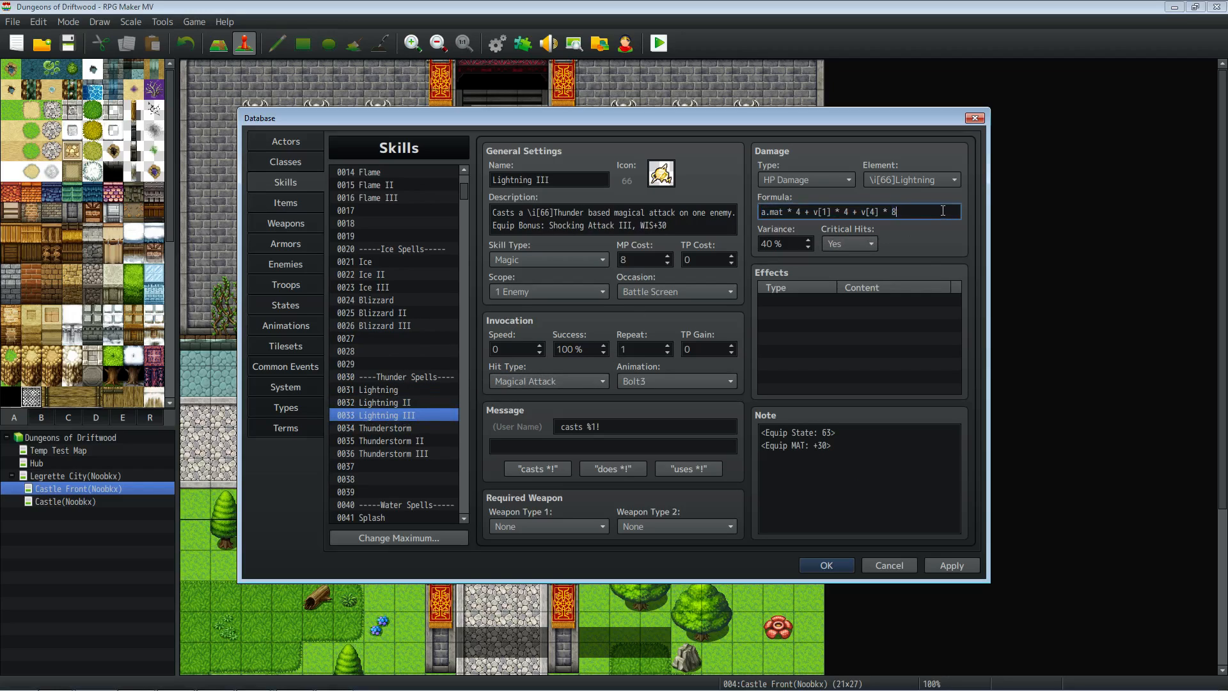
{"action": "type", "text": "- b.mdf"}
Add "- b.mdf" to the end of the Thunderstorm and Thunderstorm II damage formulas.
{"action": "left_click", "coordinate": [424, 427]}
{"action": "left_click", "coordinate": [939, 212]}
{"action": "left_click", "coordinate": [938, 212]}
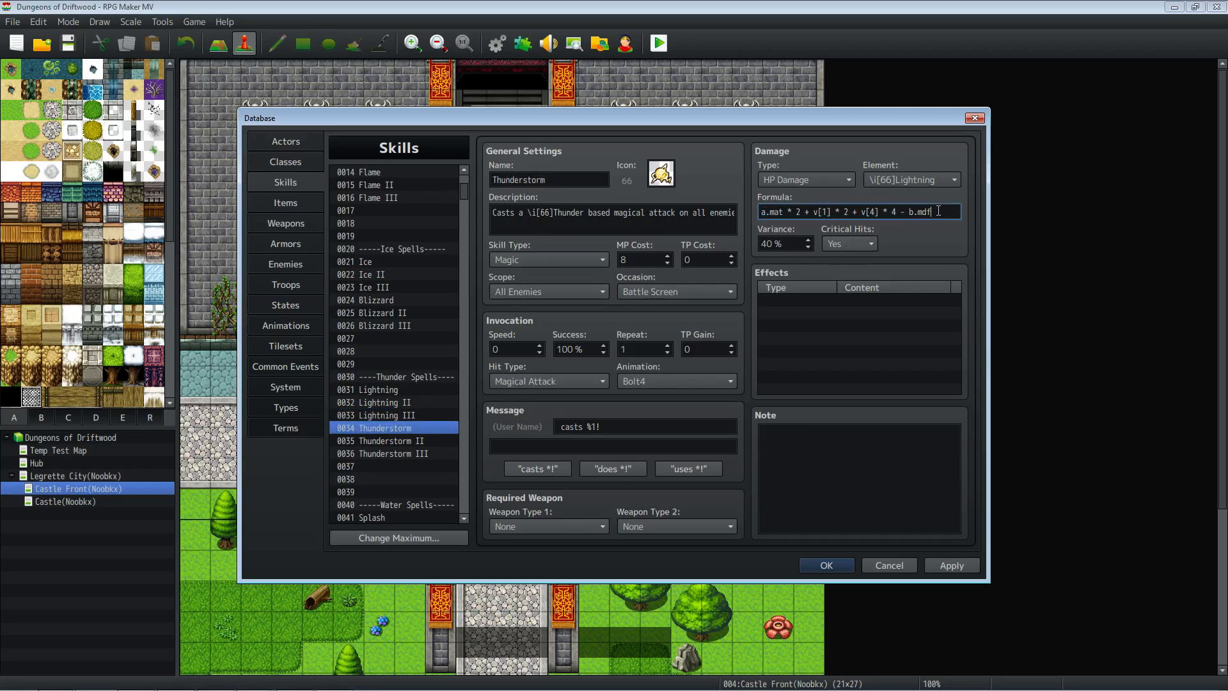
{"action": "scroll", "coordinate": [426, 404], "scroll_direction": "down", "scroll_amount": 2}
{"action": "left_click", "coordinate": [410, 376]}
{"action": "left_click", "coordinate": [937, 211]}
{"action": "left_click", "coordinate": [937, 211]}
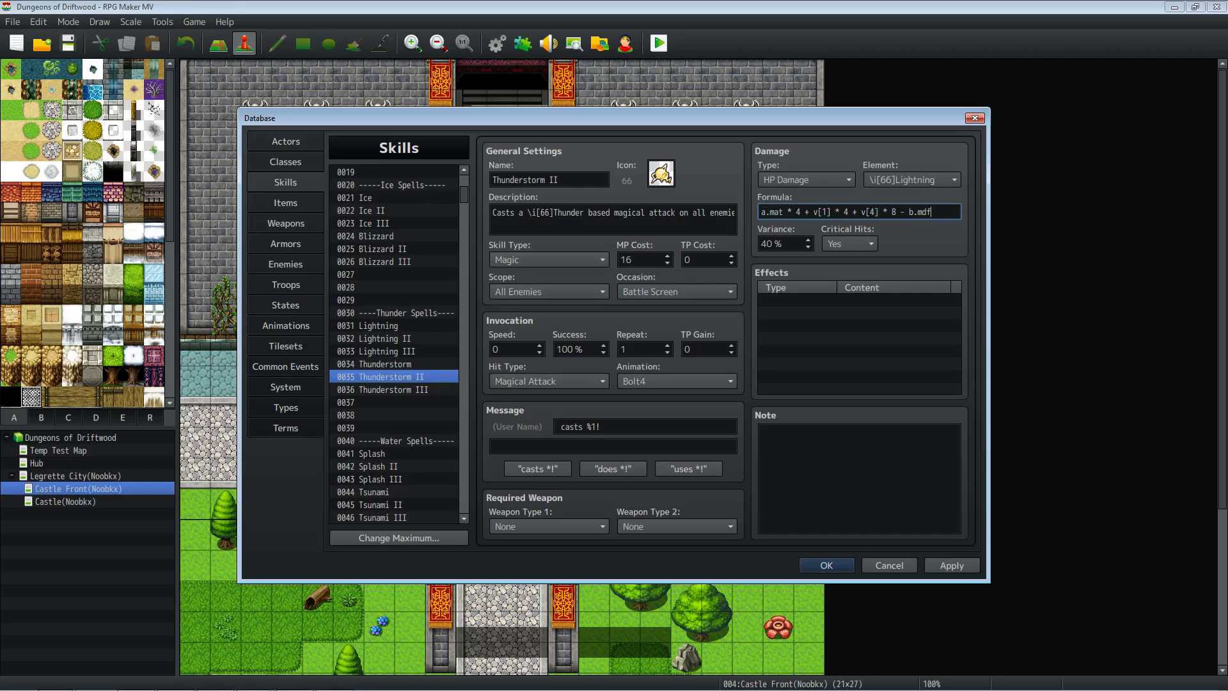
Add "- b.mdf" to the end of the Thunderstorm III damage formula.
{"action": "mouse_move", "coordinate": [282, 666]}
{"action": "left_click", "coordinate": [175, 680]}
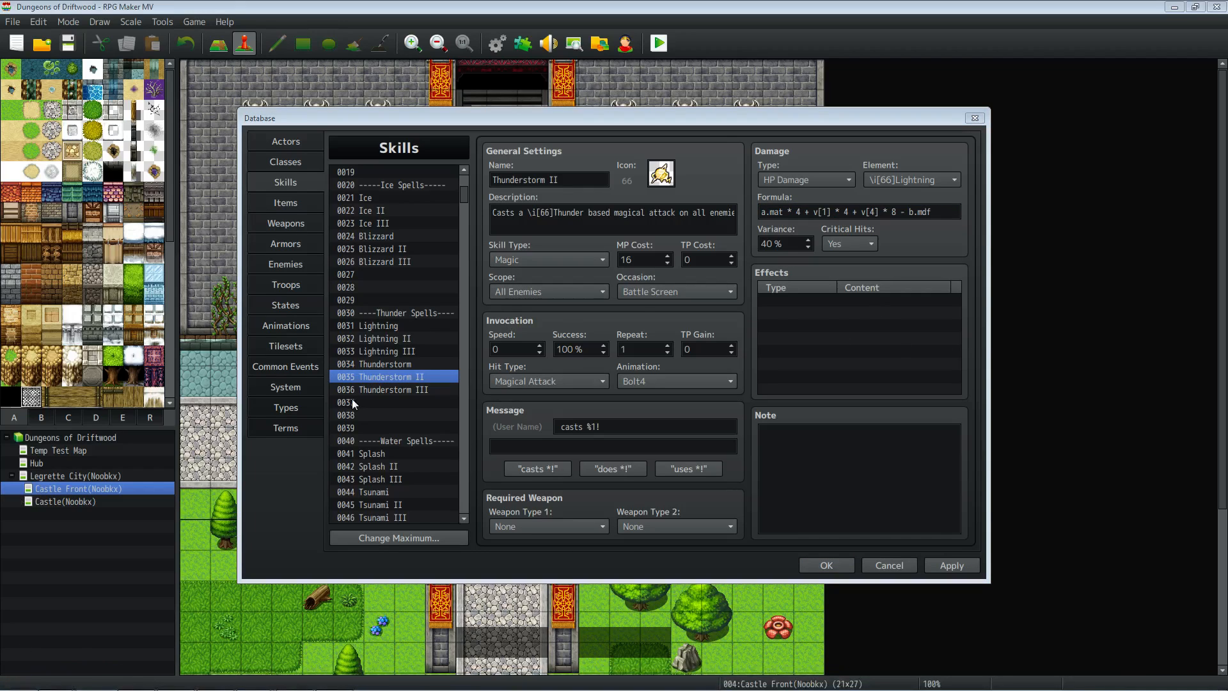
{"action": "left_click", "coordinate": [424, 389]}
{"action": "left_click", "coordinate": [940, 213]}
{"action": "left_click", "coordinate": [938, 213]}
{"action": "key", "text": "ctrl+v"}
Add "- b.mdf" to the end of the Splash and Splash II damage formulas.
{"action": "left_click", "coordinate": [402, 453]}
{"action": "left_click", "coordinate": [900, 211]}
{"action": "left_click", "coordinate": [900, 211]}
{"action": "key", "text": "ctrl+v"}
{"action": "scroll", "coordinate": [402, 394], "scroll_direction": "down", "scroll_amount": 2}
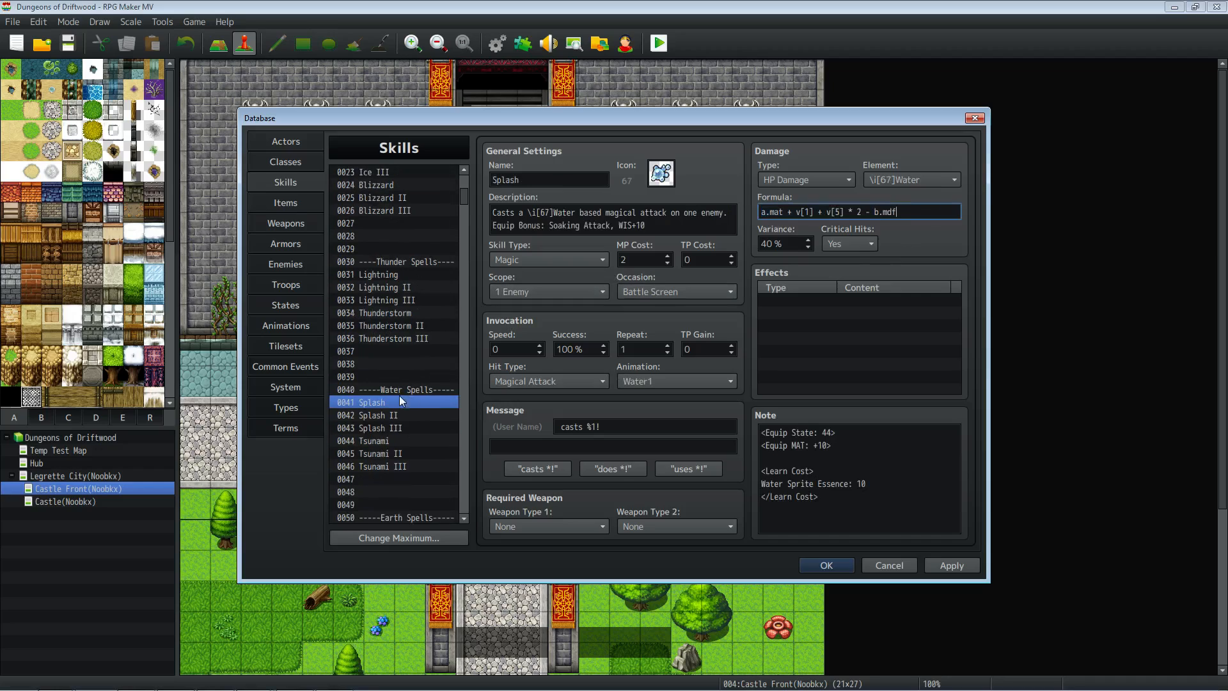
{"action": "left_click", "coordinate": [391, 418]}
{"action": "left_click", "coordinate": [926, 212]}
{"action": "left_click", "coordinate": [926, 212]}
{"action": "key", "text": "ctrl+v"}
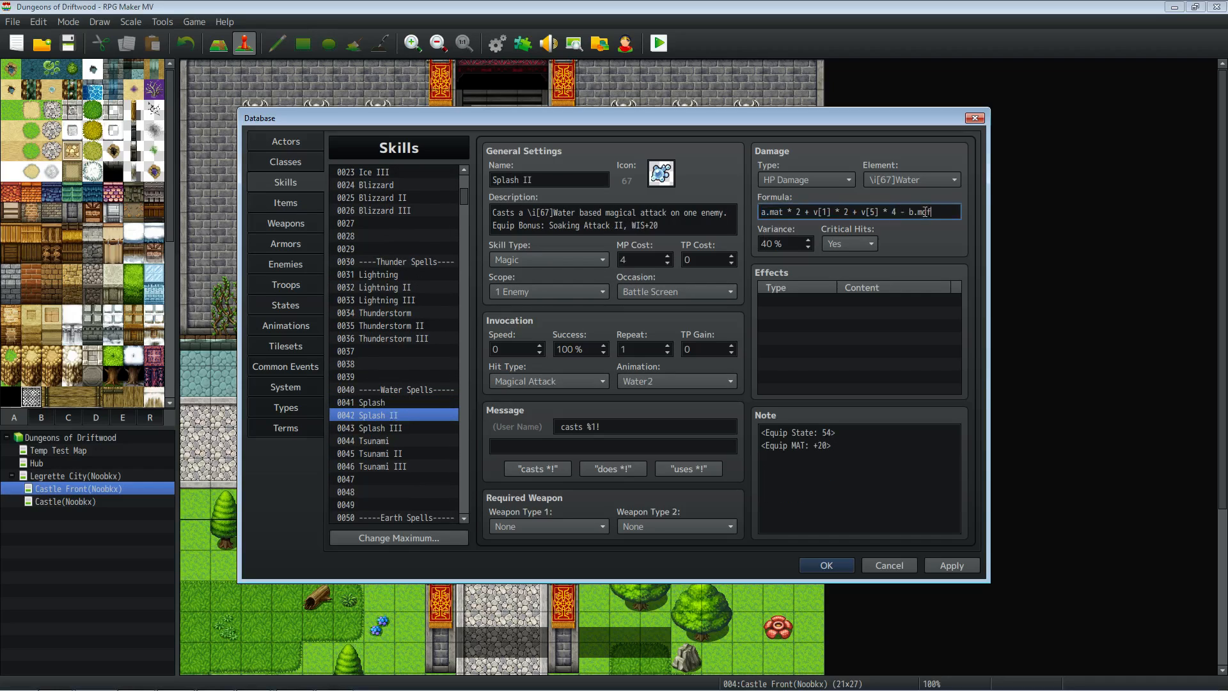
Add "- b.mdf" to the end of the Splash III and Tsunami damage formulas.
{"action": "scroll", "coordinate": [389, 382], "scroll_direction": "down", "scroll_amount": 2}
{"action": "left_click", "coordinate": [392, 387]}
{"action": "left_click", "coordinate": [923, 212]}
{"action": "left_click", "coordinate": [923, 212]}
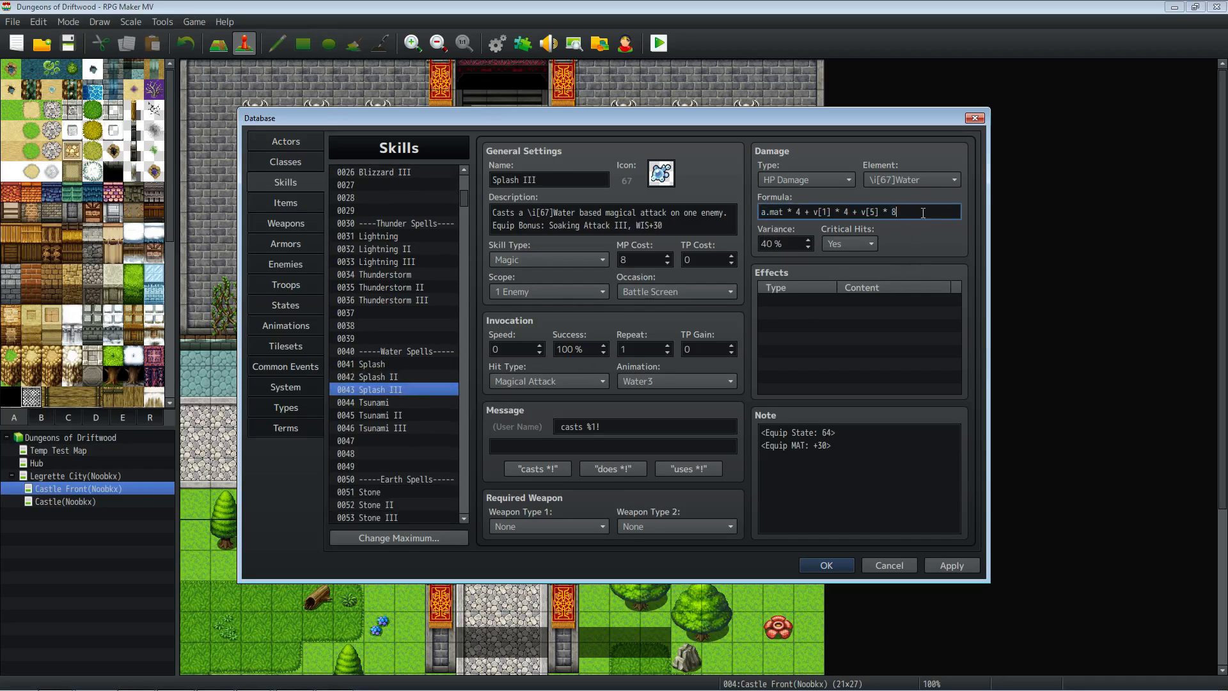
{"action": "key", "text": "ctrl+v"}
{"action": "left_click", "coordinate": [380, 403]}
{"action": "left_click", "coordinate": [927, 211]}
{"action": "left_click", "coordinate": [928, 212]}
{"action": "key", "text": "ctrl+v"}
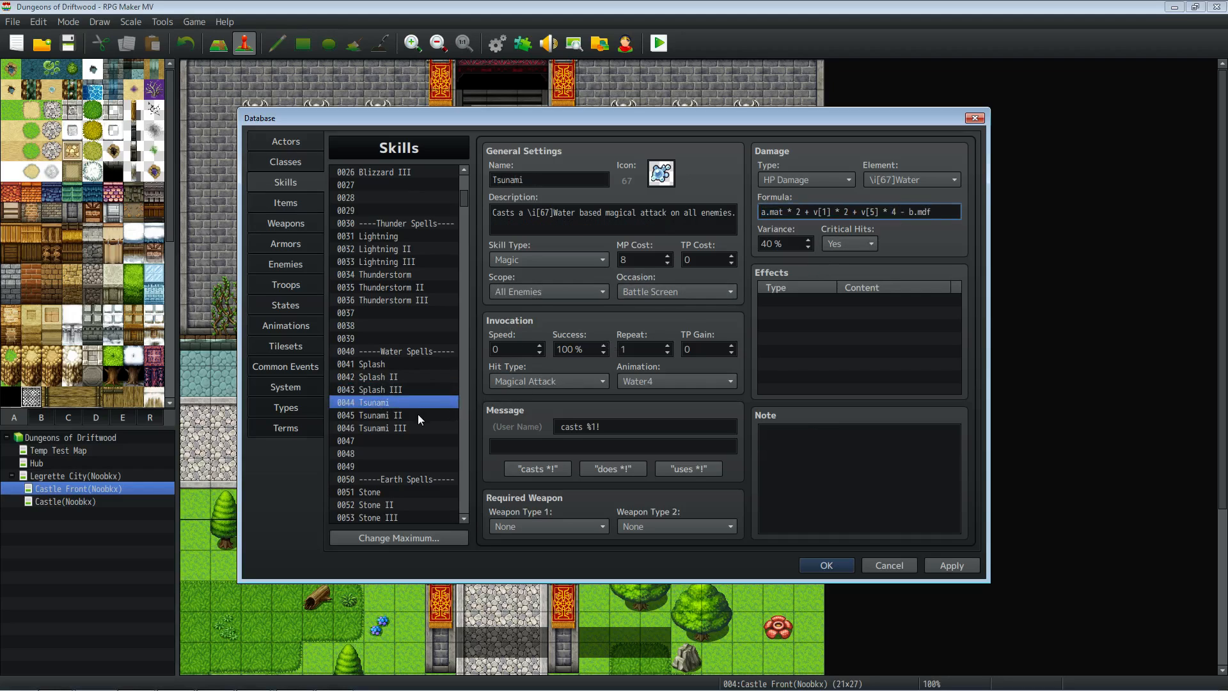
Add "- b.mdf" to the end of the Tsunami II and Tsunami III damage formulas, keeping Tsunami II's v[5] multiplier at 8.
{"action": "left_click", "coordinate": [419, 414]}
{"action": "left_click", "coordinate": [928, 211]}
{"action": "left_click", "coordinate": [928, 212]}
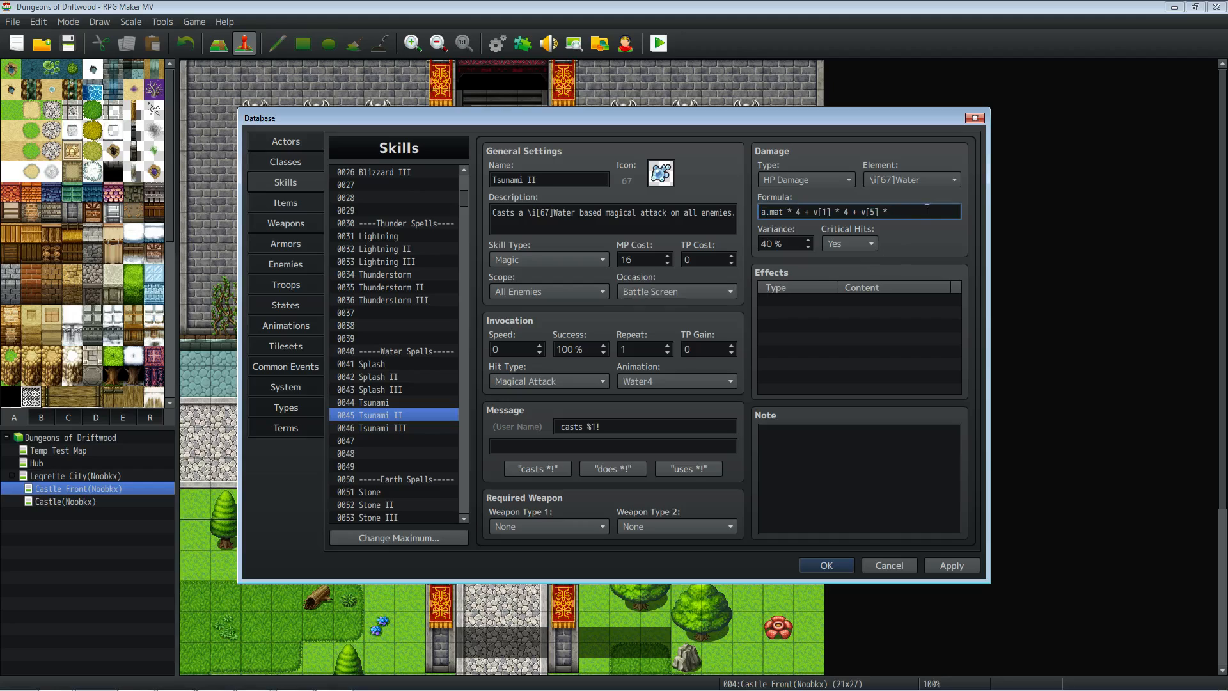
{"action": "type", "text": "8"}
{"action": "key", "text": "ctrl+v"}
{"action": "left_click", "coordinate": [403, 427]}
{"action": "left_click", "coordinate": [935, 212]}
{"action": "left_click", "coordinate": [935, 212]}
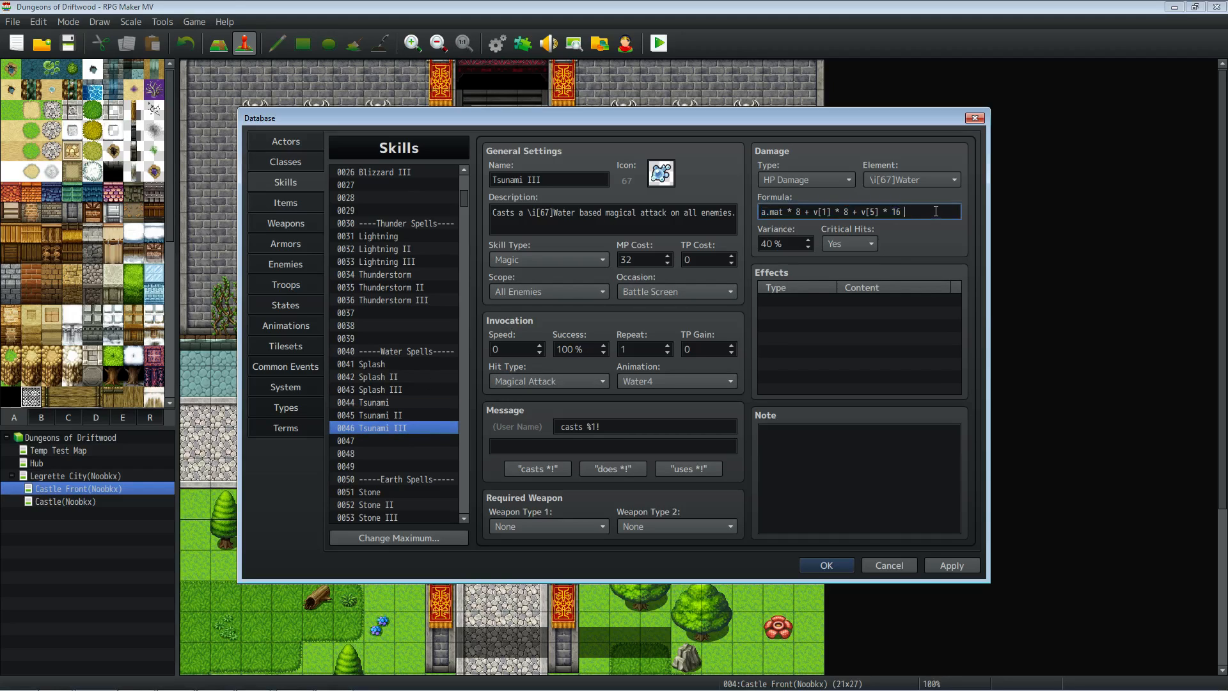
Switch to the Dungeons of Driftwood Notes in Sublime Text and find the section on images to resize.
{"action": "left_click", "coordinate": [376, 493]}
{"action": "scroll", "coordinate": [412, 406], "scroll_direction": "down", "scroll_amount": 3}
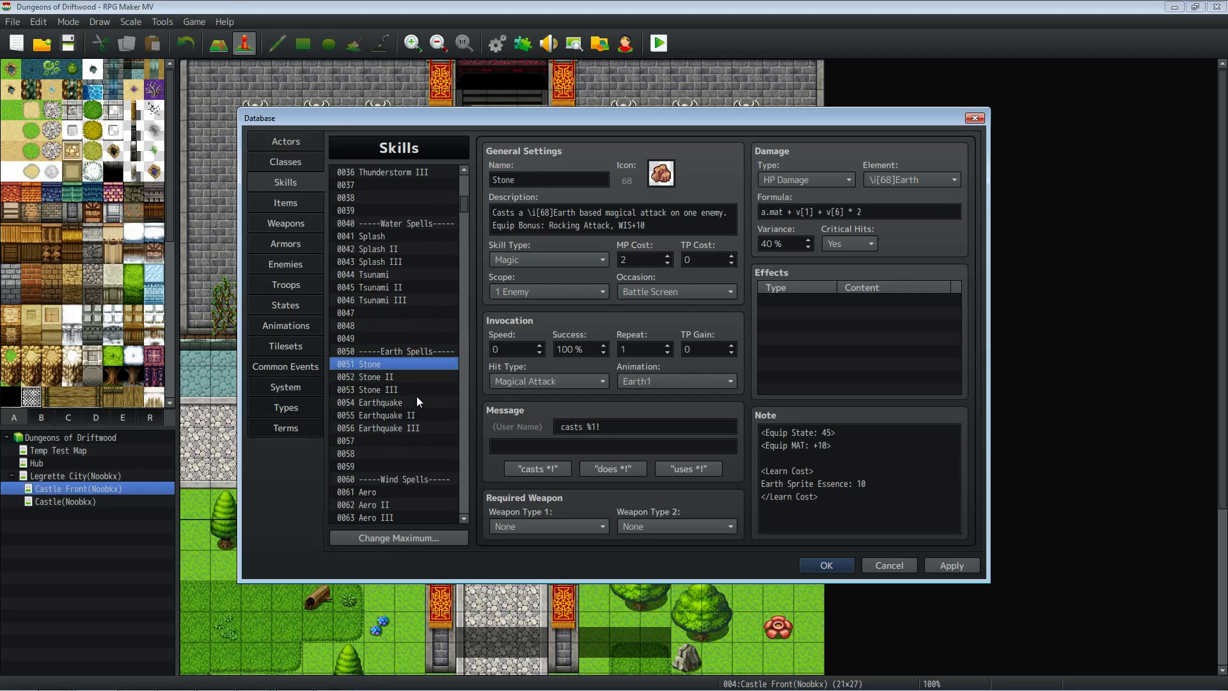
{"action": "left_click_drag", "start_coordinate": [1, 132], "coordinate": [501, 181]}
{"action": "left_click", "coordinate": [492, 378]}
{"action": "scroll", "coordinate": [492, 375], "scroll_direction": "down", "scroll_amount": 5}
{"action": "scroll", "coordinate": [492, 376], "scroll_direction": "up", "scroll_amount": 8}
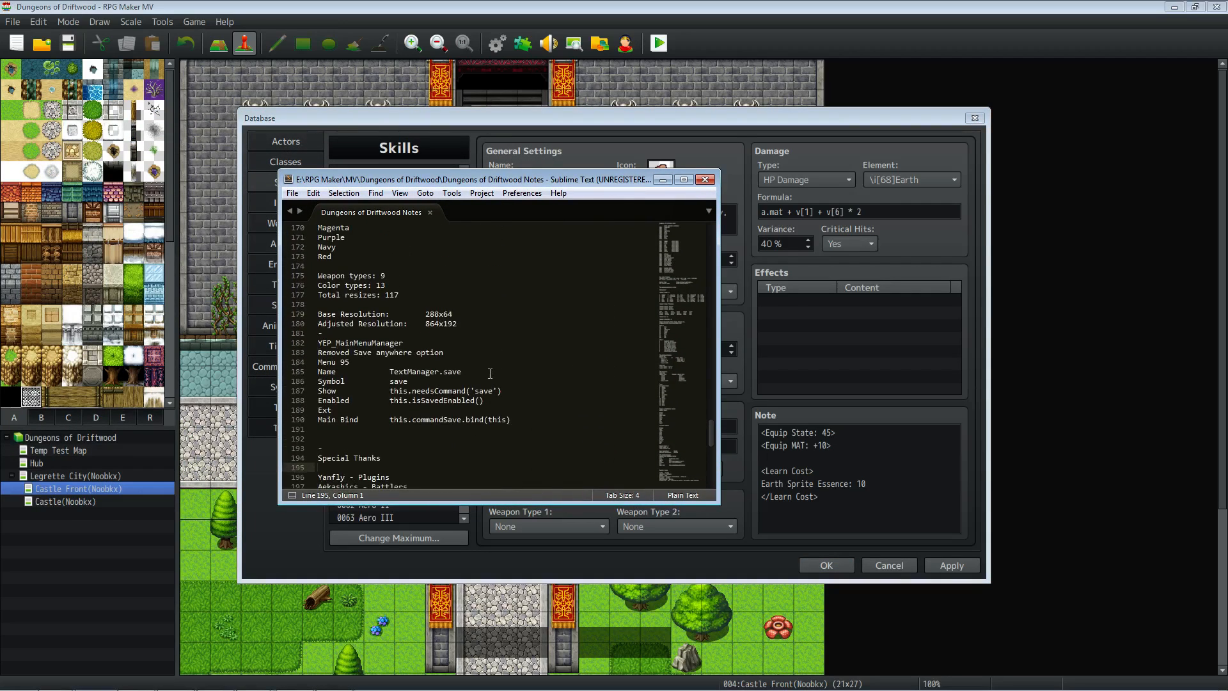
{"action": "left_click", "coordinate": [409, 285]}
{"action": "scroll", "coordinate": [393, 275], "scroll_direction": "up", "scroll_amount": 8}
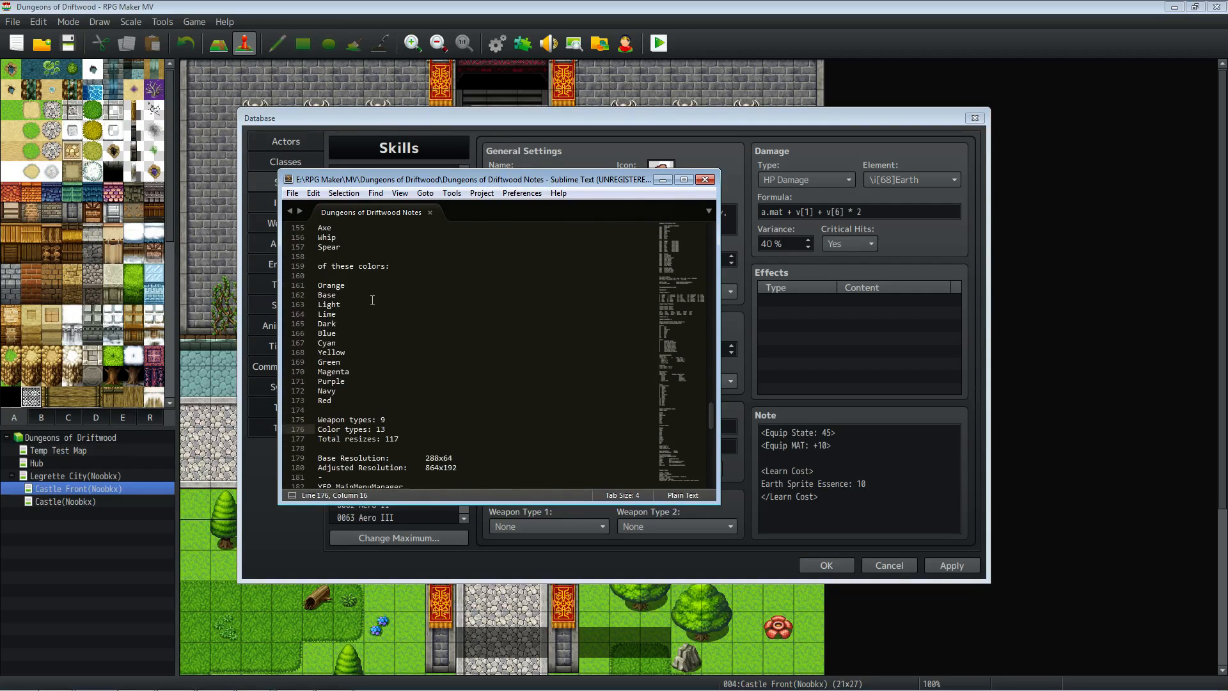
{"action": "left_click", "coordinate": [363, 277]}
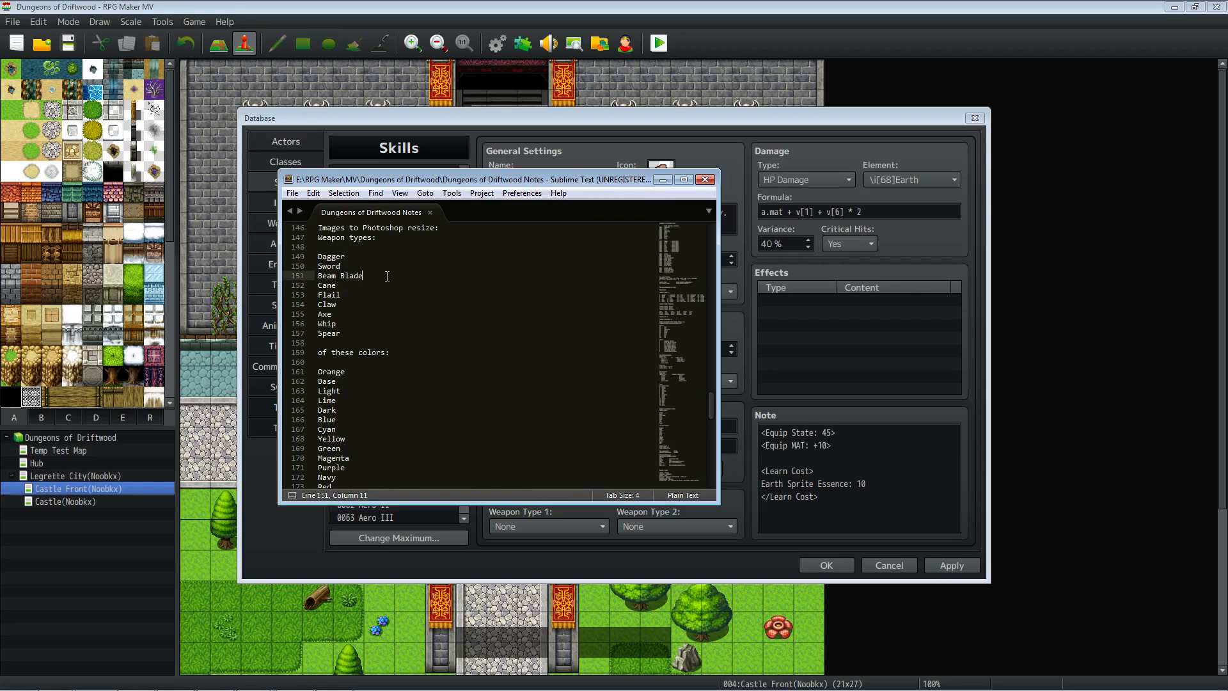
Go through the notes' list of weapon types whose images need resizing.
{"action": "key", "text": "ctrl+shift+Left"}
{"action": "key", "text": "ctrl+shift+Left"}
{"action": "left_click", "coordinate": [353, 285]}
{"action": "left_click", "coordinate": [365, 314]}
{"action": "left_click", "coordinate": [365, 322]}
{"action": "left_click", "coordinate": [365, 284]}
{"action": "left_click", "coordinate": [351, 293]}
{"action": "scroll", "coordinate": [356, 321], "scroll_direction": "down", "scroll_amount": 3}
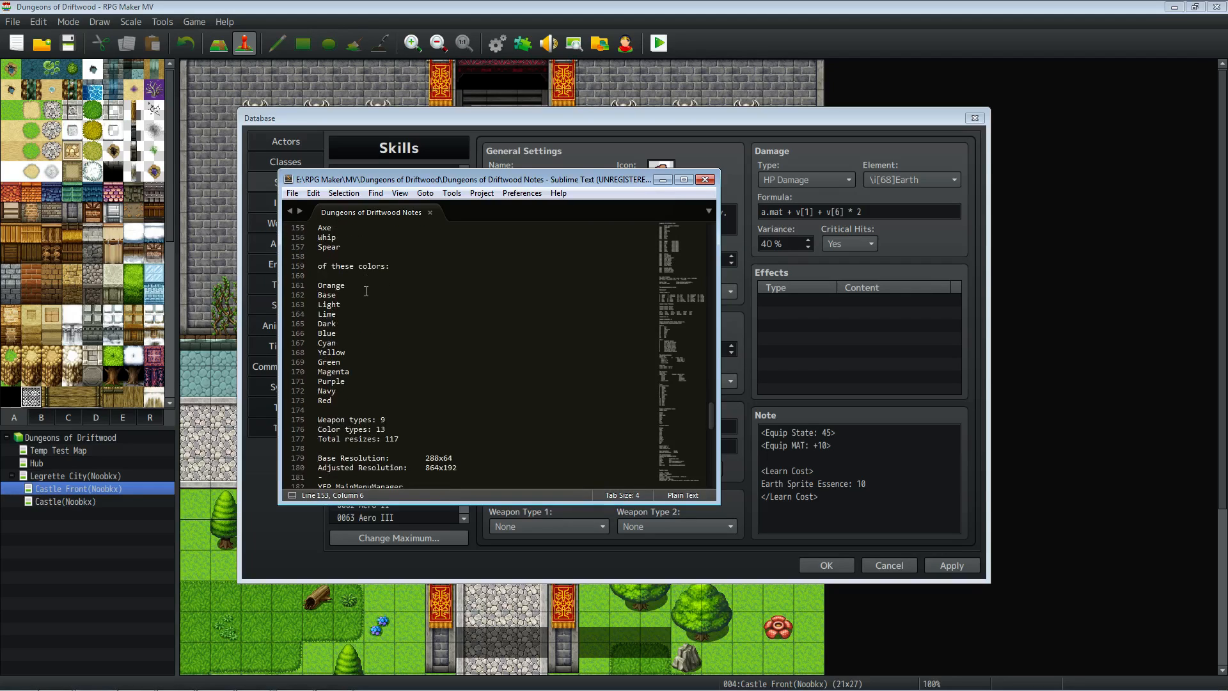
Go through the notes' list of weapon colors and the type, color and resize totals beneath it.
{"action": "left_click", "coordinate": [366, 286]}
{"action": "key", "text": "Down"}
{"action": "key", "text": "Down"}
{"action": "key", "text": "Down"}
{"action": "key", "text": "Down"}
{"action": "key", "text": "Down"}
{"action": "key", "text": "Down"}
{"action": "key", "text": "Down"}
{"action": "key", "text": "Down"}
{"action": "key", "text": "Down"}
{"action": "key", "text": "Down"}
{"action": "key", "text": "Down"}
{"action": "key", "text": "Down"}
{"action": "scroll", "coordinate": [384, 334], "scroll_direction": "down", "scroll_amount": 4}
{"action": "left_click", "coordinate": [387, 306]}
{"action": "left_click", "coordinate": [398, 313]}
{"action": "left_click", "coordinate": [421, 322]}
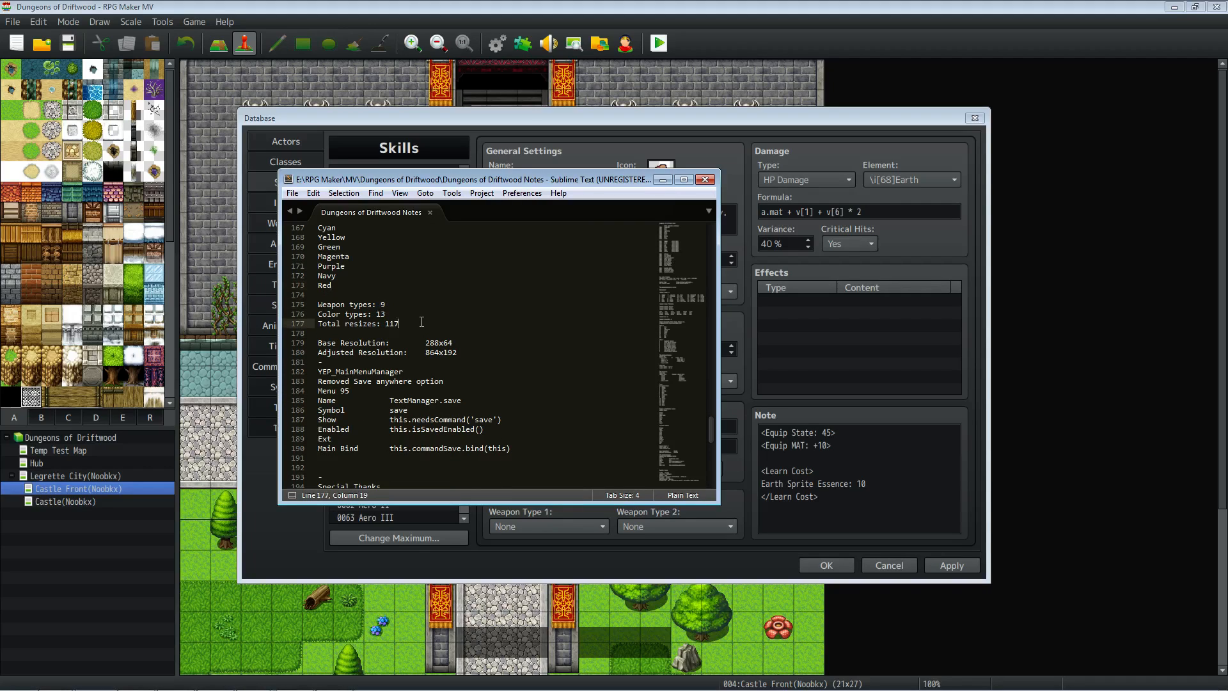
Examine the base and adjusted resolution notes and return to the RPG Maker MV database.
{"action": "left_click_drag", "start_coordinate": [399, 324], "coordinate": [386, 324]}
{"action": "left_click_drag", "start_coordinate": [452, 343], "coordinate": [386, 323]}
{"action": "left_click", "coordinate": [460, 353]}
{"action": "scroll", "coordinate": [470, 350], "scroll_direction": "down", "scroll_amount": 3}
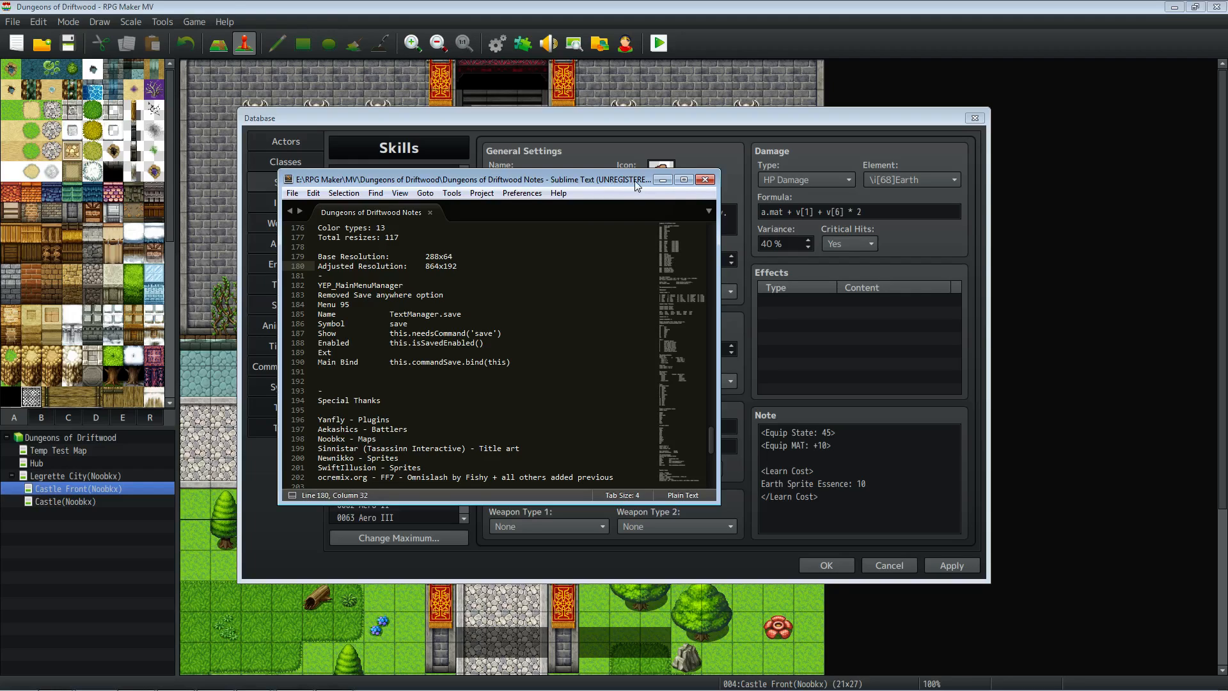
{"action": "left_click", "coordinate": [663, 179]}
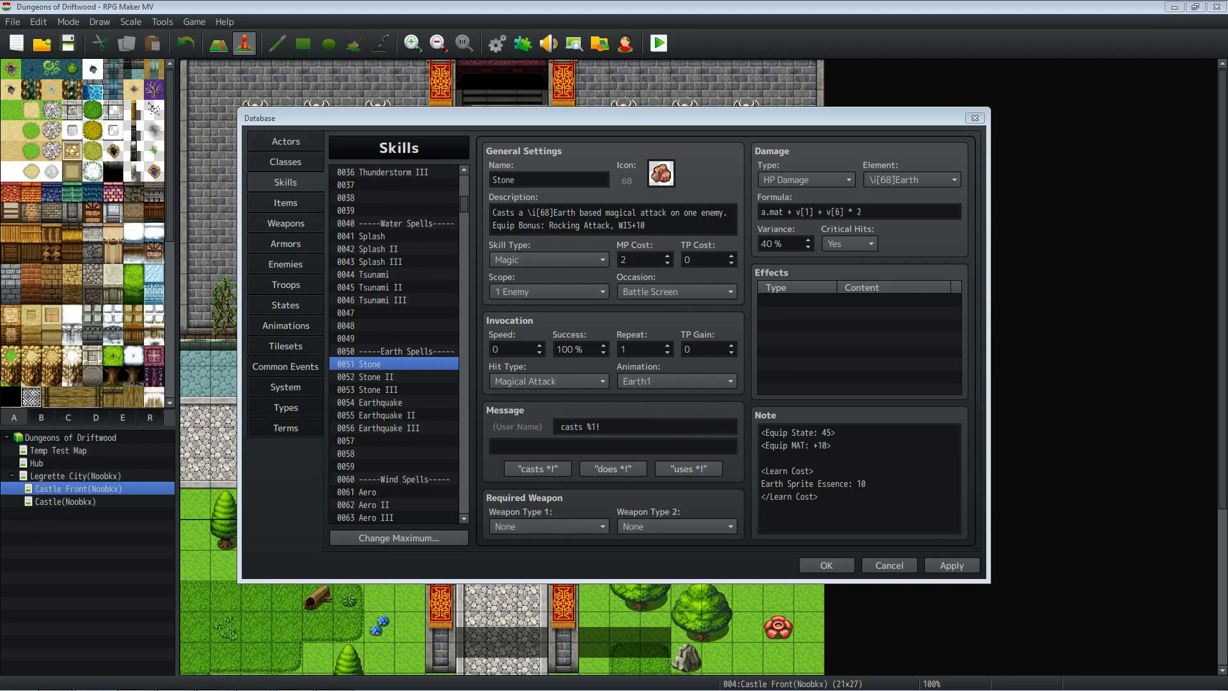
Compare the weapon image tags in the notes of the Bronze Dagger and the Iron Dagger.
{"action": "left_click", "coordinate": [290, 222]}
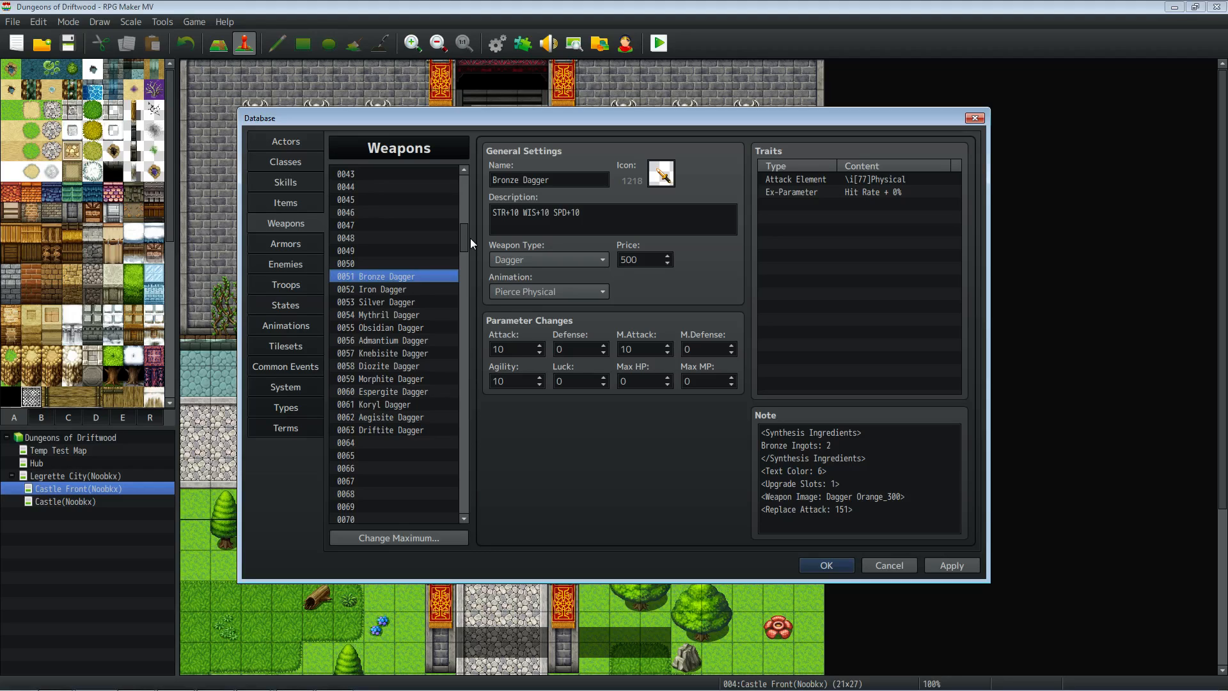
{"action": "left_click", "coordinate": [415, 289]}
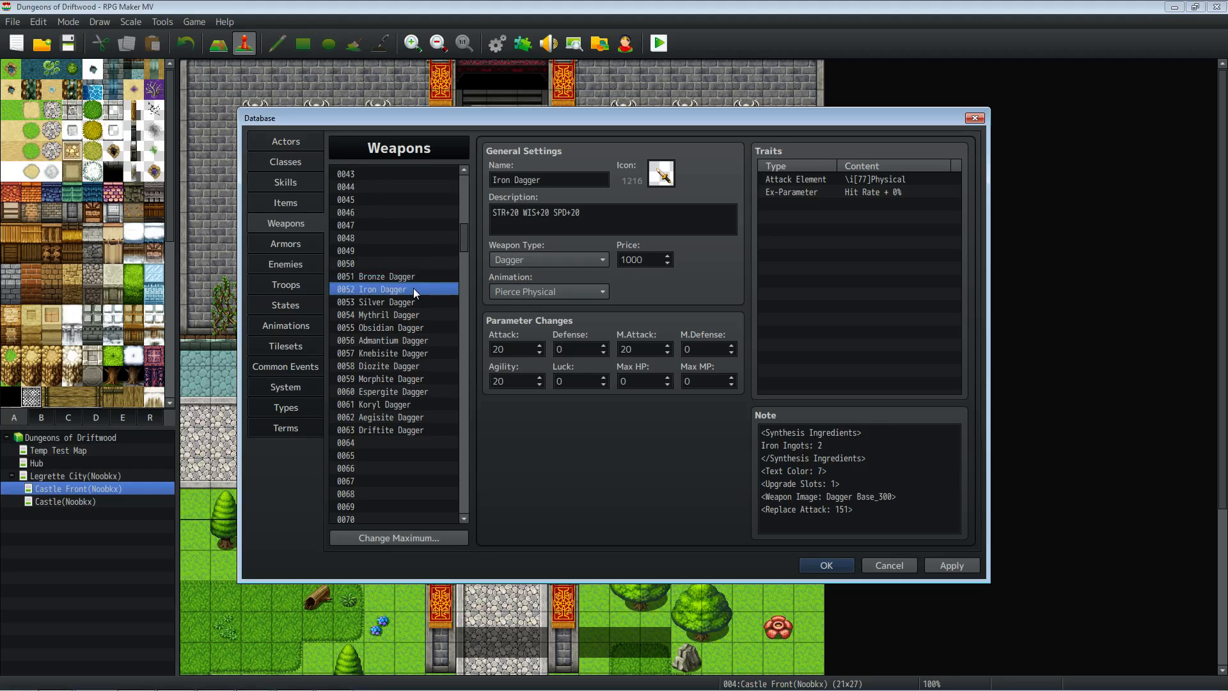
{"action": "mouse_move", "coordinate": [463, 236]}
{"action": "left_mouse_down"}
{"action": "mouse_move", "coordinate": [463, 252]}
{"action": "mouse_move", "coordinate": [468, 234]}
{"action": "left_mouse_up"}
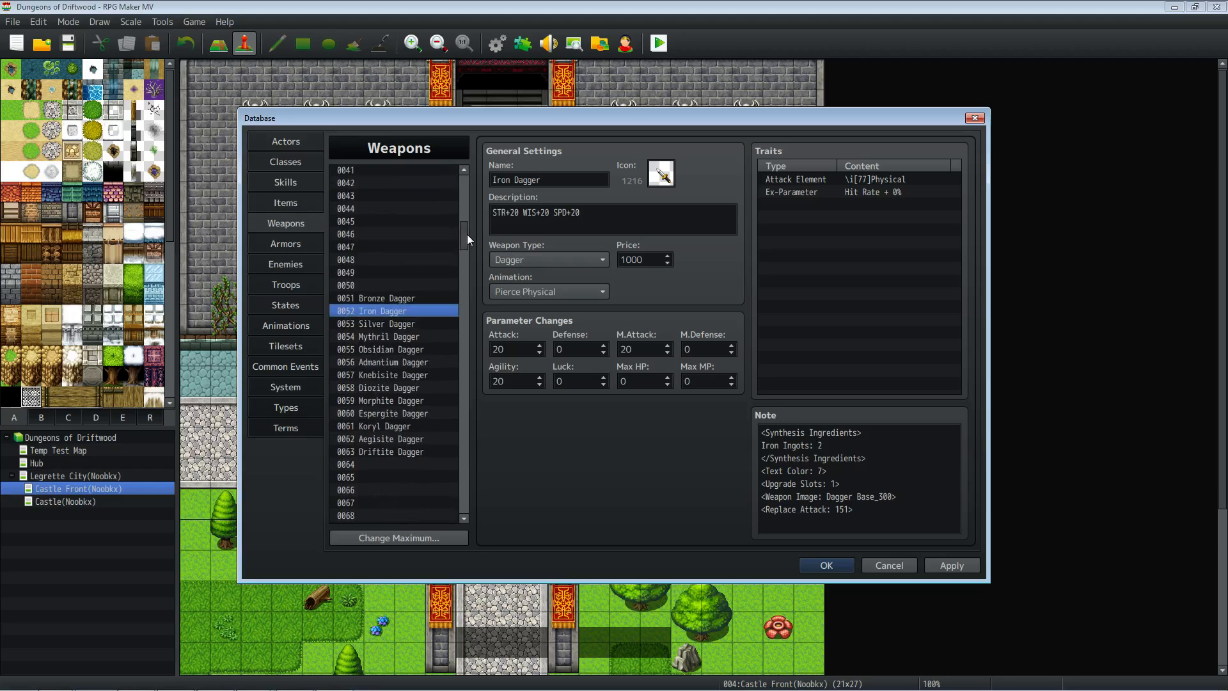
{"action": "left_click", "coordinate": [408, 312]}
Try out a <Weapon Size: -50%> tag in the Iron Dagger's note and remove it.
{"action": "left_click", "coordinate": [879, 490]}
{"action": "key", "text": "ctrl+a"}
{"action": "left_click", "coordinate": [899, 507]}
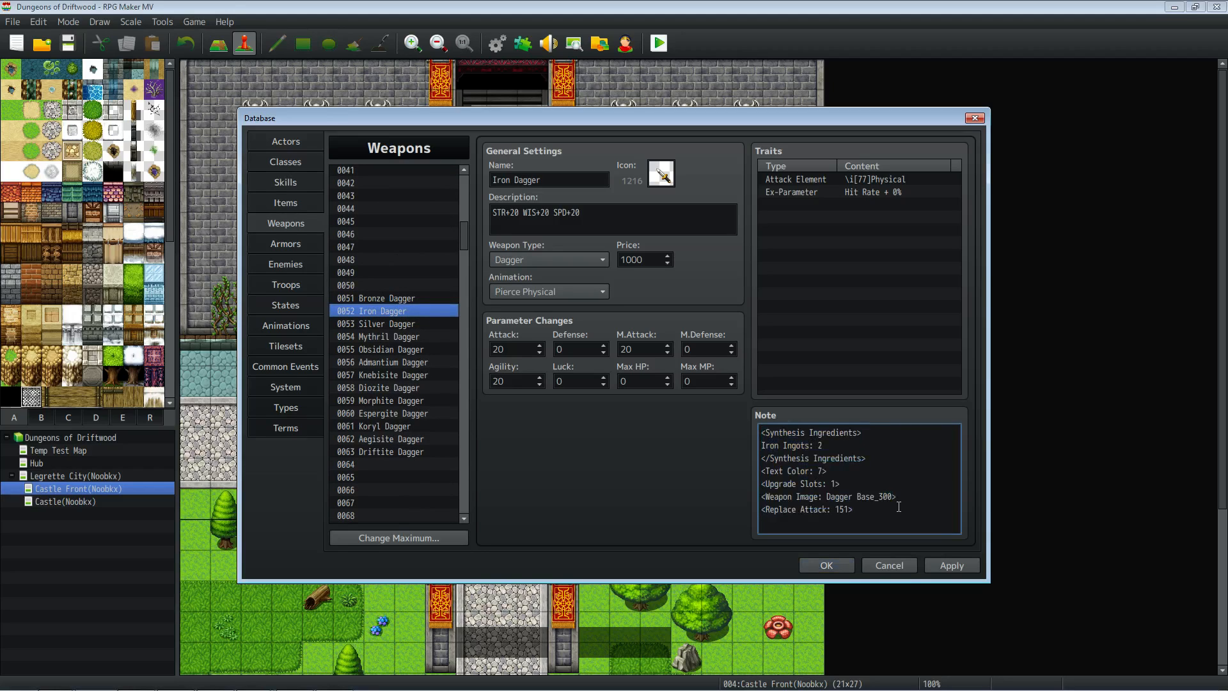
{"action": "type", "text": "<Weapon Size: +50%>"}
{"action": "key", "text": "BackSpace"}
{"action": "type", "text": "-"}
{"action": "left_click_drag", "start_coordinate": [846, 522], "coordinate": [747, 524]}
{"action": "key", "text": "BackSpace"}
Check the Silver Dagger's weapon image tag and apply the database changes.
{"action": "left_click", "coordinate": [375, 324]}
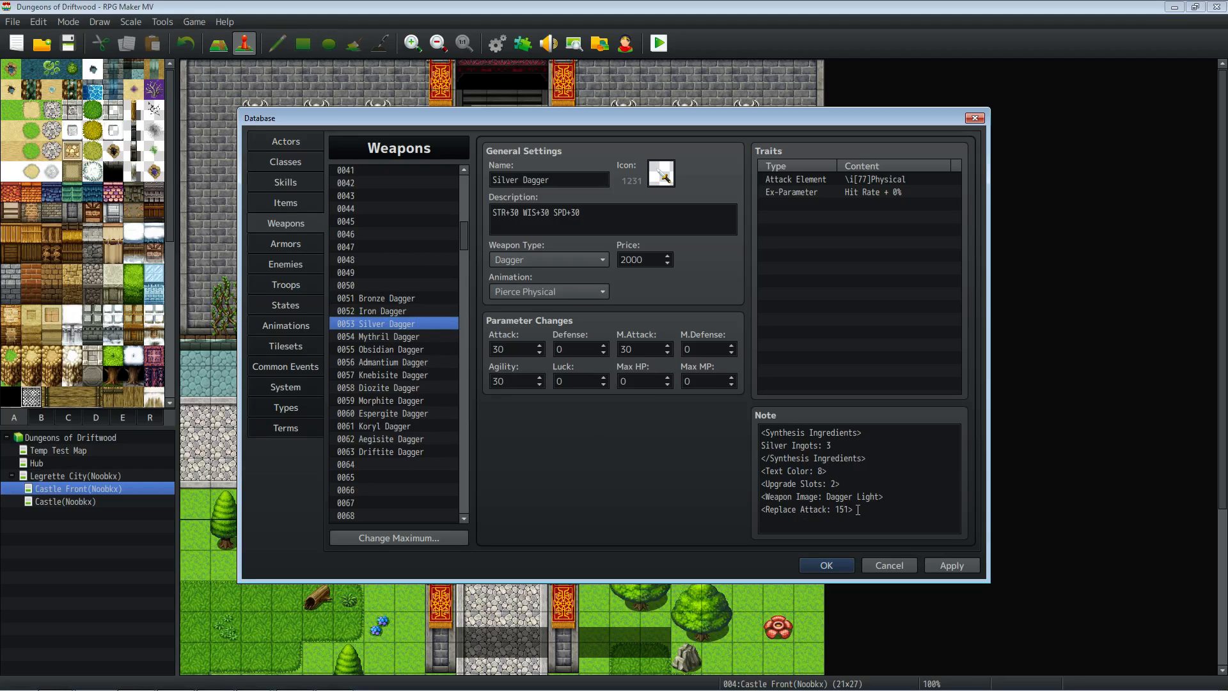
{"action": "left_click", "coordinate": [805, 493]}
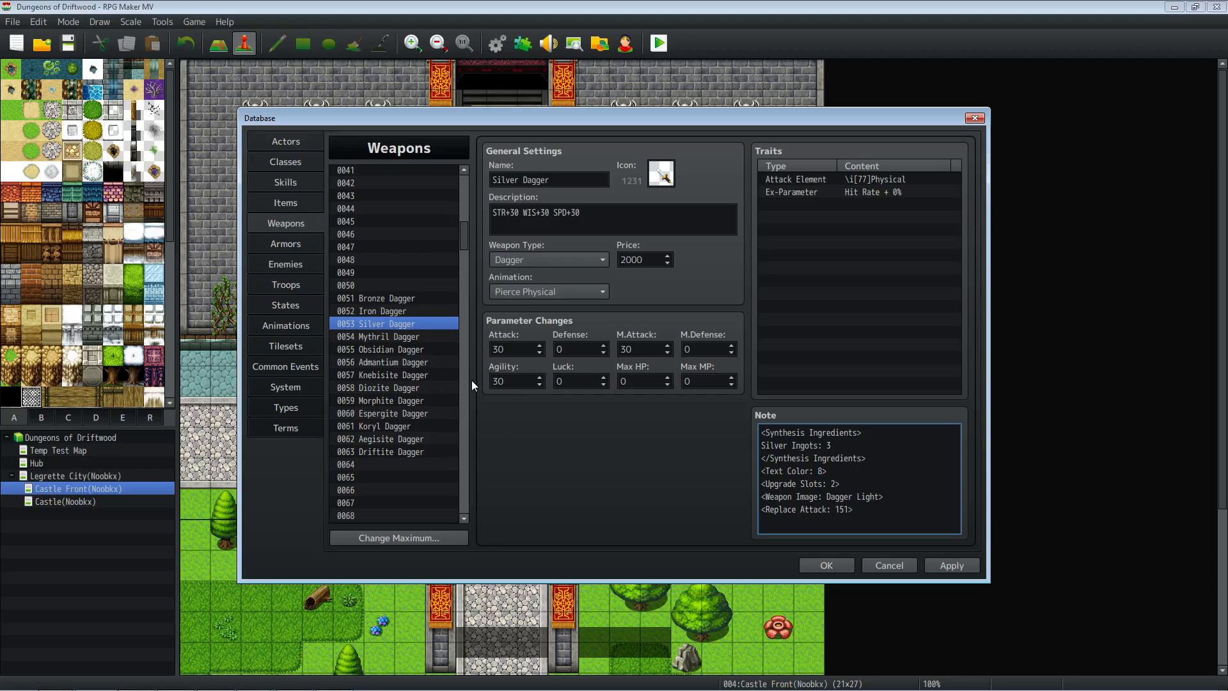
{"action": "left_click", "coordinate": [960, 566]}
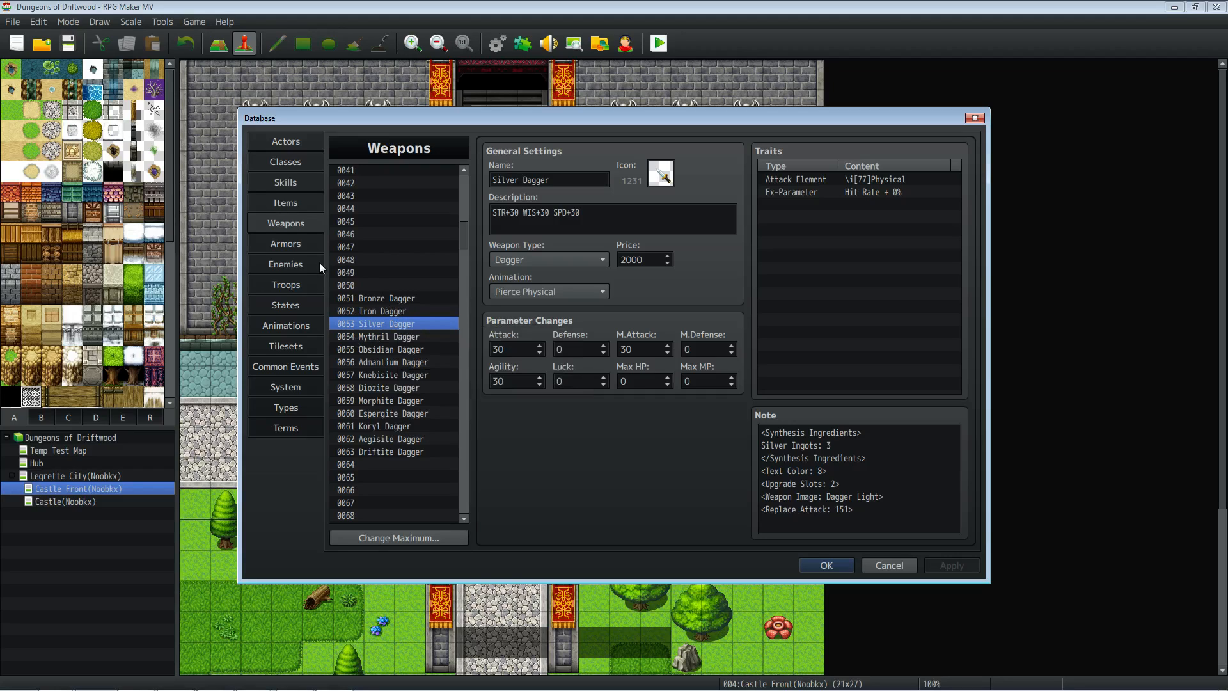
Try a <Resize Sprite: +50%> tag in the first actor's note.
{"action": "left_click", "coordinate": [293, 171]}
{"action": "left_click", "coordinate": [301, 182]}
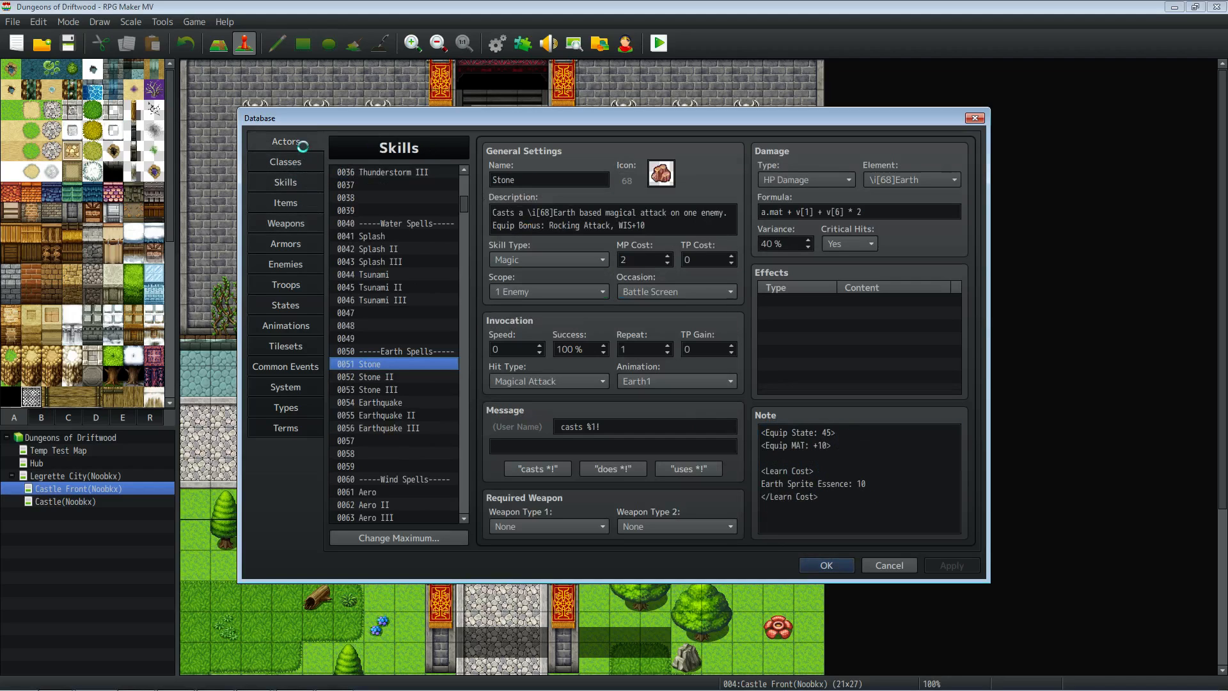
{"action": "left_click", "coordinate": [300, 142]}
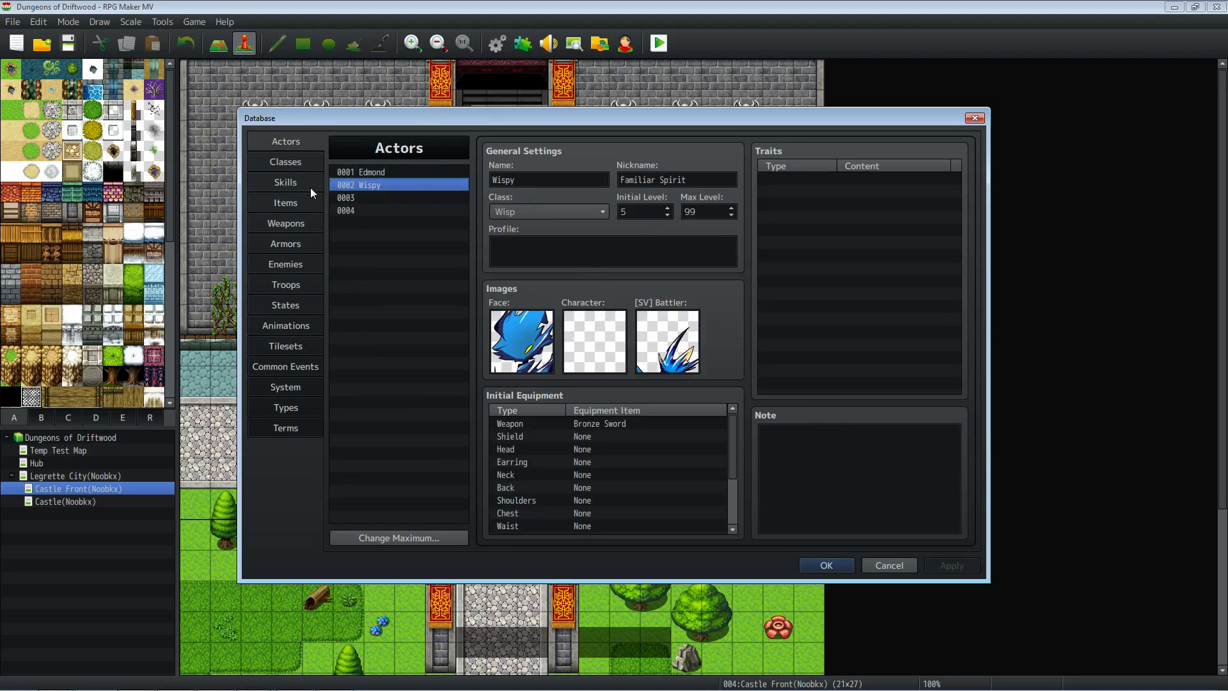
{"action": "left_click", "coordinate": [382, 172]}
{"action": "left_click", "coordinate": [828, 444]}
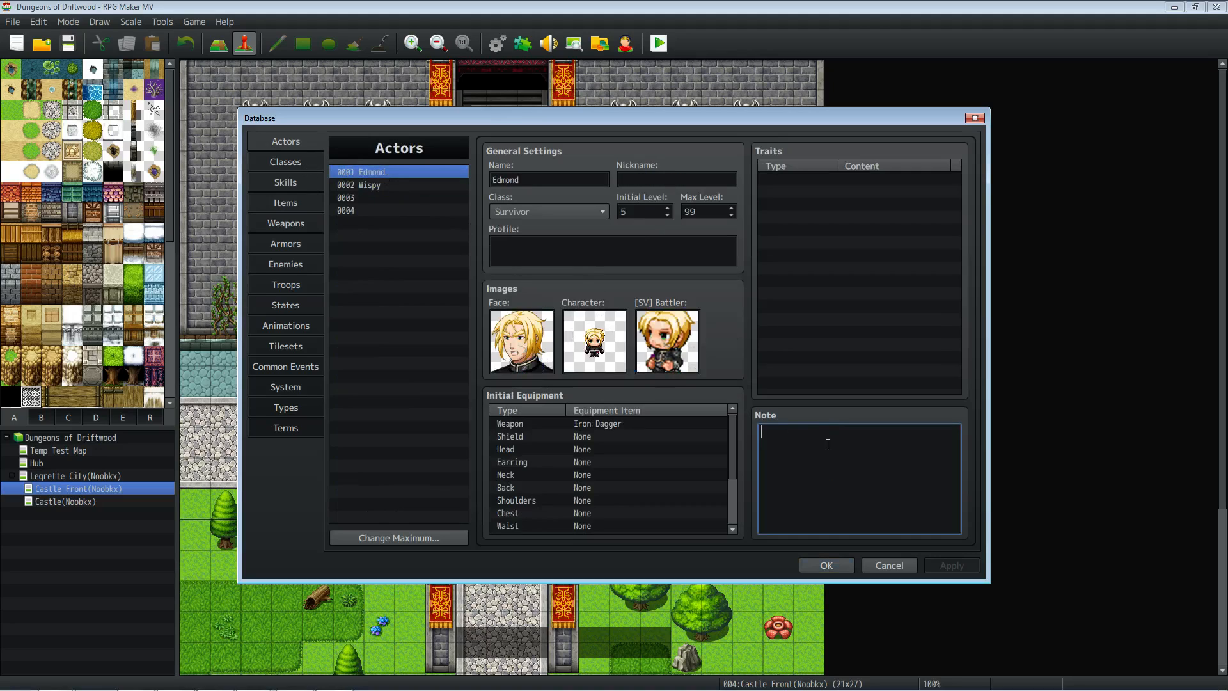
{"action": "type", "text": "<"}
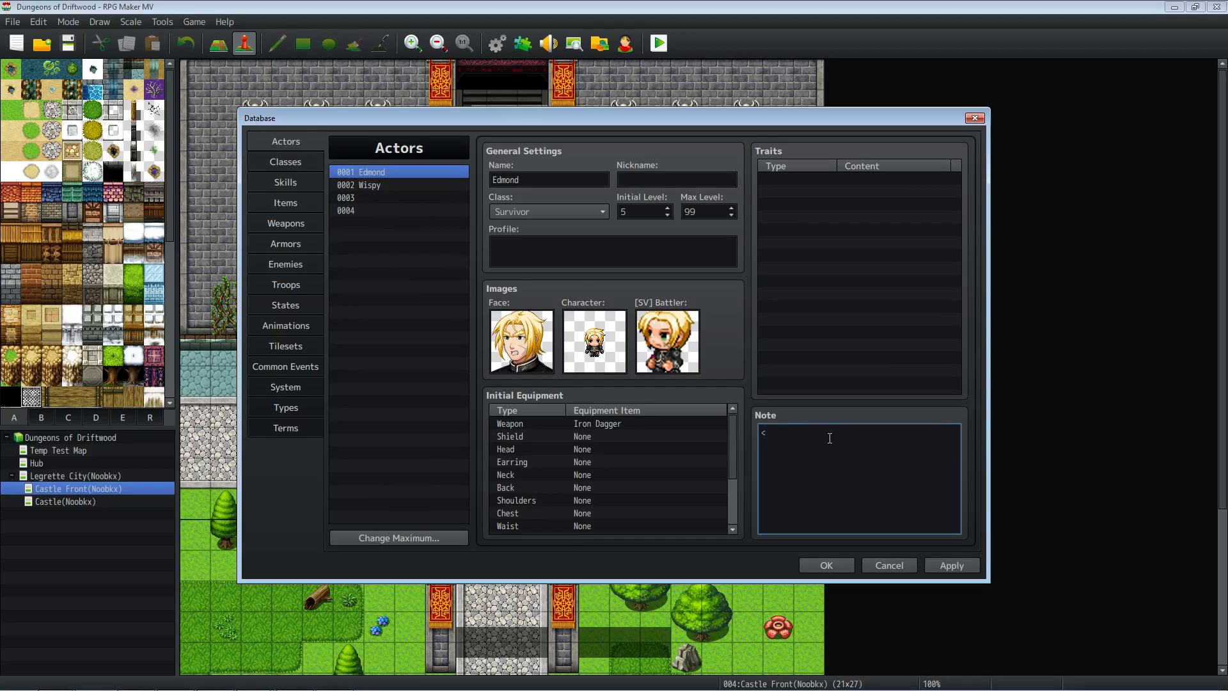
{"action": "type", "text": "Resize Sprite"}
{"action": "type", "text": ": +50%>"}
Try rewording the first actor's note tag as <Image Battler: +50%>, then clear the note and apply.
{"action": "left_click_drag", "start_coordinate": [796, 434], "coordinate": [821, 435]}
{"action": "type", "text": "Battler"}
{"action": "key", "text": "BackSpace"}
{"action": "key", "text": "BackSpace"}
{"action": "key", "text": "BackSpace"}
{"action": "key", "text": "BackSpace"}
{"action": "key", "text": "BackSpace"}
{"action": "key", "text": "BackSpace"}
{"action": "type", "text": "Image"}
{"action": "key", "text": "ctrl+a"}
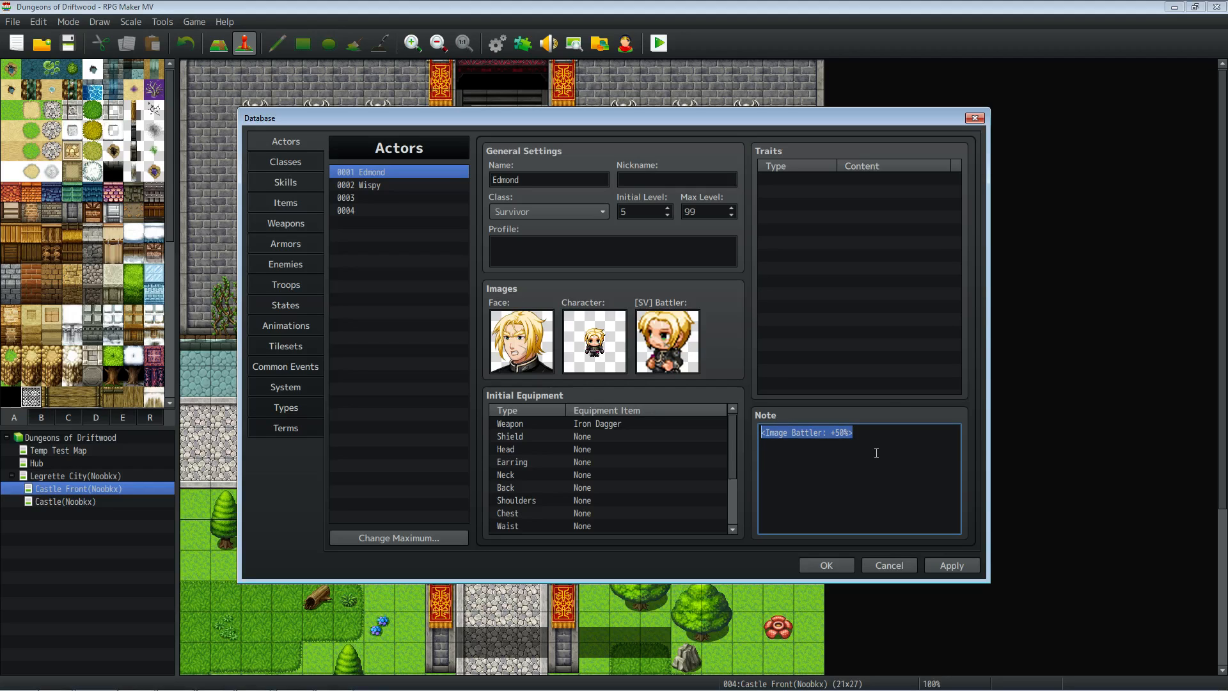
{"action": "key", "text": "Delete"}
{"action": "left_click", "coordinate": [952, 566]}
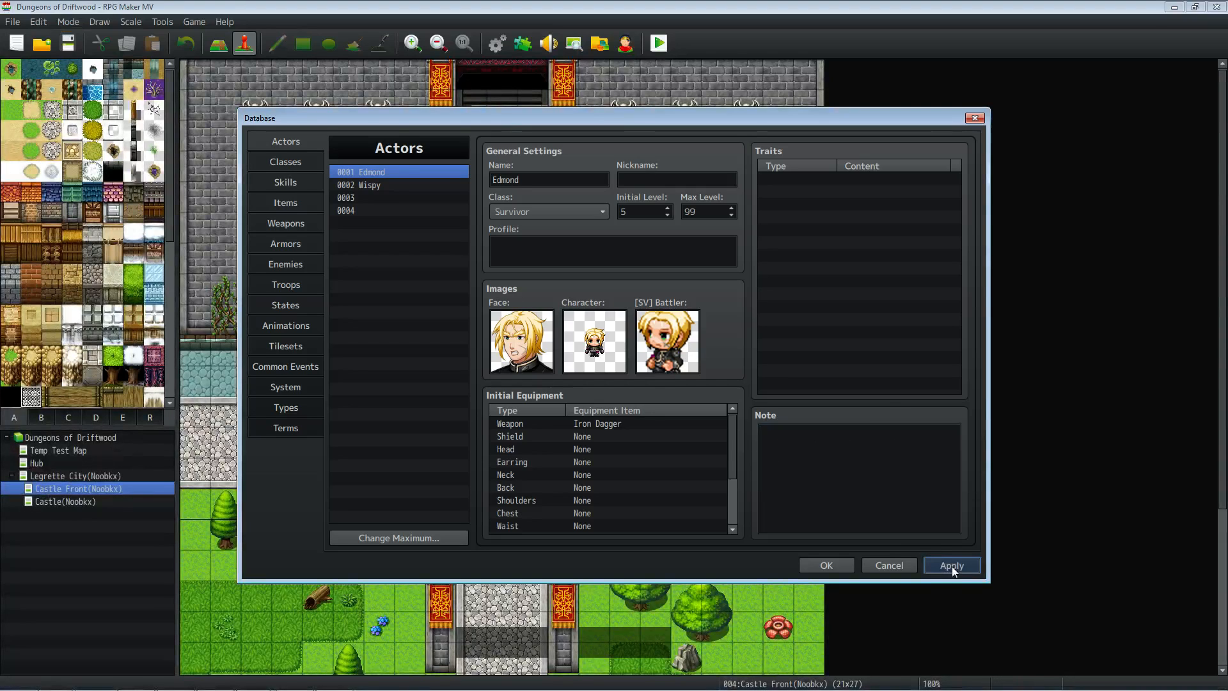
Return to the skills and add "- b.mdf" to the end of the Stone damage formula.
{"action": "left_click", "coordinate": [298, 162]}
{"action": "left_click", "coordinate": [302, 183]}
{"action": "left_click", "coordinate": [305, 165]}
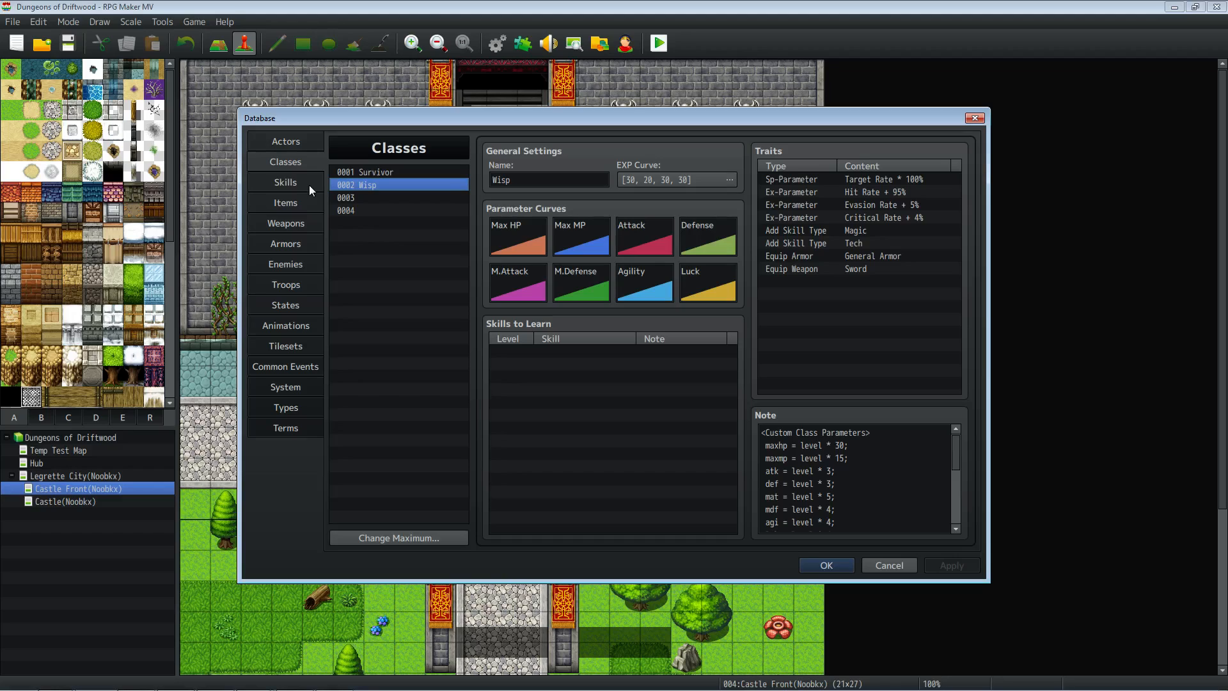
{"action": "left_click", "coordinate": [309, 186]}
{"action": "left_click", "coordinate": [309, 169]}
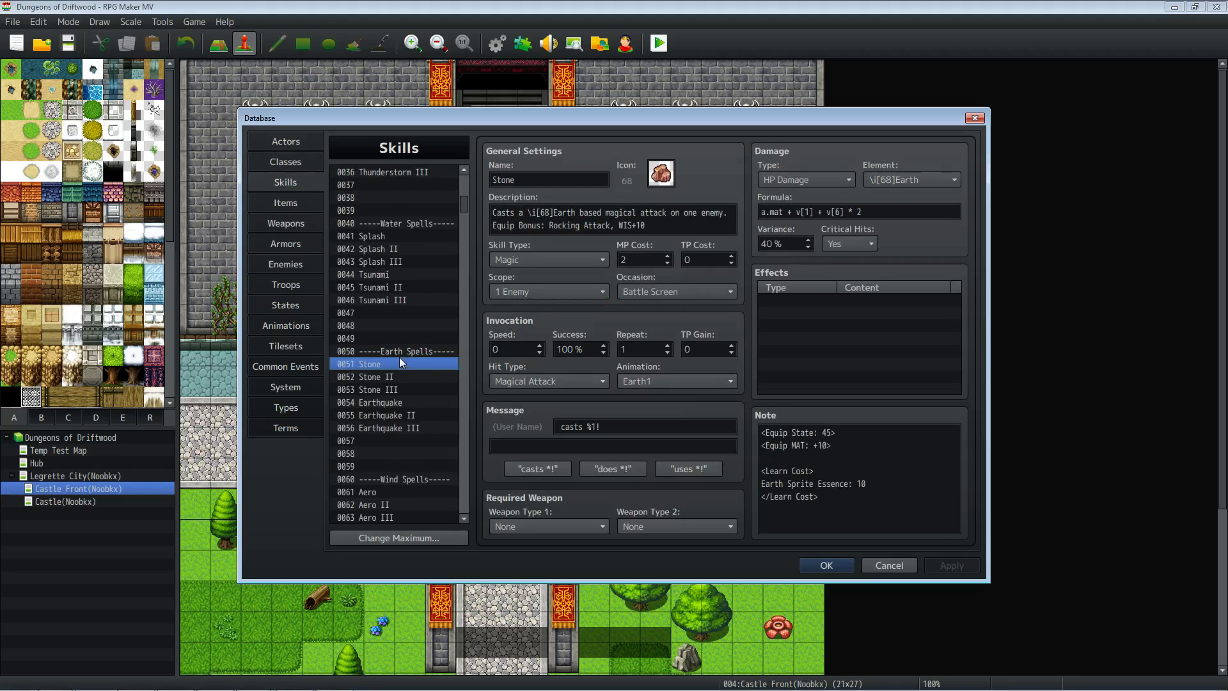
{"action": "left_click_drag", "start_coordinate": [382, 236], "coordinate": [386, 365]}
{"action": "left_click", "coordinate": [915, 213]}
{"action": "type", "text": "-"}
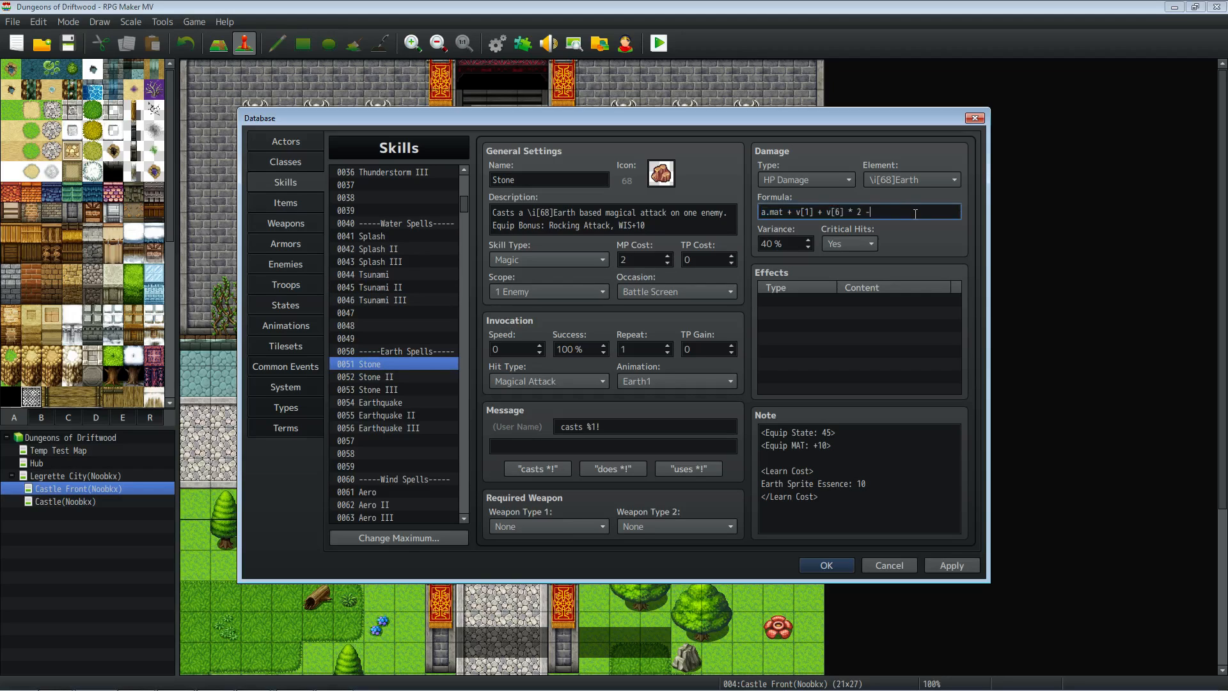
{"action": "type", "text": " b.mdf"}
Add "- b.mdf" to the end of the Stone II and Stone III damage formulas.
{"action": "left_click", "coordinate": [394, 377]}
{"action": "left_click", "coordinate": [935, 213]}
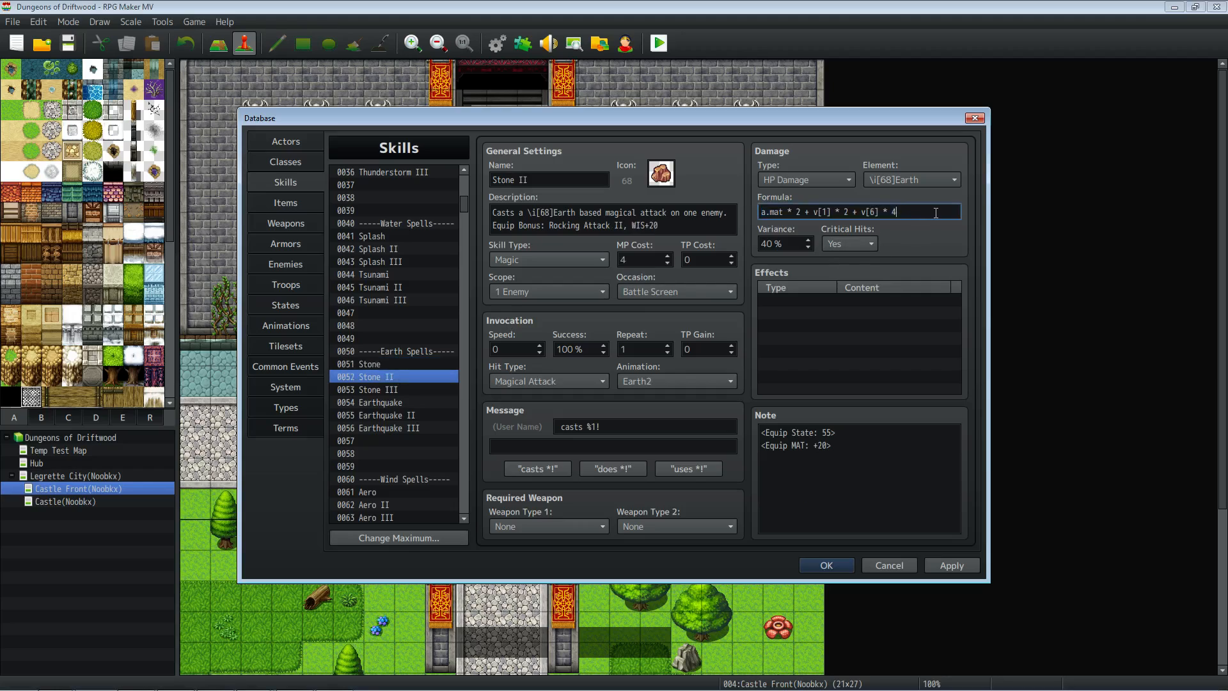
{"action": "type", "text": "- b.mdf"}
{"action": "left_click", "coordinate": [398, 390]}
{"action": "left_click", "coordinate": [927, 213]}
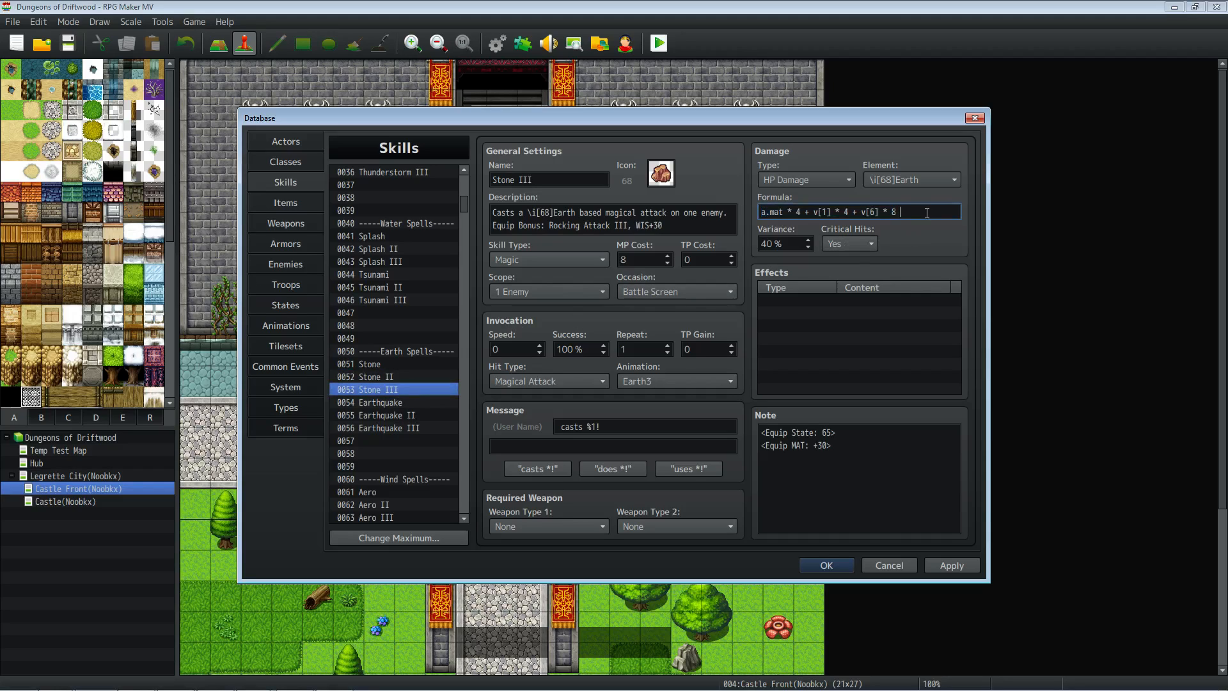
{"action": "type", "text": "-b.mdf"}
{"action": "key", "text": "Left"}
{"action": "key", "text": "Left"}
{"action": "key", "text": "Left"}
{"action": "key", "text": "Left"}
{"action": "key", "text": "Left"}
Add "- b.mdf" to the end of the Earthquake and Earthquake II damage formulas.
{"action": "left_click", "coordinate": [370, 403]}
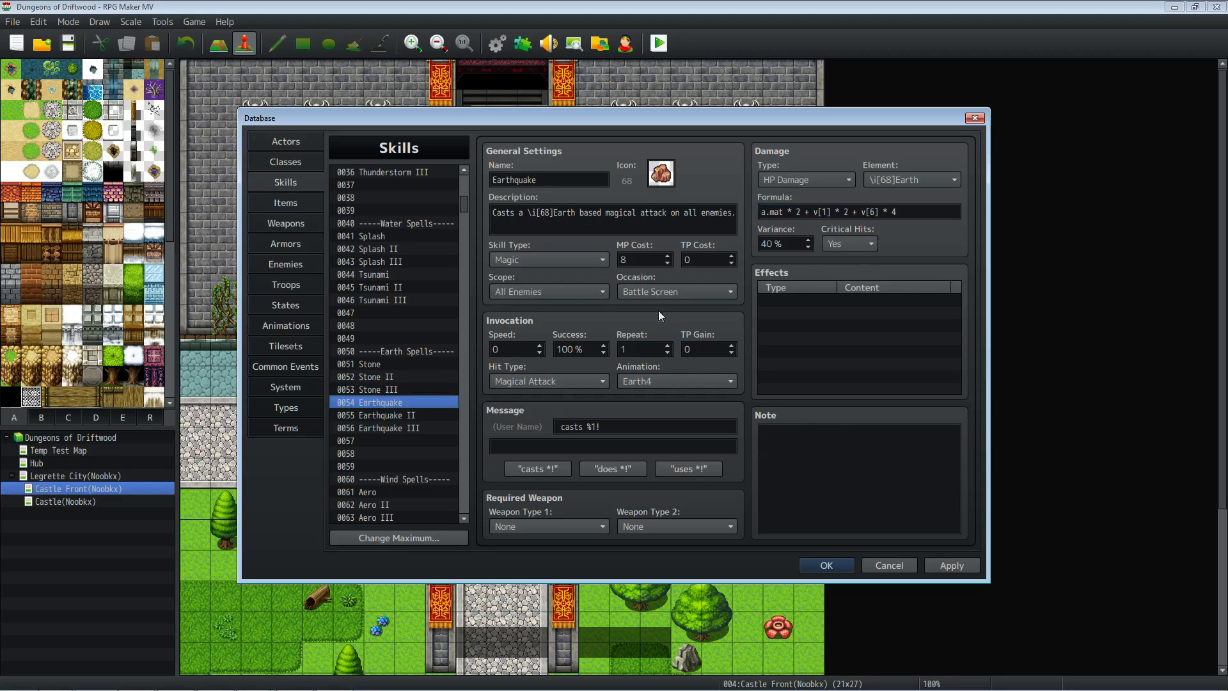
{"action": "left_click", "coordinate": [931, 211]}
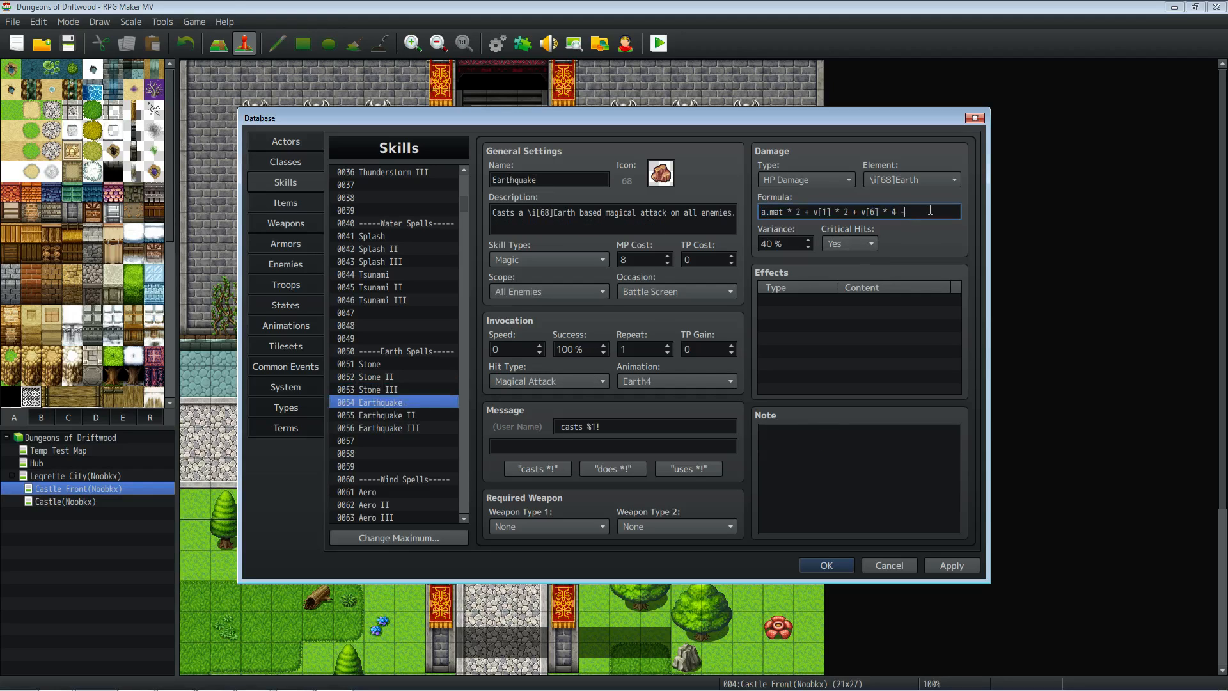
{"action": "type", "text": "b.mdf"}
{"action": "left_click", "coordinate": [413, 416]}
{"action": "left_click", "coordinate": [921, 212]}
{"action": "type", "text": "b.mdf"}
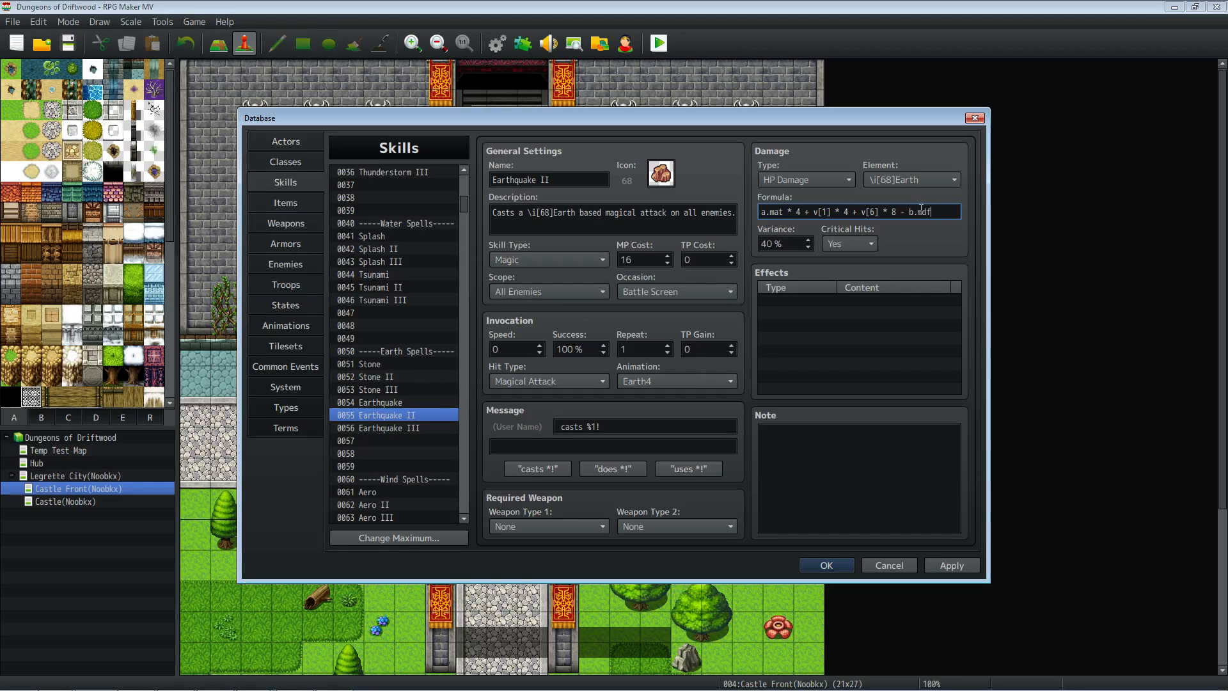
Add "-b.mdf" to the end of the Earthquake III damage formula.
{"action": "left_click", "coordinate": [398, 429]}
{"action": "left_click", "coordinate": [936, 211]}
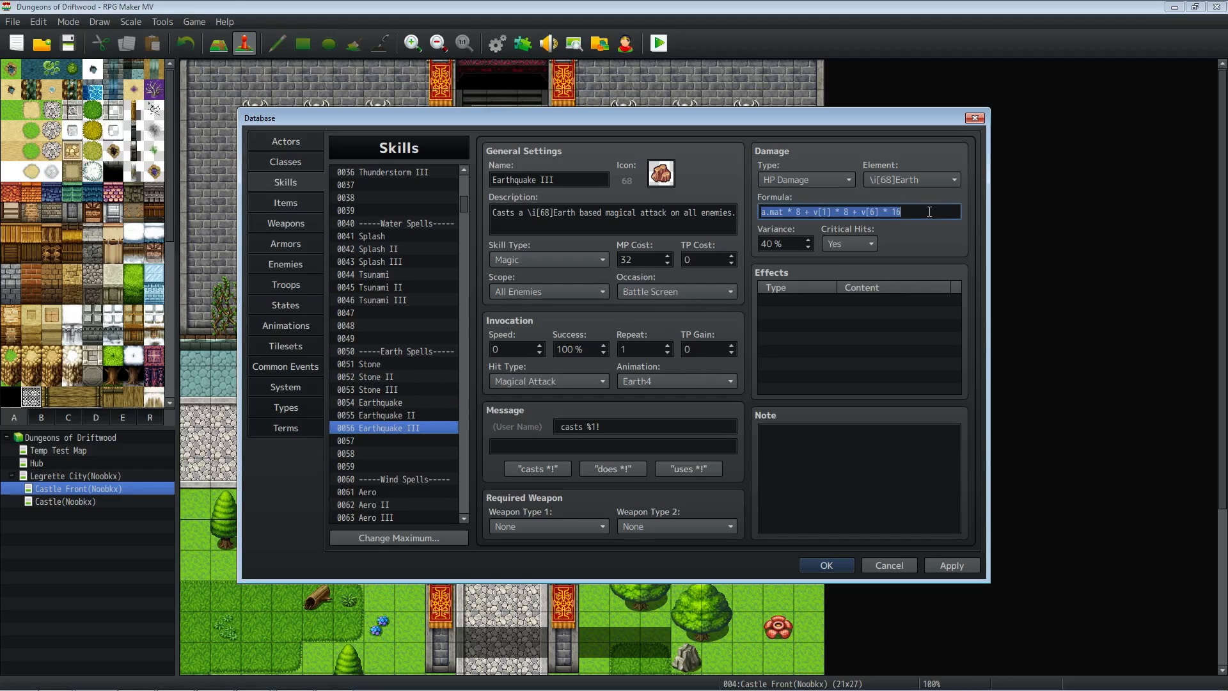
{"action": "key", "text": "BackSpace"}
{"action": "key", "text": "BackSpace"}
{"action": "type", "text": "-b.mdf"}
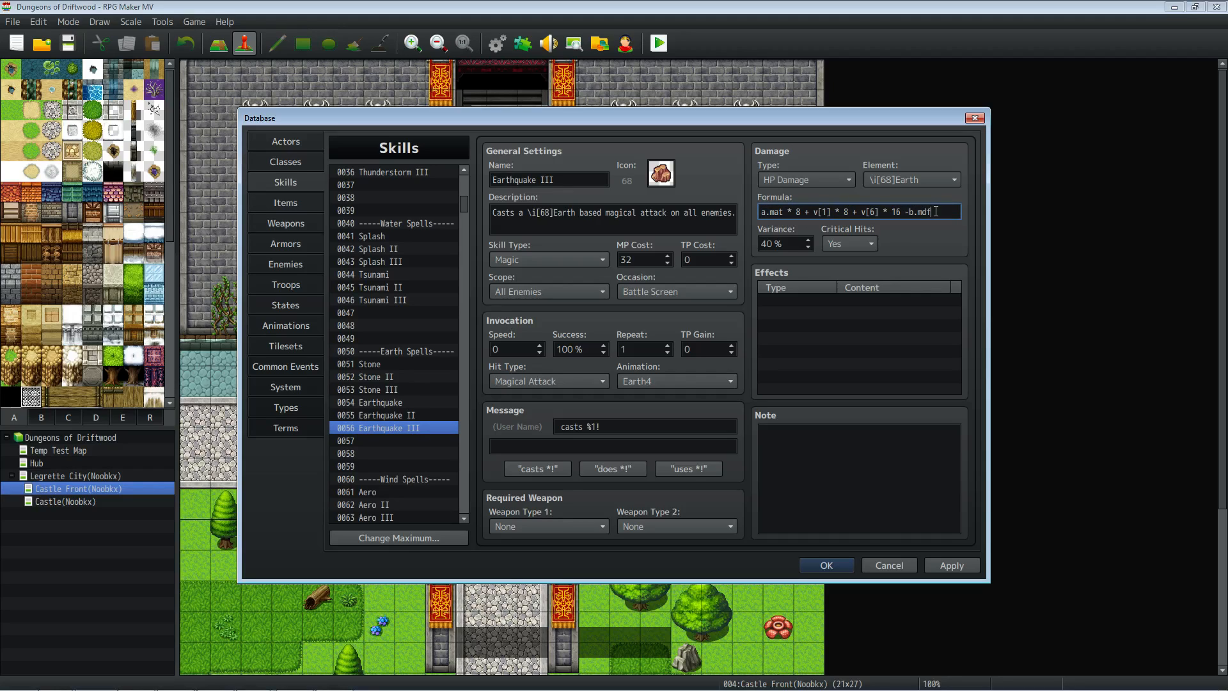
{"action": "left_click", "coordinate": [911, 212]}
Add "- b.mdf" to the end of the Aero damage formula and copy it to the end of Aero II's.
{"action": "left_click", "coordinate": [408, 492]}
{"action": "left_click", "coordinate": [931, 210]}
{"action": "type", "text": "- b.mdf"}
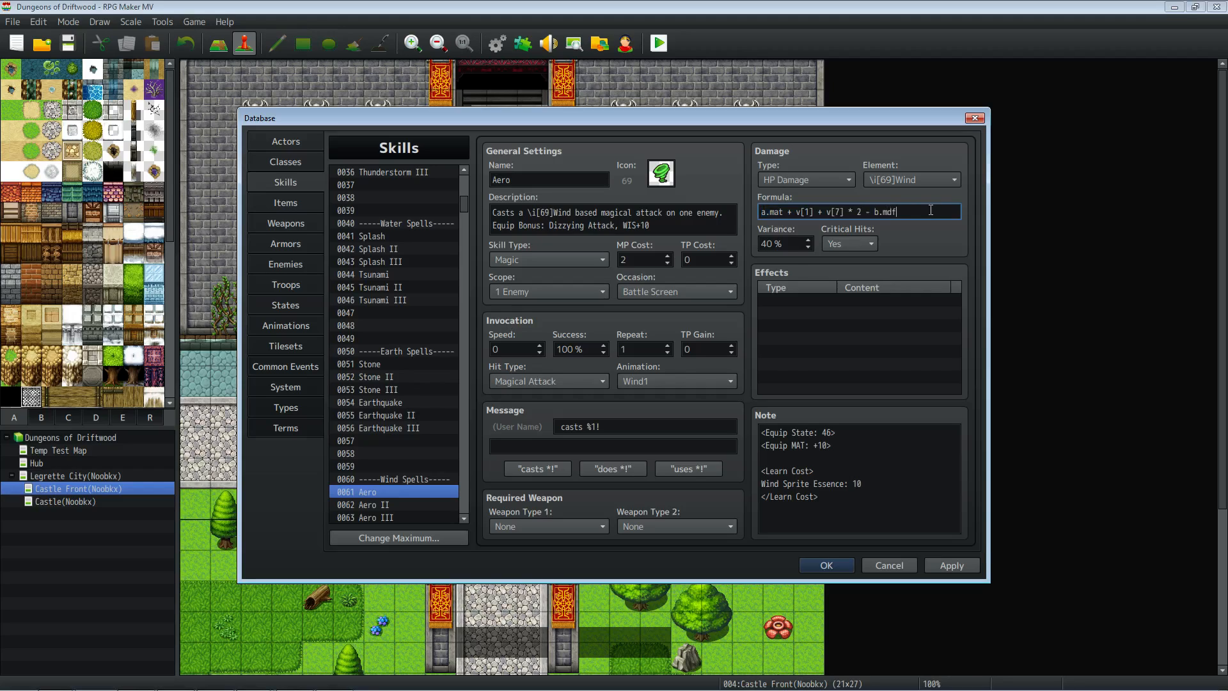
{"action": "left_click_drag", "start_coordinate": [931, 211], "coordinate": [863, 209]}
{"action": "key", "text": "ctrl+c"}
{"action": "left_click", "coordinate": [407, 506]}
{"action": "scroll", "coordinate": [401, 389], "scroll_direction": "down", "scroll_amount": 6}
{"action": "triple_click", "coordinate": [927, 208]}
{"action": "left_click", "coordinate": [931, 209]}
{"action": "key", "text": "ctrl+v"}
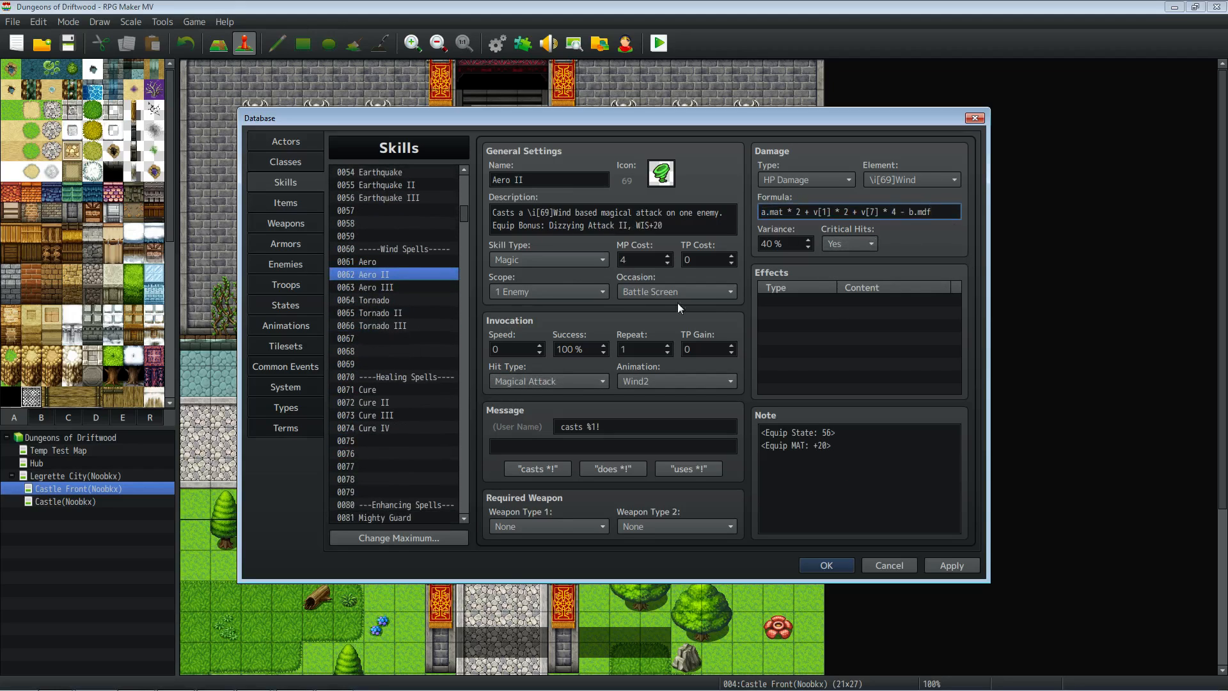
Paste "- b.mdf" at the end of the Aero III and Tornado damage formulas.
{"action": "left_click", "coordinate": [397, 286]}
{"action": "triple_click", "coordinate": [924, 211]}
{"action": "left_click", "coordinate": [925, 213]}
{"action": "key", "text": "ctrl+v"}
{"action": "left_click", "coordinate": [446, 304]}
{"action": "triple_click", "coordinate": [832, 212]}
{"action": "left_click", "coordinate": [924, 212]}
{"action": "key", "text": "ctrl+v"}
Paste "- b.mdf" at the end of the Tornado II and Tornado III damage formulas.
{"action": "left_click", "coordinate": [406, 313]}
{"action": "triple_click", "coordinate": [908, 212]}
{"action": "left_click", "coordinate": [928, 213]}
{"action": "key", "text": "ctrl+v"}
{"action": "type", "text": "8"}
{"action": "left_click", "coordinate": [419, 327]}
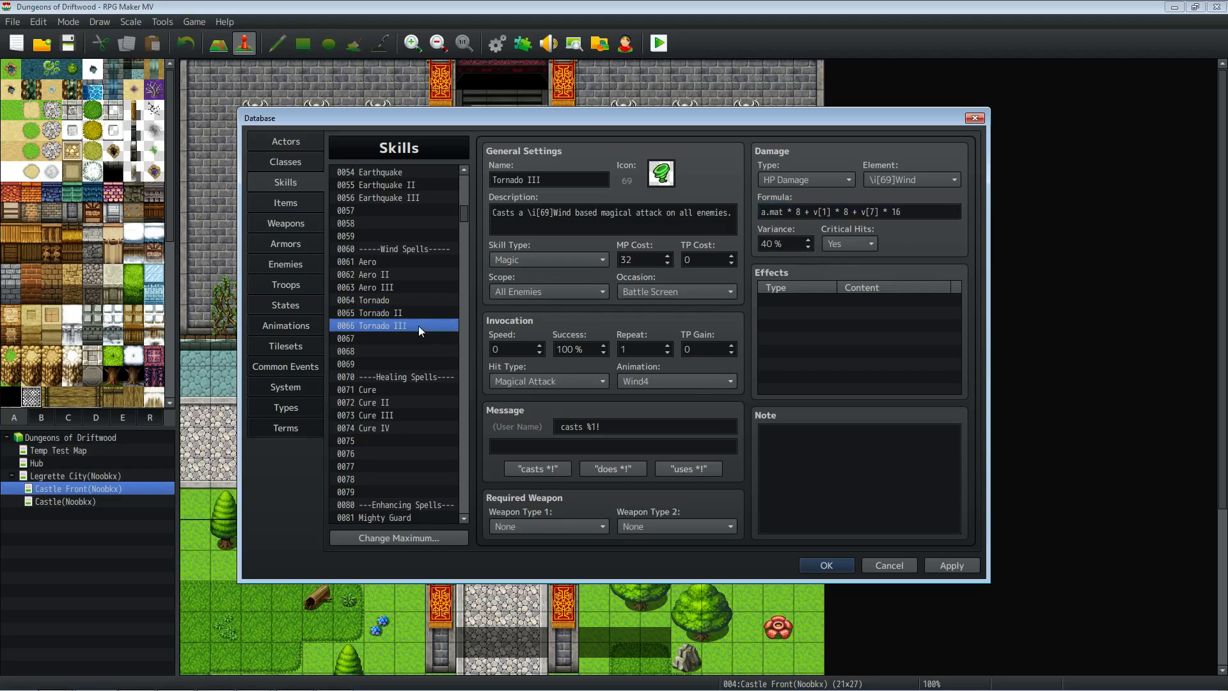
{"action": "left_click", "coordinate": [929, 213]}
{"action": "left_click", "coordinate": [932, 211]}
{"action": "key", "text": "ctrl+v"}
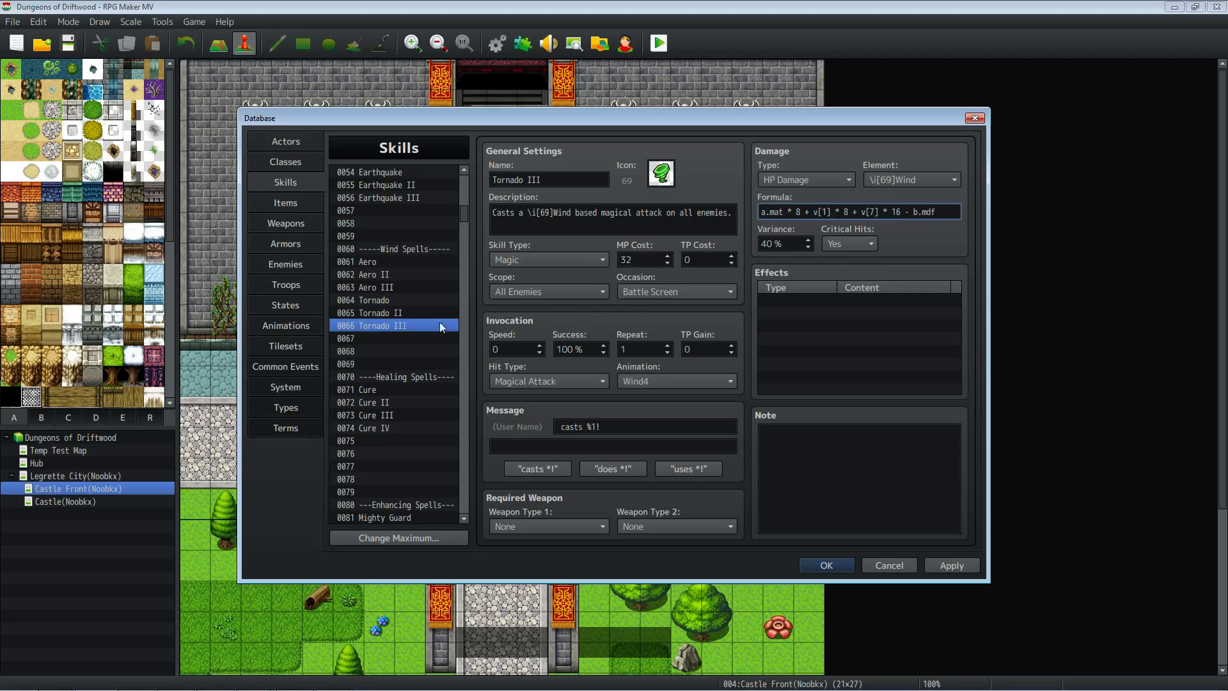
Review the healing formulas of Cure, Cure II, Cure III and Cure IV among the healing spells.
{"action": "left_click", "coordinate": [381, 392]}
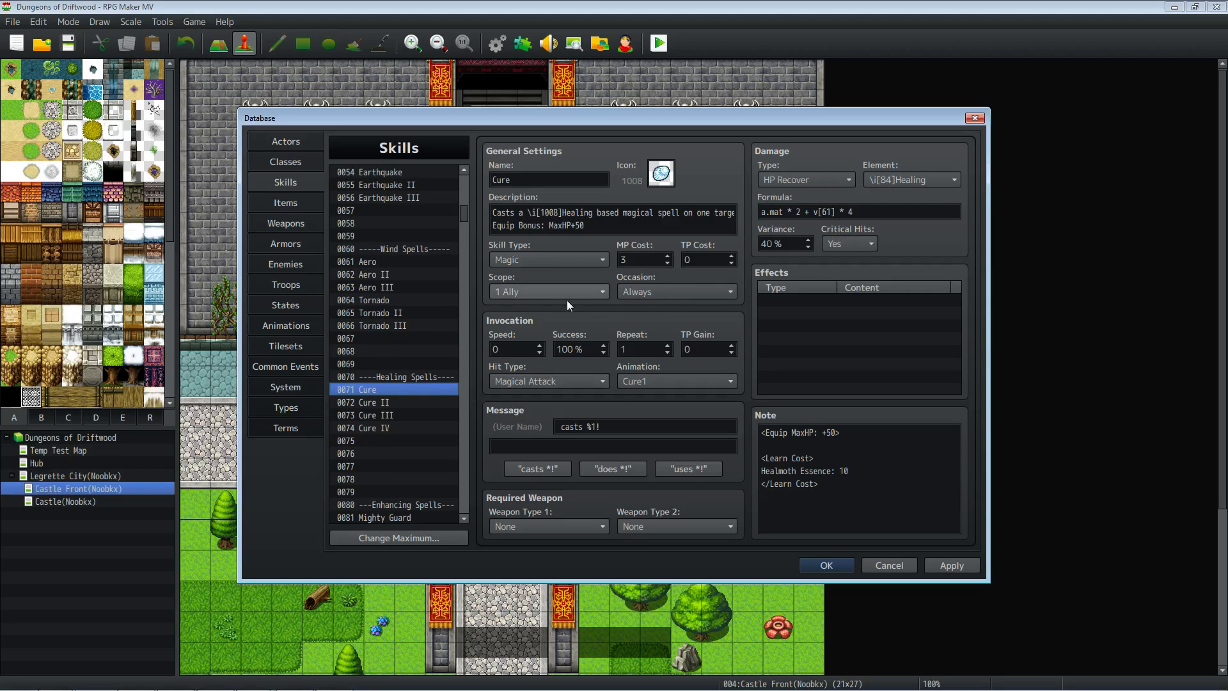
{"action": "left_click", "coordinate": [888, 211]}
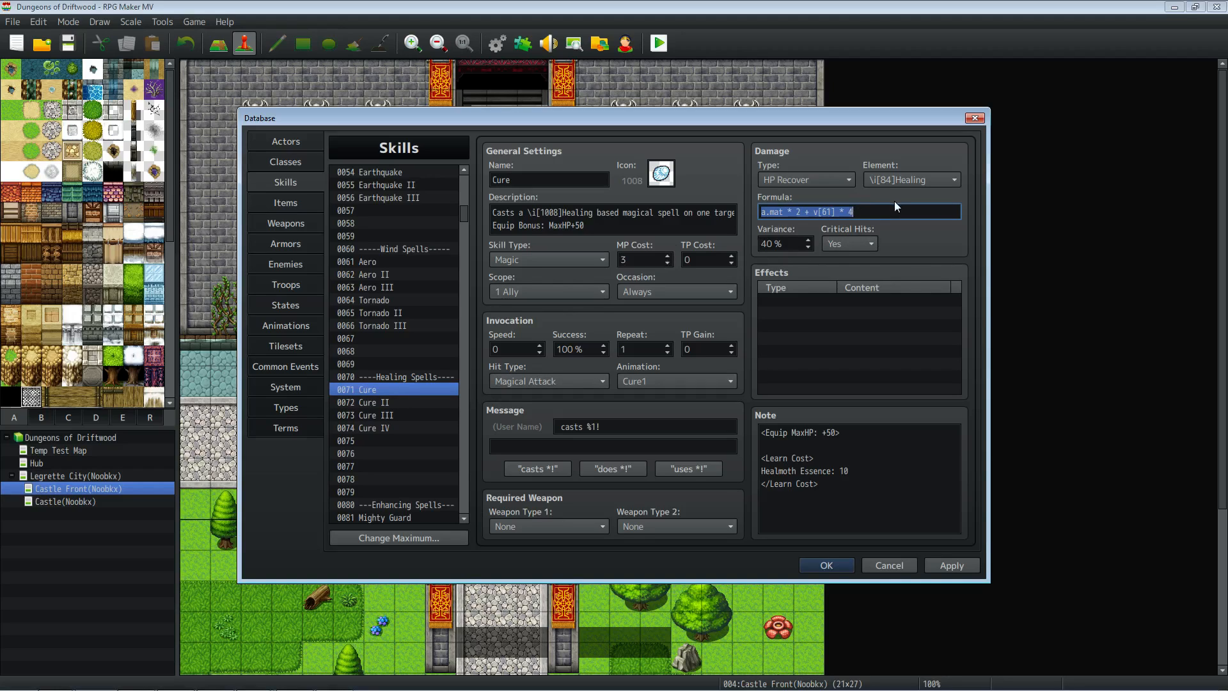
{"action": "left_click", "coordinate": [403, 401]}
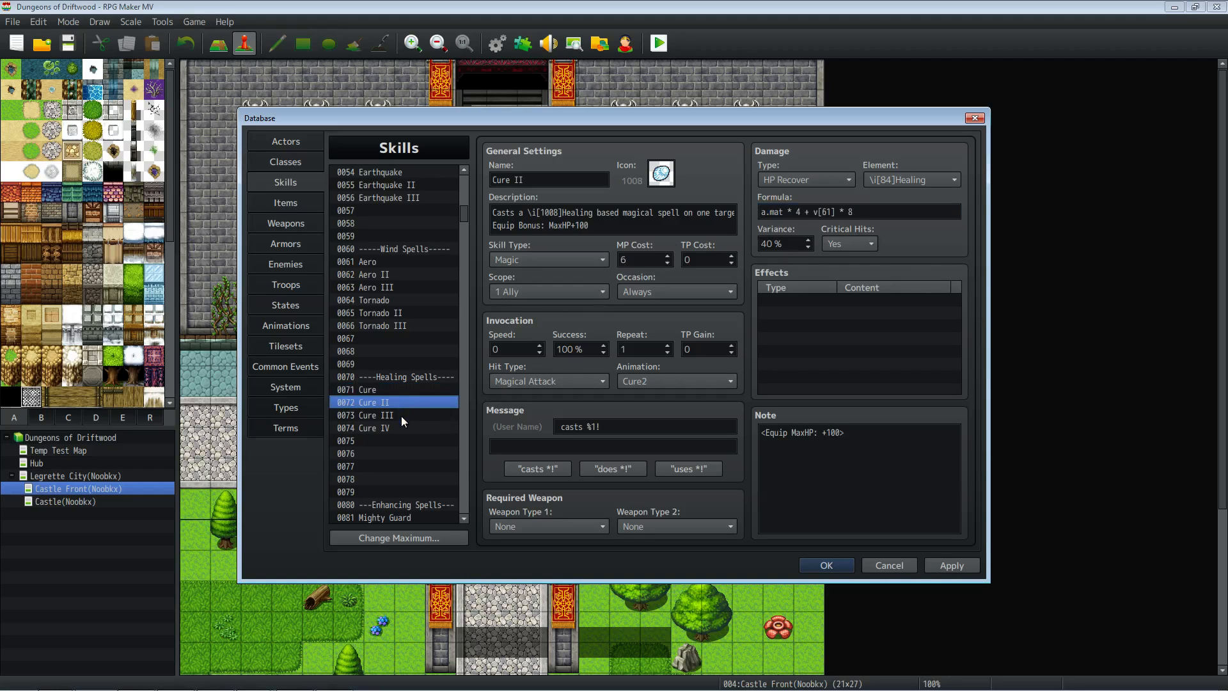
{"action": "left_click", "coordinate": [402, 417]}
{"action": "left_click", "coordinate": [399, 436]}
{"action": "left_click", "coordinate": [403, 428]}
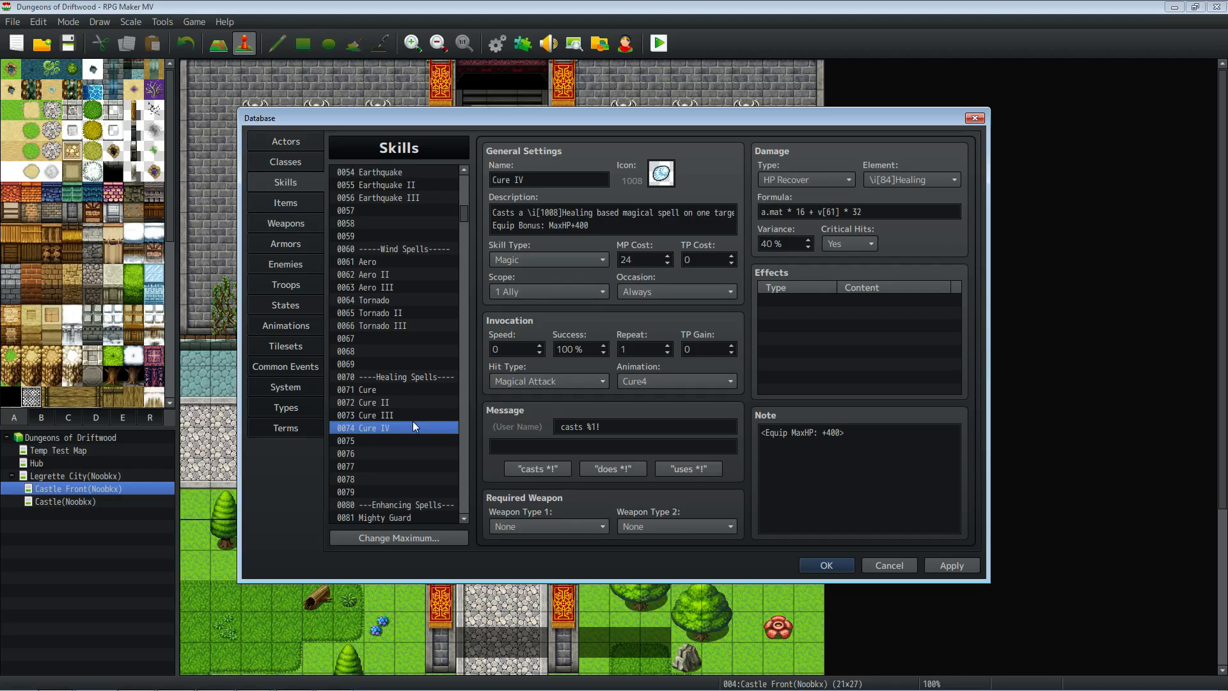
{"action": "scroll", "coordinate": [403, 368], "scroll_direction": "down", "scroll_amount": 2}
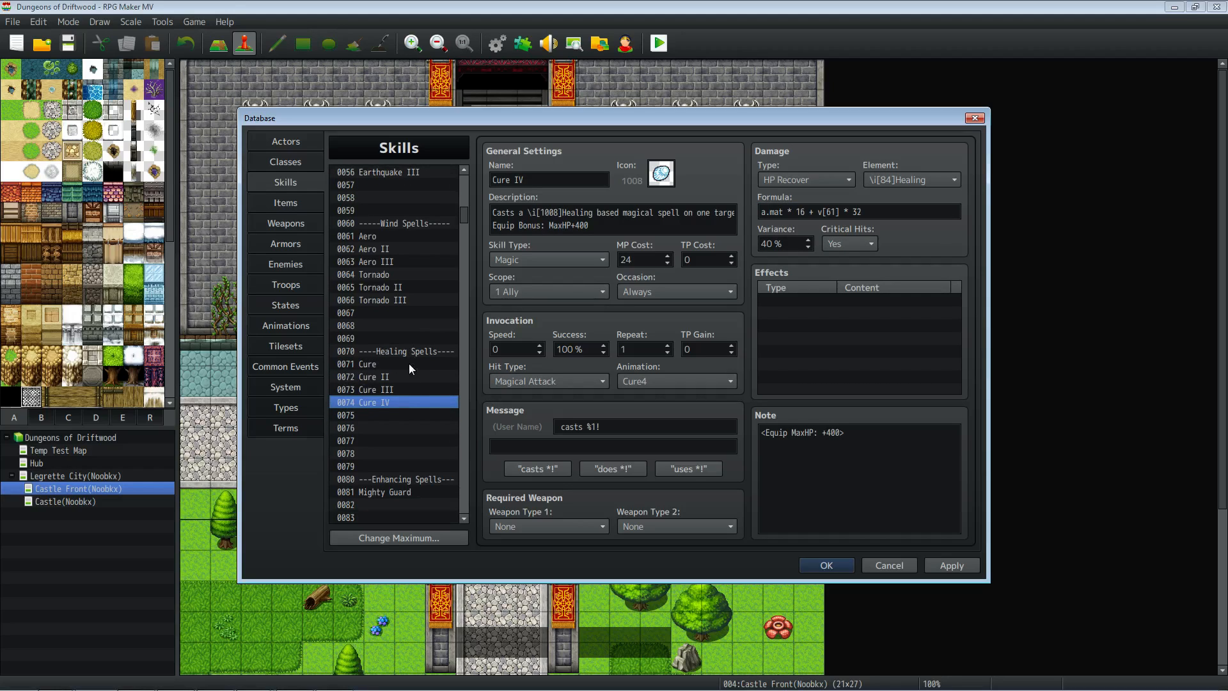
{"action": "mouse_move", "coordinate": [490, 331]}
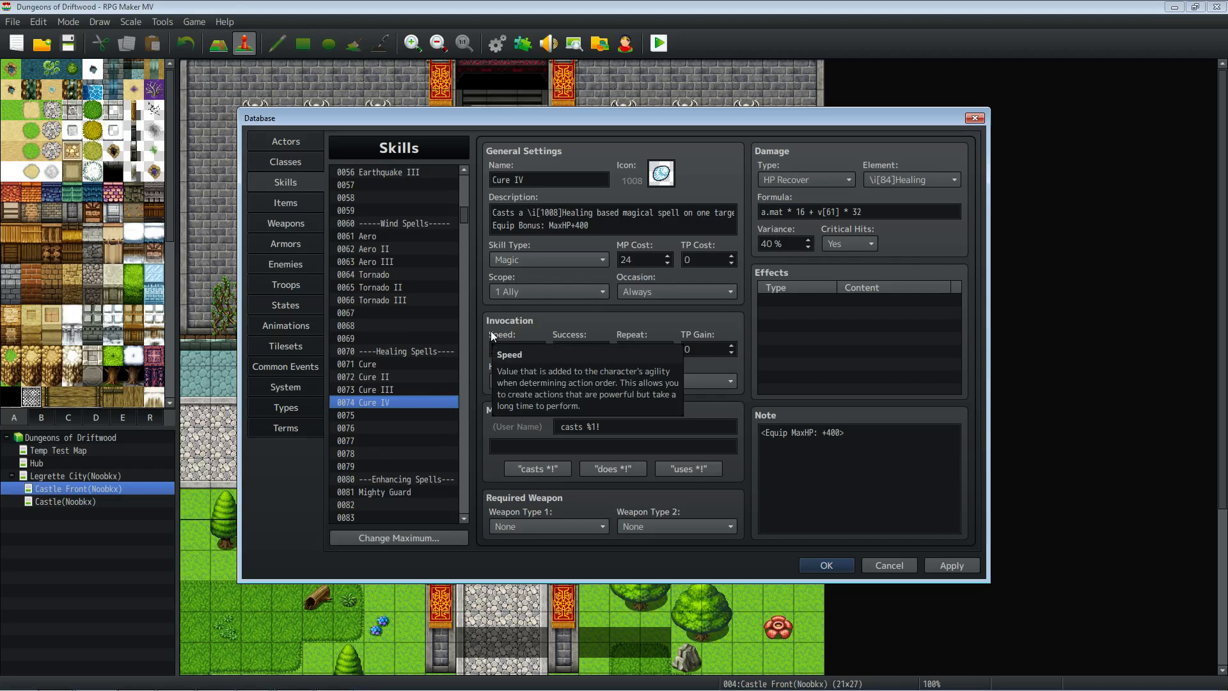
{"action": "left_click", "coordinate": [790, 304]}
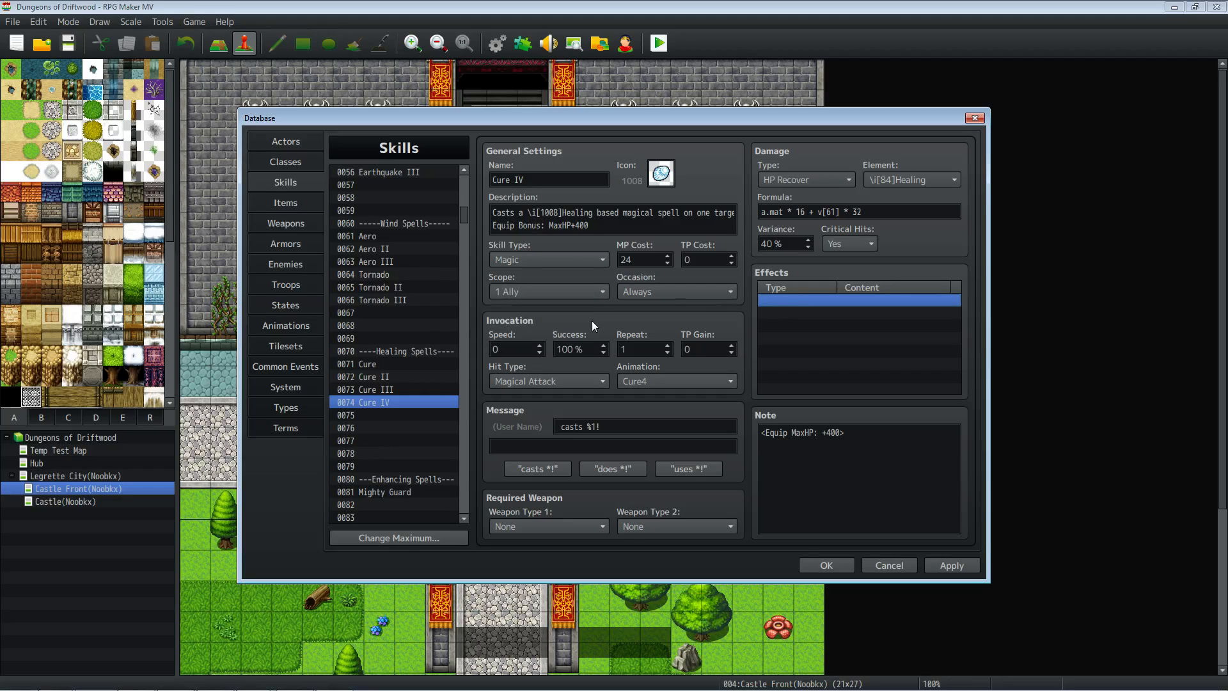
{"action": "left_click", "coordinate": [879, 213]}
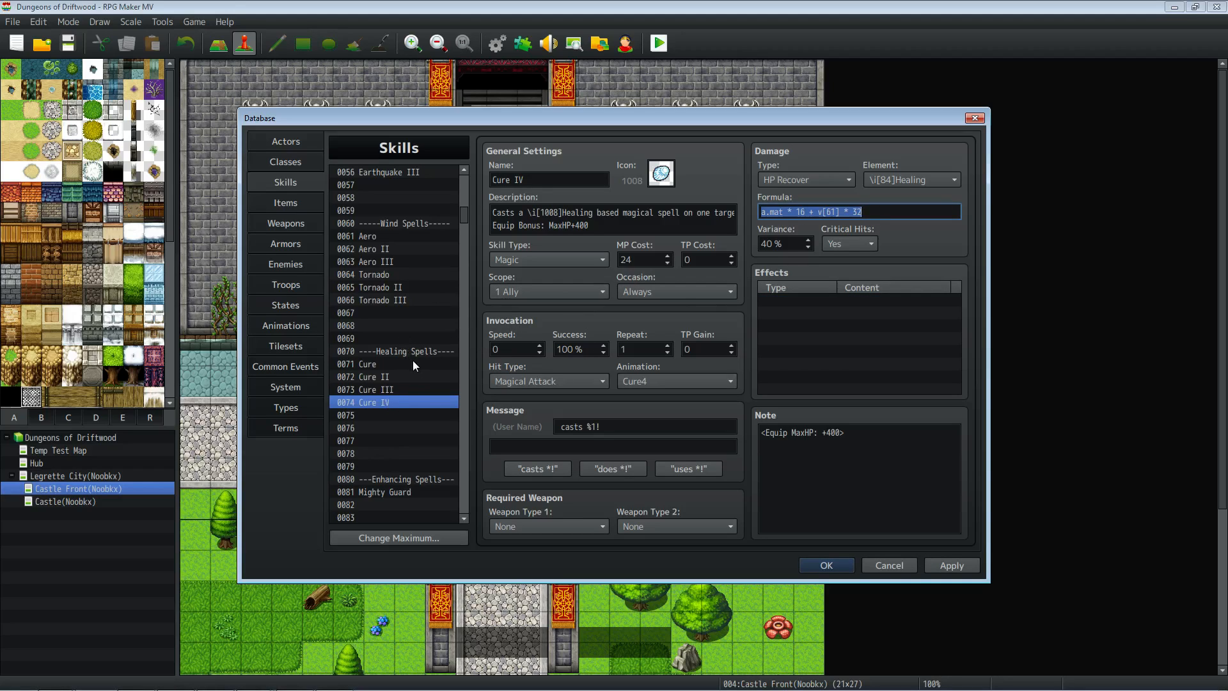
Copy the ---Enhancing Spells--- header and the Mighty Guard skill from slots 0080 and 0081.
{"action": "scroll", "coordinate": [413, 367], "scroll_direction": "down", "scroll_amount": 3}
{"action": "scroll", "coordinate": [414, 381], "scroll_direction": "down", "scroll_amount": 1}
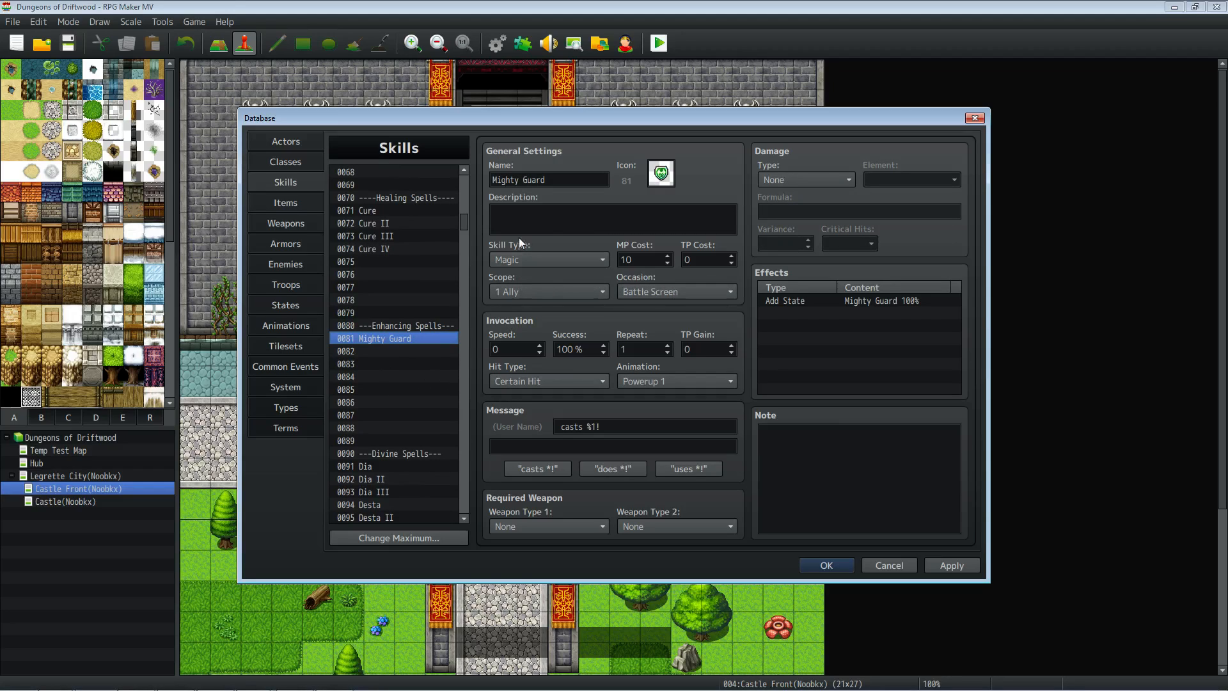
{"action": "left_click", "coordinate": [548, 228]}
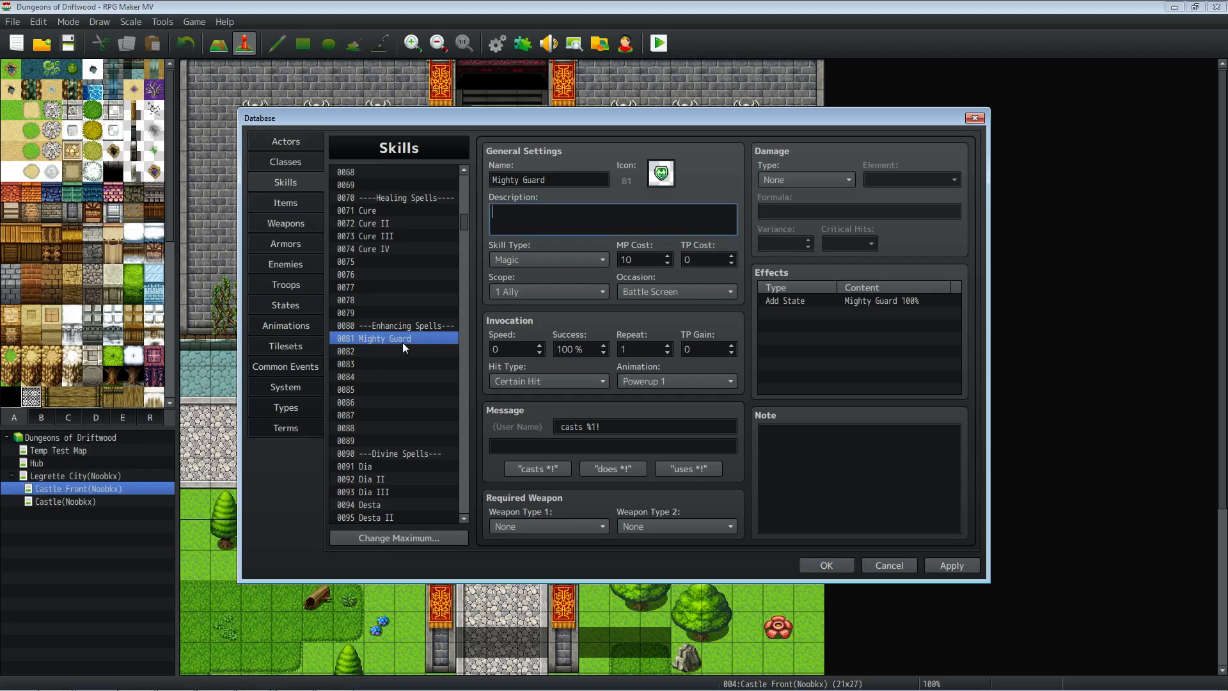
{"action": "mouse_move", "coordinate": [462, 214]}
{"action": "left_mouse_down"}
{"action": "mouse_move", "coordinate": [456, 436]}
{"action": "mouse_move", "coordinate": [463, 225]}
{"action": "left_mouse_up"}
{"action": "left_click", "coordinate": [427, 224]}
{"action": "left_click", "coordinate": [423, 239], "text": "shift"}
{"action": "right_click", "coordinate": [423, 233]}
{"action": "left_click", "coordinate": [448, 246]}
{"action": "left_click_drag", "start_coordinate": [464, 227], "coordinate": [462, 389]}
{"action": "left_click", "coordinate": [389, 345]}
{"action": "right_click", "coordinate": [389, 344]}
{"action": "left_click", "coordinate": [409, 369]}
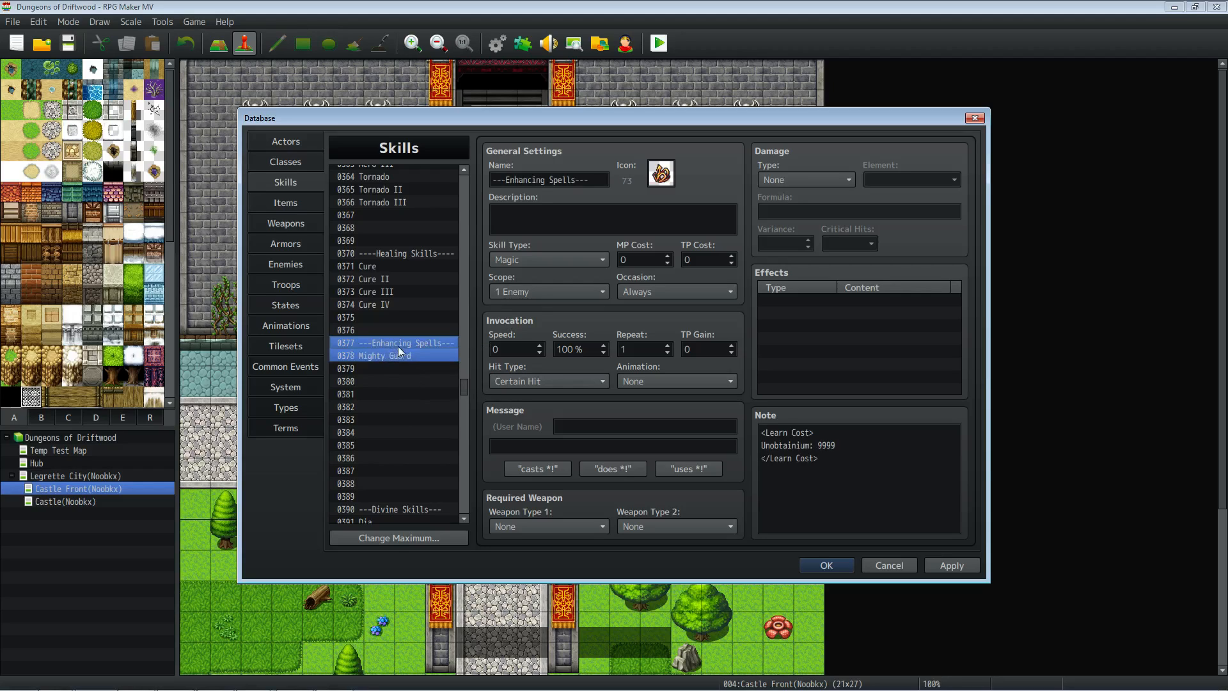
{"action": "right_click", "coordinate": [406, 343]}
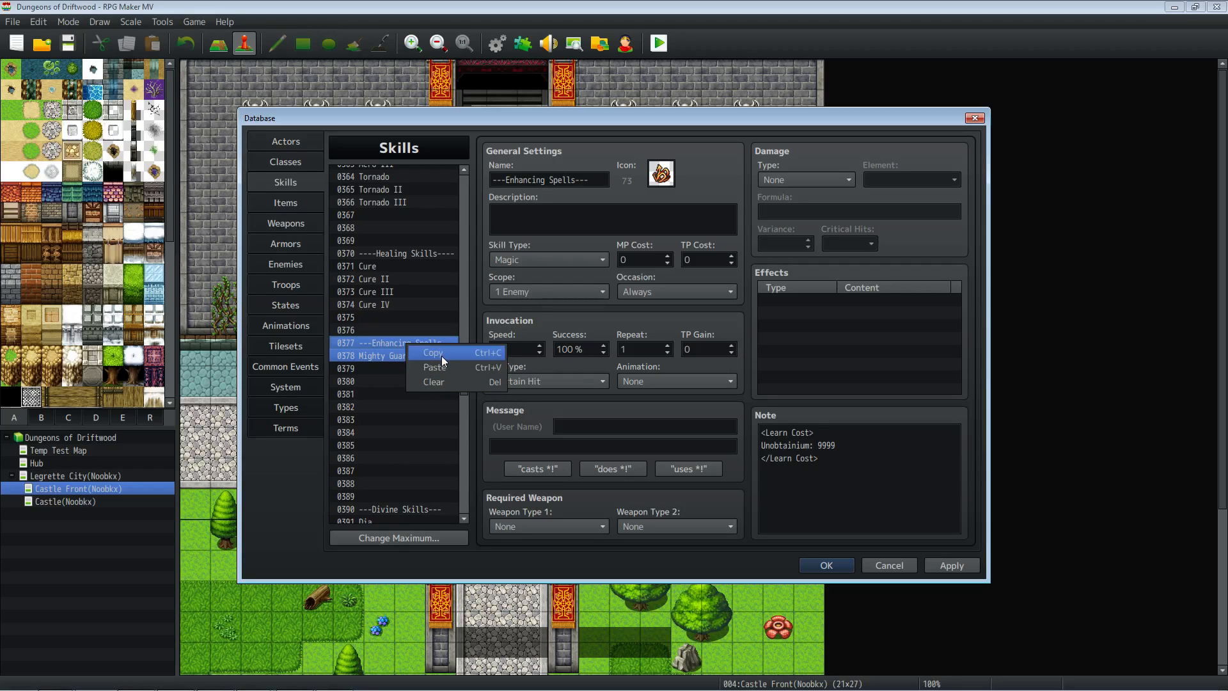
{"action": "left_click", "coordinate": [437, 382]}
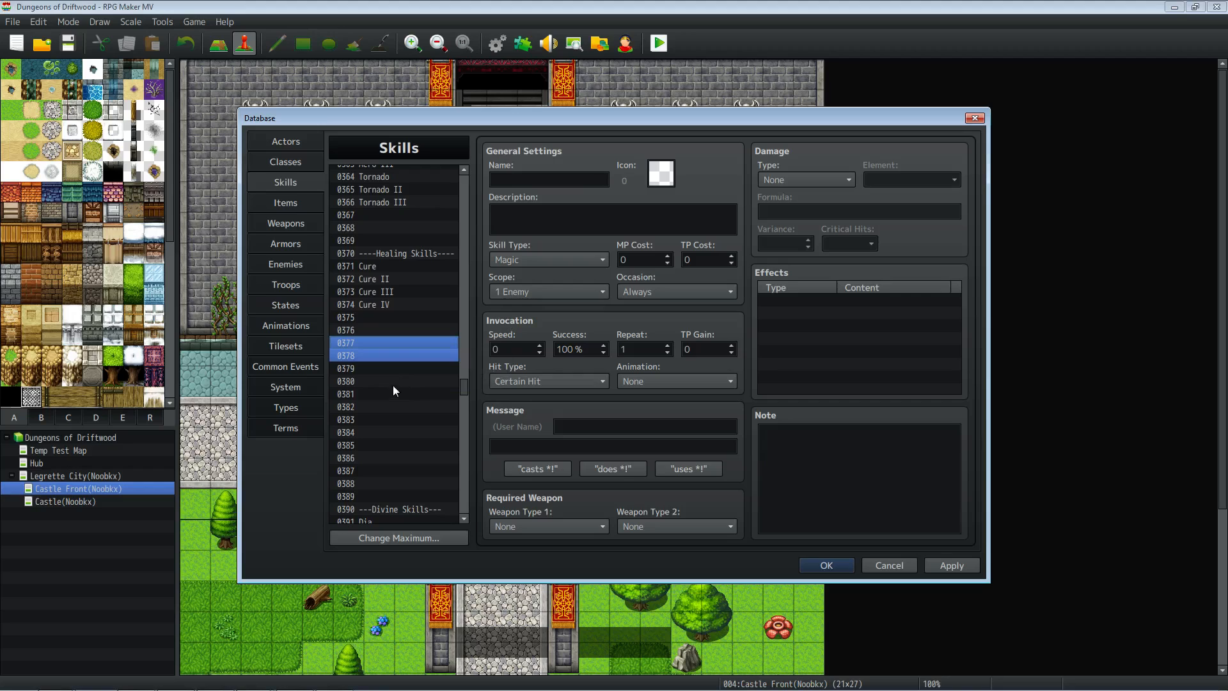
Paste the copied ---Enhancing Spells--- header and Mighty Guard into the enemy versions at slots 0380 and 0381.
{"action": "left_click", "coordinate": [381, 393]}
{"action": "scroll", "coordinate": [393, 384], "scroll_direction": "down", "scroll_amount": 8}
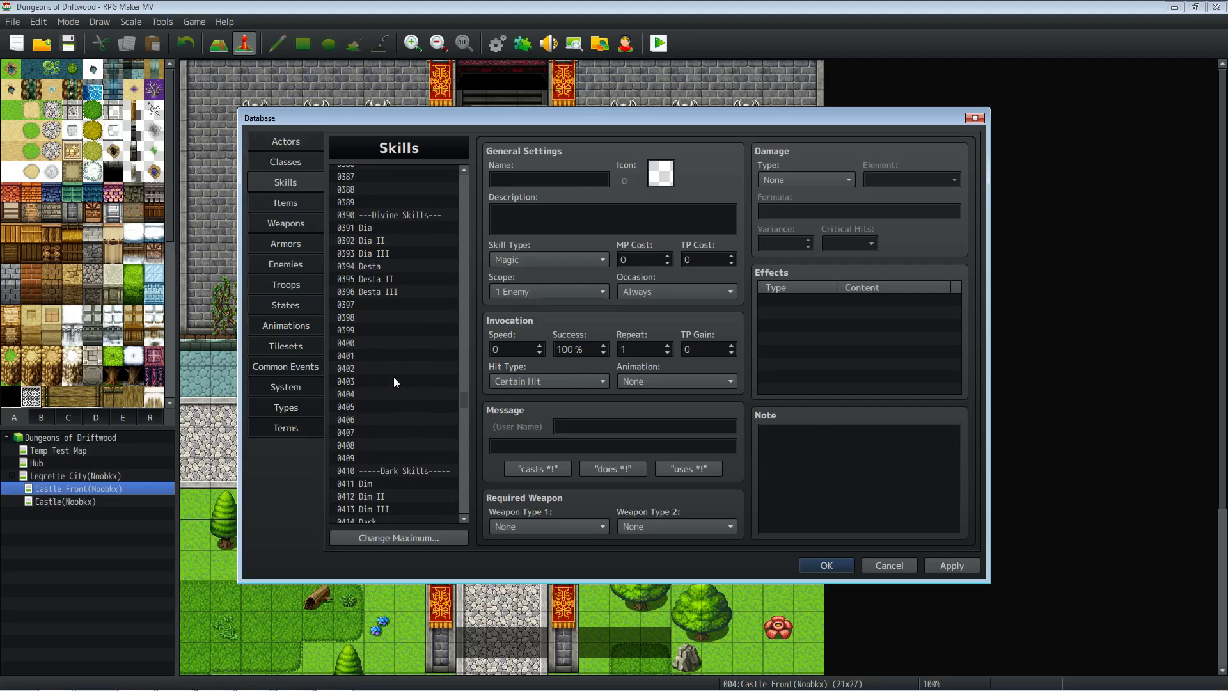
{"action": "mouse_move", "coordinate": [463, 405]}
{"action": "left_mouse_down"}
{"action": "mouse_move", "coordinate": [464, 221]}
{"action": "mouse_move", "coordinate": [463, 397]}
{"action": "left_mouse_up"}
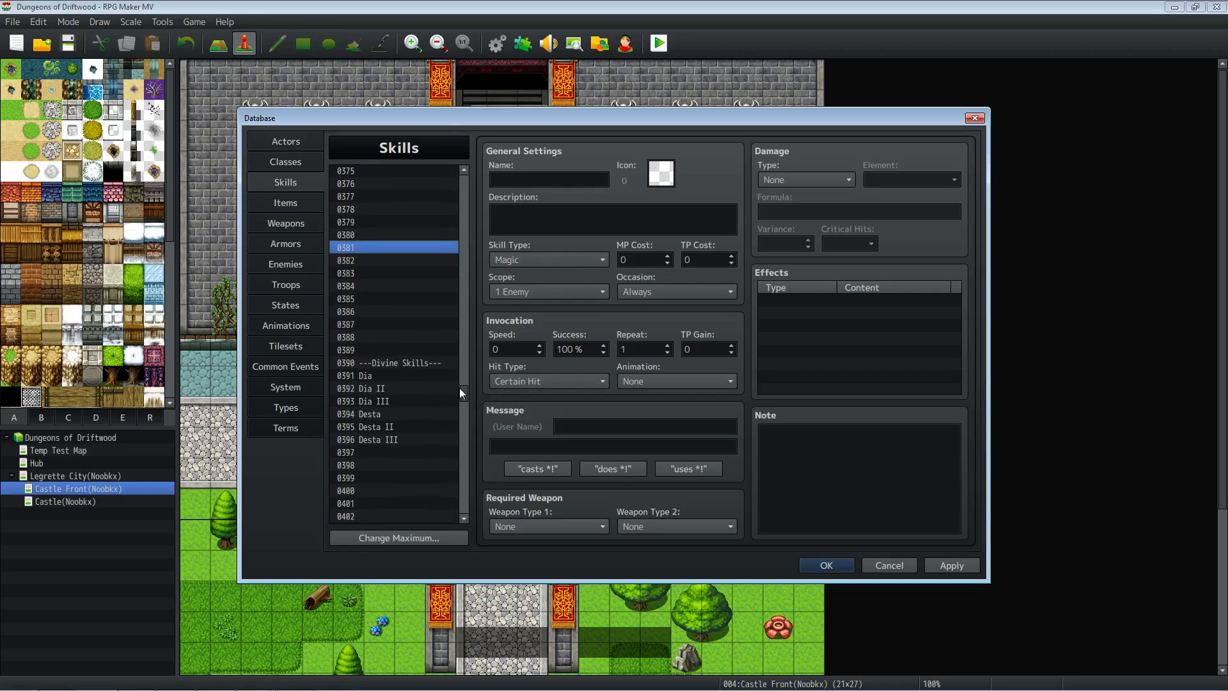
{"action": "right_click", "coordinate": [373, 236]}
{"action": "left_click", "coordinate": [425, 259]}
Clear the Learn Cost note from the ---Enhancing Spells--- header at slot 0380.
{"action": "scroll", "coordinate": [386, 275], "scroll_direction": "up", "scroll_amount": 2}
{"action": "left_click", "coordinate": [410, 337]}
{"action": "left_click", "coordinate": [421, 313]}
{"action": "left_click", "coordinate": [426, 300]}
{"action": "left_click", "coordinate": [423, 313]}
{"action": "left_click", "coordinate": [424, 297]}
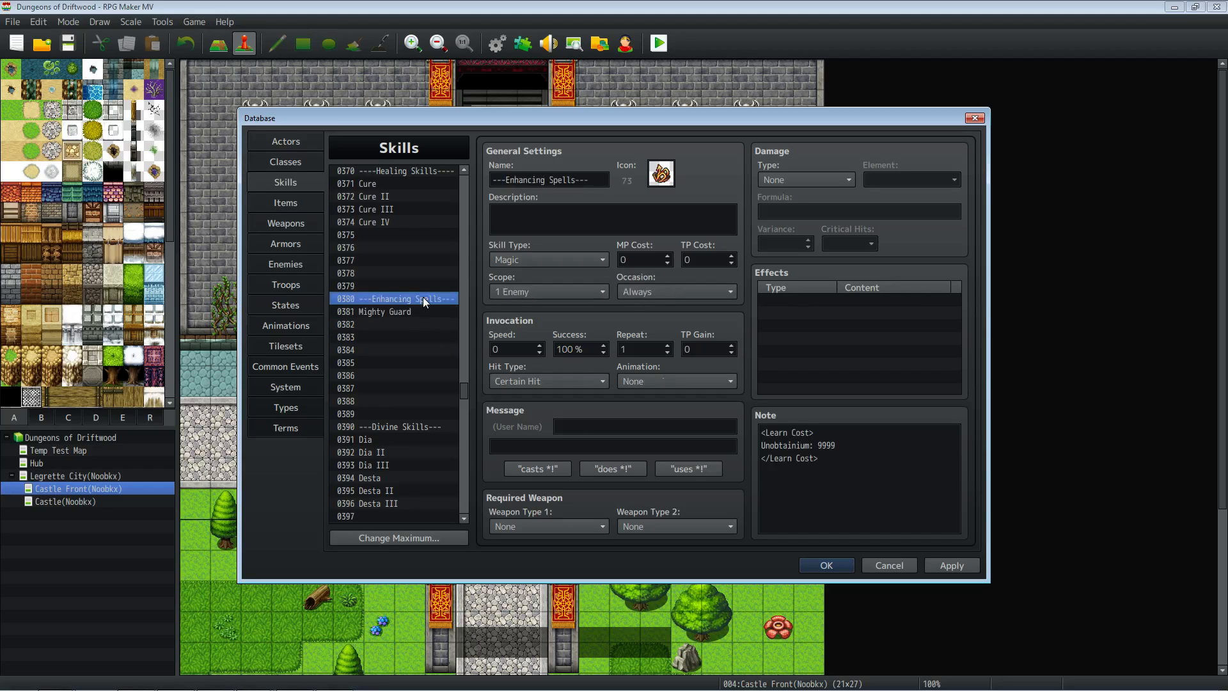
{"action": "left_click", "coordinate": [855, 475]}
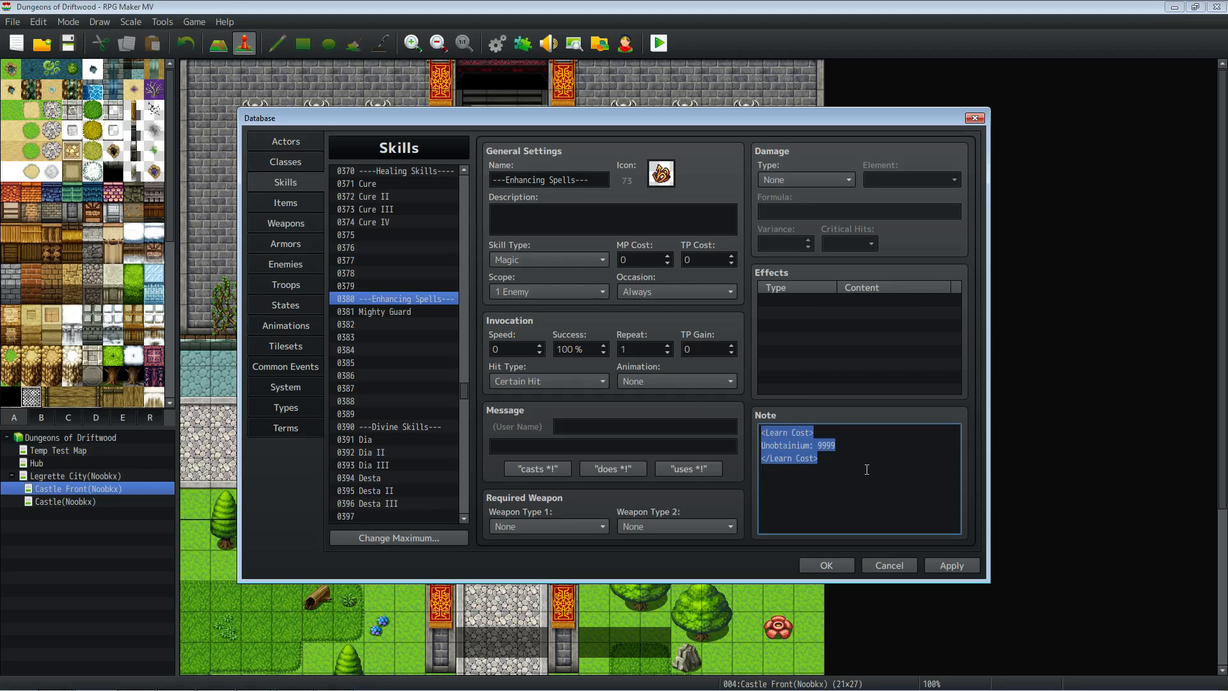
{"action": "key", "text": "Delete"}
Review the enemy skill versions and the effect of Mighty Guard at slot 0381, and apply the database changes.
{"action": "scroll", "coordinate": [416, 329], "scroll_direction": "up", "scroll_amount": 14}
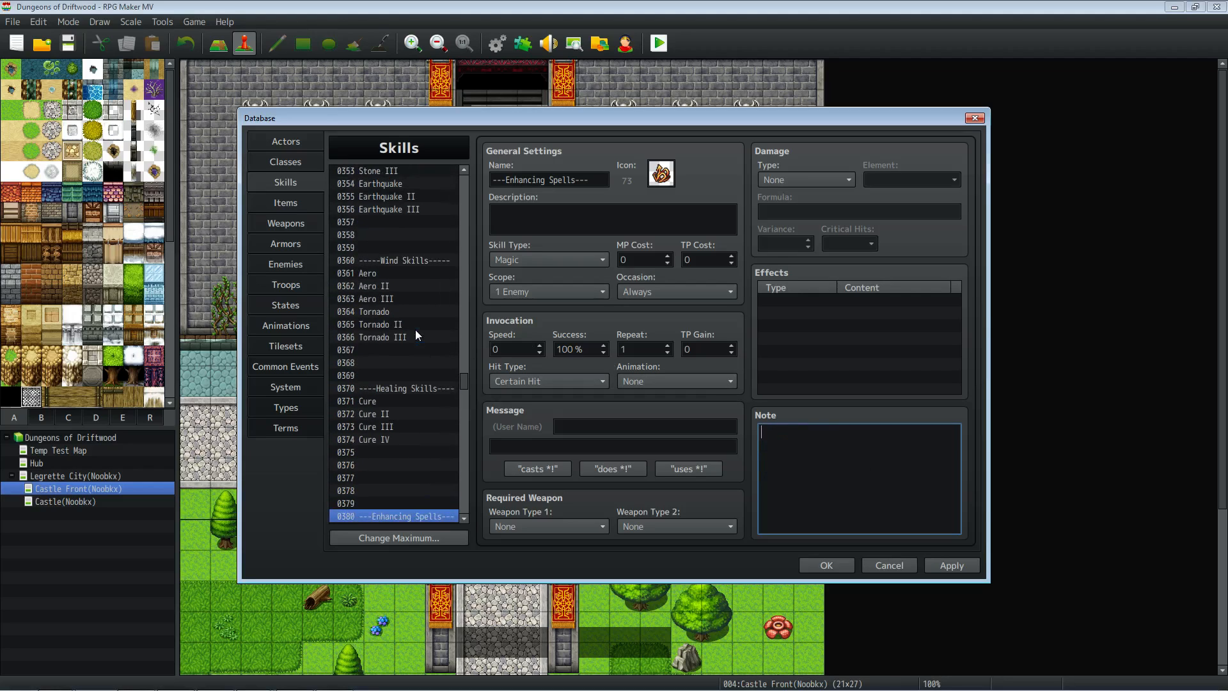
{"action": "scroll", "coordinate": [411, 298], "scroll_direction": "up", "scroll_amount": 12}
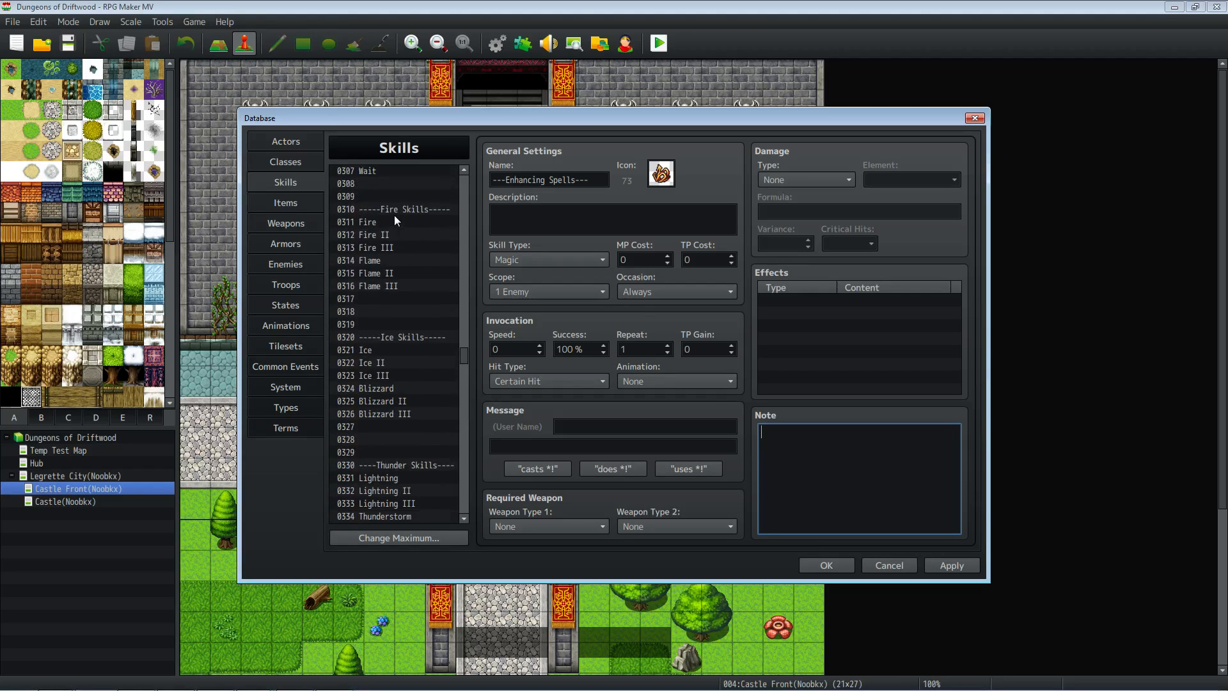
{"action": "left_click", "coordinate": [410, 261]}
{"action": "scroll", "coordinate": [410, 326], "scroll_direction": "down", "scroll_amount": 11}
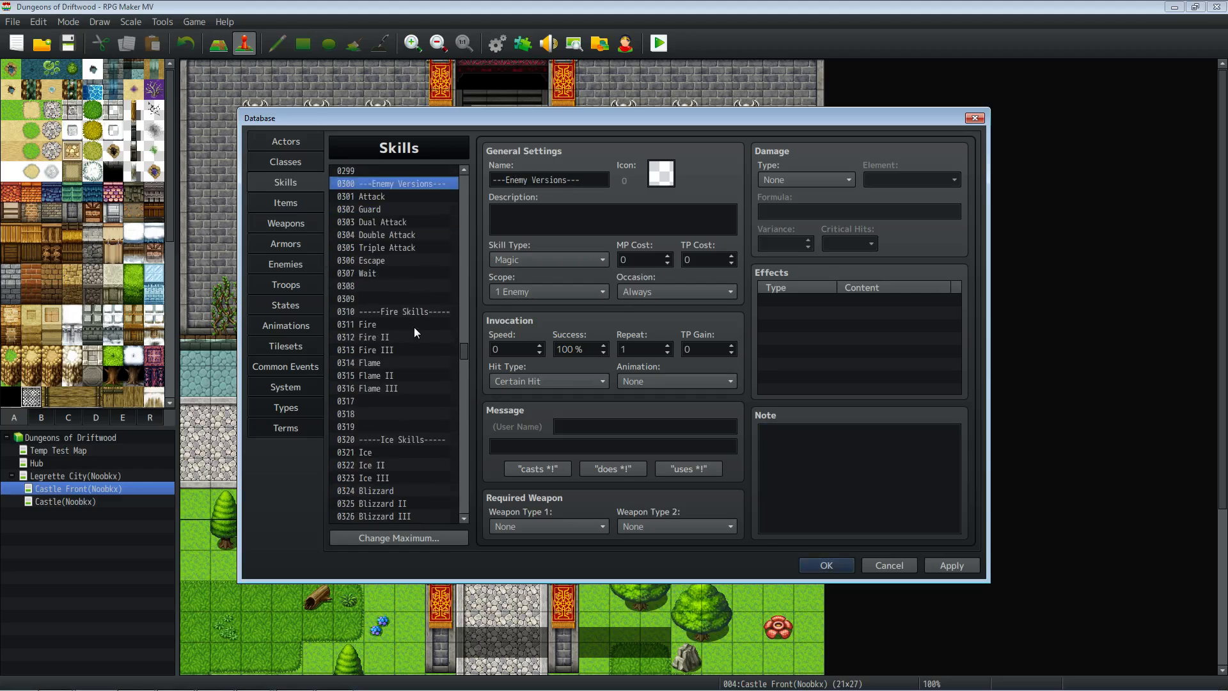
{"action": "scroll", "coordinate": [409, 330], "scroll_direction": "down", "scroll_amount": 15}
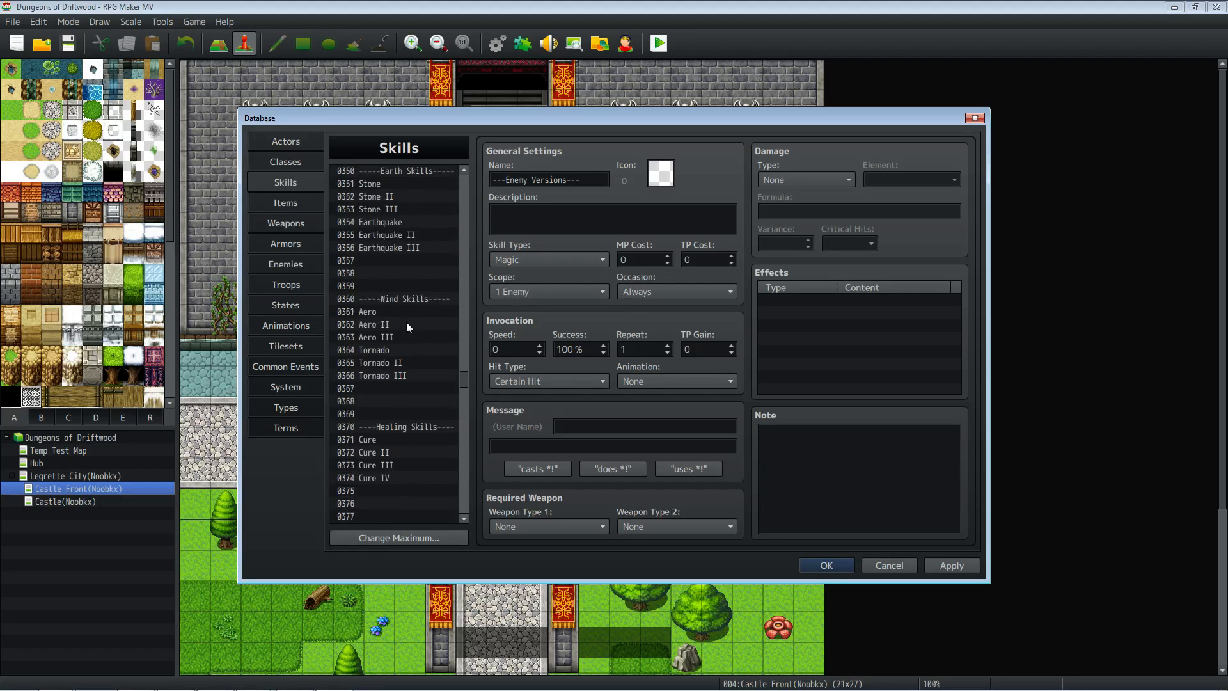
{"action": "left_click", "coordinate": [410, 287]}
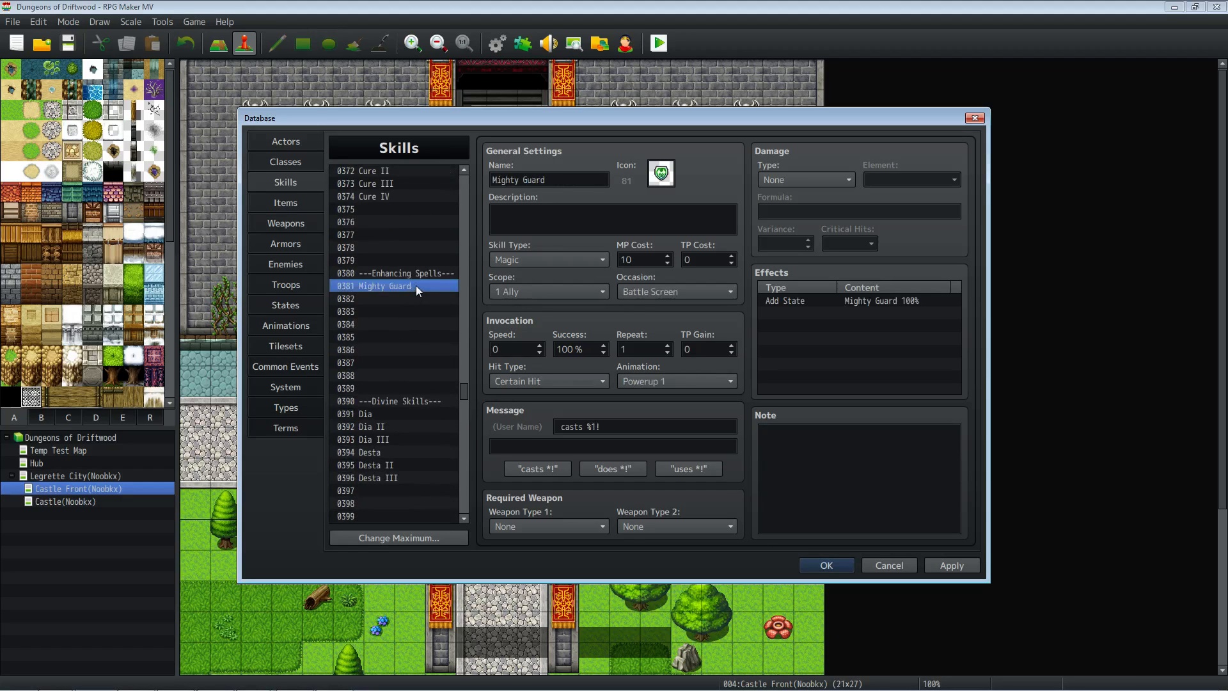
{"action": "left_click", "coordinate": [816, 301]}
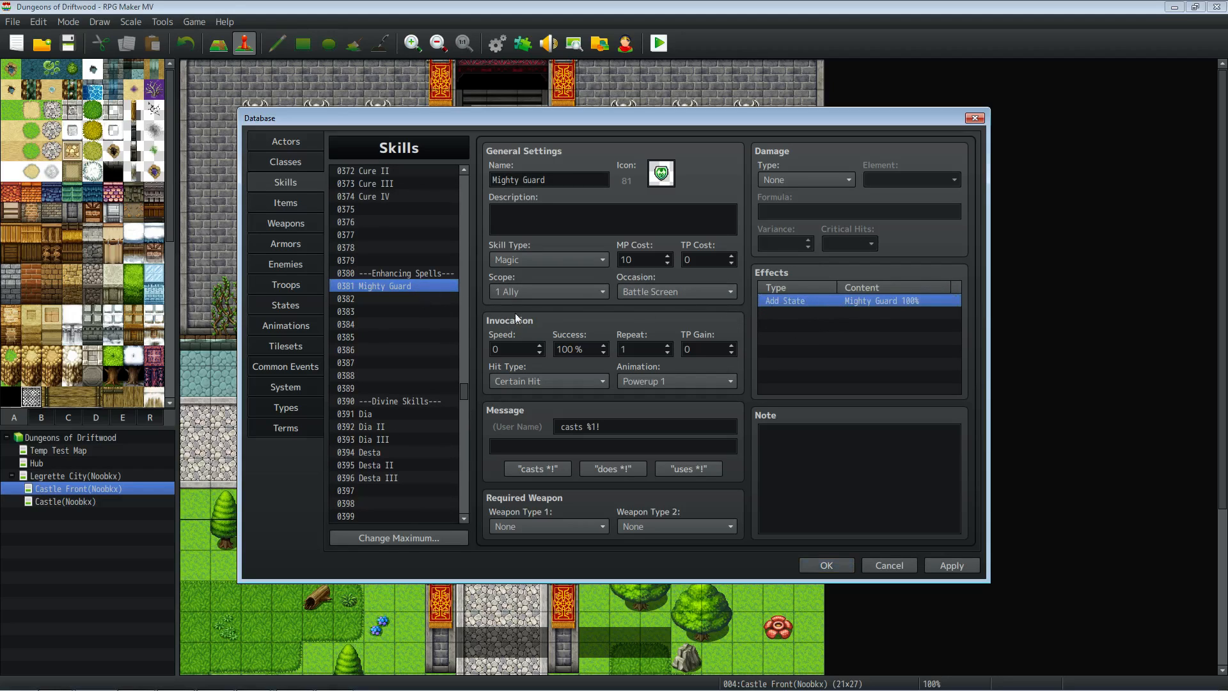
{"action": "left_click", "coordinate": [962, 567]}
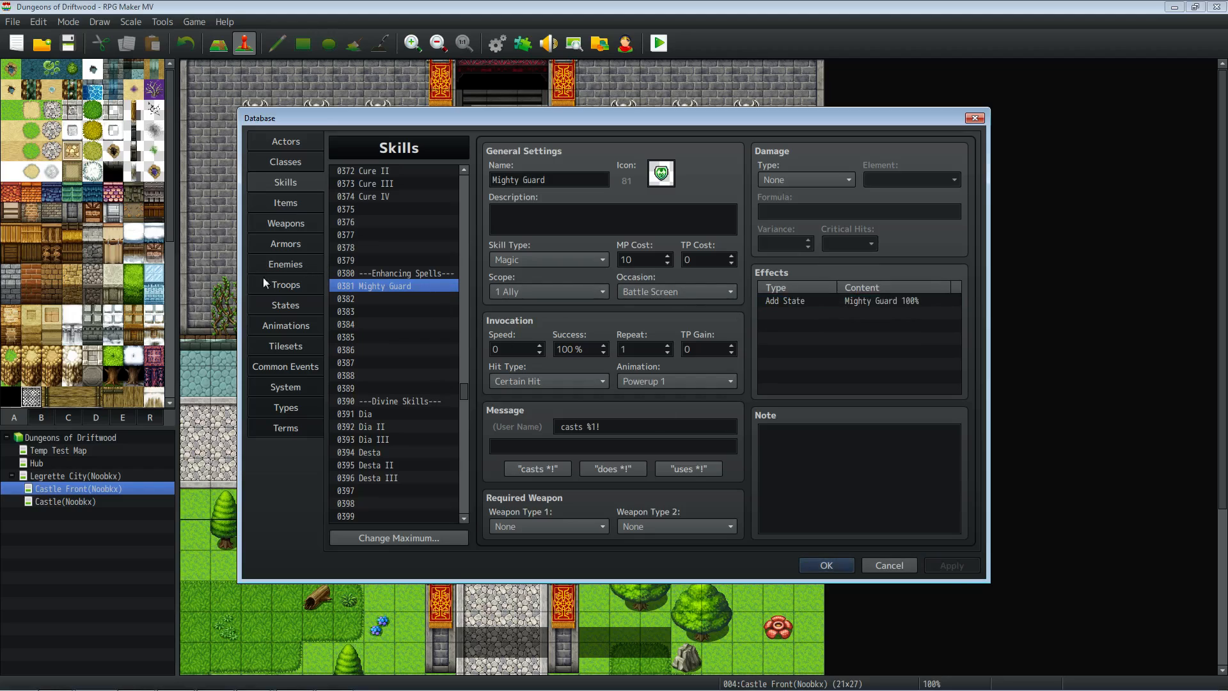
Examine the traits of the Mighty Guard state, including its Defense and M.Defense parameters.
{"action": "left_click", "coordinate": [287, 306]}
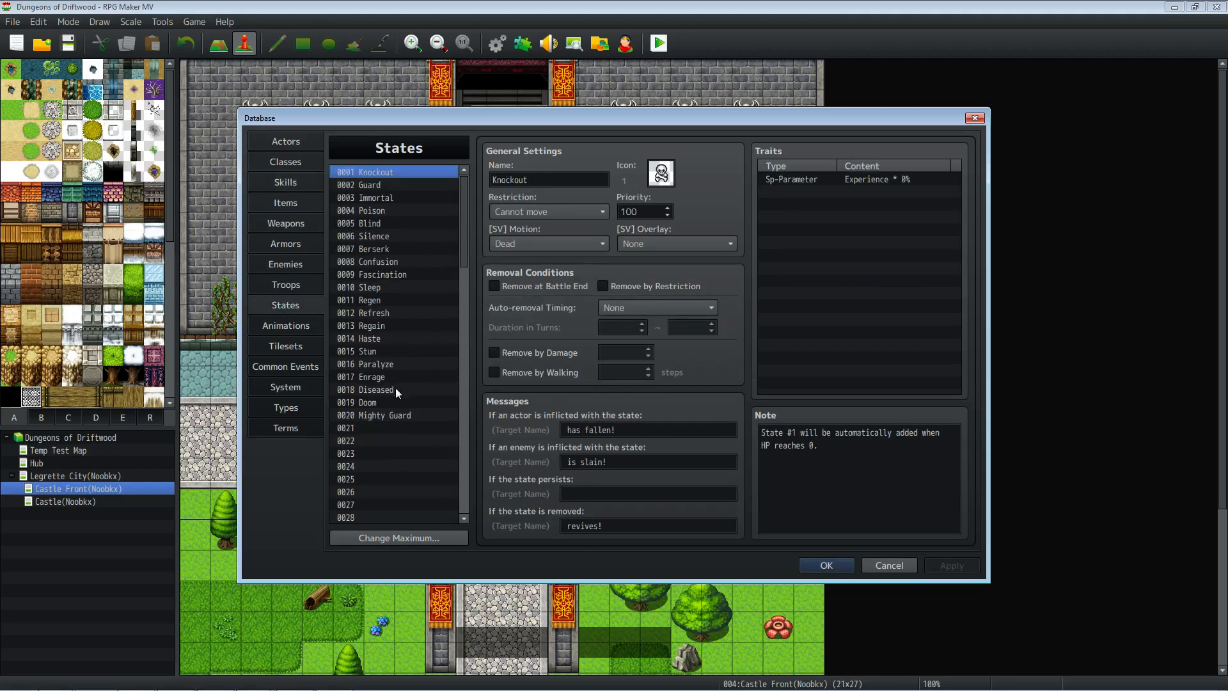
{"action": "left_click", "coordinate": [398, 415]}
{"action": "left_click_drag", "start_coordinate": [831, 187], "coordinate": [827, 213]}
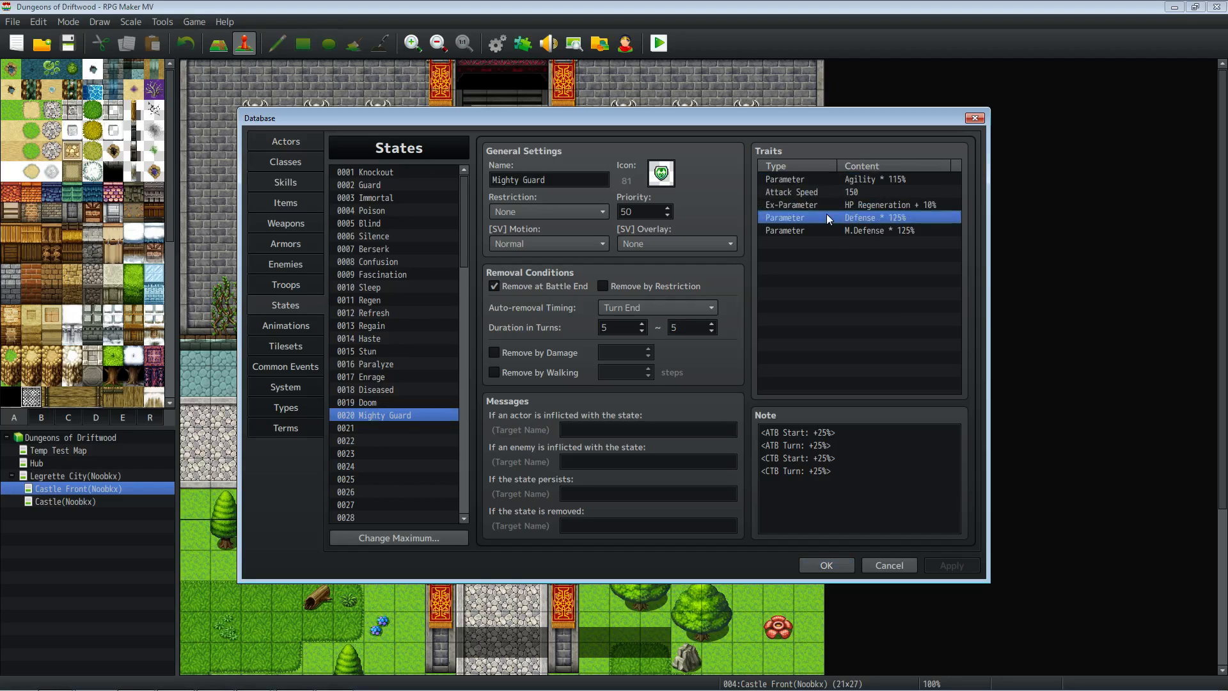
{"action": "left_click", "coordinate": [835, 229]}
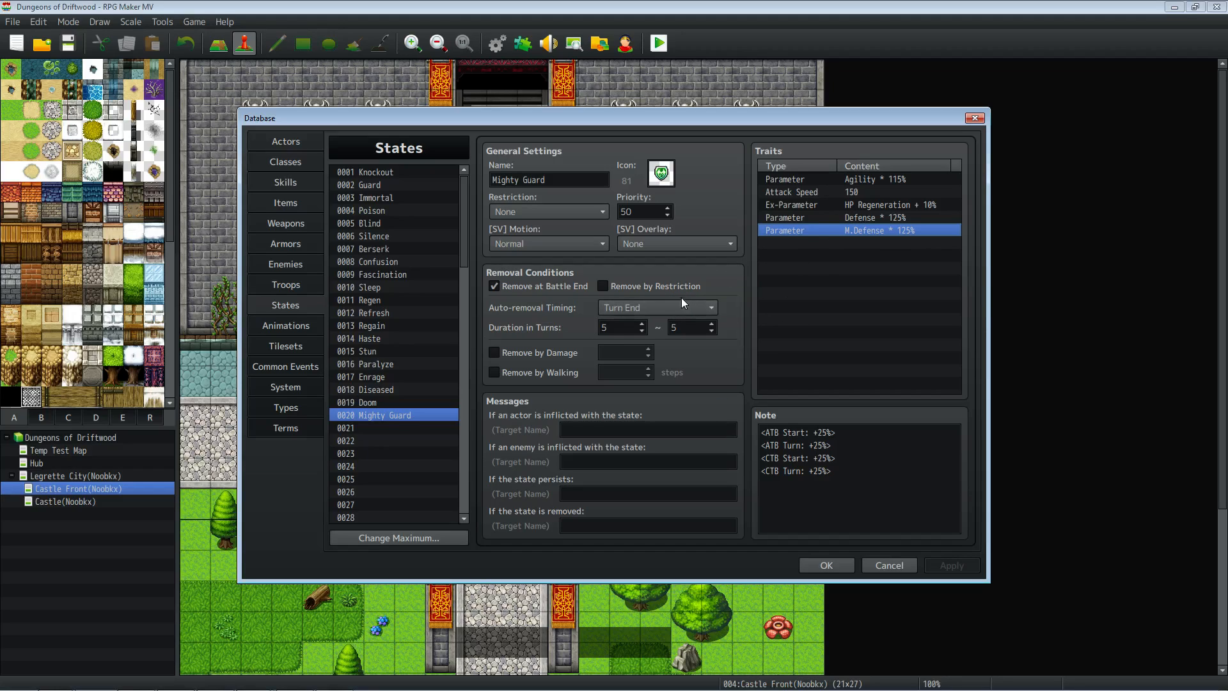
Review the enemy-version enhancing entries and the description of Mighty Guard at slot 0381.
{"action": "left_click", "coordinate": [297, 184]}
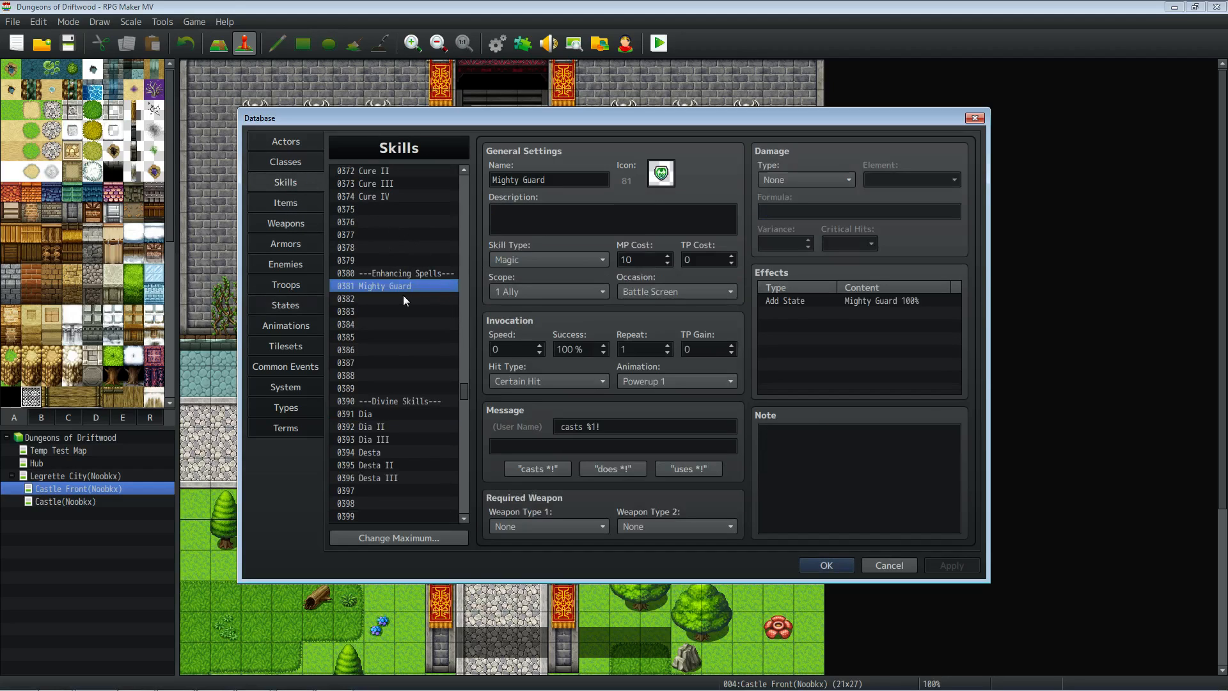
{"action": "left_click", "coordinate": [403, 274]}
{"action": "left_click", "coordinate": [403, 286]}
{"action": "scroll", "coordinate": [409, 275], "scroll_direction": "up", "scroll_amount": 4}
{"action": "scroll", "coordinate": [413, 387], "scroll_direction": "down", "scroll_amount": 1}
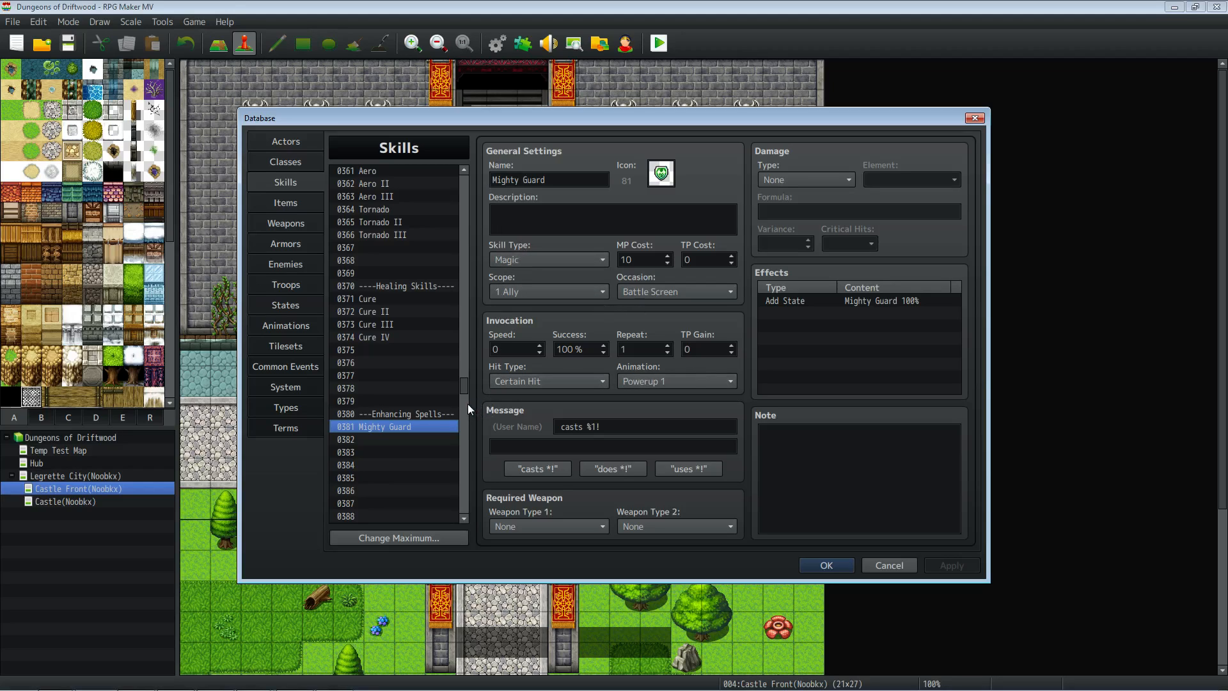
{"action": "left_click_drag", "start_coordinate": [463, 385], "coordinate": [464, 392]}
{"action": "left_click", "coordinate": [548, 230]}
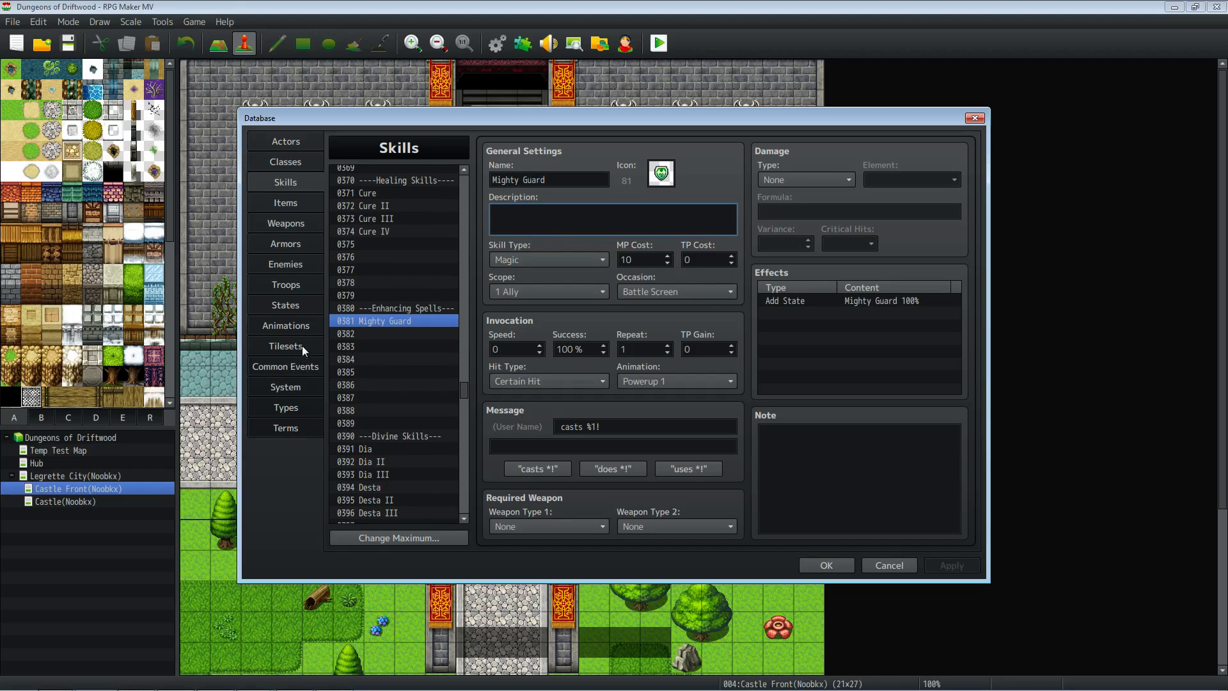
Check the Mighty Guard state's traits again and look up the game's term for the Agility parameter.
{"action": "left_click", "coordinate": [292, 303]}
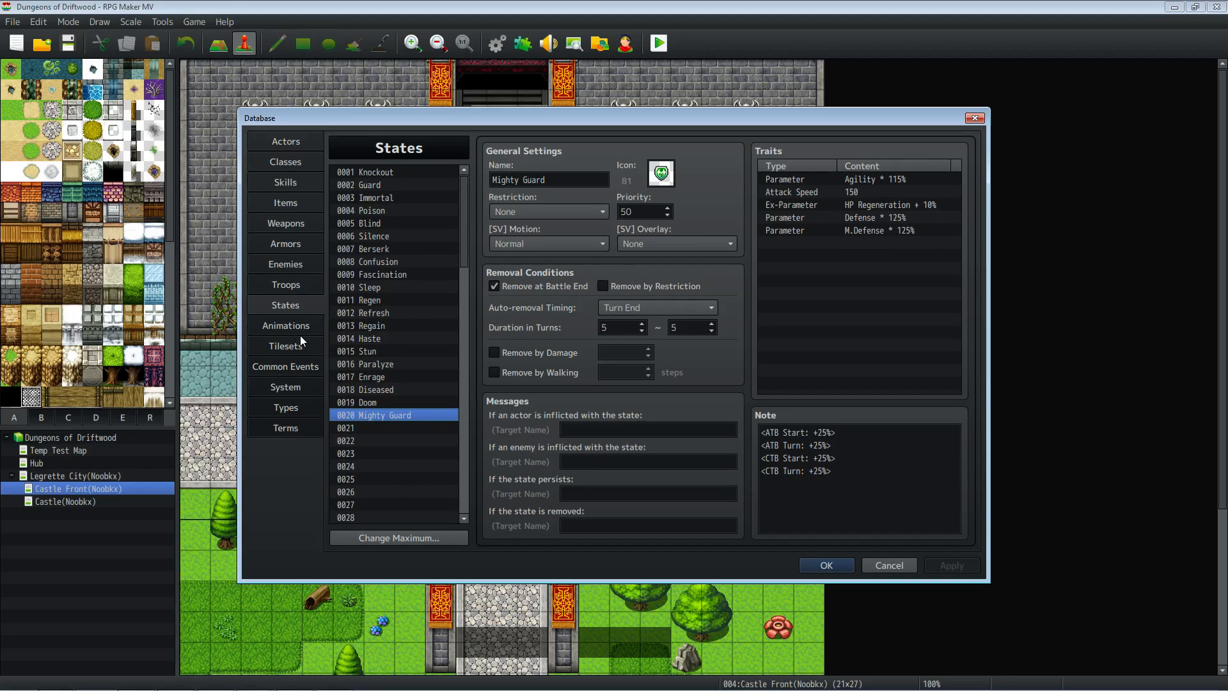
{"action": "left_click", "coordinate": [297, 403]}
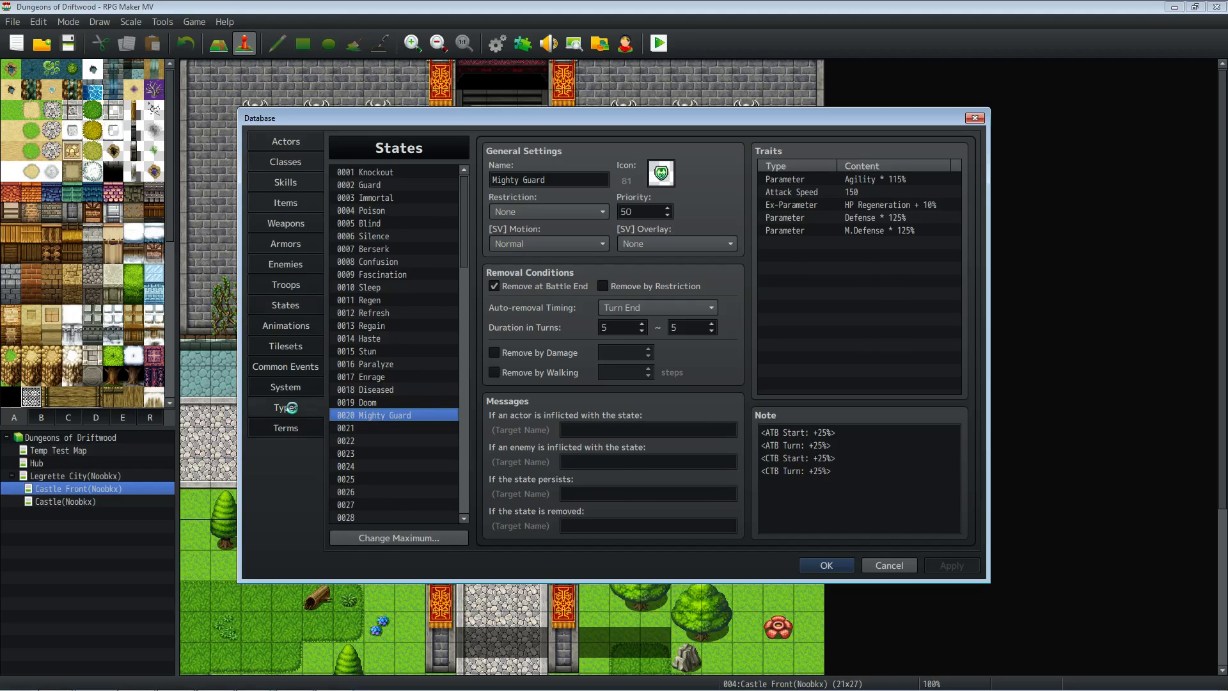
{"action": "left_click", "coordinate": [311, 427]}
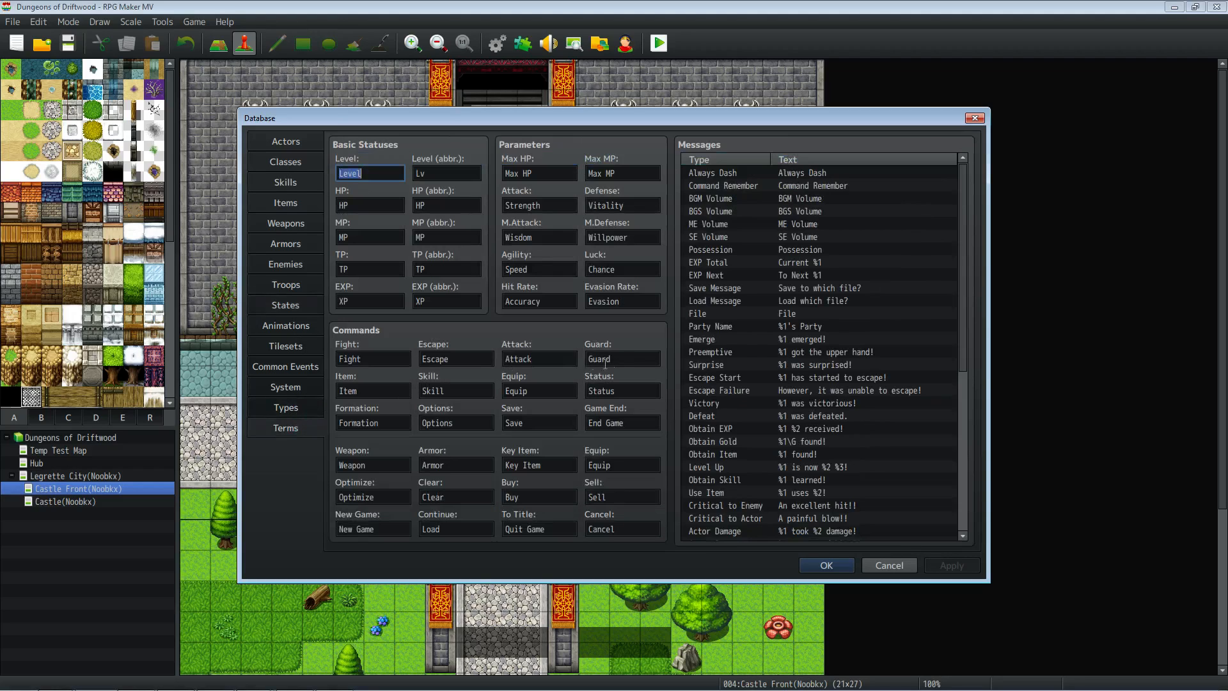
{"action": "left_click", "coordinate": [529, 270]}
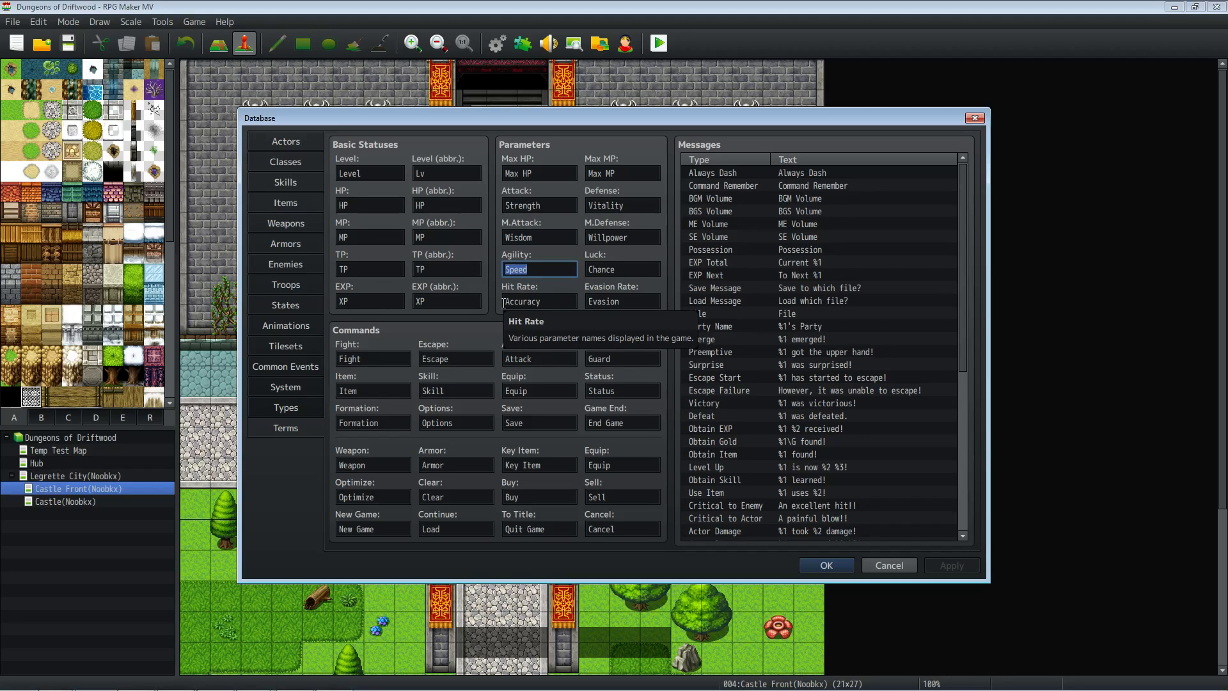
Start the description of the enemy Mighty Guard skill at slot 0381 with "SPD+15%, Attack Speed+150,".
{"action": "left_click", "coordinate": [298, 184]}
{"action": "left_click", "coordinate": [538, 222]}
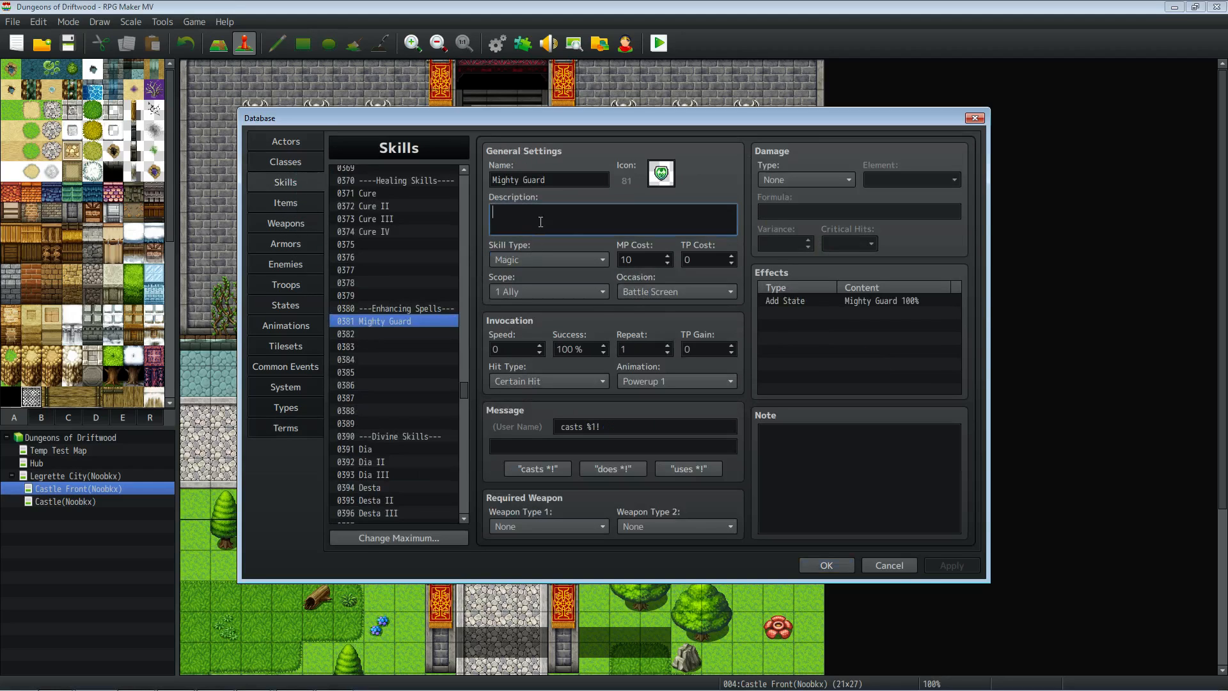
{"action": "type", "text": "SPD+15%"}
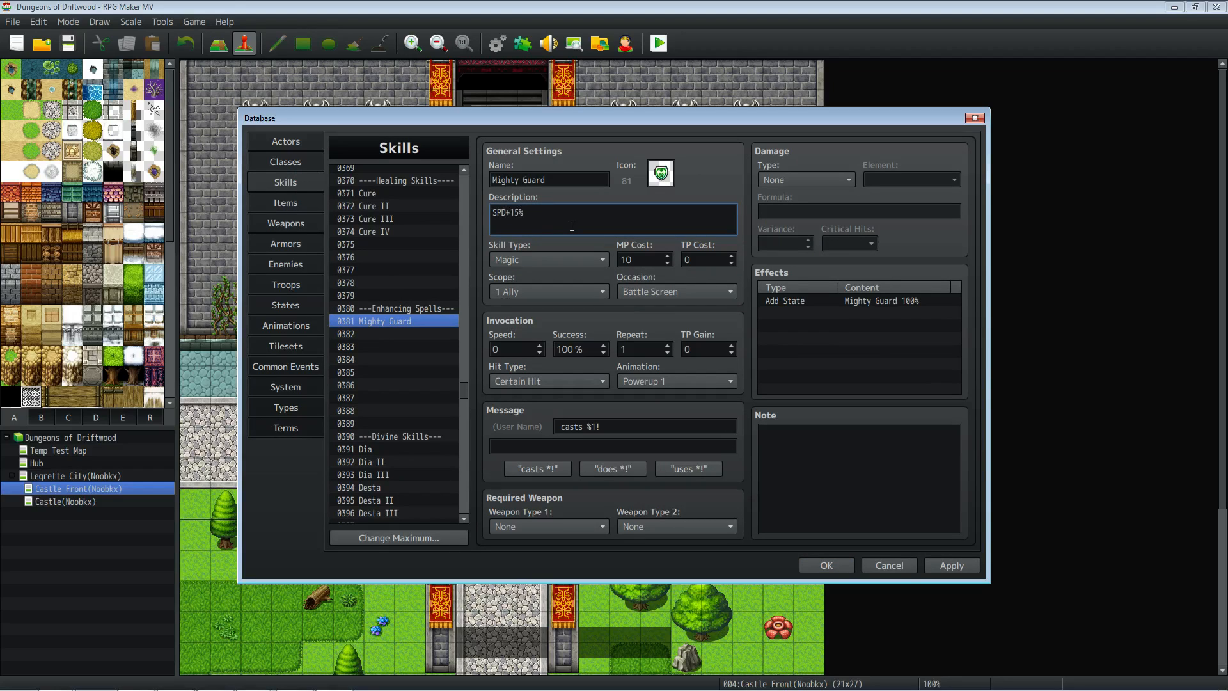
{"action": "type", "text": ","}
{"action": "left_click", "coordinate": [286, 305]}
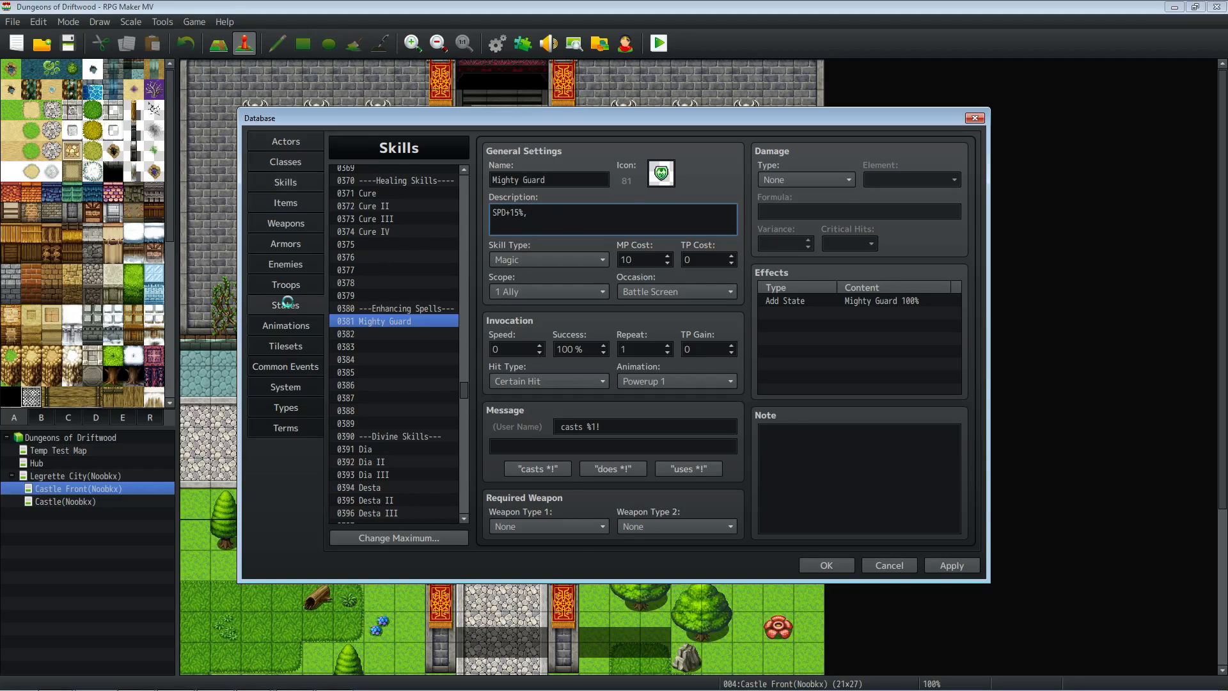
{"action": "left_click", "coordinate": [301, 183]}
{"action": "left_click", "coordinate": [574, 217]}
{"action": "type", "text": "A"}
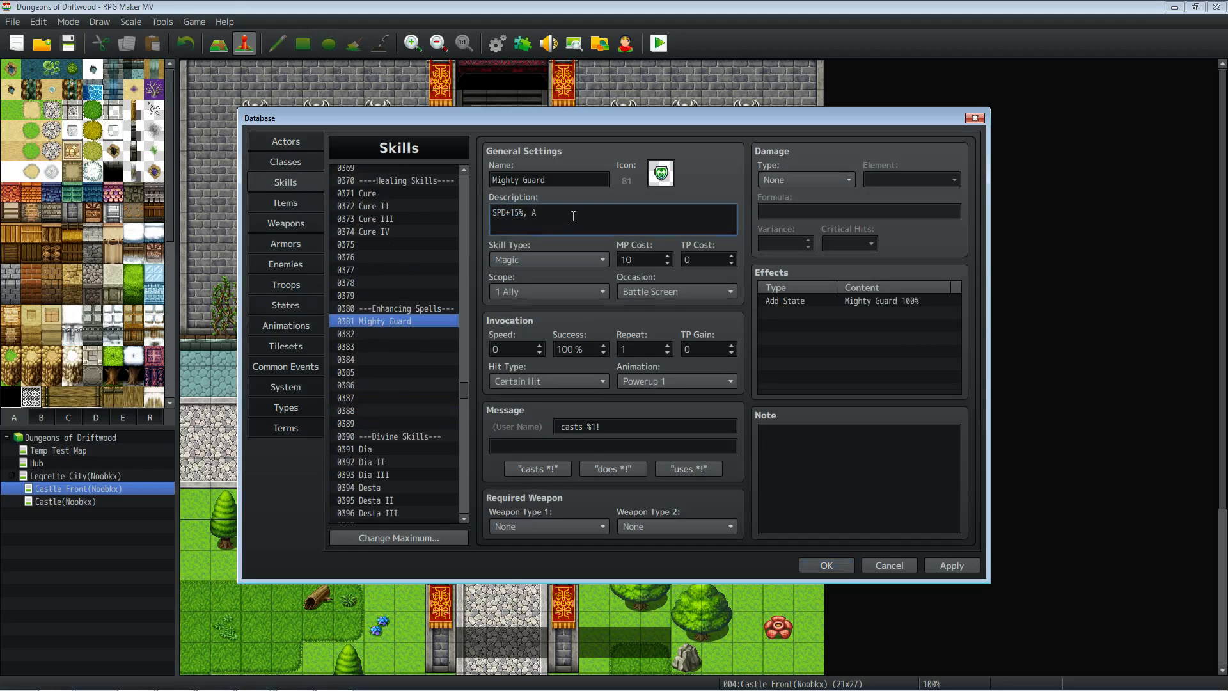
{"action": "type", "text": "ttack Speed+150,"}
Check the Mighty Guard state's traits, add "Regen+10%," to the description of the skill at slot 0381, and apply it.
{"action": "left_click", "coordinate": [291, 306]}
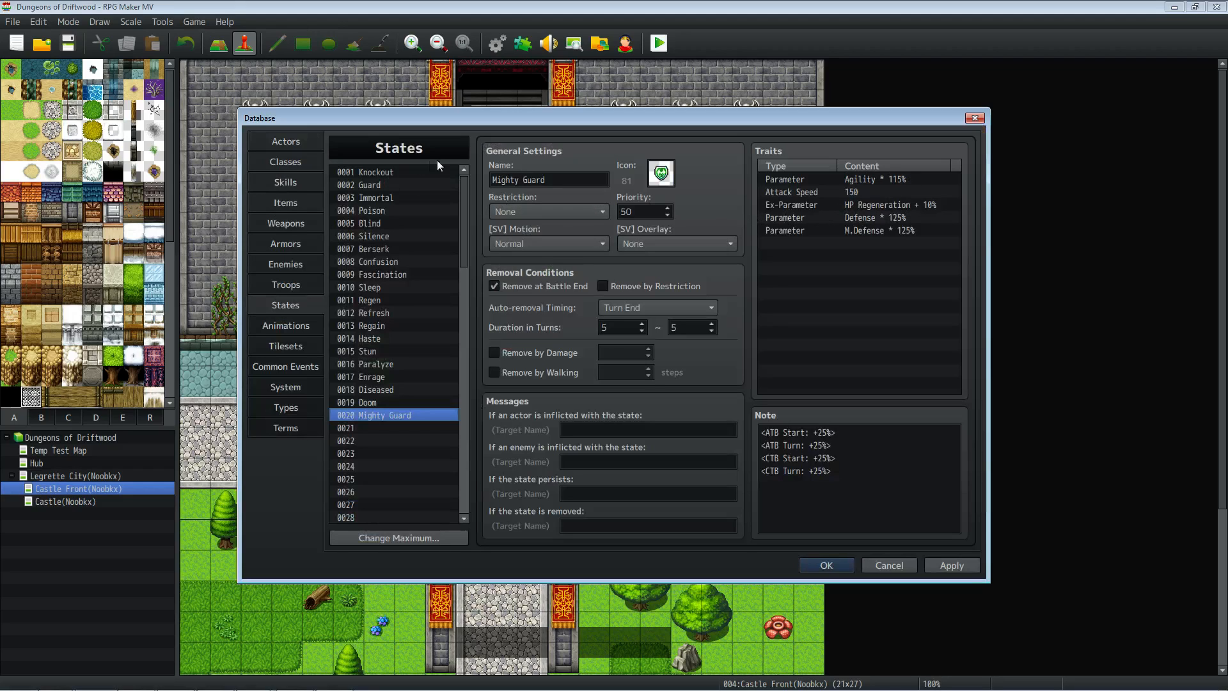
{"action": "left_click", "coordinate": [297, 184]}
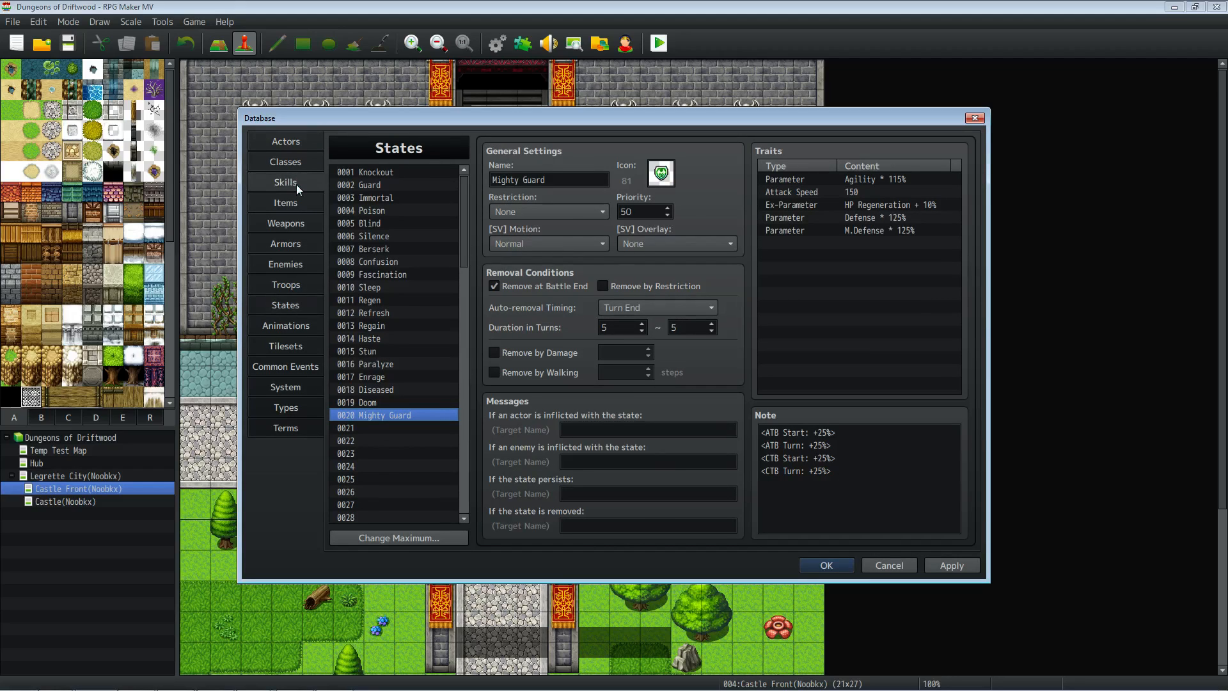
{"action": "left_click", "coordinate": [655, 214]}
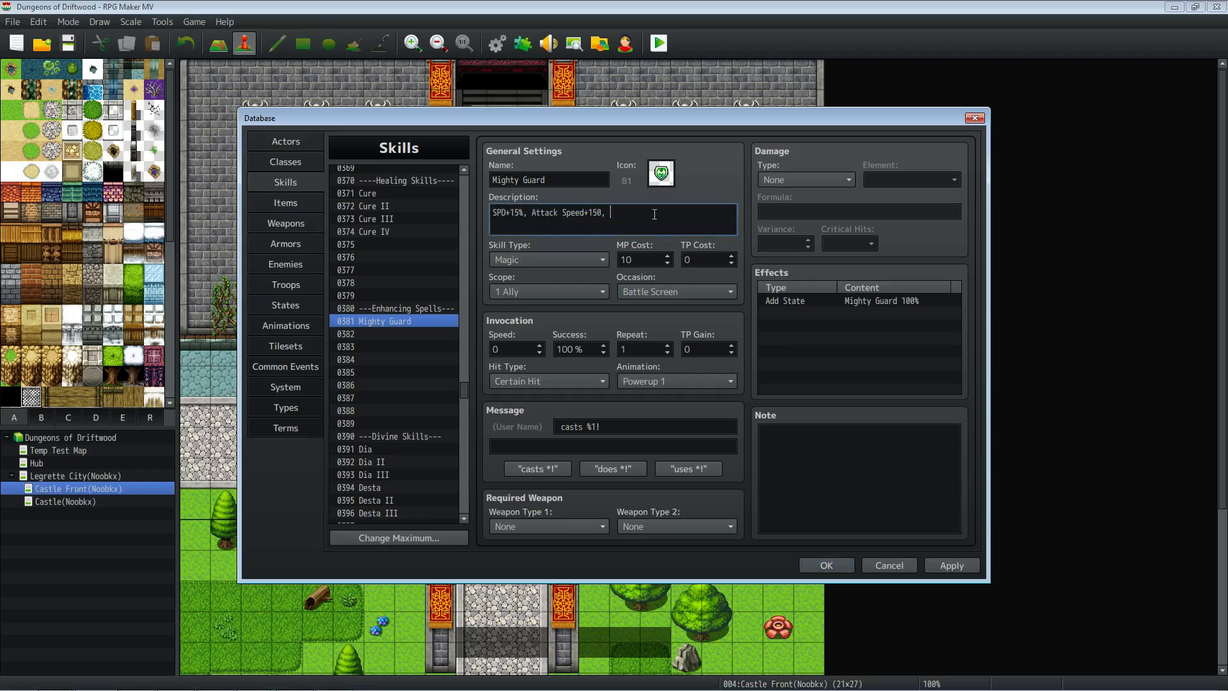
{"action": "type", "text": "HP"}
{"action": "type", "text": "egen"}
{"action": "type", "text": "10%mp"}
{"action": "key", "text": "BackSpace"}
{"action": "key", "text": "BackSpace"}
{"action": "type", "text": ","}
{"action": "left_click", "coordinate": [962, 565]}
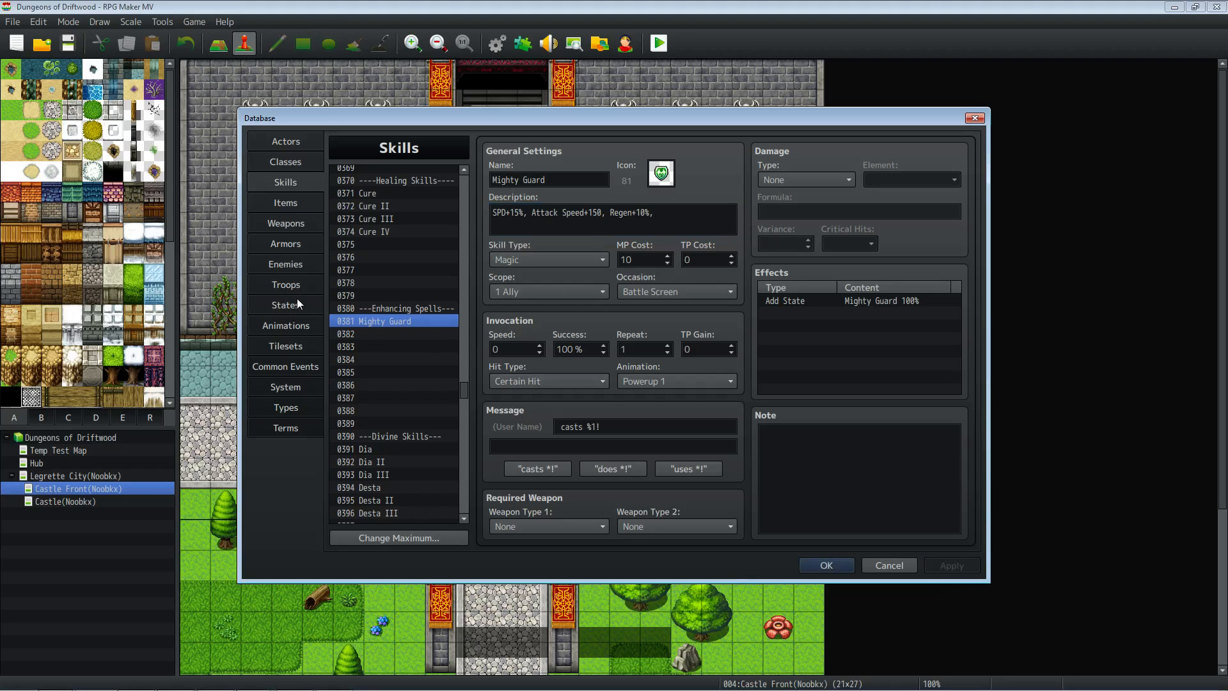
Complete the Mighty Guard description at slot 0381 with "VIT+25%, WIL+25% for 5 turns." and apply the change.
{"action": "left_click", "coordinate": [297, 300]}
{"action": "left_click", "coordinate": [695, 217]}
{"action": "type", "text": "DEF"}
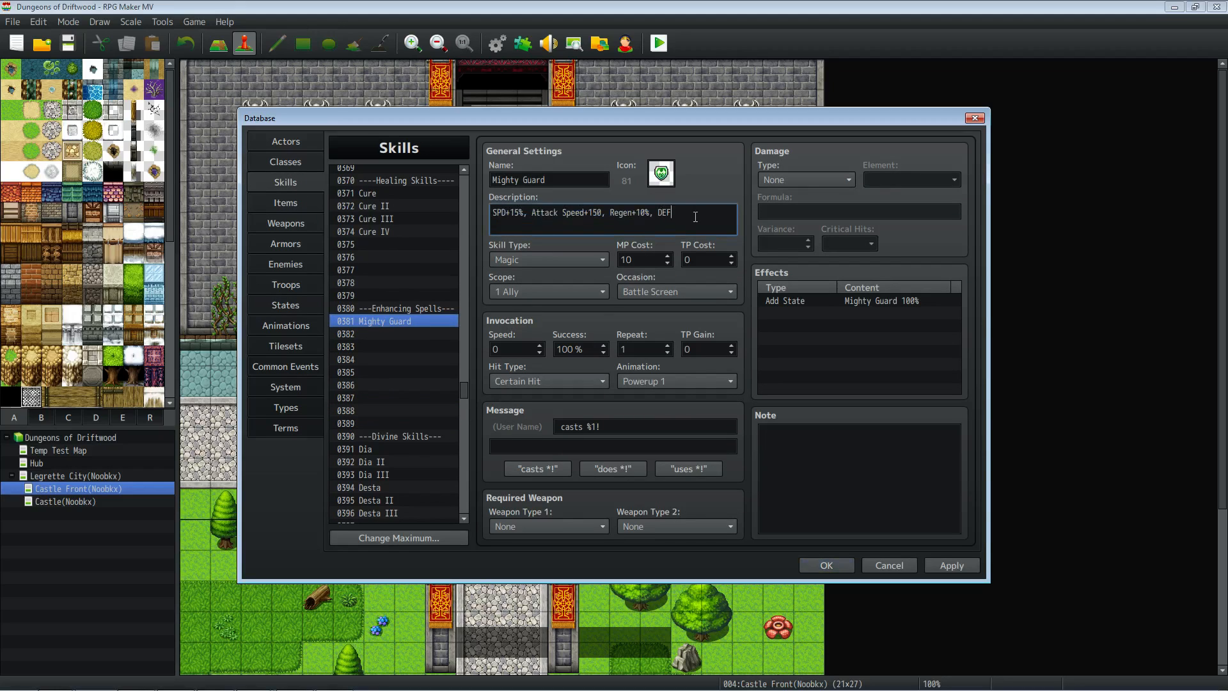
{"action": "key", "text": "BackSpace"}
{"action": "key", "text": "BackSpace"}
{"action": "type", "text": "VIT"}
{"action": "type", "text": "+25%"}
{"action": "type", "text": "MDF"}
{"action": "key", "text": "BackSpace"}
{"action": "key", "text": "BackSpace"}
{"action": "key", "text": "BackSpace"}
{"action": "type", "text": "WIL+25% for 5 turns."}
{"action": "left_click", "coordinate": [952, 565]}
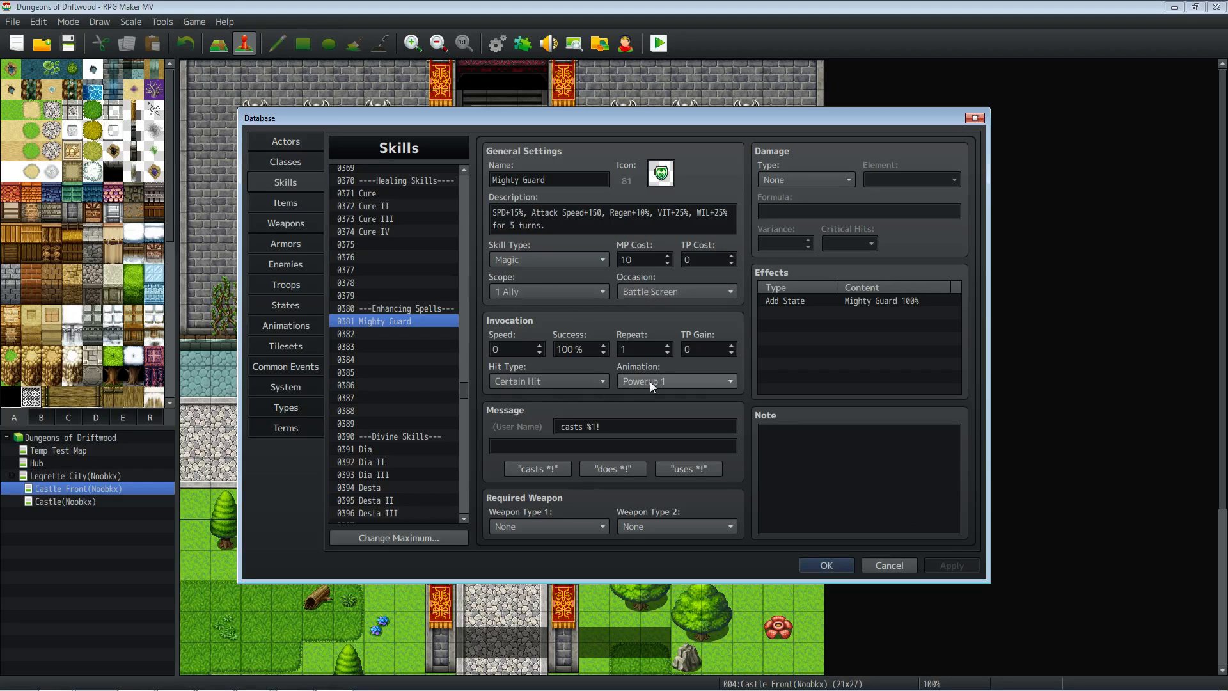
Set the scope of the enemy Mighty Guard skill at slot 0381 to The User and its MP cost to 20.
{"action": "left_click", "coordinate": [543, 290]}
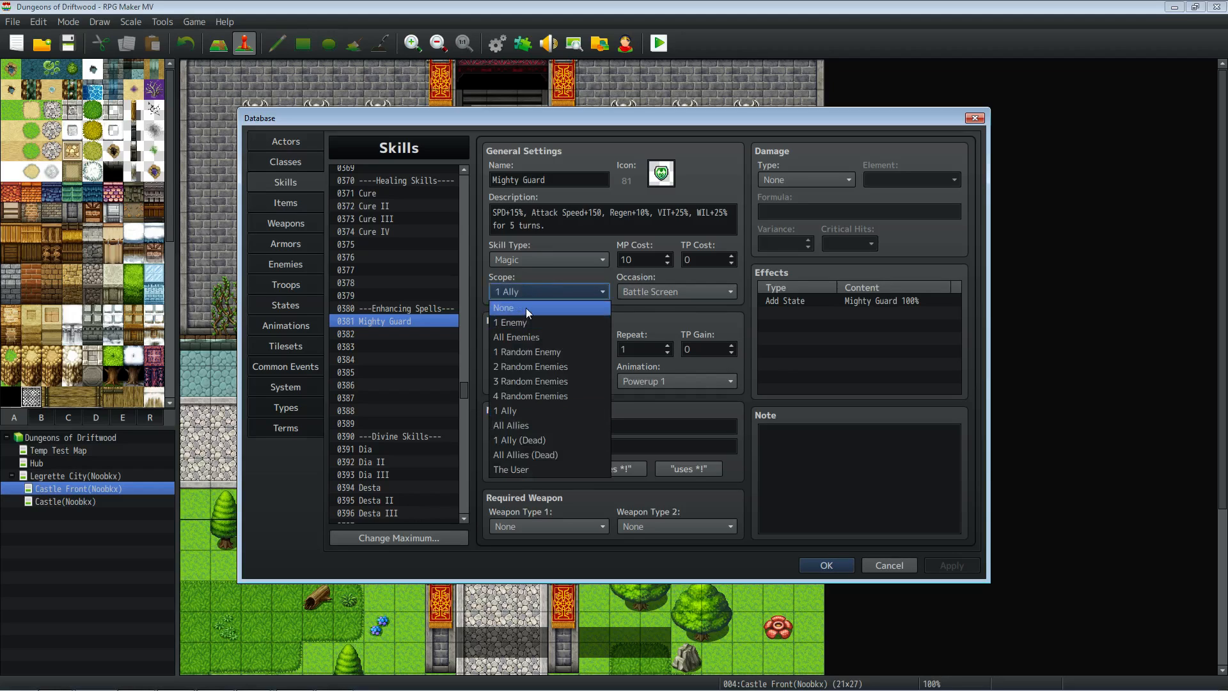
{"action": "left_click", "coordinate": [527, 469]}
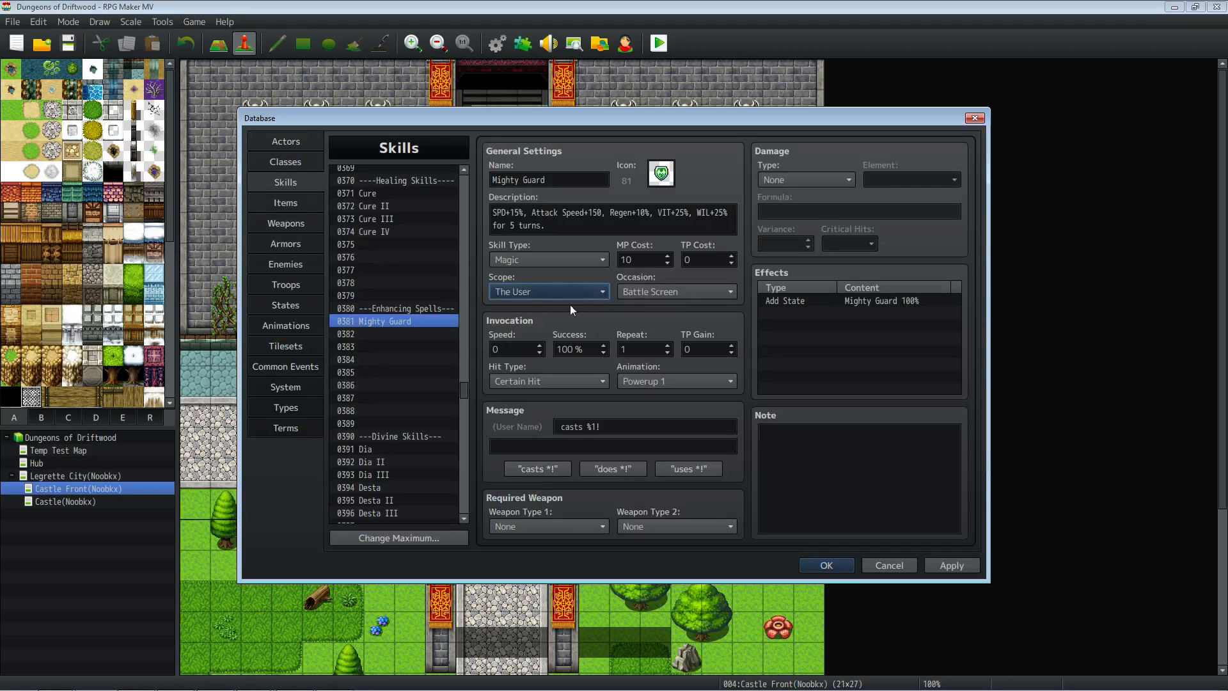
{"action": "left_click", "coordinate": [869, 305]}
{"action": "left_click", "coordinate": [865, 312]}
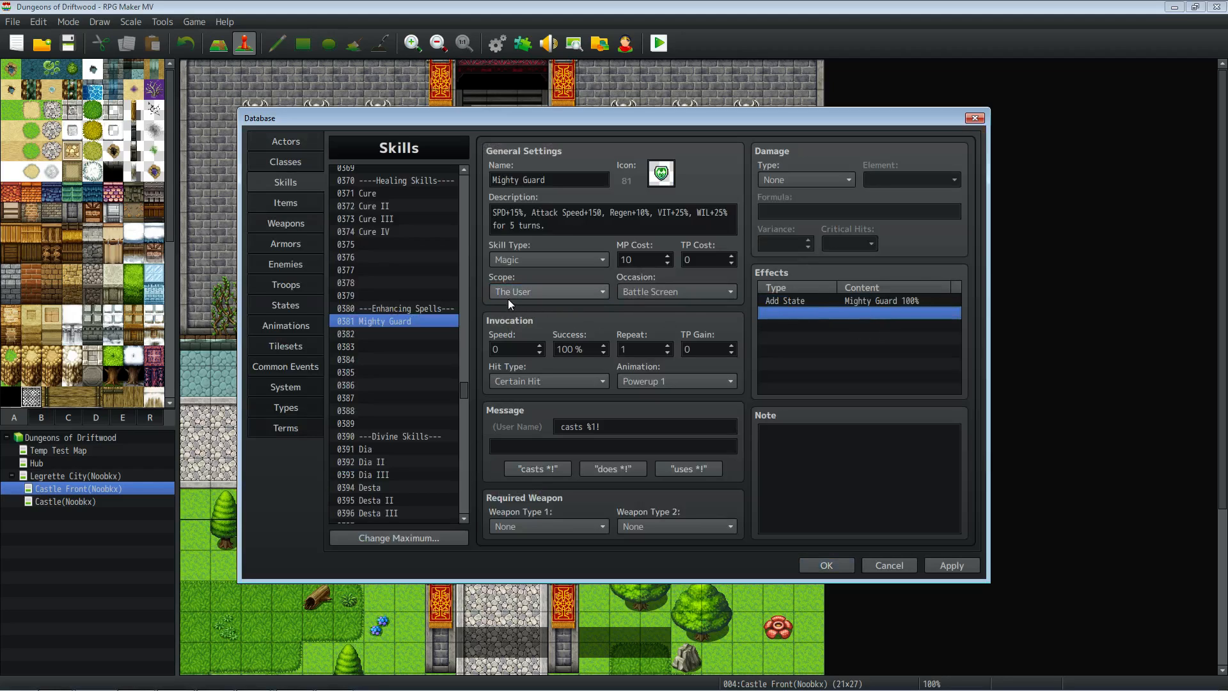
{"action": "left_click", "coordinate": [952, 566]}
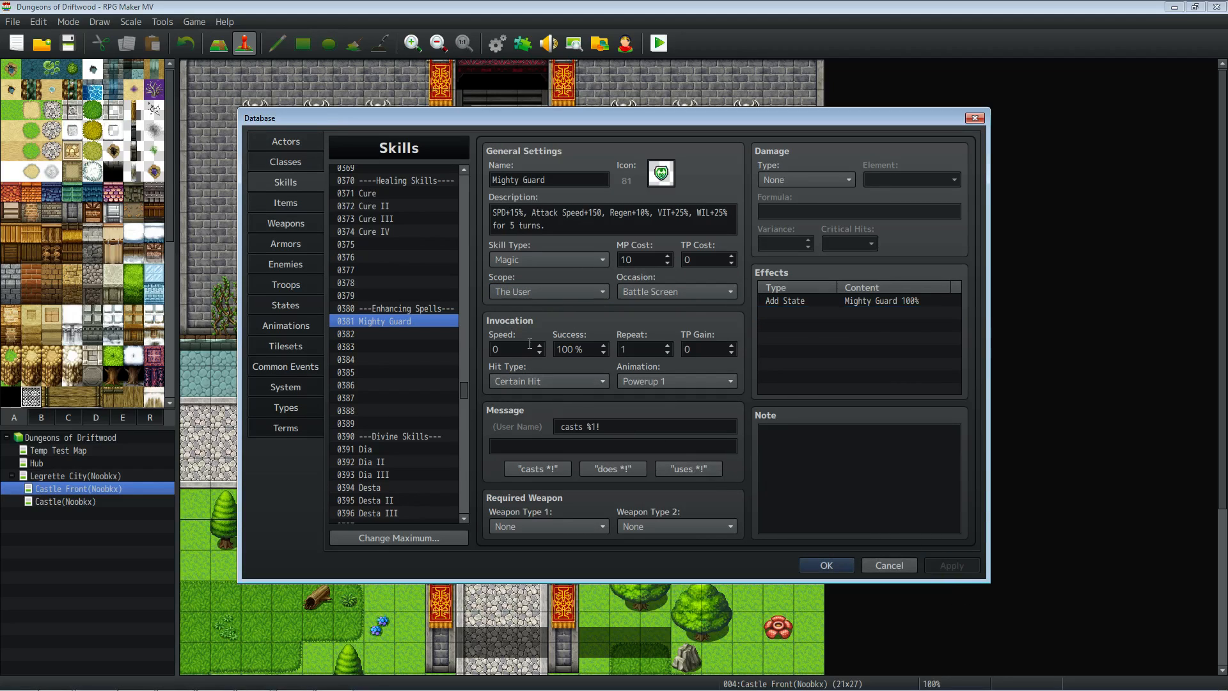
{"action": "left_click", "coordinate": [568, 231]}
{"action": "left_click", "coordinate": [568, 231]}
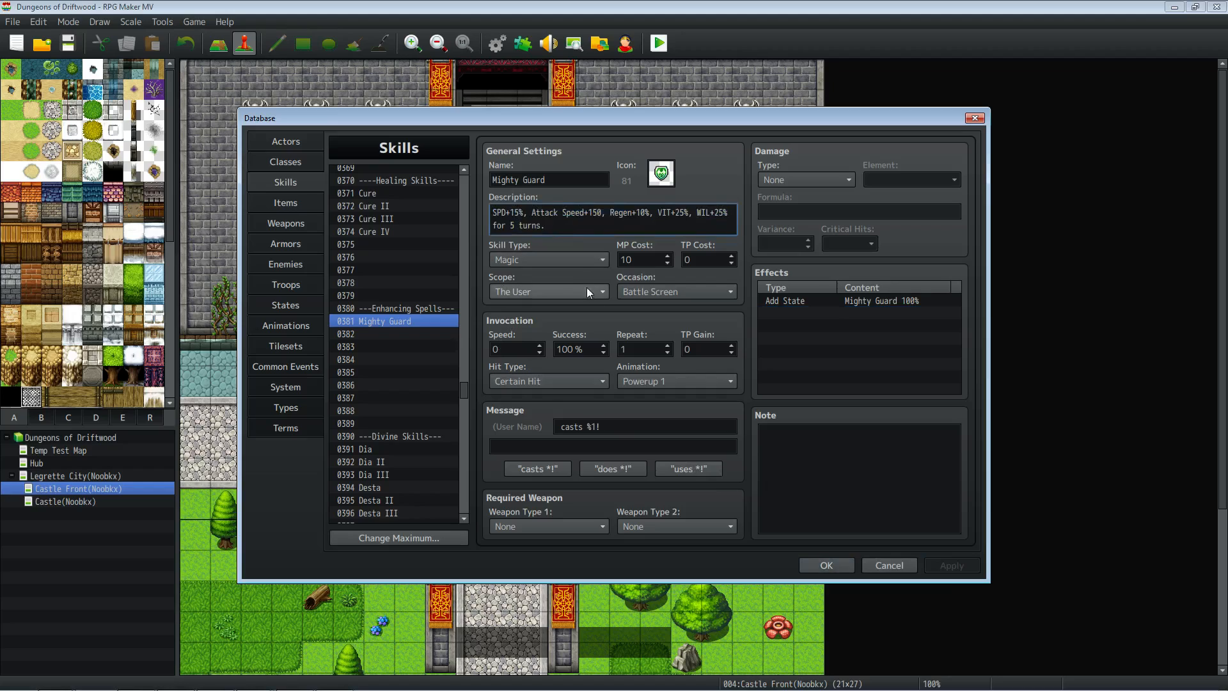
{"action": "double_click", "coordinate": [639, 262]}
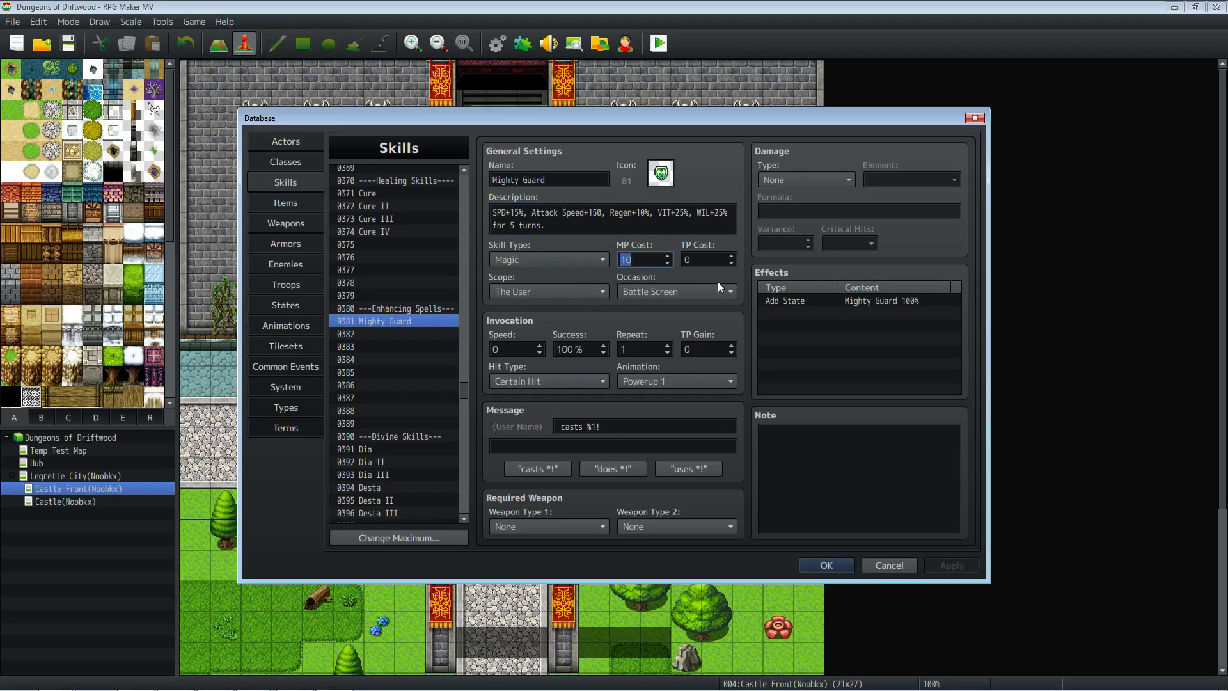
{"action": "type", "text": "20"}
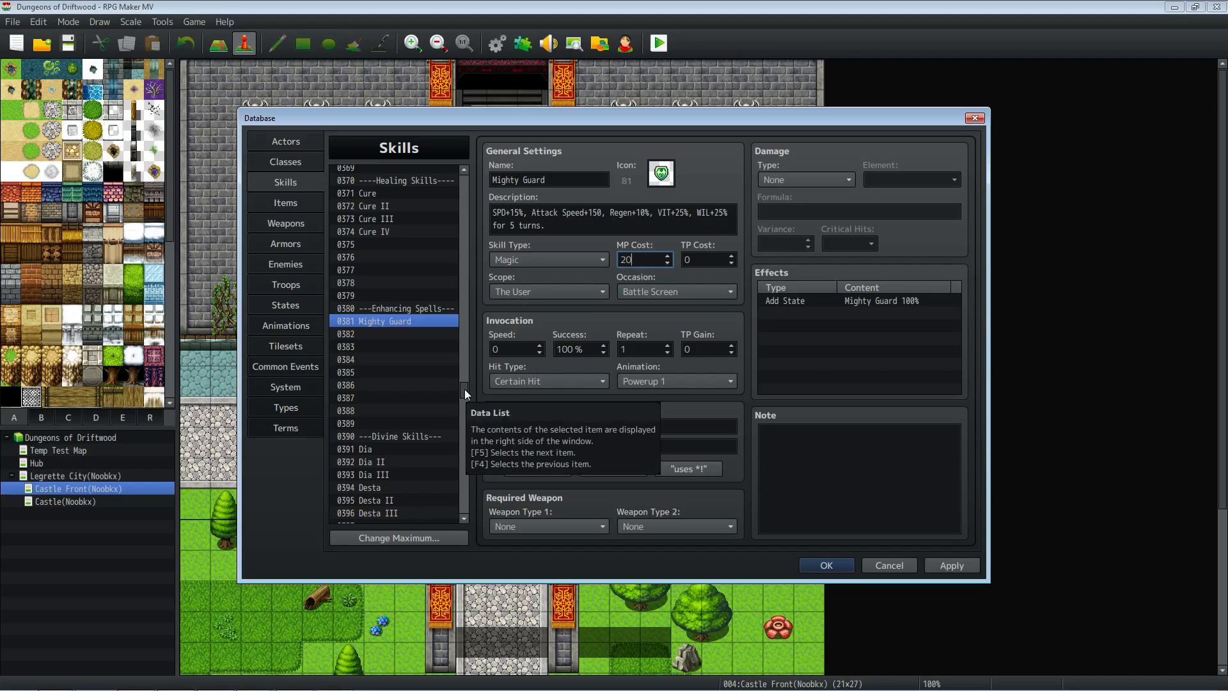
Copy the full description of Mighty Guard at slot 0381 into the empty description of Mighty Guard at slot 0081.
{"action": "left_click_drag", "start_coordinate": [465, 389], "coordinate": [466, 281]}
{"action": "left_click_drag", "start_coordinate": [492, 212], "coordinate": [466, 215]}
{"action": "right_click", "coordinate": [501, 214]}
{"action": "left_click", "coordinate": [529, 238]}
{"action": "left_click_drag", "start_coordinate": [467, 283], "coordinate": [475, 218]}
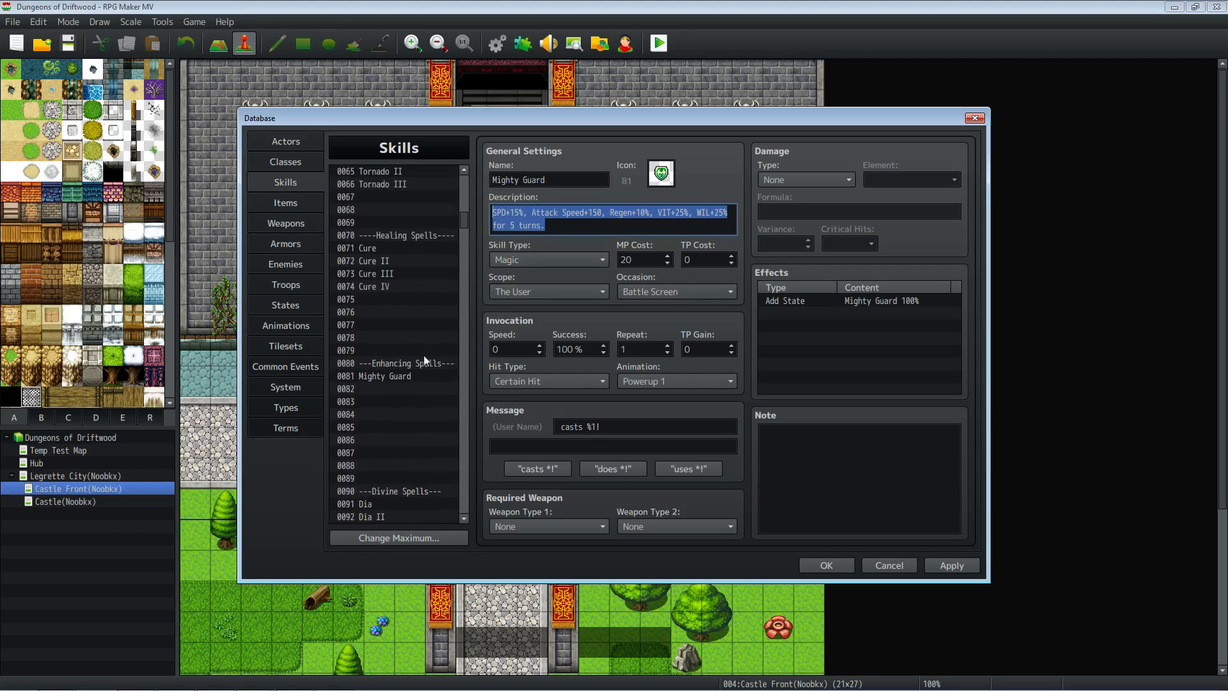
{"action": "left_click", "coordinate": [417, 377]}
{"action": "right_click", "coordinate": [551, 218]}
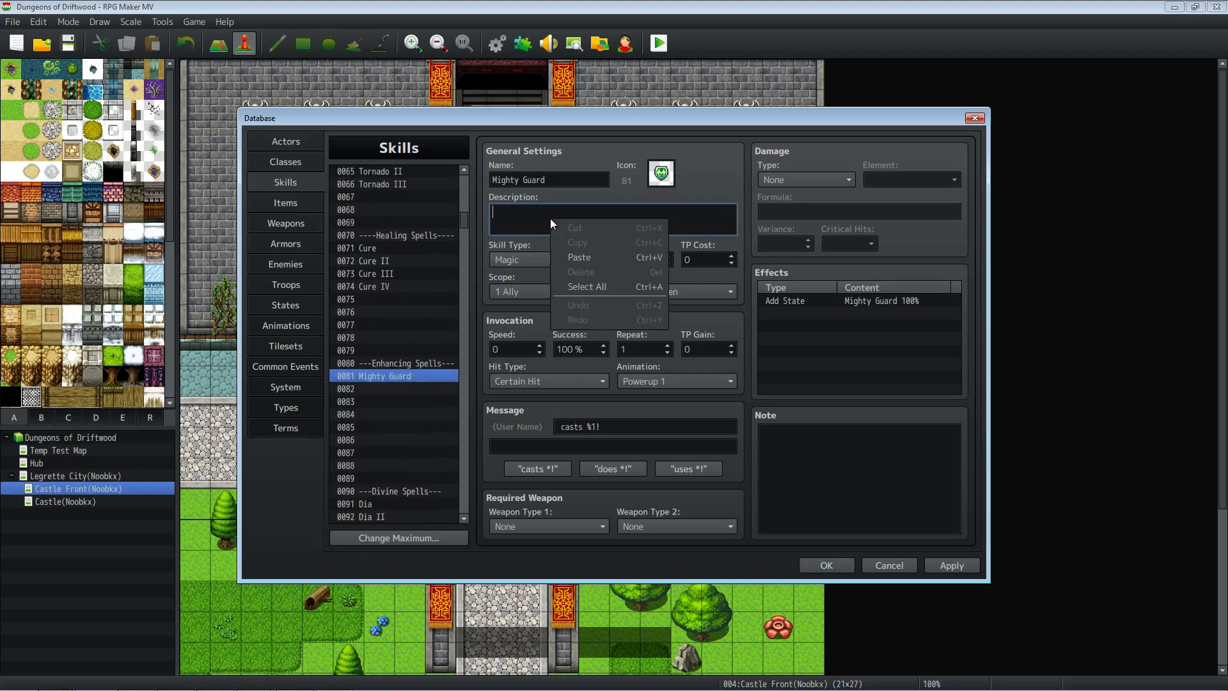
{"action": "left_click", "coordinate": [579, 256]}
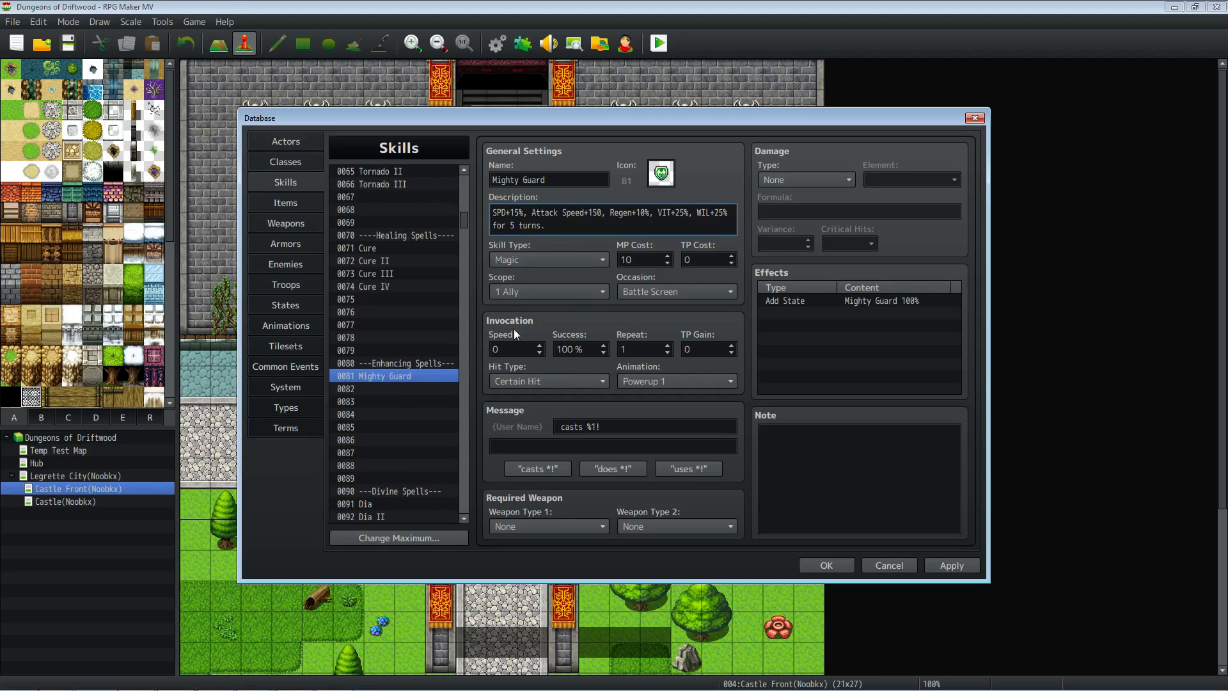
Set the MP cost of the Mighty Guard skill at slot 0081 to 20.
{"action": "double_click", "coordinate": [651, 259]}
{"action": "type", "text": "20"}
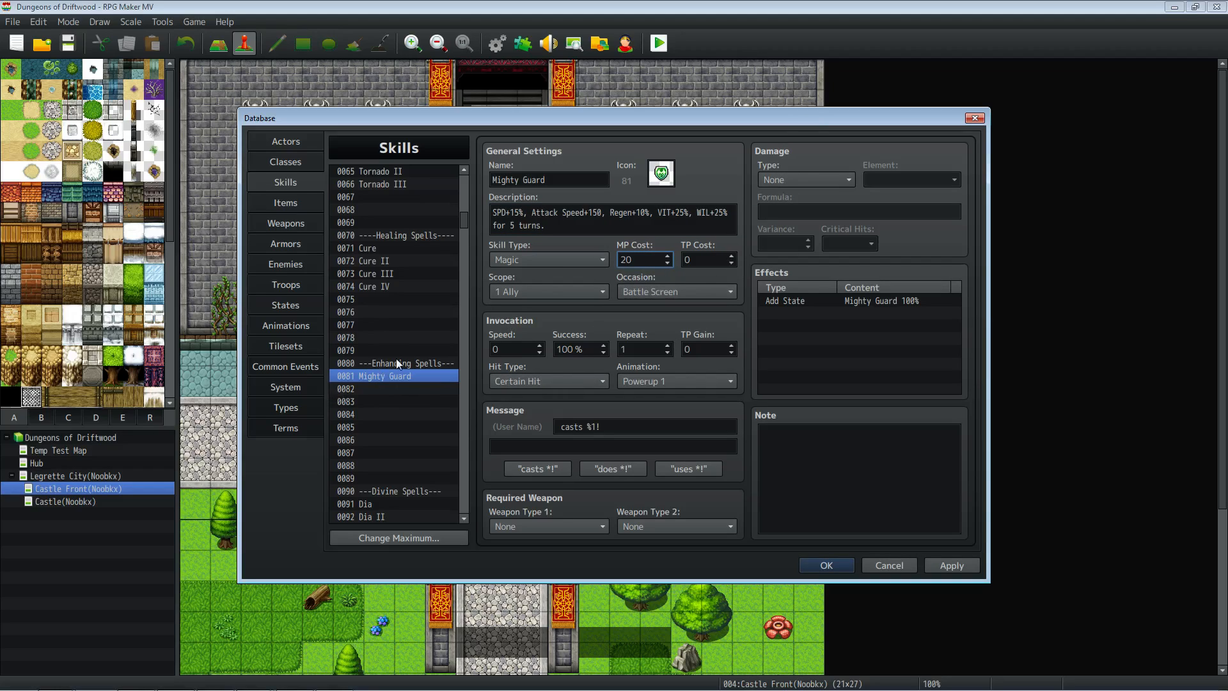
{"action": "left_click", "coordinate": [399, 379]}
{"action": "left_click", "coordinate": [789, 178]}
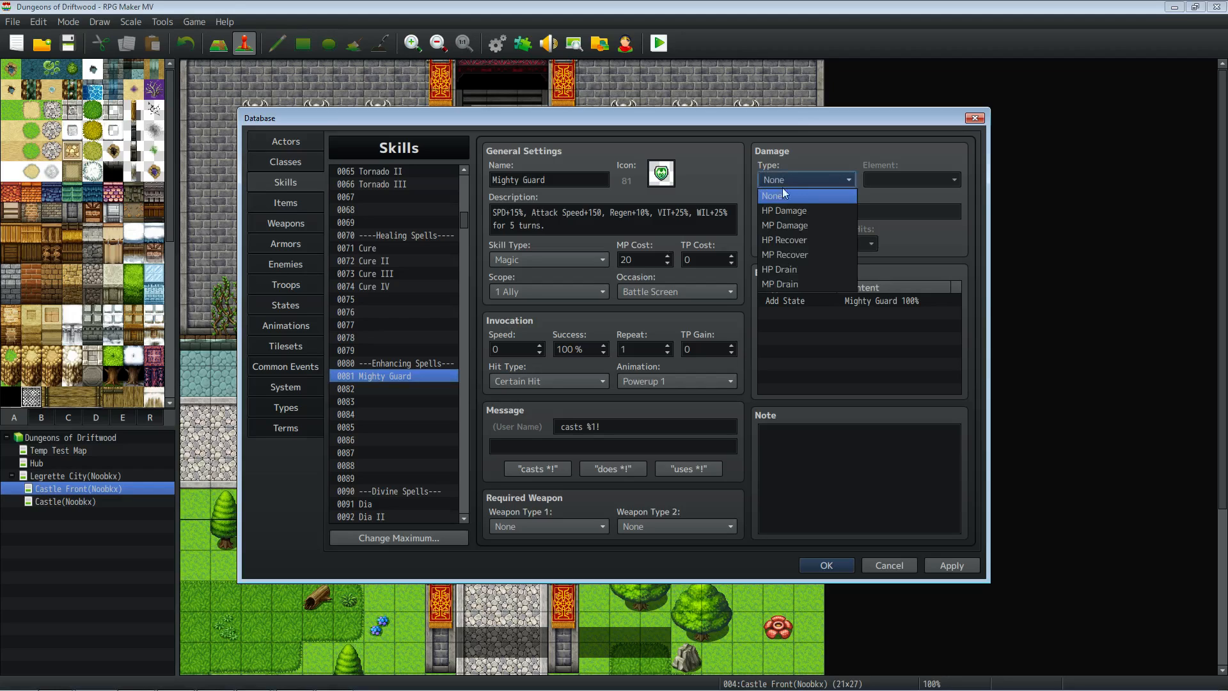
{"action": "left_click", "coordinate": [790, 240]}
{"action": "left_click", "coordinate": [813, 209]}
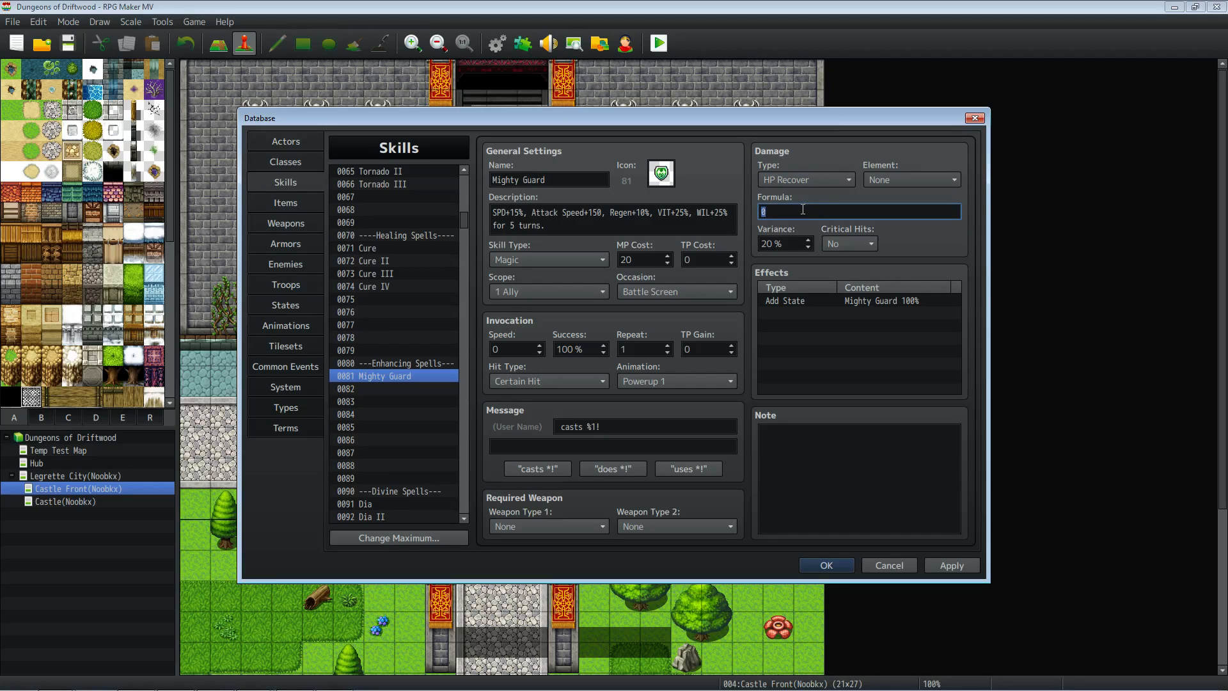
{"action": "left_click", "coordinate": [788, 179]}
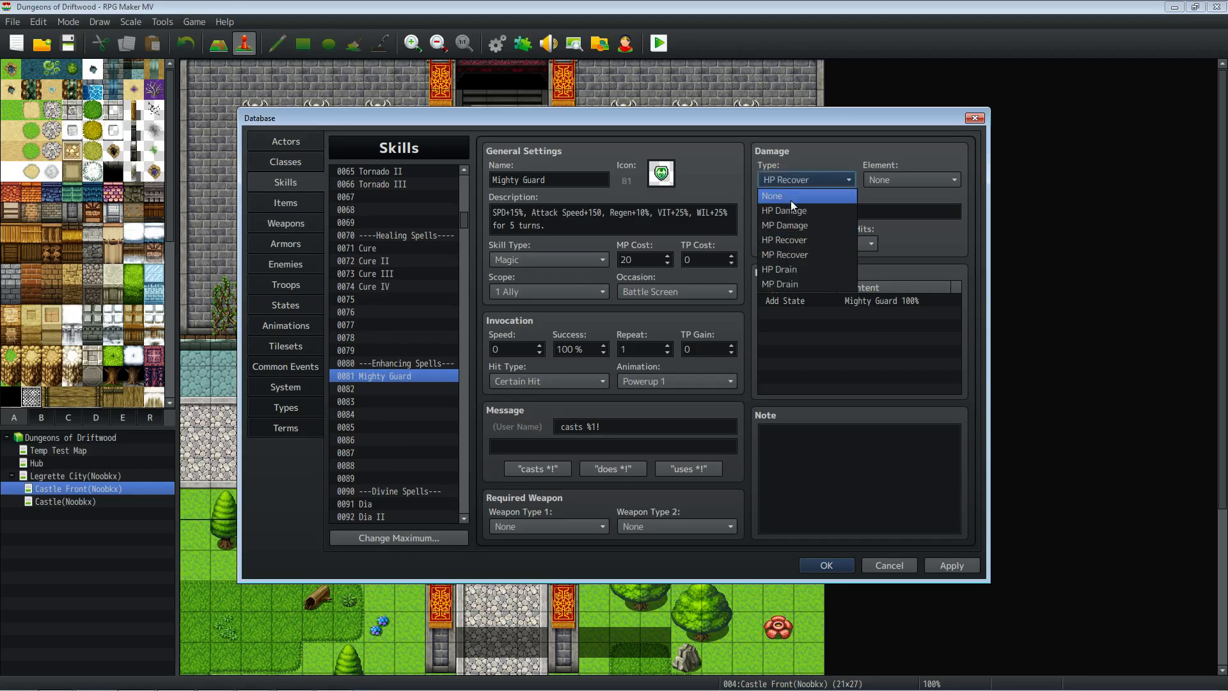
{"action": "left_click", "coordinate": [791, 199]}
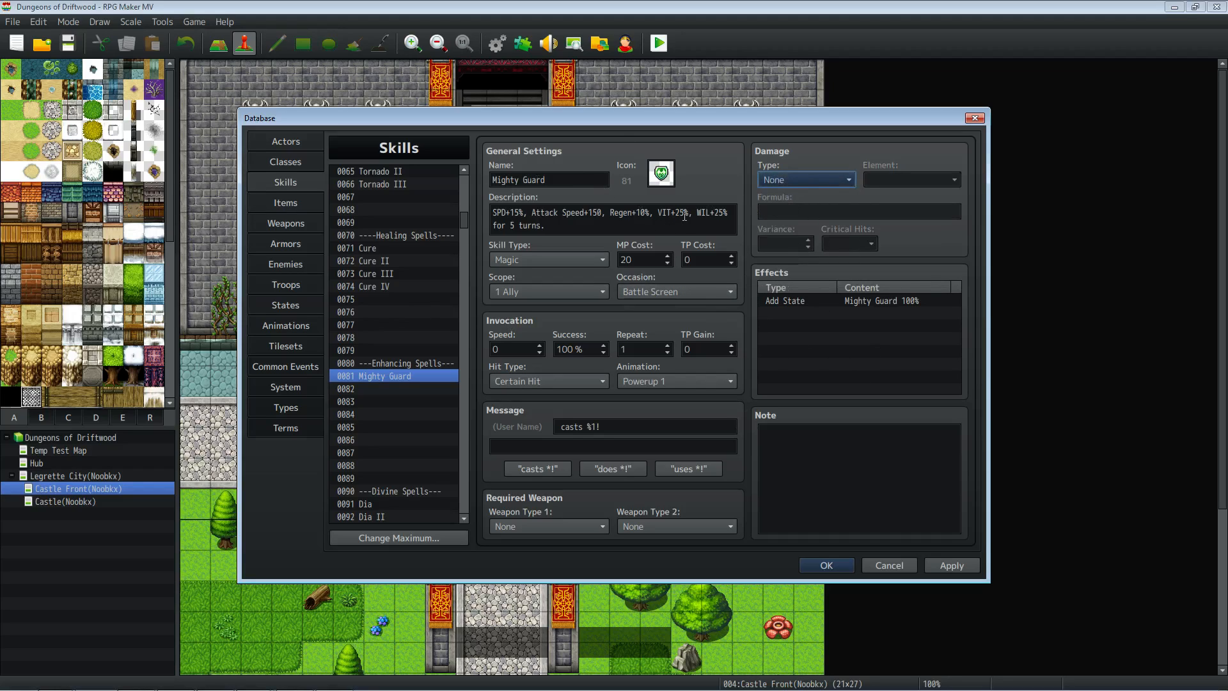
{"action": "left_click", "coordinate": [602, 222]}
{"action": "left_click", "coordinate": [594, 226]}
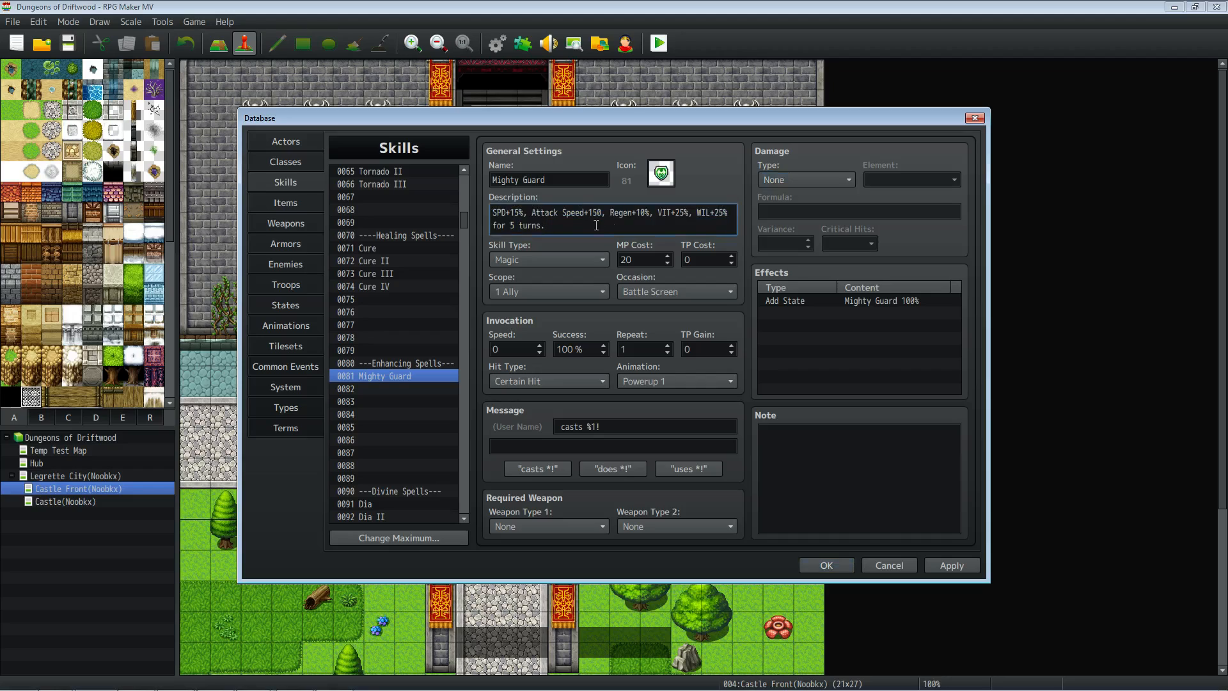
Set the damage type of Mighty Guard at slot 0081 to HP Recover and apply the database changes.
{"action": "left_click", "coordinate": [793, 179]}
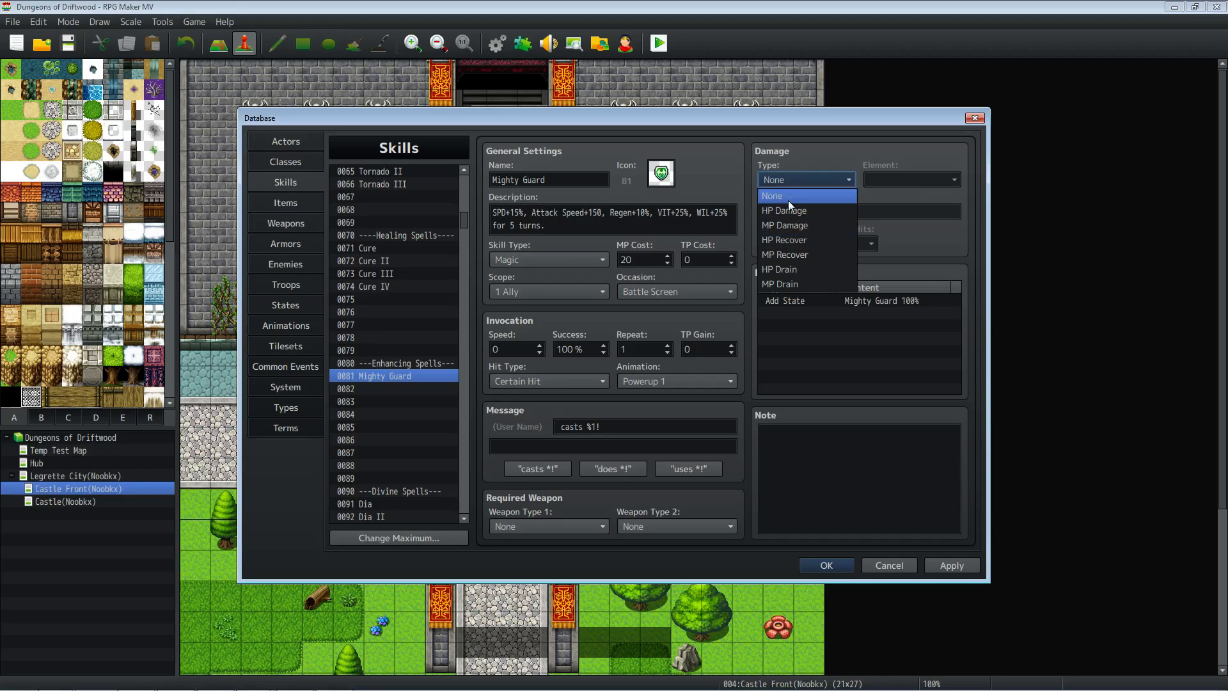
{"action": "left_click", "coordinate": [793, 240]}
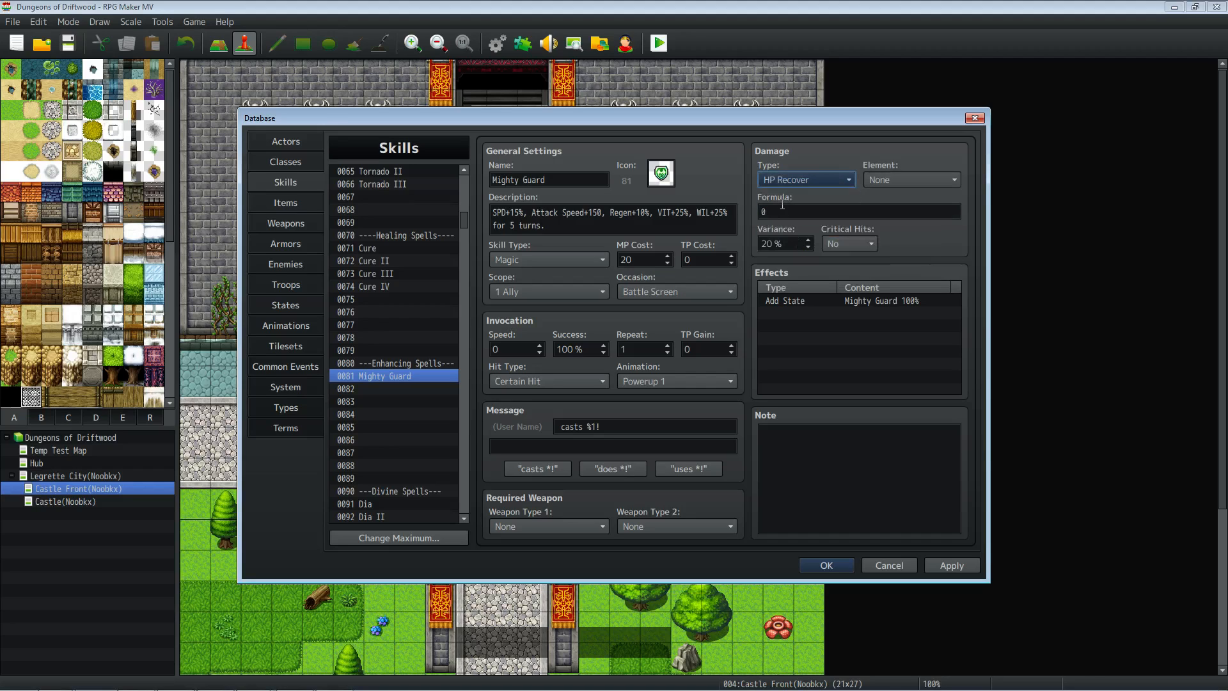
{"action": "key", "text": "Tab"}
{"action": "left_click", "coordinate": [952, 566]}
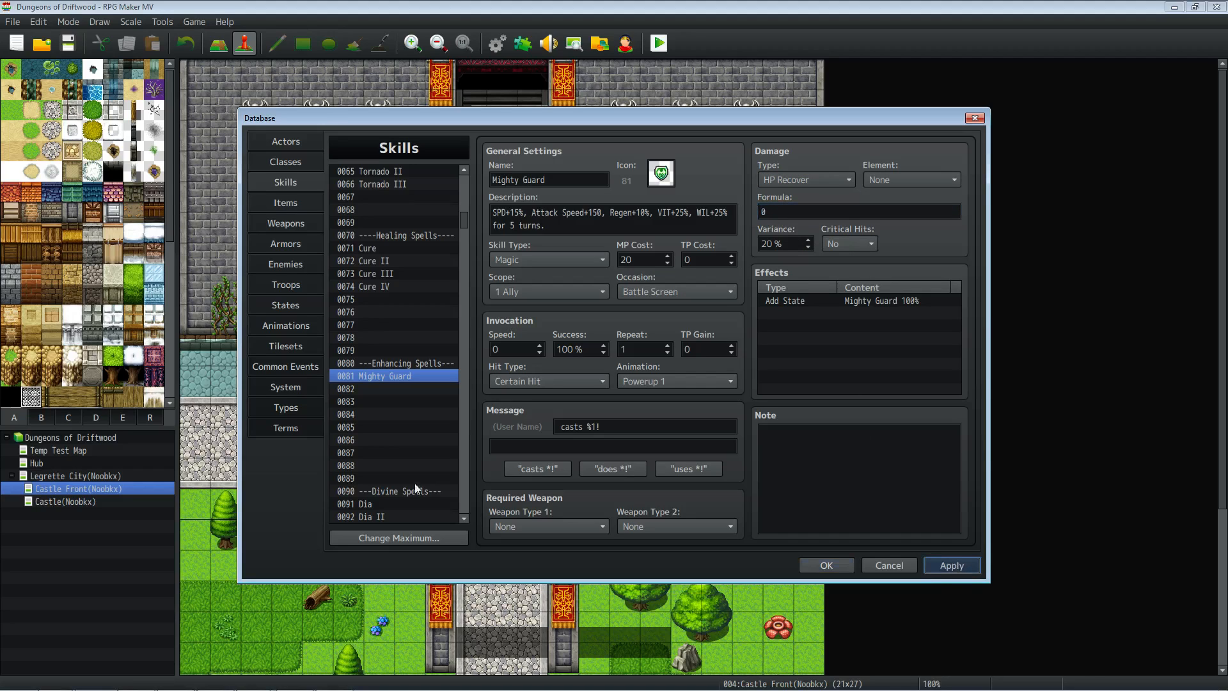
Switch to the Dungeons of Driftwood Notes in Sublime Text and look up the variable location of Enhancing Skill.
{"action": "left_click_drag", "start_coordinate": [0, 240], "coordinate": [474, 266]}
{"action": "left_click", "coordinate": [447, 380]}
{"action": "scroll", "coordinate": [446, 390], "scroll_direction": "up", "scroll_amount": 20}
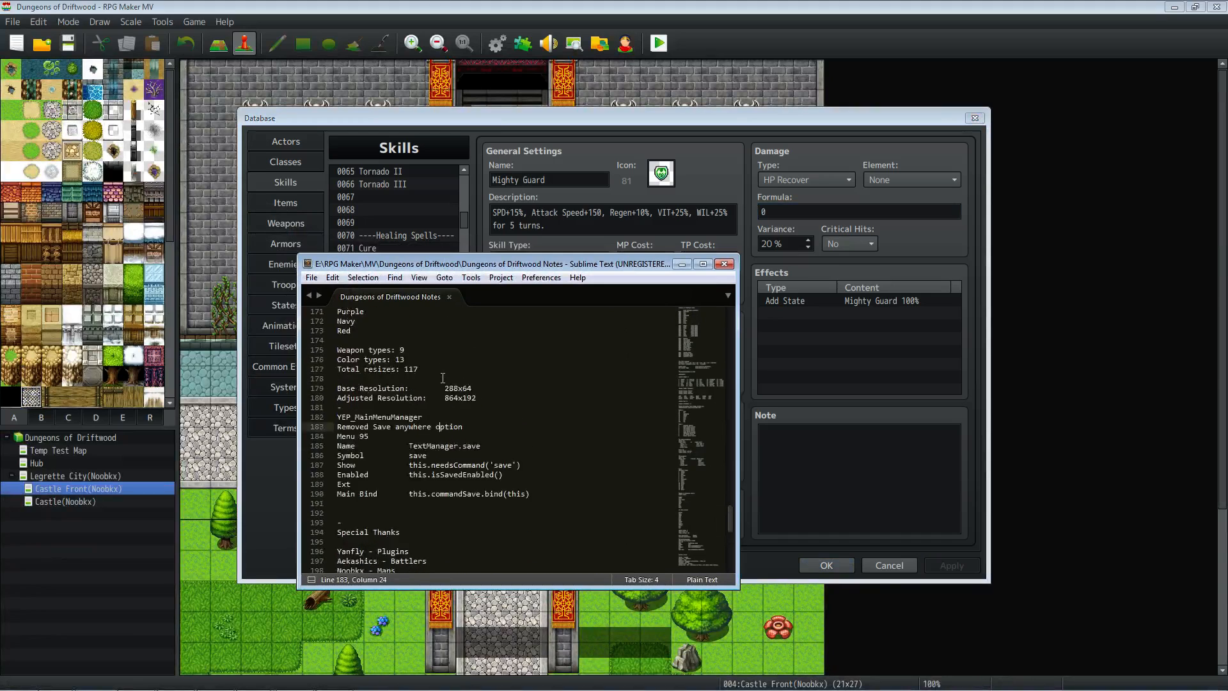
{"action": "scroll", "coordinate": [446, 394], "scroll_direction": "up", "scroll_amount": 18}
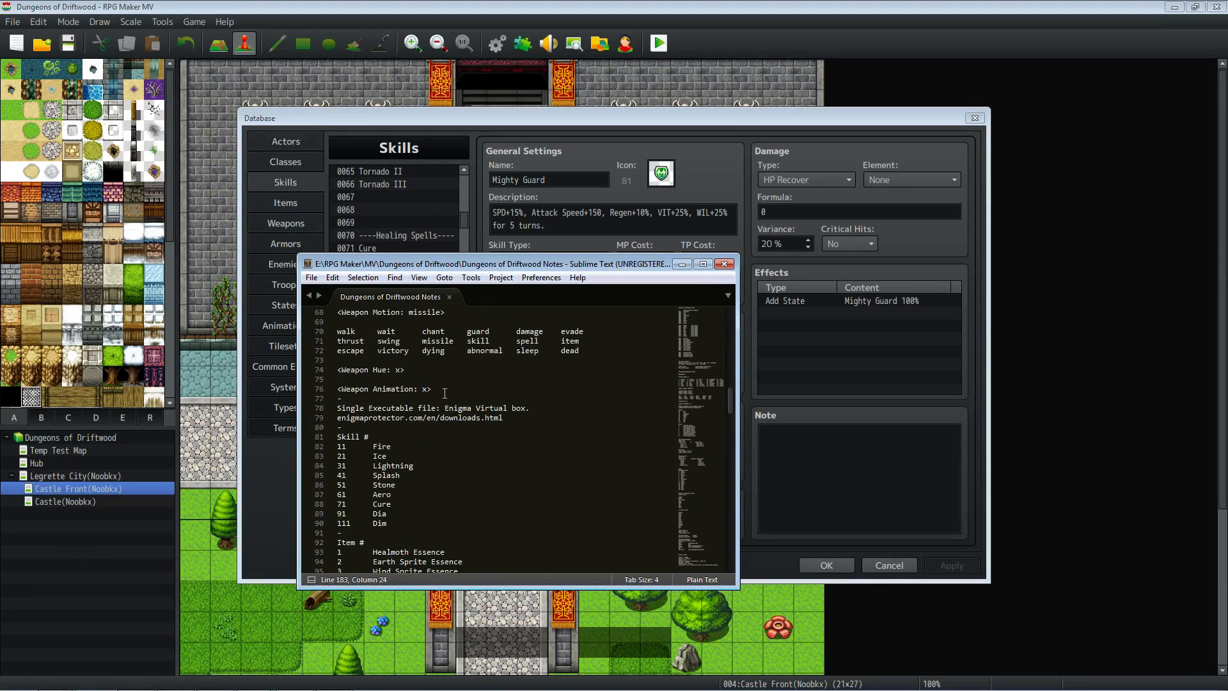
{"action": "scroll", "coordinate": [442, 397], "scroll_direction": "up", "scroll_amount": 11}
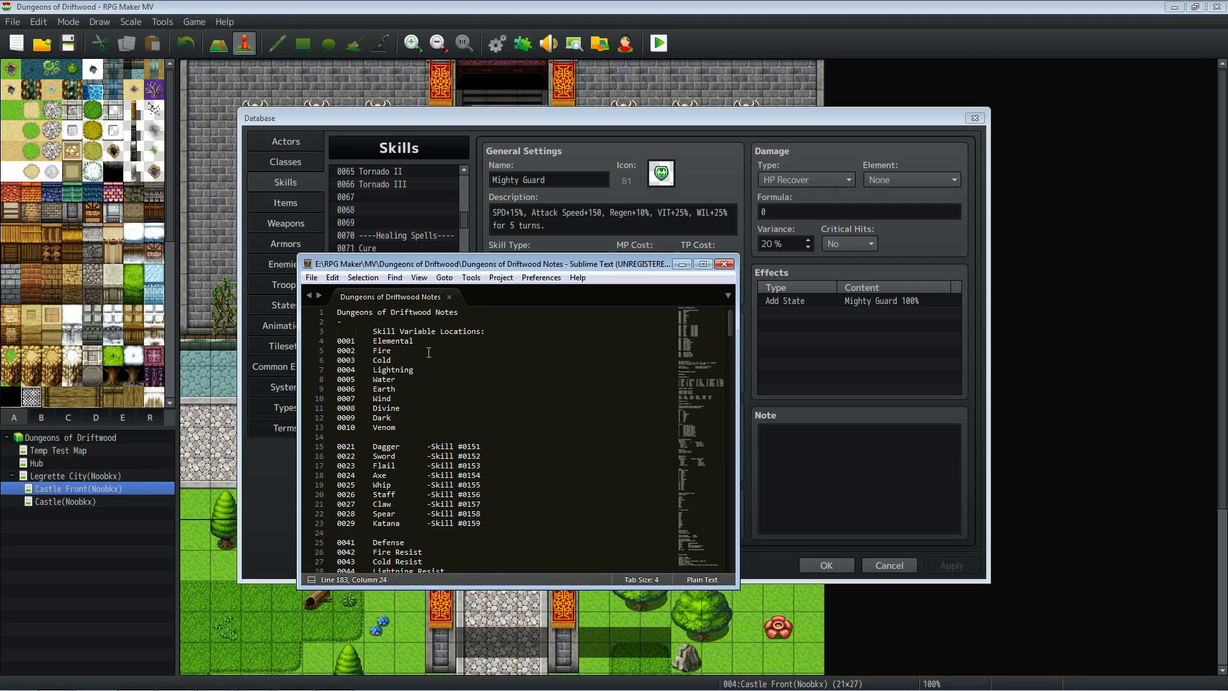
{"action": "left_click", "coordinate": [424, 351]}
{"action": "left_click", "coordinate": [401, 446]}
{"action": "scroll", "coordinate": [397, 352], "scroll_direction": "down", "scroll_amount": 10}
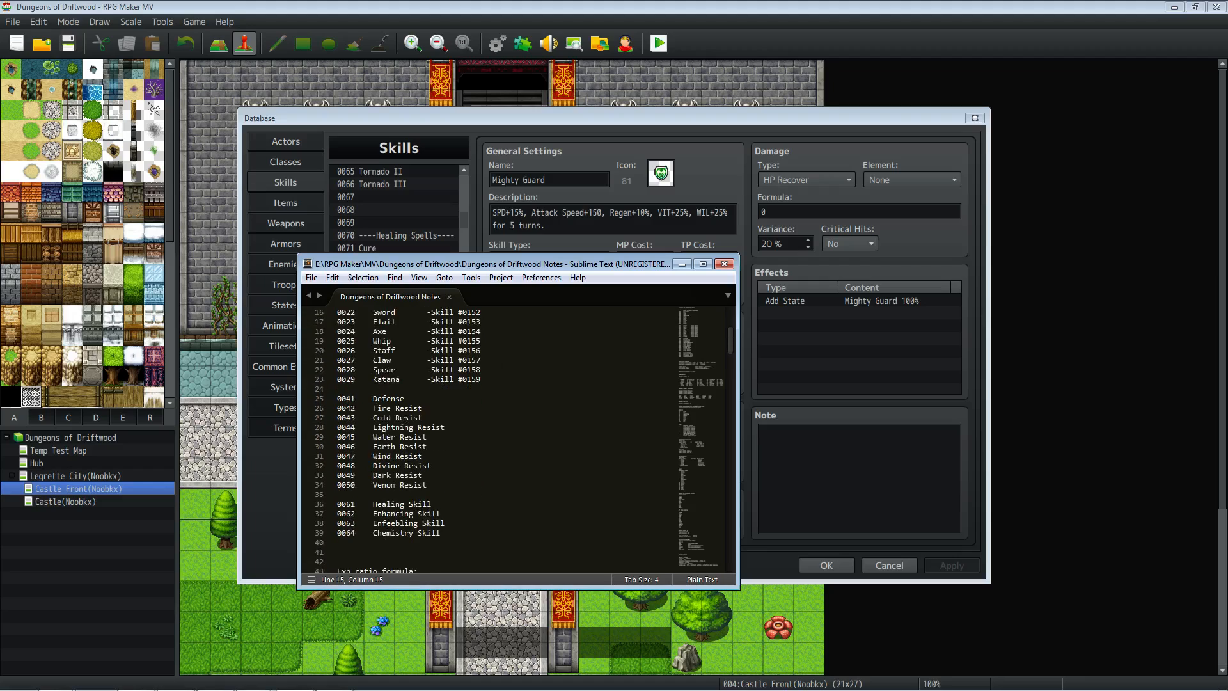
{"action": "scroll", "coordinate": [410, 377], "scroll_direction": "up", "scroll_amount": 2}
{"action": "left_click", "coordinate": [410, 399]}
{"action": "left_click_drag", "start_coordinate": [451, 397], "coordinate": [328, 400]}
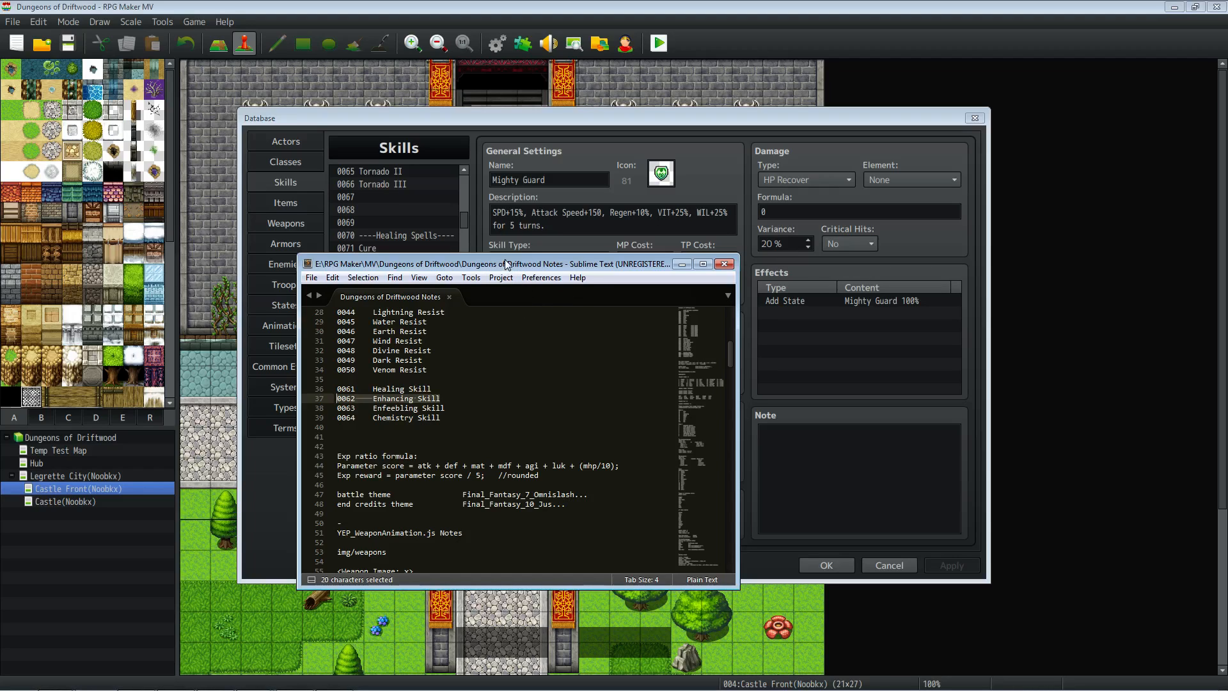
{"action": "left_click_drag", "start_coordinate": [512, 262], "coordinate": [0, 217]}
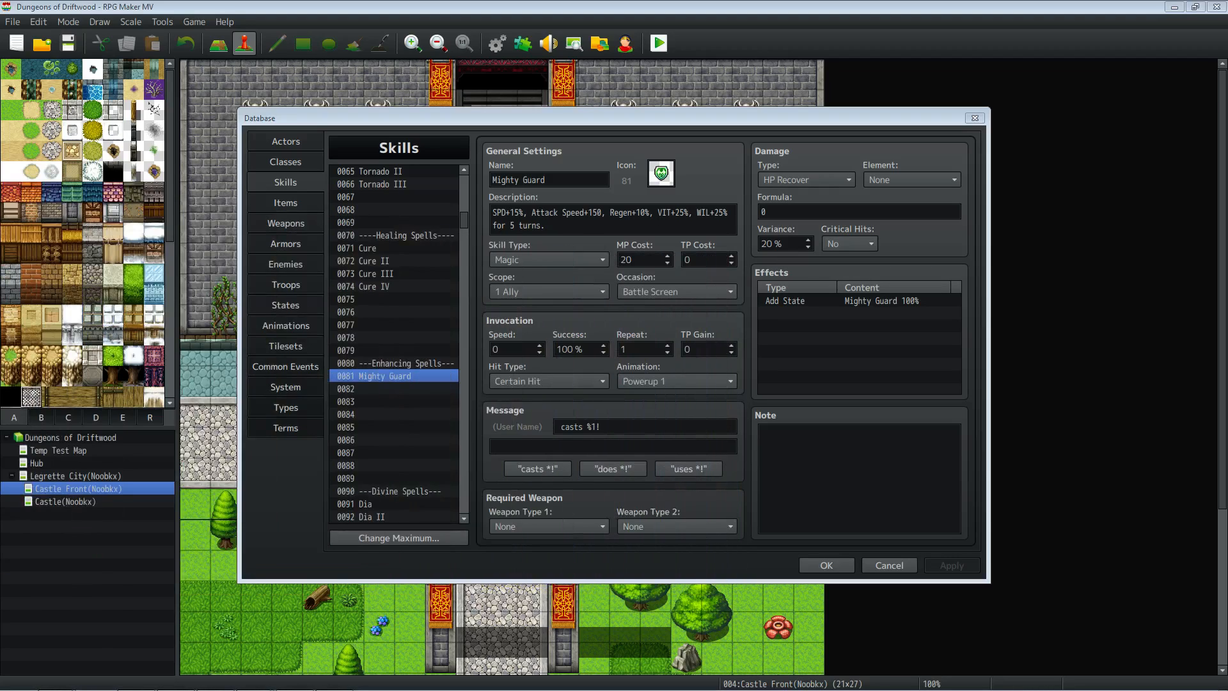
Set the recovery formula of Mighty Guard at slot 0081 to v[62] * 10 and append "Restores HP based on Enhancing Skill." to its description.
{"action": "left_click", "coordinate": [774, 211]}
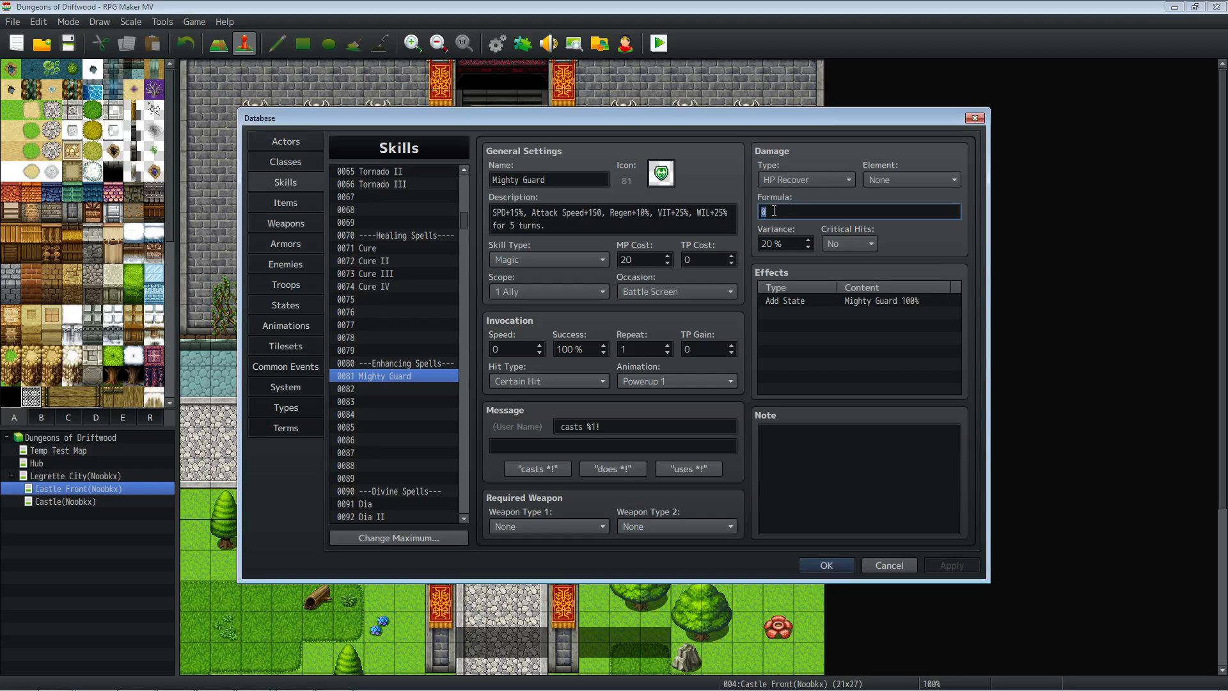
{"action": "type", "text": "v[2]"}
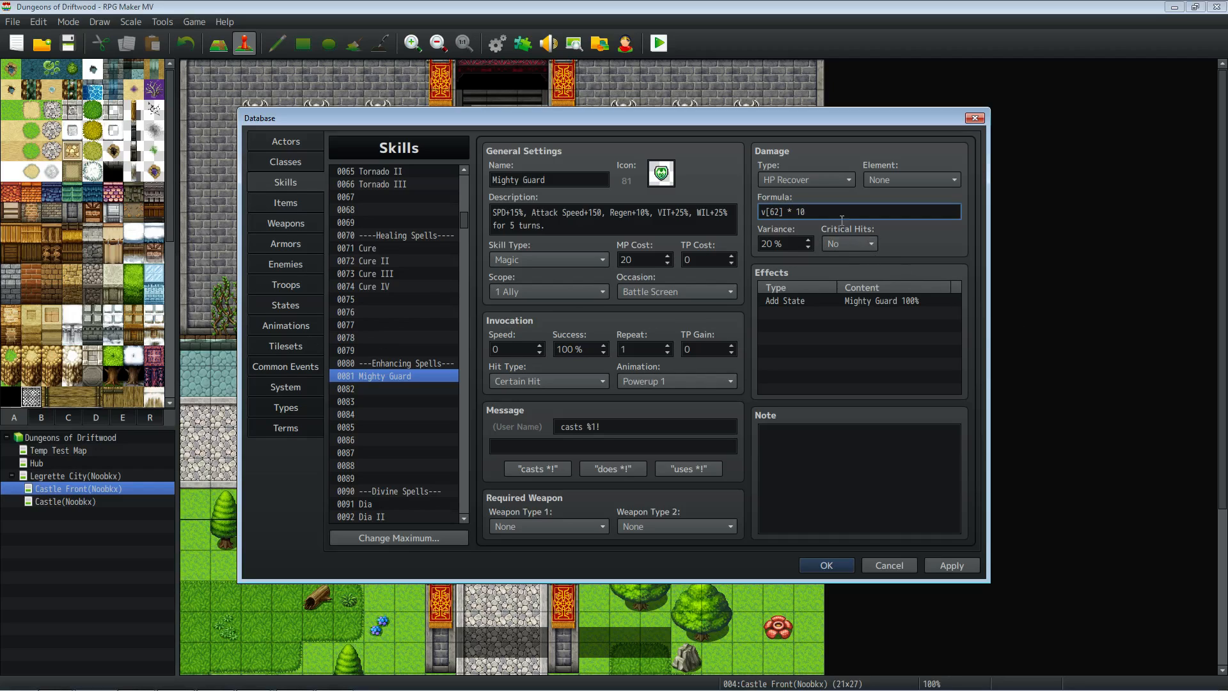
{"action": "triple_click", "coordinate": [576, 218]}
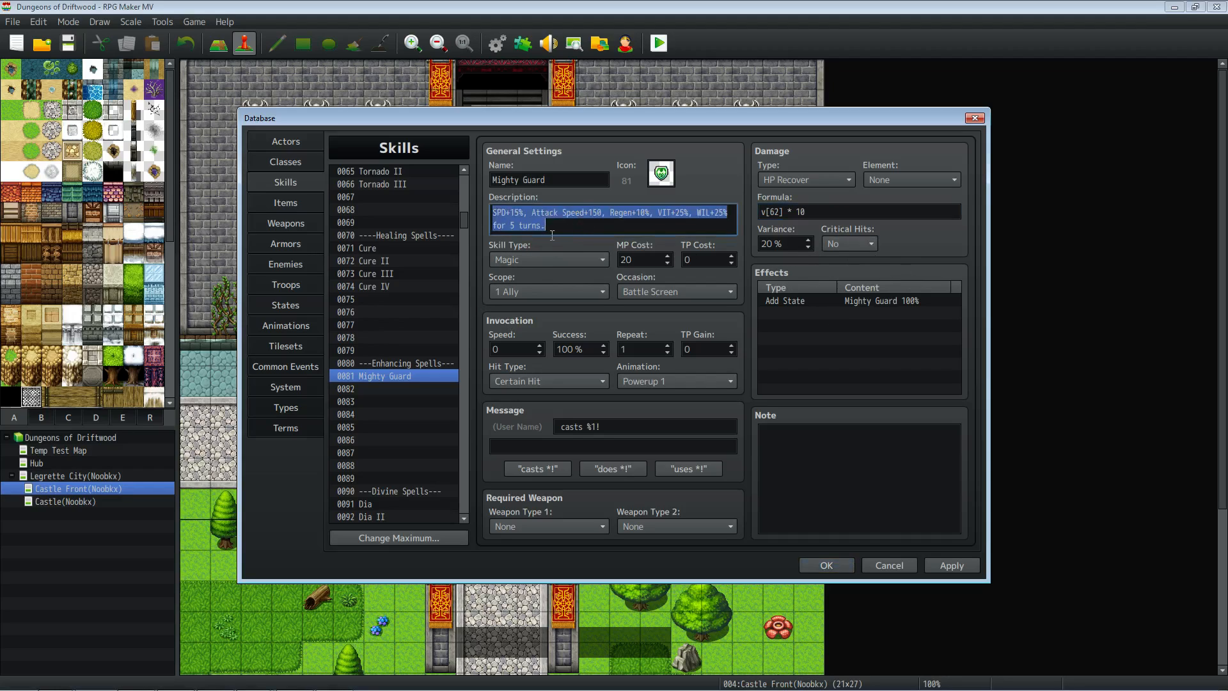
{"action": "left_click", "coordinate": [583, 226]}
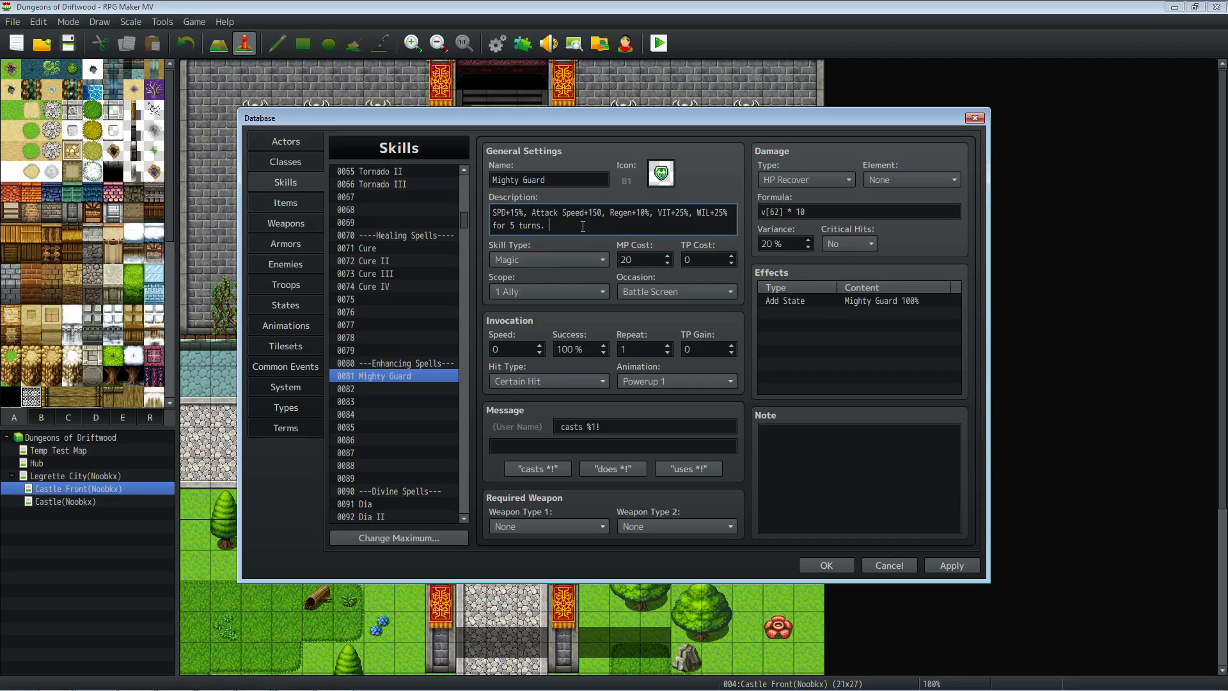
{"action": "type", "text": "Restores HP based on Enhancing Skill."}
Set the multiplier in Mighty Guard's recovery formula to 25 and apply the change.
{"action": "left_click", "coordinate": [802, 212]}
{"action": "double_click", "coordinate": [801, 212]}
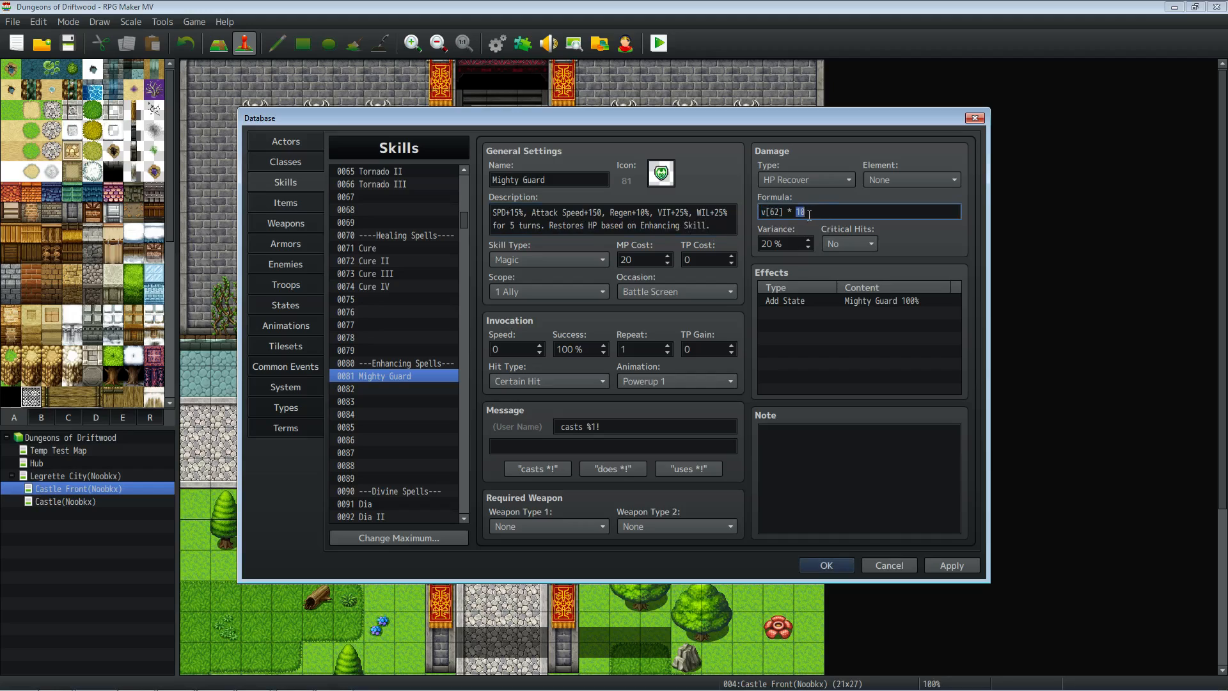
{"action": "type", "text": "0"}
{"action": "type", "text": "25"}
{"action": "left_click", "coordinate": [953, 566]}
Examine the formula of Cure at slot 0071, and apply v[62] * 20 as the formula of Mighty Guard at slot 0081.
{"action": "left_click", "coordinate": [381, 249]}
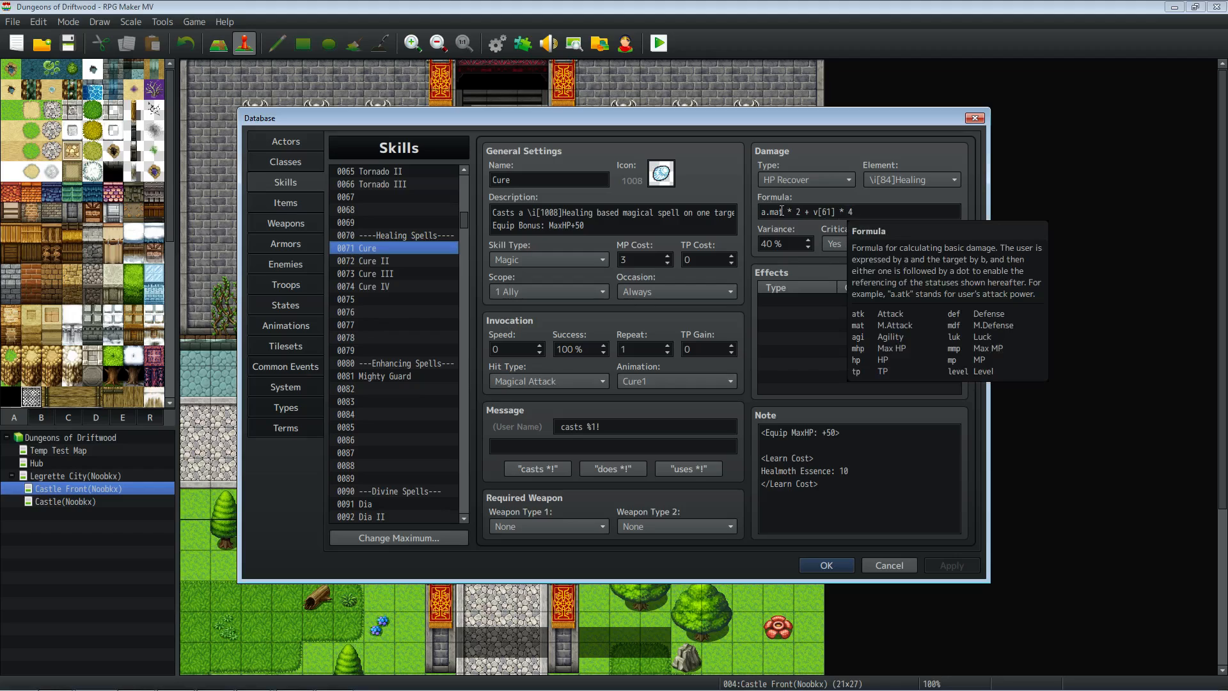
{"action": "left_click_drag", "start_coordinate": [801, 211], "coordinate": [760, 212]}
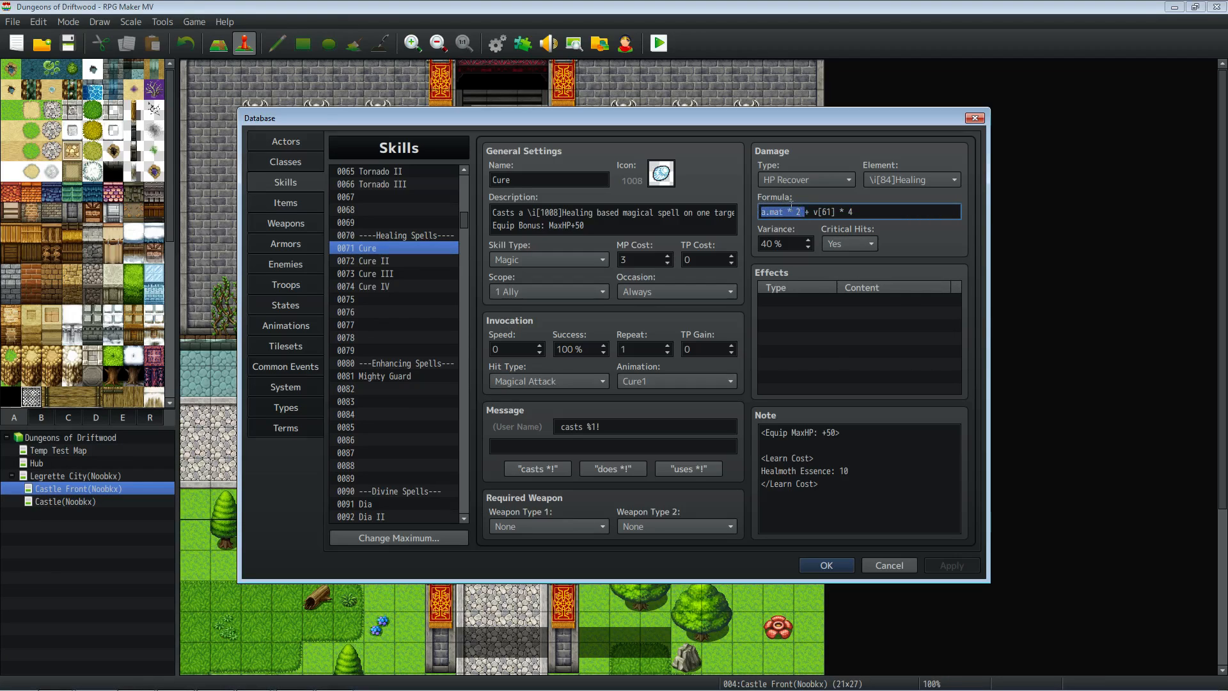
{"action": "left_click_drag", "start_coordinate": [874, 213], "coordinate": [810, 213]}
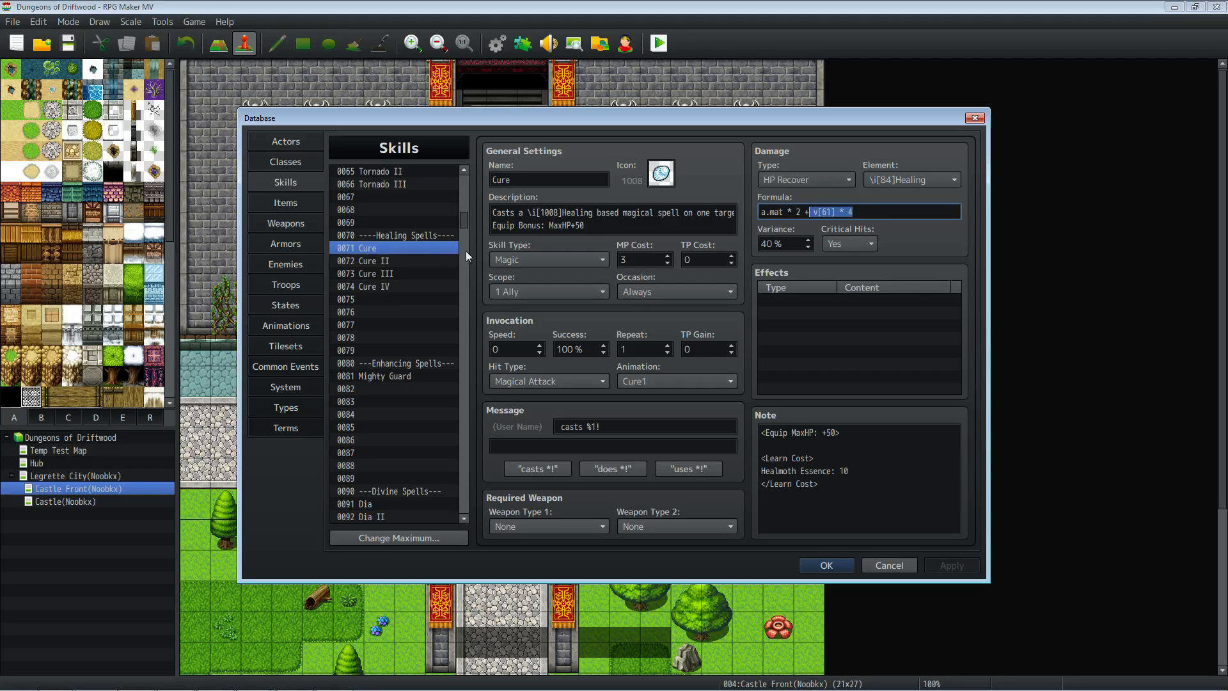
{"action": "left_click", "coordinate": [829, 213]}
{"action": "left_click", "coordinate": [390, 376]}
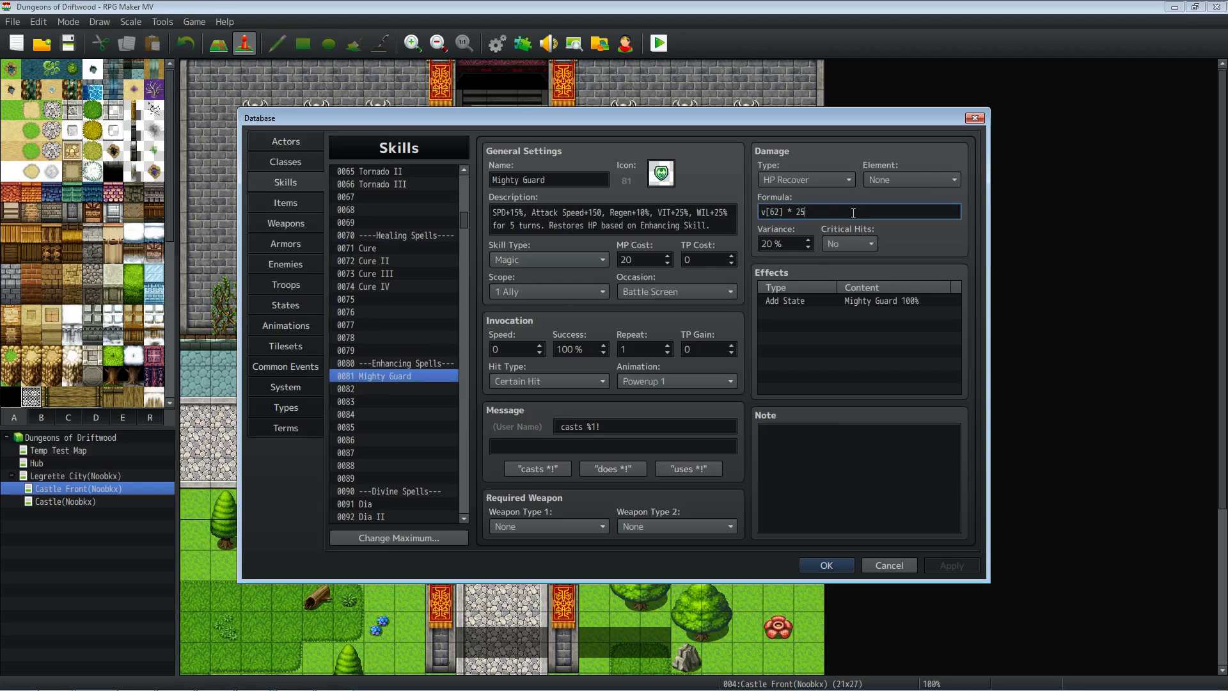
{"action": "key", "text": "BackSpace"}
{"action": "left_click", "coordinate": [952, 565]}
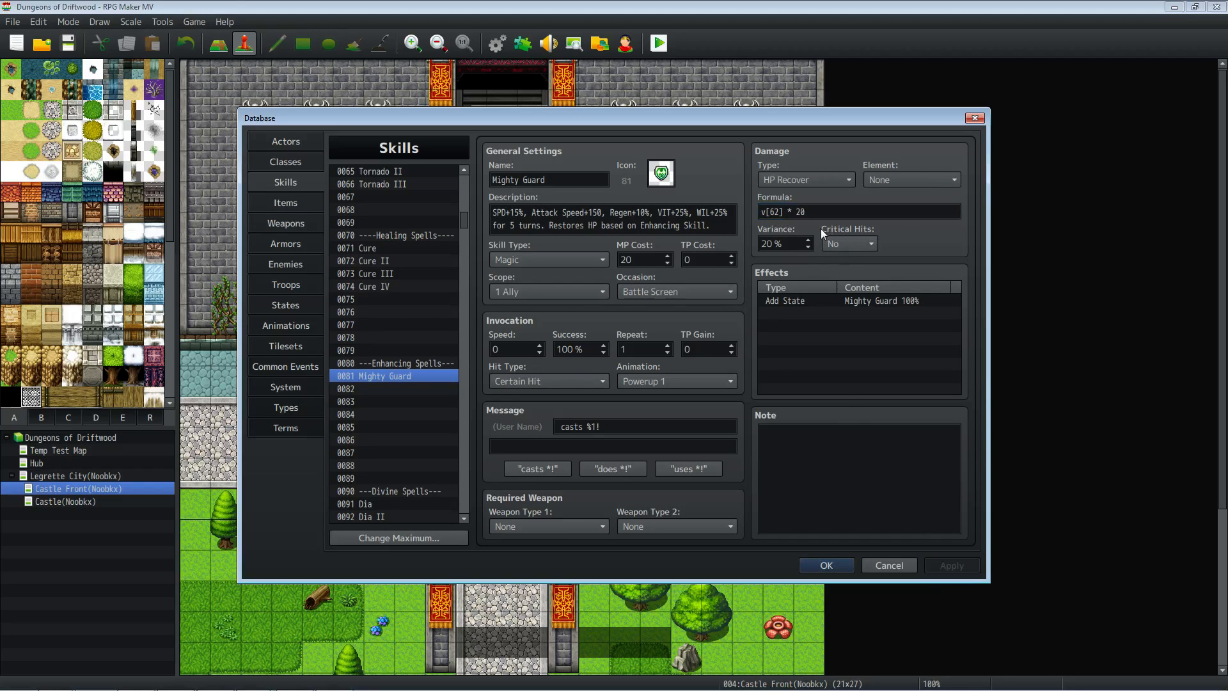
Compare Mighty Guard's formula with Cure's, and apply v[62] * 10 as the recovery formula of Mighty Guard at slot 0081.
{"action": "triple_click", "coordinate": [882, 212]}
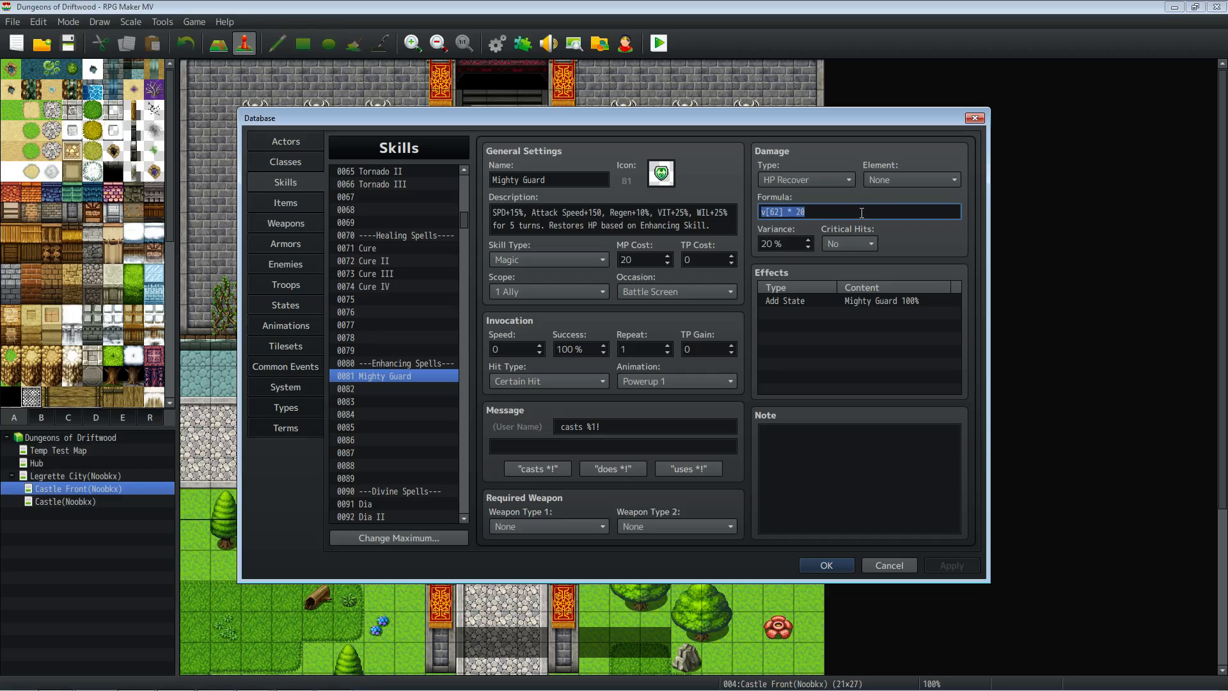
{"action": "left_click", "coordinate": [390, 249]}
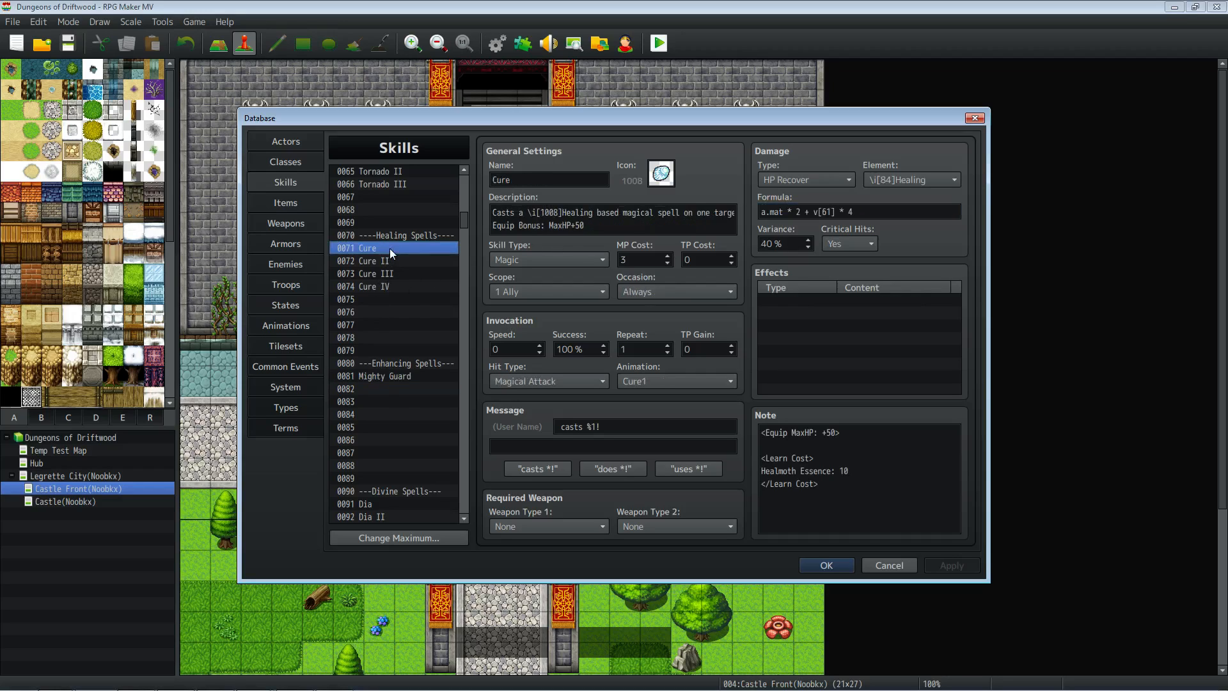
{"action": "triple_click", "coordinate": [776, 211]}
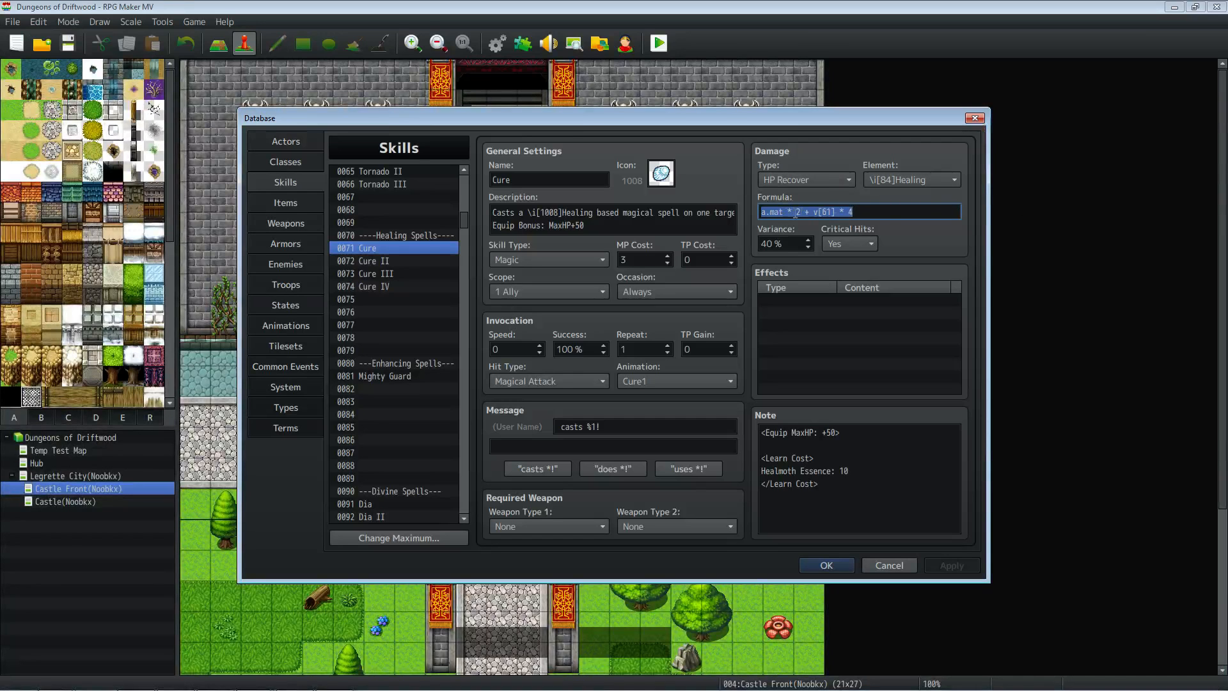
{"action": "left_click_drag", "start_coordinate": [803, 211], "coordinate": [747, 215]}
{"action": "left_click_drag", "start_coordinate": [855, 211], "coordinate": [809, 211]}
{"action": "left_click", "coordinate": [408, 375]}
{"action": "double_click", "coordinate": [801, 211]}
{"action": "type", "text": "10"}
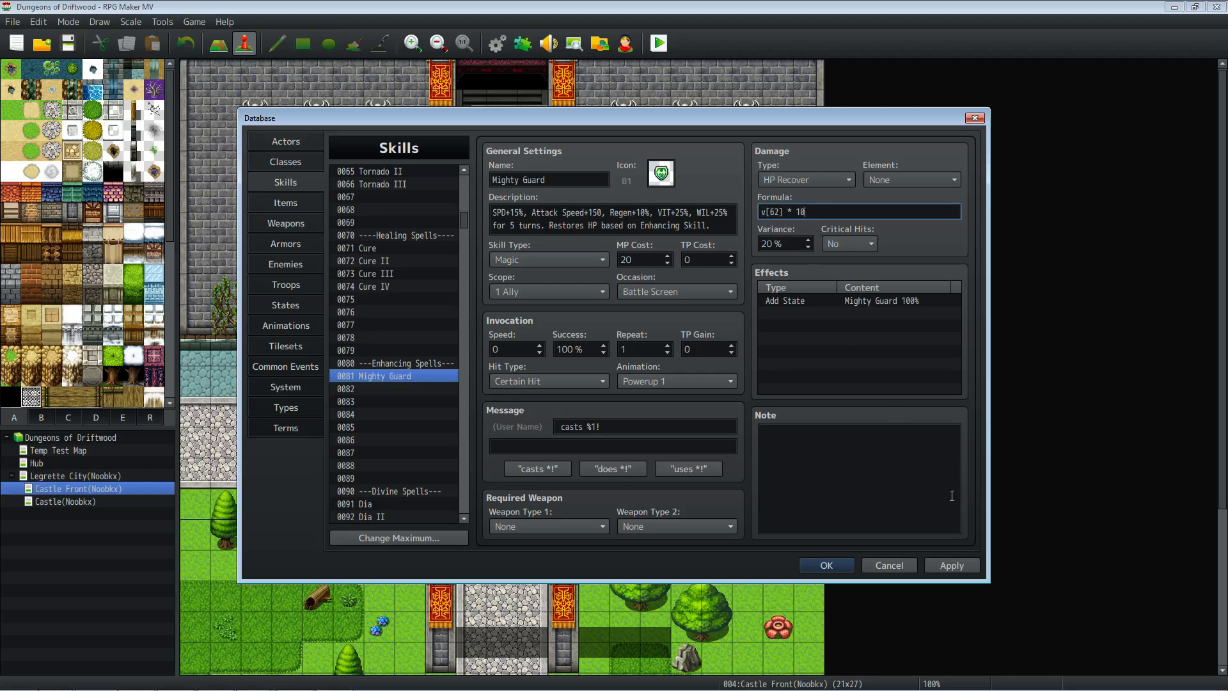
{"action": "left_click", "coordinate": [951, 565]}
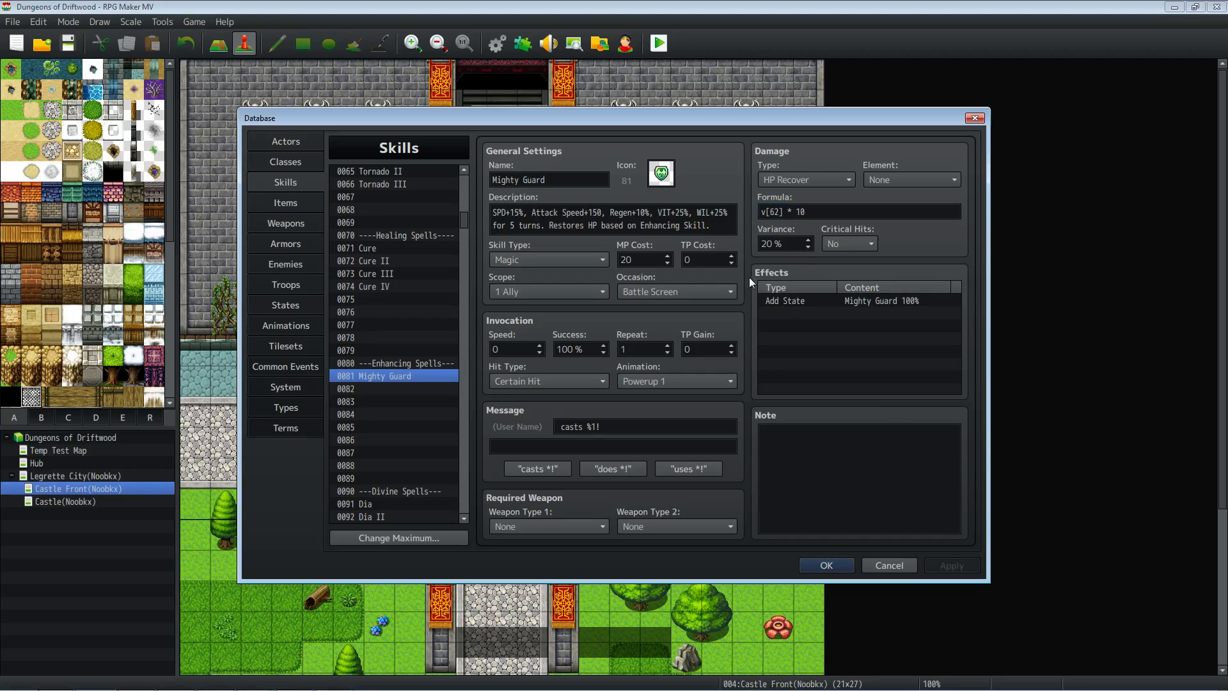
{"action": "triple_click", "coordinate": [793, 213]}
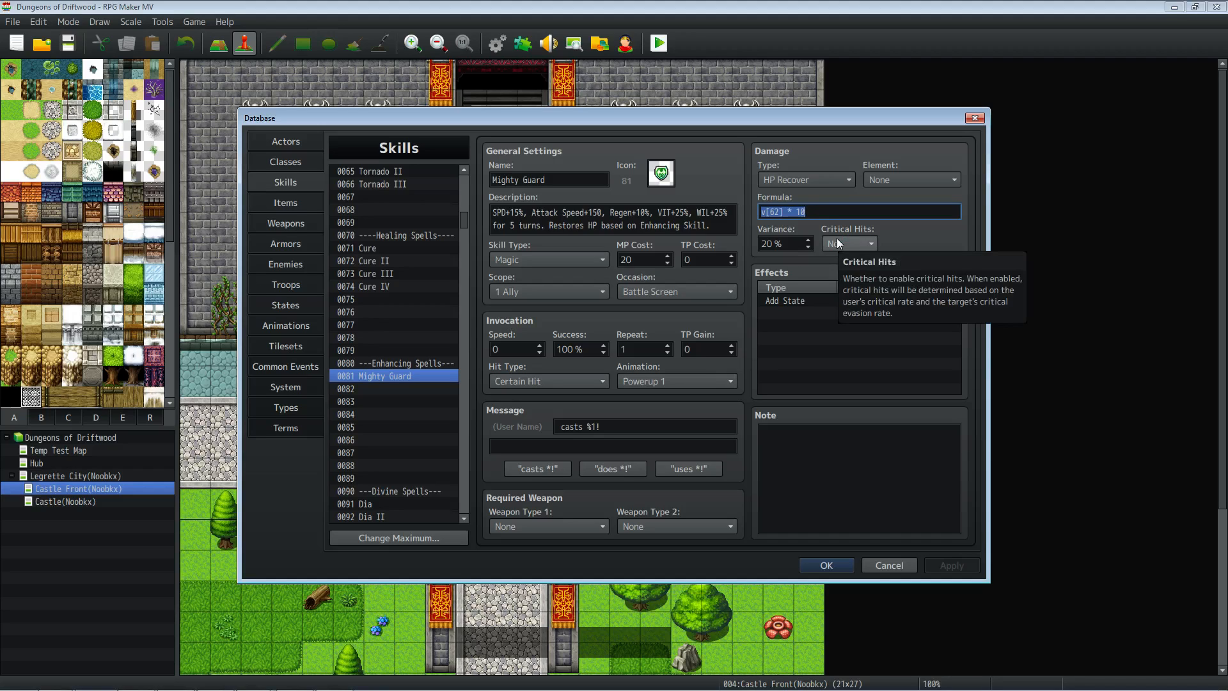
{"action": "left_click", "coordinate": [823, 301]}
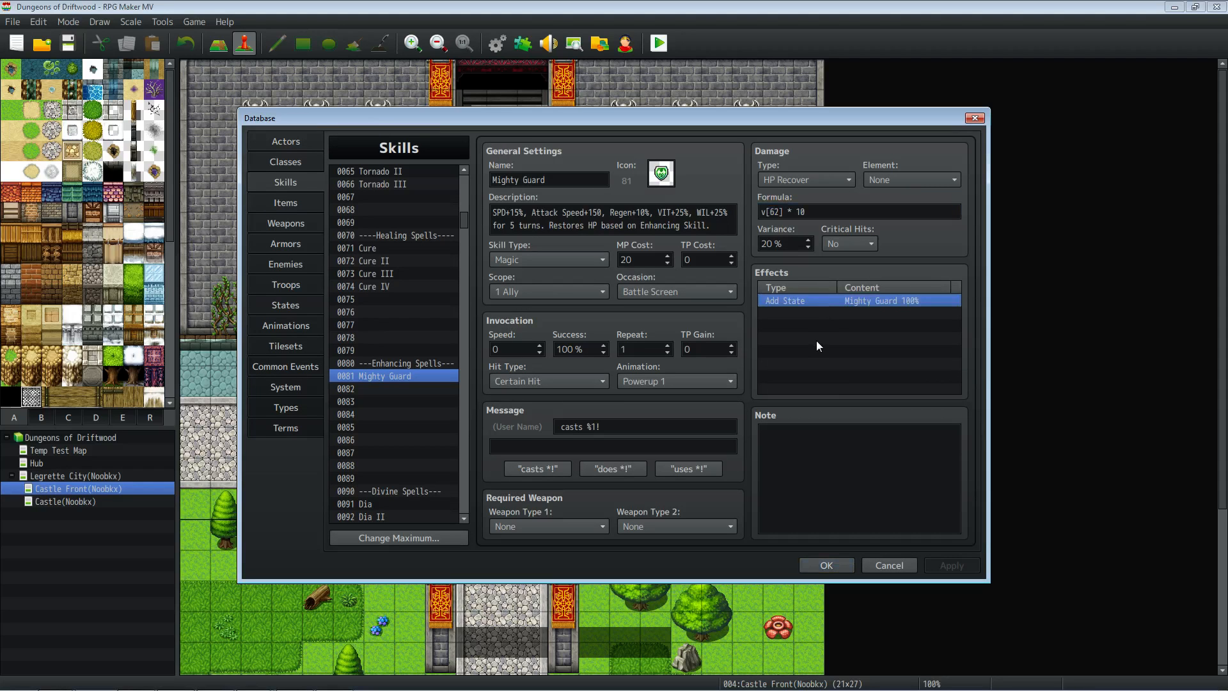
{"action": "left_click", "coordinate": [803, 312]}
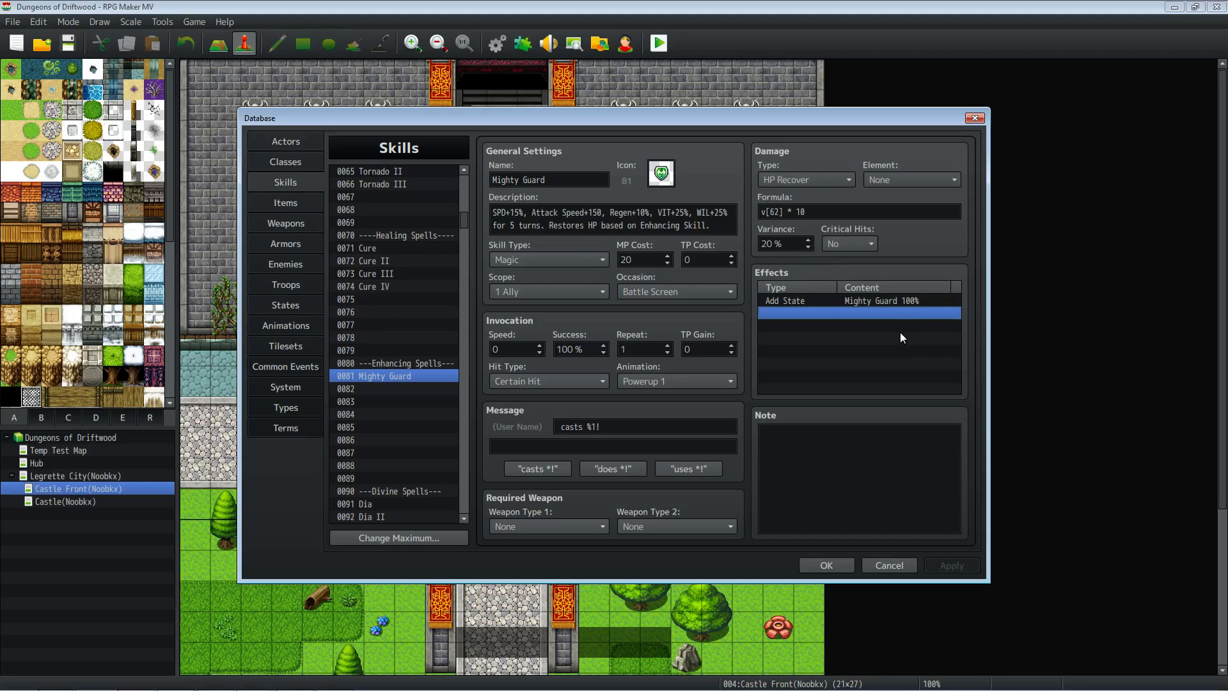
Change the regeneration value in the description of Mighty Guard at slot 0081 to Regen+5%.
{"action": "double_click", "coordinate": [649, 213]}
{"action": "left_click_drag", "start_coordinate": [650, 213], "coordinate": [609, 213]}
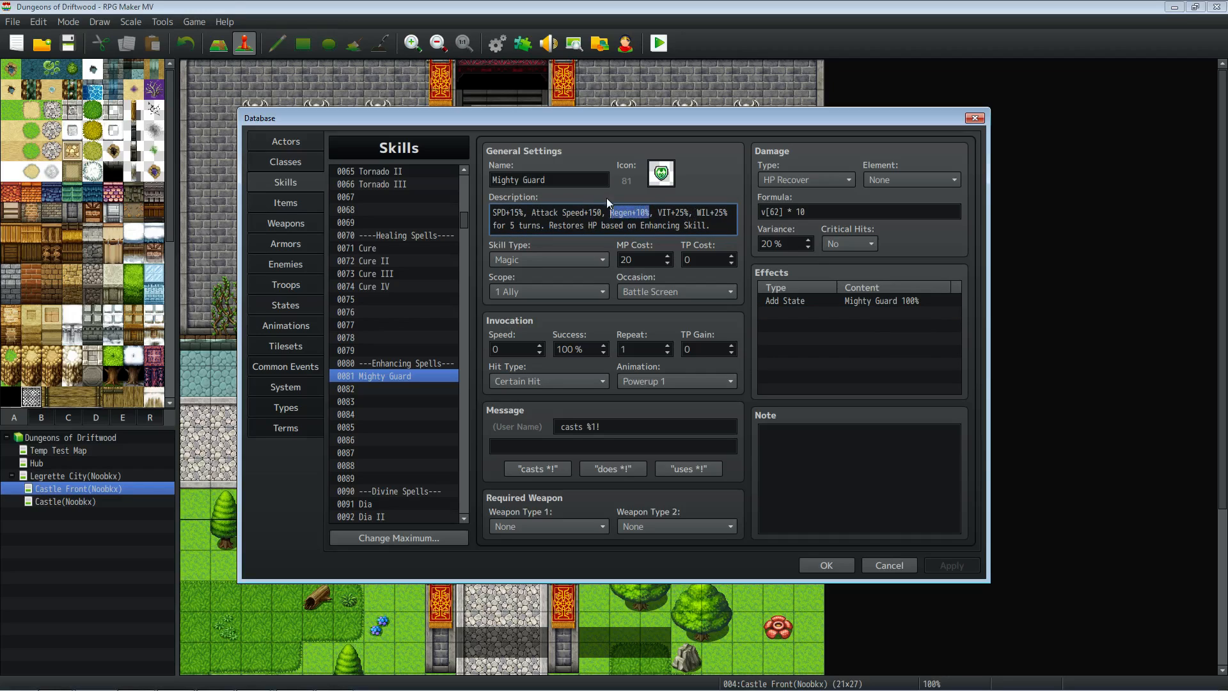
{"action": "left_click", "coordinate": [646, 212]}
{"action": "key", "text": "BackSpace"}
{"action": "key", "text": "BackSpace"}
{"action": "type", "text": "5"}
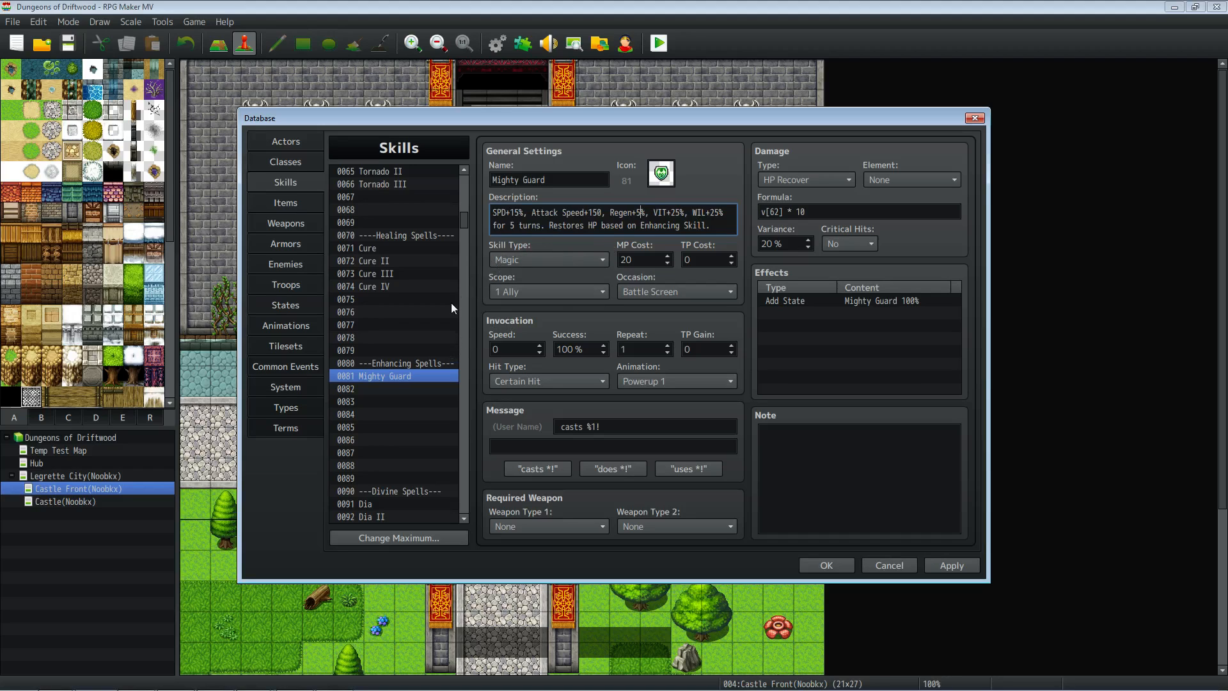
Change the description of the enemy Mighty Guard at slot 0381 to Regen+5% and apply the database changes.
{"action": "left_click_drag", "start_coordinate": [463, 221], "coordinate": [432, 384]}
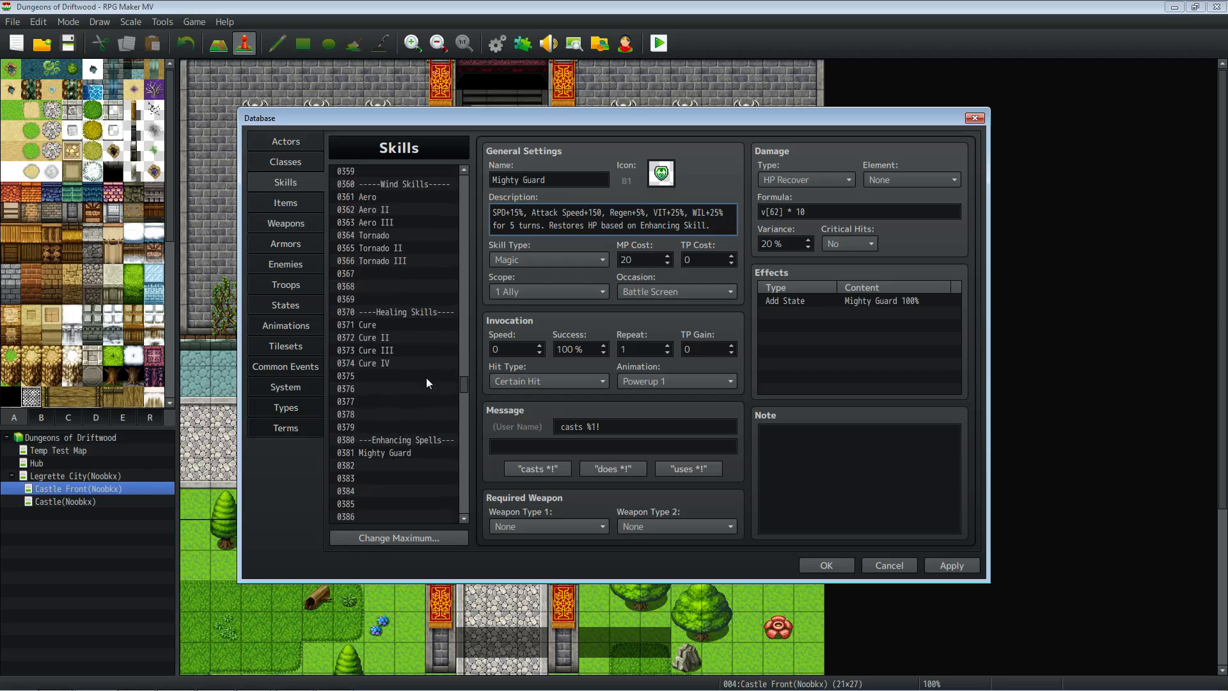
{"action": "left_click", "coordinate": [393, 454]}
{"action": "left_click_drag", "start_coordinate": [645, 212], "coordinate": [652, 213]}
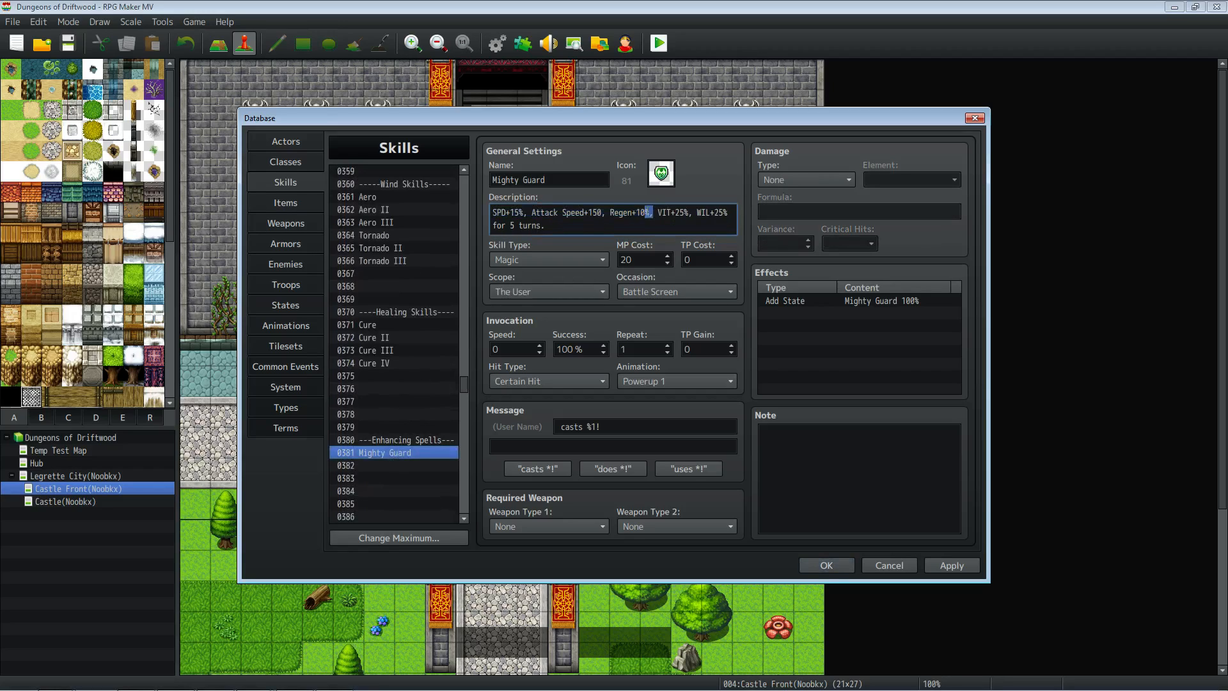
{"action": "key", "text": "Left"}
{"action": "key", "text": "BackSpace"}
{"action": "left_click", "coordinate": [949, 566]}
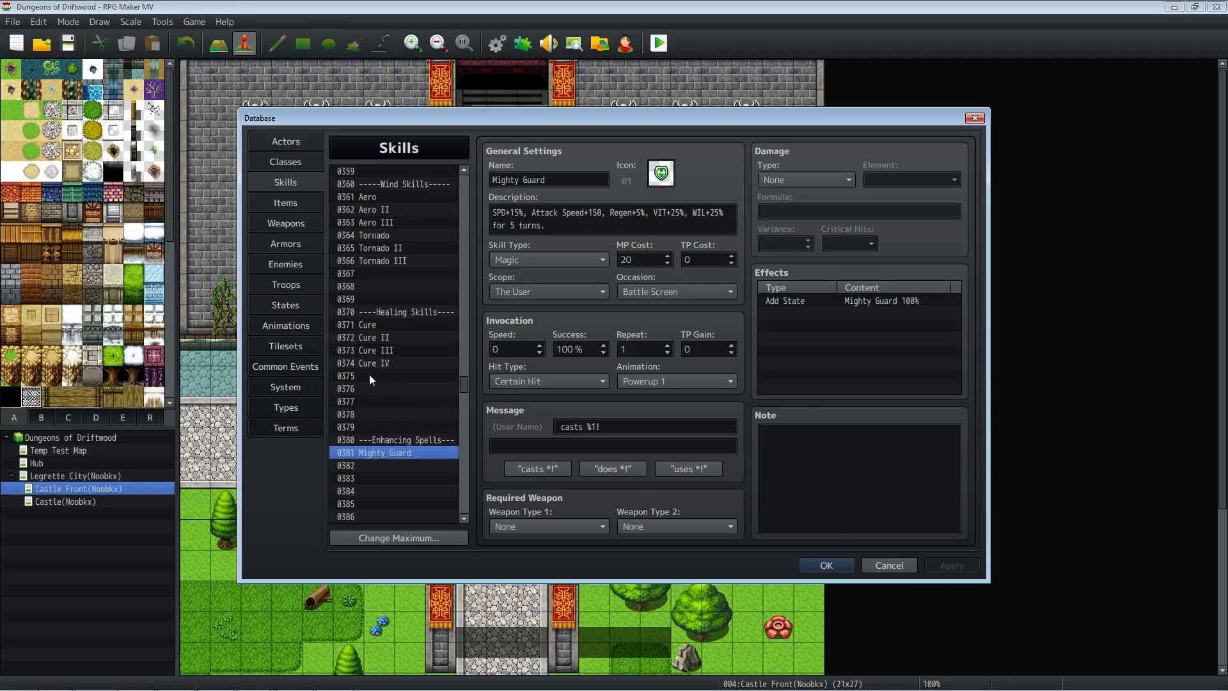
Set the HP Regeneration trait of the Mighty Guard state to 5%.
{"action": "left_click", "coordinate": [286, 305]}
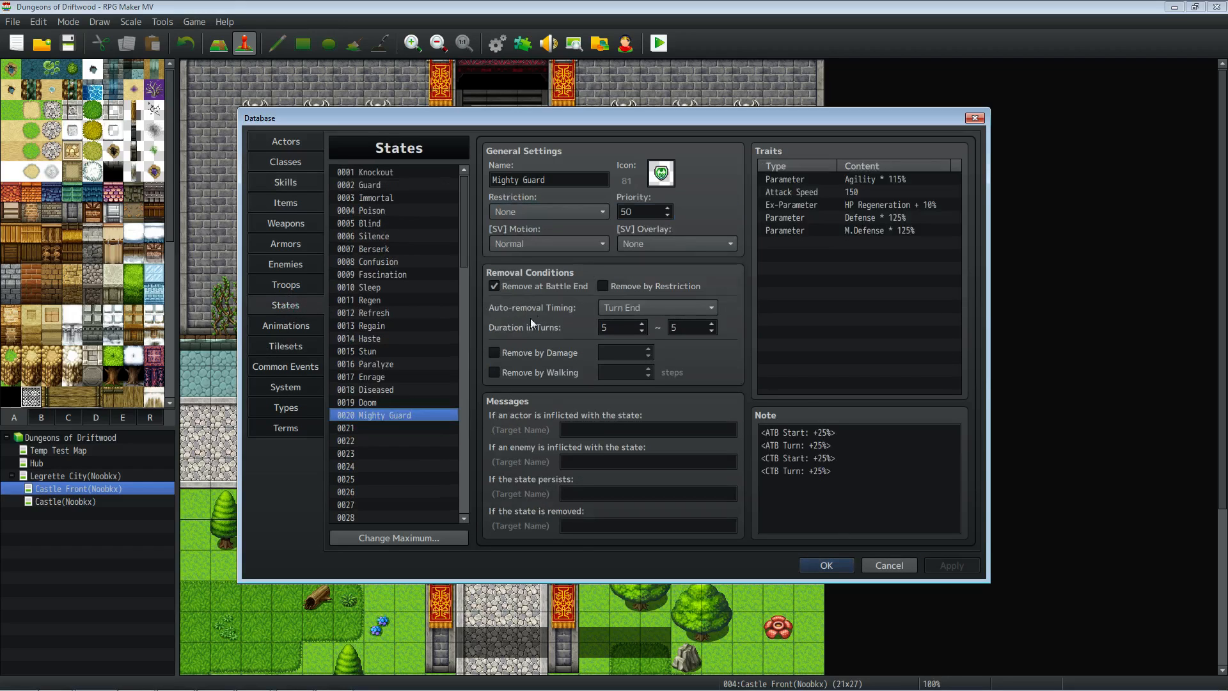
{"action": "right_click", "coordinate": [872, 203]}
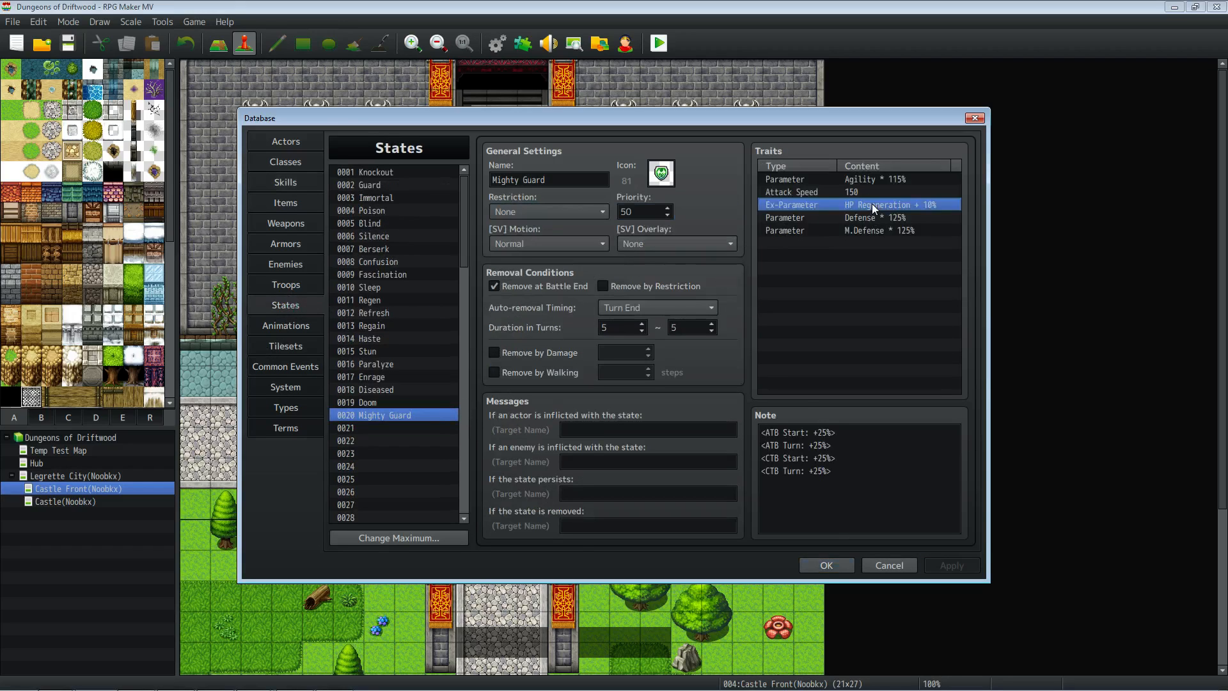
{"action": "left_click", "coordinate": [899, 213]}
{"action": "type", "text": "5"}
{"action": "left_click", "coordinate": [874, 362]}
{"action": "left_click", "coordinate": [860, 295]}
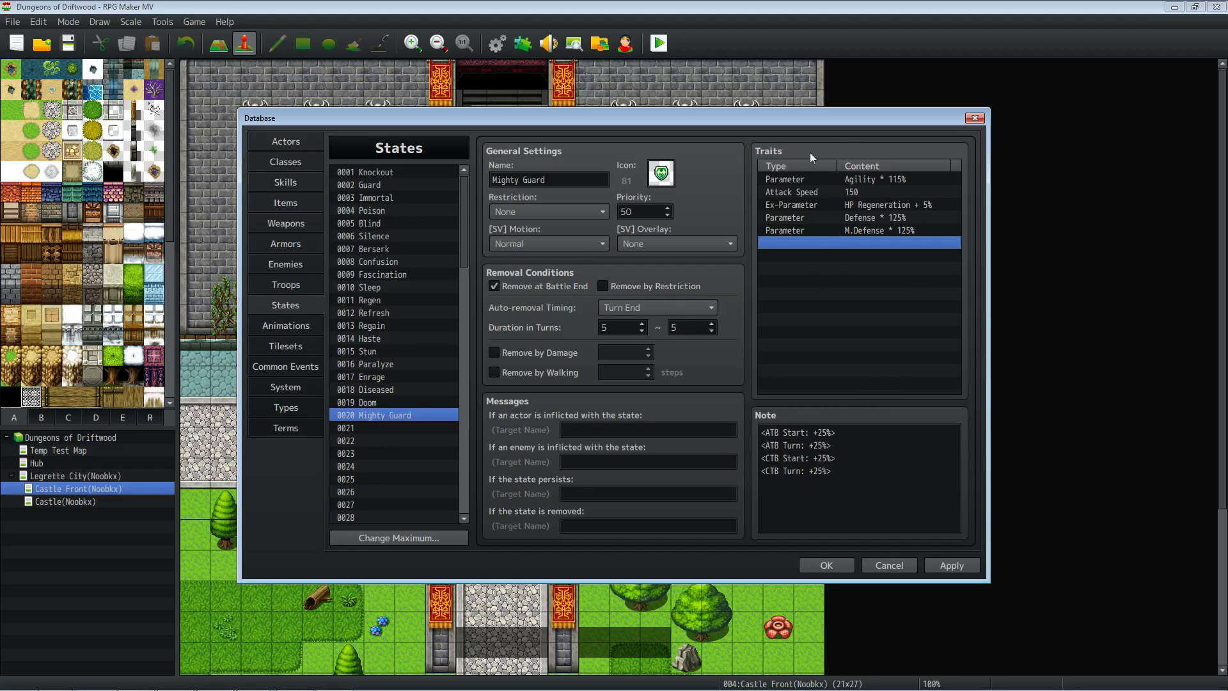
Examine the CTB Start and CTB Turn tags in the Mighty Guard state's note.
{"action": "left_click", "coordinate": [864, 452]}
{"action": "left_click_drag", "start_coordinate": [847, 471], "coordinate": [721, 456]}
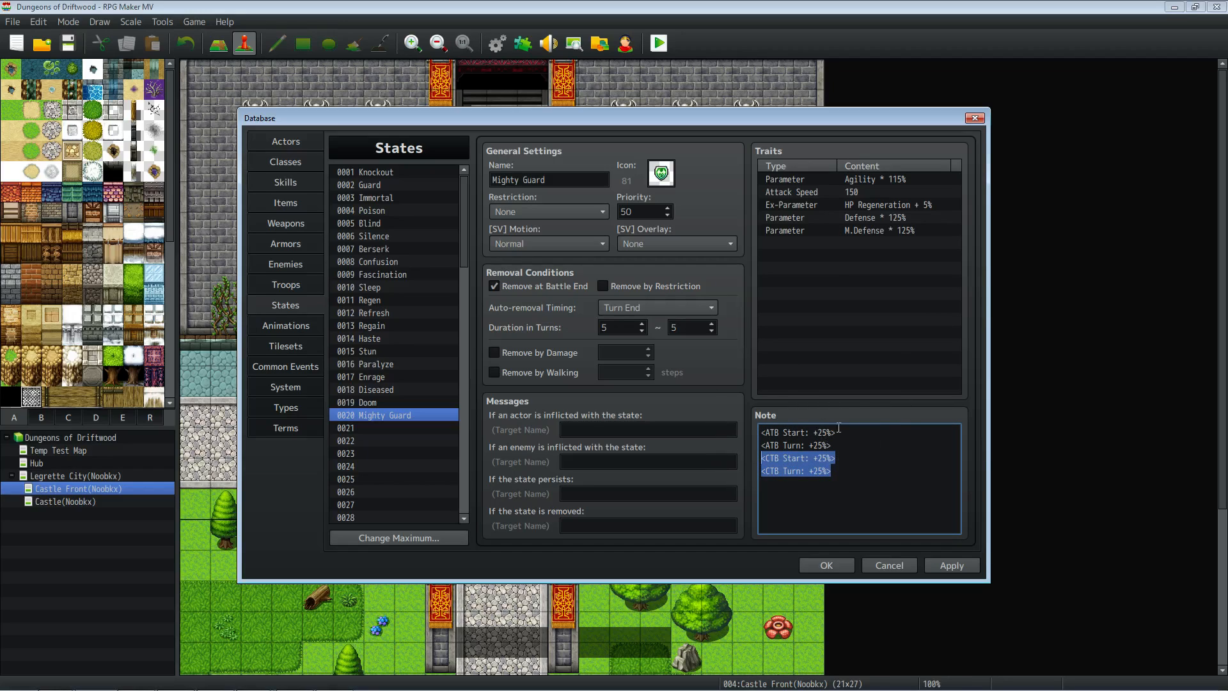
Check the Agility and Attack Speed traits of the Mighty Guard state and apply the database changes.
{"action": "left_click", "coordinate": [851, 180]}
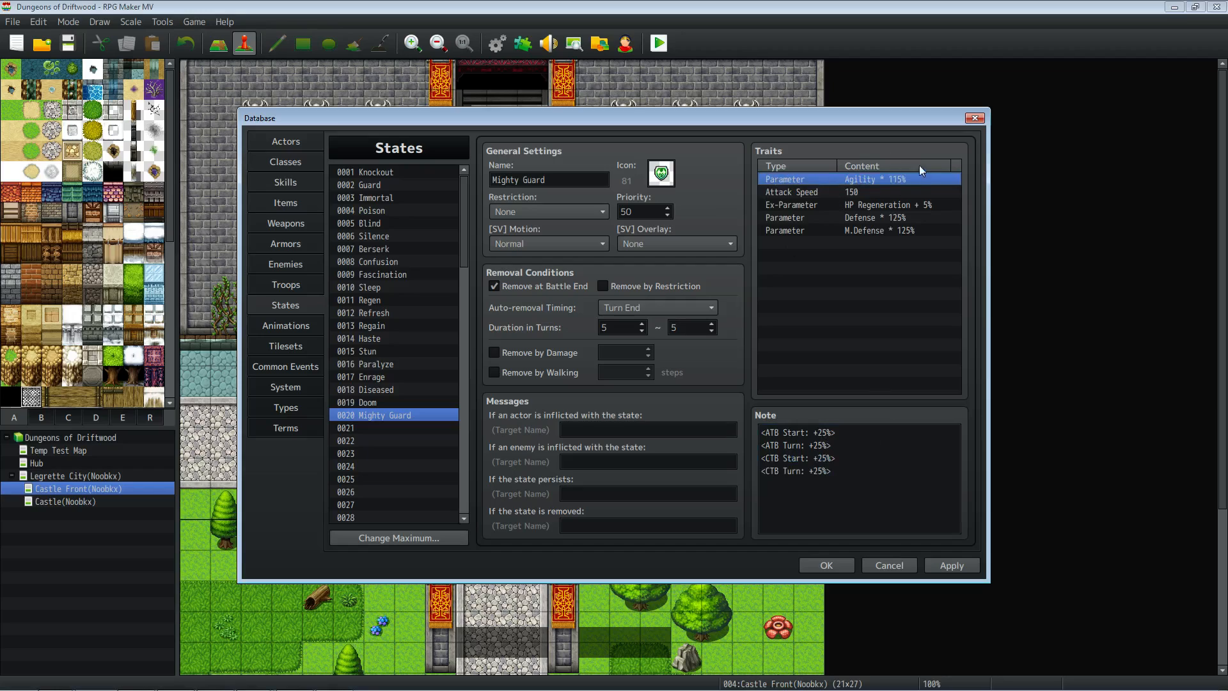
{"action": "left_click", "coordinate": [865, 190]}
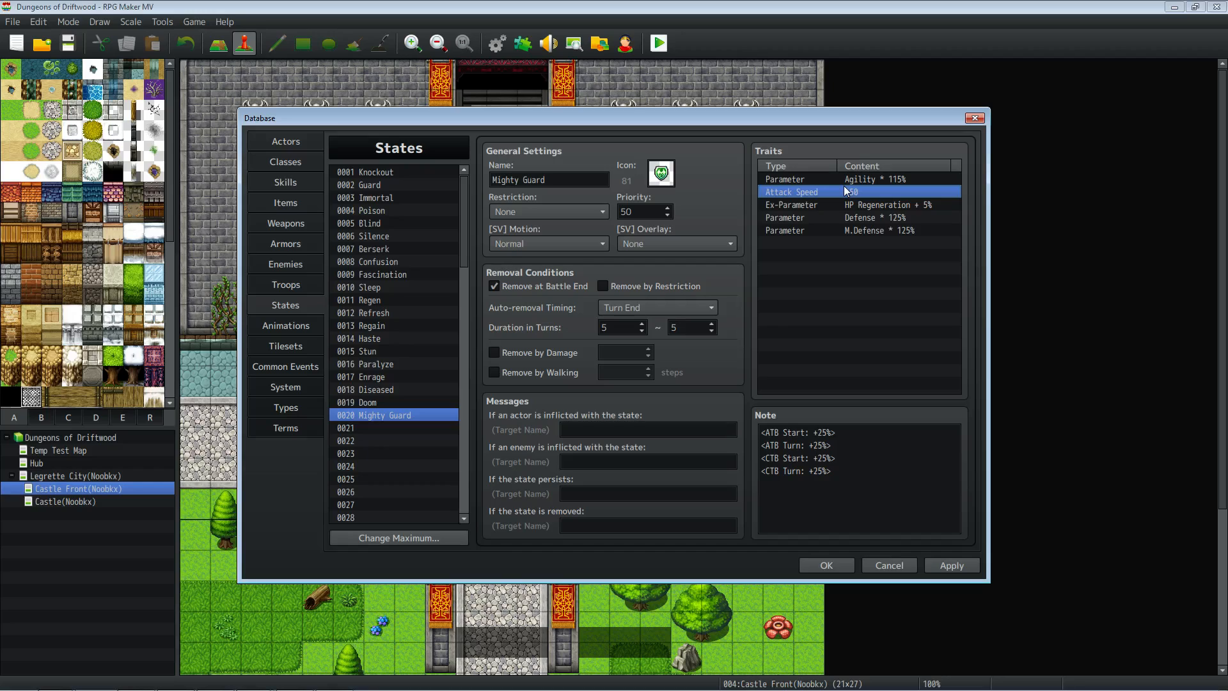
{"action": "left_click", "coordinate": [974, 568]}
Look up the enemy versions of the Fire and Fire II skills and examine their damage formulas and notes.
{"action": "left_click", "coordinate": [299, 288]}
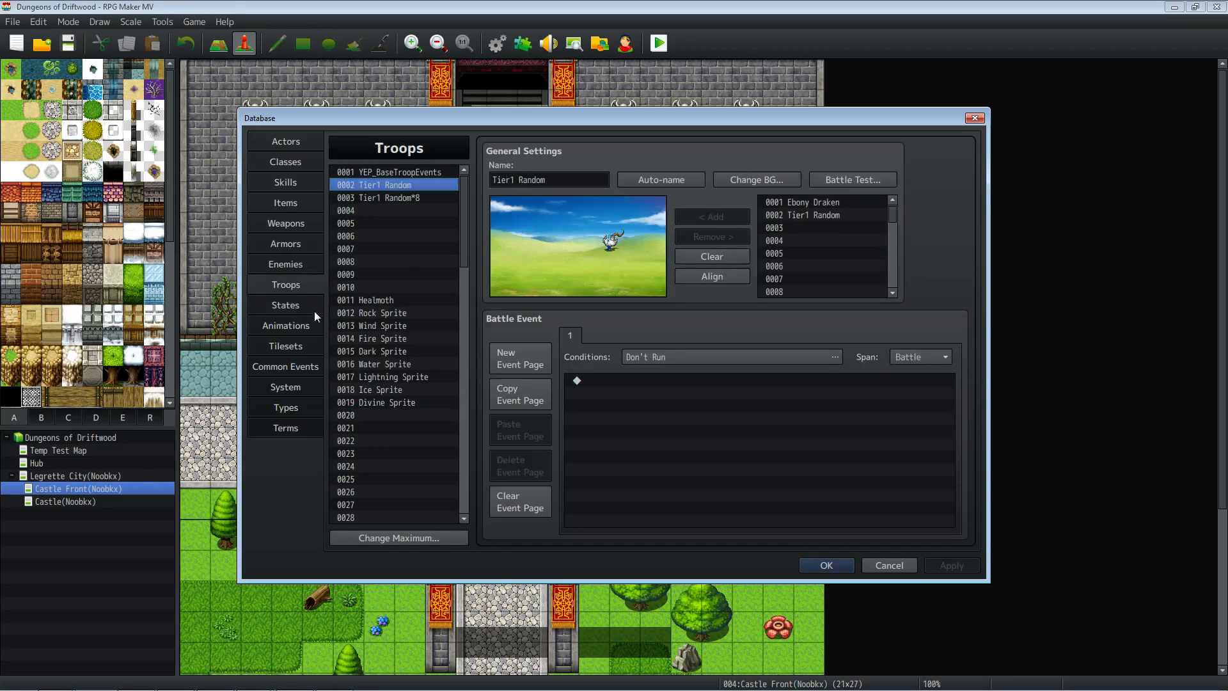
{"action": "left_click", "coordinate": [301, 324]}
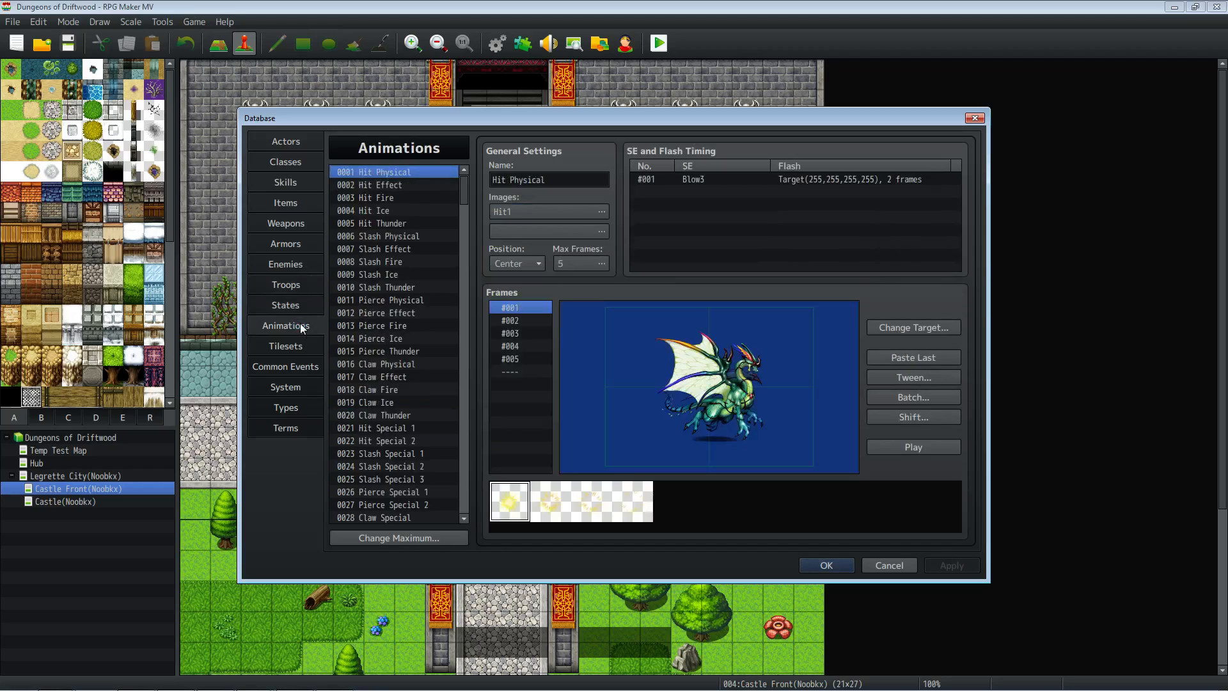
{"action": "left_click", "coordinate": [287, 182]}
{"action": "left_click", "coordinate": [380, 336]}
{"action": "left_click", "coordinate": [382, 349]}
{"action": "left_click", "coordinate": [383, 363]}
{"action": "scroll", "coordinate": [417, 355], "scroll_direction": "up", "scroll_amount": 5}
{"action": "scroll", "coordinate": [450, 366], "scroll_direction": "up", "scroll_amount": 19}
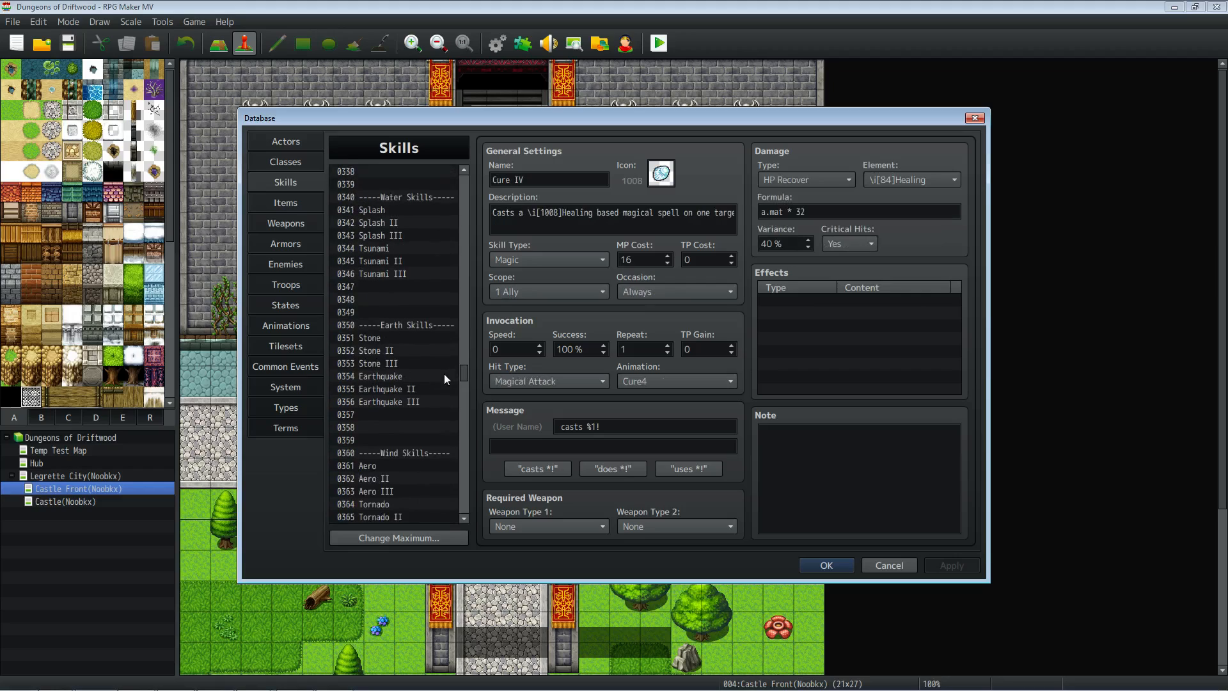
{"action": "scroll", "coordinate": [463, 346], "scroll_direction": "down", "scroll_amount": 2}
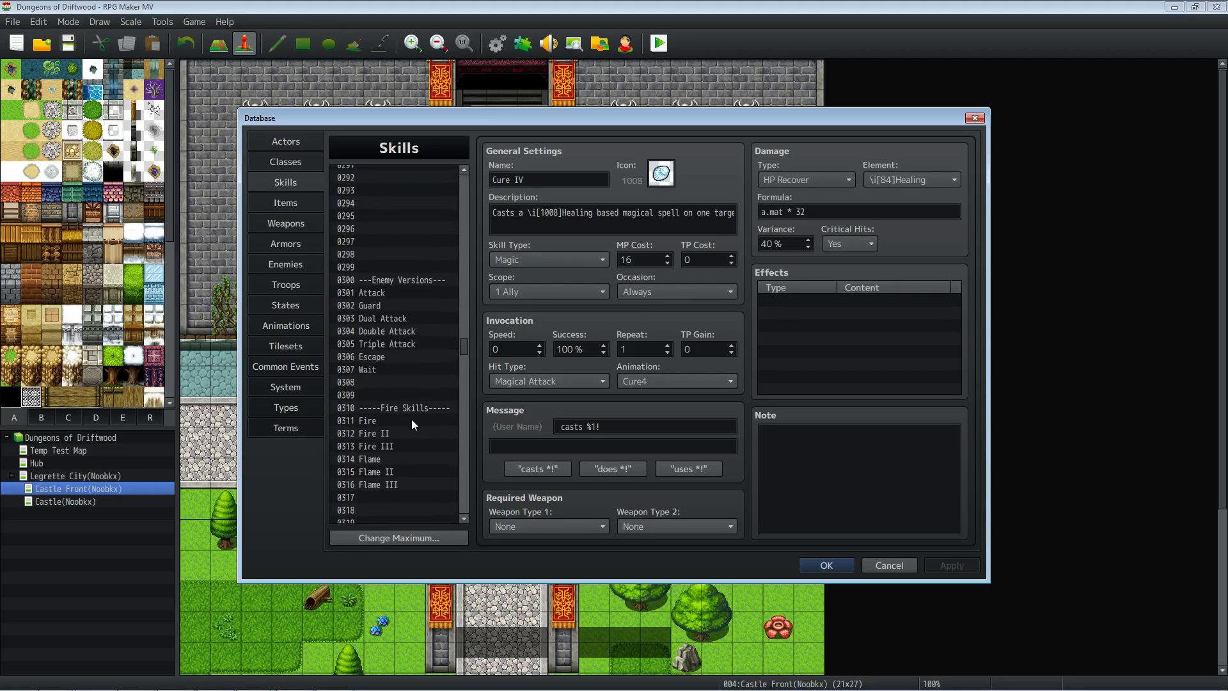
{"action": "left_click", "coordinate": [412, 420]}
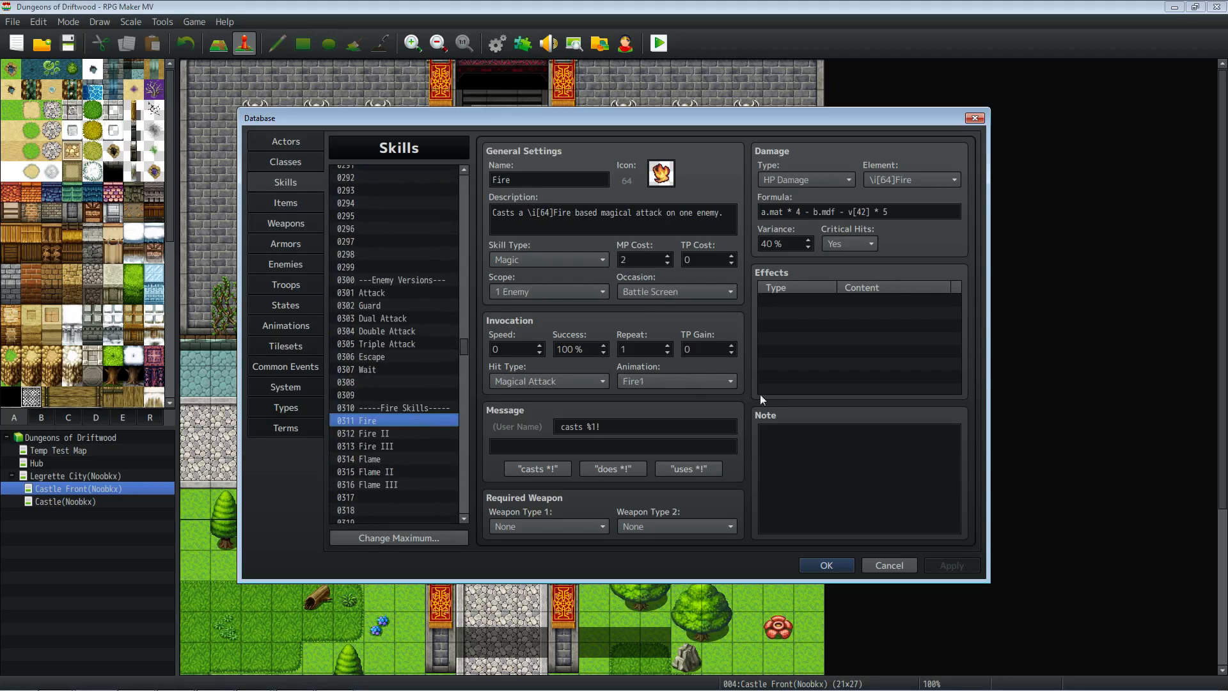
{"action": "left_click", "coordinate": [424, 433]}
{"action": "left_click", "coordinate": [825, 461]}
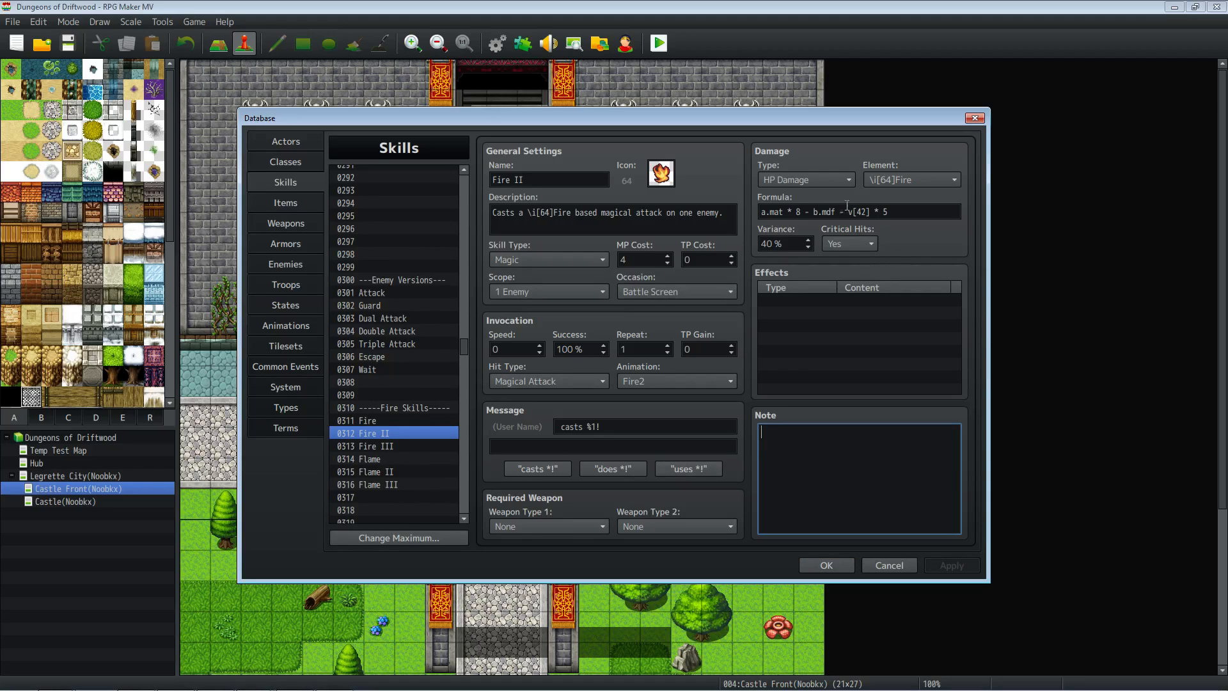
Examine the Ice spell's note tags for its equip state, equip MAT bonus and learn cost.
{"action": "left_click_drag", "start_coordinate": [465, 347], "coordinate": [405, 214]}
{"action": "left_click", "coordinate": [405, 215]}
{"action": "left_click", "coordinate": [856, 436]}
{"action": "left_click", "coordinate": [858, 435]}
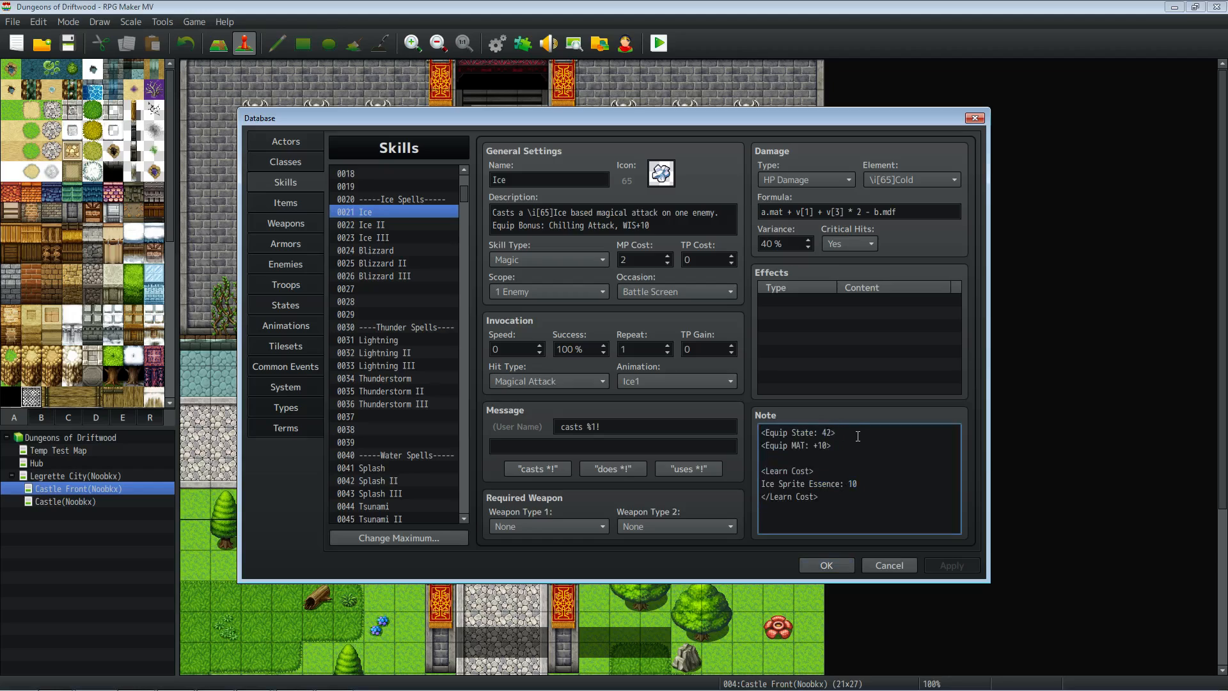
{"action": "left_click_drag", "start_coordinate": [853, 433], "coordinate": [714, 432]}
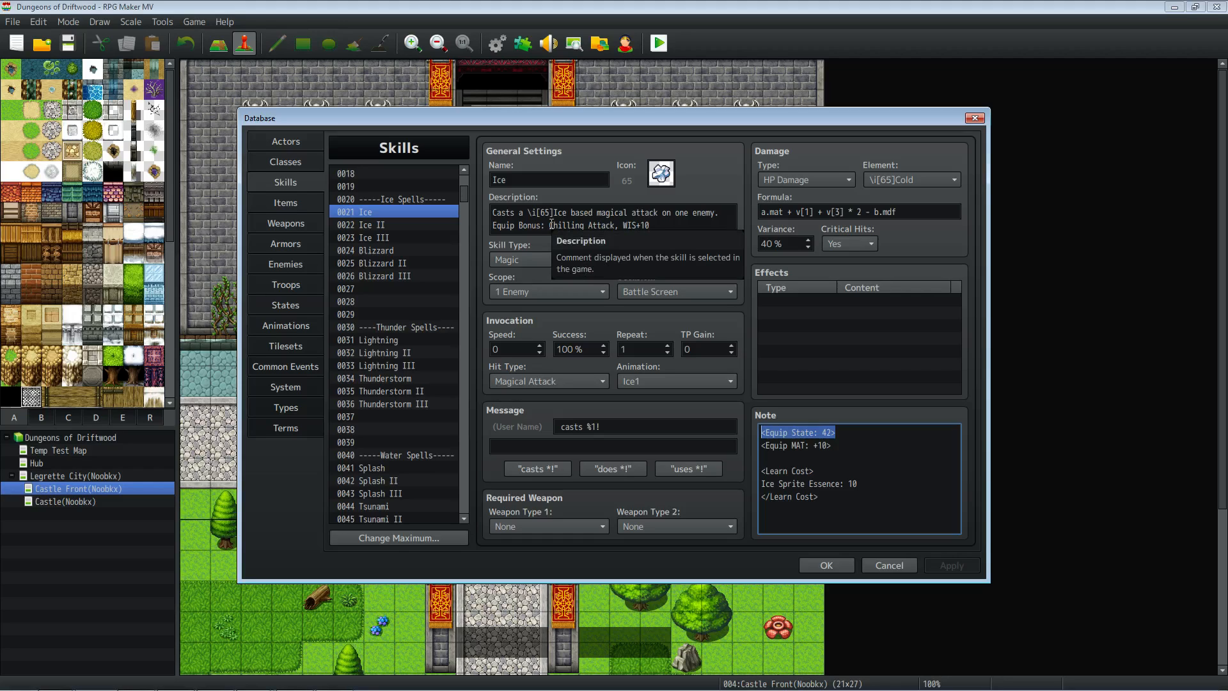
{"action": "left_click_drag", "start_coordinate": [849, 446], "coordinate": [754, 446]}
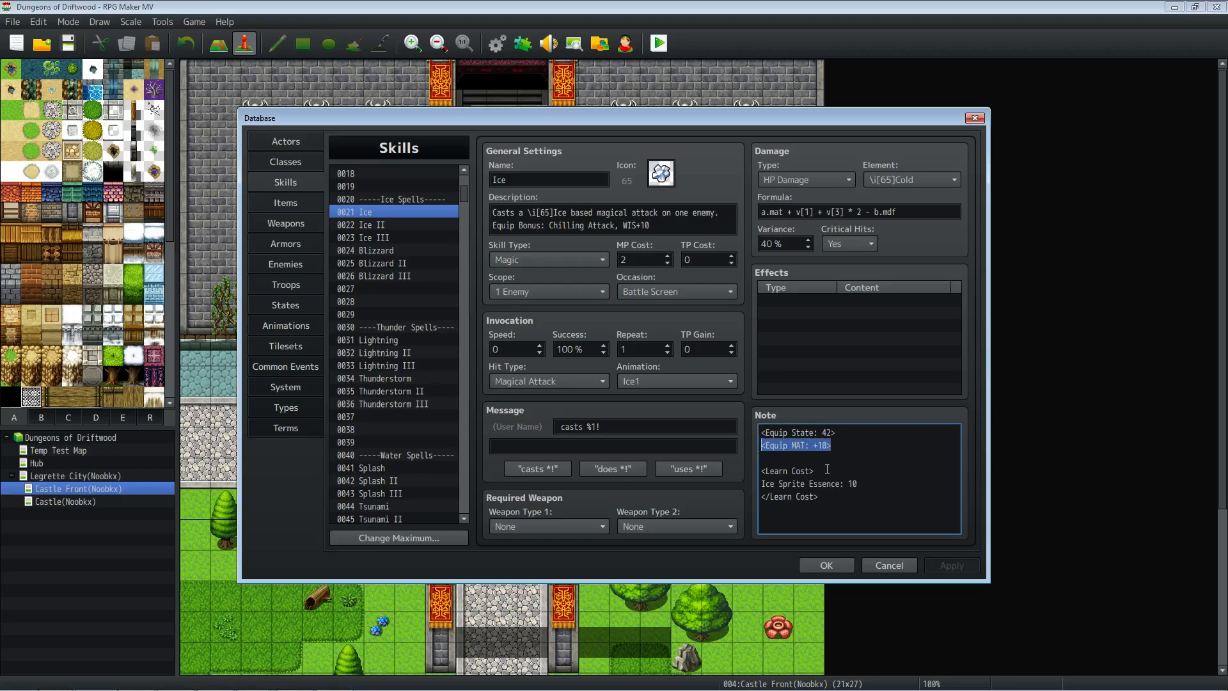
{"action": "left_click_drag", "start_coordinate": [822, 502], "coordinate": [770, 461]}
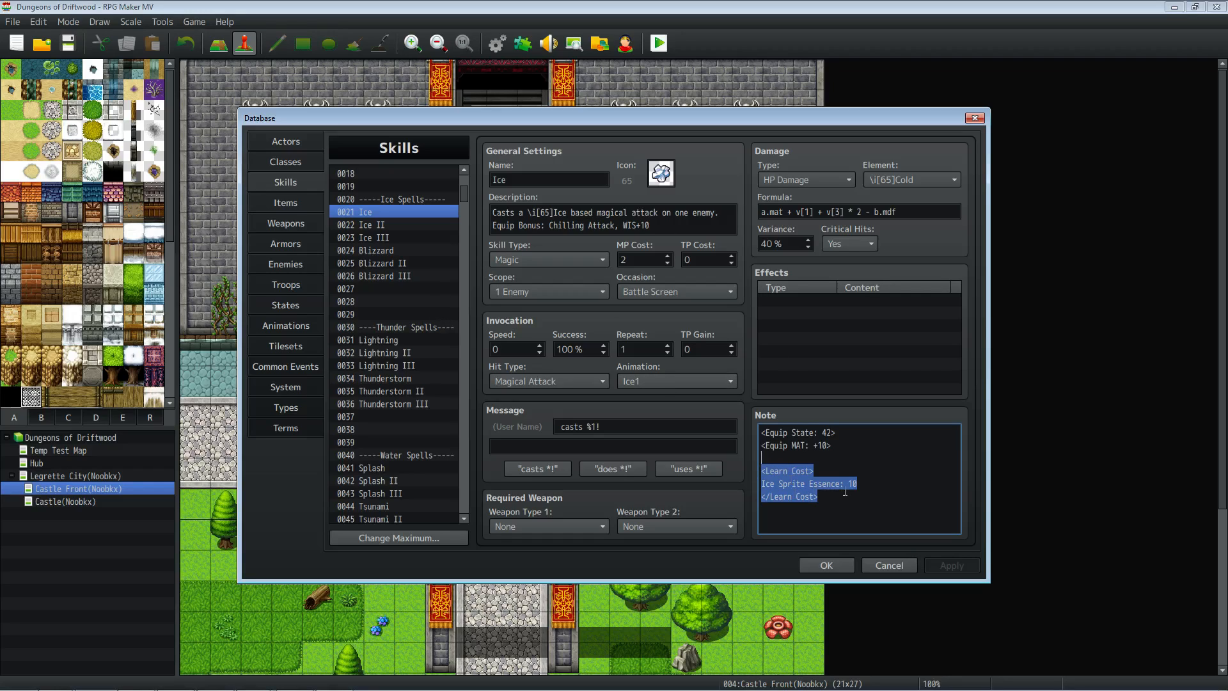
{"action": "left_click", "coordinate": [871, 483]}
{"action": "left_click_drag", "start_coordinate": [871, 483], "coordinate": [719, 482]}
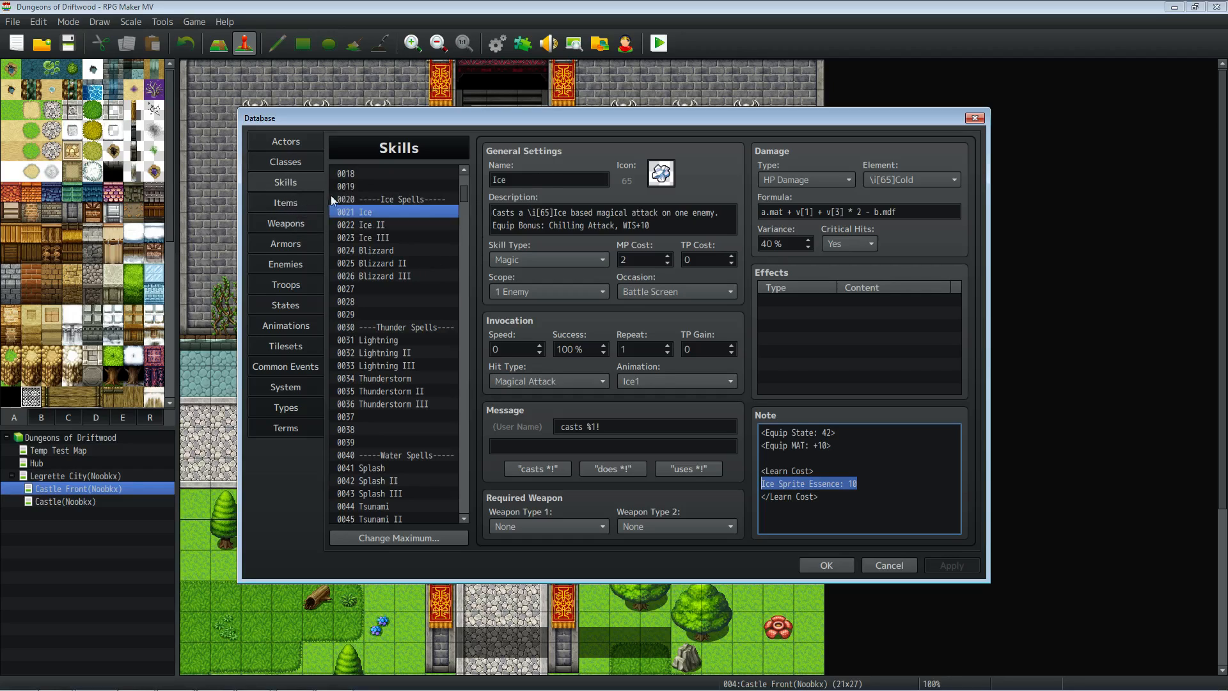
{"action": "left_click_drag", "start_coordinate": [861, 484], "coordinate": [743, 482]}
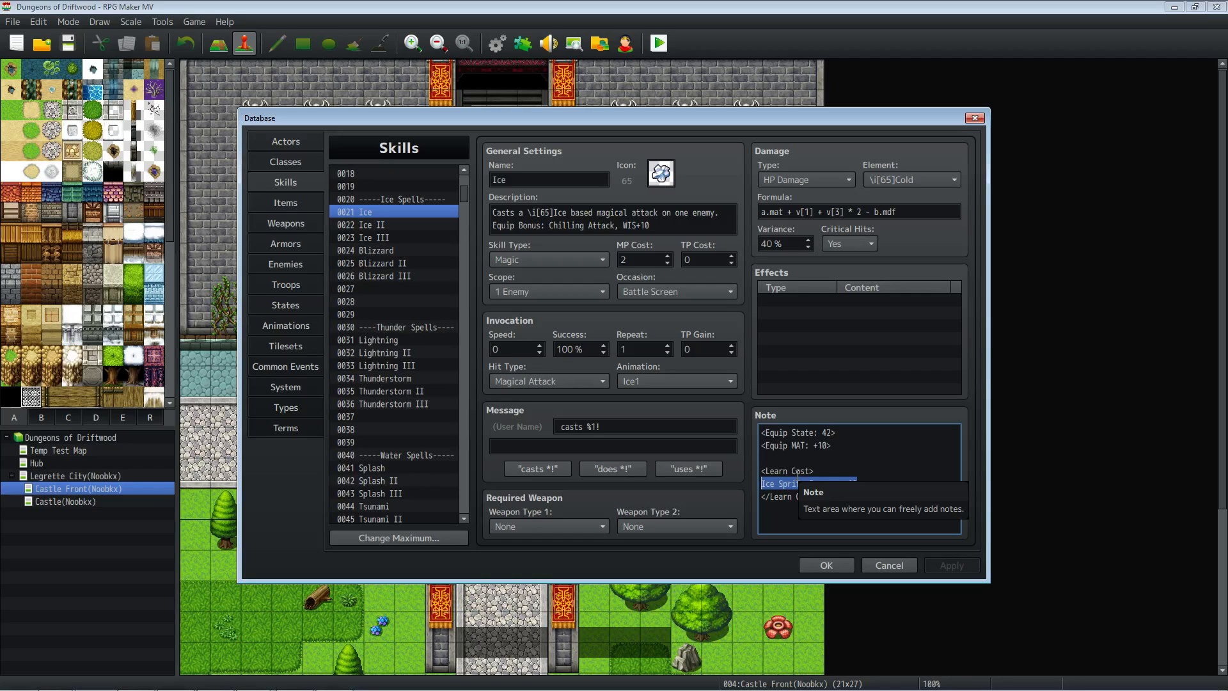
{"action": "left_click", "coordinate": [874, 481]}
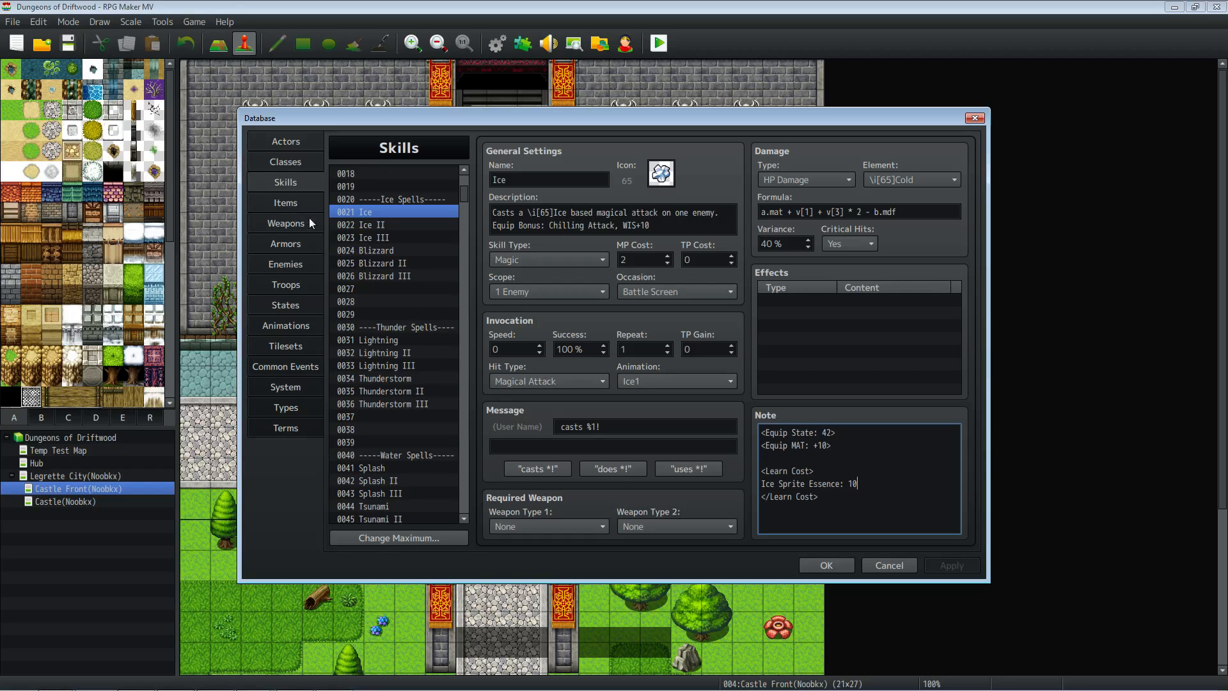
Compare the formulas and note tags of the Ice, Ice II and Ice III spells, and close the database.
{"action": "left_click", "coordinate": [378, 223]}
{"action": "left_click", "coordinate": [380, 214]}
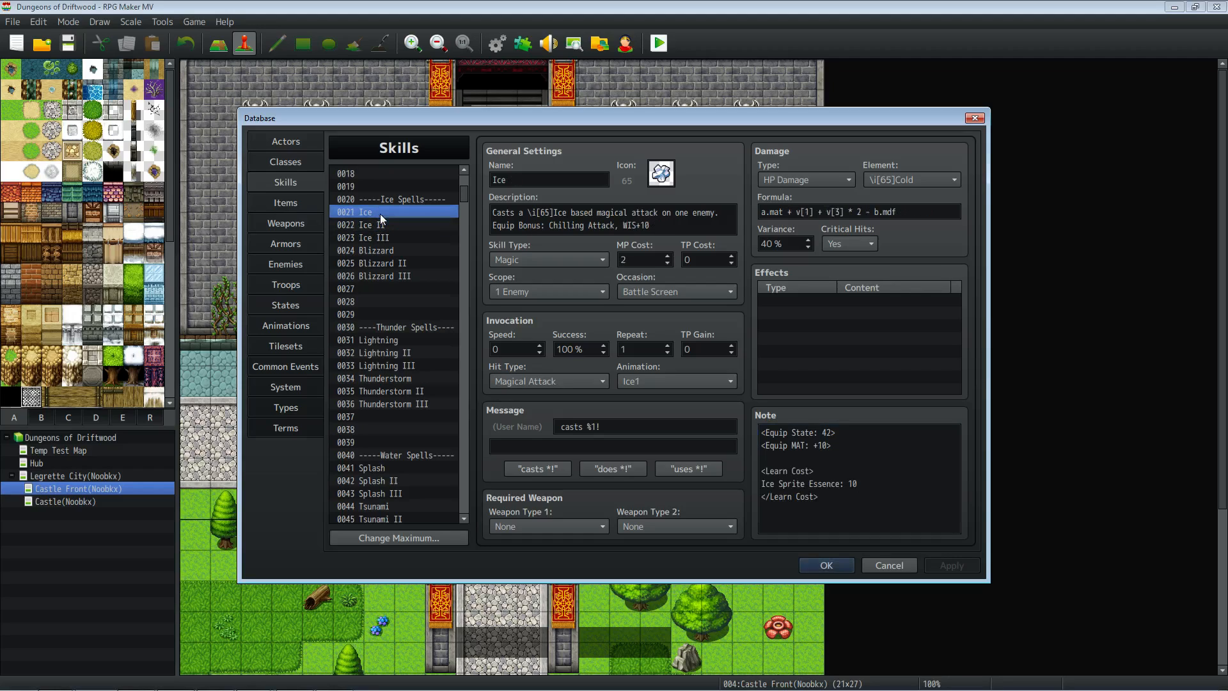
{"action": "left_click", "coordinate": [383, 224]}
{"action": "left_click", "coordinate": [381, 212]}
{"action": "left_click", "coordinate": [379, 221]}
{"action": "left_click", "coordinate": [383, 212]}
{"action": "left_click", "coordinate": [382, 223]}
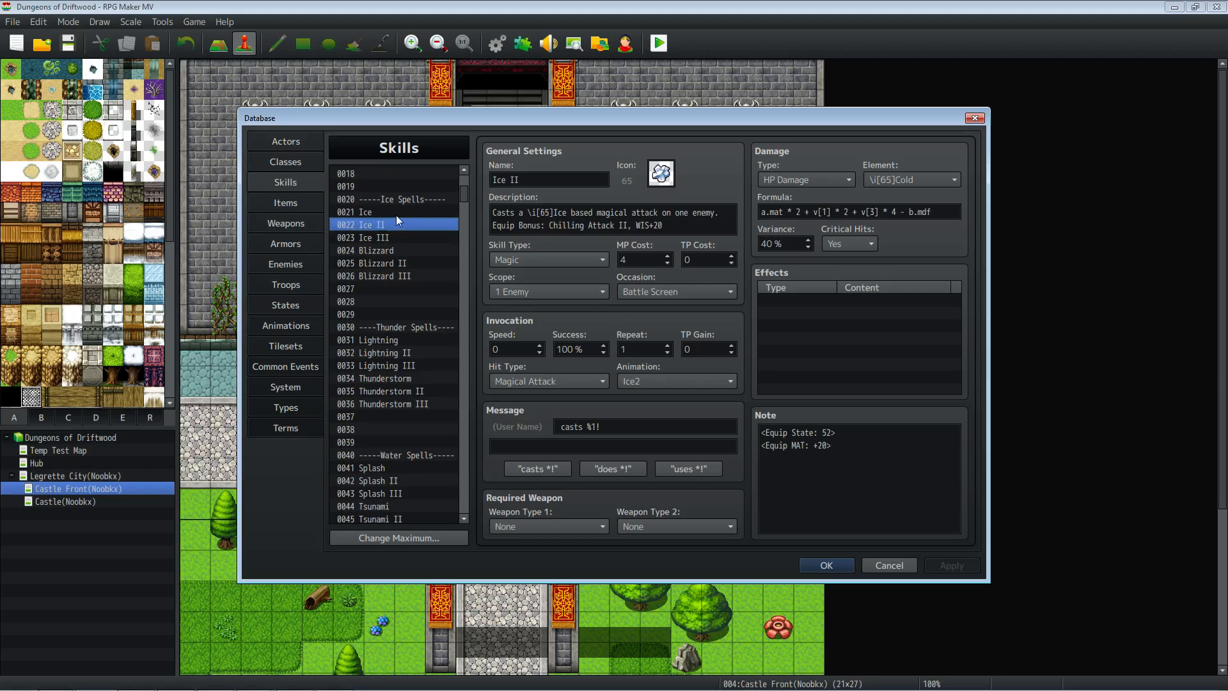
{"action": "left_click", "coordinate": [395, 213]}
{"action": "left_click", "coordinate": [382, 225]}
{"action": "left_click", "coordinate": [376, 212]}
{"action": "left_click", "coordinate": [378, 222]}
{"action": "left_click", "coordinate": [781, 440]}
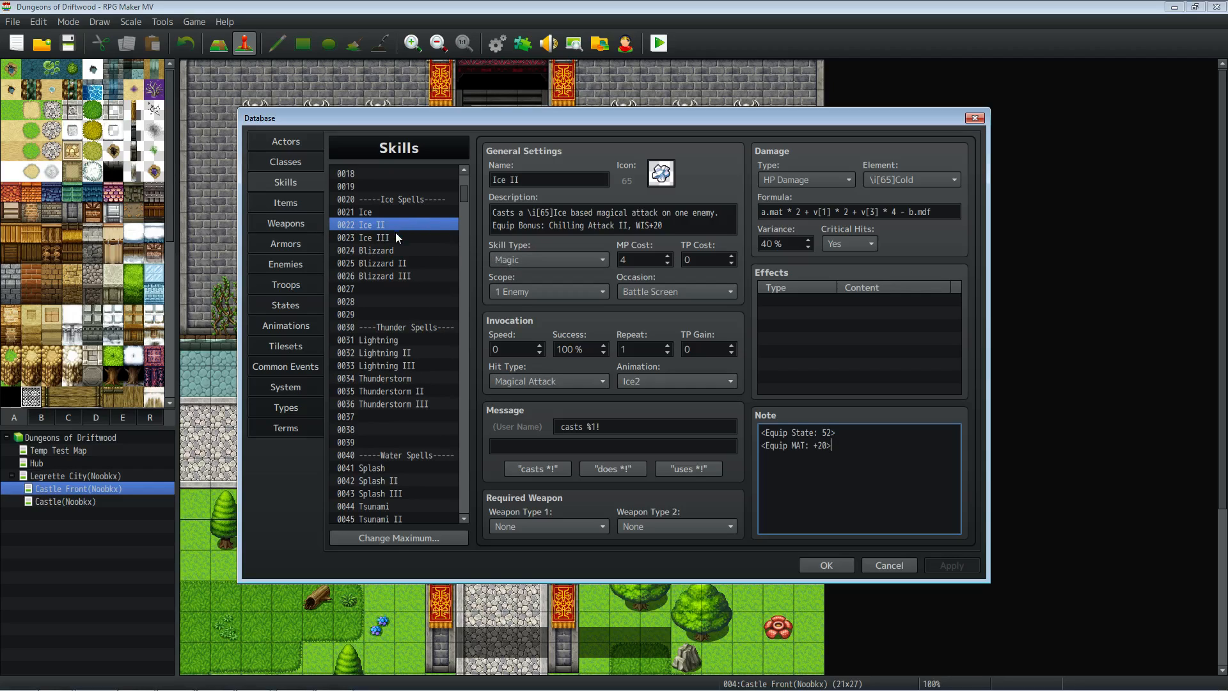
{"action": "left_click", "coordinate": [379, 213]}
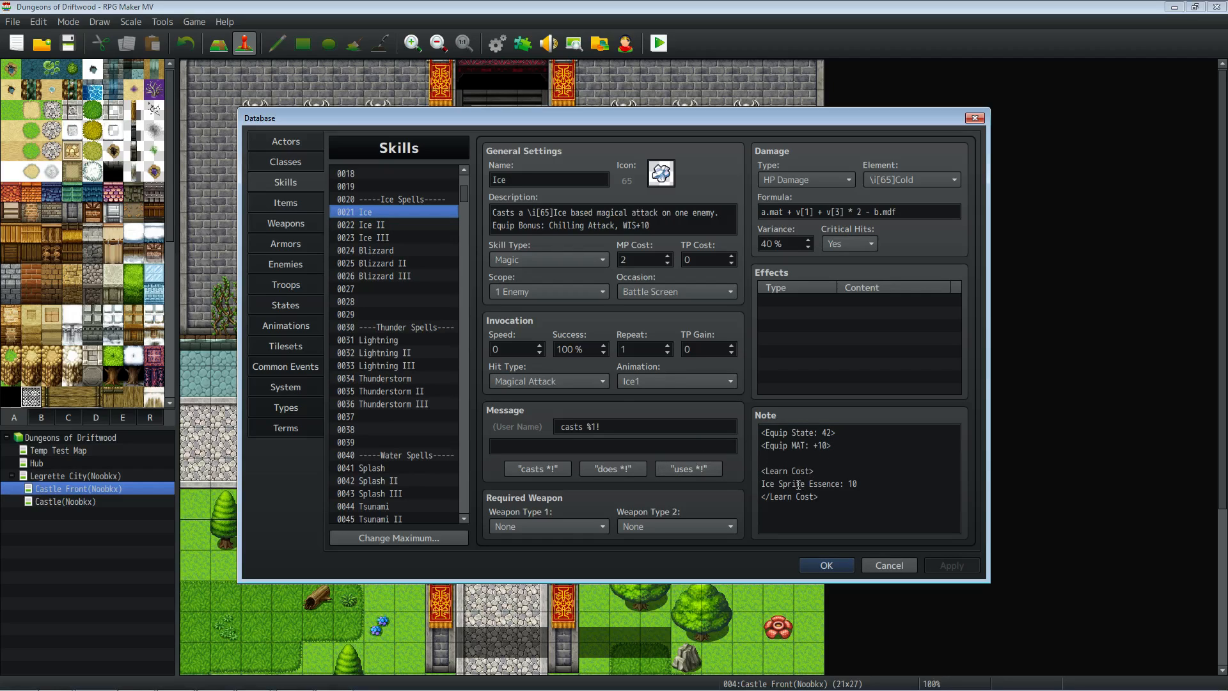
{"action": "left_click", "coordinate": [387, 221]}
{"action": "left_click", "coordinate": [386, 238]}
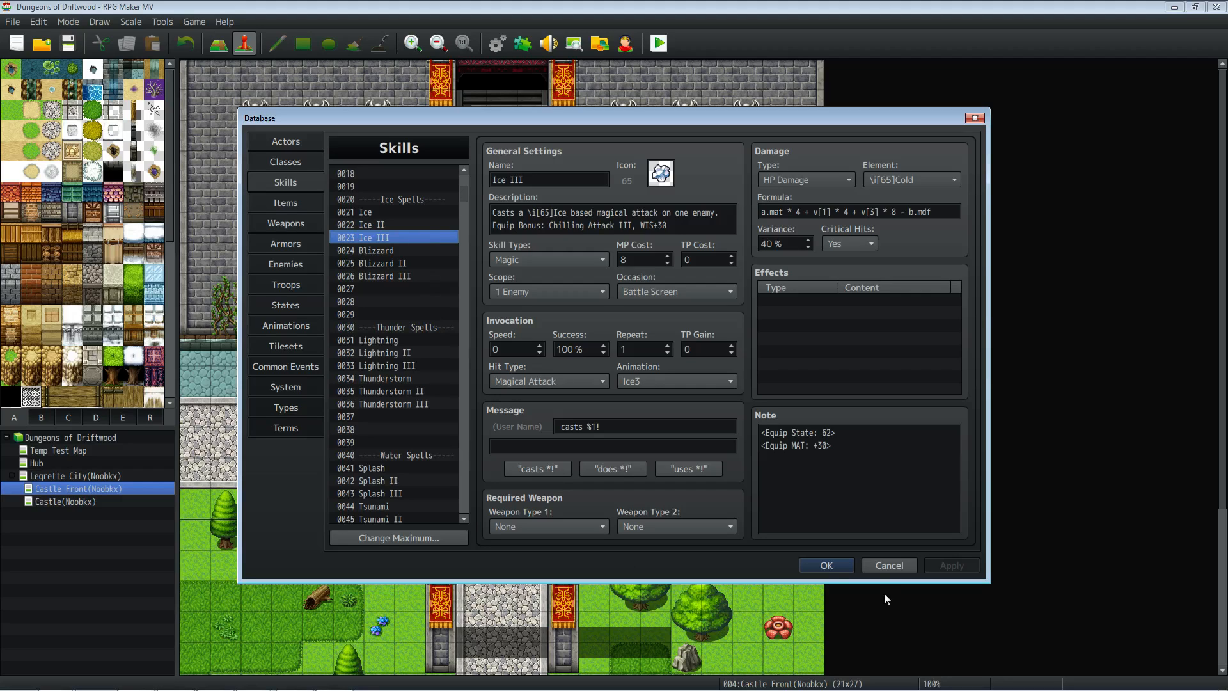
{"action": "left_click", "coordinate": [826, 565]}
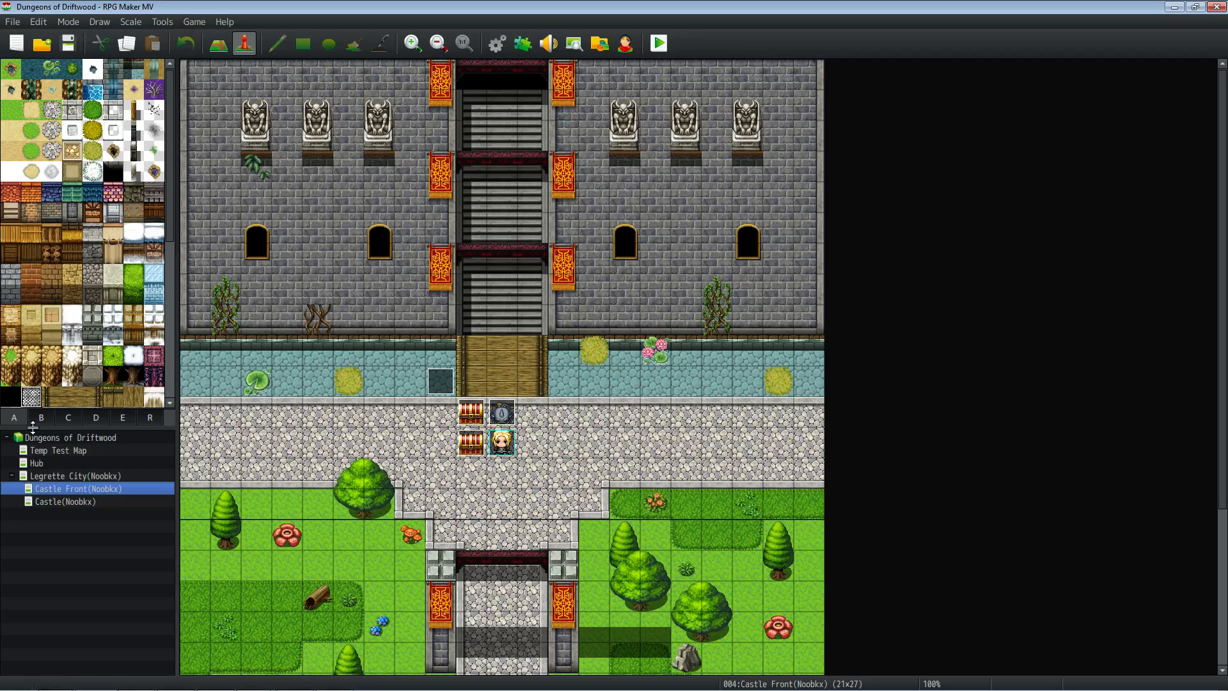
Start a new map under Hub and choose the Dungeon tileset for it.
{"action": "left_click", "coordinate": [61, 476]}
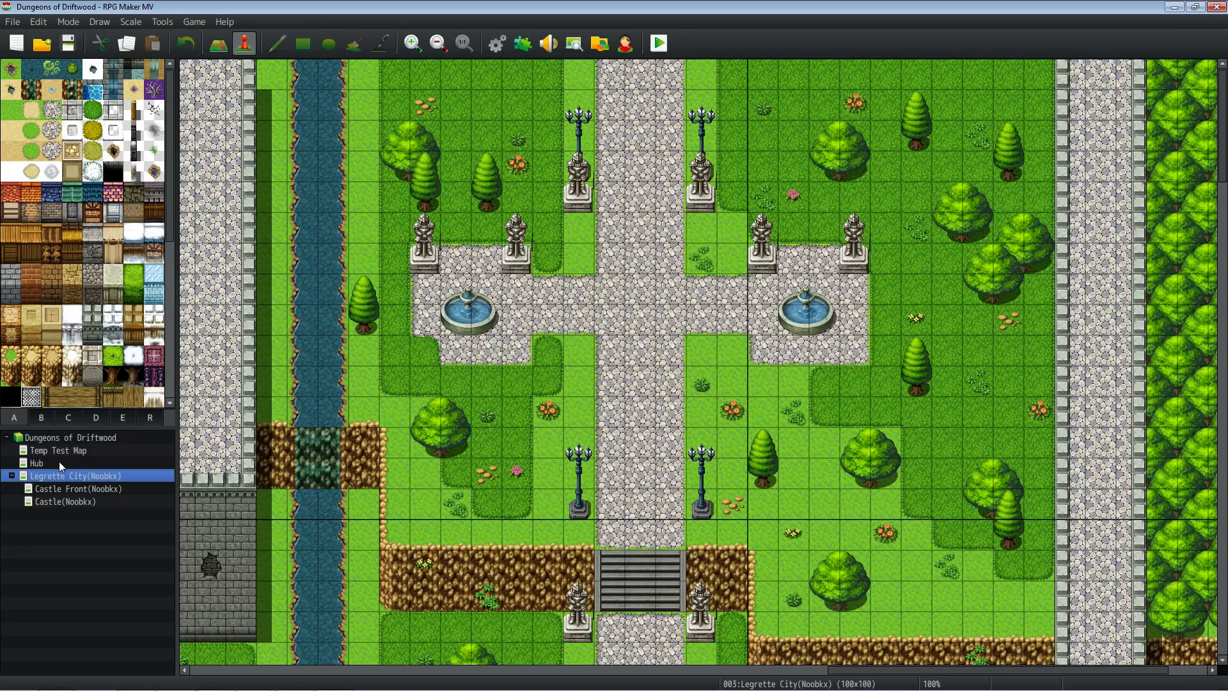
{"action": "left_click", "coordinate": [57, 465]}
{"action": "right_click", "coordinate": [57, 464]}
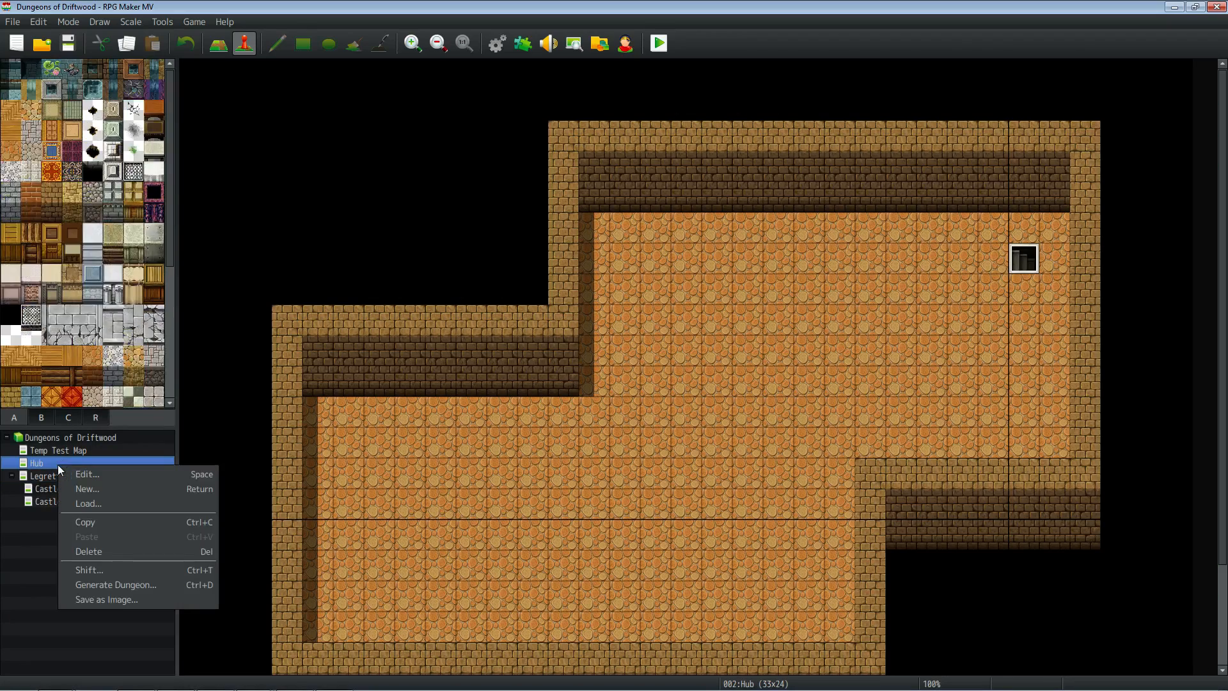
{"action": "left_click", "coordinate": [100, 491]}
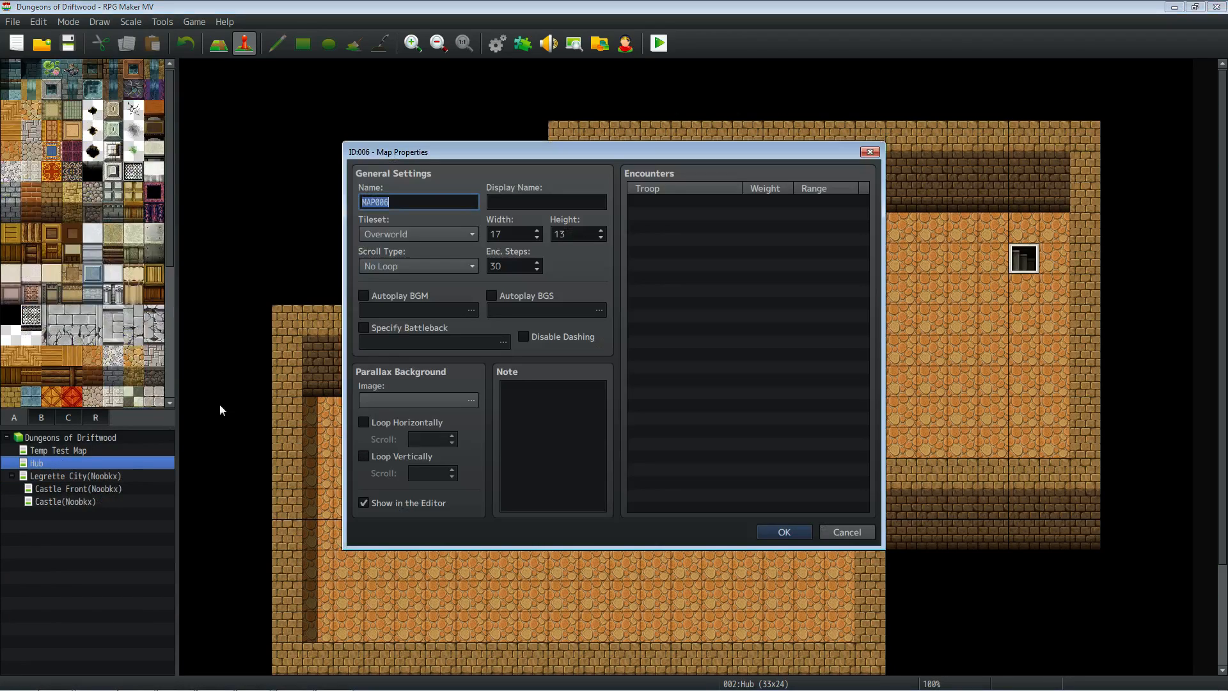
{"action": "left_click", "coordinate": [459, 239]}
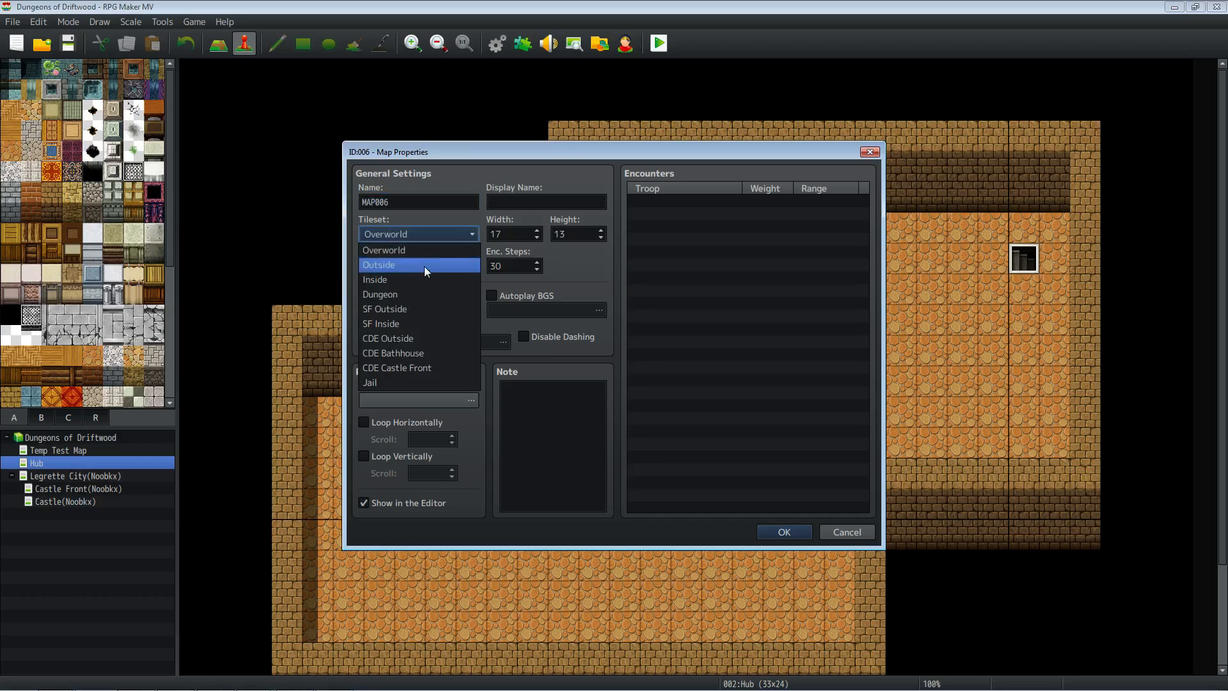
{"action": "left_click", "coordinate": [427, 263]}
{"action": "left_click", "coordinate": [415, 234]}
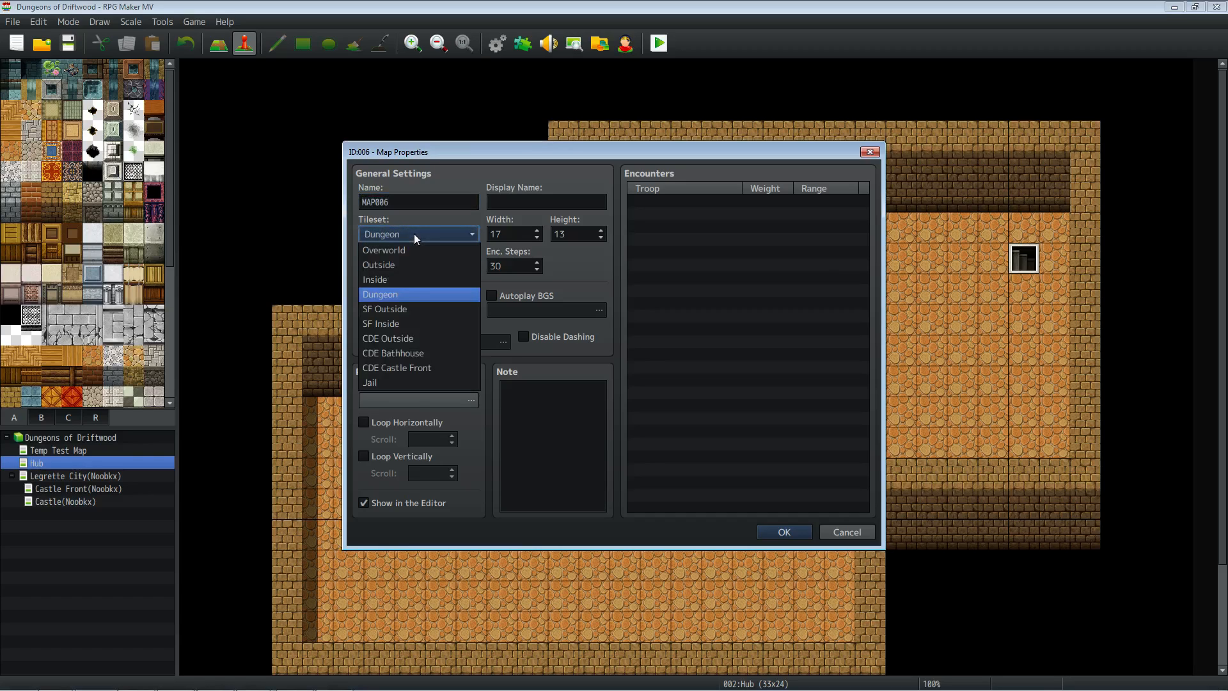
{"action": "left_click", "coordinate": [413, 233]}
{"action": "left_click", "coordinate": [405, 263]}
{"action": "left_click", "coordinate": [405, 263]}
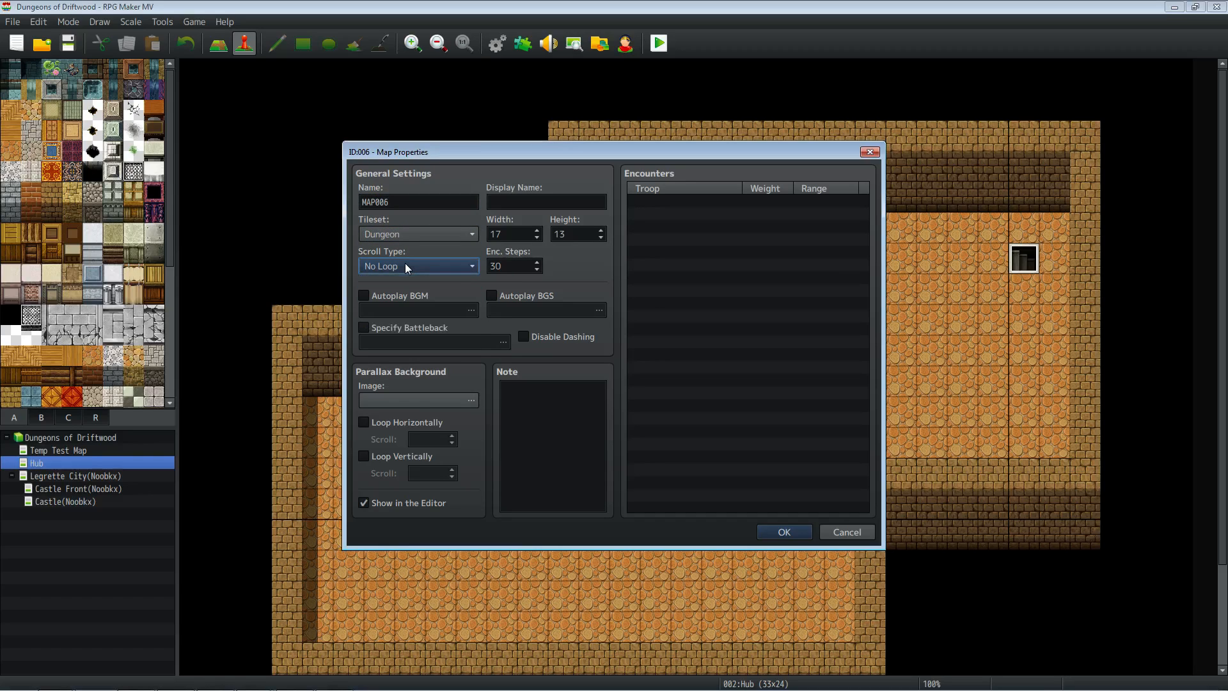
Set the new map's width to 40 and its height to 25.
{"action": "double_click", "coordinate": [500, 235]}
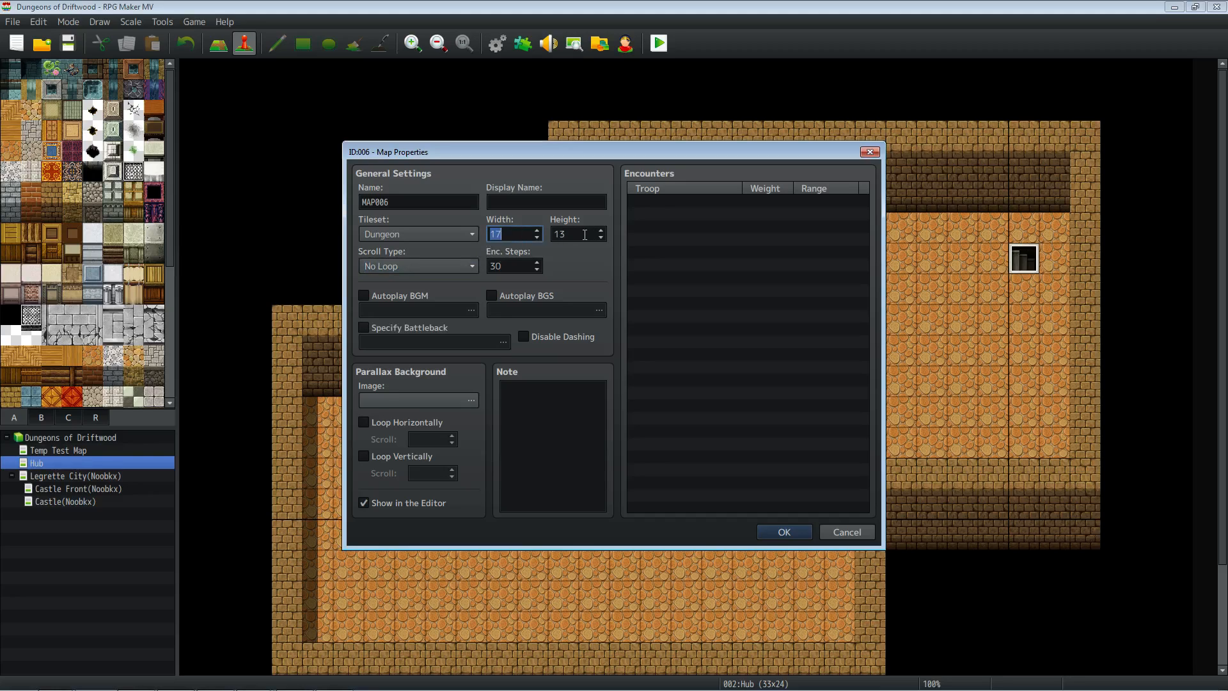
{"action": "type", "text": "40"}
{"action": "key", "text": "Tab"}
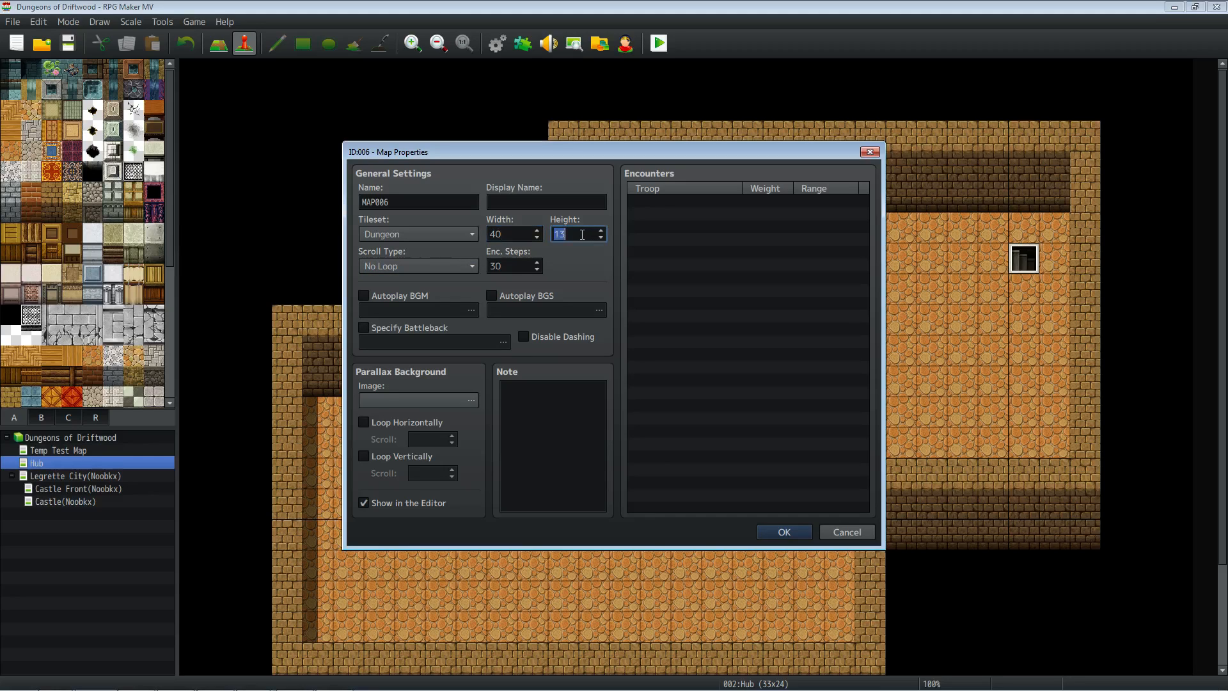
{"action": "type", "text": "25"}
Set the new map's encounter steps to 999.
{"action": "double_click", "coordinate": [517, 265]}
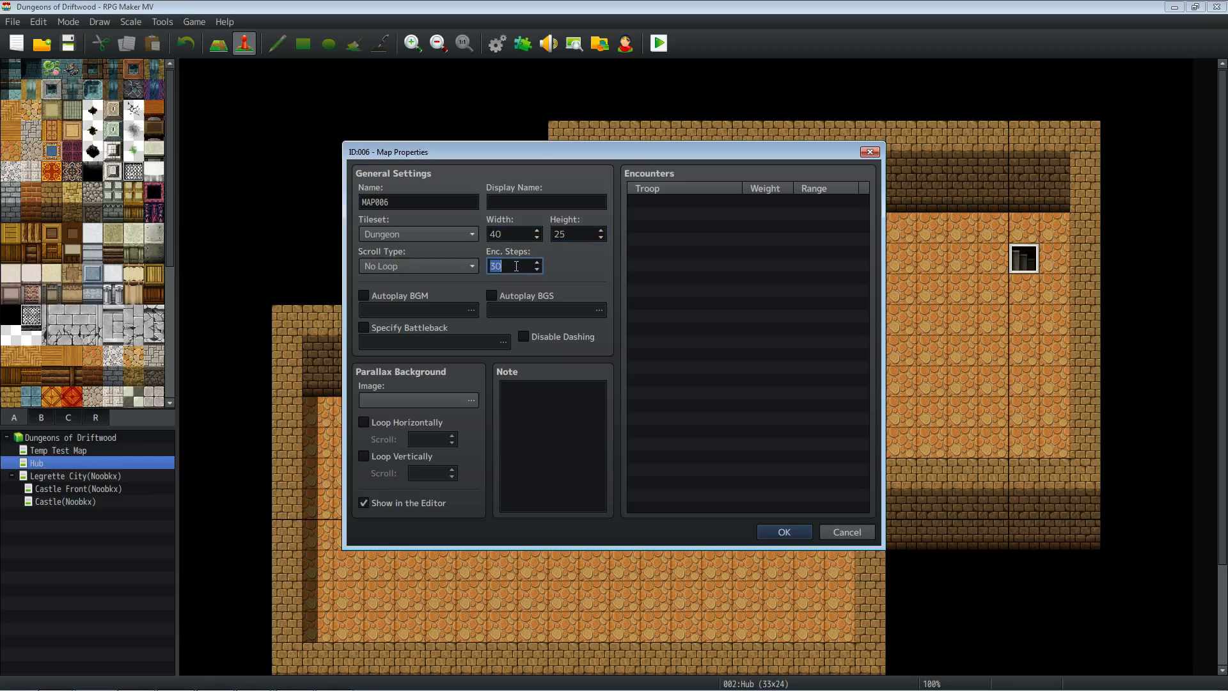
{"action": "type", "text": "1"}
{"action": "key", "text": "BackSpace"}
{"action": "type", "text": "999"}
{"action": "key", "text": "Tab"}
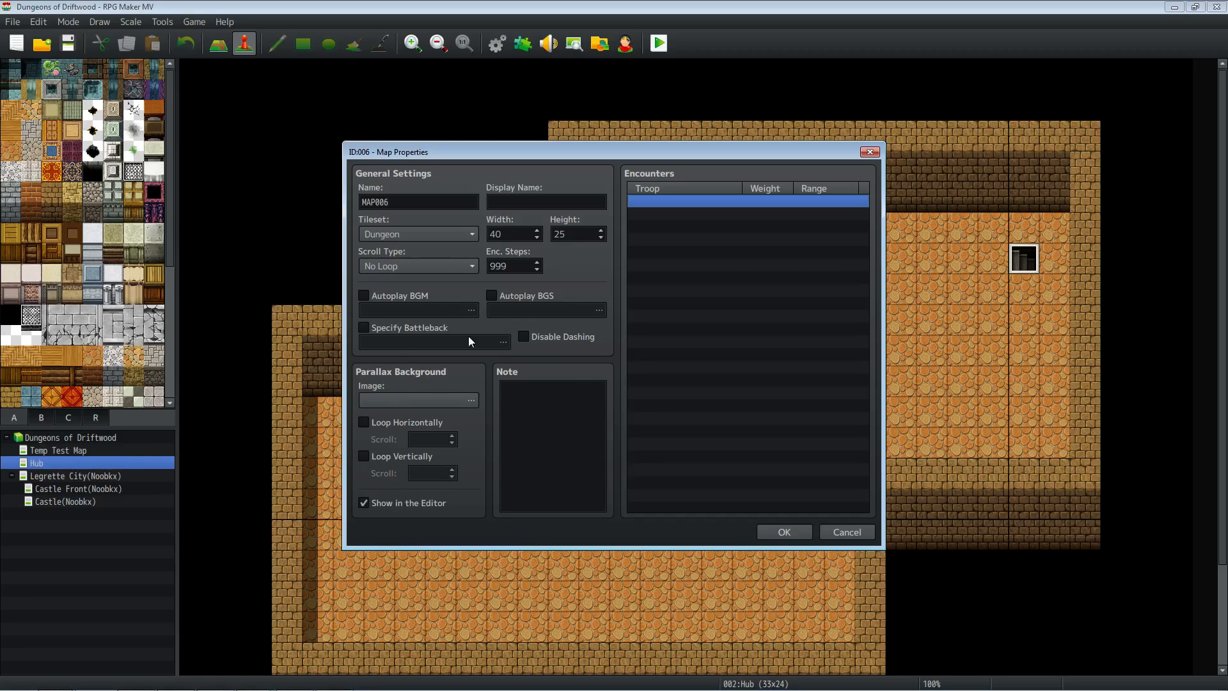
Name the new map "Dungeon 001" and give it the display name "Dungeon".
{"action": "double_click", "coordinate": [405, 203]}
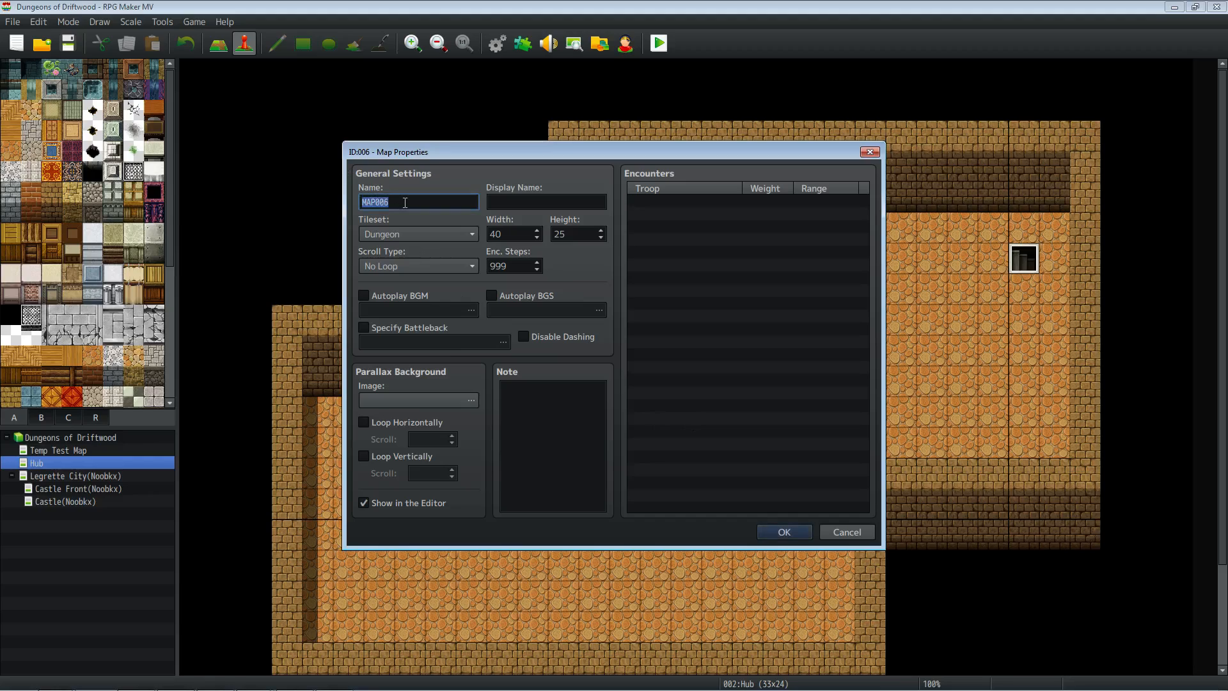
{"action": "type", "text": "Dungeon 001"}
{"action": "left_click", "coordinate": [538, 203]}
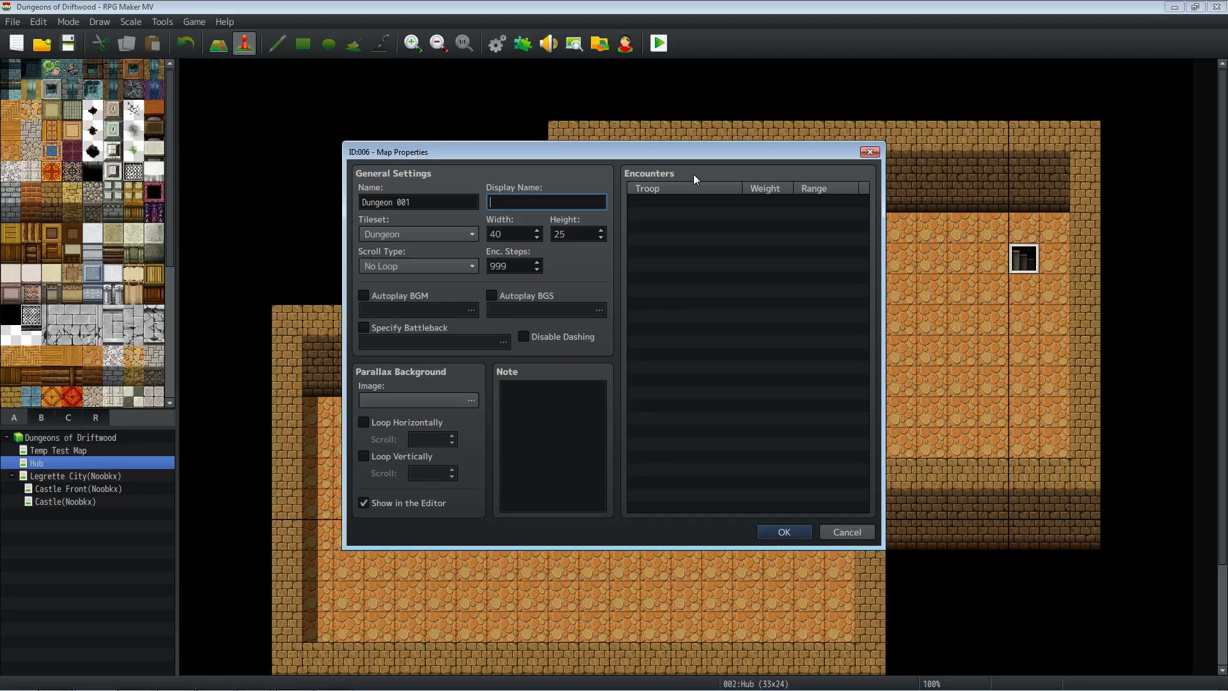
{"action": "type", "text": "Dungeon"}
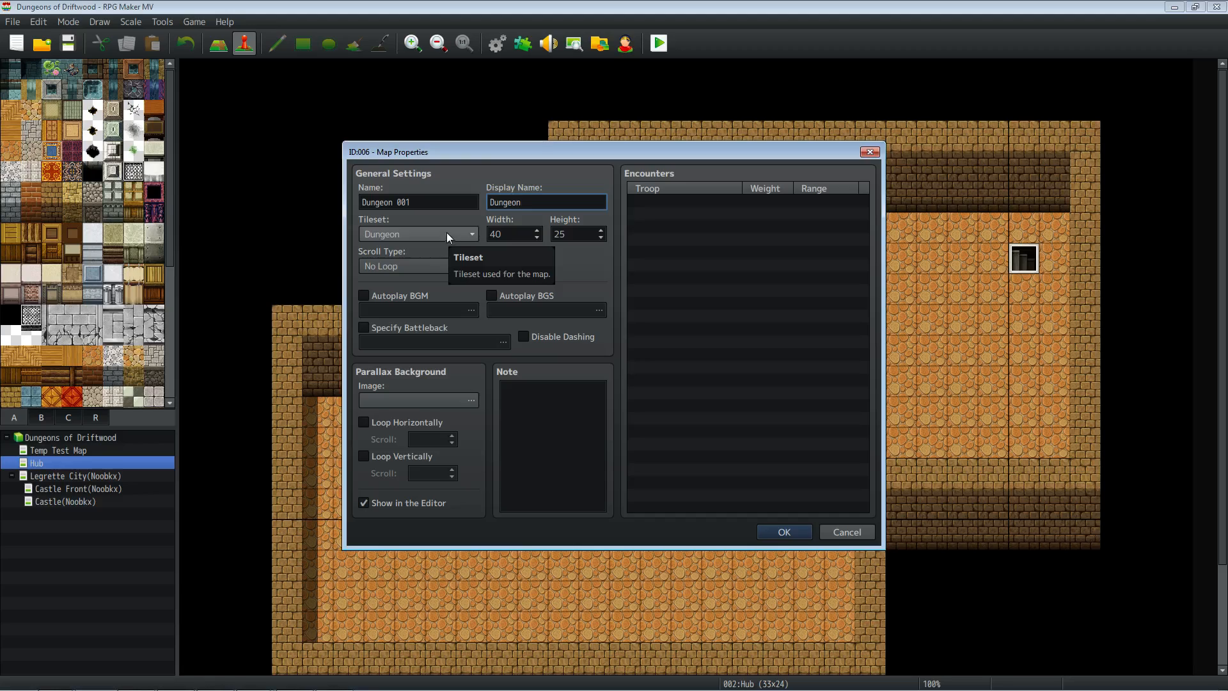
{"action": "double_click", "coordinate": [567, 238]}
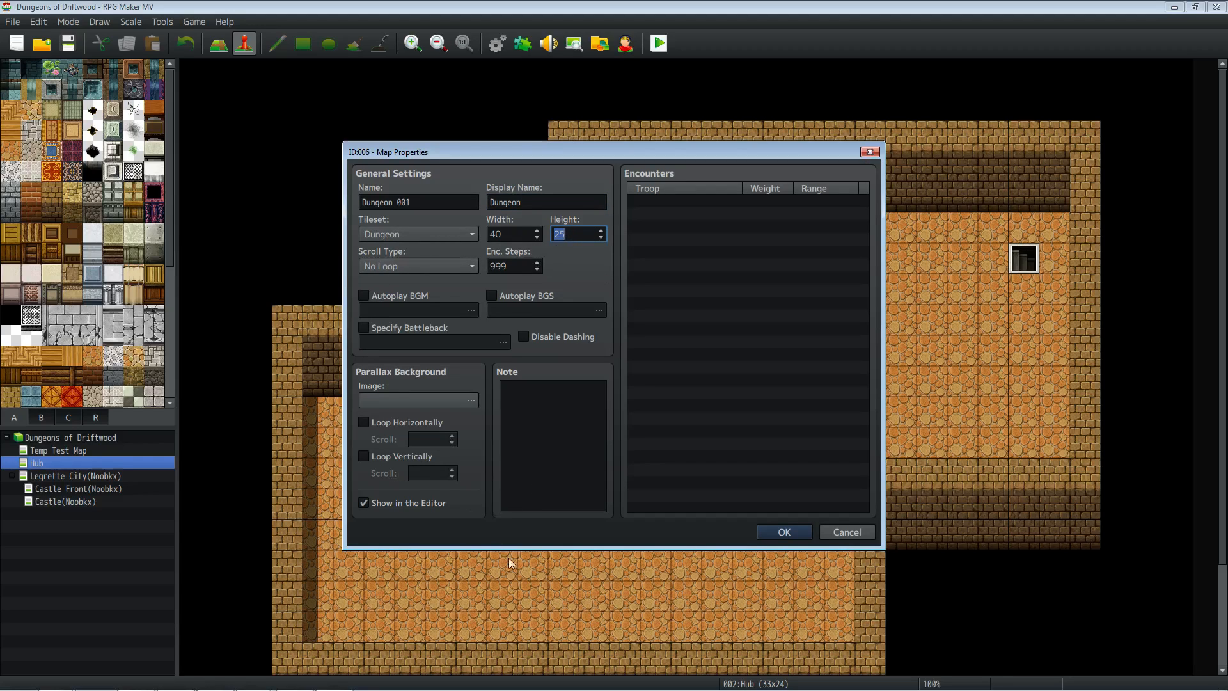
Create the map and generate a Rooms dungeon on it with margins, wide passages, and the brown dirt wall and floor.
{"action": "left_click", "coordinate": [782, 531]}
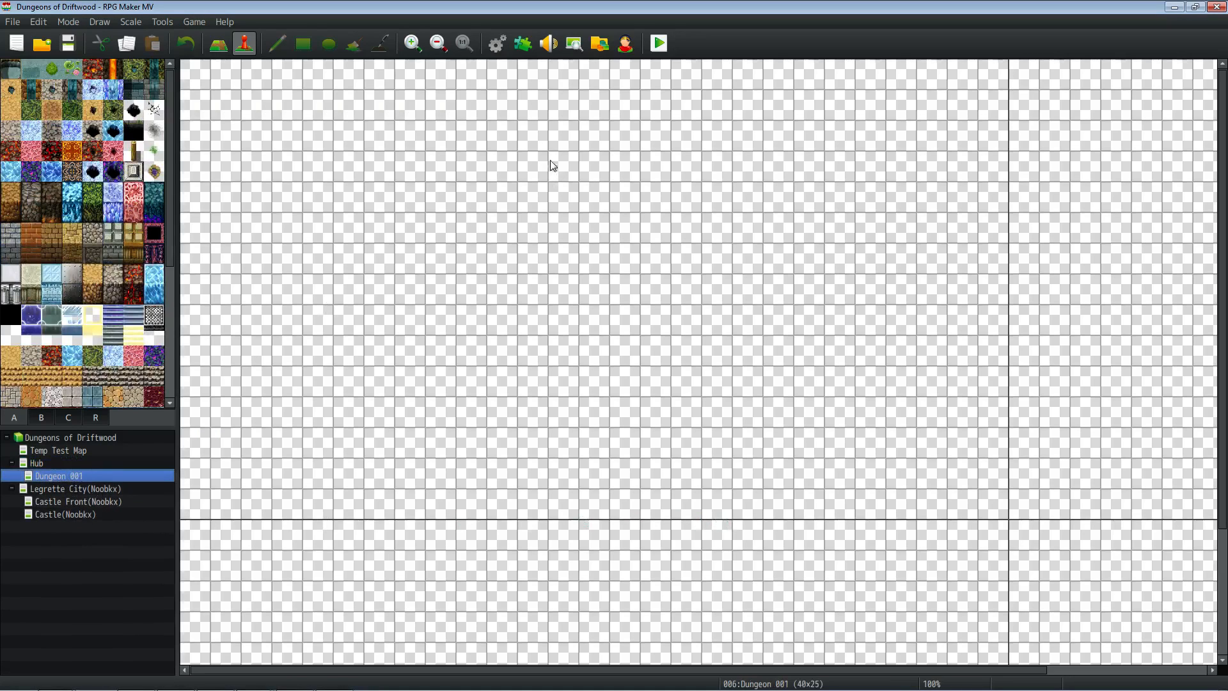
{"action": "left_click", "coordinate": [439, 43]}
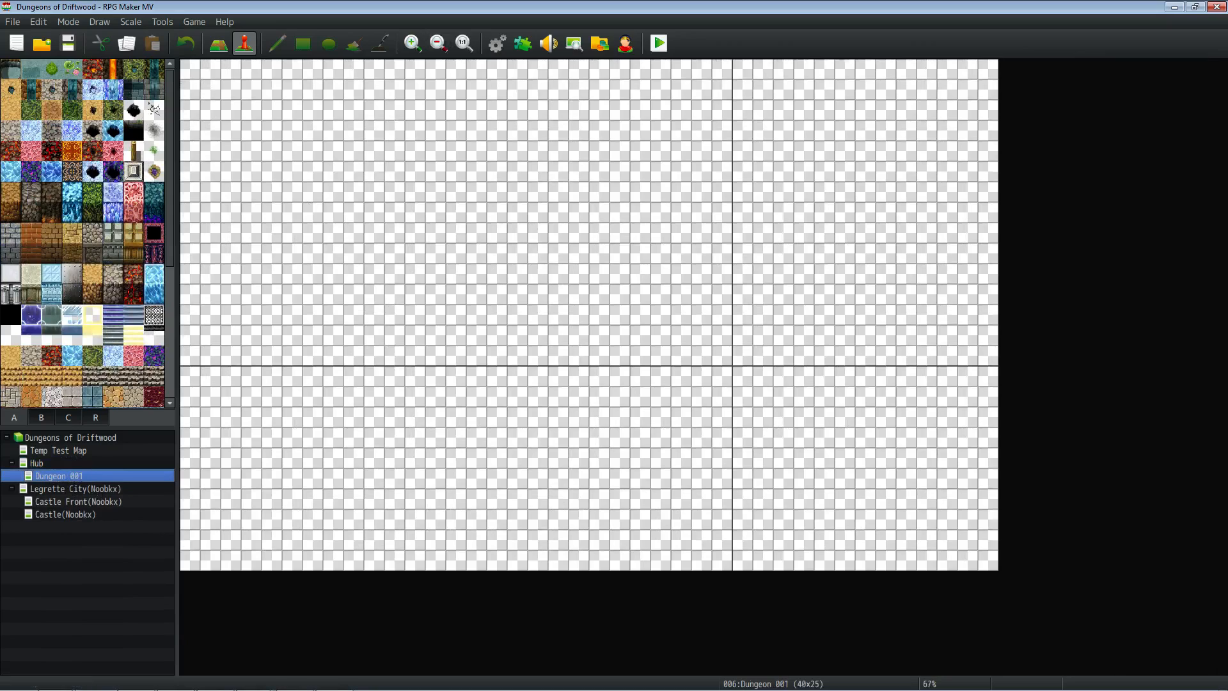
{"action": "right_click", "coordinate": [70, 477]}
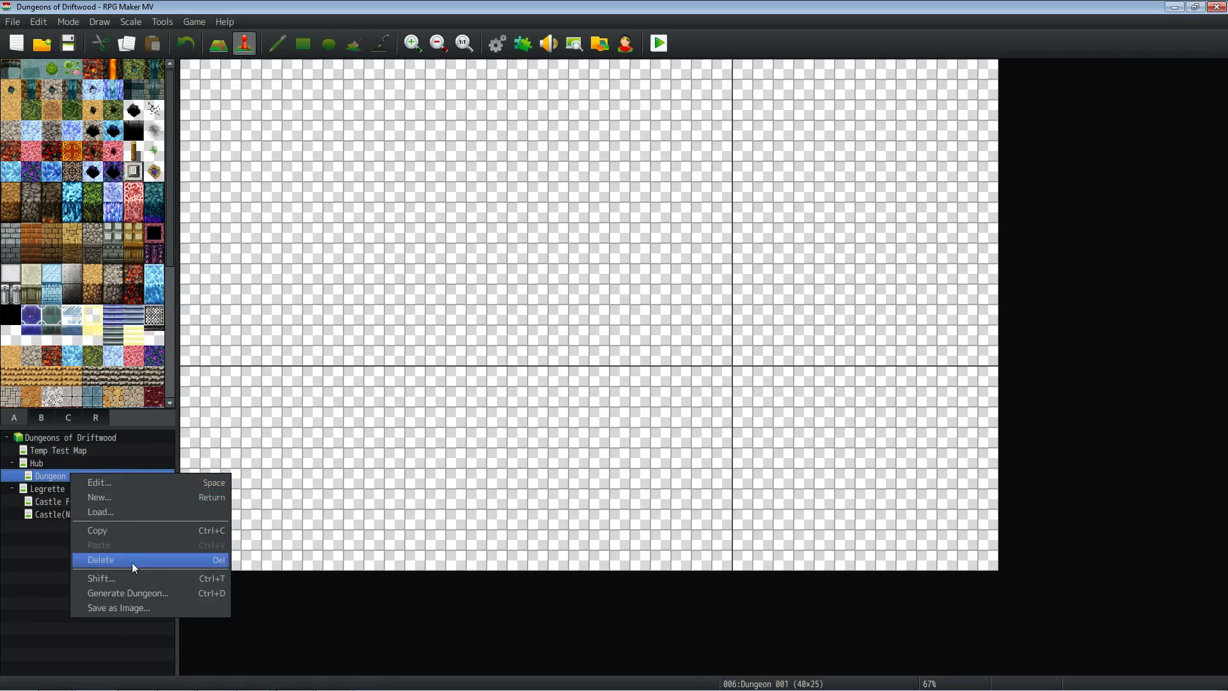
{"action": "left_click", "coordinate": [149, 594]}
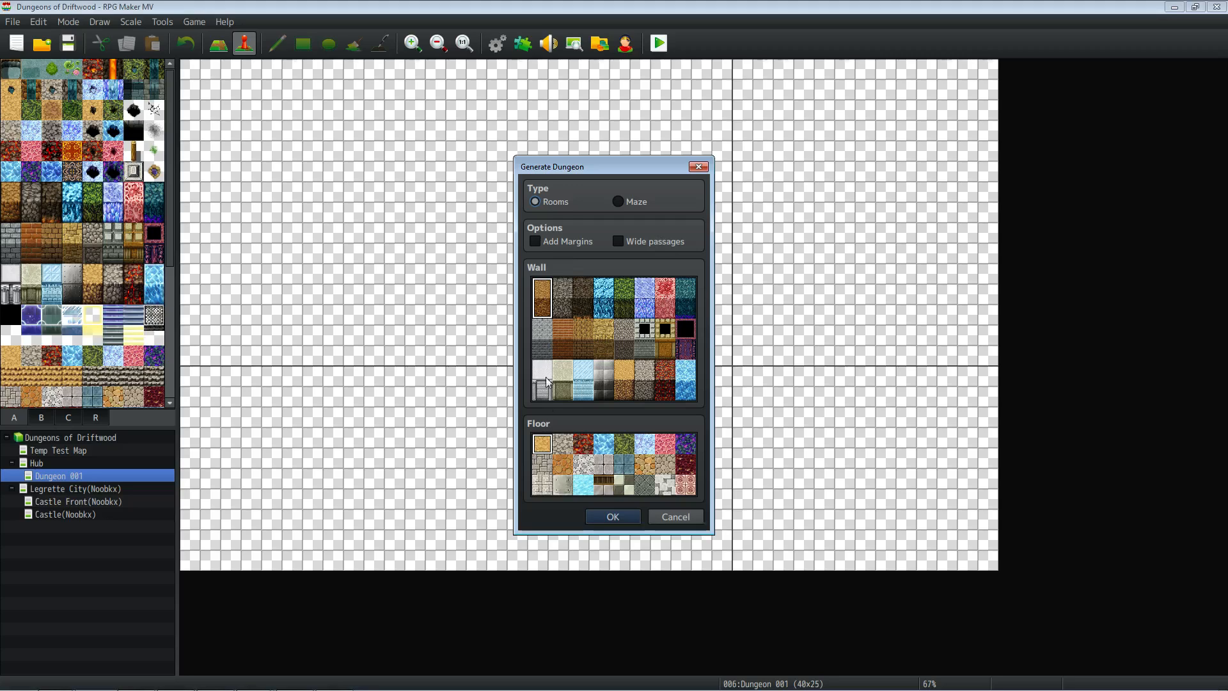
{"action": "left_click", "coordinate": [665, 381]}
{"action": "left_click", "coordinate": [681, 308]}
{"action": "left_click", "coordinate": [541, 296]}
{"action": "left_click", "coordinate": [545, 445]}
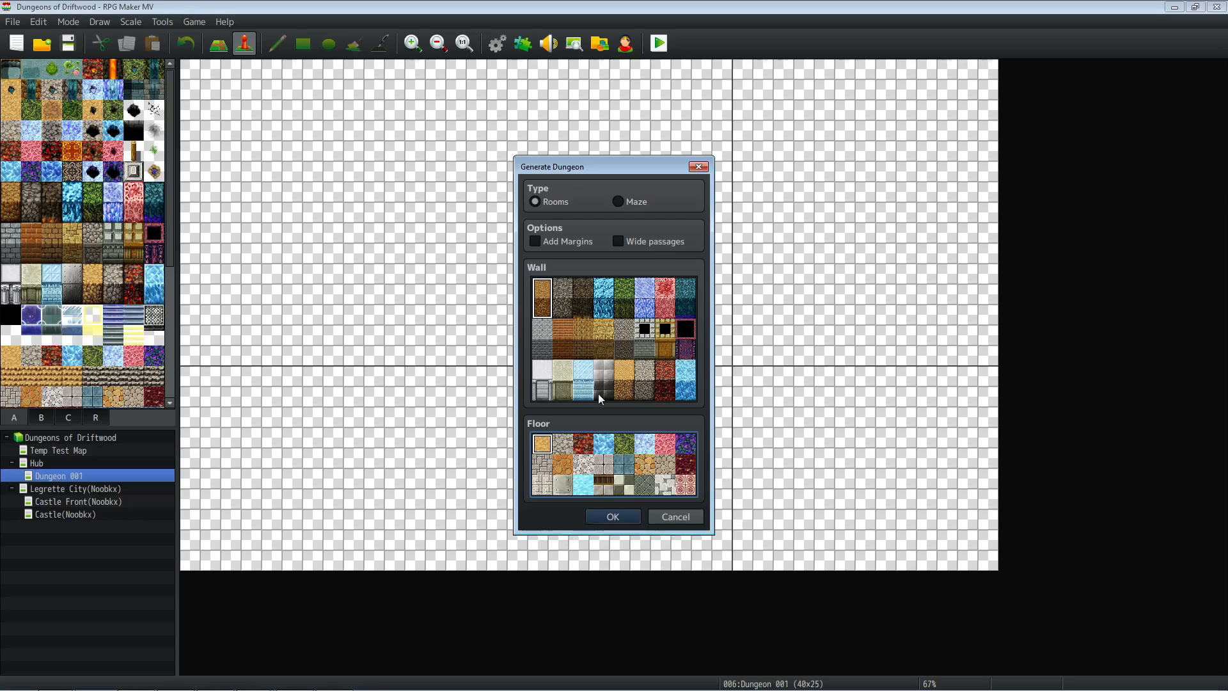
{"action": "left_click", "coordinate": [544, 243]}
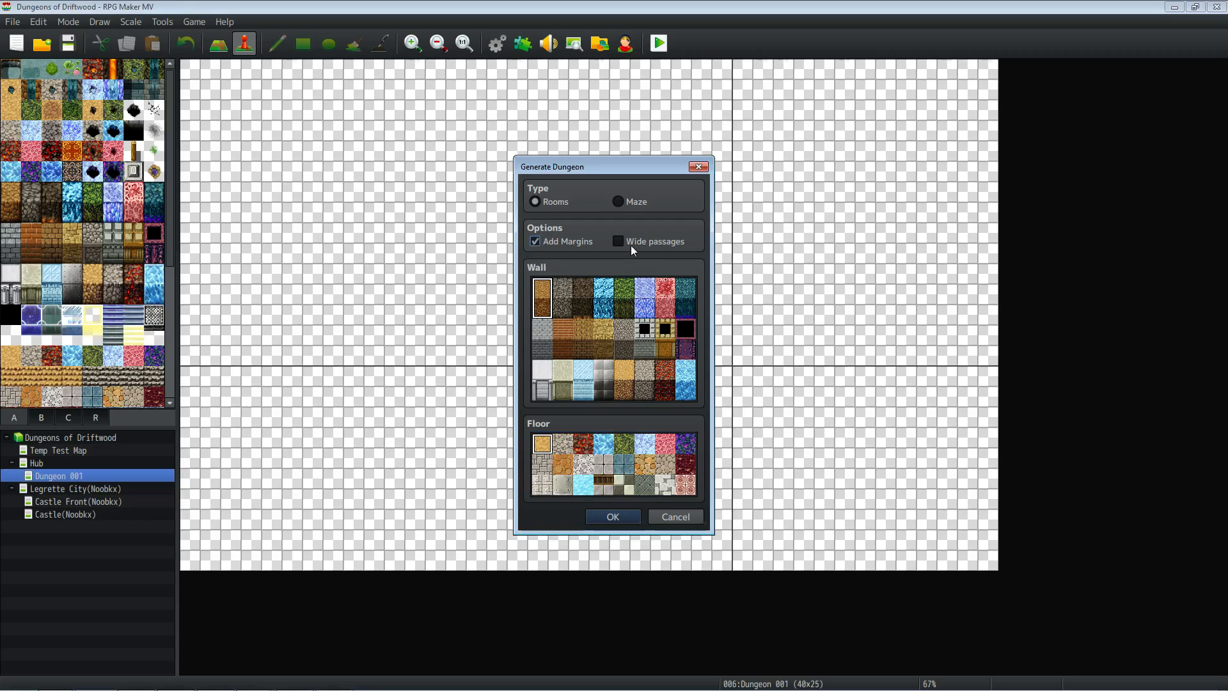
{"action": "left_click", "coordinate": [619, 242]}
{"action": "left_click", "coordinate": [614, 516]}
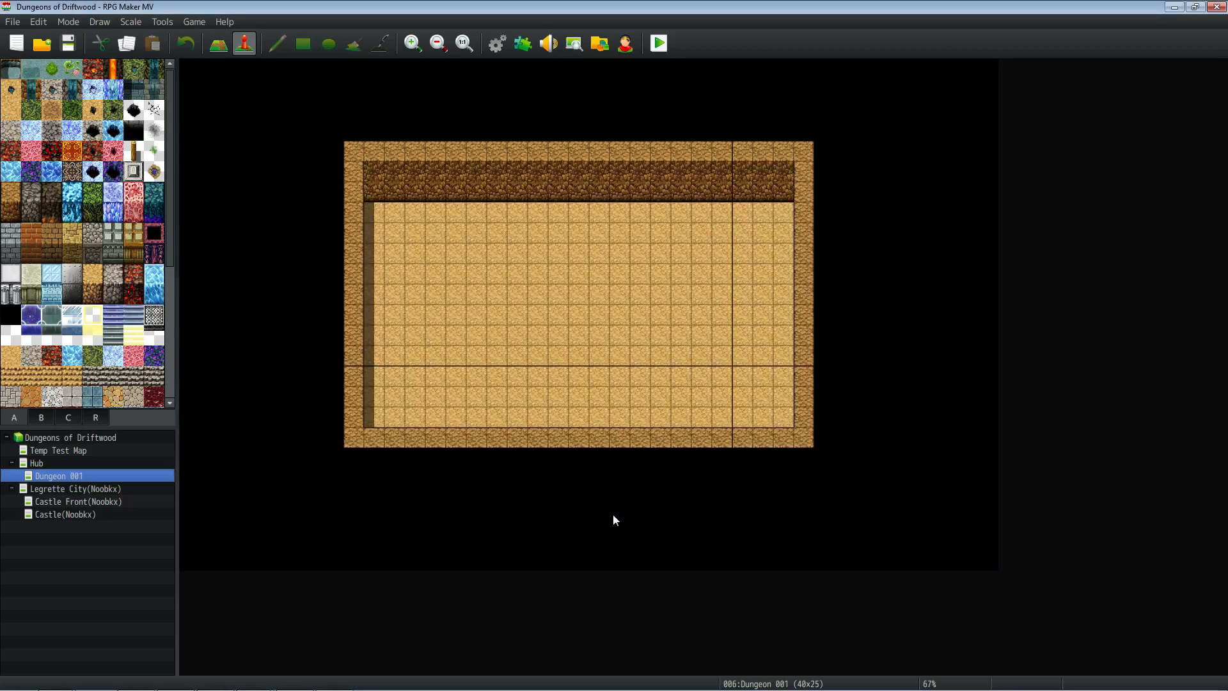
Regenerate Dungeon 001 as a Maze, keeping margins and wide passages.
{"action": "right_click", "coordinate": [70, 475]}
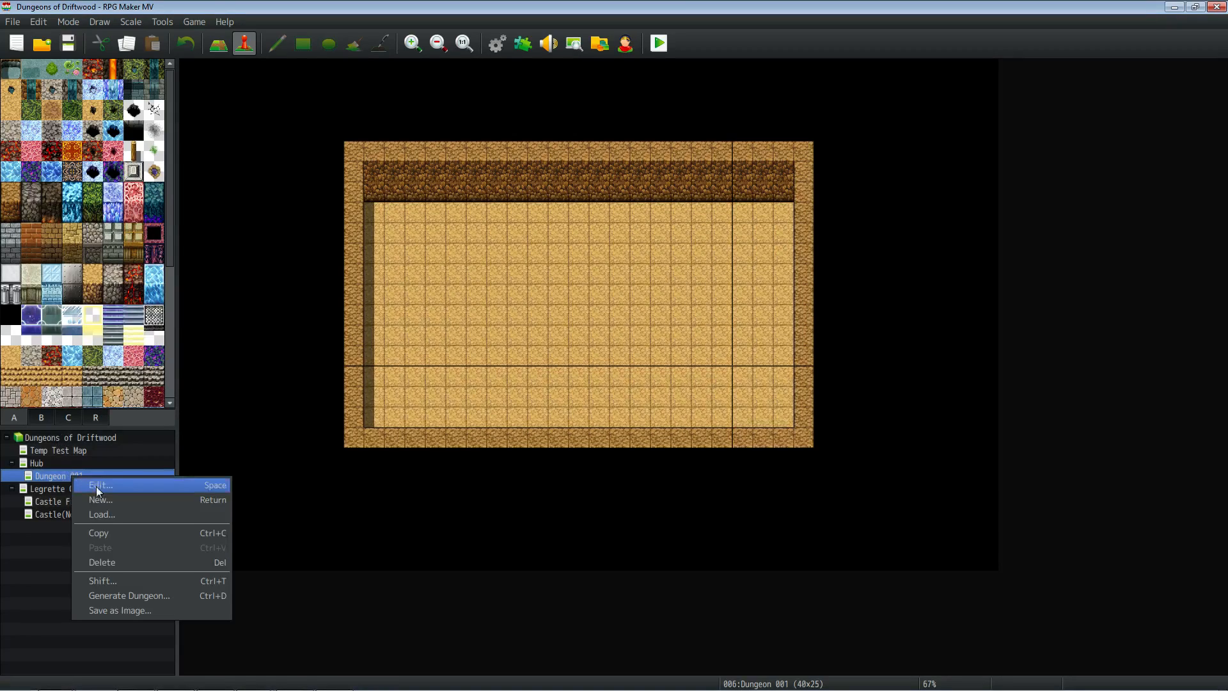
{"action": "left_click", "coordinate": [125, 594]}
{"action": "left_click", "coordinate": [622, 202]}
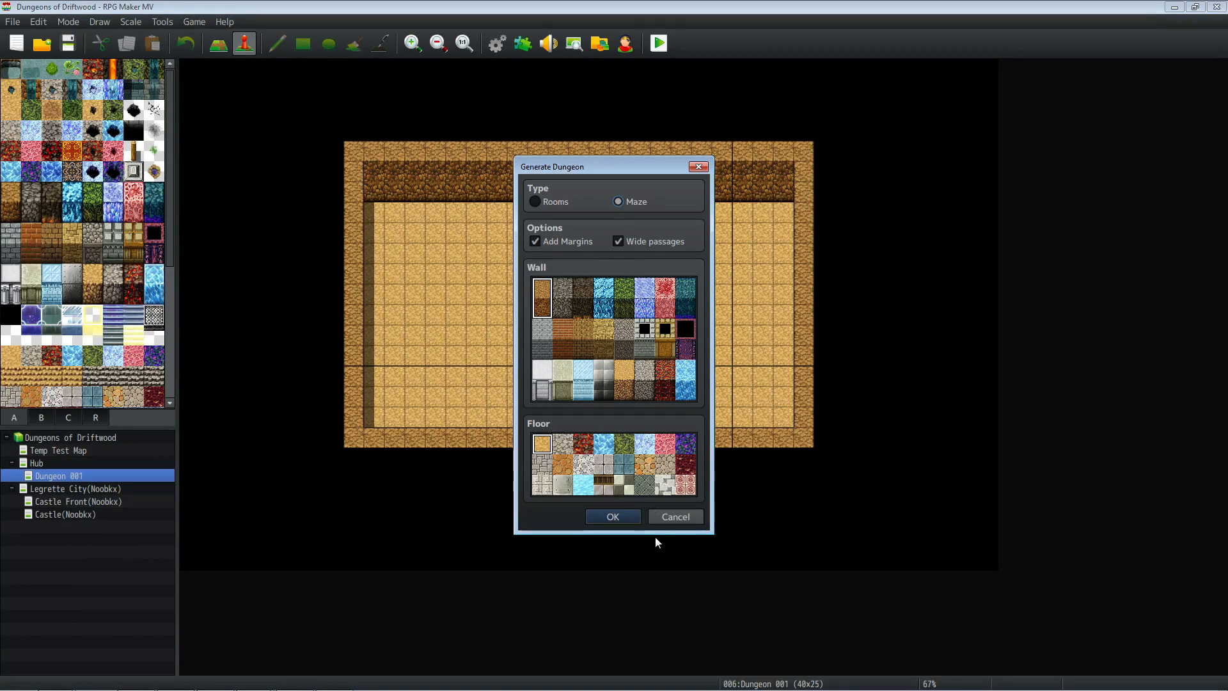
{"action": "left_click", "coordinate": [616, 517]}
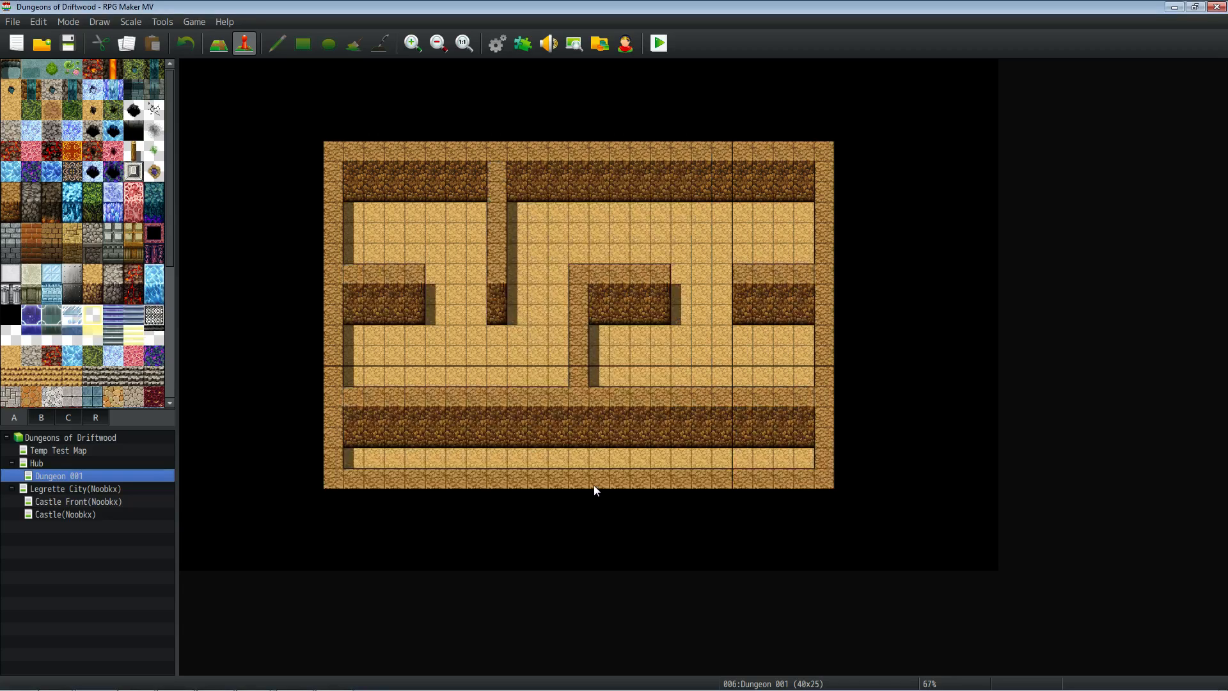
Regenerate the Dungeon 001 maze three more times with the same settings to get a different layout.
{"action": "right_click", "coordinate": [78, 475]}
{"action": "left_click", "coordinate": [140, 597]}
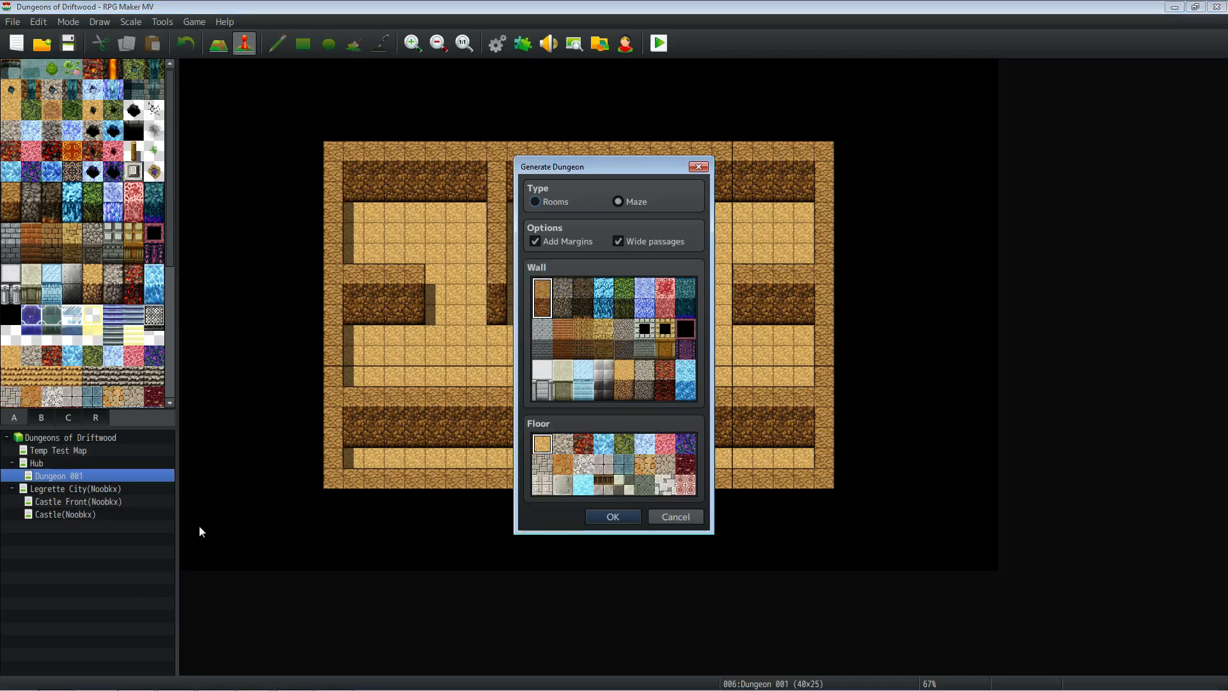
{"action": "left_click", "coordinate": [622, 521]}
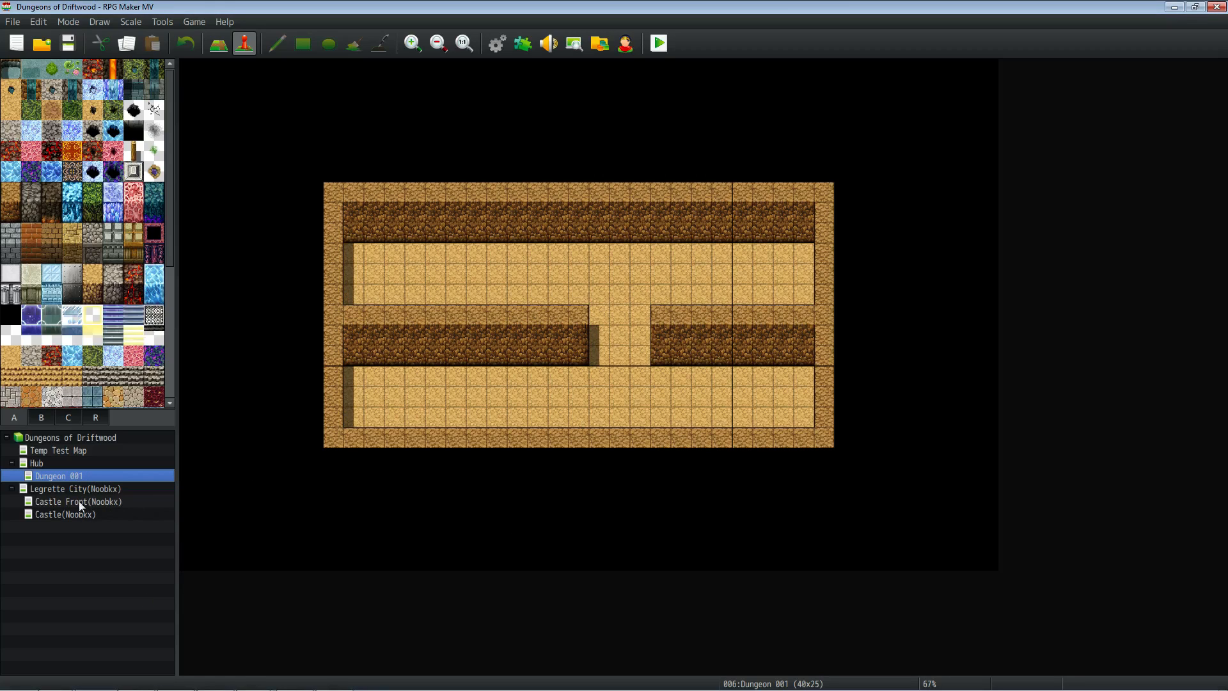
{"action": "right_click", "coordinate": [75, 480]}
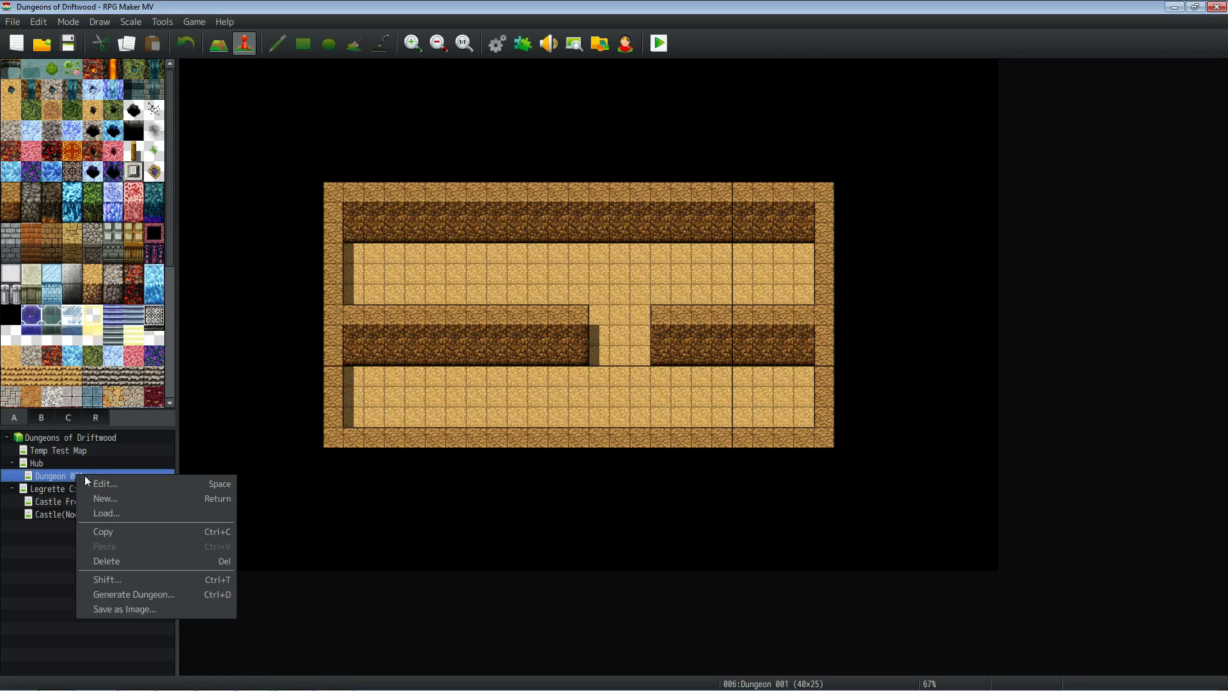
{"action": "left_click", "coordinate": [147, 592]}
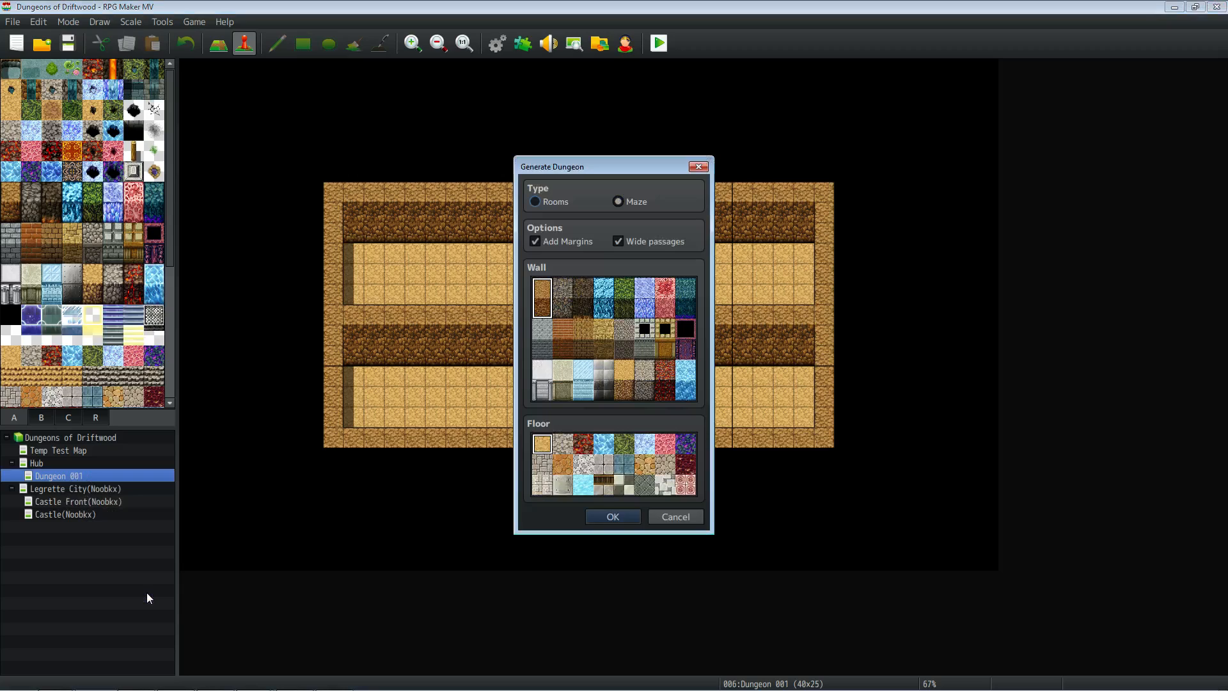
{"action": "left_click", "coordinate": [607, 515]}
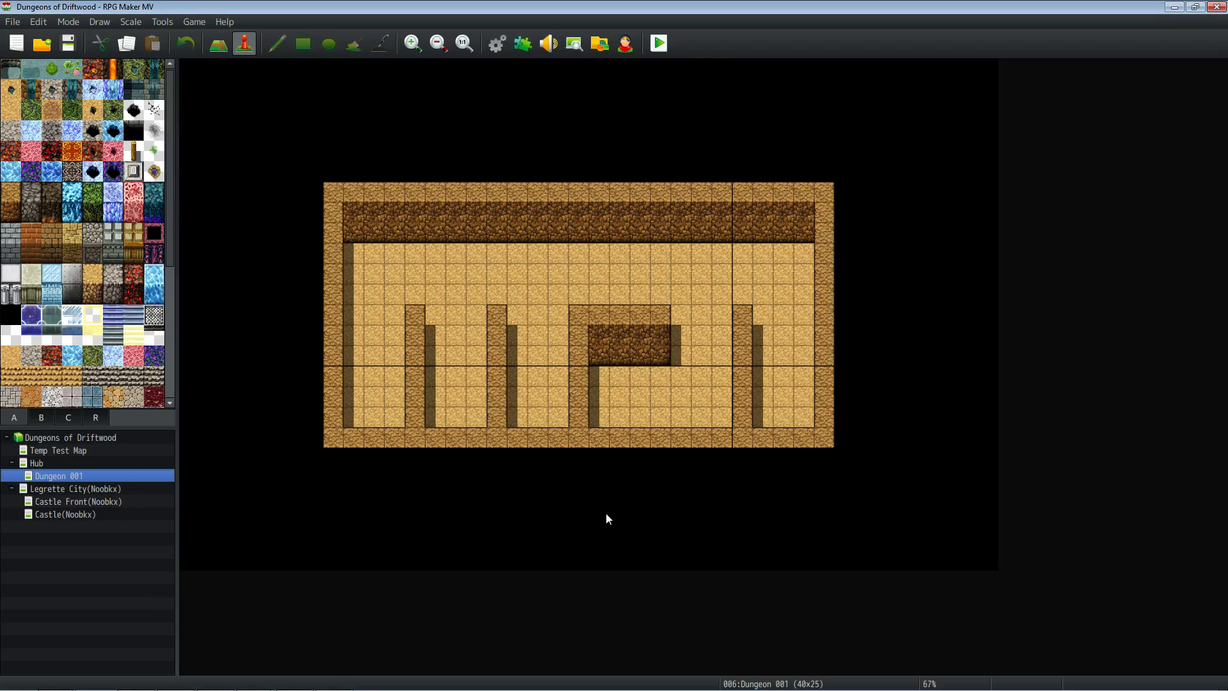
{"action": "right_click", "coordinate": [94, 476]}
{"action": "left_click", "coordinate": [161, 592]}
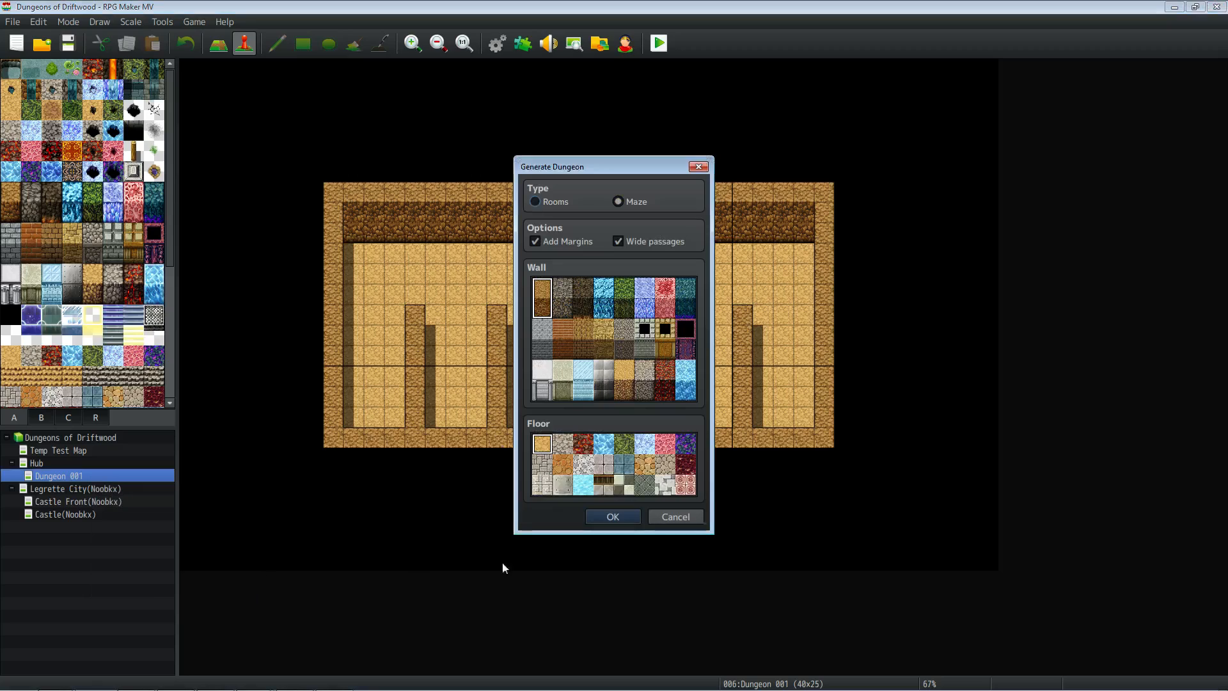
{"action": "left_click", "coordinate": [595, 519]}
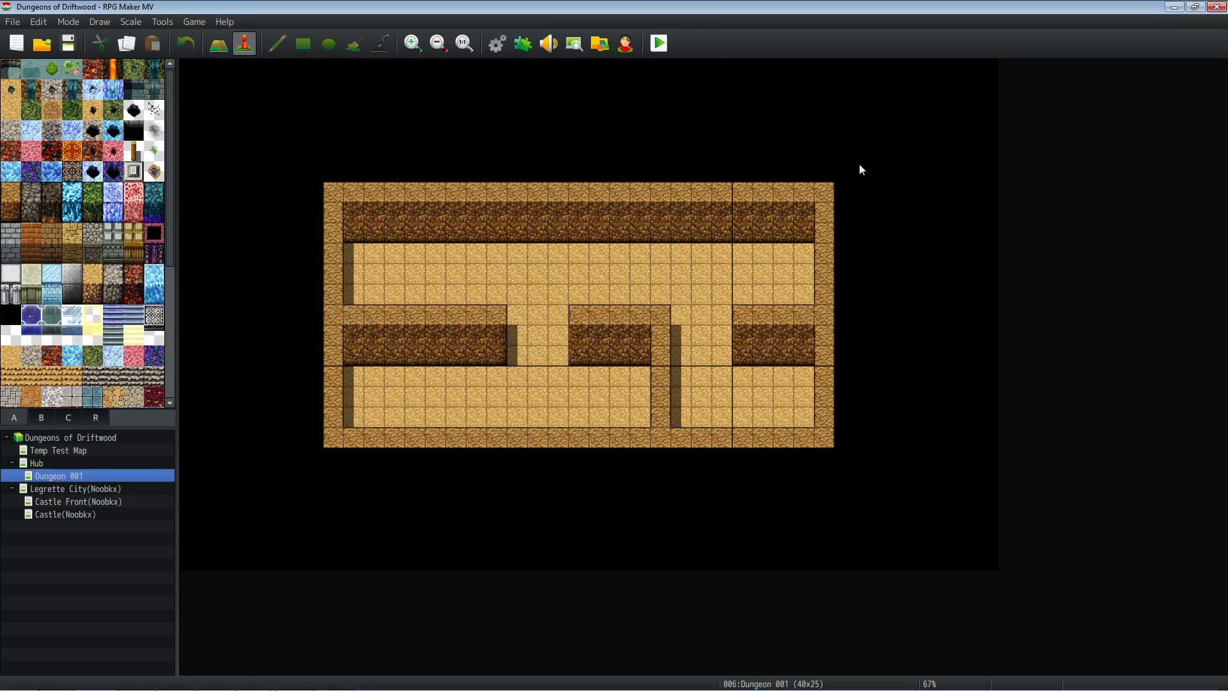
Resize the Dungeon 001 map to a width of 50 and a height of 32.
{"action": "right_click", "coordinate": [66, 478]}
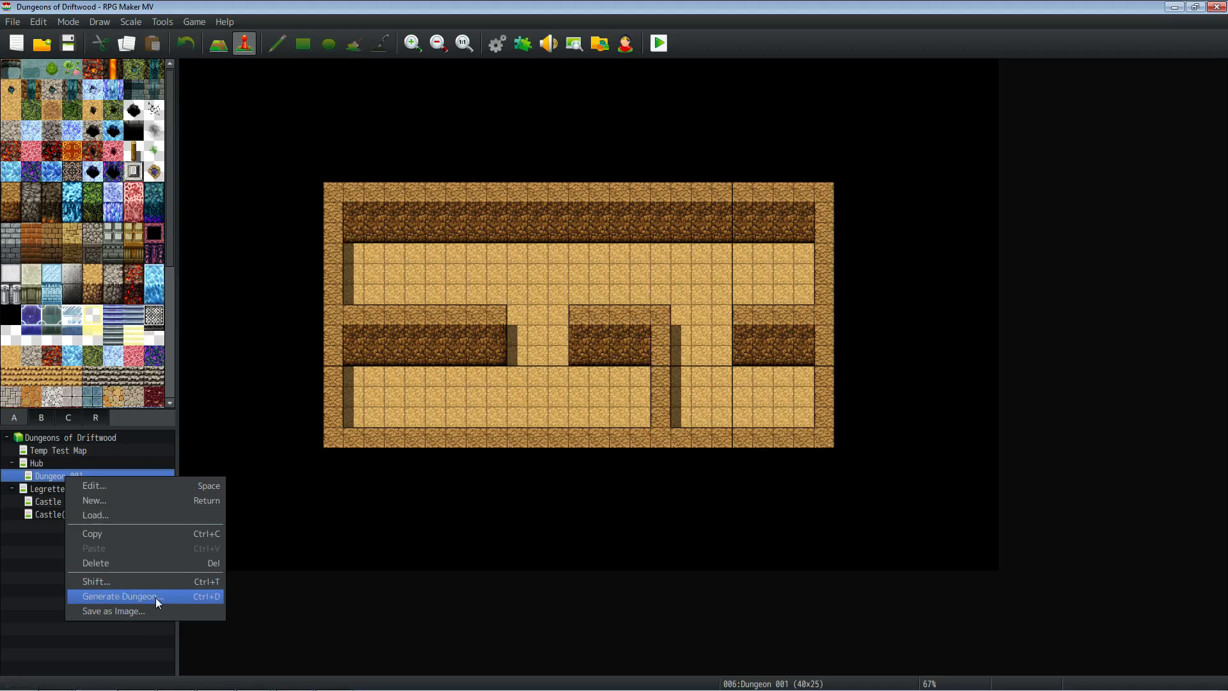
{"action": "left_click", "coordinate": [106, 486]}
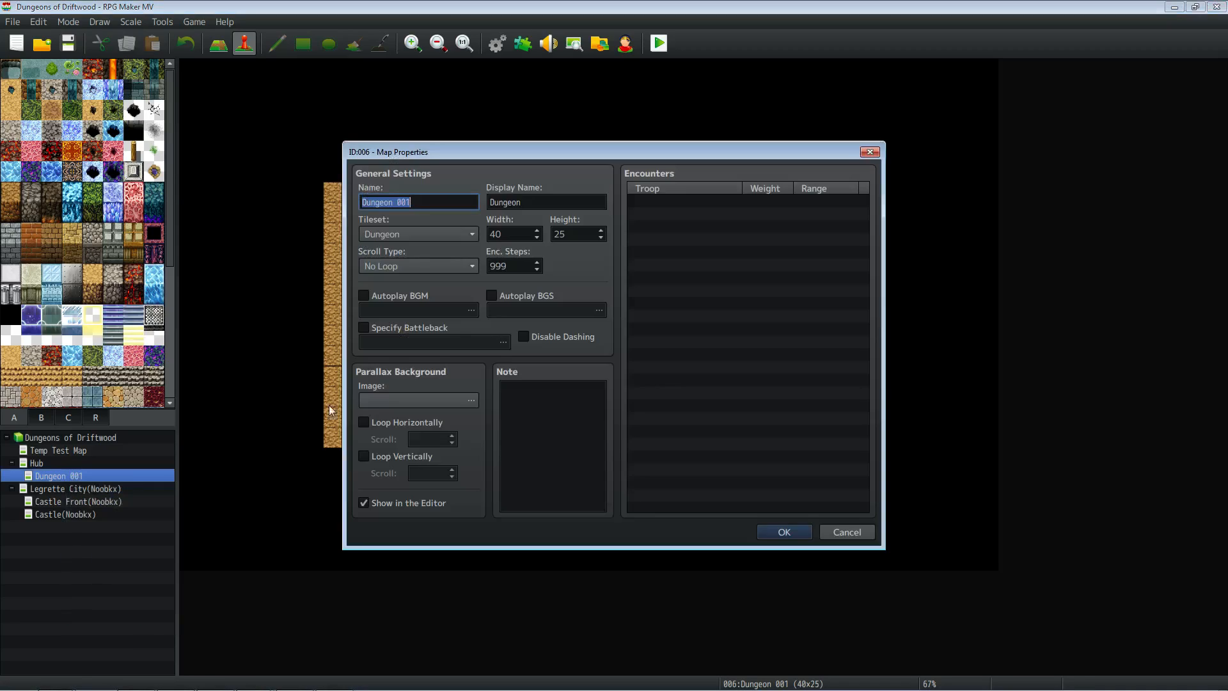
{"action": "left_click", "coordinate": [512, 237]}
{"action": "key", "text": "BackSpace"}
{"action": "key", "text": "BackSpace"}
{"action": "type", "text": "50"}
{"action": "key", "text": "Tab"}
{"action": "type", "text": "321"}
{"action": "key", "text": "BackSpace"}
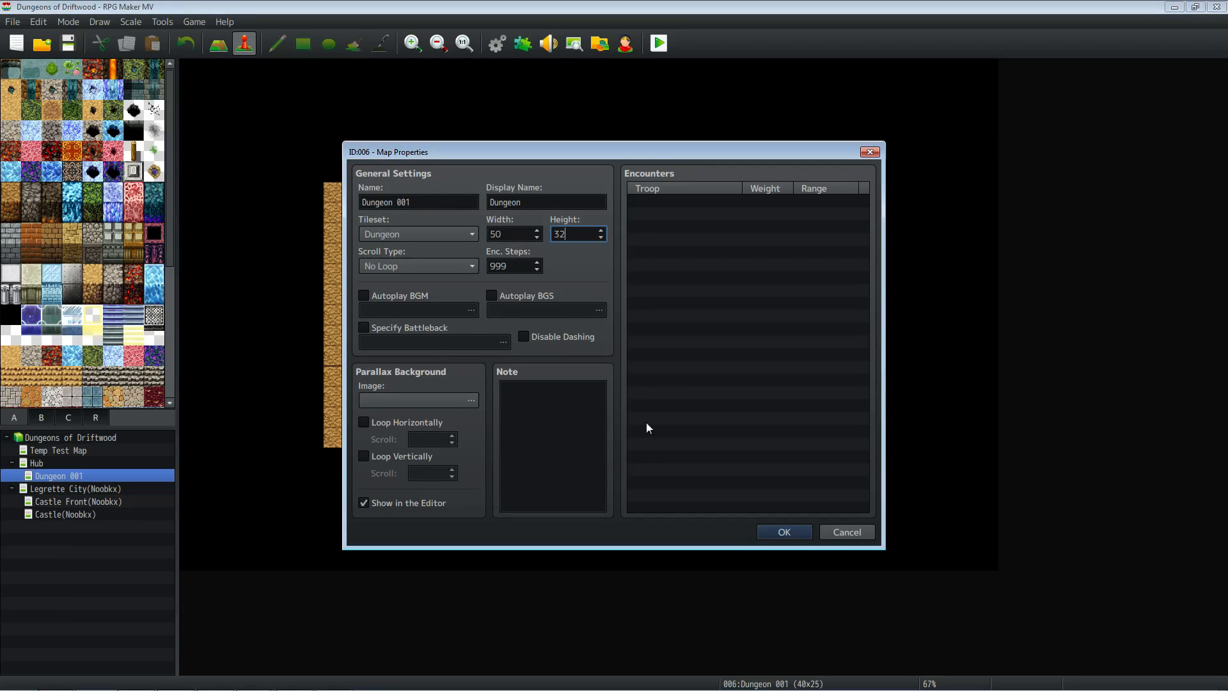
{"action": "left_click", "coordinate": [774, 535]}
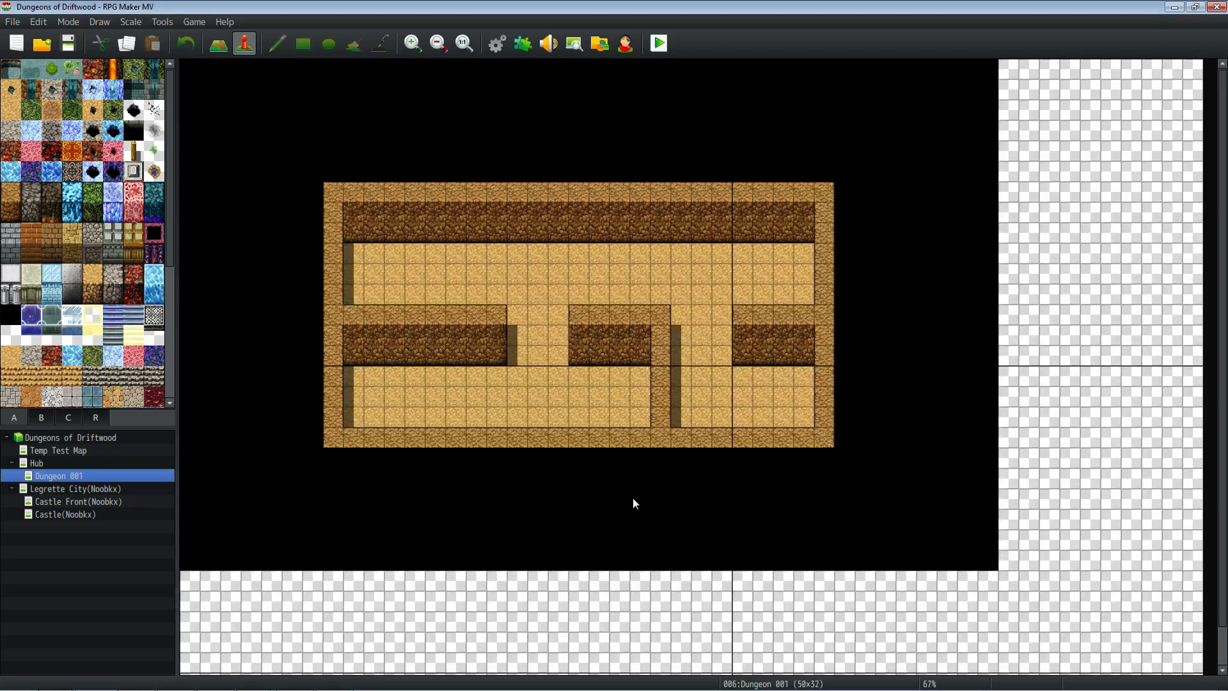
Generate the maze twice across the enlarged 50 by 32 map with the same wall and floor.
{"action": "left_click", "coordinate": [438, 43]}
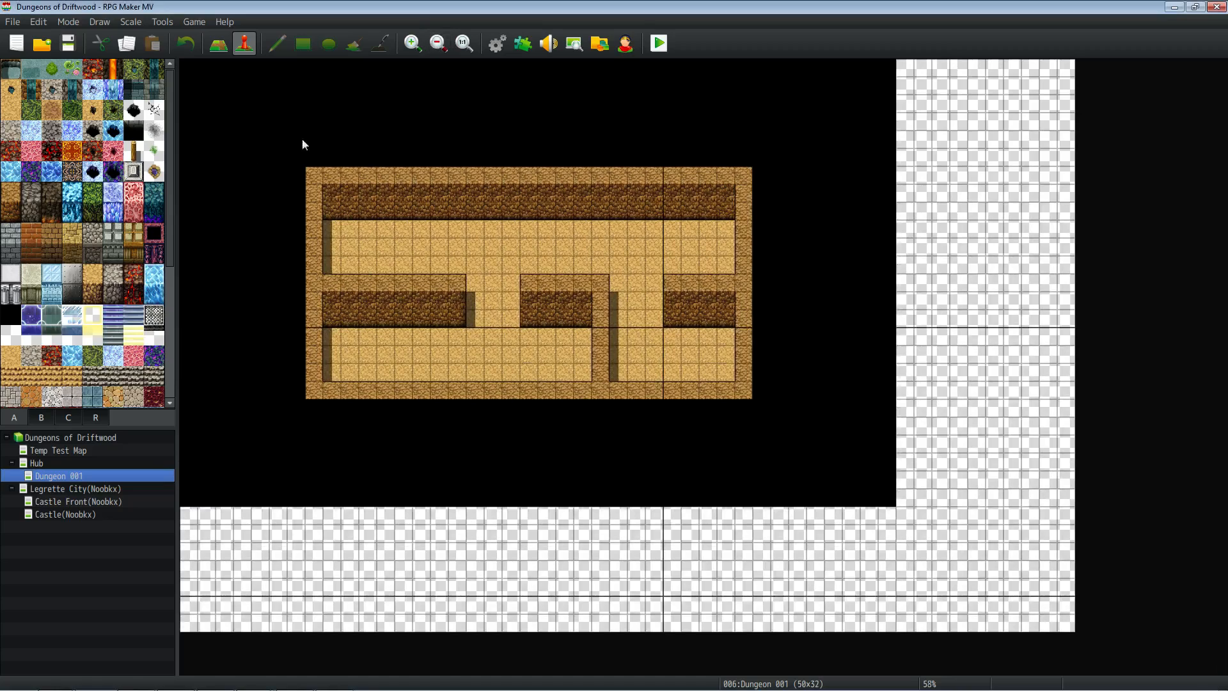
{"action": "right_click", "coordinate": [78, 478]}
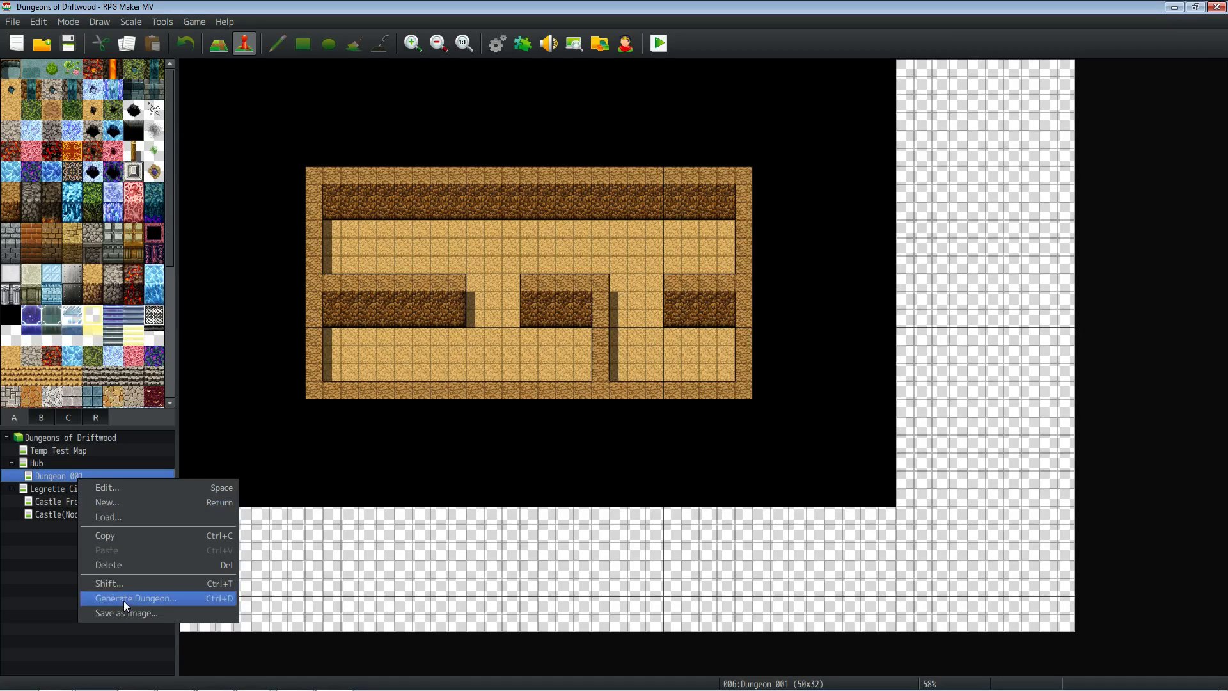
{"action": "left_click", "coordinate": [124, 601]}
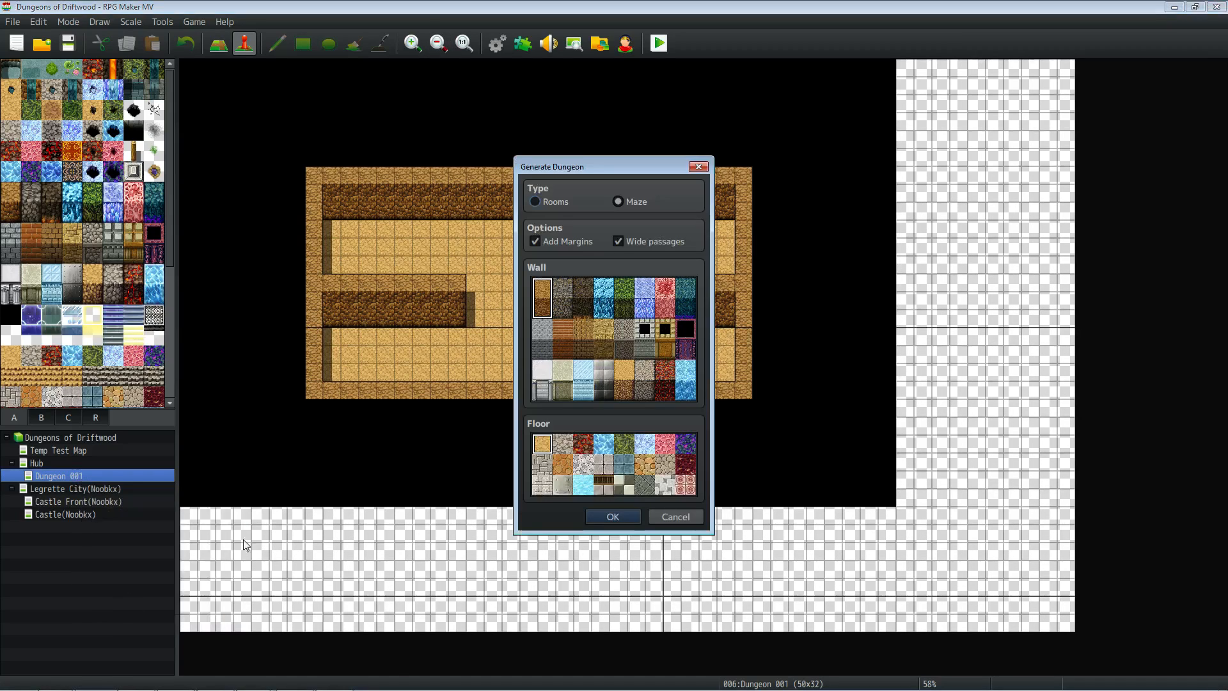
{"action": "left_click", "coordinate": [610, 515]}
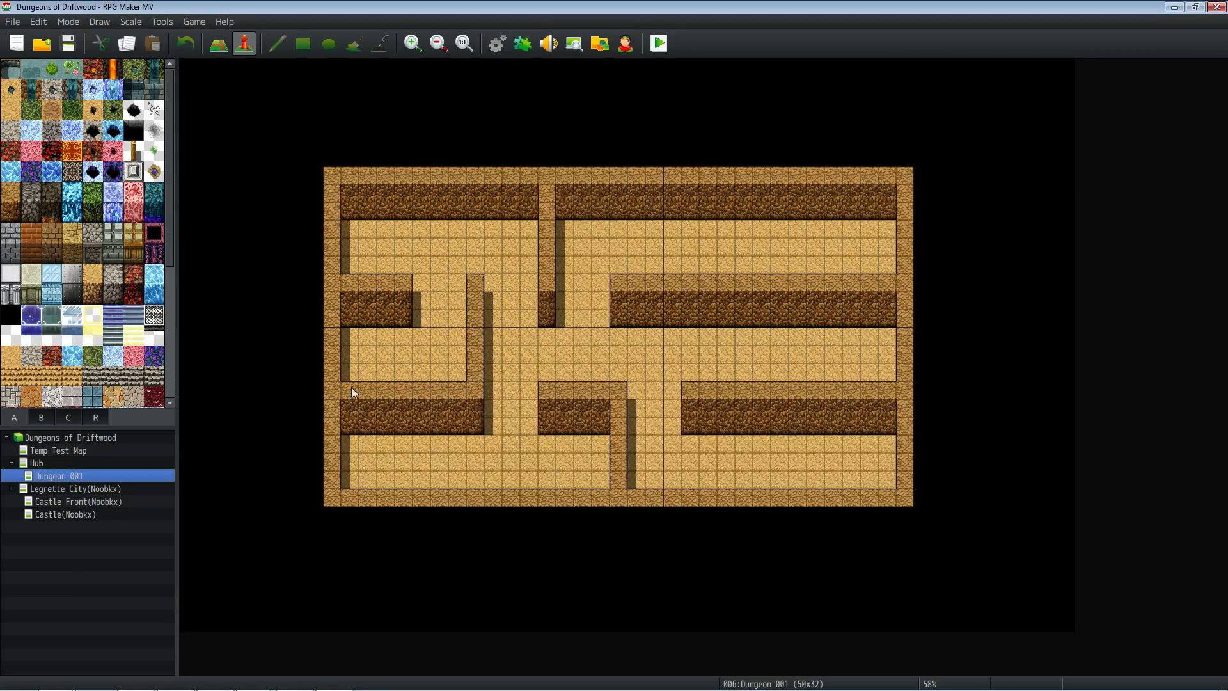
{"action": "right_click", "coordinate": [87, 476]}
{"action": "left_click", "coordinate": [137, 597]}
{"action": "left_click", "coordinate": [613, 517]}
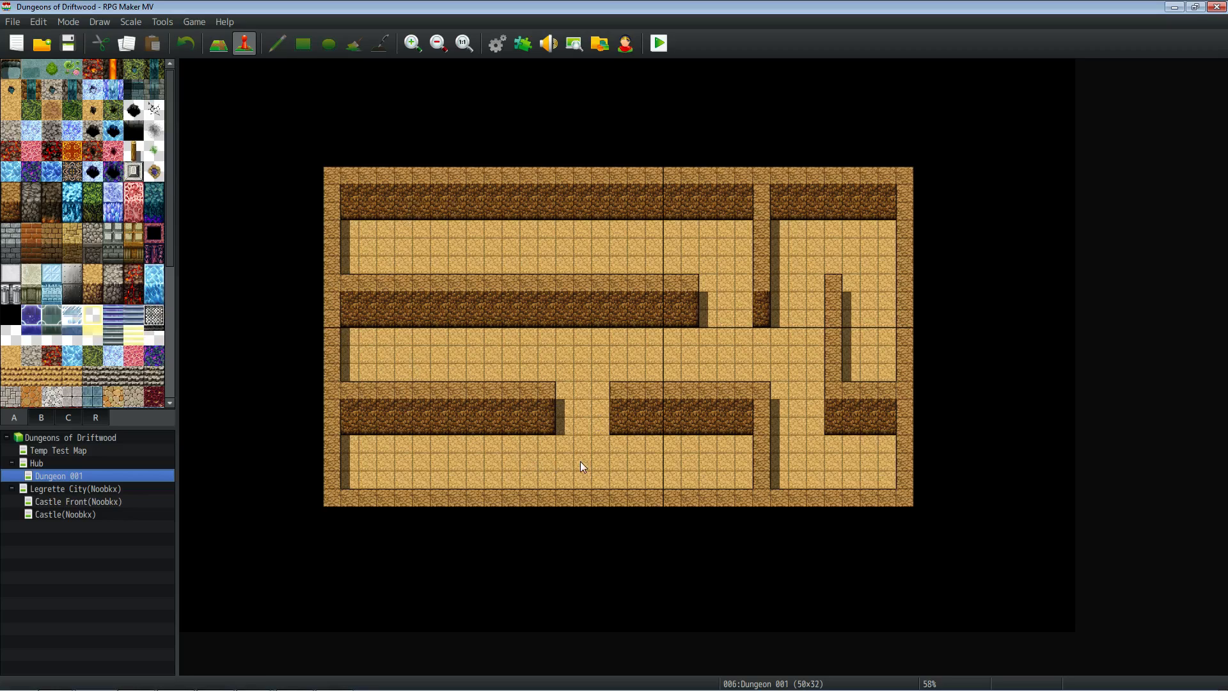
Resize the Dungeon 001 map to a width of 60 and a height of 38.
{"action": "right_click", "coordinate": [90, 476]}
{"action": "left_click", "coordinate": [139, 487]}
{"action": "double_click", "coordinate": [508, 236]}
{"action": "type", "text": "60"}
{"action": "key", "text": "Tab"}
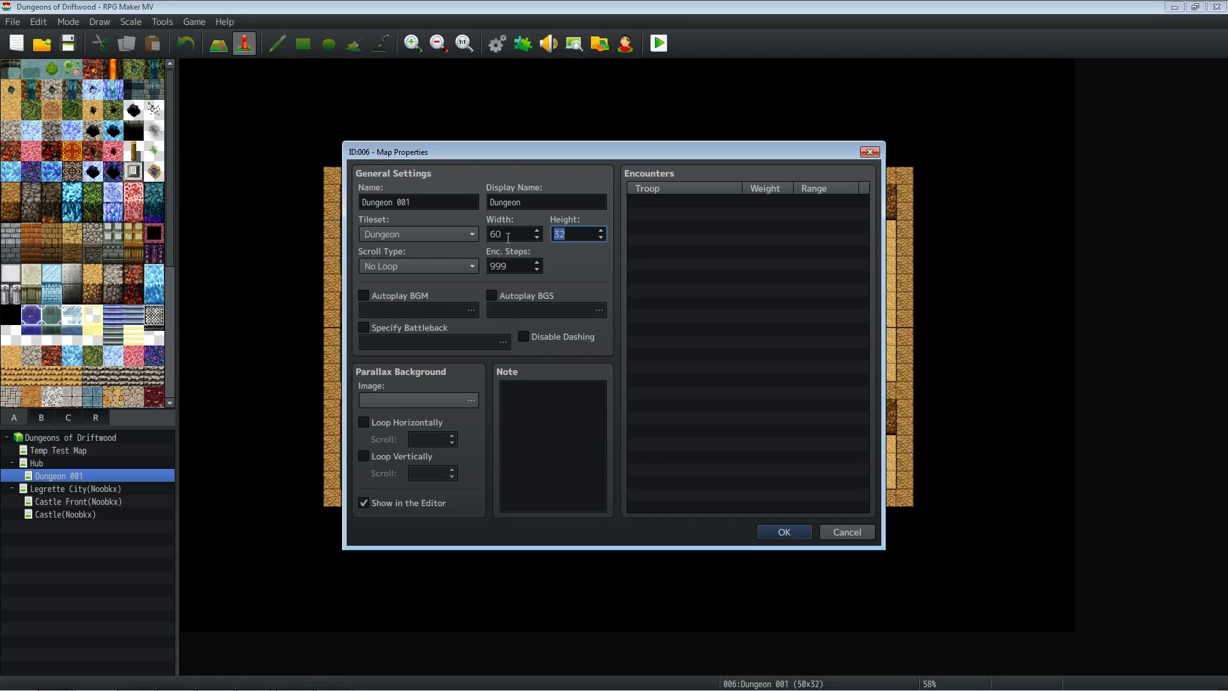
{"action": "type", "text": "38"}
{"action": "left_click", "coordinate": [792, 531]}
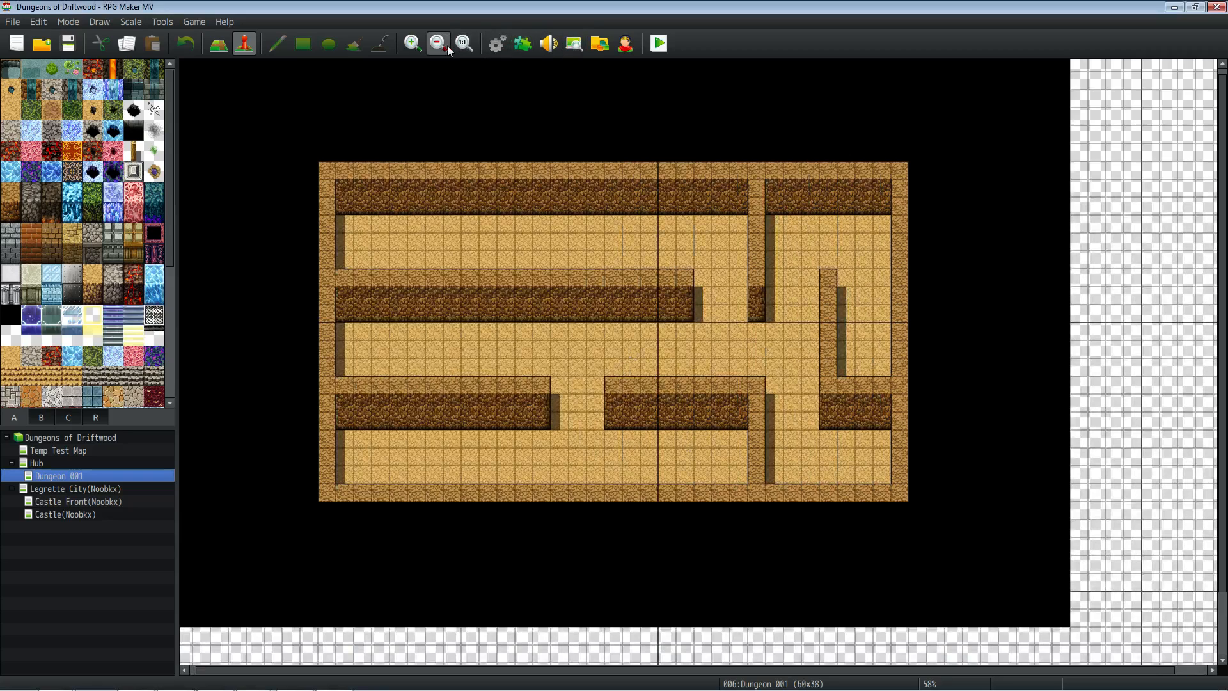
Generate a new maze with margins and wide passages to fill the 60 by 38 map.
{"action": "left_click", "coordinate": [440, 44]}
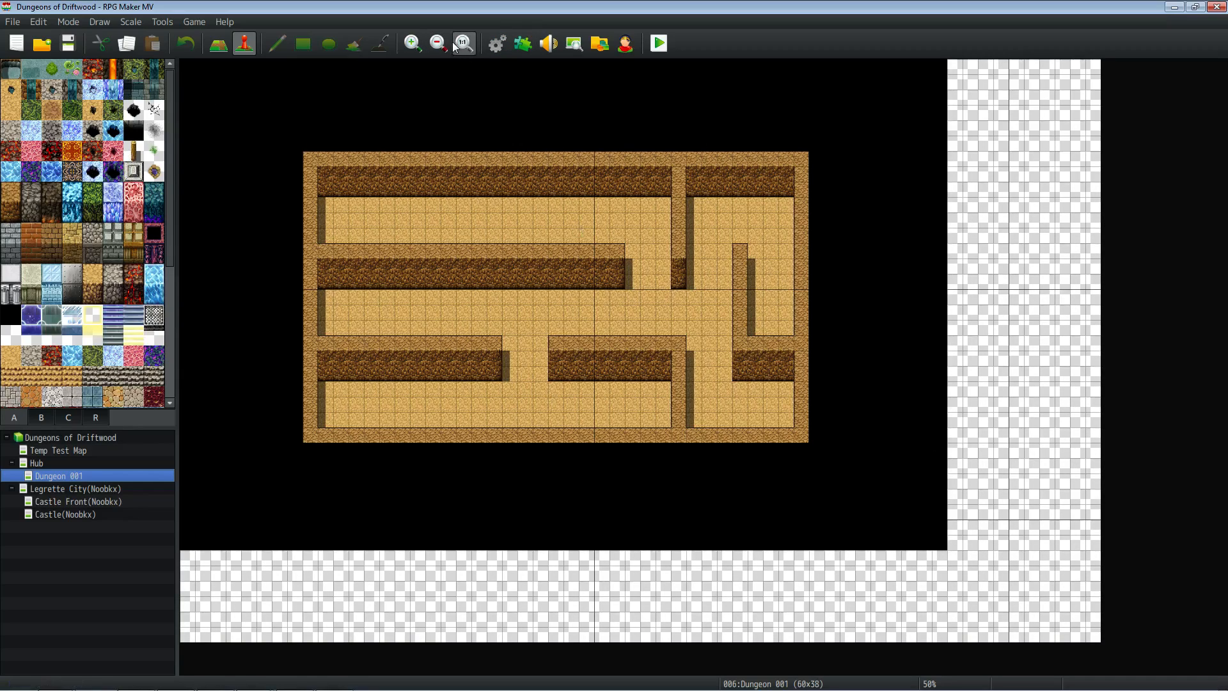
{"action": "right_click", "coordinate": [79, 474]}
{"action": "left_click", "coordinate": [151, 587]}
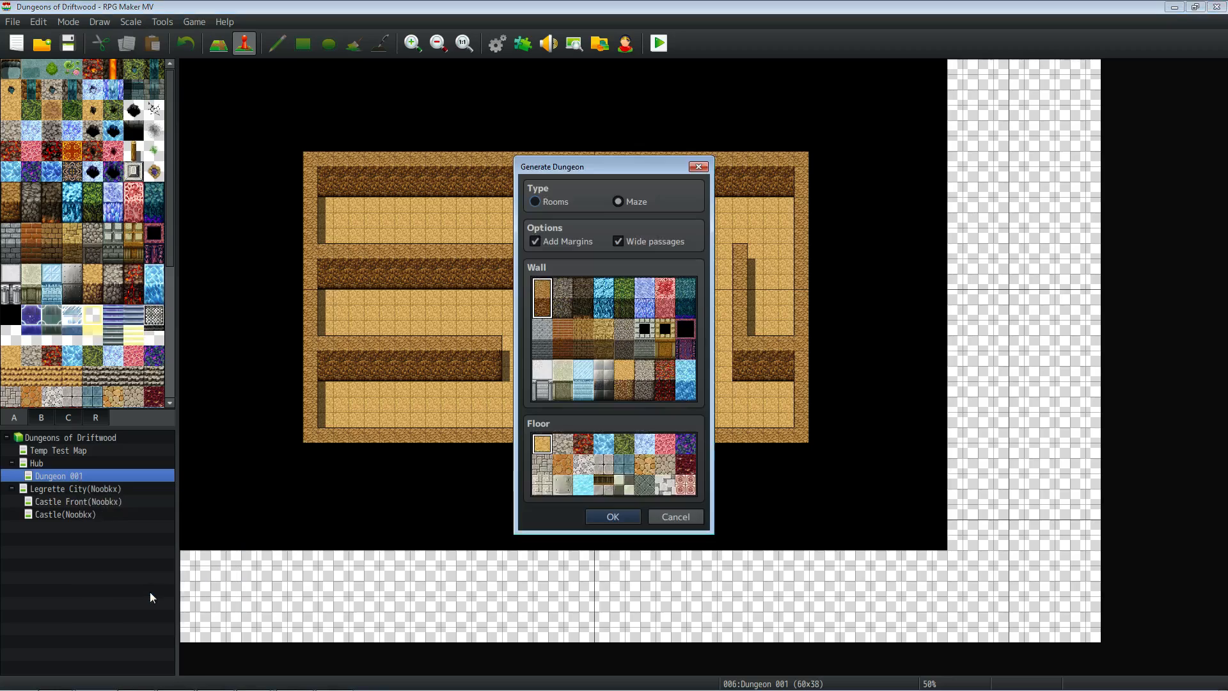
{"action": "left_click", "coordinate": [624, 521]}
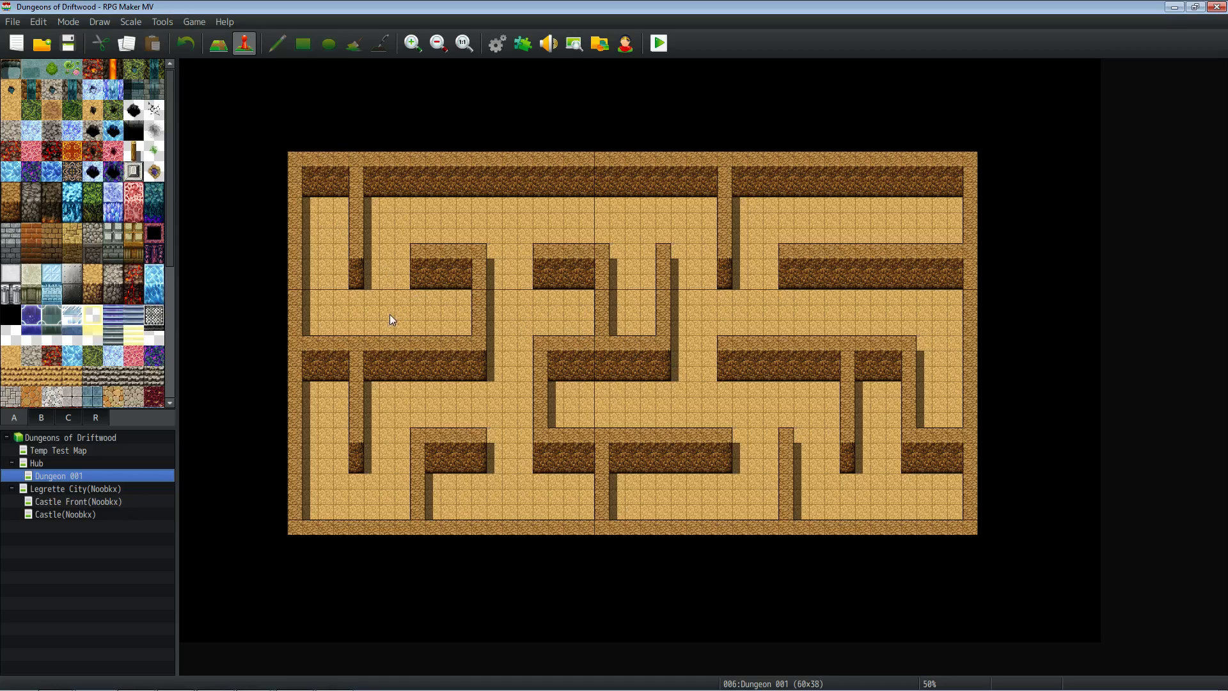
Scatter single Gravel A (Dirt Cave) tiles across the corridors of the whole maze.
{"action": "left_click", "coordinate": [40, 418]}
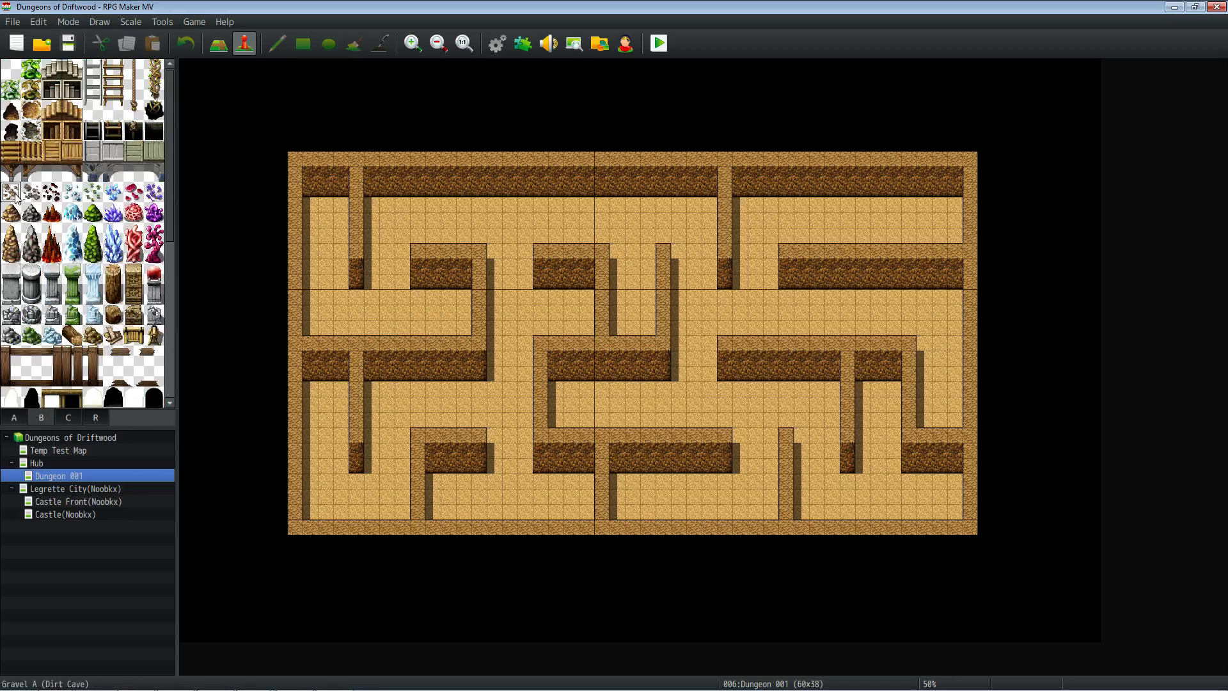
{"action": "left_click", "coordinate": [224, 42]}
{"action": "left_click", "coordinate": [325, 221]}
{"action": "left_click", "coordinate": [479, 221]}
{"action": "left_click", "coordinate": [526, 359]}
{"action": "left_click", "coordinate": [540, 497]}
{"action": "left_click", "coordinate": [602, 405]}
{"action": "left_click", "coordinate": [633, 313]}
{"action": "left_click", "coordinate": [786, 221]}
{"action": "left_click", "coordinate": [924, 328]}
{"action": "left_click", "coordinate": [879, 435]}
{"action": "left_click", "coordinate": [755, 405]}
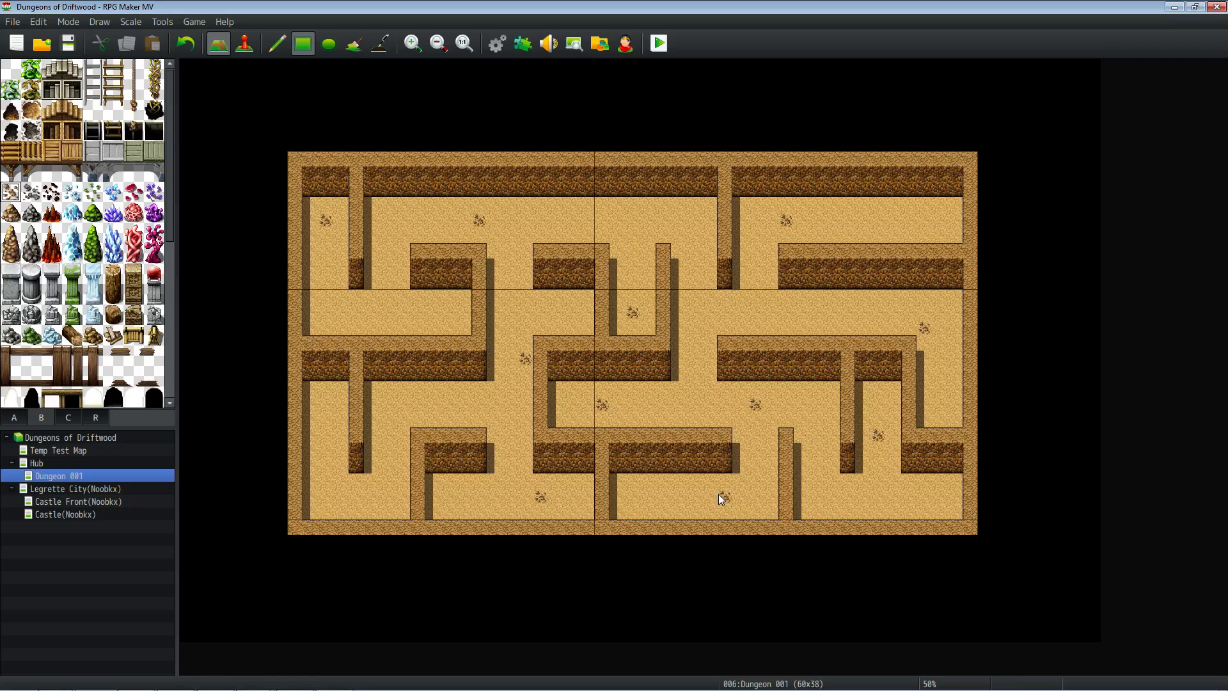
{"action": "left_click", "coordinate": [311, 406]}
Scatter single brown rock tiles from the dirt cave set along the maze corridors and beside its walls.
{"action": "left_click", "coordinate": [11, 212]}
{"action": "left_click", "coordinate": [341, 205]}
{"action": "left_click", "coordinate": [556, 312]}
{"action": "left_click", "coordinate": [709, 266]}
{"action": "left_click", "coordinate": [925, 237]}
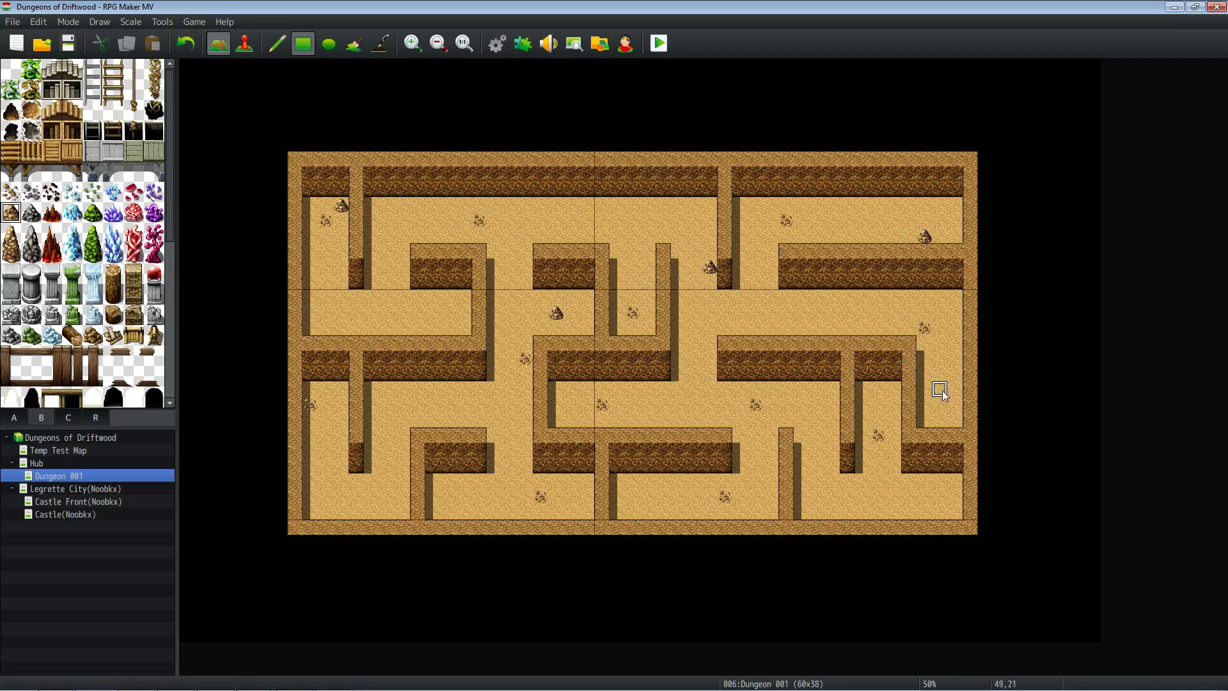
{"action": "left_click", "coordinate": [925, 405]}
{"action": "left_click", "coordinate": [802, 467]}
{"action": "left_click", "coordinate": [434, 389]}
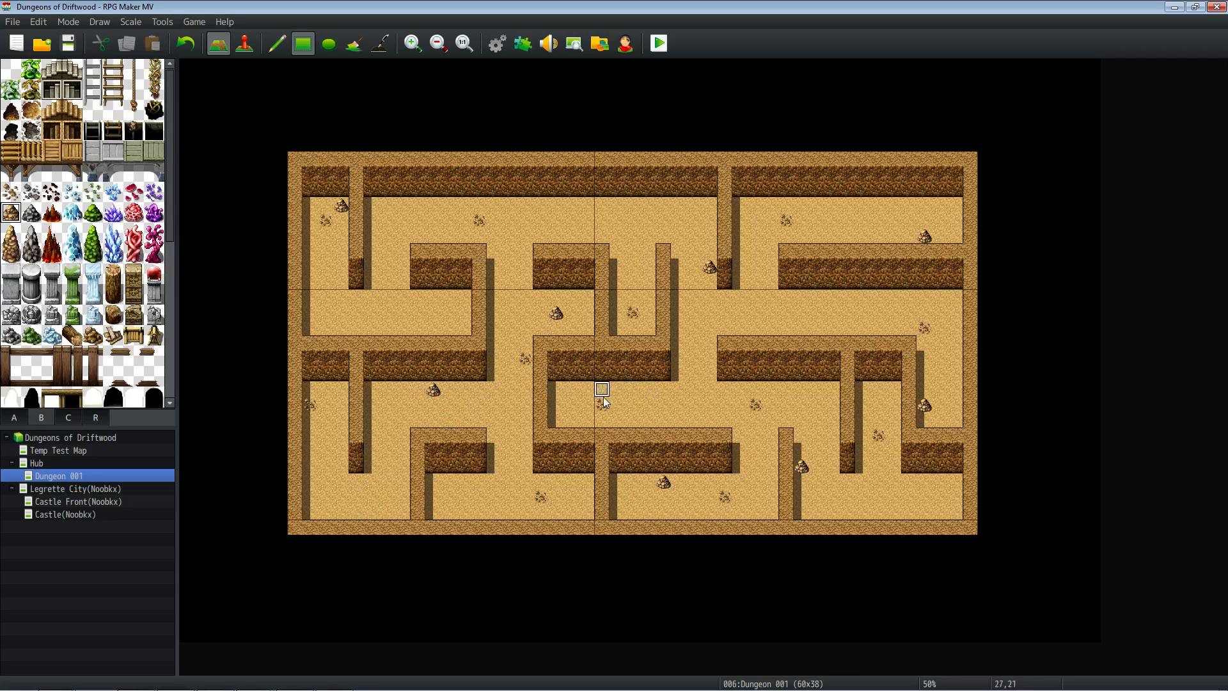
Add two more small brown rocks to the corridors, and scatter tall two-tile brown rock spires around the maze.
{"action": "left_click", "coordinate": [387, 328]}
{"action": "left_click", "coordinate": [618, 205]}
{"action": "left_click", "coordinate": [14, 237]}
{"action": "left_click_drag", "start_coordinate": [18, 241], "coordinate": [14, 256]}
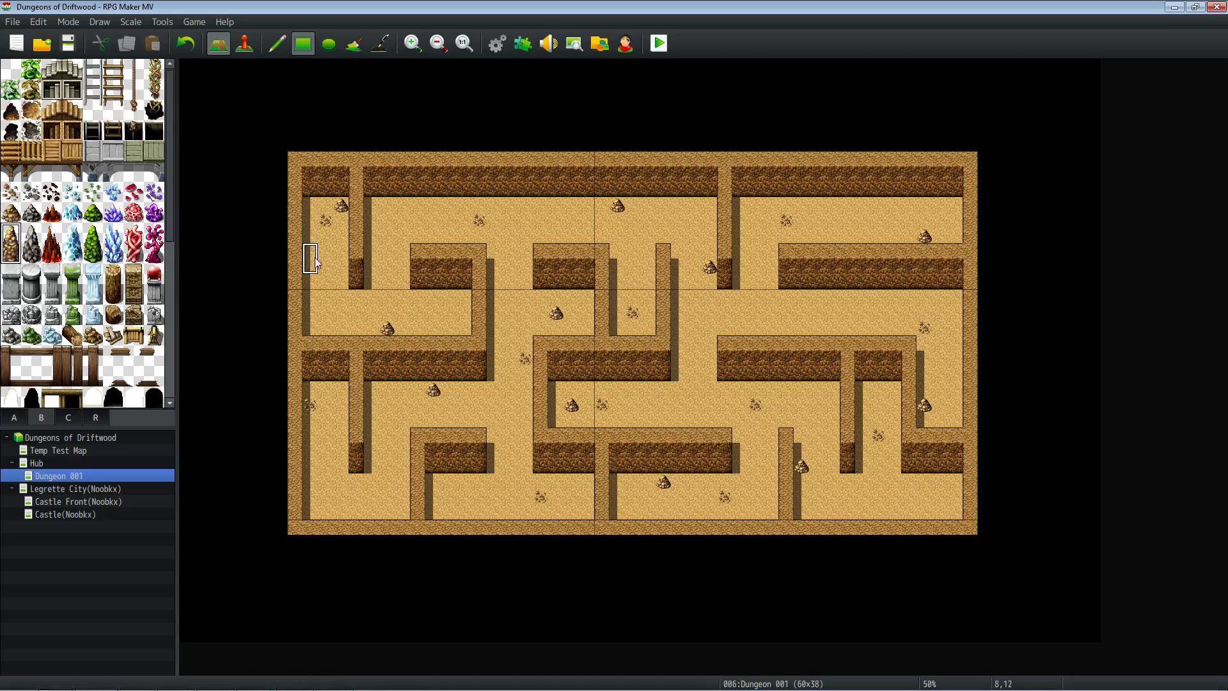
{"action": "left_click", "coordinate": [325, 274]}
{"action": "left_click", "coordinate": [466, 488]}
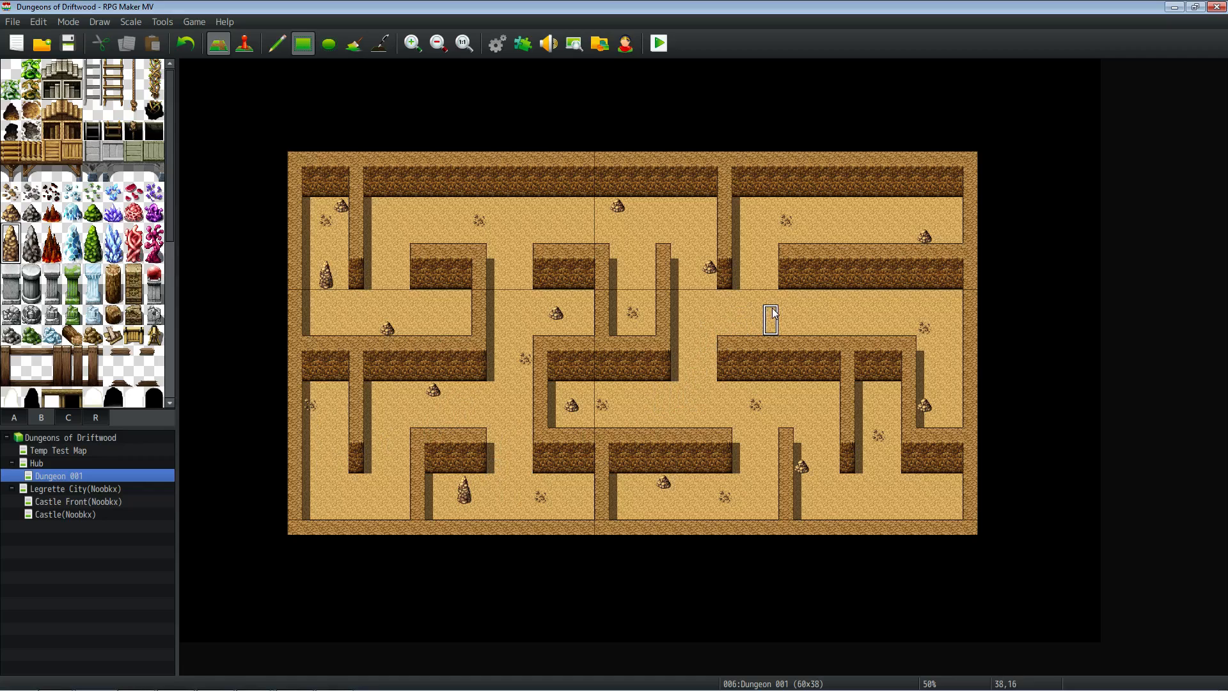
{"action": "left_click", "coordinate": [814, 320]}
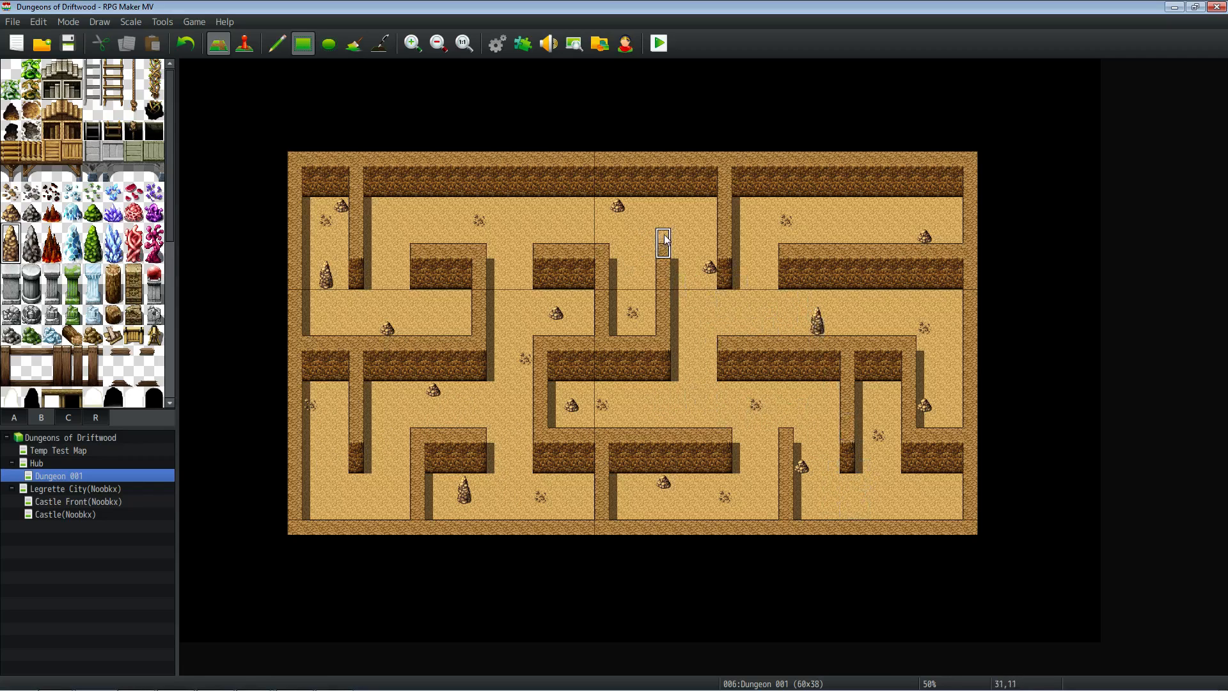
{"action": "left_click", "coordinate": [848, 217]}
{"action": "left_click", "coordinate": [958, 203]}
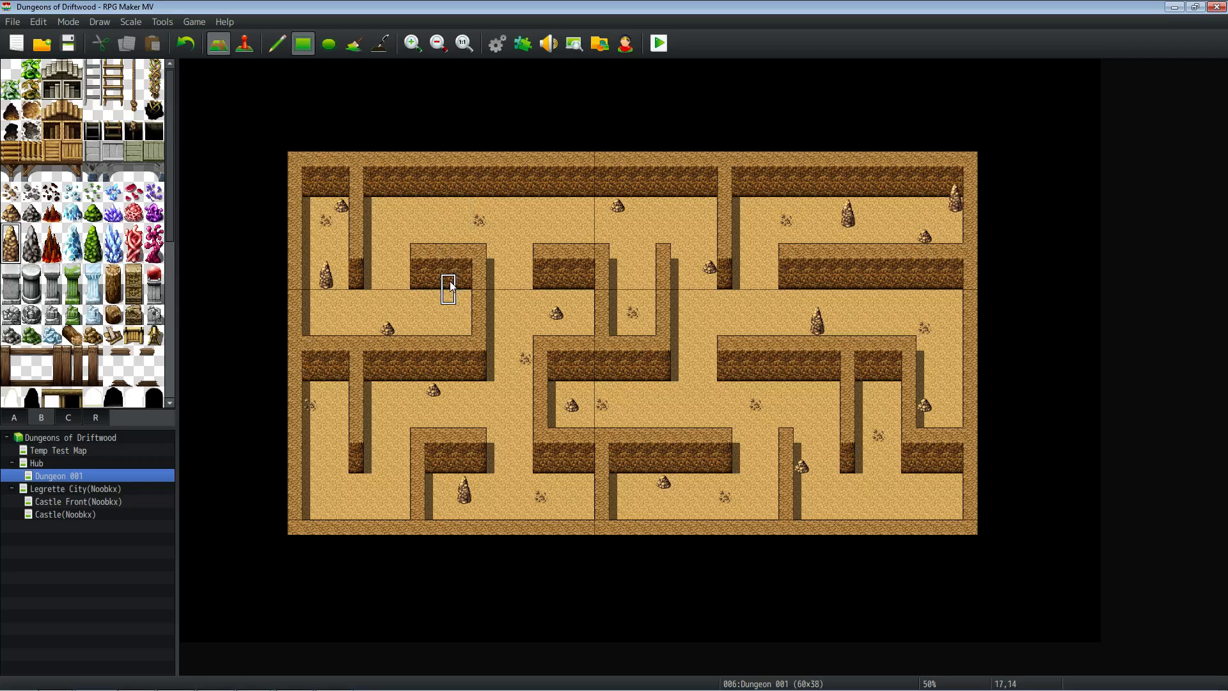
{"action": "left_click", "coordinate": [654, 374]}
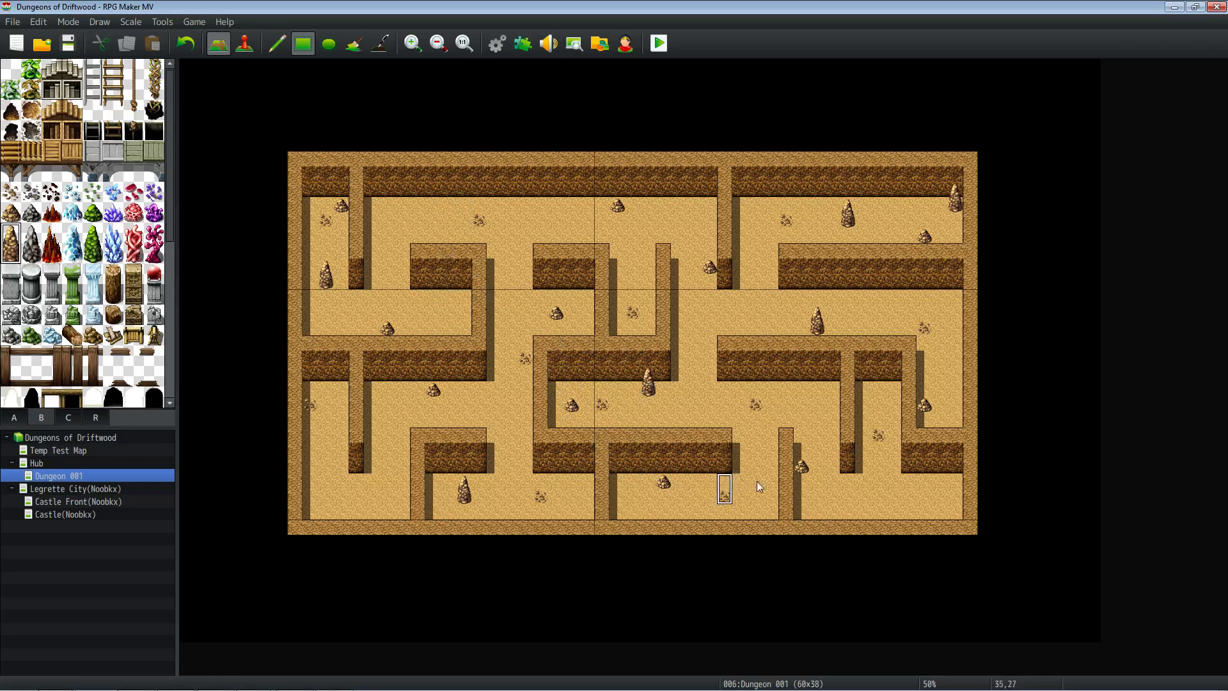
{"action": "left_click", "coordinate": [877, 487]}
Hang thin green two-tile wall vines on the brown wall faces throughout the maze.
{"action": "scroll", "coordinate": [19, 312], "scroll_direction": "down", "scroll_amount": 3}
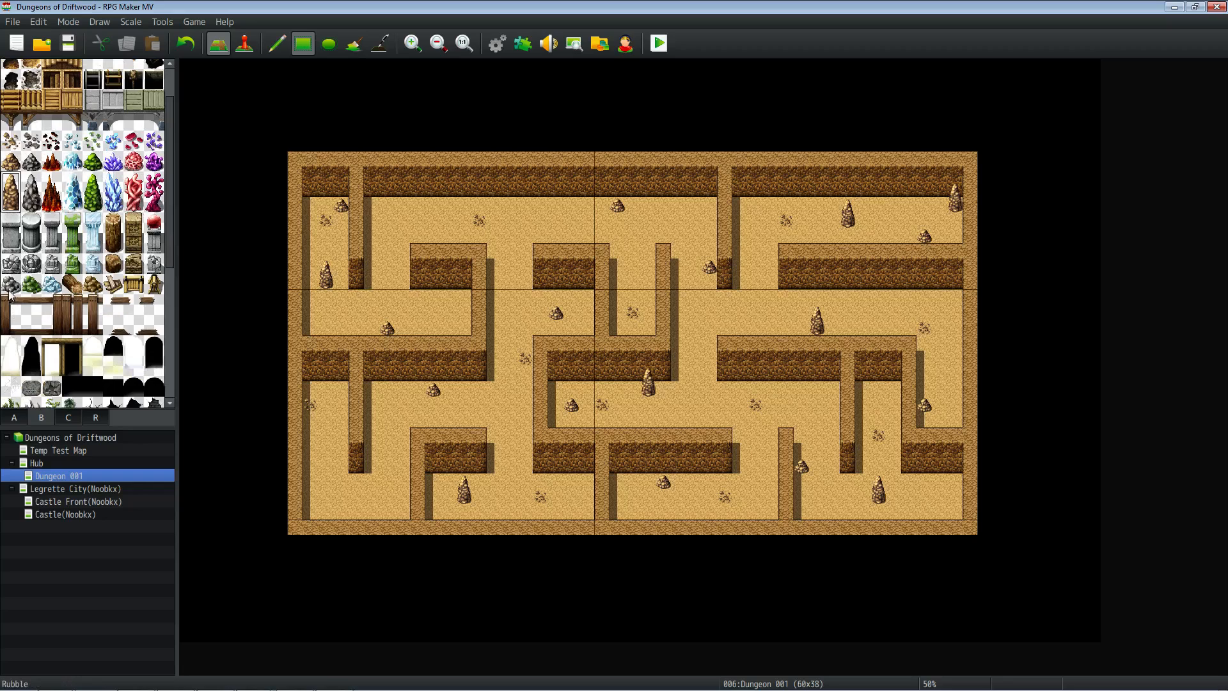
{"action": "scroll", "coordinate": [19, 292], "scroll_direction": "down", "scroll_amount": 5}
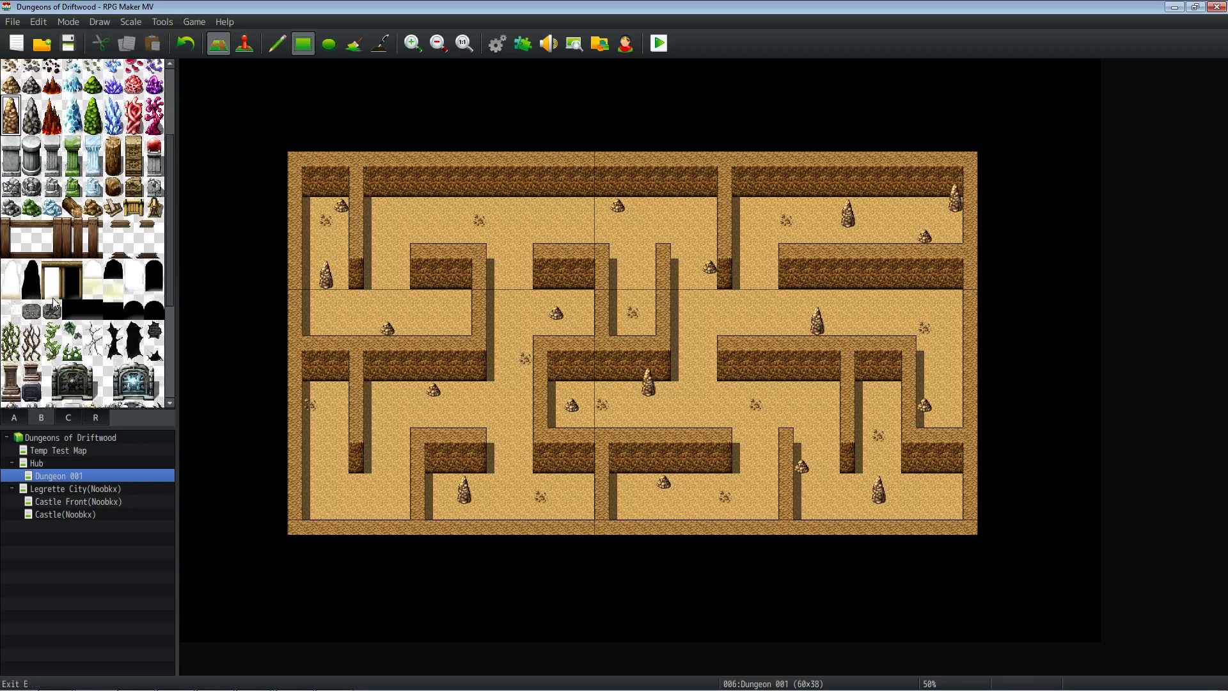
{"action": "left_click", "coordinate": [55, 291]}
{"action": "left_click", "coordinate": [513, 174]}
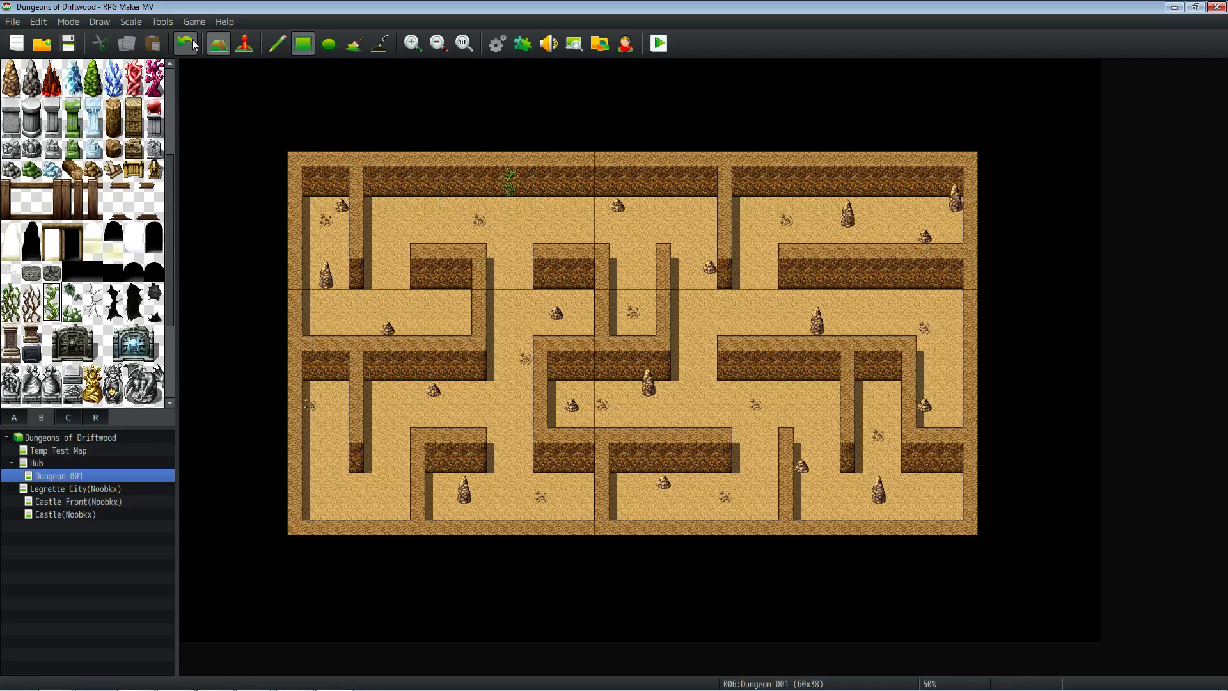
{"action": "left_click", "coordinate": [513, 174]}
{"action": "left_click", "coordinate": [587, 268]}
{"action": "left_click", "coordinate": [699, 454]}
{"action": "left_click", "coordinate": [816, 366]}
{"action": "left_click", "coordinate": [893, 366]}
{"action": "left_click", "coordinate": [911, 276]}
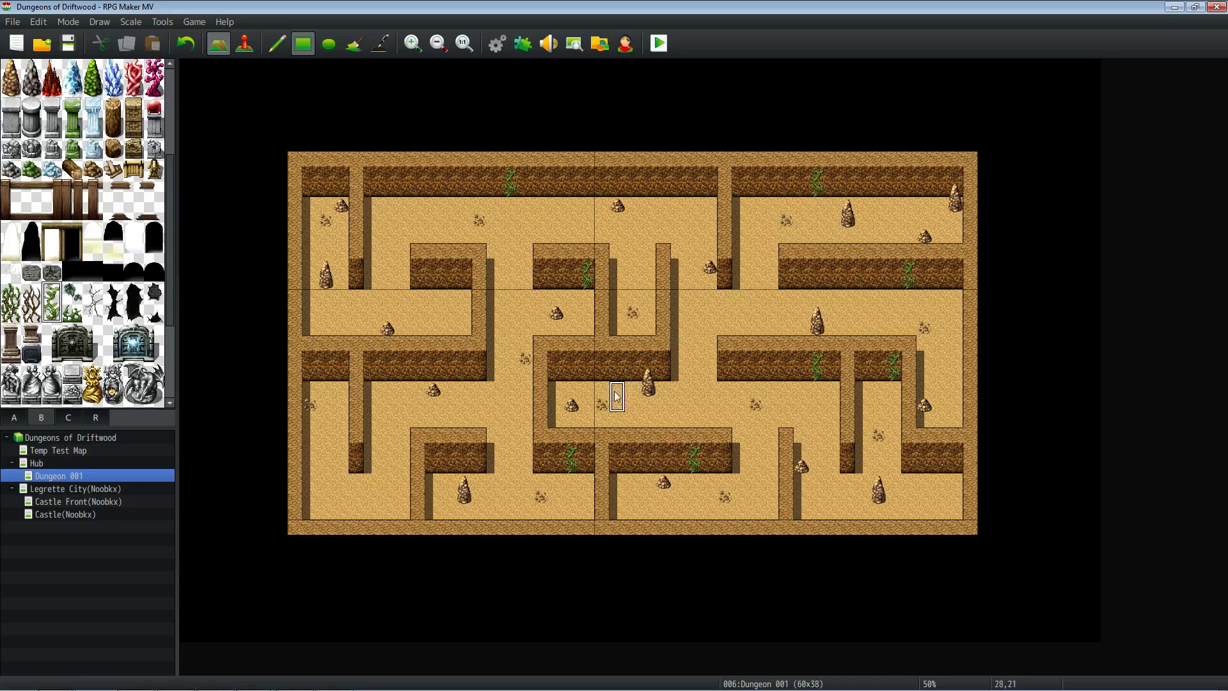
{"action": "left_click", "coordinate": [944, 465]}
{"action": "left_click", "coordinate": [341, 369]}
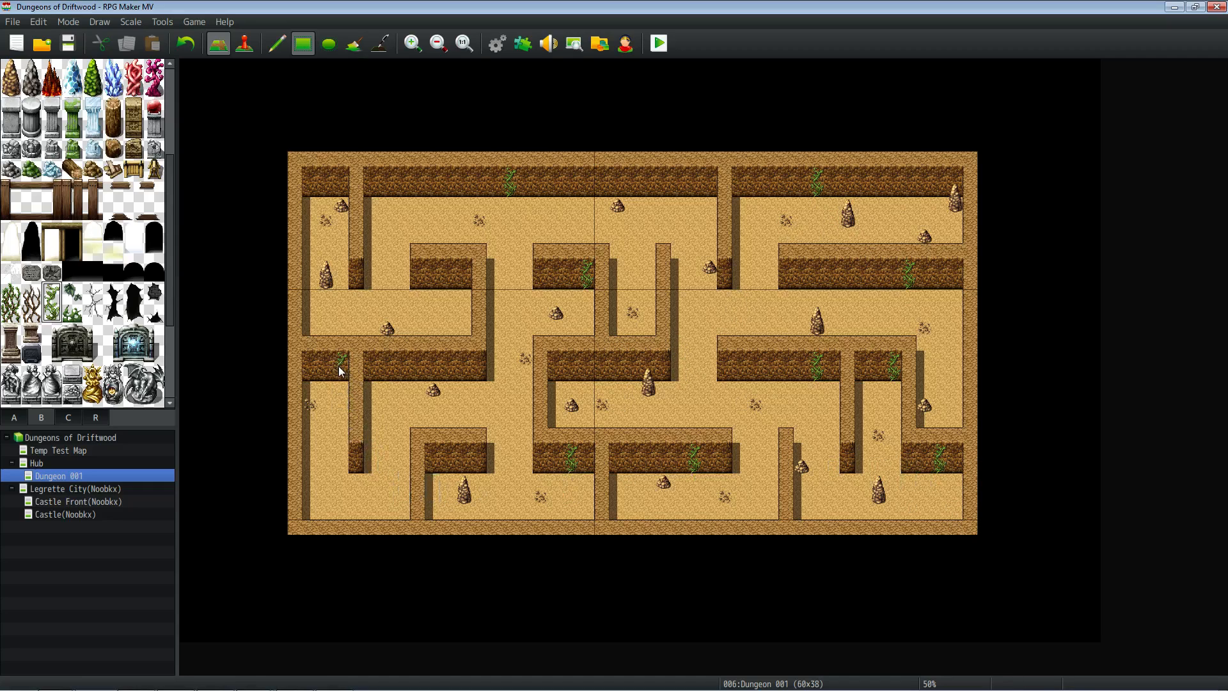
{"action": "left_click", "coordinate": [448, 459]}
{"action": "left_click", "coordinate": [339, 178]}
{"action": "left_click", "coordinate": [420, 184]}
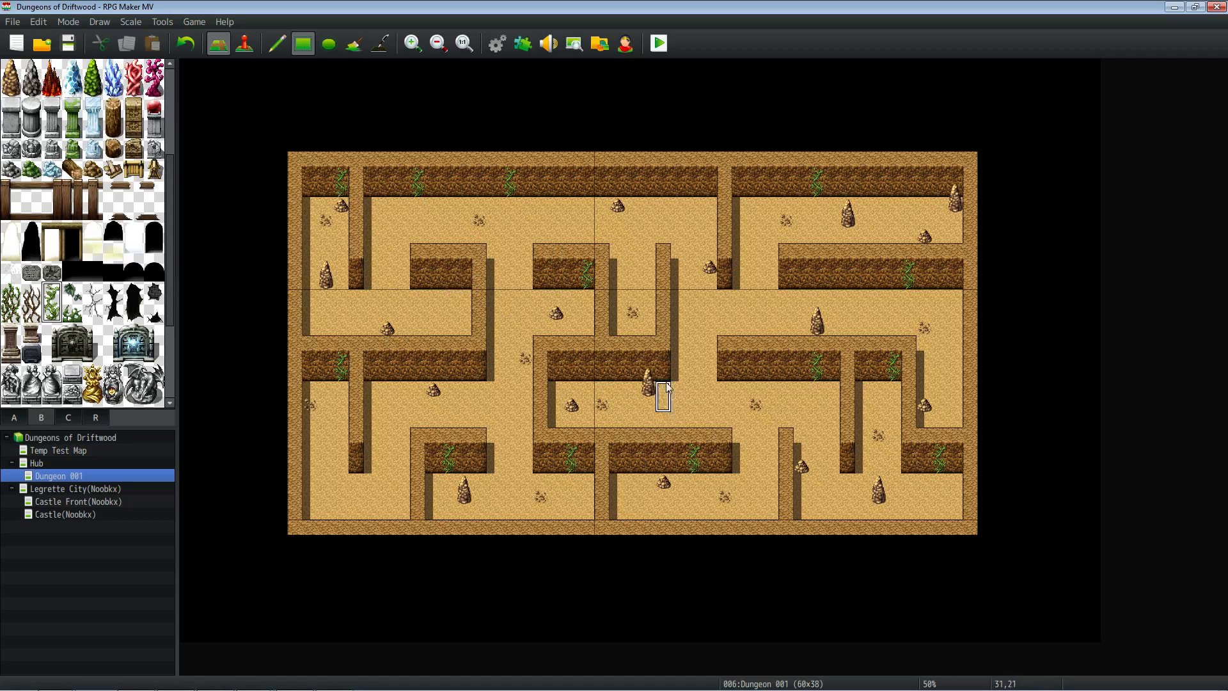
{"action": "left_click", "coordinate": [616, 366]}
Hang withered brown two-tile vines on several wall faces, including the northern walls and the inner walls.
{"action": "left_click", "coordinate": [32, 302]}
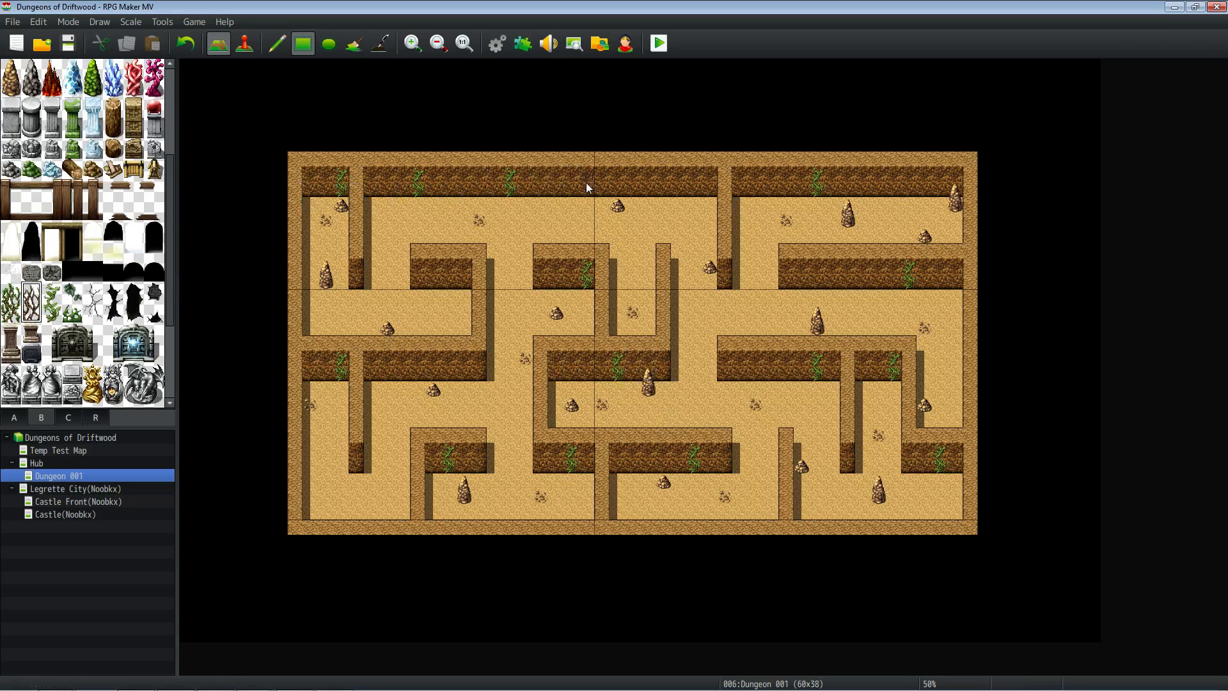
{"action": "left_click", "coordinate": [894, 189]}
{"action": "left_click", "coordinate": [878, 275]}
{"action": "left_click", "coordinate": [557, 274]}
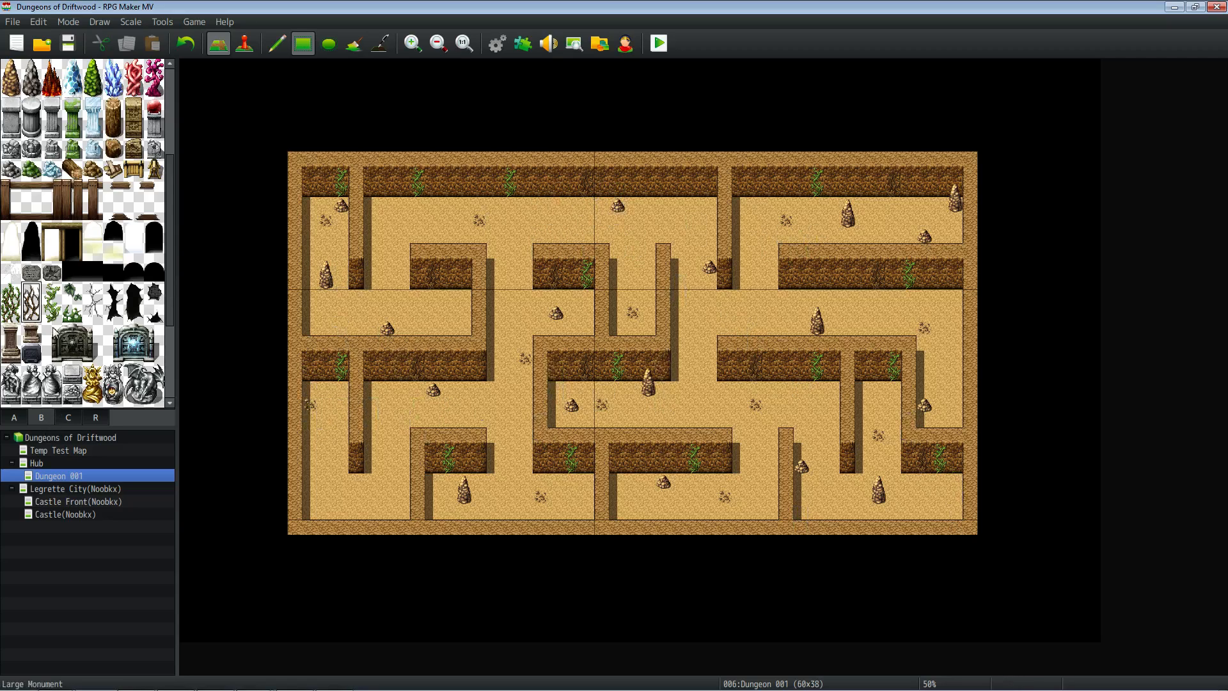
Hang leafy green two-tile vines on more wall faces, including the northern walls, inner walls and the narrow southeastern wall end.
{"action": "left_click", "coordinate": [11, 302]}
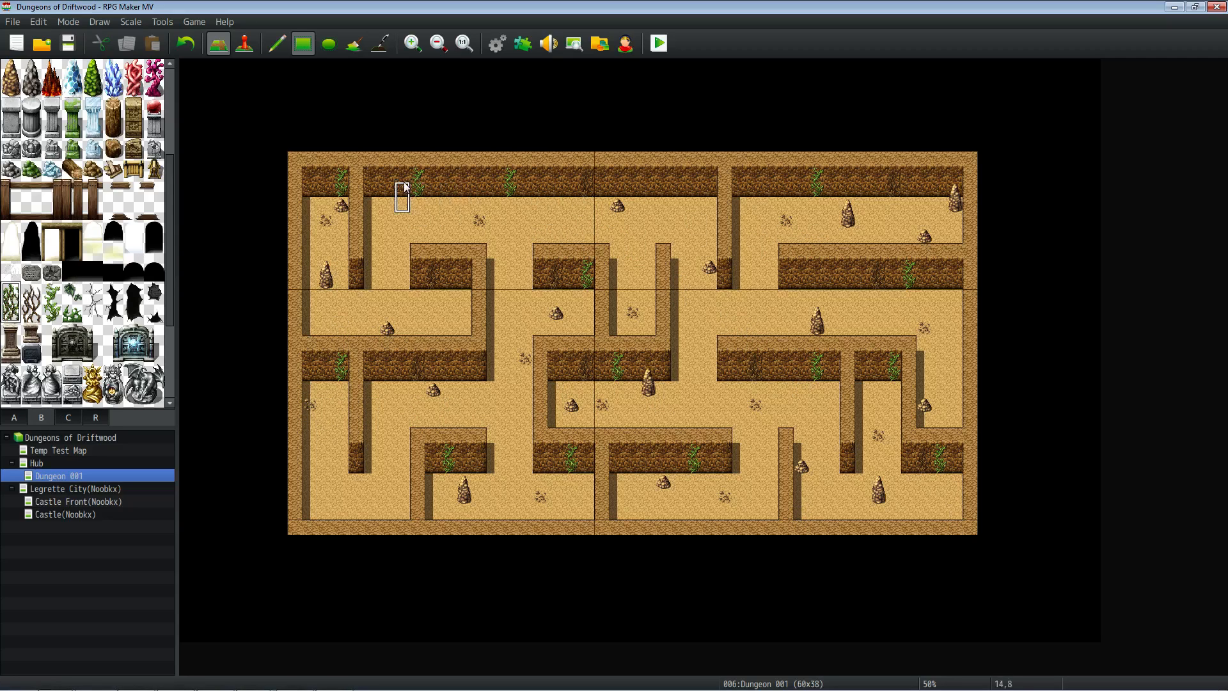
{"action": "left_click", "coordinate": [634, 181]}
{"action": "left_click", "coordinate": [894, 185]}
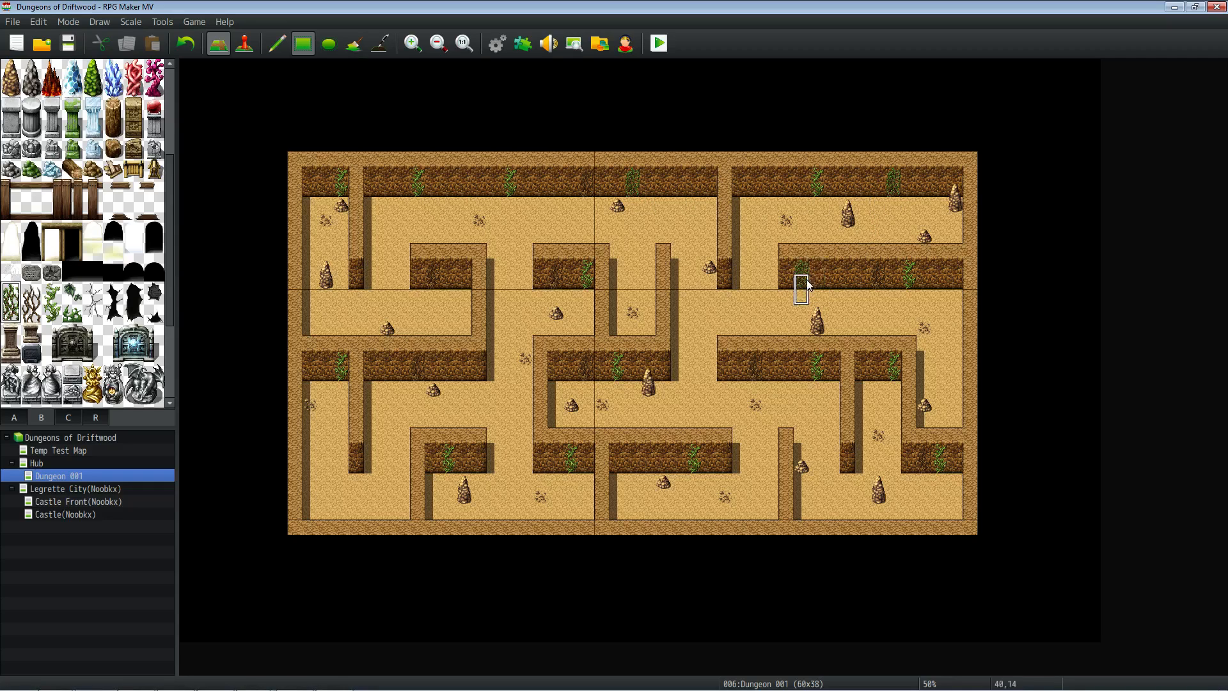
{"action": "left_click", "coordinate": [630, 461]}
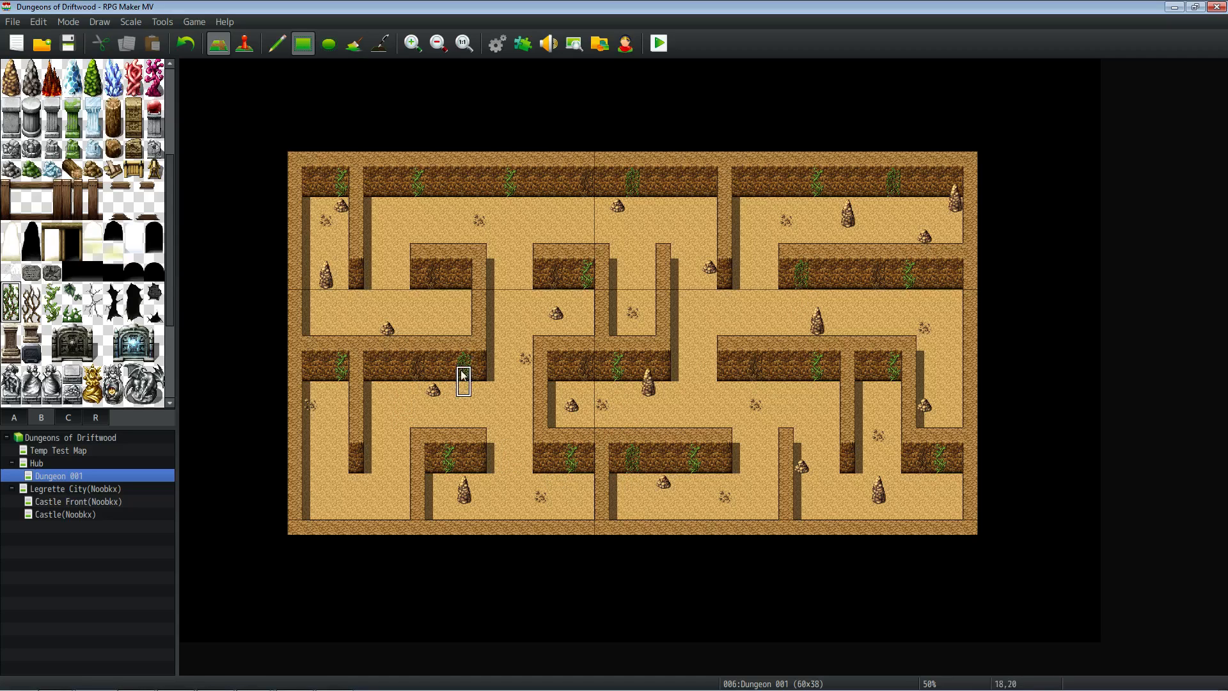
{"action": "left_click", "coordinate": [846, 456]}
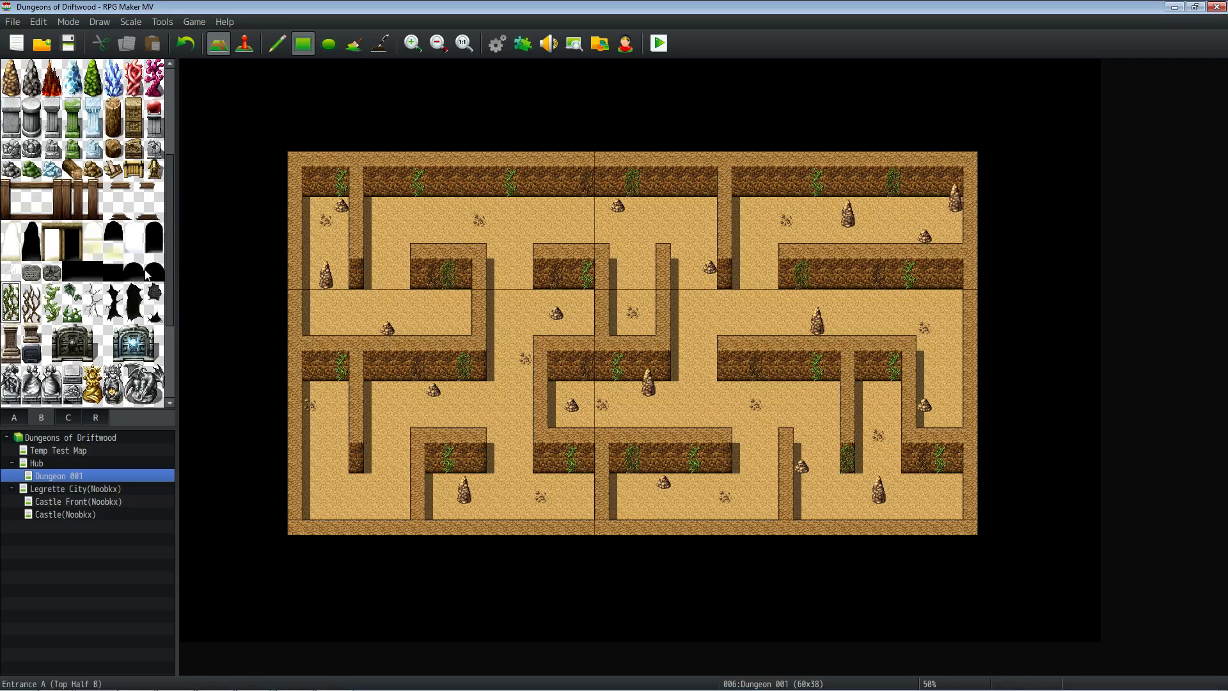
Scatter single small green plant tiles on the corridor floors across the maze.
{"action": "left_click", "coordinate": [75, 293]}
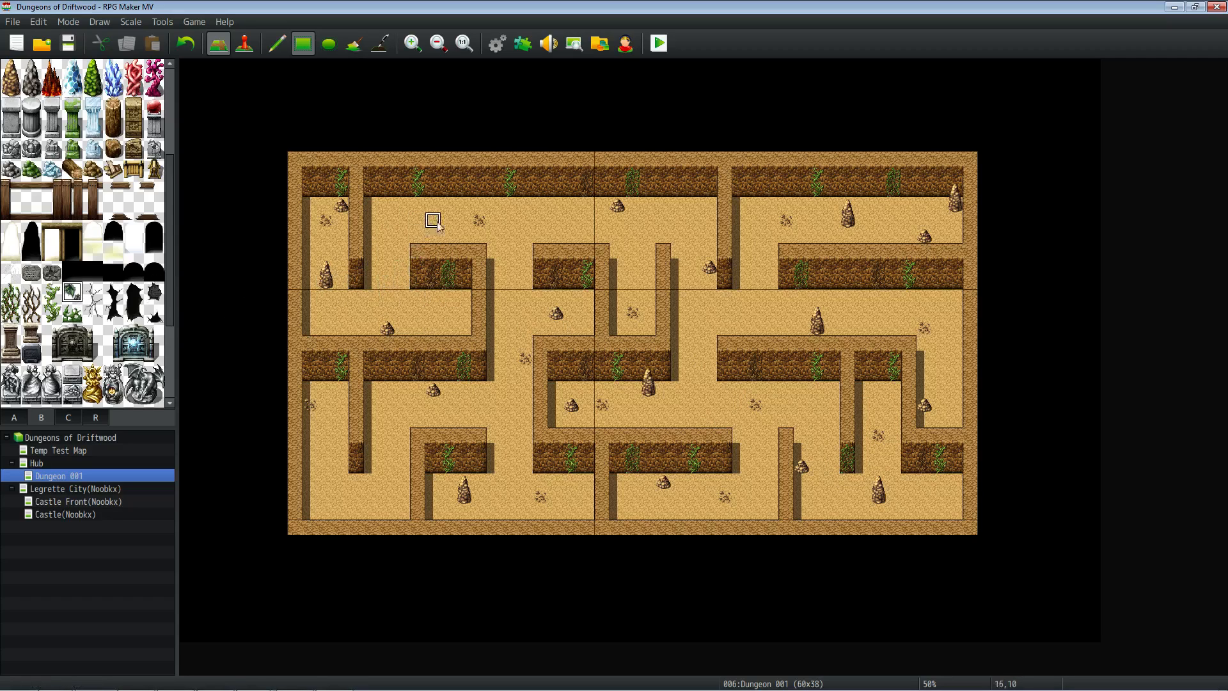
{"action": "left_click", "coordinate": [556, 220]}
{"action": "left_click", "coordinate": [771, 451]}
{"action": "left_click", "coordinate": [939, 497]}
{"action": "left_click", "coordinate": [954, 342]}
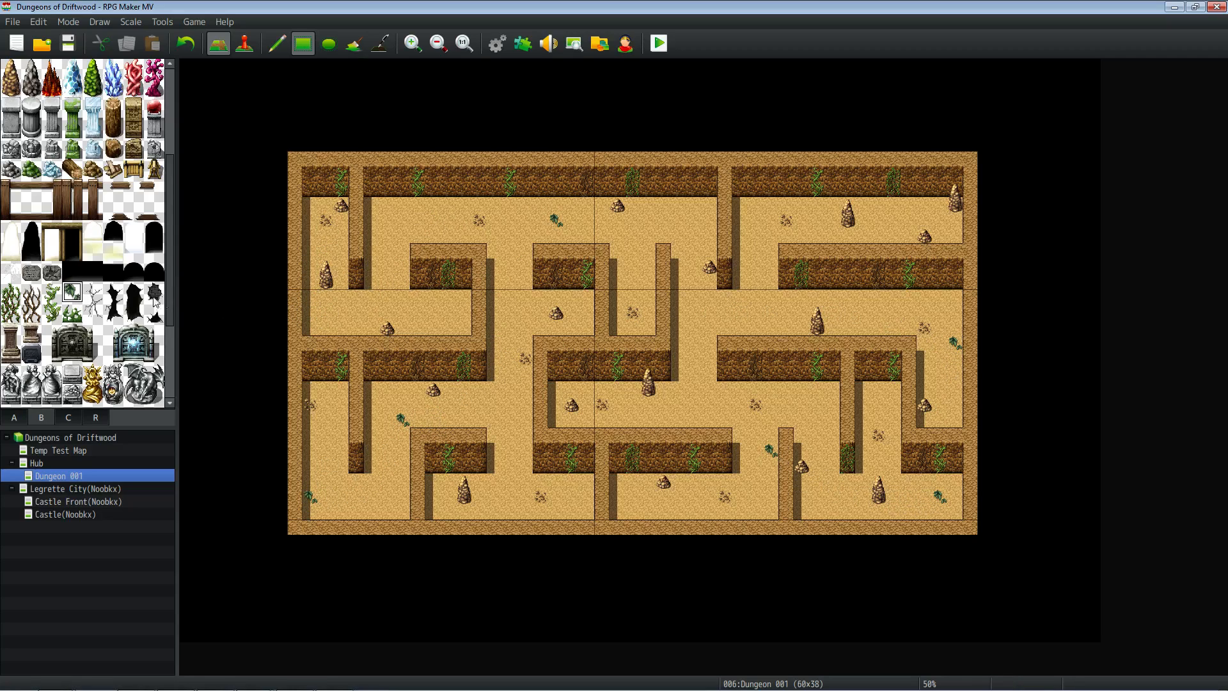
Place single low green foliage tiles in the lower corners of several wall faces.
{"action": "left_click", "coordinate": [72, 312]}
{"action": "left_click", "coordinate": [555, 376]}
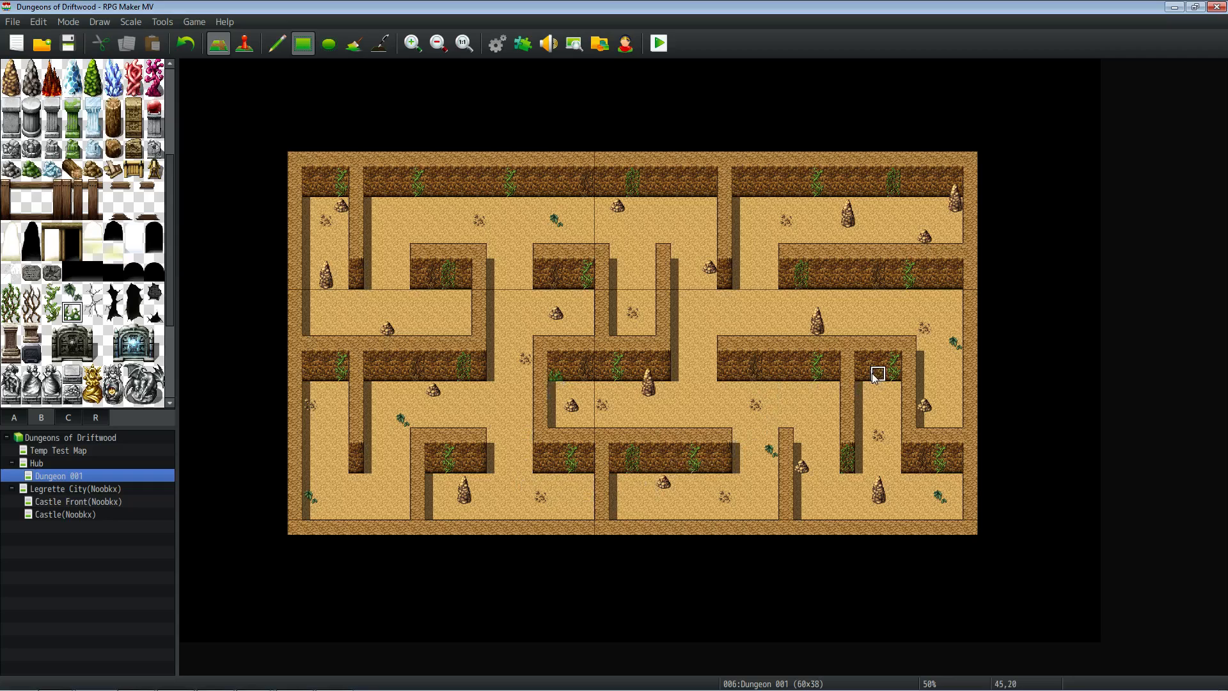
{"action": "left_click", "coordinate": [954, 282]}
{"action": "left_click", "coordinate": [311, 191]}
{"action": "left_click", "coordinate": [310, 373]}
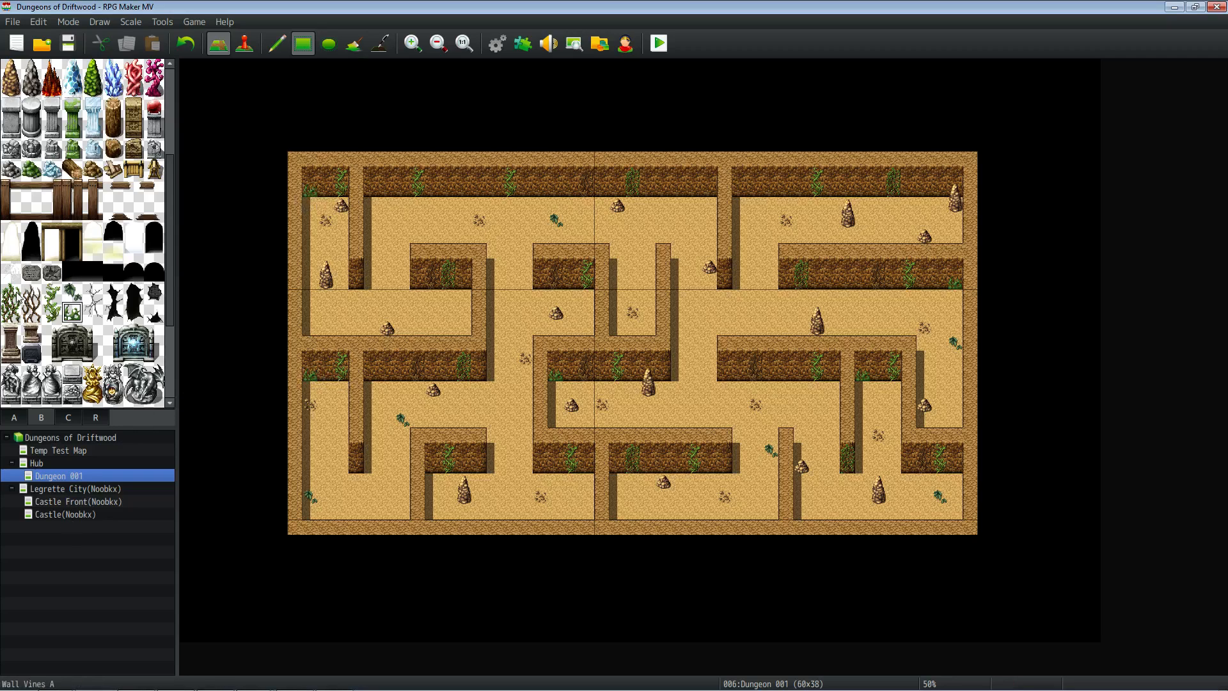
Place two-tile wall cracks on wall faces in the eastern and western parts of the maze.
{"action": "left_click", "coordinate": [99, 304]}
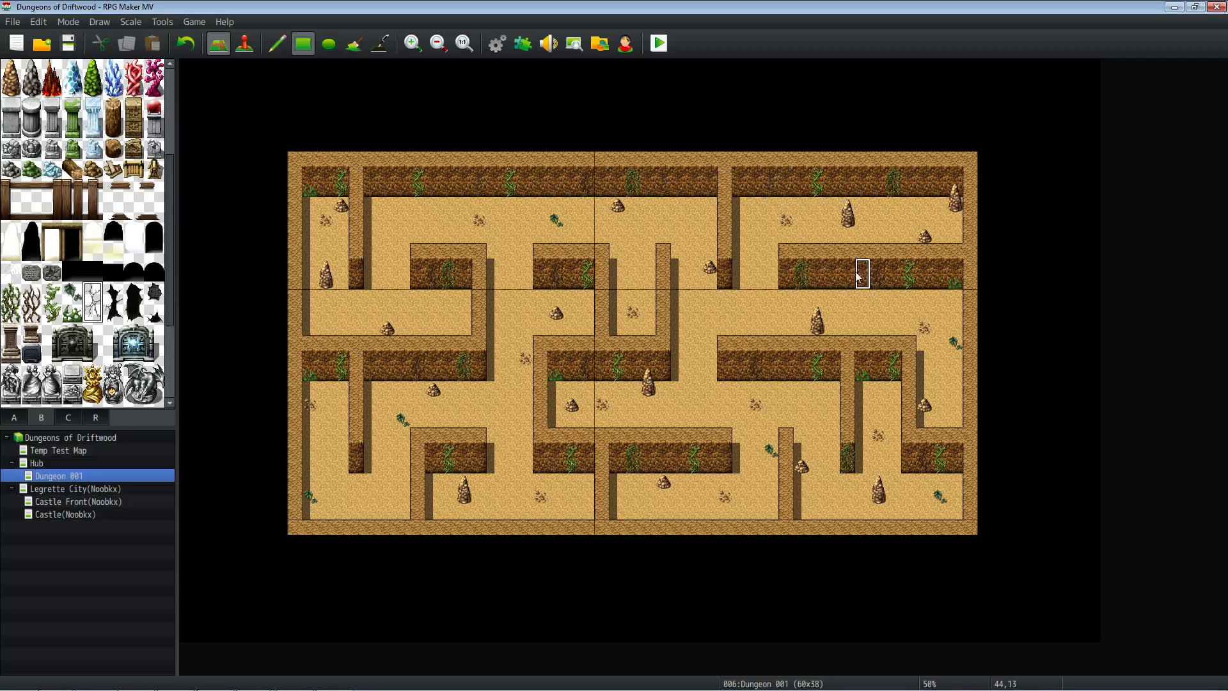
{"action": "left_click", "coordinate": [847, 364]}
{"action": "left_click", "coordinate": [375, 358]}
Place single small dark hole tiles at the foot of wall faces around the maze.
{"action": "left_click", "coordinate": [146, 315]}
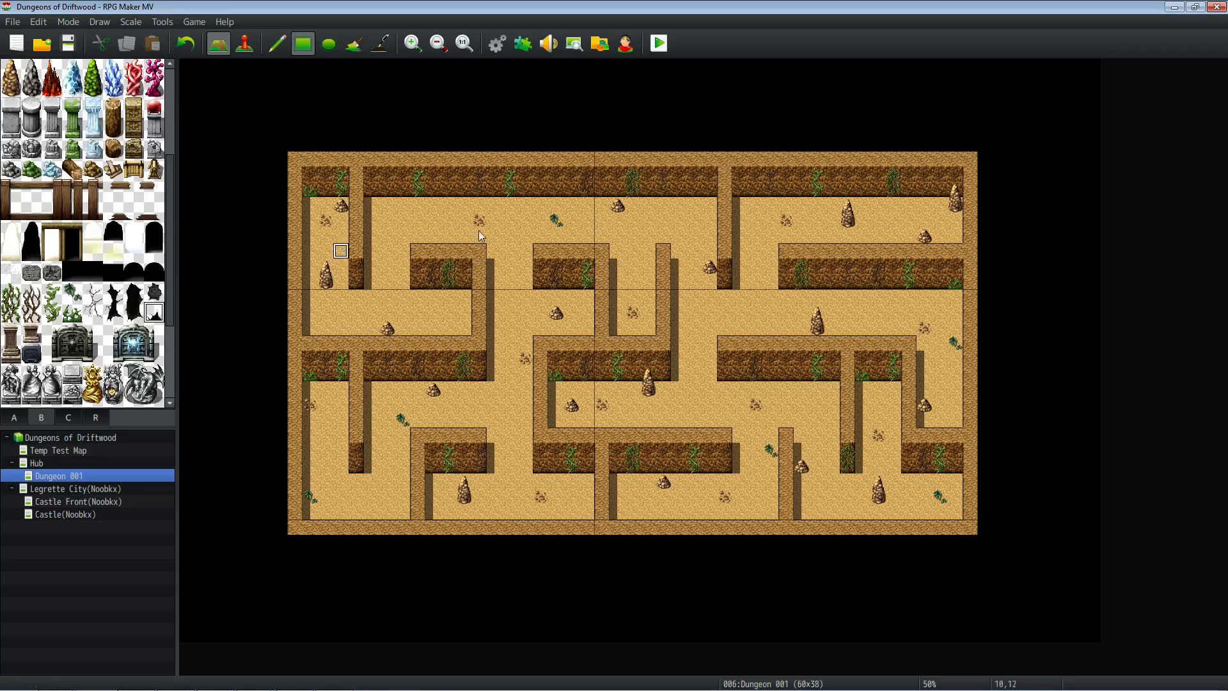
{"action": "left_click", "coordinate": [878, 190]}
{"action": "left_click", "coordinate": [771, 380]}
{"action": "left_click", "coordinate": [680, 471]}
{"action": "left_click", "coordinate": [154, 291]}
Look through the treasure, crate, barrel and other dungeon decoration tiles for further items to place.
{"action": "scroll", "coordinate": [153, 292], "scroll_direction": "down", "scroll_amount": 5}
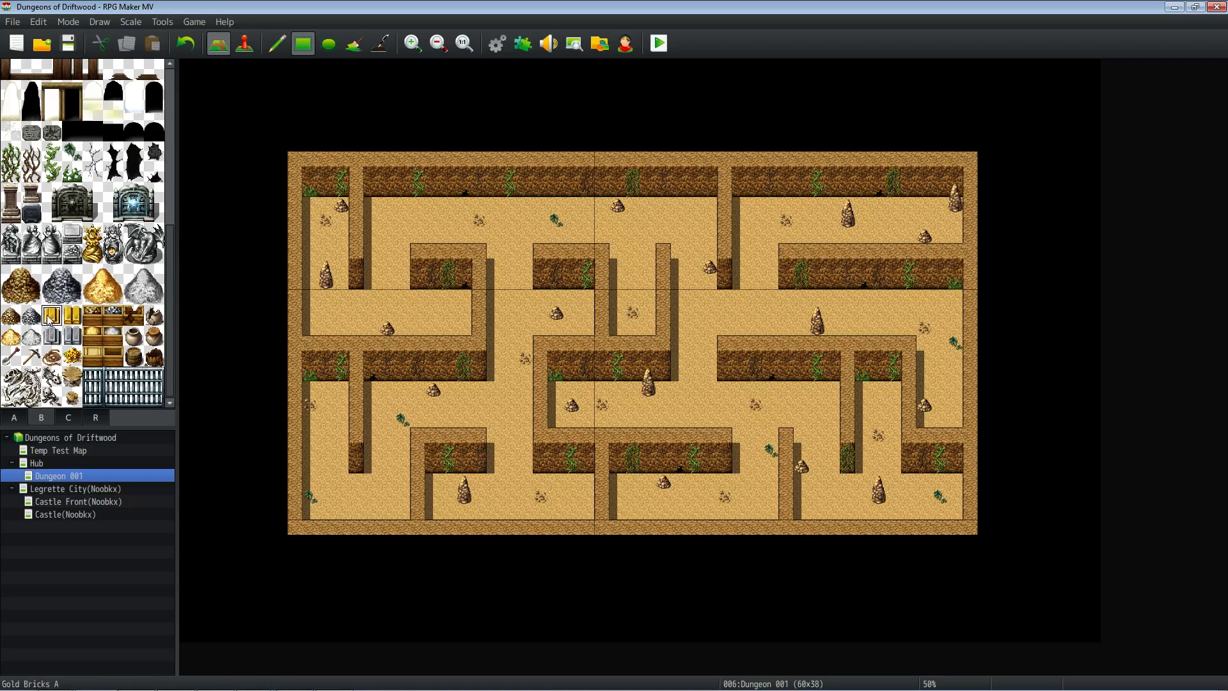
{"action": "left_click", "coordinate": [11, 337]}
{"action": "left_click", "coordinate": [140, 340]}
{"action": "left_click", "coordinate": [134, 356]}
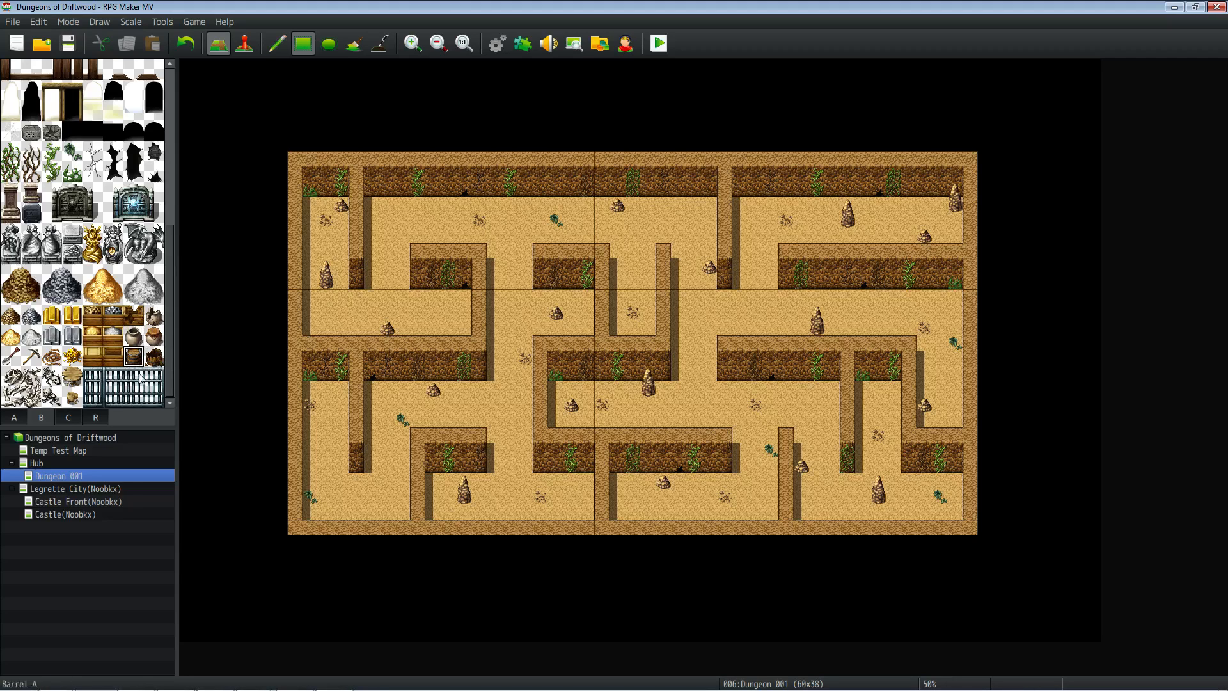
{"action": "scroll", "coordinate": [77, 373], "scroll_direction": "up", "scroll_amount": 10}
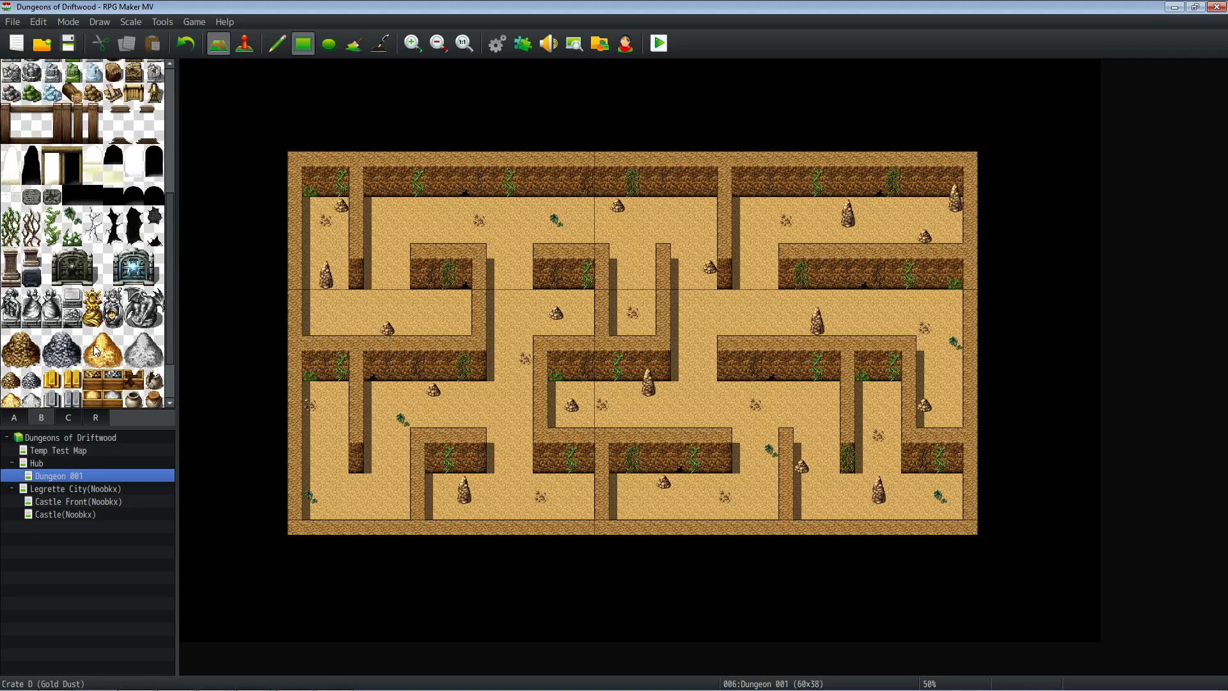
{"action": "scroll", "coordinate": [95, 351], "scroll_direction": "up", "scroll_amount": 2}
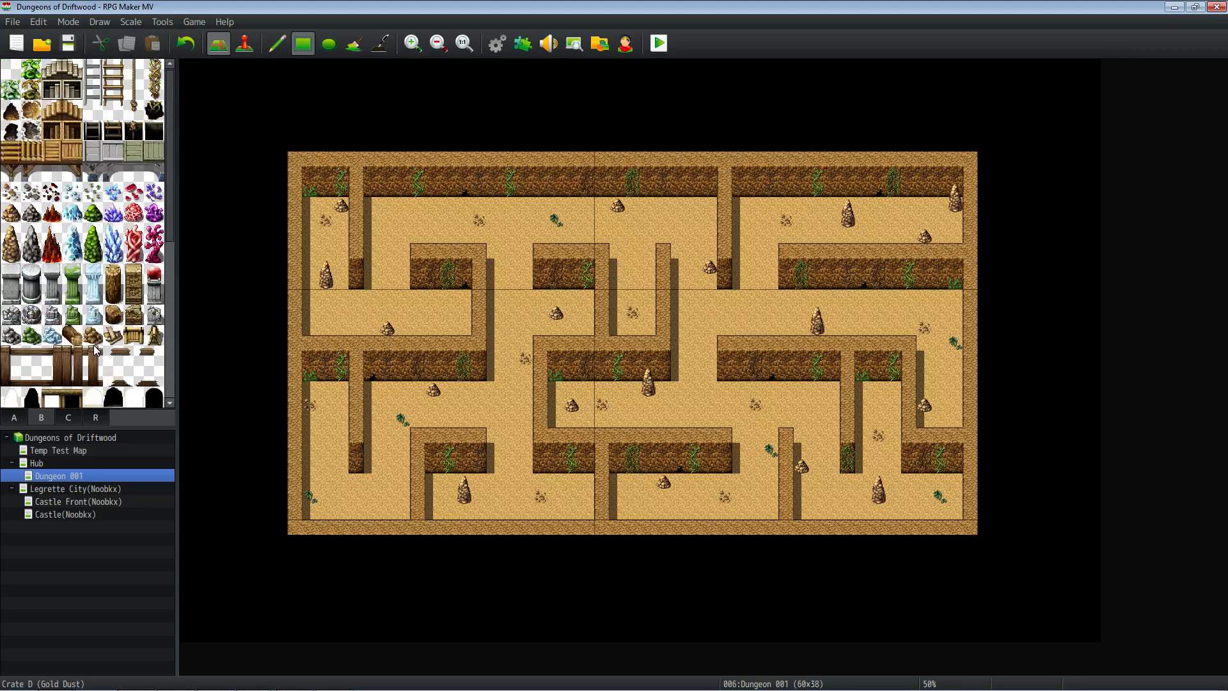
{"action": "scroll", "coordinate": [138, 338], "scroll_direction": "down", "scroll_amount": 9}
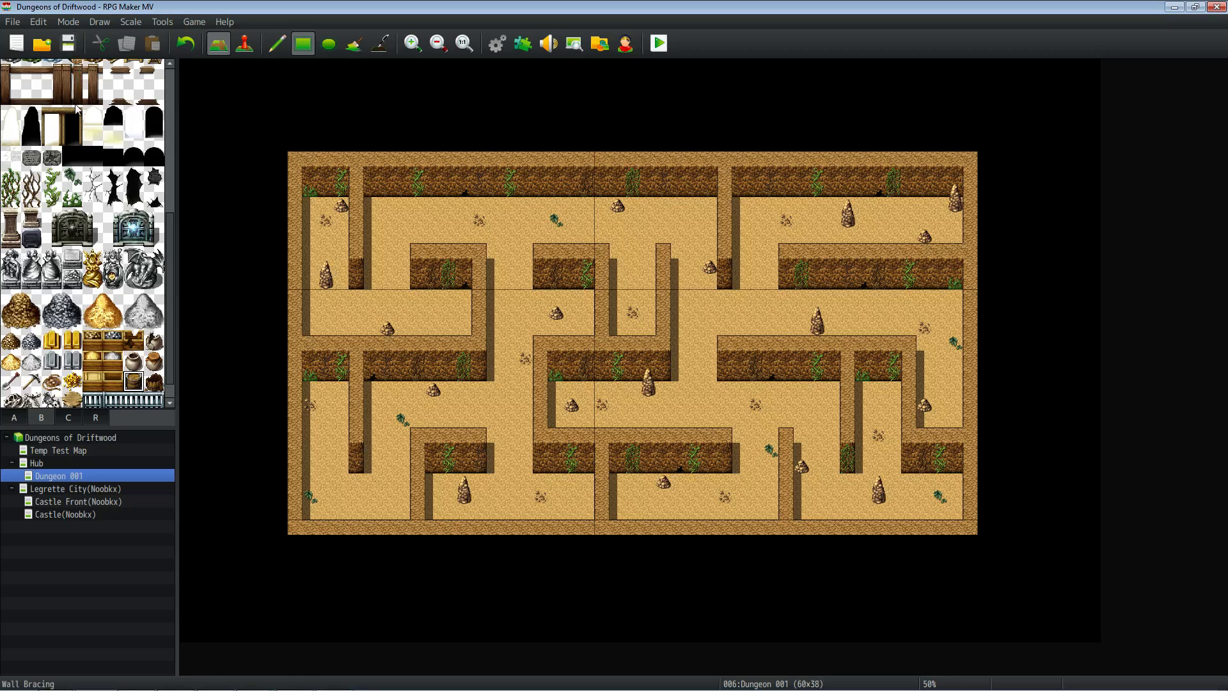
{"action": "scroll", "coordinate": [106, 286], "scroll_direction": "down", "scroll_amount": 1}
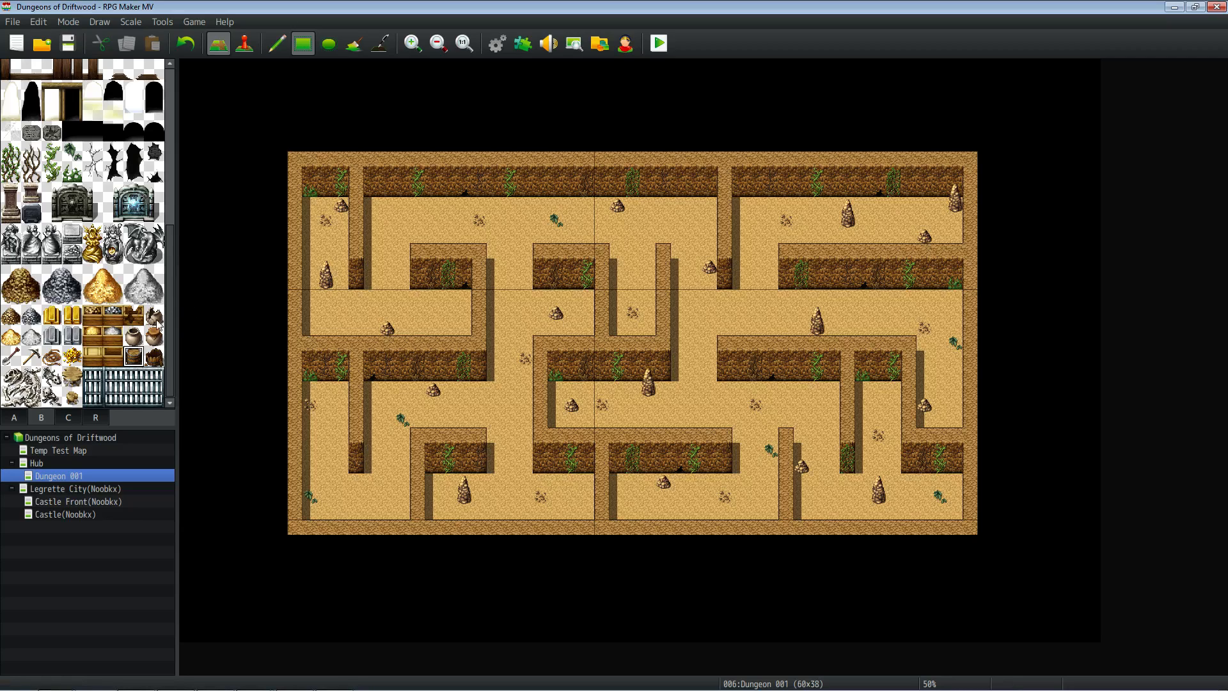
Block the three-tile-wide passage in the northeastern part of the maze with two-tile-high Jail Bars.
{"action": "left_click_drag", "start_coordinate": [107, 376], "coordinate": [130, 398]}
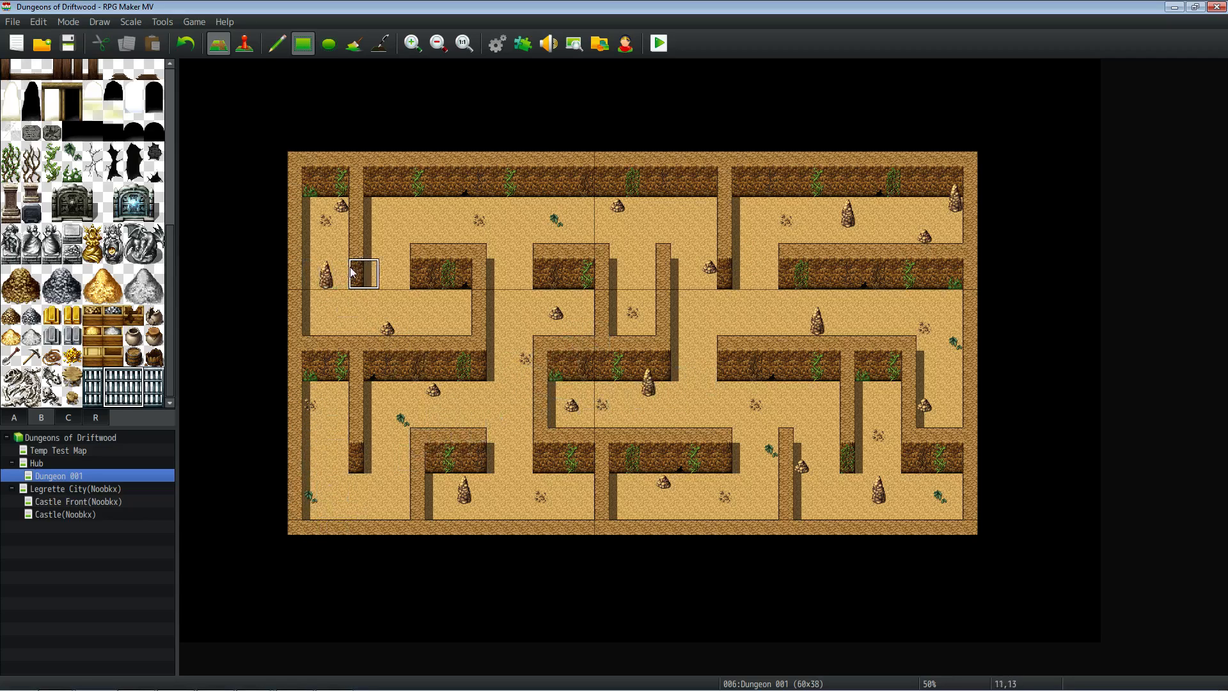
{"action": "left_click", "coordinate": [746, 273]}
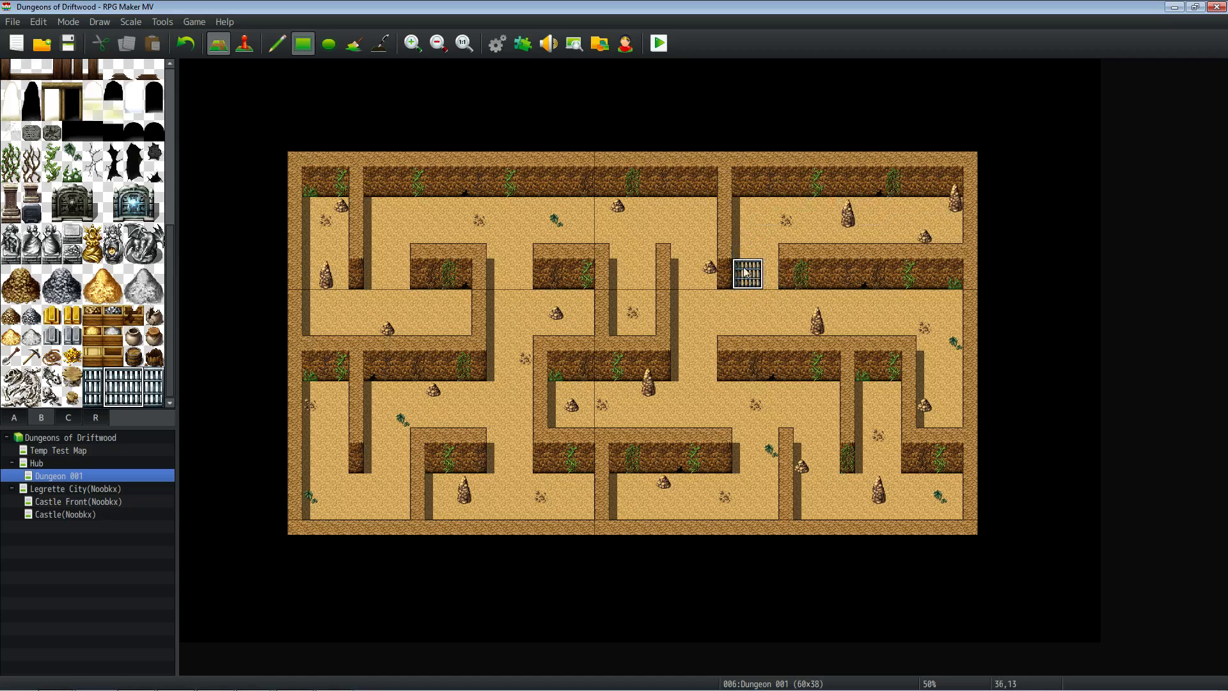
{"action": "left_click", "coordinate": [141, 379]}
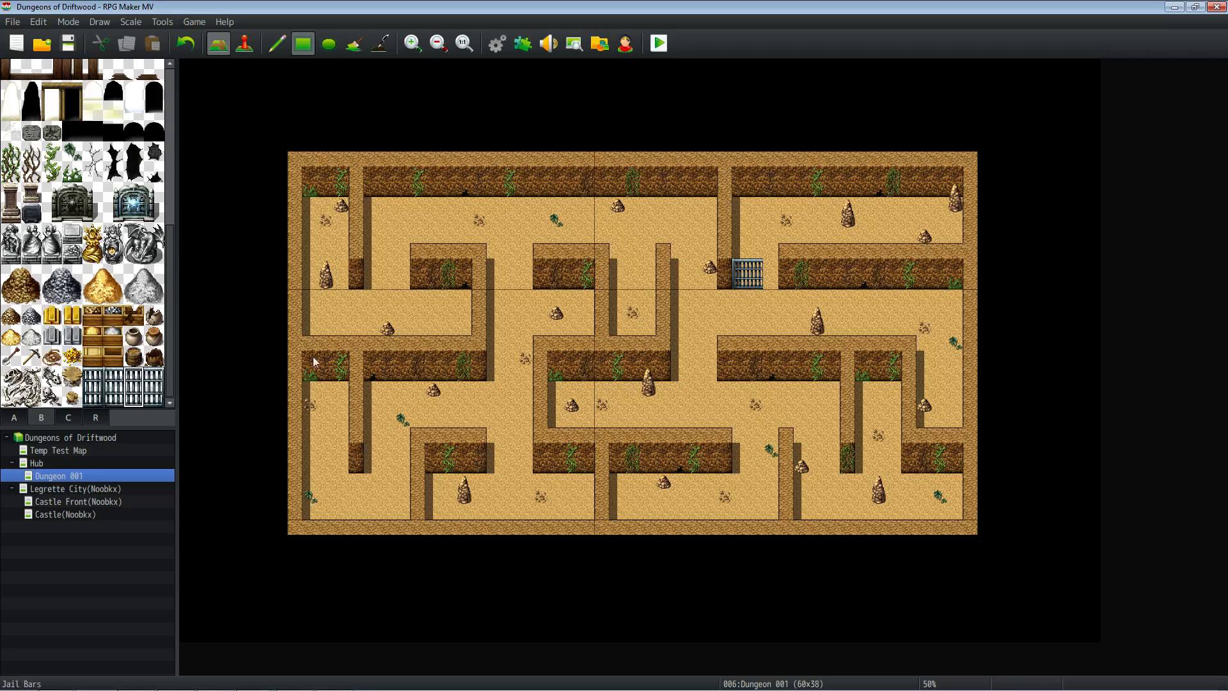
{"action": "left_click", "coordinate": [770, 275]}
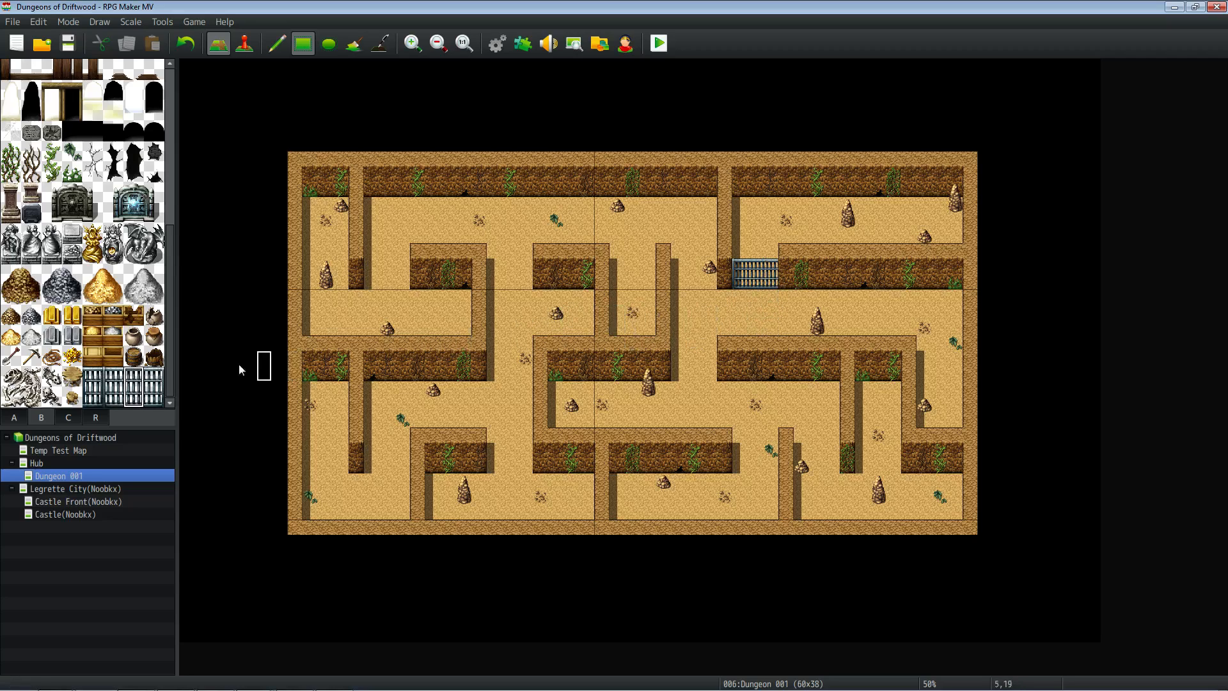
Clear a one-tile-wide gap in the middle of the jail bars, and switch the map to event editing.
{"action": "right_click", "coordinate": [757, 254]}
{"action": "left_click", "coordinate": [757, 275]}
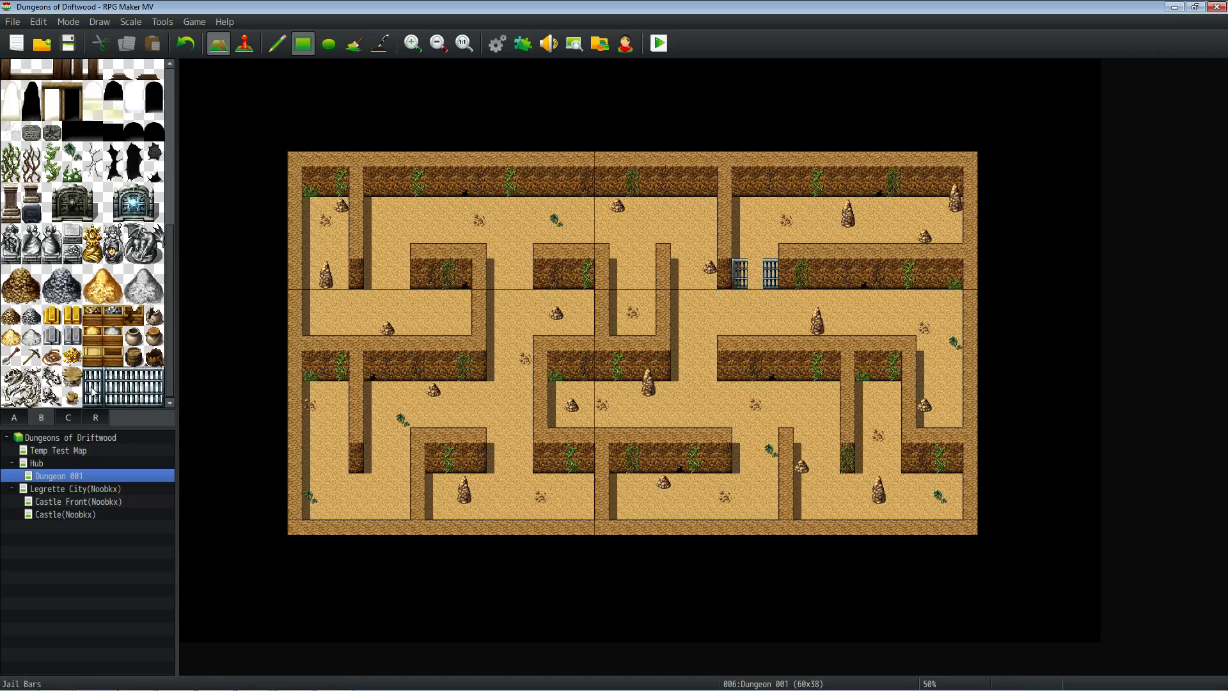
{"action": "left_click_drag", "start_coordinate": [95, 377], "coordinate": [95, 398]}
{"action": "left_click", "coordinate": [243, 46]}
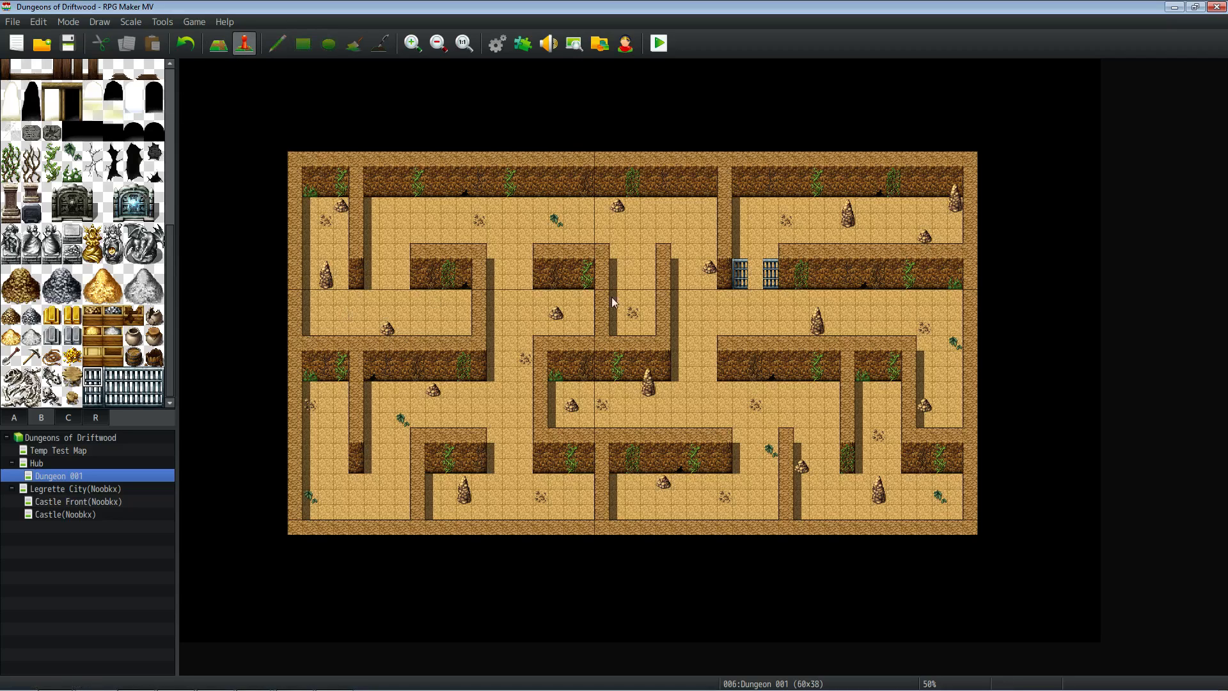
Create an event on the upper tile of the jail-bar gap, using the upper barred-gate tile from Tileset B as its image.
{"action": "right_click", "coordinate": [757, 280]}
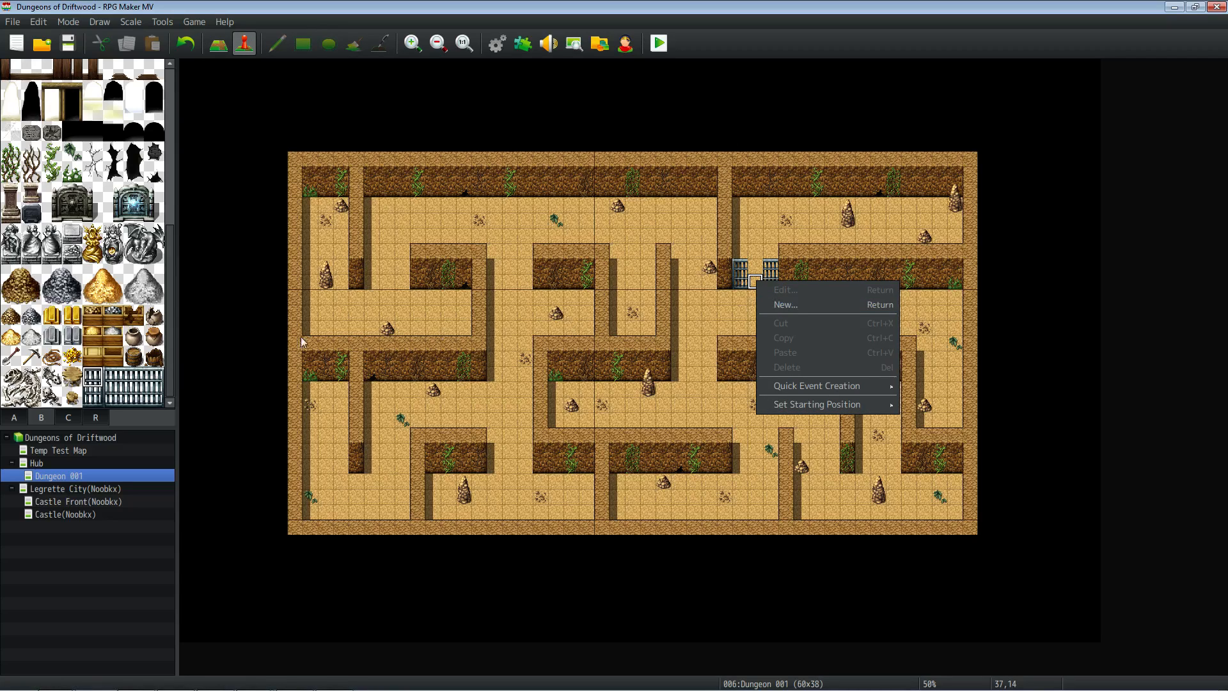
{"action": "right_click", "coordinate": [759, 265]}
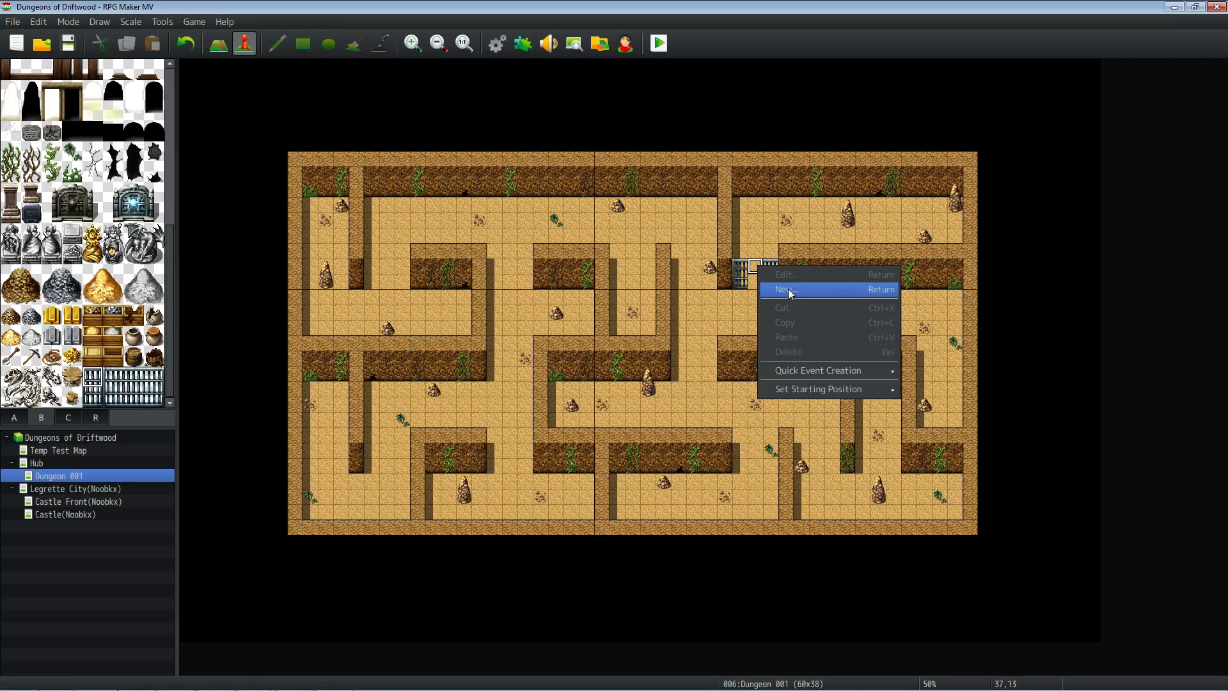
{"action": "left_click", "coordinate": [788, 291]}
{"action": "double_click", "coordinate": [324, 407]}
{"action": "scroll", "coordinate": [490, 359], "scroll_direction": "down", "scroll_amount": 5}
{"action": "left_click", "coordinate": [450, 452]}
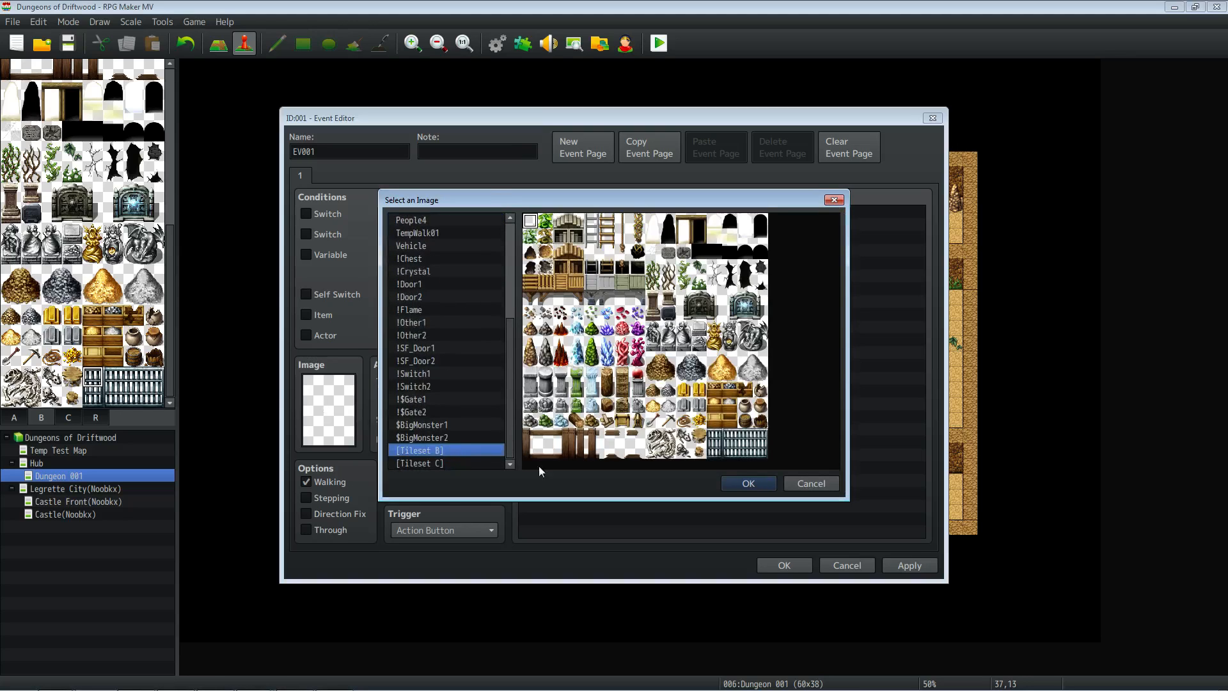
{"action": "left_click", "coordinate": [714, 437]}
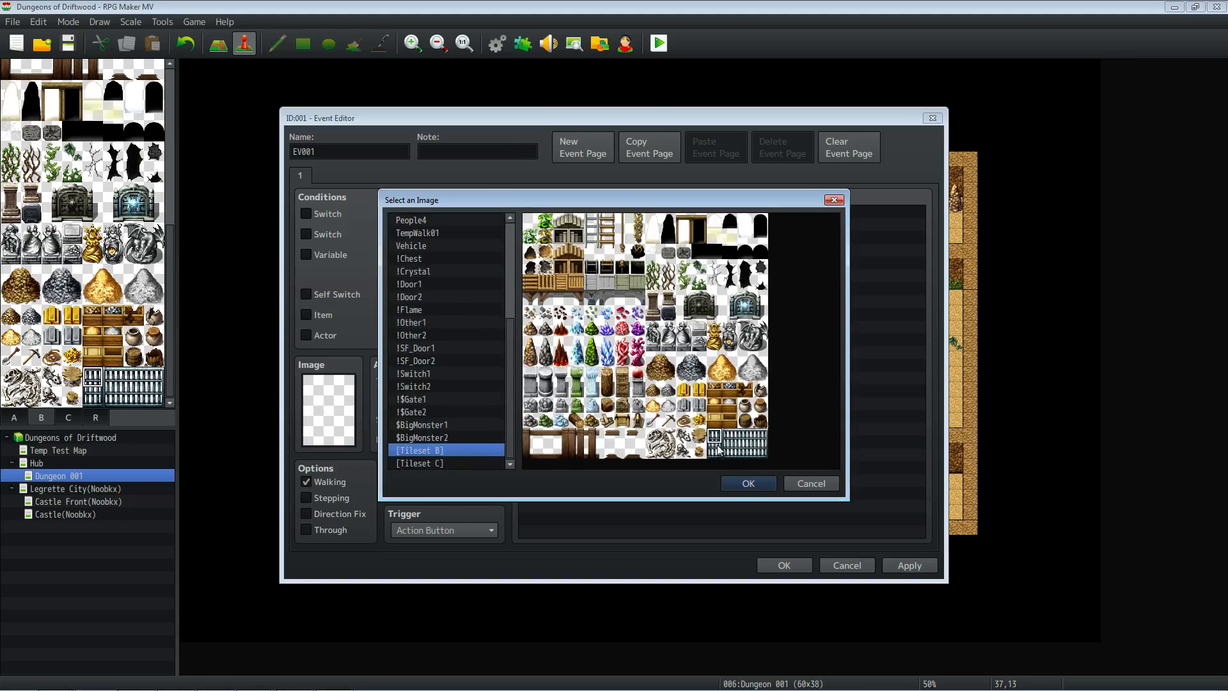
{"action": "left_click", "coordinate": [744, 482]}
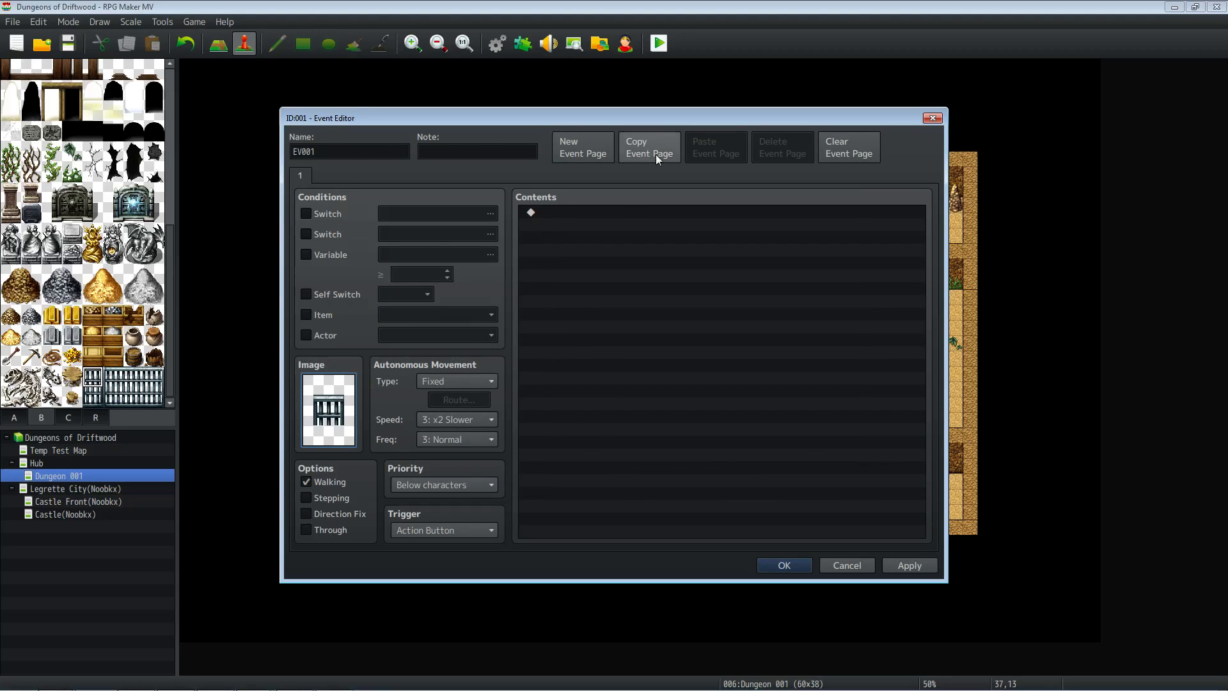
Add a second event page with a switch condition, and raise the maximum number of switches to 120.
{"action": "left_click", "coordinate": [588, 148]}
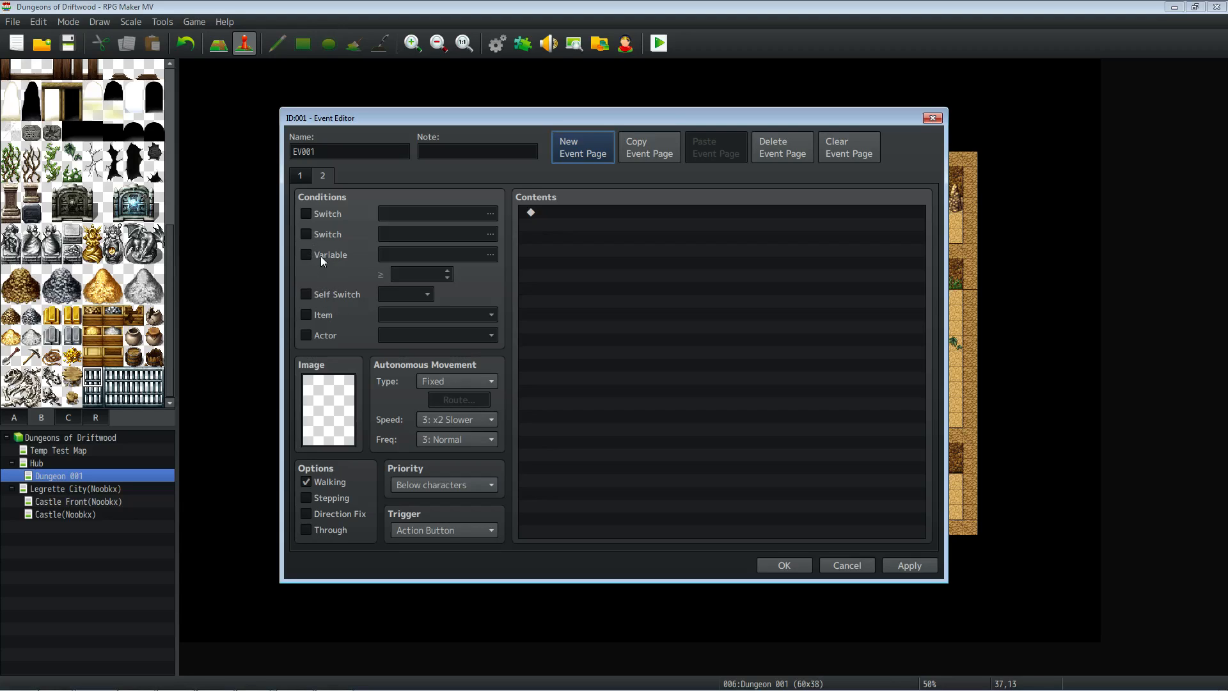
{"action": "mouse_move", "coordinate": [320, 256]}
{"action": "left_click", "coordinate": [320, 214]}
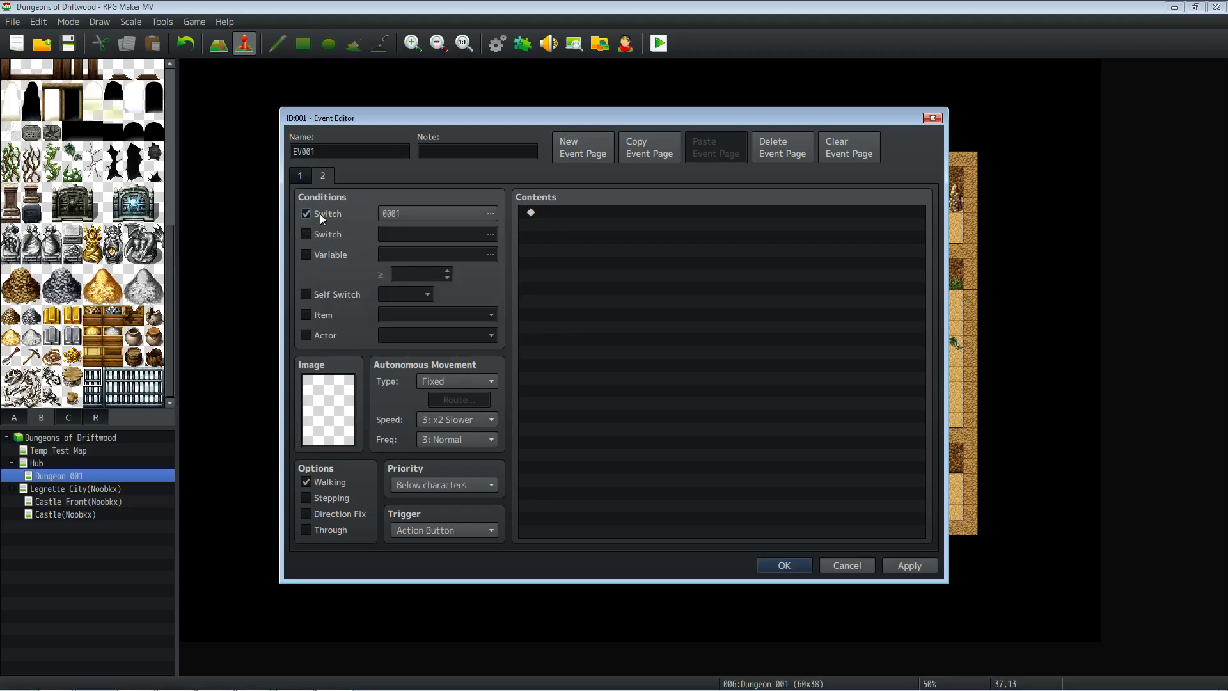
{"action": "left_click", "coordinate": [486, 214]}
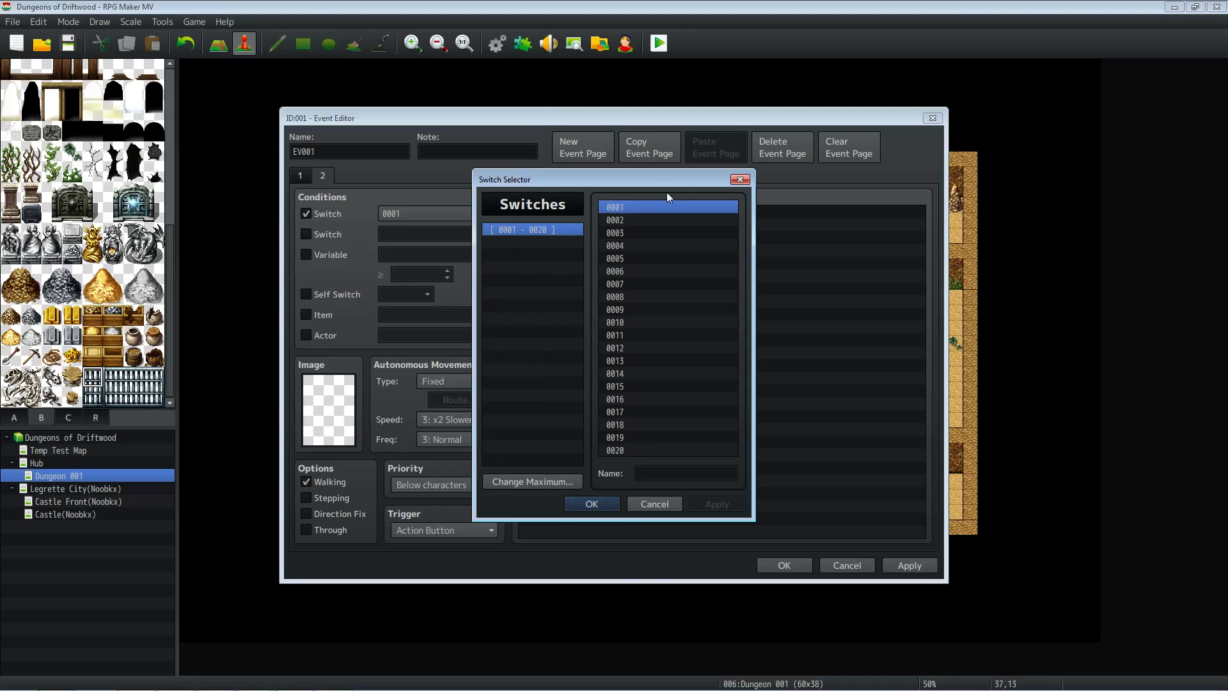
{"action": "left_click", "coordinate": [534, 481]}
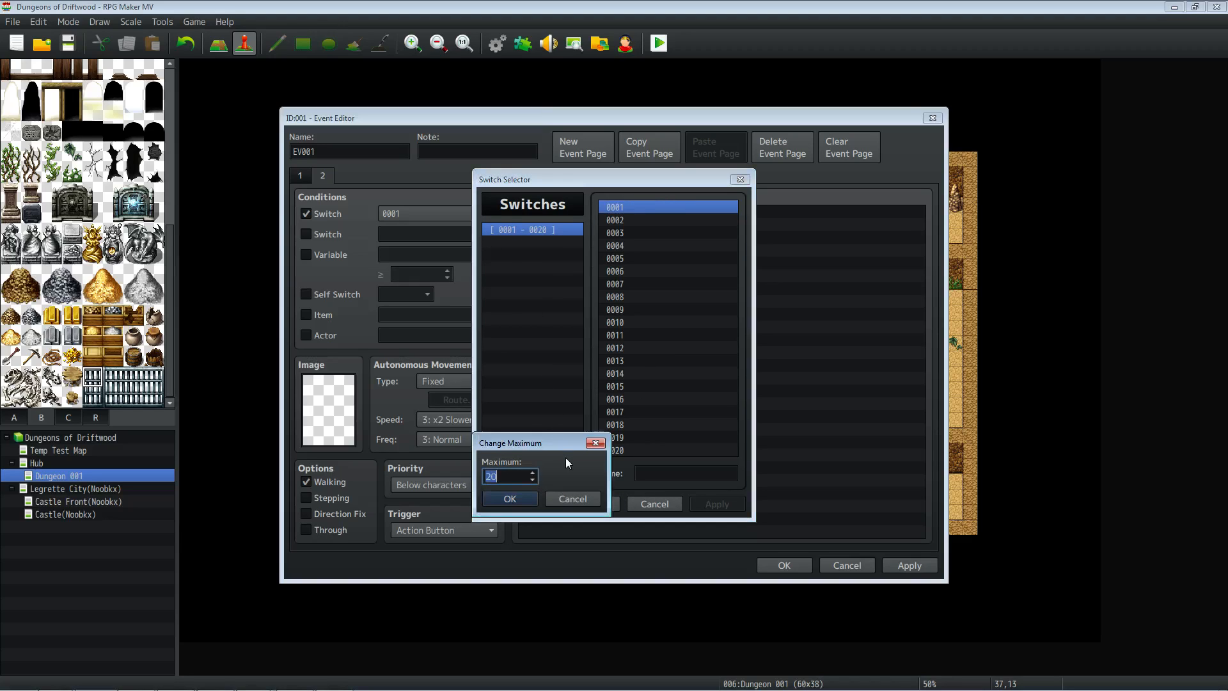
{"action": "type", "text": "120"}
{"action": "left_click", "coordinate": [528, 497]}
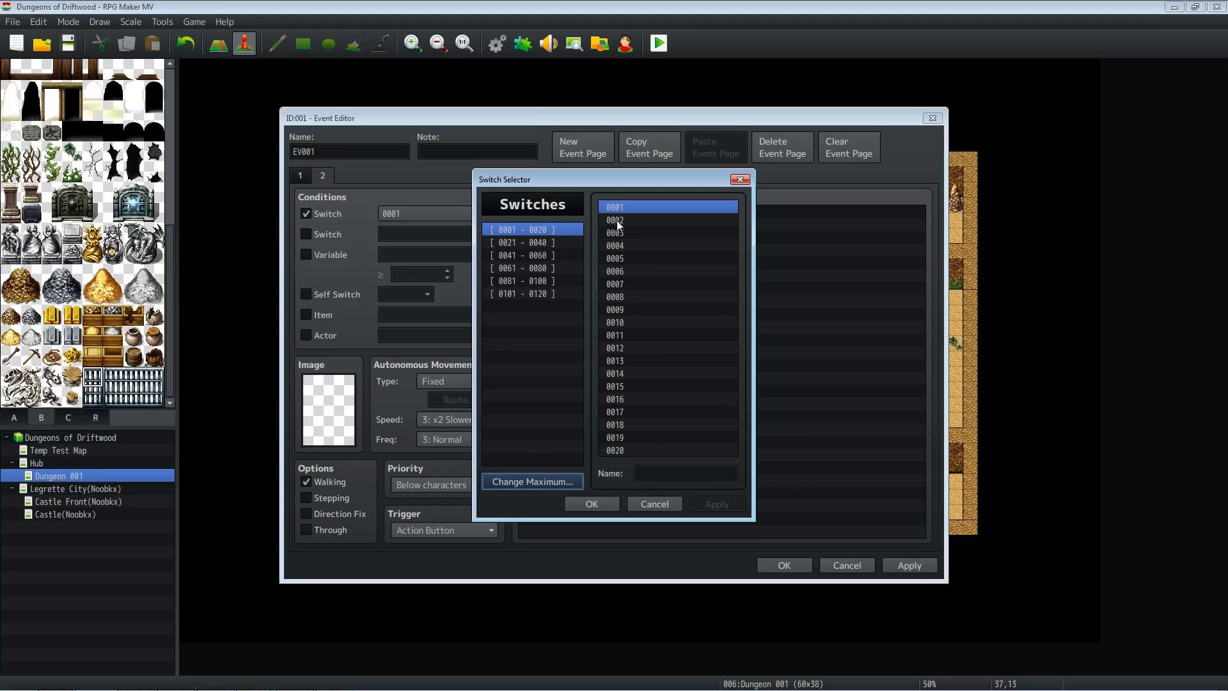
Name switch 0001 "Dungeon 001 Gate" and use it as the second page's condition.
{"action": "left_click", "coordinate": [670, 472]}
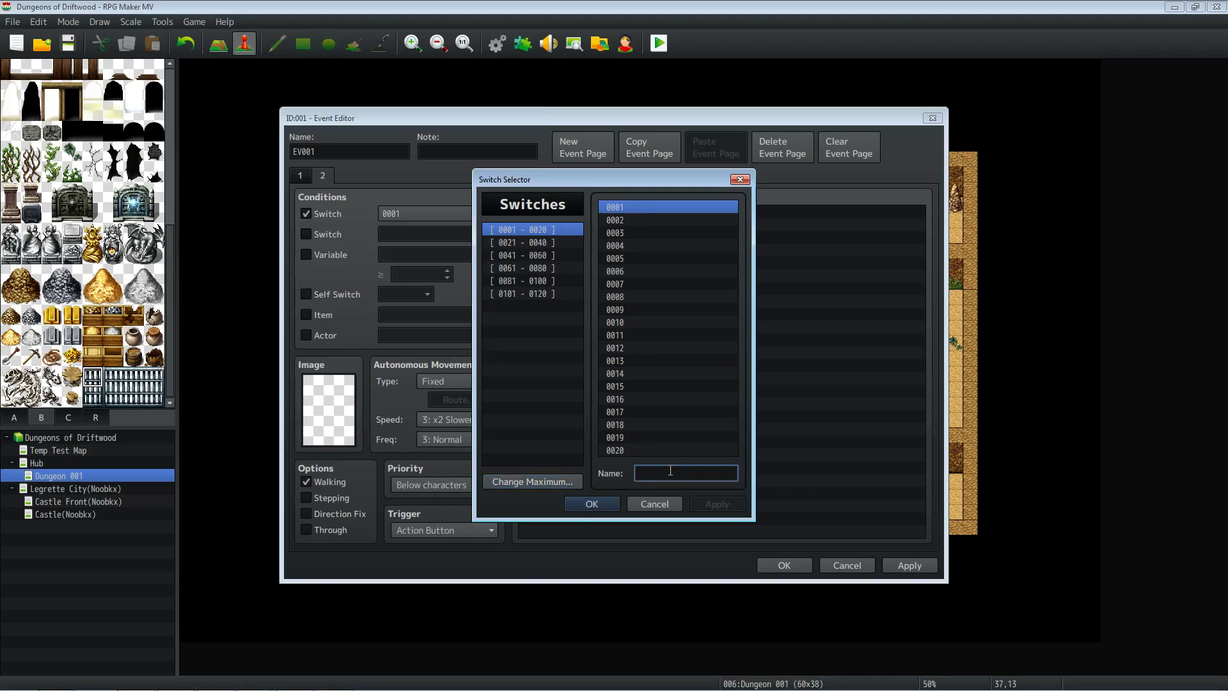
{"action": "type", "text": "Dungeon 001 Gate"}
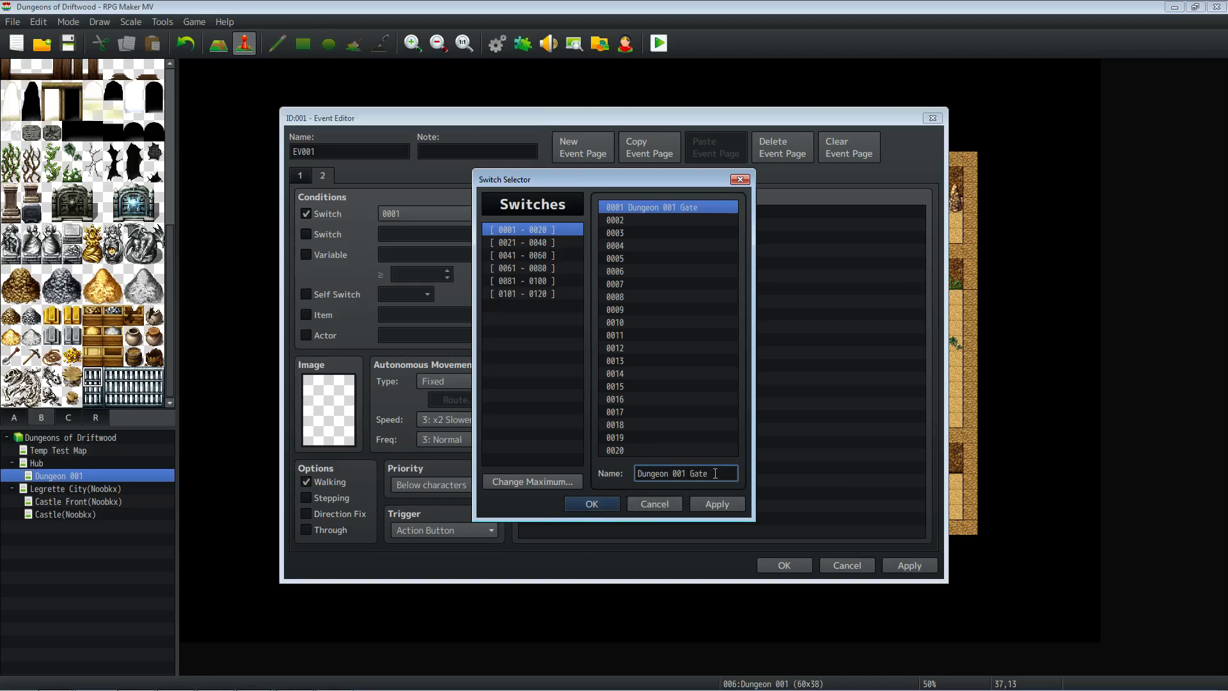
{"action": "left_click", "coordinate": [597, 505]}
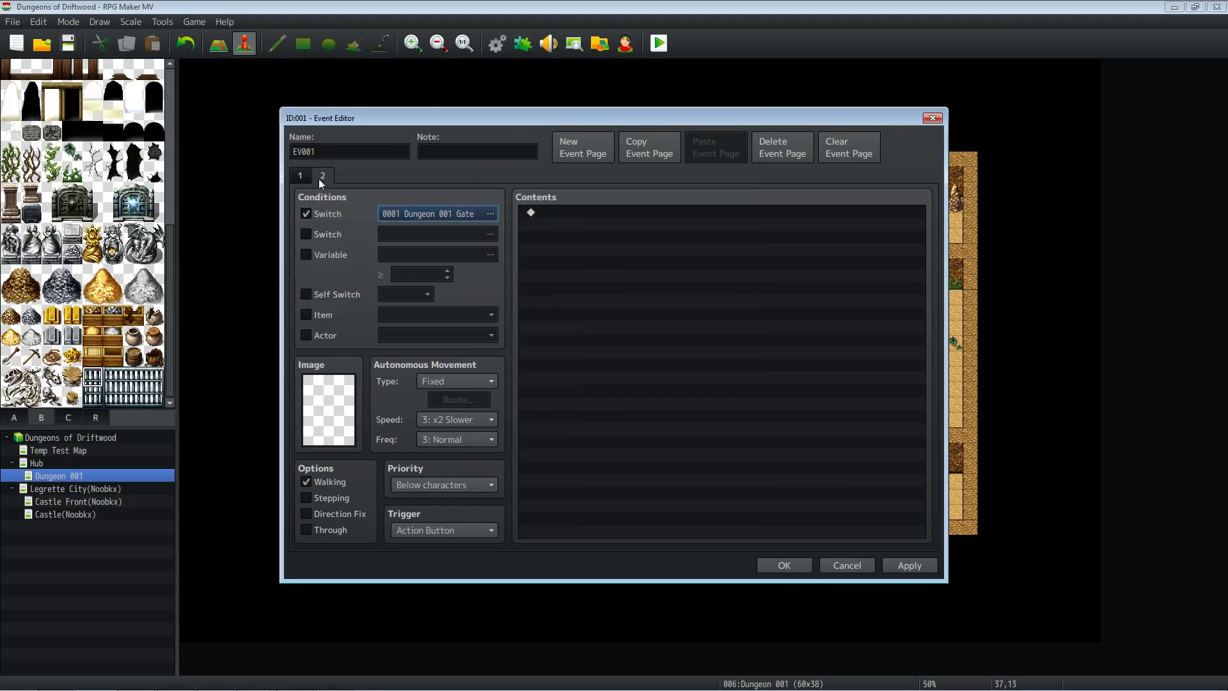
{"action": "left_click", "coordinate": [300, 175]}
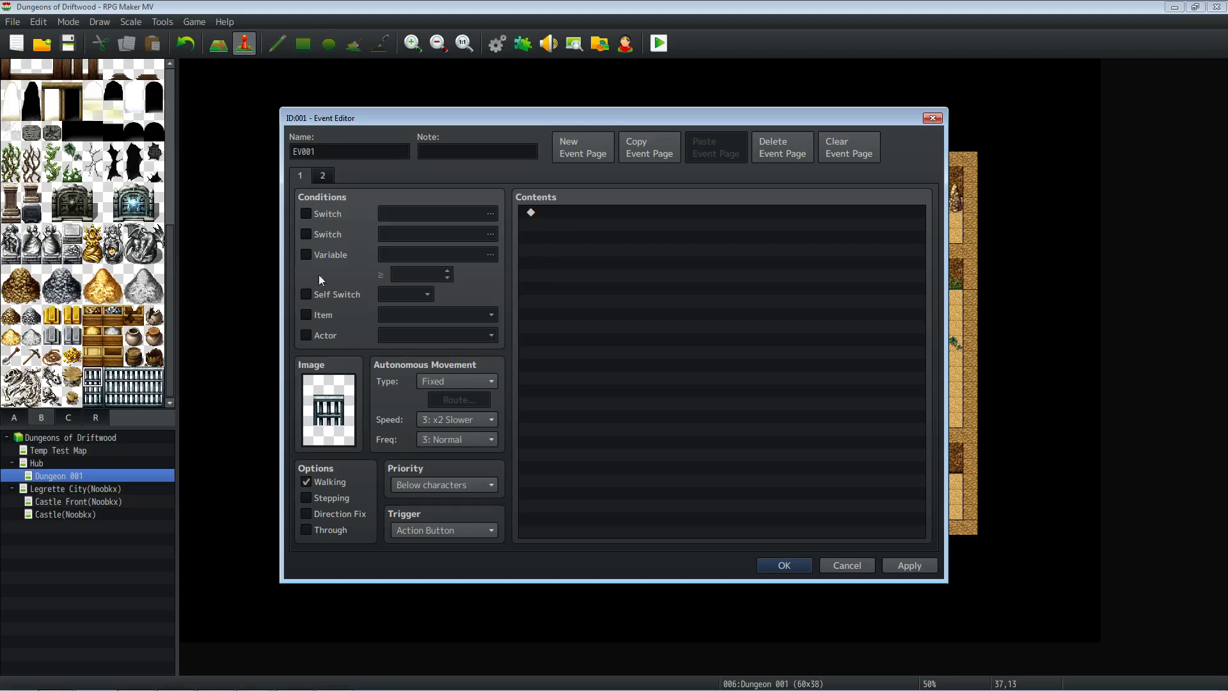
{"action": "left_click", "coordinate": [323, 175]}
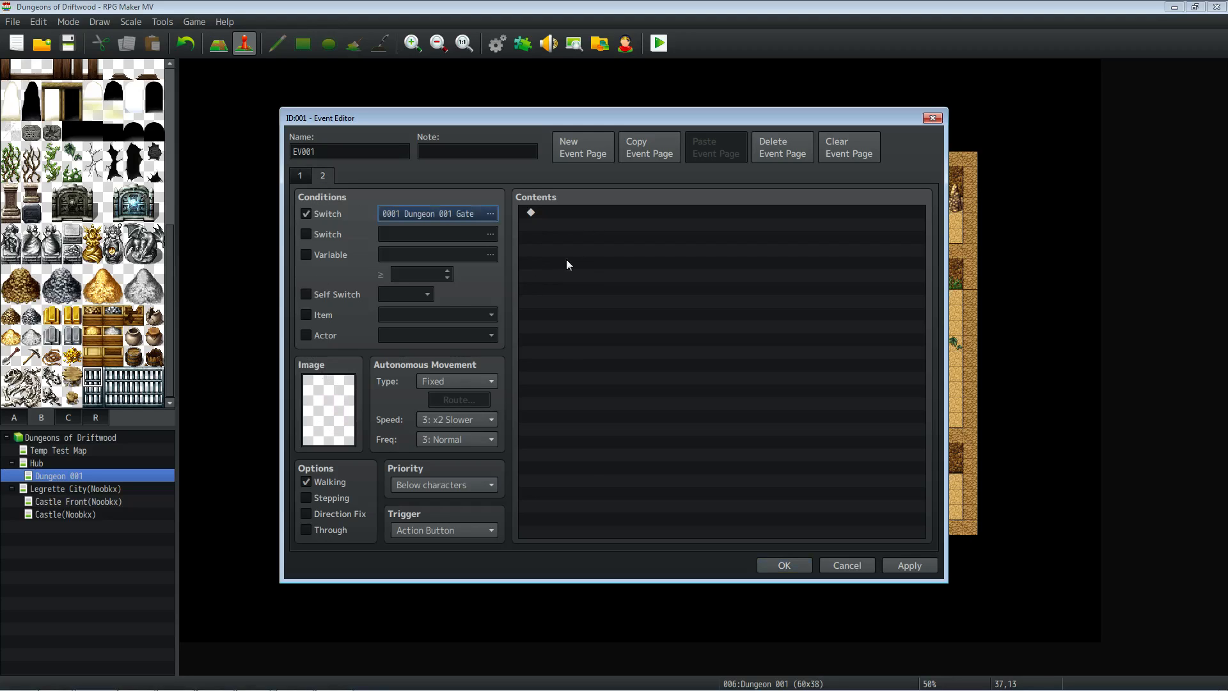
Set the first page's priority to Above characters, and compare its settings with those of the second page.
{"action": "left_click", "coordinate": [301, 177]}
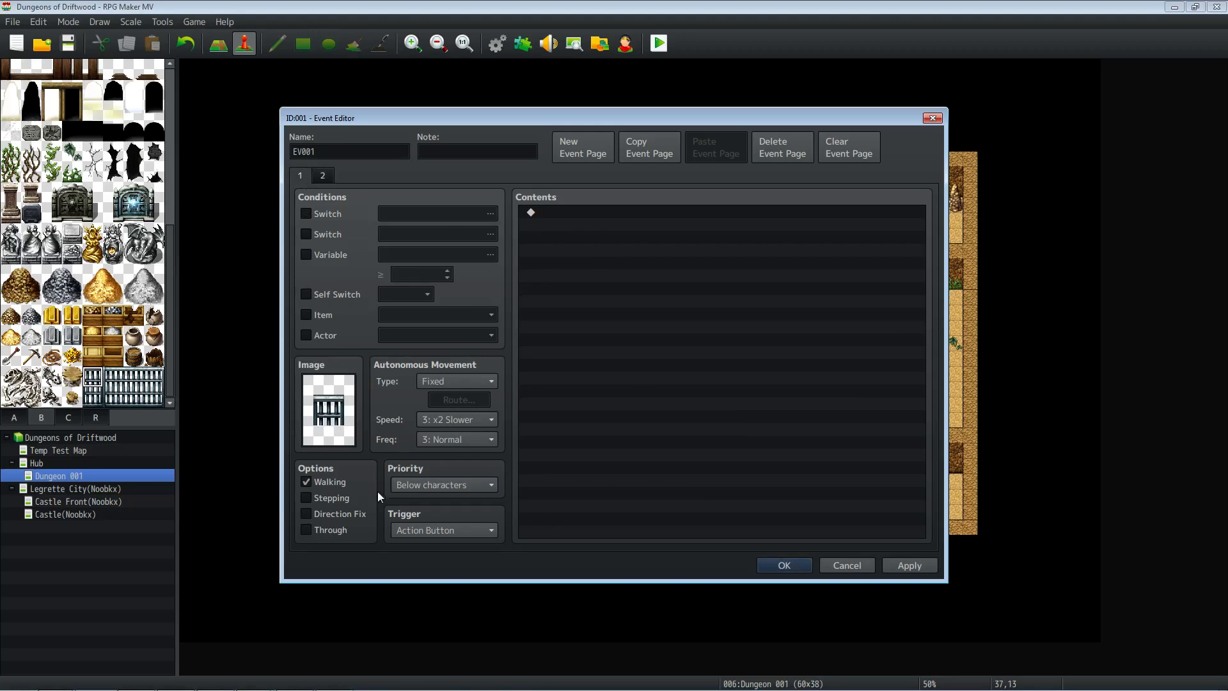
{"action": "left_click", "coordinate": [449, 484]}
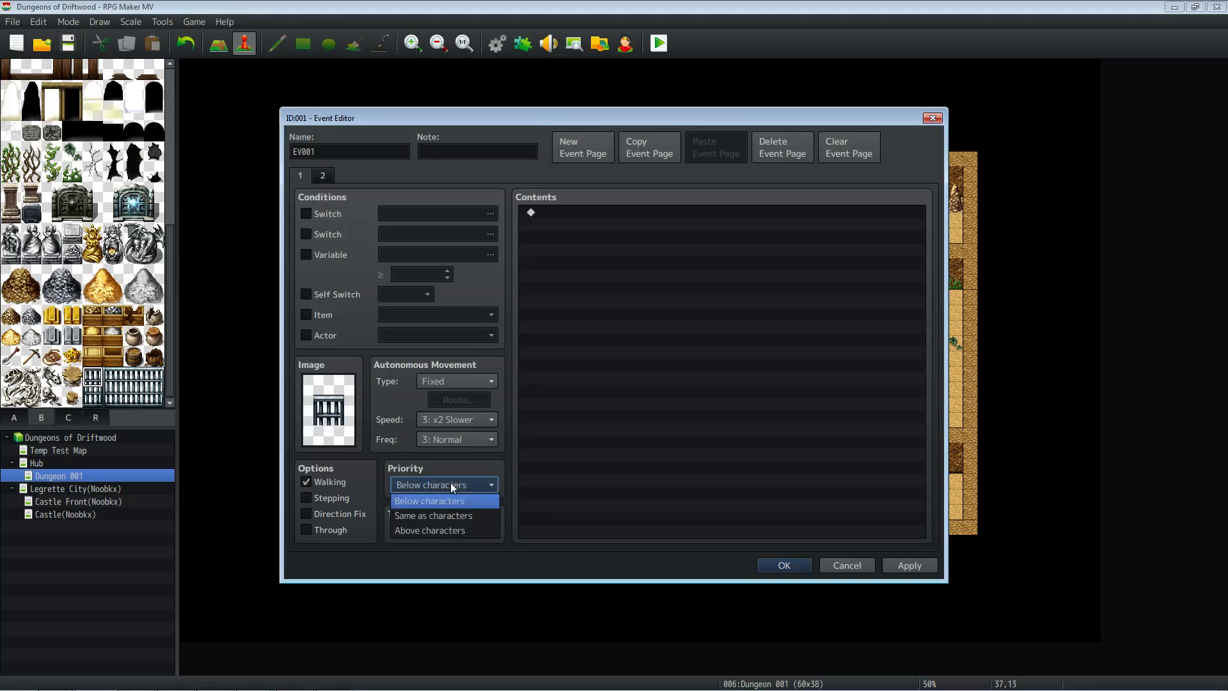
{"action": "left_click", "coordinate": [437, 532]}
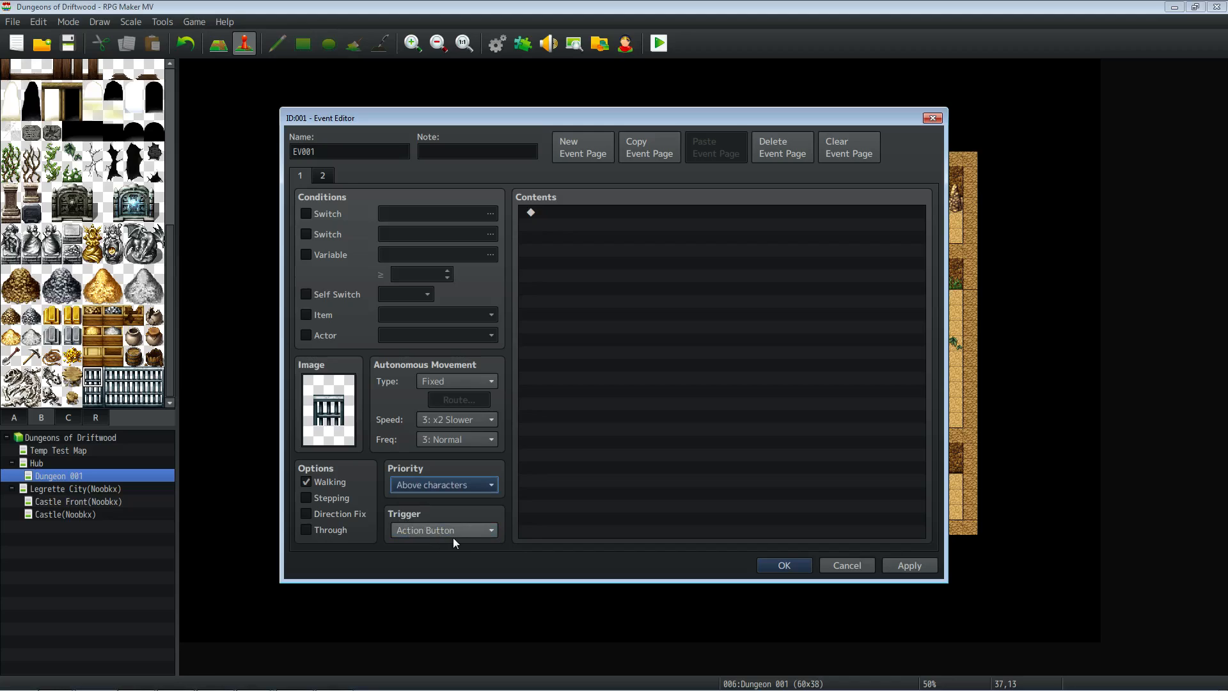
{"action": "left_click", "coordinate": [323, 175]}
{"action": "left_click", "coordinate": [295, 176]}
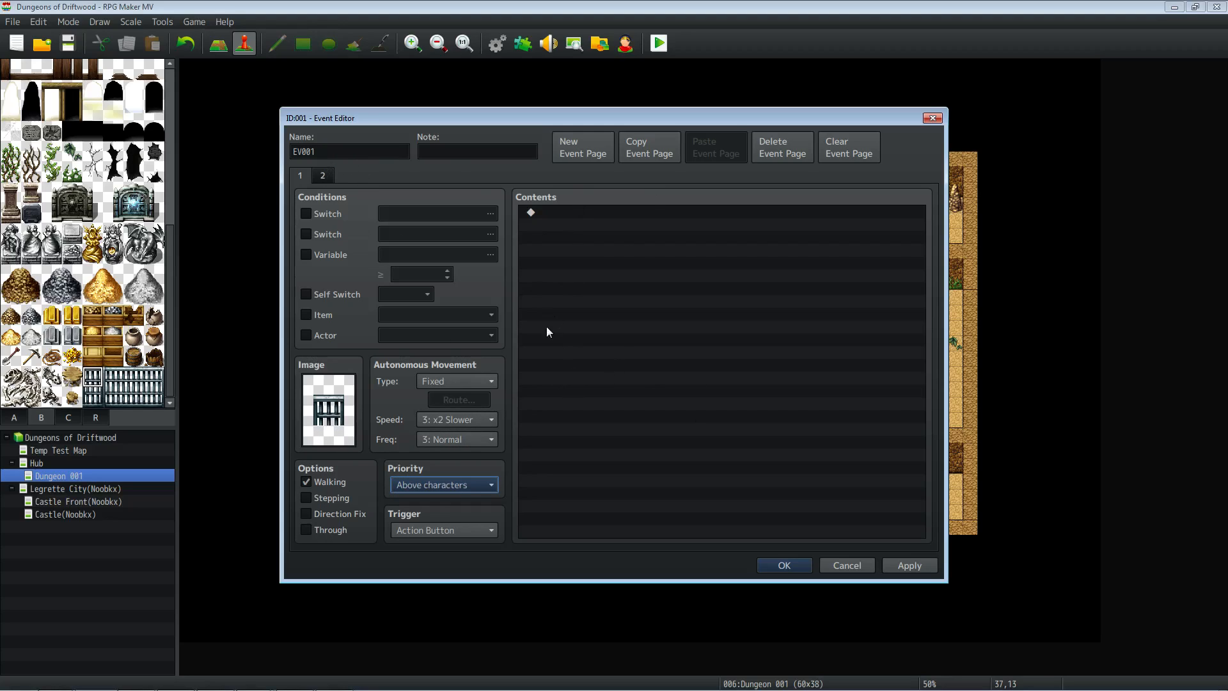
{"action": "left_click", "coordinate": [317, 180]}
{"action": "left_click", "coordinate": [301, 172]}
{"action": "left_click", "coordinate": [319, 179]}
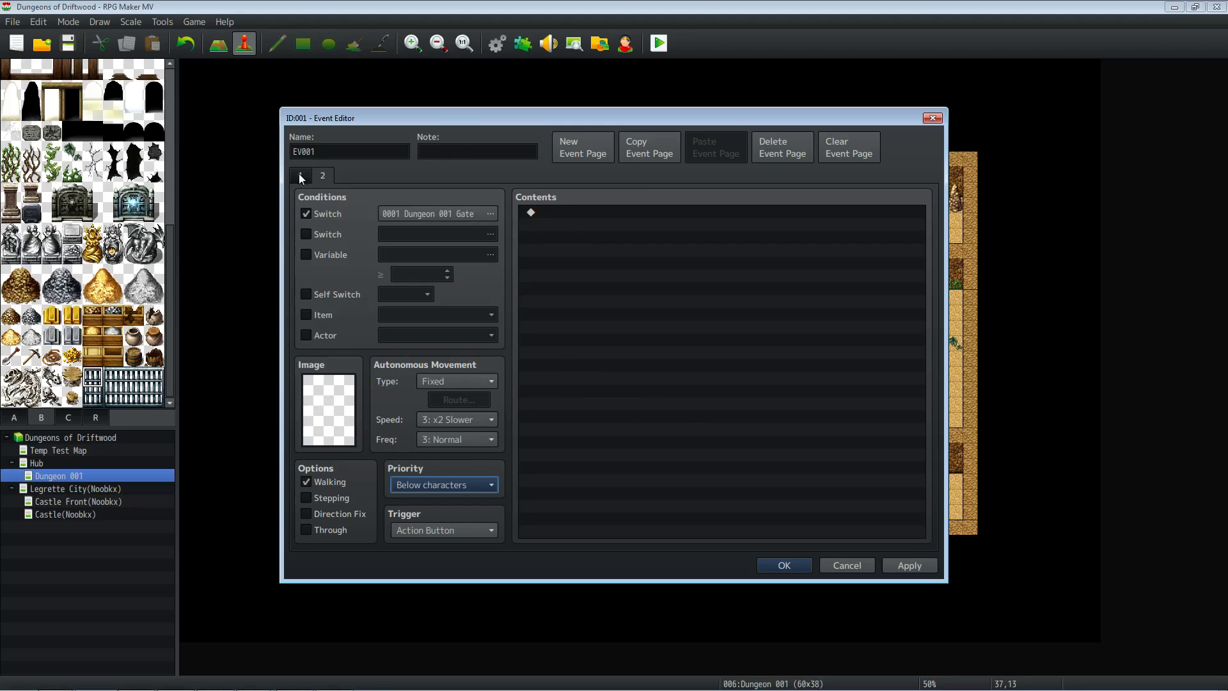
{"action": "left_click", "coordinate": [309, 175]}
{"action": "left_click", "coordinate": [321, 175]}
Rename the upper gate event "TopGate 001" and save it.
{"action": "double_click", "coordinate": [335, 157]}
{"action": "type", "text": "Gate"}
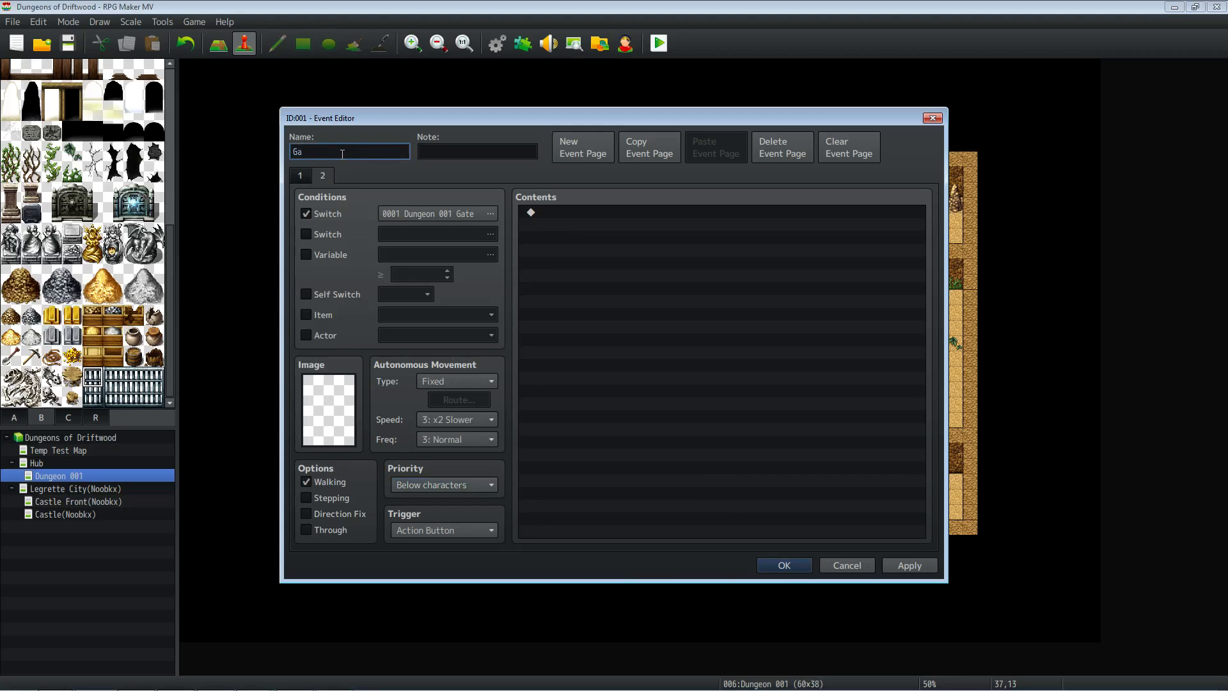
{"action": "key", "text": "BackSpace"}
{"action": "key", "text": "BackSpace"}
{"action": "key", "text": "BackSpace"}
{"action": "key", "text": "BackSpace"}
{"action": "type", "text": "TopGate 001"}
{"action": "left_click", "coordinate": [776, 566]}
Create an event on the lower tile of the jail-bar gap, using the lower barred-gate tile from Tileset B as its image.
{"action": "right_click", "coordinate": [753, 279]}
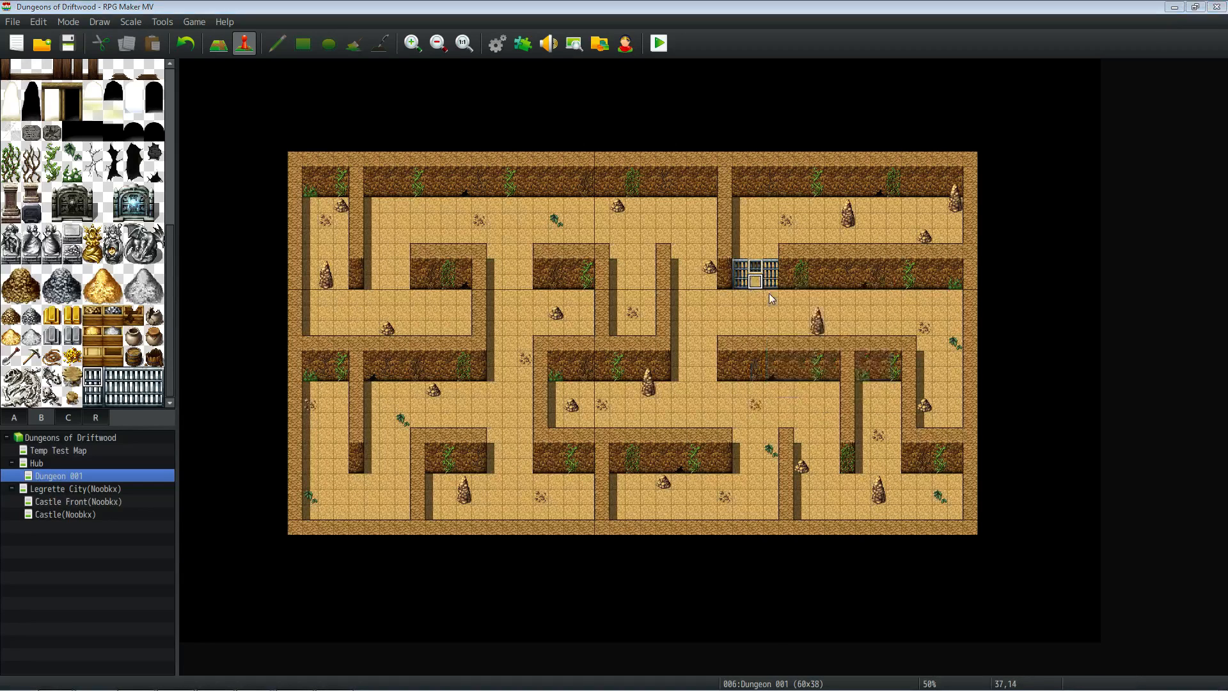
{"action": "left_click", "coordinate": [777, 302]}
{"action": "double_click", "coordinate": [352, 415]}
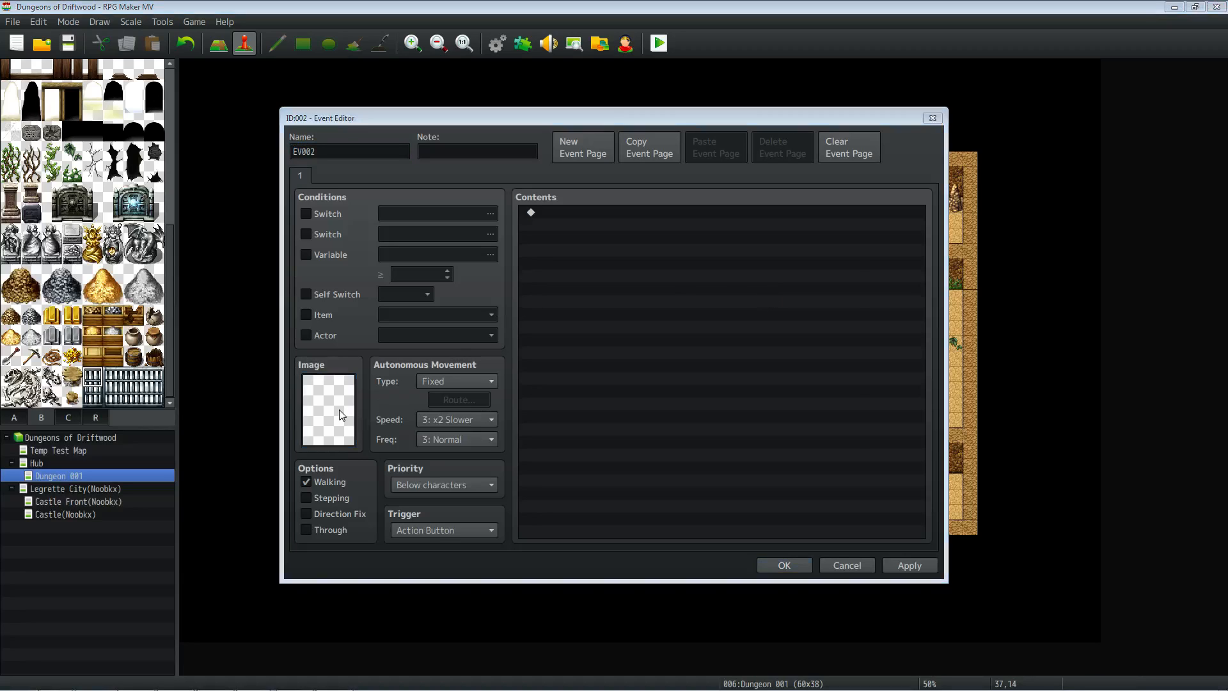
{"action": "left_click_drag", "start_coordinate": [509, 322], "coordinate": [509, 446]}
{"action": "left_click", "coordinate": [420, 450]}
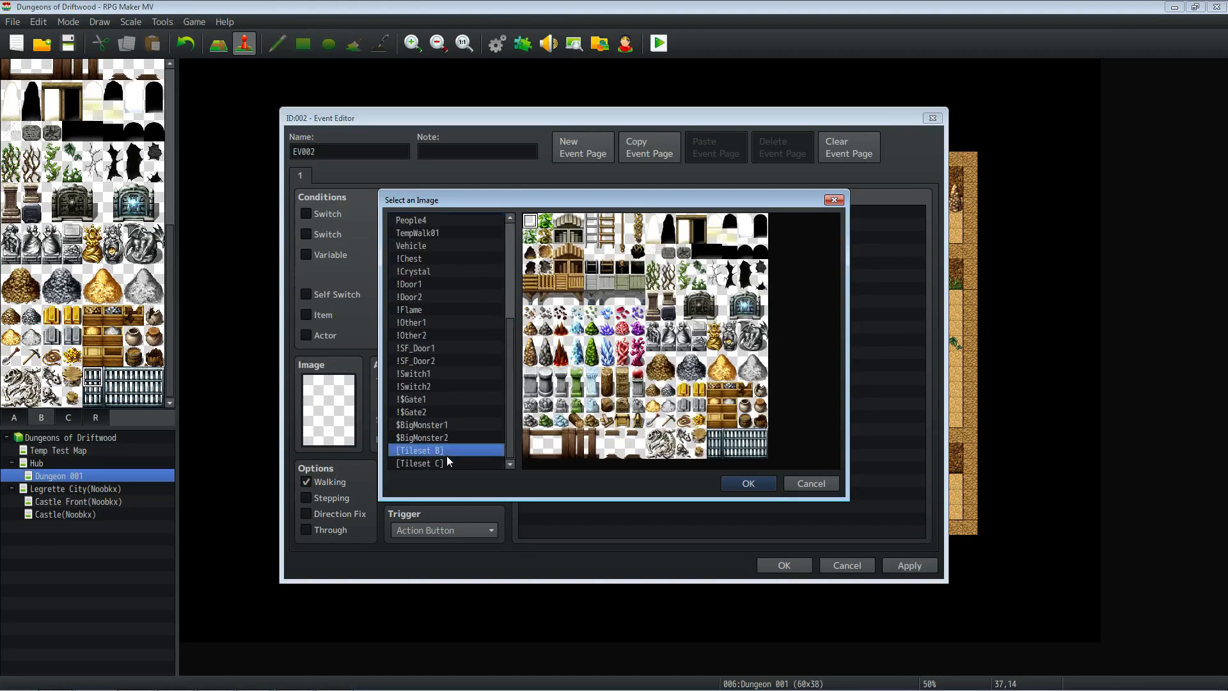
{"action": "left_click", "coordinate": [691, 451]}
{"action": "left_click", "coordinate": [749, 484]}
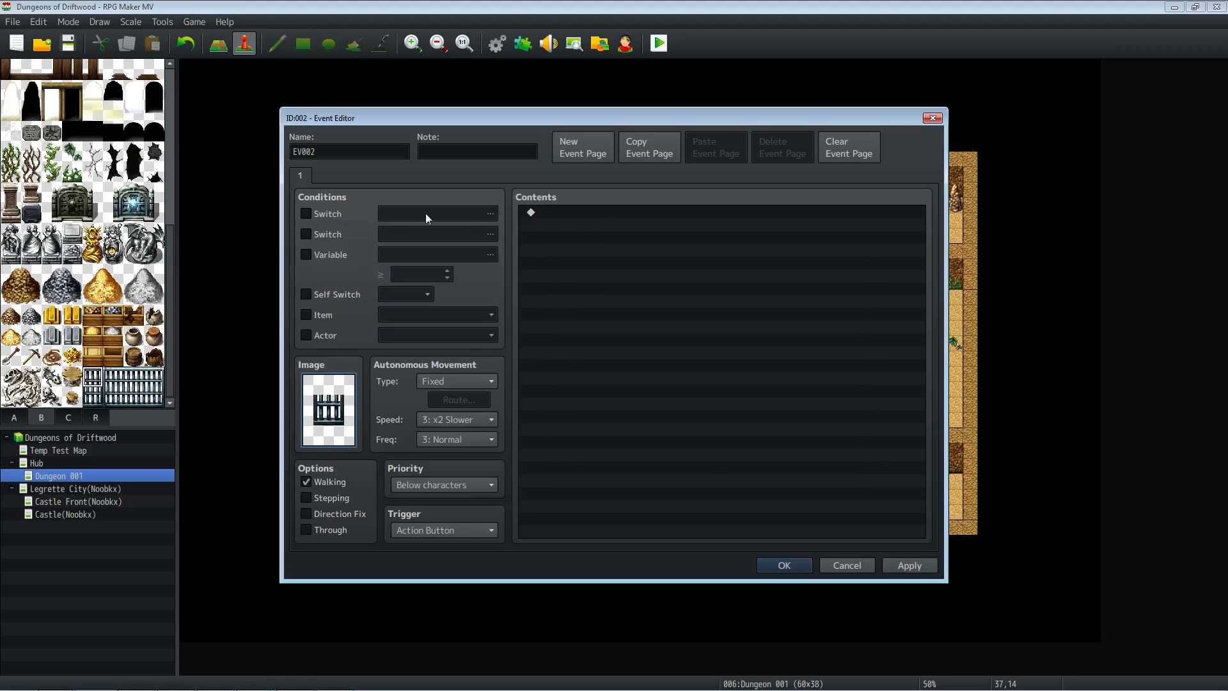
Add a second page conditioned on switch 0001 Dungeon 001 Gate, and rename the event "Bottom Gate 001".
{"action": "left_click", "coordinate": [583, 149]}
{"action": "left_click", "coordinate": [330, 214]}
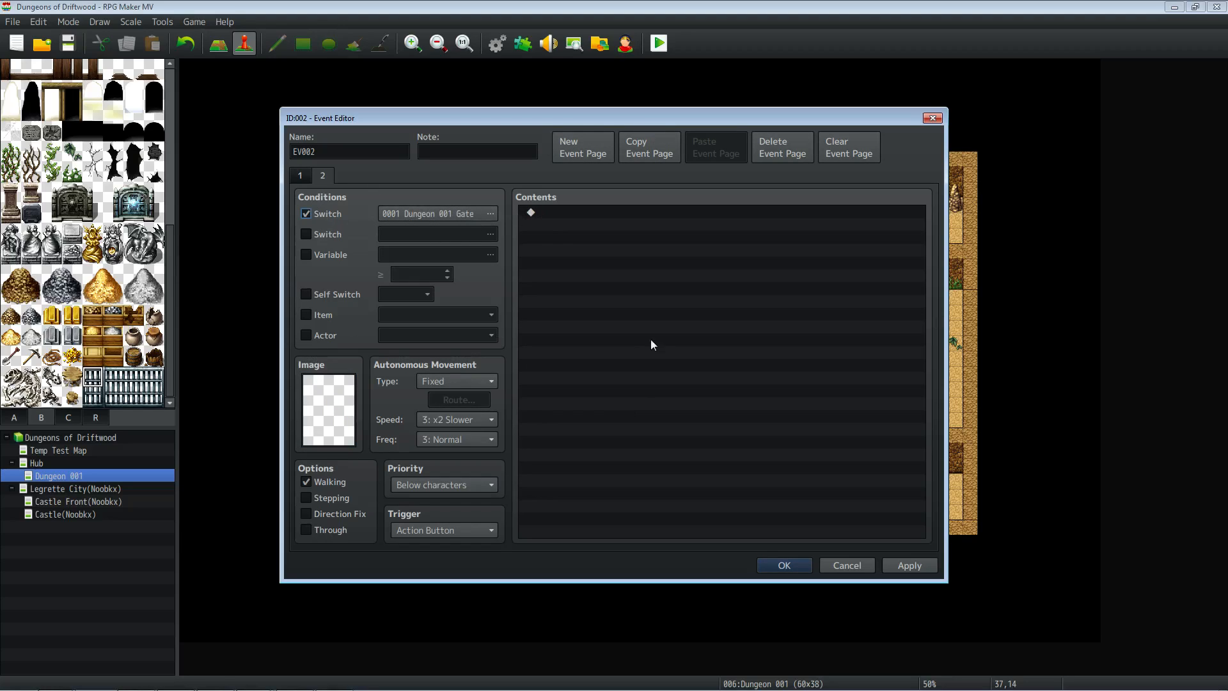
{"action": "left_click", "coordinate": [301, 176]}
{"action": "double_click", "coordinate": [326, 152]}
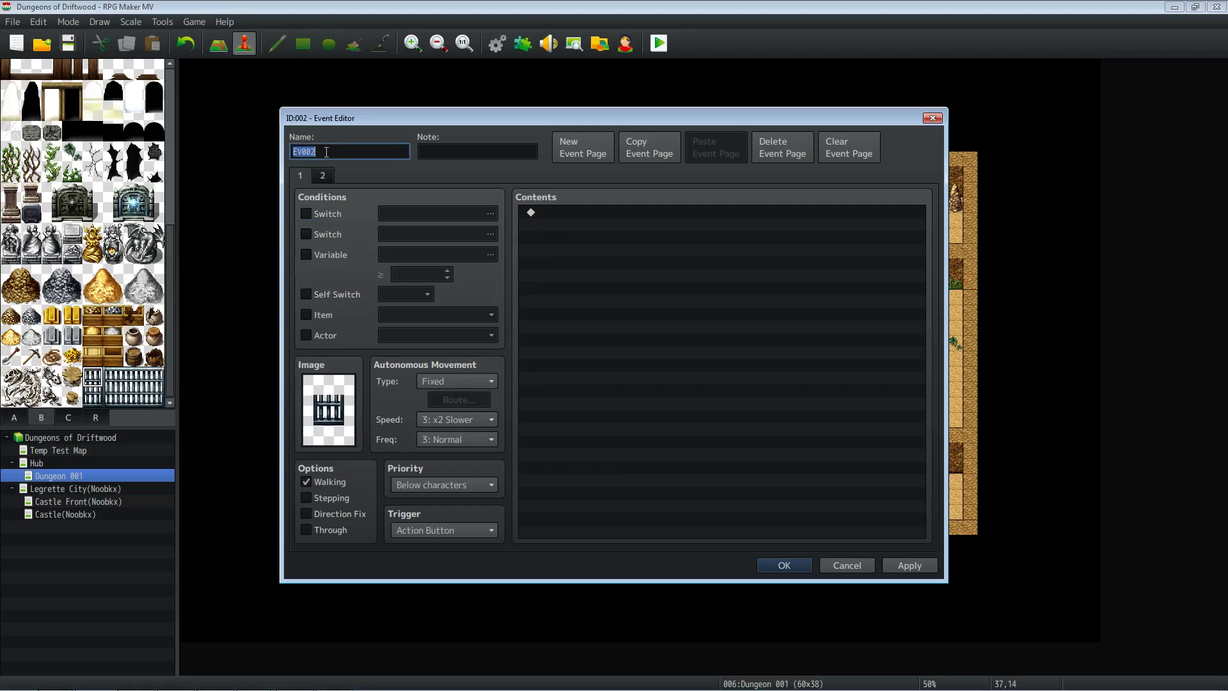
{"action": "type", "text": "Bottom Gate 0-01"}
Set the priority of the bottom gate's first page to Same as characters.
{"action": "left_click", "coordinate": [440, 484]}
{"action": "left_click", "coordinate": [435, 516]}
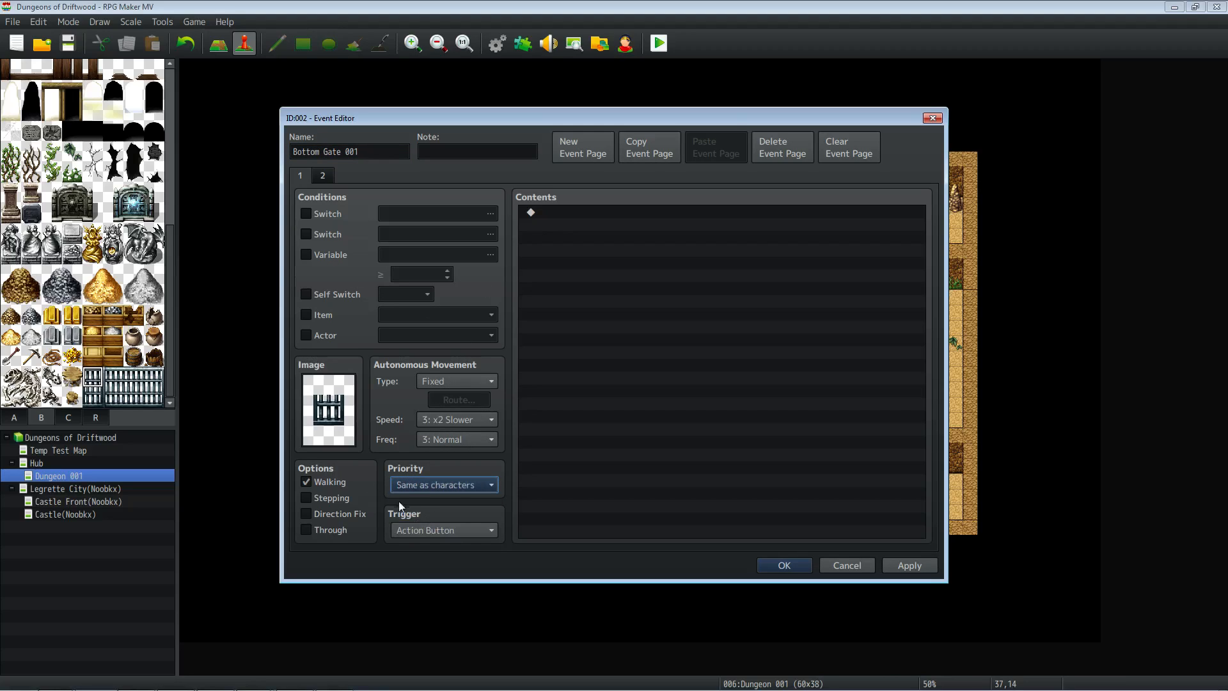
{"action": "left_click", "coordinate": [428, 485]}
{"action": "left_click", "coordinate": [428, 485]}
{"action": "left_click", "coordinate": [433, 488]}
{"action": "left_click", "coordinate": [432, 484]}
Add a Show Text message: "This gate appears to be locked but there is no keyhole. It must be opened with a switch or lever.".
{"action": "right_click", "coordinate": [547, 211]}
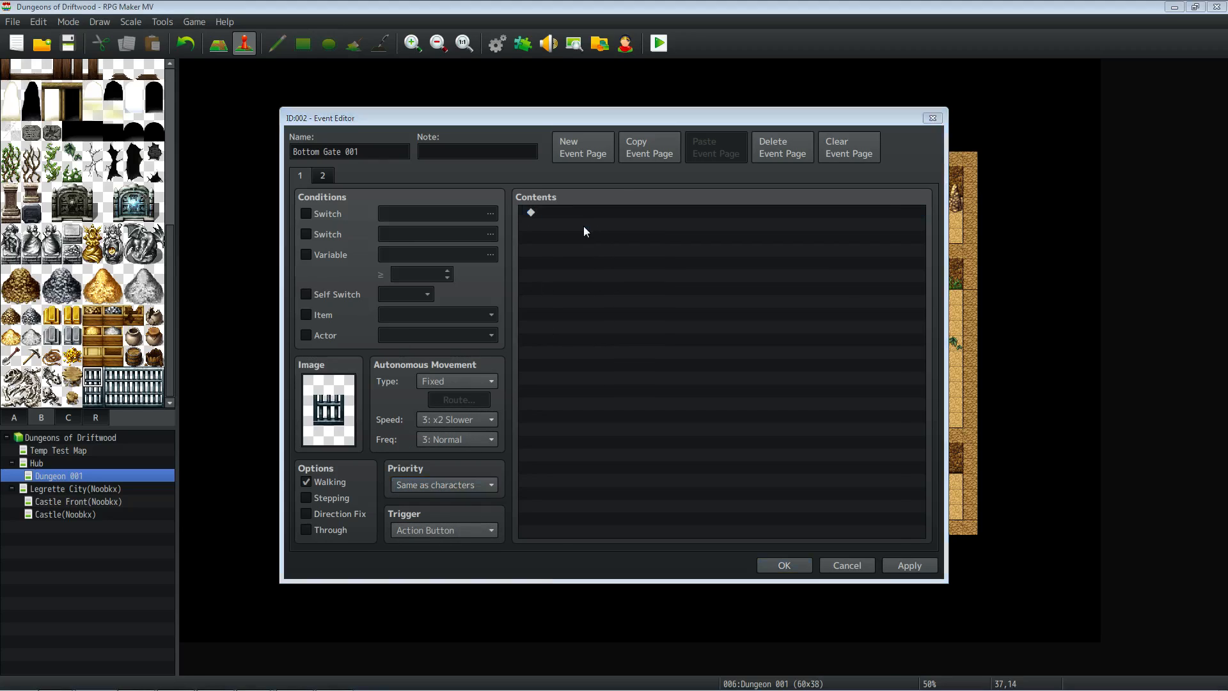
{"action": "left_click", "coordinate": [585, 227]}
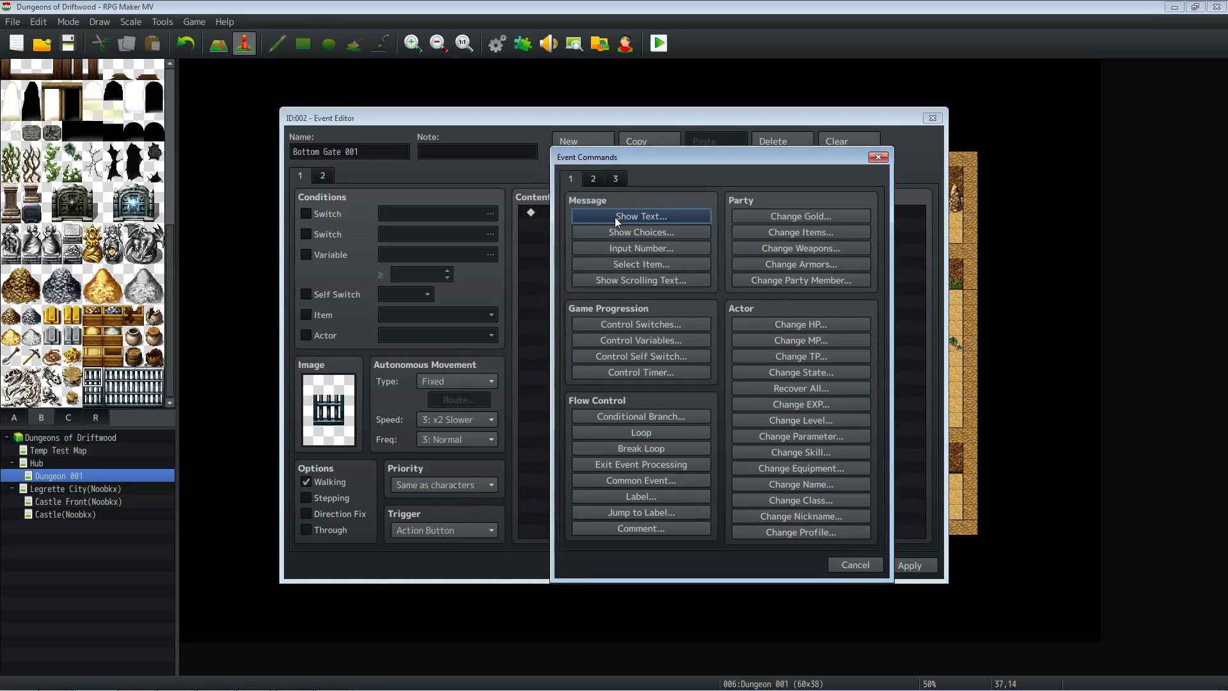
{"action": "left_click", "coordinate": [614, 216]}
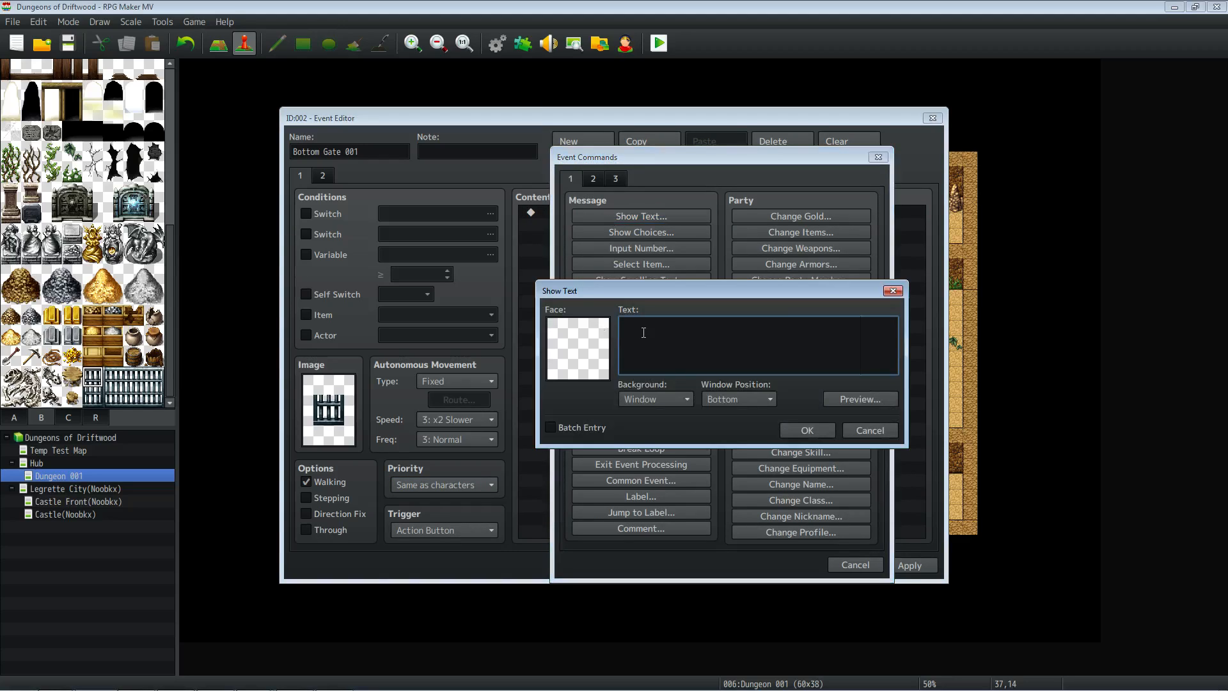
{"action": "type", "text": "This gate app"}
{"action": "type", "text": "ears"}
{"action": "type", "text": "be locked"}
{"action": "type", "text": ", it must m"}
{"action": "type", "text": "be controlle"}
{"action": "key", "text": "BackSpace"}
{"action": "key", "text": "BackSpace"}
{"action": "key", "text": "BackSpace"}
{"action": "key", "text": "BackSpace"}
{"action": "key", "text": "BackSpace"}
{"action": "key", "text": "BackSpace"}
{"action": "key", "text": "BackSpace"}
{"action": "key", "text": "BackSpace"}
{"action": "key", "text": "BackSpace"}
{"action": "key", "text": "BackSpace"}
{"action": "key", "text": "BackSpace"}
{"action": "key", "text": "BackSpace"}
{"action": "key", "text": "BackSpace"}
{"action": "key", "text": "BackSpace"}
{"action": "key", "text": "BackSpace"}
{"action": "key", "text": "BackSpace"}
{"action": "key", "text": "BackSpace"}
{"action": "key", "text": "BackSpace"}
{"action": "key", "text": "BackSpace"}
{"action": "key", "text": "BackSpace"}
{"action": "type", "text": "but there is no key"}
{"action": "type", "text": "k"}
{"action": "key", "text": "BackSpace"}
{"action": "type", "text": "hole."}
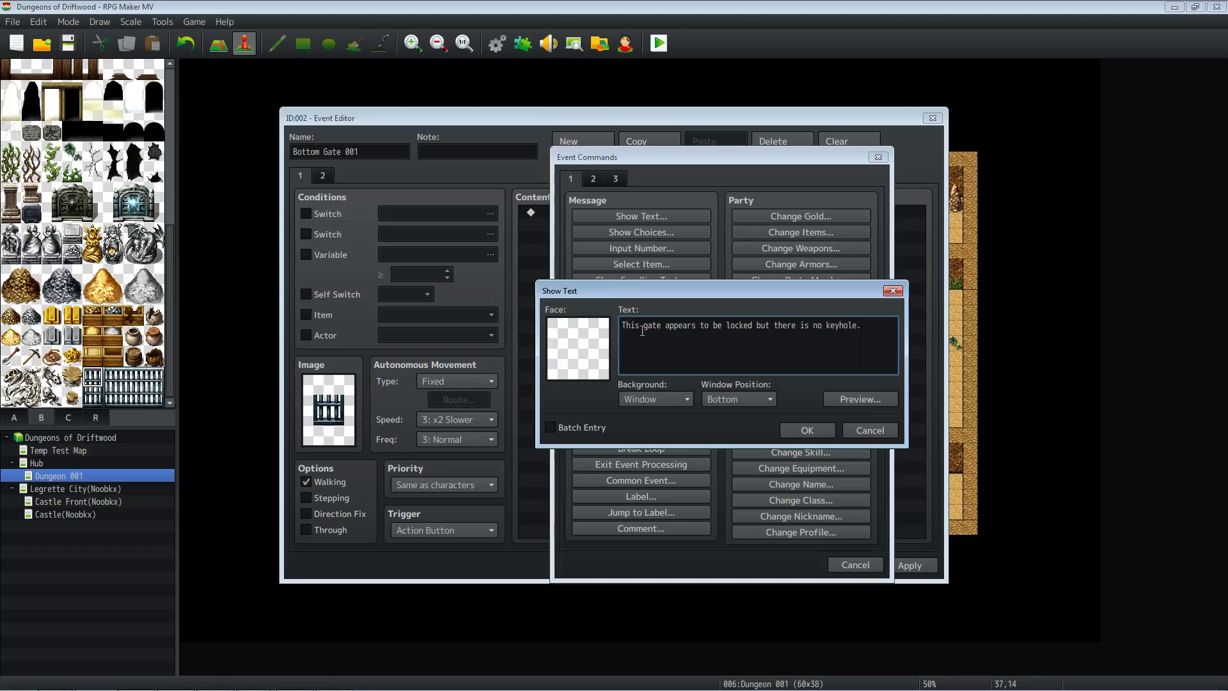
{"action": "type", "text": " It must be opened with a switch or lever"}
Set the message background to Dim and its window position to Middle, confirm it, and check both event pages.
{"action": "left_click", "coordinate": [633, 396]}
{"action": "left_click", "coordinate": [653, 430]}
{"action": "left_click", "coordinate": [720, 402]}
{"action": "left_click", "coordinate": [736, 429]}
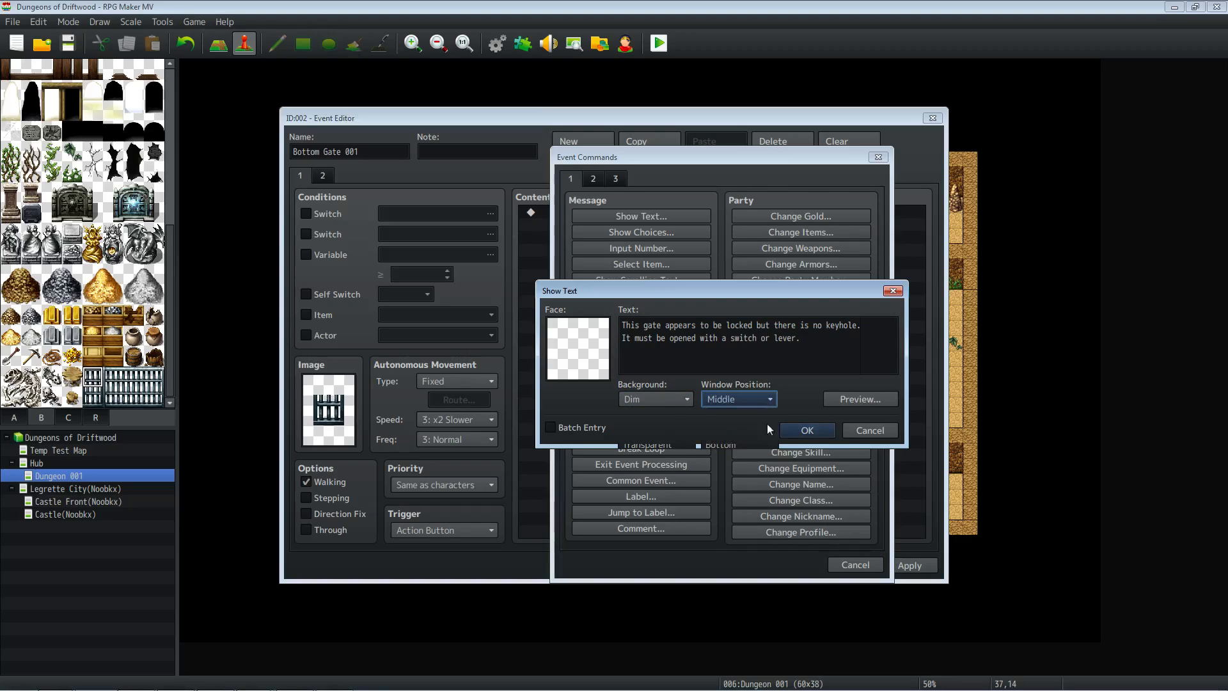
{"action": "left_click", "coordinate": [807, 430]}
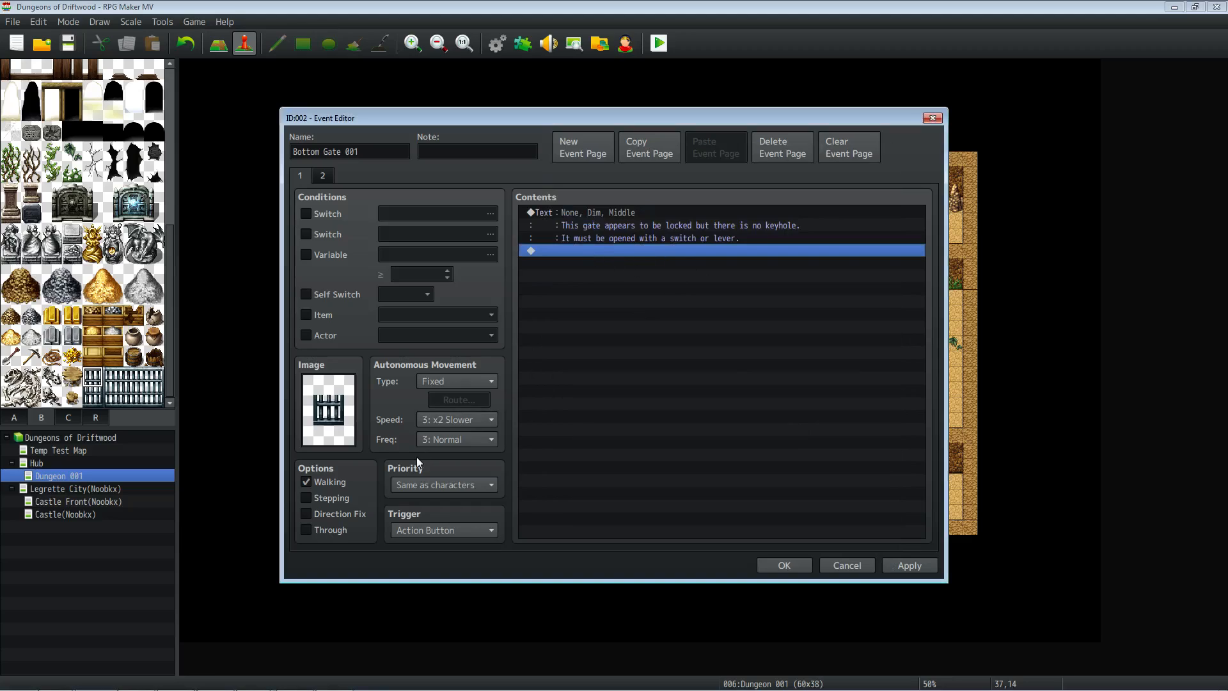
{"action": "left_click", "coordinate": [321, 177]}
{"action": "left_click", "coordinate": [303, 175]}
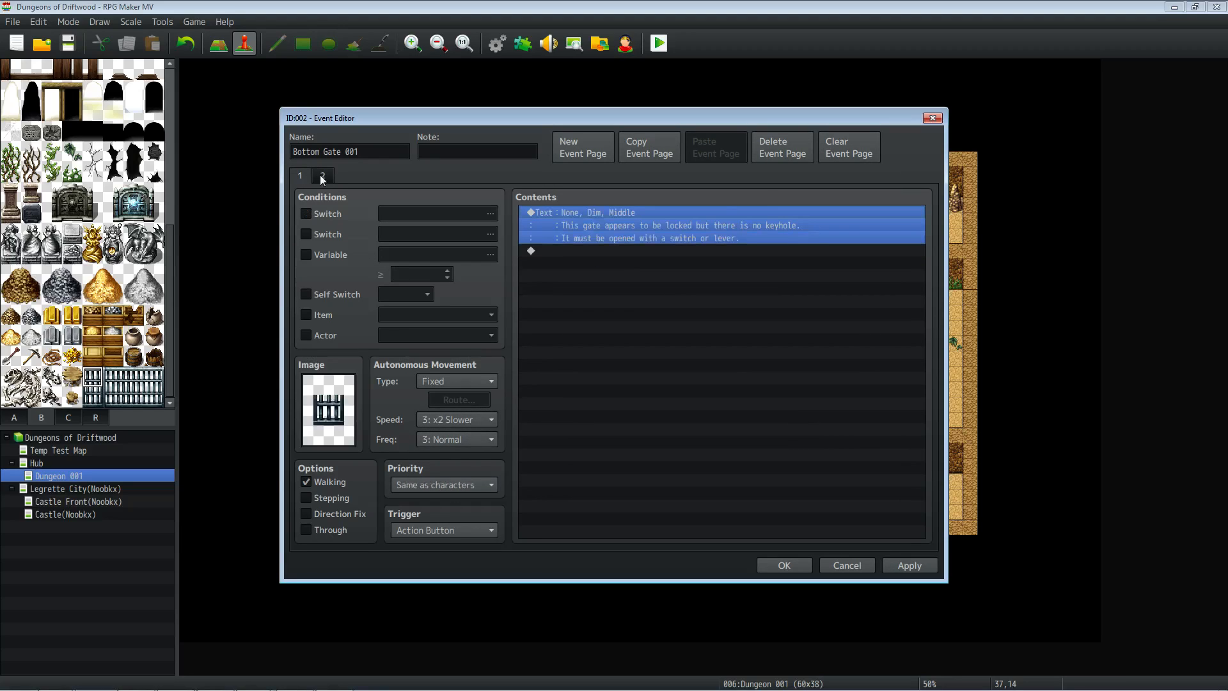
Check both pages of the Bottom Gate 001 event, accept the event, and save the project.
{"action": "left_click", "coordinate": [300, 176]}
{"action": "left_click", "coordinate": [323, 177]}
{"action": "left_click", "coordinate": [301, 176]}
{"action": "left_click", "coordinate": [322, 176]}
{"action": "left_click", "coordinate": [302, 177]}
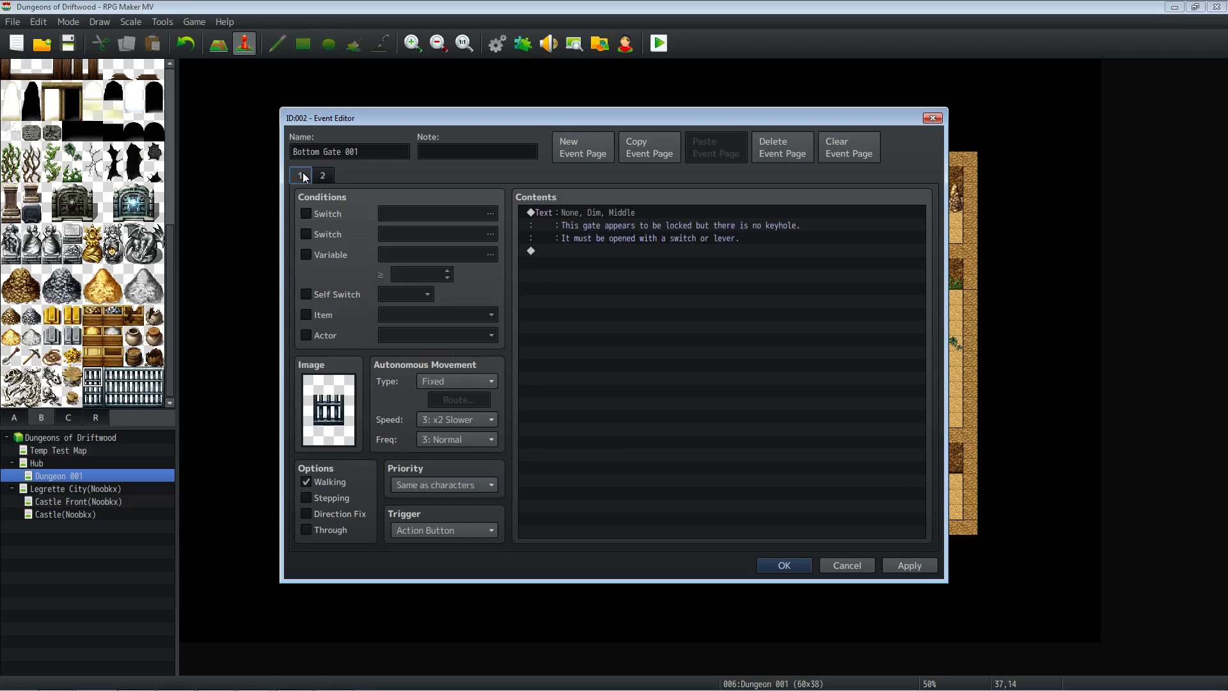
{"action": "left_click", "coordinate": [768, 564]}
{"action": "left_click", "coordinate": [68, 43]}
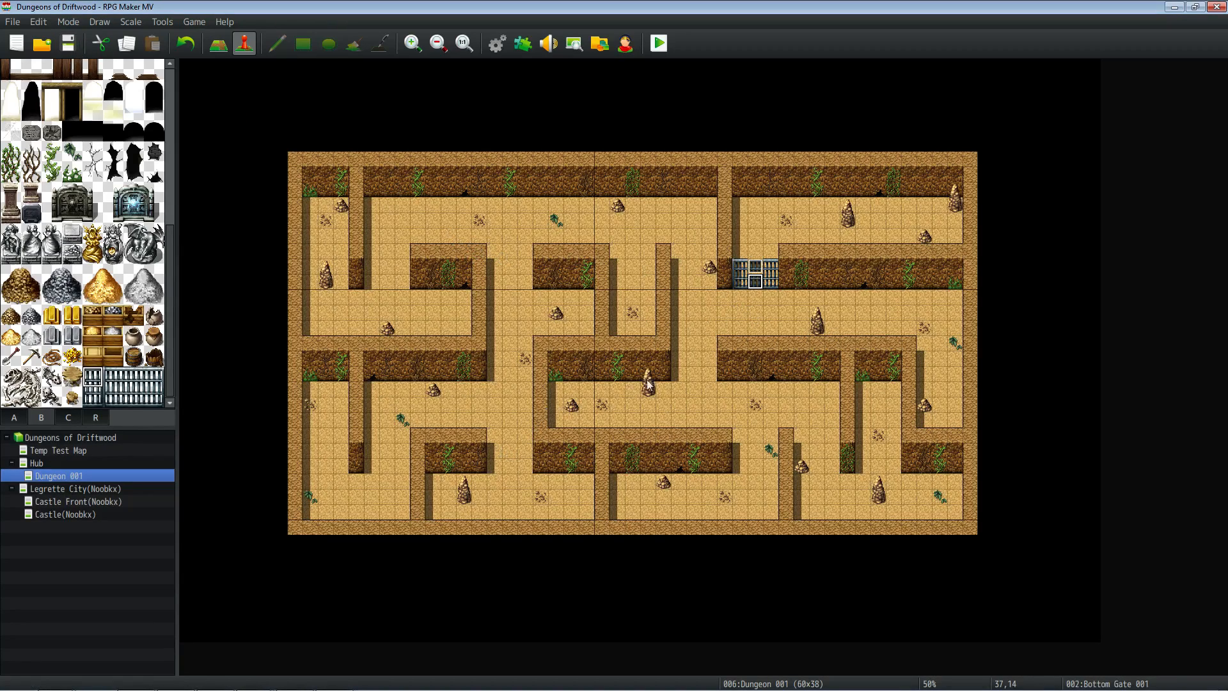
Create a new event at tile 9,22 in the lower-left passage of the dungeon and give it a second page.
{"action": "left_click", "coordinate": [954, 498]}
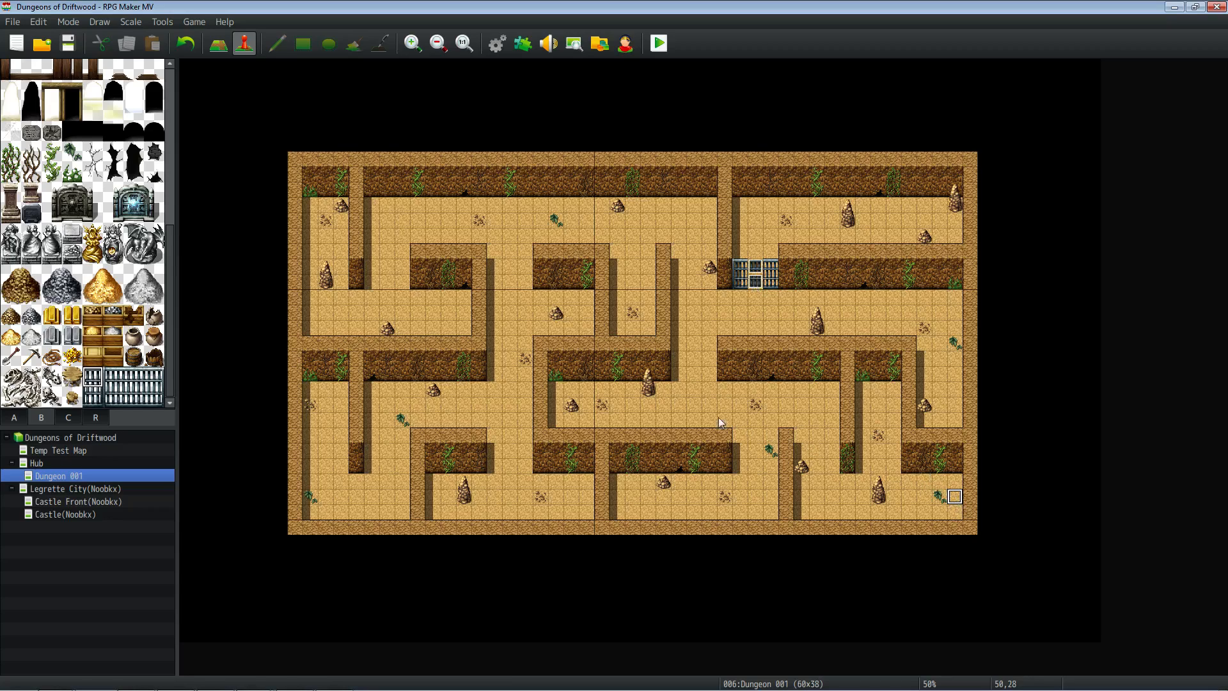
{"action": "left_click", "coordinate": [326, 389]}
{"action": "left_click", "coordinate": [326, 189]}
{"action": "left_click", "coordinate": [325, 389]}
{"action": "left_click", "coordinate": [587, 481]}
{"action": "left_click", "coordinate": [572, 482]}
{"action": "left_click", "coordinate": [327, 389]}
{"action": "right_click", "coordinate": [326, 405]}
{"action": "left_click", "coordinate": [350, 428]}
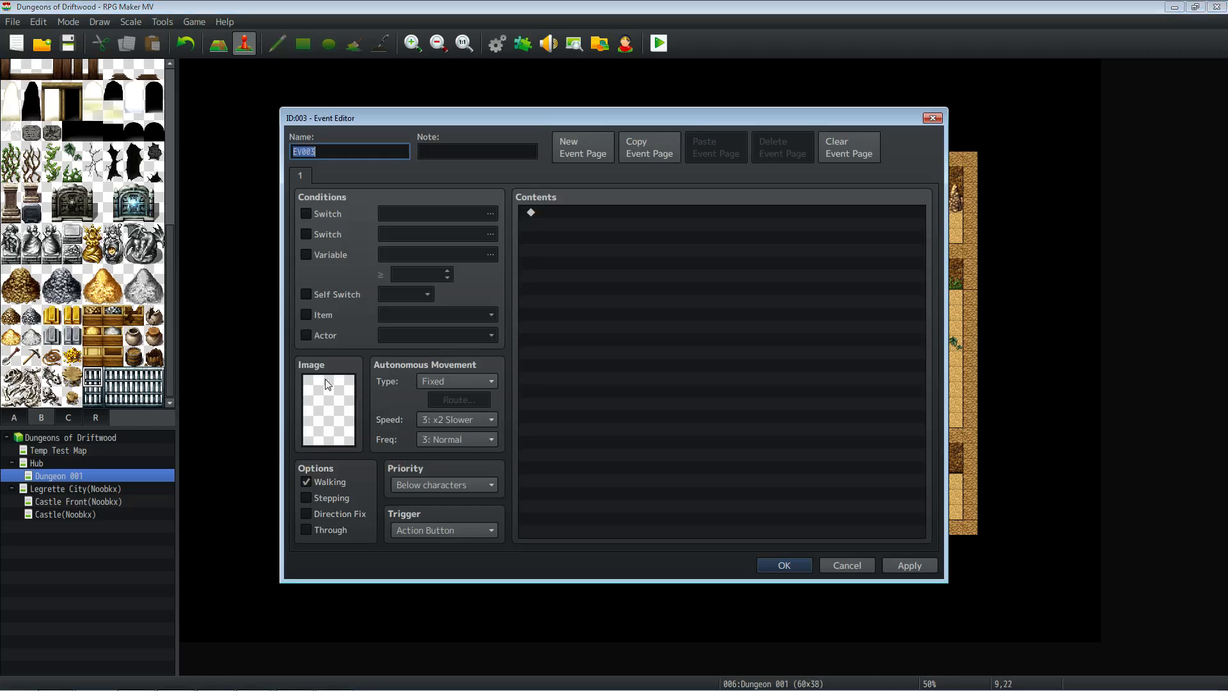
{"action": "left_click", "coordinate": [583, 154]}
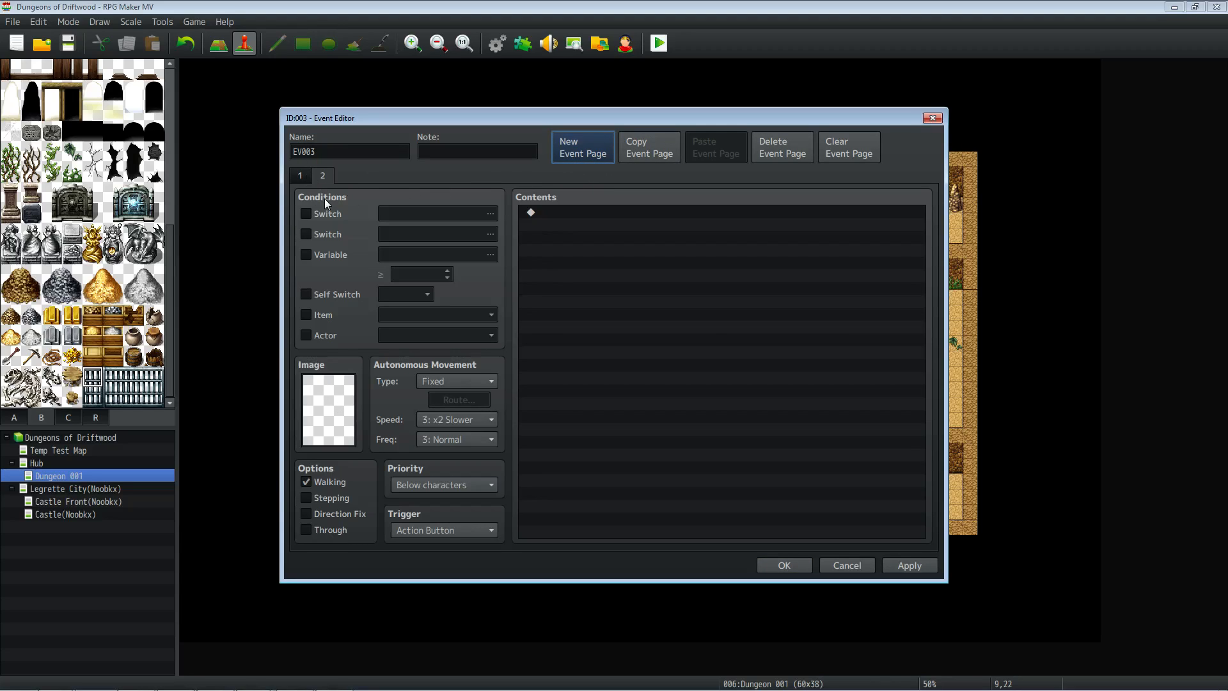
Set the first page's image to the first yellow lever in the top row of the !Switch1 sheet.
{"action": "double_click", "coordinate": [352, 399]}
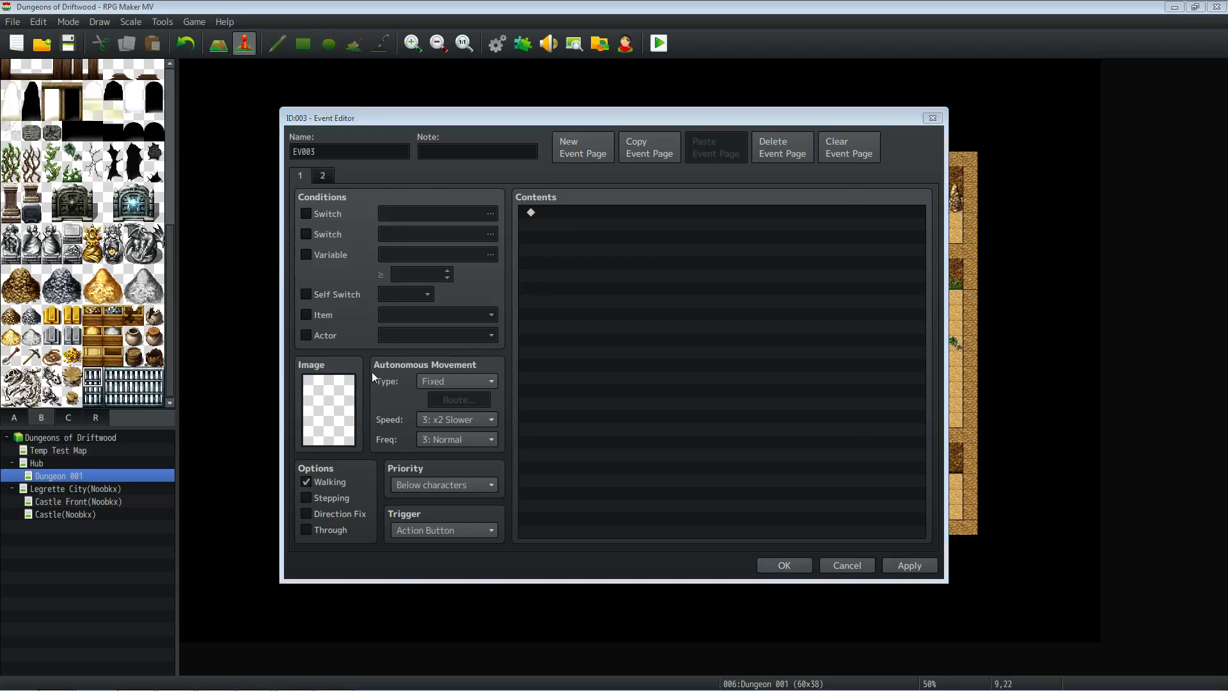
{"action": "left_click_drag", "start_coordinate": [512, 309], "coordinate": [516, 435]}
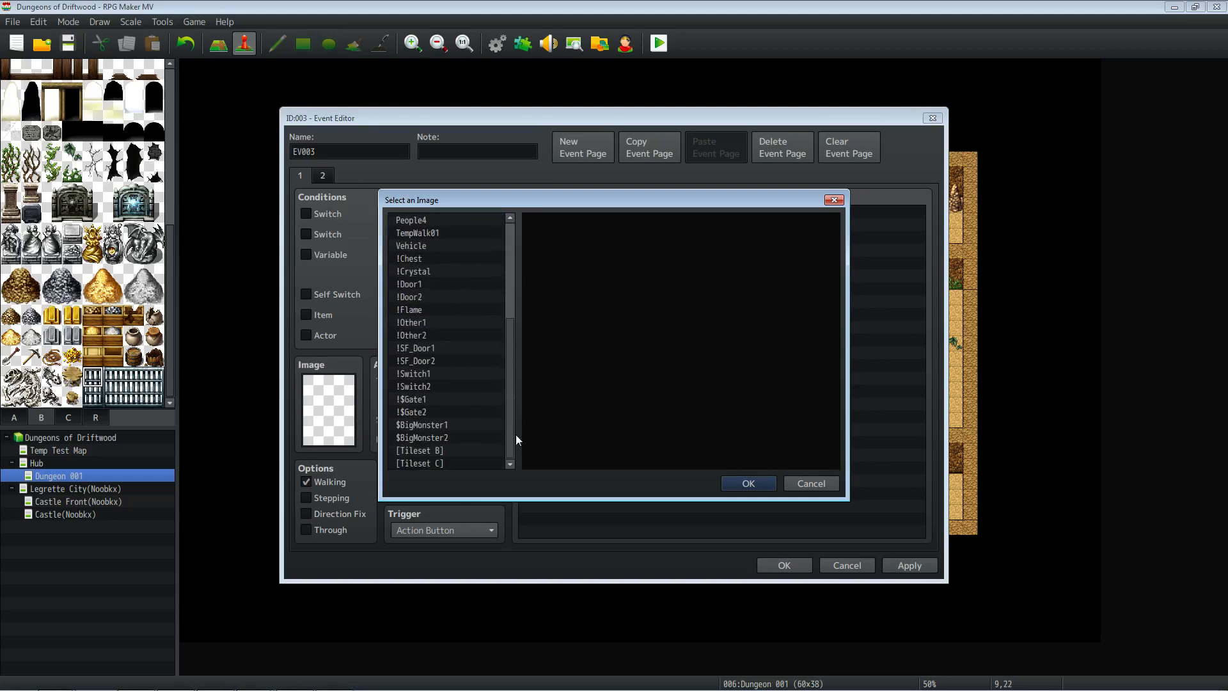
{"action": "left_click", "coordinate": [440, 450]}
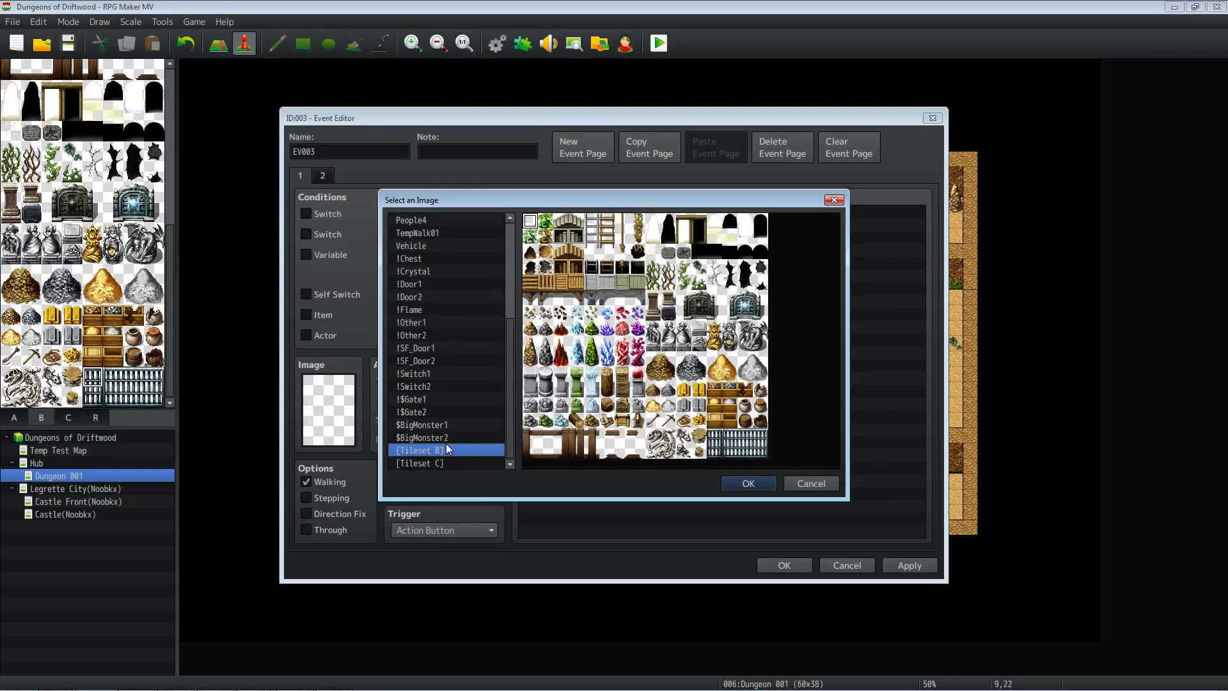
{"action": "left_click", "coordinate": [440, 465]}
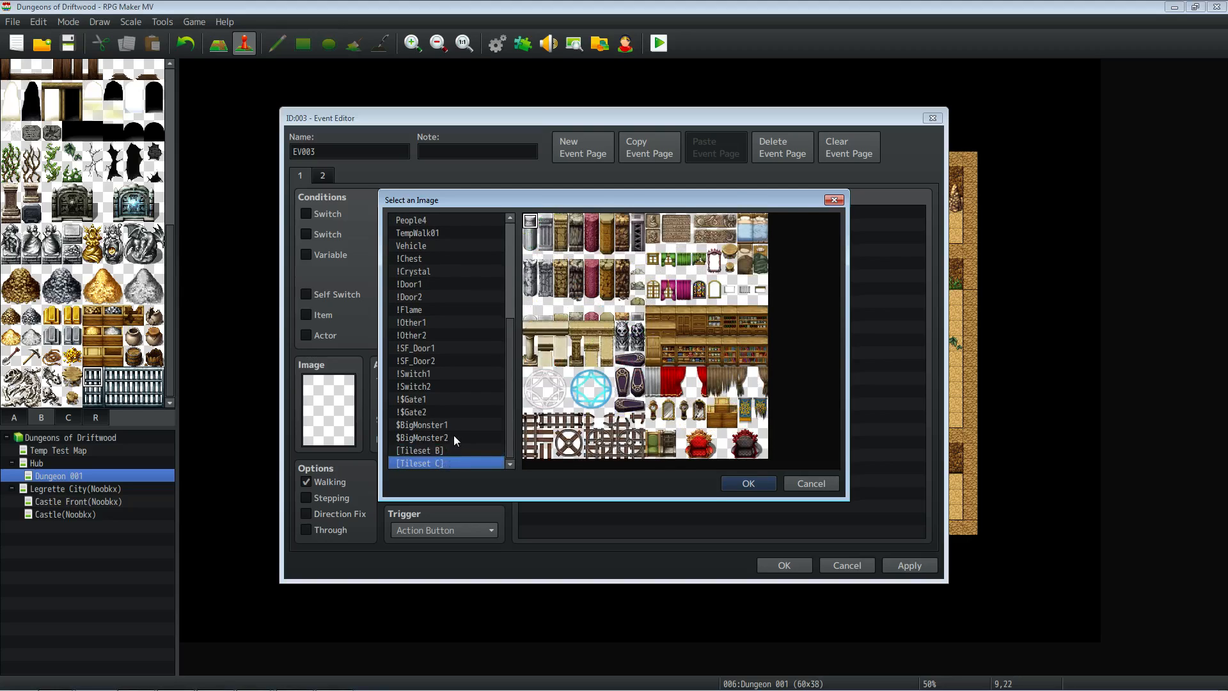
{"action": "left_click", "coordinate": [426, 375]}
{"action": "left_click", "coordinate": [427, 388]}
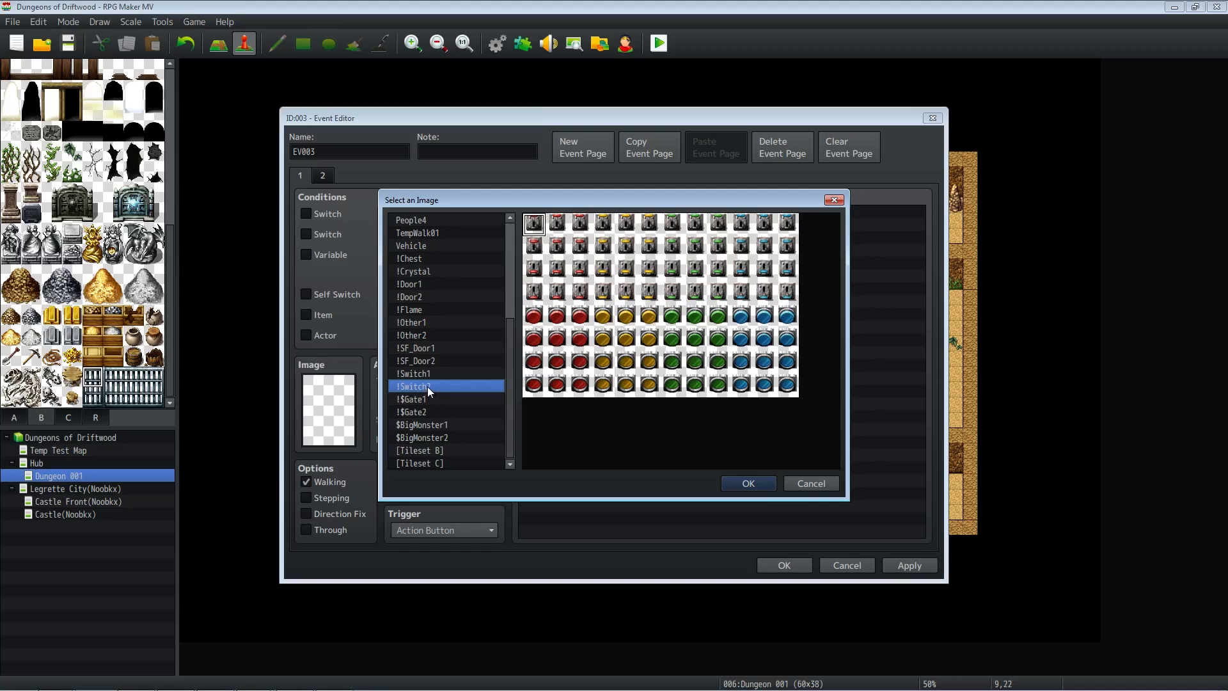
{"action": "left_click", "coordinate": [426, 400]}
{"action": "left_click", "coordinate": [428, 388]}
{"action": "left_click", "coordinate": [429, 375]}
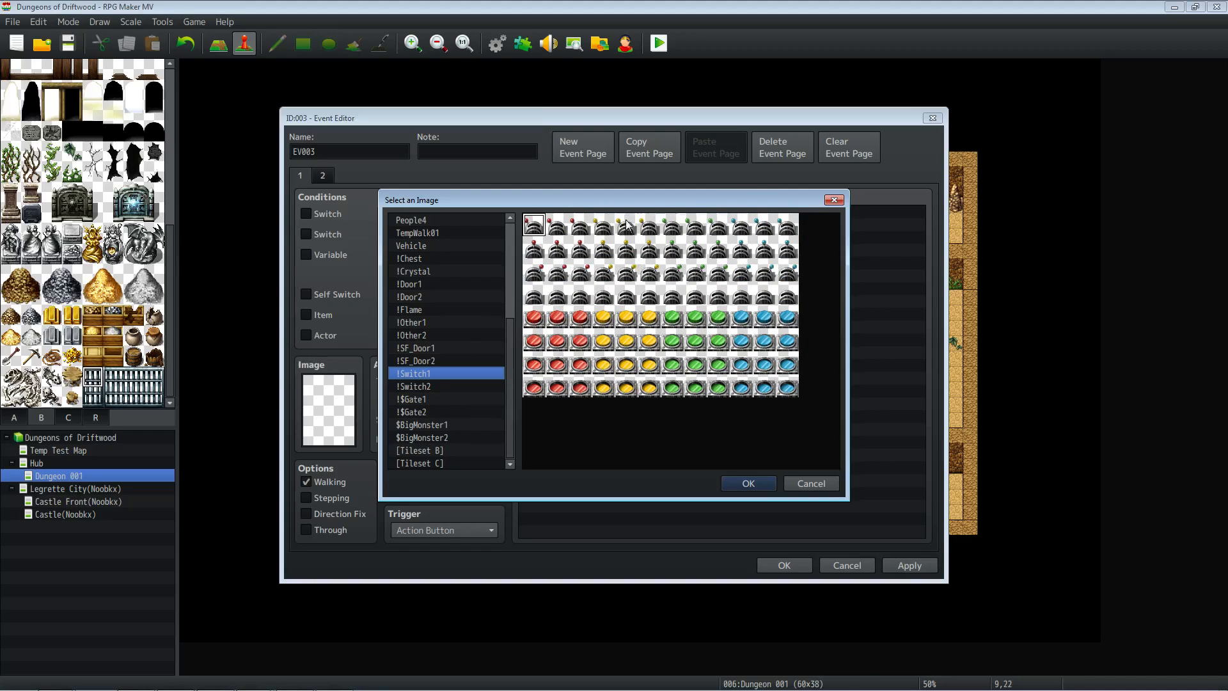
{"action": "left_click", "coordinate": [604, 229]}
{"action": "left_click", "coordinate": [758, 480]}
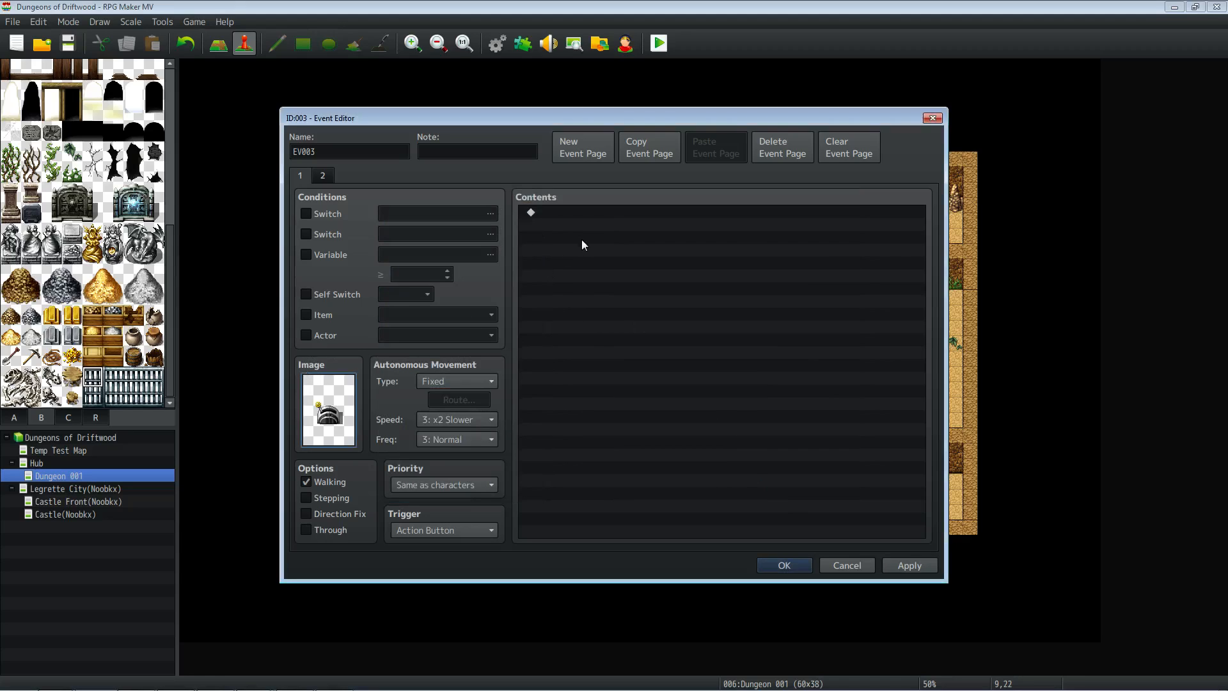
Reopen the event's image selection and examine the four facing rows of a character in the People4 sheet.
{"action": "double_click", "coordinate": [313, 423]}
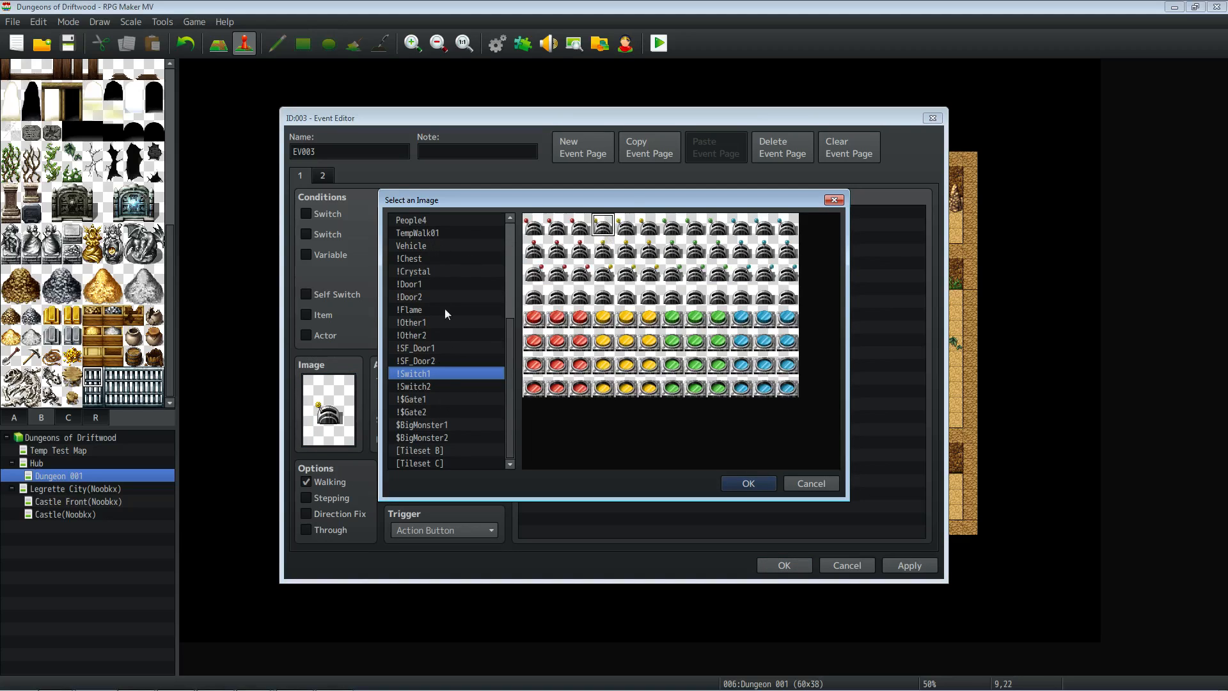
{"action": "left_click", "coordinate": [428, 220]}
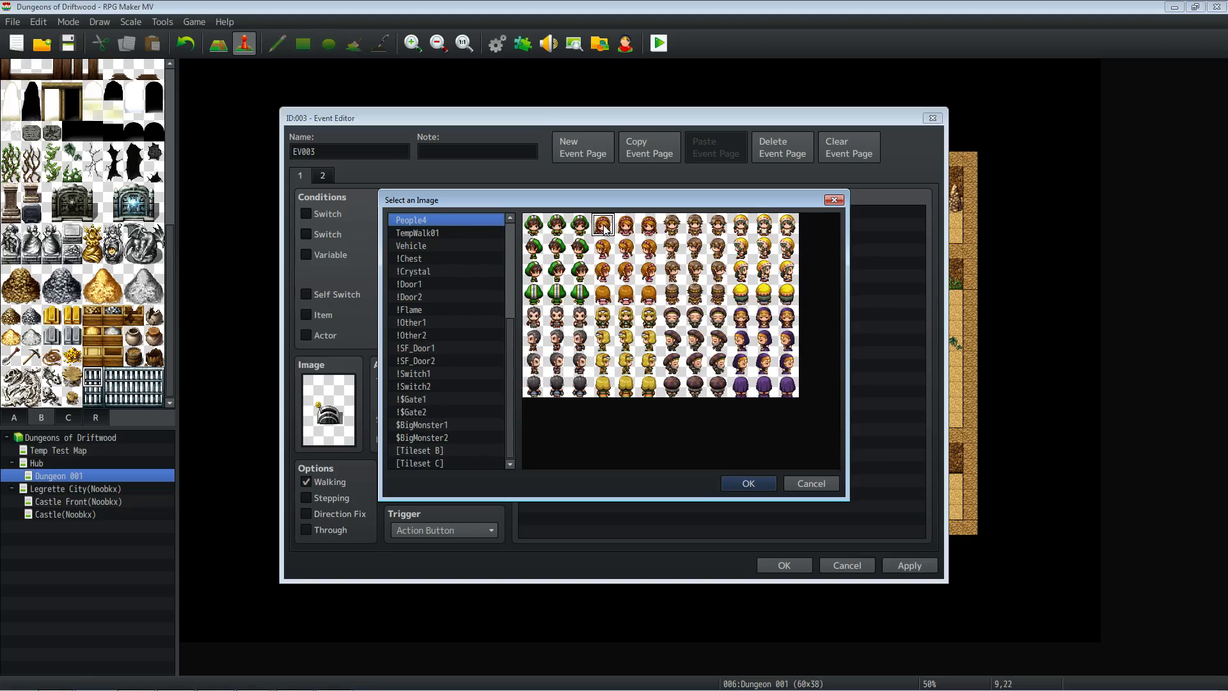
{"action": "left_click", "coordinate": [606, 250]}
{"action": "left_click", "coordinate": [604, 272]}
{"action": "left_click", "coordinate": [605, 300]}
{"action": "left_click", "coordinate": [602, 225]}
{"action": "left_click", "coordinate": [603, 248]}
{"action": "left_click", "coordinate": [603, 272]}
{"action": "left_click", "coordinate": [603, 294]}
Compare the four facing rows of the yellow lever in the !Switch1 sheet.
{"action": "left_click", "coordinate": [438, 373]}
{"action": "left_click", "coordinate": [603, 227]}
{"action": "left_click", "coordinate": [604, 249]}
{"action": "left_click", "coordinate": [604, 272]}
{"action": "left_click", "coordinate": [605, 295]}
{"action": "left_click", "coordinate": [604, 251]}
{"action": "left_click", "coordinate": [603, 271]}
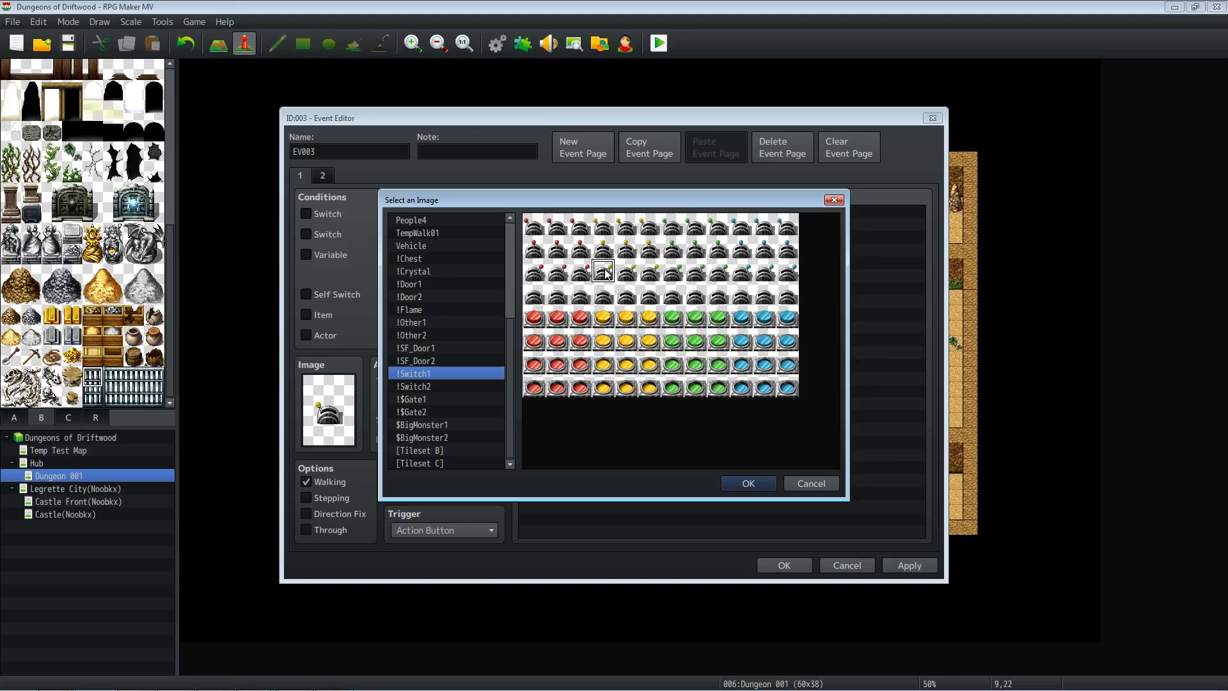
{"action": "left_click", "coordinate": [605, 293]}
{"action": "left_click", "coordinate": [604, 249]}
{"action": "left_click", "coordinate": [604, 270]}
Look through the character, gate, monster, tileset and !Other1 sheets, and reselect the top-row yellow lever in !Switch1.
{"action": "left_click", "coordinate": [463, 247]}
{"action": "left_click", "coordinate": [460, 221]}
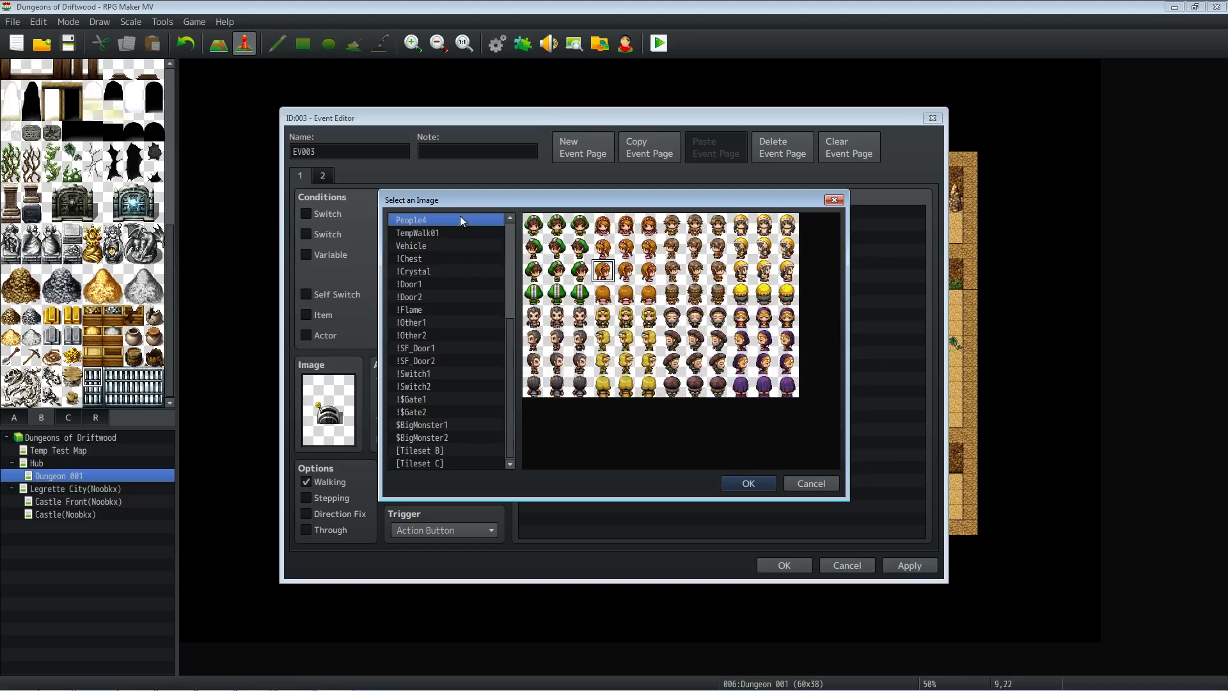
{"action": "left_click", "coordinate": [457, 399]}
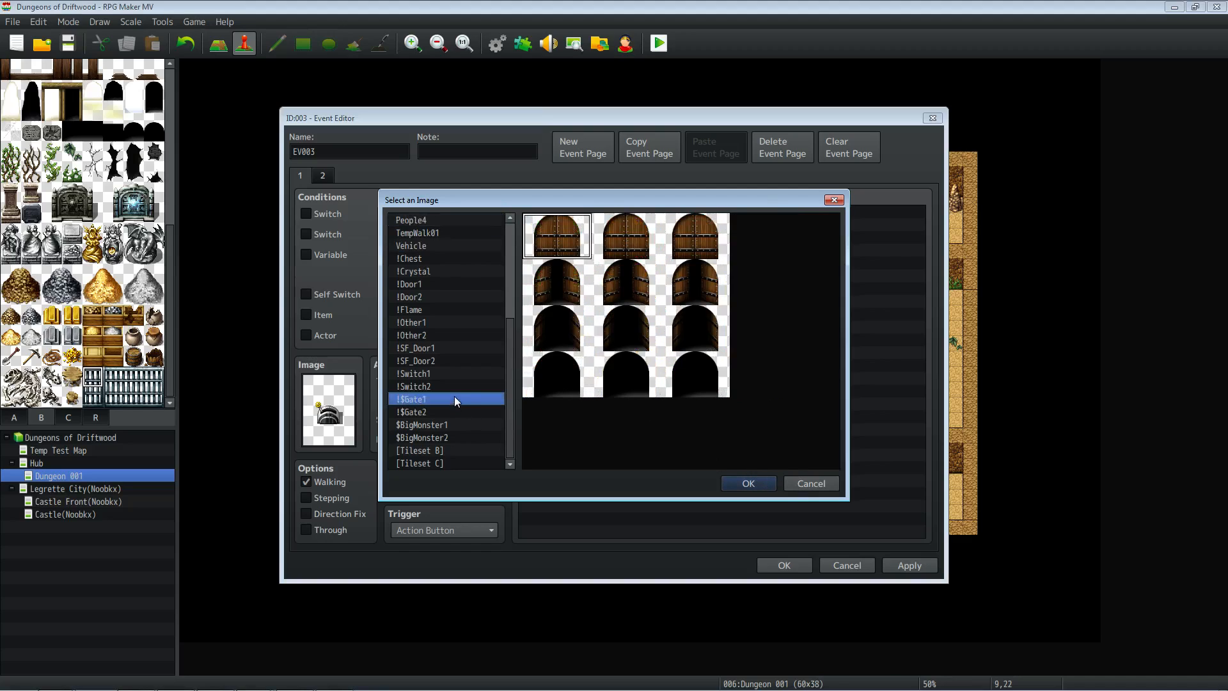
{"action": "left_click", "coordinate": [455, 411]}
{"action": "left_click", "coordinate": [446, 426]}
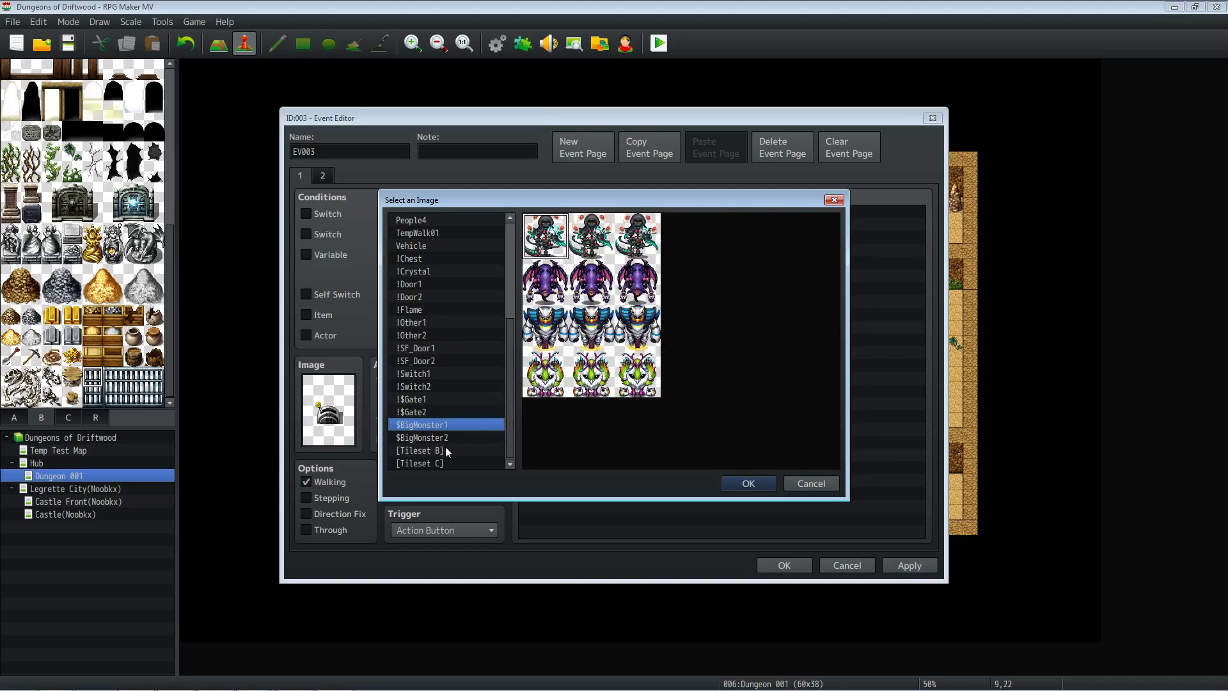
{"action": "left_click", "coordinate": [447, 449]}
{"action": "left_click", "coordinate": [442, 323]}
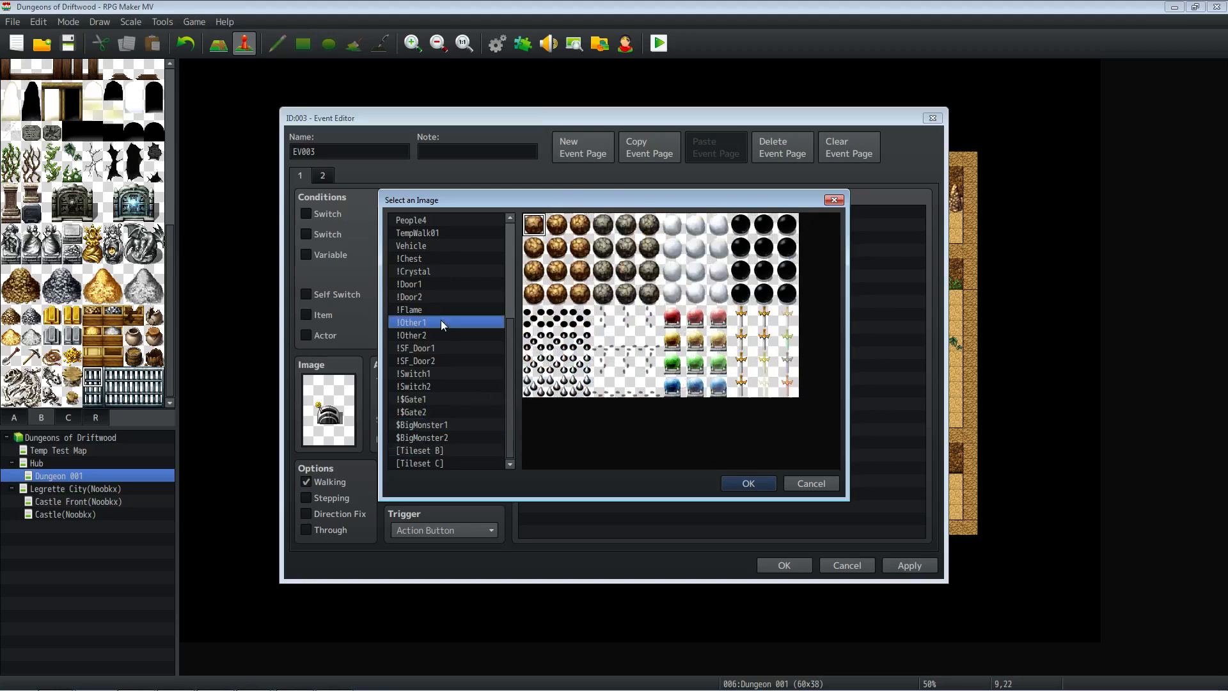
{"action": "left_click", "coordinate": [441, 373]}
{"action": "left_click", "coordinate": [604, 225]}
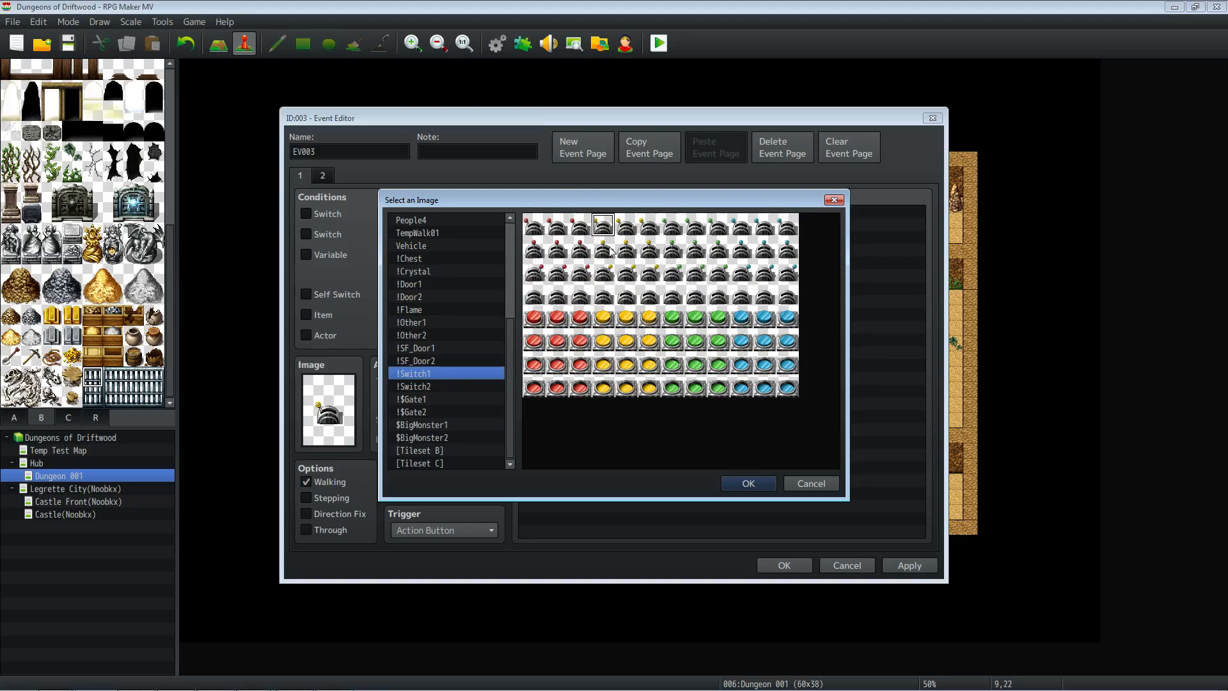
{"action": "left_click", "coordinate": [735, 484]}
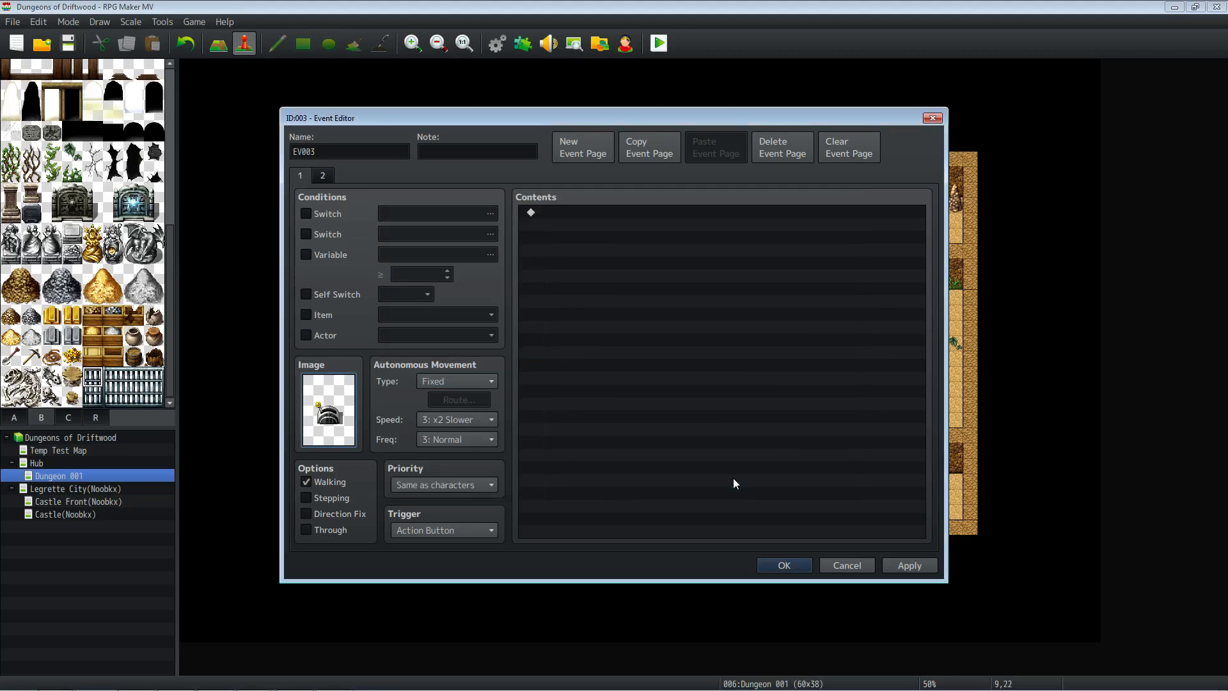
Add a Set Movement Route command for This Event with Turn Left and Turn Right.
{"action": "left_click", "coordinate": [577, 207]}
{"action": "right_click", "coordinate": [577, 208]}
{"action": "left_click", "coordinate": [606, 220]}
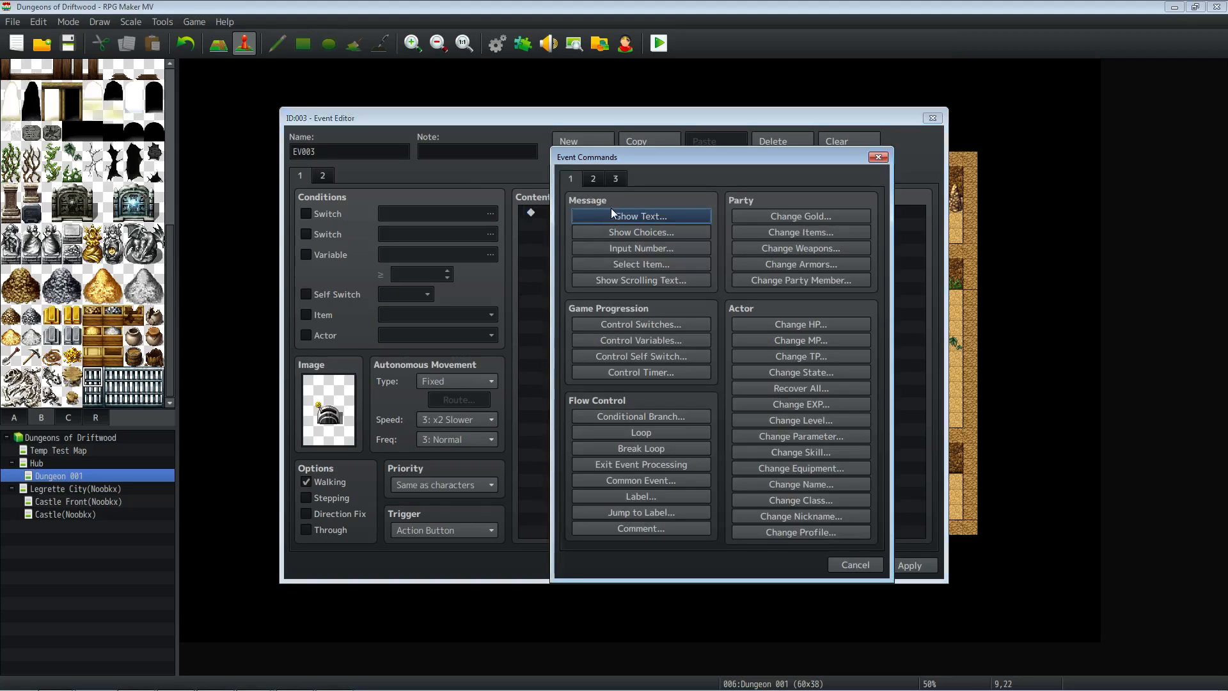
{"action": "left_click", "coordinate": [594, 180]}
{"action": "left_click", "coordinate": [654, 278]}
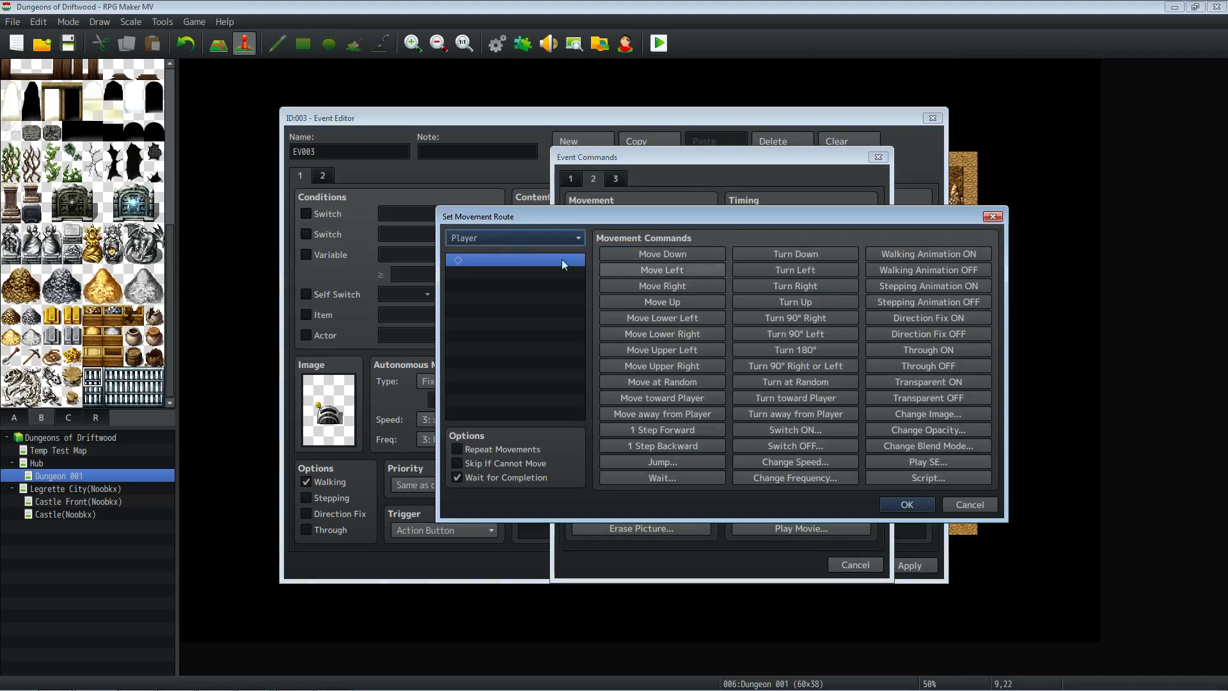
{"action": "left_click", "coordinate": [481, 242]}
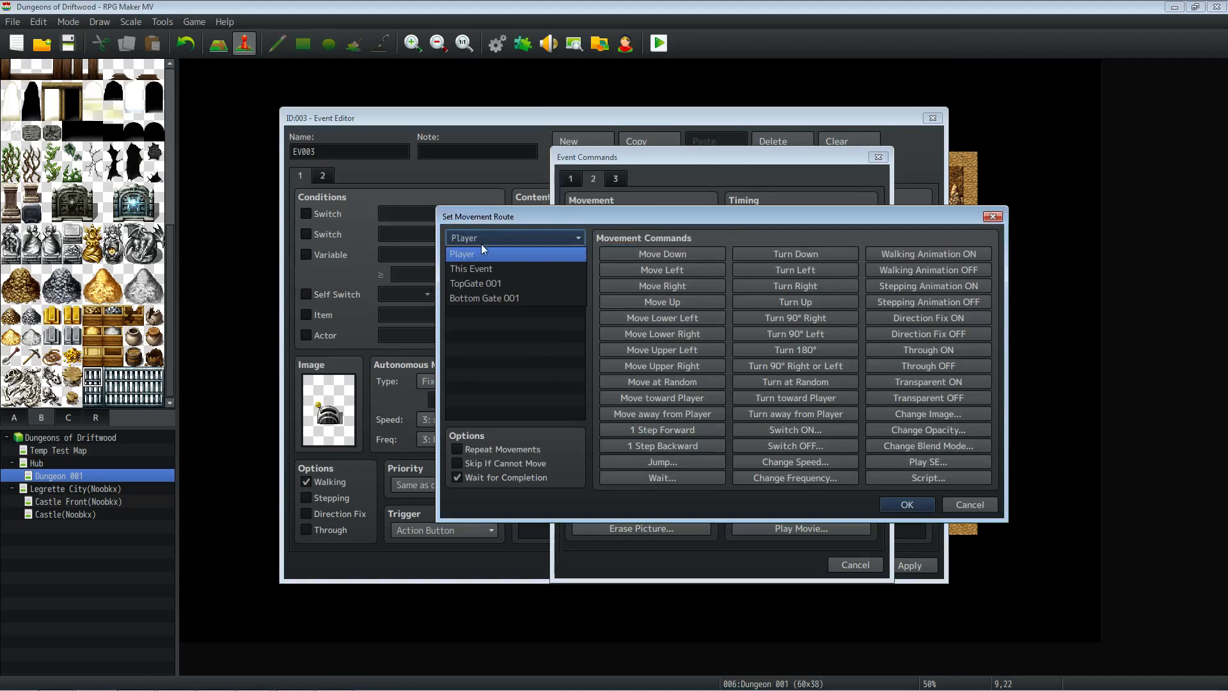
{"action": "left_click", "coordinate": [482, 267]}
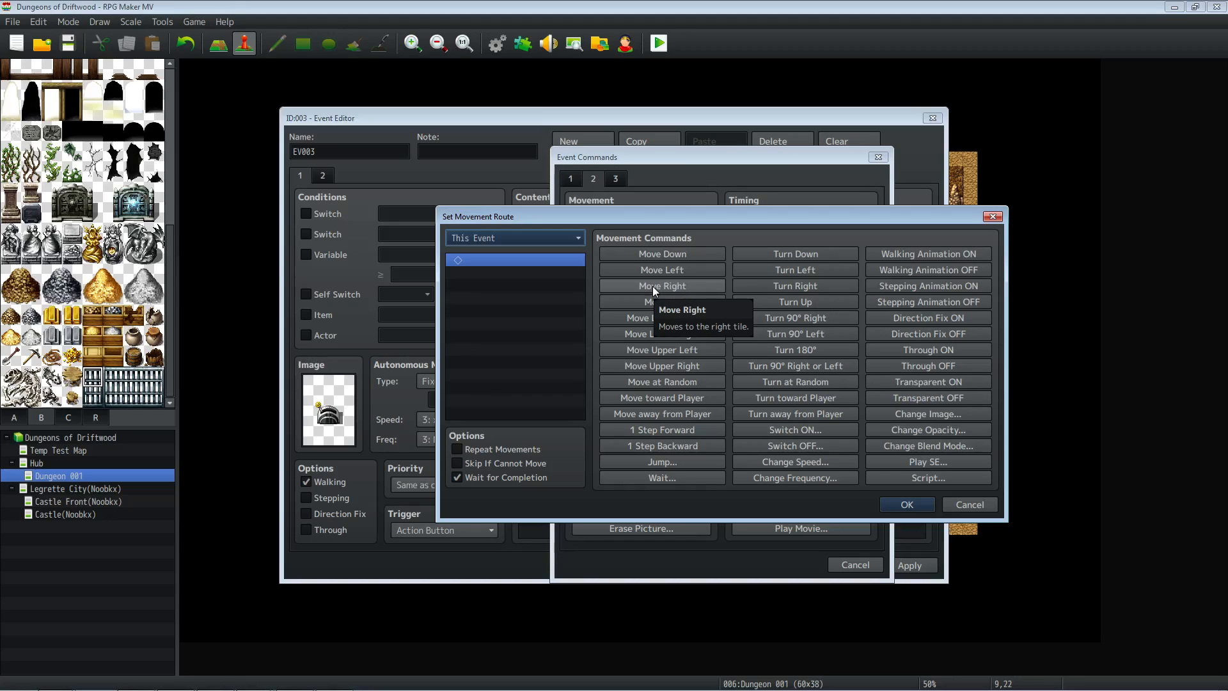
{"action": "left_click", "coordinate": [793, 265]}
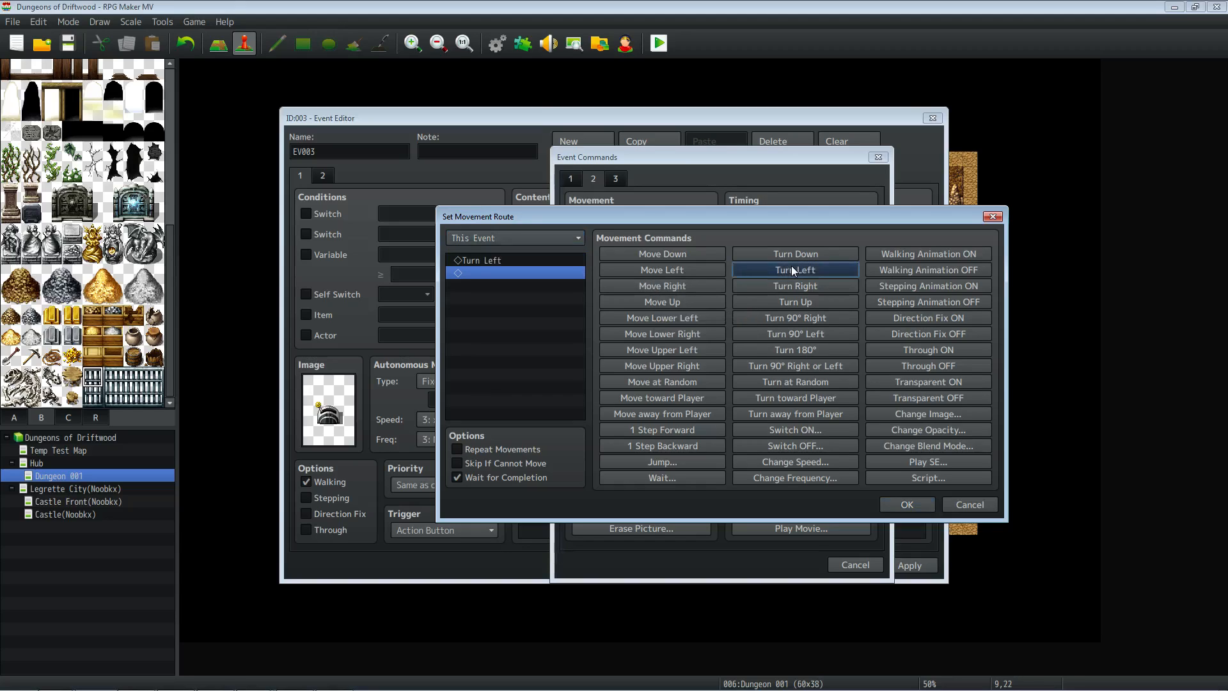
{"action": "left_click", "coordinate": [787, 284]}
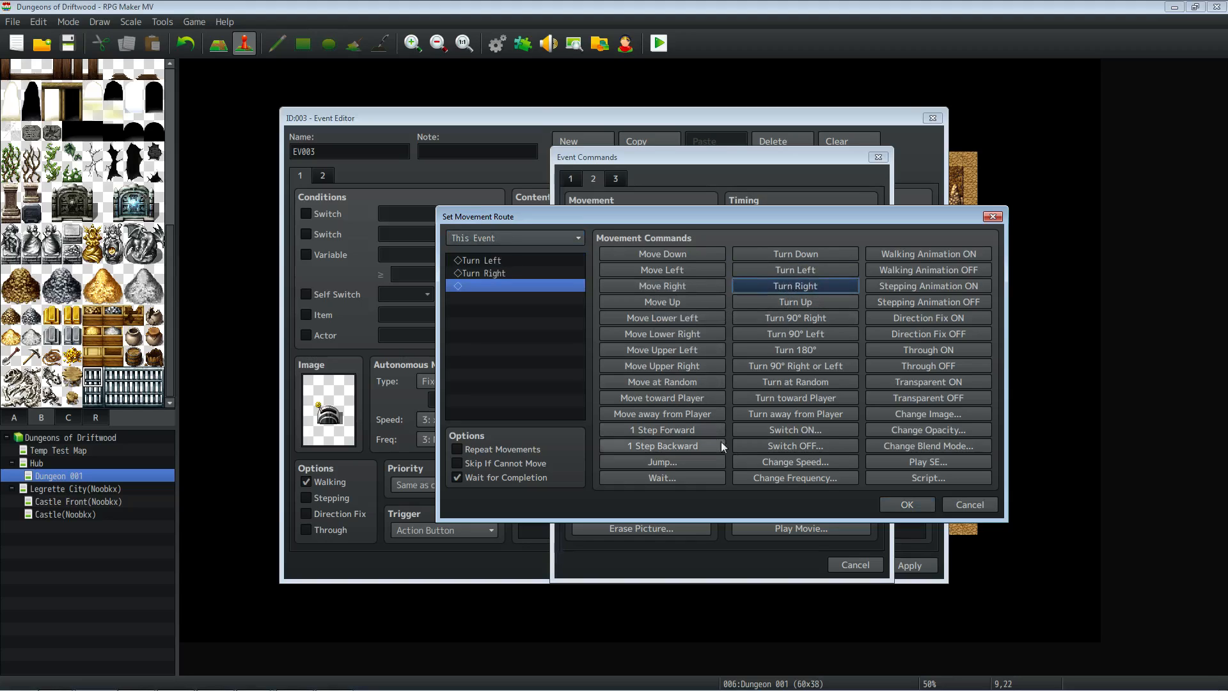
{"action": "left_click", "coordinate": [905, 503]}
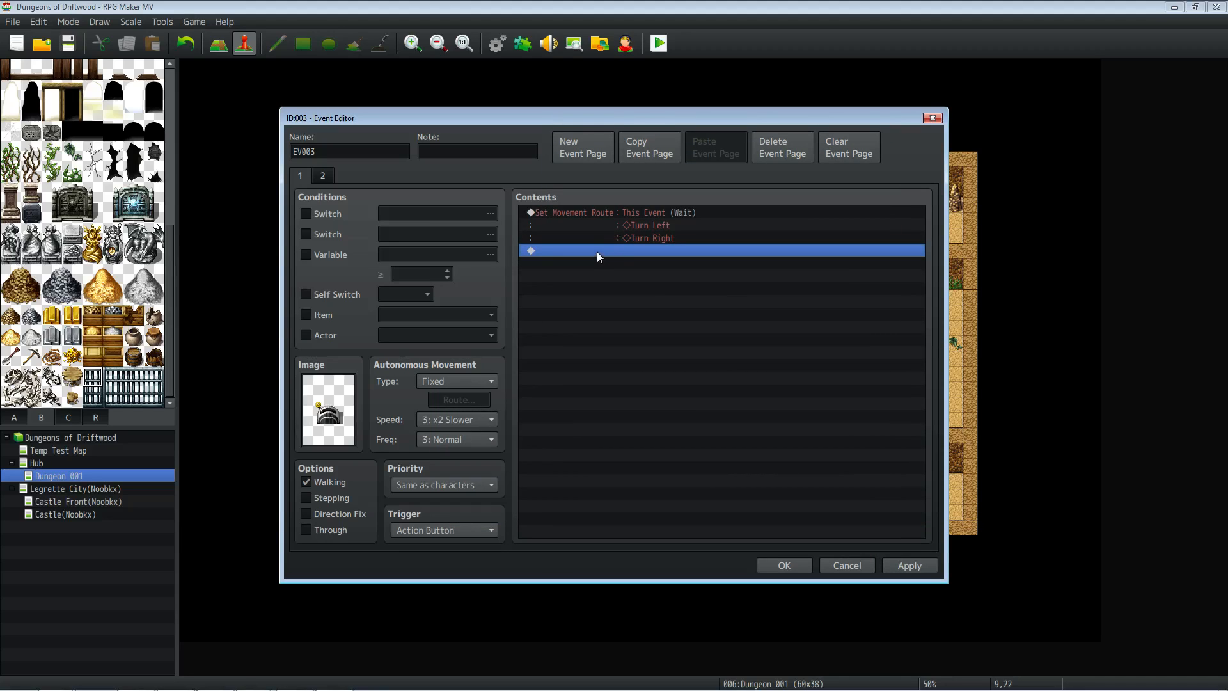
Insert a Show Text command above the movement route with the message "Operate the switch?".
{"action": "right_click", "coordinate": [555, 211]}
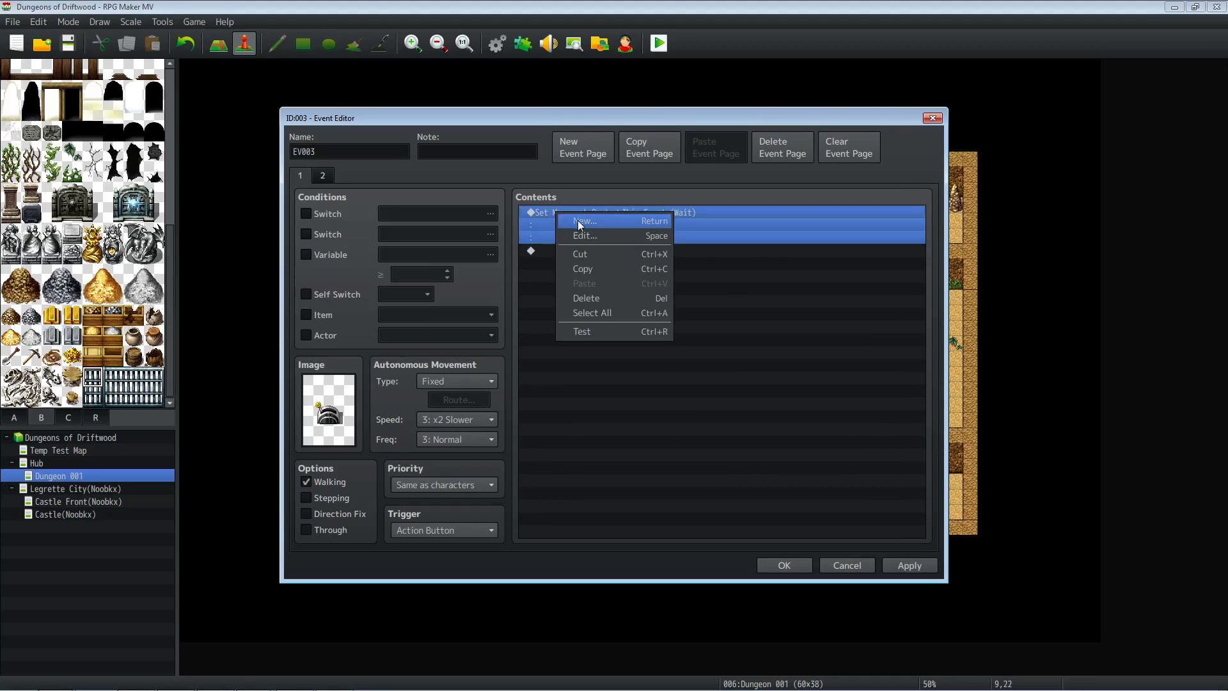
{"action": "left_click", "coordinate": [577, 217]}
{"action": "left_click", "coordinate": [611, 218]}
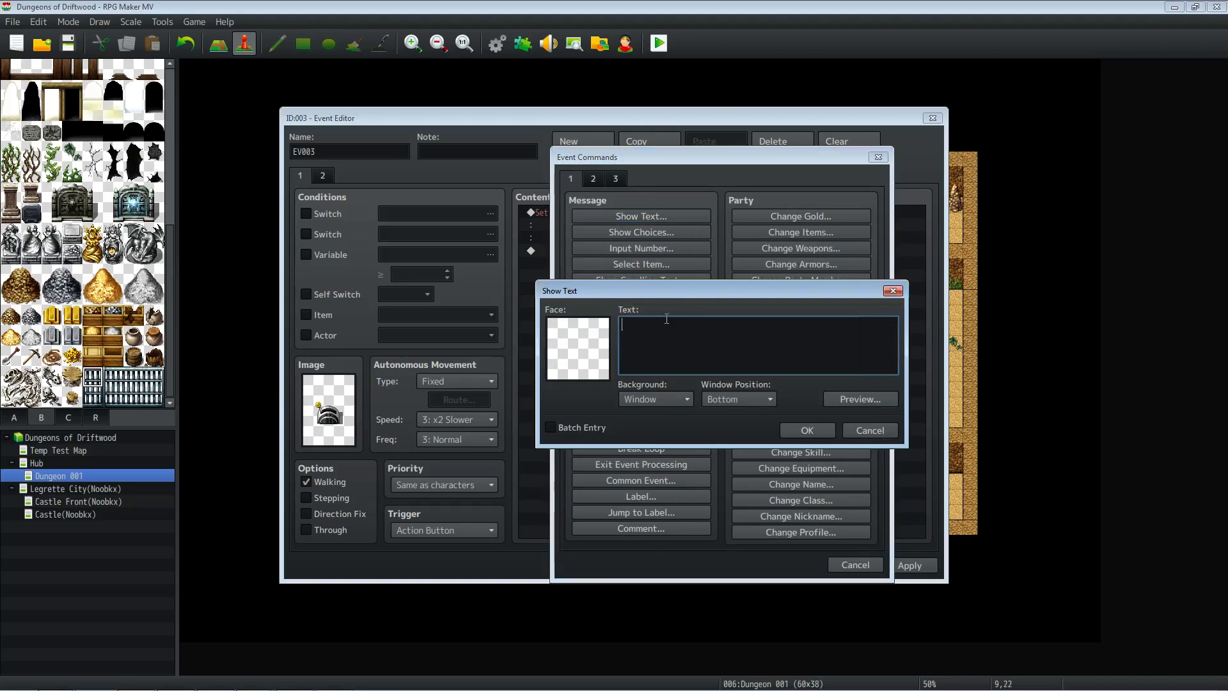
{"action": "type", "text": "Hit the switch"}
{"action": "key", "text": "BackSpace"}
{"action": "key", "text": "BackSpace"}
{"action": "key", "text": "BackSpace"}
{"action": "key", "text": "BackSpace"}
{"action": "key", "text": "BackSpace"}
{"action": "key", "text": "BackSpace"}
{"action": "key", "text": "BackSpace"}
{"action": "key", "text": "BackSpace"}
{"action": "key", "text": "BackSpace"}
{"action": "key", "text": "BackSpace"}
{"action": "key", "text": "BackSpace"}
{"action": "key", "text": "BackSpace"}
{"action": "key", "text": "BackSpace"}
{"action": "key", "text": "BackSpace"}
{"action": "type", "text": "Operate the switch?"}
Set the message background to Dim and its window position to Middle, and confirm the text.
{"action": "left_click", "coordinate": [685, 400]}
{"action": "left_click", "coordinate": [651, 430]}
{"action": "left_click", "coordinate": [730, 400]}
{"action": "left_click", "coordinate": [733, 430]}
{"action": "left_click", "coordinate": [807, 430]}
Add a Show Choices command with the default Yes and No options after the movement route.
{"action": "left_click", "coordinate": [585, 276]}
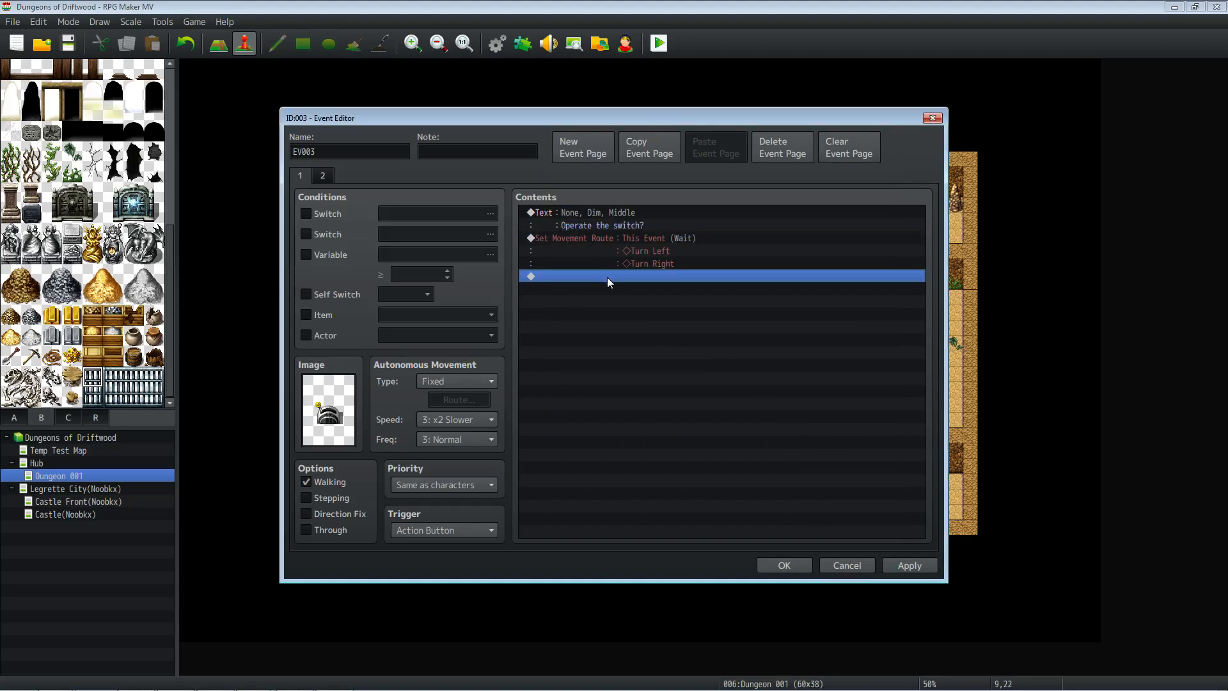
{"action": "right_click", "coordinate": [608, 278]}
{"action": "left_click", "coordinate": [640, 287]}
{"action": "left_click", "coordinate": [616, 234]}
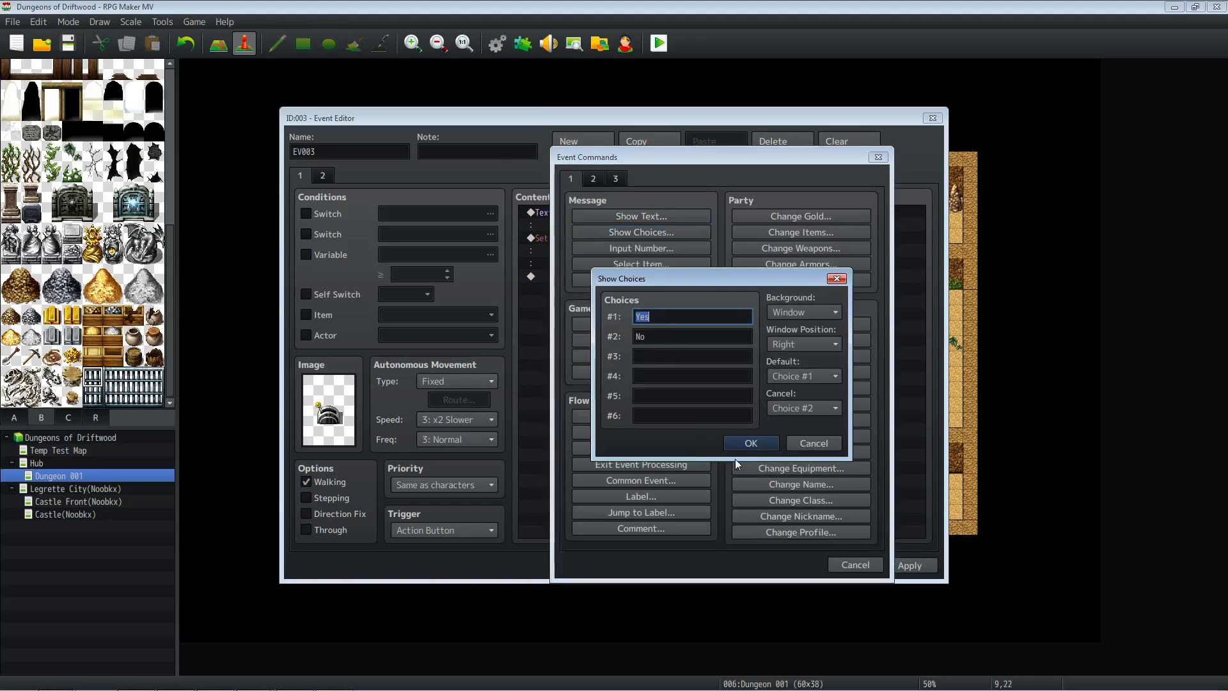
{"action": "left_click", "coordinate": [738, 441]}
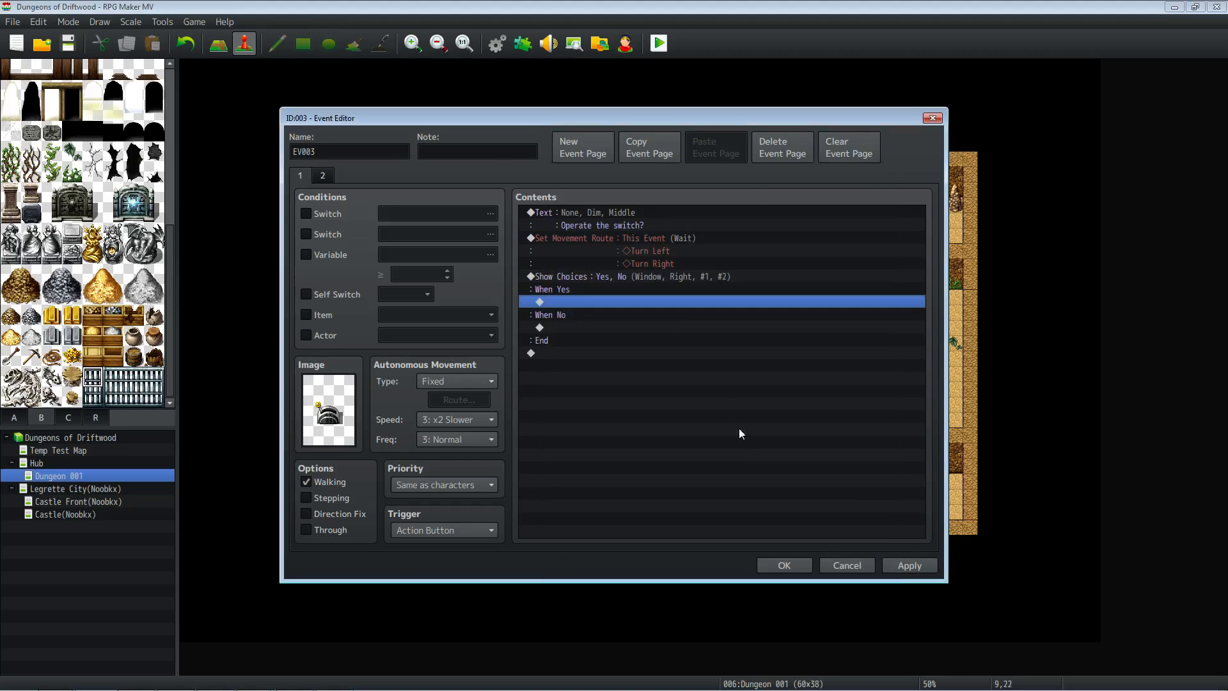
{"action": "right_click", "coordinate": [619, 302]}
{"action": "left_click", "coordinate": [665, 313]}
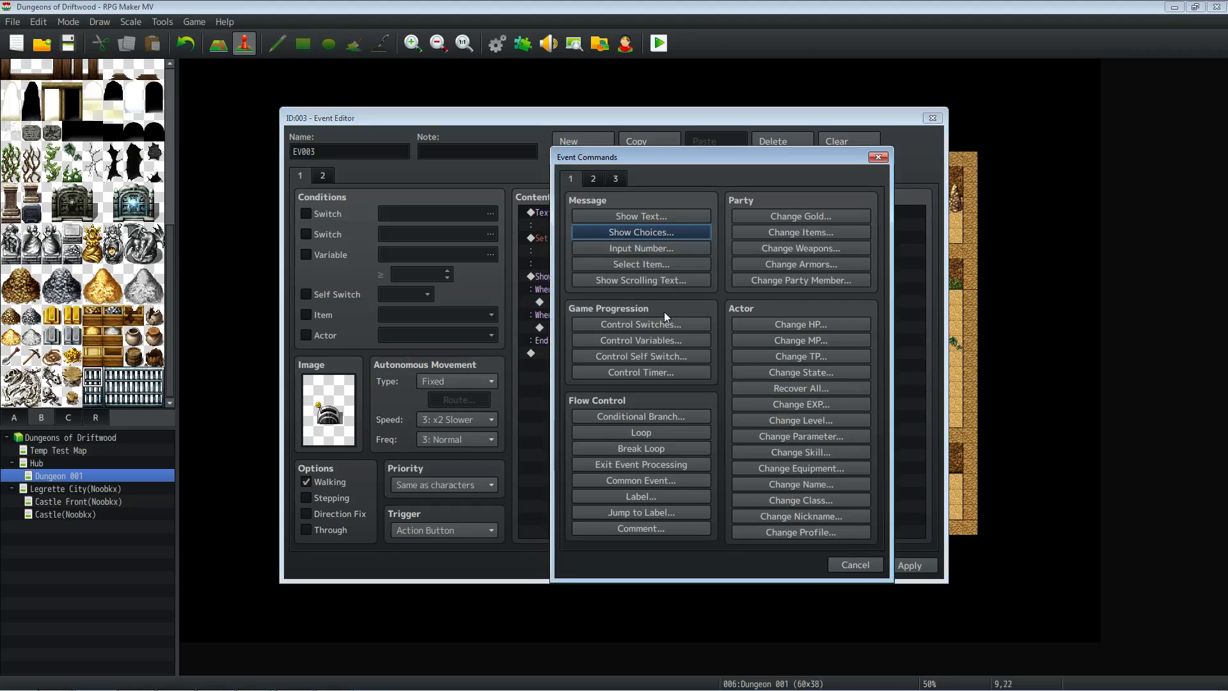
{"action": "left_click", "coordinate": [851, 564]}
Move the This Event movement route from above the choices into the When Yes branch.
{"action": "left_click", "coordinate": [635, 239]}
{"action": "right_click", "coordinate": [635, 240]}
{"action": "left_click", "coordinate": [650, 279]}
{"action": "left_click", "coordinate": [579, 263]}
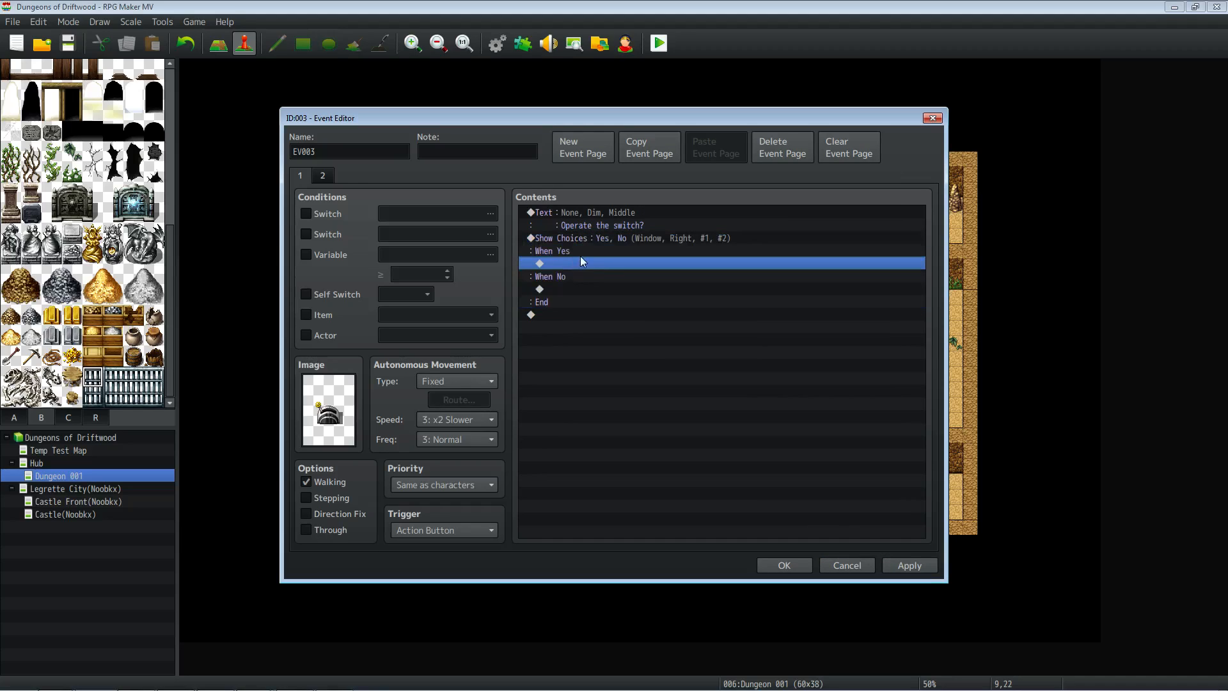
{"action": "right_click", "coordinate": [590, 263]}
{"action": "left_click", "coordinate": [630, 330]}
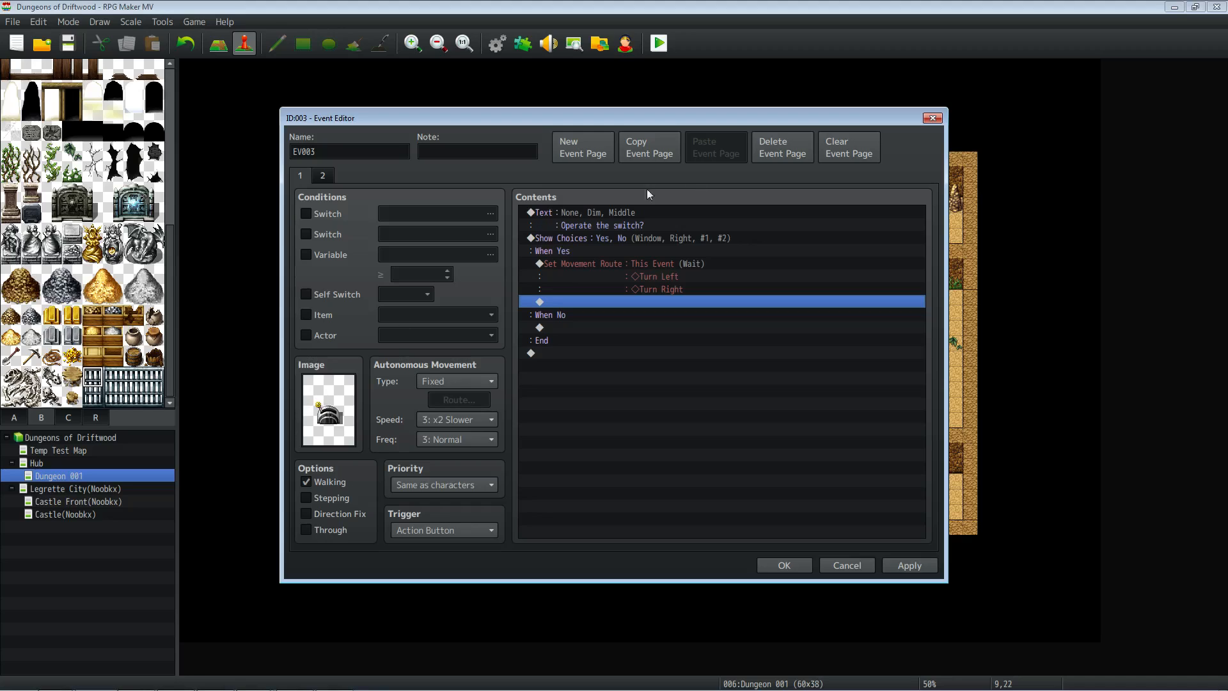
Start a new Play SE command above the movement route in the When Yes branch.
{"action": "left_click", "coordinate": [641, 264]}
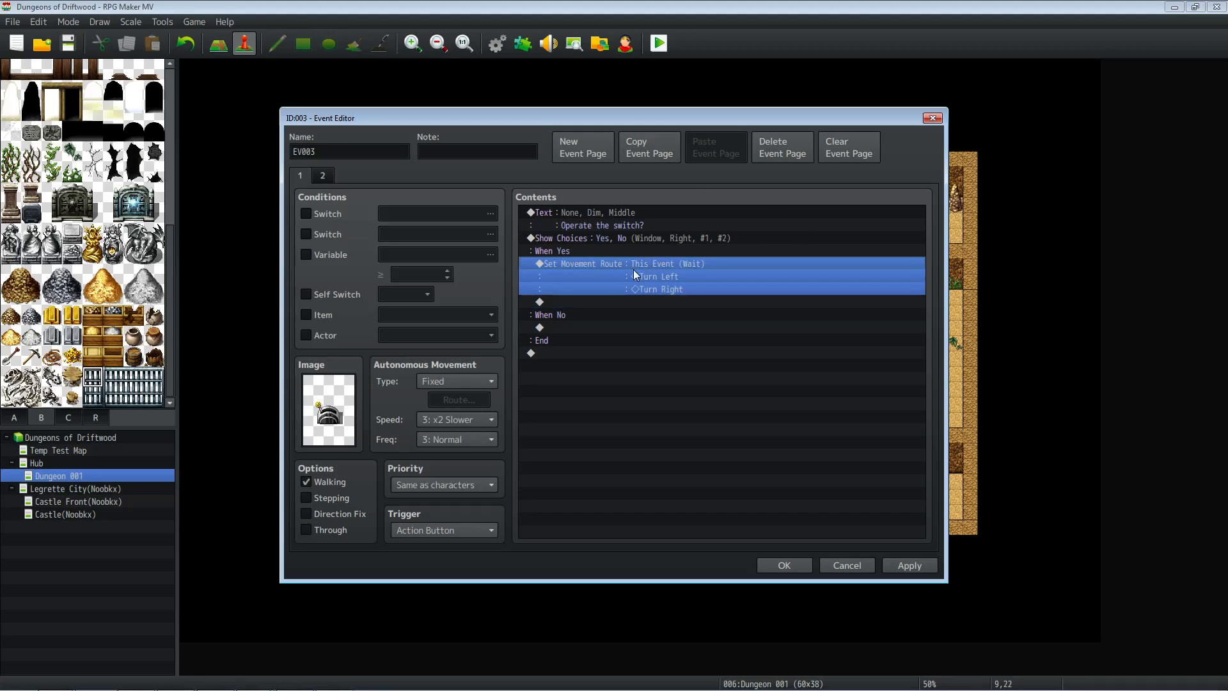
{"action": "right_click", "coordinate": [635, 262]}
{"action": "left_click", "coordinate": [647, 271]}
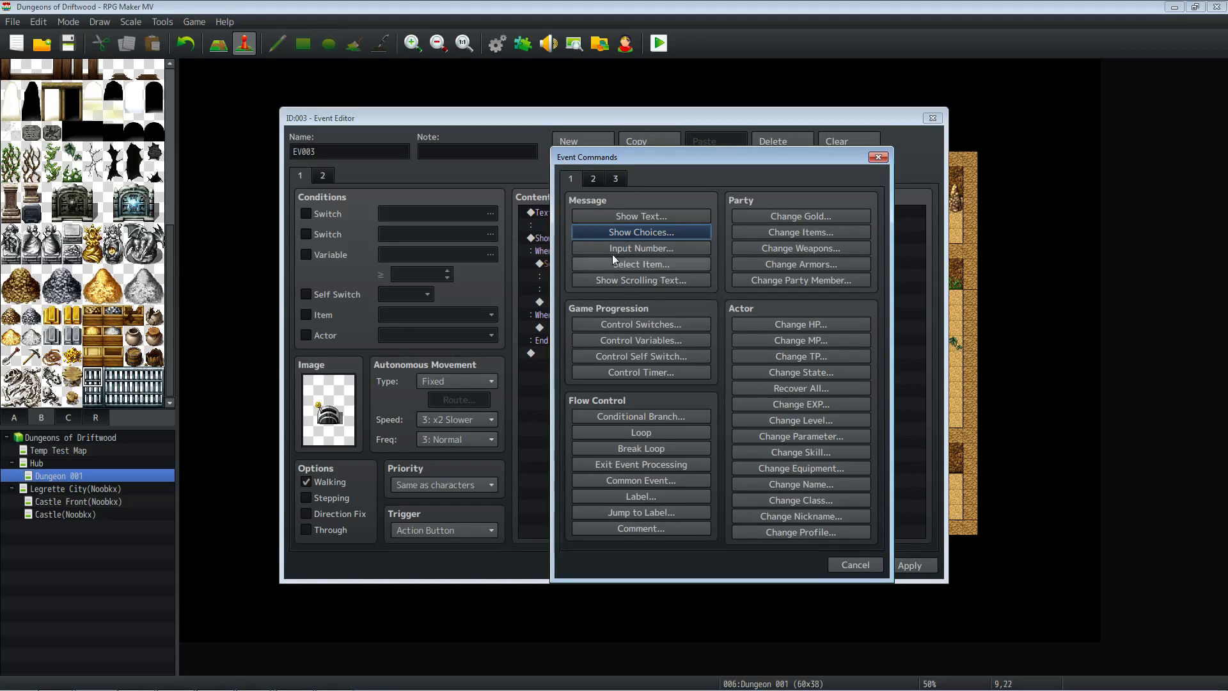
{"action": "left_click", "coordinate": [595, 181]}
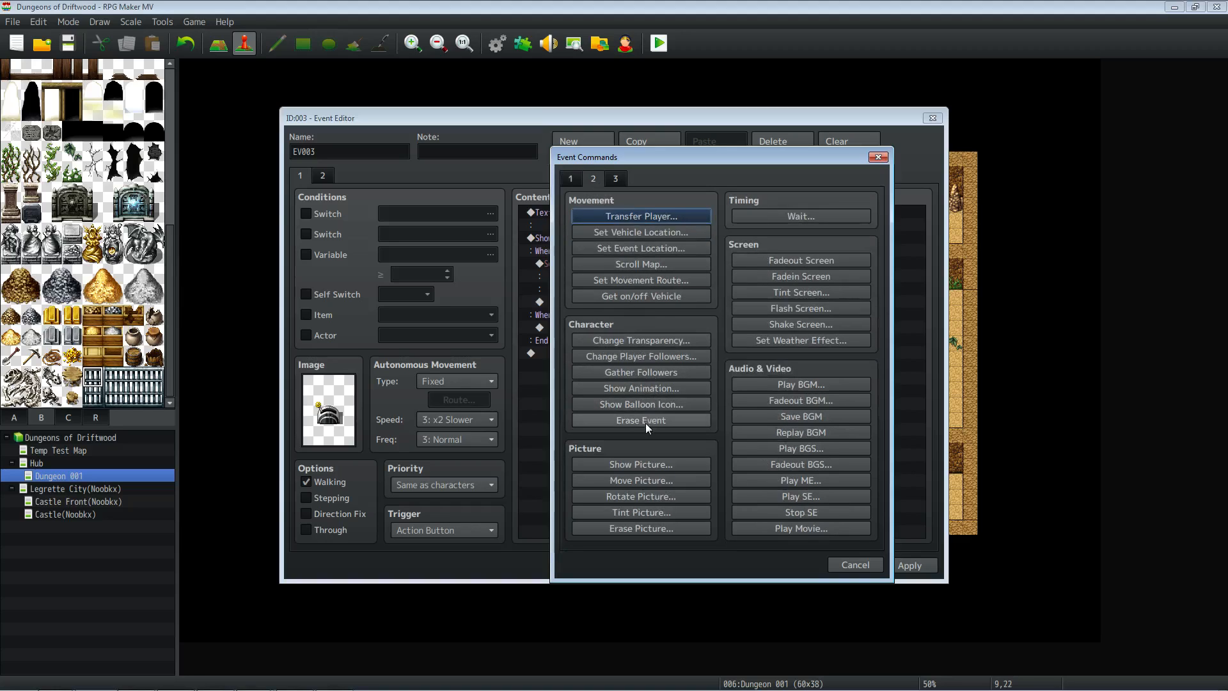
{"action": "left_click", "coordinate": [616, 180]}
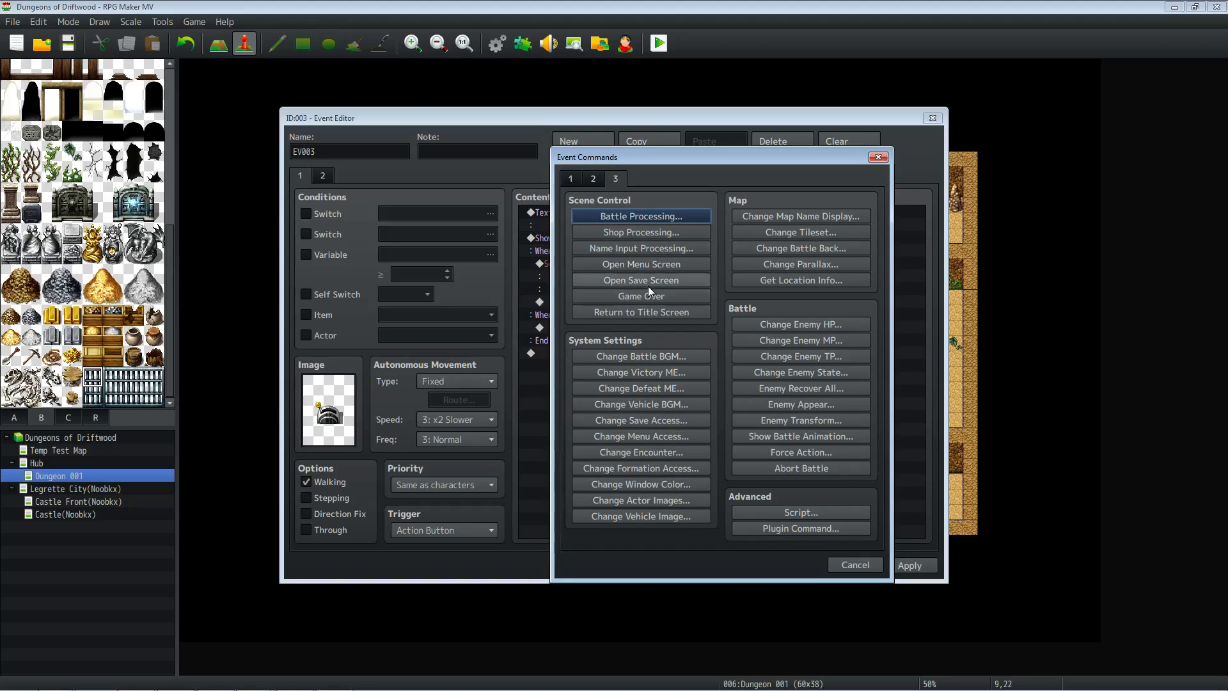
{"action": "left_click", "coordinate": [594, 180]}
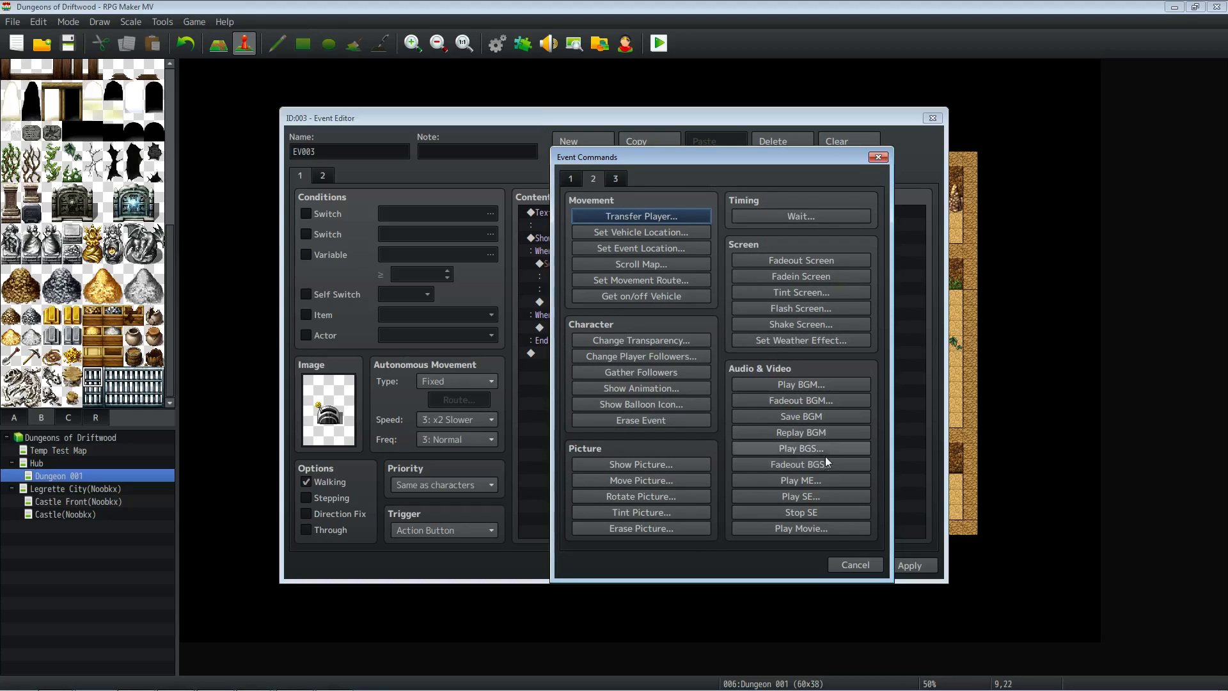
{"action": "left_click", "coordinate": [808, 497]}
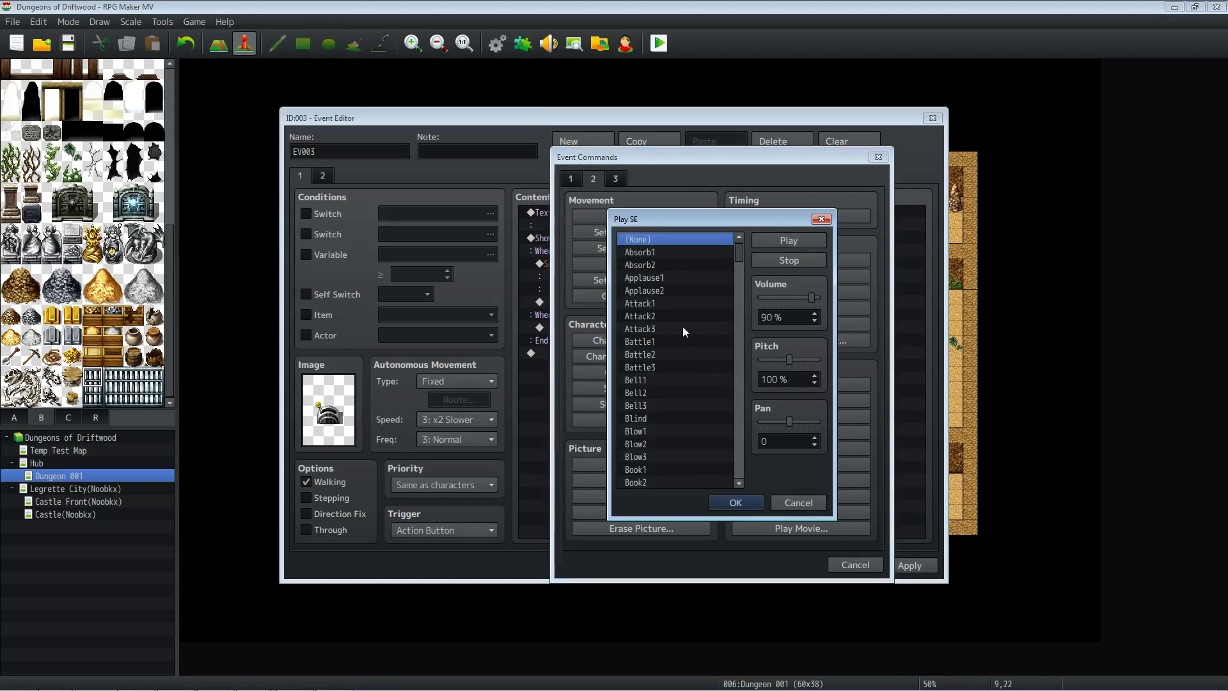
Look through the sound effect list and compare the Open1 to Open5 effects.
{"action": "scroll", "coordinate": [669, 279], "scroll_direction": "down", "scroll_amount": 6}
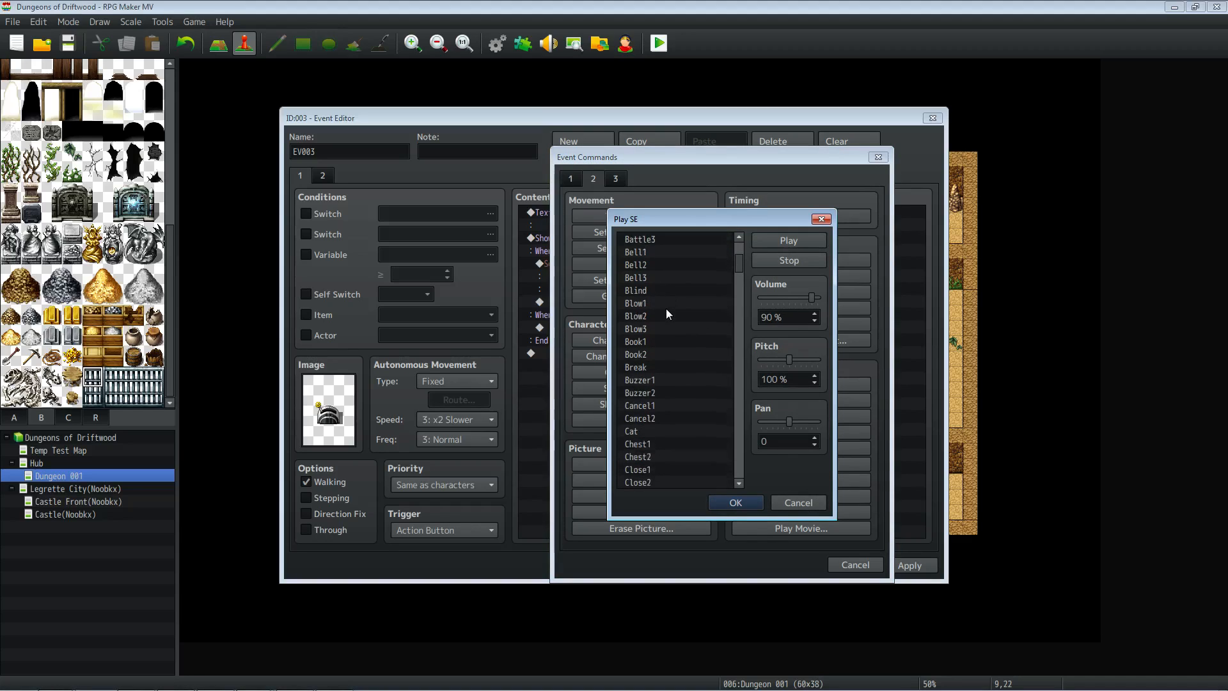
{"action": "scroll", "coordinate": [666, 316], "scroll_direction": "down", "scroll_amount": 10}
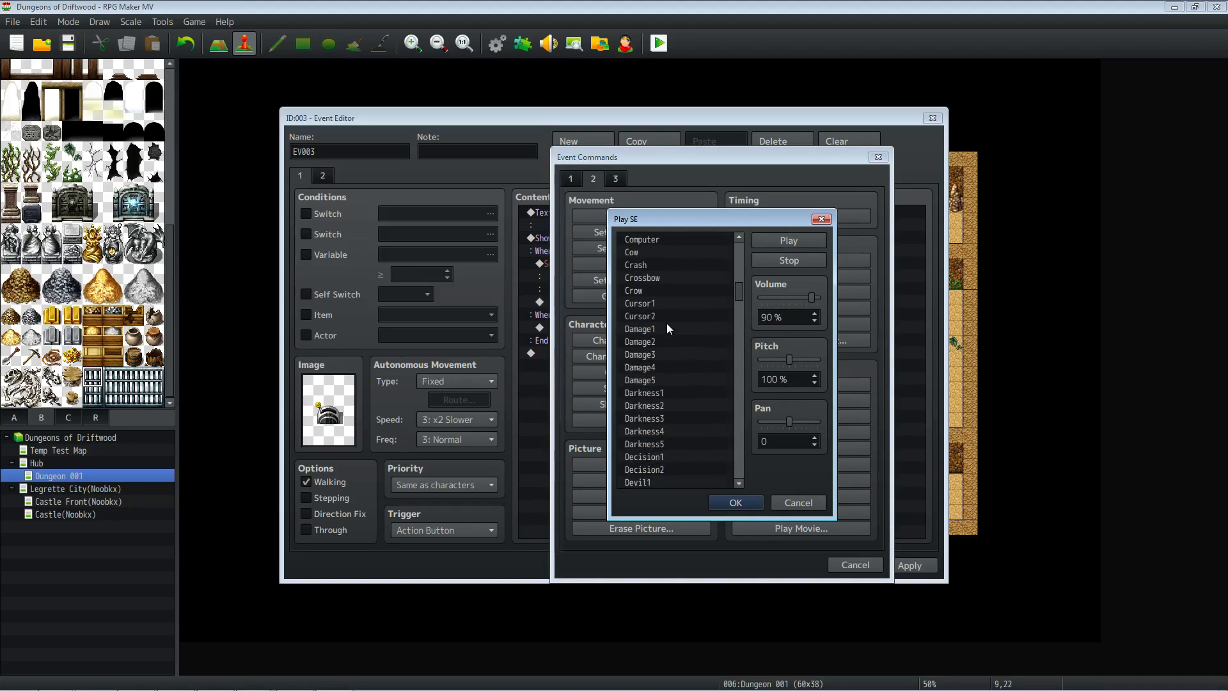
{"action": "scroll", "coordinate": [667, 325], "scroll_direction": "down", "scroll_amount": 7}
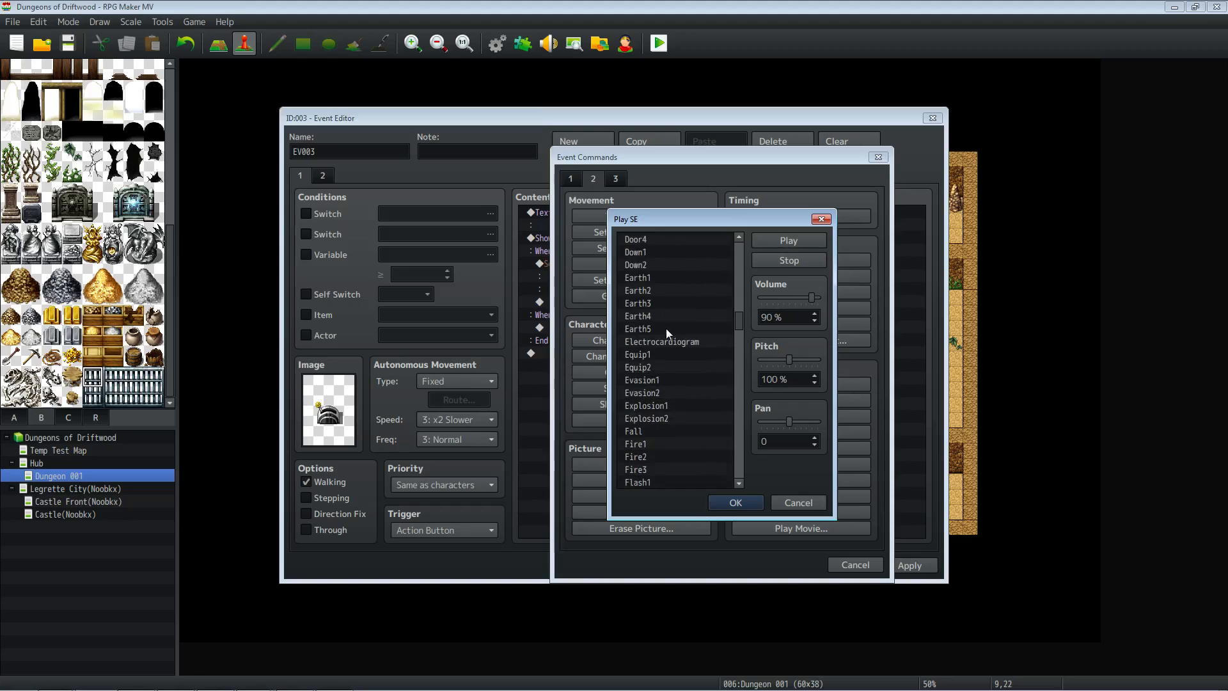
{"action": "scroll", "coordinate": [668, 332], "scroll_direction": "down", "scroll_amount": 12}
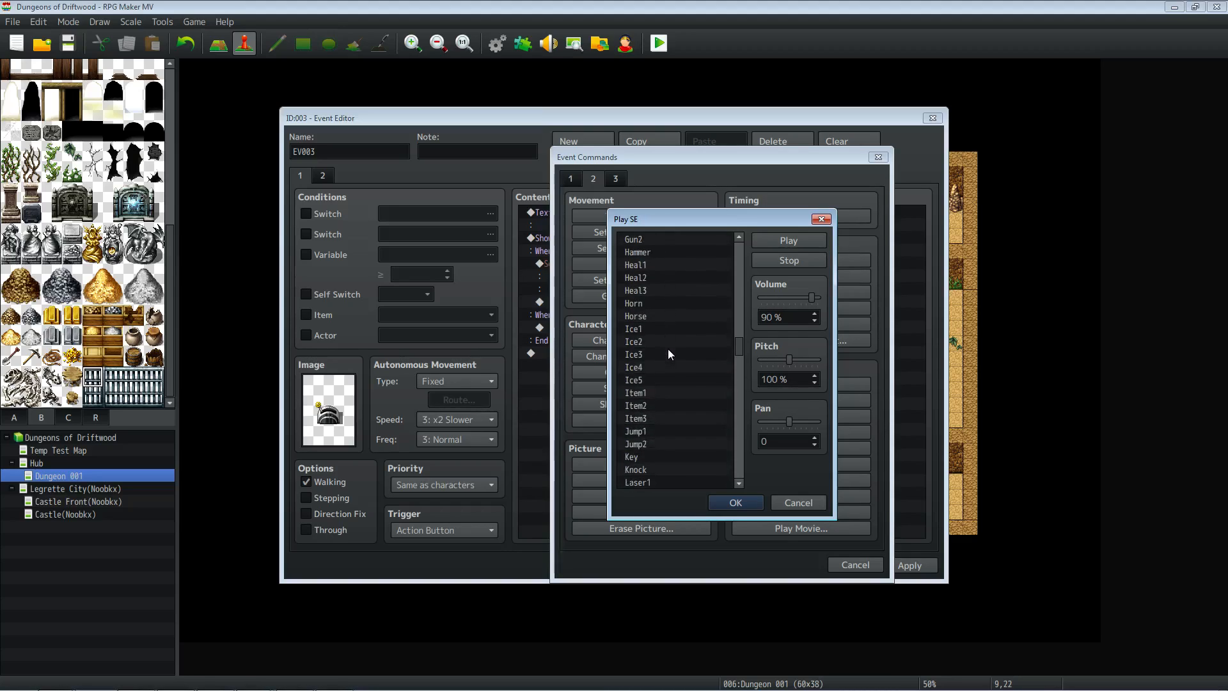
{"action": "scroll", "coordinate": [668, 349], "scroll_direction": "down", "scroll_amount": 5}
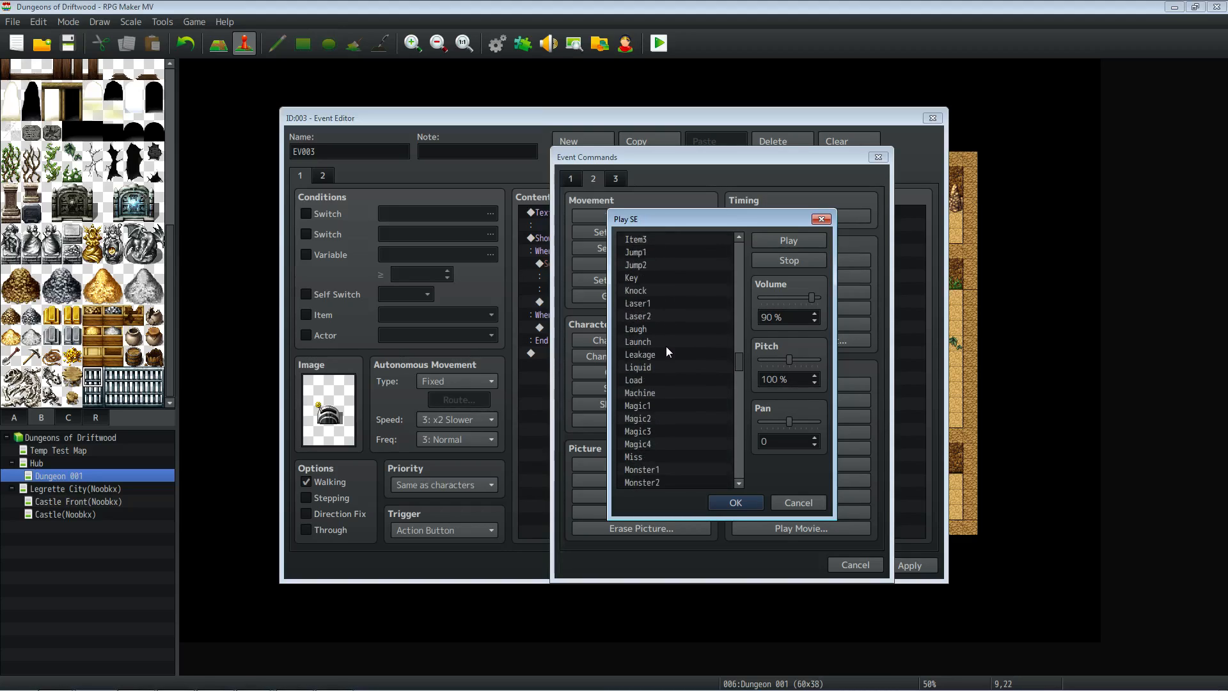
{"action": "scroll", "coordinate": [664, 354], "scroll_direction": "down", "scroll_amount": 7}
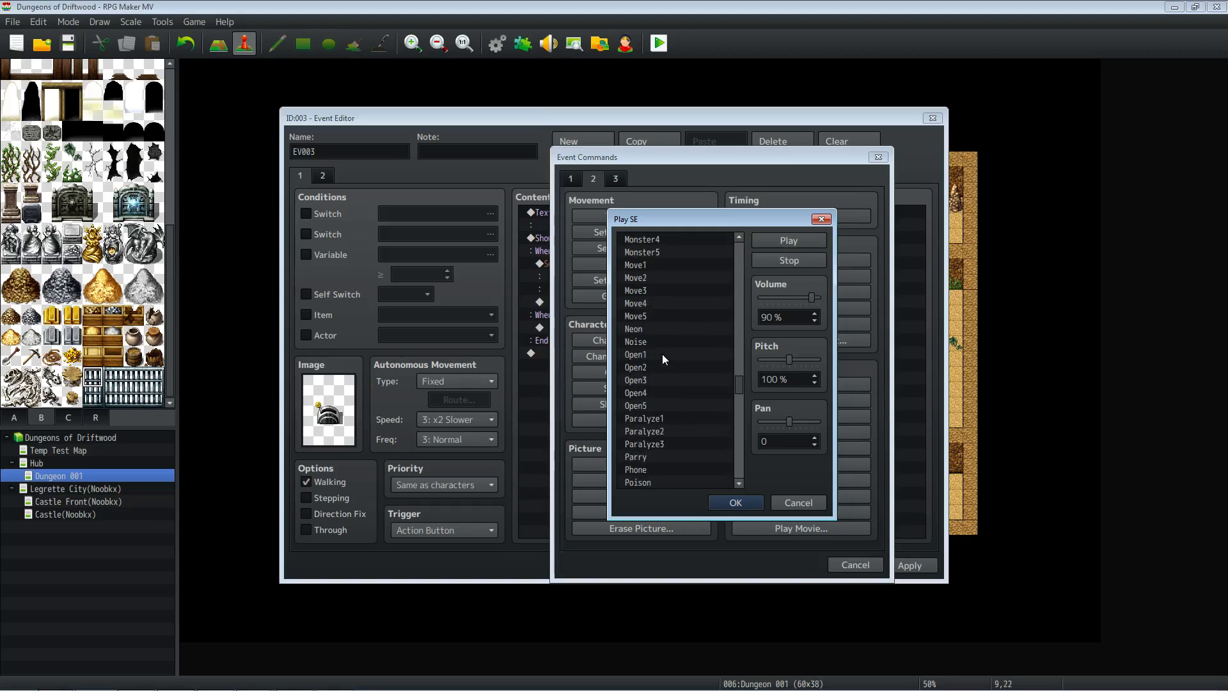
{"action": "left_click", "coordinate": [668, 305]}
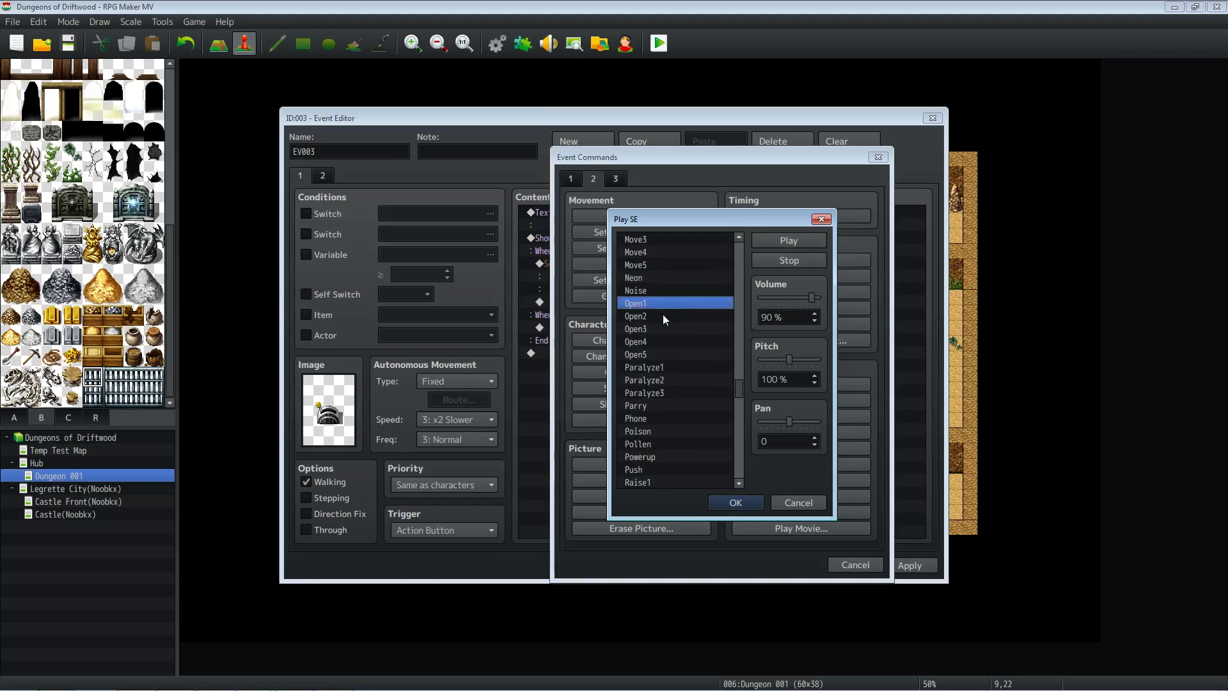
{"action": "left_click", "coordinate": [663, 314]}
{"action": "left_click", "coordinate": [657, 330]}
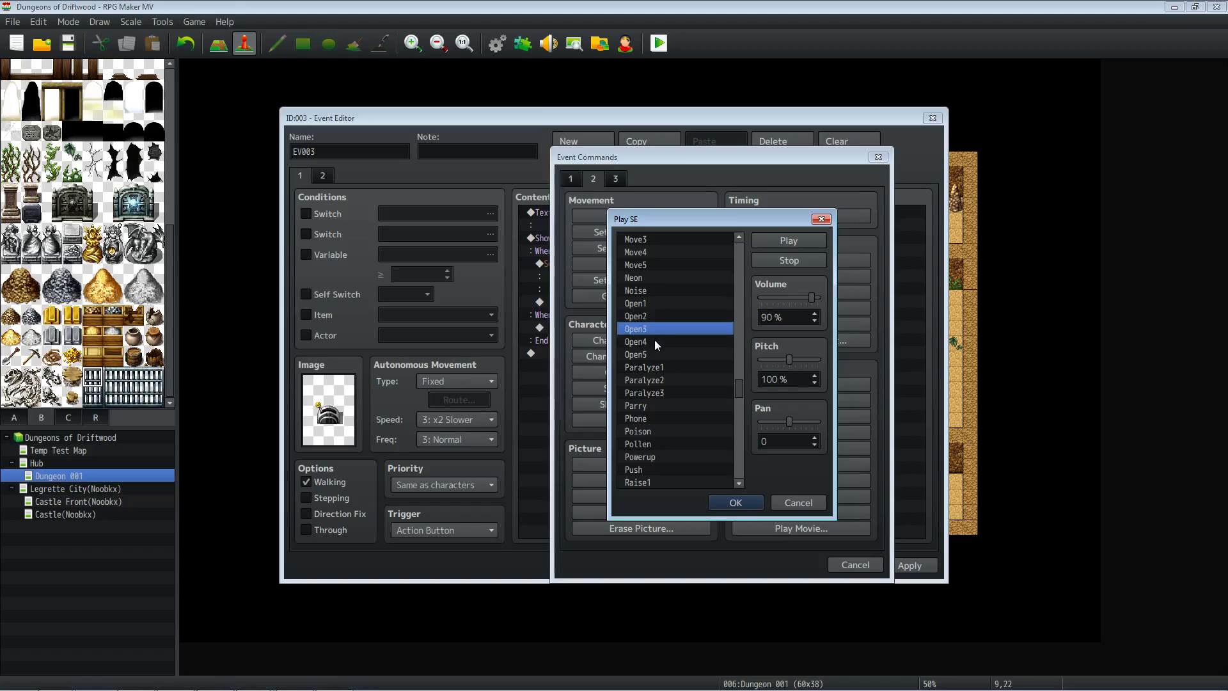
{"action": "left_click", "coordinate": [654, 340]}
{"action": "left_click", "coordinate": [652, 302]}
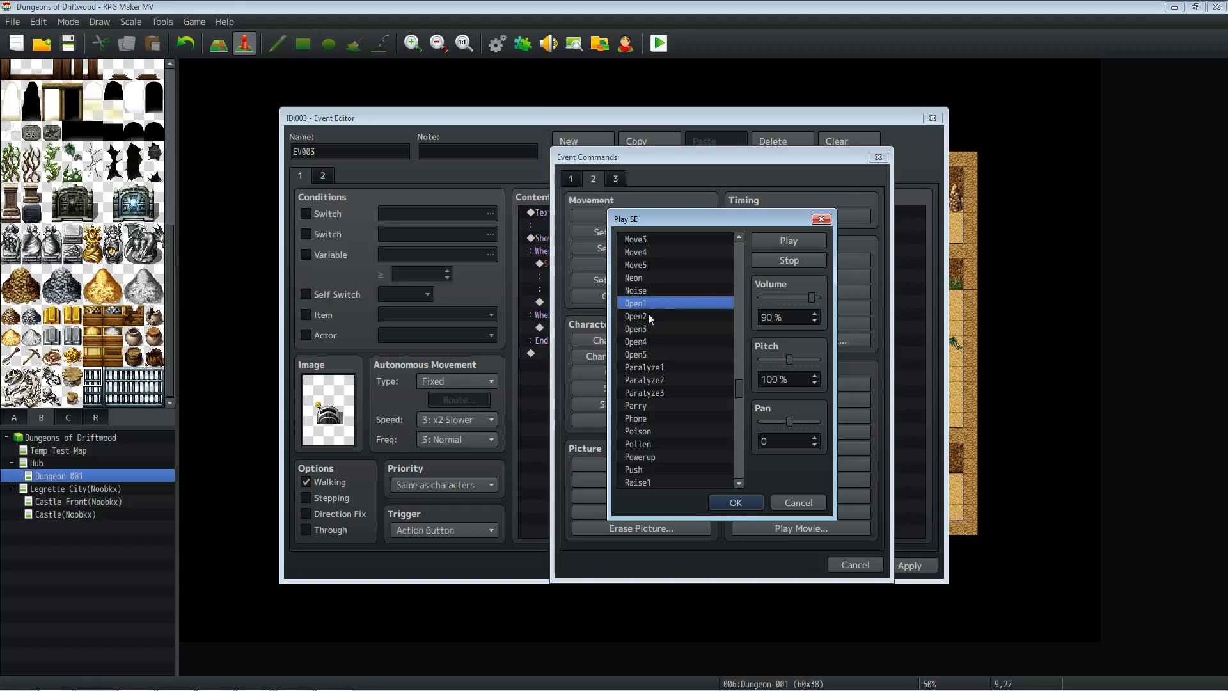
{"action": "left_click", "coordinate": [648, 315]}
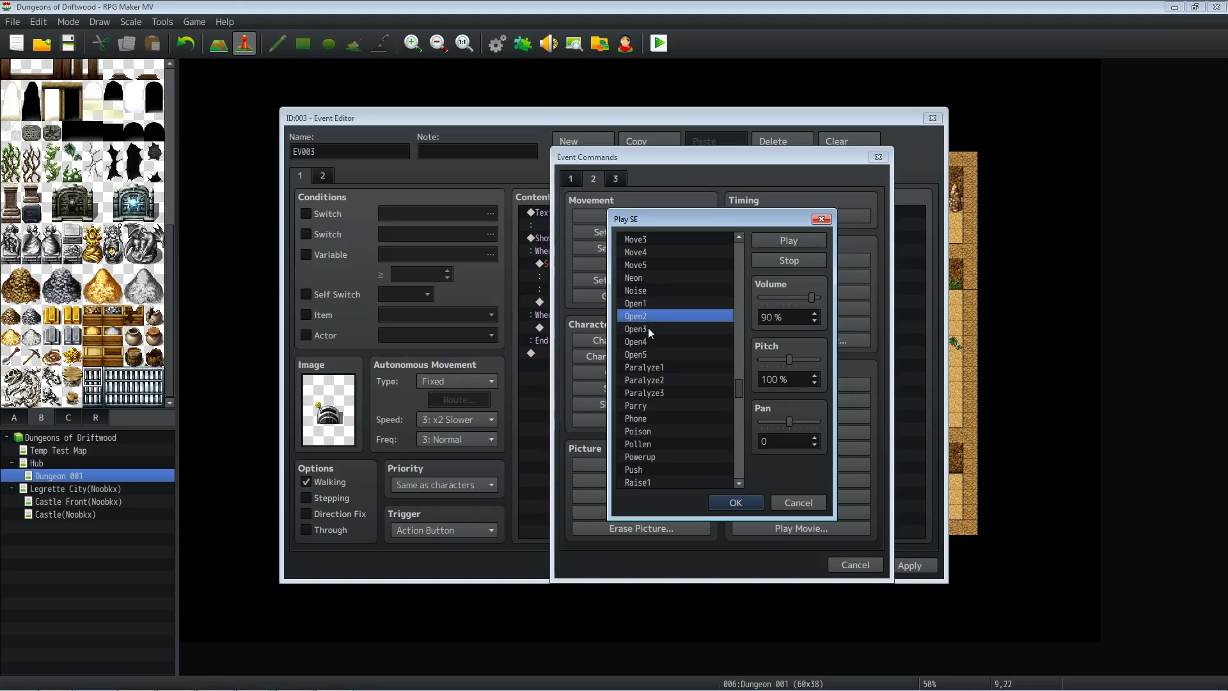
{"action": "left_click", "coordinate": [648, 329]}
{"action": "left_click", "coordinate": [651, 342]}
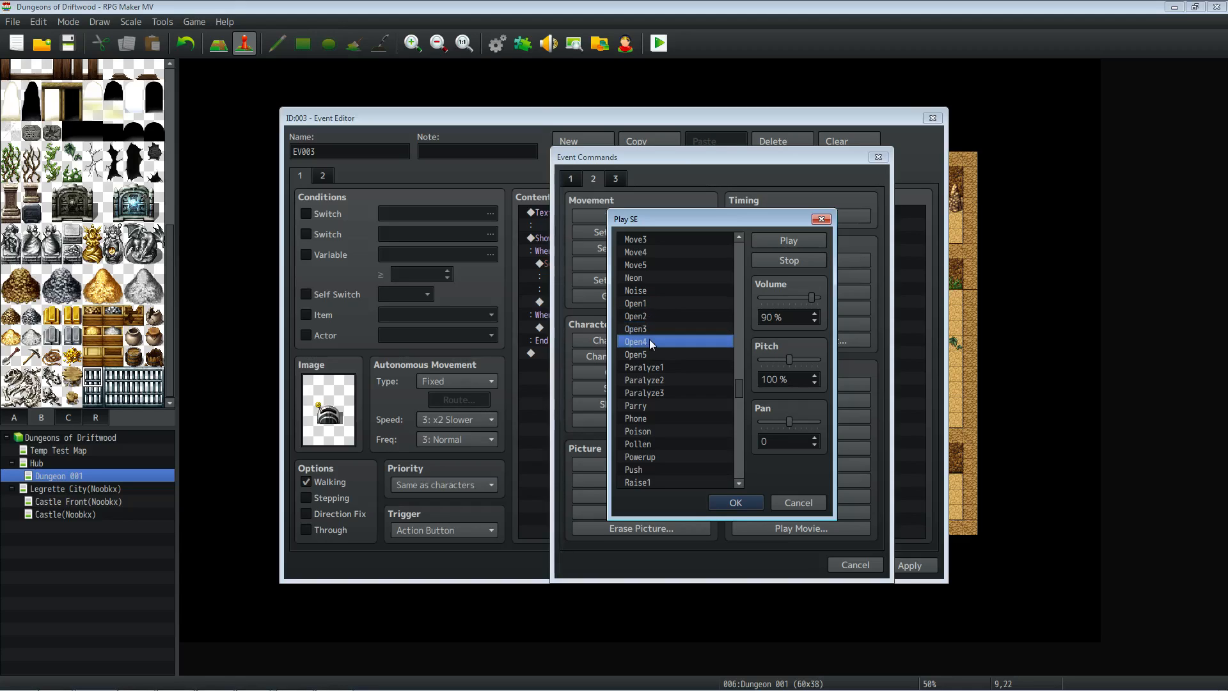
{"action": "left_click", "coordinate": [652, 355]}
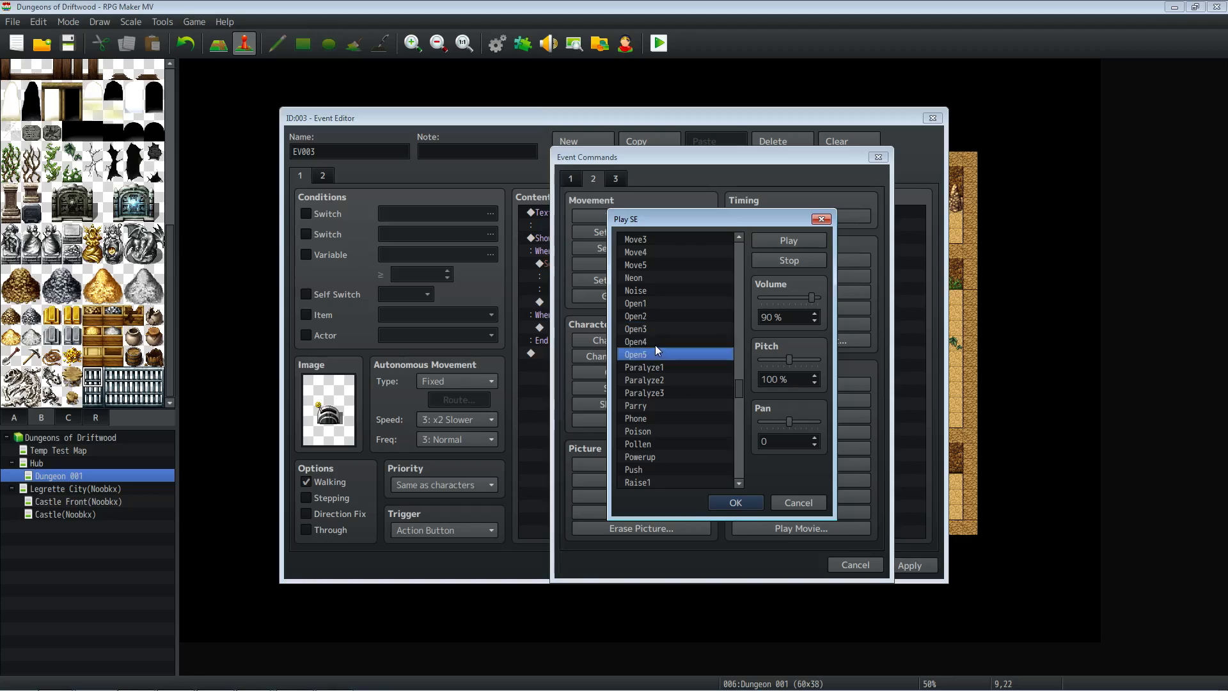
Choose the Switch3 sound effect, raise its pitch to 110%, and add it above the movement route.
{"action": "scroll", "coordinate": [655, 344], "scroll_direction": "down", "scroll_amount": 6}
{"action": "scroll", "coordinate": [654, 346], "scroll_direction": "down", "scroll_amount": 6}
{"action": "scroll", "coordinate": [650, 377], "scroll_direction": "down", "scroll_amount": 1}
{"action": "left_click", "coordinate": [650, 417]}
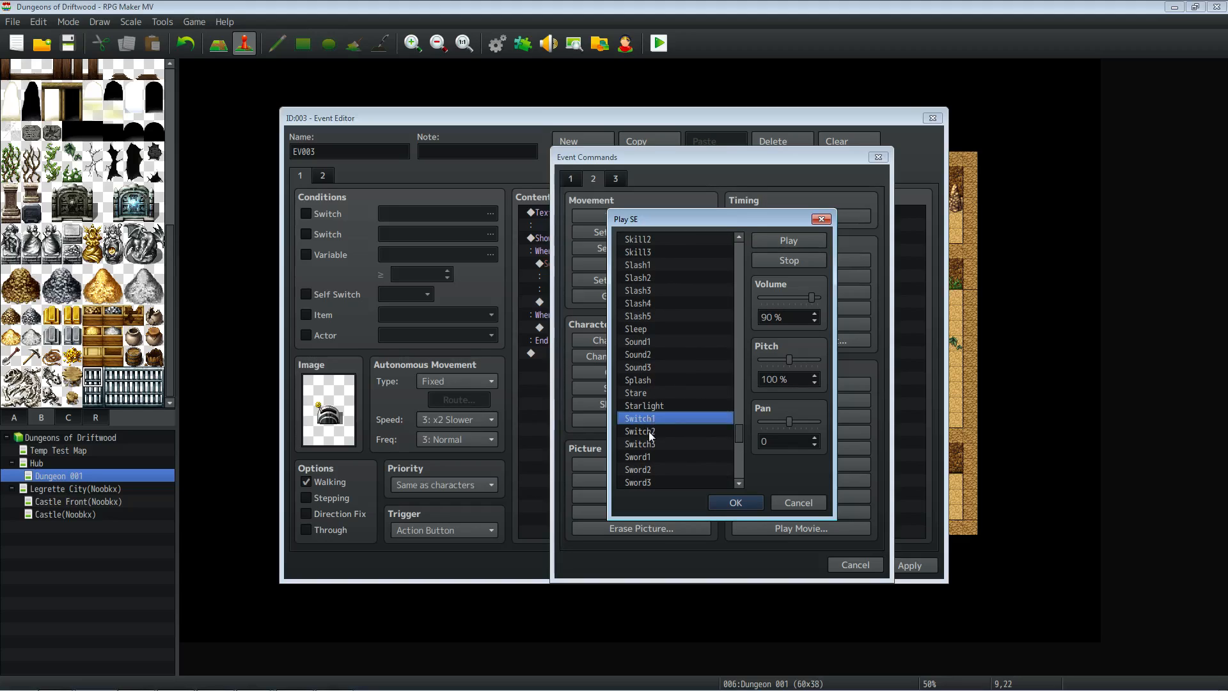
{"action": "left_click", "coordinate": [649, 431]}
{"action": "left_click", "coordinate": [654, 443]}
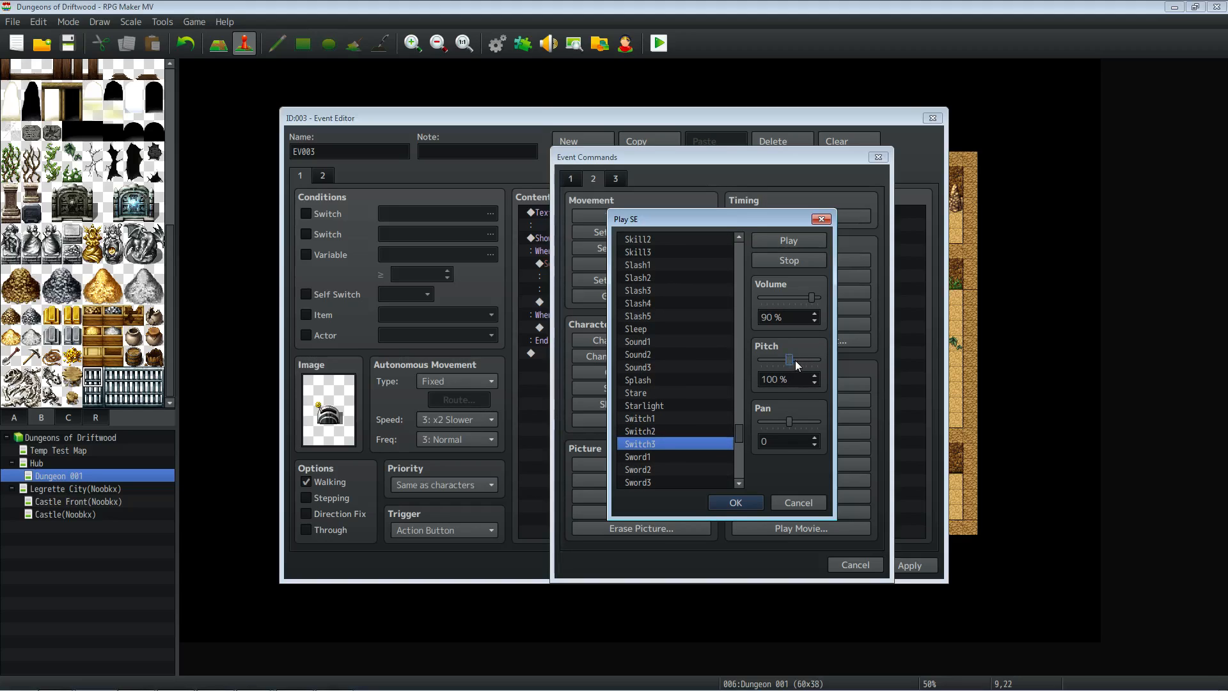
{"action": "left_click", "coordinate": [791, 241]}
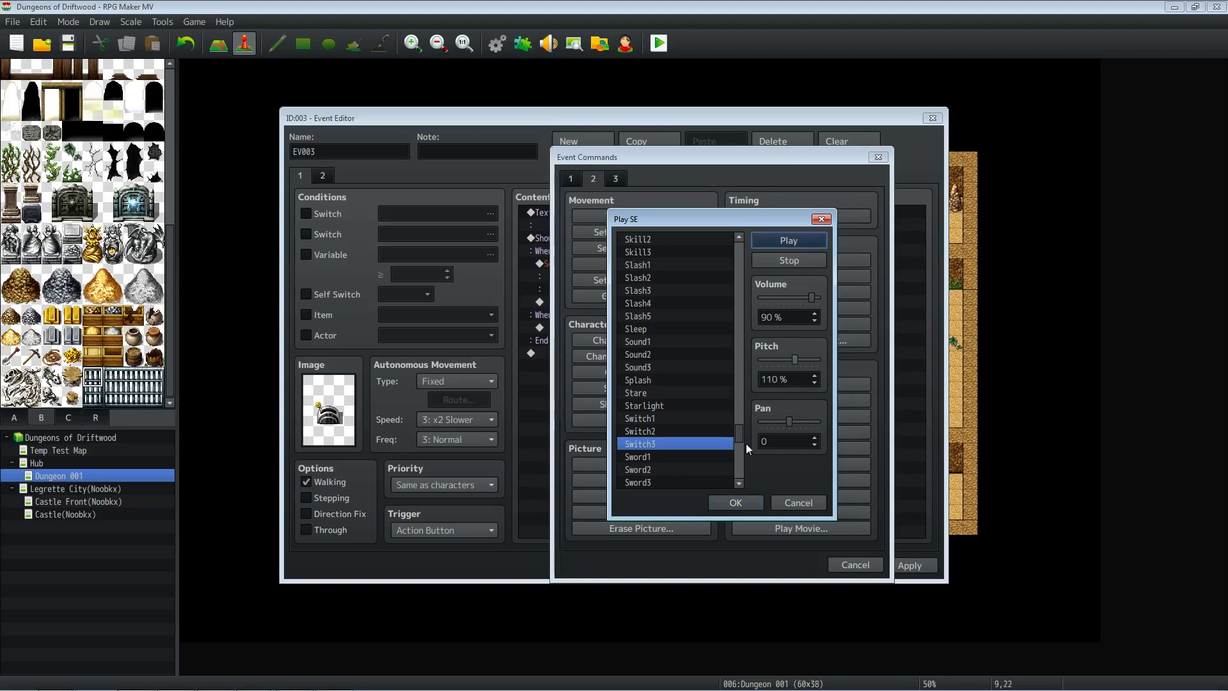
{"action": "left_click", "coordinate": [735, 503]}
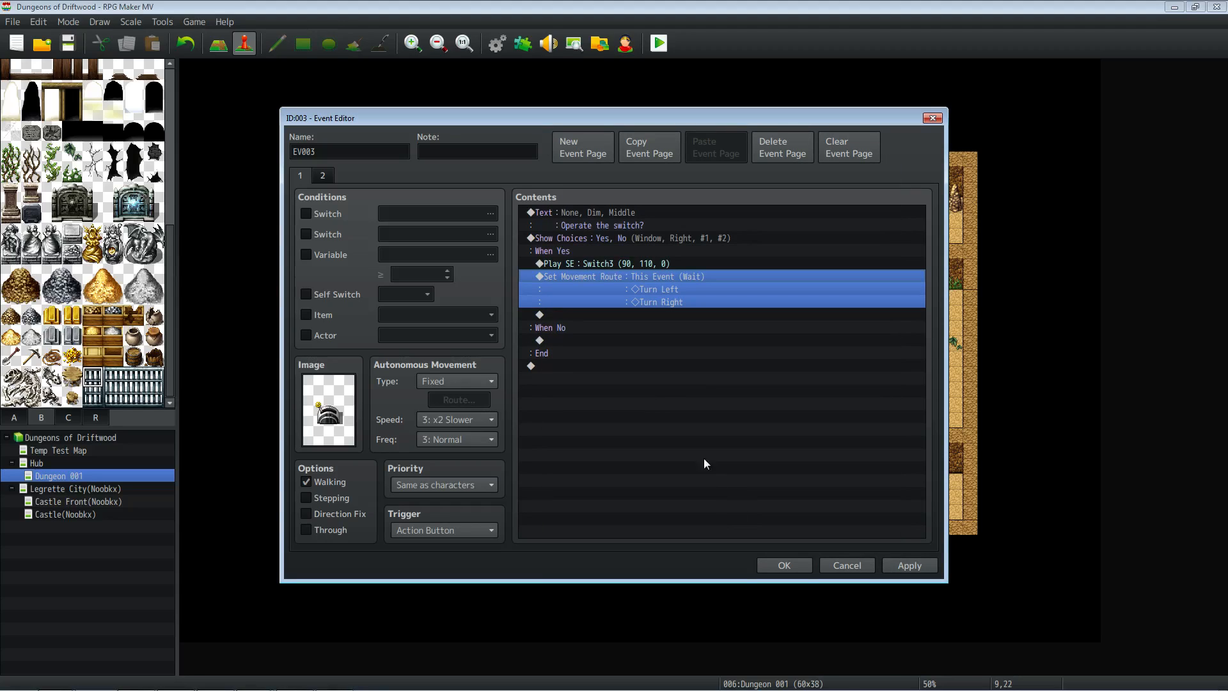
Add a Play SE command after the movement route in the Yes branch, using Door3 at 120% pitch.
{"action": "left_click", "coordinate": [596, 315]}
{"action": "right_click", "coordinate": [596, 317]}
{"action": "left_click", "coordinate": [628, 323]}
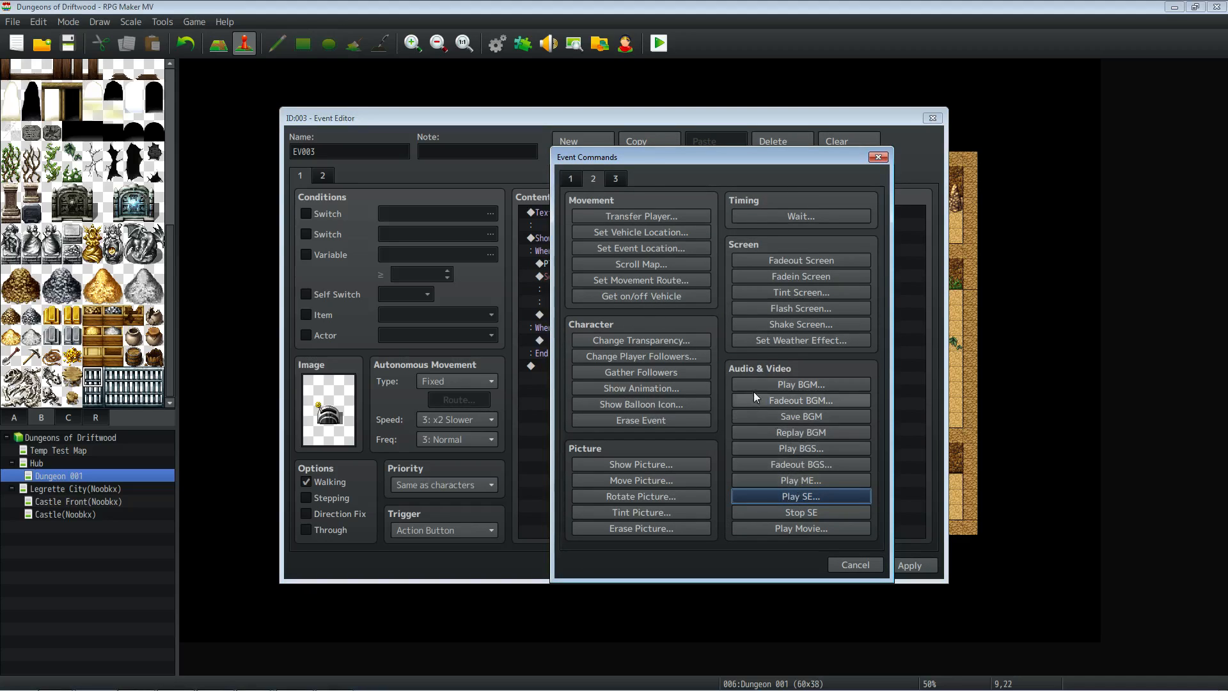
{"action": "left_click", "coordinate": [783, 497]}
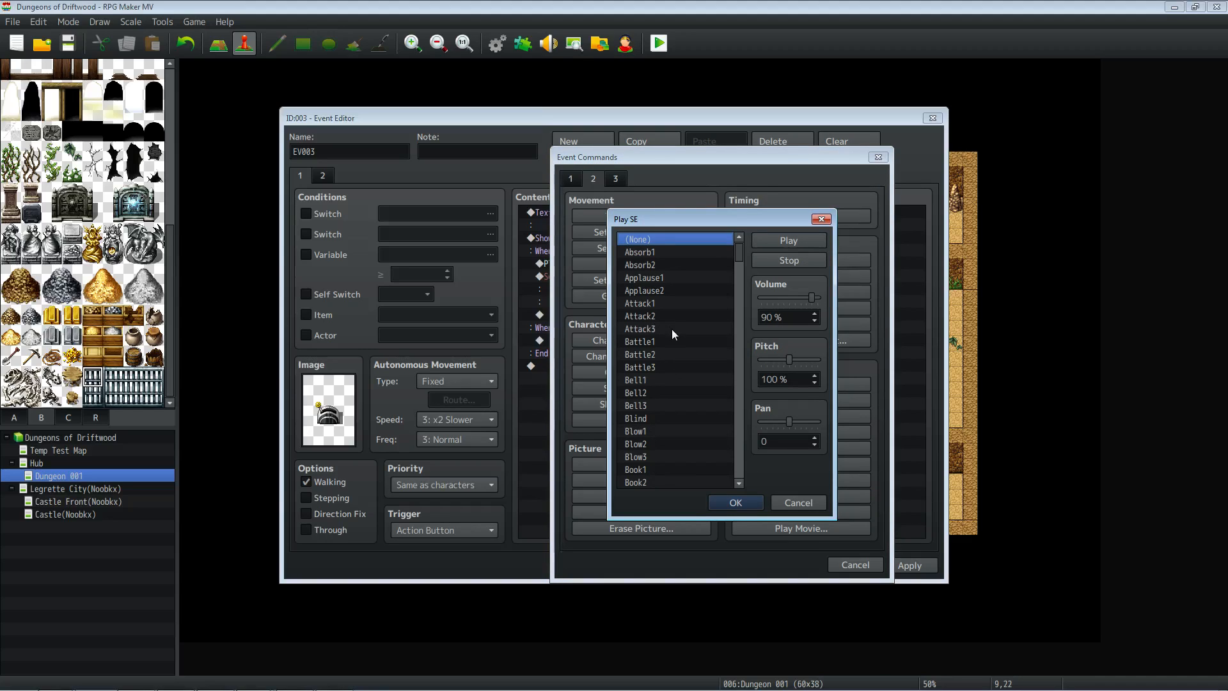
{"action": "scroll", "coordinate": [736, 363], "scroll_direction": "down", "scroll_amount": 19}
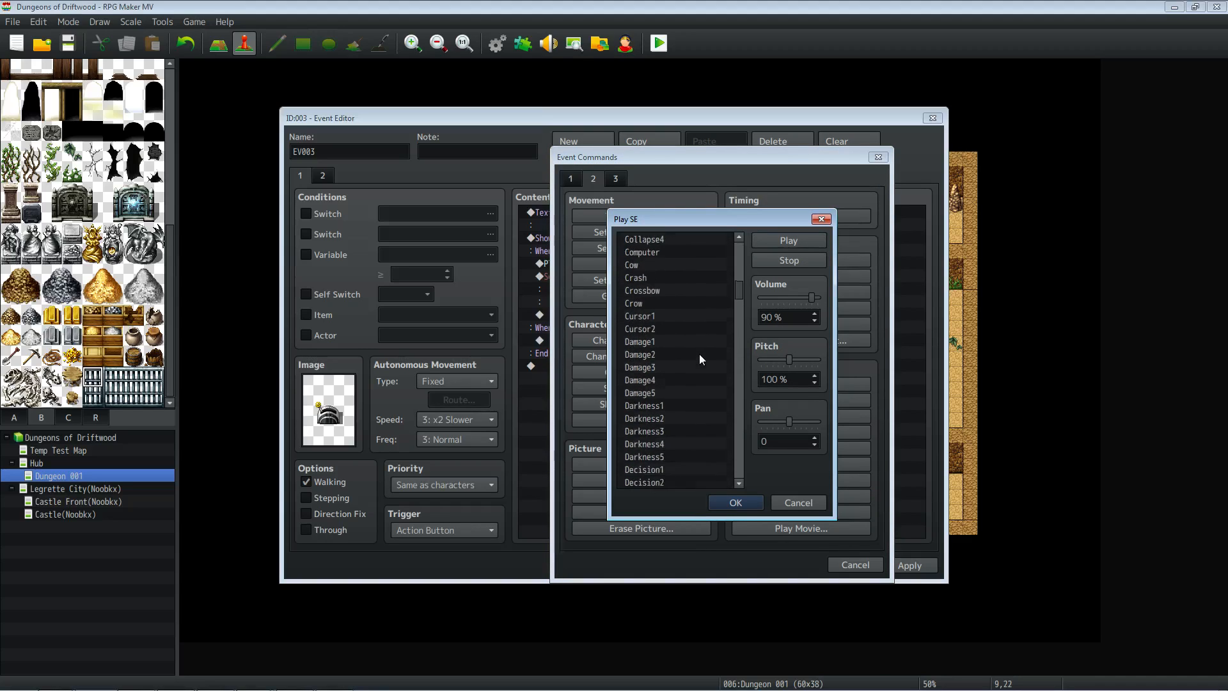
{"action": "scroll", "coordinate": [696, 360], "scroll_direction": "down", "scroll_amount": 2}
{"action": "left_click", "coordinate": [664, 316]}
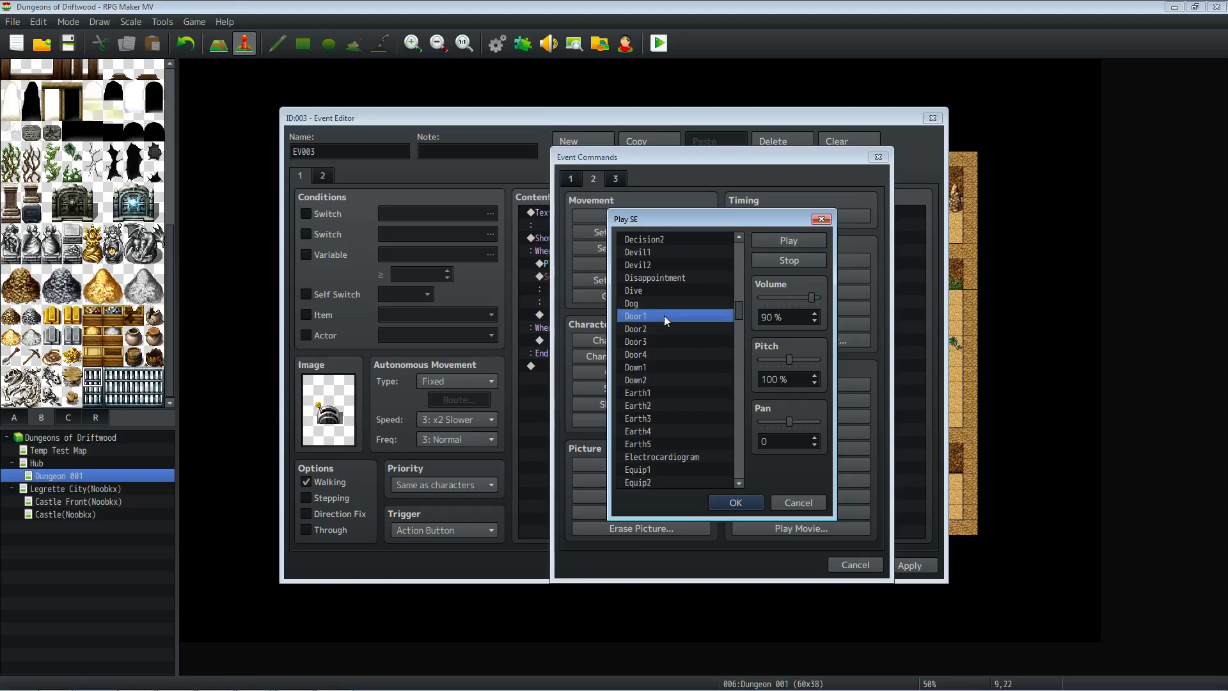
{"action": "left_click", "coordinate": [664, 329]}
{"action": "left_click", "coordinate": [666, 341]}
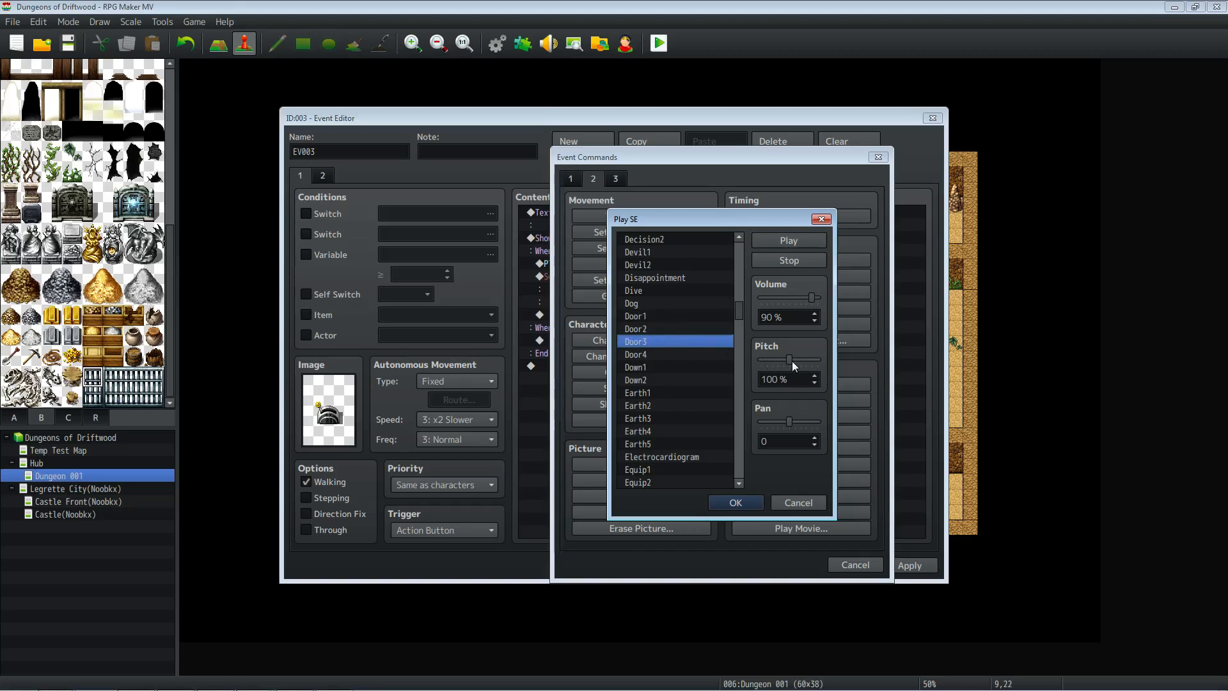
{"action": "left_click_drag", "start_coordinate": [789, 359], "coordinate": [803, 362]}
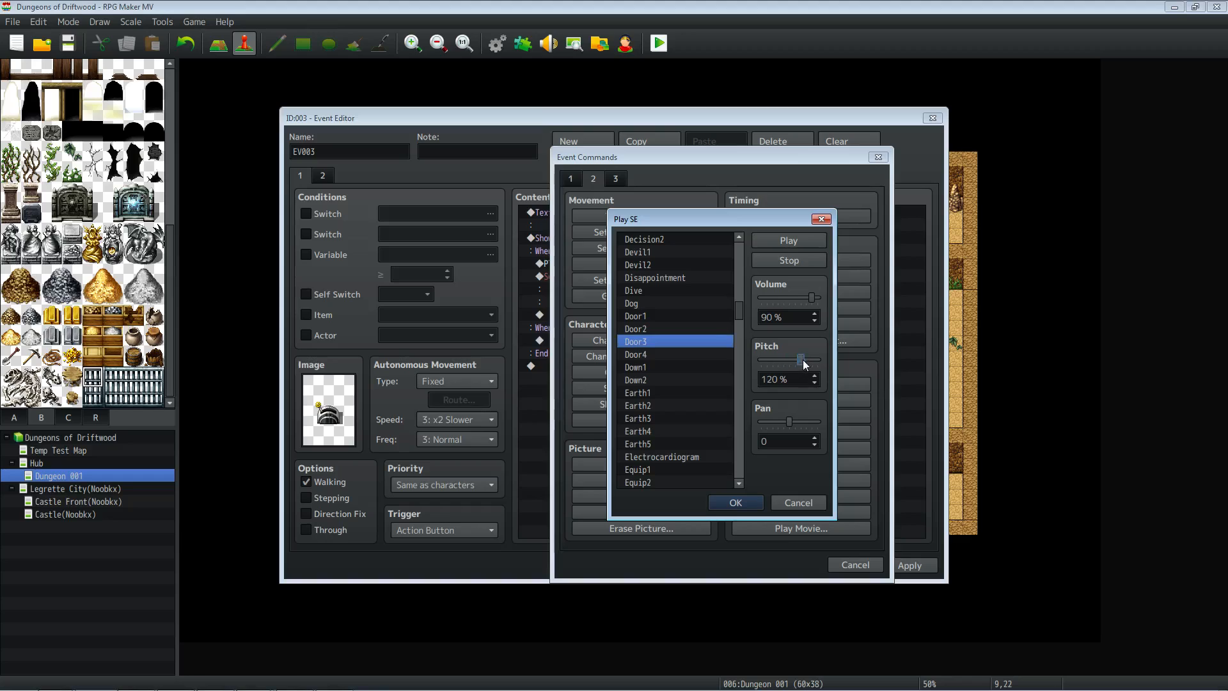
{"action": "left_click", "coordinate": [730, 502]}
{"action": "right_click", "coordinate": [607, 325]}
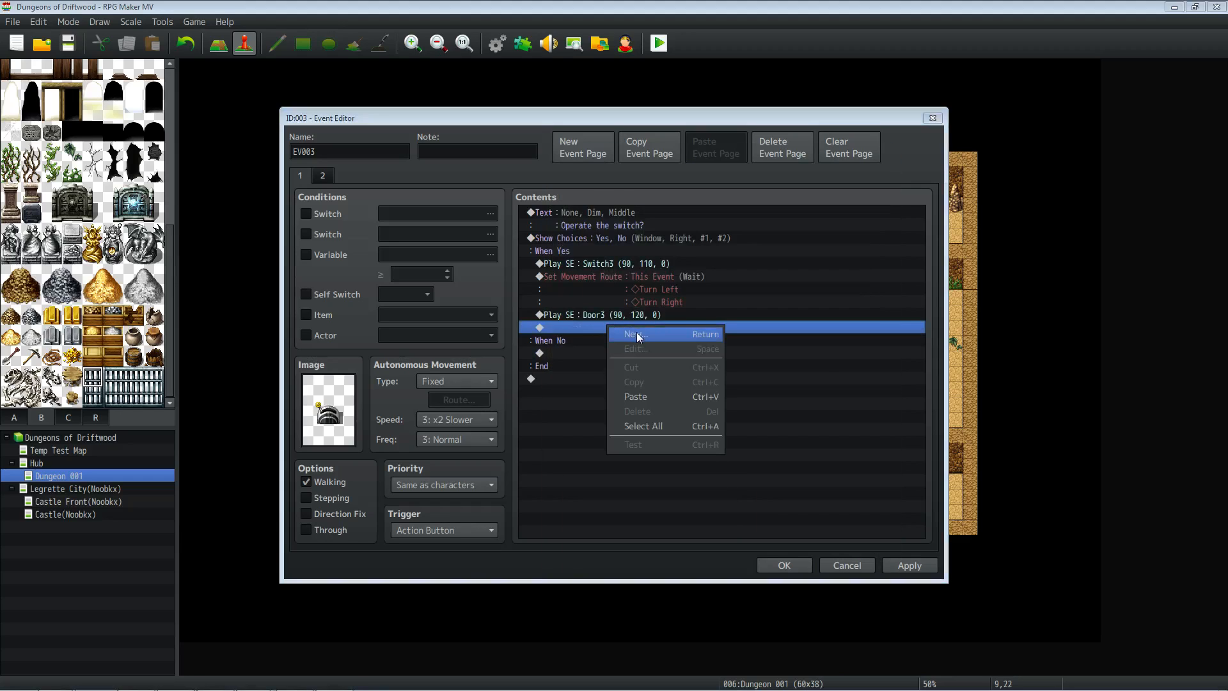
{"action": "left_click", "coordinate": [636, 333]}
{"action": "left_click", "coordinate": [571, 179]}
{"action": "left_click", "coordinate": [625, 216]}
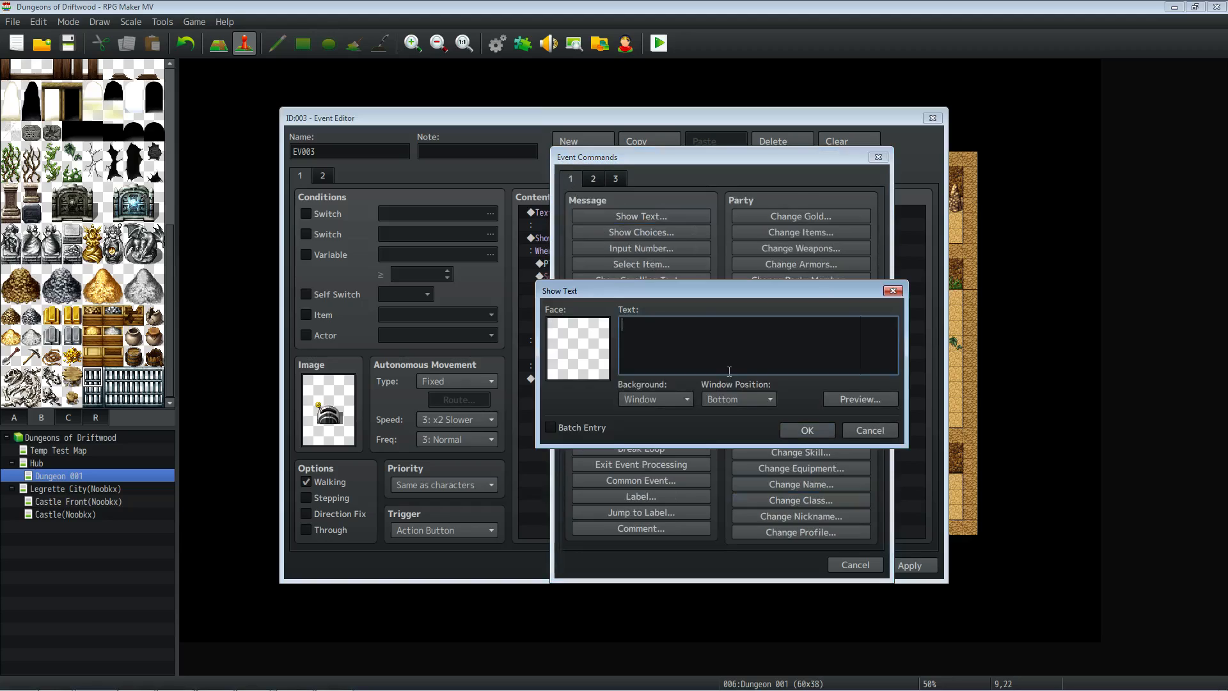
{"action": "type", "text": "It sounds as if"}
{"action": "left_click_drag", "start_coordinate": [732, 323], "coordinate": [580, 324]}
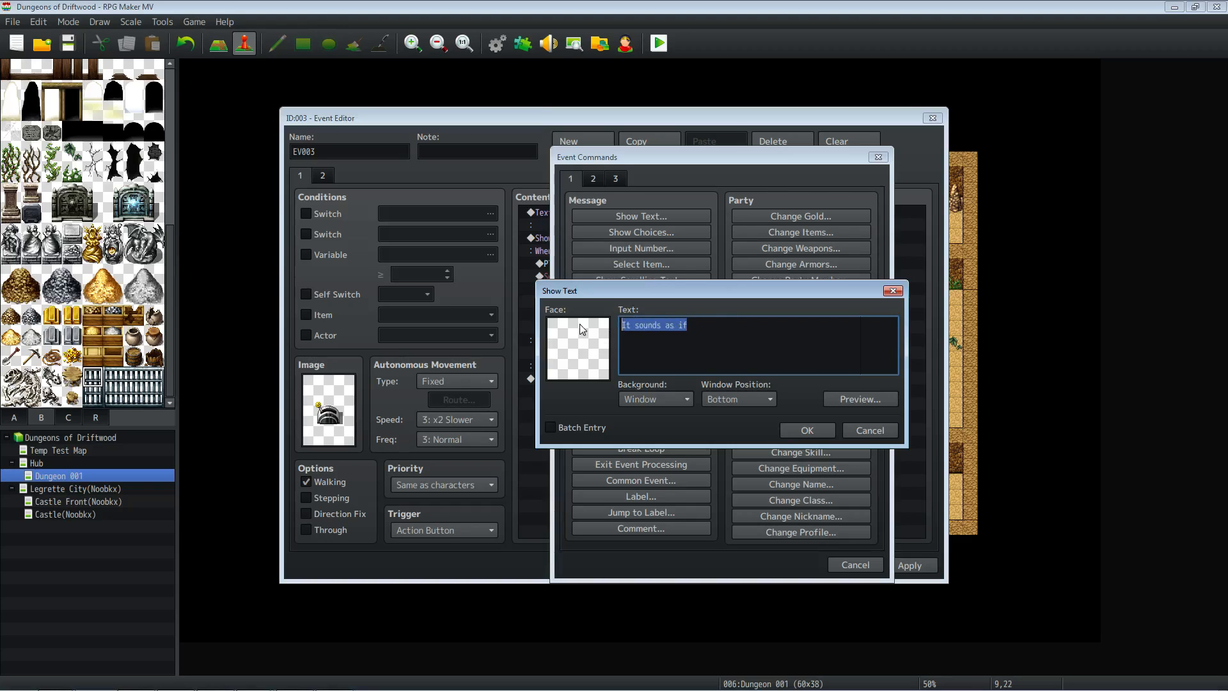
{"action": "left_click", "coordinate": [870, 430]}
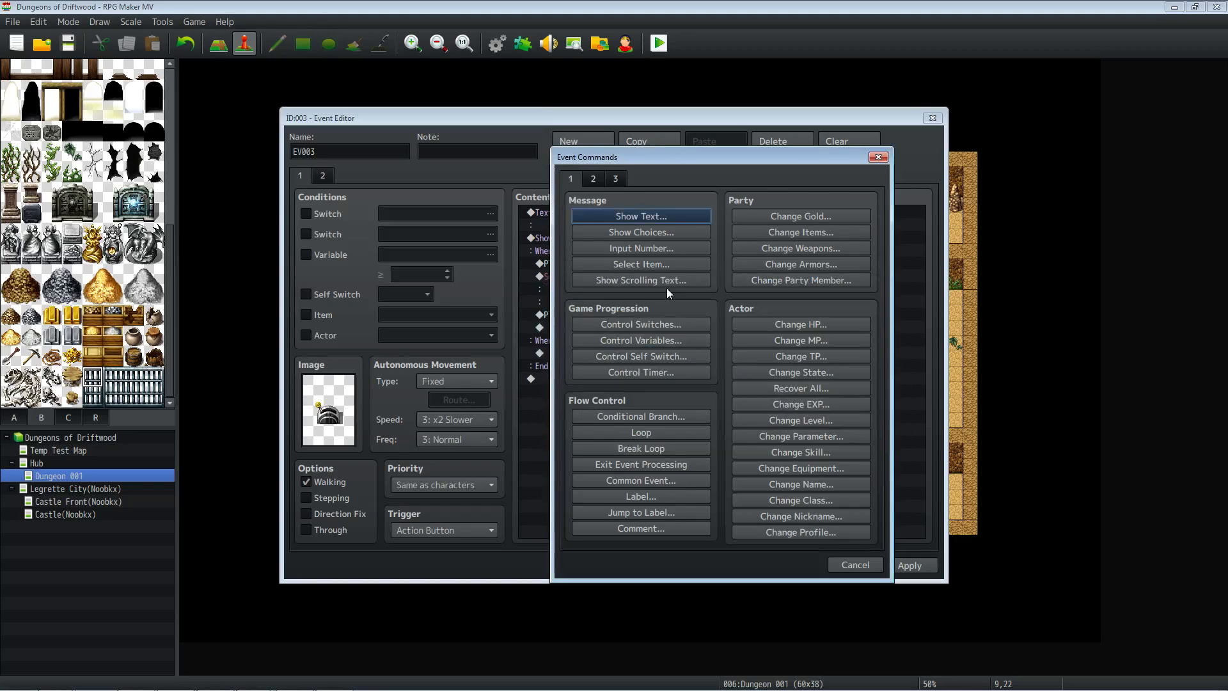
{"action": "left_click", "coordinate": [846, 565]}
Insert a 30-frame Wait above the Door3 sound effect in the Yes branch and apply the change.
{"action": "left_click", "coordinate": [688, 316]}
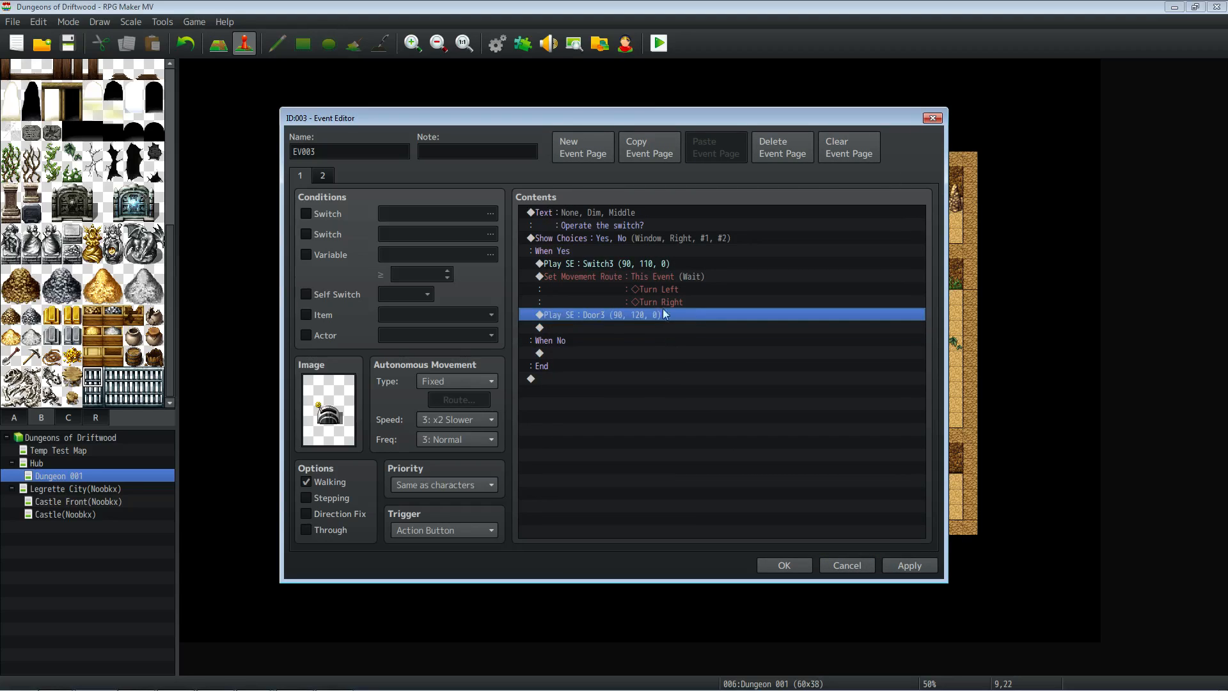
{"action": "left_click", "coordinate": [910, 564]}
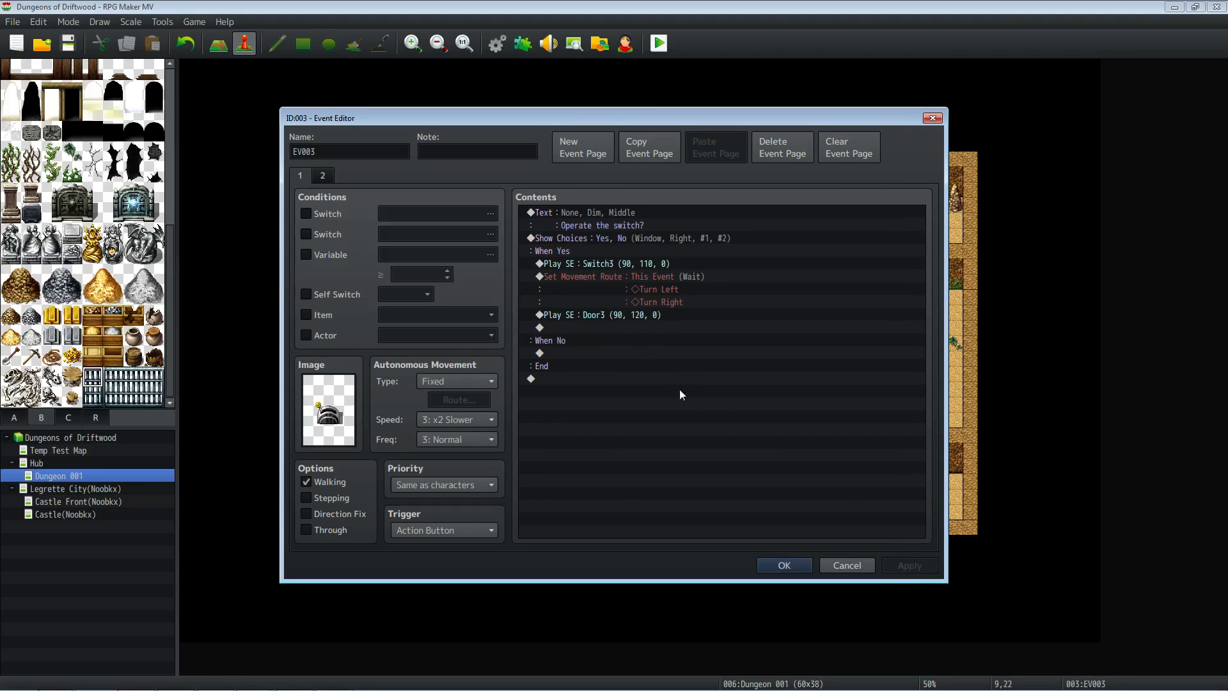
{"action": "left_click", "coordinate": [658, 316]}
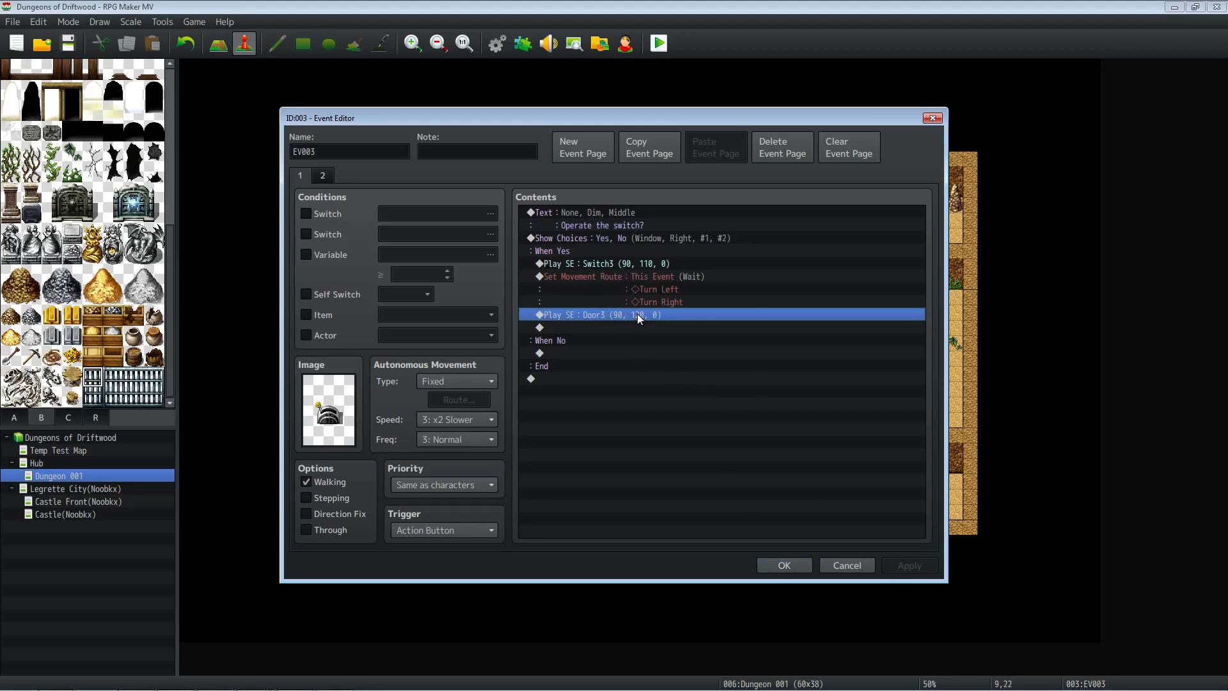
{"action": "right_click", "coordinate": [637, 314]}
{"action": "left_click", "coordinate": [659, 323]}
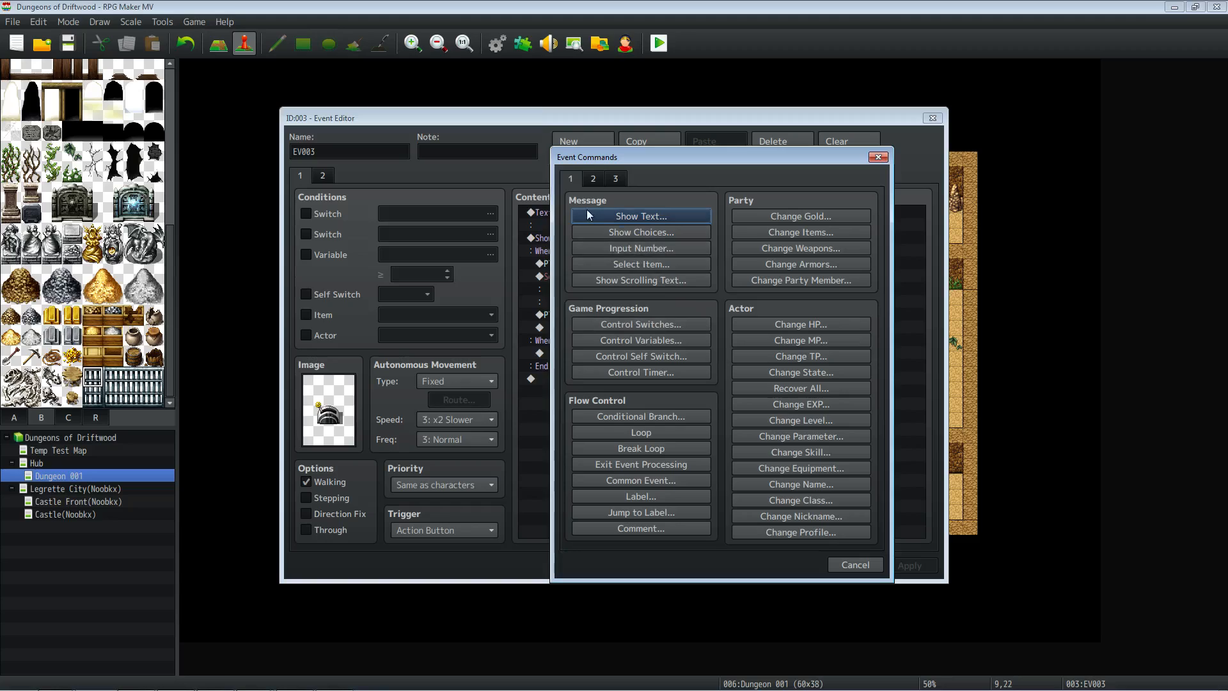
{"action": "left_click", "coordinate": [593, 177]}
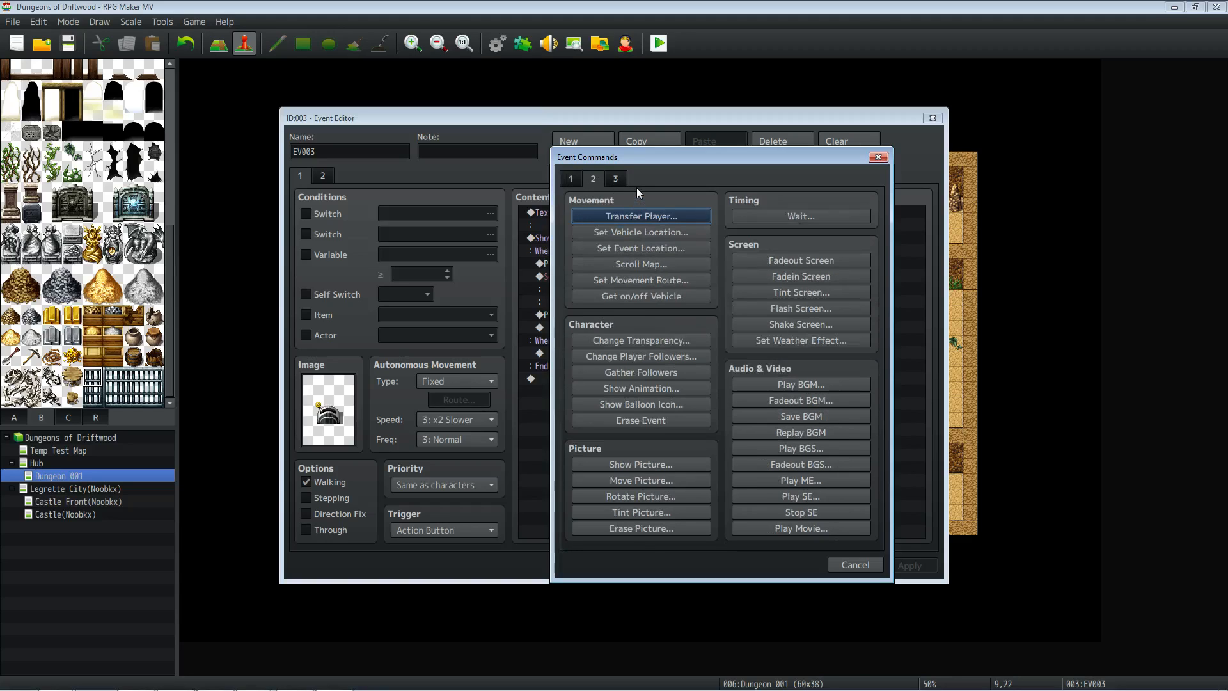
{"action": "left_click", "coordinate": [801, 216]}
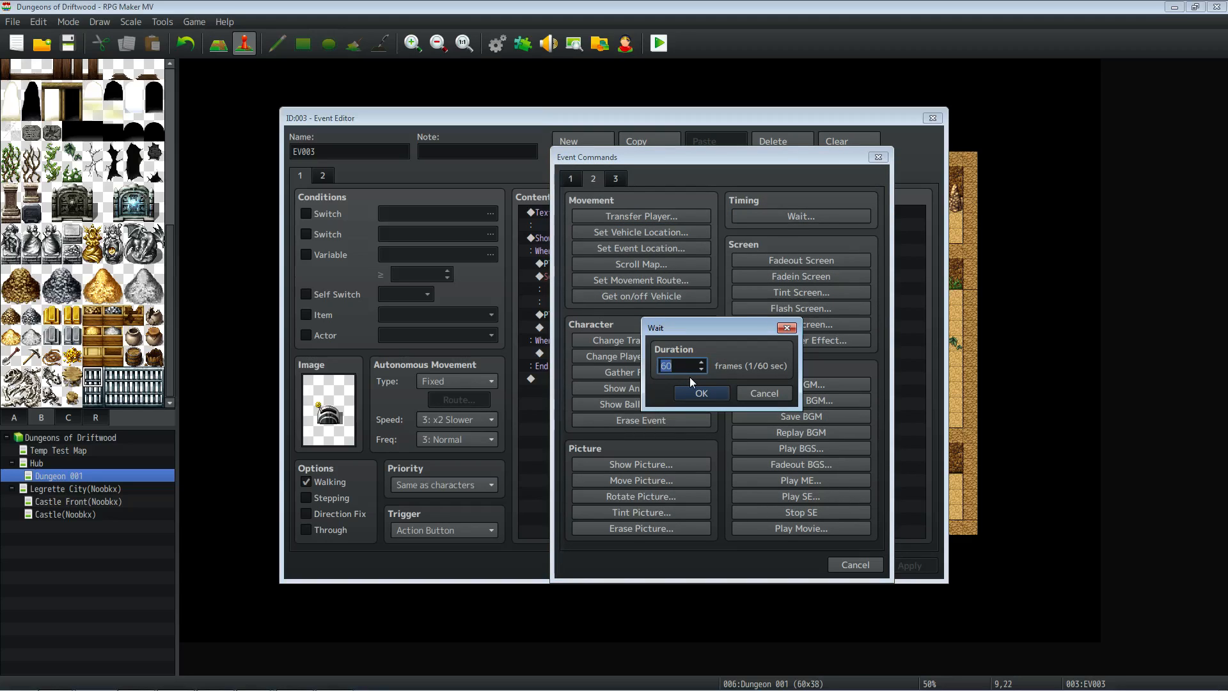
{"action": "type", "text": "30"}
{"action": "left_click", "coordinate": [682, 393]}
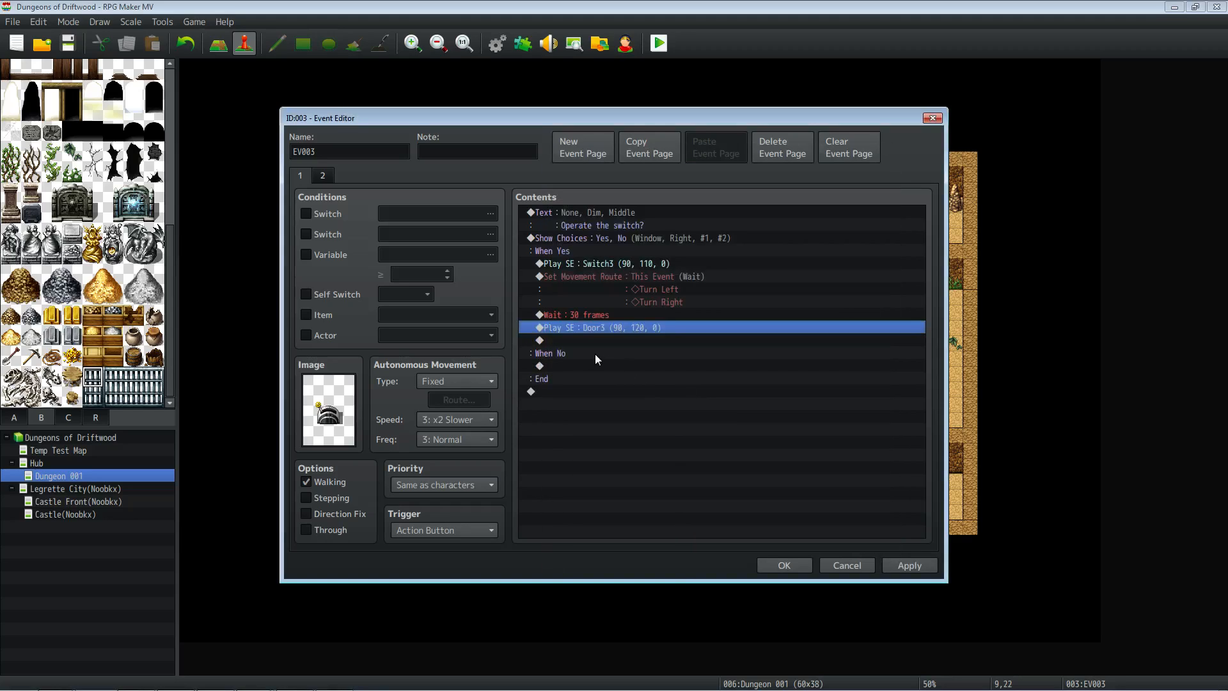
{"action": "left_click", "coordinate": [908, 563]}
{"action": "left_click", "coordinate": [568, 328]}
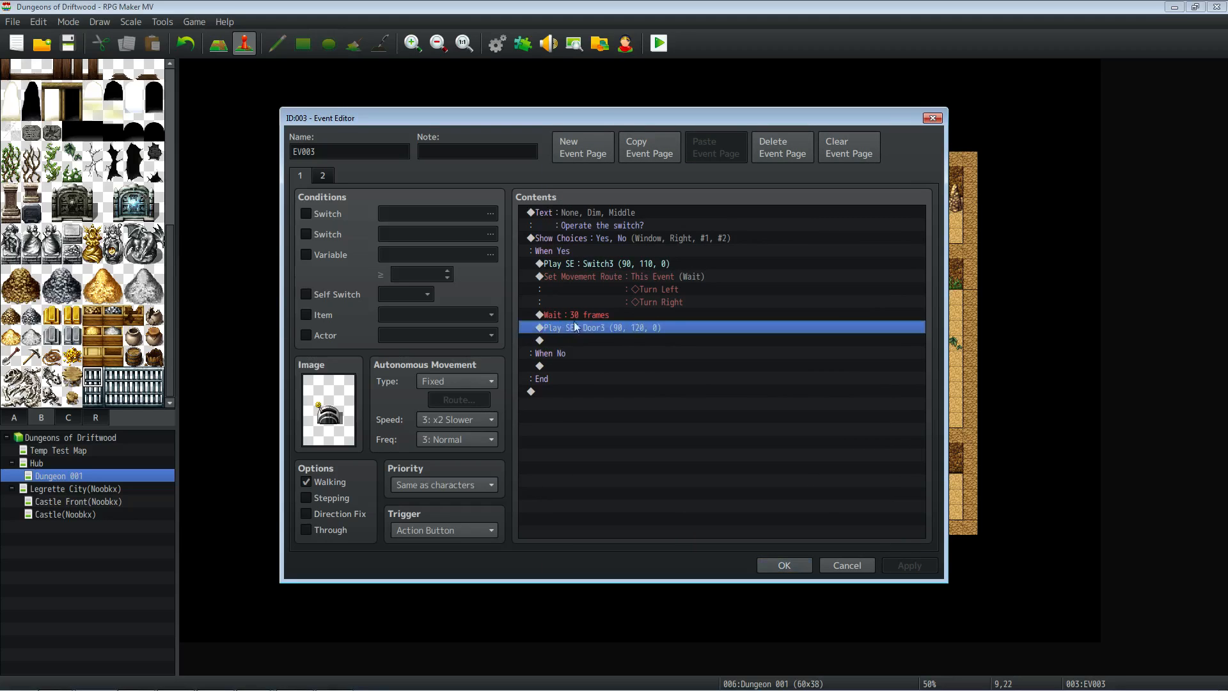
{"action": "left_click", "coordinate": [613, 276]}
{"action": "left_click", "coordinate": [613, 264]}
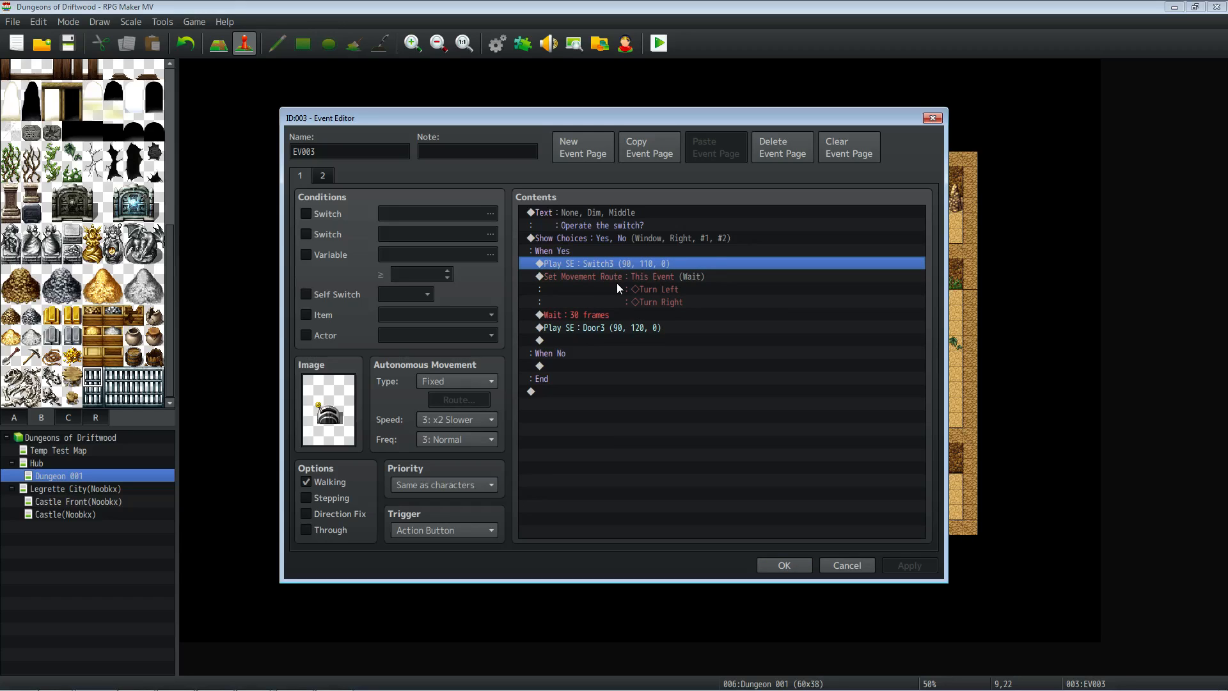
{"action": "left_click", "coordinate": [603, 364]}
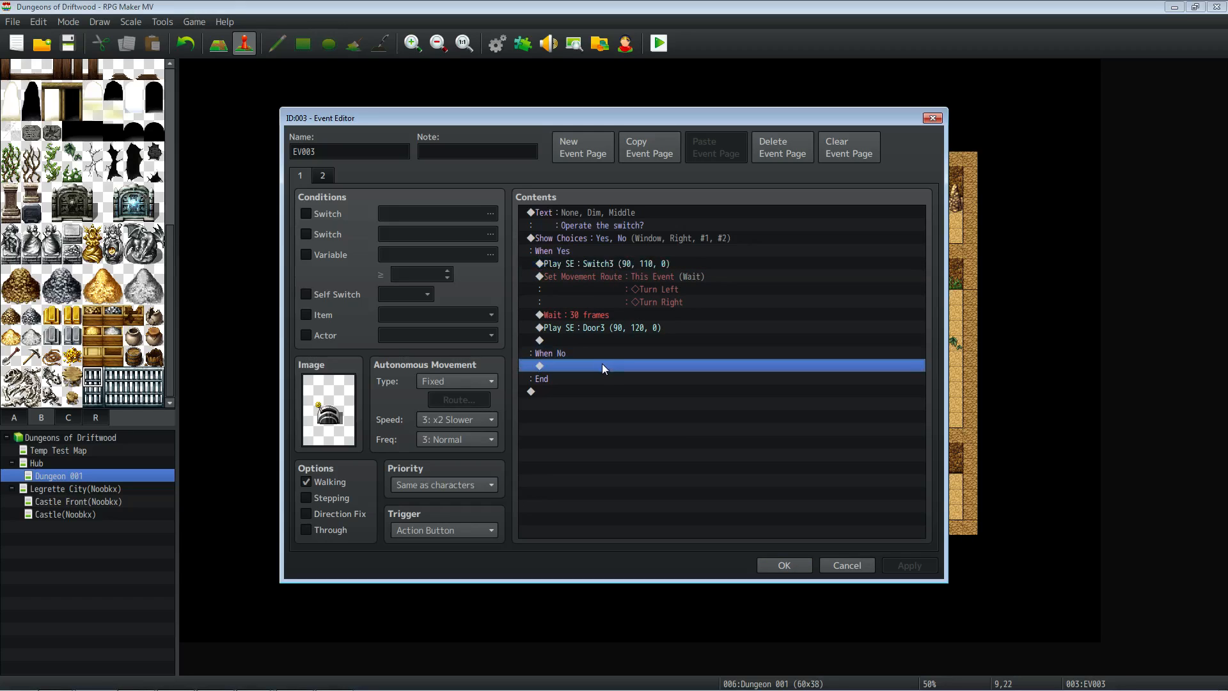
{"action": "right_click", "coordinate": [597, 366]}
{"action": "left_click", "coordinate": [625, 370]}
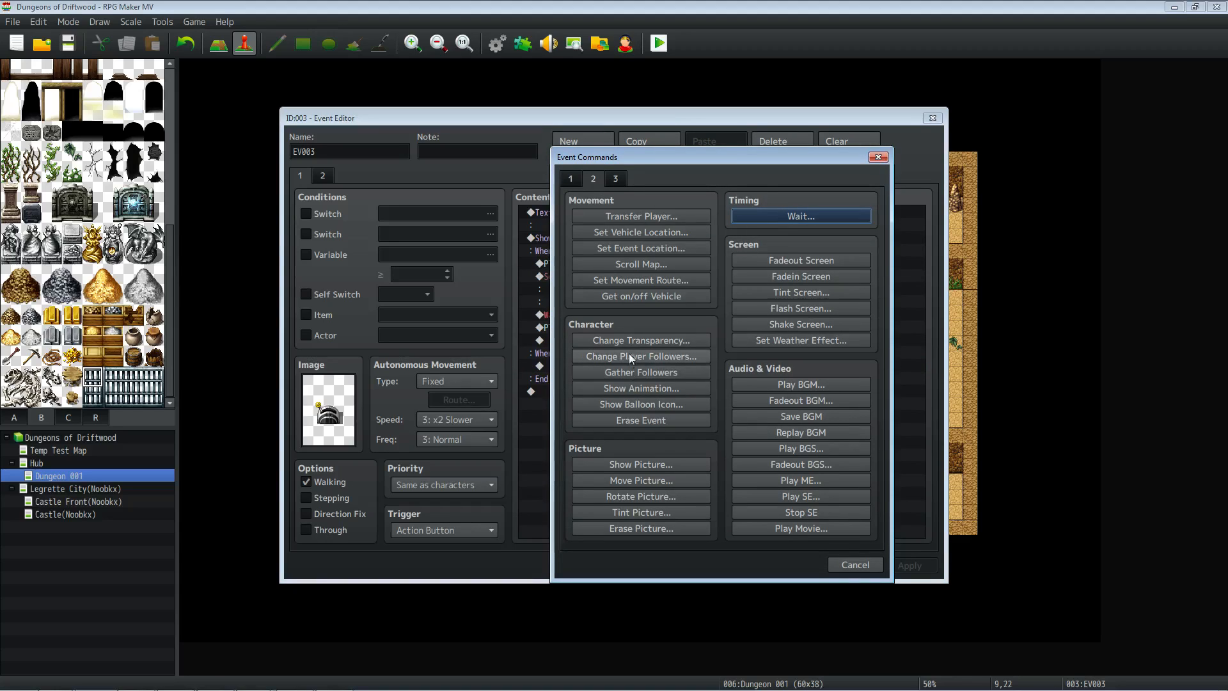
{"action": "left_click", "coordinate": [857, 567]}
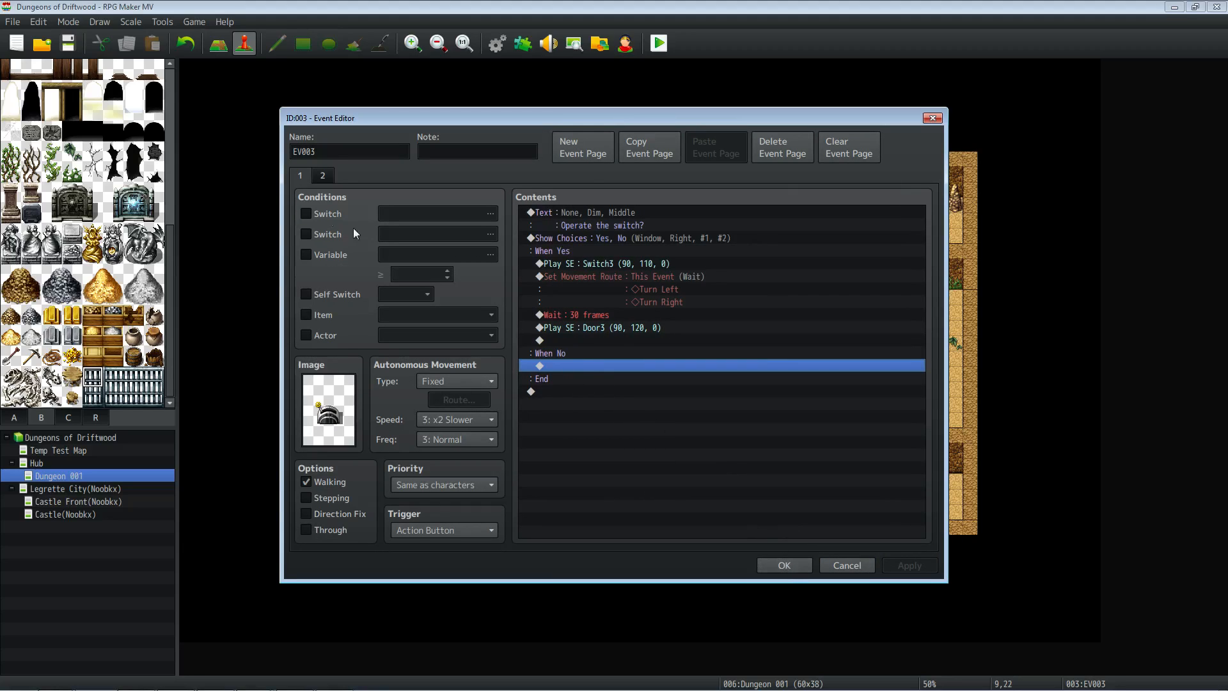
Check the lever event's second page against the first and delete the second page.
{"action": "left_click", "coordinate": [323, 176]}
{"action": "left_click", "coordinate": [299, 176]}
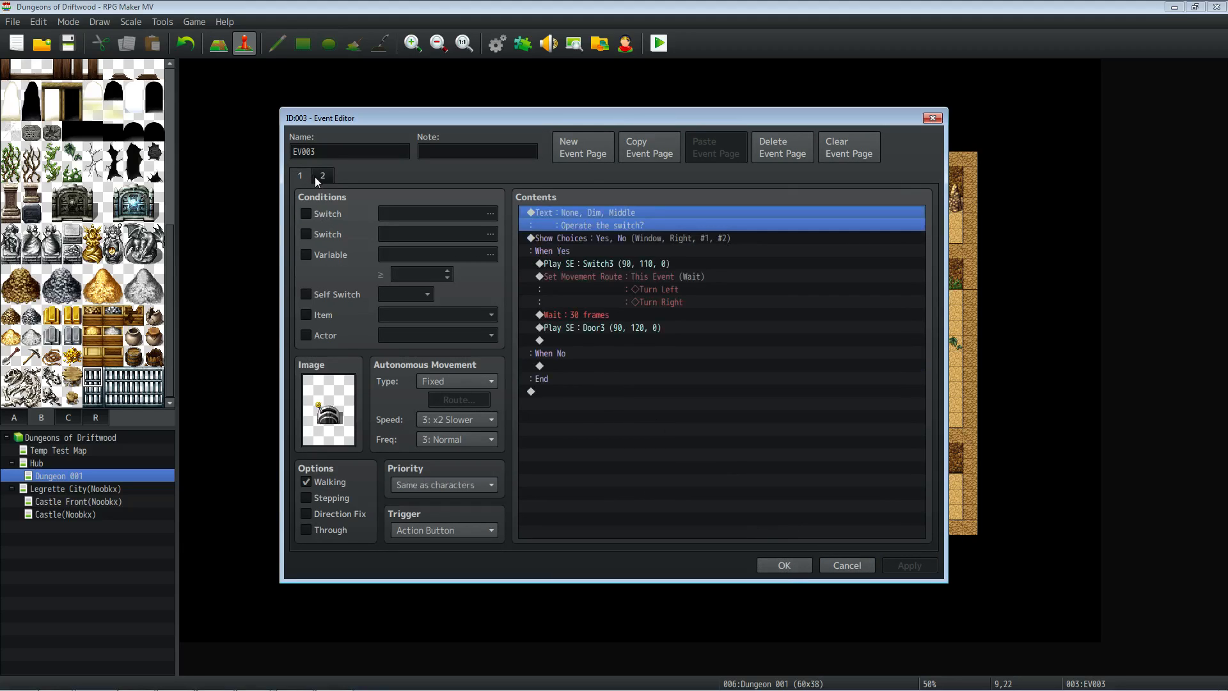
{"action": "left_click", "coordinate": [319, 175]}
{"action": "left_click", "coordinate": [785, 150]}
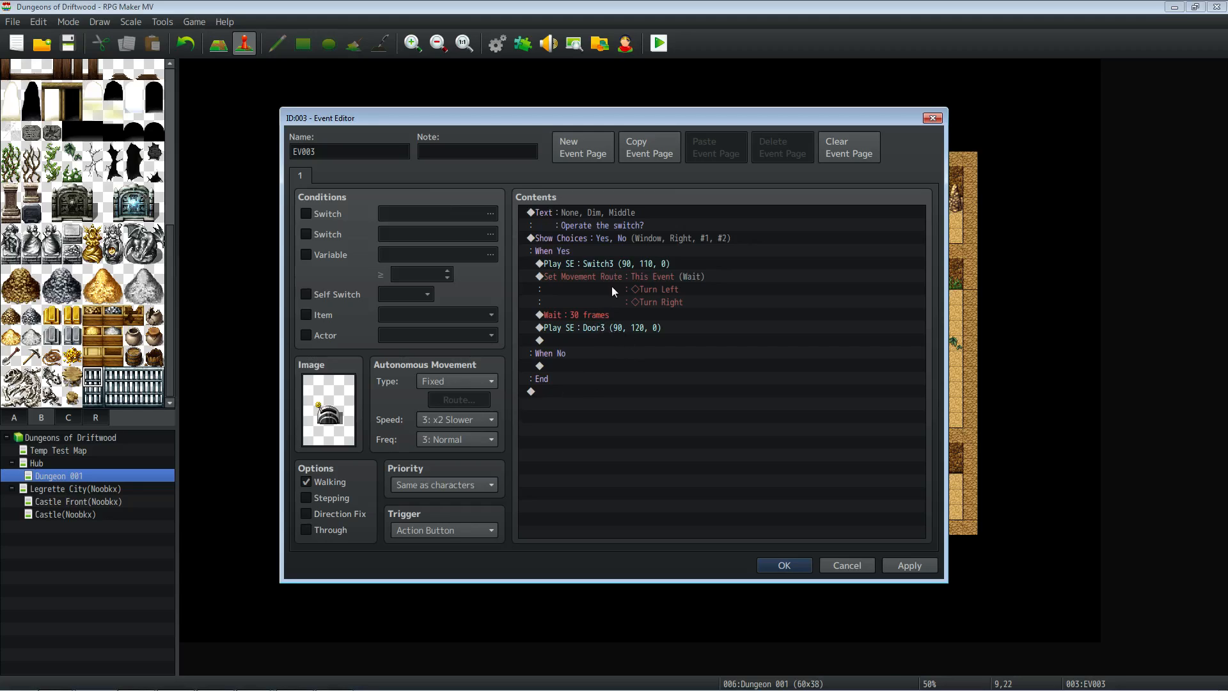
Add a Control Switches command after the Door3 sound in the Yes branch, turning 0001 Dungeon 001 Gate ON.
{"action": "left_click", "coordinate": [602, 262]}
{"action": "left_click", "coordinate": [582, 328]}
{"action": "left_click", "coordinate": [578, 341]}
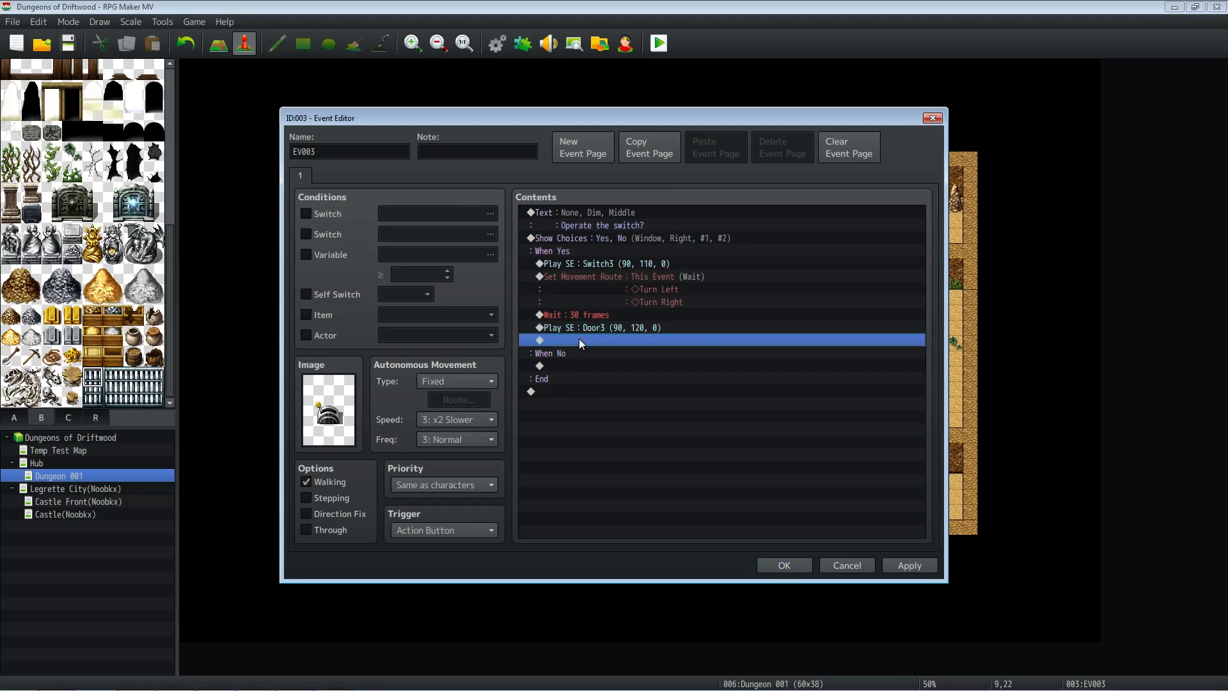
{"action": "right_click", "coordinate": [578, 339]}
{"action": "left_click", "coordinate": [602, 348]}
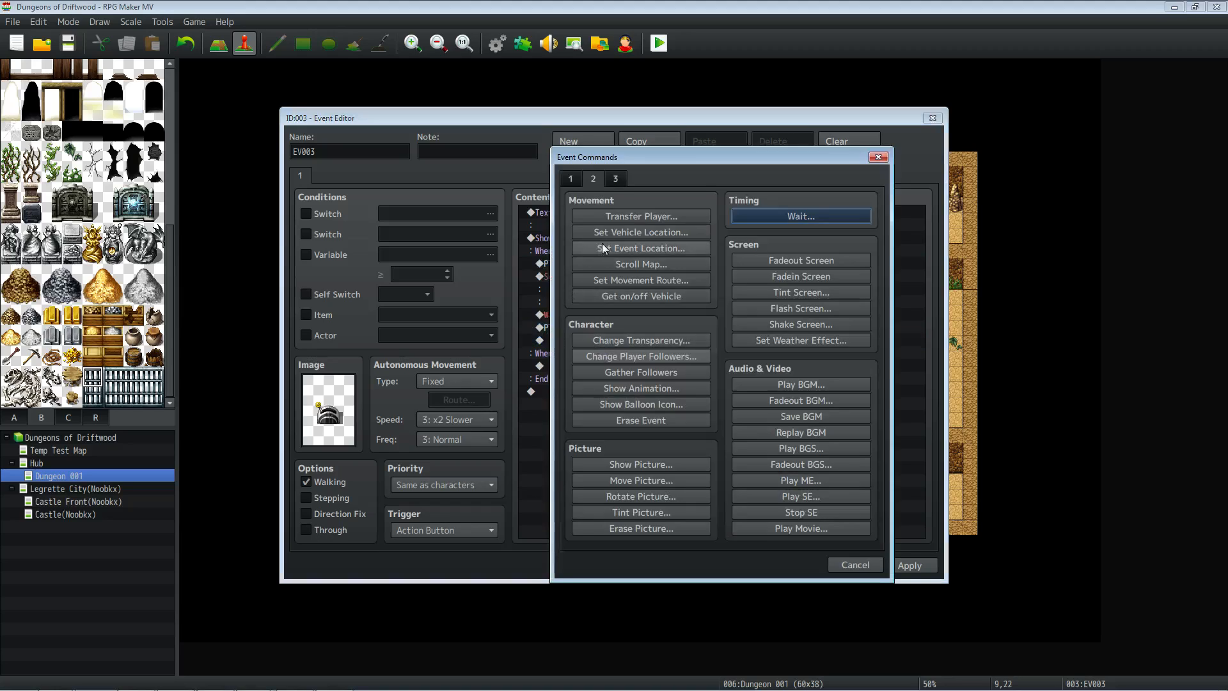
{"action": "left_click", "coordinate": [577, 181]}
{"action": "left_click", "coordinate": [657, 326]}
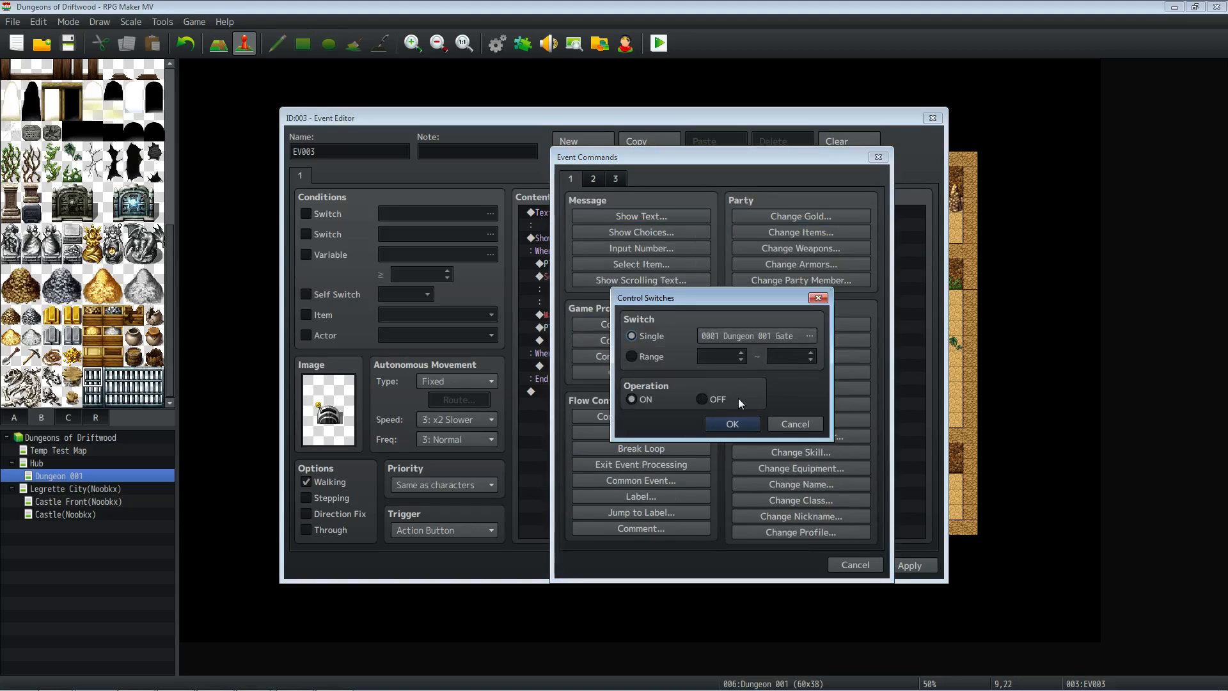
{"action": "left_click", "coordinate": [731, 425]}
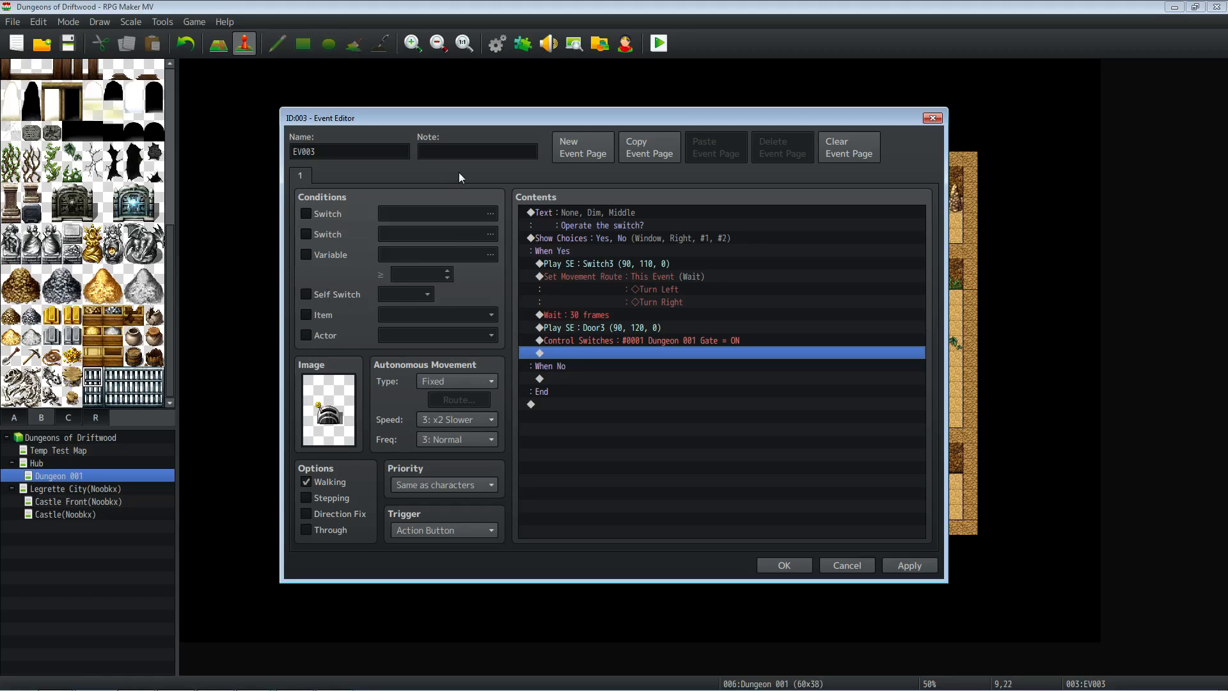
Duplicate the lever event's page as page 2 and change its image to the lever tilted to the right.
{"action": "left_click", "coordinate": [655, 142]}
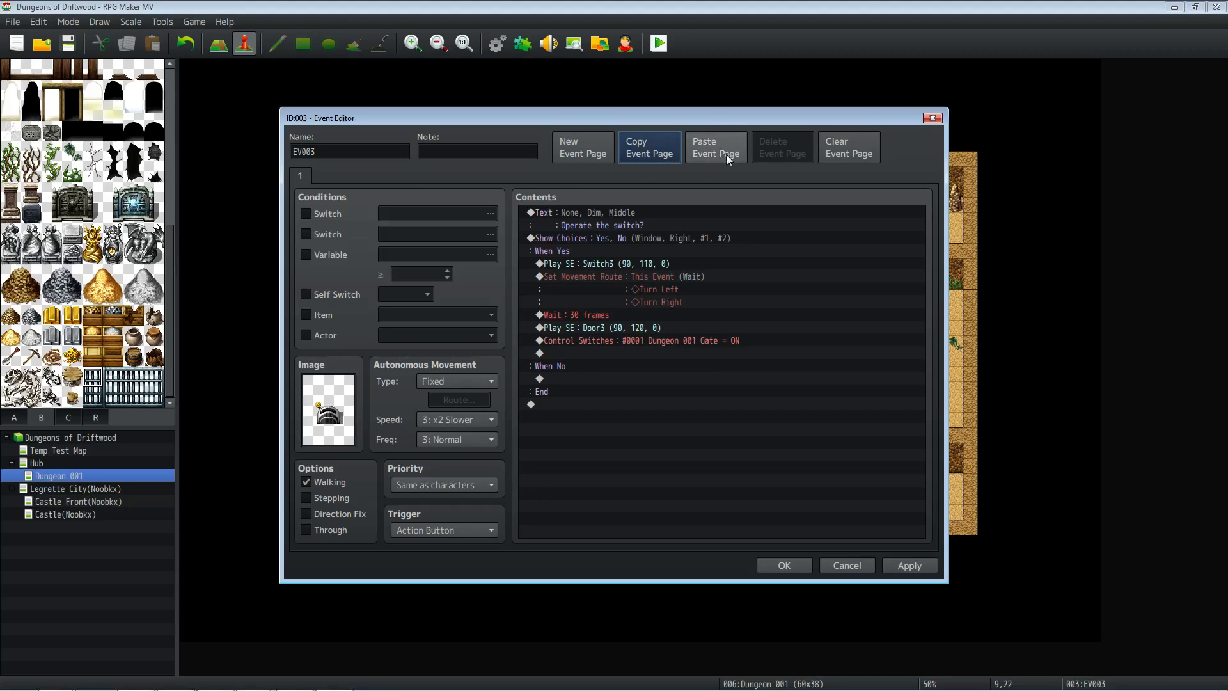
{"action": "left_click", "coordinate": [719, 155]}
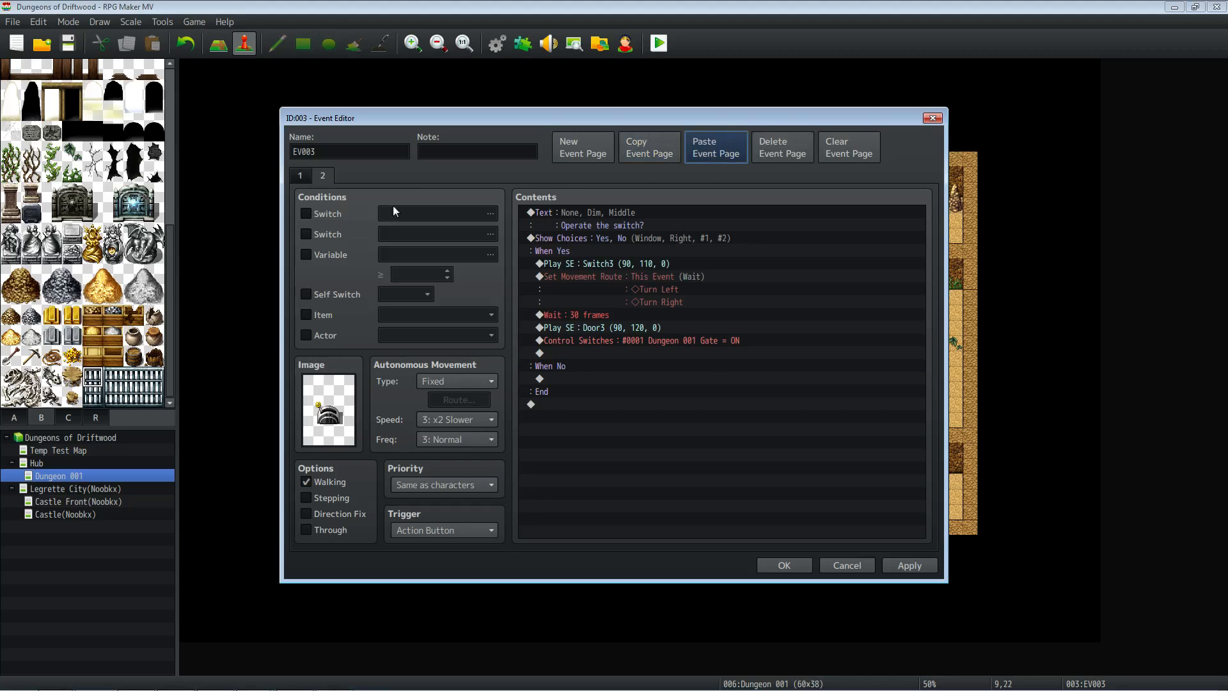
{"action": "double_click", "coordinate": [334, 408]}
{"action": "left_click", "coordinate": [652, 272]}
{"action": "left_click", "coordinate": [730, 484]}
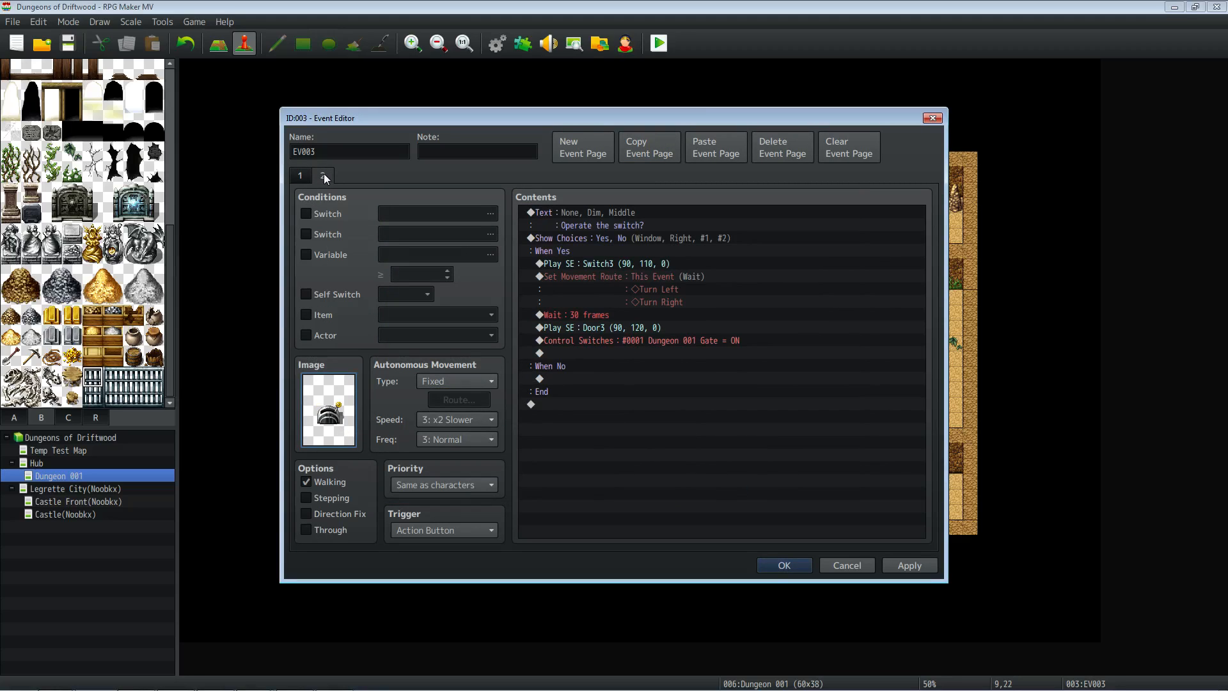
Make page 2 of the lever event conditional on switch 0001 Dungeon 001 Gate.
{"action": "left_click", "coordinate": [622, 213]}
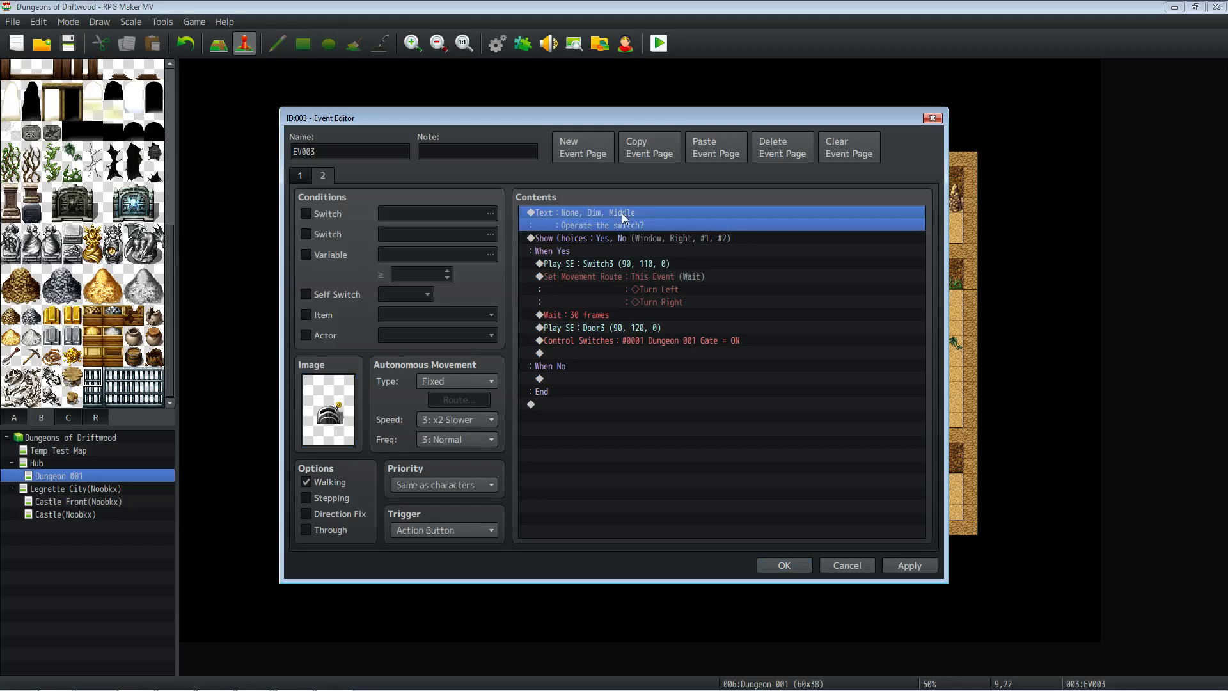
{"action": "left_click", "coordinate": [333, 218]}
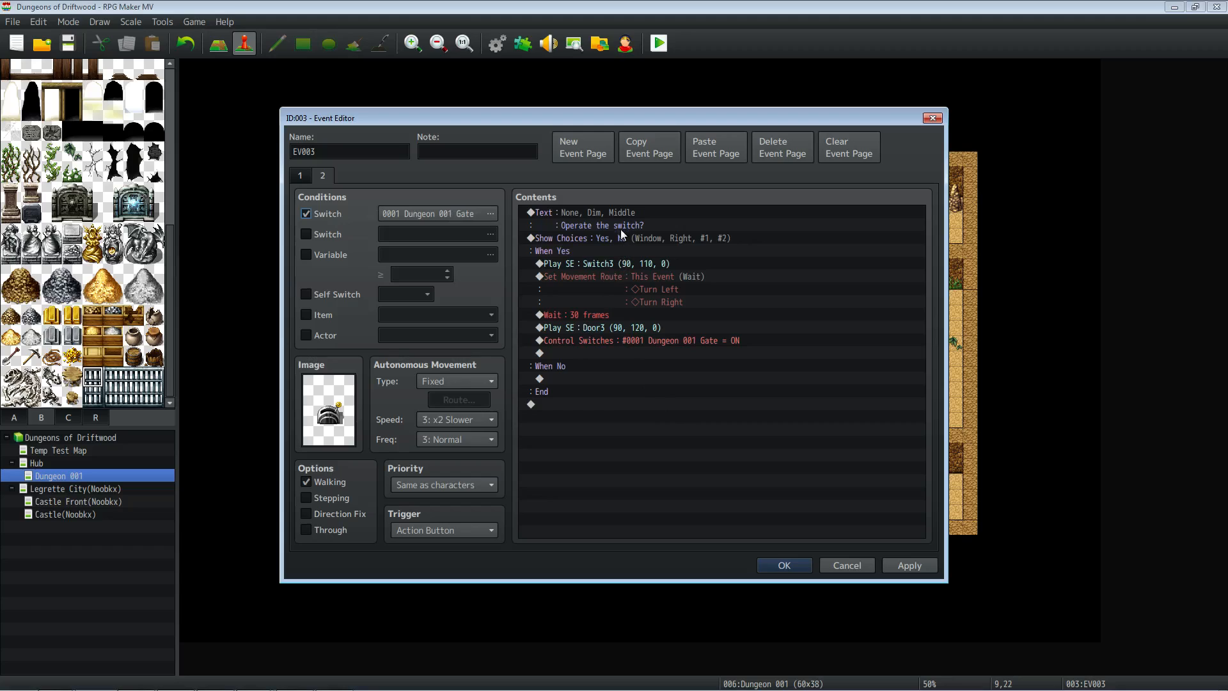
{"action": "left_click", "coordinate": [296, 175]}
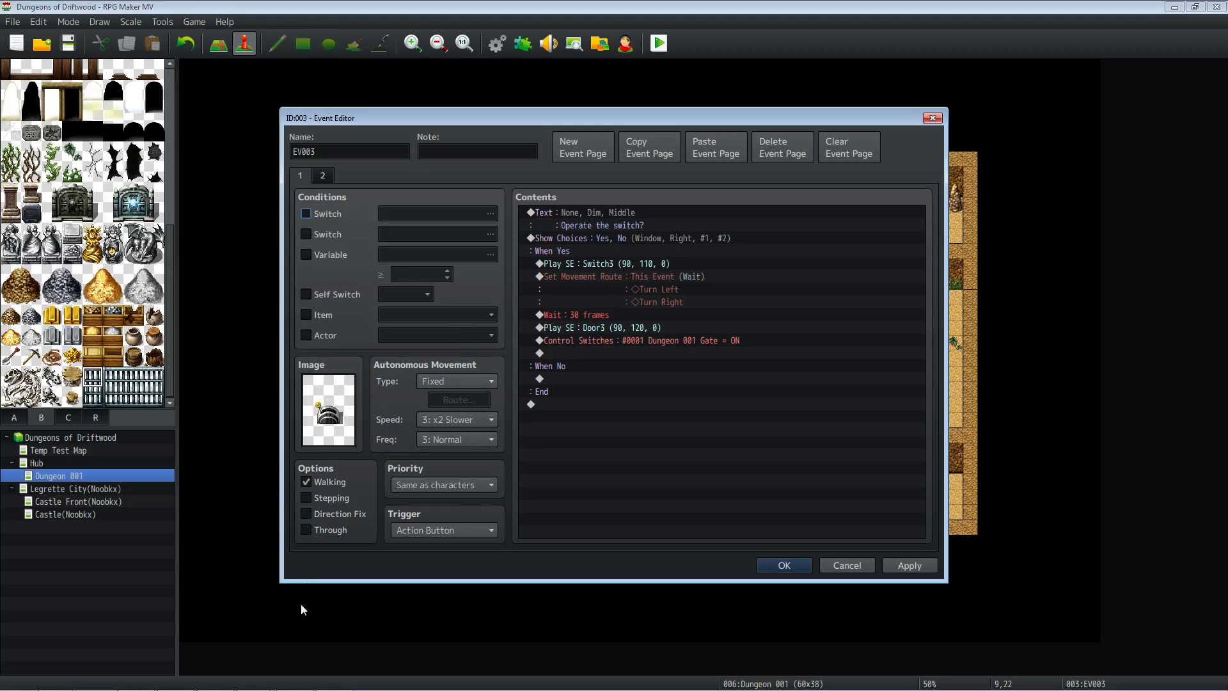
{"action": "left_click", "coordinate": [322, 176]}
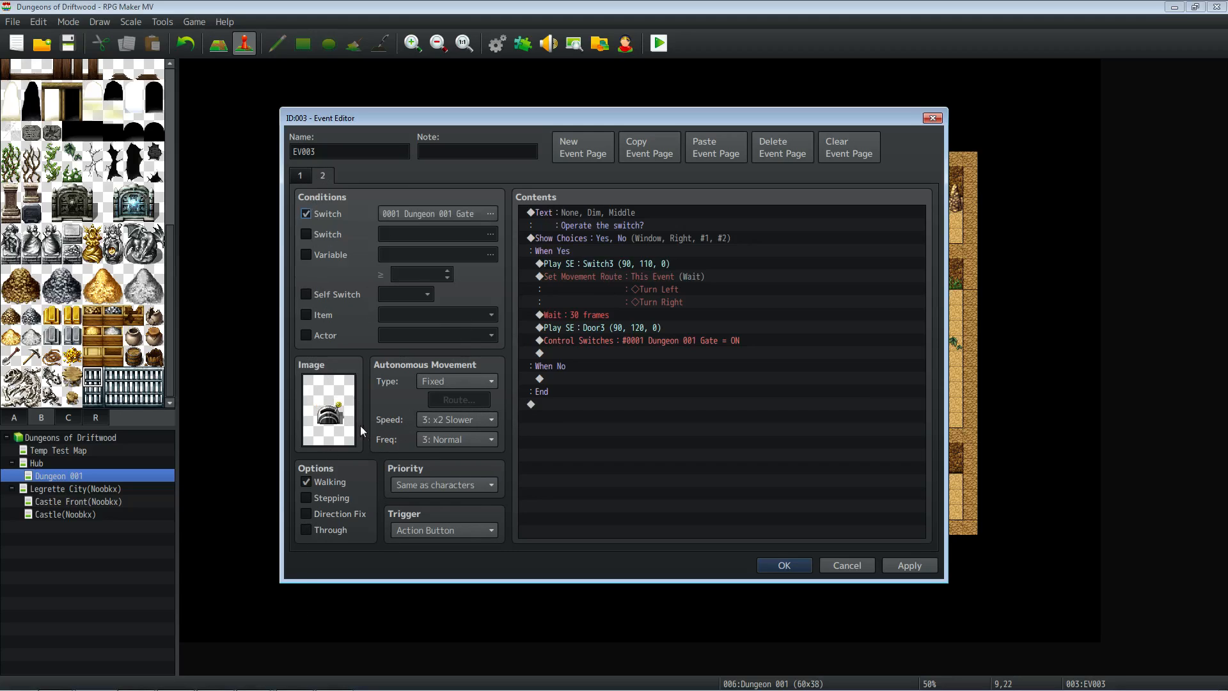
Delete the text message and the whole Show Choices block from the contents of page 2.
{"action": "left_click", "coordinate": [652, 210]}
{"action": "key", "text": "Delete"}
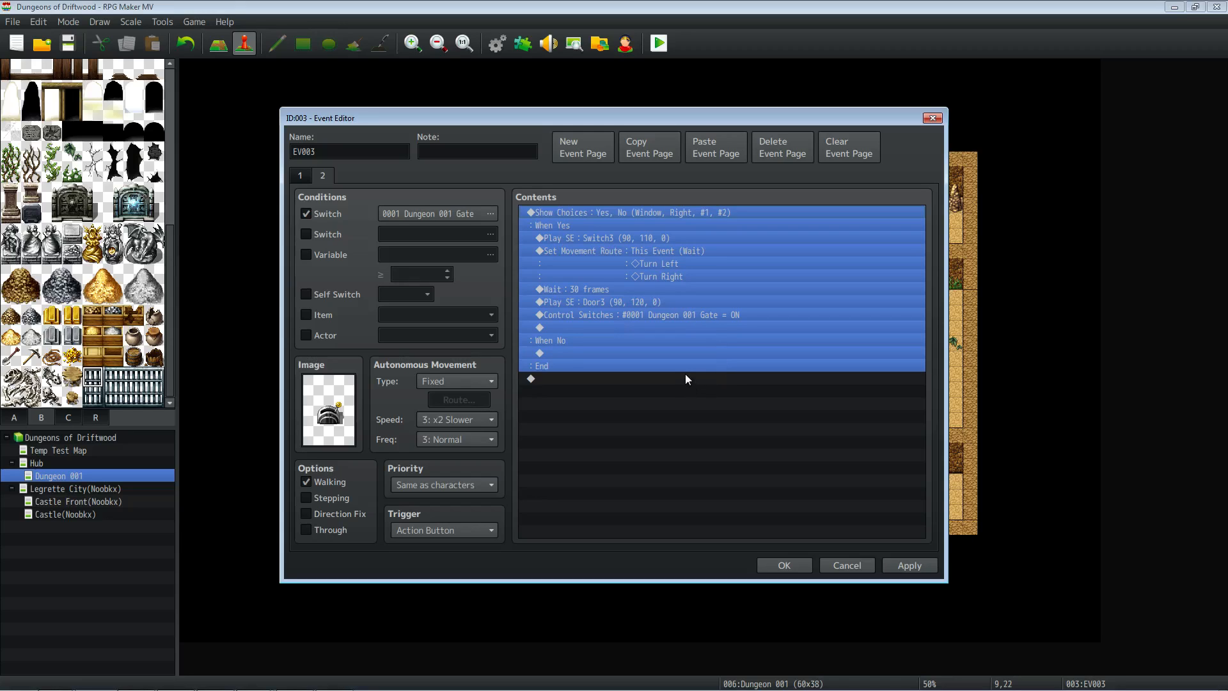
{"action": "key", "text": "Delete"}
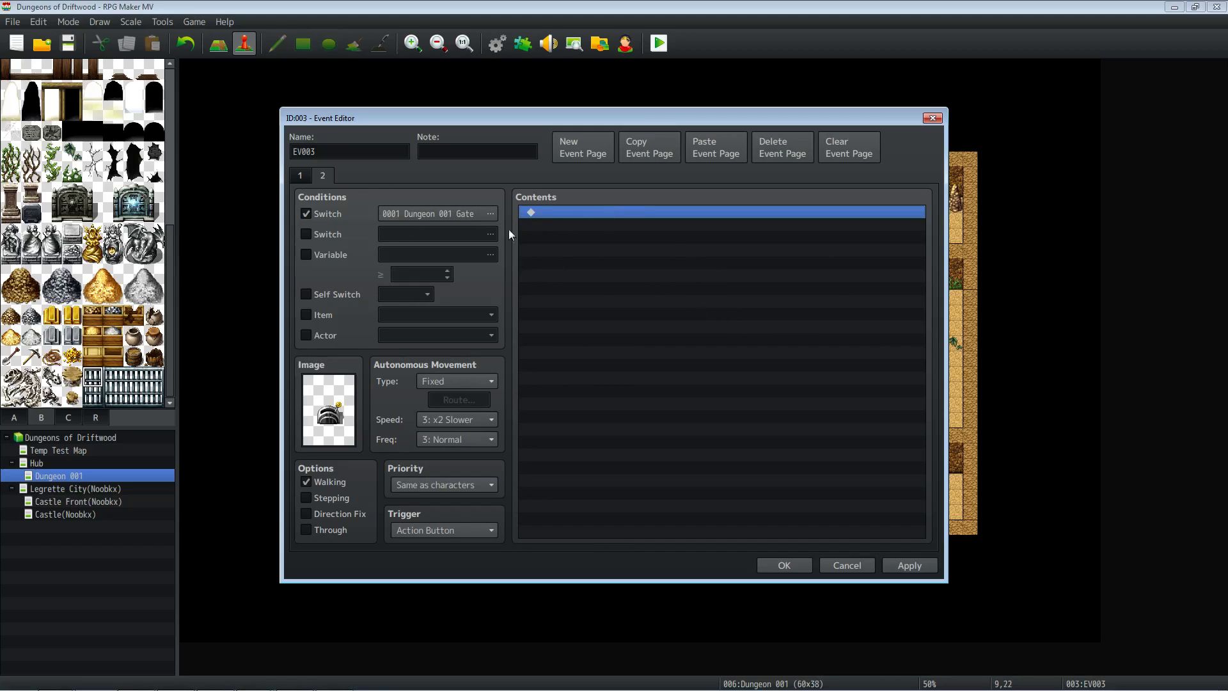
Compare the two pages of the lever event and save the event.
{"action": "left_click", "coordinate": [306, 178]}
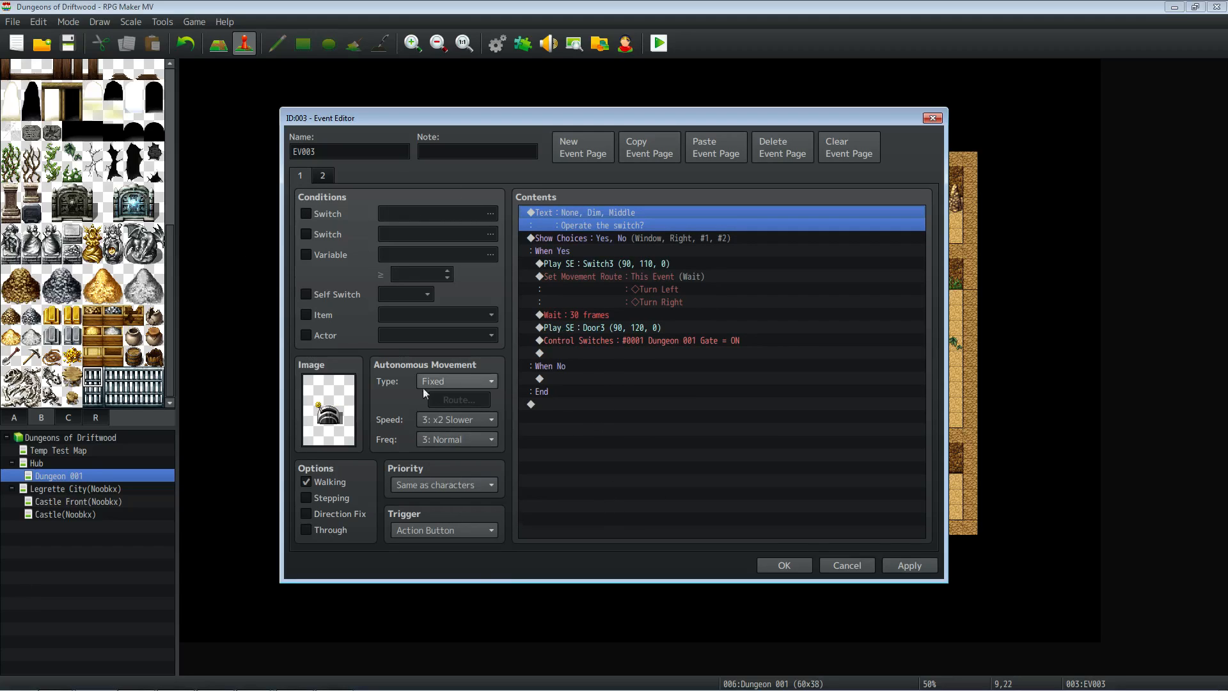
{"action": "left_click", "coordinate": [321, 176]}
{"action": "left_click", "coordinate": [306, 176]}
{"action": "left_click", "coordinate": [318, 176]}
{"action": "left_click", "coordinate": [300, 176]}
{"action": "left_click", "coordinate": [322, 175]}
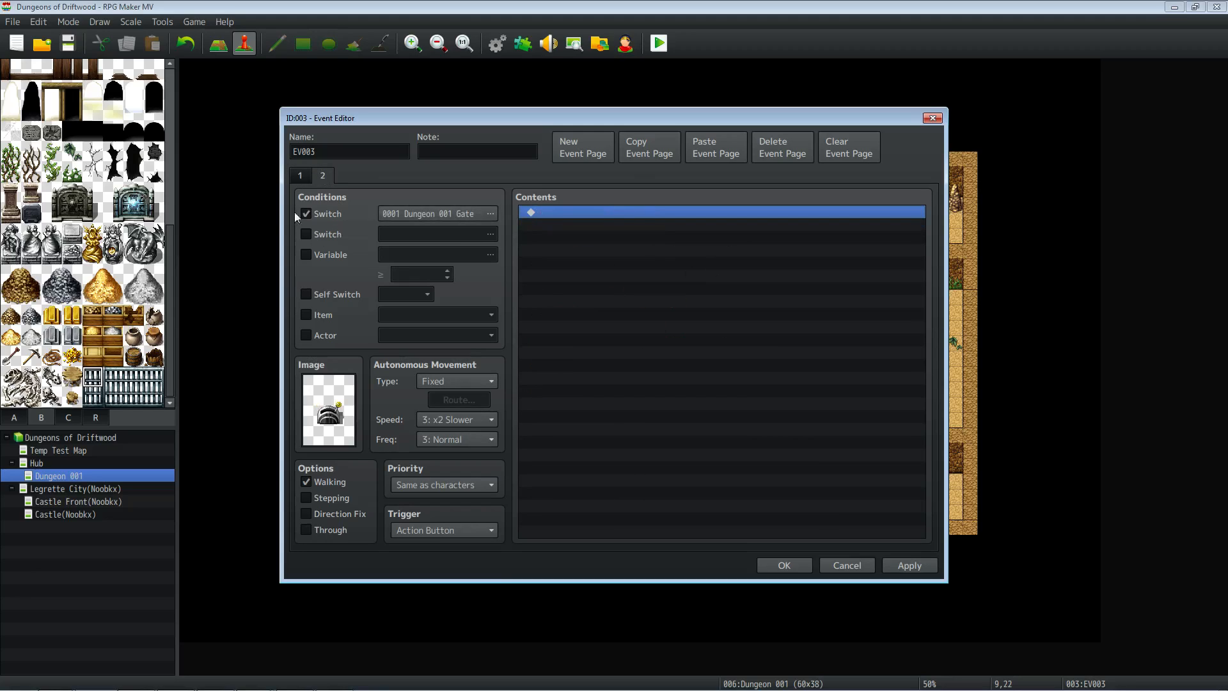
{"action": "left_click", "coordinate": [306, 175]}
{"action": "left_click", "coordinate": [321, 175]}
{"action": "left_click", "coordinate": [300, 177]}
{"action": "left_click", "coordinate": [325, 178]}
{"action": "left_click", "coordinate": [300, 176]}
{"action": "left_click", "coordinate": [324, 175]}
{"action": "left_click", "coordinate": [302, 176]}
{"action": "left_click", "coordinate": [324, 176]}
{"action": "left_click", "coordinate": [302, 176]}
{"action": "left_click", "coordinate": [324, 176]}
{"action": "left_click", "coordinate": [300, 176]}
{"action": "left_click", "coordinate": [774, 562]}
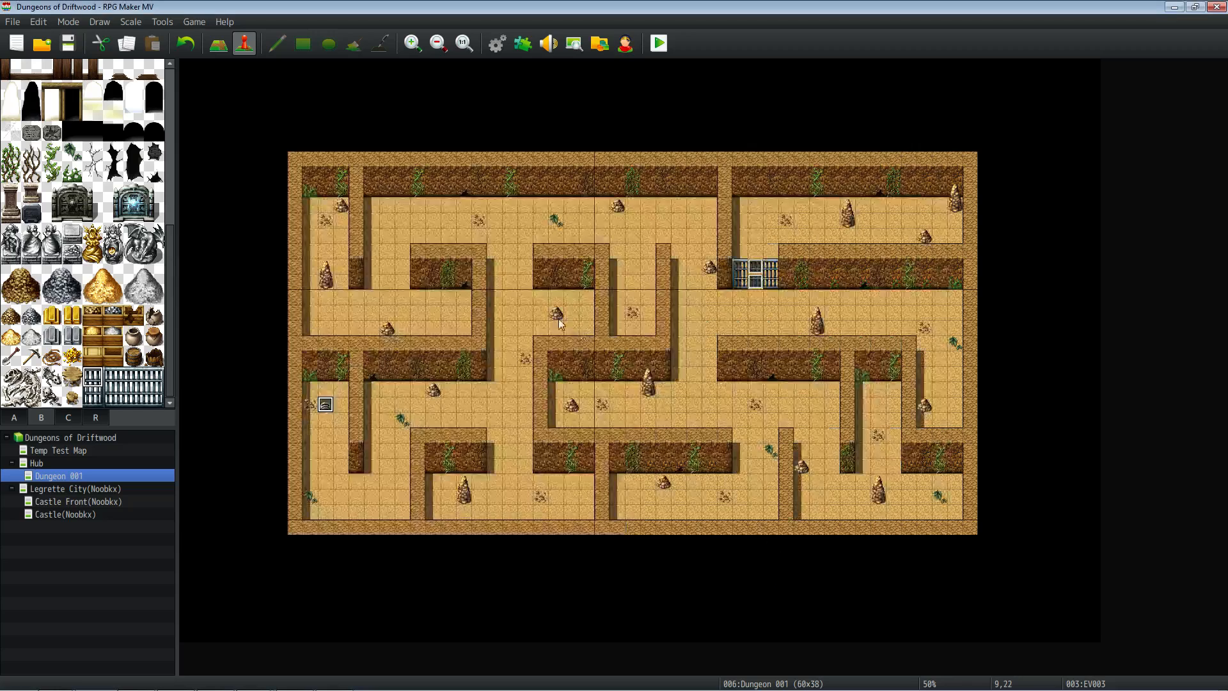
Set the player's starting position to tile 37,15, directly below the gate.
{"action": "right_click", "coordinate": [751, 299]}
{"action": "mouse_move", "coordinate": [832, 425]}
{"action": "left_click", "coordinate": [928, 425]}
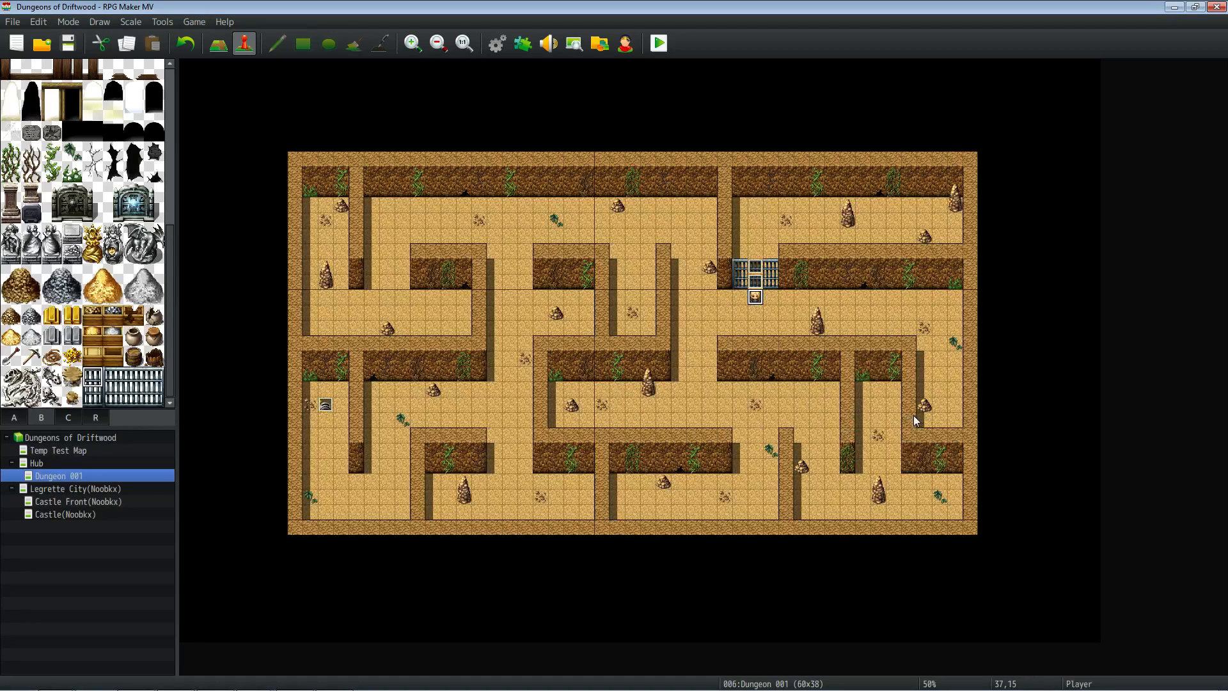
Launch a playtest of the project and start a new game from the title screen.
{"action": "left_click", "coordinate": [659, 43]}
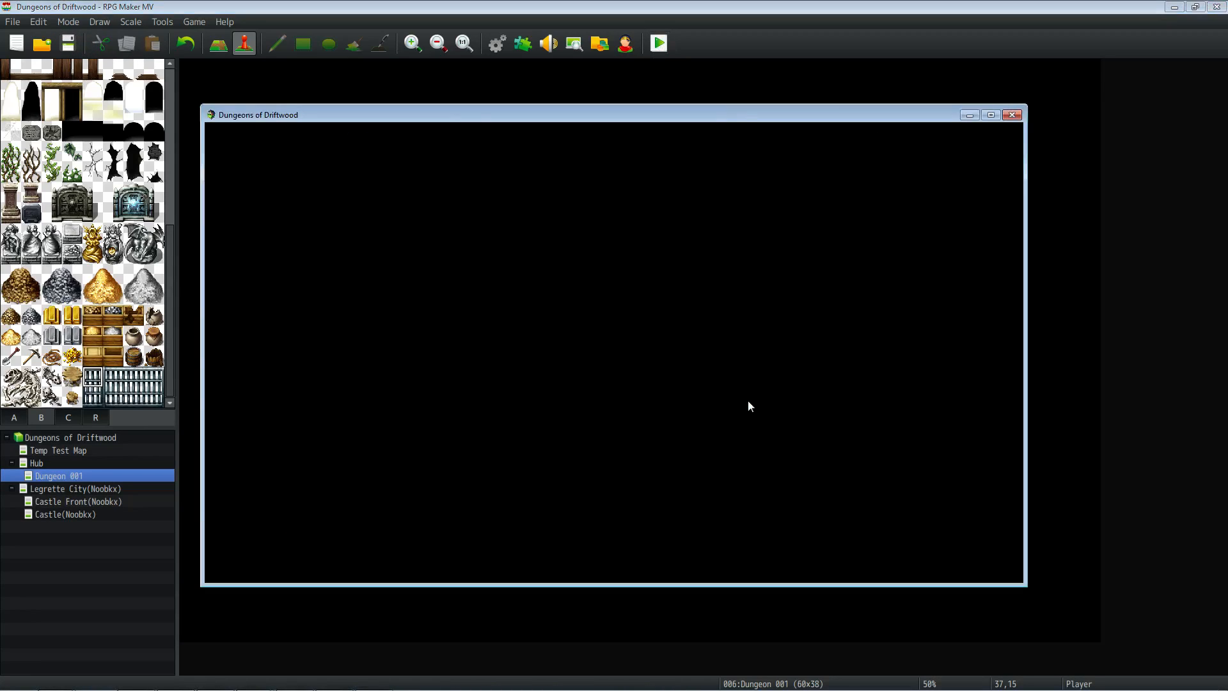
{"action": "key", "text": "Up"}
{"action": "key", "text": "Return"}
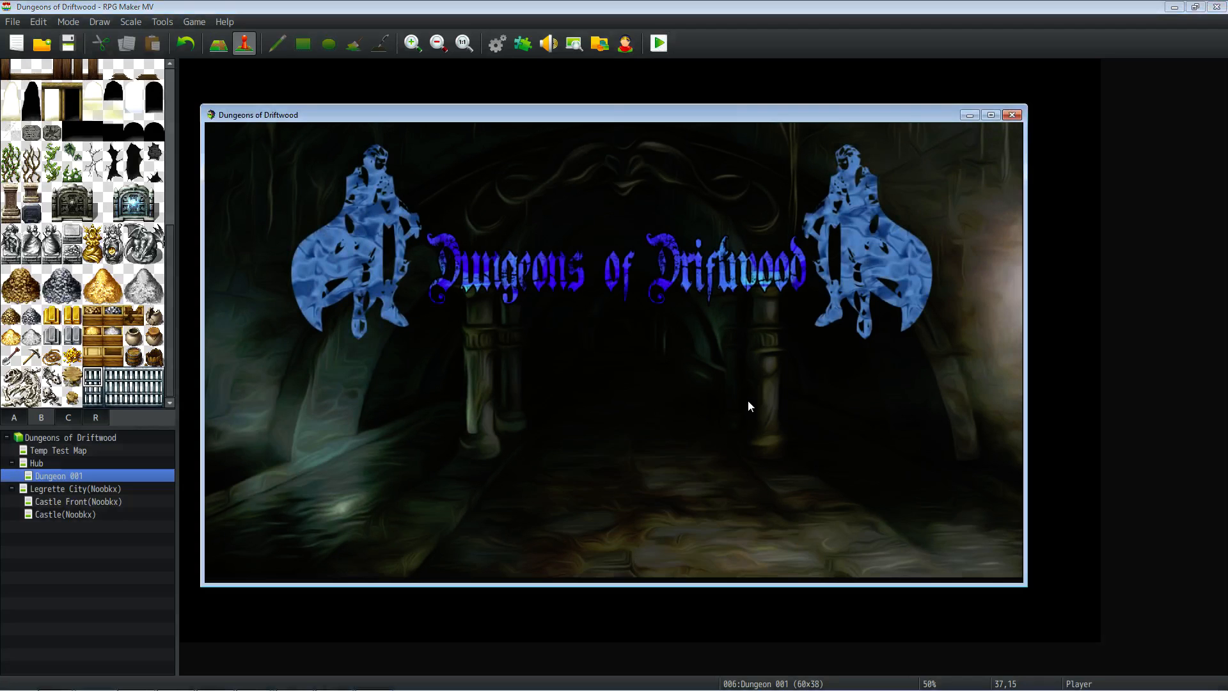
{"action": "key", "text": "Escape"}
{"action": "key", "text": "Down"}
{"action": "key", "text": "Return"}
Walk the character through the corridors east and south of the gate to check the dungeon layout.
{"action": "key", "text": "Down"}
{"action": "key", "text": "Down"}
{"action": "key", "text": "Right"}
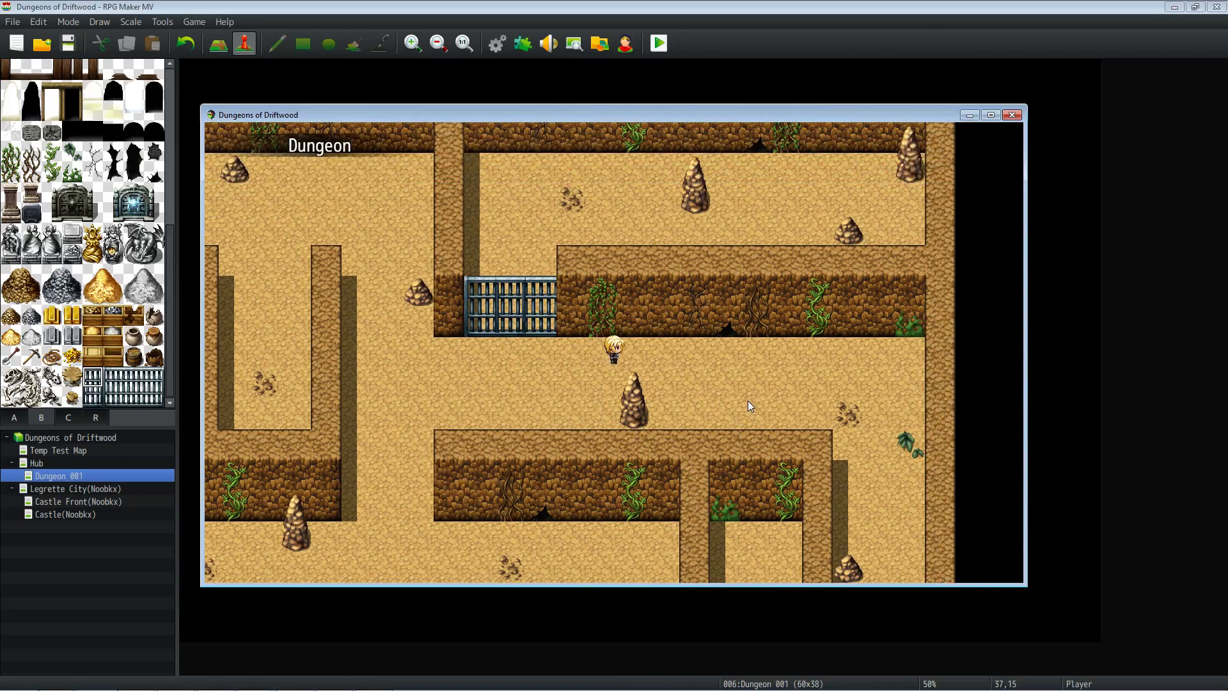
{"action": "key", "text": "Down"}
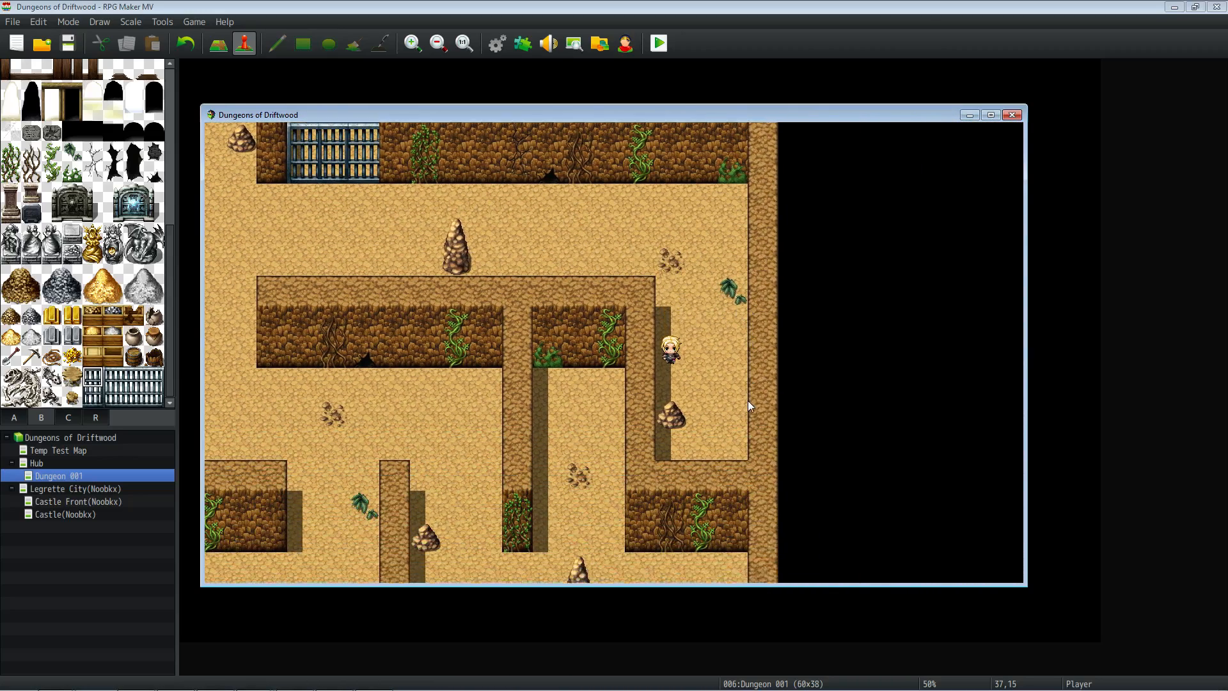
{"action": "key", "text": "Up"}
{"action": "key", "text": "Left"}
{"action": "key", "text": "Left"}
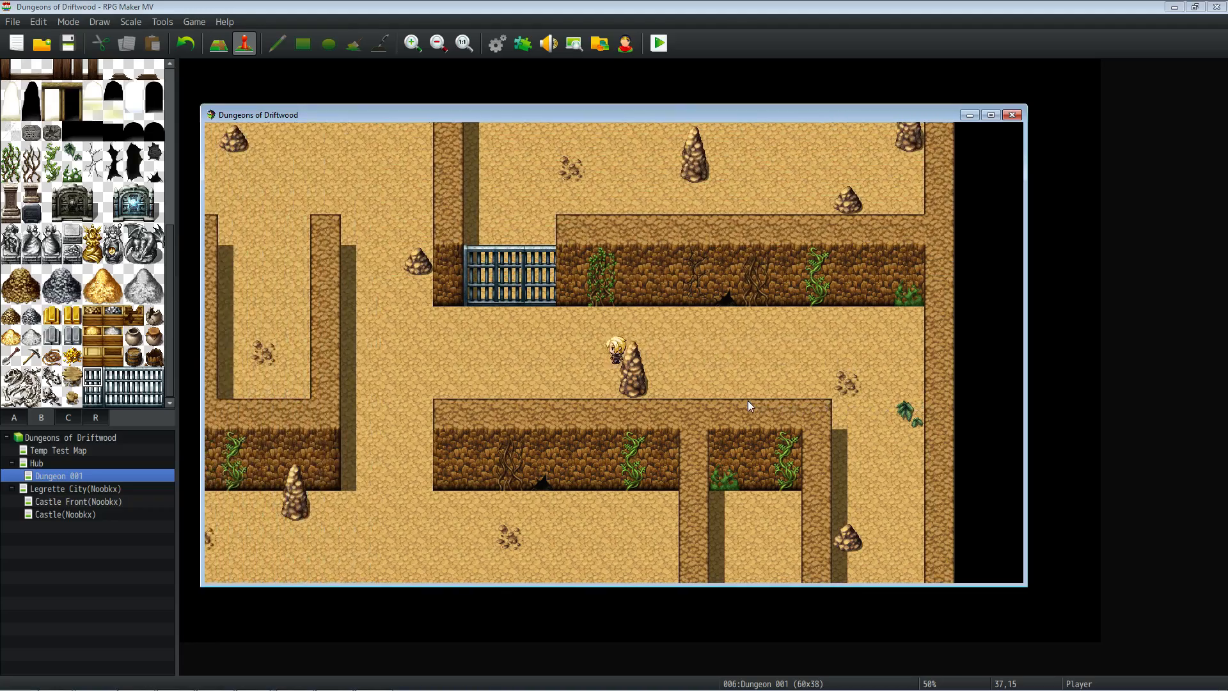
{"action": "key", "text": "Down"}
{"action": "key", "text": "Down"}
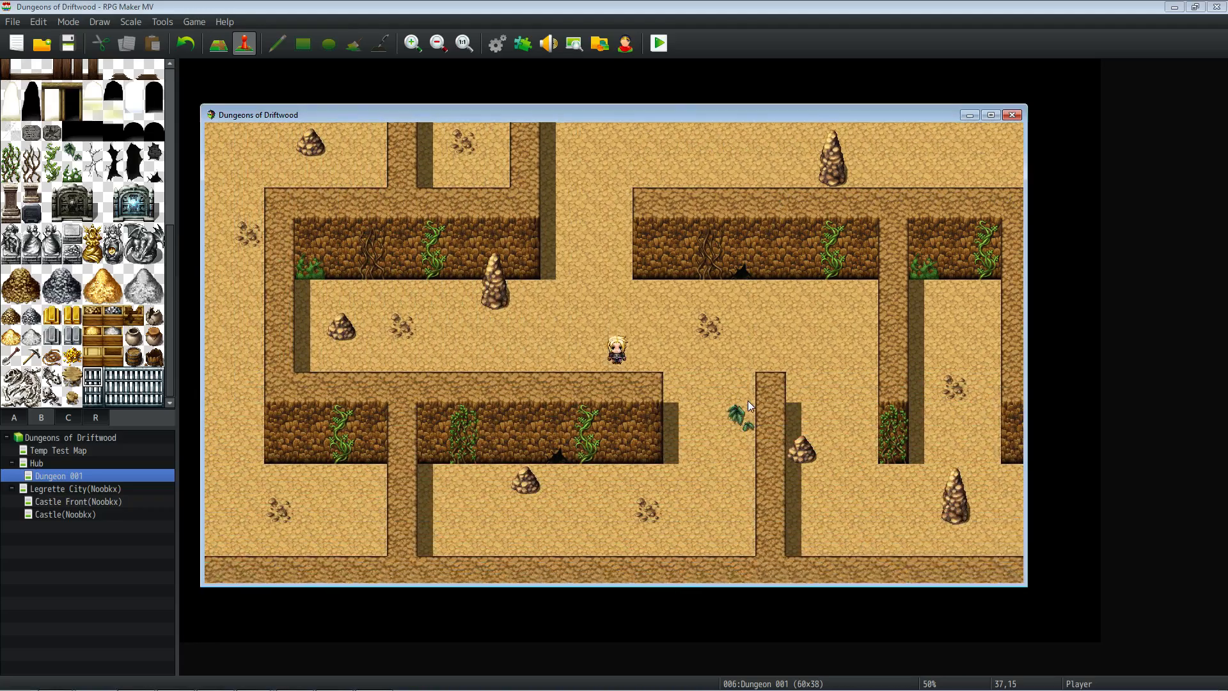
{"action": "key", "text": "Right"}
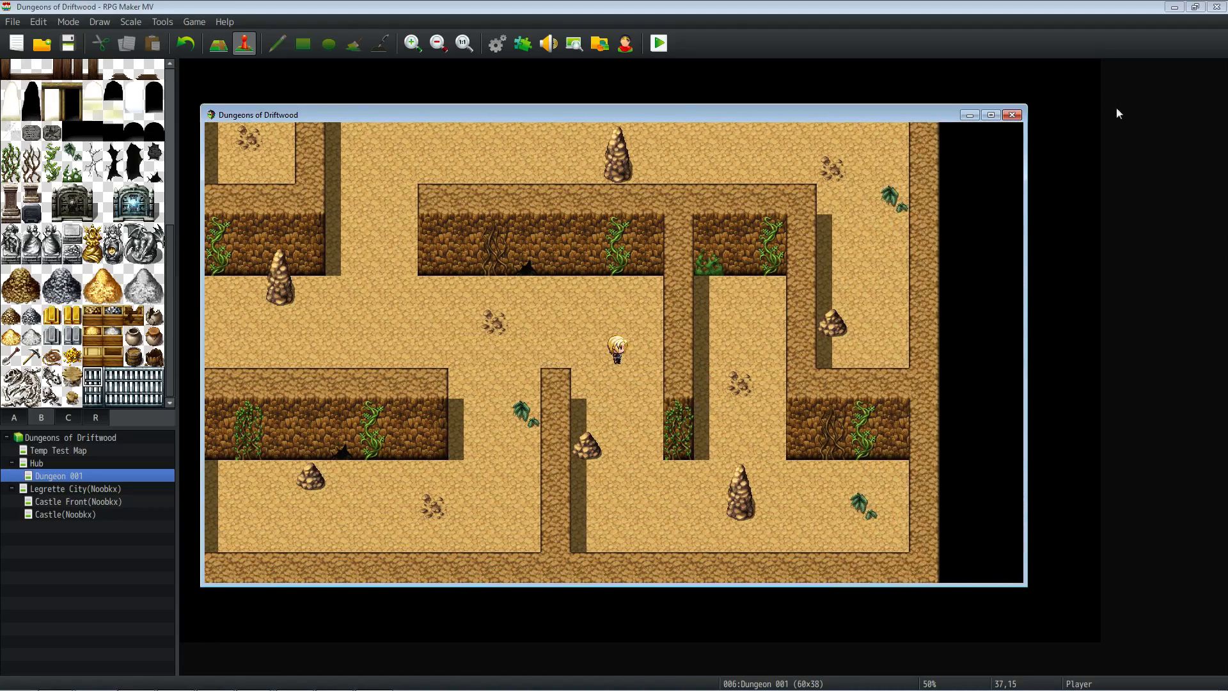
Maximize the game window, walk back up to the closed gate and read its message.
{"action": "left_click", "coordinate": [993, 115]}
{"action": "key", "text": "Left"}
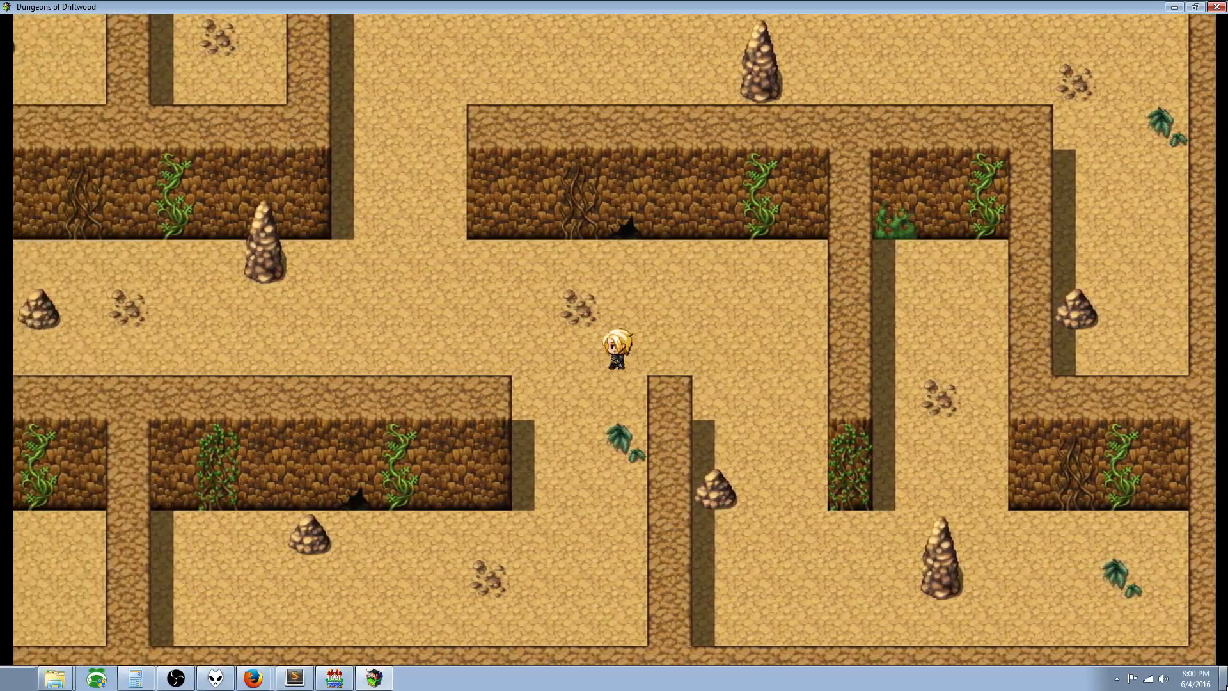
{"action": "key", "text": "Up"}
{"action": "key", "text": "Right"}
{"action": "key", "text": "Up"}
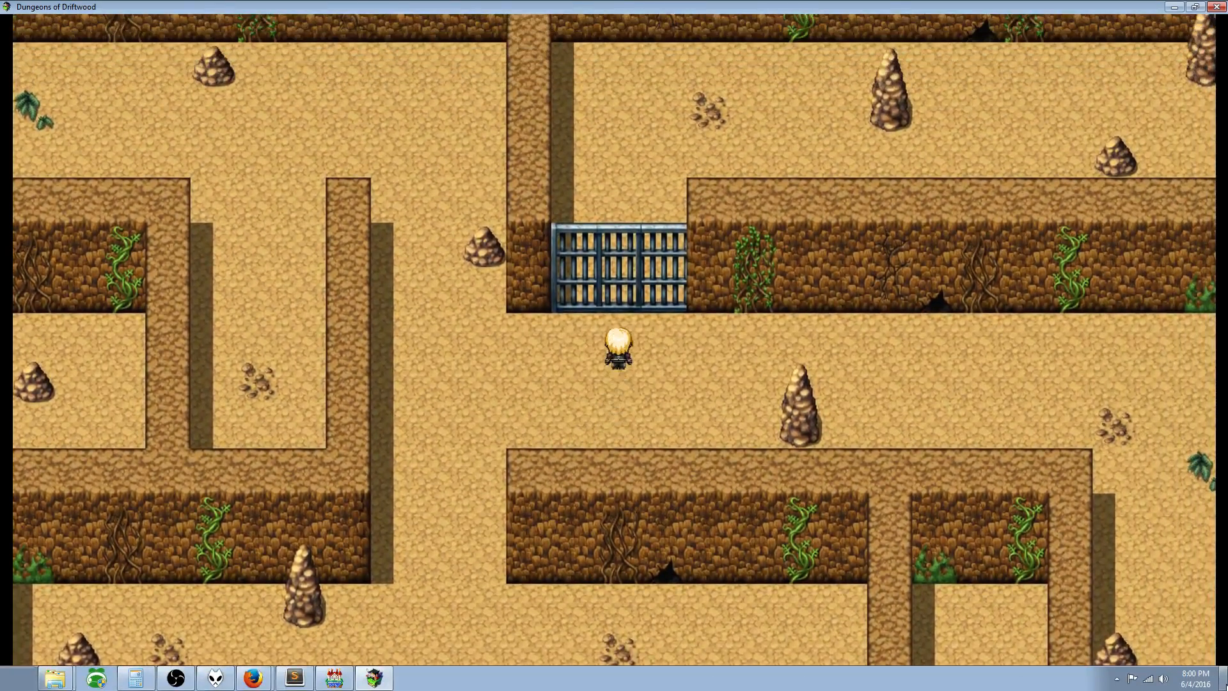
{"action": "key", "text": "Return"}
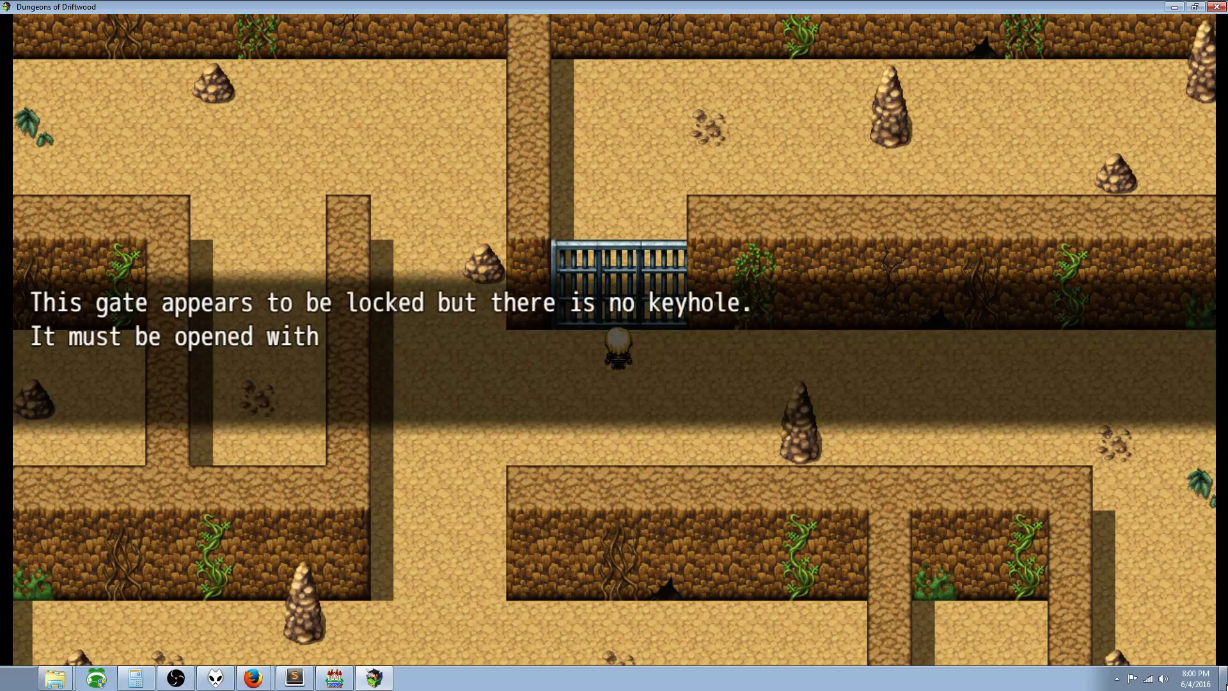
{"action": "key", "text": "Return"}
Walk the character west through the maze to the lever and answer Yes to operate the switch.
{"action": "key", "text": "Left"}
{"action": "key", "text": "Up"}
{"action": "key", "text": "Up"}
{"action": "key", "text": "Left"}
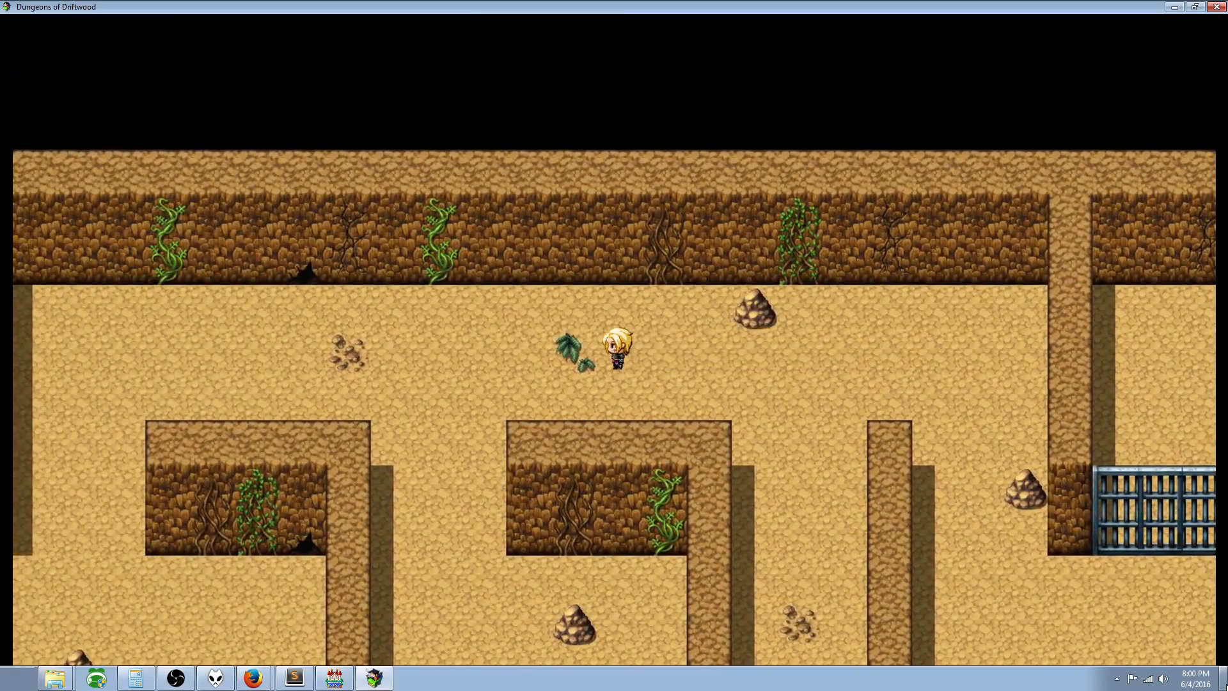
{"action": "key", "text": "Down"}
{"action": "key", "text": "Left"}
{"action": "key", "text": "Right"}
{"action": "key", "text": "Down"}
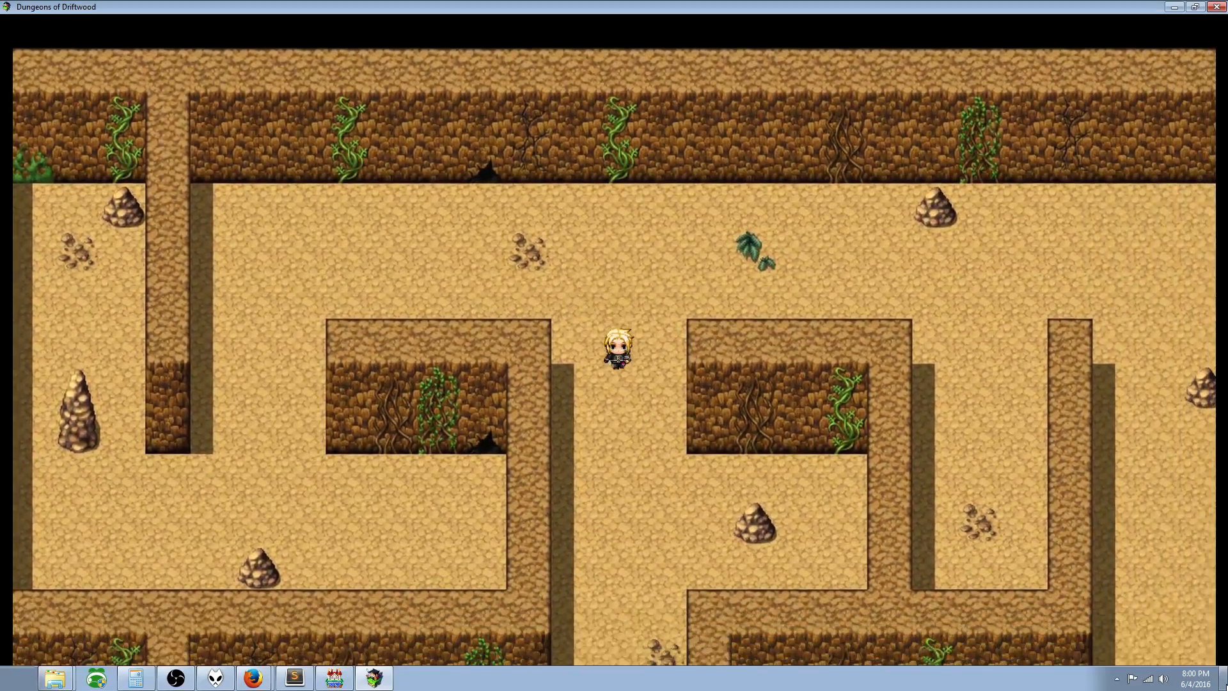
{"action": "key", "text": "Down"}
{"action": "key", "text": "Up"}
{"action": "key", "text": "Left"}
{"action": "key", "text": "Left"}
{"action": "key", "text": "Down"}
{"action": "key", "text": "Left"}
{"action": "key", "text": "Up"}
{"action": "key", "text": "Return"}
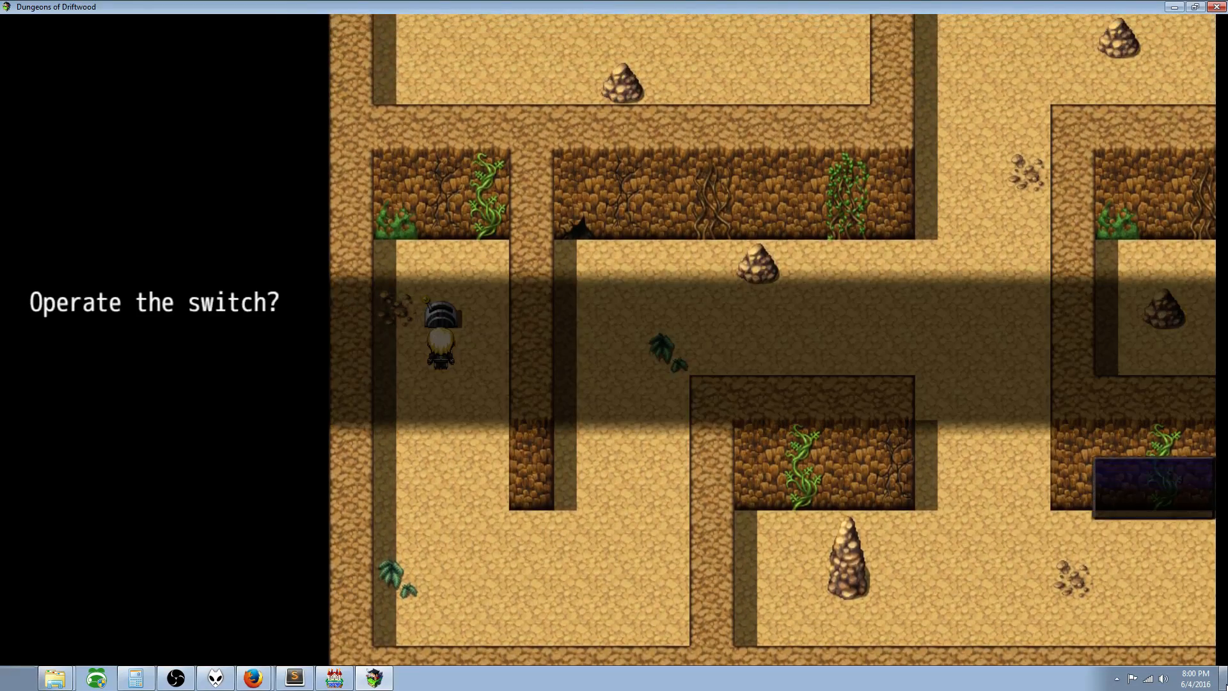
{"action": "key", "text": "Return"}
Return to the gate, walk through its opening and back, and end the playtest.
{"action": "key", "text": "Down"}
{"action": "key", "text": "Right"}
{"action": "key", "text": "Up"}
{"action": "key", "text": "Right"}
{"action": "key", "text": "Up"}
{"action": "key", "text": "Up"}
{"action": "key", "text": "Right"}
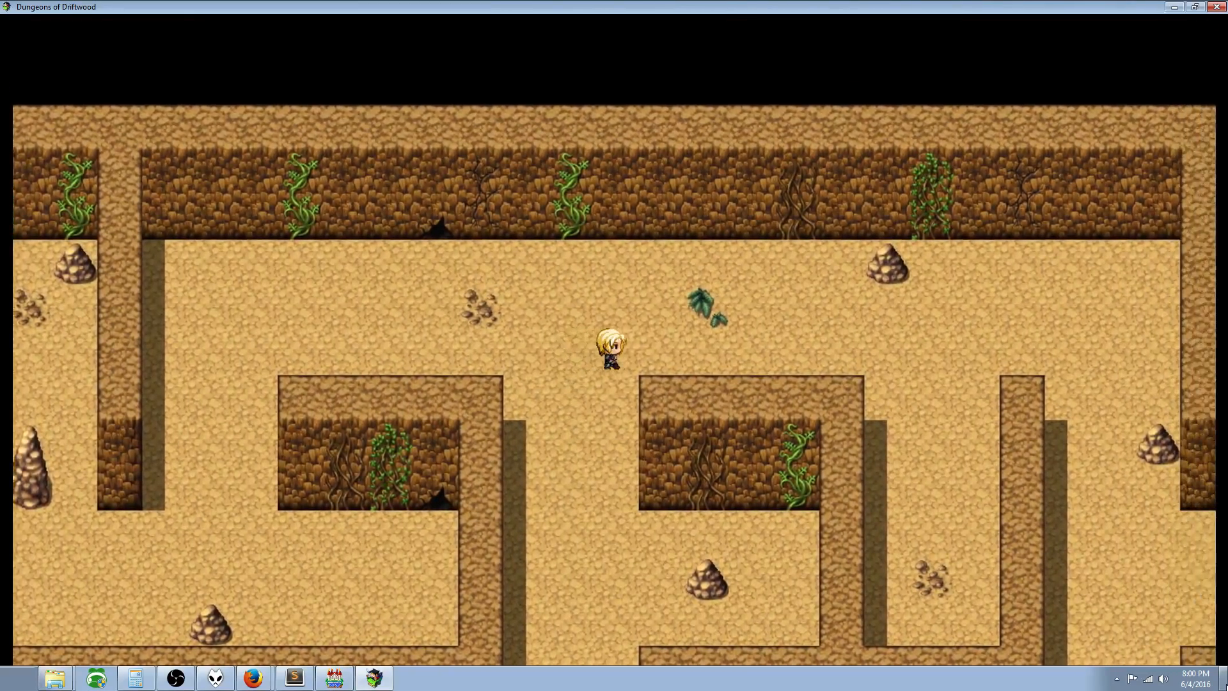
{"action": "key", "text": "Right"}
{"action": "key", "text": "Down"}
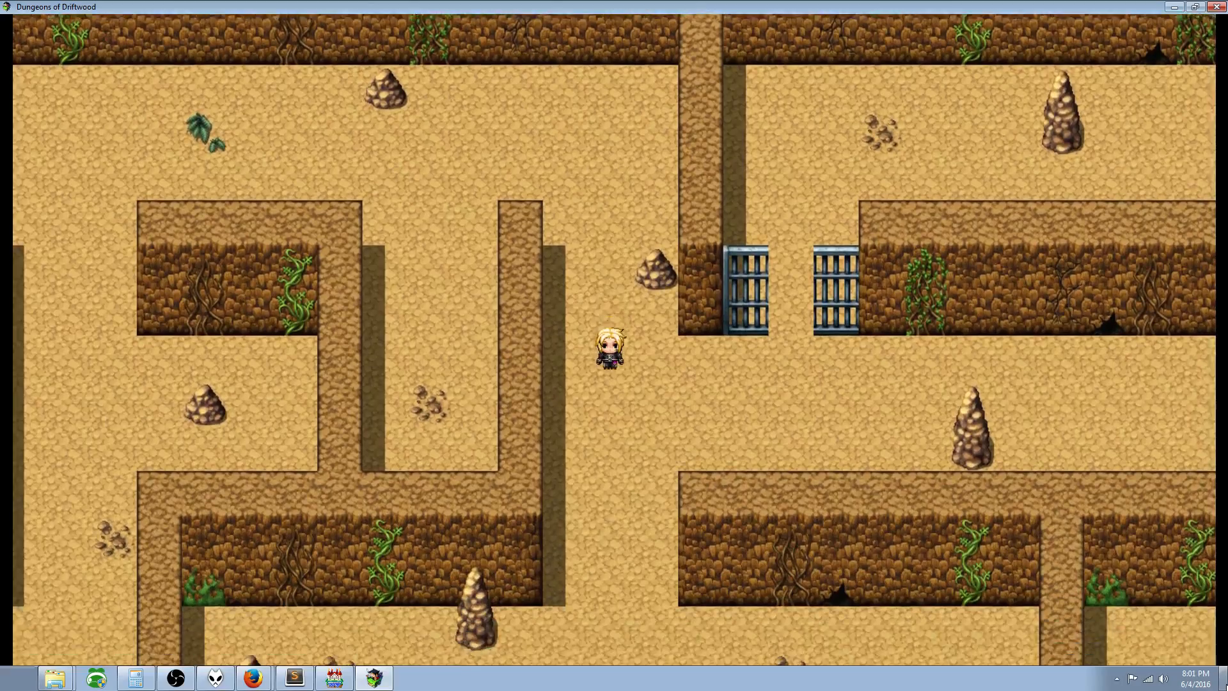
{"action": "key", "text": "Up"}
{"action": "key", "text": "Right"}
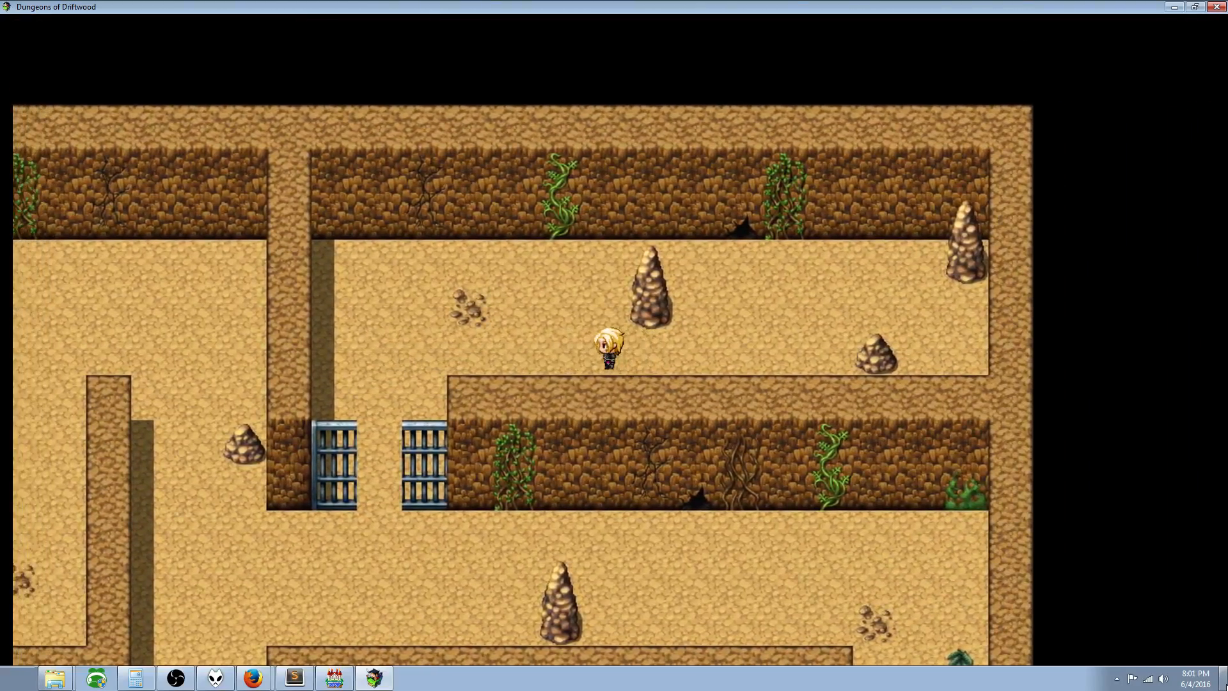
{"action": "key", "text": "Left"}
{"action": "key", "text": "Down"}
{"action": "key", "text": "Left"}
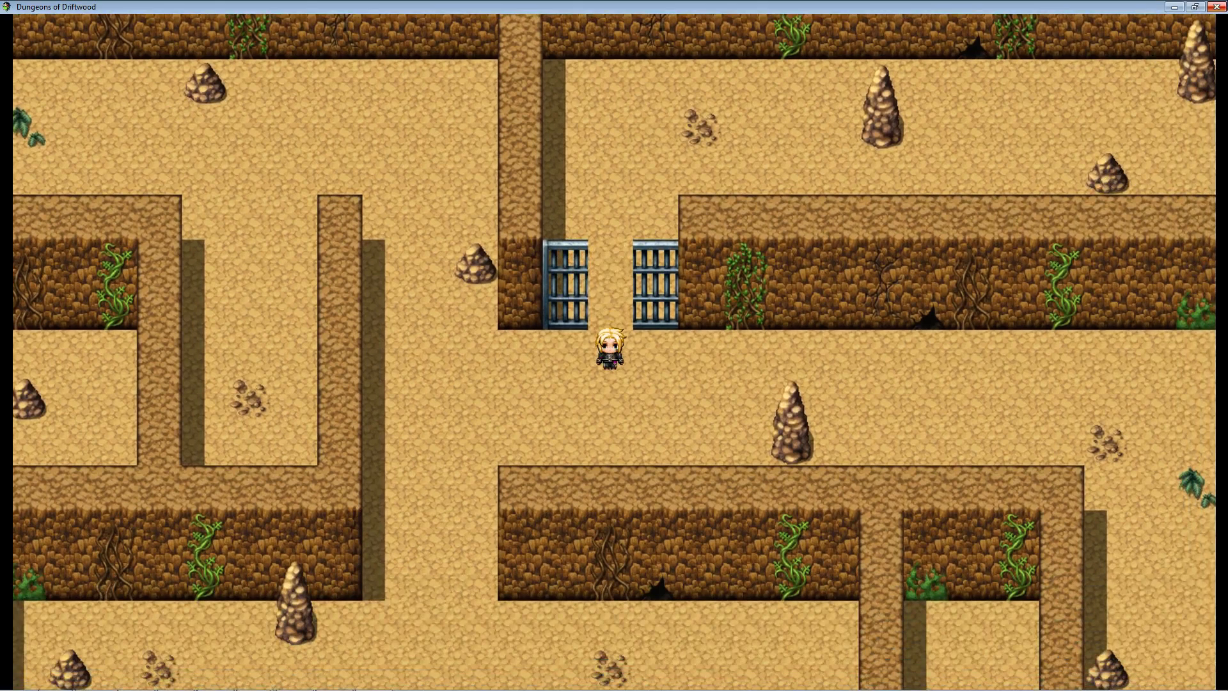
{"action": "left_click", "coordinate": [1215, 7]}
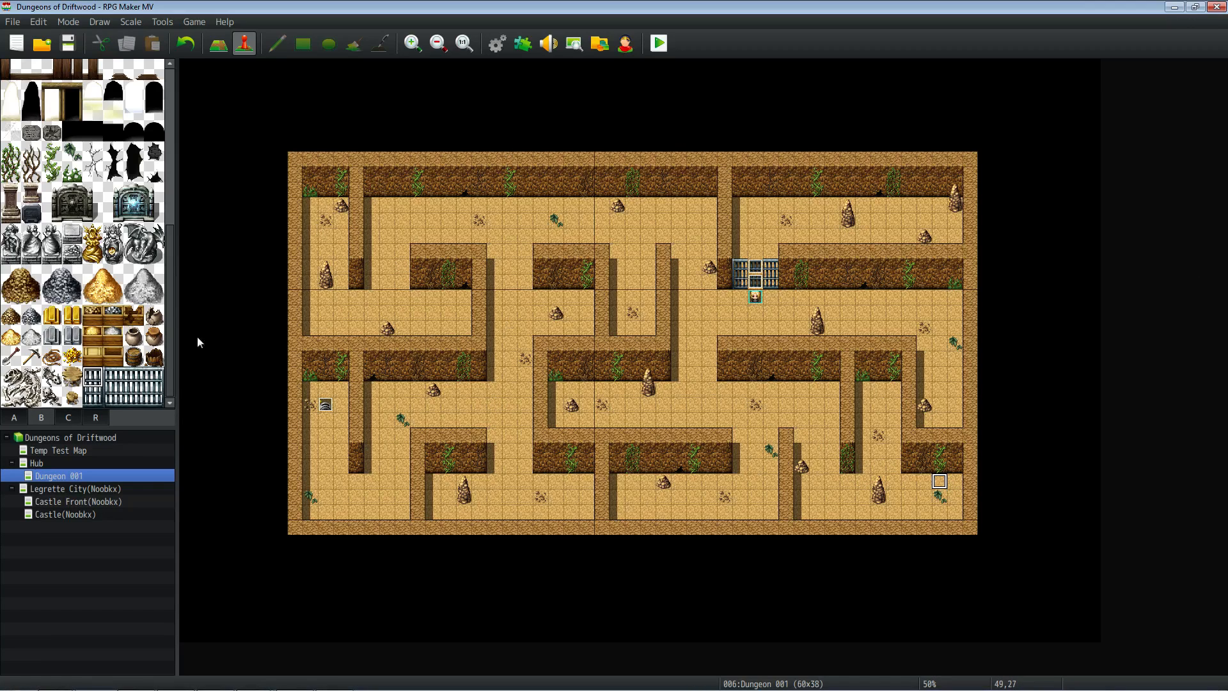
Open the Stairs down event on the Hub map and select the empty line under its Yes choice.
{"action": "left_click", "coordinate": [37, 463]}
{"action": "right_click", "coordinate": [598, 158]}
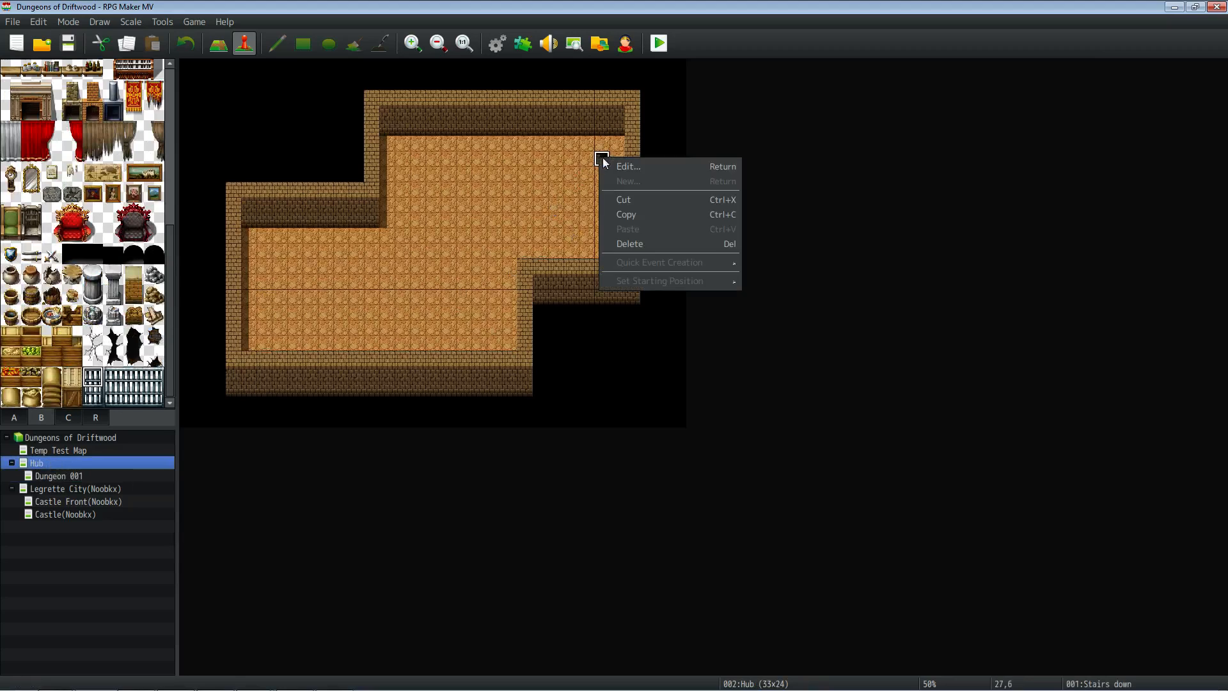
{"action": "left_click", "coordinate": [614, 164]}
{"action": "left_click", "coordinate": [573, 262]}
{"action": "left_click", "coordinate": [573, 289]}
Add a Conditional Branch under the Yes choice and base its condition on a variable.
{"action": "right_click", "coordinate": [573, 266]}
{"action": "left_click", "coordinate": [593, 276]}
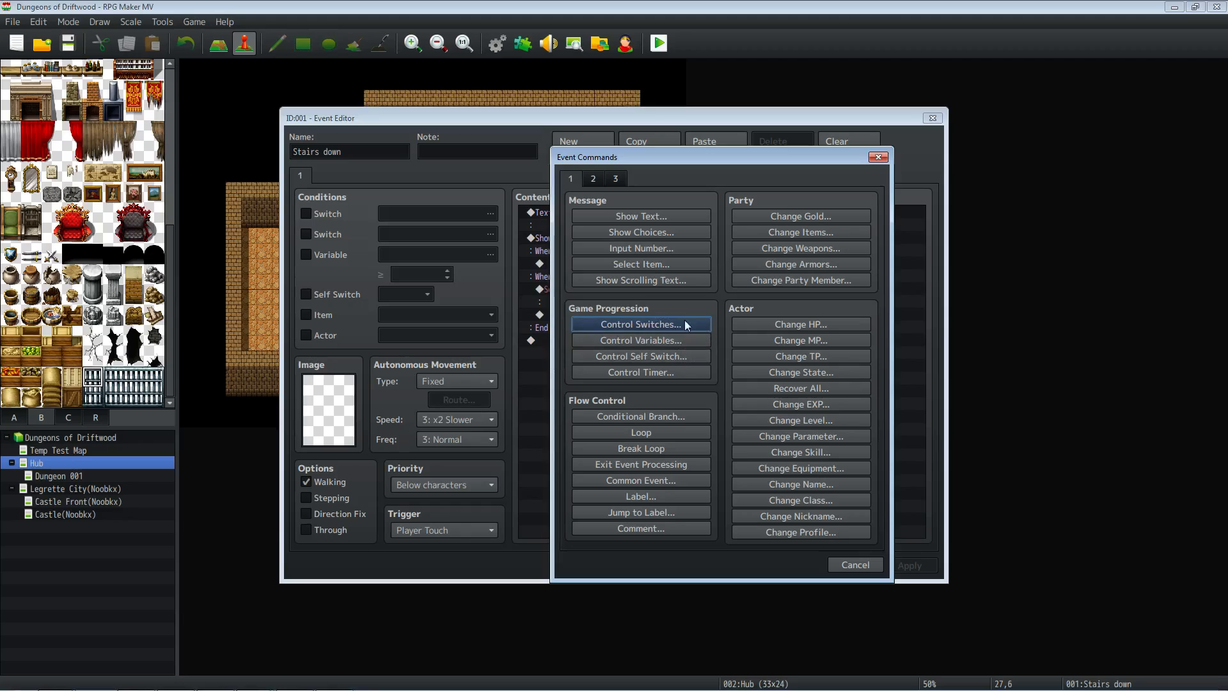
{"action": "left_click", "coordinate": [646, 414]}
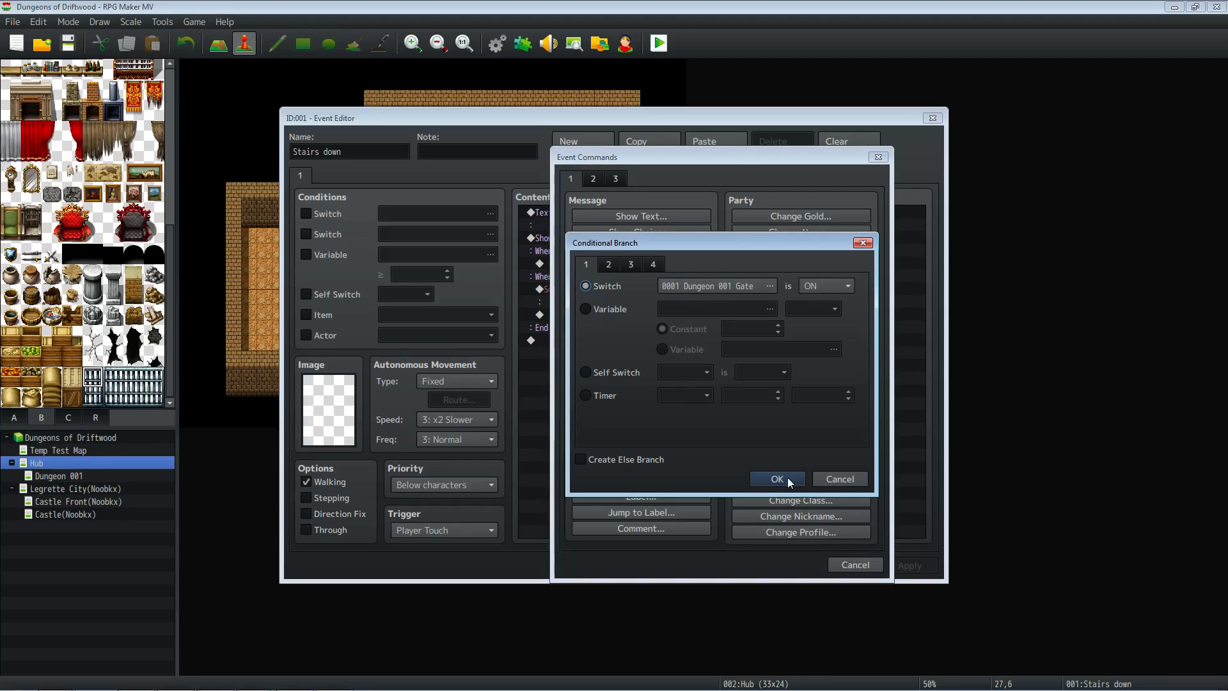
{"action": "left_click", "coordinate": [598, 310]}
{"action": "left_click", "coordinate": [770, 309]}
Look through the variable ranges for named and unused slots, ending at range 0081 - 0100.
{"action": "left_click", "coordinate": [634, 260]}
{"action": "left_click", "coordinate": [642, 275]}
{"action": "left_click", "coordinate": [645, 301]}
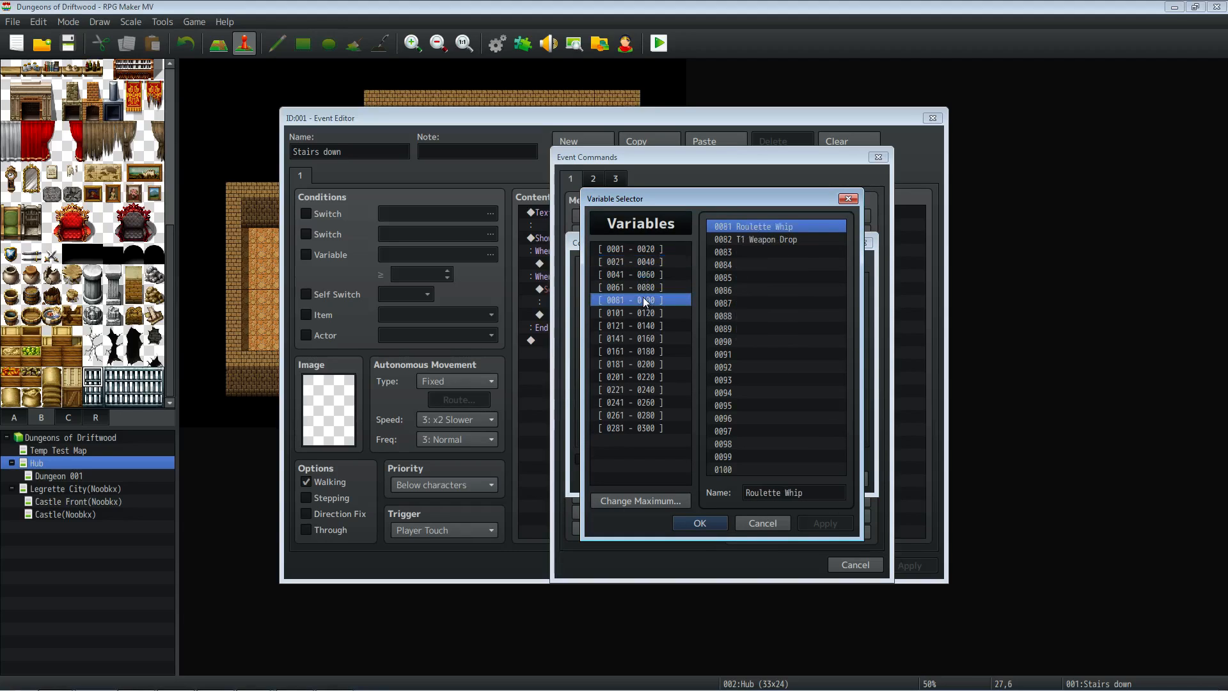
{"action": "left_click", "coordinate": [639, 312]}
{"action": "left_click", "coordinate": [640, 338]}
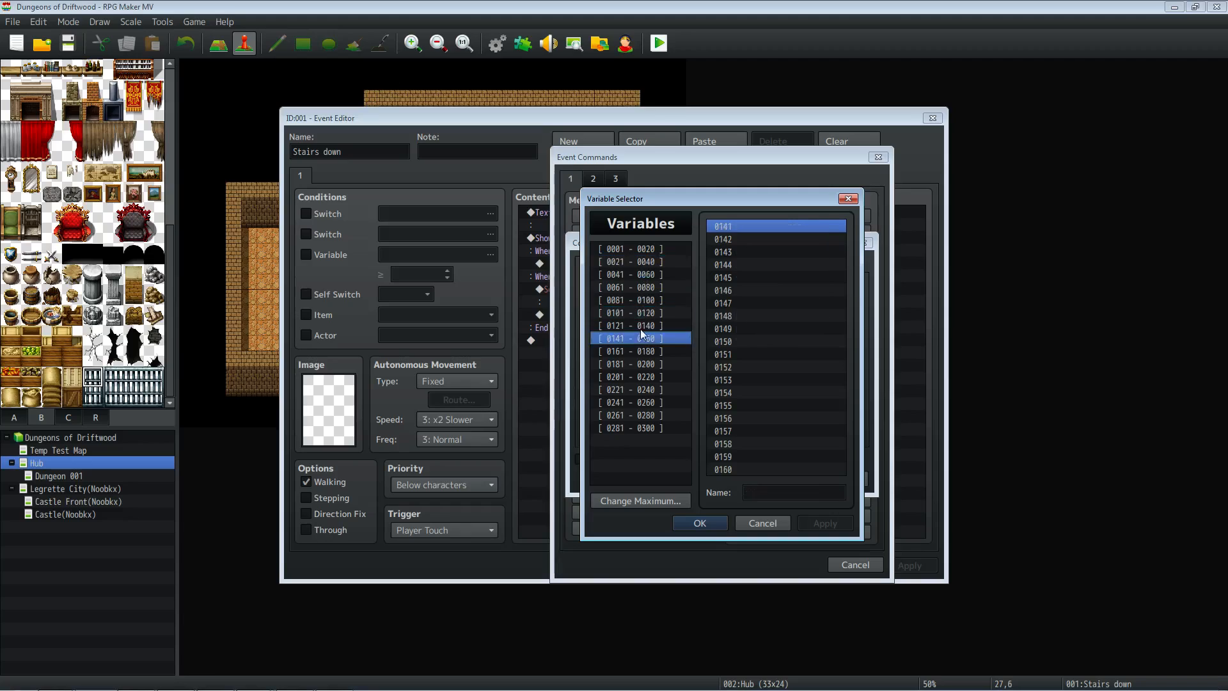
{"action": "left_click", "coordinate": [640, 351]}
{"action": "left_click", "coordinate": [645, 364]}
{"action": "left_click", "coordinate": [644, 343]}
{"action": "left_click", "coordinate": [644, 352]}
{"action": "left_click", "coordinate": [643, 364]}
{"action": "left_click", "coordinate": [642, 377]}
{"action": "left_click", "coordinate": [642, 390]}
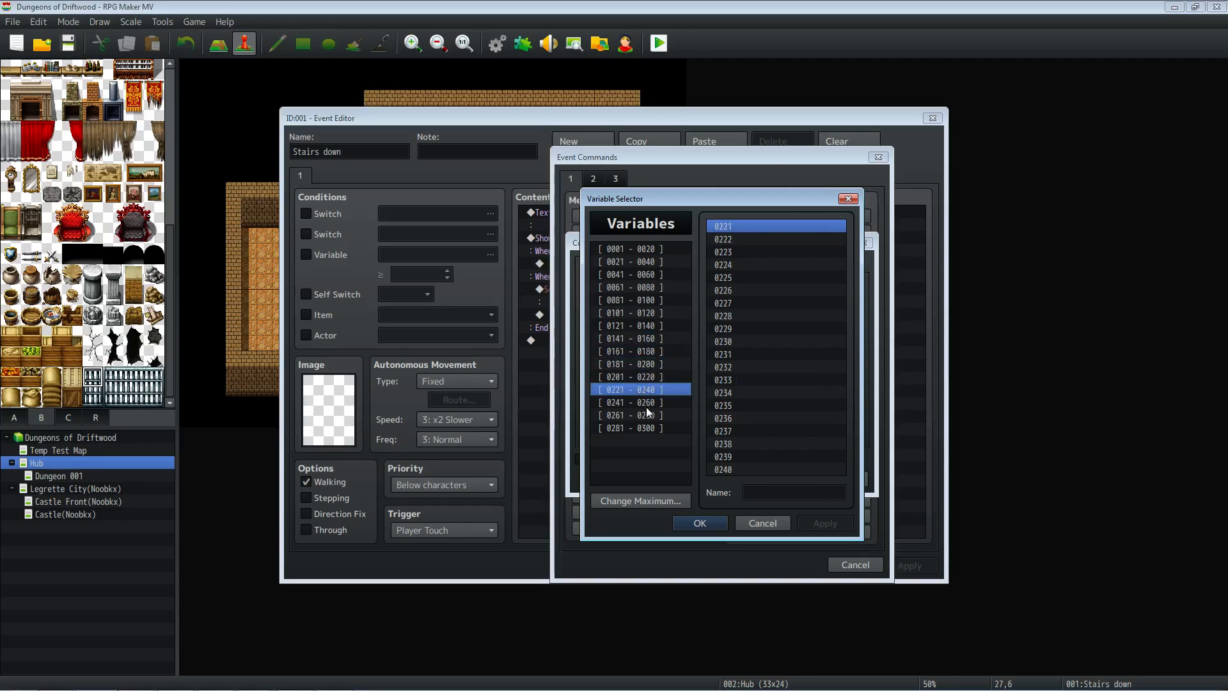
{"action": "left_click", "coordinate": [648, 415]}
{"action": "left_click", "coordinate": [644, 428]}
{"action": "left_click", "coordinate": [642, 364]}
{"action": "left_click", "coordinate": [642, 383]}
{"action": "left_click", "coordinate": [642, 366]}
{"action": "left_click", "coordinate": [638, 301]}
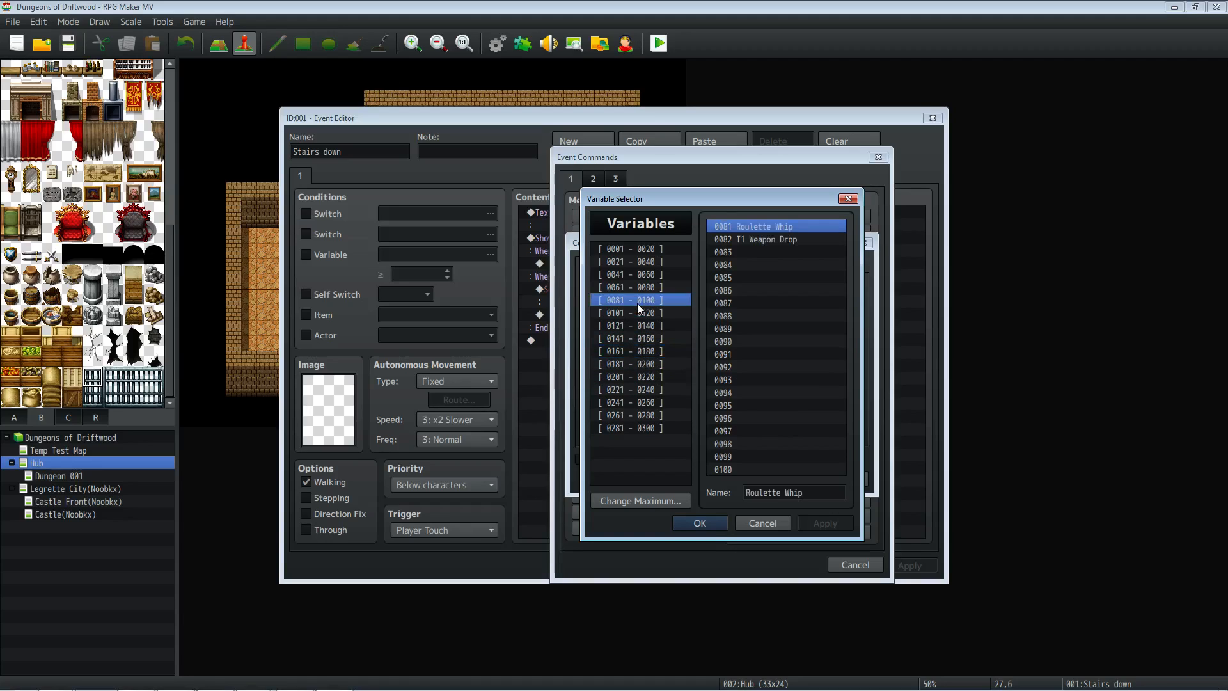
Name variable 0083 Dungeon Select and choose it as the branch's condition variable.
{"action": "left_click", "coordinate": [763, 241]}
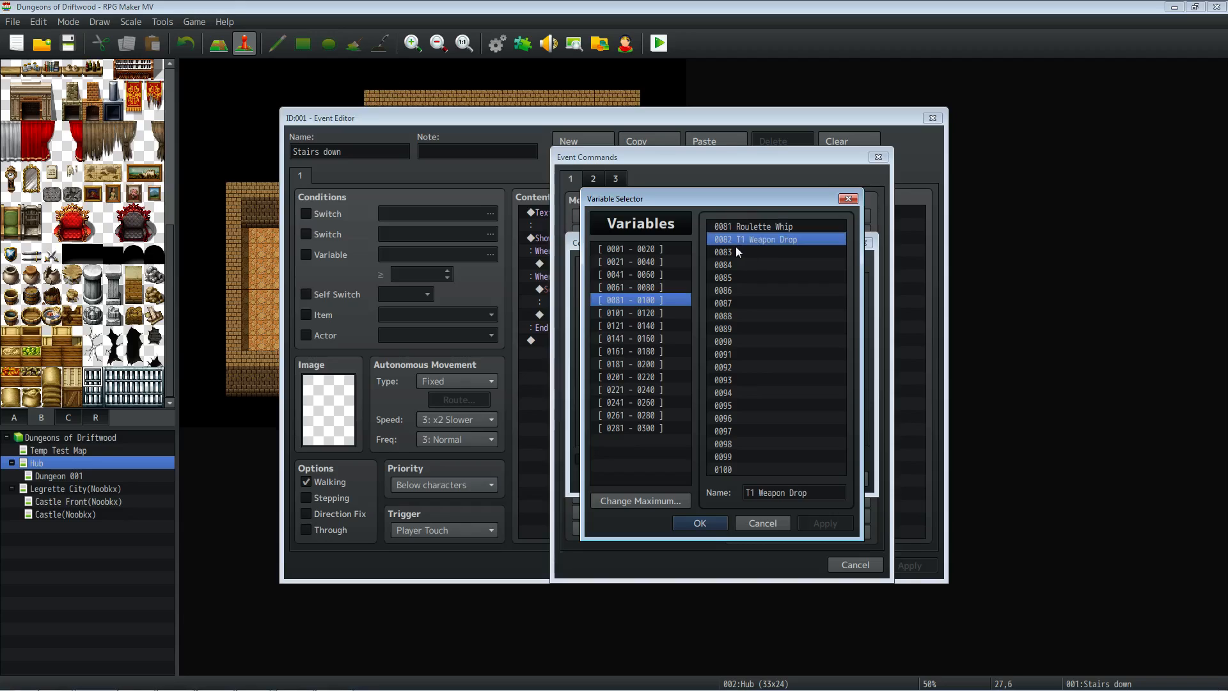
{"action": "left_click", "coordinate": [773, 254]}
{"action": "left_click", "coordinate": [759, 494]}
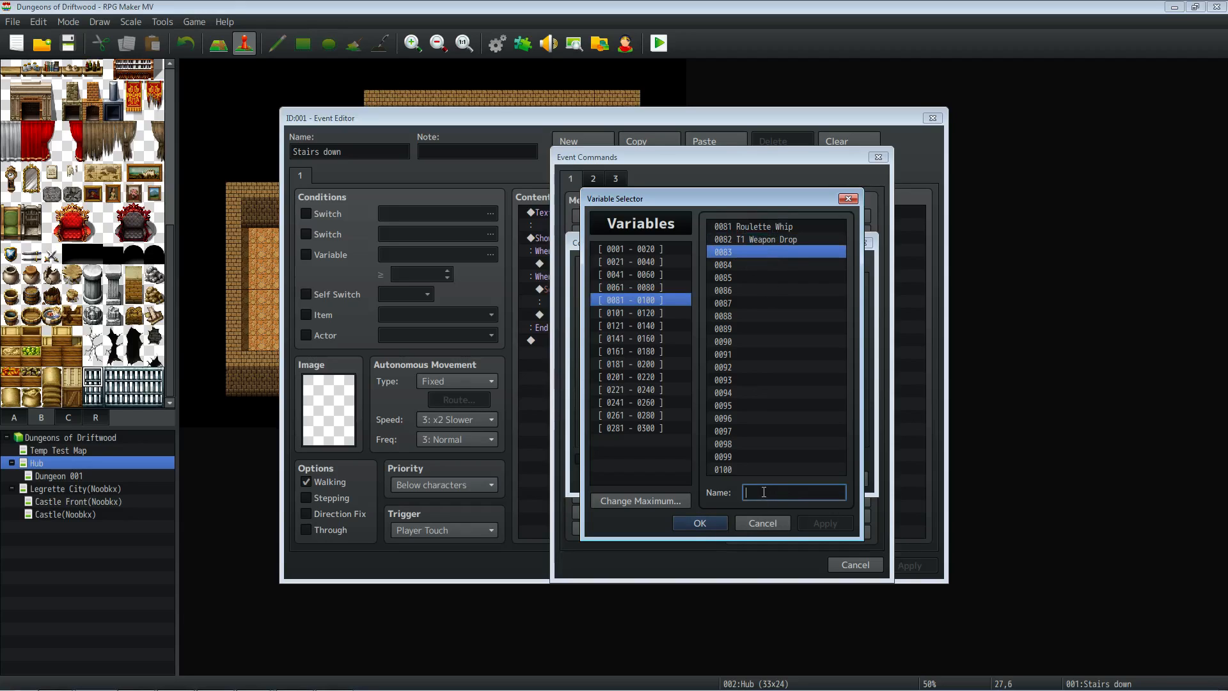
{"action": "type", "text": "Dungeon"}
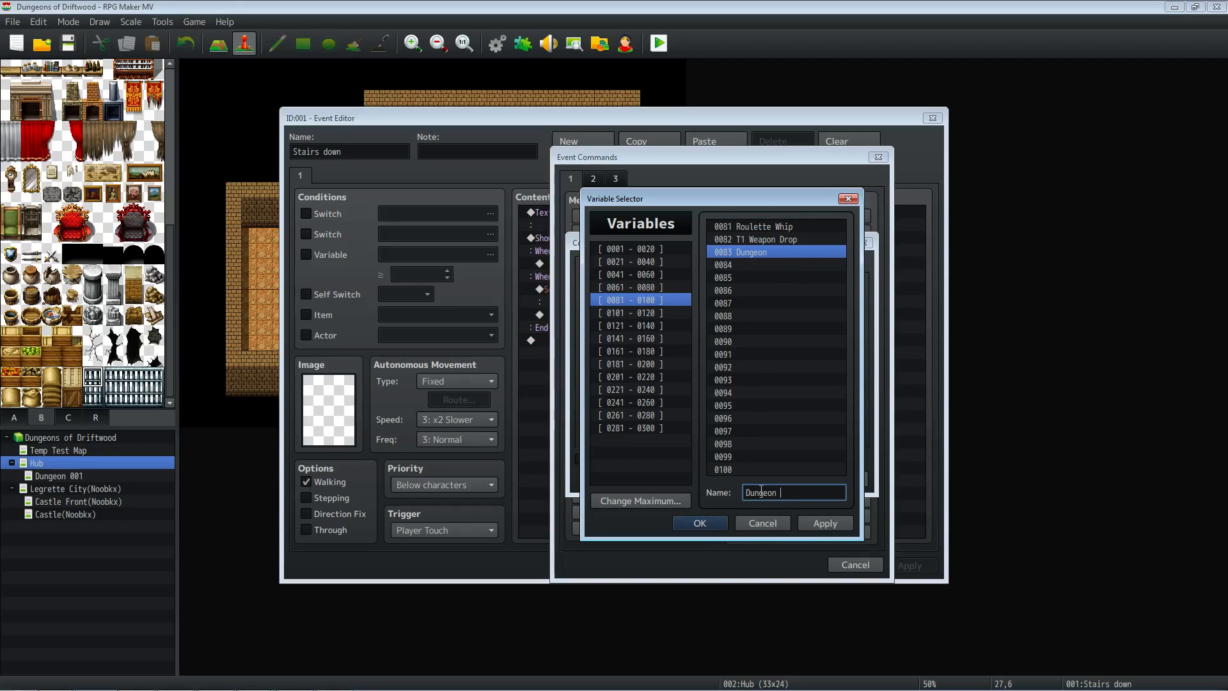
{"action": "type", "text": " Select"}
{"action": "left_click", "coordinate": [693, 520]}
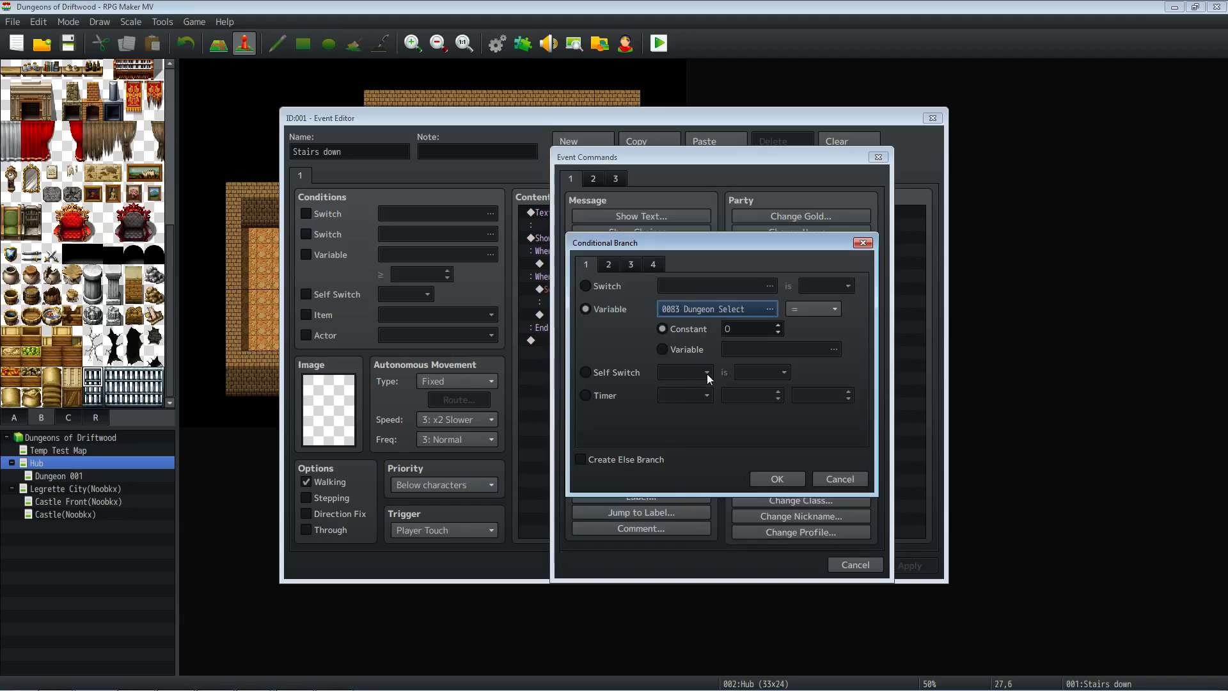
Make the branch require Dungeon Select to equal the constant 1 and add it to the event.
{"action": "left_click", "coordinate": [748, 329]}
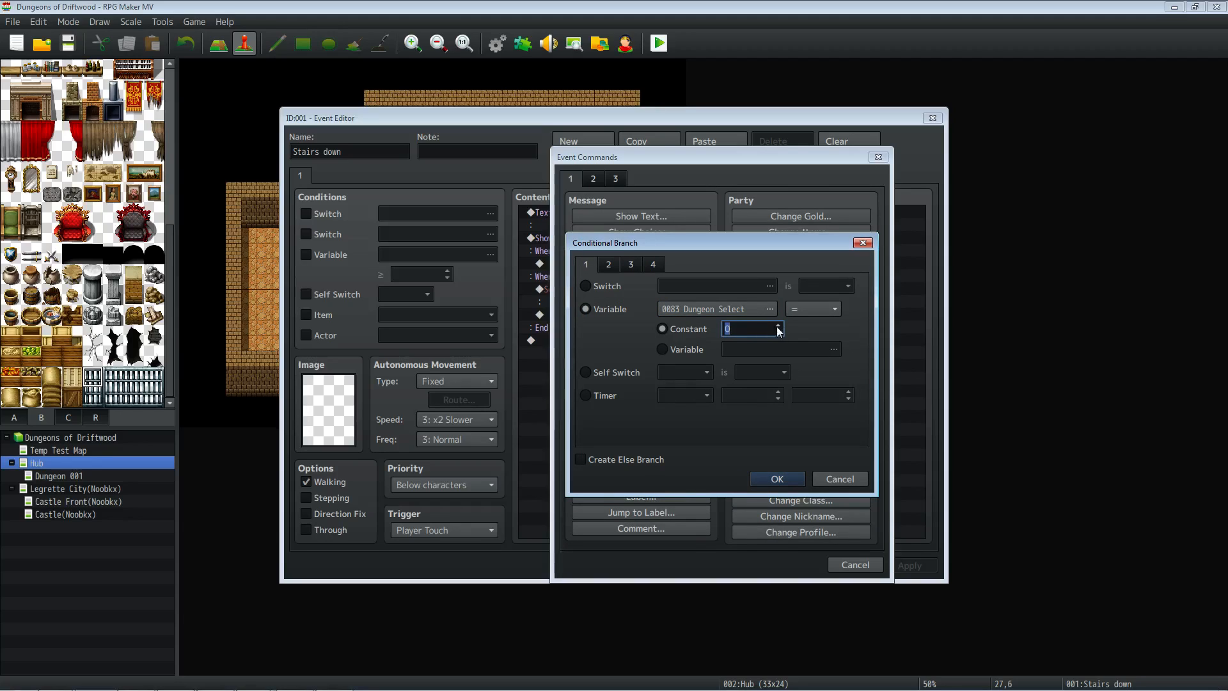
{"action": "type", "text": "1"}
{"action": "left_click", "coordinate": [779, 479]}
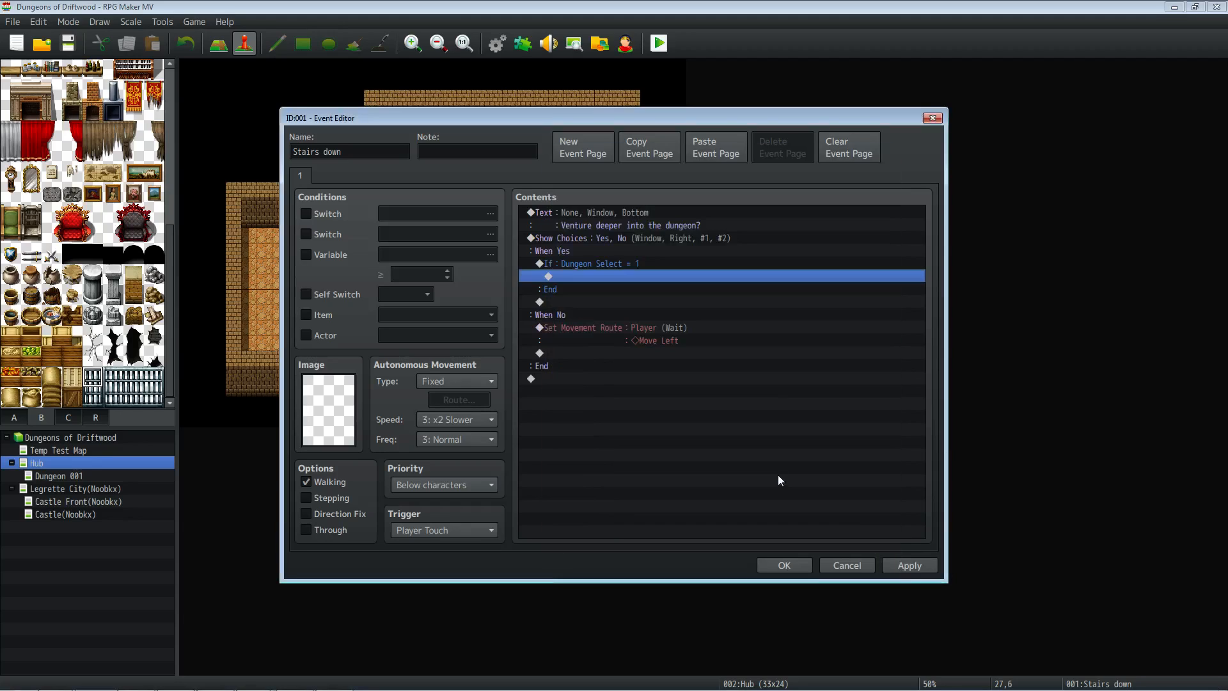
Insert a Control Variables command above the Dungeon Select branch and choose variable 0083 Dungeon Select for it.
{"action": "left_click", "coordinate": [581, 262]}
{"action": "right_click", "coordinate": [581, 263]}
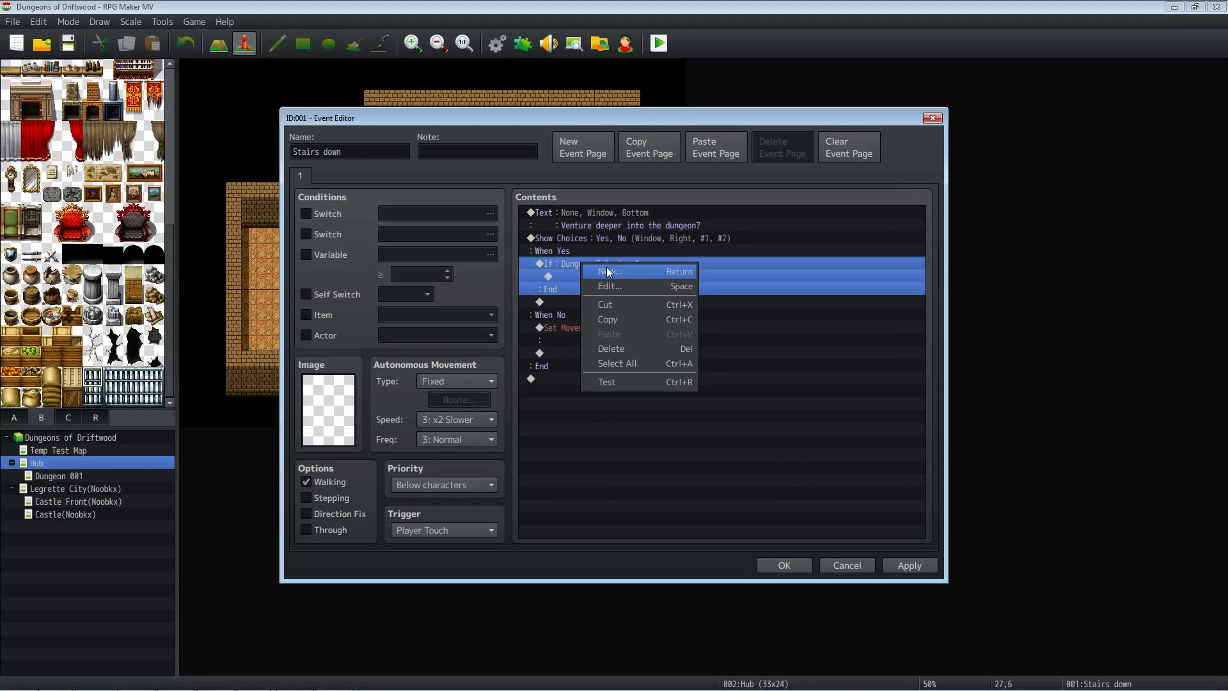
{"action": "left_click", "coordinate": [608, 268]}
{"action": "left_click", "coordinate": [646, 340]}
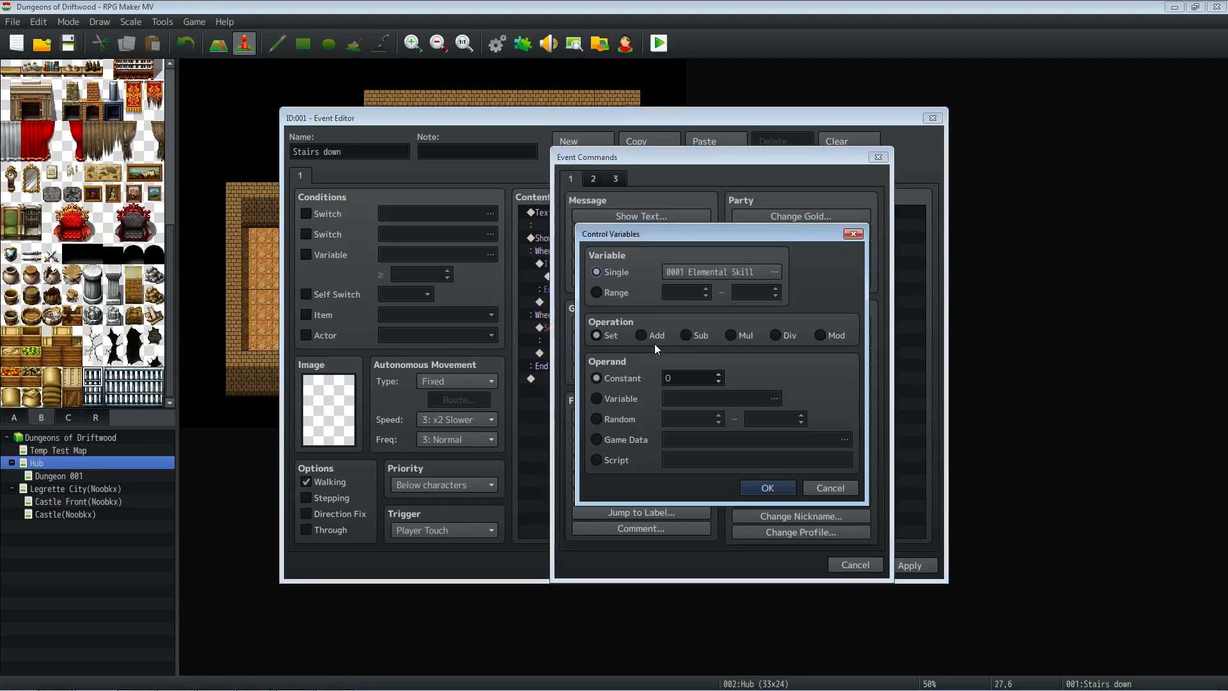
{"action": "left_click", "coordinate": [763, 272]}
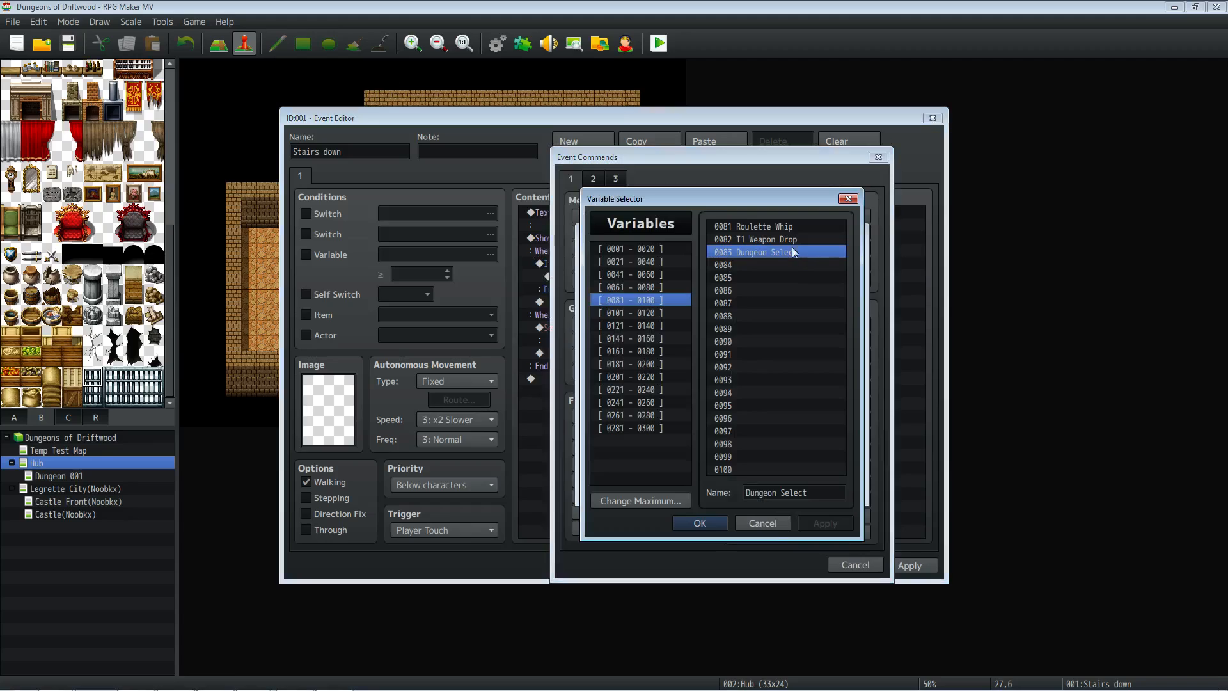
{"action": "left_click", "coordinate": [696, 523]}
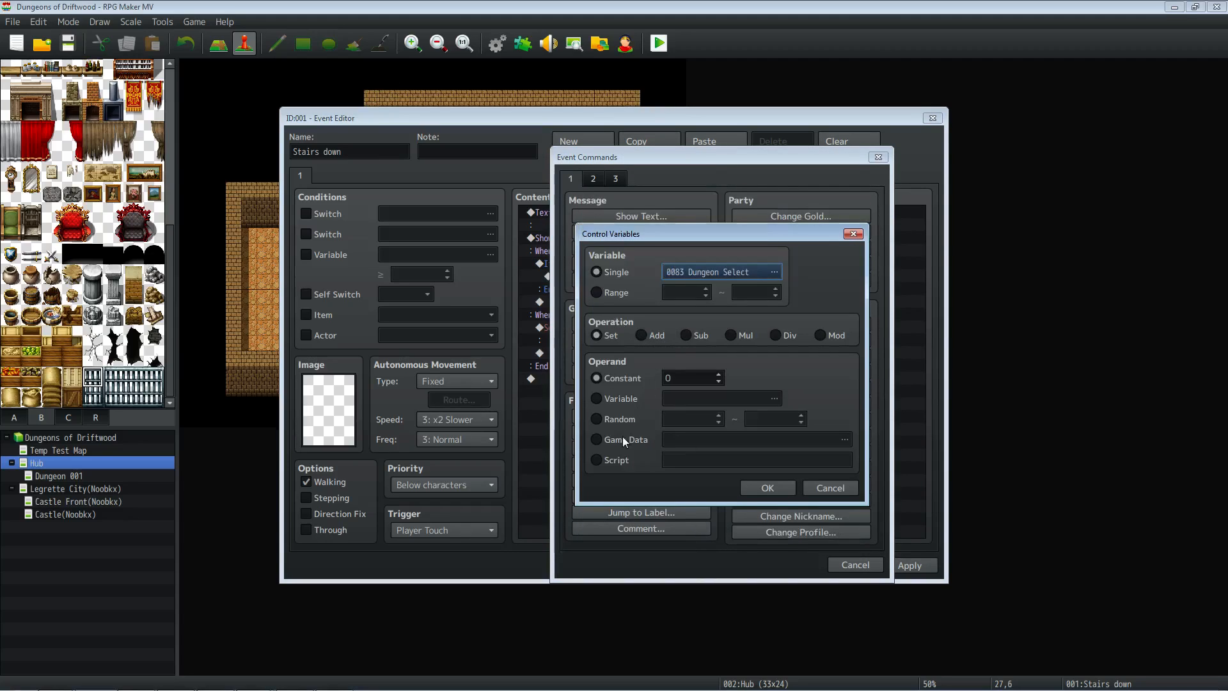
Set Dungeon Select to a random value from 1 to 100 and add the command to the event.
{"action": "left_click", "coordinate": [622, 420]}
{"action": "type", "text": "1"}
{"action": "key", "text": "Tab"}
{"action": "type", "text": "100"}
{"action": "left_click", "coordinate": [764, 488]}
{"action": "left_click", "coordinate": [619, 313]}
{"action": "left_click", "coordinate": [697, 276]}
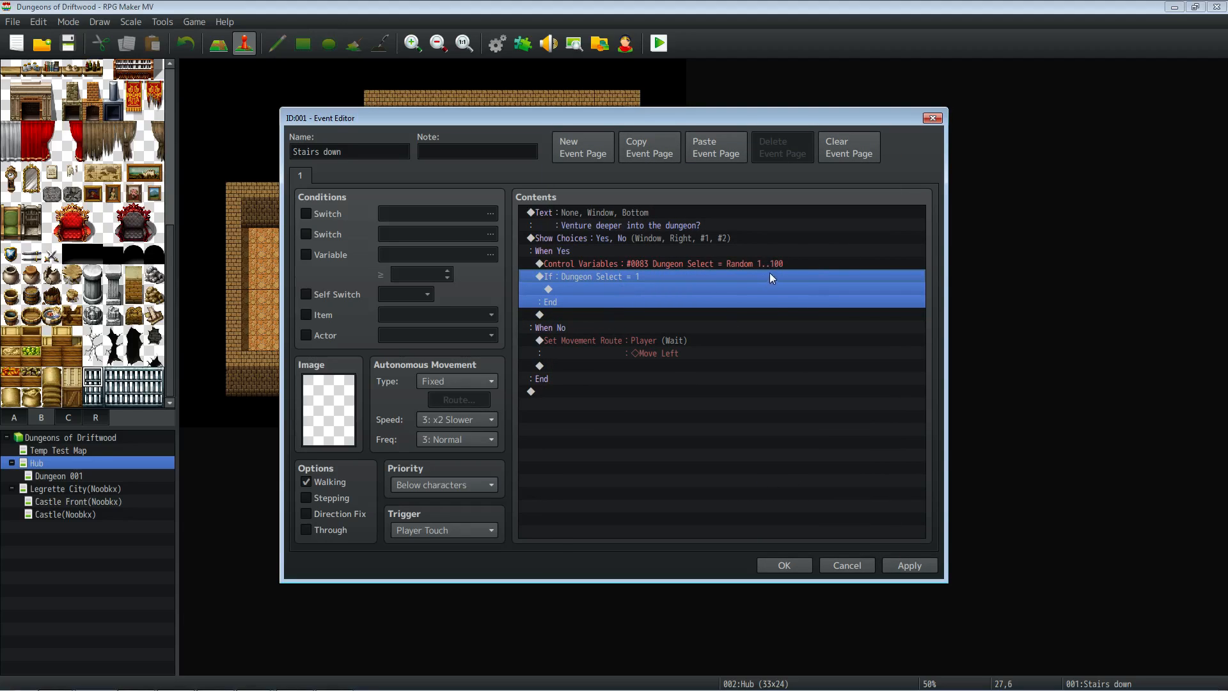
Insert a Transfer Player command inside the Dungeon Select = 1 branch with Dungeon 001 (45,22) as its destination.
{"action": "left_click", "coordinate": [567, 291]}
{"action": "right_click", "coordinate": [574, 290]}
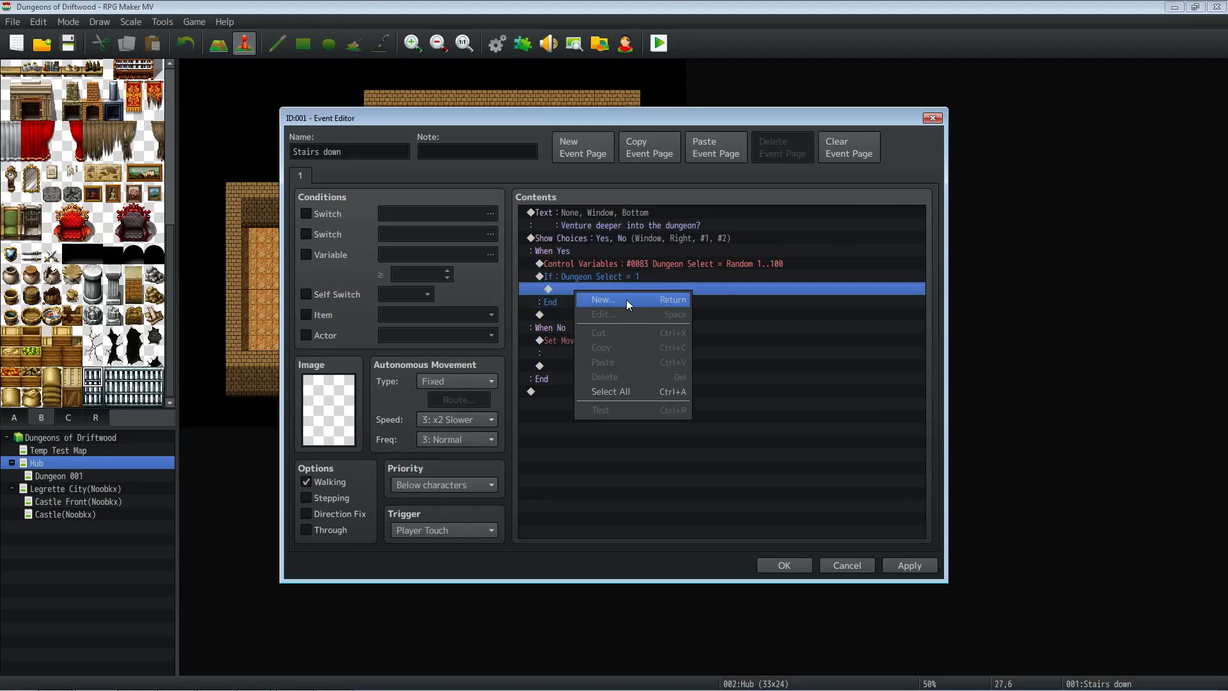
{"action": "left_click", "coordinate": [627, 300]}
{"action": "left_click", "coordinate": [592, 179]}
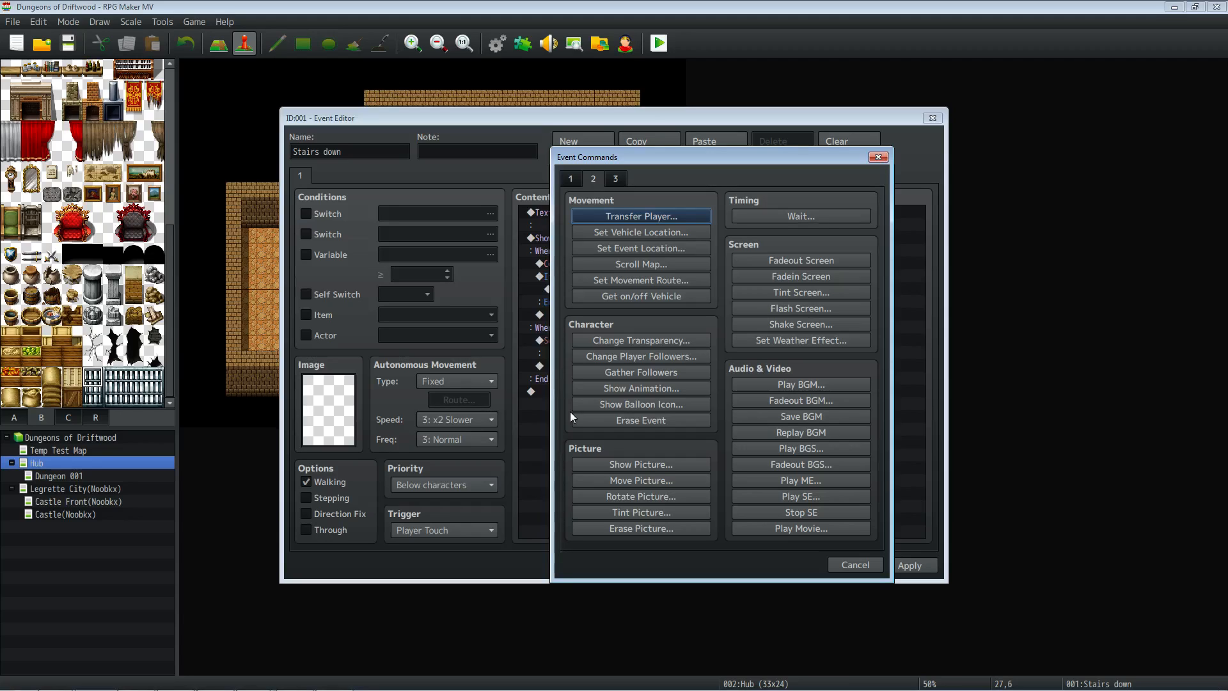
{"action": "mouse_move", "coordinate": [678, 158]}
{"action": "left_mouse_down"}
{"action": "mouse_move", "coordinate": [882, 171]}
{"action": "mouse_move", "coordinate": [685, 175]}
{"action": "left_mouse_up"}
{"action": "left_click", "coordinate": [671, 234]}
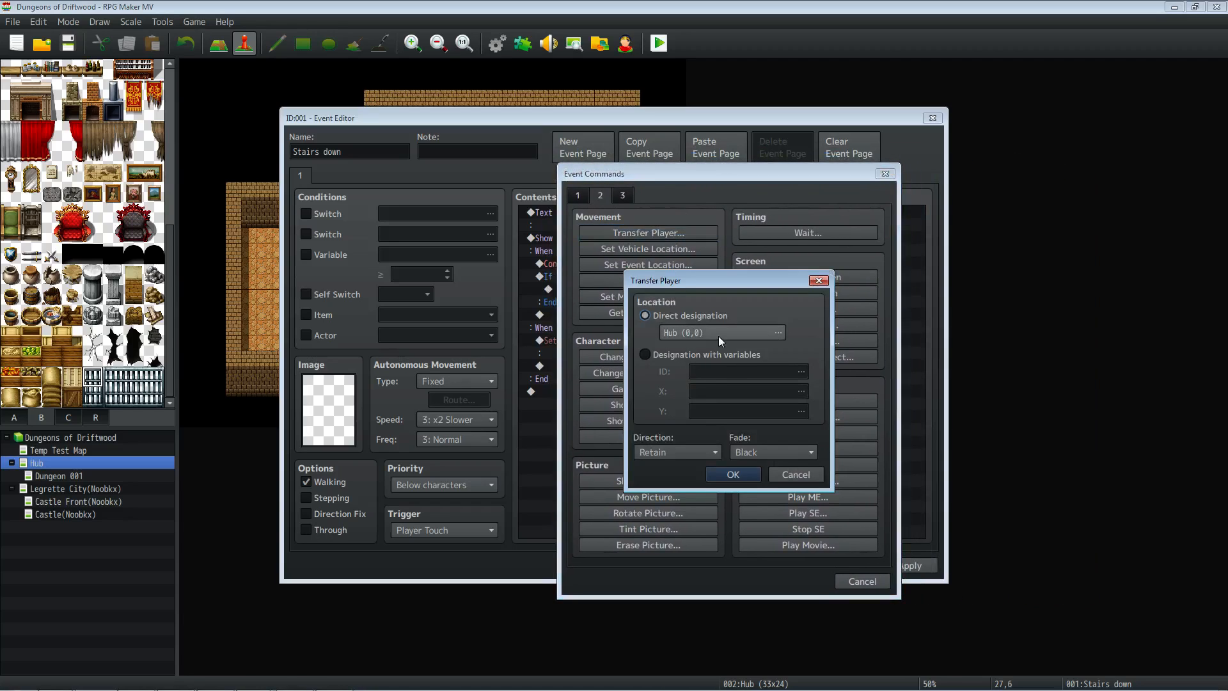
{"action": "left_click", "coordinate": [778, 332]}
{"action": "left_click", "coordinate": [430, 218]}
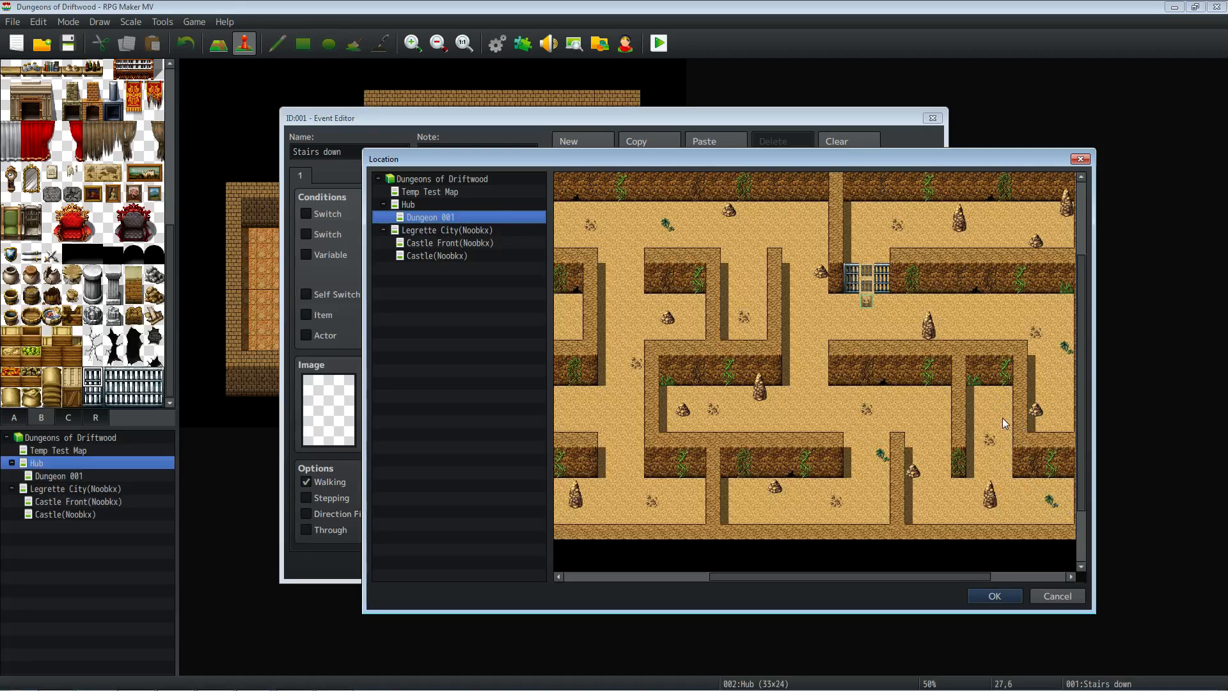
{"action": "left_click", "coordinate": [993, 392]}
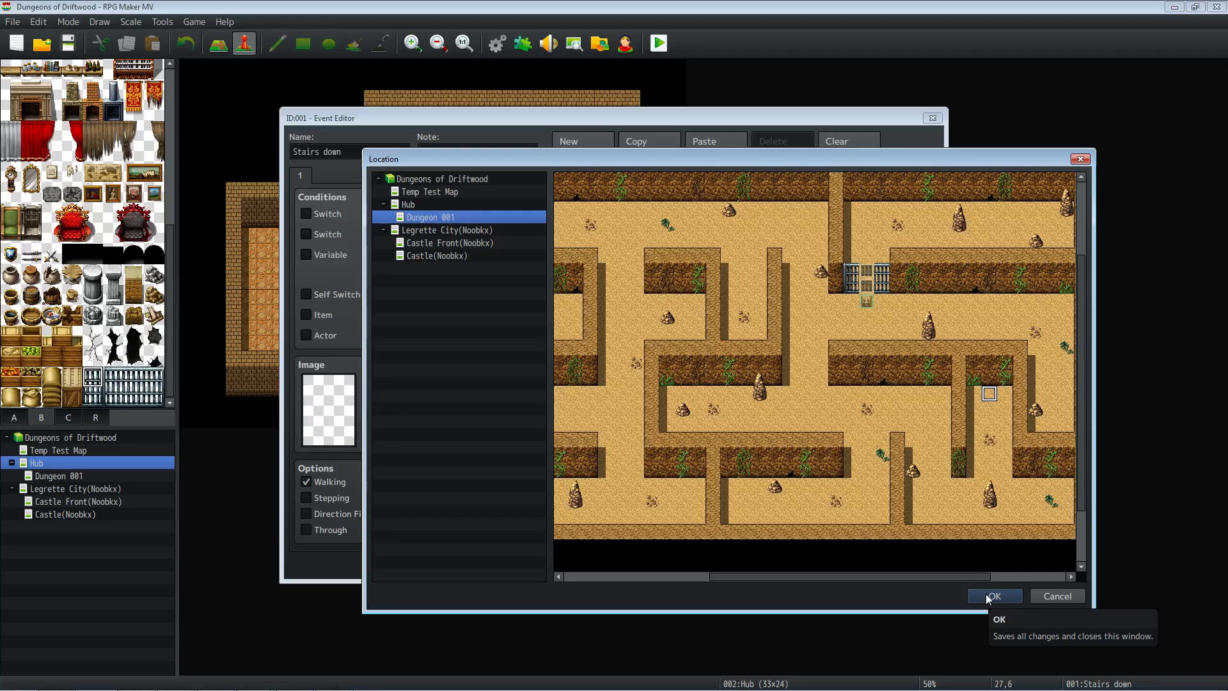
{"action": "left_click", "coordinate": [990, 409]}
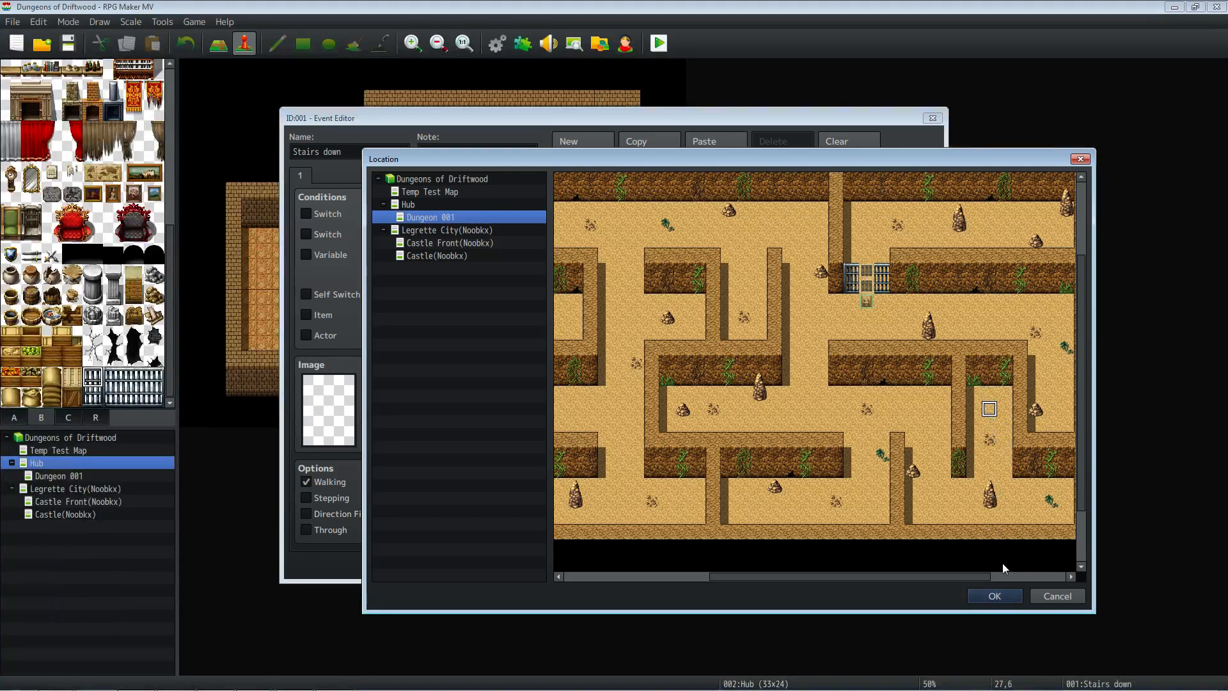
{"action": "left_click", "coordinate": [1000, 593]}
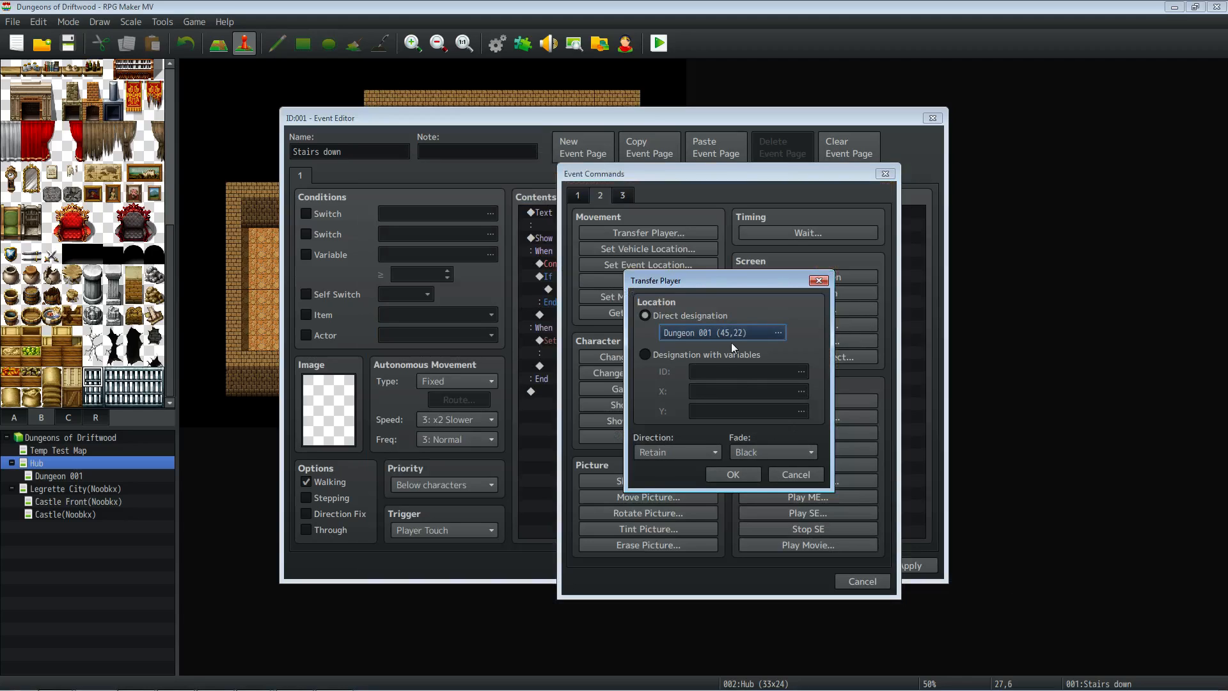
Make the transfer face the player Down with a Black fade, add it to the branch and save the Stairs down event.
{"action": "left_click", "coordinate": [679, 454]}
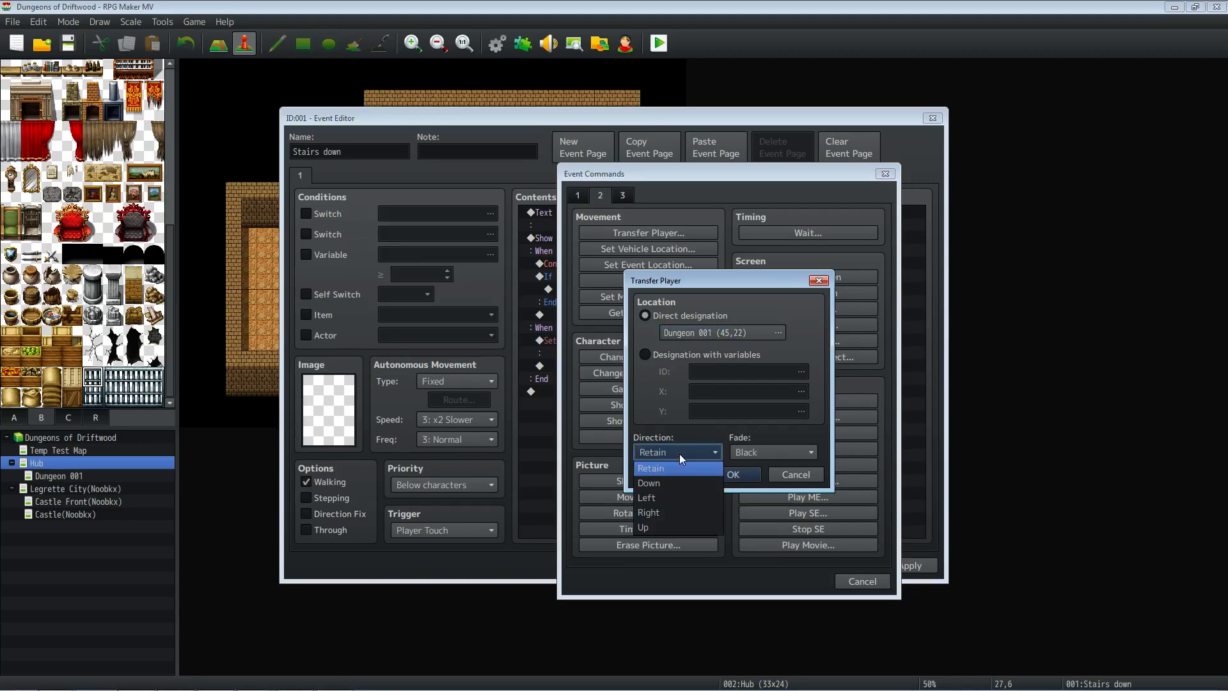
{"action": "left_click", "coordinate": [670, 486]}
{"action": "left_click", "coordinate": [749, 454]}
{"action": "left_click", "coordinate": [751, 453]}
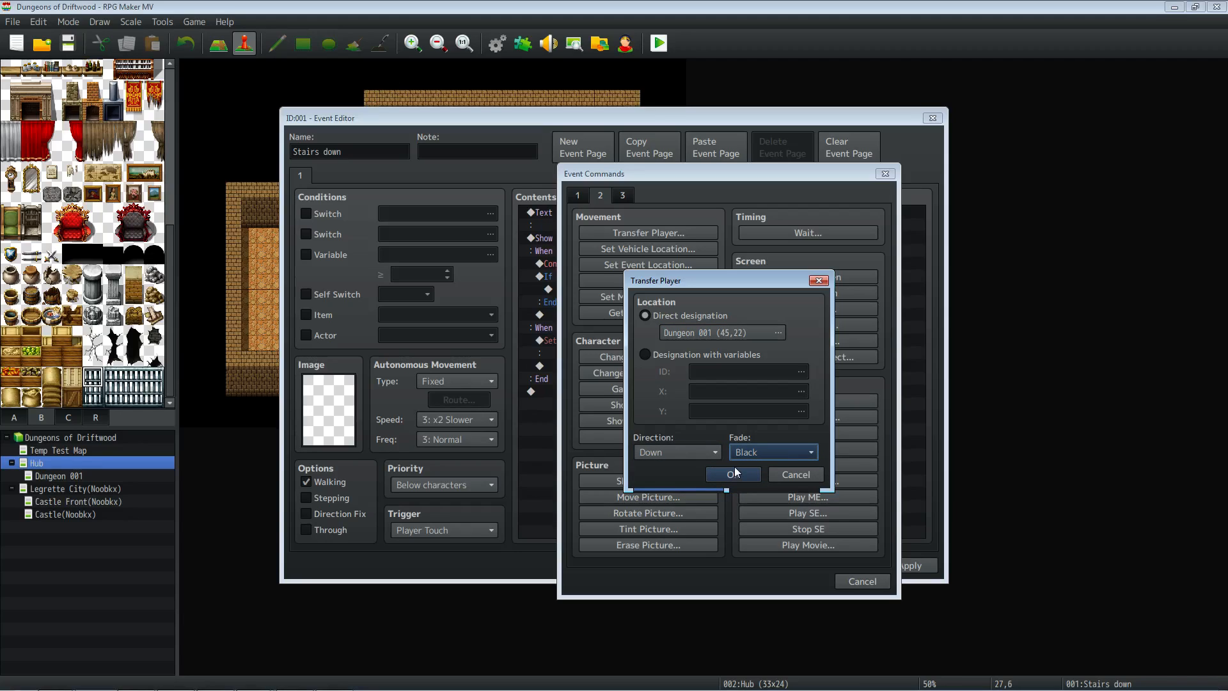
{"action": "left_click", "coordinate": [734, 472]}
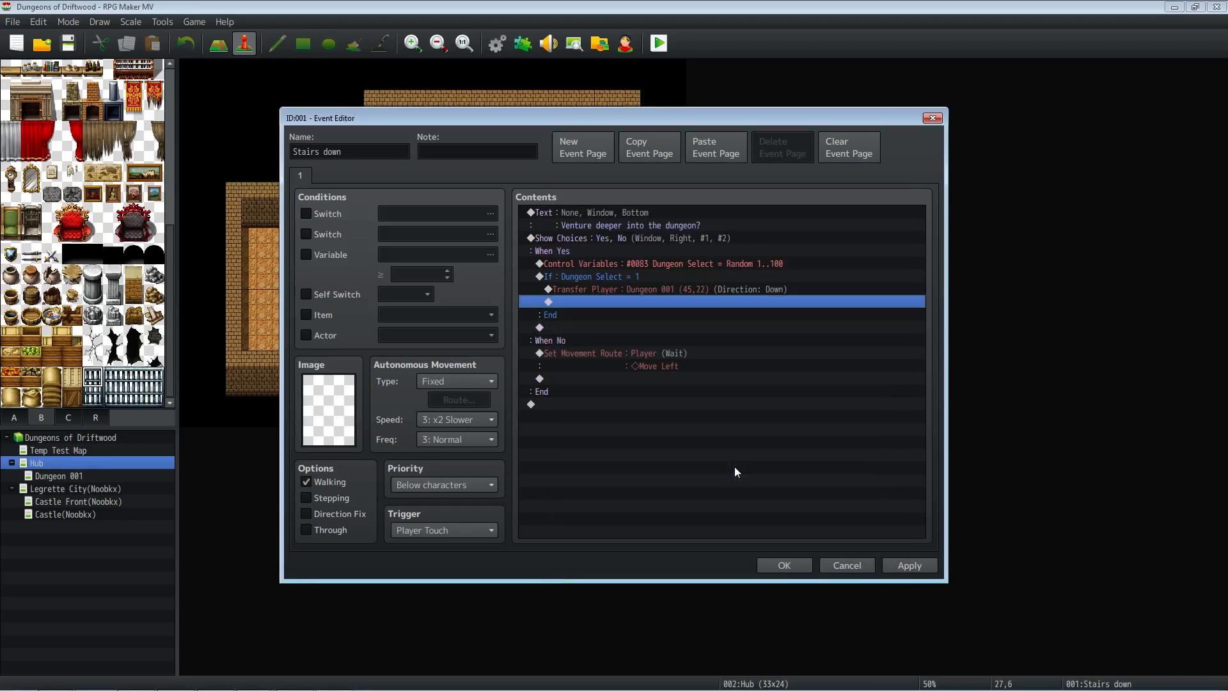
{"action": "left_click", "coordinate": [625, 289]}
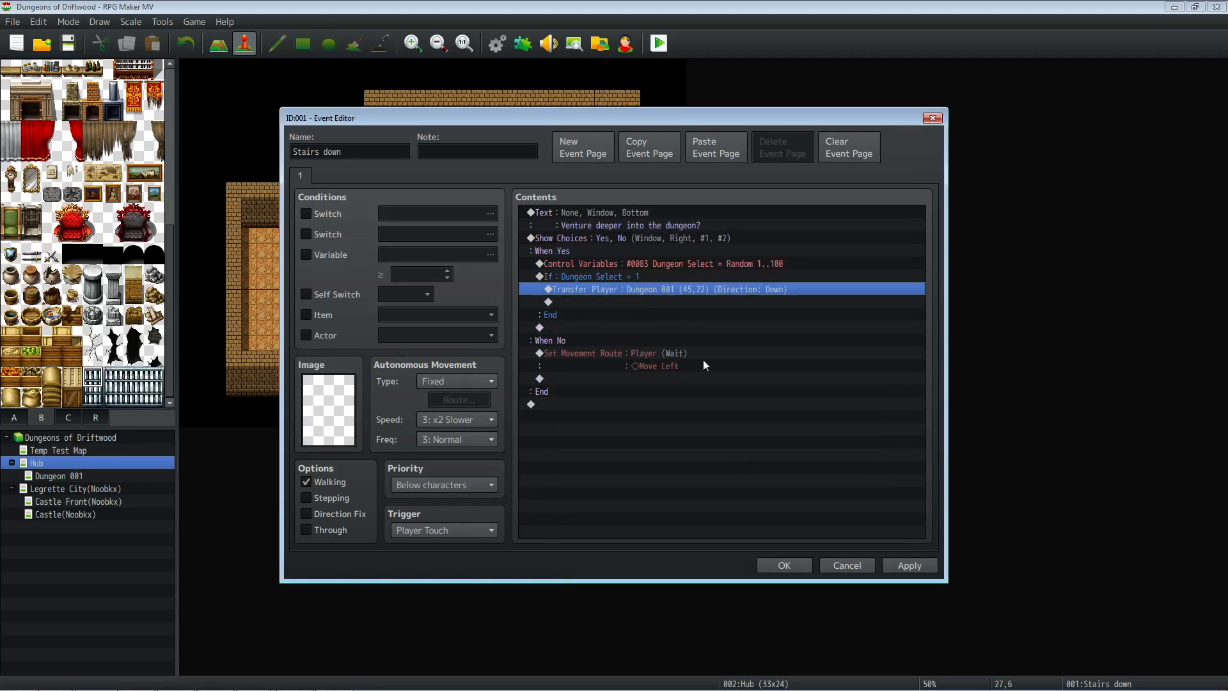
{"action": "left_click", "coordinate": [788, 565]}
Open the Dungeon 001 map and look through tilesets A, B and C for a graphic to mark the arrival point.
{"action": "left_click", "coordinate": [65, 475]}
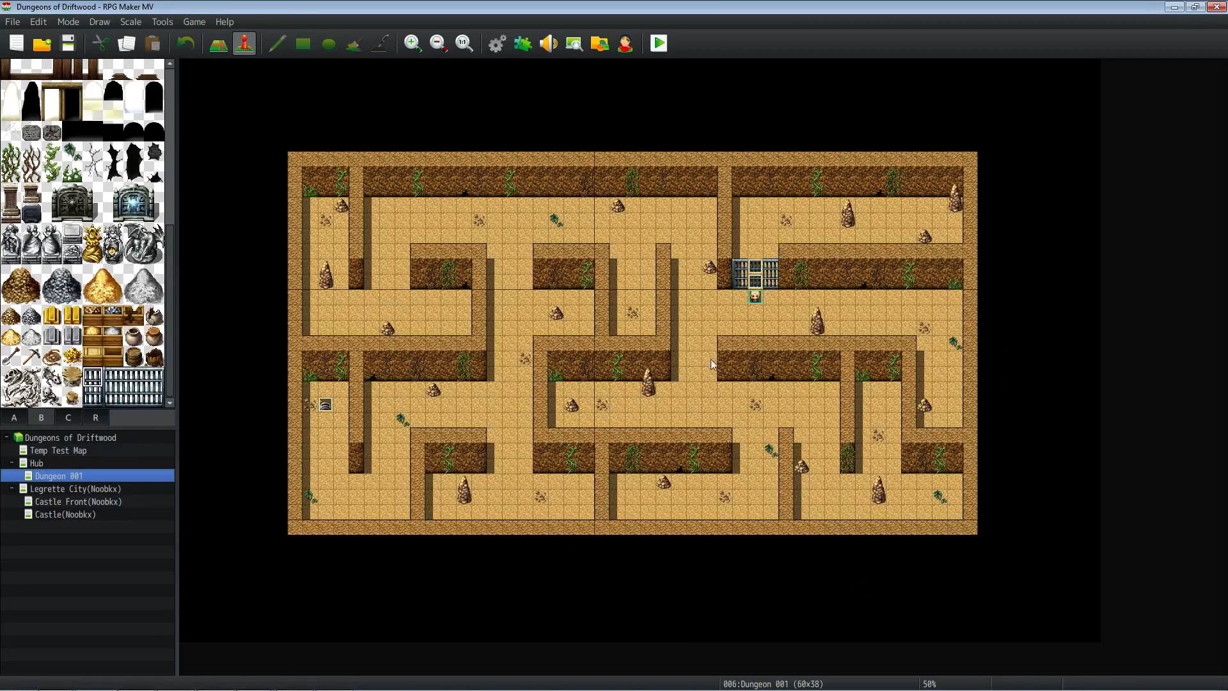
{"action": "left_click", "coordinate": [14, 417]}
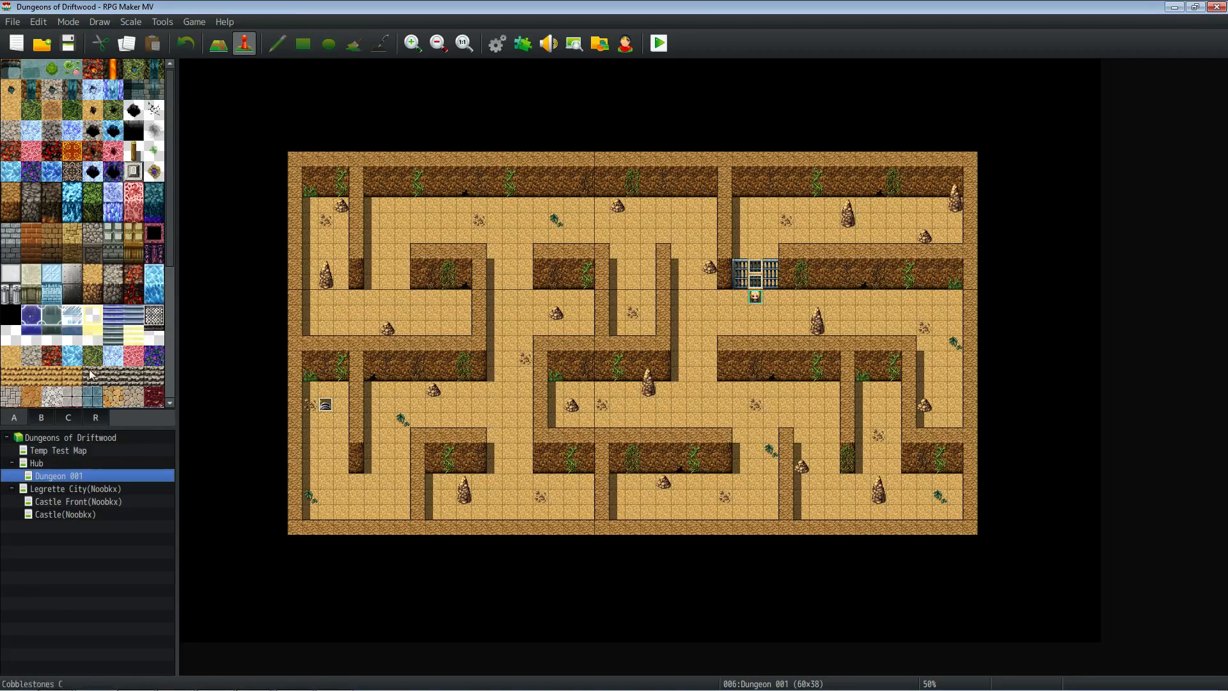
{"action": "mouse_move", "coordinate": [171, 201]}
{"action": "left_mouse_down"}
{"action": "mouse_move", "coordinate": [171, 321]}
{"action": "mouse_move", "coordinate": [171, 195]}
{"action": "left_mouse_up"}
{"action": "left_click", "coordinate": [42, 418]}
{"action": "scroll", "coordinate": [77, 215], "scroll_direction": "down", "scroll_amount": 5}
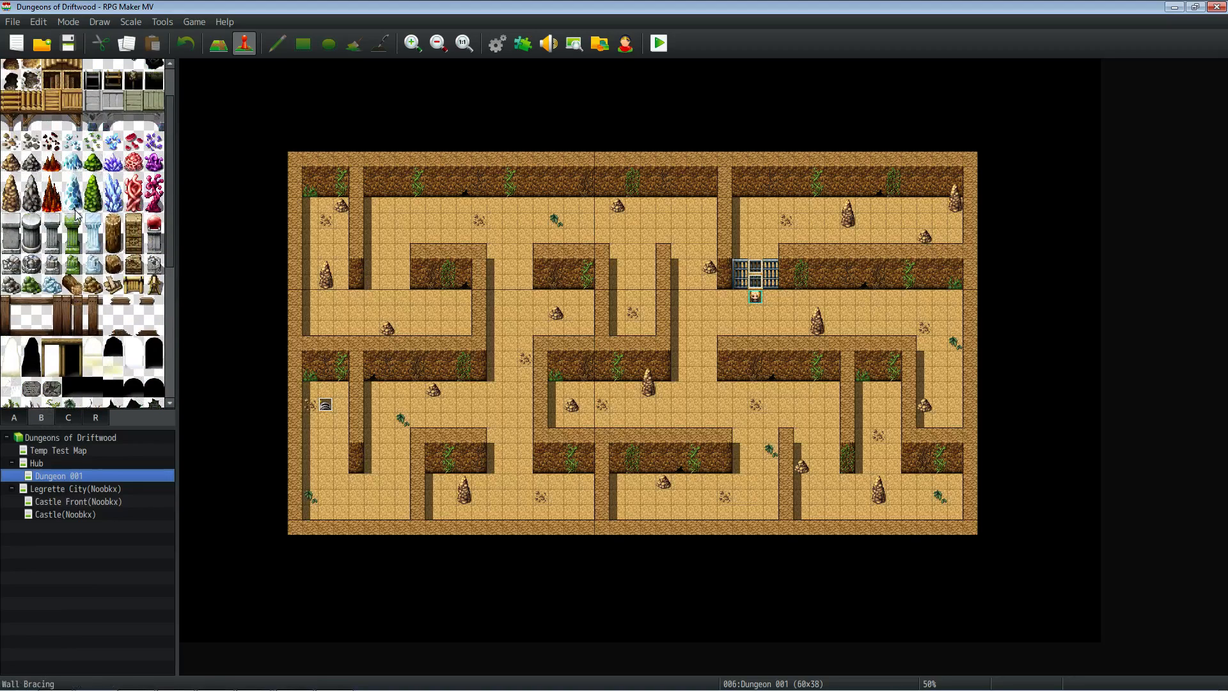
{"action": "left_click", "coordinate": [69, 417]}
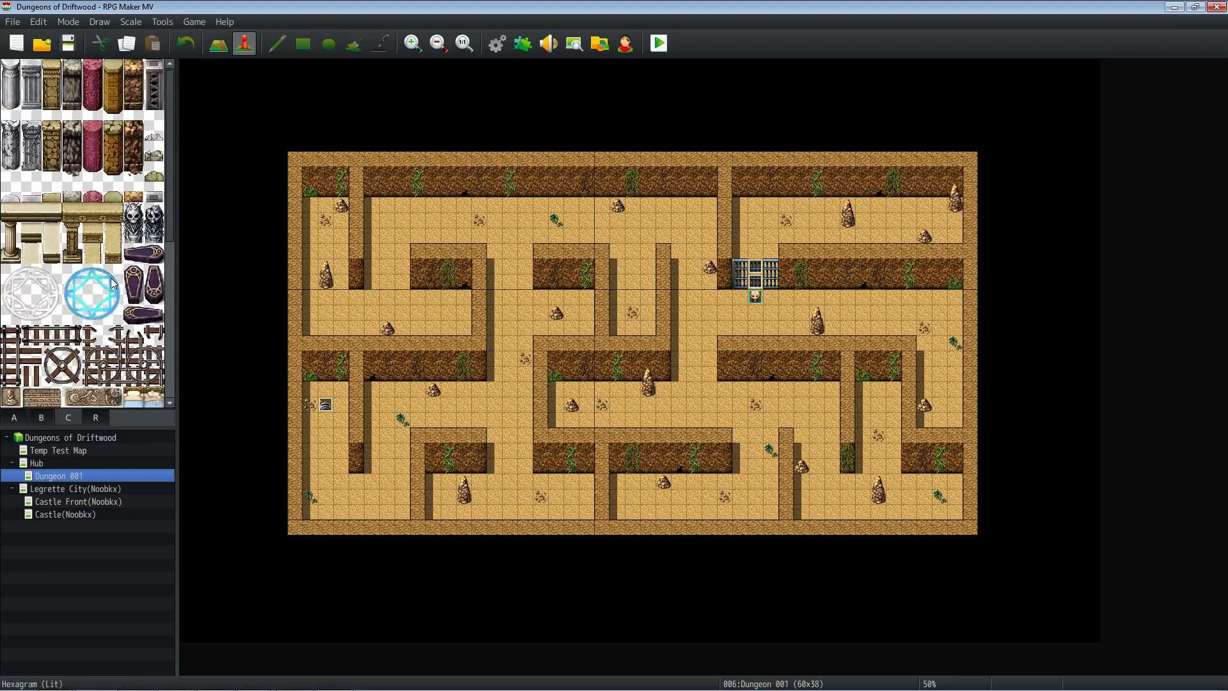
{"action": "scroll", "coordinate": [112, 280], "scroll_direction": "down", "scroll_amount": 5}
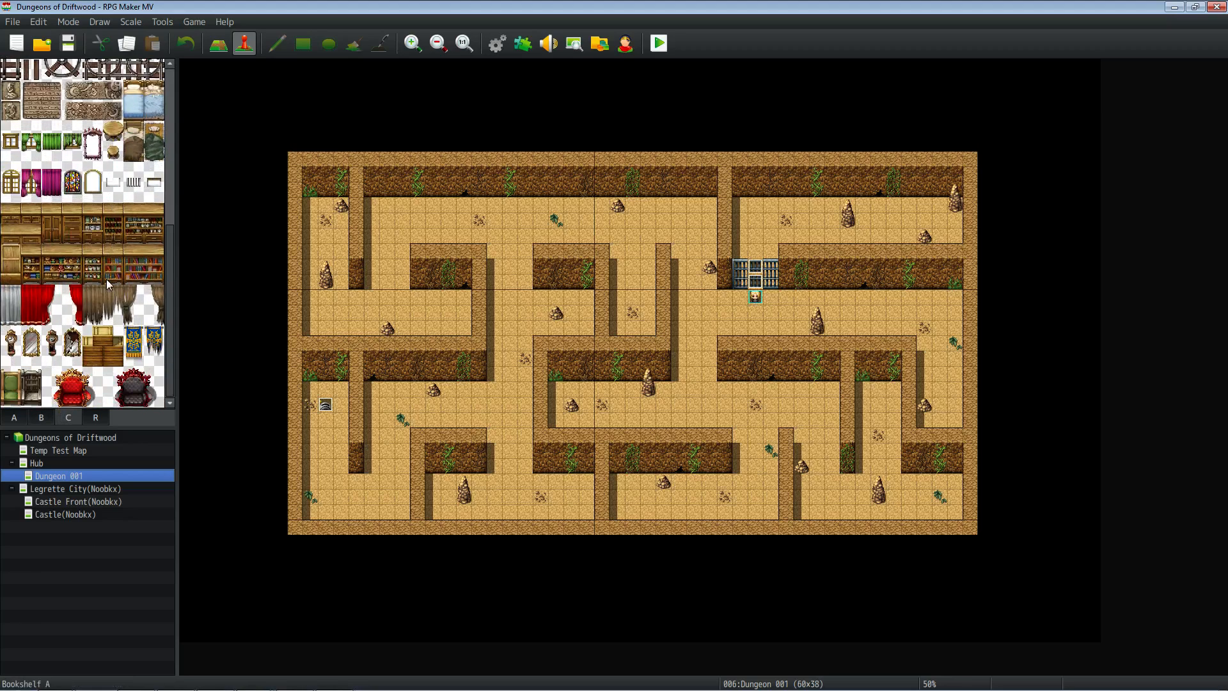
{"action": "scroll", "coordinate": [107, 282], "scroll_direction": "up", "scroll_amount": 5}
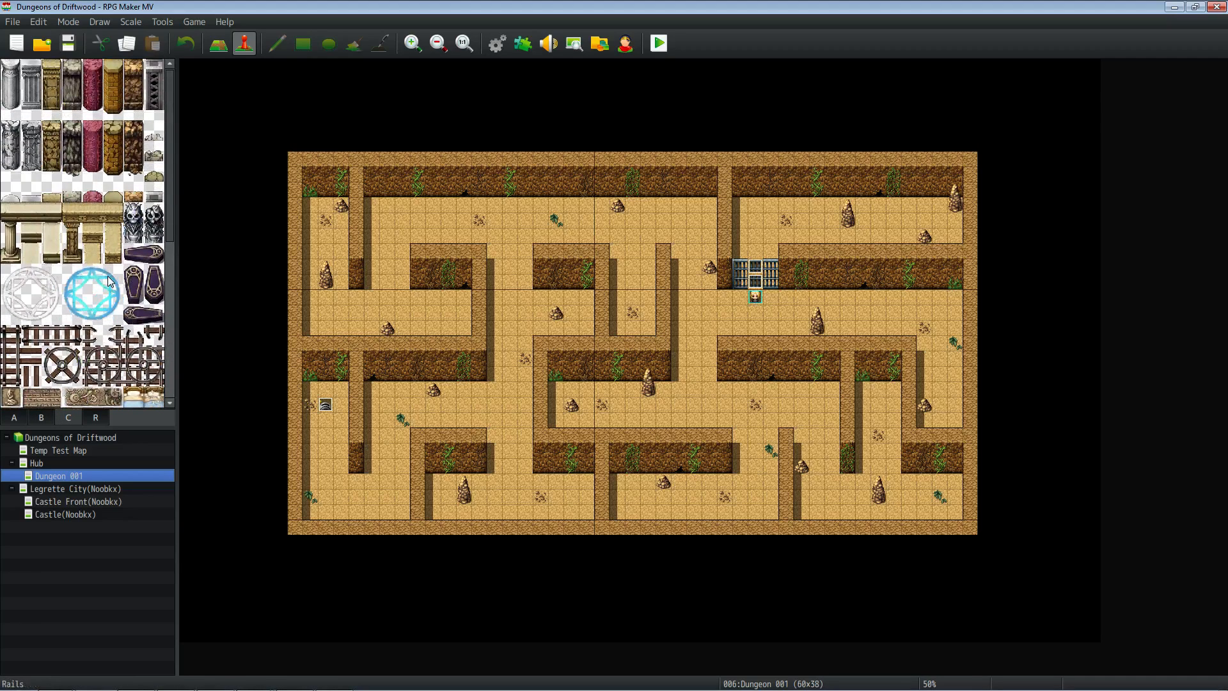
{"action": "scroll", "coordinate": [108, 281], "scroll_direction": "down", "scroll_amount": 5}
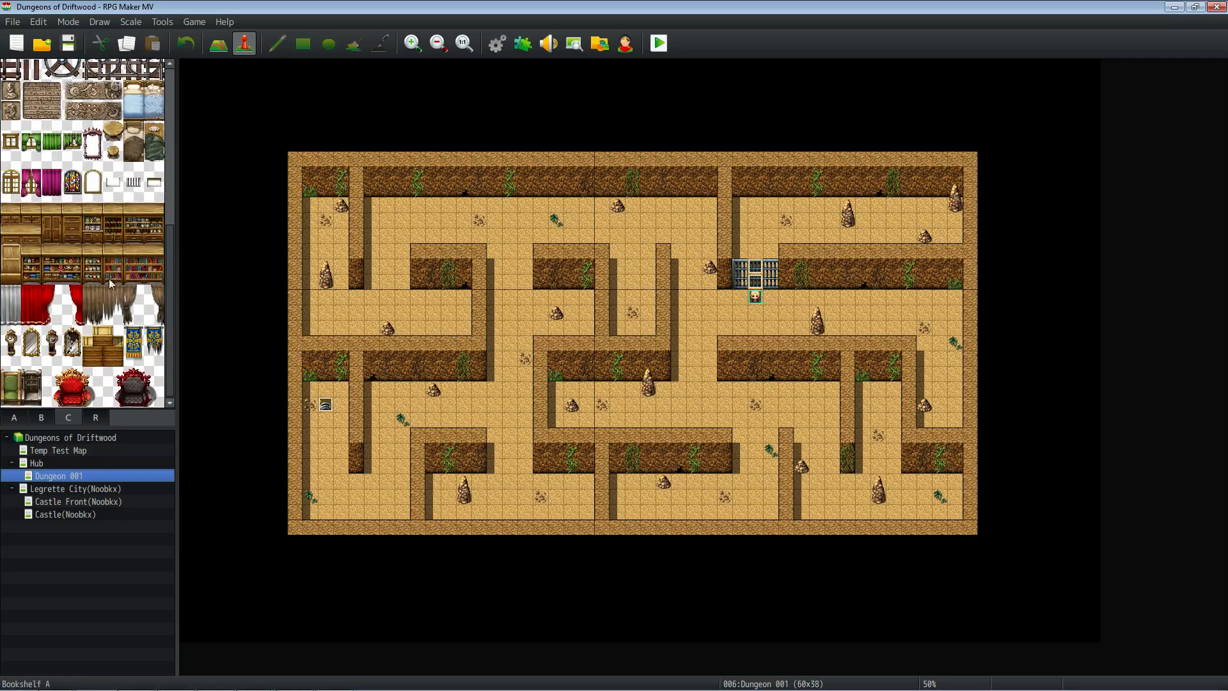
Create a new event at 45,22 in Dungeon 001 and start choosing its image.
{"action": "right_click", "coordinate": [878, 407]}
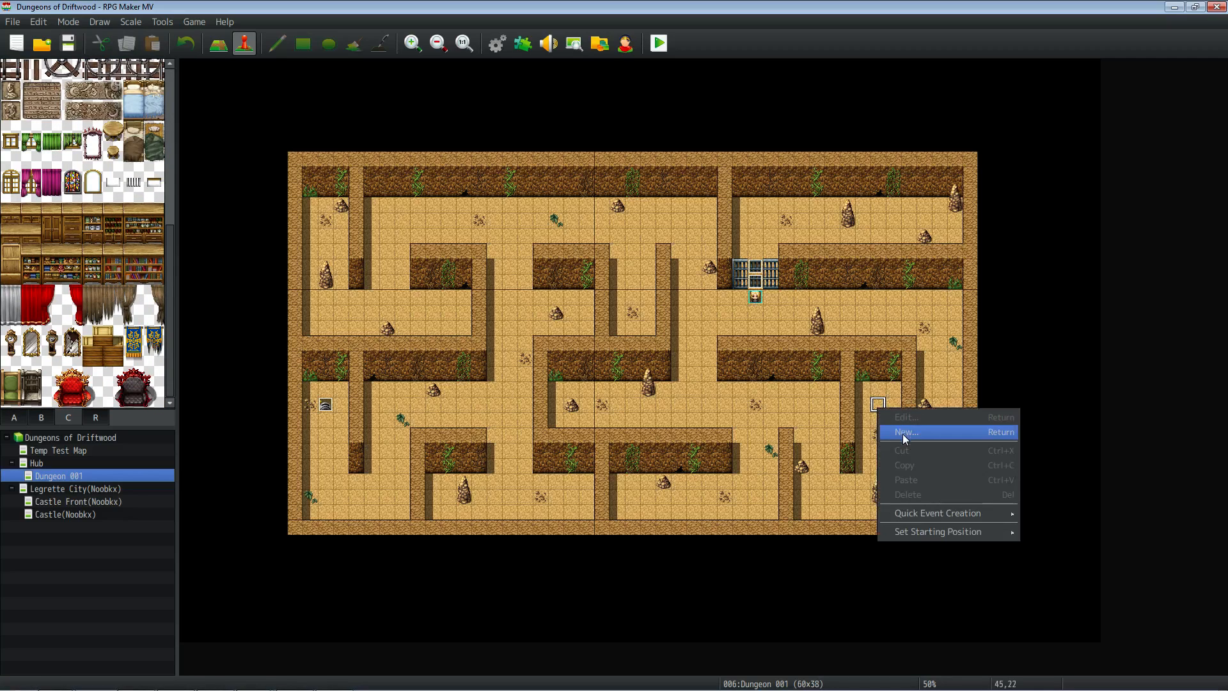
{"action": "left_click", "coordinate": [895, 432]}
{"action": "double_click", "coordinate": [350, 419]}
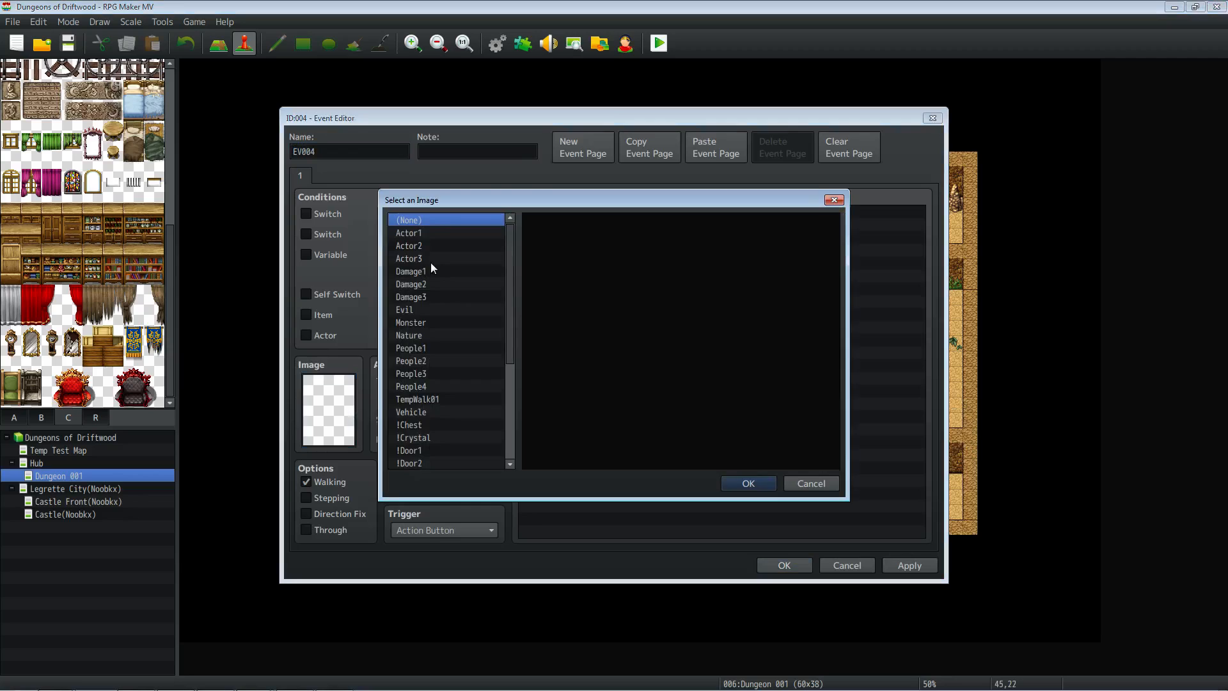
{"action": "left_click", "coordinate": [455, 244]}
{"action": "left_click", "coordinate": [455, 230]}
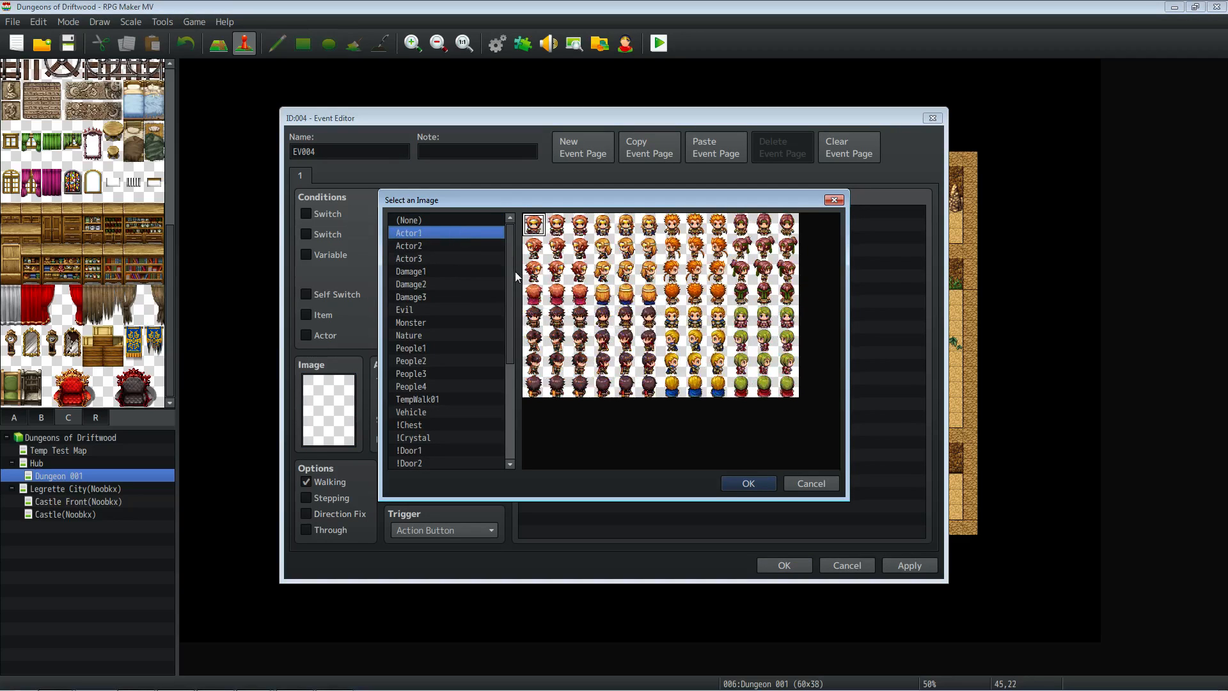
Look through the character image sheets for a portal graphic, ending at !Door2.
{"action": "scroll", "coordinate": [512, 271], "scroll_direction": "down", "scroll_amount": 5}
{"action": "left_click", "coordinate": [470, 425]}
{"action": "key", "text": "Up"}
{"action": "key", "text": "Up"}
{"action": "key", "text": "Up"}
{"action": "key", "text": "Up"}
{"action": "key", "text": "Up"}
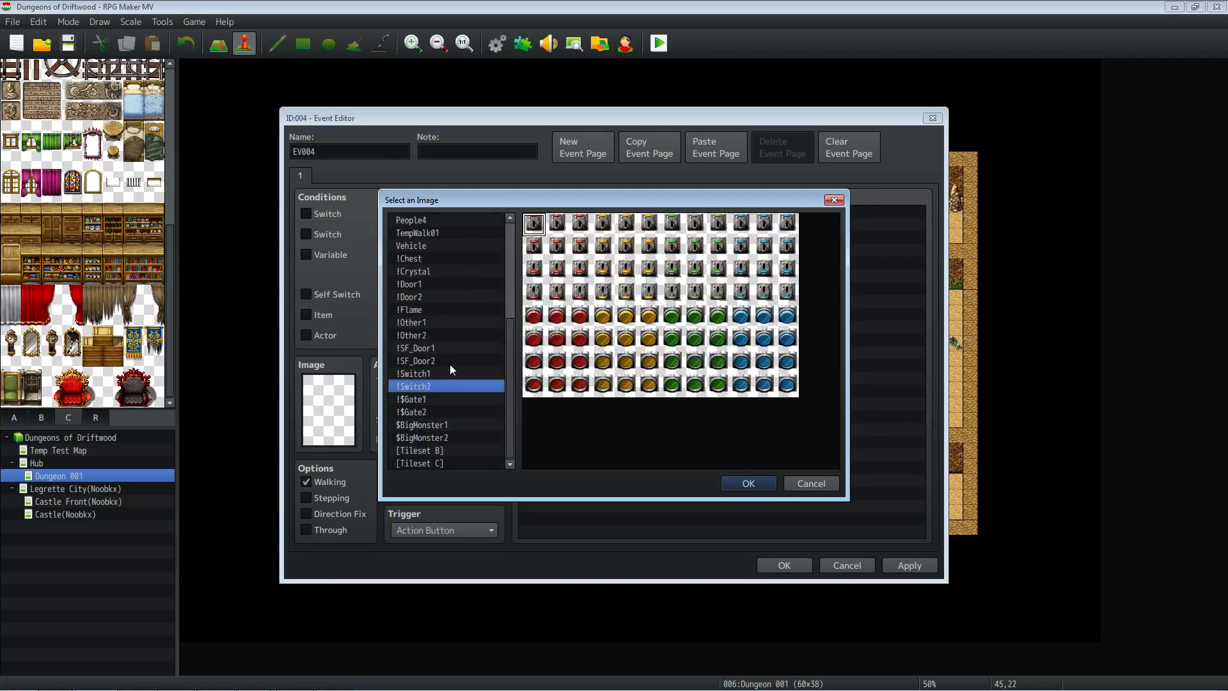
{"action": "key", "text": "Up"}
{"action": "key", "text": "Up"}
{"action": "key", "text": "Up"}
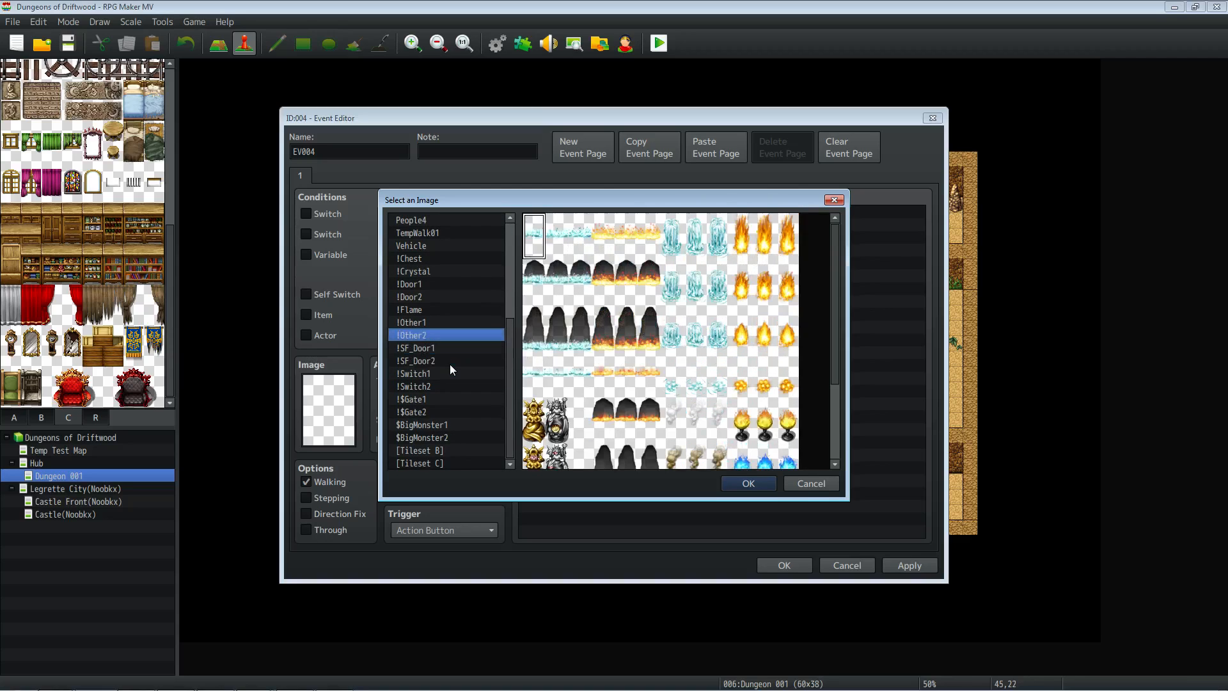
{"action": "key", "text": "Up"}
{"action": "key", "text": "Up"}
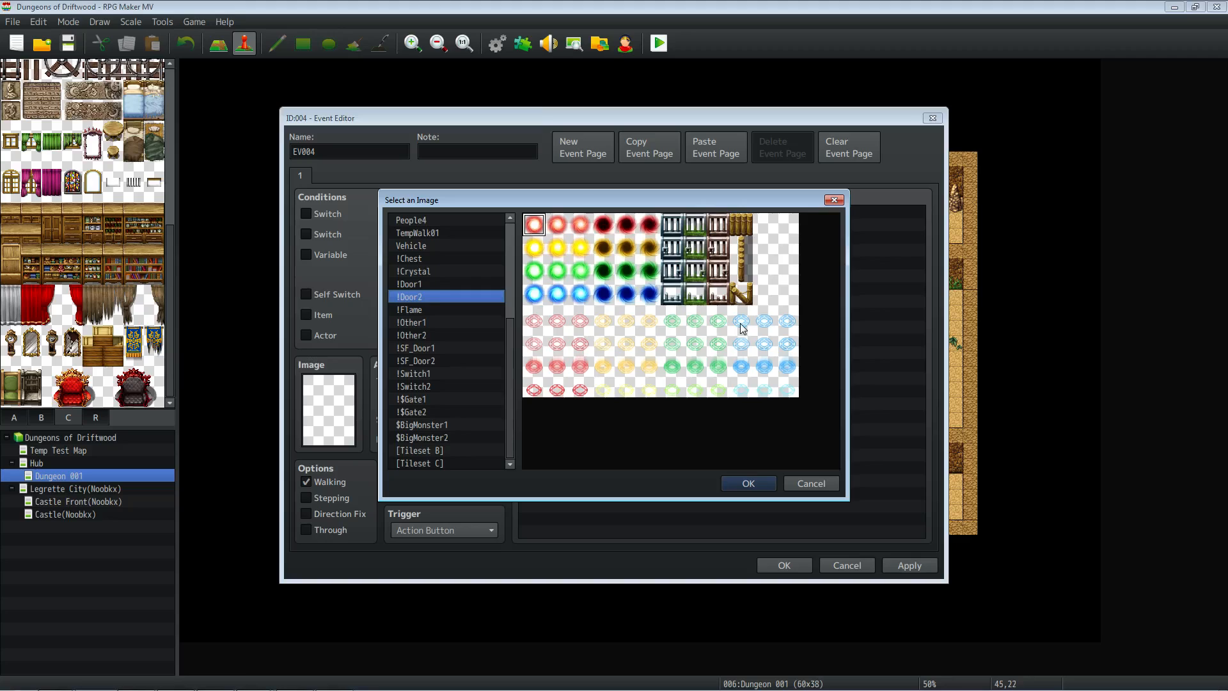
Give the new event the blue portal image from the lower part of the !Door2 sheet.
{"action": "left_click", "coordinate": [702, 324]}
{"action": "left_click", "coordinate": [704, 369]}
{"action": "left_click", "coordinate": [748, 485]}
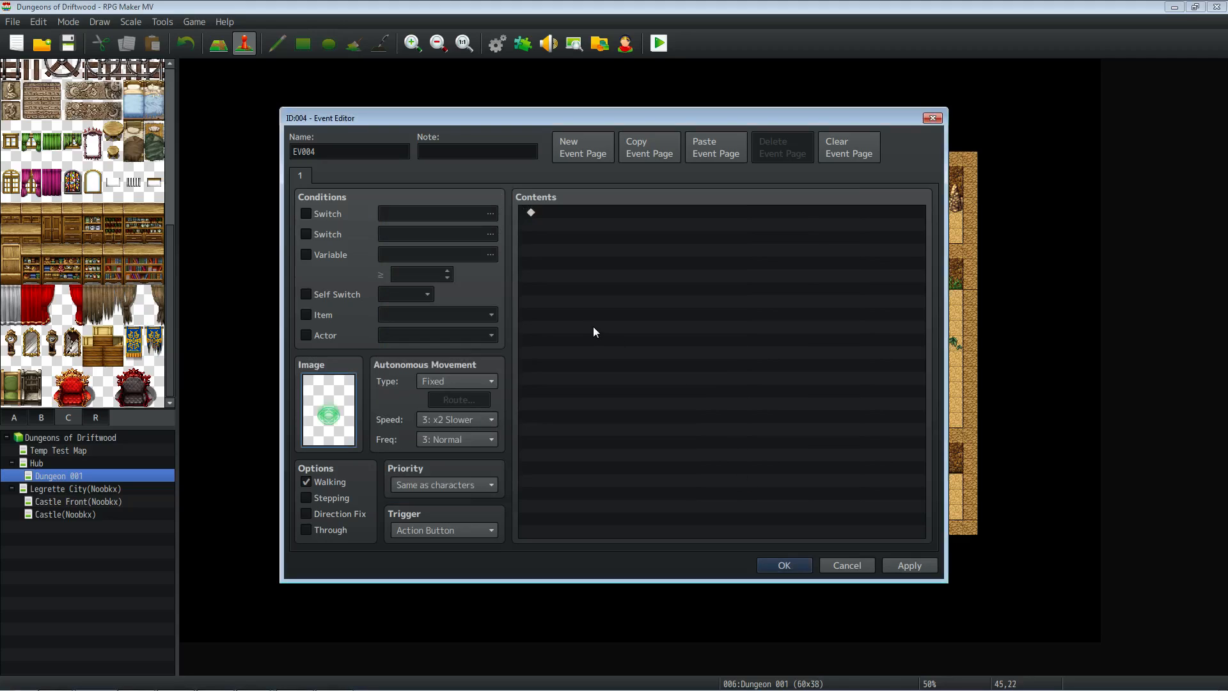
{"action": "double_click", "coordinate": [329, 416]}
{"action": "left_click", "coordinate": [776, 370]}
{"action": "left_click", "coordinate": [750, 485]}
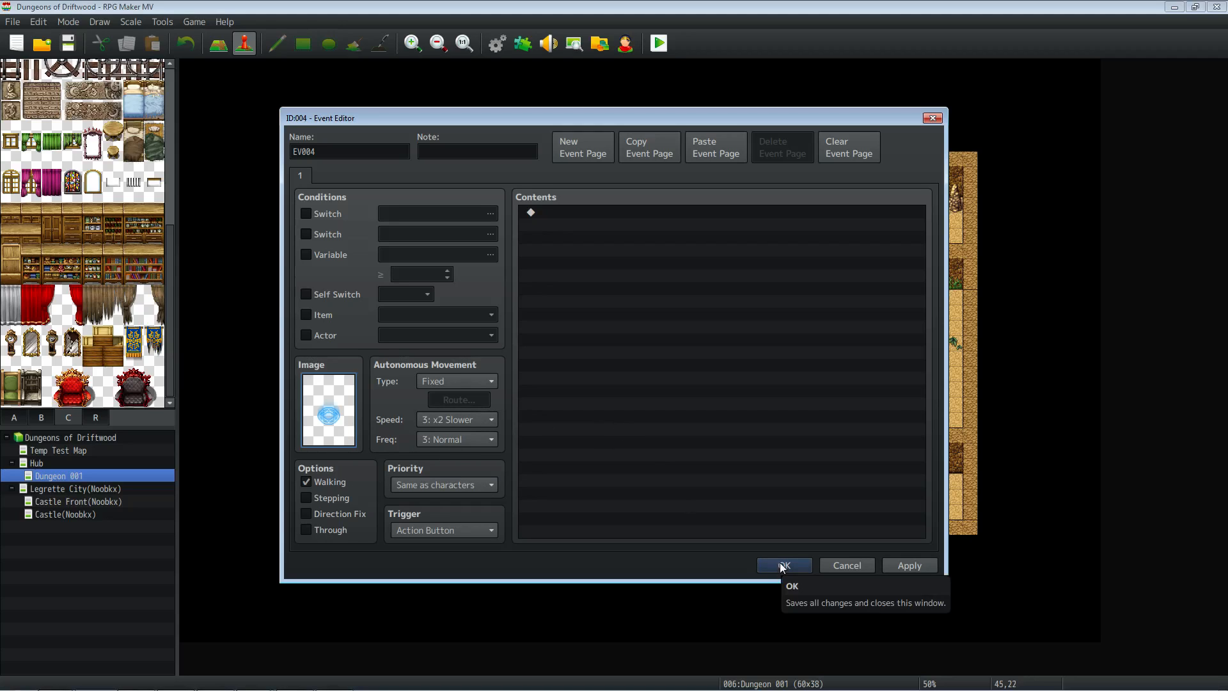
Set the portal event's priority to Below characters and keep its trigger on Action Button.
{"action": "left_click", "coordinate": [427, 484]}
{"action": "left_click", "coordinate": [432, 504]}
{"action": "left_click", "coordinate": [447, 524]}
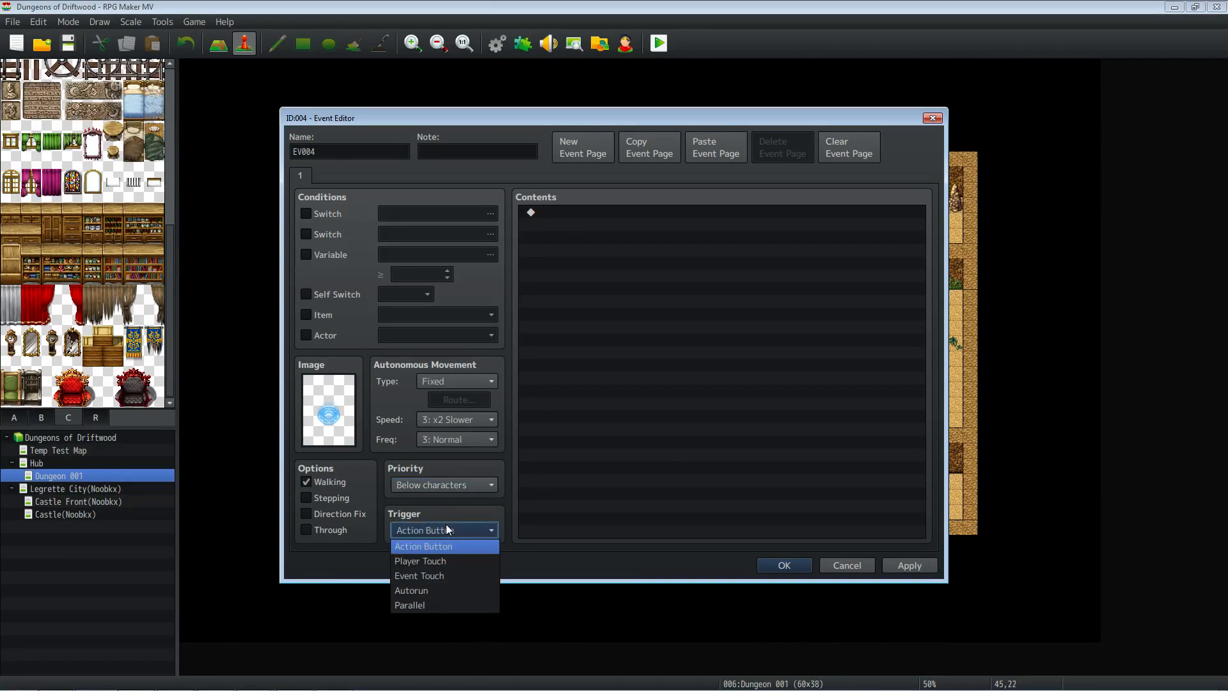
{"action": "left_click", "coordinate": [416, 550]}
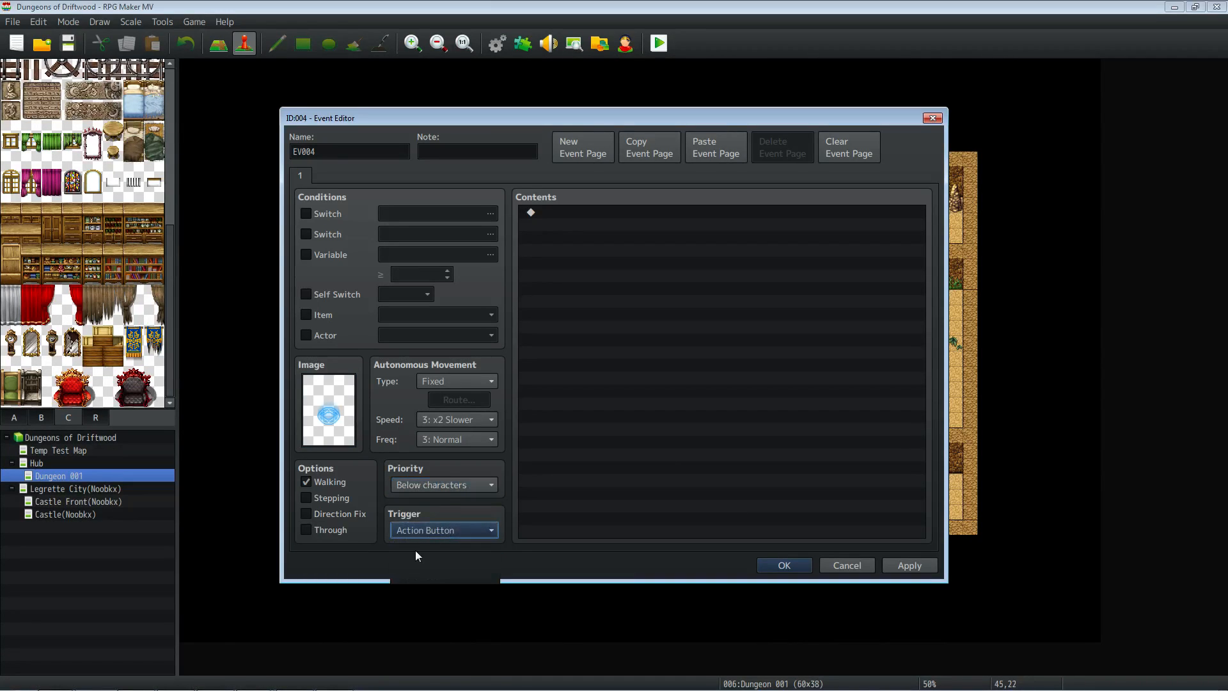
{"action": "left_click", "coordinate": [633, 296]}
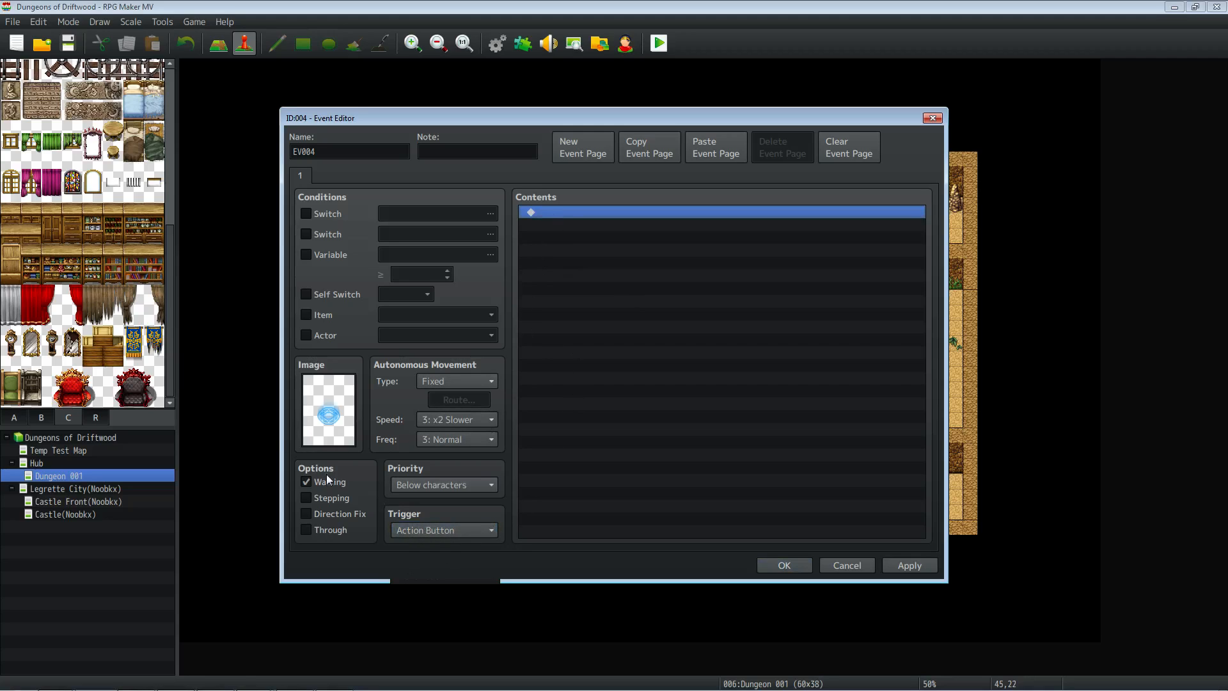
{"action": "left_click", "coordinate": [423, 531]}
{"action": "left_click", "coordinate": [428, 512]}
{"action": "left_click", "coordinate": [604, 445]}
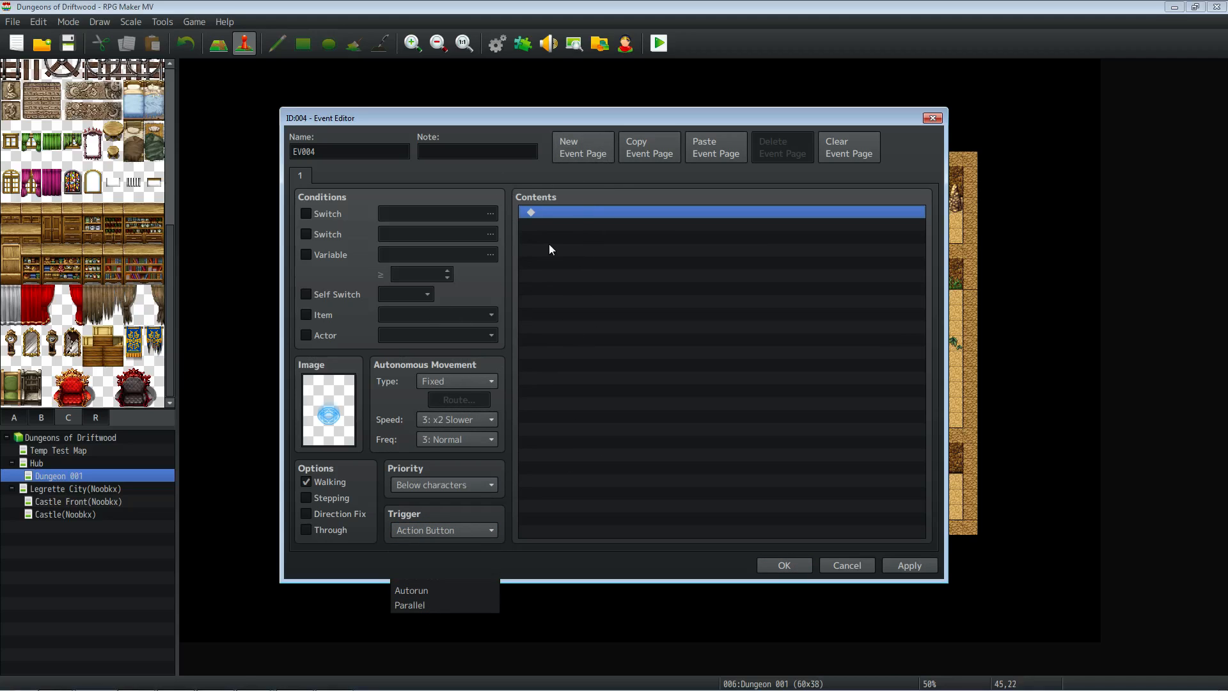
Name the portal event Warp in point, accept it, and save the project.
{"action": "double_click", "coordinate": [340, 152]}
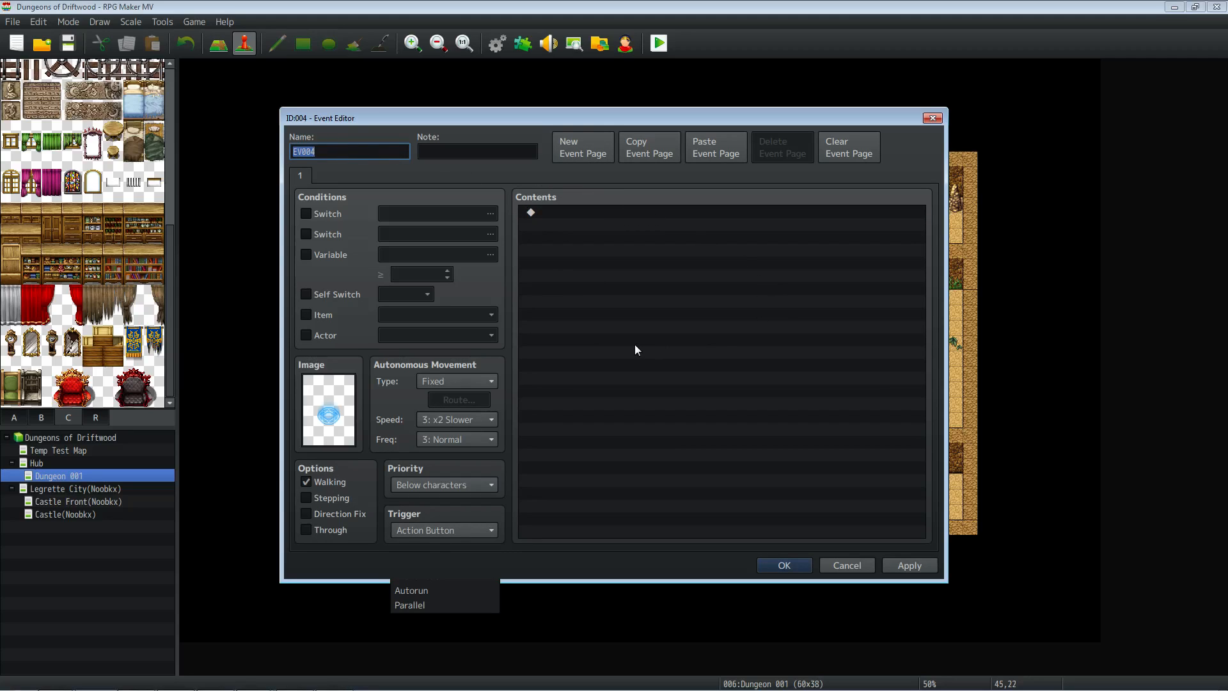
{"action": "type", "text": "Warp in point"}
{"action": "left_click", "coordinate": [791, 441]}
{"action": "left_click", "coordinate": [773, 563]}
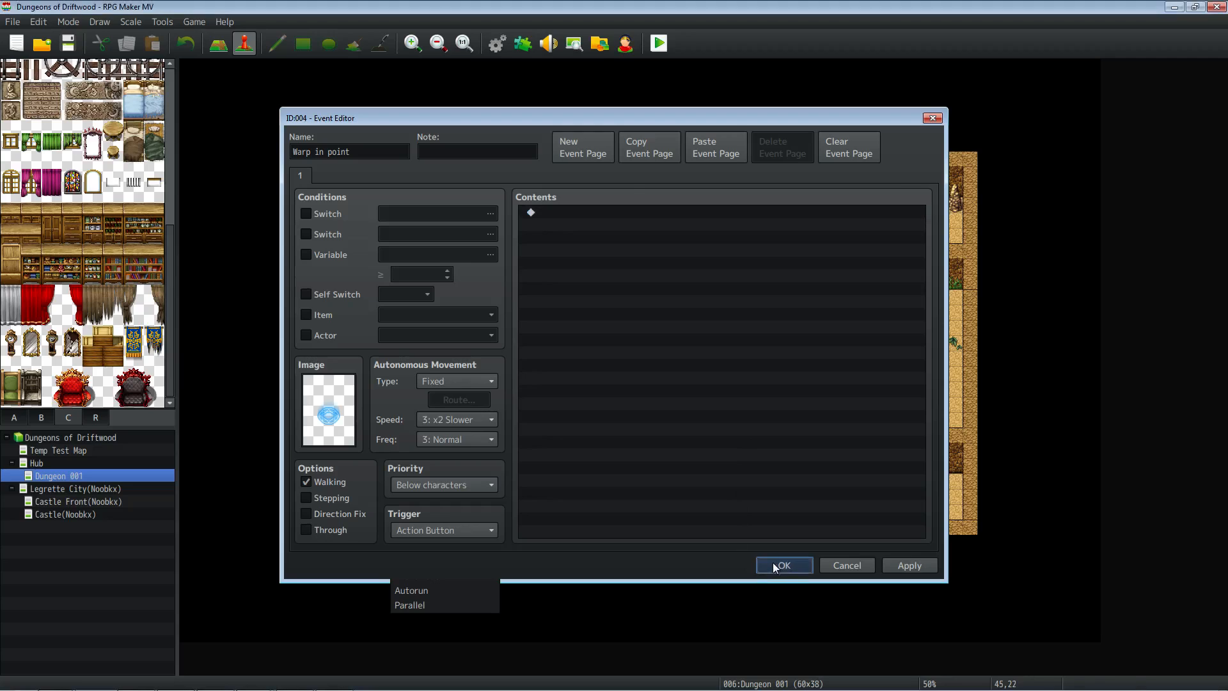
{"action": "left_click", "coordinate": [723, 417]}
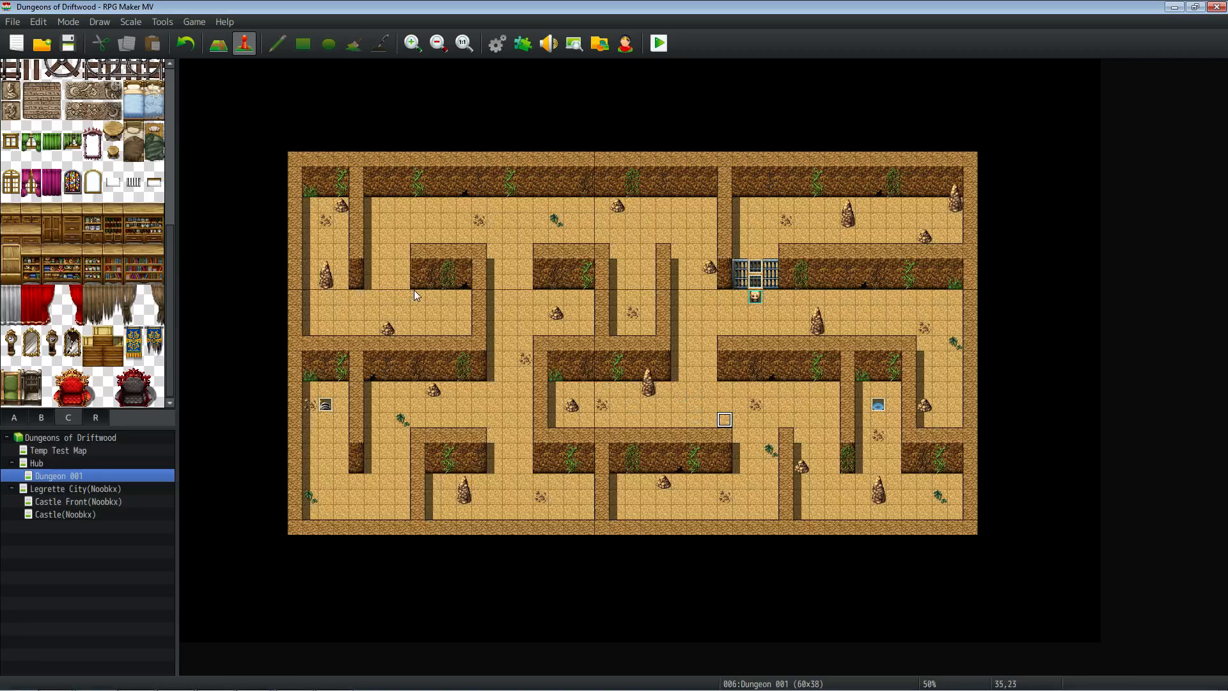
{"action": "left_click", "coordinate": [879, 405]}
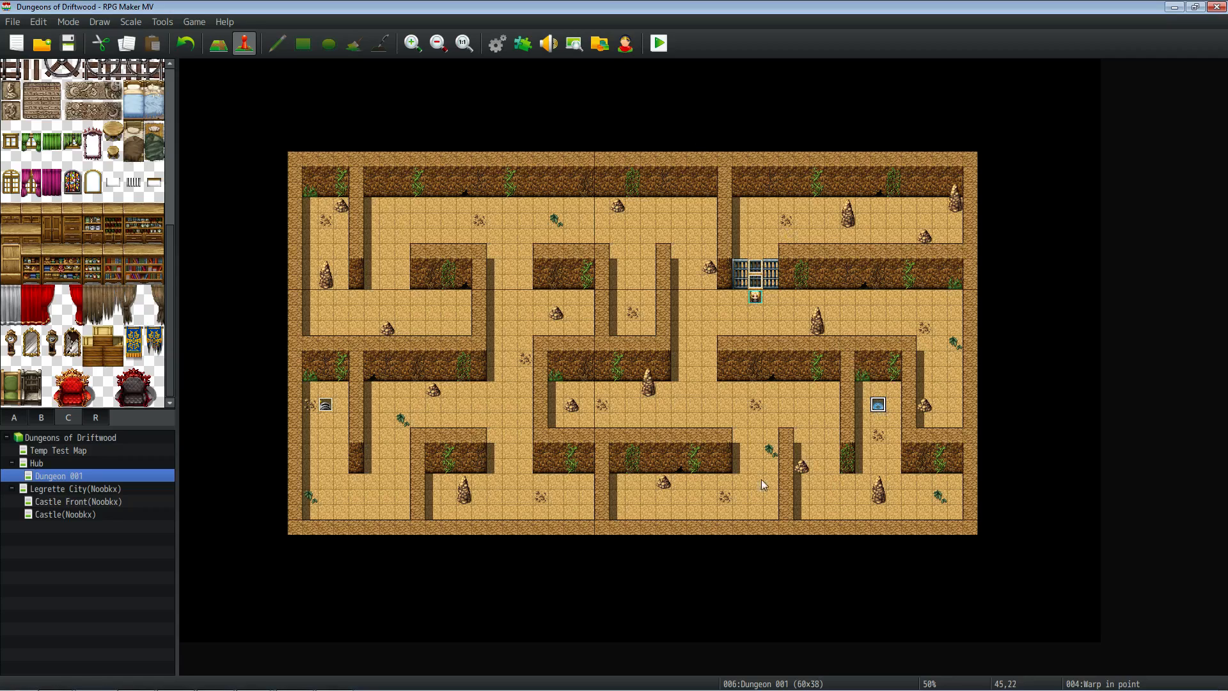
{"action": "left_click", "coordinate": [66, 44]}
Create a new event at 29,15 in Dungeon 001 and bring up the !Crystal sheet for its image.
{"action": "right_click", "coordinate": [631, 296]}
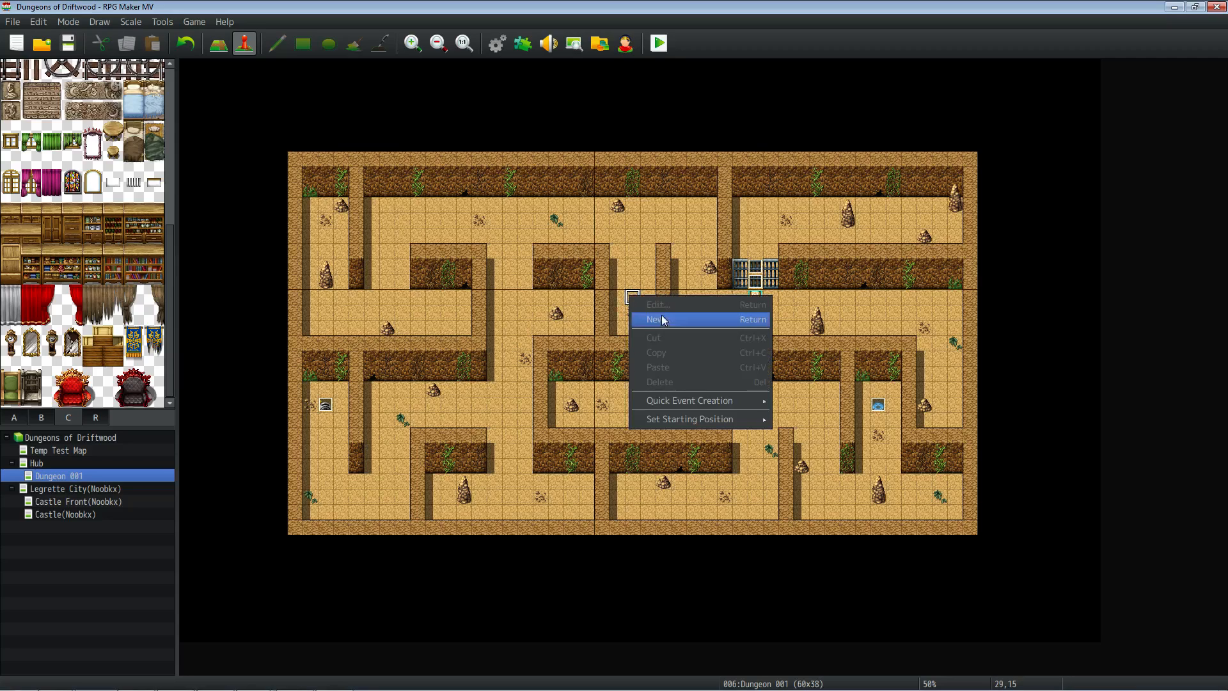
{"action": "left_click", "coordinate": [664, 321]}
{"action": "double_click", "coordinate": [351, 424]}
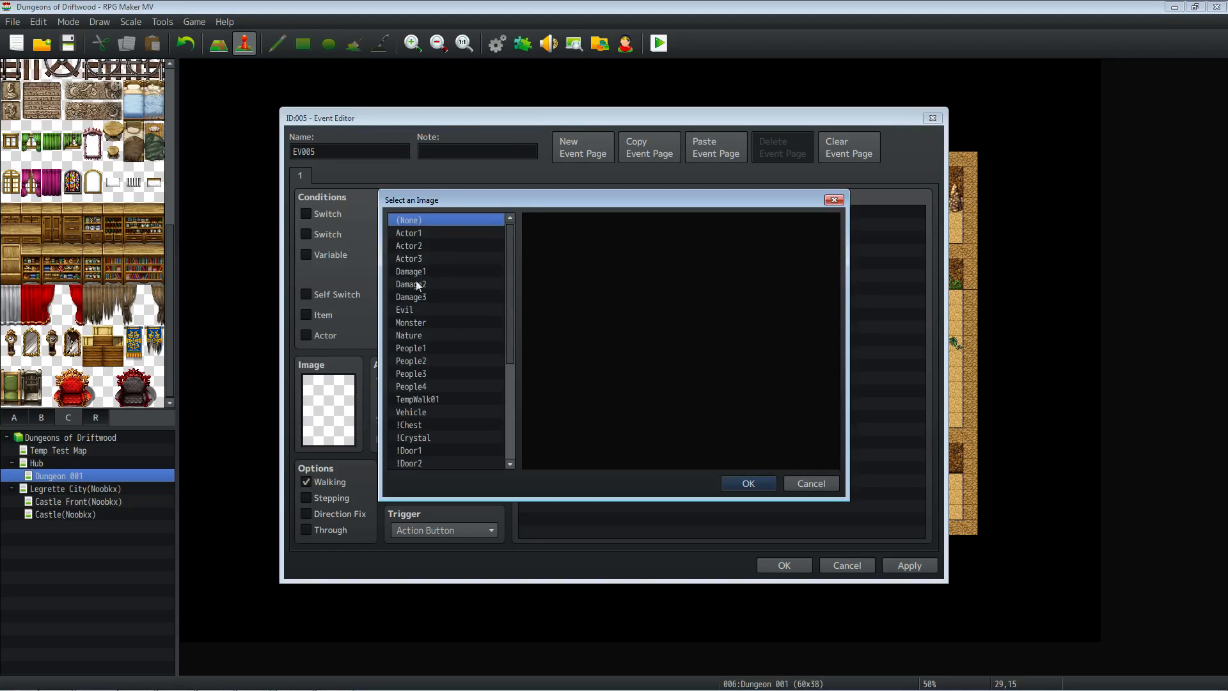
{"action": "left_click", "coordinate": [492, 336]}
{"action": "left_click", "coordinate": [478, 356]}
{"action": "key", "text": "Down"}
{"action": "key", "text": "Down"}
{"action": "key", "text": "Down"}
{"action": "key", "text": "Down"}
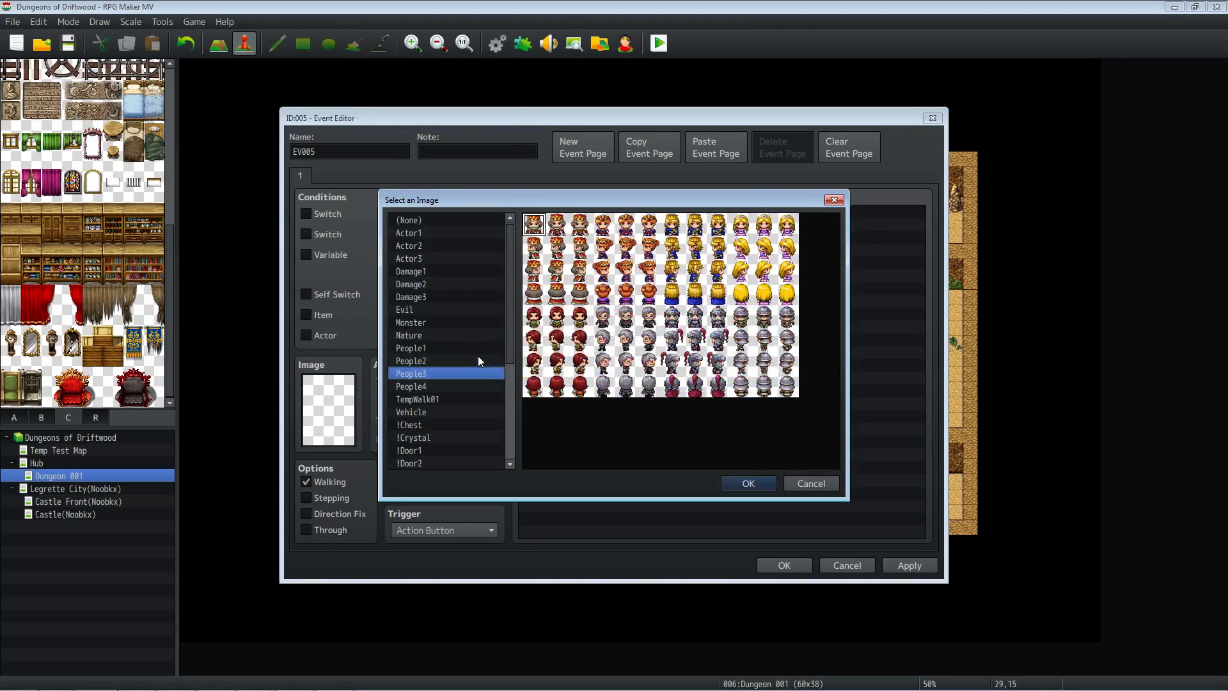
{"action": "key", "text": "Down"}
{"action": "key", "text": "Down"}
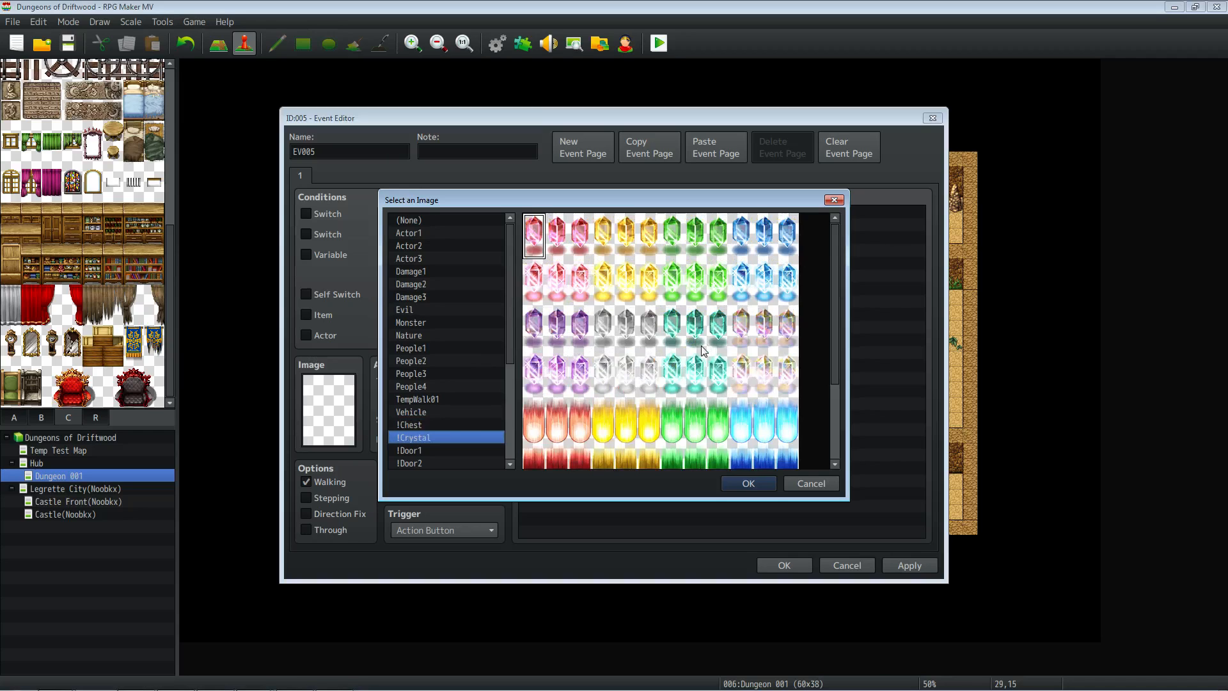
Give the new event the bright green light image from the lower part of the !Crystal sheet.
{"action": "scroll", "coordinate": [702, 351], "scroll_direction": "down", "scroll_amount": 2}
{"action": "scroll", "coordinate": [702, 352], "scroll_direction": "up", "scroll_amount": 3}
{"action": "scroll", "coordinate": [680, 320], "scroll_direction": "down", "scroll_amount": 2}
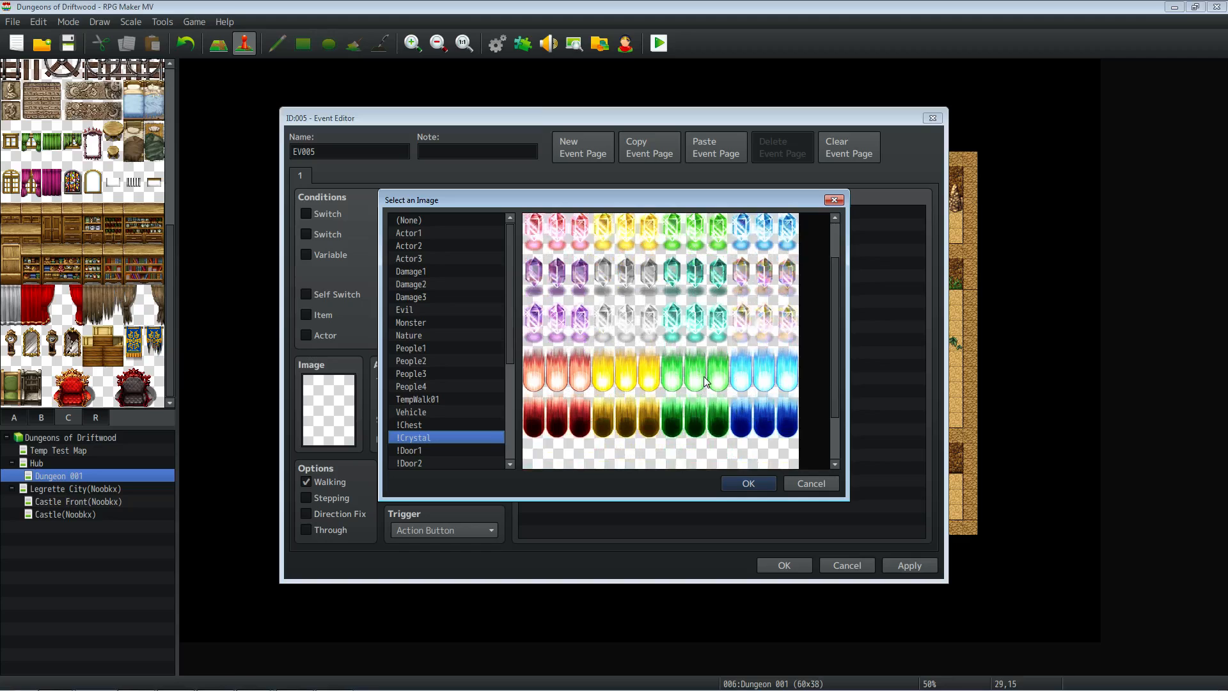
{"action": "left_click", "coordinate": [764, 380]}
{"action": "left_click", "coordinate": [692, 381]}
{"action": "left_click", "coordinate": [747, 484]}
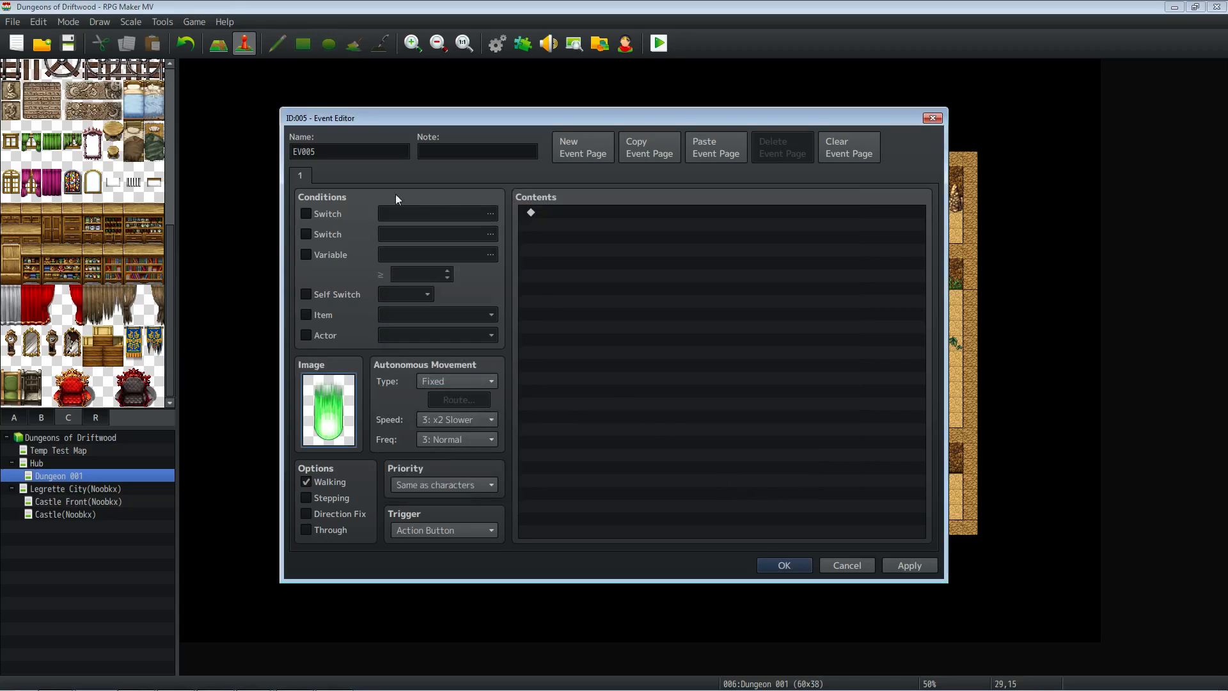
Name the green light event Restore Point and set its priority to Below characters.
{"action": "double_click", "coordinate": [334, 155]}
{"action": "type", "text": "Restore Point"}
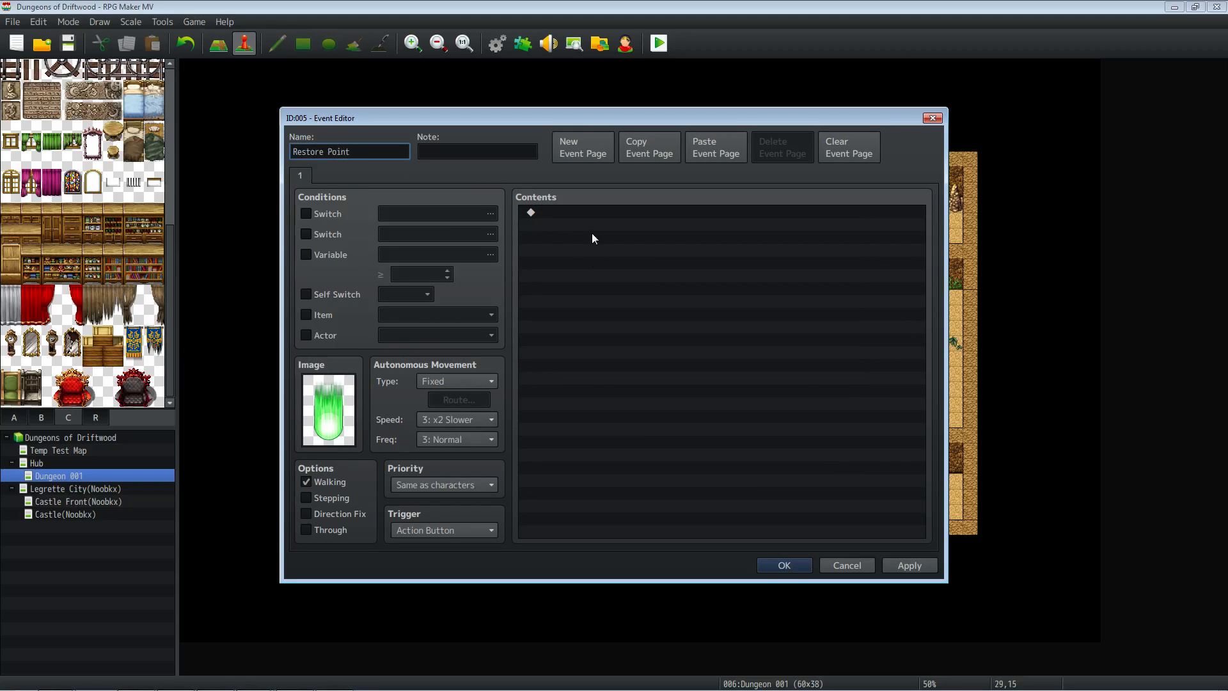
{"action": "left_click", "coordinate": [588, 236]}
{"action": "left_click", "coordinate": [452, 485]}
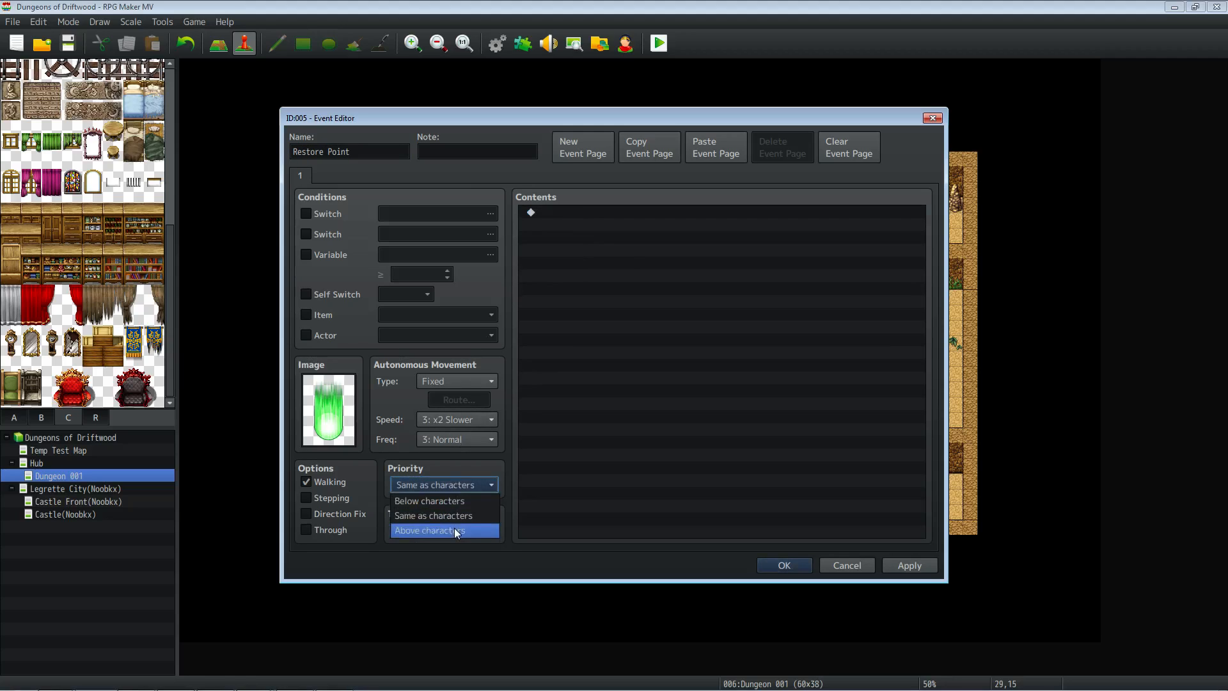
{"action": "left_click", "coordinate": [452, 502]}
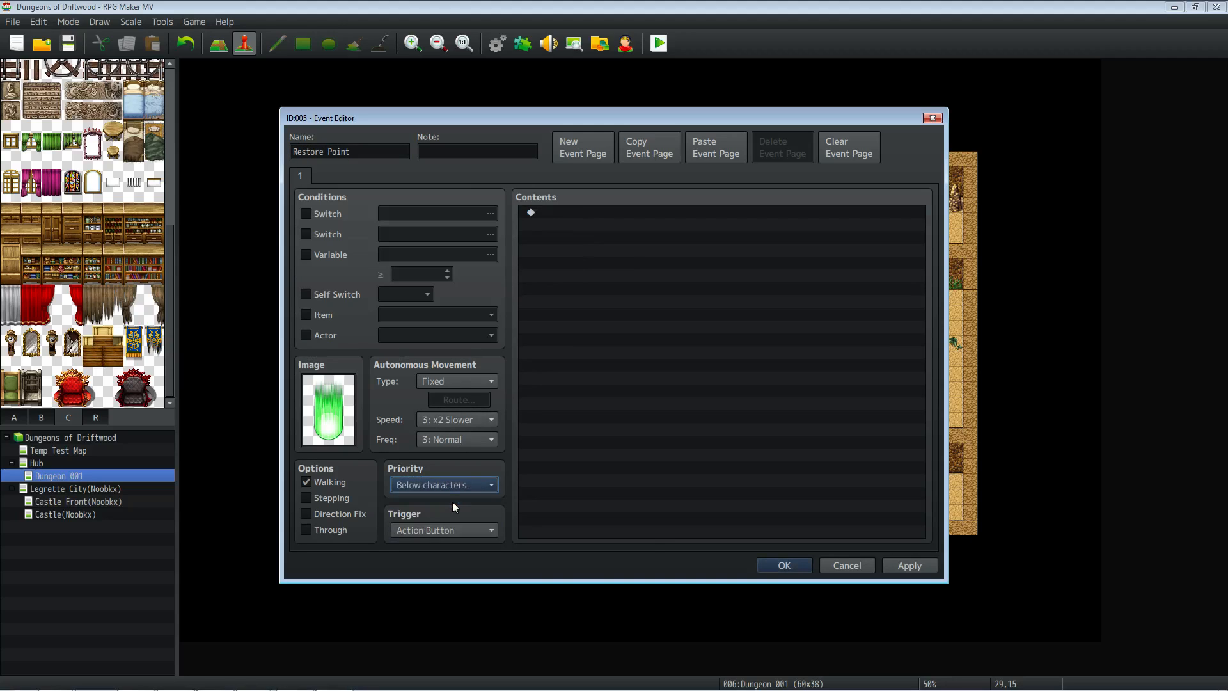
Start adding a Play SE command to the Restore Point event's contents.
{"action": "left_click", "coordinate": [576, 214]}
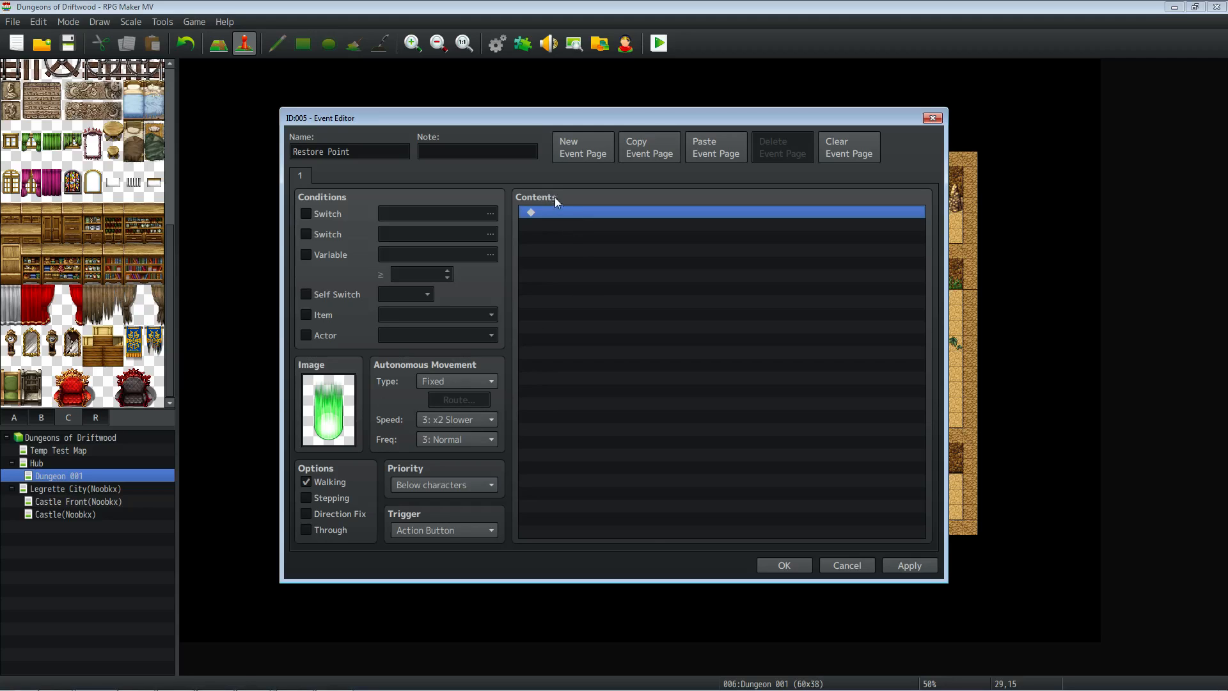
{"action": "right_click", "coordinate": [568, 220]}
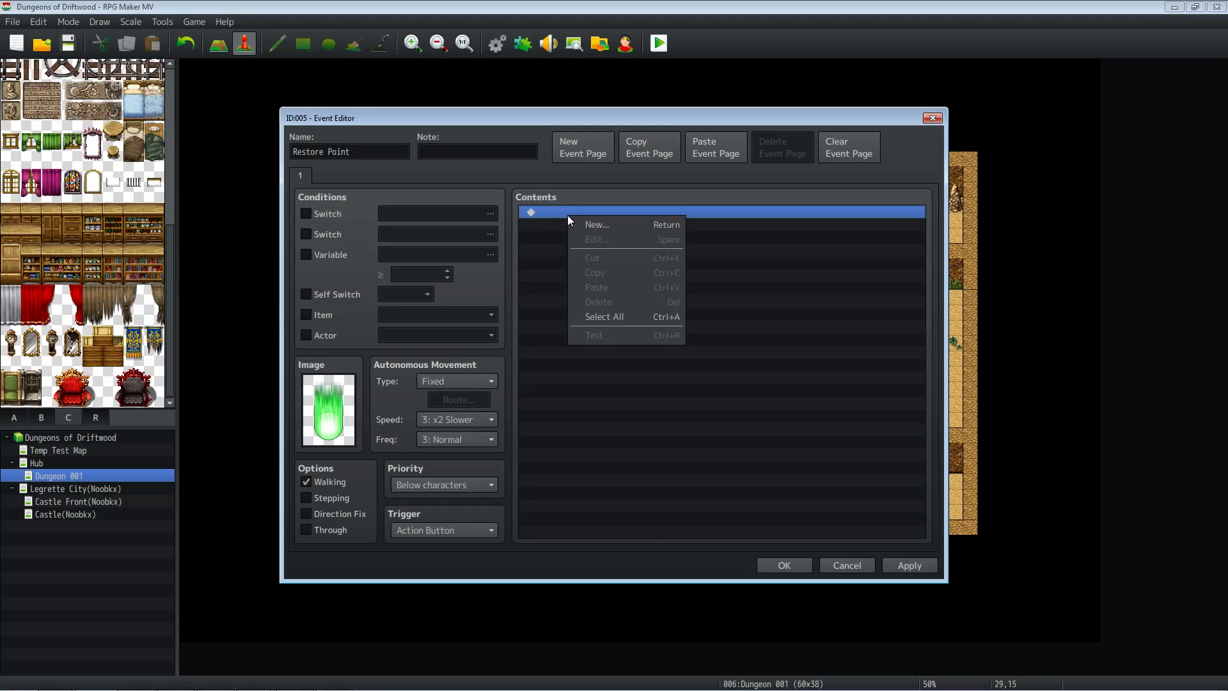
{"action": "left_click", "coordinate": [604, 224]}
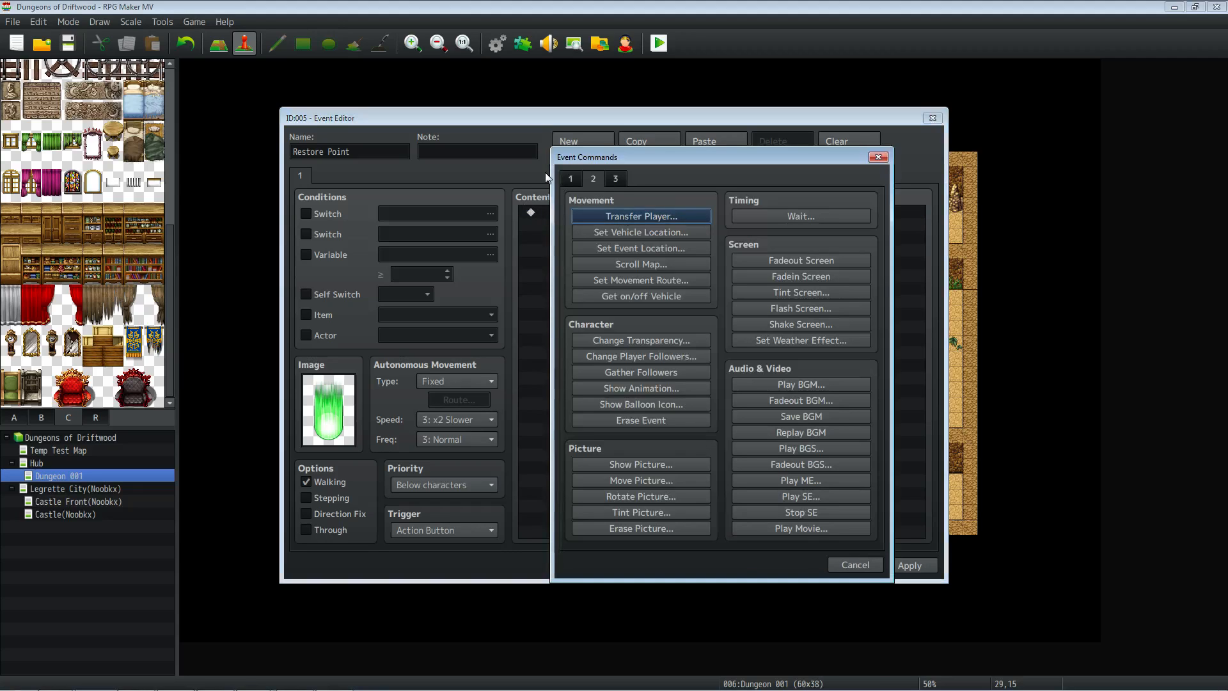
{"action": "left_click", "coordinate": [642, 216]}
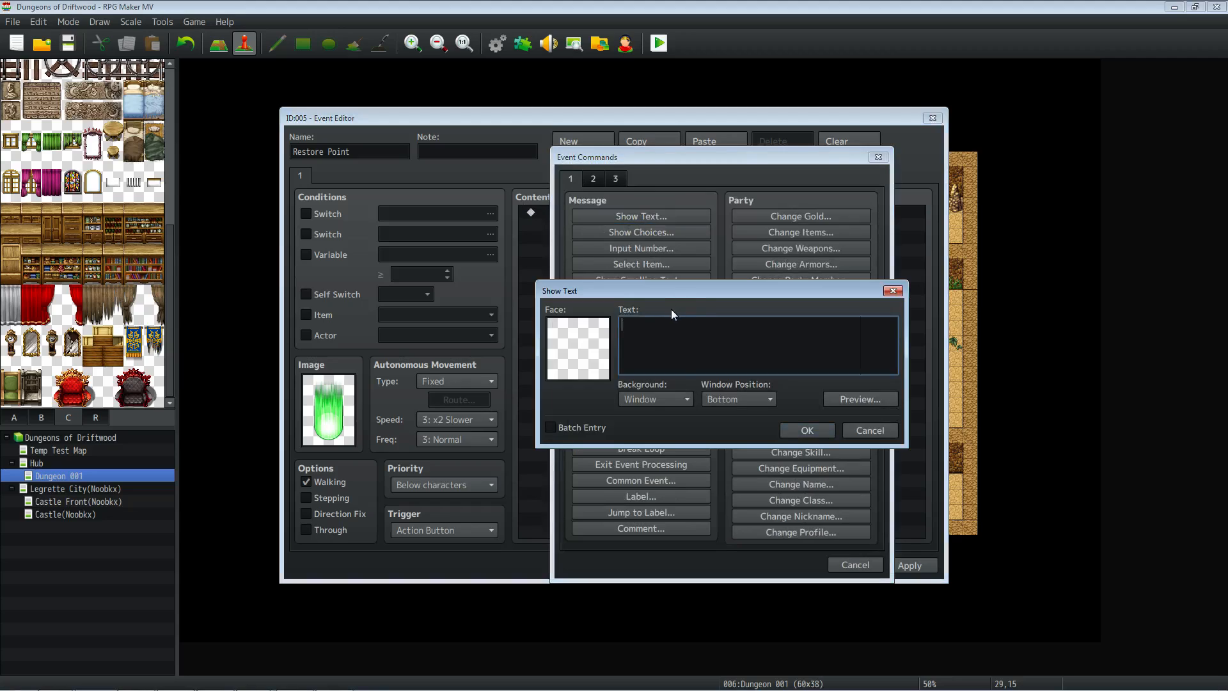
{"action": "left_click", "coordinate": [831, 428]}
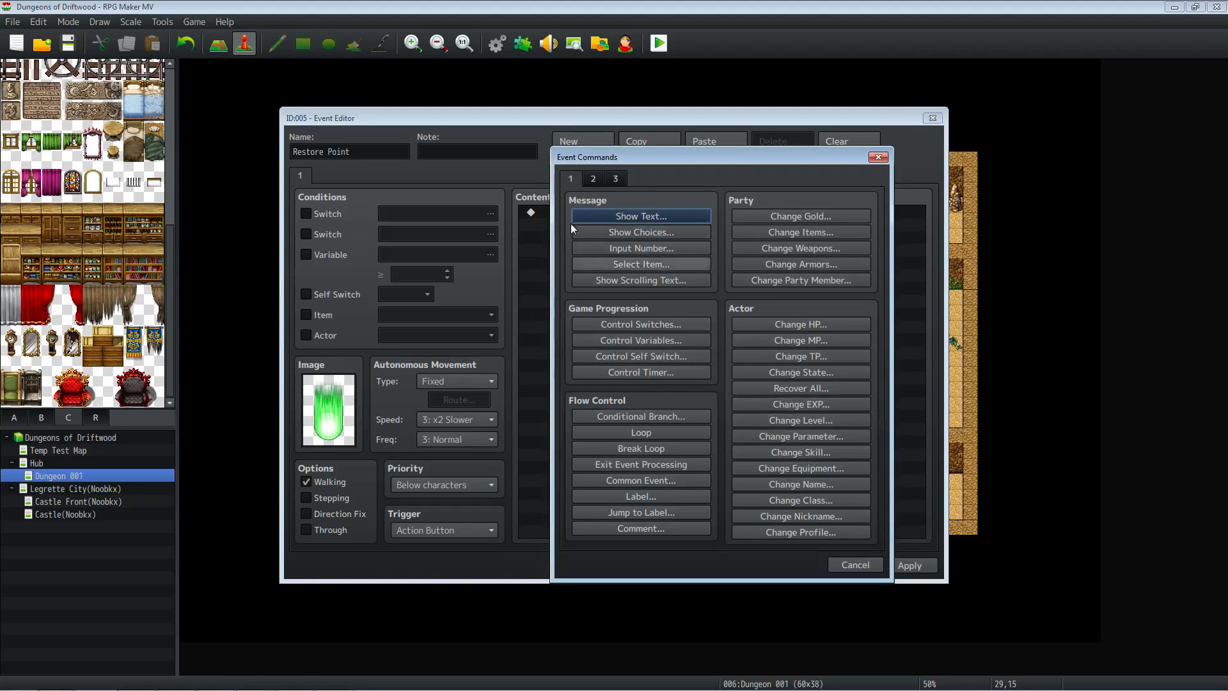
{"action": "left_click", "coordinate": [593, 178]}
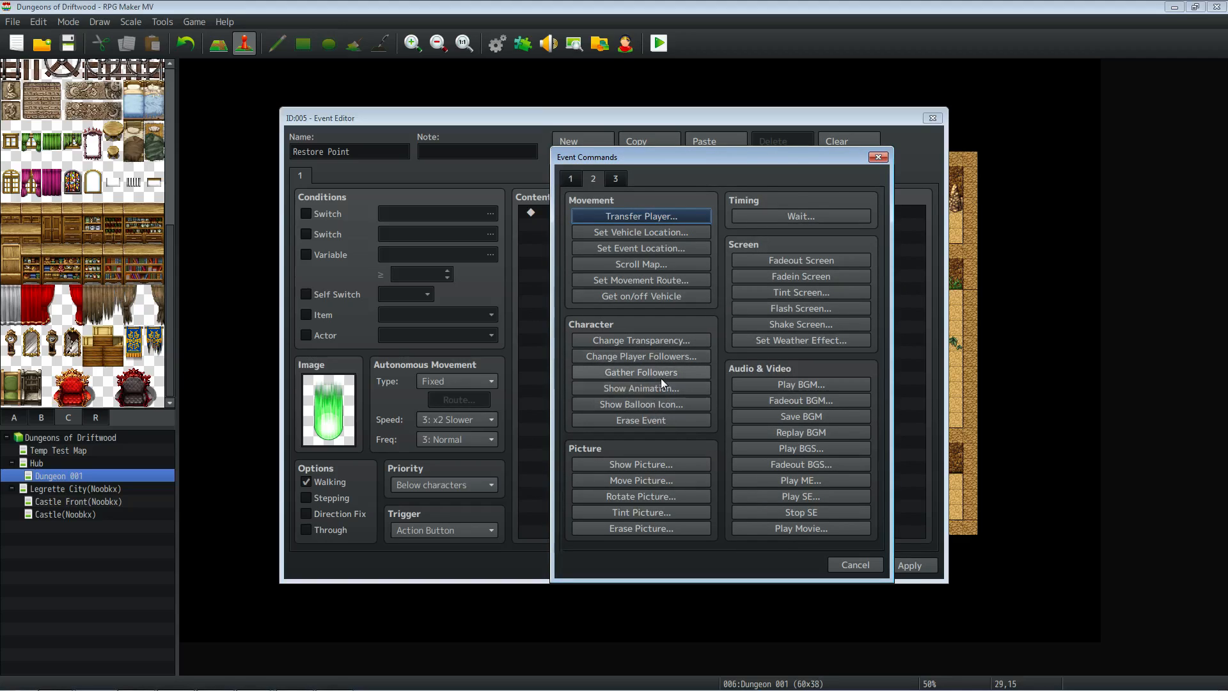
{"action": "left_click", "coordinate": [782, 496]}
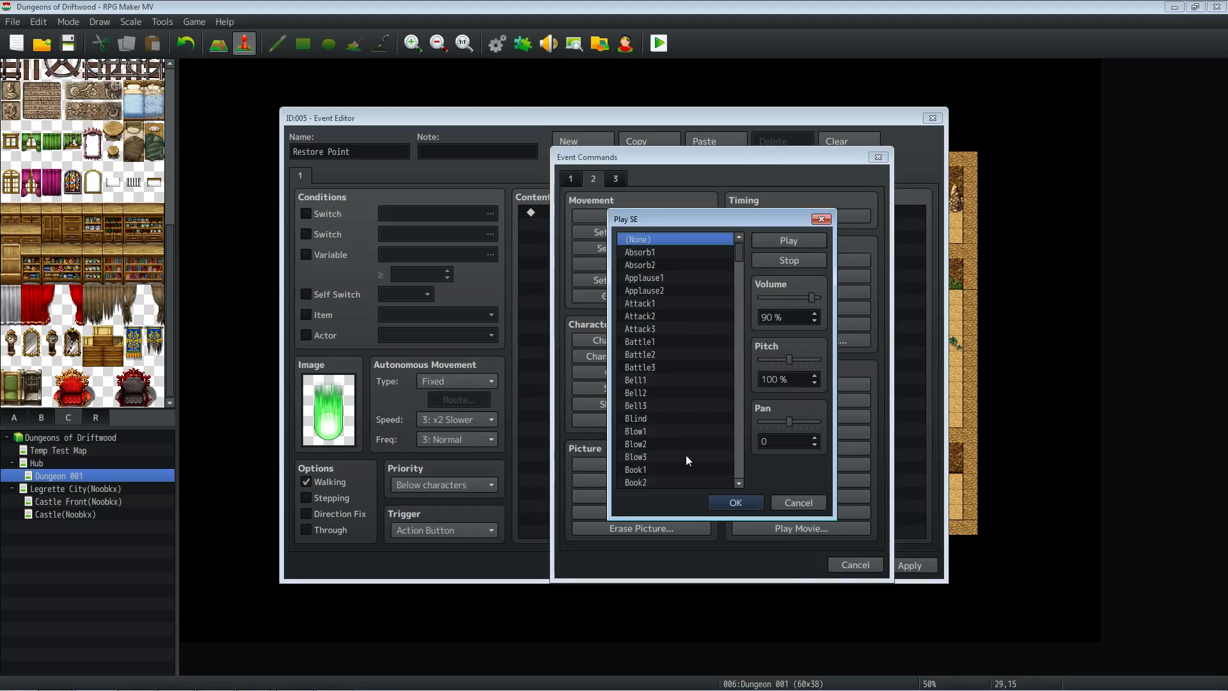
Look through the sound effects for a fitting restore sound, trying the Flash, Heal and Ice entries up to Ice3.
{"action": "scroll", "coordinate": [685, 438], "scroll_direction": "down", "scroll_amount": 10}
{"action": "scroll", "coordinate": [685, 410], "scroll_direction": "down", "scroll_amount": 10}
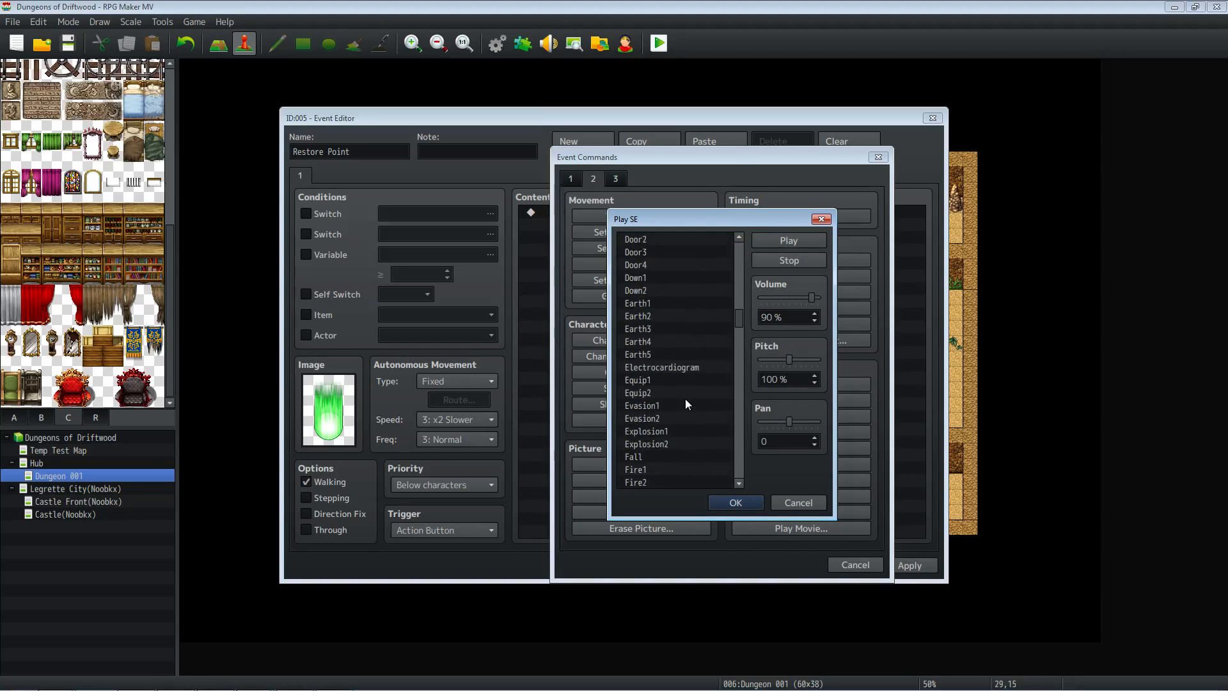
{"action": "scroll", "coordinate": [661, 389], "scroll_direction": "down", "scroll_amount": 7}
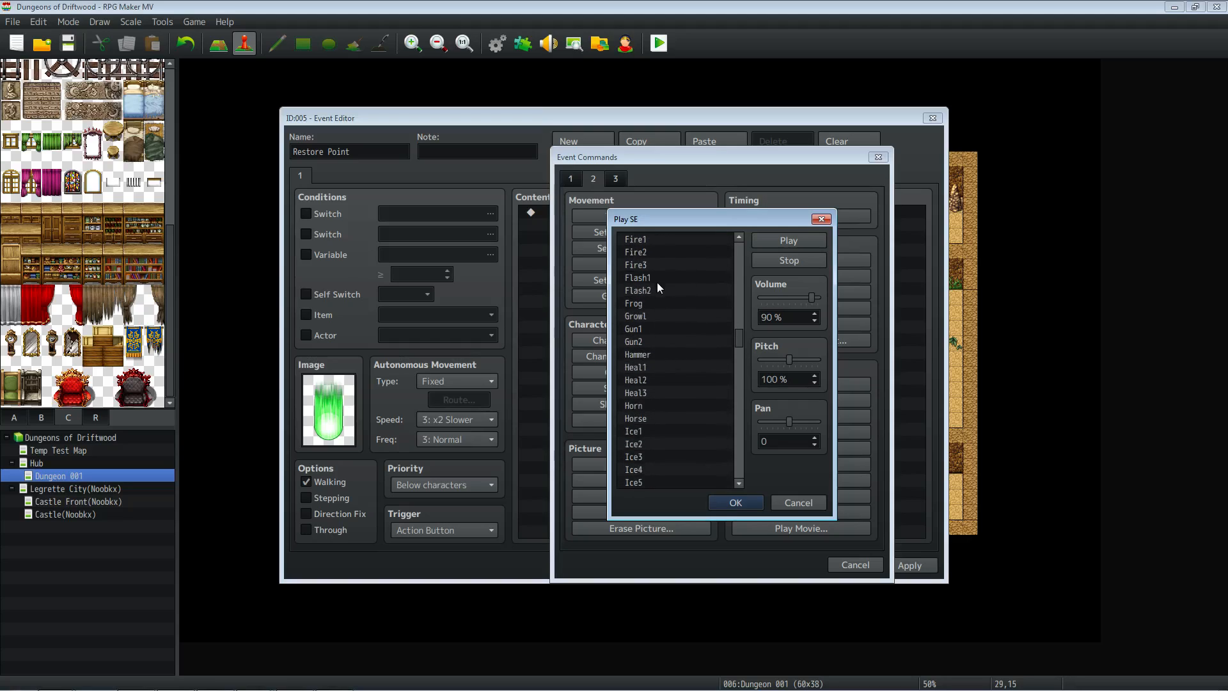
{"action": "left_click", "coordinate": [658, 276]}
{"action": "left_click", "coordinate": [667, 289]}
{"action": "scroll", "coordinate": [672, 333], "scroll_direction": "down", "scroll_amount": 2}
{"action": "left_click", "coordinate": [669, 304]}
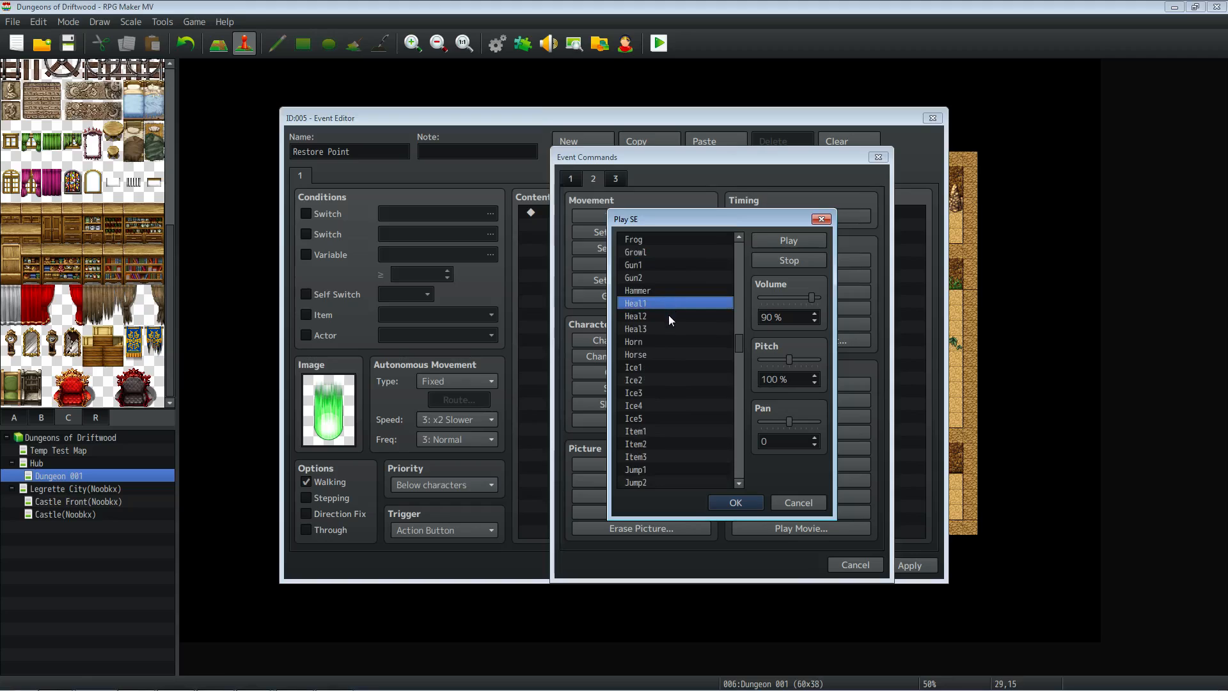
{"action": "left_click", "coordinate": [667, 317]}
{"action": "scroll", "coordinate": [664, 339], "scroll_direction": "down", "scroll_amount": 2}
{"action": "left_click", "coordinate": [658, 315]}
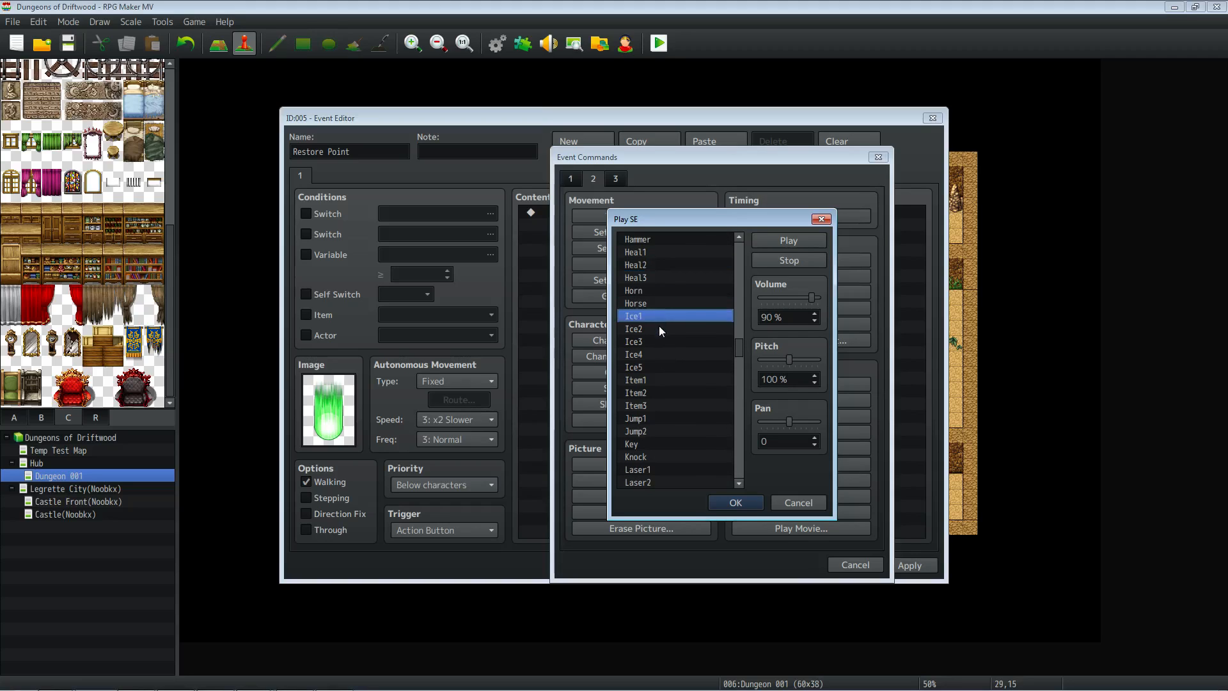
{"action": "left_click", "coordinate": [659, 329]}
{"action": "left_click", "coordinate": [658, 341]}
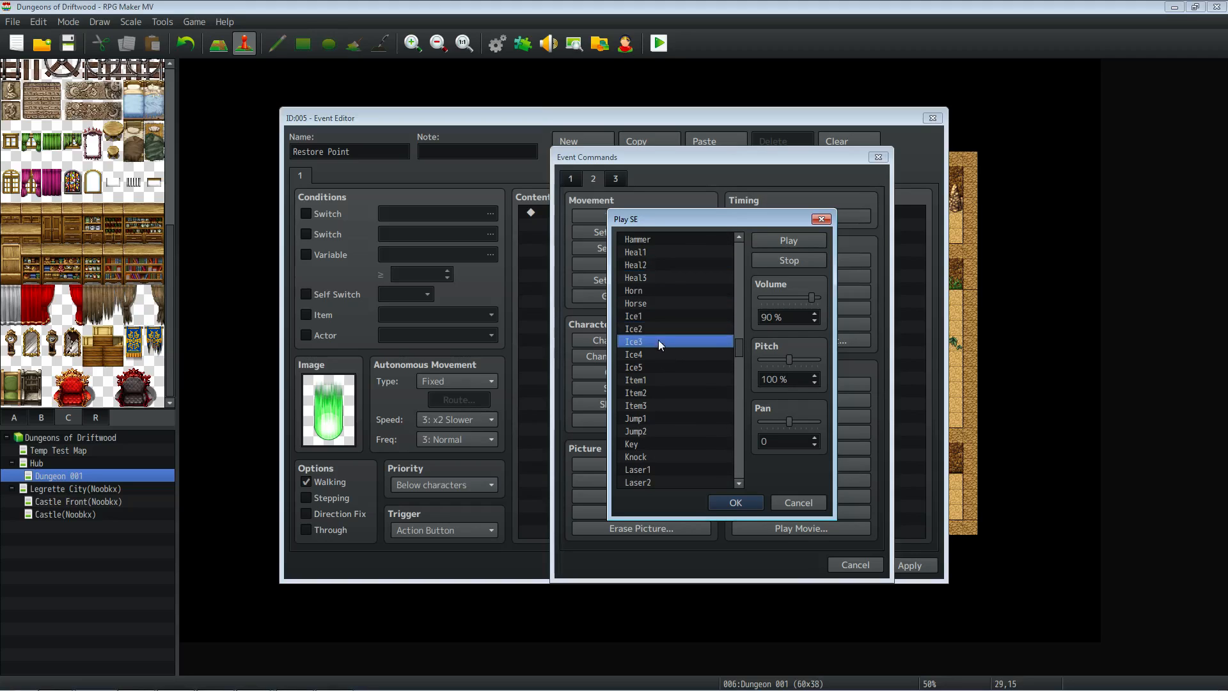
Audition the Ice, Item and Magic sound effects and insert Magic1 at 90% volume and 100% pitch as the event's sound effect.
{"action": "left_click", "coordinate": [655, 355]}
{"action": "left_click", "coordinate": [655, 365]}
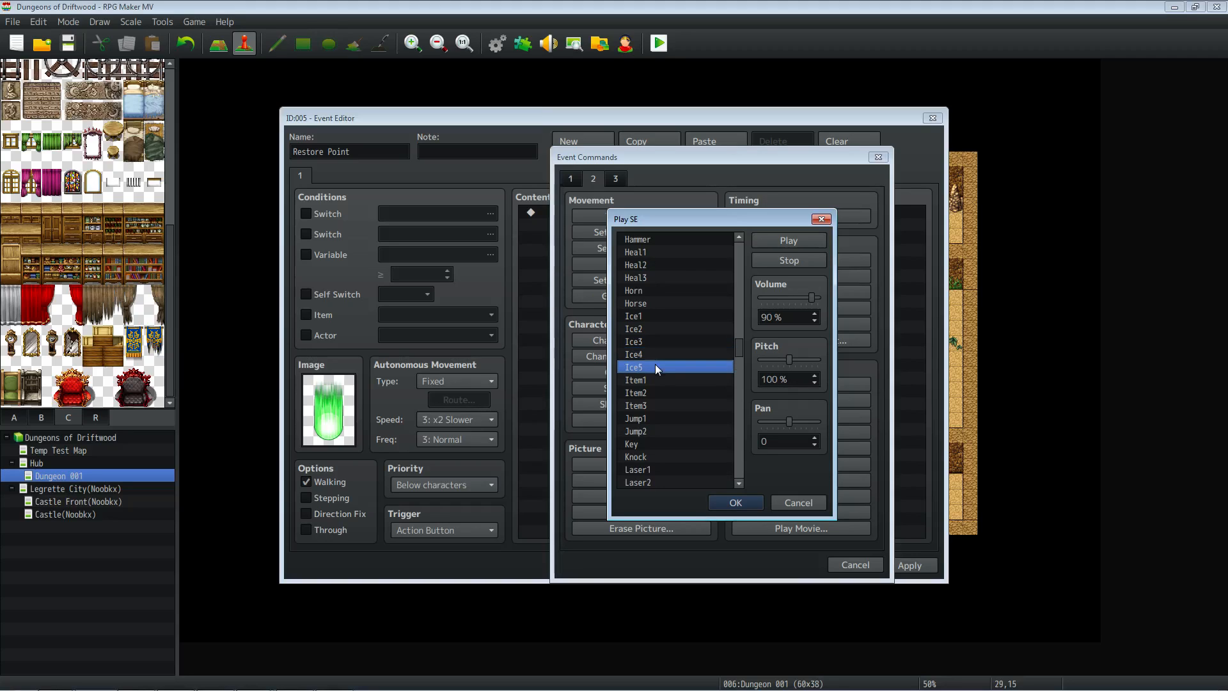
{"action": "scroll", "coordinate": [659, 362], "scroll_direction": "down", "scroll_amount": 3}
{"action": "left_click", "coordinate": [661, 306]}
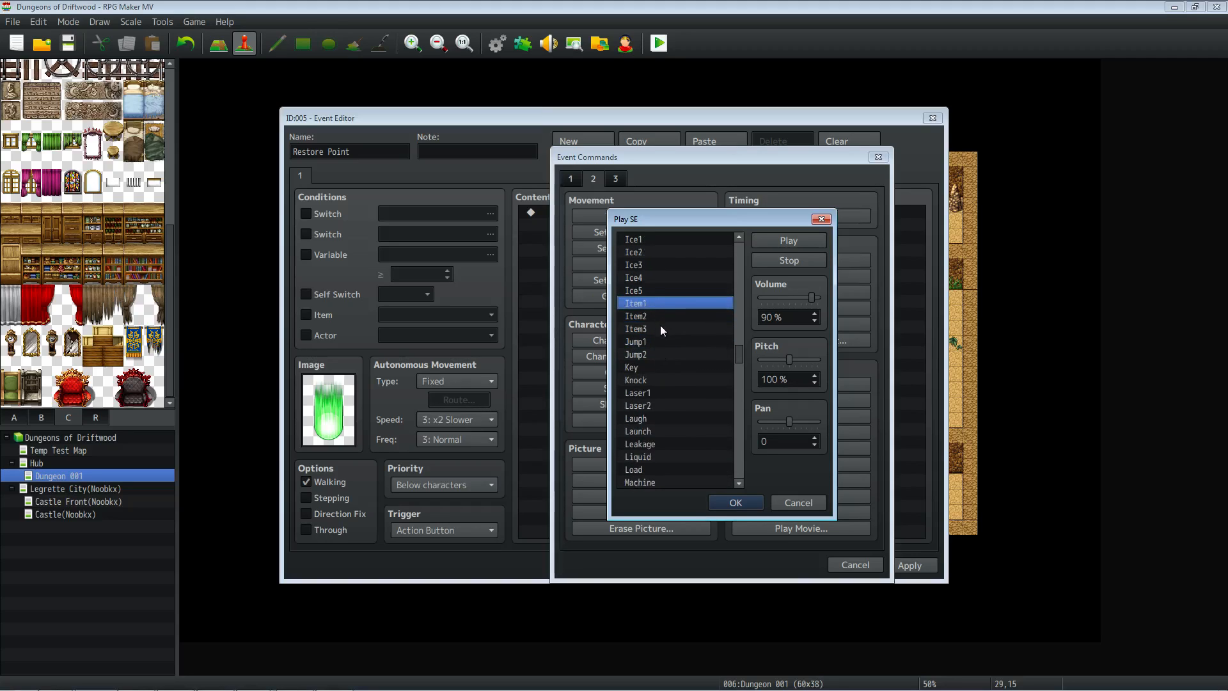
{"action": "left_click", "coordinate": [660, 320]}
{"action": "left_click", "coordinate": [660, 329]}
{"action": "scroll", "coordinate": [661, 338], "scroll_direction": "down", "scroll_amount": 2}
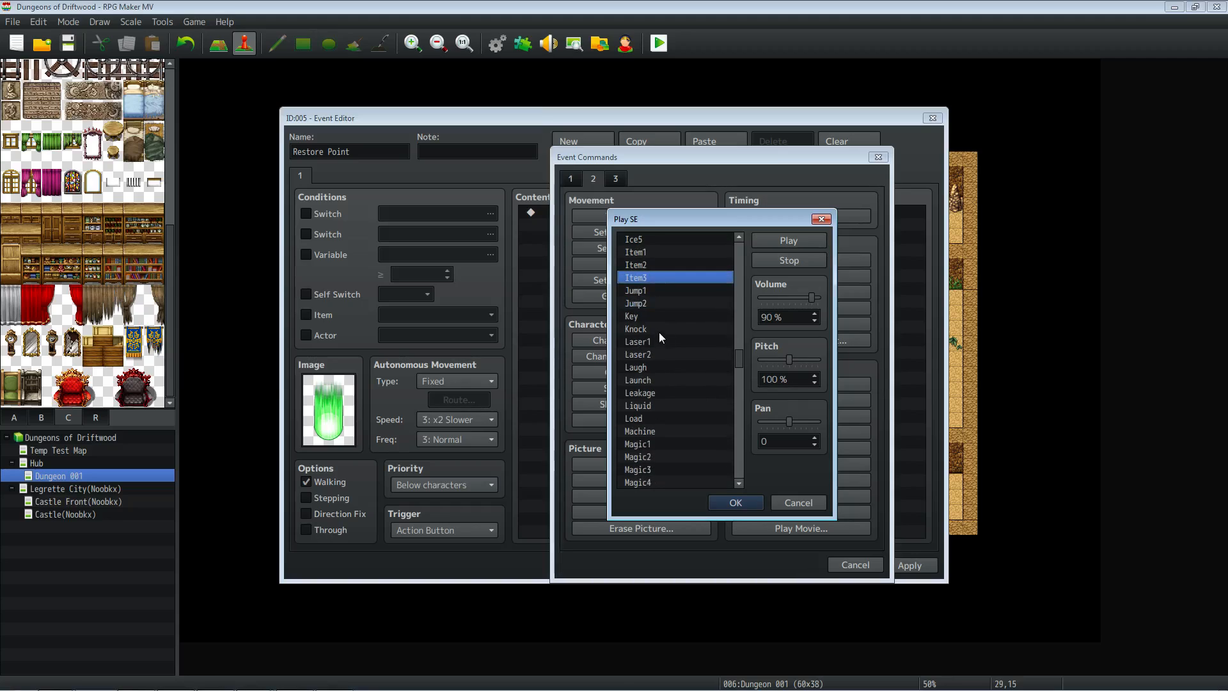
{"action": "scroll", "coordinate": [659, 342], "scroll_direction": "down", "scroll_amount": 3}
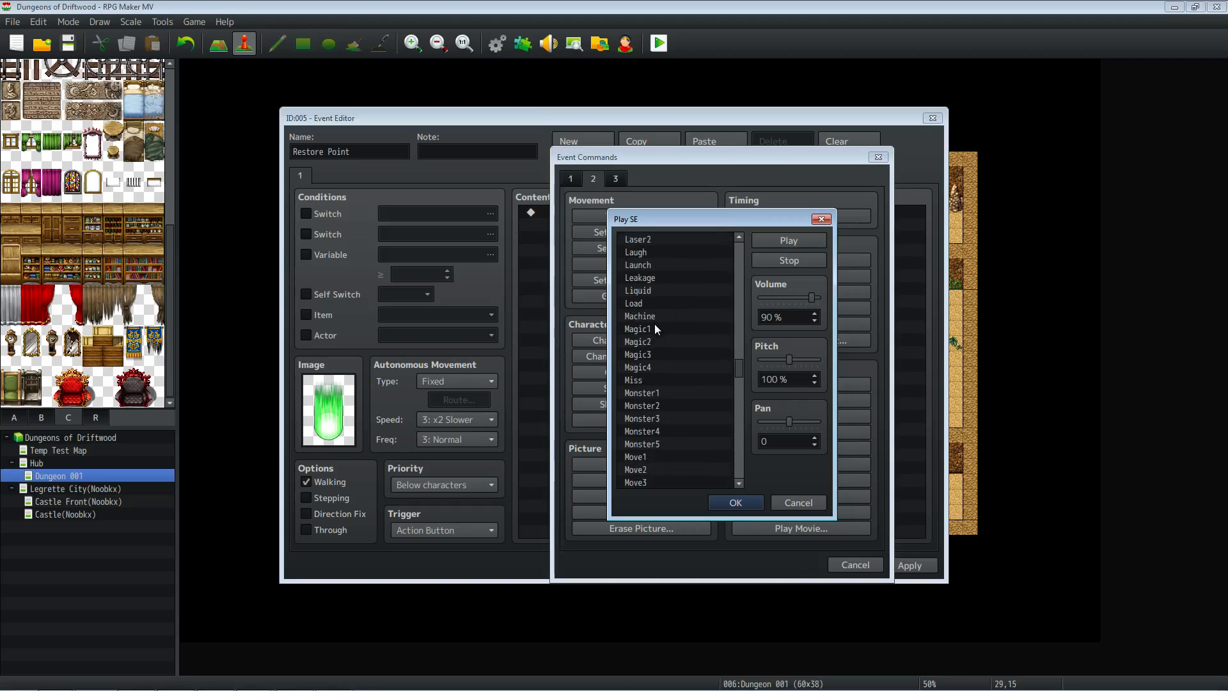
{"action": "left_click", "coordinate": [658, 329]}
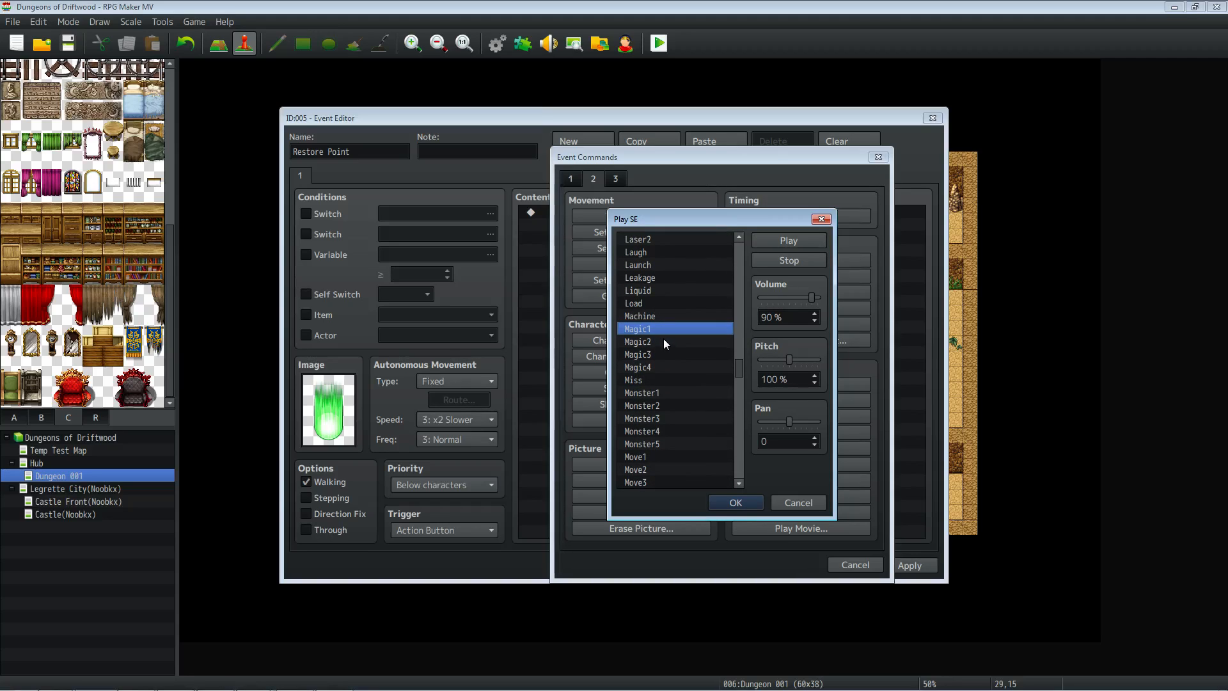
{"action": "left_click", "coordinate": [663, 342]}
{"action": "left_click", "coordinate": [661, 355]}
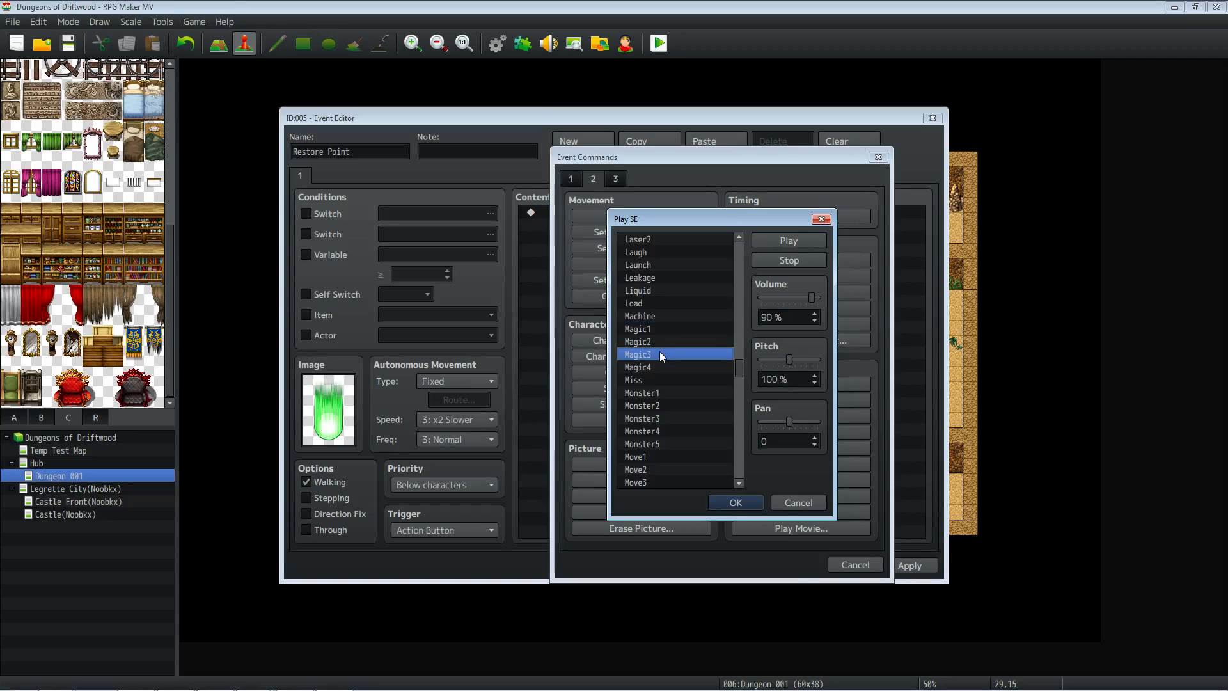
{"action": "left_click", "coordinate": [659, 333]}
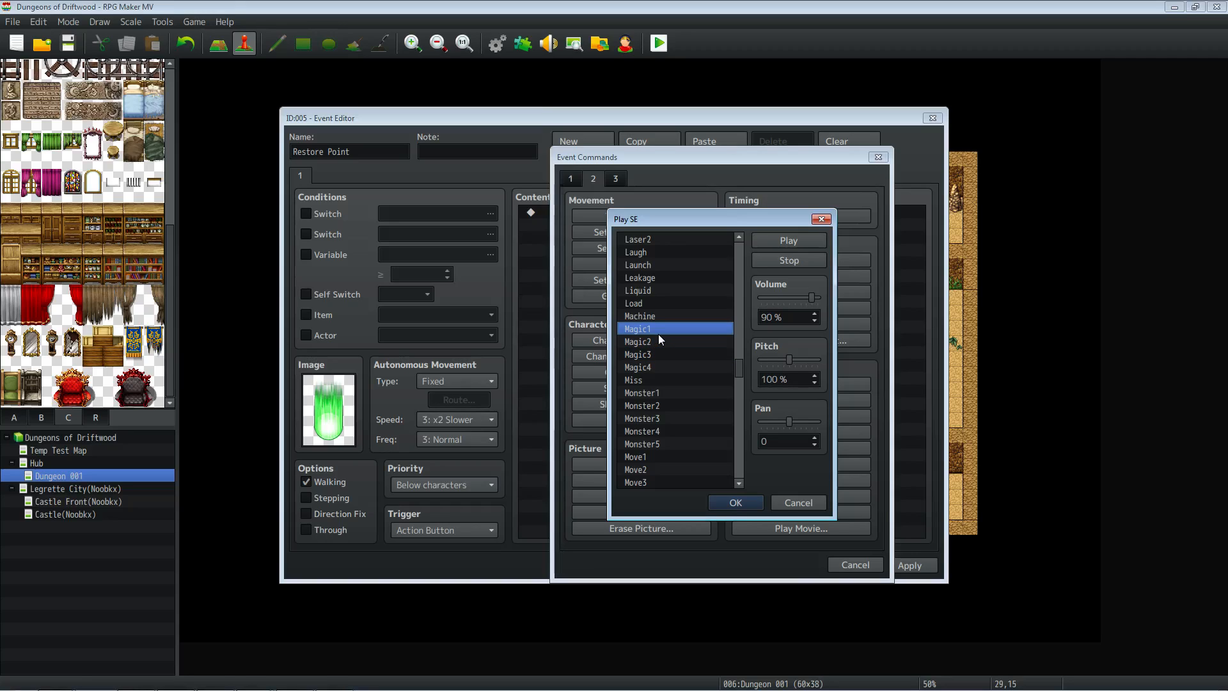
{"action": "left_click", "coordinate": [736, 503]}
Add a Show Text command after the sound effect, with the line "You may use this restore point one time only. Do you want".
{"action": "right_click", "coordinate": [577, 223]}
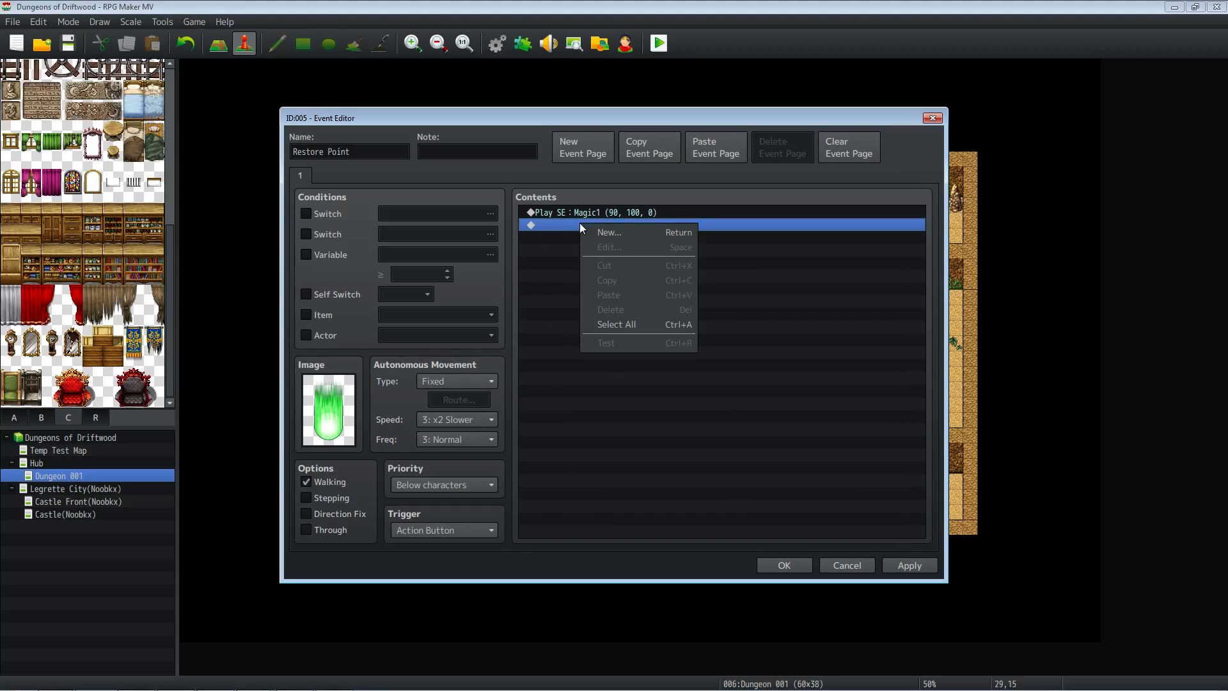
{"action": "left_click", "coordinate": [631, 230]}
{"action": "left_click", "coordinate": [571, 180]}
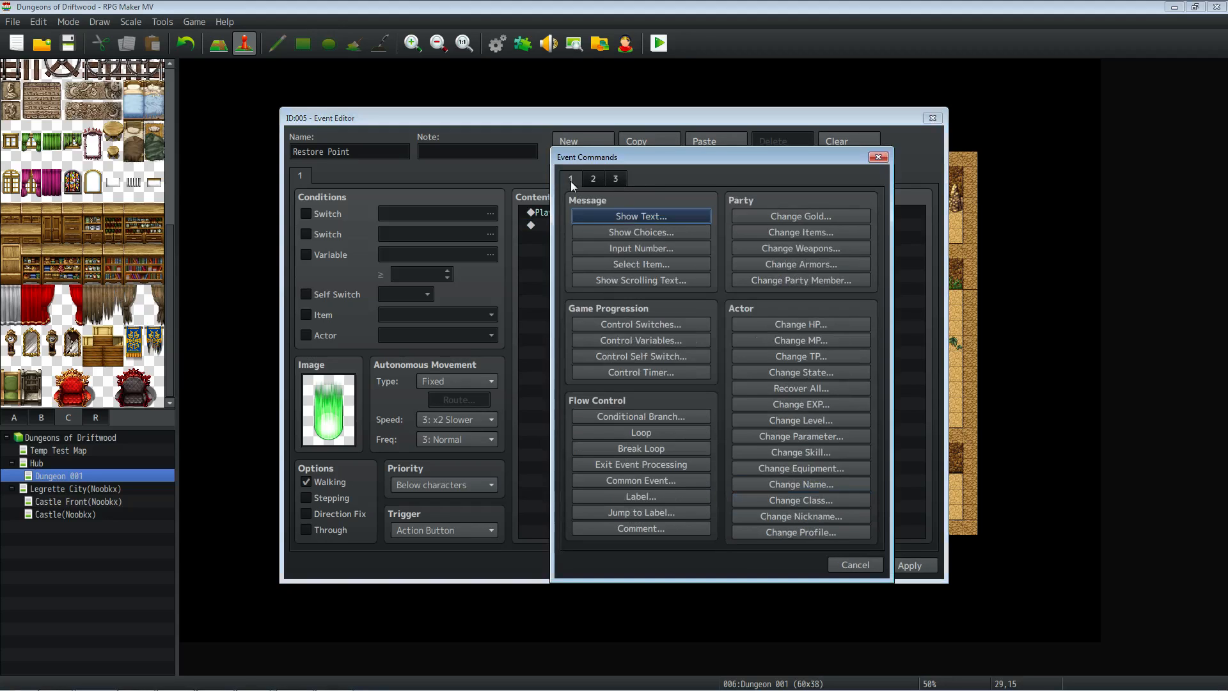
{"action": "left_click", "coordinate": [606, 215]}
{"action": "type", "text": "You may use this restore point"}
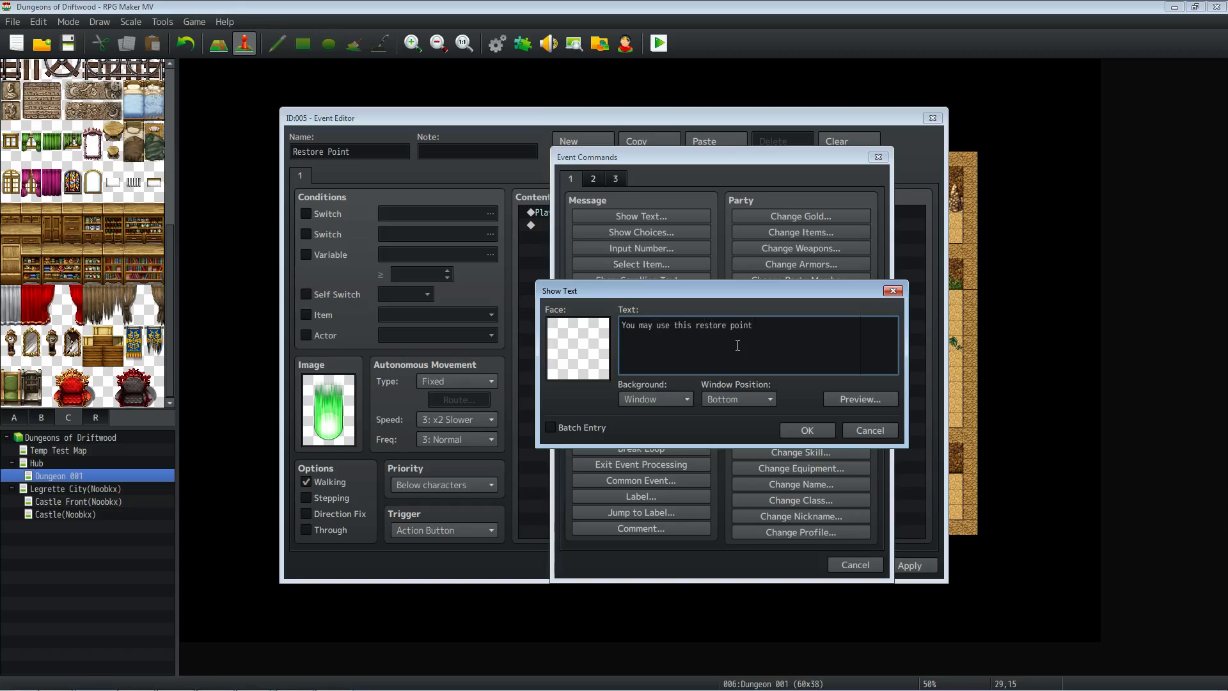
{"action": "type", "text": " one time only"}
{"action": "type", "text": ", then it"}
{"action": "key", "text": "BackSpace"}
{"action": "key", "text": "BackSpace"}
{"action": "key", "text": "BackSpace"}
{"action": "key", "text": "BackSpace"}
{"action": "key", "text": "BackSpace"}
{"action": "type", "text": ". Do you want"}
Add a second line to the message reading "use the restore point?".
{"action": "left_click", "coordinate": [187, 682]}
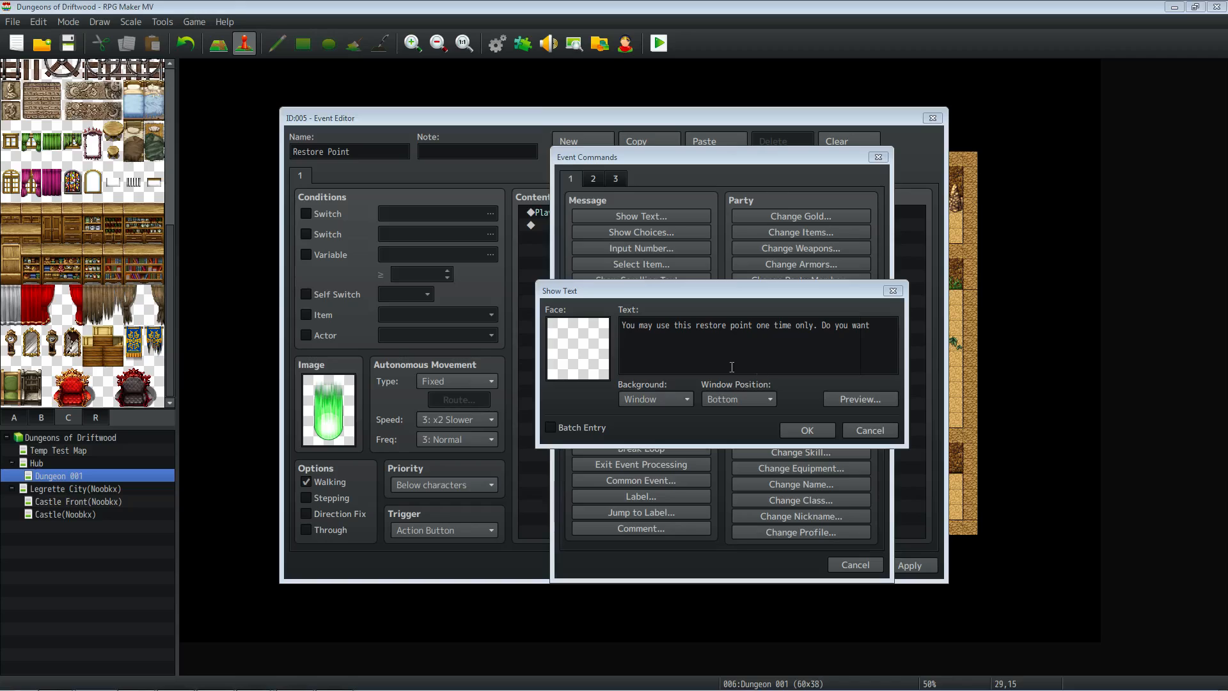
{"action": "left_click", "coordinate": [888, 332]}
{"action": "key", "text": "Return"}
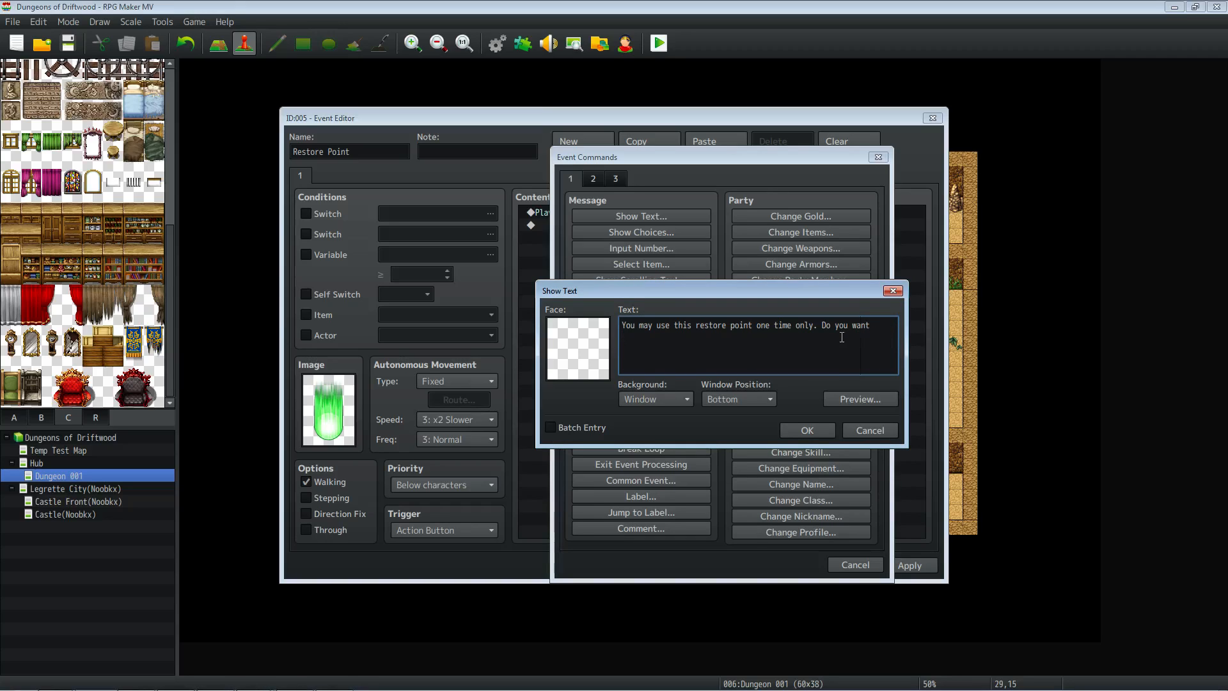
{"action": "type", "text": "use this"}
{"action": "key", "text": "BackSpace"}
{"action": "key", "text": "BackSpace"}
{"action": "type", "text": "he restore point?"}
Set the message's background to Dim and its window position to Middle, and insert it into the event.
{"action": "left_click", "coordinate": [646, 393]}
{"action": "left_click", "coordinate": [654, 421]}
{"action": "left_click", "coordinate": [722, 397]}
{"action": "left_click", "coordinate": [719, 427]}
{"action": "left_click", "coordinate": [787, 427]}
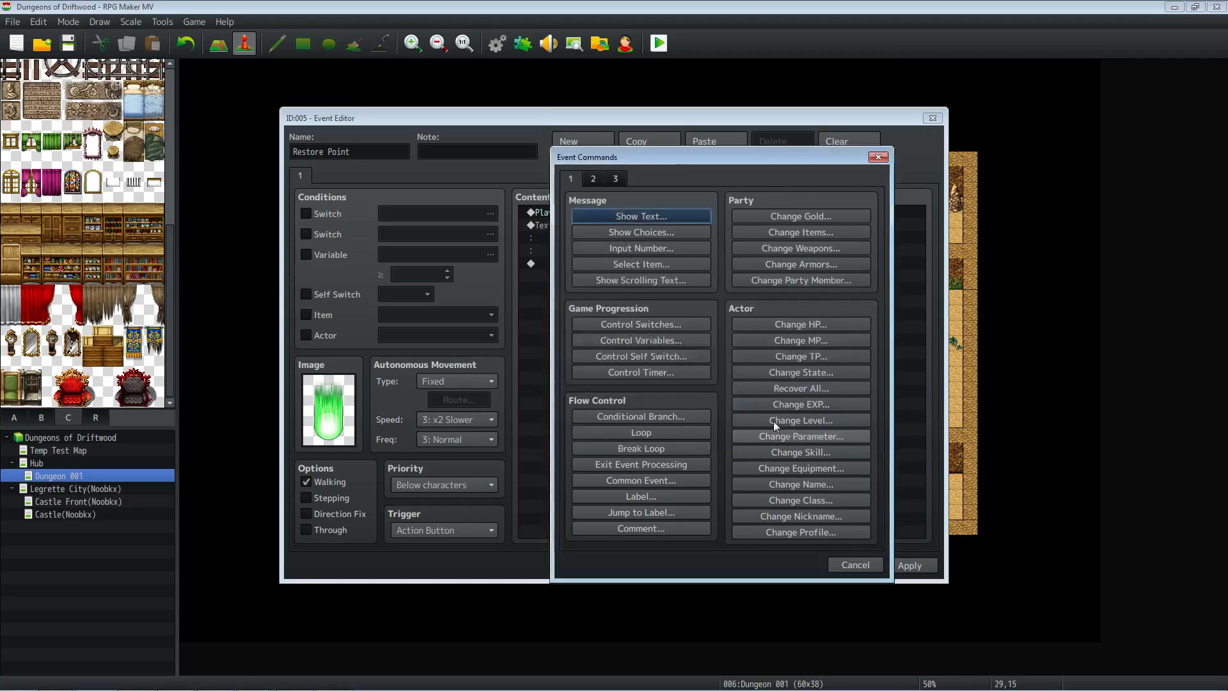
Add a Show Choices command after the message with the options Yes and No.
{"action": "right_click", "coordinate": [586, 267]}
{"action": "left_click", "coordinate": [622, 281]}
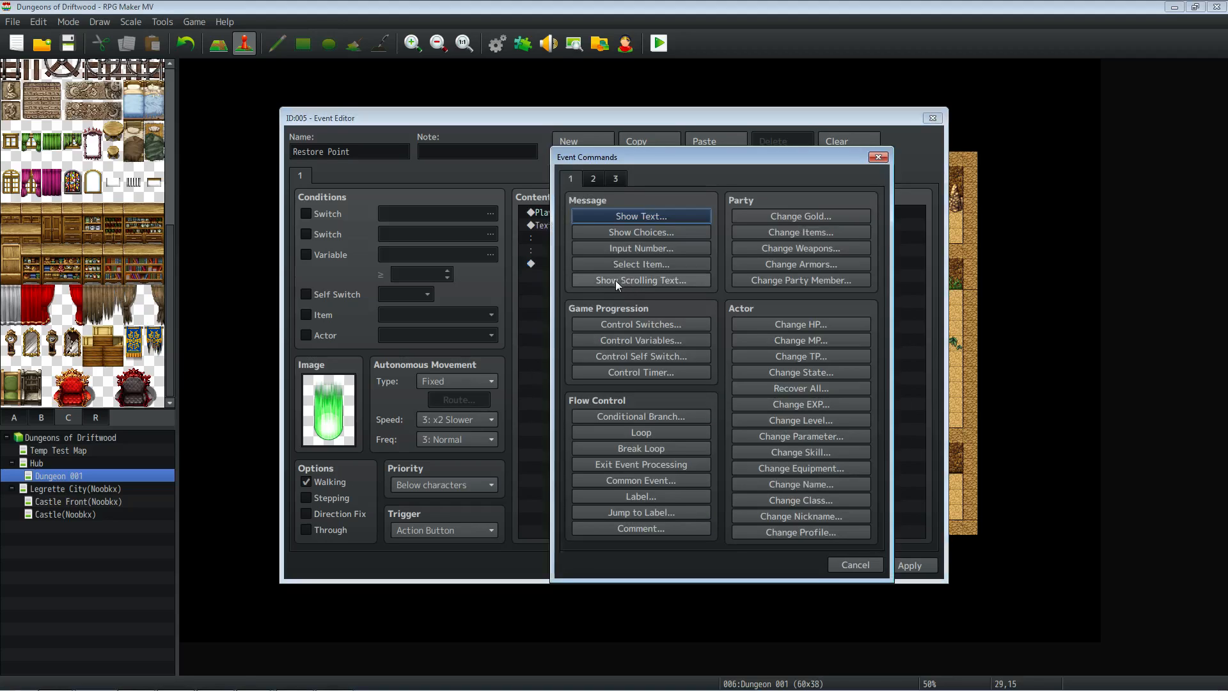
{"action": "left_click", "coordinate": [592, 179]}
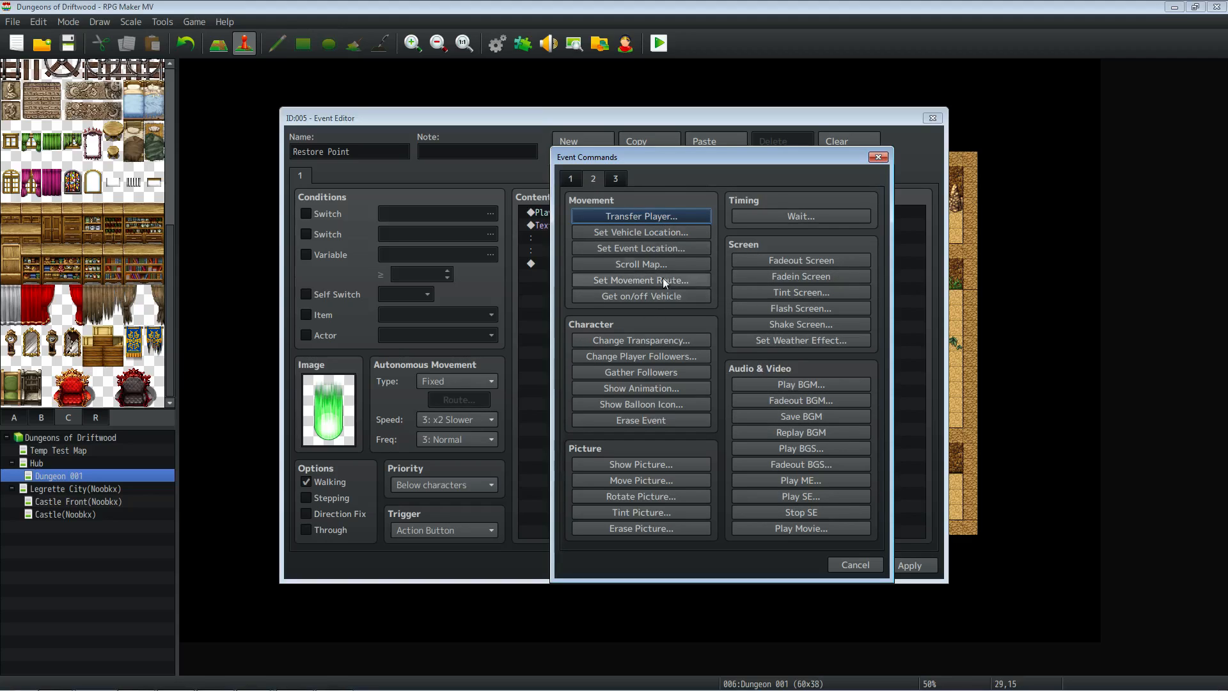
{"action": "left_click", "coordinate": [573, 180]}
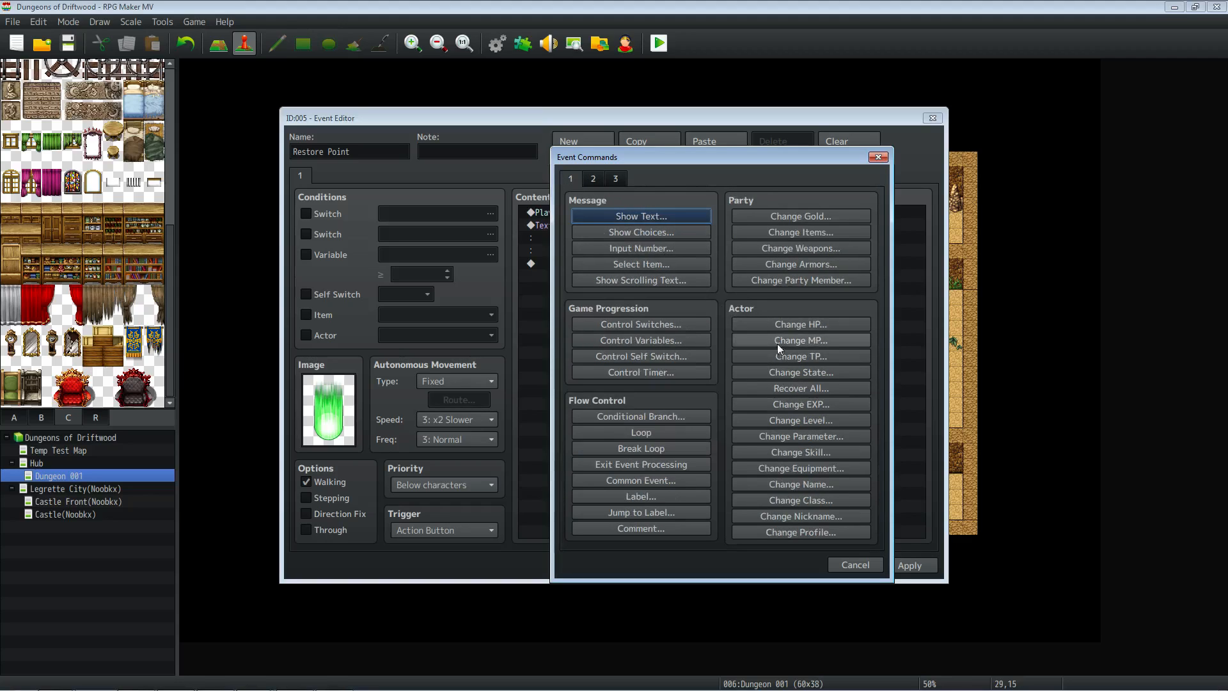
{"action": "left_click", "coordinate": [627, 234]}
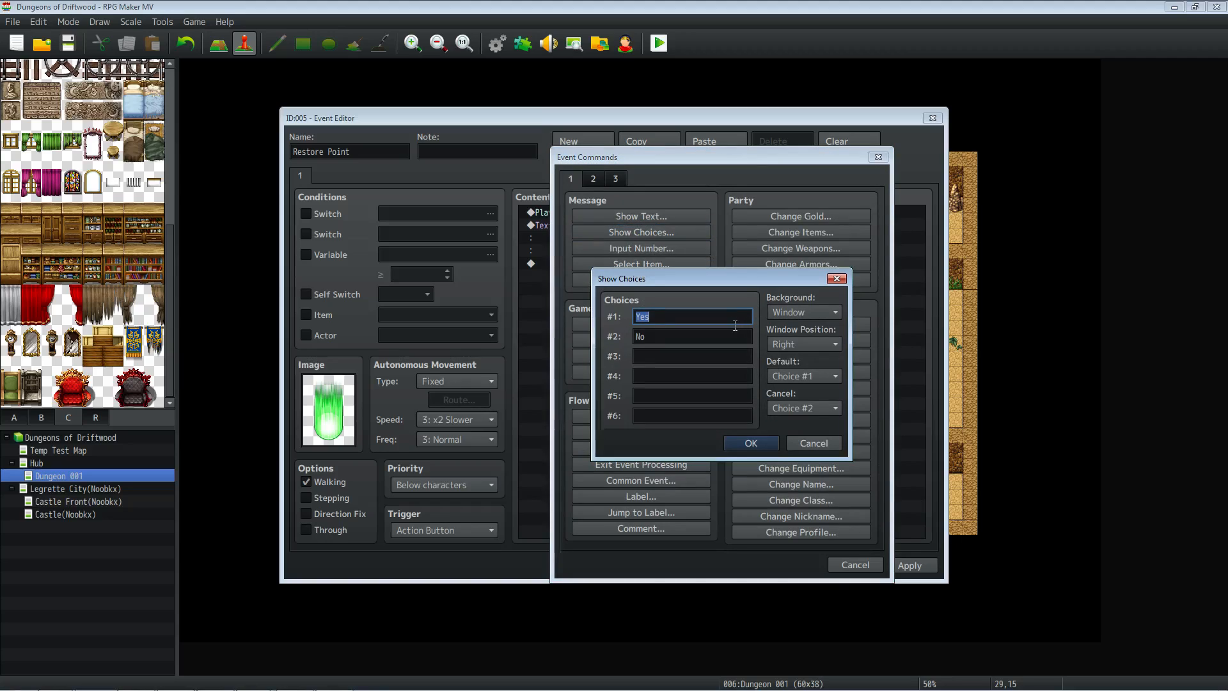
{"action": "left_click", "coordinate": [755, 443]}
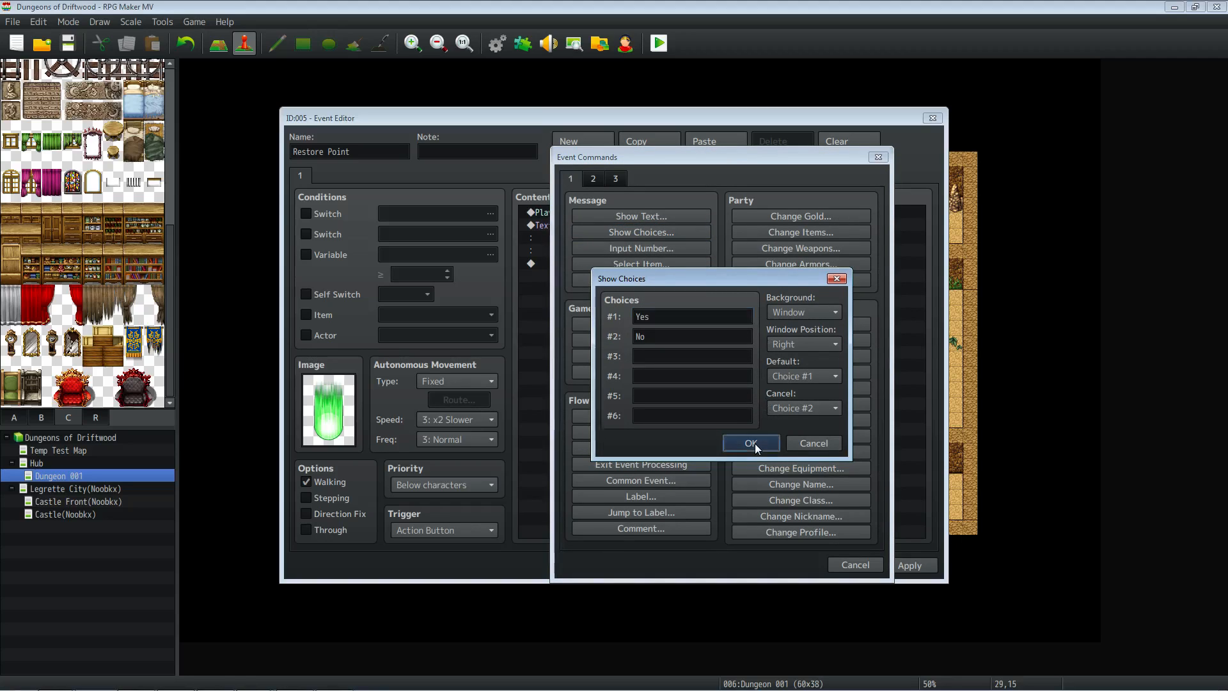
Add a Recover All command for the Entire Party in the Yes branch.
{"action": "right_click", "coordinate": [604, 290]}
{"action": "left_click", "coordinate": [634, 294]}
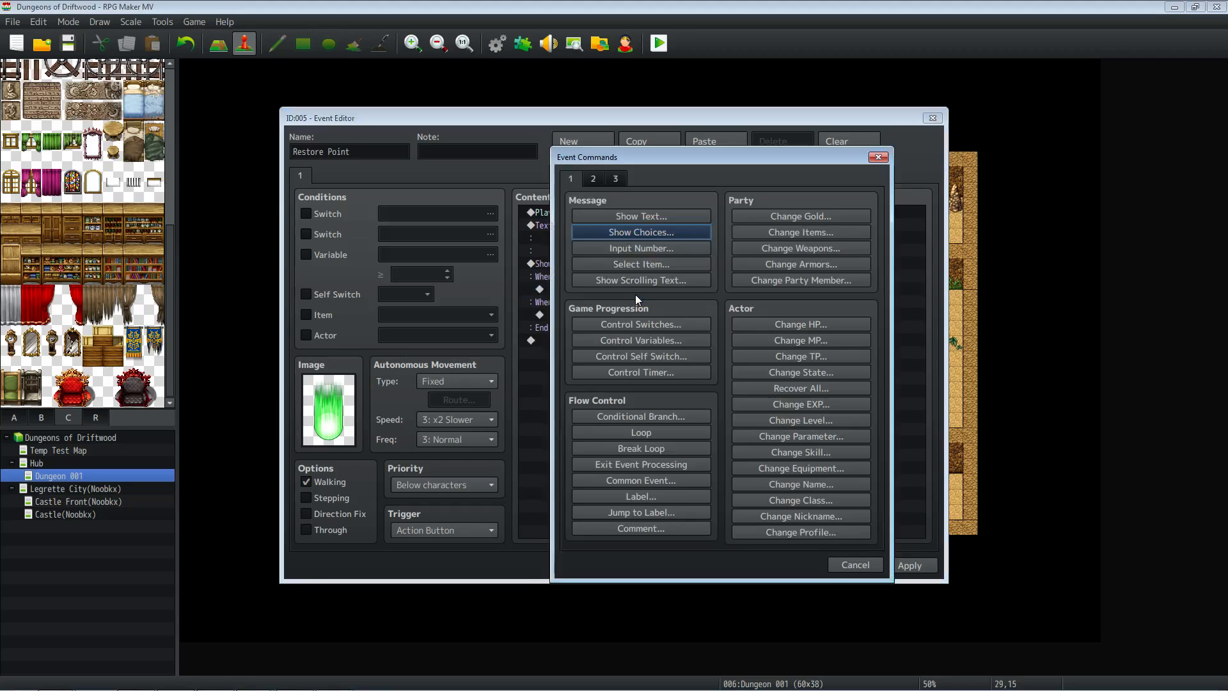
{"action": "left_click", "coordinate": [823, 324]}
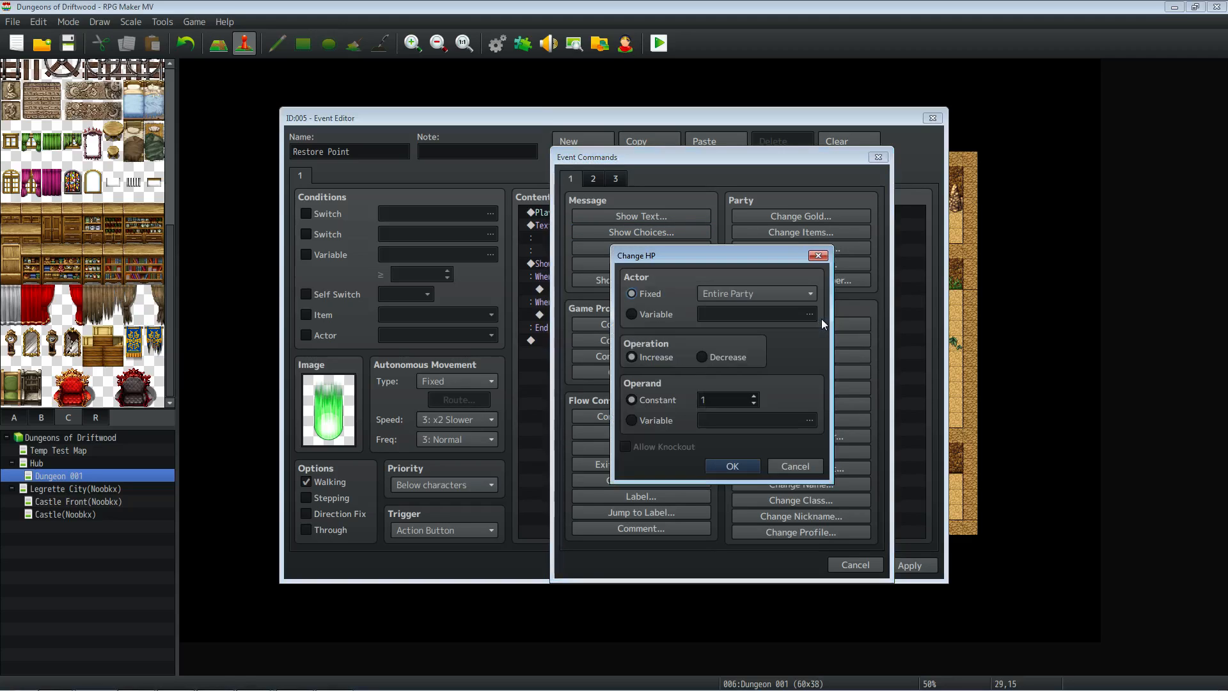
{"action": "left_click", "coordinate": [810, 468]}
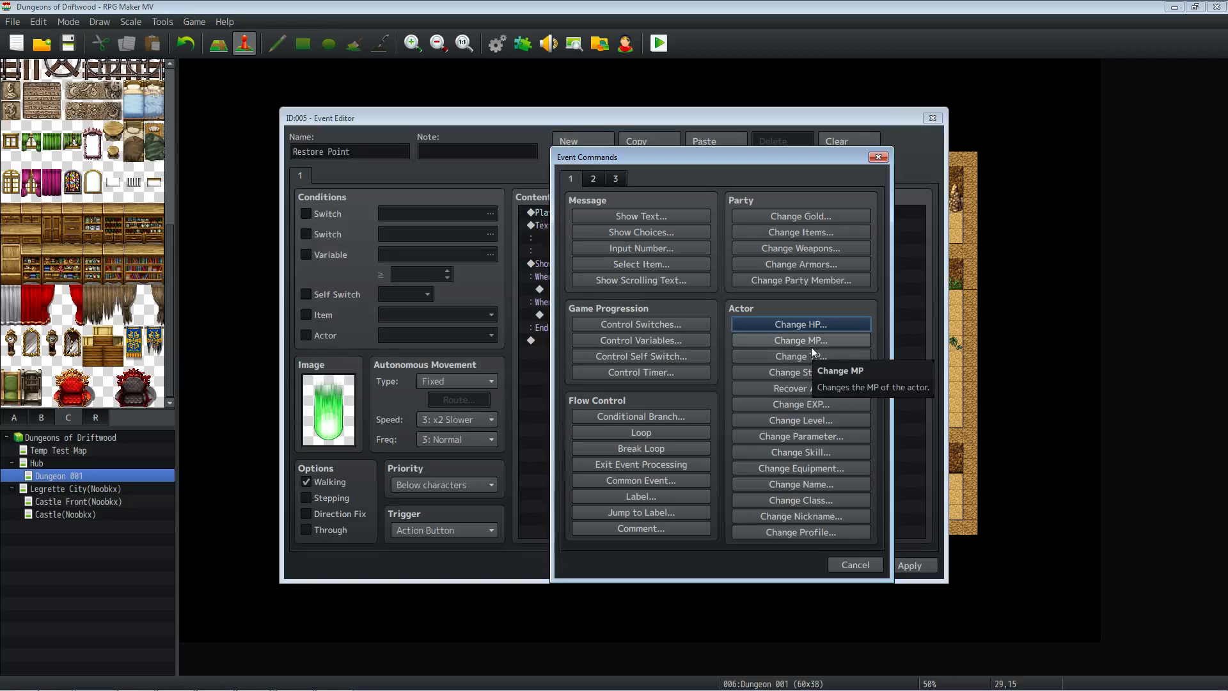
{"action": "left_click", "coordinate": [832, 391]}
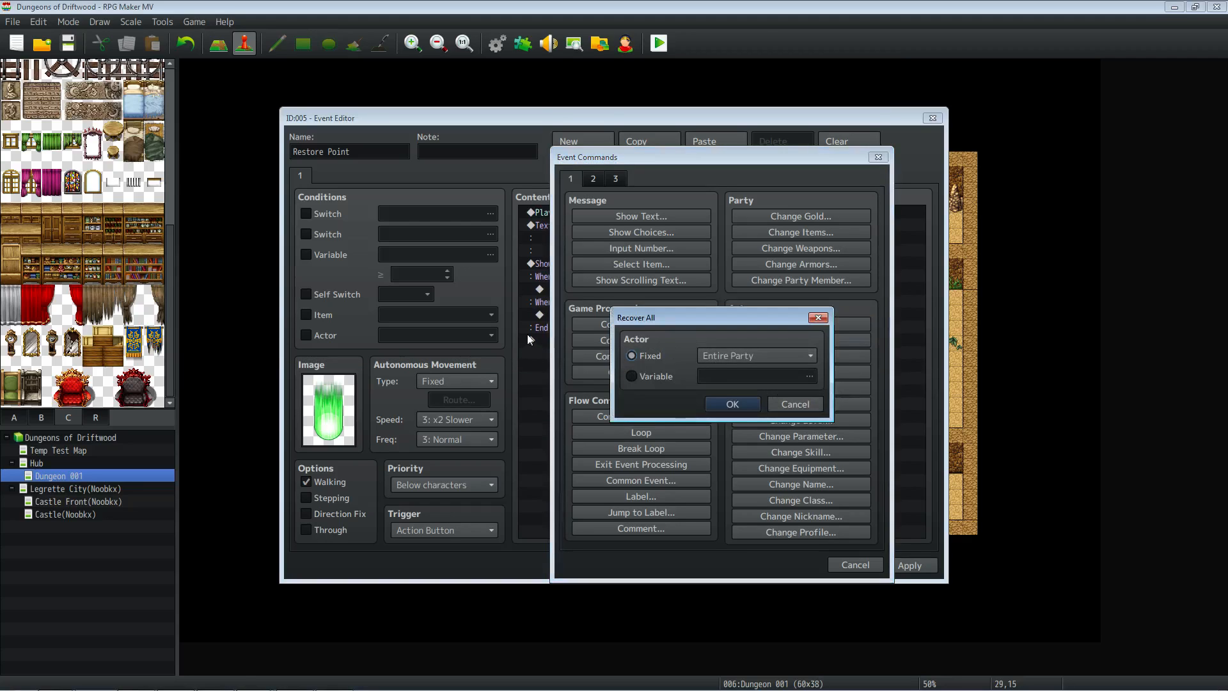
{"action": "left_click", "coordinate": [736, 403]}
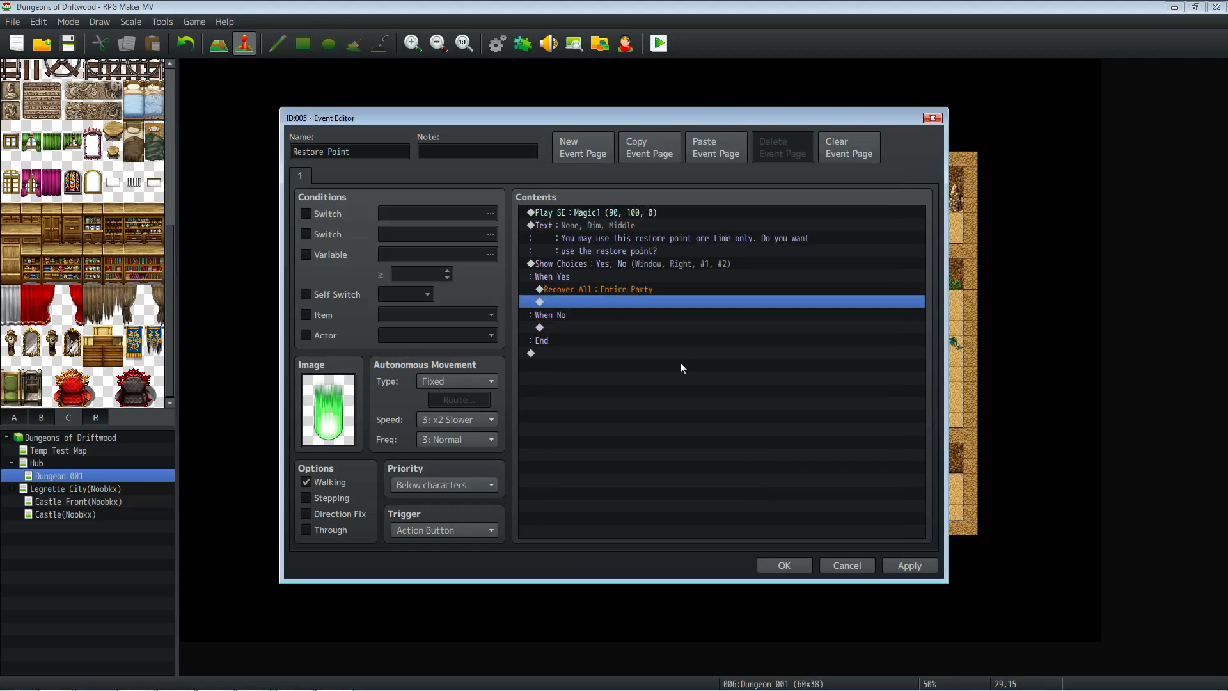
Start a Control Switches command after Recover All in the Yes branch and open its switch list.
{"action": "right_click", "coordinate": [581, 298]}
{"action": "left_click", "coordinate": [617, 310]}
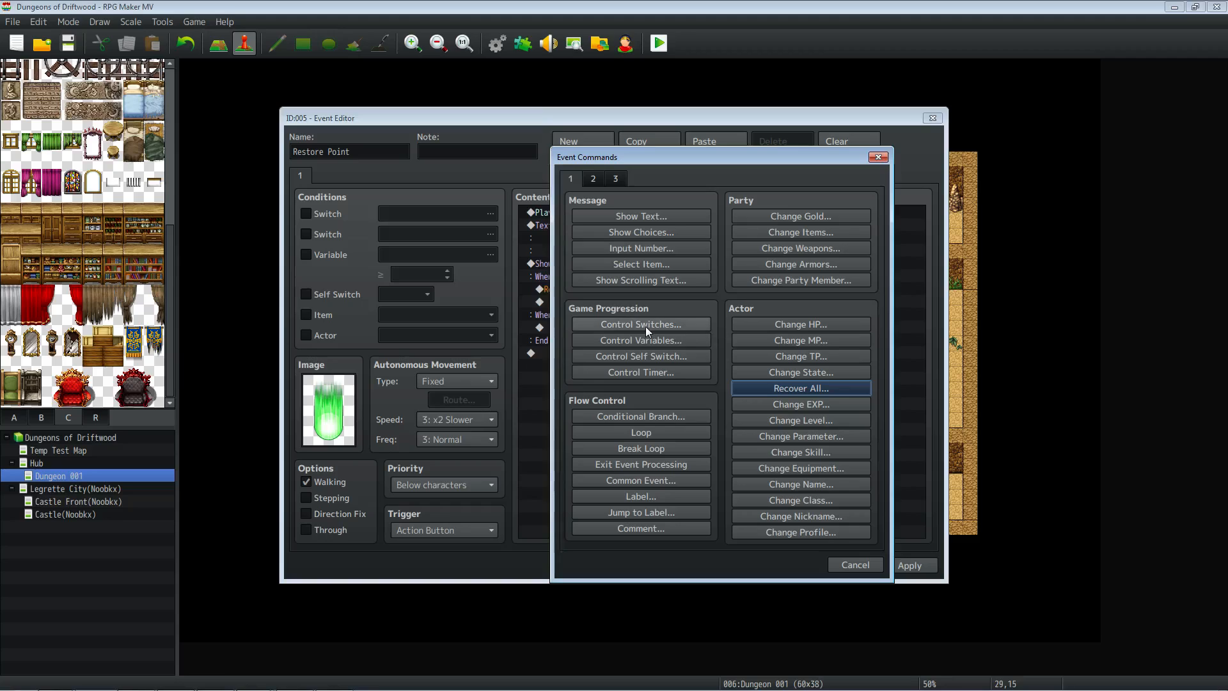
{"action": "left_click", "coordinate": [646, 324]}
{"action": "left_click", "coordinate": [810, 335]}
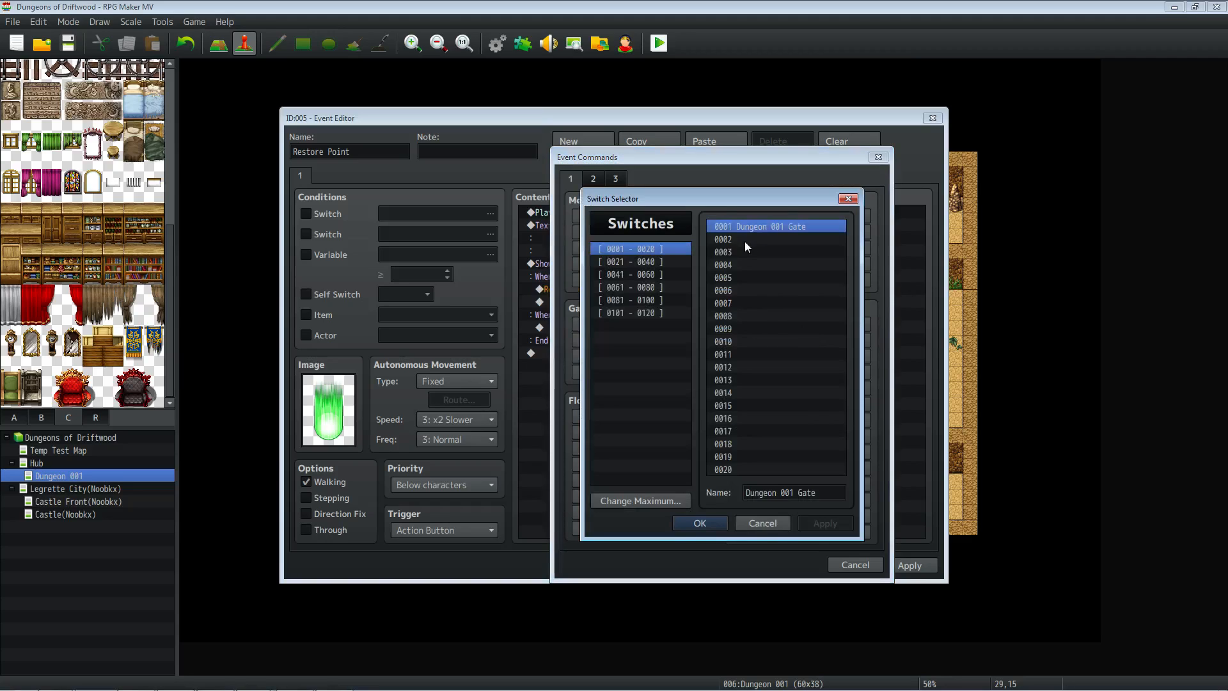
Compare the 0001-0020 and 0101-0120 switch ranges to decide where the restore point's switch belongs.
{"action": "left_click", "coordinate": [651, 300]}
{"action": "left_click", "coordinate": [650, 313]}
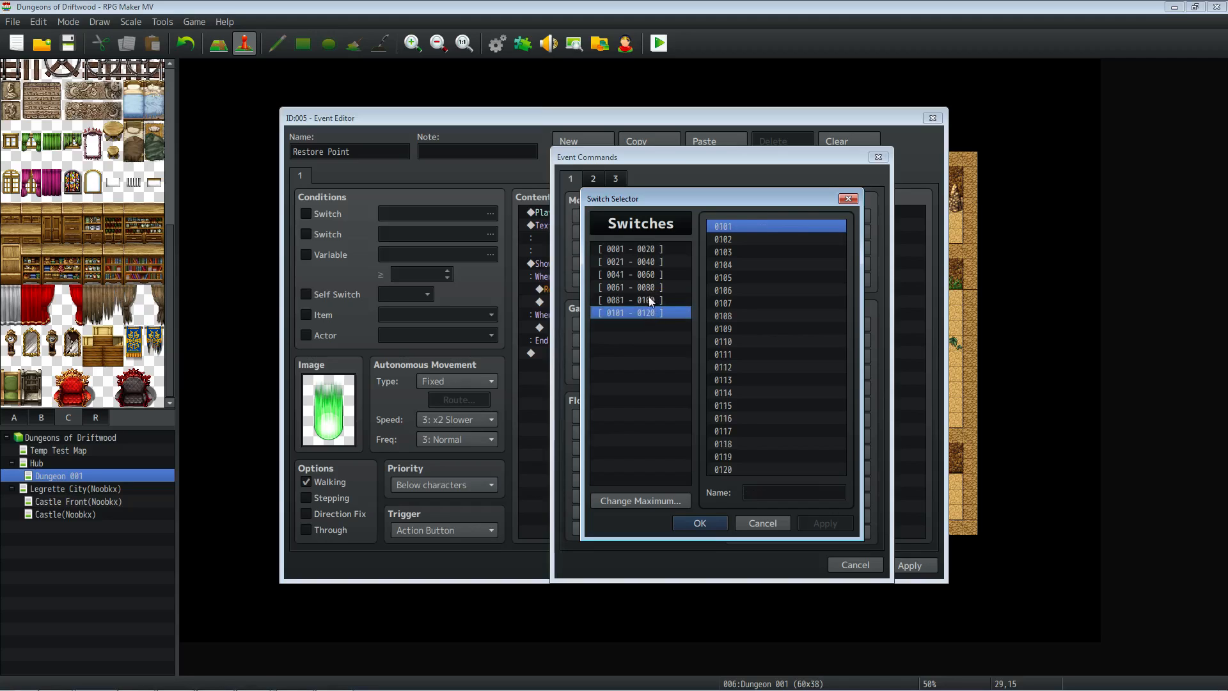
{"action": "left_click", "coordinate": [649, 247]}
{"action": "left_click", "coordinate": [649, 313]}
{"action": "left_click", "coordinate": [645, 248]}
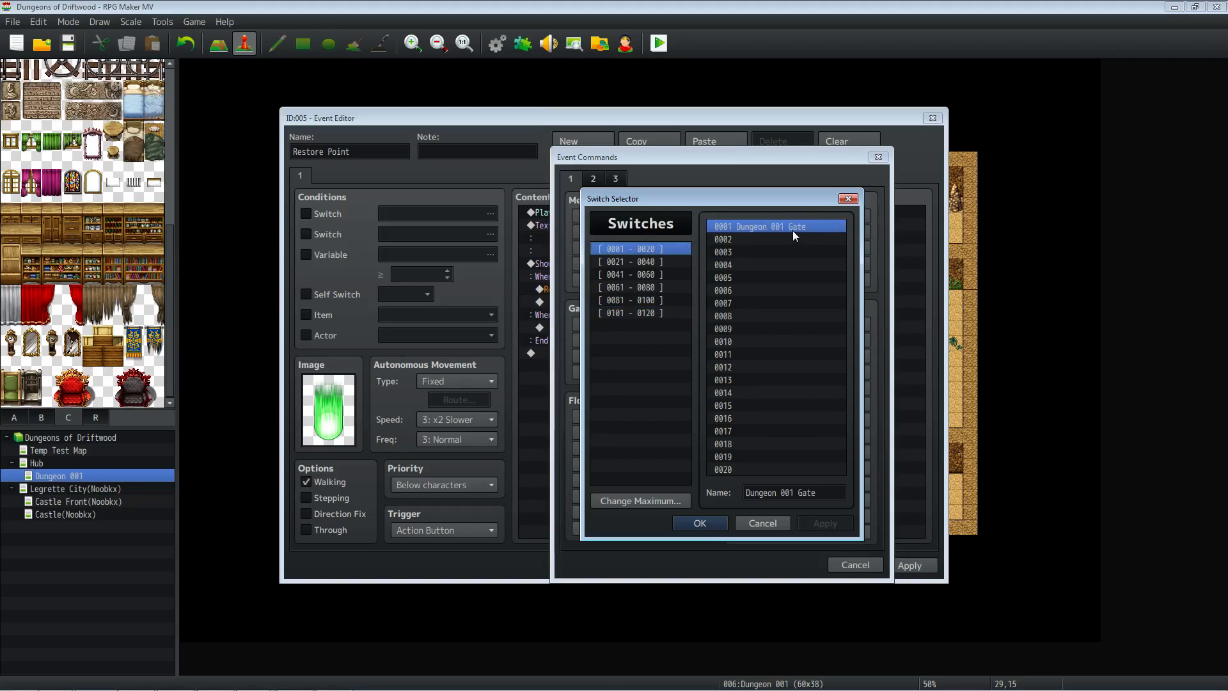
{"action": "left_click", "coordinate": [636, 314]}
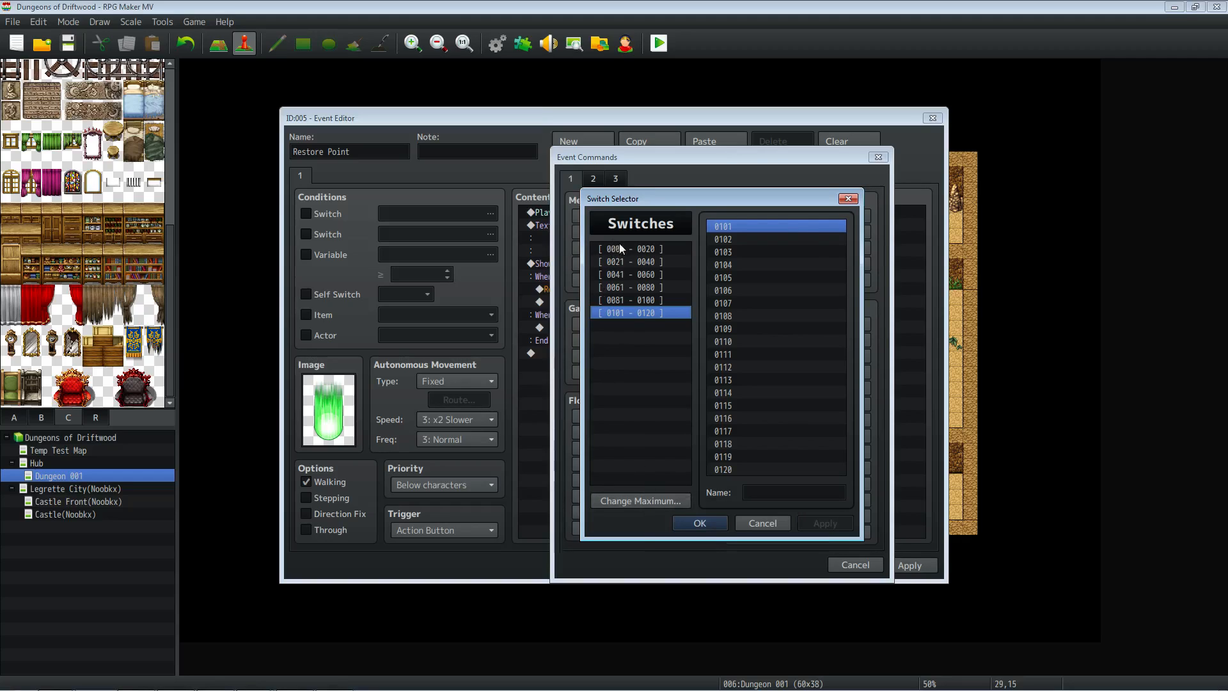
{"action": "left_click", "coordinate": [648, 249]}
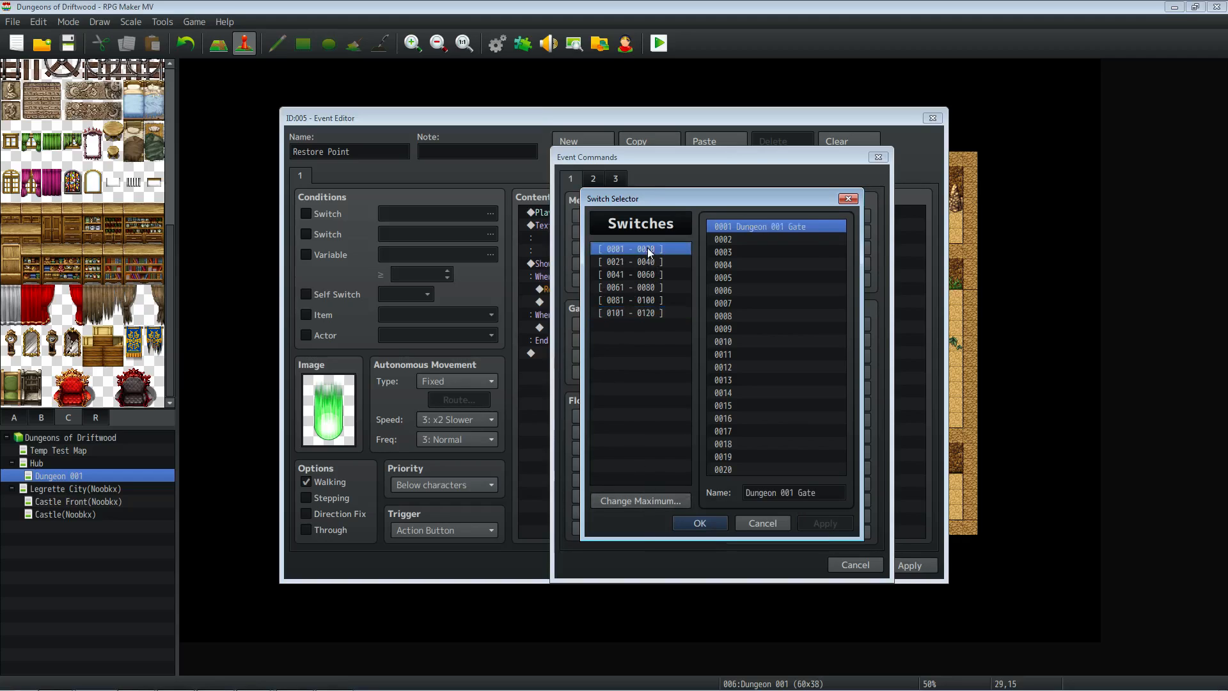
{"action": "left_click", "coordinate": [636, 300]}
{"action": "left_click", "coordinate": [633, 314]}
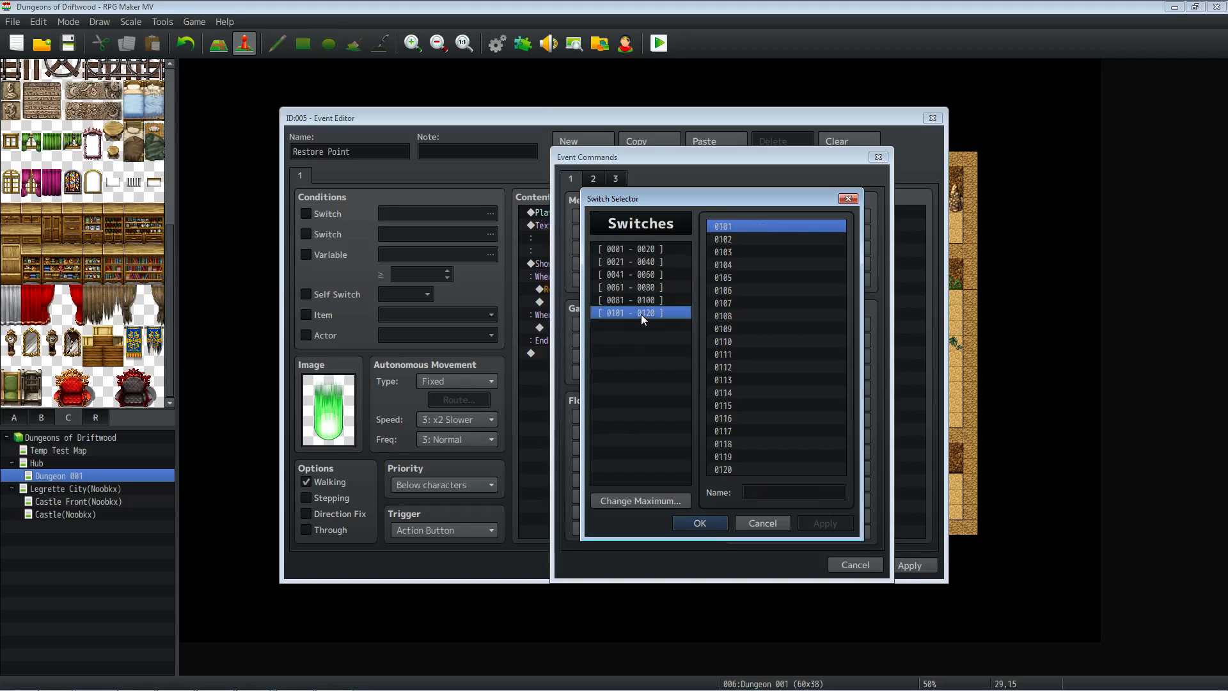
Raise the maximum number of switches to 220.
{"action": "left_click", "coordinate": [640, 501]}
{"action": "type", "text": "220"}
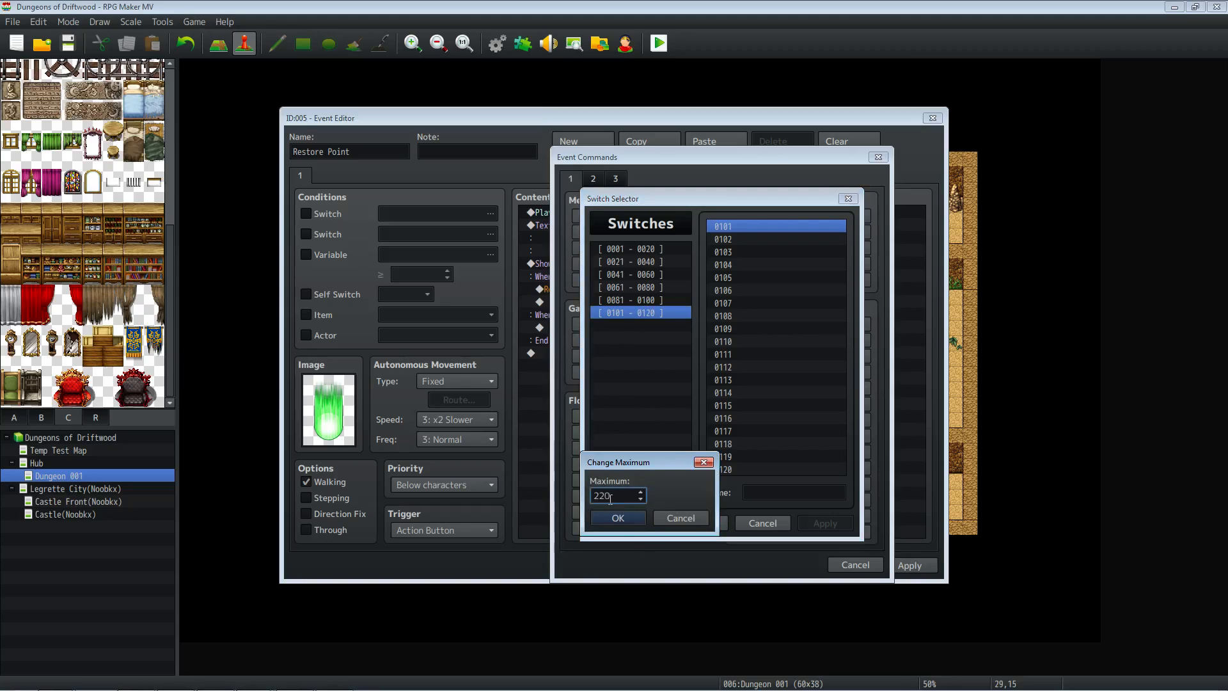
{"action": "left_click", "coordinate": [618, 518]}
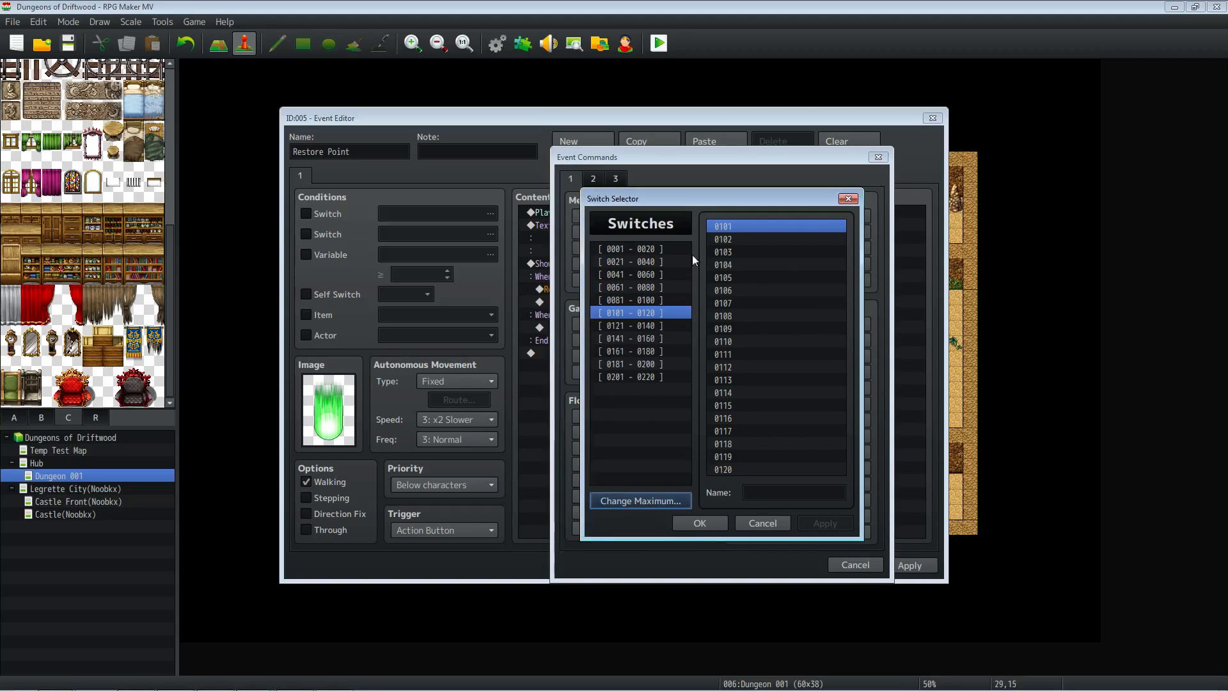
Name switch 0101 "Dungeon 001 Recover" and finish the Yes branch's Control Switches command so it turns that switch ON.
{"action": "left_click", "coordinate": [644, 248]}
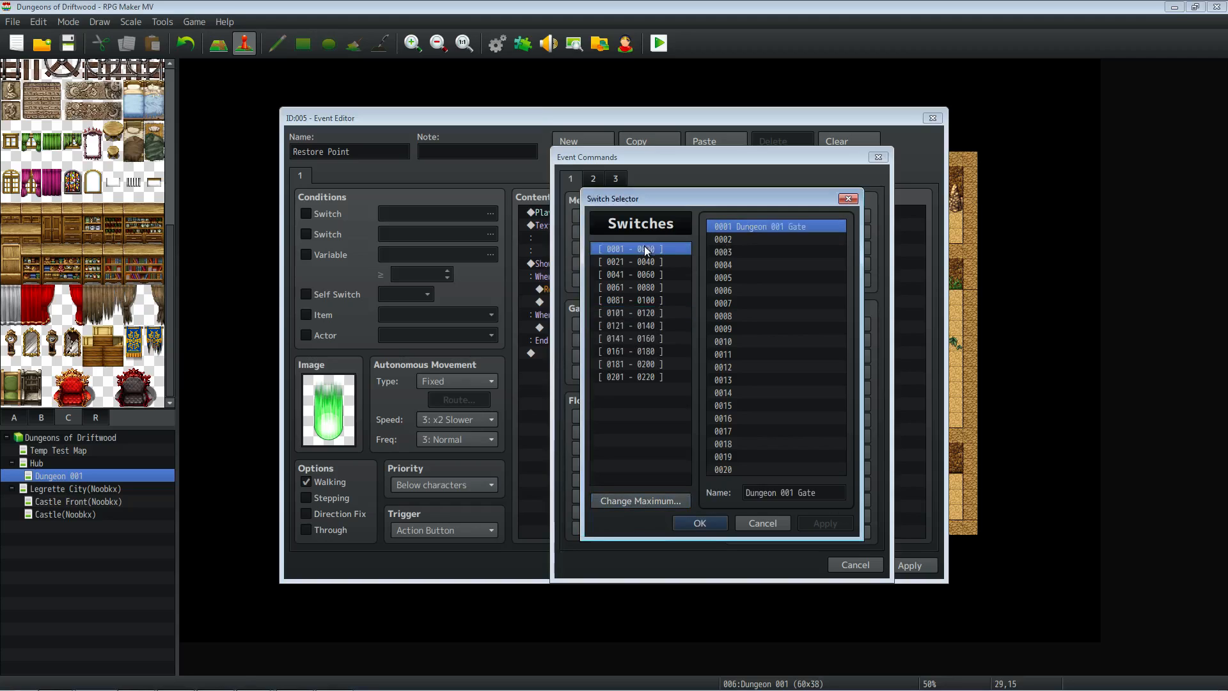
{"action": "left_click", "coordinate": [639, 310]}
{"action": "left_click", "coordinate": [665, 248]}
{"action": "left_click", "coordinate": [653, 313]}
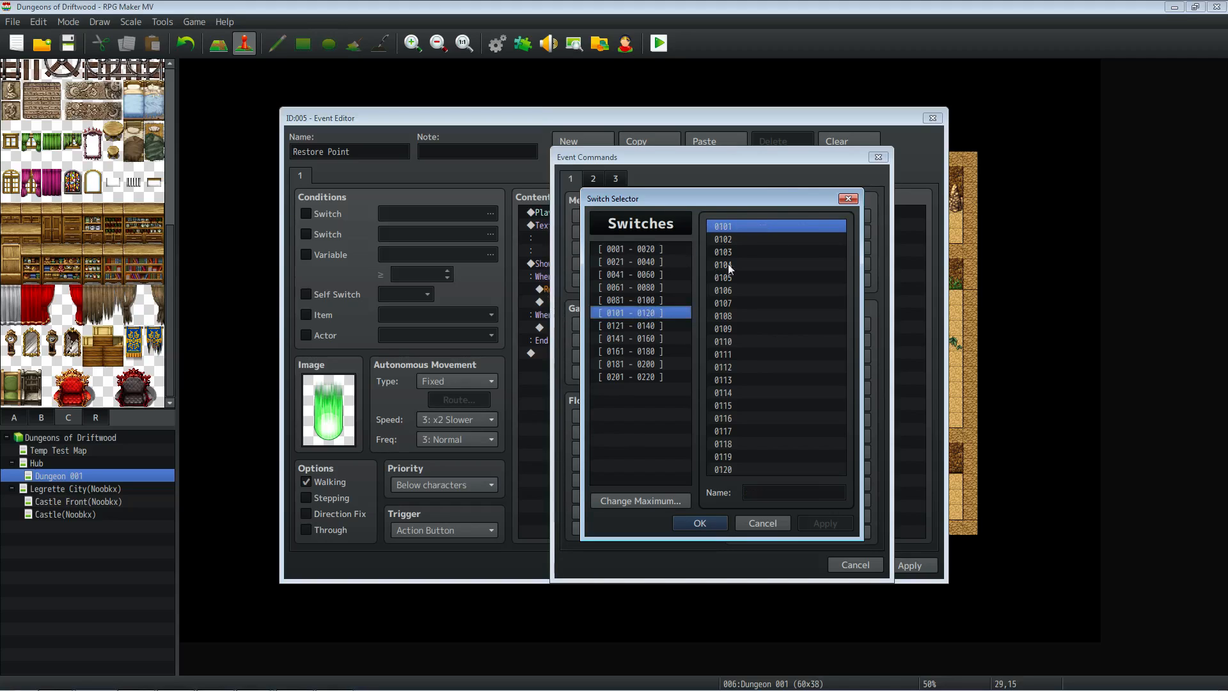
{"action": "left_click", "coordinate": [782, 495]}
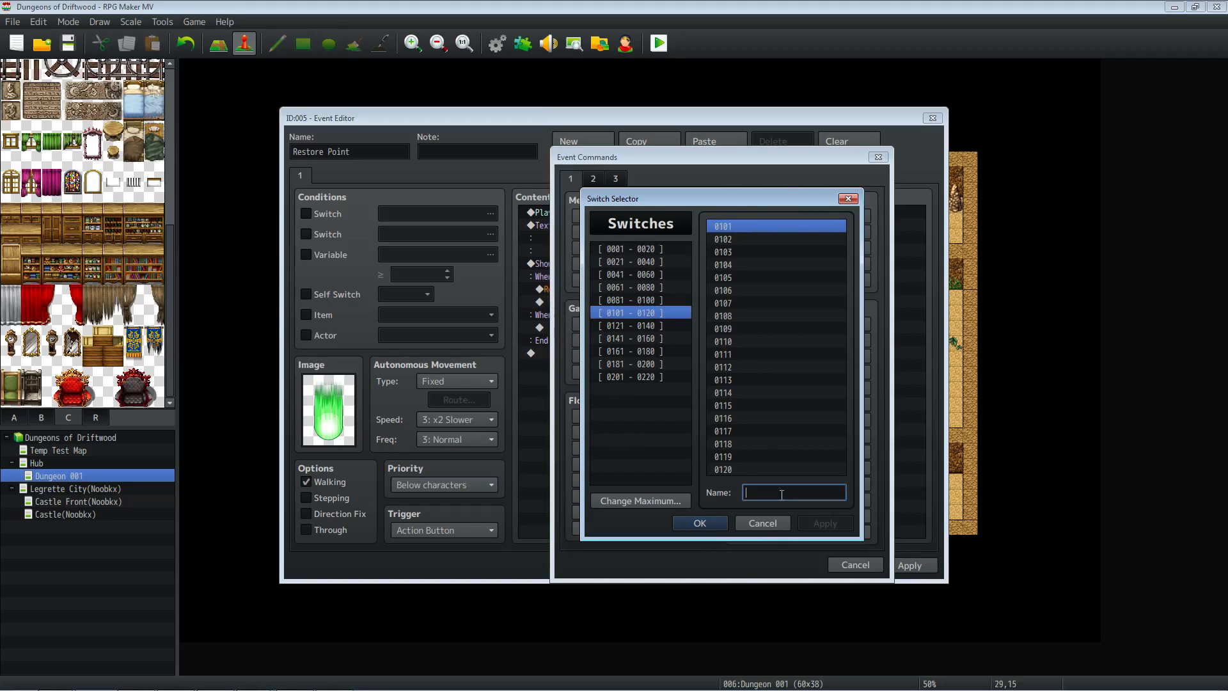
{"action": "type", "text": "Den"}
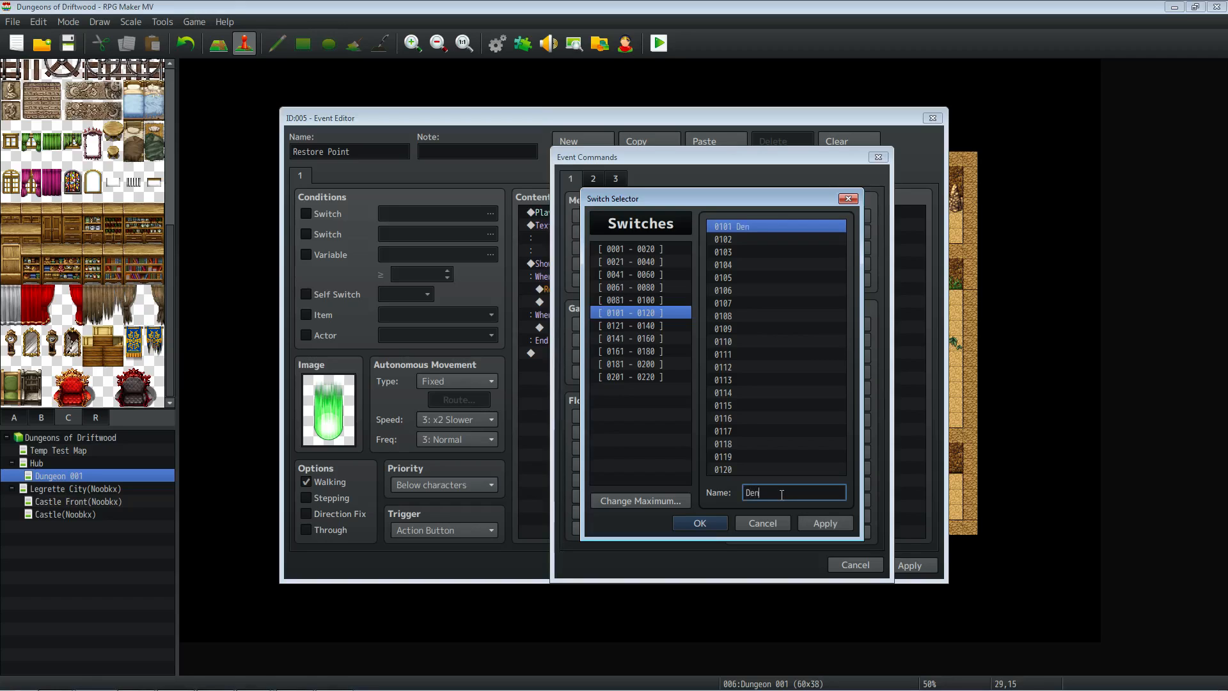
{"action": "key", "text": "BackSpace"}
{"action": "type", "text": "u"}
{"action": "type", "text": "ngeon 001 "}
{"action": "type", "text": "Restore "}
{"action": "type", "text": "P"}
{"action": "key", "text": "BackSpace"}
{"action": "key", "text": "BackSpace"}
{"action": "key", "text": "BackSpace"}
{"action": "key", "text": "BackSpace"}
{"action": "key", "text": "BackSpace"}
{"action": "key", "text": "BackSpace"}
{"action": "type", "text": "cover"}
{"action": "left_click", "coordinate": [826, 524]}
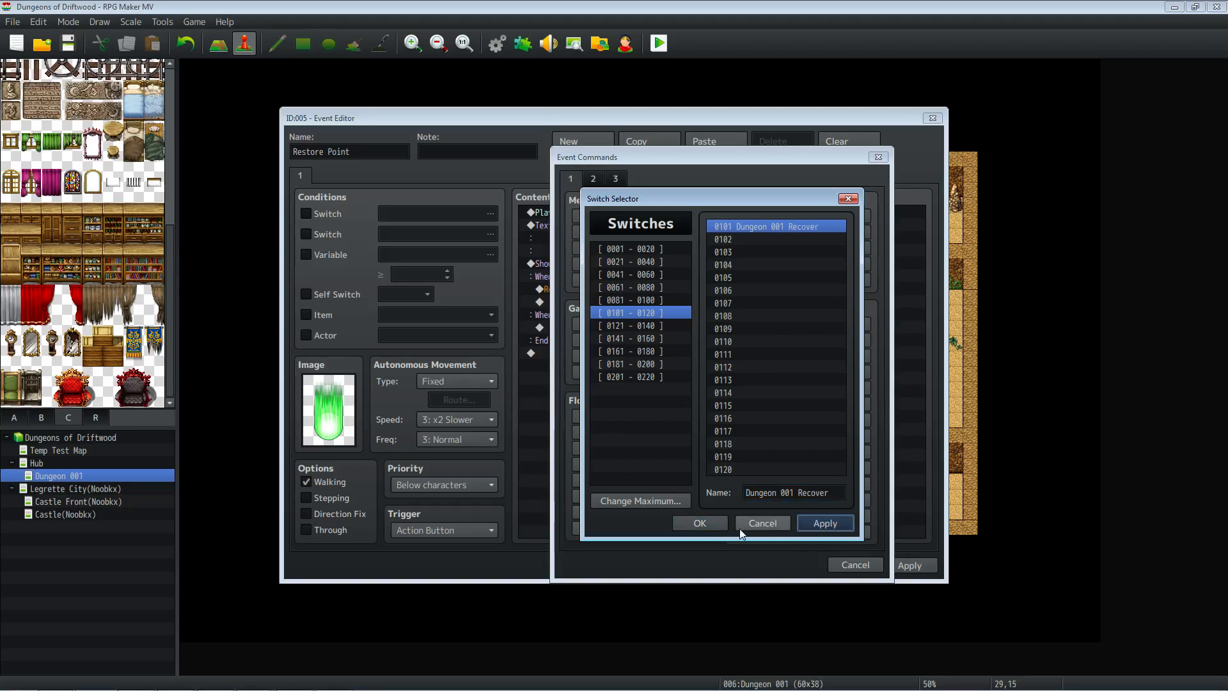
{"action": "left_click", "coordinate": [701, 523]}
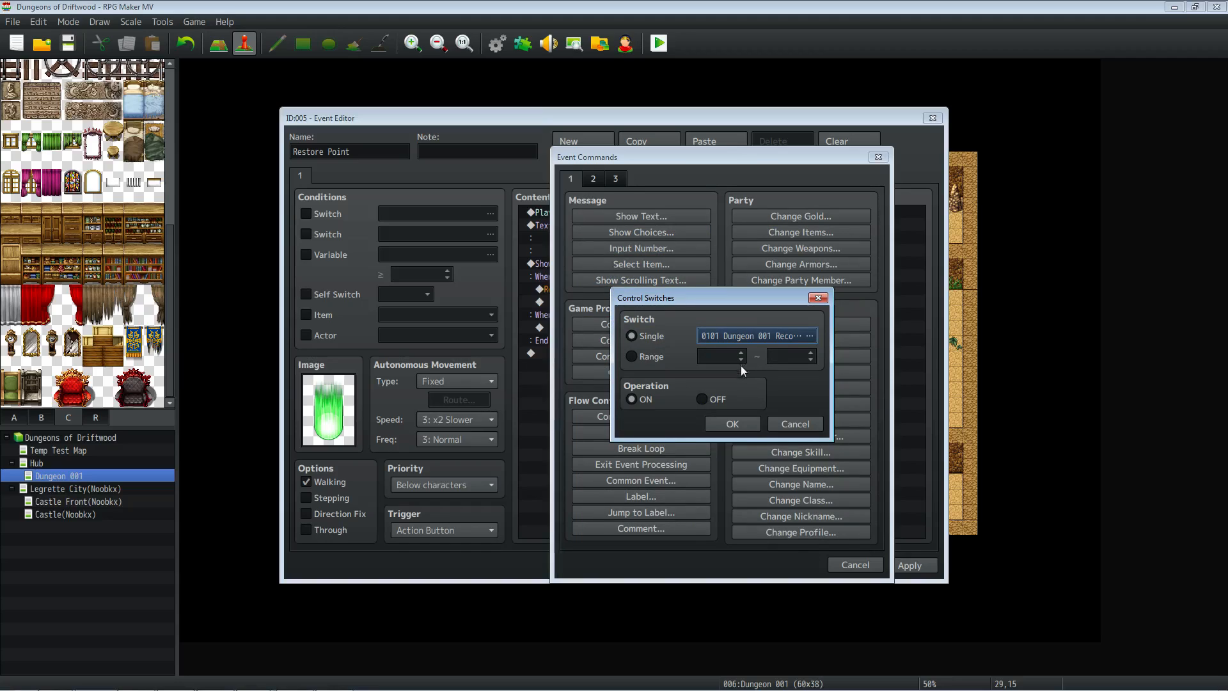
{"action": "left_click", "coordinate": [722, 424]}
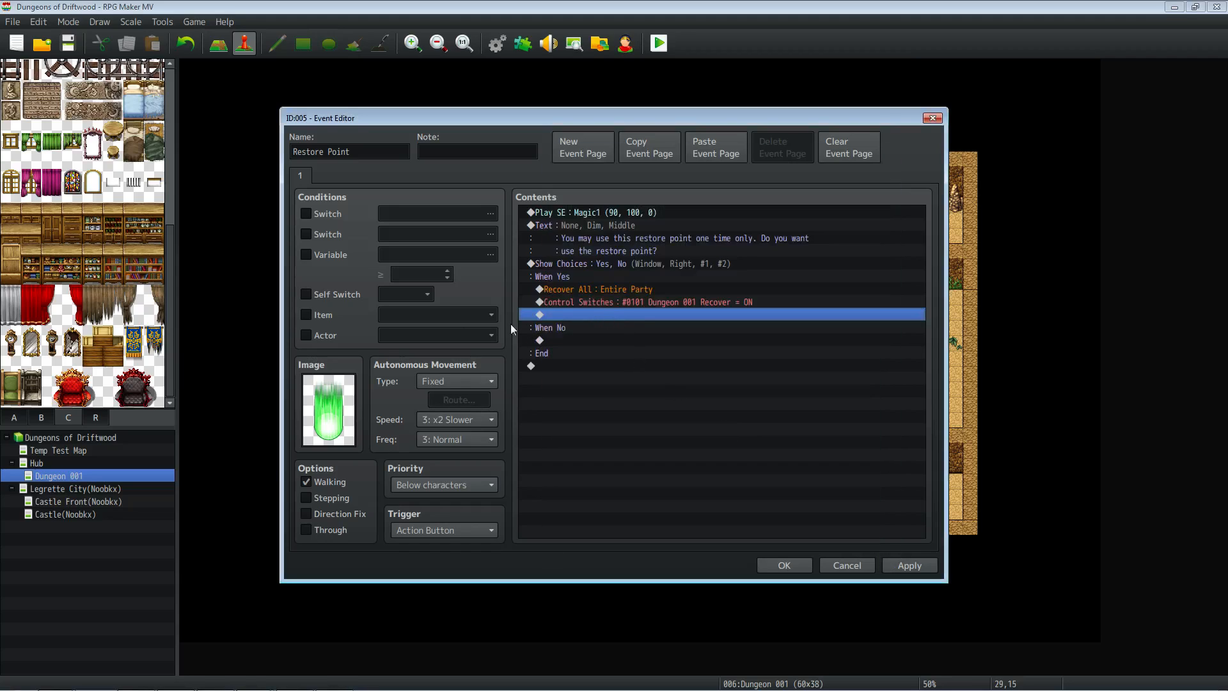
Add a second event page to the Restore Point that requires switch 0101 Dungeon 001 Recover.
{"action": "left_click", "coordinate": [574, 151]}
{"action": "left_click", "coordinate": [329, 214]}
{"action": "left_click", "coordinate": [461, 213]}
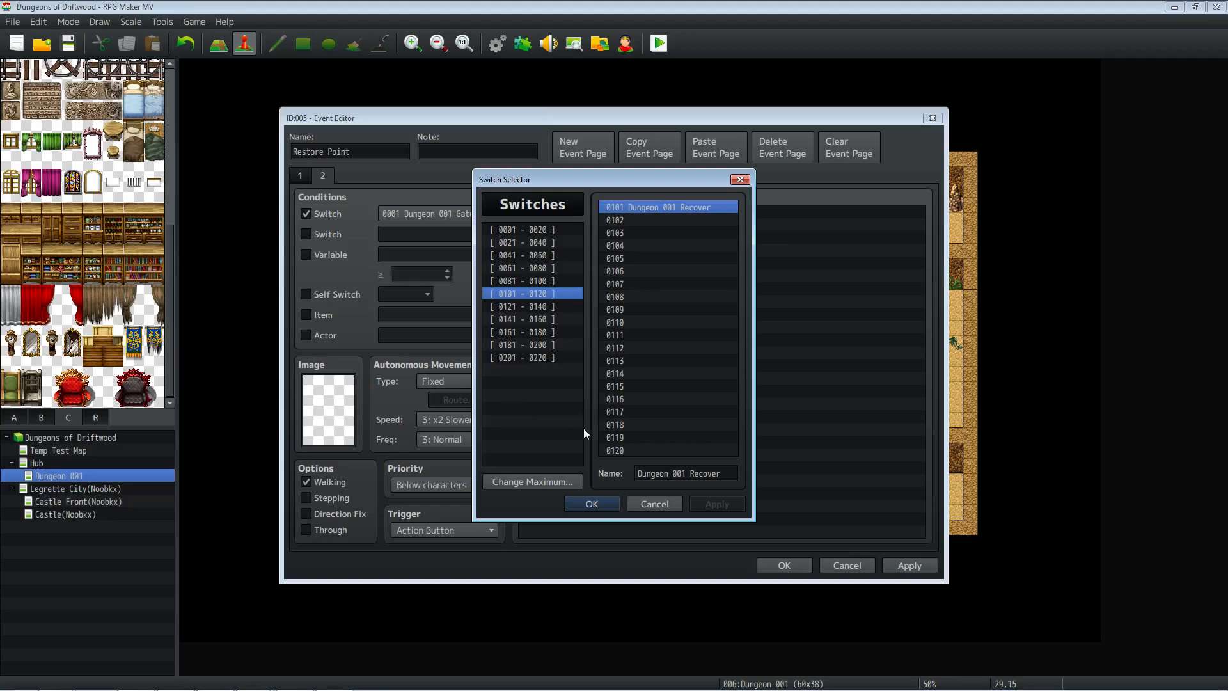
{"action": "left_click", "coordinate": [583, 503]}
Compare the conditions, image and contents of the Restore Point's first and second event pages.
{"action": "left_click", "coordinate": [301, 176]}
{"action": "left_click", "coordinate": [323, 175]}
{"action": "left_click", "coordinate": [306, 175]}
{"action": "left_click", "coordinate": [321, 170]}
{"action": "left_click", "coordinate": [302, 174]}
{"action": "left_click", "coordinate": [321, 170]}
{"action": "left_click", "coordinate": [304, 174]}
{"action": "left_click", "coordinate": [321, 172]}
{"action": "left_click", "coordinate": [302, 179]}
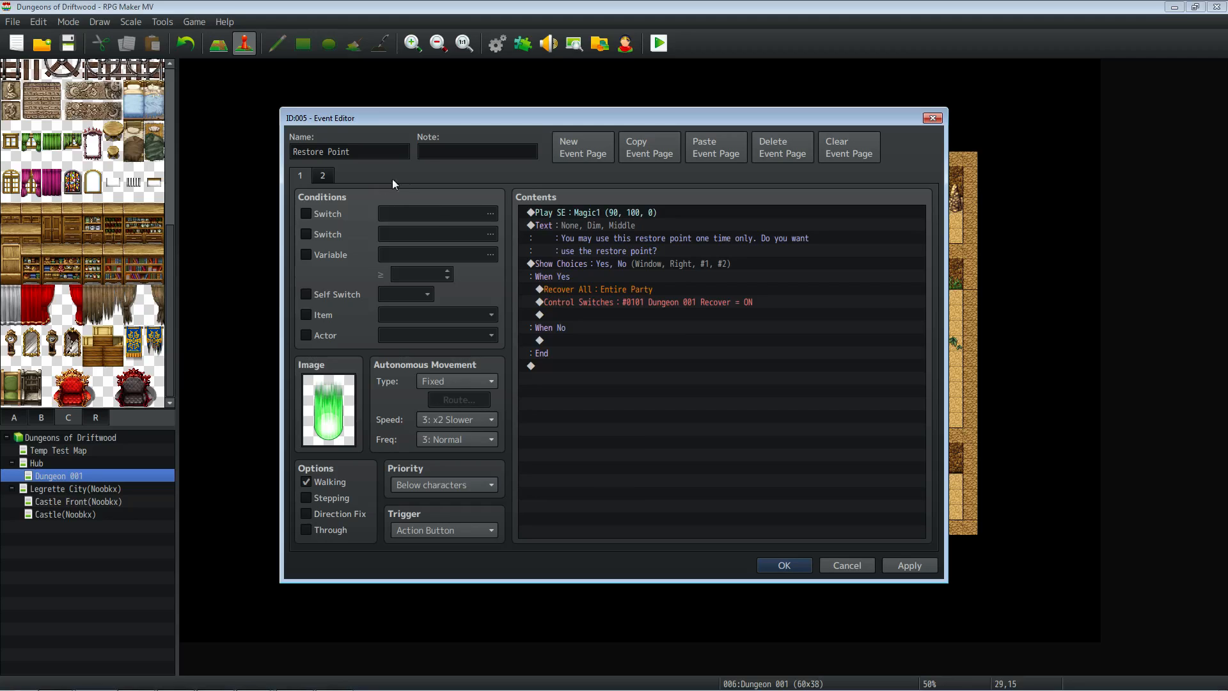
{"action": "left_click", "coordinate": [323, 174]}
{"action": "left_click", "coordinate": [302, 175]}
{"action": "left_click", "coordinate": [322, 175]}
{"action": "left_click", "coordinate": [302, 175]}
{"action": "left_click", "coordinate": [323, 174]}
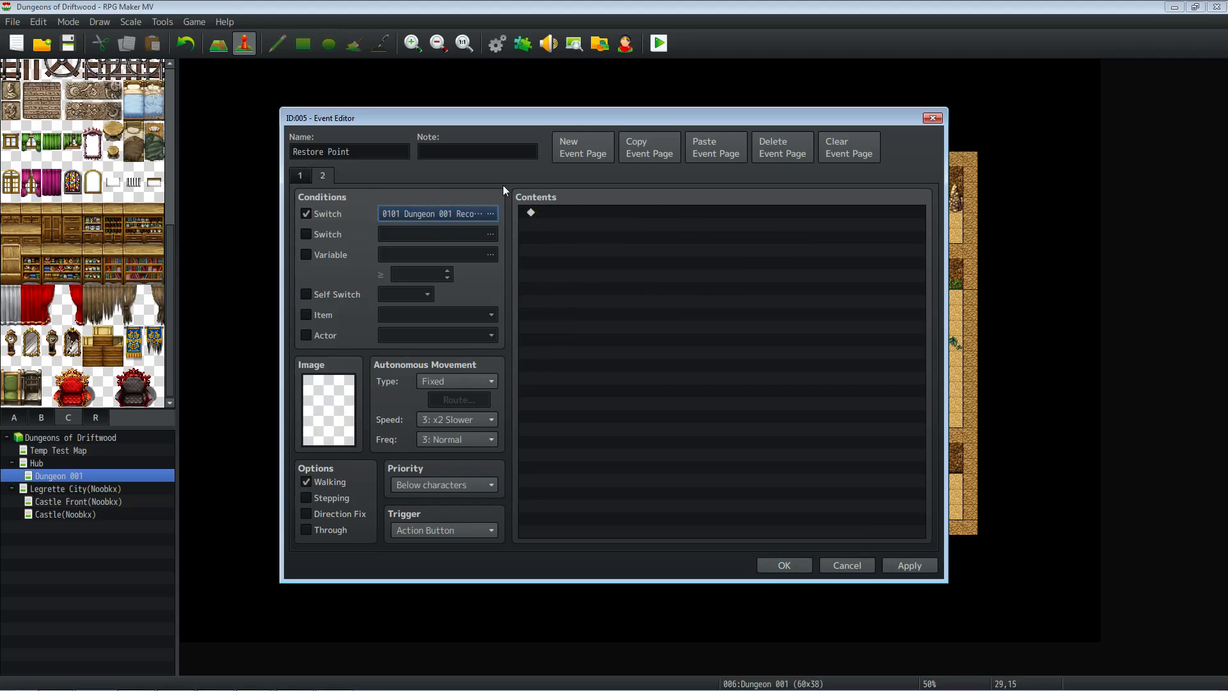
From the second page's switch condition, rename switch 0001 to "Dungeon Gate Control".
{"action": "left_click", "coordinate": [420, 213]}
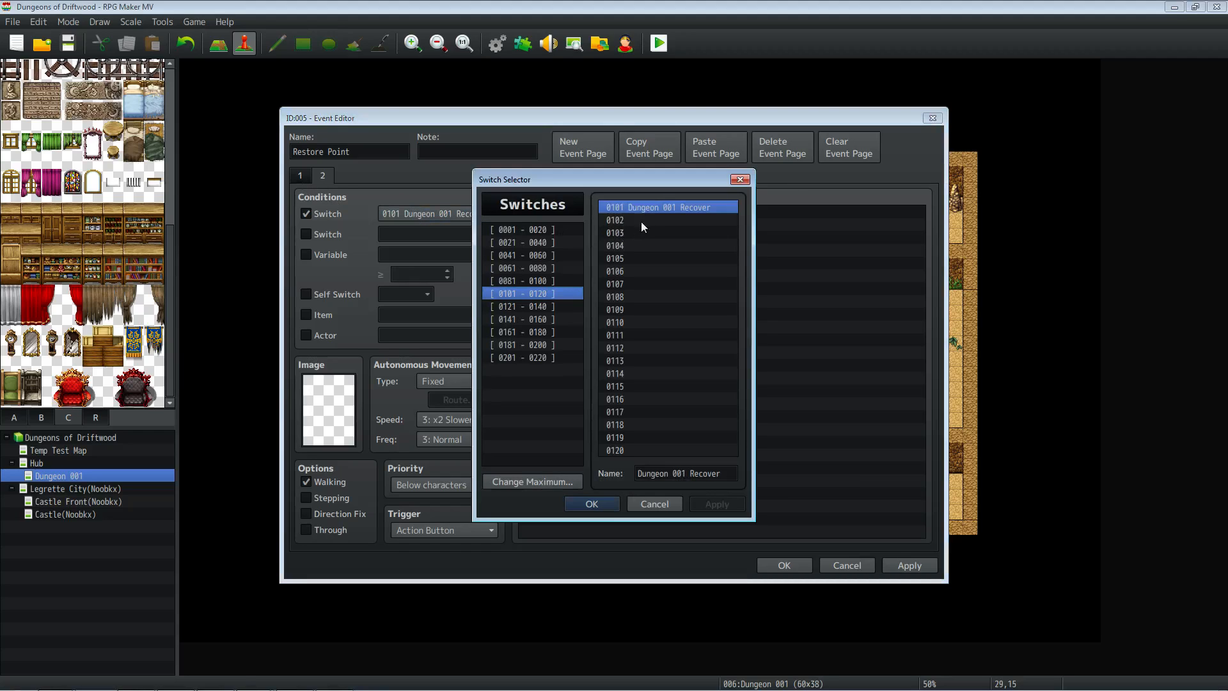
{"action": "left_click", "coordinate": [543, 231]}
{"action": "left_click", "coordinate": [652, 218]}
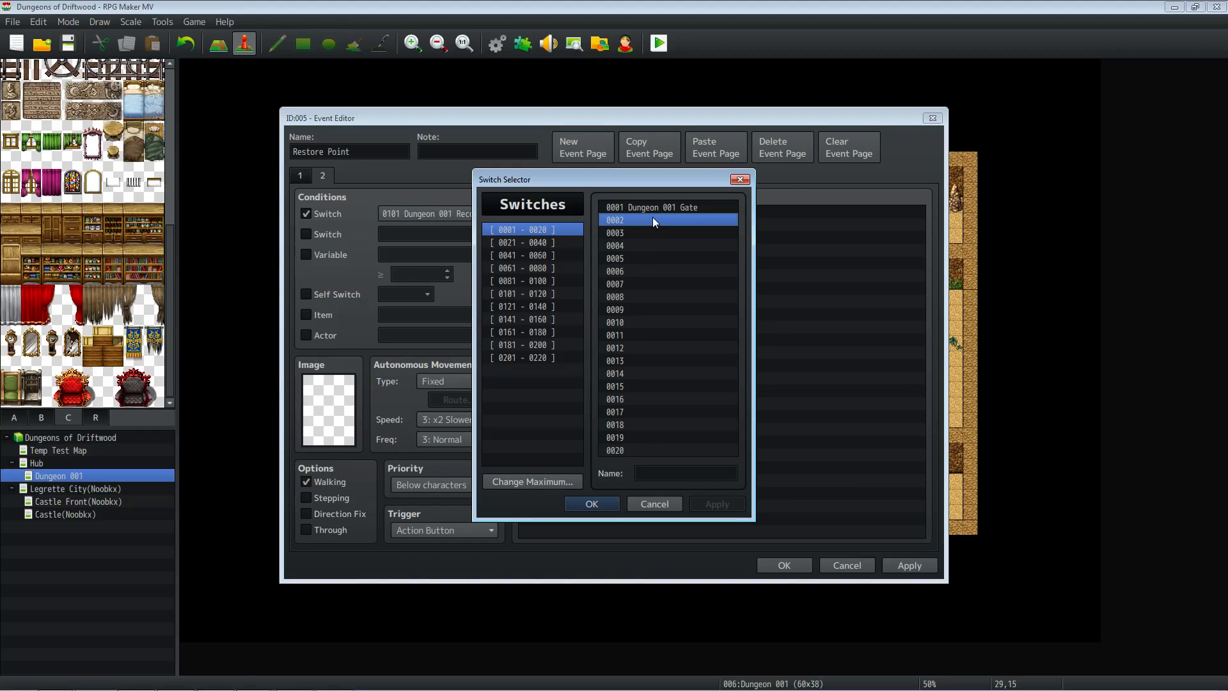
{"action": "left_click", "coordinate": [685, 206]}
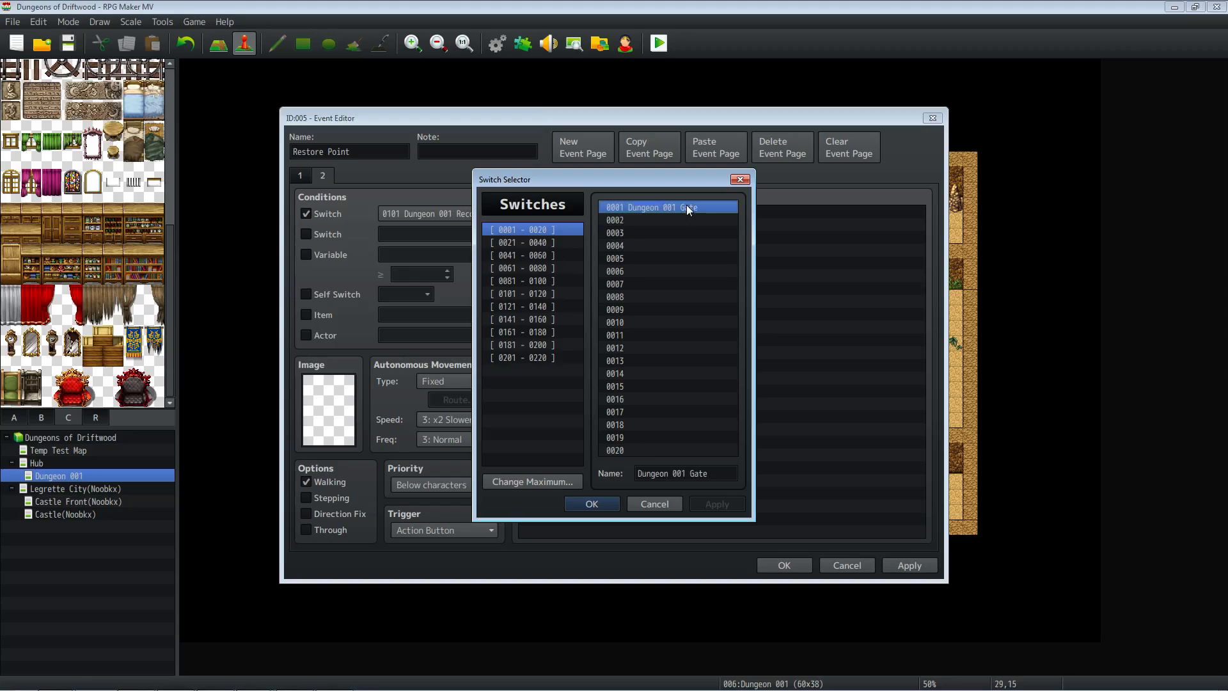
{"action": "left_click", "coordinate": [675, 474]}
{"action": "double_click", "coordinate": [674, 473]}
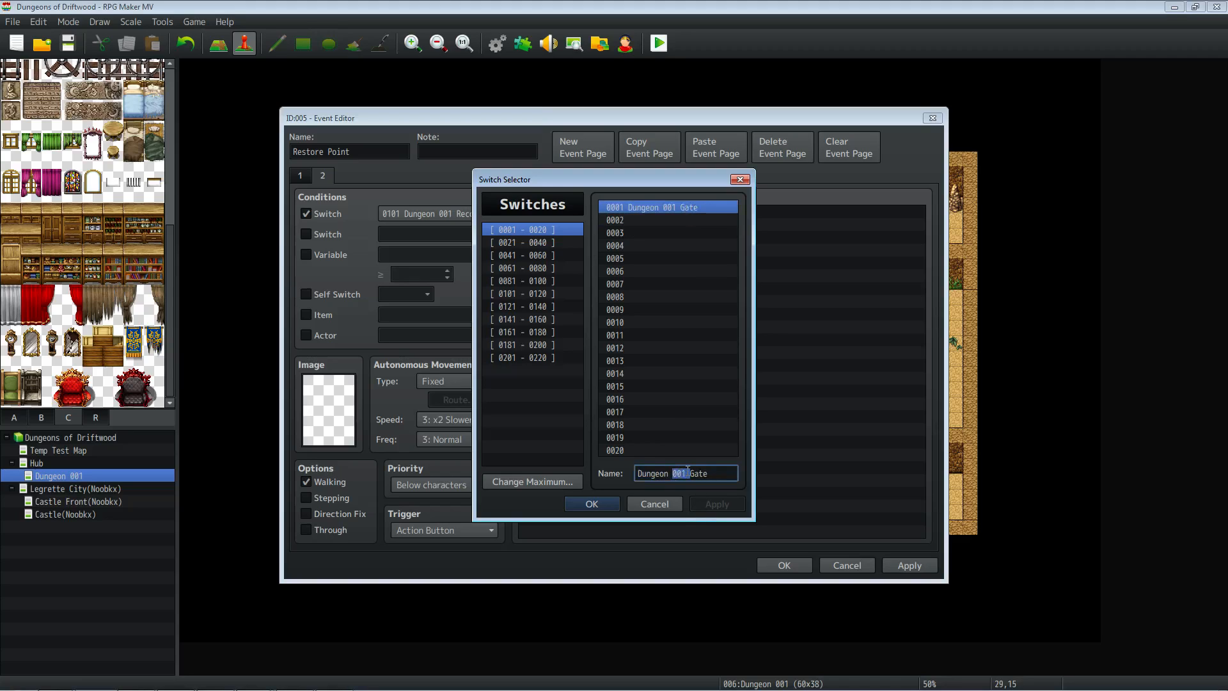
{"action": "key", "text": "BackSpace"}
{"action": "type", "text": "Control"}
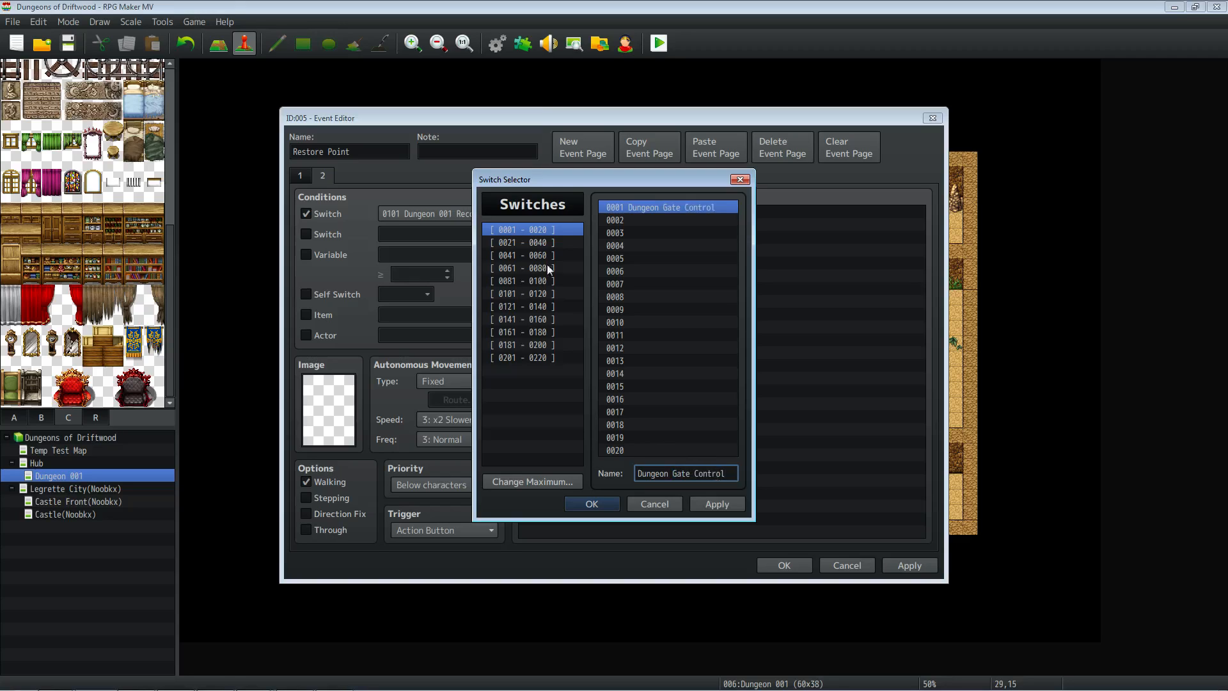
Name switch 0002 "Dungeon Recover Point" and apply the switch name changes.
{"action": "left_click", "coordinate": [666, 221]}
{"action": "left_click", "coordinate": [674, 473]}
{"action": "type", "text": "Dungeon"}
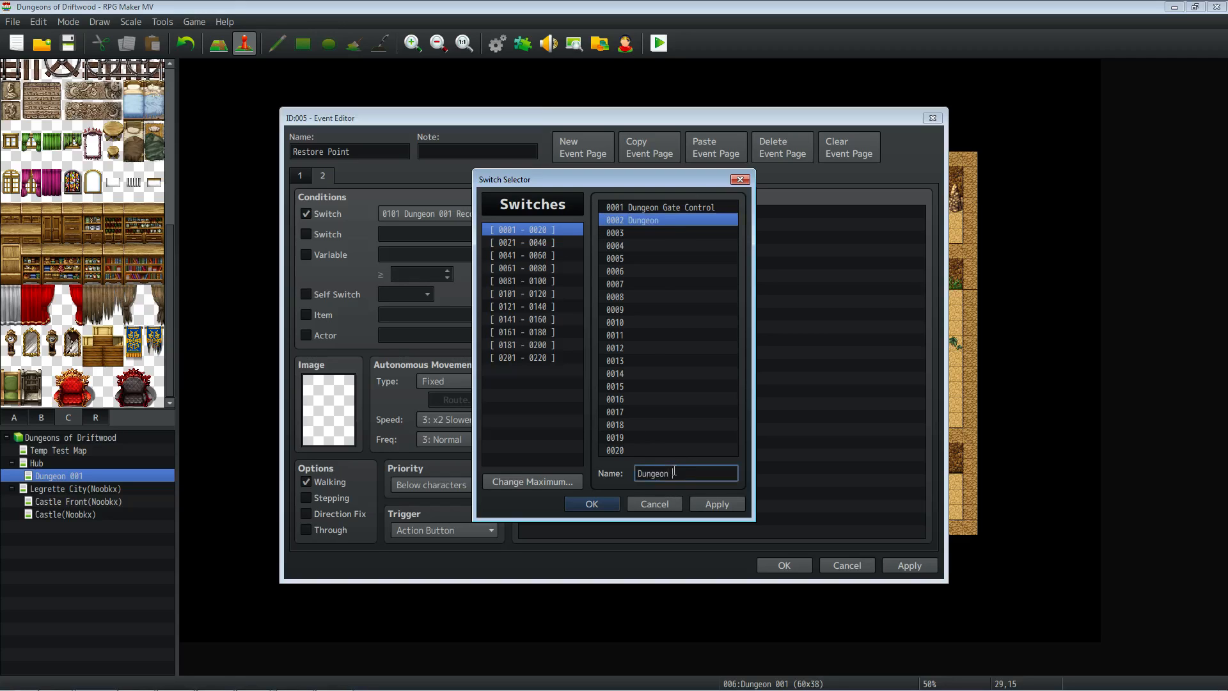
{"action": "type", "text": " Recover Point"}
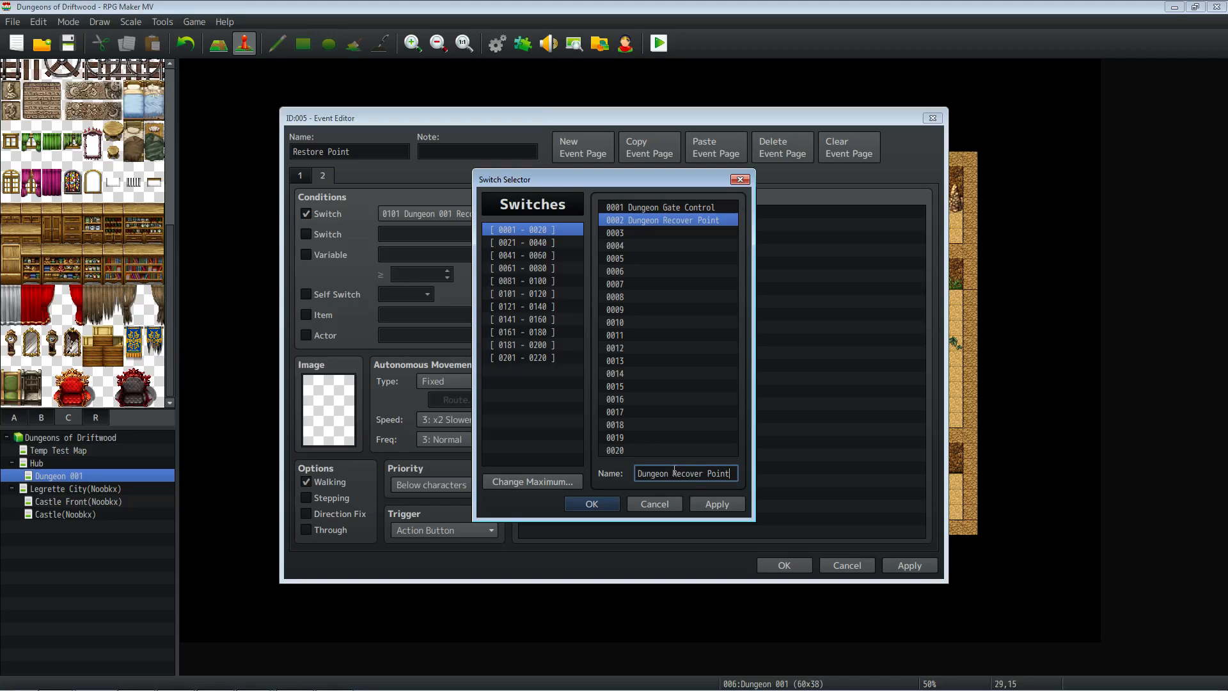
{"action": "left_click", "coordinate": [713, 502]}
Clear the name of switch 0101 in the 0101-0120 range.
{"action": "left_click", "coordinate": [548, 242]}
{"action": "left_click_drag", "start_coordinate": [547, 255], "coordinate": [546, 298]}
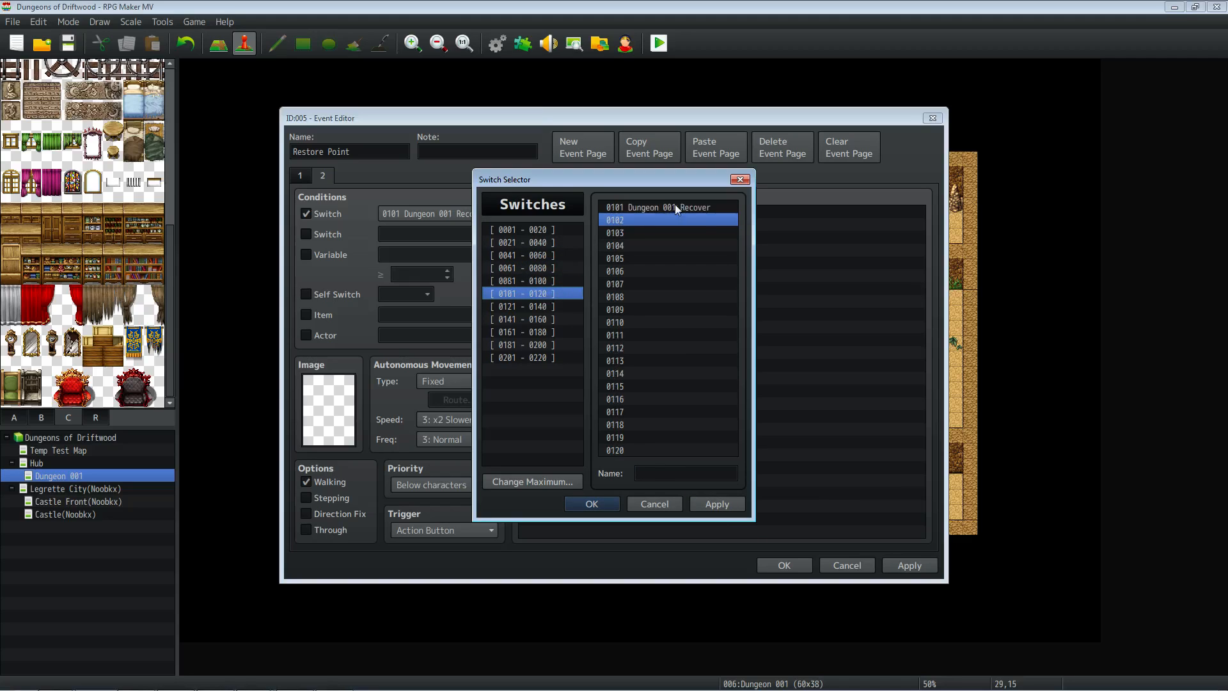
{"action": "left_click", "coordinate": [677, 208]}
{"action": "key", "text": "Delete"}
{"action": "left_click", "coordinate": [552, 310]}
{"action": "left_click", "coordinate": [550, 317]}
Set the second page's switch condition to 0002 Dungeon Recover Point.
{"action": "left_click", "coordinate": [554, 234]}
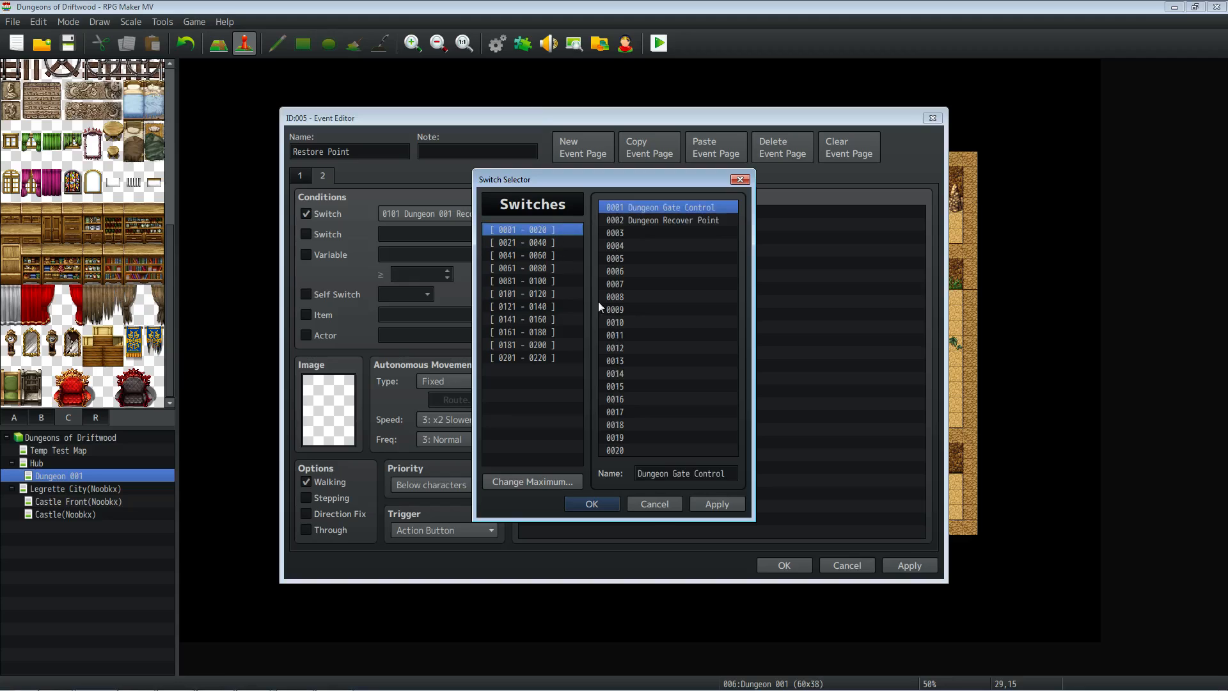
{"action": "left_click", "coordinate": [659, 220]}
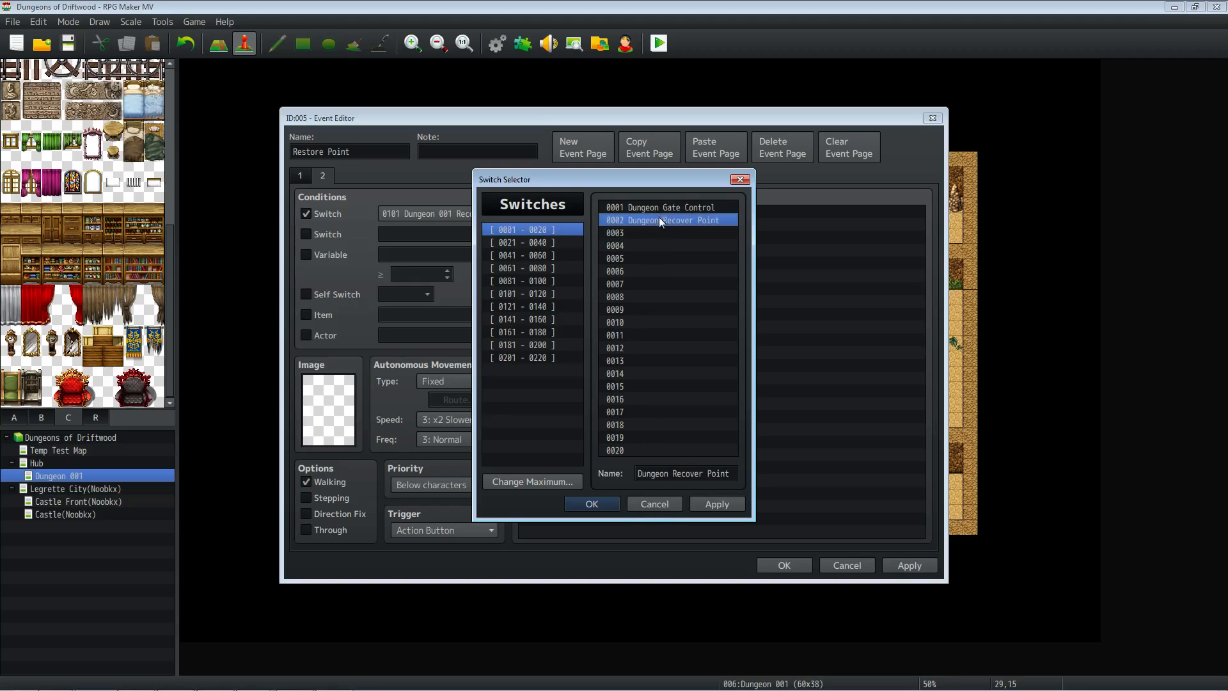
{"action": "left_click", "coordinate": [586, 505]}
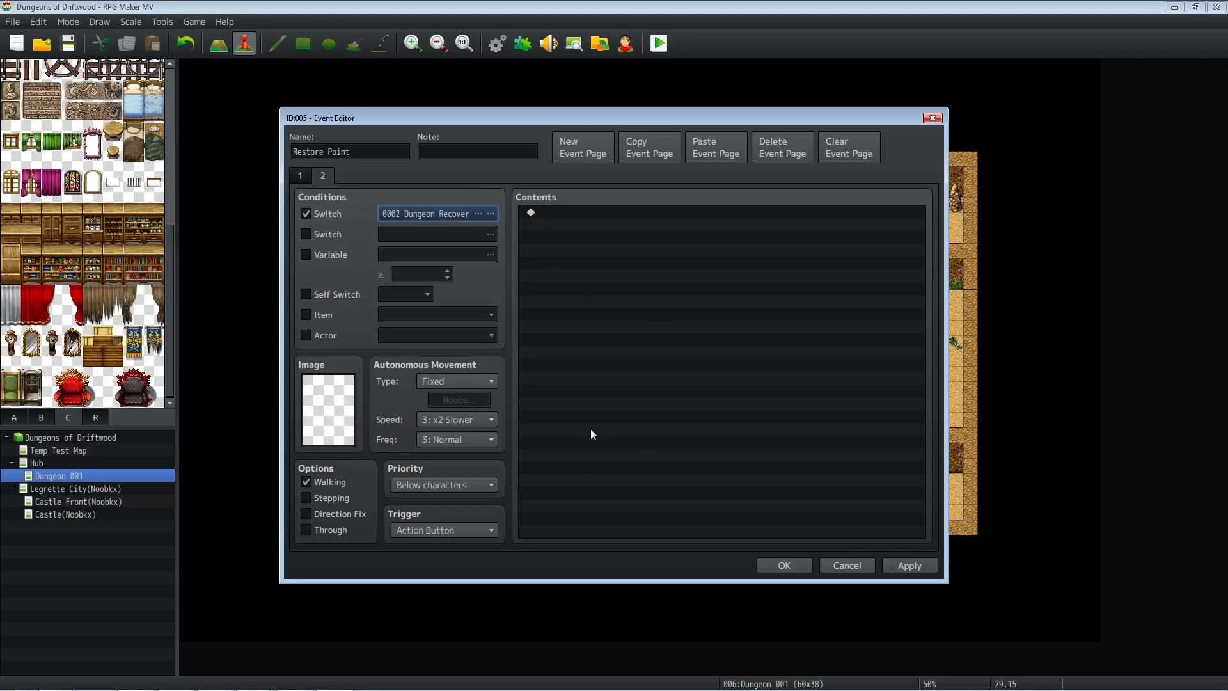
Give the second page the dark green light image from !Crystal and set its priority to Below characters.
{"action": "double_click", "coordinate": [339, 400]}
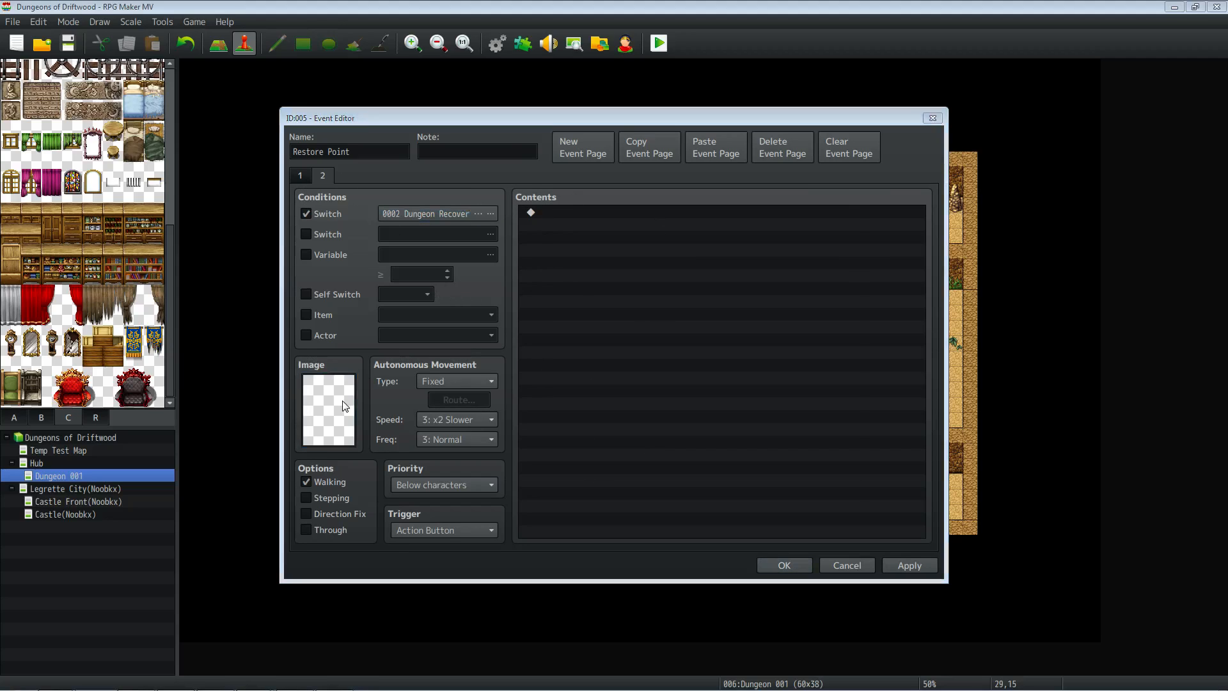
{"action": "scroll", "coordinate": [510, 358], "scroll_direction": "down", "scroll_amount": 3}
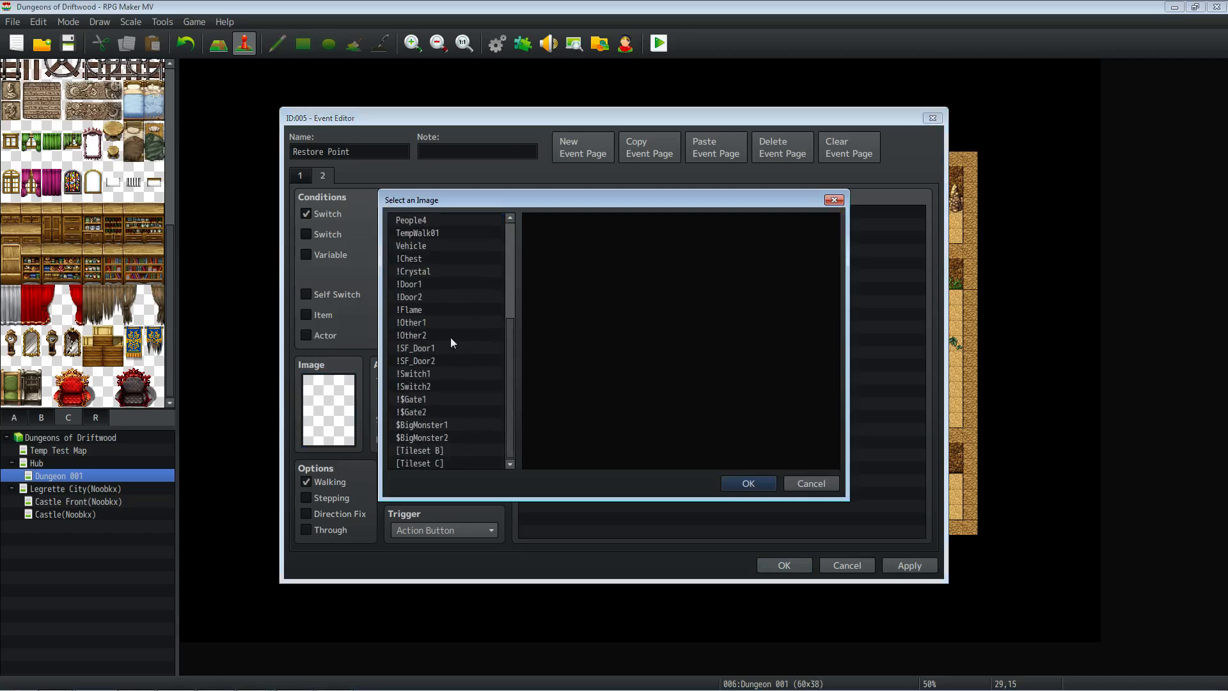
{"action": "left_click", "coordinate": [432, 258]}
{"action": "left_click", "coordinate": [436, 398]}
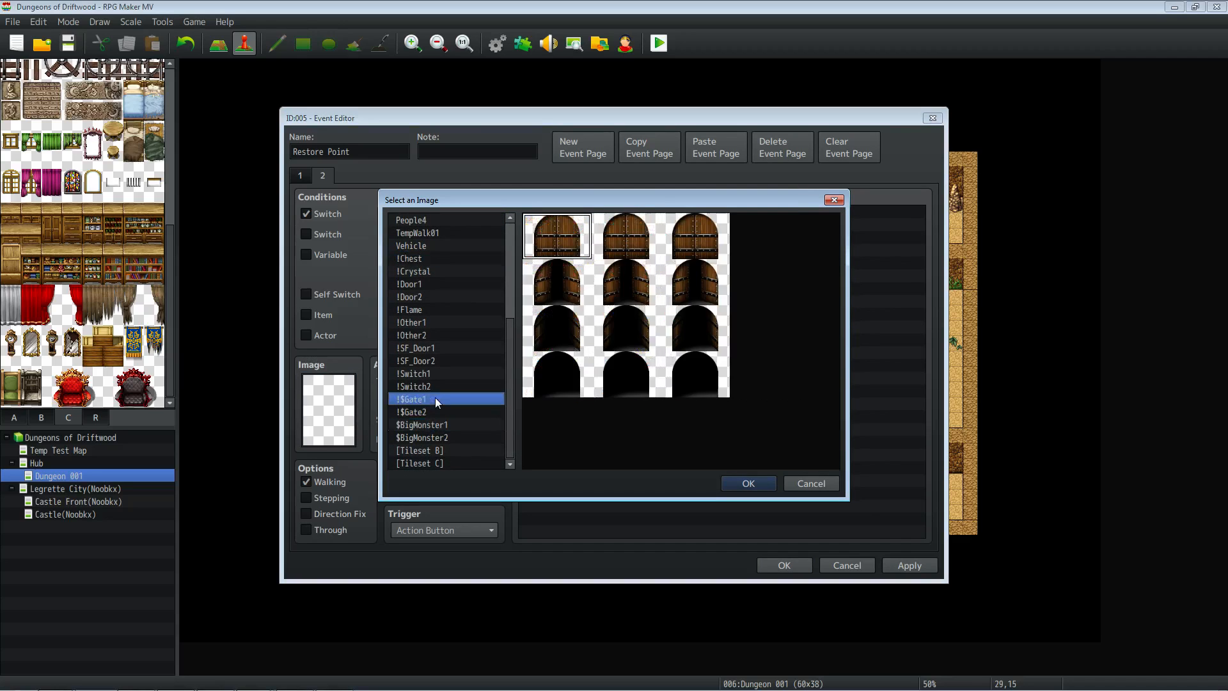
{"action": "left_click", "coordinate": [437, 271]}
{"action": "scroll", "coordinate": [659, 346], "scroll_direction": "down", "scroll_amount": 3}
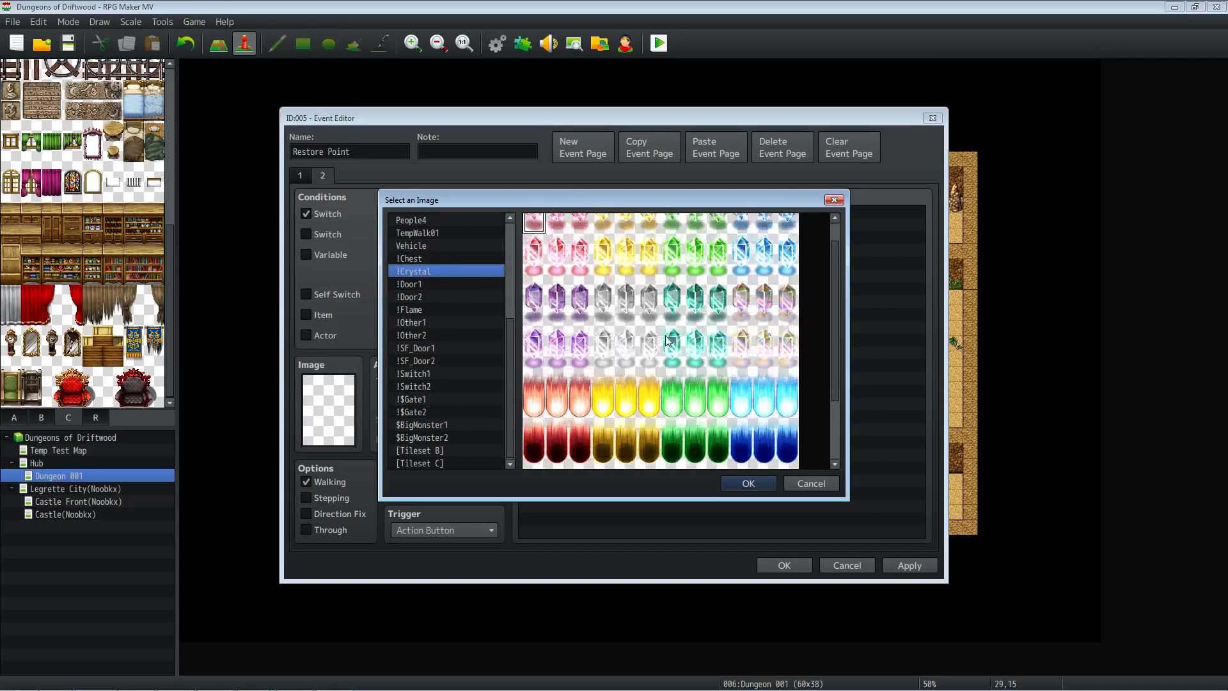
{"action": "left_click", "coordinate": [695, 403]}
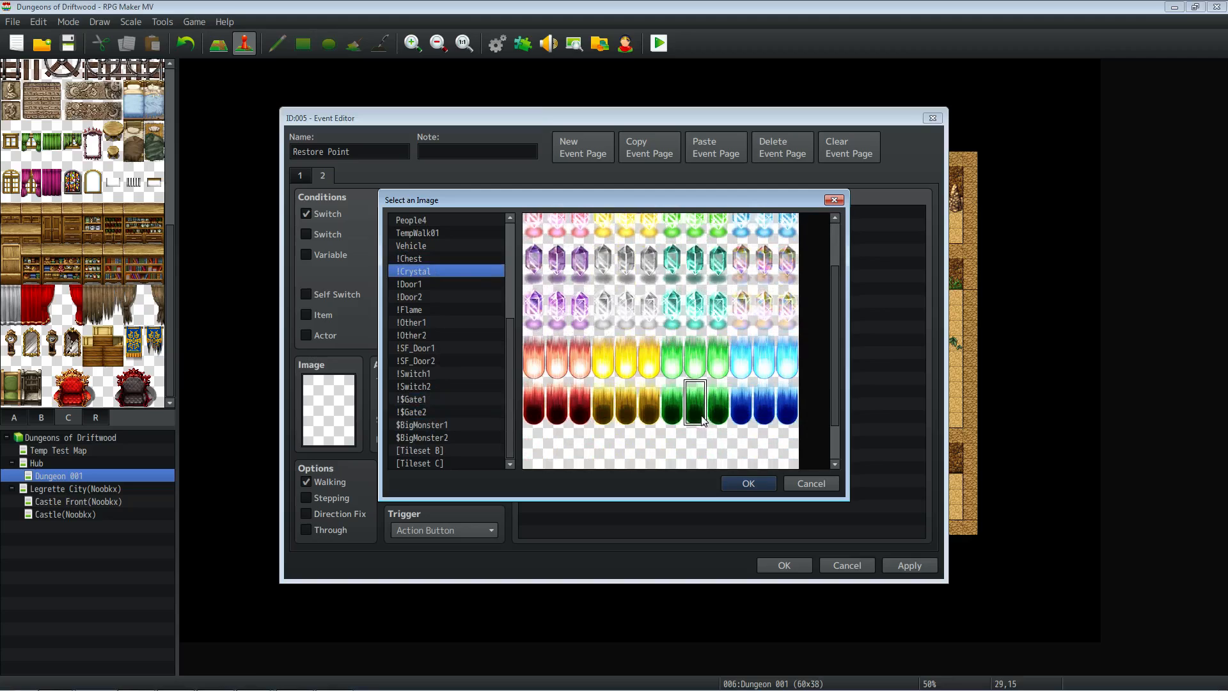
{"action": "left_click", "coordinate": [743, 485]}
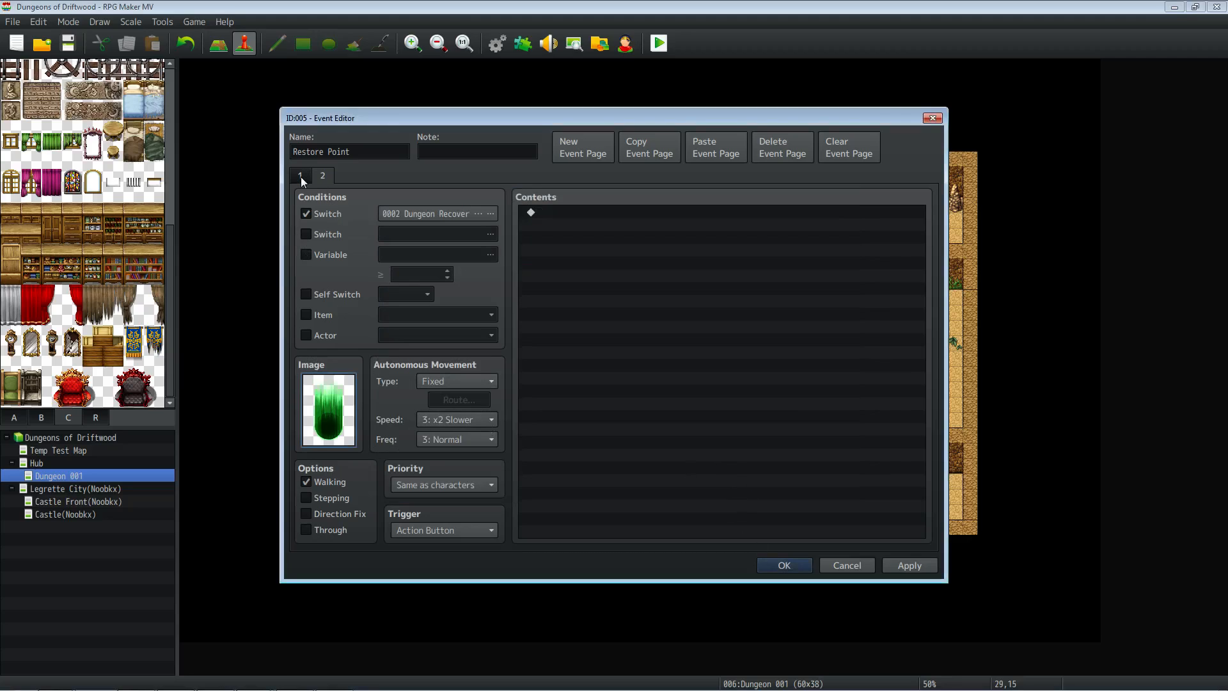
{"action": "left_click", "coordinate": [448, 485]}
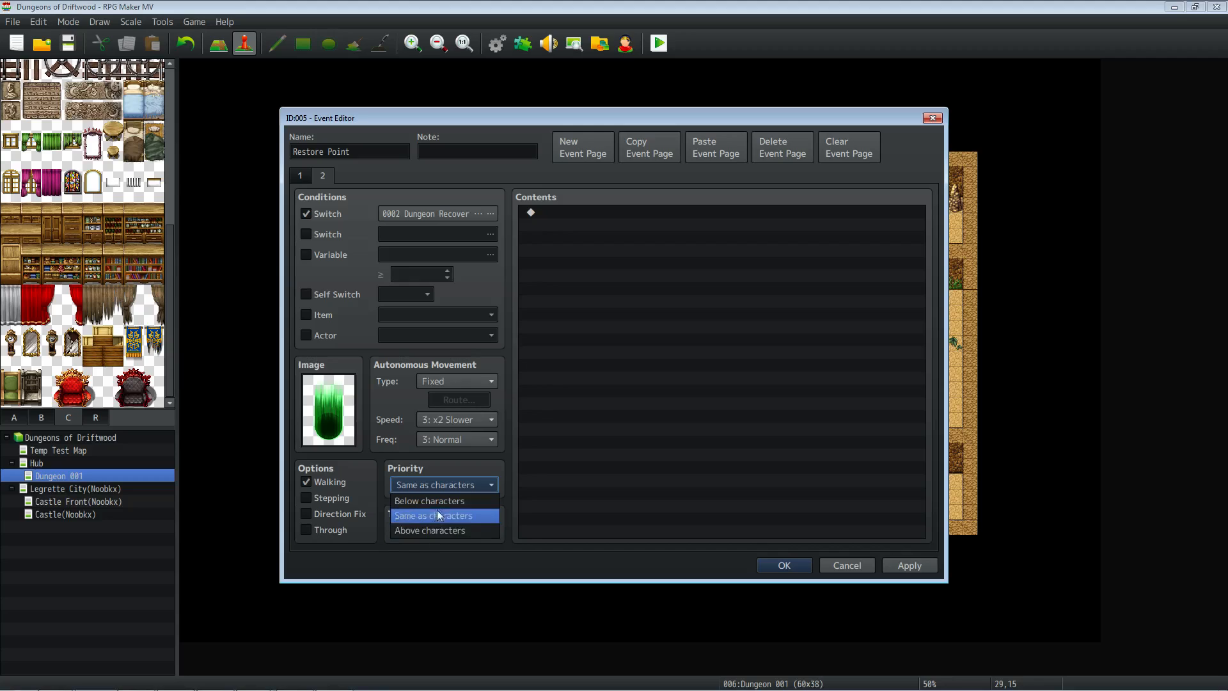
{"action": "left_click", "coordinate": [433, 501]}
{"action": "scroll", "coordinate": [302, 176], "scroll_direction": "down", "scroll_amount": 1}
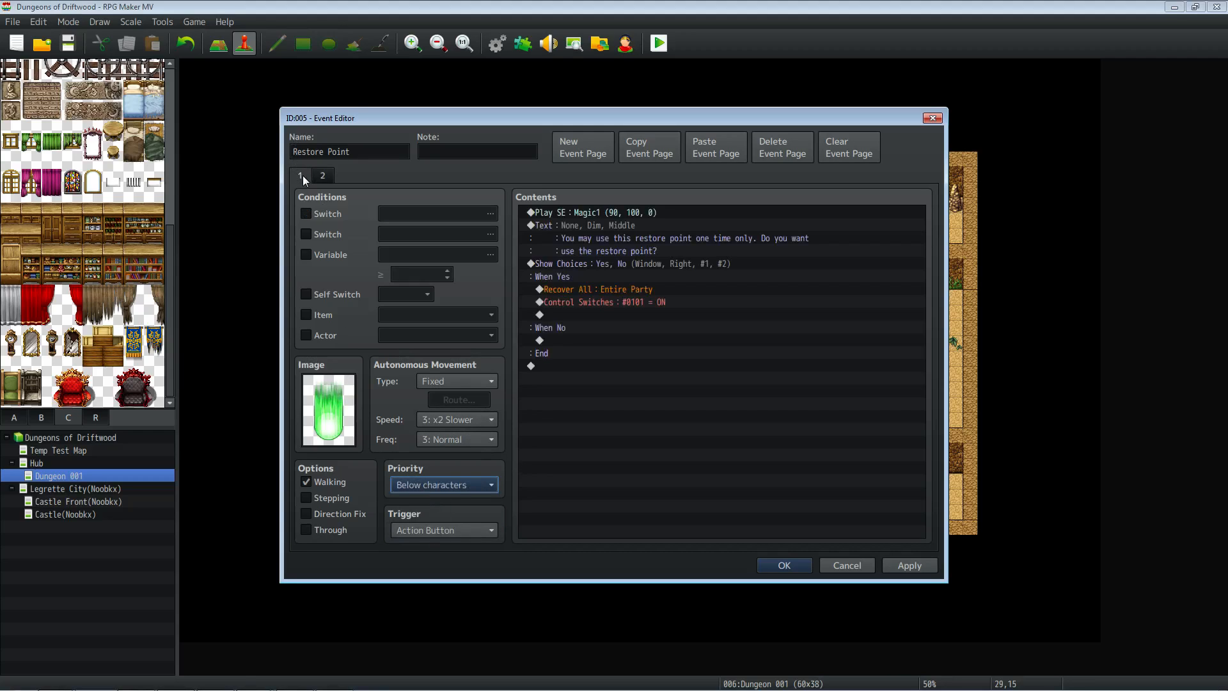
{"action": "scroll", "coordinate": [302, 175], "scroll_direction": "up", "scroll_amount": 1}
{"action": "scroll", "coordinate": [299, 176], "scroll_direction": "down", "scroll_amount": 1}
{"action": "left_click", "coordinate": [604, 338]}
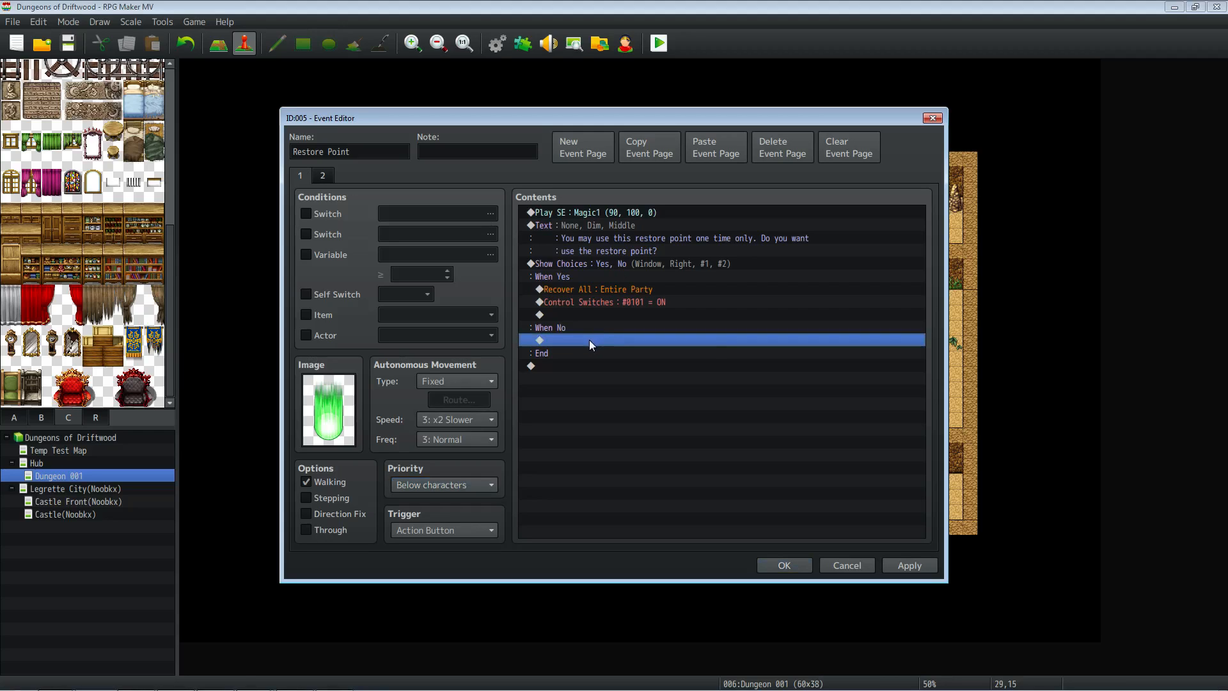
{"action": "right_click", "coordinate": [589, 340]}
{"action": "left_click", "coordinate": [614, 350]}
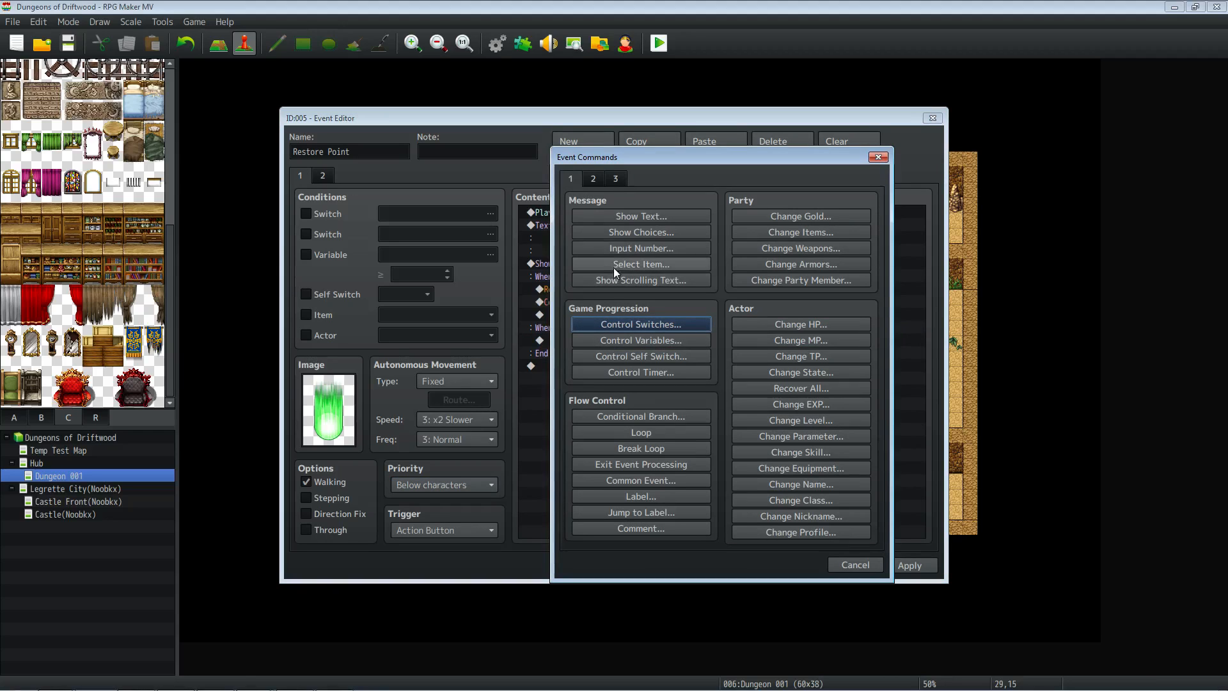
{"action": "left_click", "coordinate": [851, 564]}
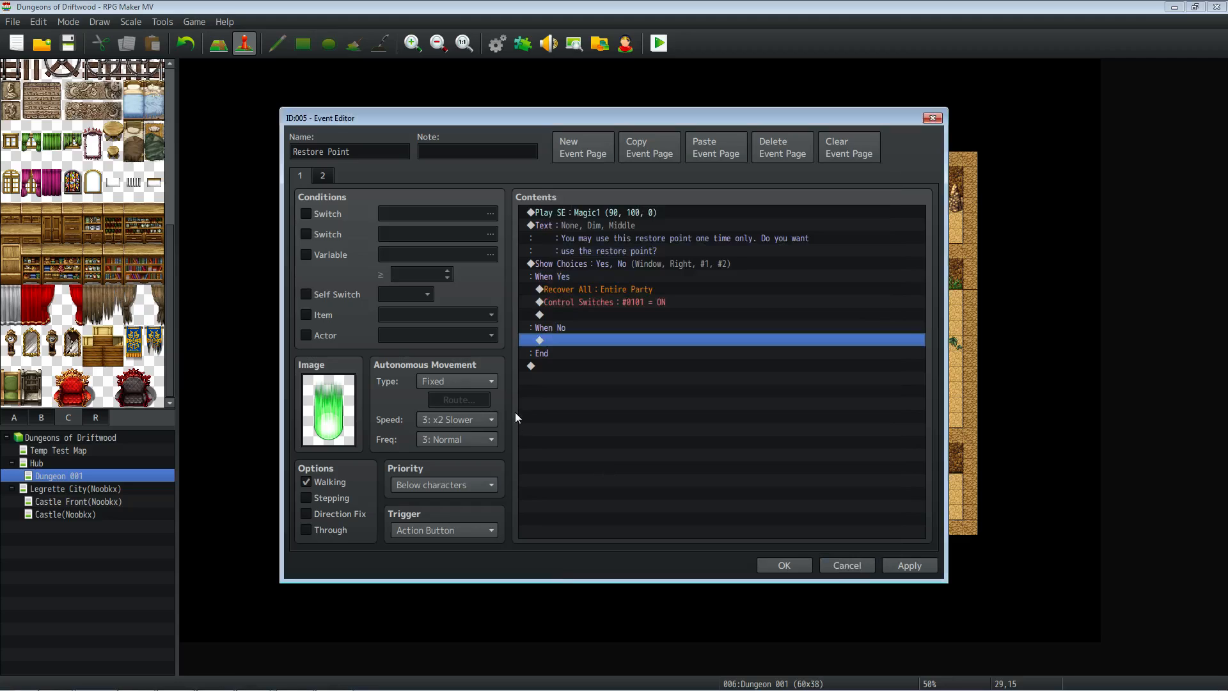
Set the first event page's trigger to Player Touch.
{"action": "left_click", "coordinate": [425, 530]}
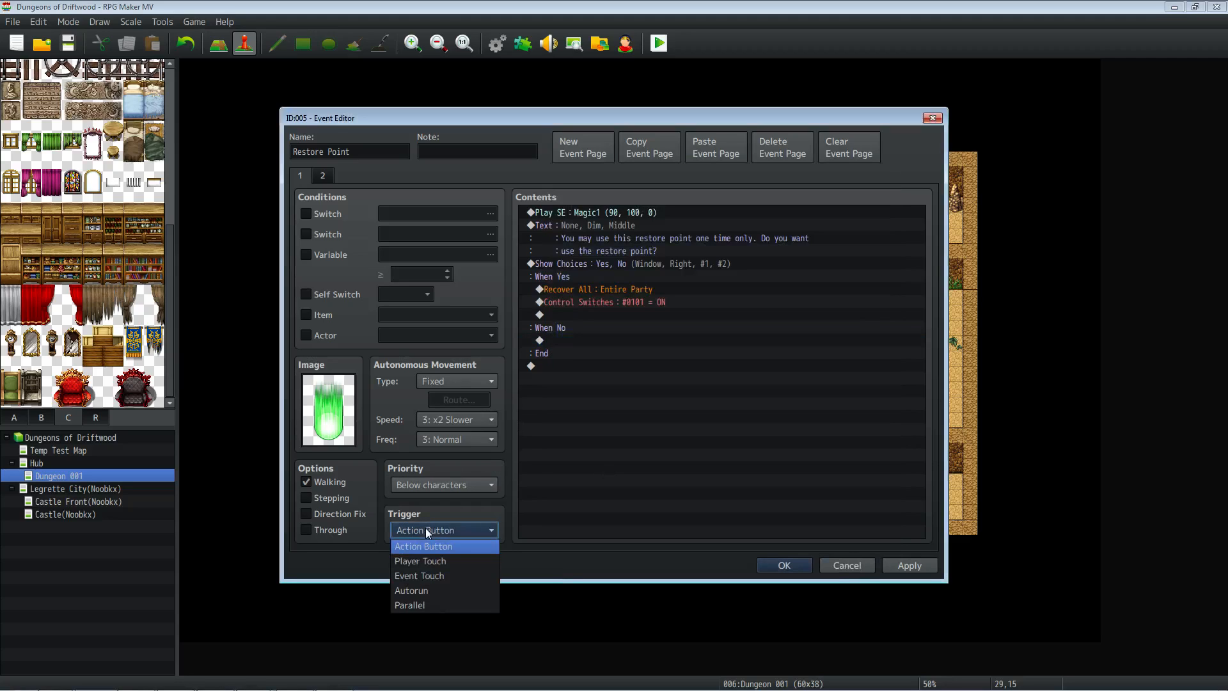
{"action": "left_click", "coordinate": [437, 561]}
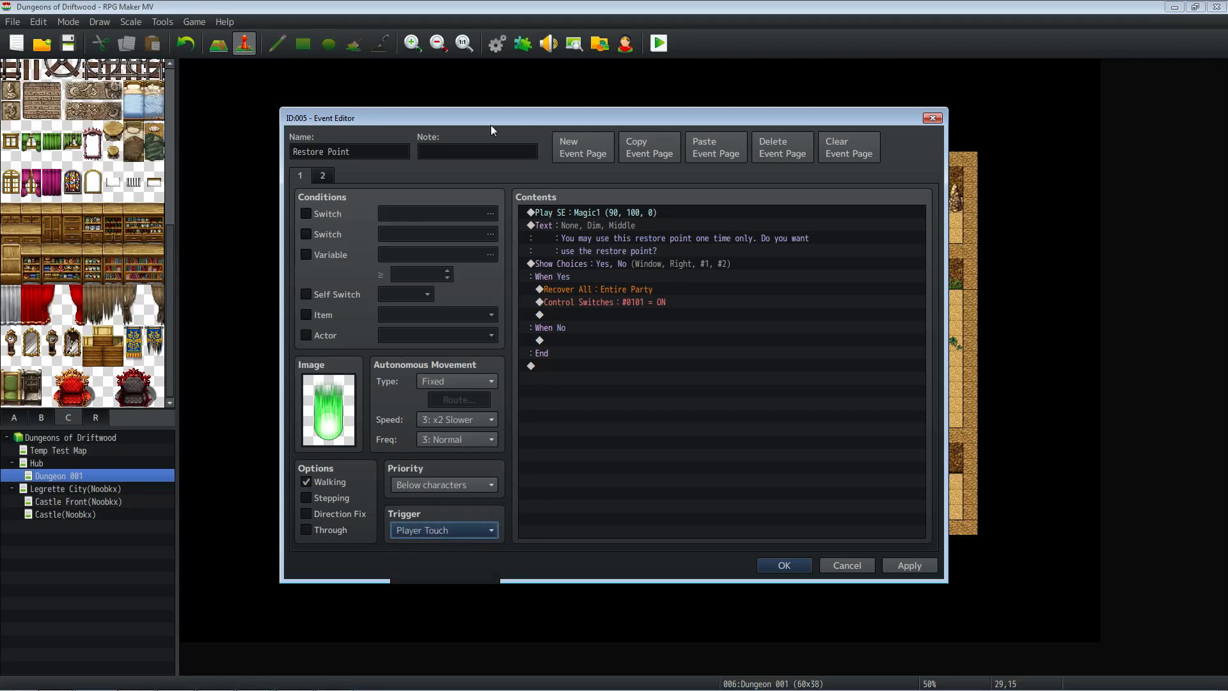
{"action": "left_click", "coordinate": [613, 237]}
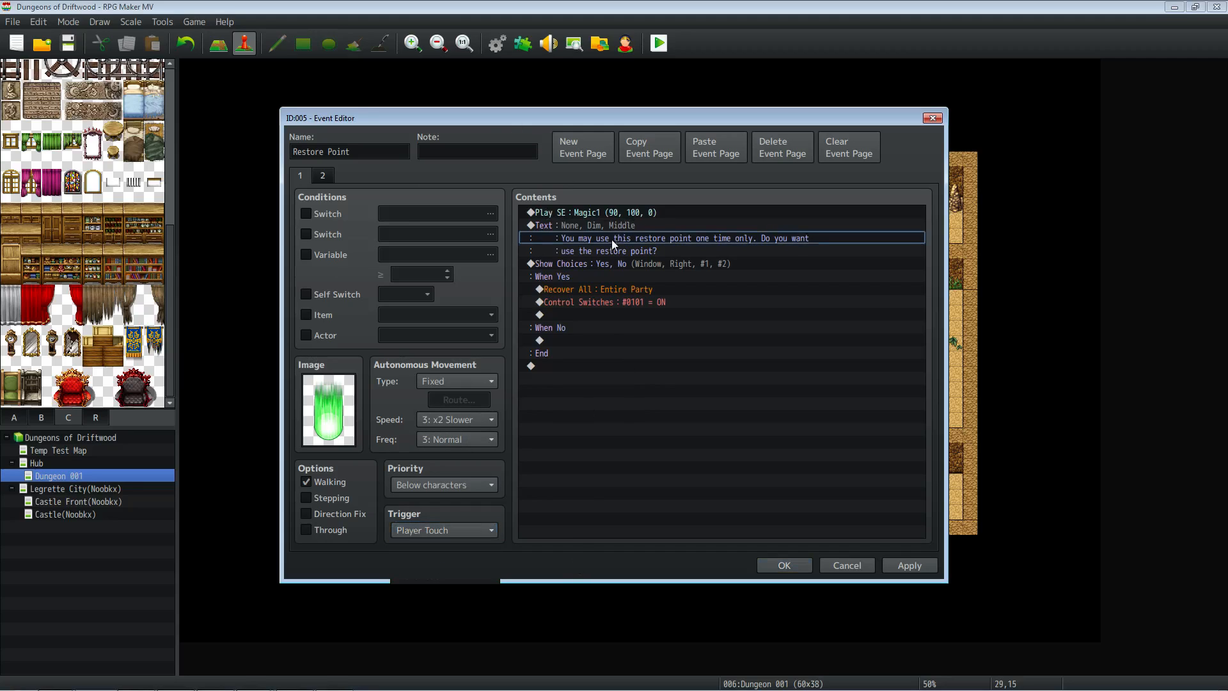
Add a movement route under the When No branch that moves the Player up one step, and apply the change.
{"action": "left_click", "coordinate": [554, 340]}
{"action": "right_click", "coordinate": [555, 339]}
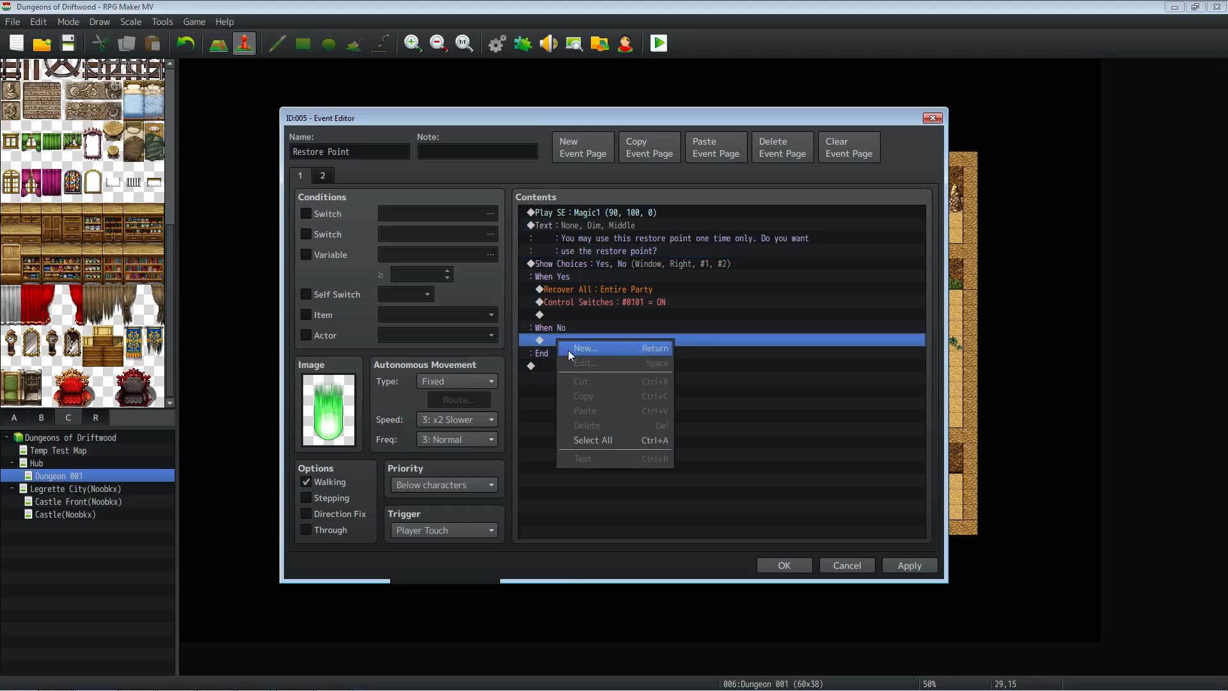
{"action": "left_click", "coordinate": [569, 349]}
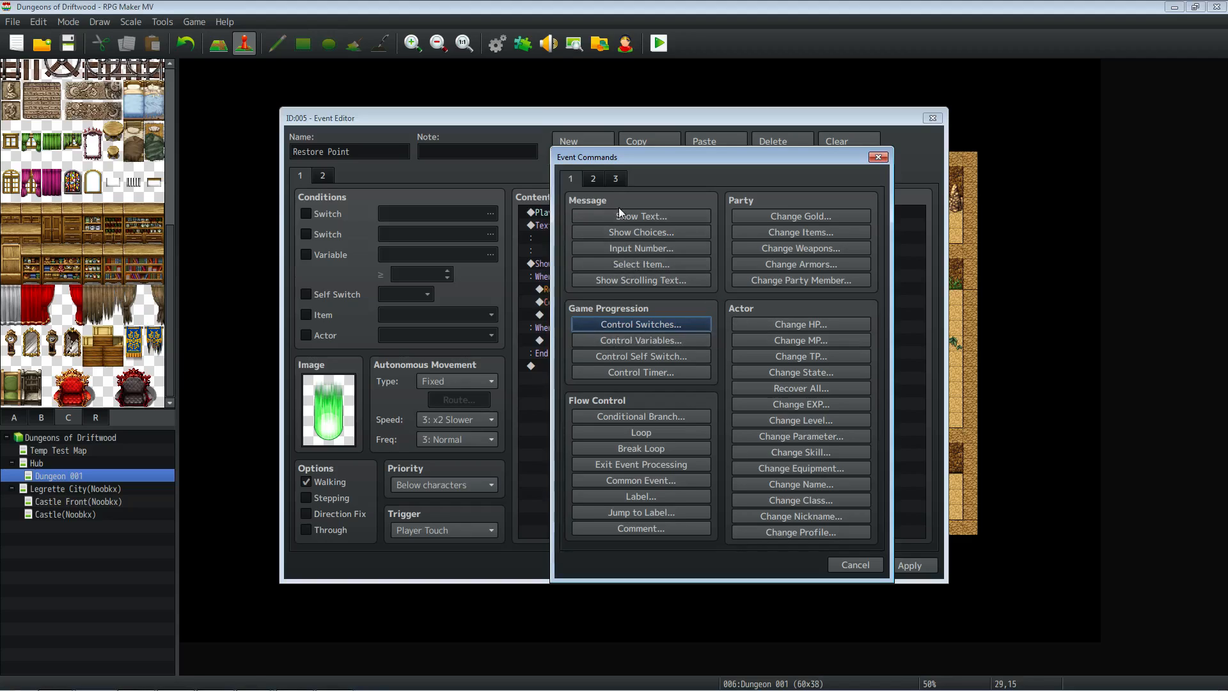
{"action": "left_click", "coordinate": [593, 178]}
{"action": "left_click", "coordinate": [640, 282]}
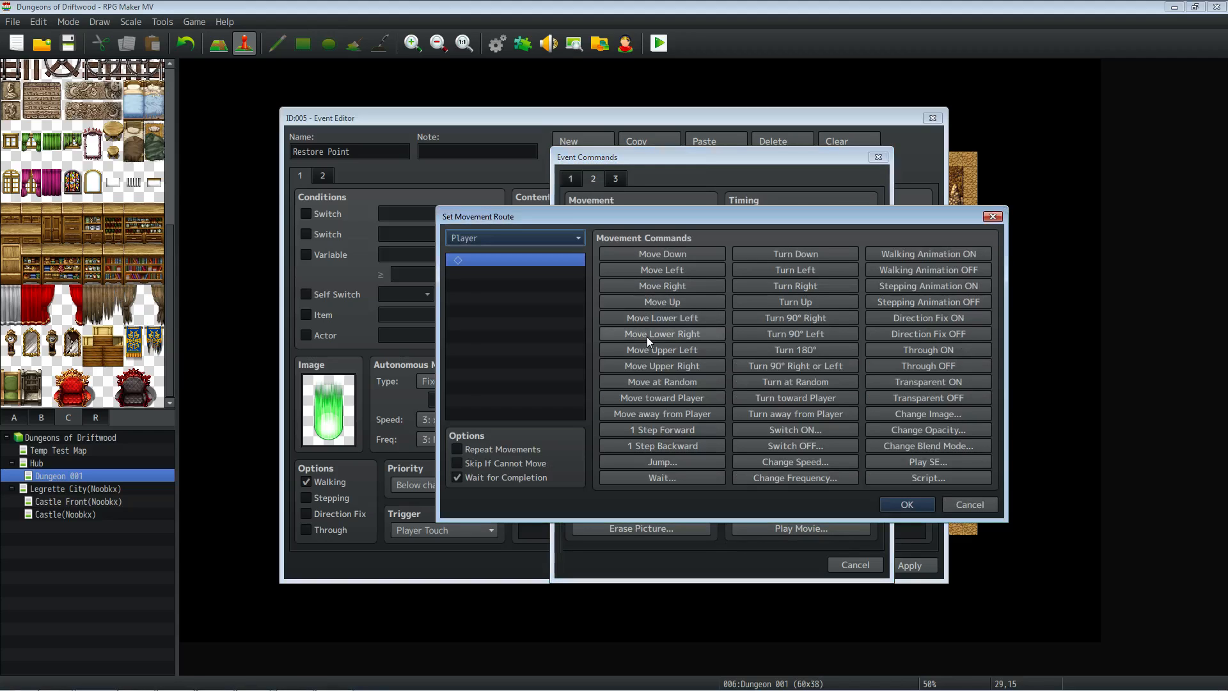
{"action": "left_click", "coordinate": [681, 304]}
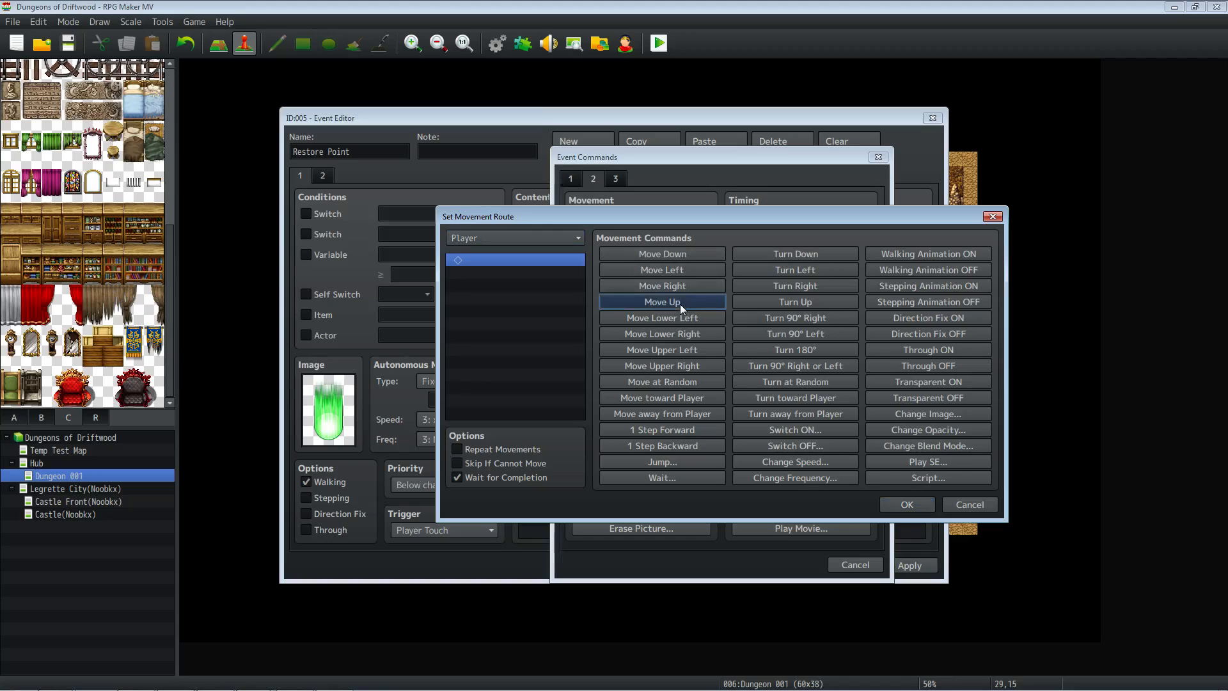
{"action": "left_click", "coordinate": [899, 508]}
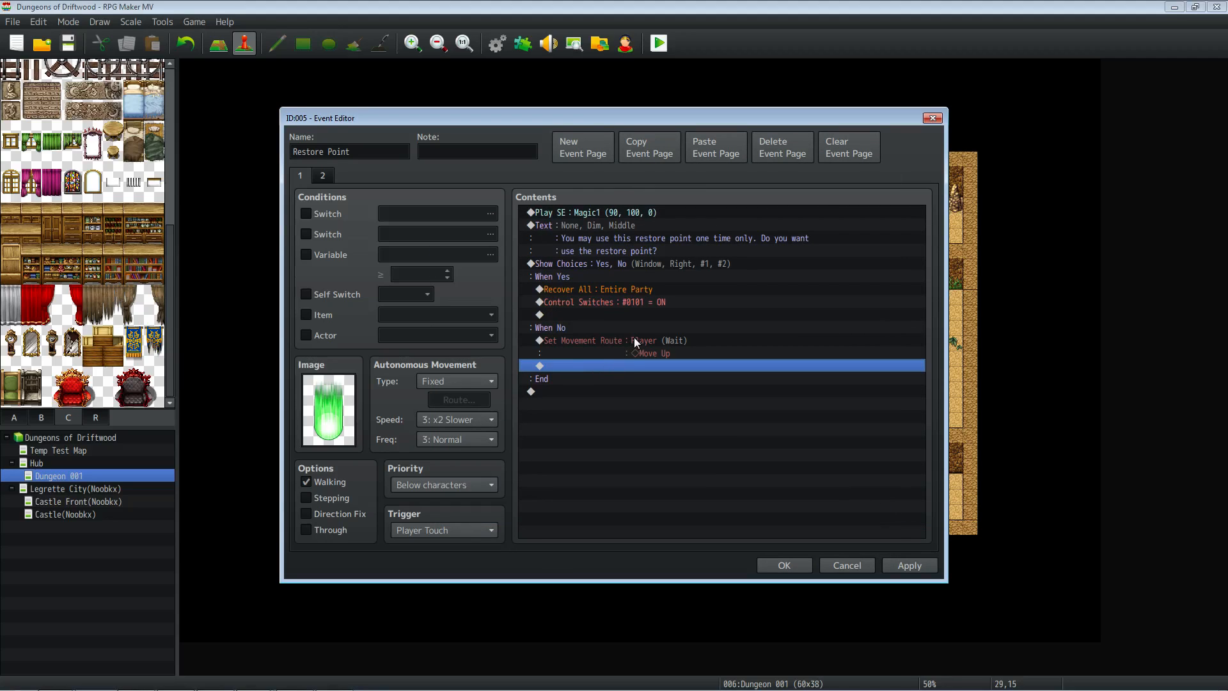
{"action": "left_click", "coordinate": [632, 353]}
{"action": "left_click", "coordinate": [907, 564]}
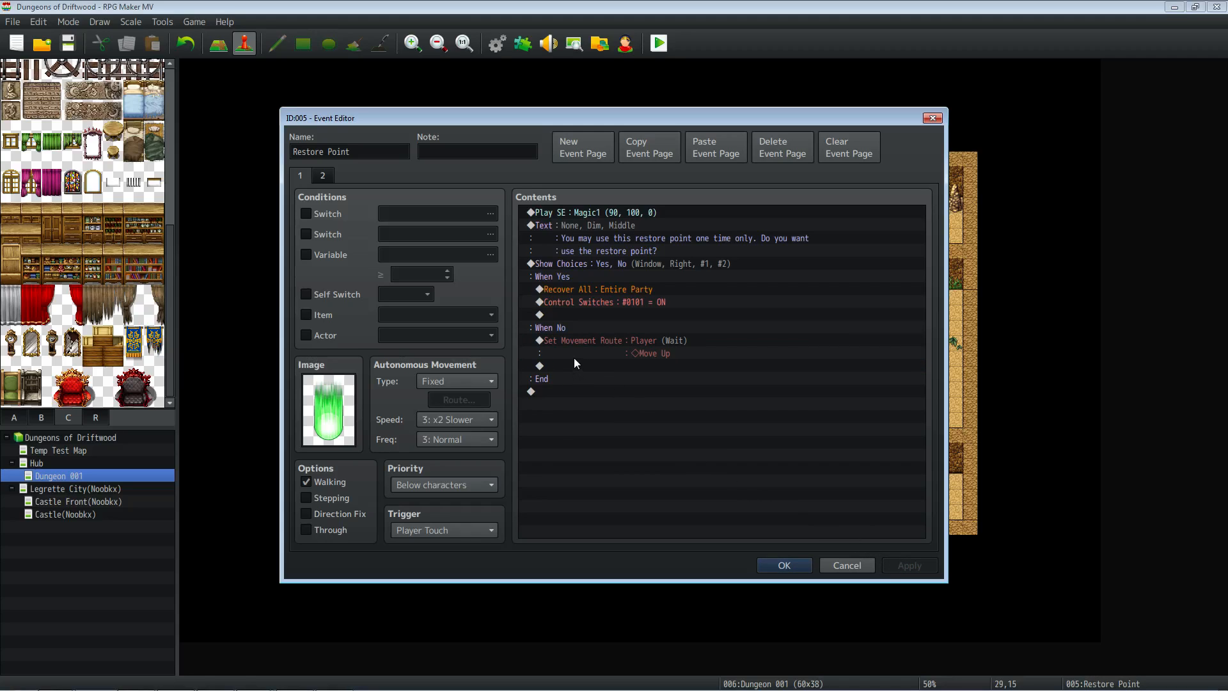
Change the Control Switches command in the When Yes branch to turn on switch 0002 Dungeon Recover Point.
{"action": "left_click", "coordinate": [602, 303]}
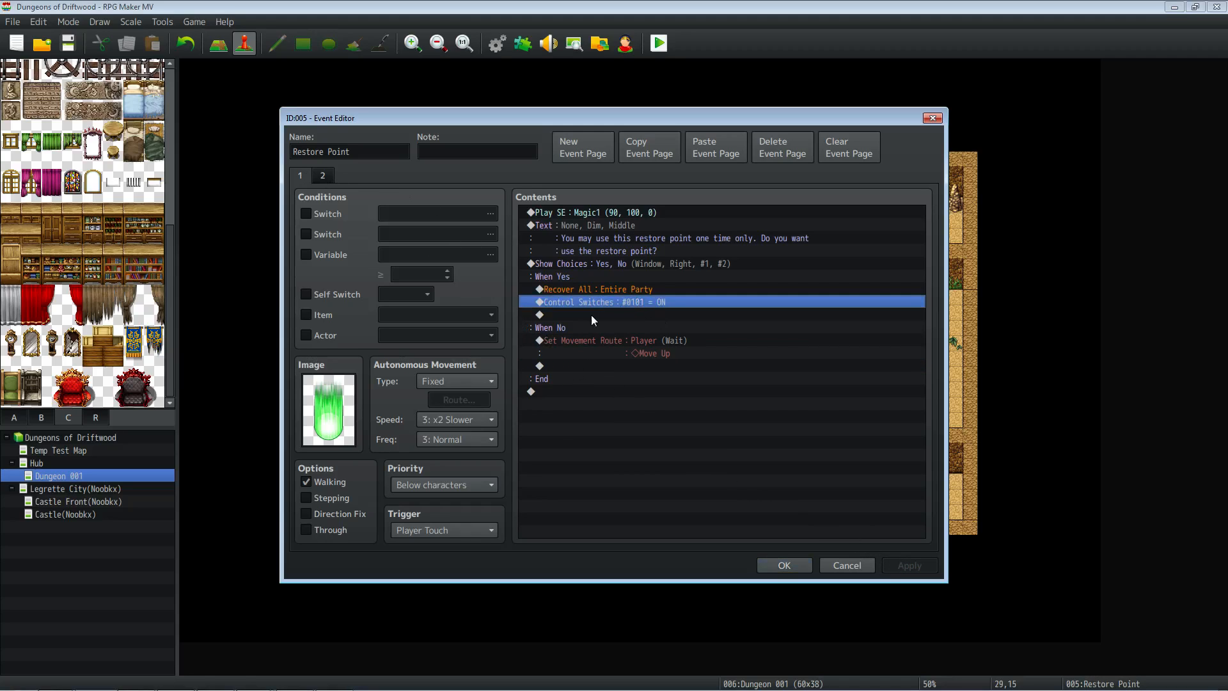
{"action": "right_click", "coordinate": [617, 301]}
{"action": "left_click", "coordinate": [723, 323]}
{"action": "left_click", "coordinate": [747, 335]}
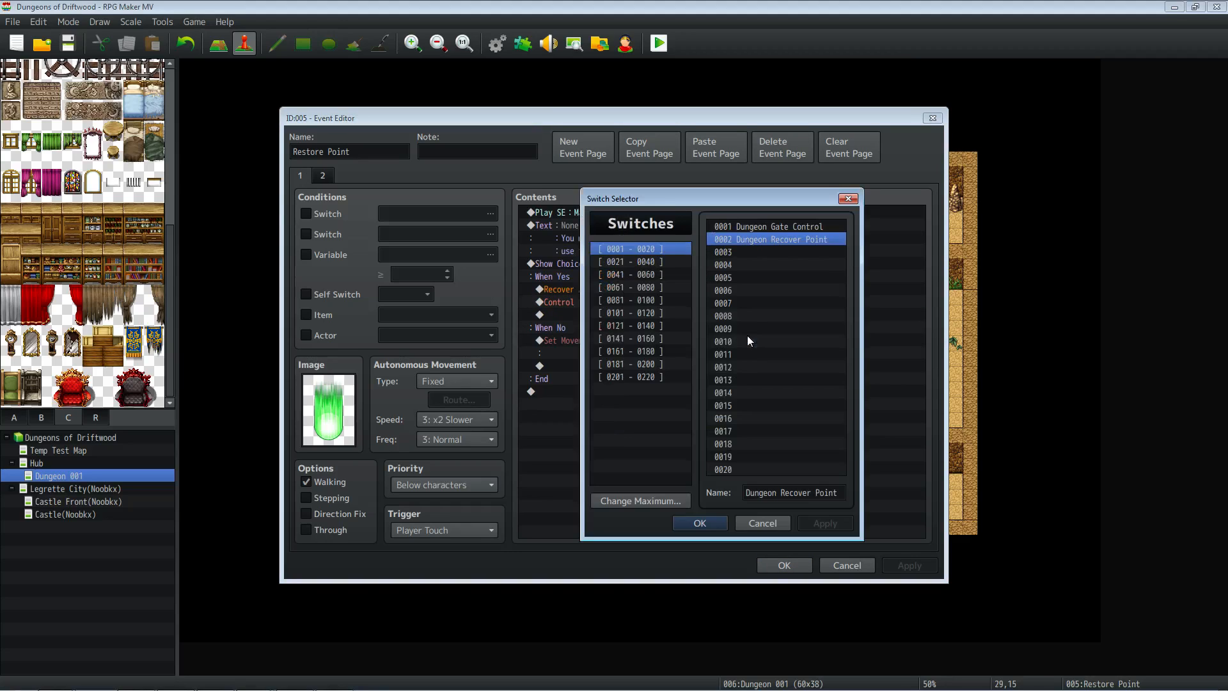
{"action": "left_click", "coordinate": [703, 522]}
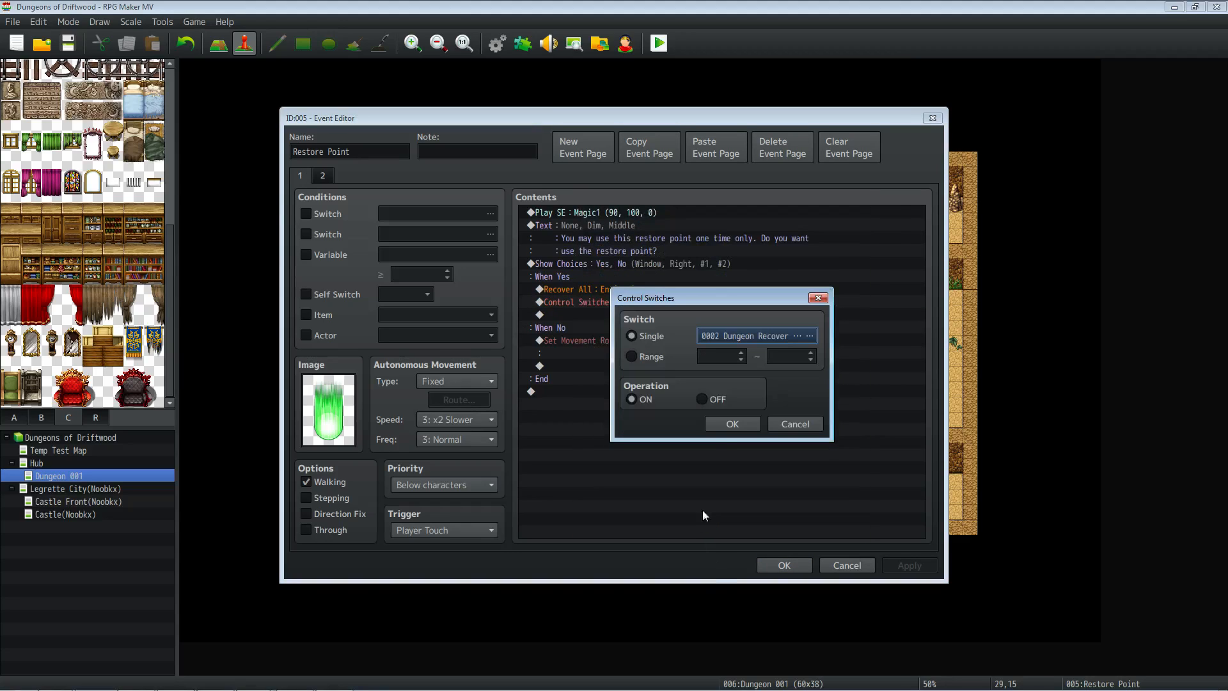
{"action": "left_click", "coordinate": [730, 423]}
Compare the two pages of the Restore Point event and accept the event.
{"action": "left_click", "coordinate": [323, 176]}
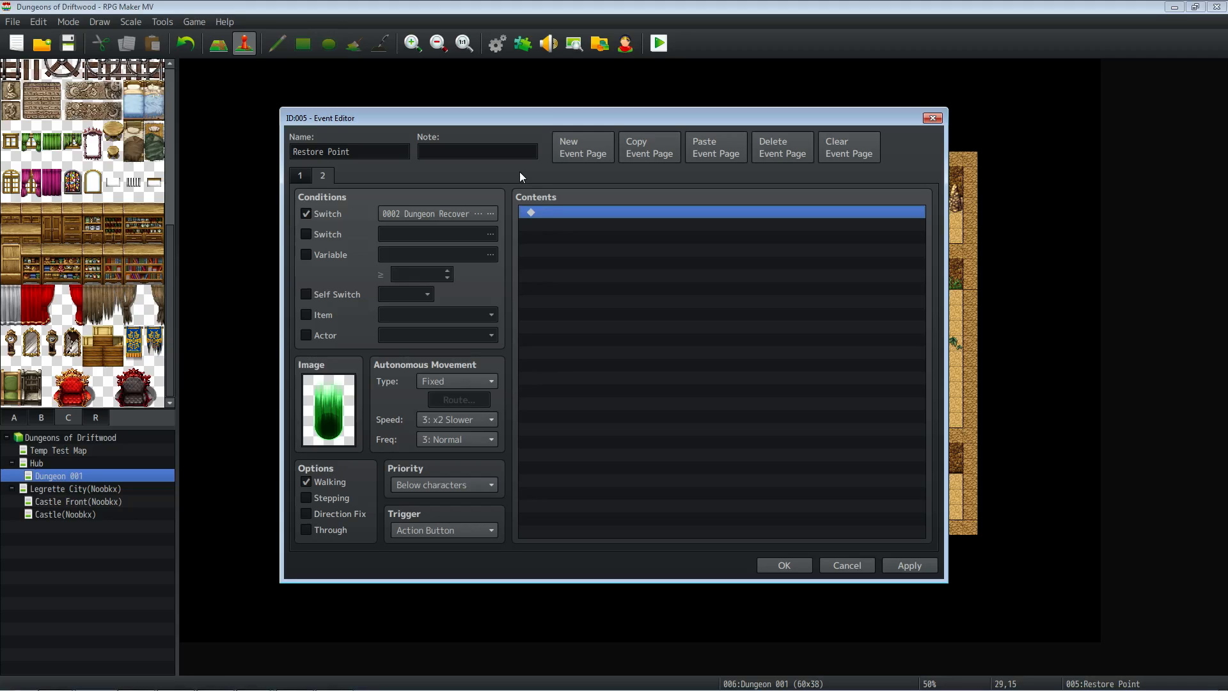
{"action": "left_click", "coordinate": [302, 180]}
{"action": "left_click", "coordinate": [320, 178]}
{"action": "left_click", "coordinate": [303, 180]}
{"action": "left_click", "coordinate": [324, 178]}
{"action": "left_click", "coordinate": [295, 179]}
{"action": "left_click", "coordinate": [321, 177]}
{"action": "left_click", "coordinate": [299, 179]}
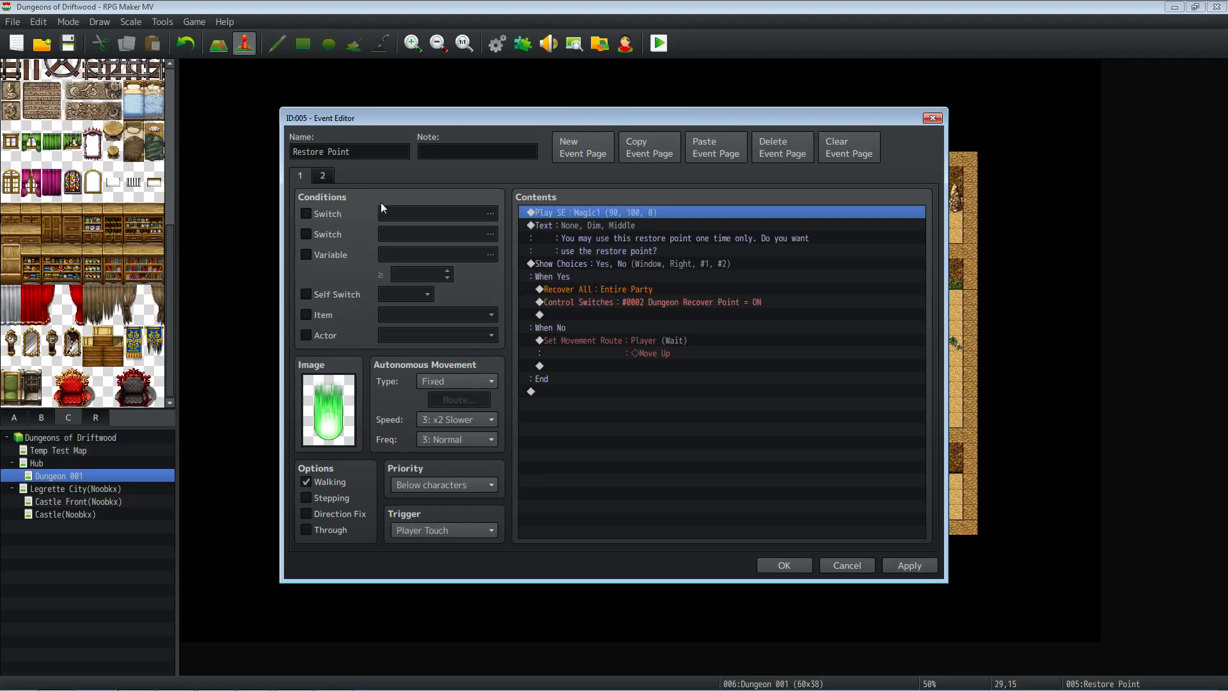
{"action": "left_click", "coordinate": [785, 566]}
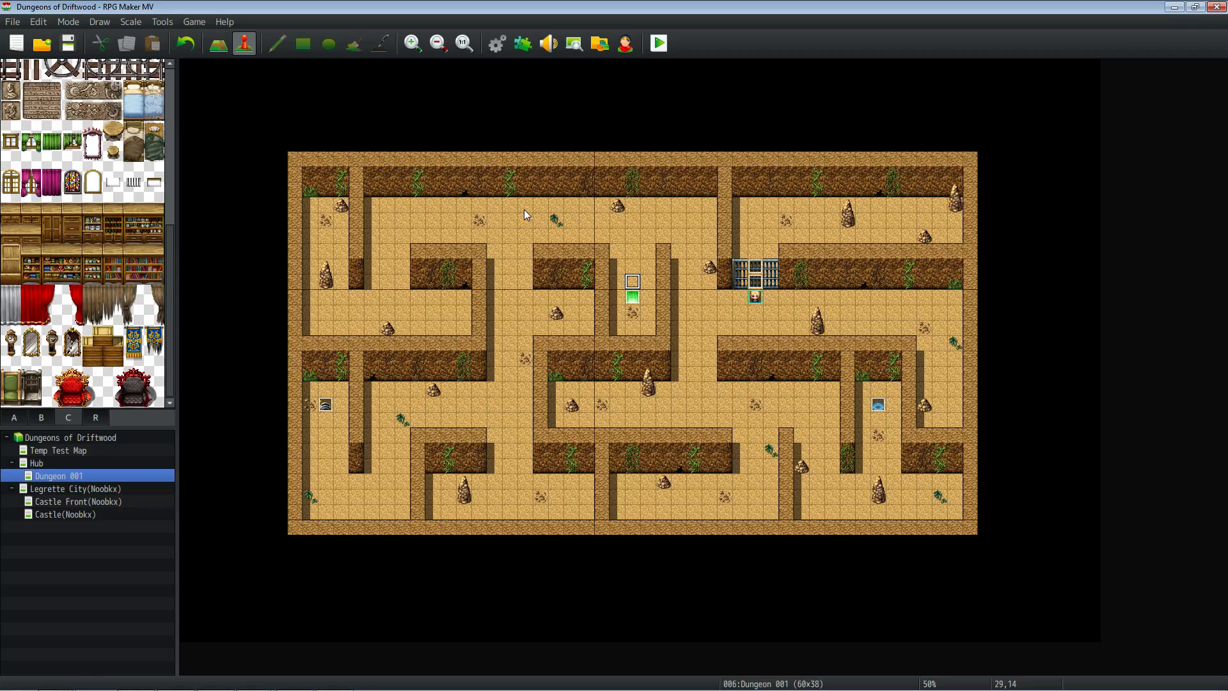
{"action": "left_click", "coordinate": [504, 44]}
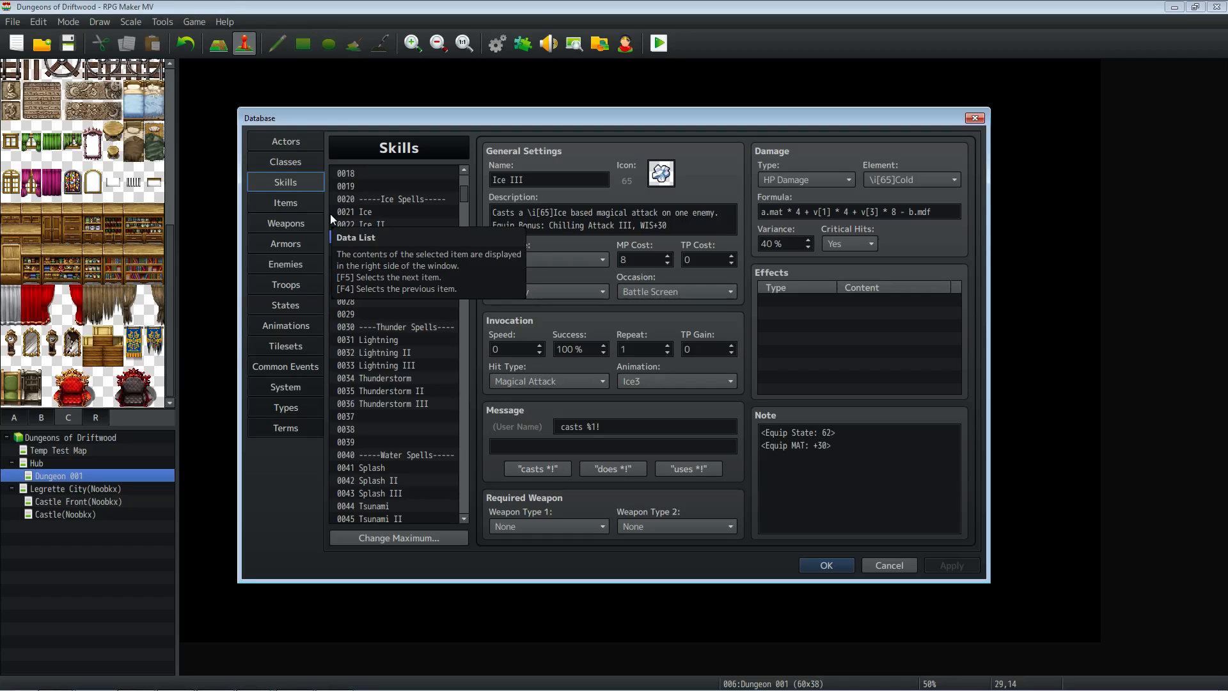
{"action": "left_click", "coordinate": [816, 564]}
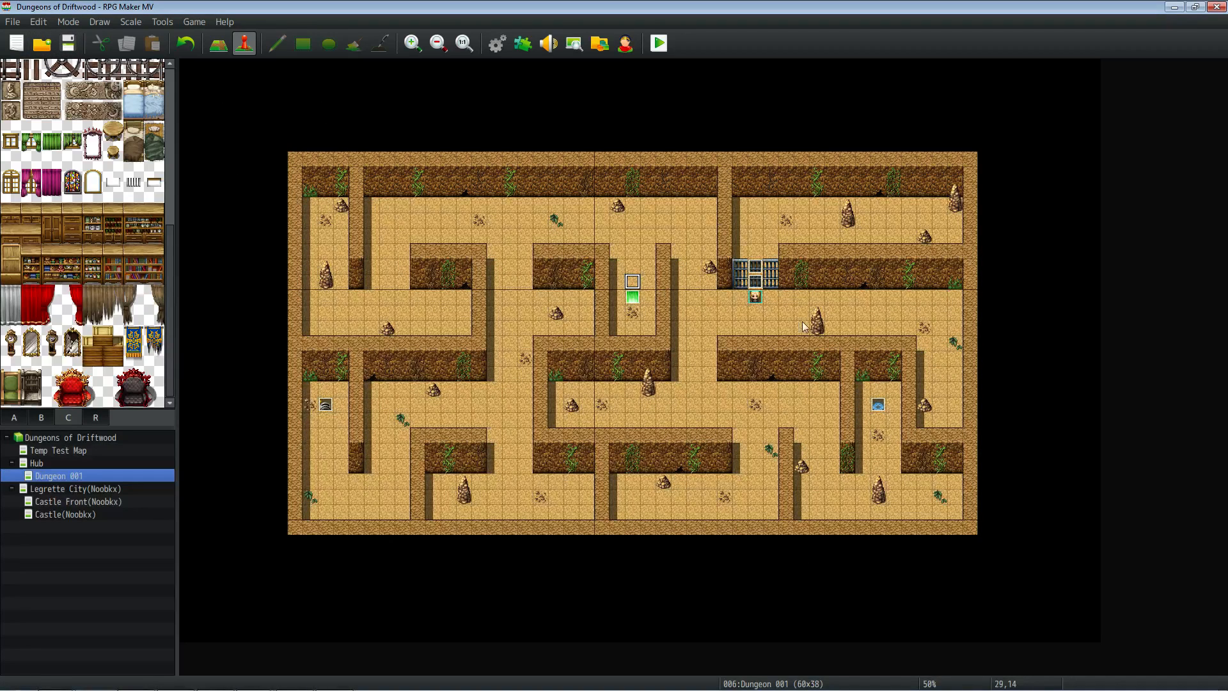
Open the Warp in point event in Dungeon 001 for editing and set its trigger to Player Touch.
{"action": "left_click", "coordinate": [879, 419]}
{"action": "right_click", "coordinate": [882, 408]}
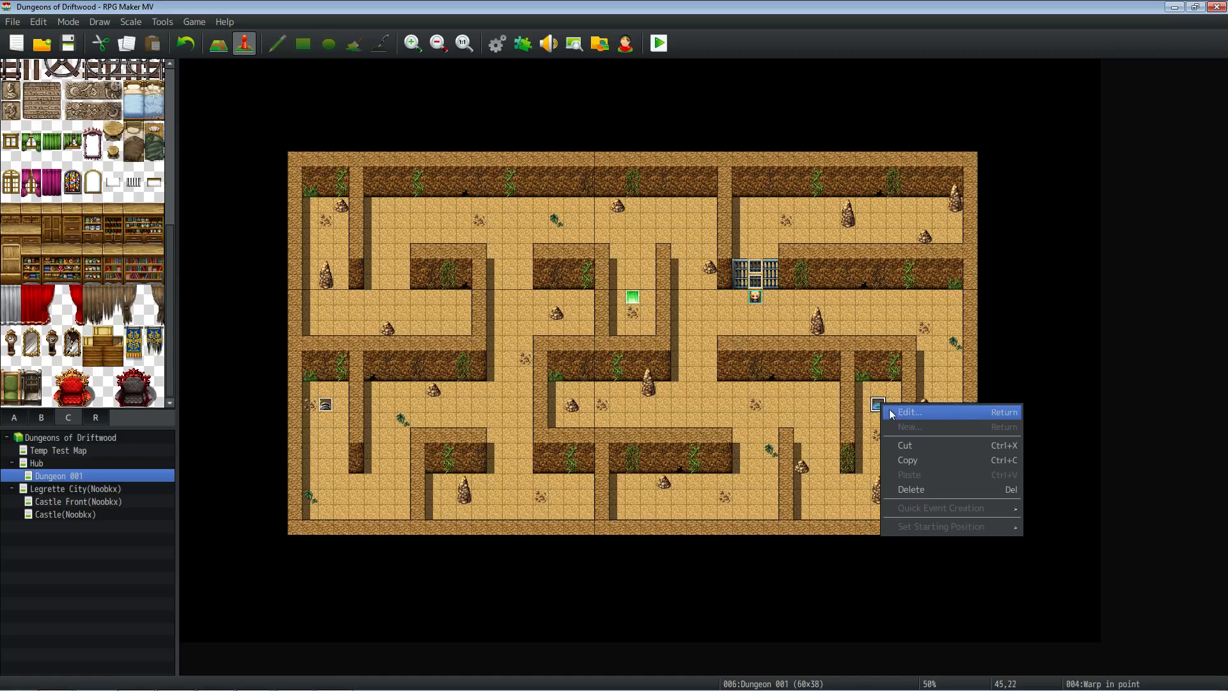
{"action": "left_click", "coordinate": [895, 413]}
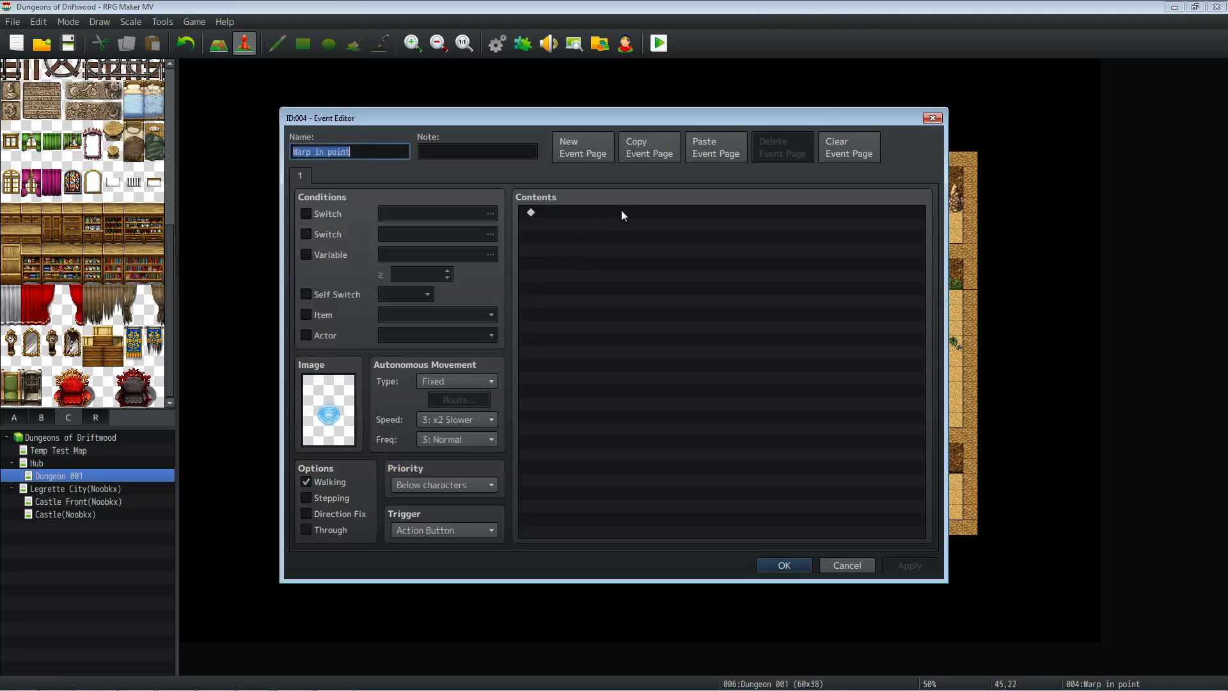
{"action": "left_click", "coordinate": [461, 530]}
{"action": "left_click", "coordinate": [549, 250]}
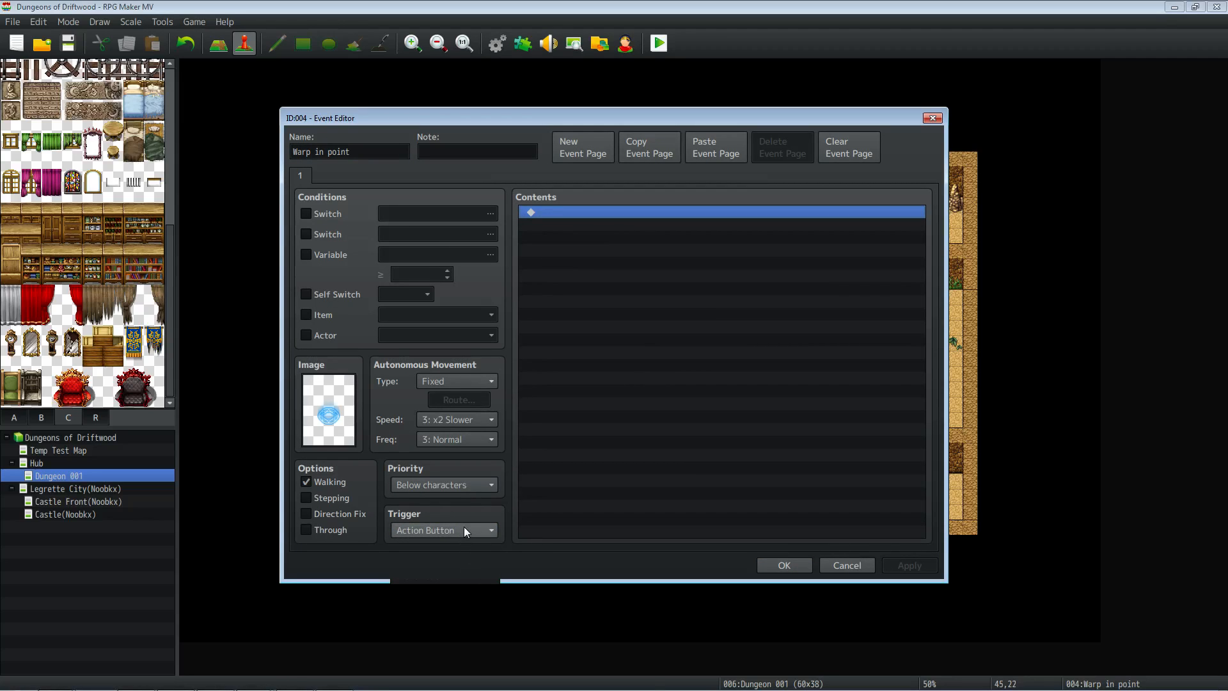
{"action": "left_click", "coordinate": [430, 531]}
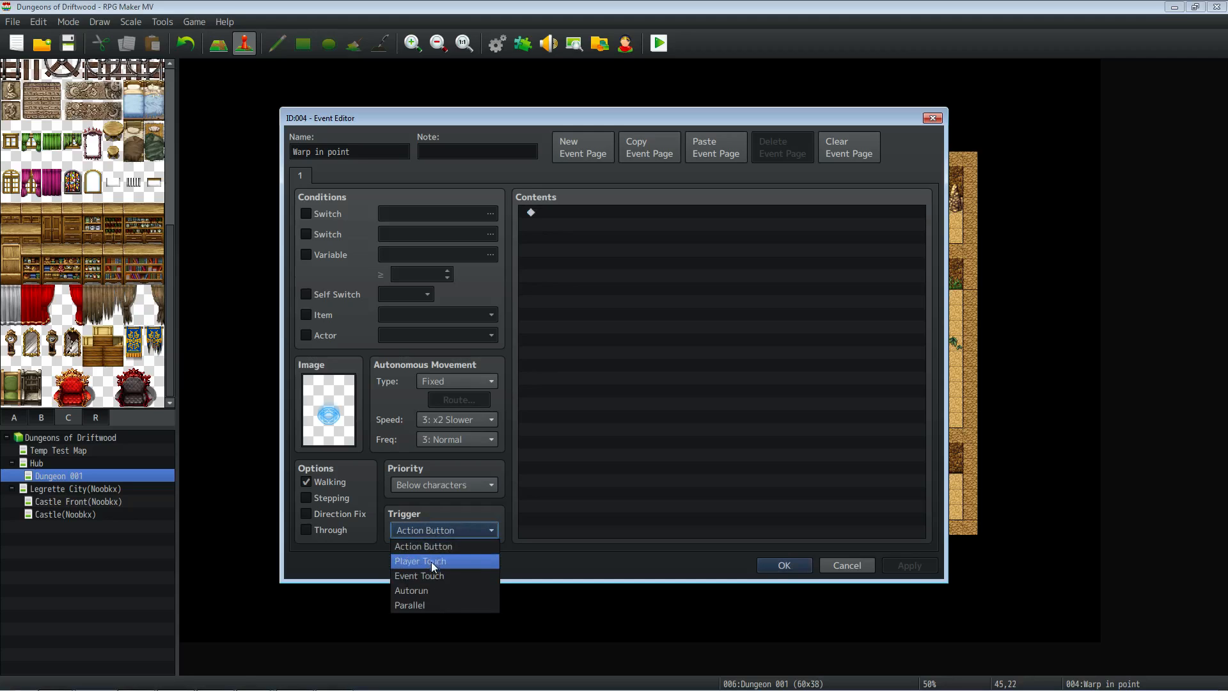
{"action": "left_click", "coordinate": [432, 563]}
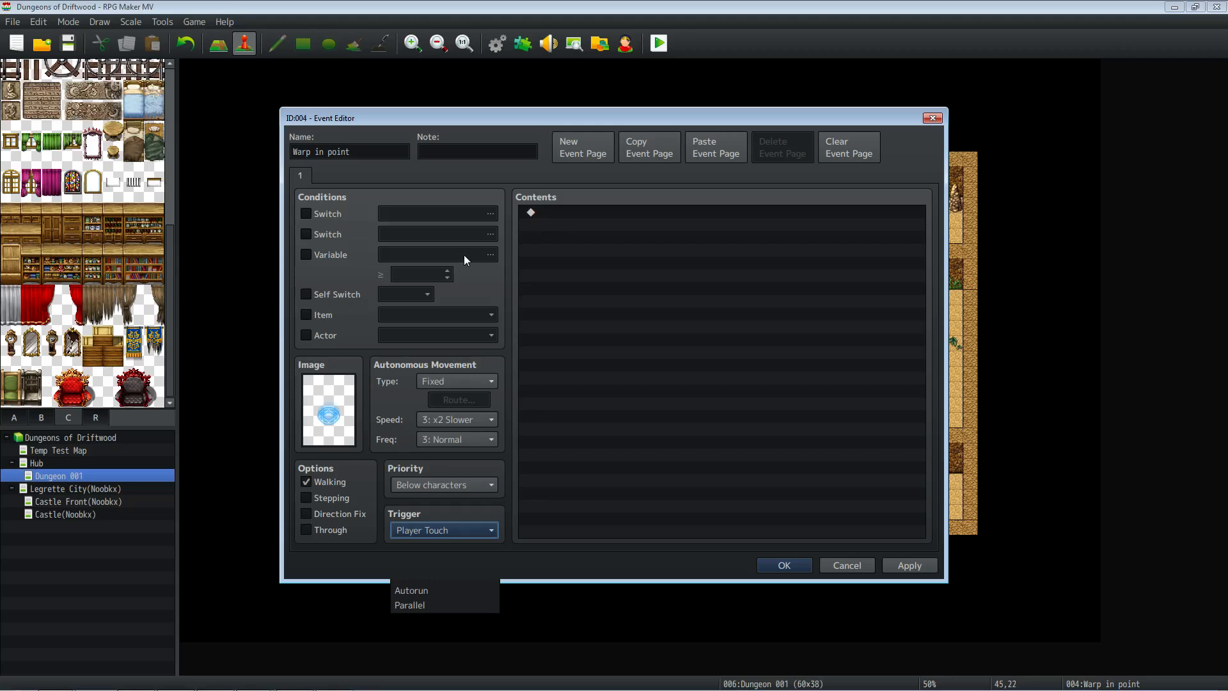
Add a Show Text command reading "Exit the dungeon?" with a Dim background and Middle window position.
{"action": "left_click", "coordinate": [583, 289]}
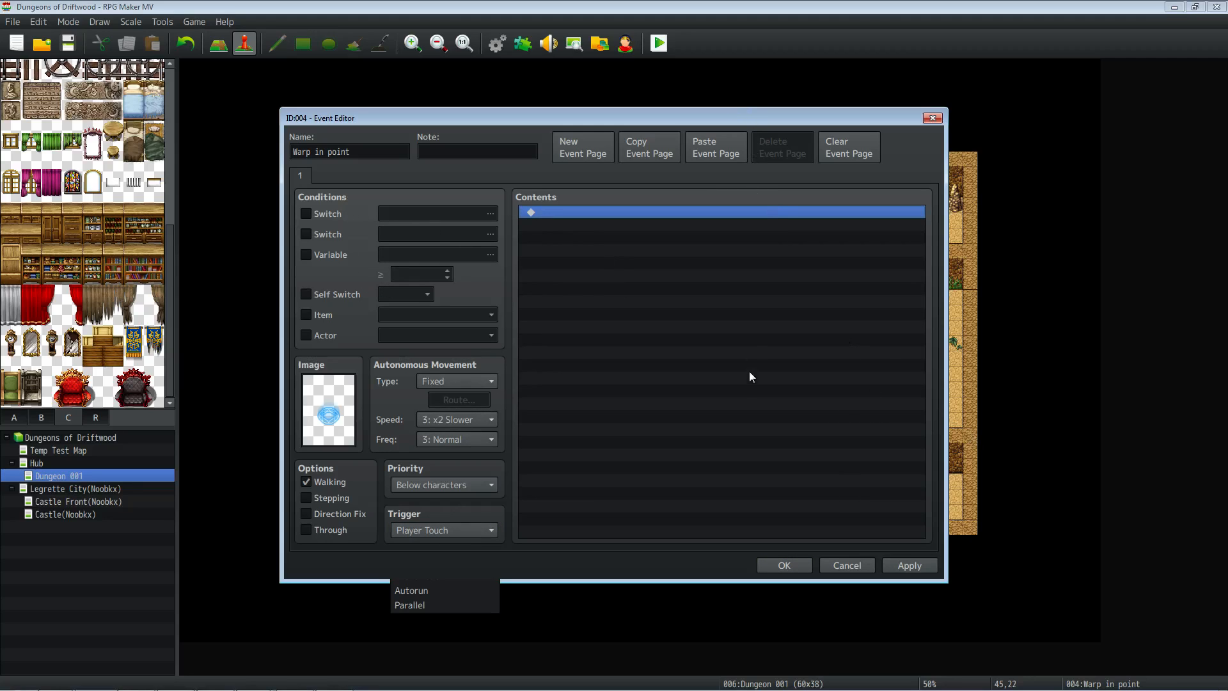
{"action": "right_click", "coordinate": [585, 221]}
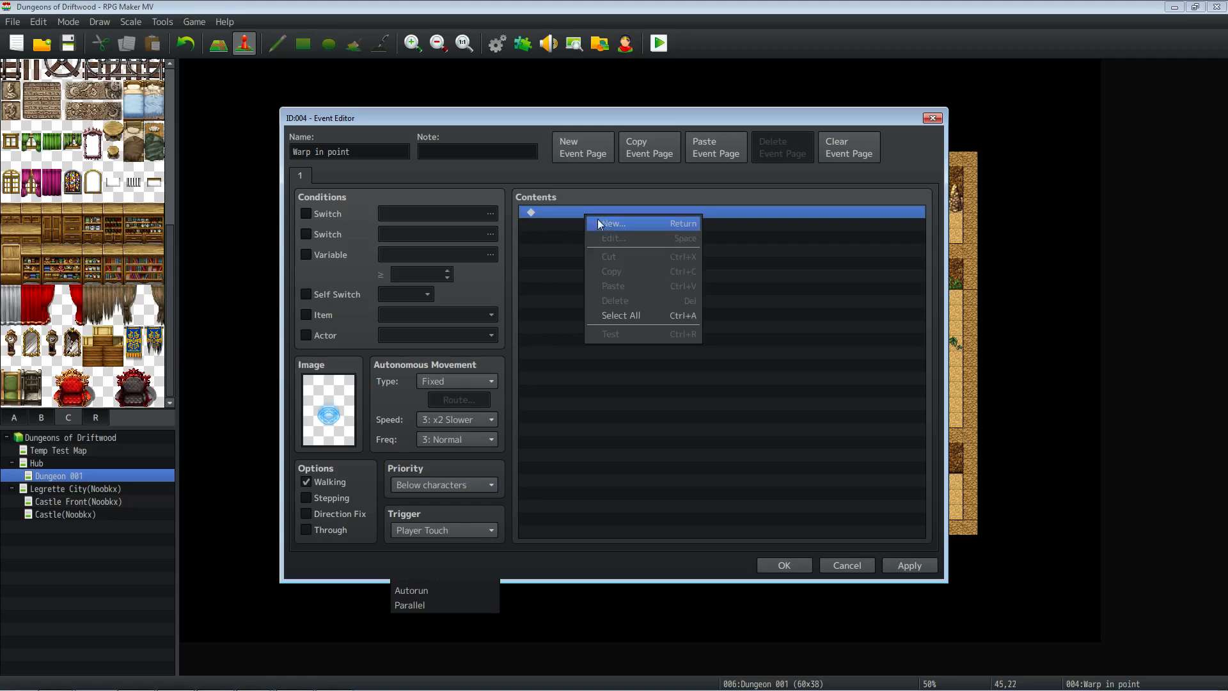
{"action": "left_click", "coordinate": [595, 219]}
{"action": "left_click", "coordinate": [578, 178]}
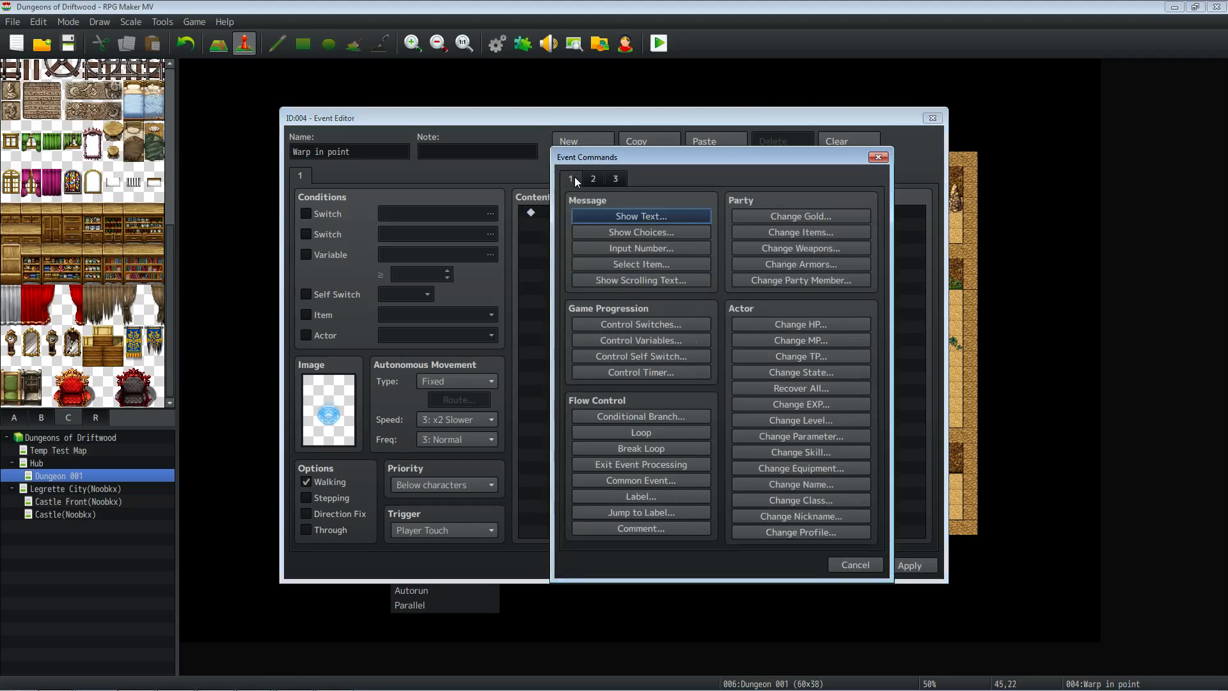
{"action": "left_click", "coordinate": [649, 216]}
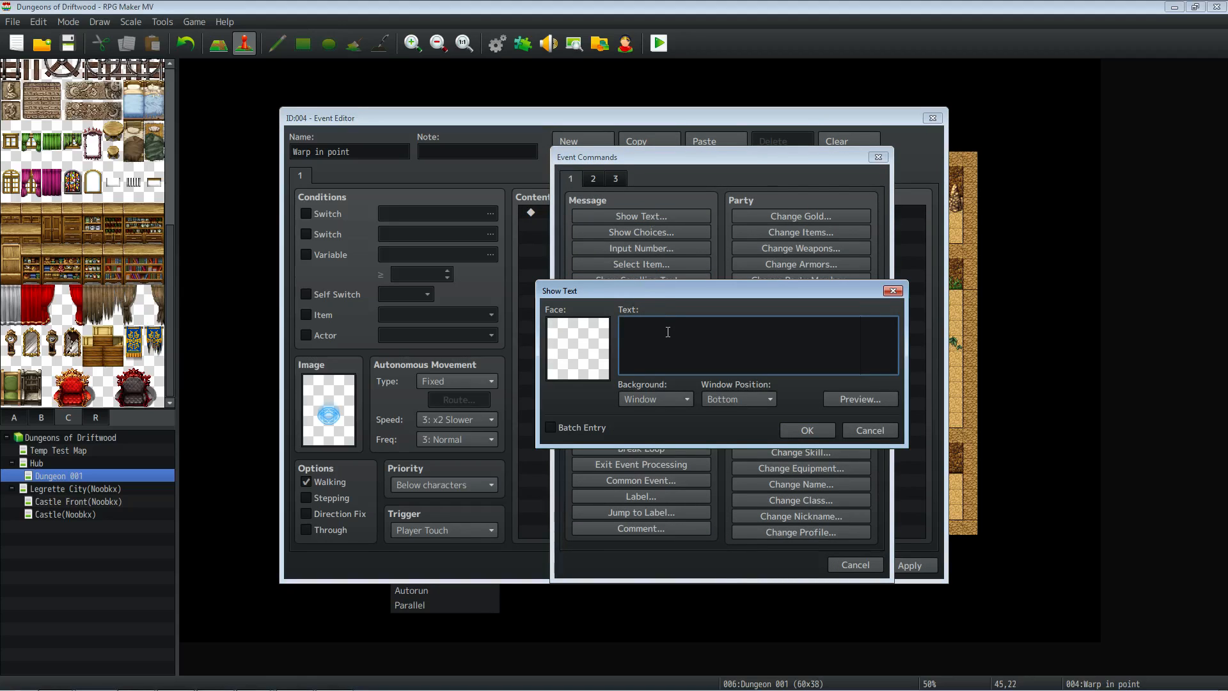
{"action": "left_click", "coordinate": [641, 399]}
{"action": "left_click", "coordinate": [652, 427]}
{"action": "left_click", "coordinate": [737, 400]}
{"action": "left_click", "coordinate": [737, 424]}
{"action": "left_click", "coordinate": [697, 350]}
{"action": "type", "text": "Return to "}
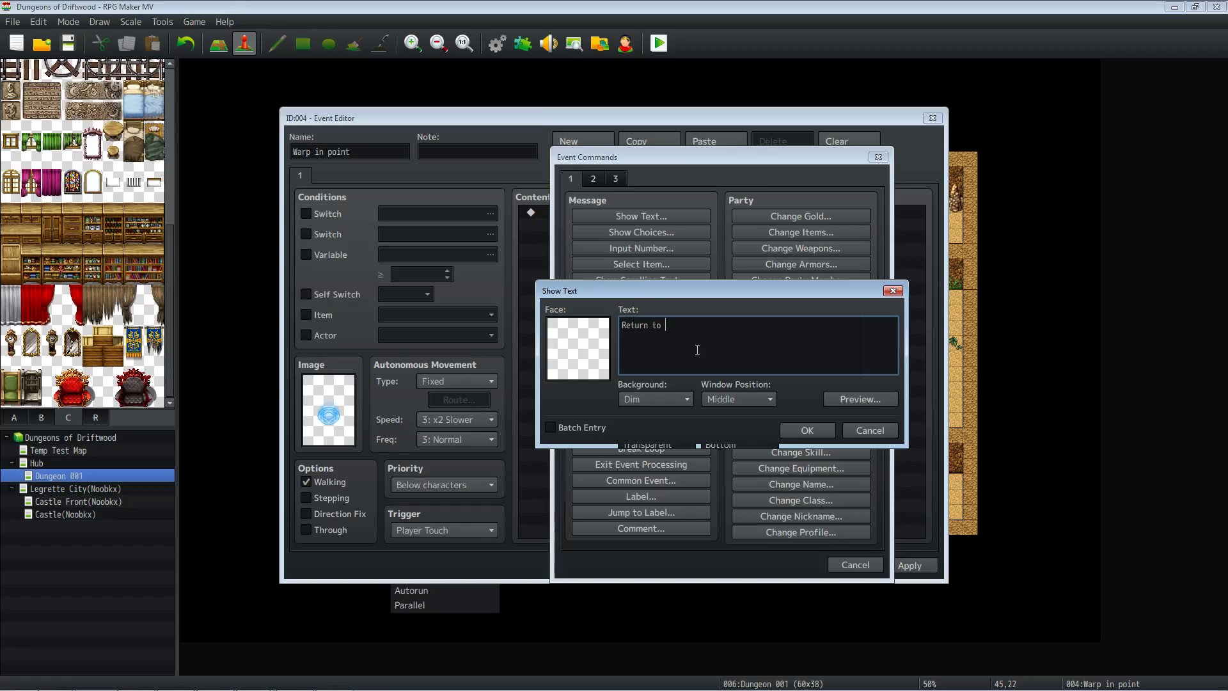
{"action": "type", "text": "th"}
{"action": "key", "text": "BackSpace"}
{"action": "key", "text": "BackSpace"}
{"action": "key", "text": "BackSpace"}
{"action": "key", "text": "BackSpace"}
{"action": "key", "text": "BackSpace"}
{"action": "key", "text": "BackSpace"}
{"action": "key", "text": "BackSpace"}
{"action": "key", "text": "BackSpace"}
{"action": "key", "text": "BackSpace"}
{"action": "key", "text": "BackSpace"}
{"action": "key", "text": "BackSpace"}
{"action": "type", "text": "Exit the dungeon?"}
{"action": "left_click", "coordinate": [807, 430]}
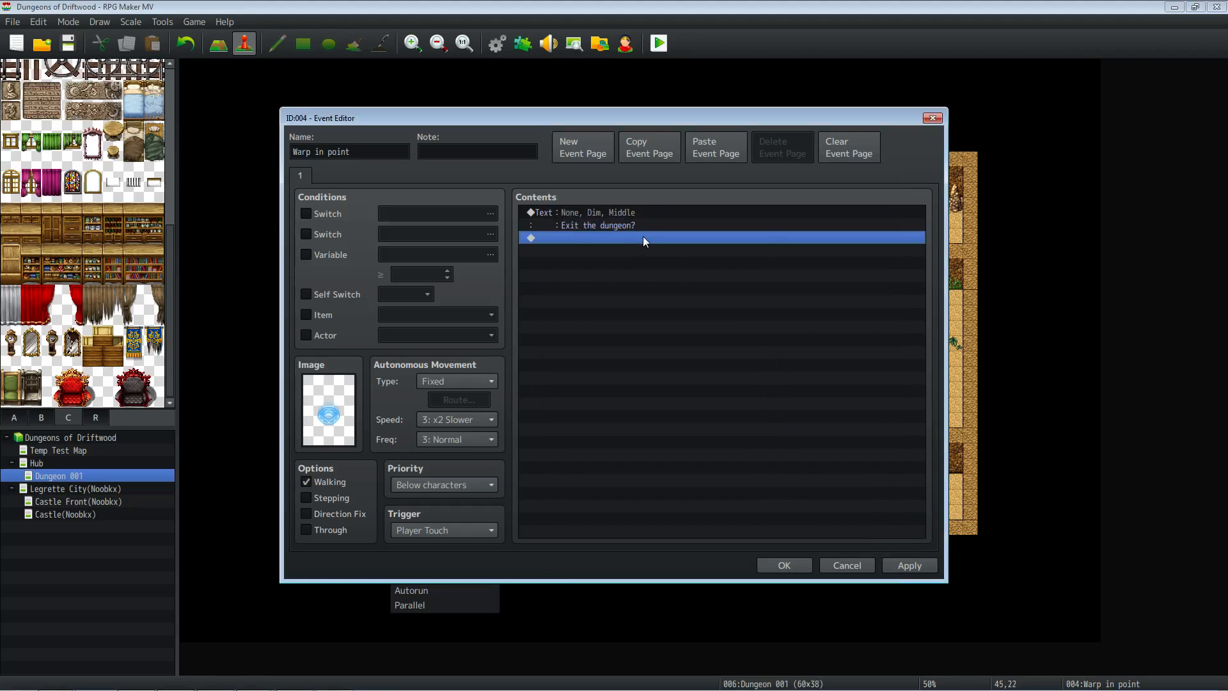
Add a Show Choices command with the default Yes and No choices below the exit text.
{"action": "right_click", "coordinate": [643, 239]}
{"action": "left_click", "coordinate": [677, 249]}
{"action": "left_click", "coordinate": [627, 233]}
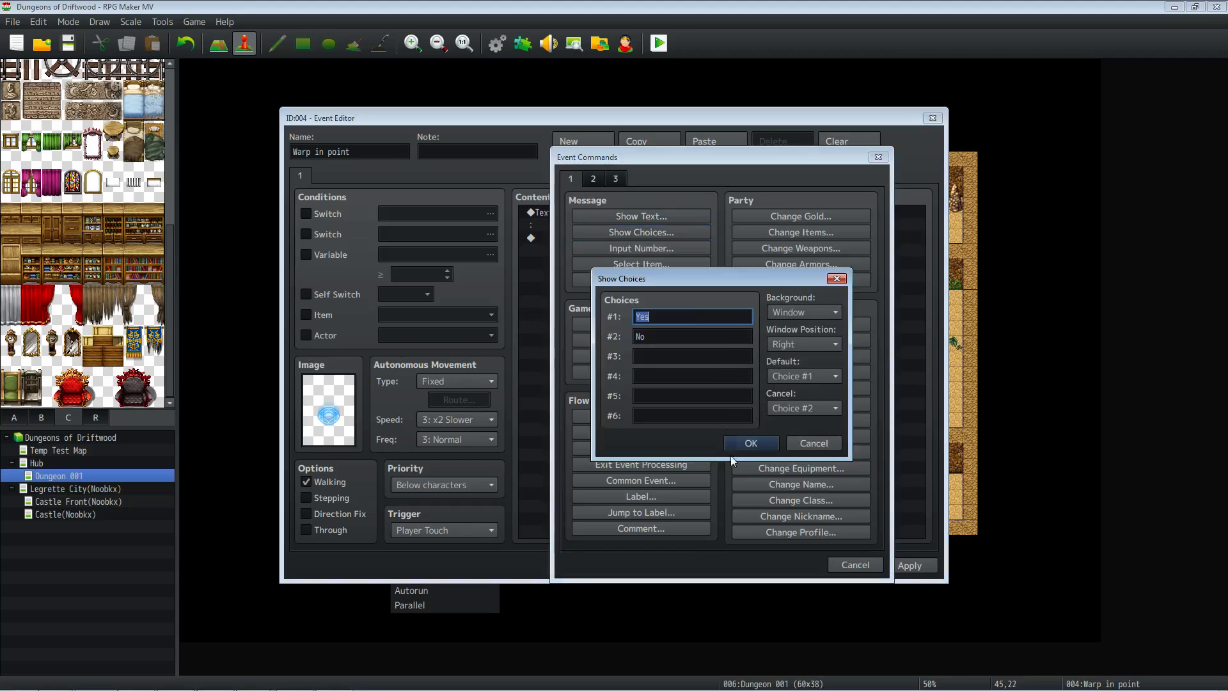
{"action": "left_click", "coordinate": [749, 443]}
Add a Control Switches command in the When Yes branch that turns switch 0001 Dungeon Gate Control OFF.
{"action": "right_click", "coordinate": [607, 264]}
{"action": "left_click", "coordinate": [633, 274]}
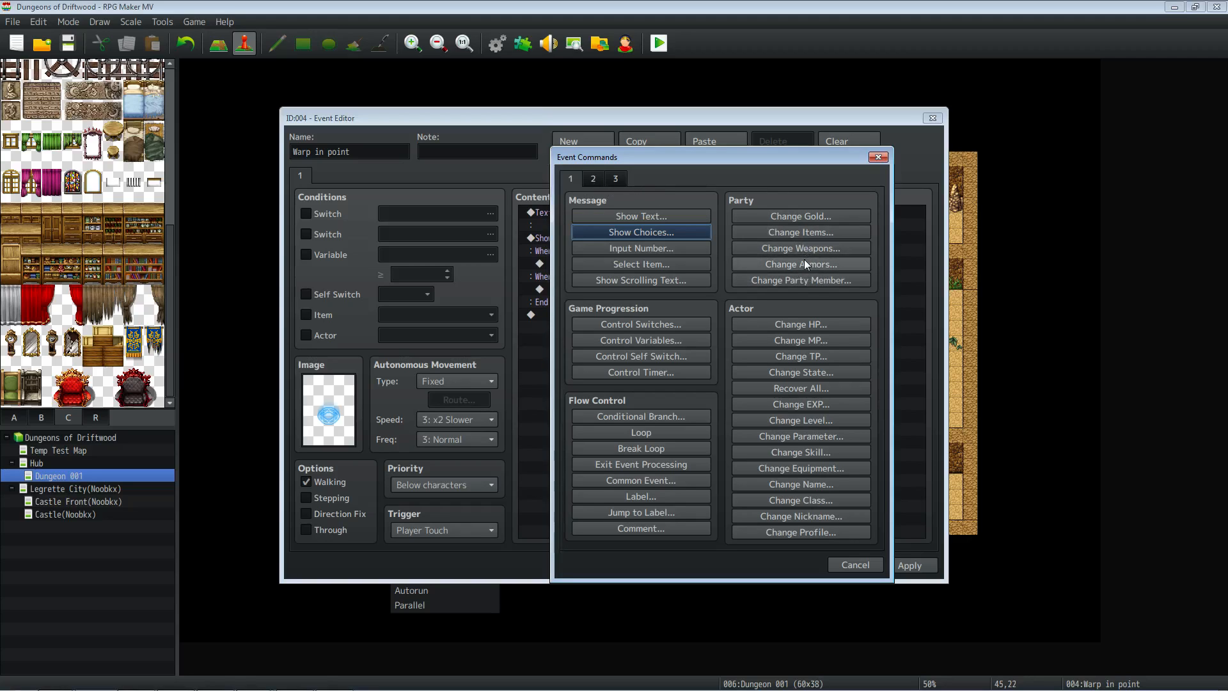
{"action": "left_click", "coordinate": [592, 179]}
{"action": "left_click", "coordinate": [573, 178]}
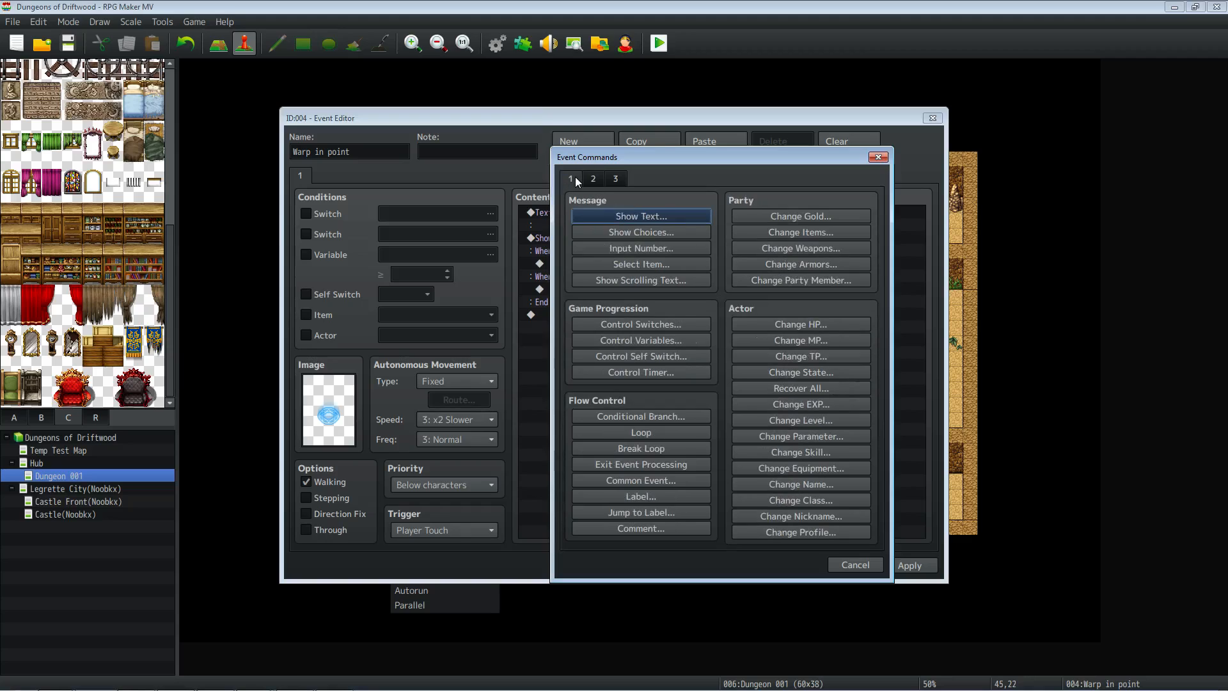
{"action": "left_click", "coordinate": [664, 326]}
{"action": "left_click", "coordinate": [701, 398]}
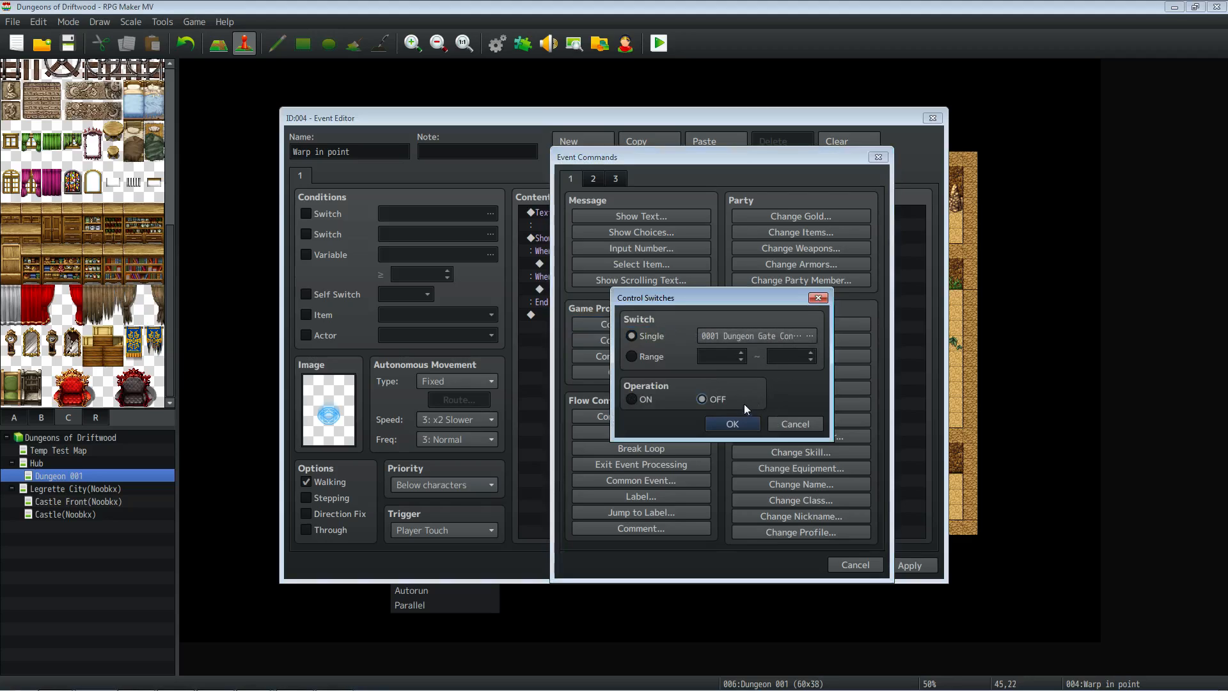
{"action": "left_click", "coordinate": [789, 335]}
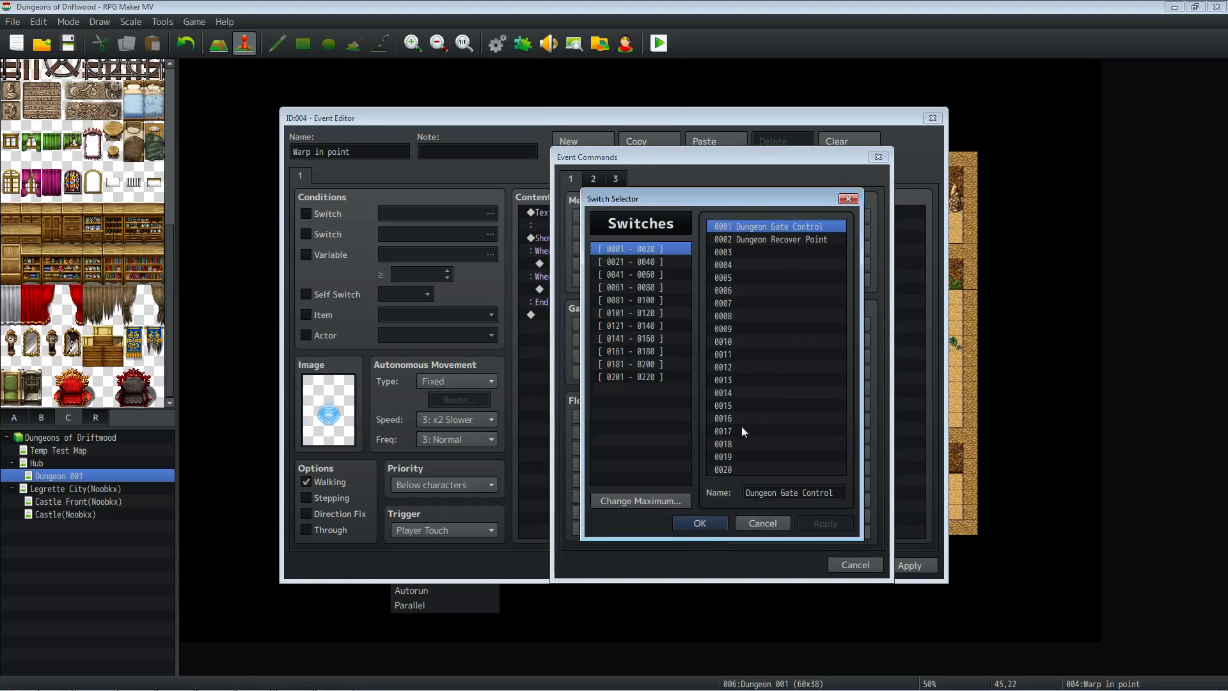
{"action": "left_click", "coordinate": [713, 521]}
{"action": "left_click", "coordinate": [719, 422]}
Add a second Control Switches command in the When Yes branch that turns switch 0002 Dungeon Recover Point OFF.
{"action": "right_click", "coordinate": [620, 273]}
{"action": "left_click", "coordinate": [643, 282]}
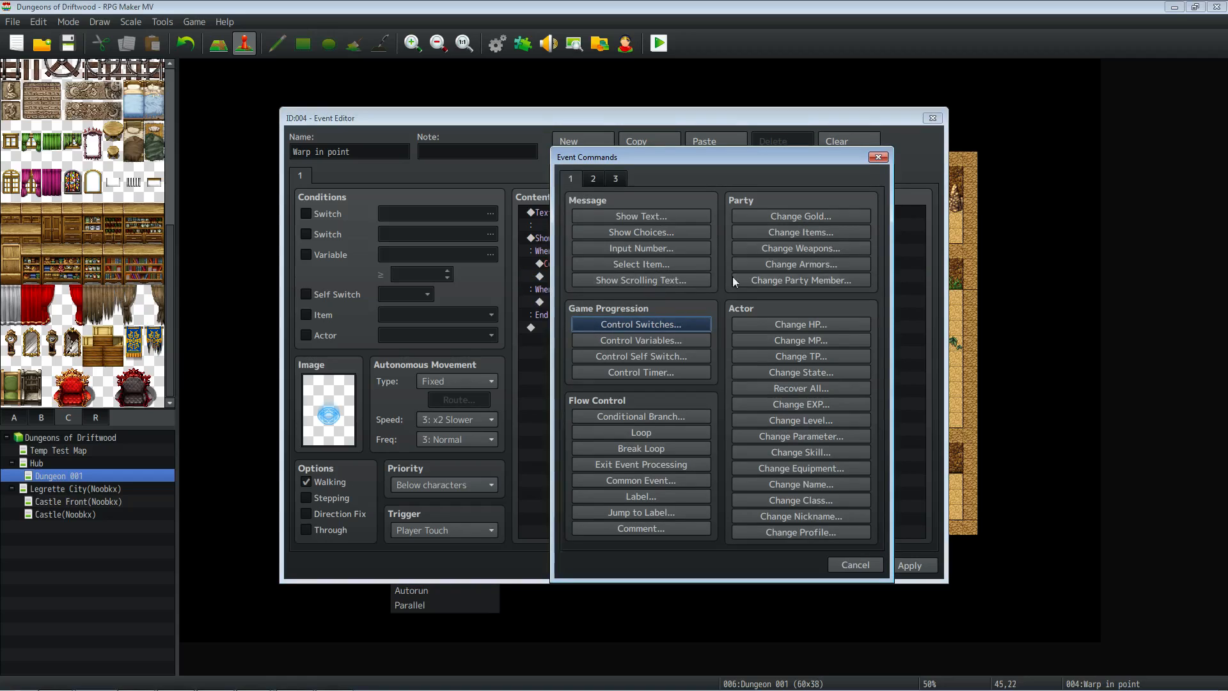
{"action": "left_click", "coordinate": [666, 325]}
{"action": "left_click", "coordinate": [750, 338]}
{"action": "left_click", "coordinate": [765, 238]}
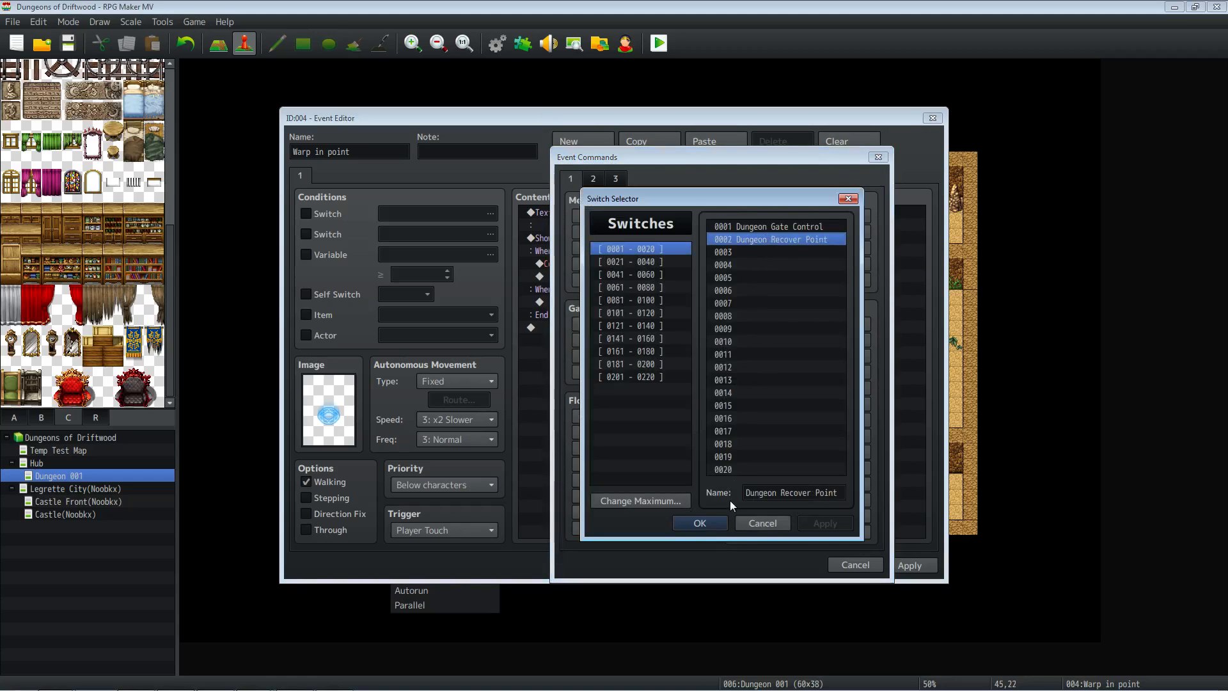
{"action": "left_click", "coordinate": [700, 524]}
{"action": "left_click", "coordinate": [728, 426]}
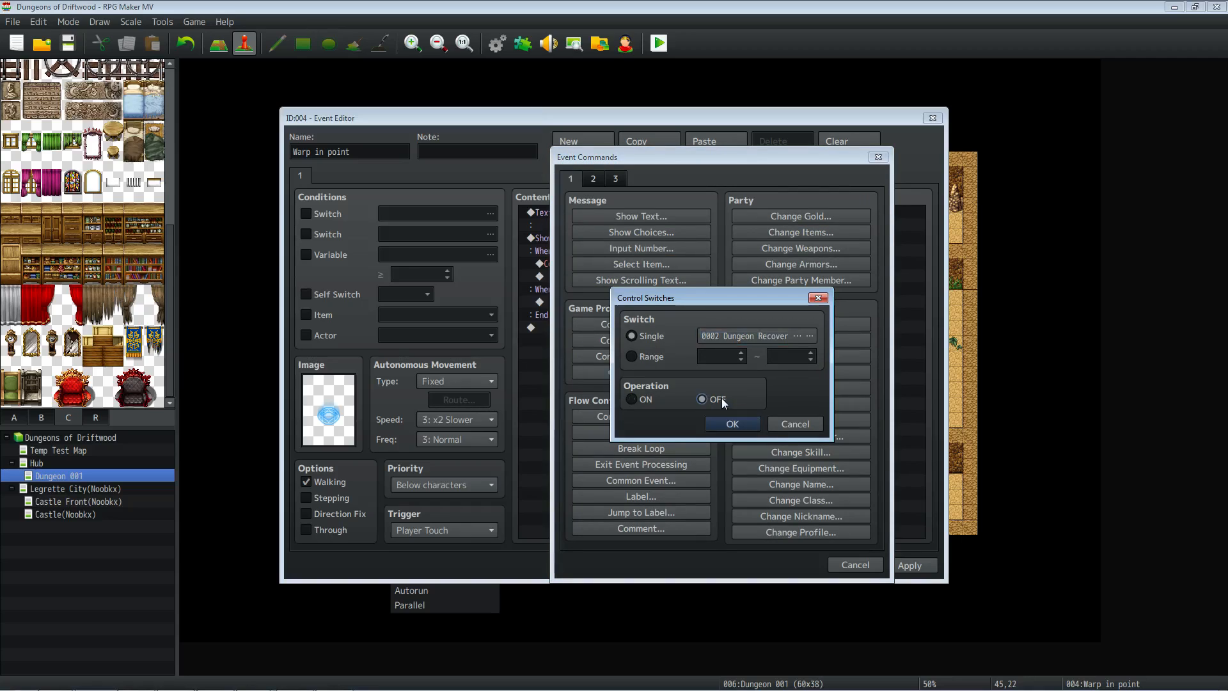
{"action": "left_click", "coordinate": [703, 400]}
{"action": "key", "text": "Return"}
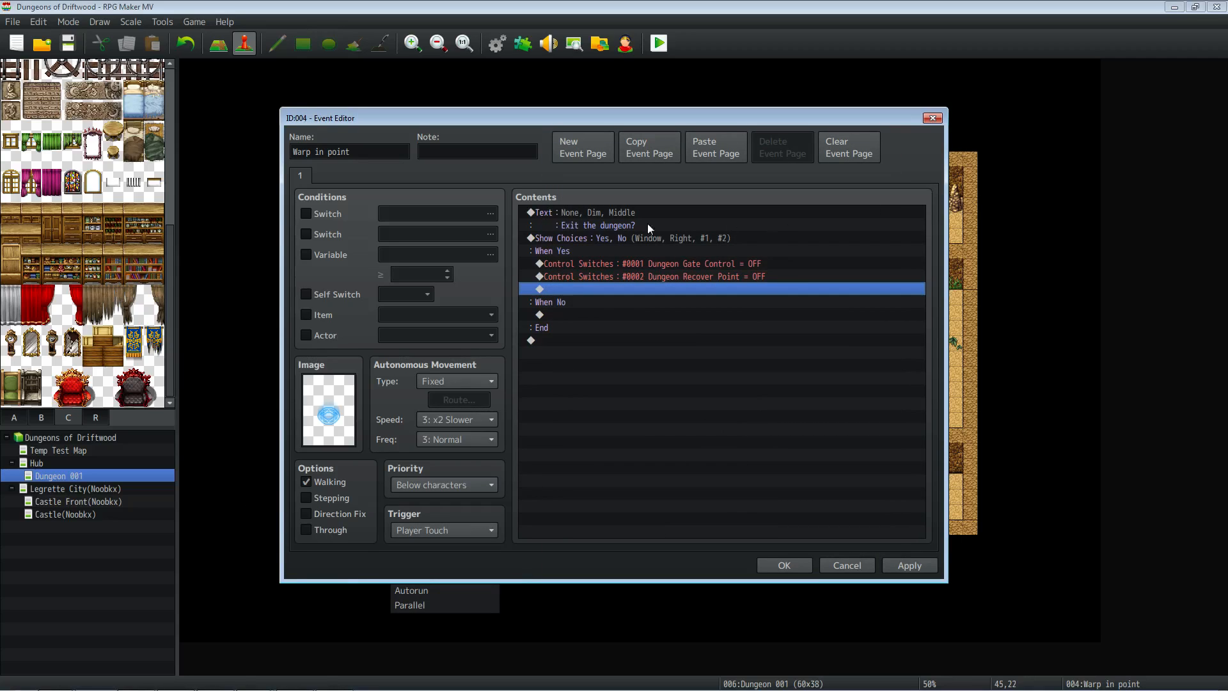
Create a Transfer Player command in the When Yes branch, below the switch commands, with Hub (26,6) as the destination.
{"action": "left_click", "coordinate": [624, 302]}
{"action": "left_click", "coordinate": [609, 276]}
{"action": "left_click", "coordinate": [612, 263]}
{"action": "left_click", "coordinate": [604, 277]}
{"action": "right_click", "coordinate": [600, 288]}
{"action": "left_click", "coordinate": [634, 299]}
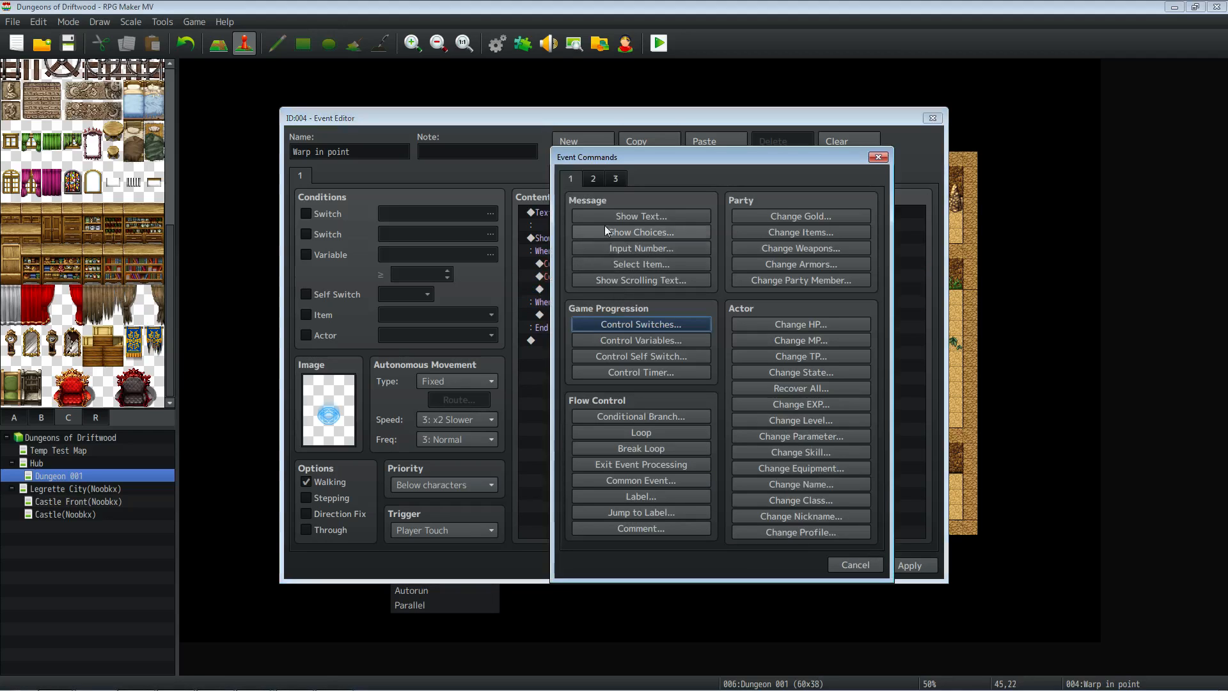
{"action": "left_click", "coordinate": [591, 179]}
{"action": "left_click", "coordinate": [618, 213]}
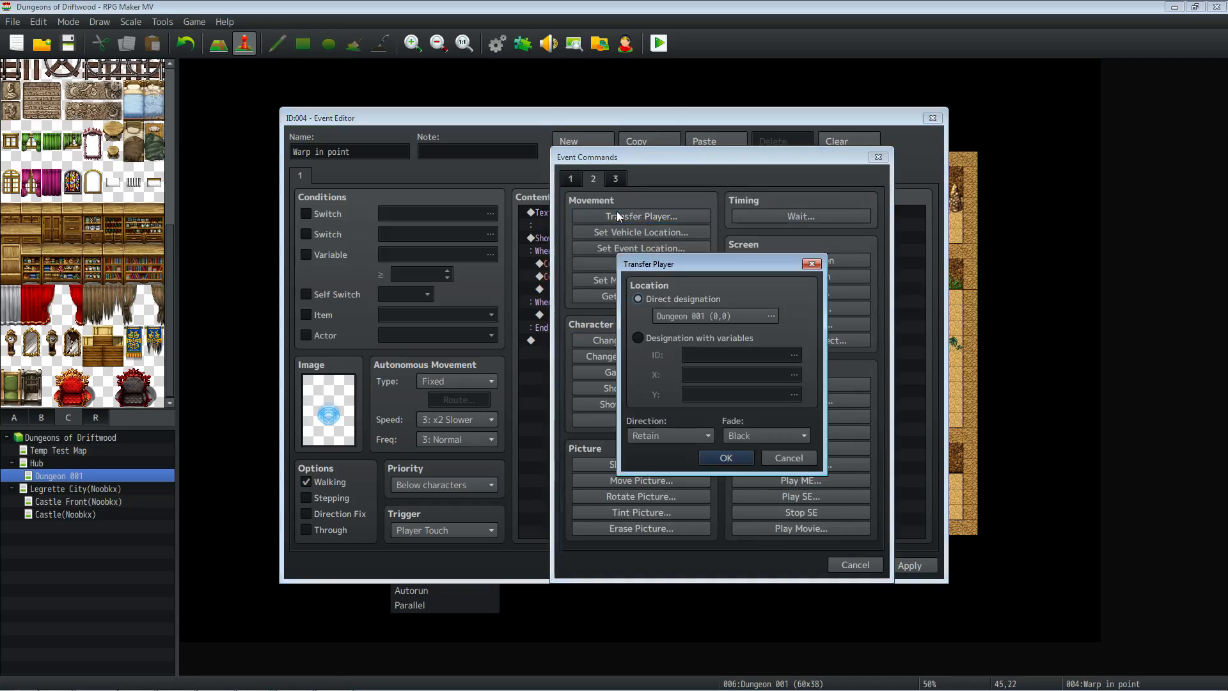
{"action": "left_click", "coordinate": [771, 316]}
{"action": "key", "text": "Up"}
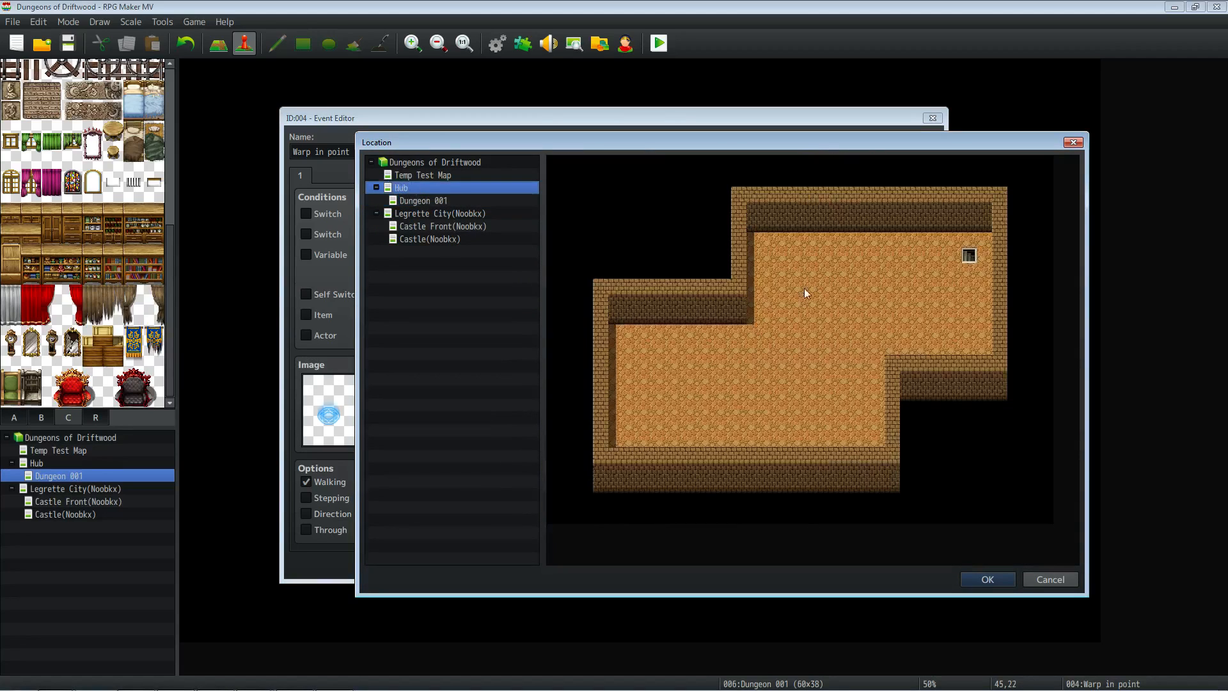
{"action": "left_click", "coordinate": [954, 255]}
{"action": "left_click", "coordinate": [980, 578]}
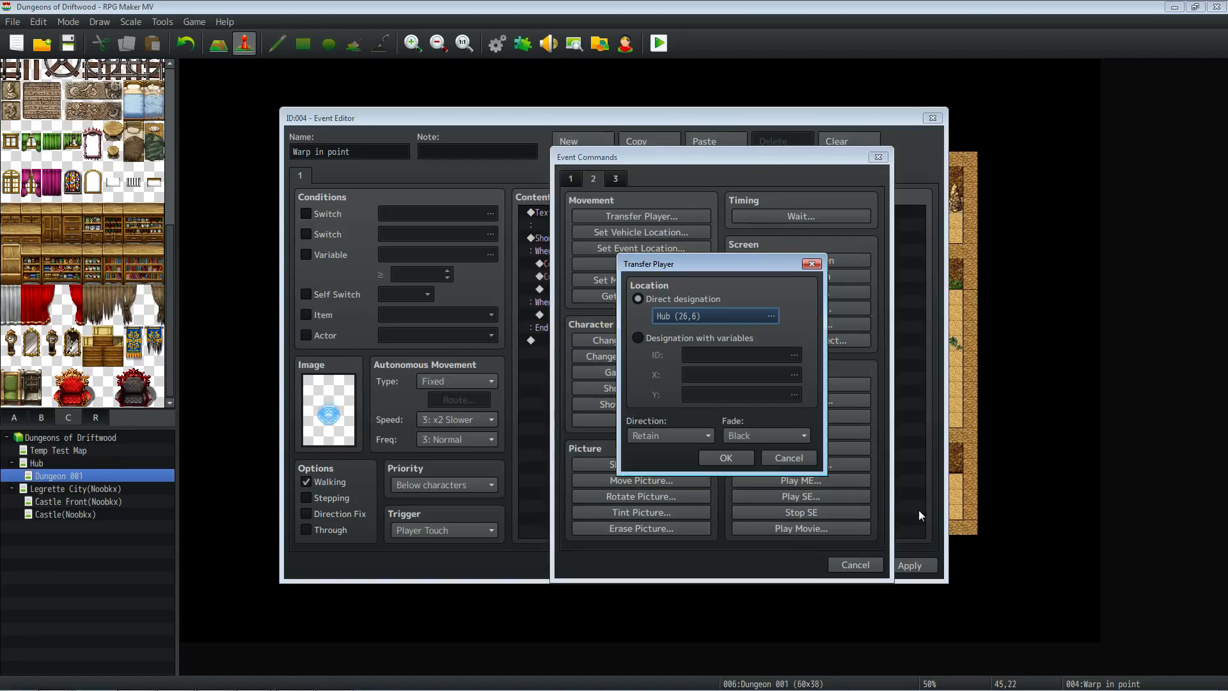
Set the player transfer's direction to Left, keep the Black fade, and confirm the command.
{"action": "left_click", "coordinate": [657, 435]}
{"action": "left_click", "coordinate": [657, 485]}
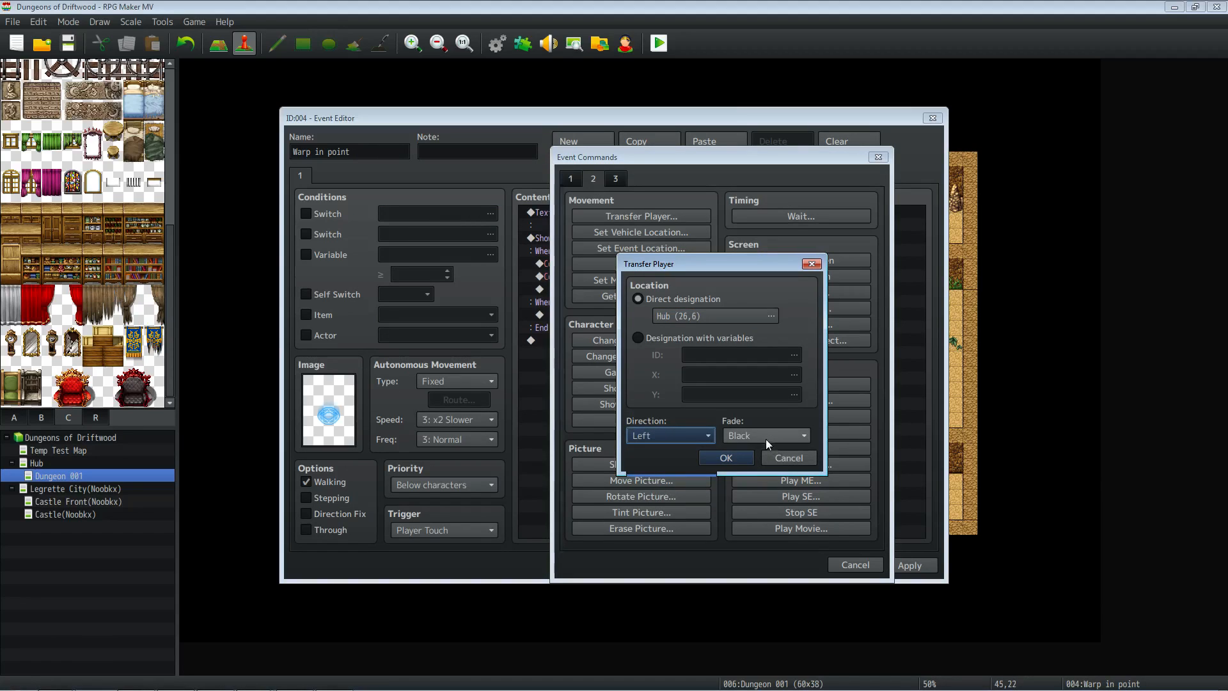
{"action": "left_click", "coordinate": [728, 456]}
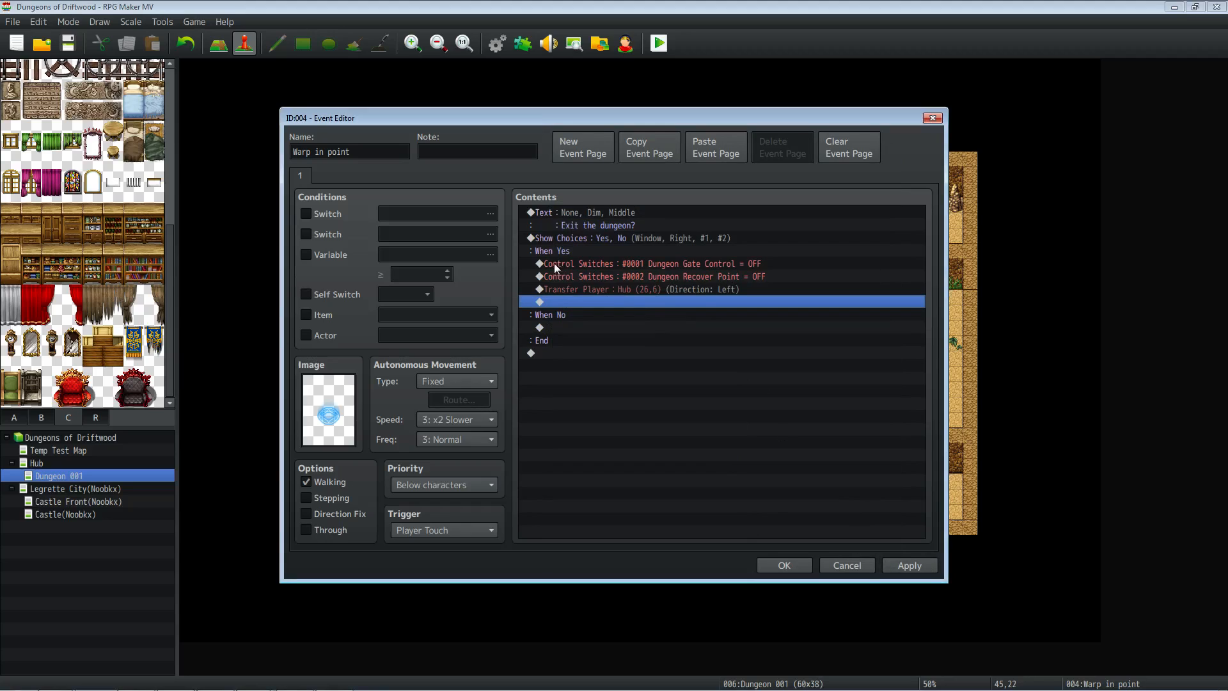
{"action": "left_click", "coordinate": [597, 290]}
{"action": "right_click", "coordinate": [597, 289]}
{"action": "left_click", "coordinate": [627, 298]}
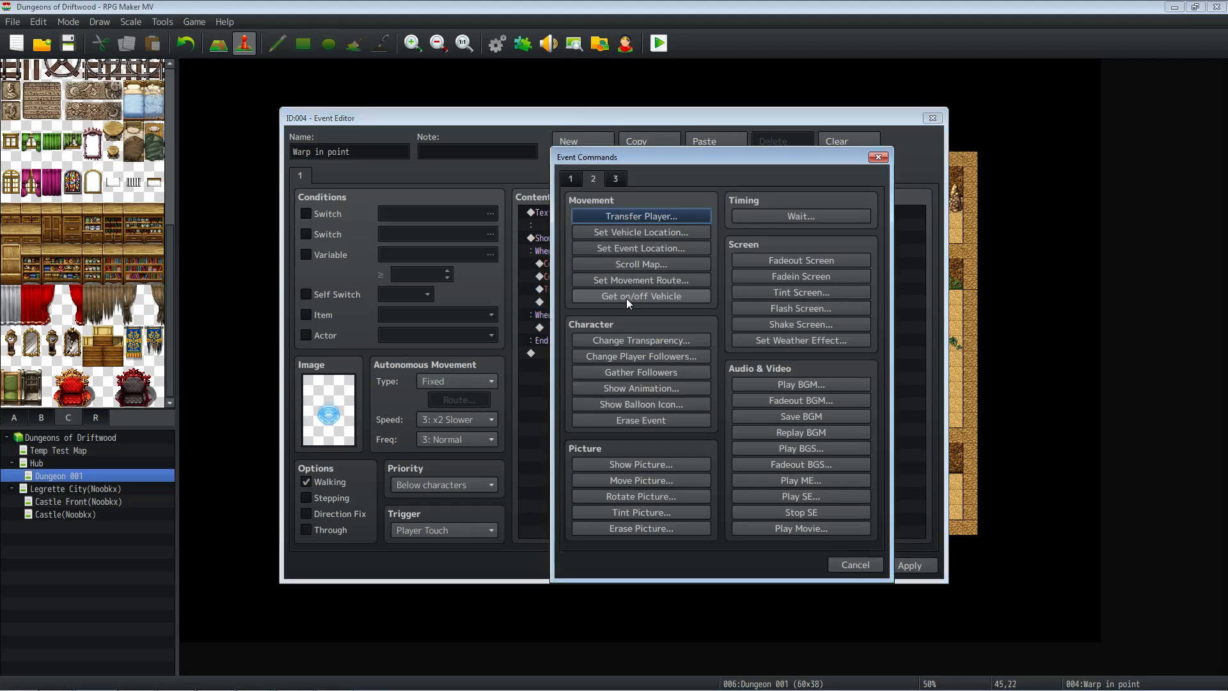
{"action": "left_click", "coordinate": [855, 564]}
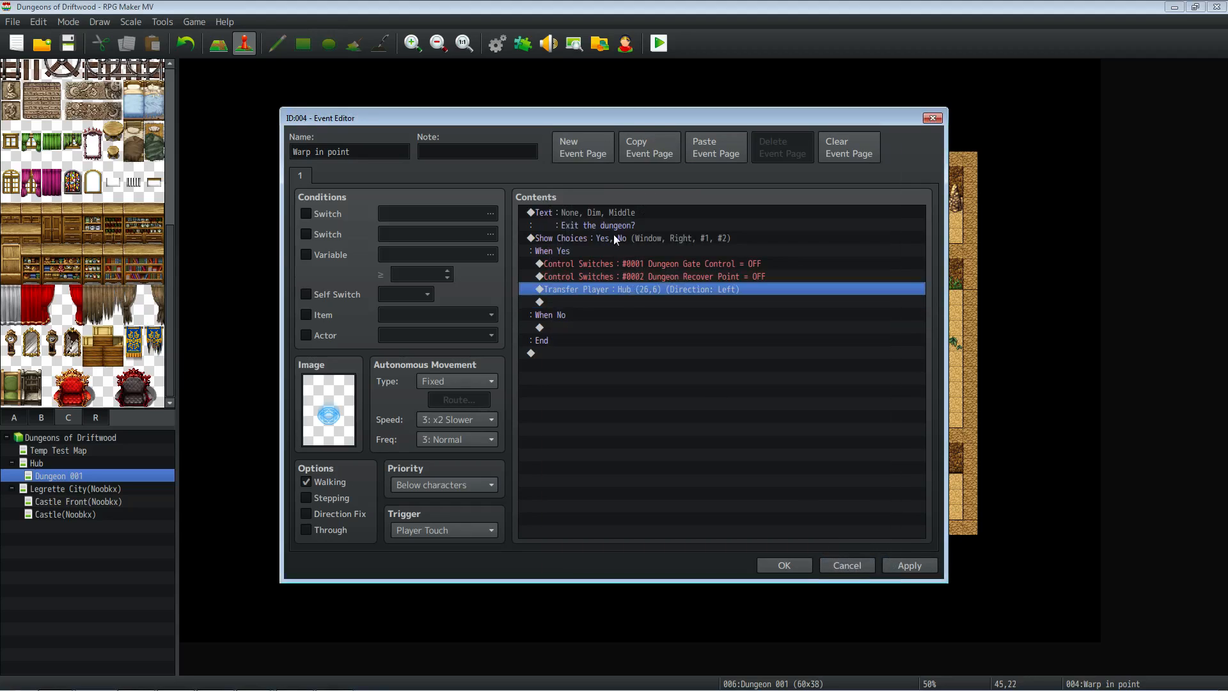
Add a Play SE command with the Magic4 sound above the "Exit the dungeon?" text.
{"action": "left_click", "coordinate": [613, 213]}
{"action": "right_click", "coordinate": [613, 212]}
{"action": "left_click", "coordinate": [634, 216]}
{"action": "left_click", "coordinate": [634, 216]}
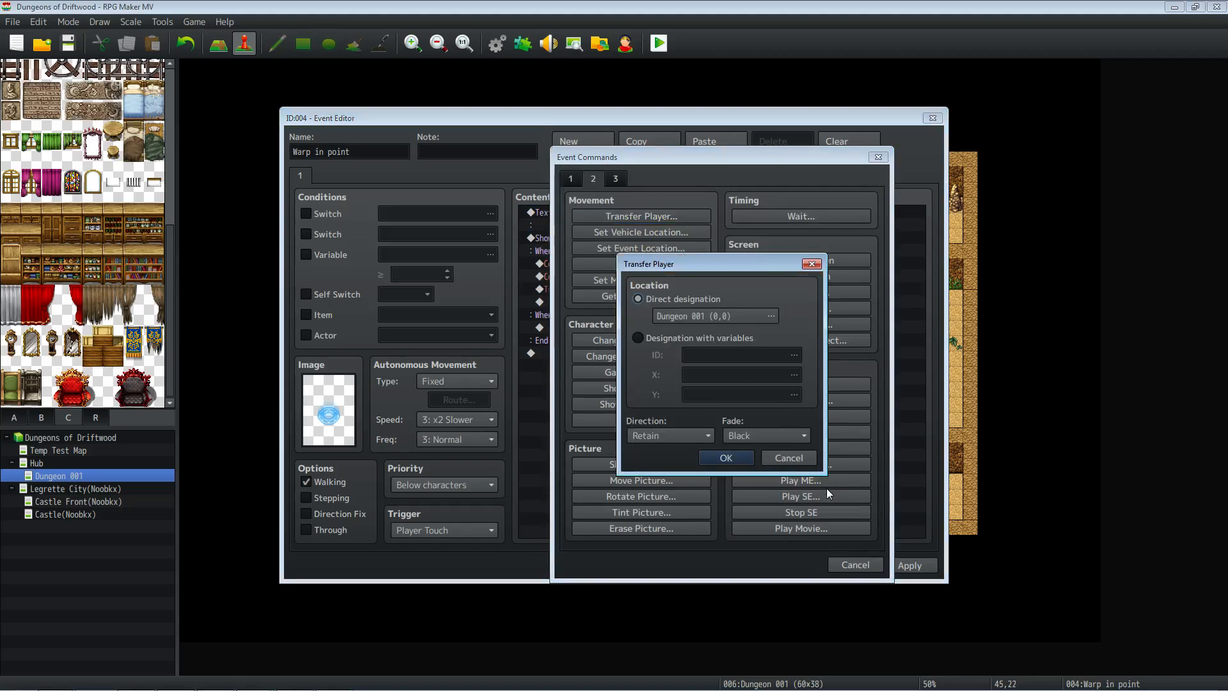
{"action": "left_click", "coordinate": [789, 459]}
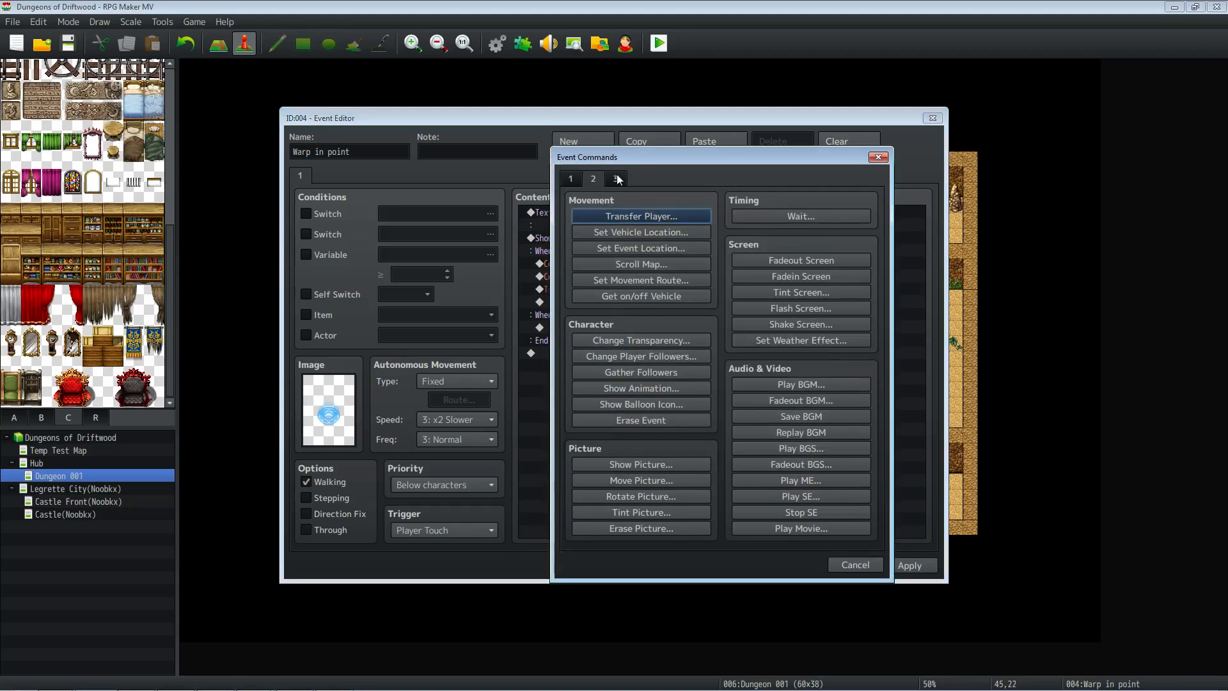
{"action": "left_click", "coordinate": [813, 497]}
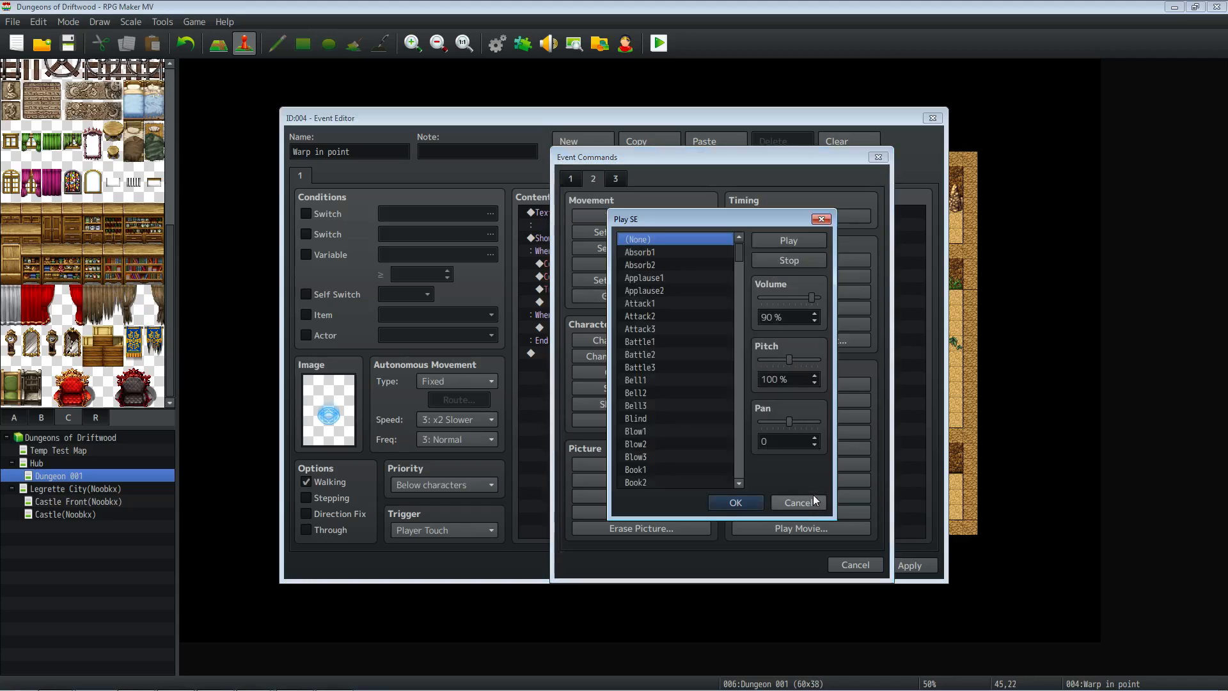
{"action": "left_click_drag", "start_coordinate": [735, 255], "coordinate": [740, 288]}
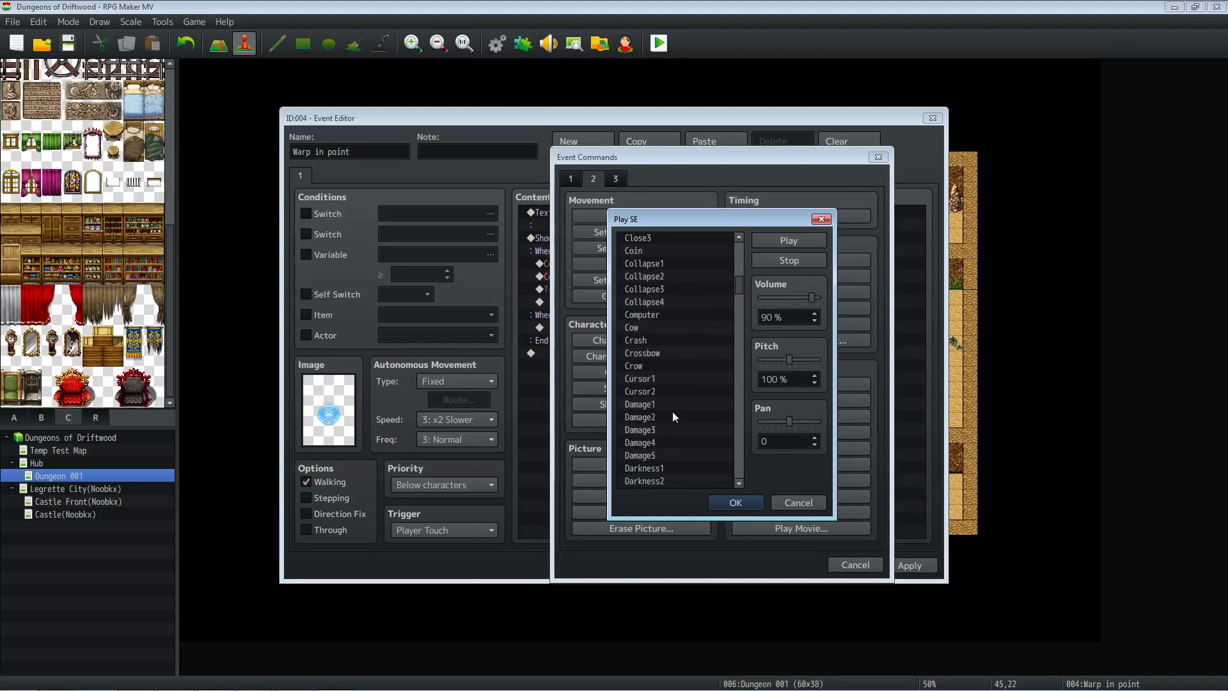
{"action": "scroll", "coordinate": [675, 399], "scroll_direction": "down", "scroll_amount": 15}
{"action": "left_click", "coordinate": [740, 374]}
{"action": "left_click", "coordinate": [649, 263]}
{"action": "scroll", "coordinate": [670, 338], "scroll_direction": "down", "scroll_amount": 7}
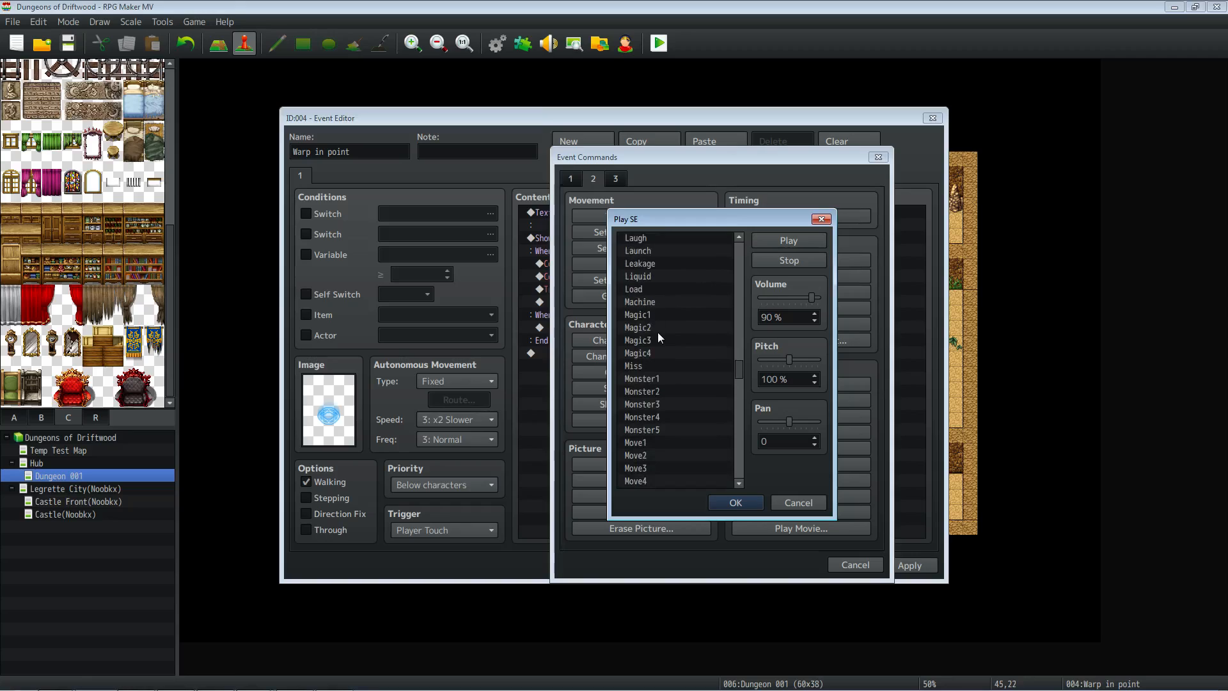
{"action": "left_click", "coordinate": [662, 310]}
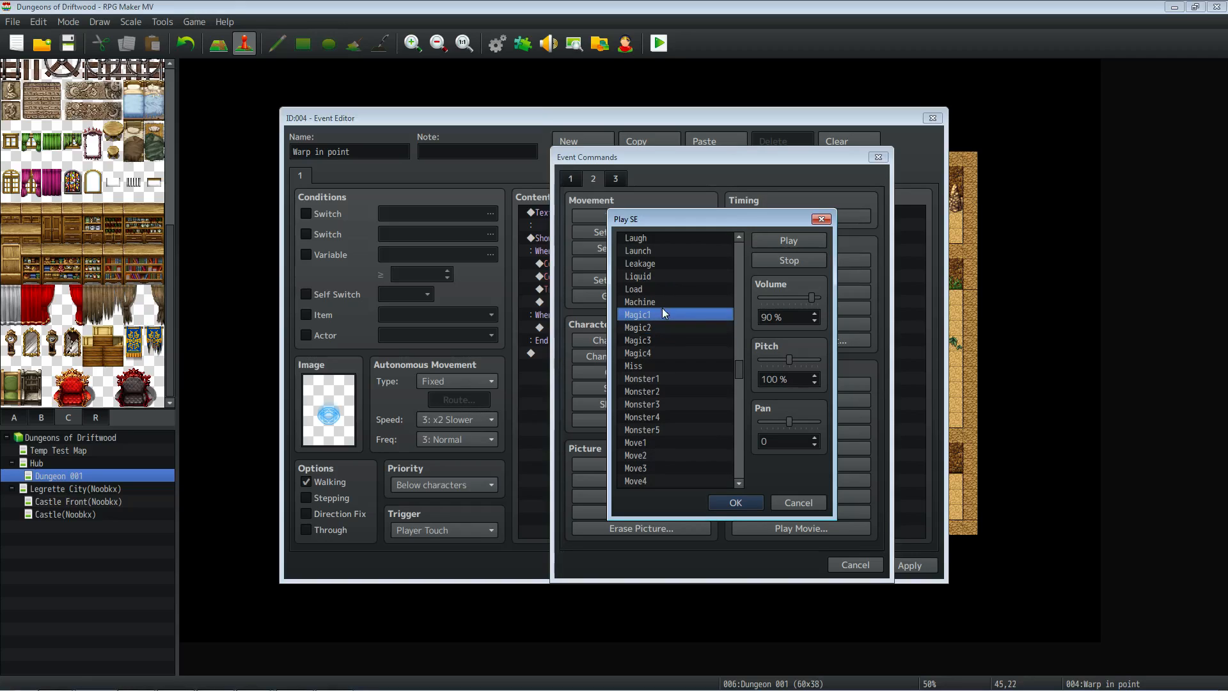
{"action": "left_click", "coordinate": [664, 339]}
{"action": "left_click", "coordinate": [663, 326]}
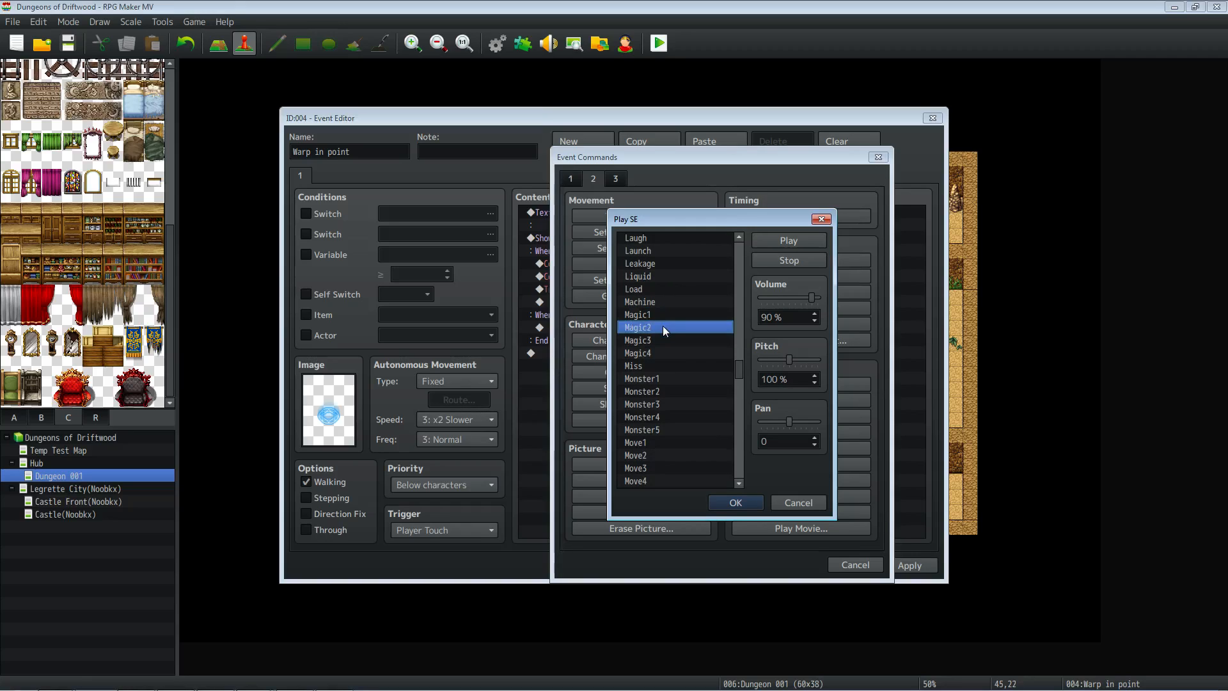
{"action": "left_click", "coordinate": [662, 351]}
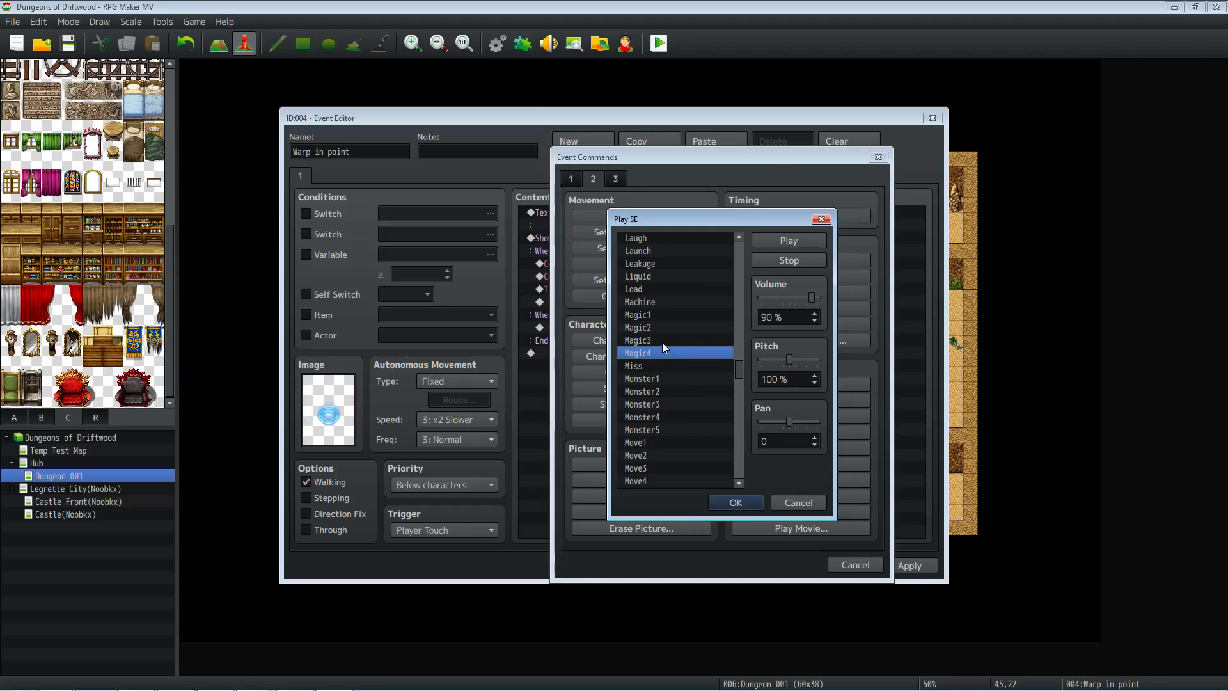
{"action": "left_click", "coordinate": [734, 503]}
Cut the Magic4 sound command and paste it back above the "Exit the dungeon?" text.
{"action": "right_click", "coordinate": [615, 213]}
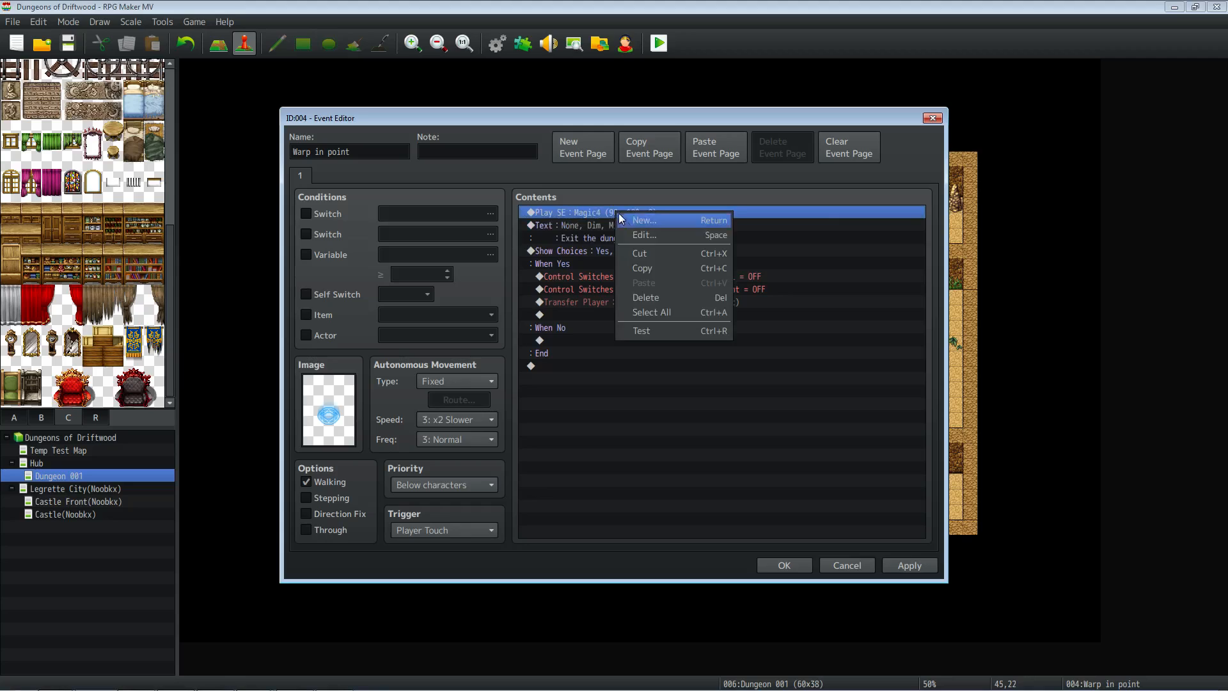
{"action": "left_click", "coordinate": [651, 255]}
{"action": "left_click", "coordinate": [577, 301]}
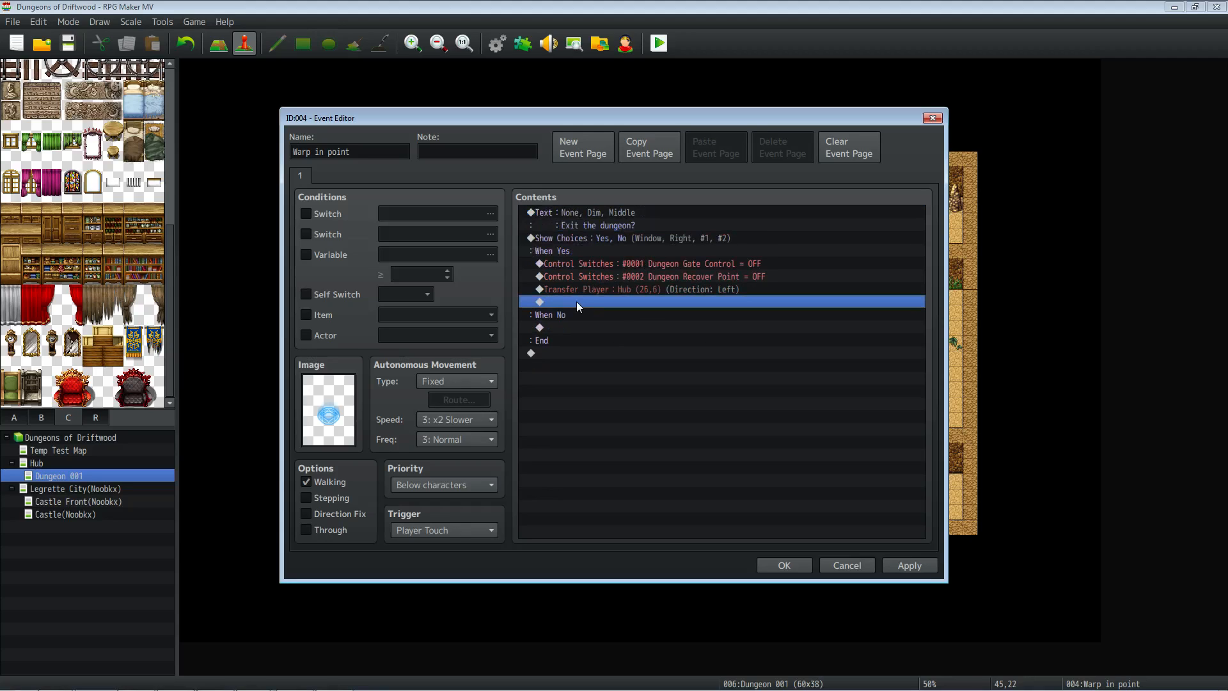
{"action": "right_click", "coordinate": [588, 289]}
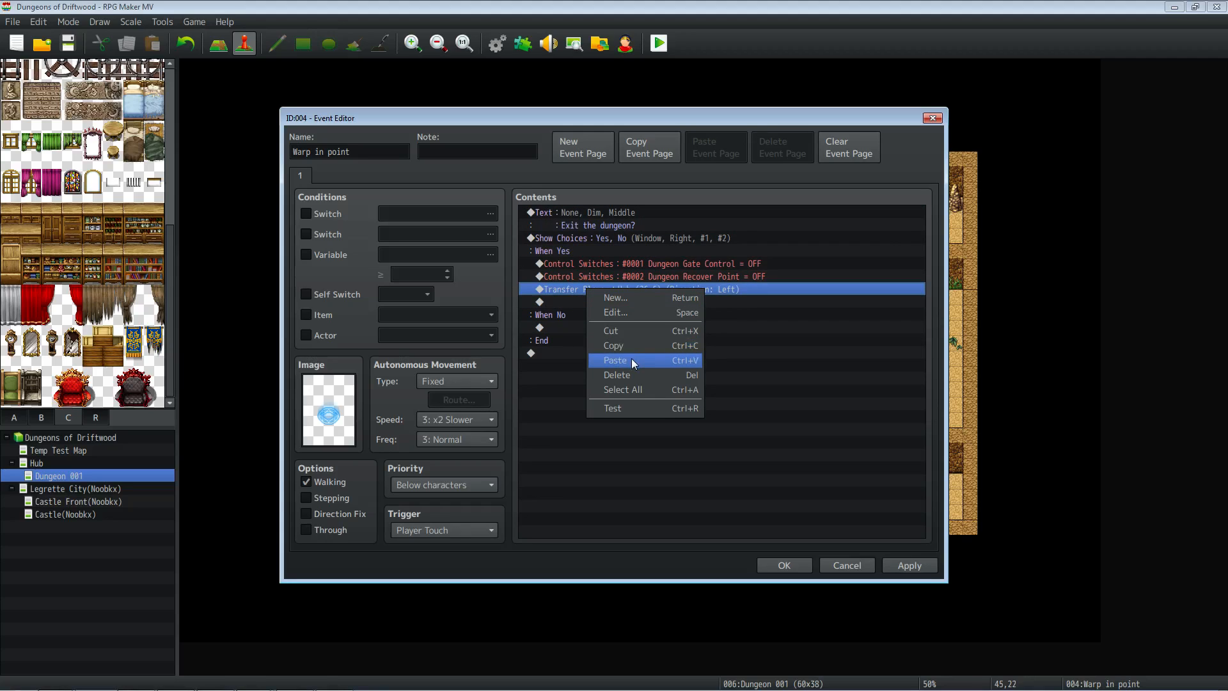
{"action": "left_click", "coordinate": [572, 213]}
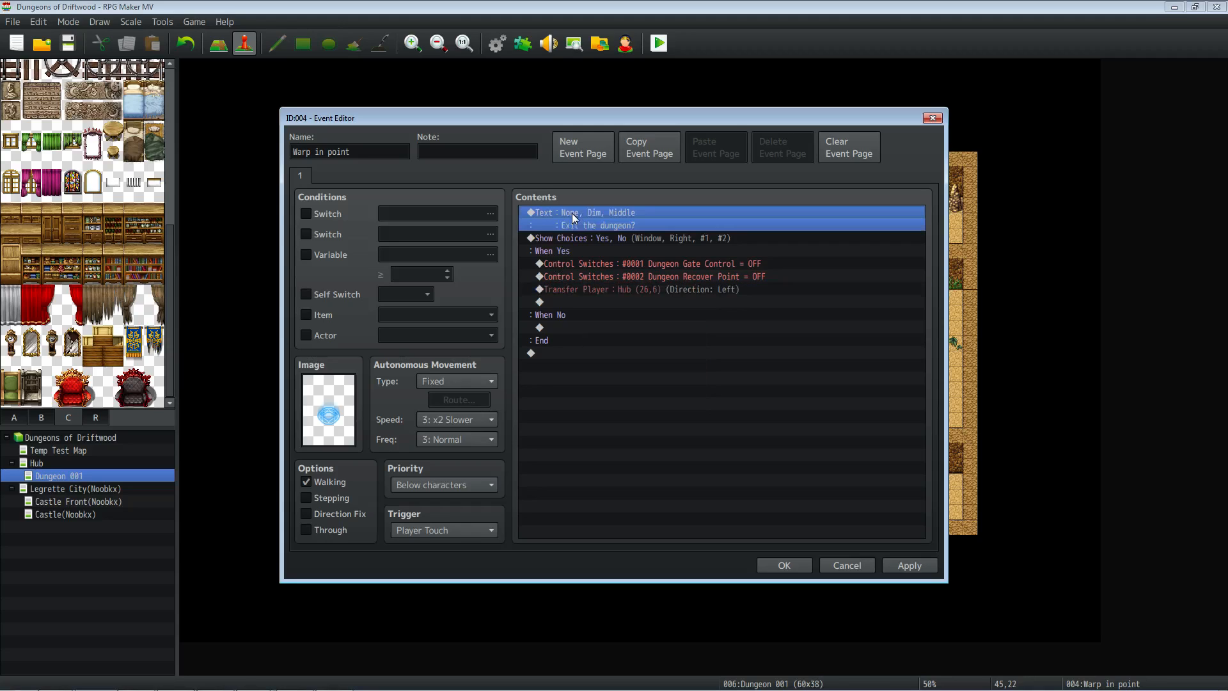
{"action": "right_click", "coordinate": [572, 212]}
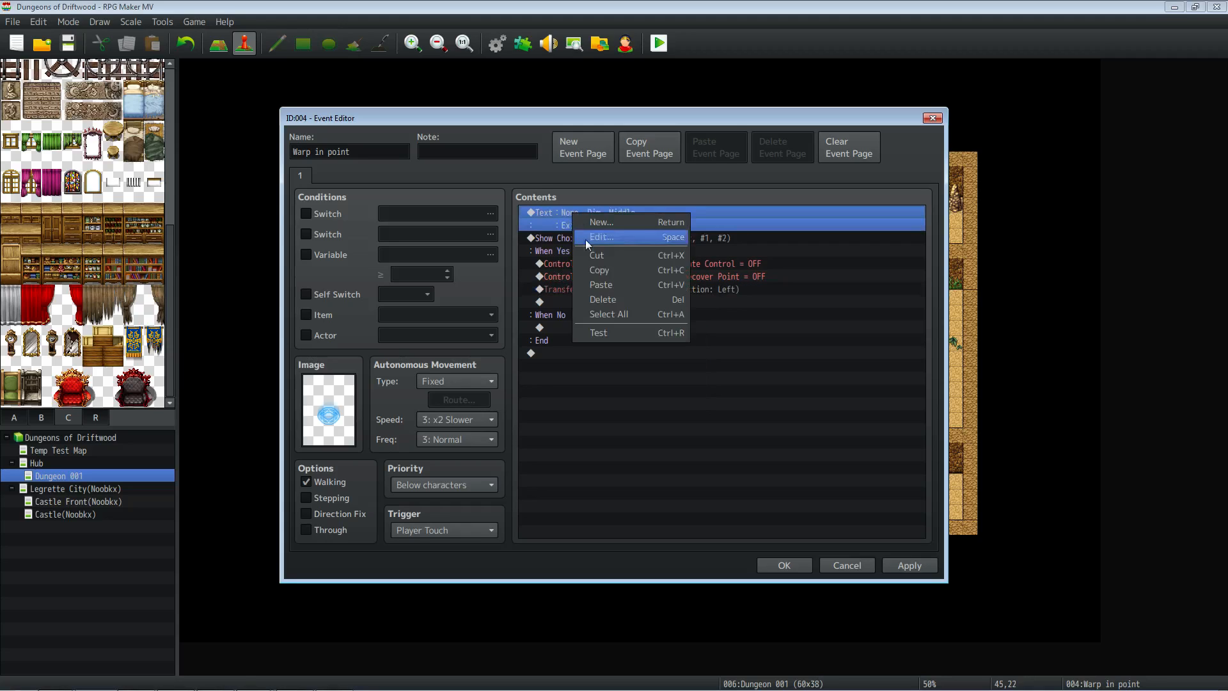
{"action": "left_click", "coordinate": [593, 289]}
{"action": "left_click", "coordinate": [623, 249]}
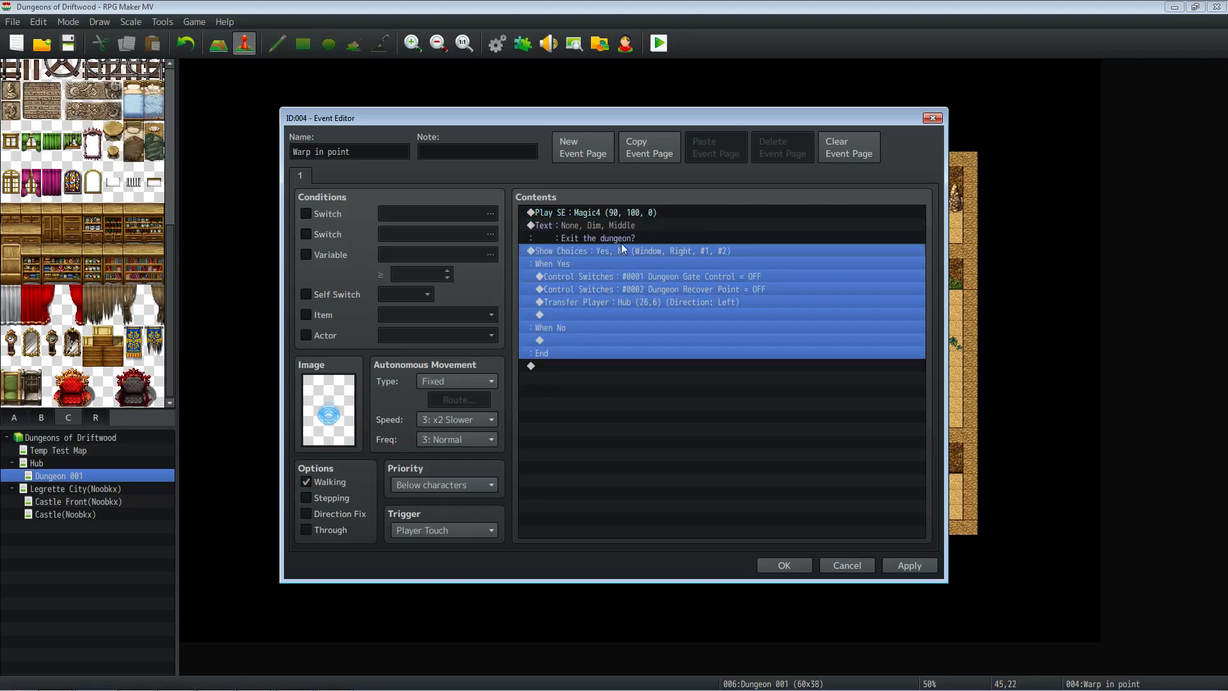
Open the Magic4 sound command for editing, preview its sound, and close it without changes.
{"action": "left_click", "coordinate": [608, 209]}
{"action": "right_click", "coordinate": [609, 212]}
{"action": "left_click", "coordinate": [624, 237]}
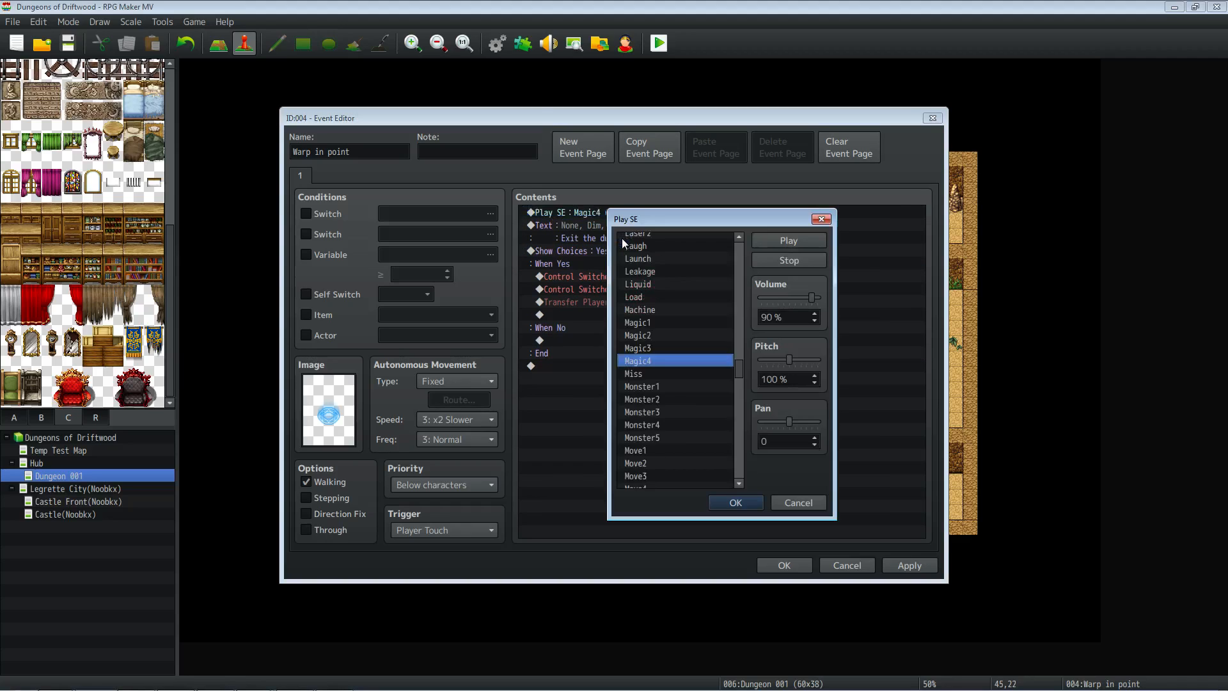
{"action": "left_click", "coordinate": [803, 240]}
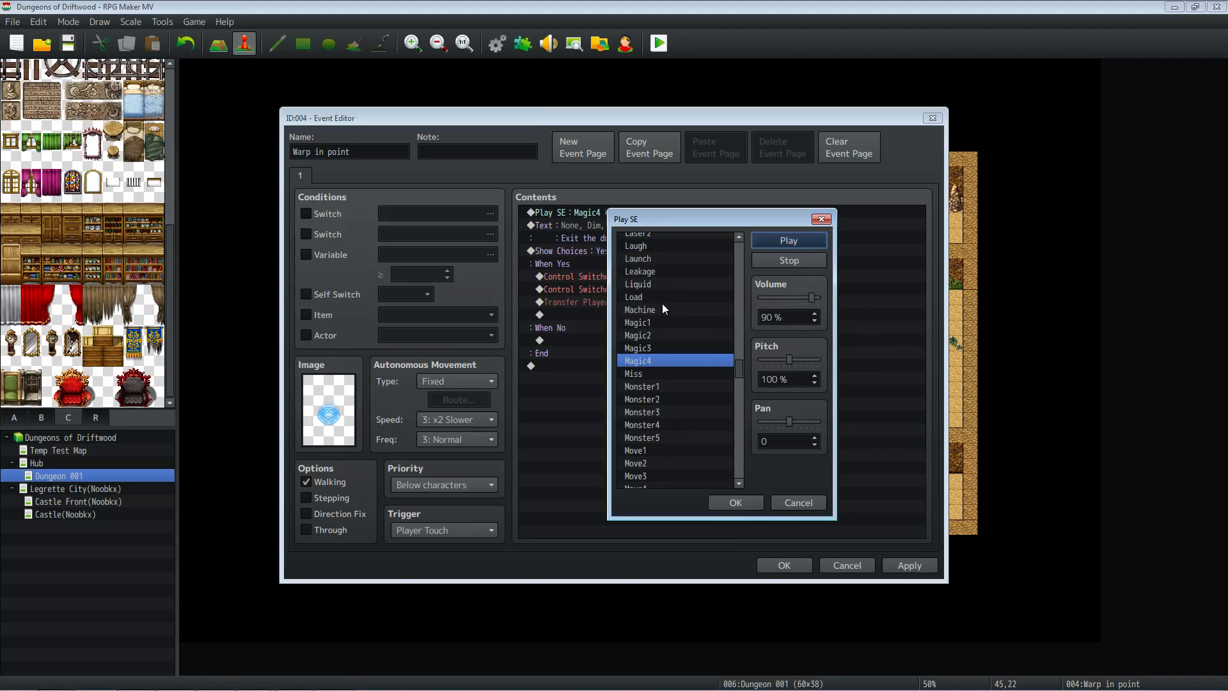
{"action": "key", "text": "Escape"}
Move the Magic4 sound command into the When Yes branch, above the Dungeon Gate Control switch command.
{"action": "right_click", "coordinate": [619, 213]}
{"action": "left_click", "coordinate": [644, 255]}
{"action": "left_click", "coordinate": [591, 264]}
{"action": "right_click", "coordinate": [590, 263]}
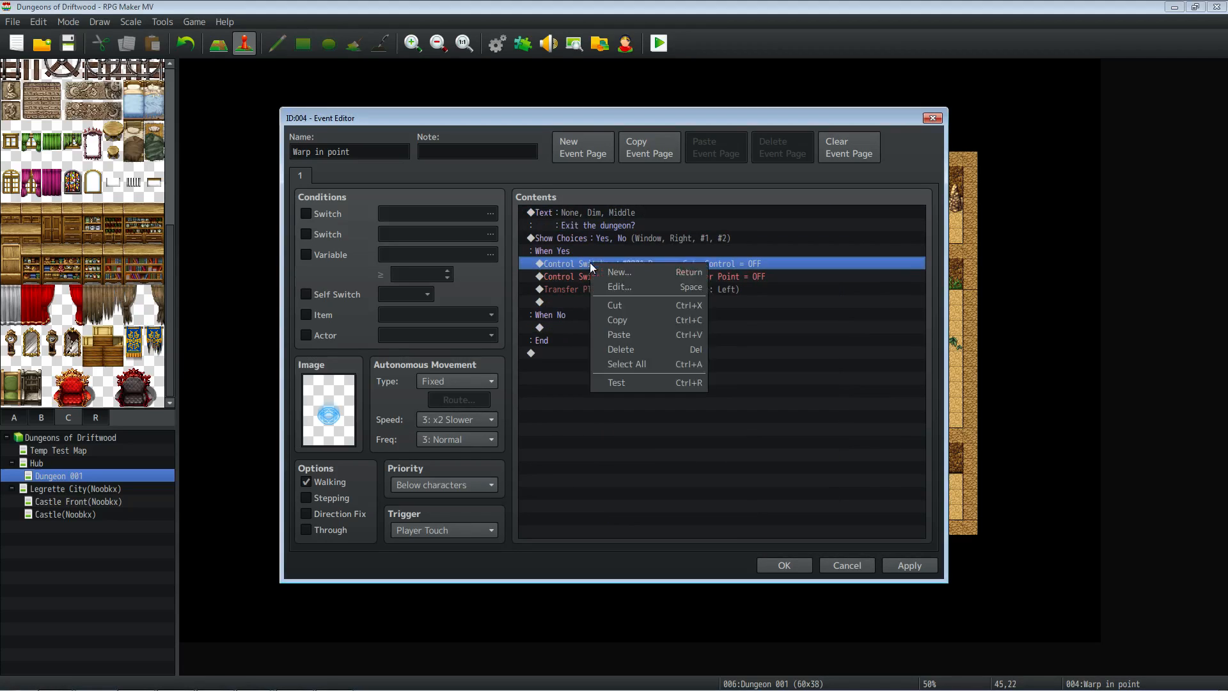
{"action": "left_click", "coordinate": [621, 331]}
{"action": "left_click", "coordinate": [624, 306]}
{"action": "left_click", "coordinate": [623, 309]}
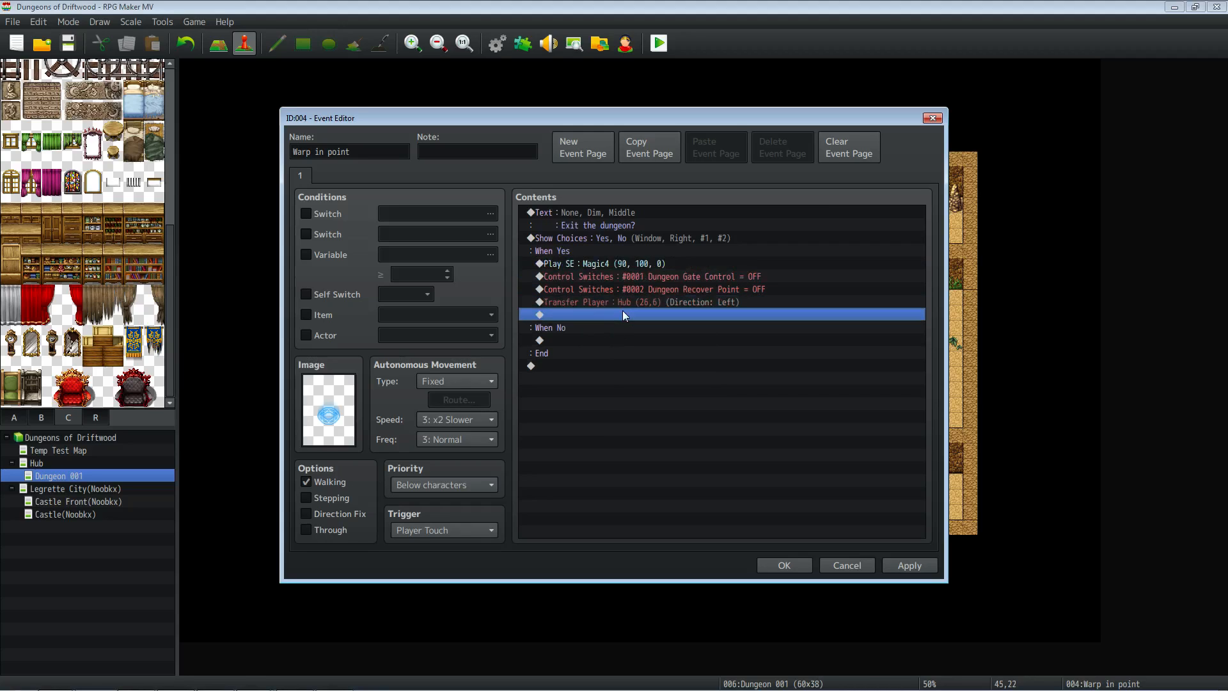
Add a Play SE command with the Magic2 sound at the start of the event, above the "Exit the dungeon?" text.
{"action": "left_click", "coordinate": [601, 211]}
{"action": "right_click", "coordinate": [602, 209]}
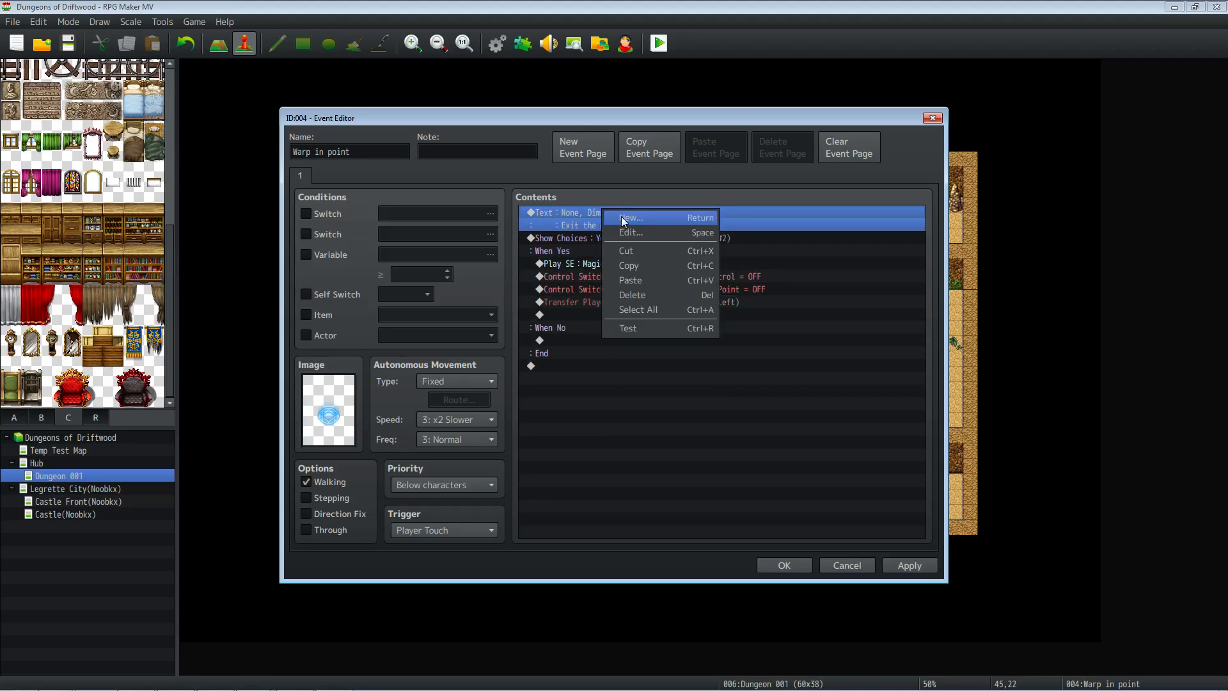
{"action": "left_click", "coordinate": [626, 222]}
{"action": "left_click", "coordinate": [809, 497]}
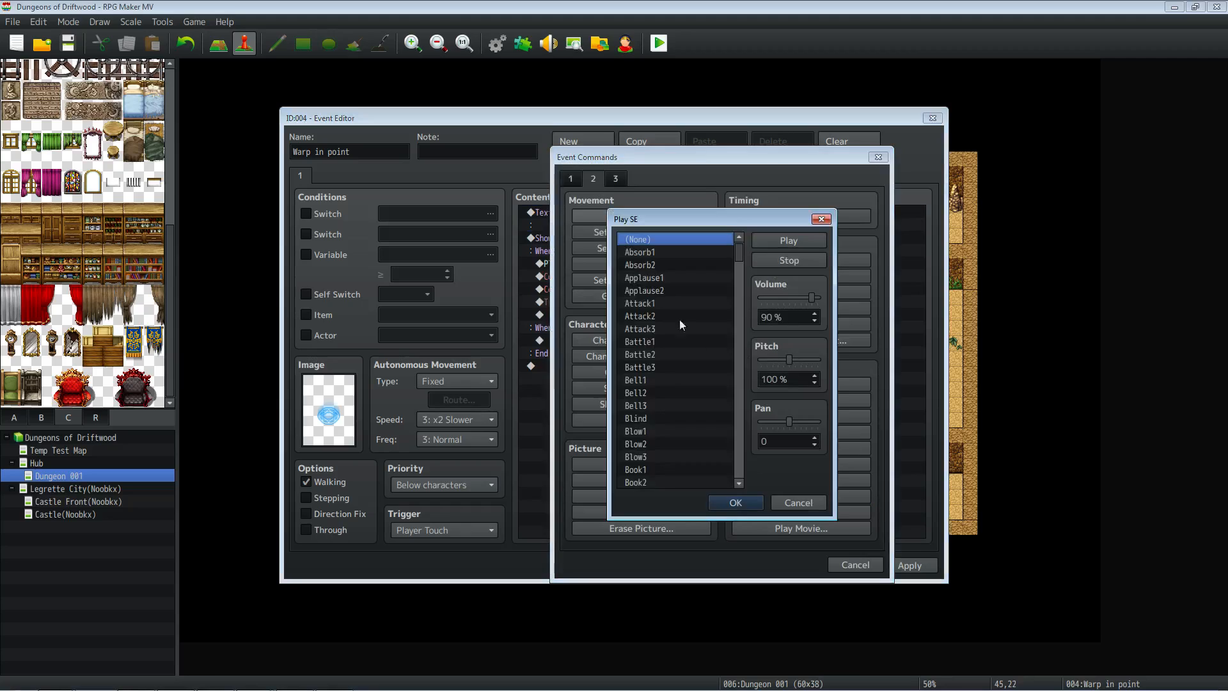
{"action": "left_click", "coordinate": [663, 379]}
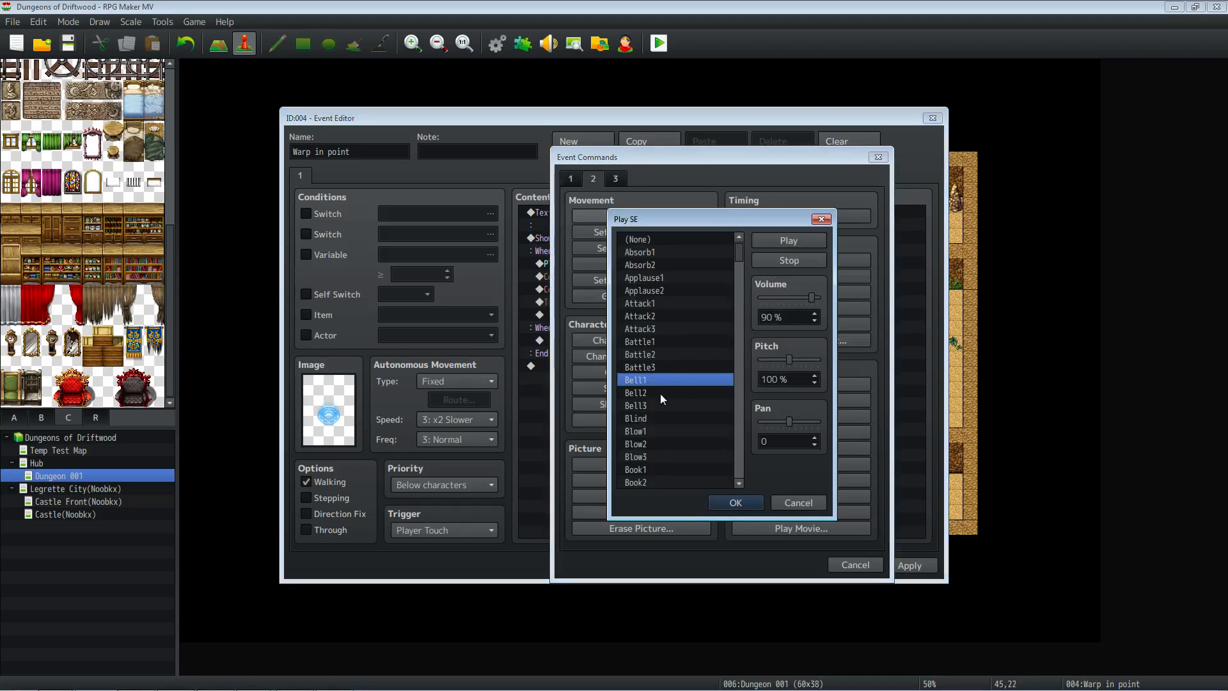
{"action": "left_click", "coordinate": [660, 393]}
{"action": "left_click", "coordinate": [653, 406]}
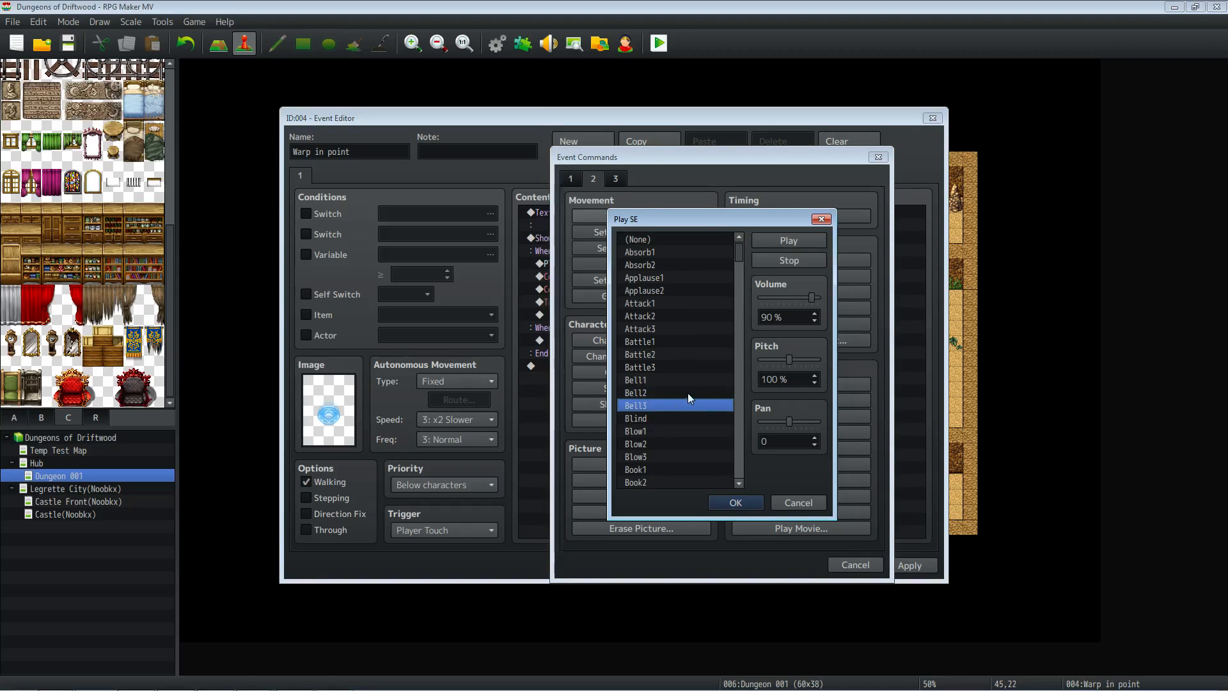
{"action": "left_click", "coordinate": [664, 429]}
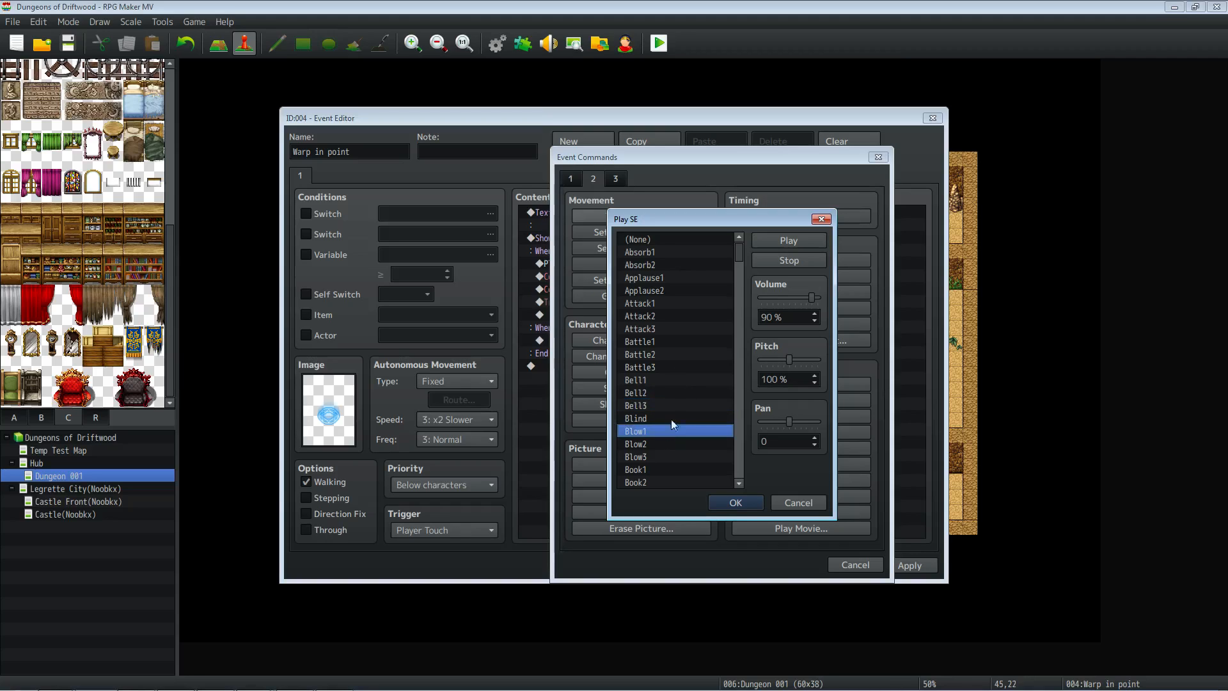
{"action": "scroll", "coordinate": [694, 313], "scroll_direction": "down", "scroll_amount": 20}
{"action": "left_click", "coordinate": [682, 316]}
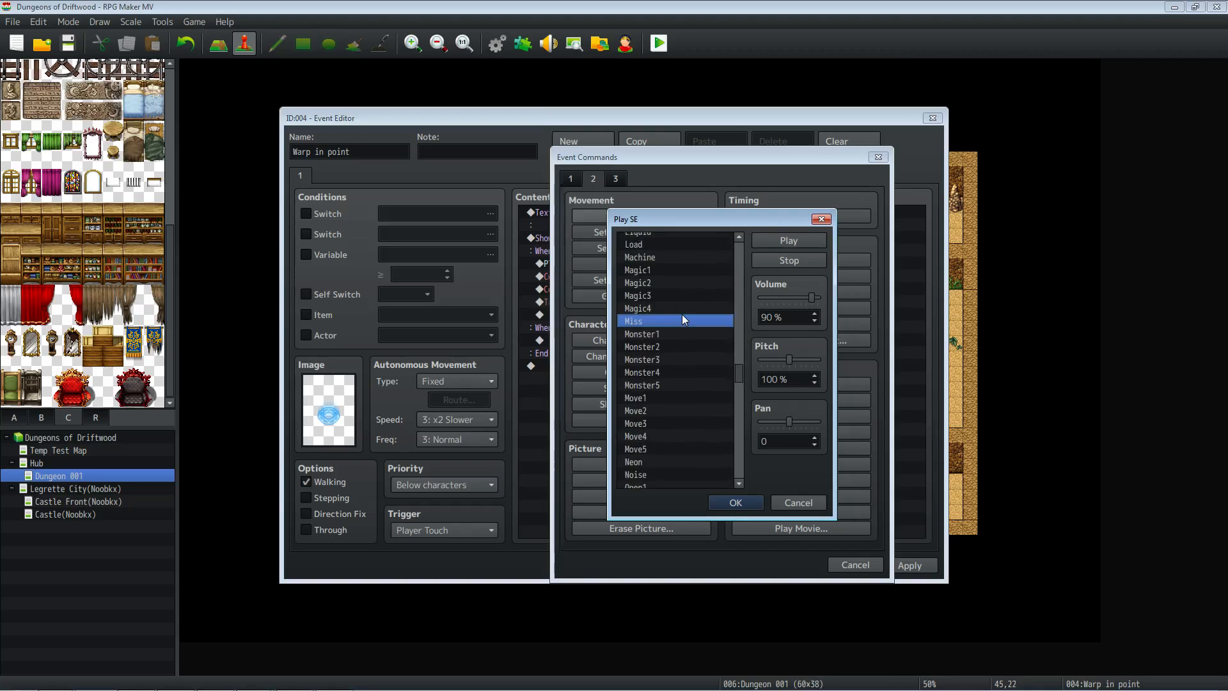
{"action": "left_click", "coordinate": [674, 279]}
{"action": "left_click", "coordinate": [677, 271]}
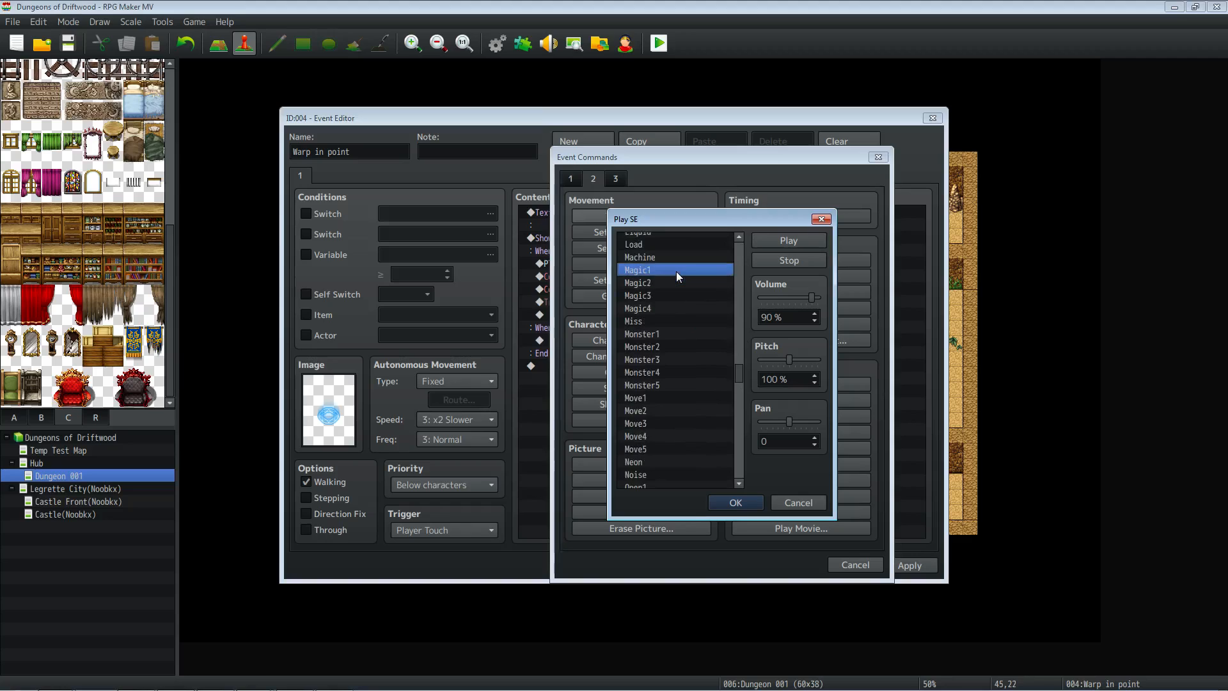
{"action": "left_click", "coordinate": [677, 284]}
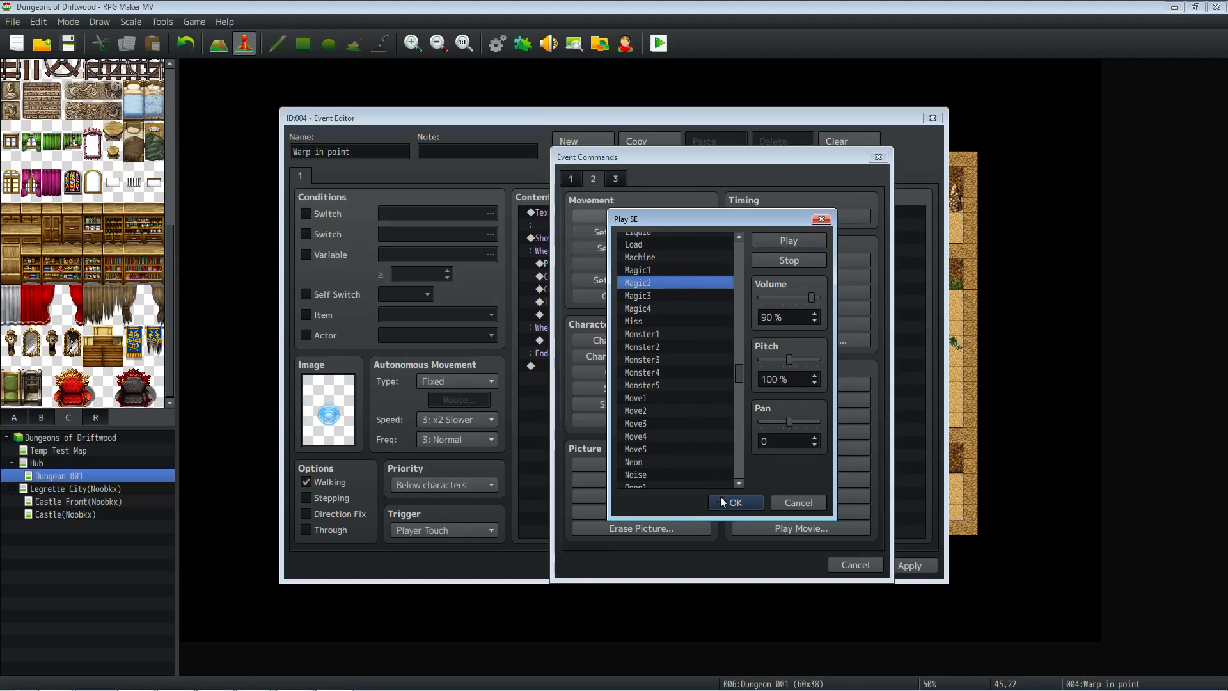
{"action": "left_click", "coordinate": [747, 503]}
{"action": "left_click", "coordinate": [617, 249]}
{"action": "left_click", "coordinate": [631, 302]}
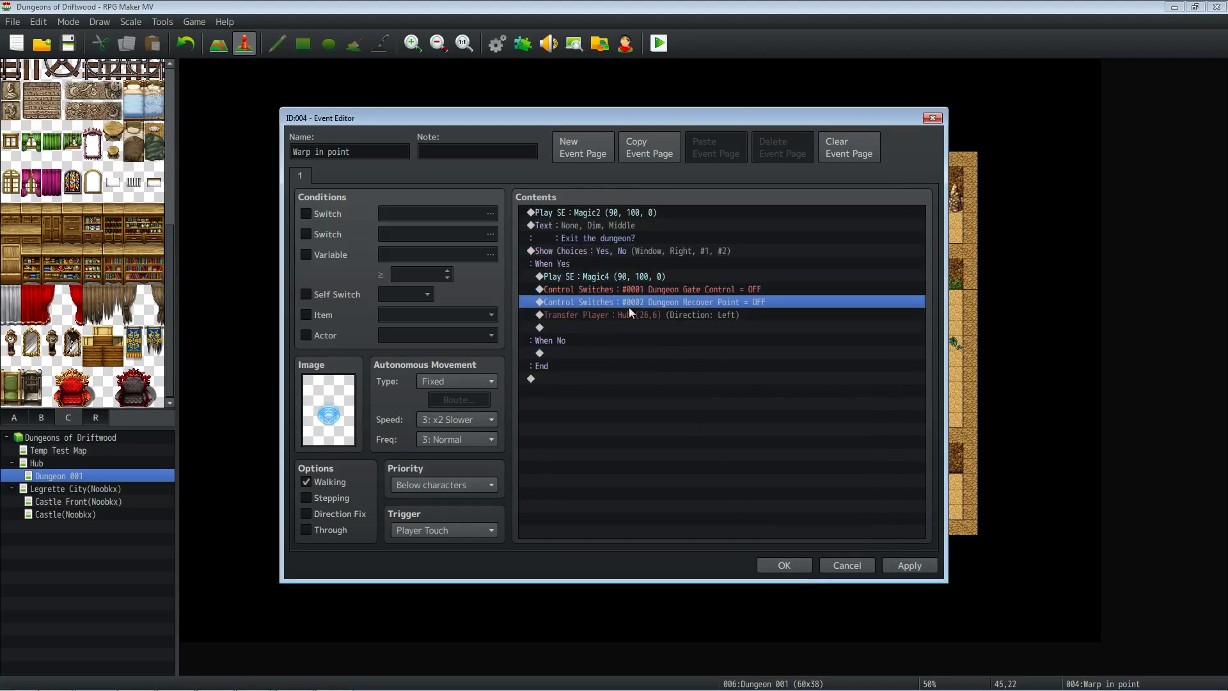
Add a Show Animation command playing Star1 on the Player with Wait for Completion, above the Dungeon Gate Control switch command, and save the event.
{"action": "left_click", "coordinate": [618, 327]}
{"action": "left_click", "coordinate": [616, 316]}
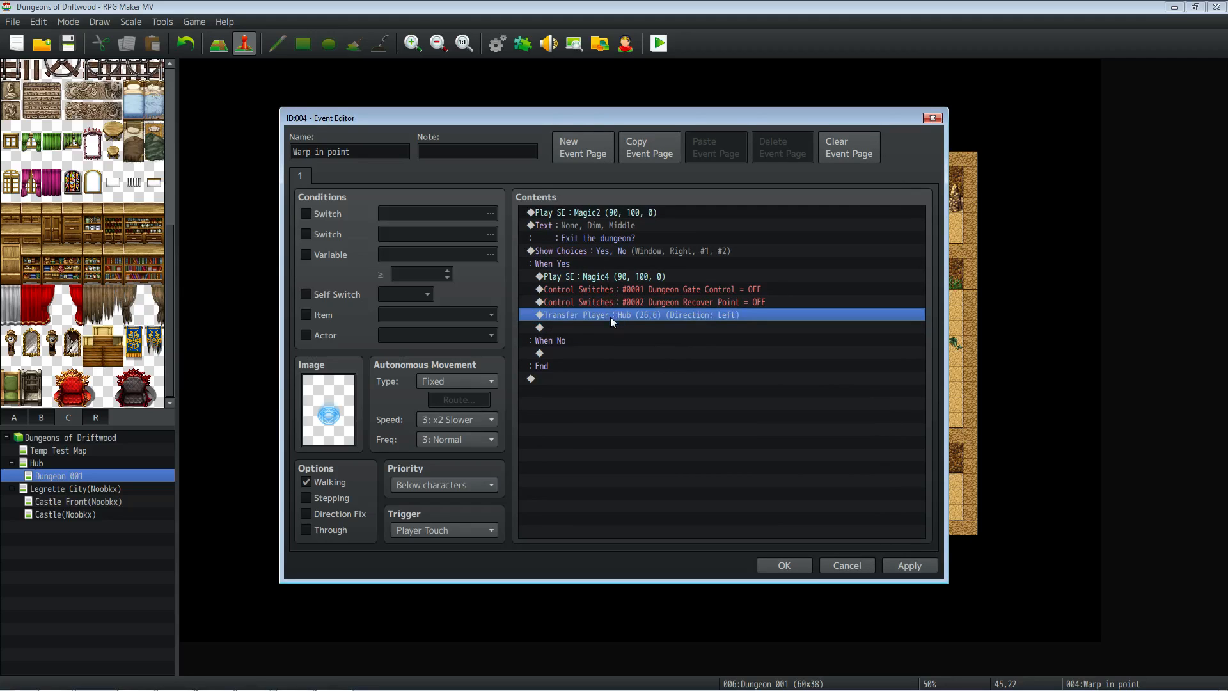
{"action": "right_click", "coordinate": [611, 317]}
{"action": "right_click", "coordinate": [607, 288]}
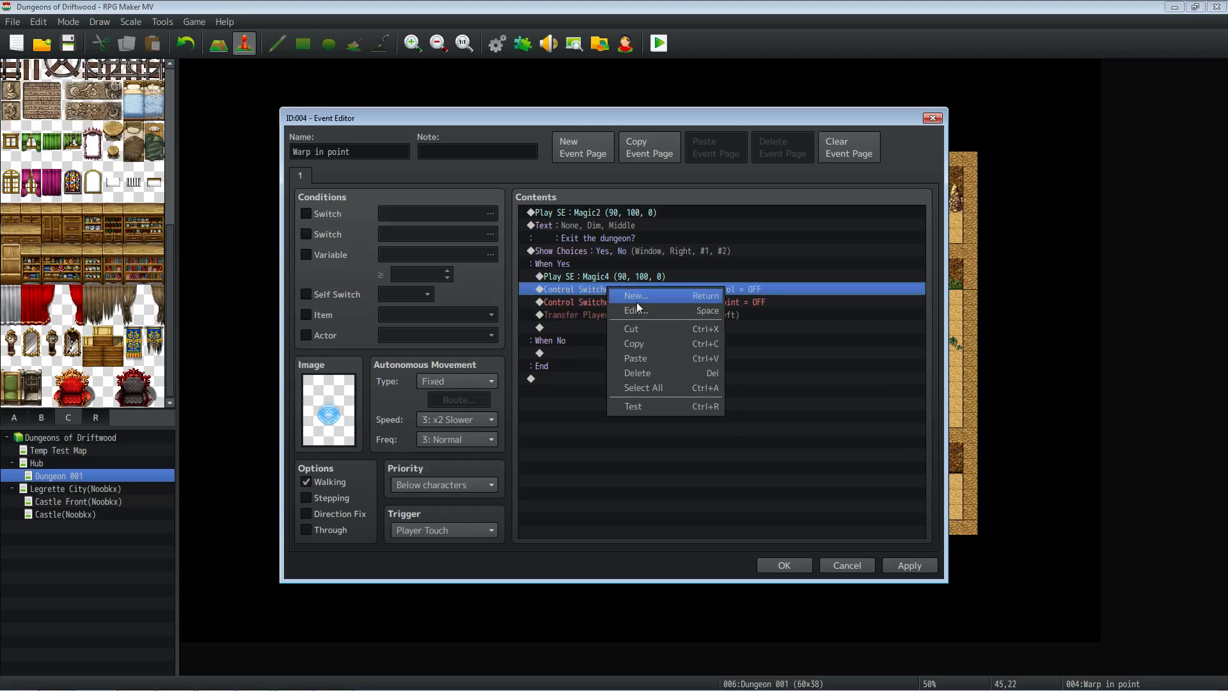
{"action": "left_click", "coordinate": [636, 297]}
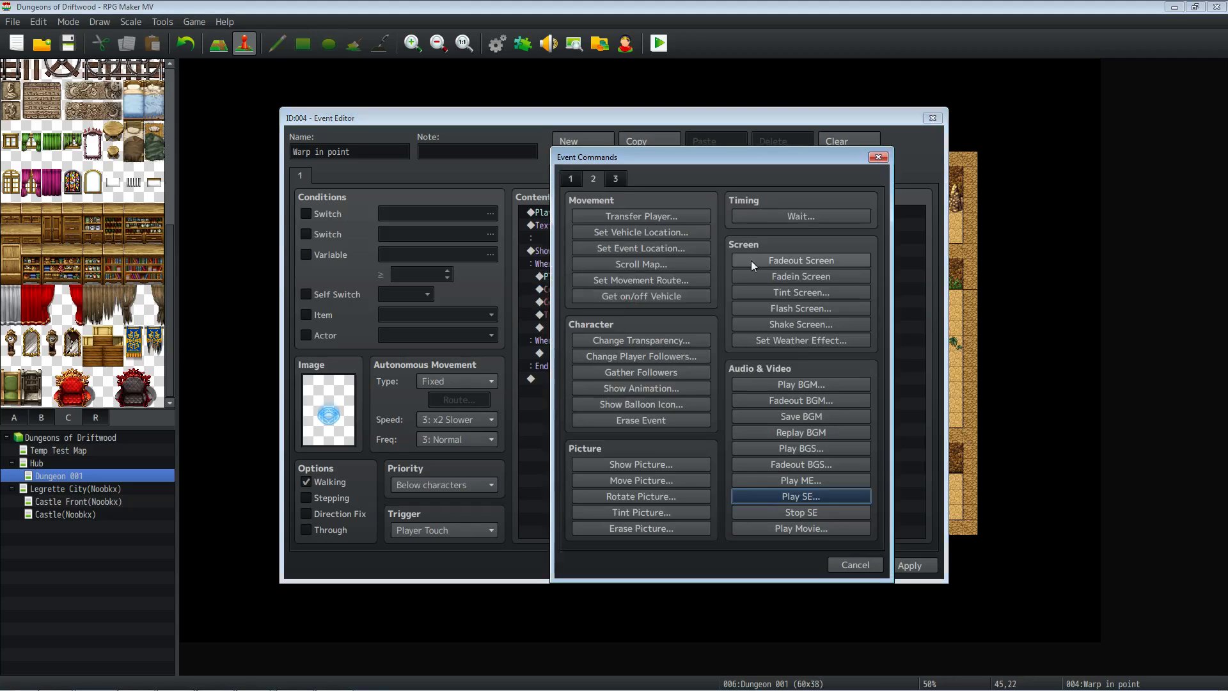
{"action": "left_click", "coordinate": [647, 391]}
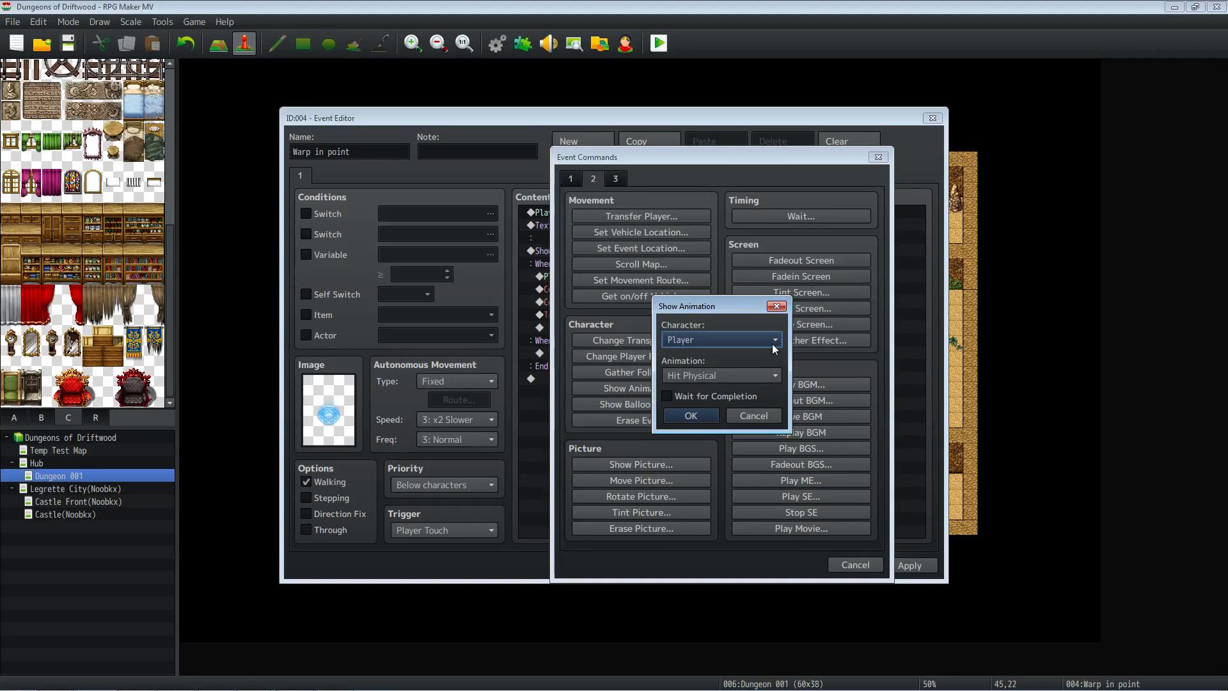
{"action": "left_click", "coordinate": [759, 377]}
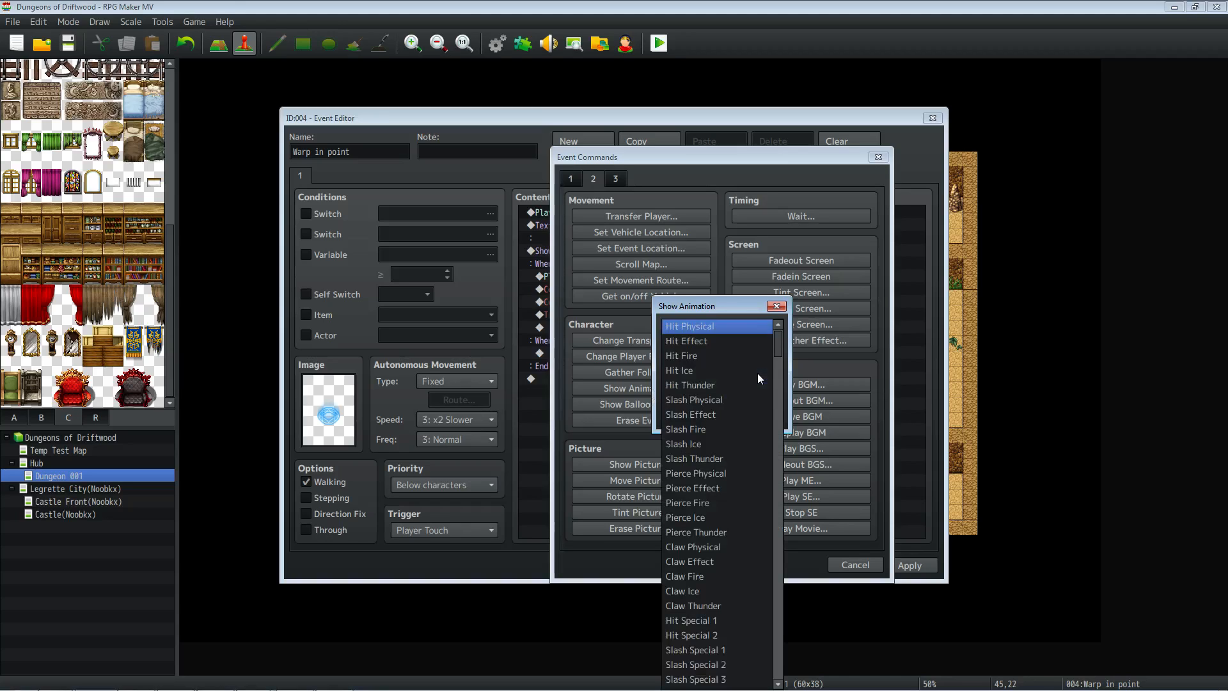
{"action": "left_click_drag", "start_coordinate": [779, 344], "coordinate": [777, 583]}
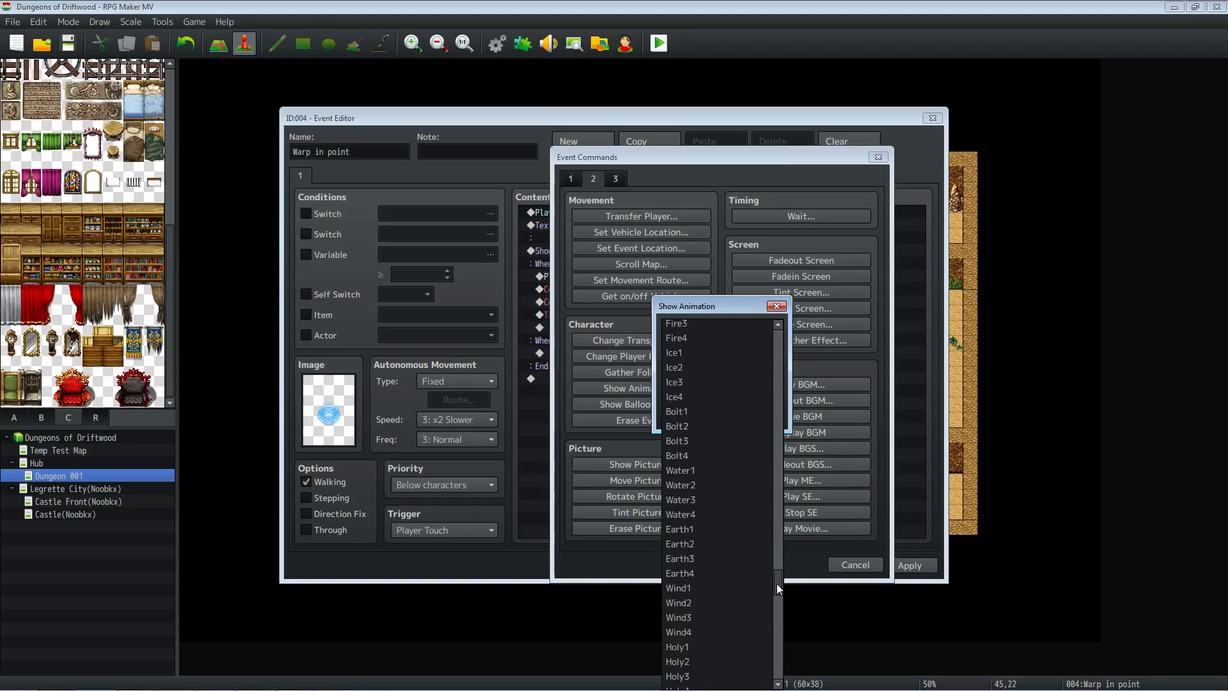
{"action": "scroll", "coordinate": [751, 486], "scroll_direction": "down", "scroll_amount": 7}
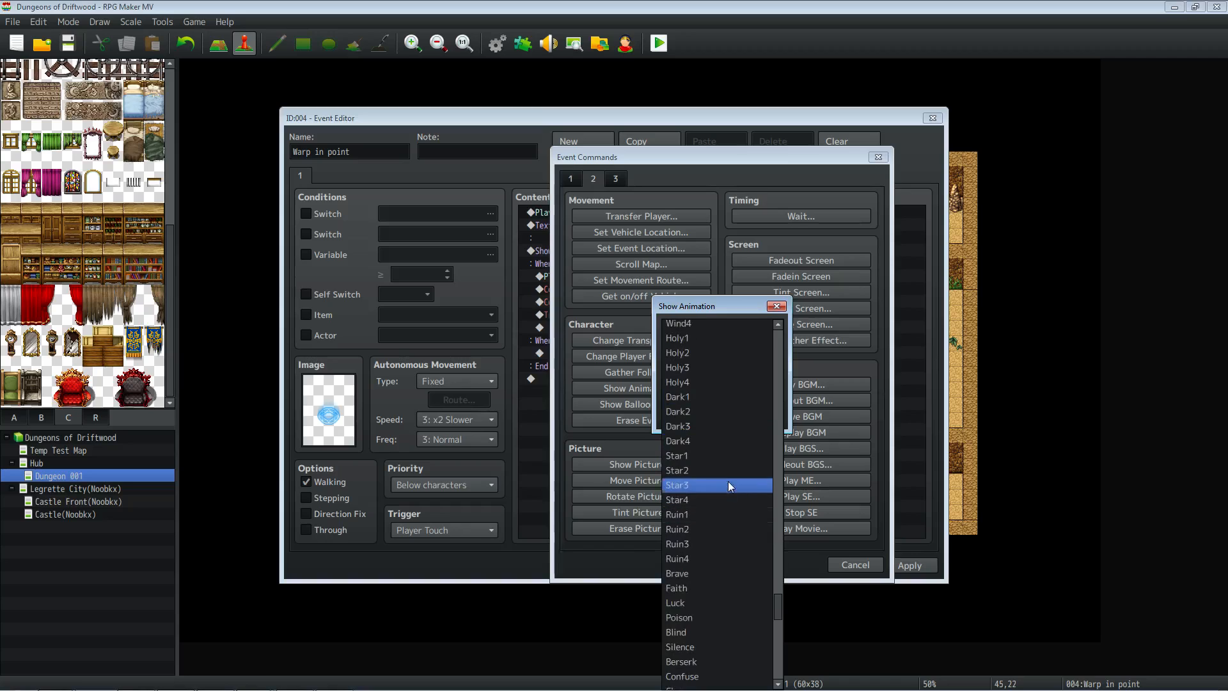
{"action": "left_click", "coordinate": [727, 458]}
{"action": "left_click", "coordinate": [696, 395]}
{"action": "left_click", "coordinate": [691, 415]}
{"action": "left_click", "coordinate": [911, 564]}
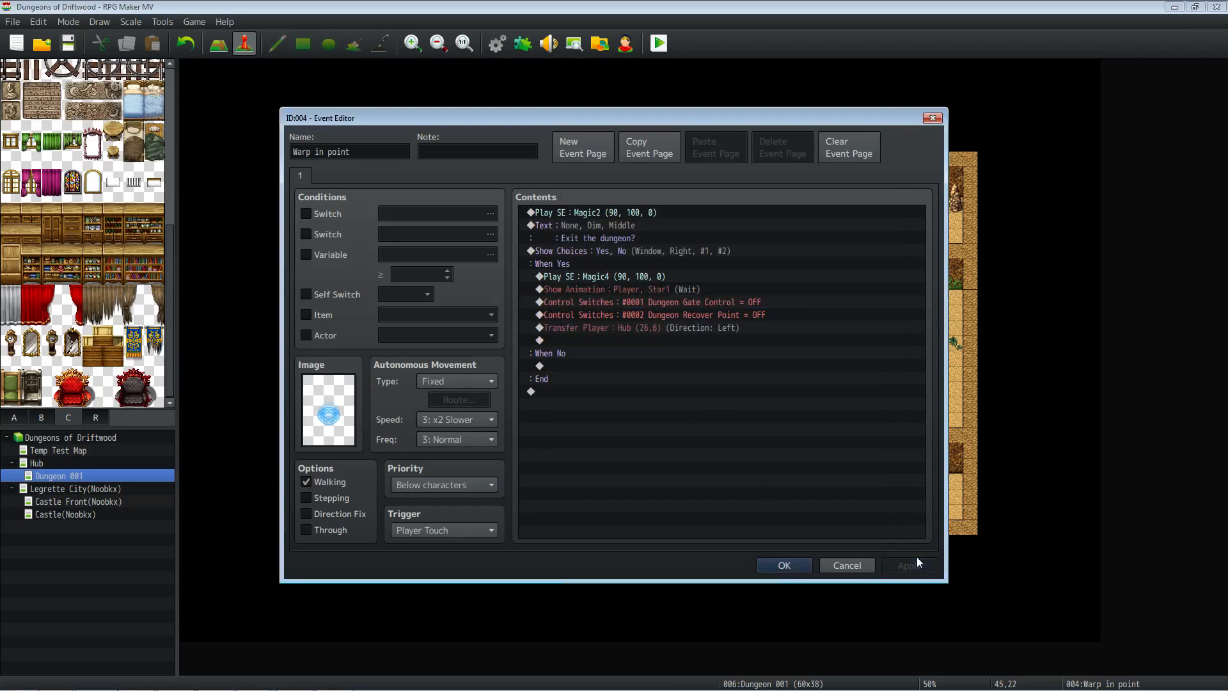
{"action": "left_click", "coordinate": [784, 566]}
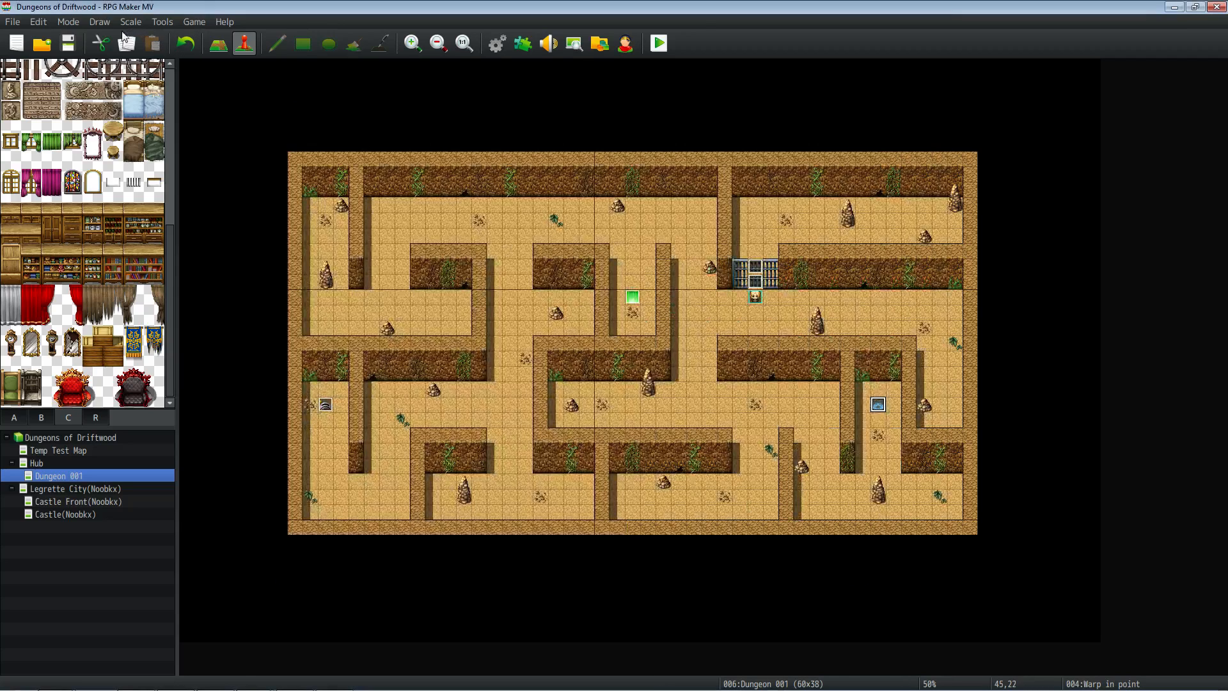
Find the Star1 animation in the database and preview it.
{"action": "left_click", "coordinate": [498, 43]}
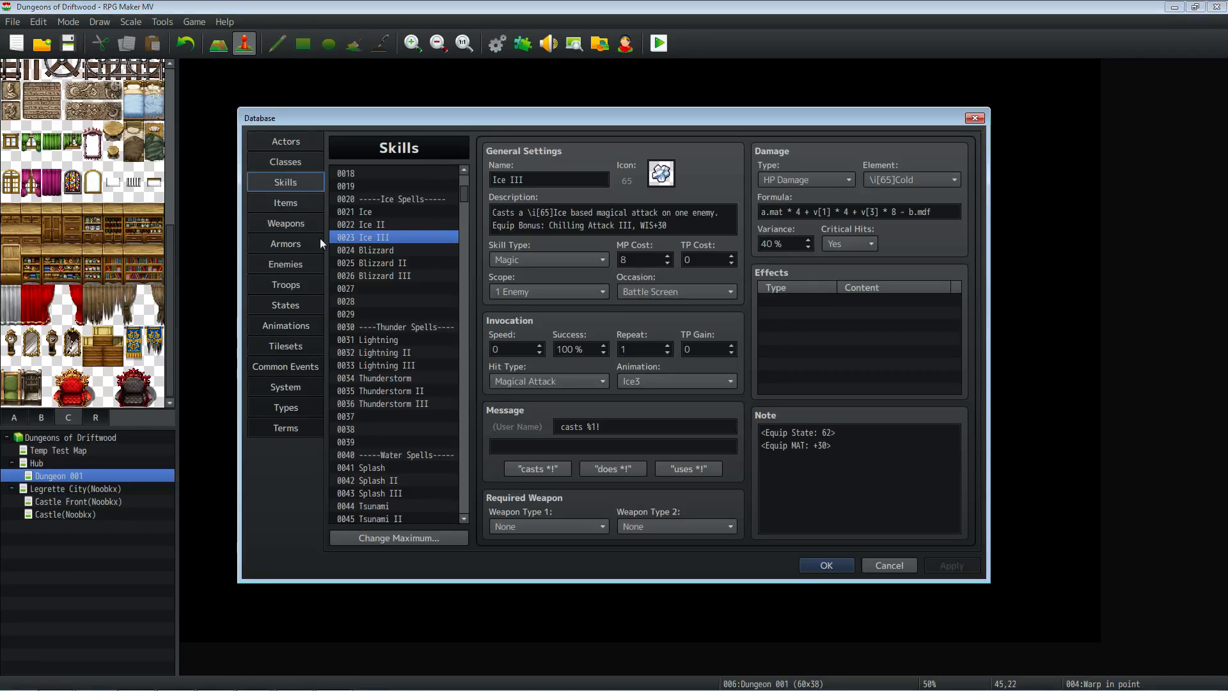
{"action": "left_click", "coordinate": [302, 326]}
{"action": "left_click_drag", "start_coordinate": [464, 190], "coordinate": [465, 423]}
{"action": "scroll", "coordinate": [447, 389], "scroll_direction": "down", "scroll_amount": 6}
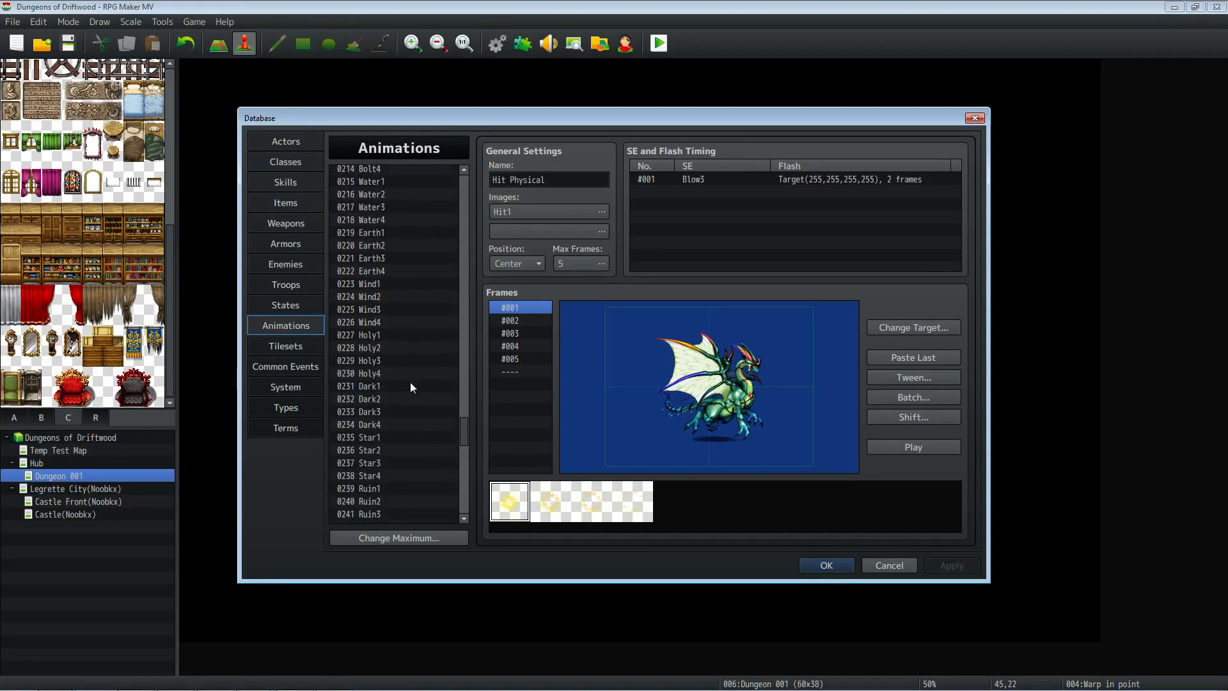
{"action": "left_click", "coordinate": [382, 297]}
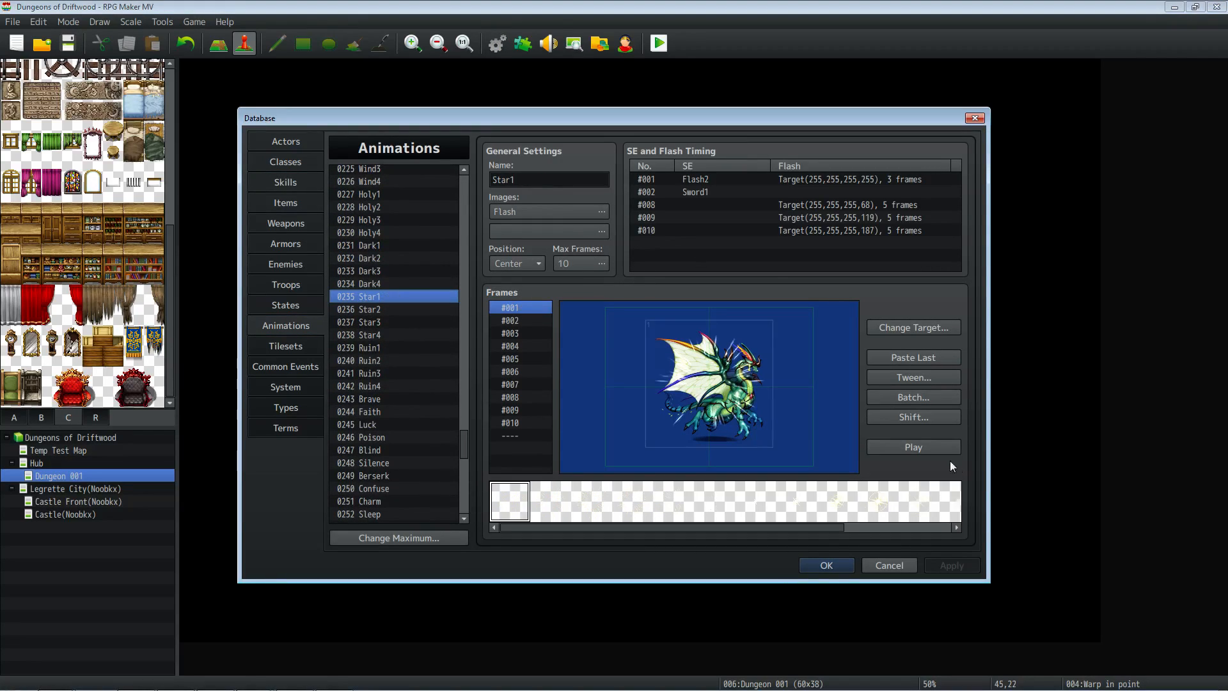
{"action": "left_click", "coordinate": [938, 447]}
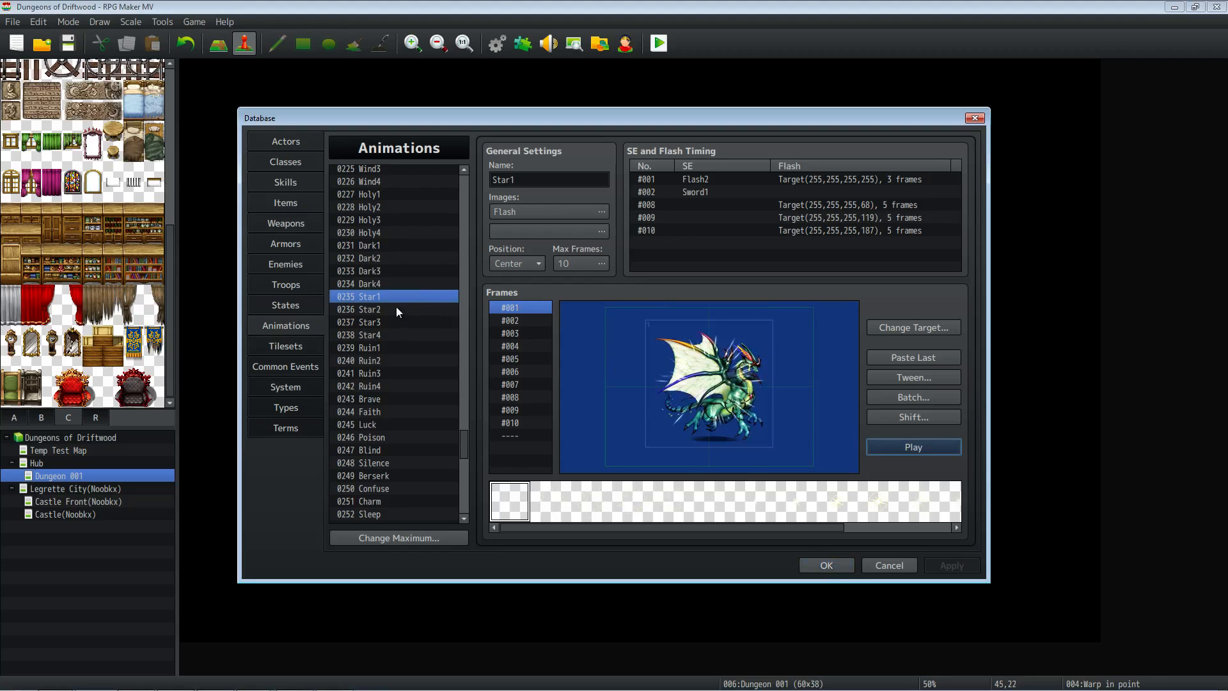
Preview the Star2, Star3 and Star4 animations in turn.
{"action": "left_click", "coordinate": [396, 310]}
{"action": "left_click", "coordinate": [909, 451]}
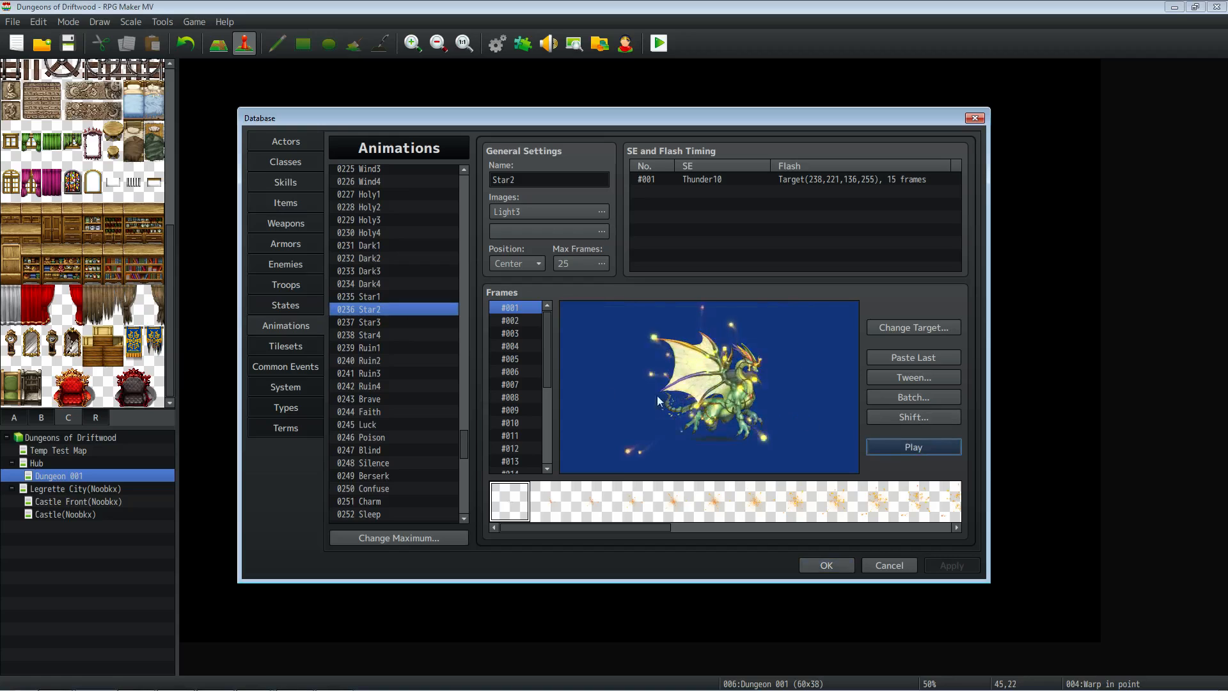
{"action": "left_click", "coordinate": [384, 321]}
{"action": "left_click", "coordinate": [930, 449]}
{"action": "left_click", "coordinate": [403, 336]}
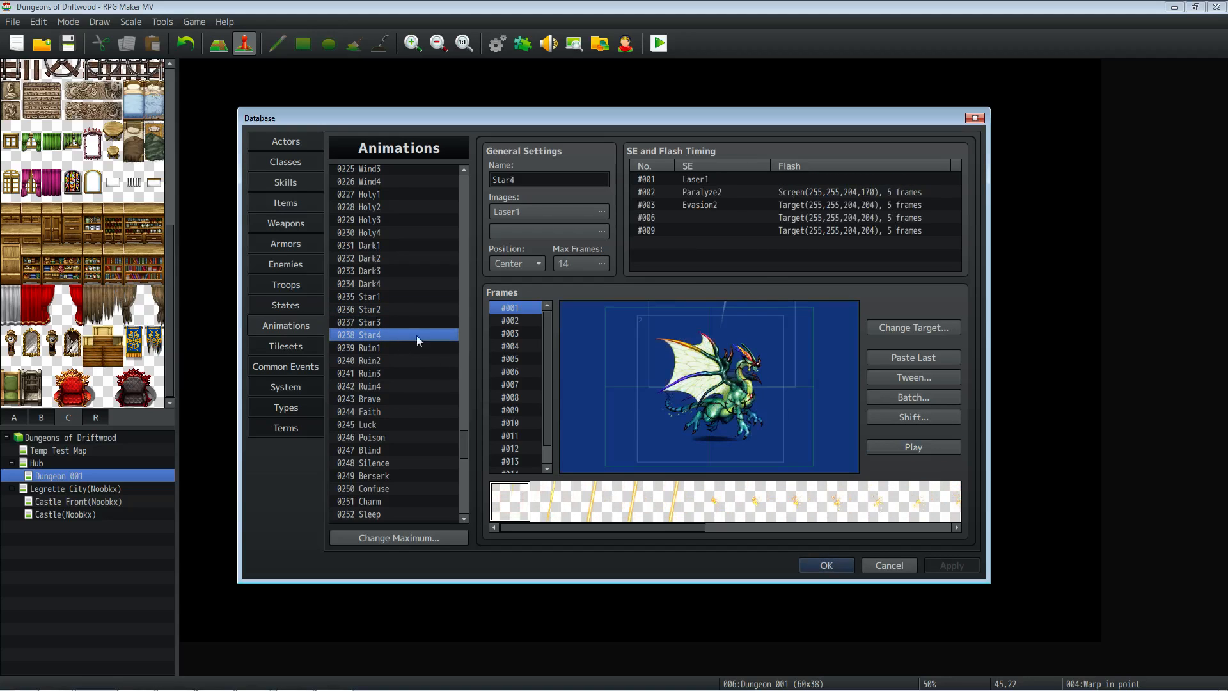
{"action": "left_click", "coordinate": [917, 451]}
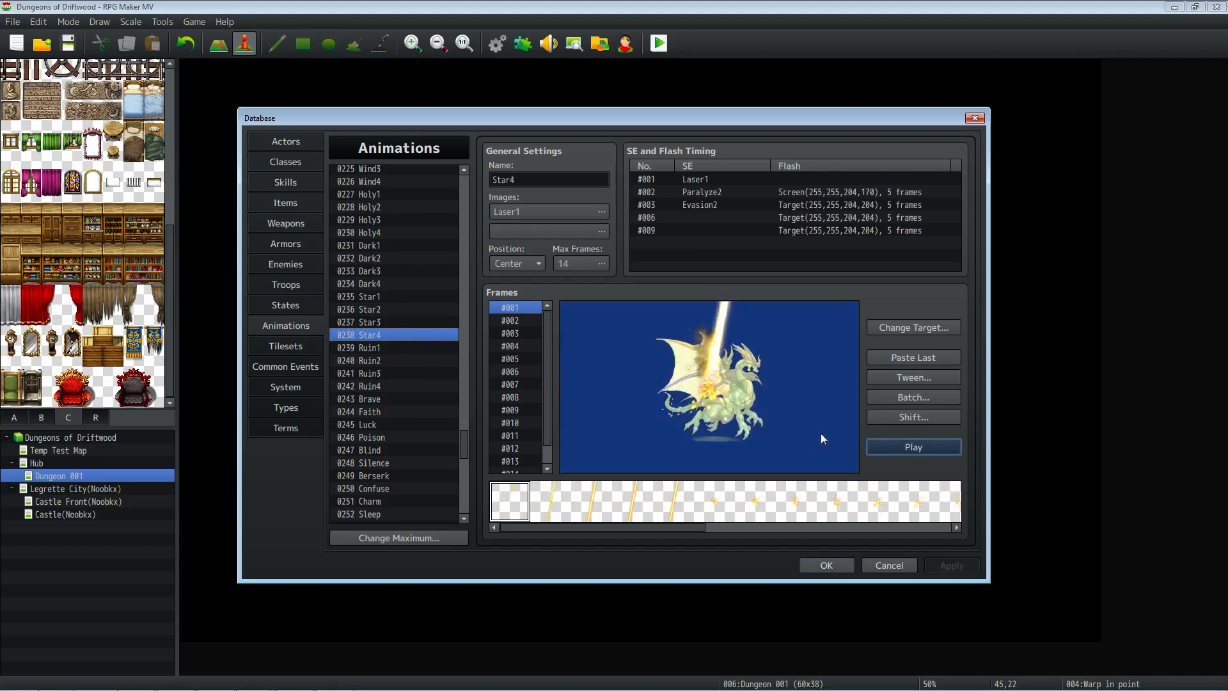
Replay the Star1 and Star2 animations to compare them, finish on Star1, and close the database.
{"action": "left_click", "coordinate": [382, 348]}
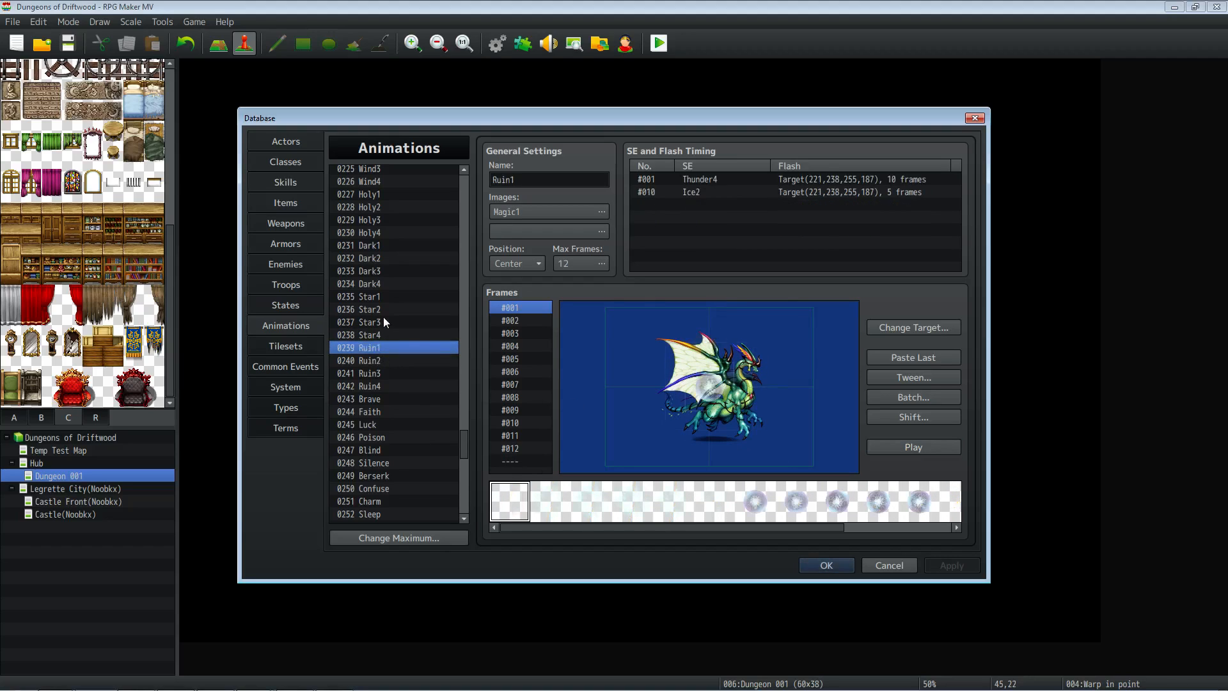
{"action": "left_click", "coordinate": [389, 296]}
{"action": "left_click", "coordinate": [895, 447]}
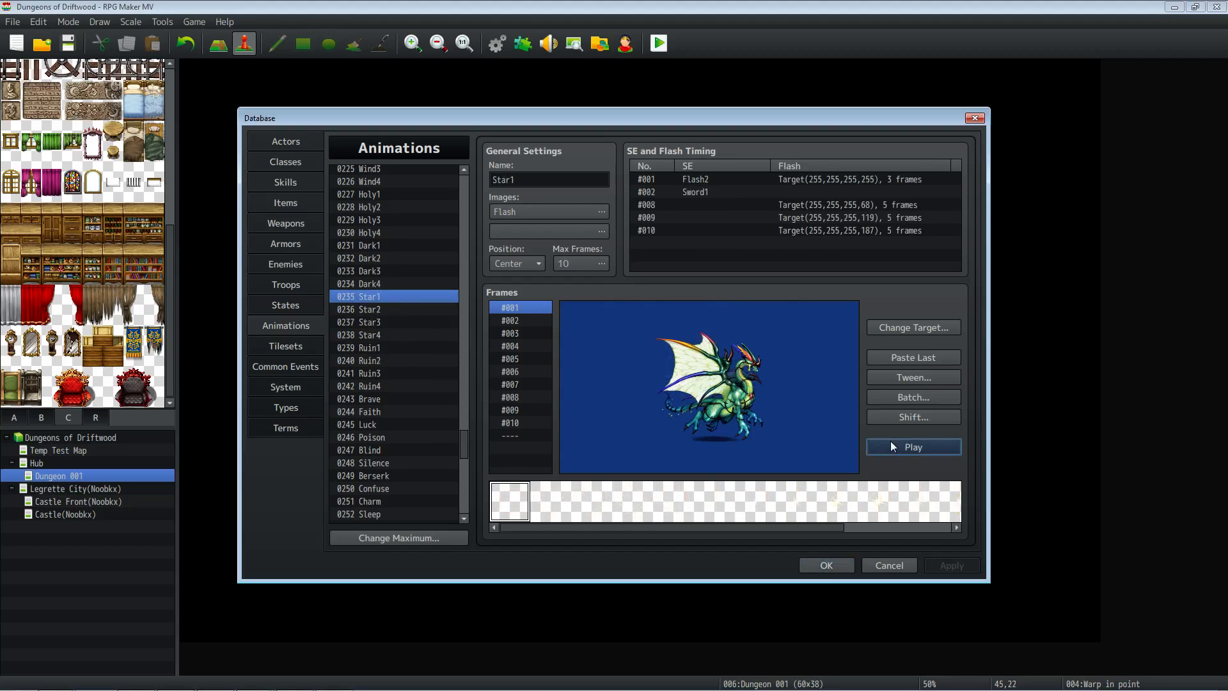
{"action": "left_click", "coordinate": [371, 311]}
{"action": "left_click", "coordinate": [922, 450]}
{"action": "left_click", "coordinate": [354, 296]}
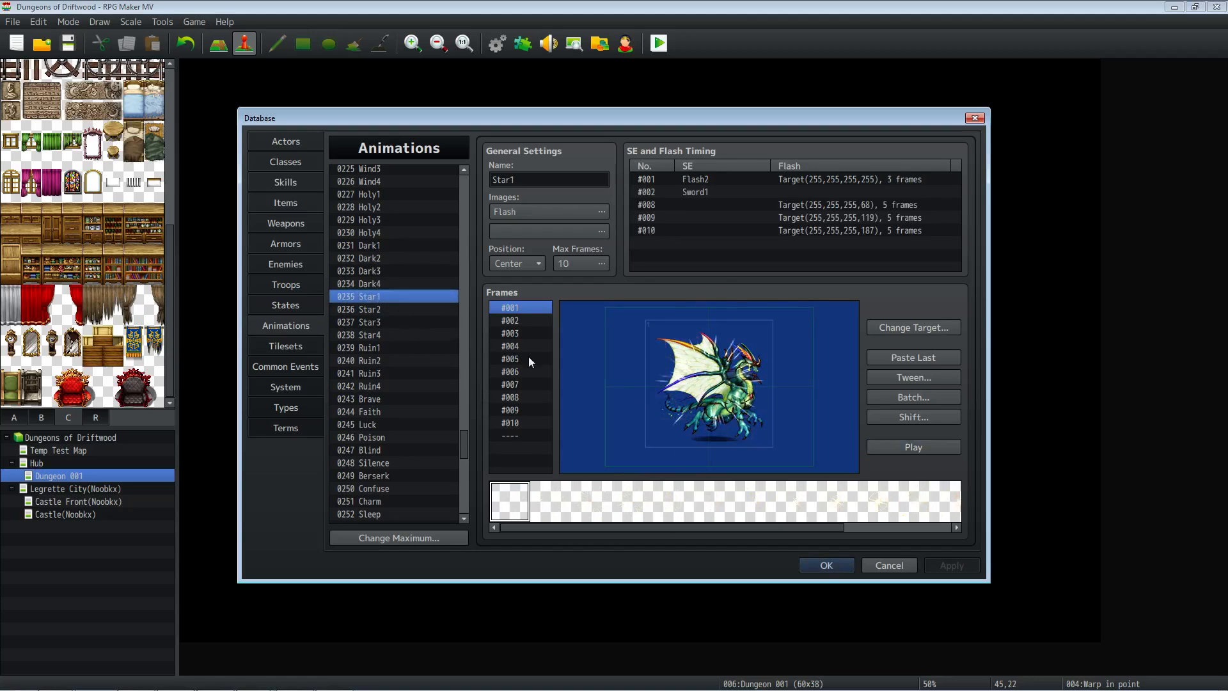
{"action": "left_click", "coordinate": [907, 443]}
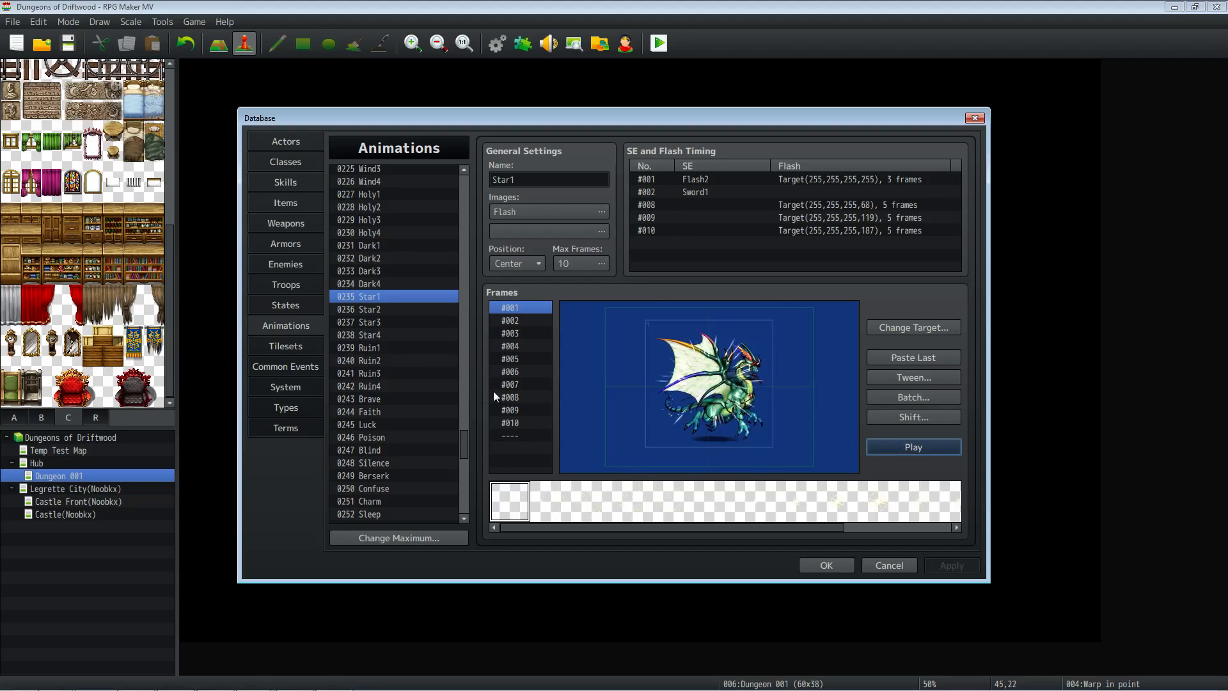
{"action": "left_click", "coordinate": [828, 567]}
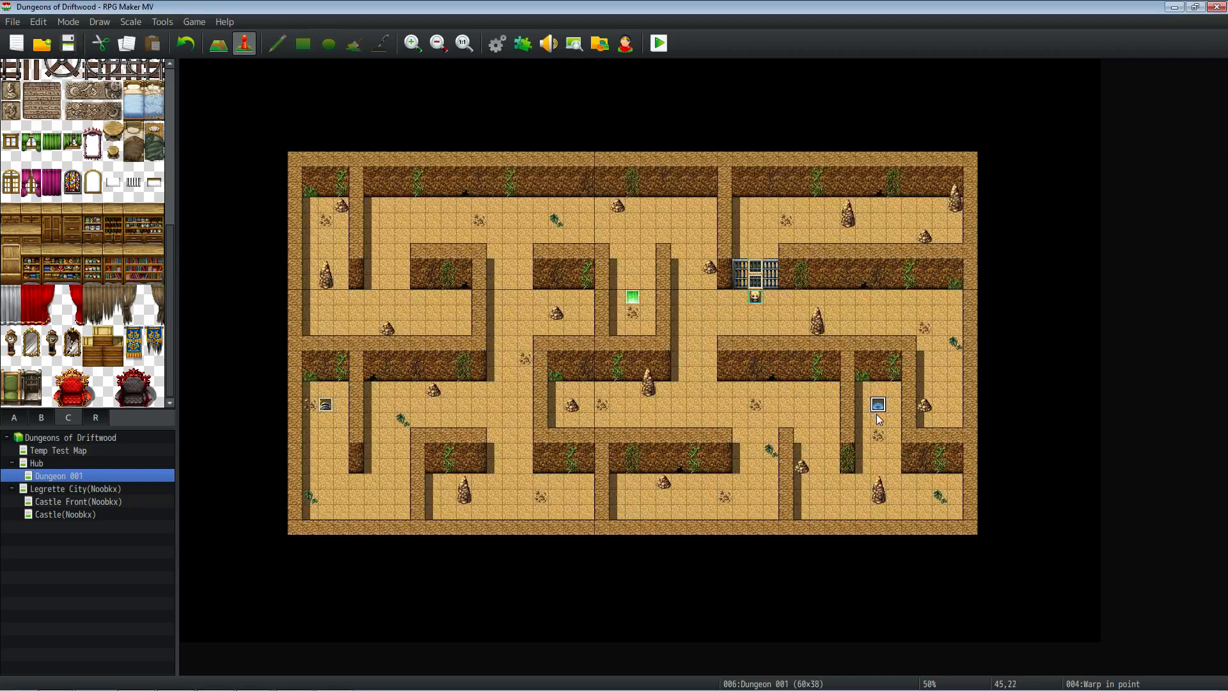
Set the player's starting position at 26,6 on the Hub map, beside the existing event.
{"action": "left_click", "coordinate": [70, 462]}
{"action": "right_click", "coordinate": [581, 159]}
{"action": "mouse_move", "coordinate": [627, 285]}
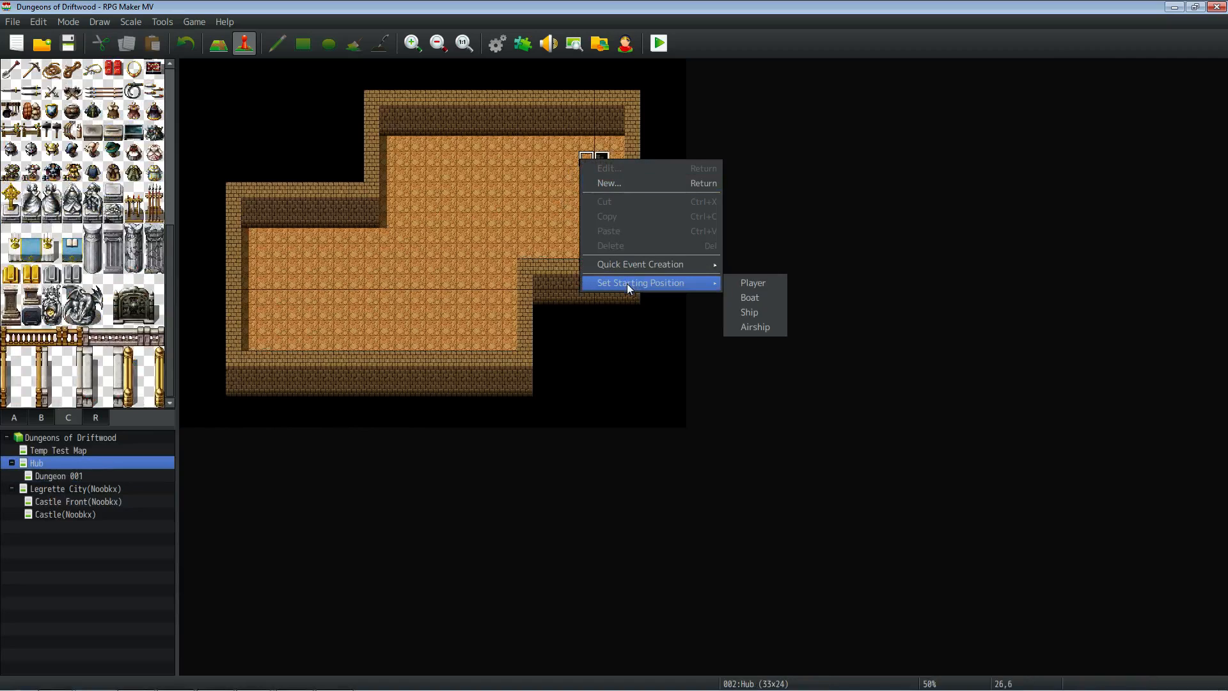
{"action": "left_click", "coordinate": [753, 283]}
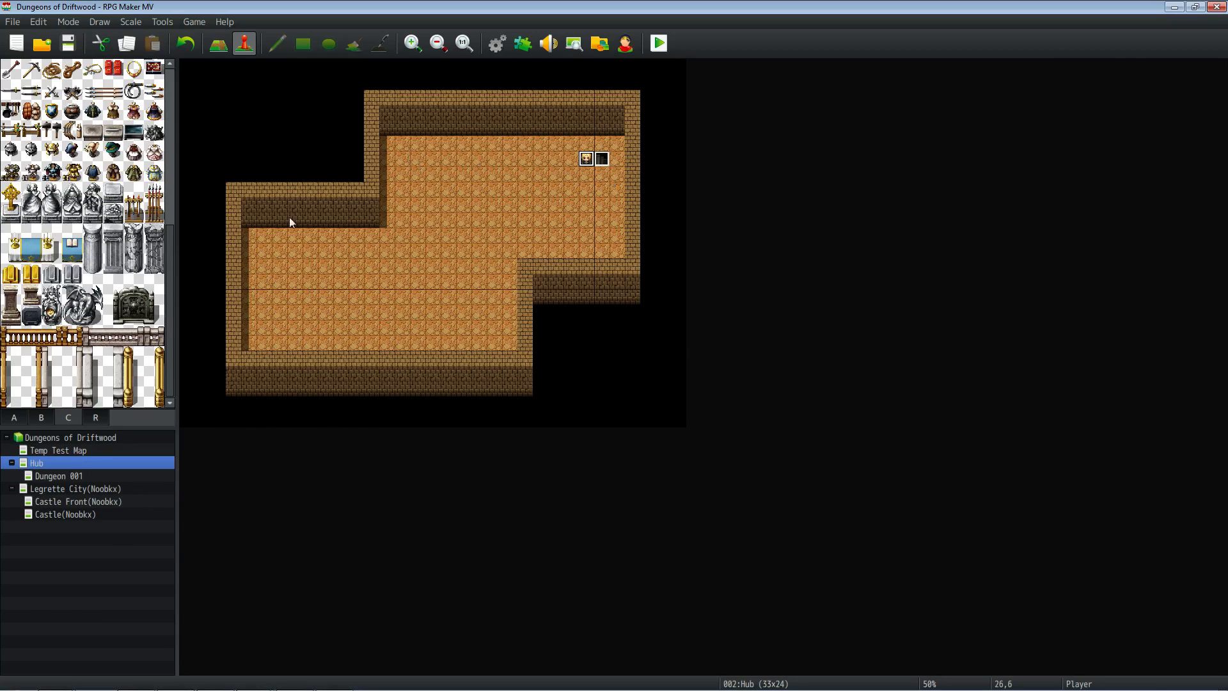
Open event EV004 beside the bridge on the Castle Front map.
{"action": "left_click", "coordinate": [61, 477]}
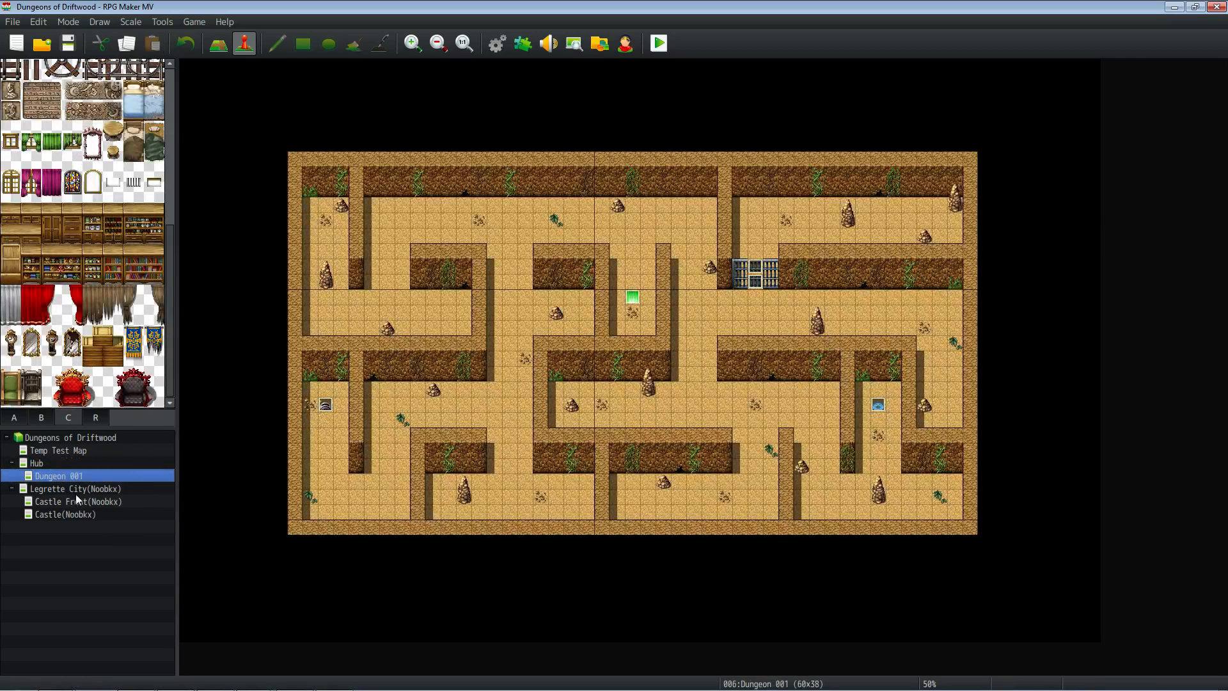
{"action": "left_click", "coordinate": [80, 489]}
{"action": "left_click", "coordinate": [82, 501]}
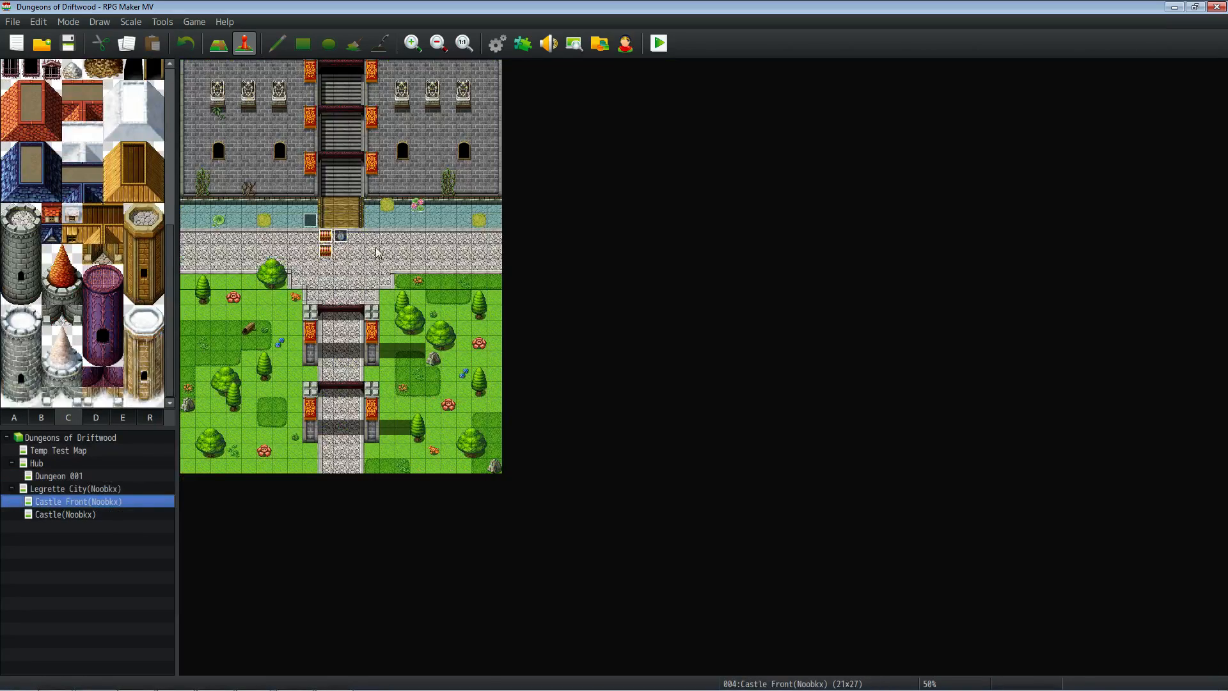
{"action": "right_click", "coordinate": [308, 221]}
{"action": "left_click", "coordinate": [324, 230]}
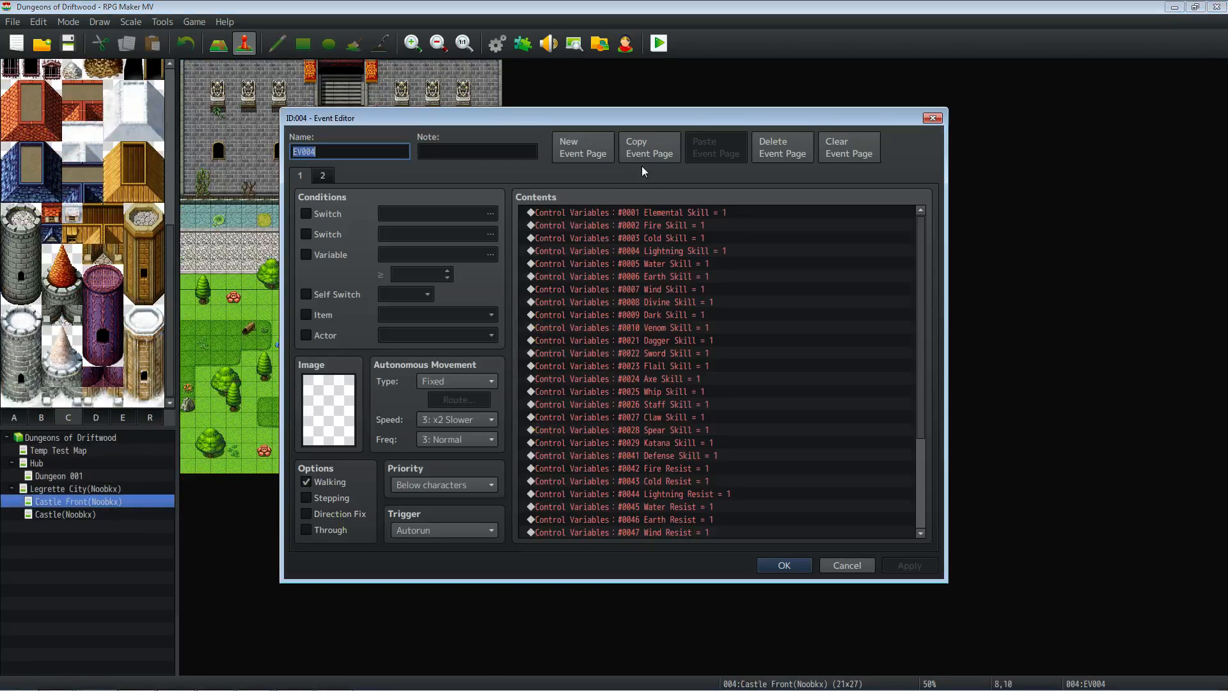
Review the first page's Control Variables commands down to the closing Control Self Switch command.
{"action": "scroll", "coordinate": [659, 221], "scroll_direction": "down", "scroll_amount": 4}
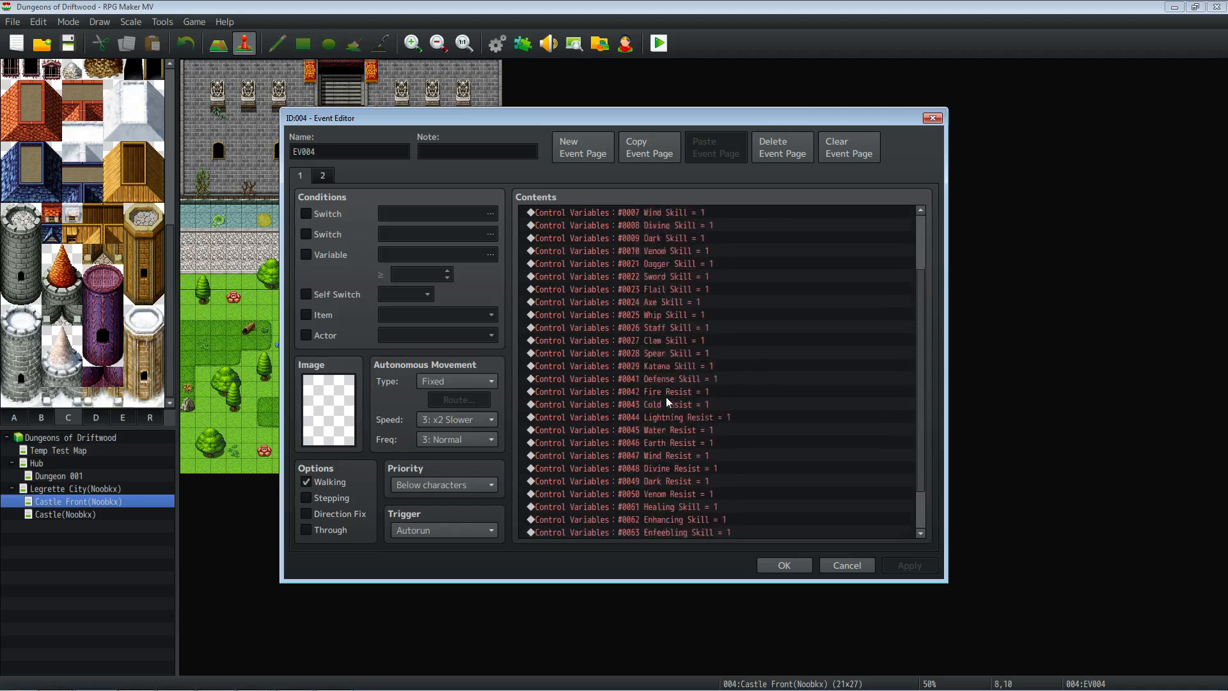
{"action": "scroll", "coordinate": [666, 397], "scroll_direction": "up", "scroll_amount": 4}
{"action": "left_click", "coordinate": [671, 230]}
{"action": "left_click", "coordinate": [670, 239]}
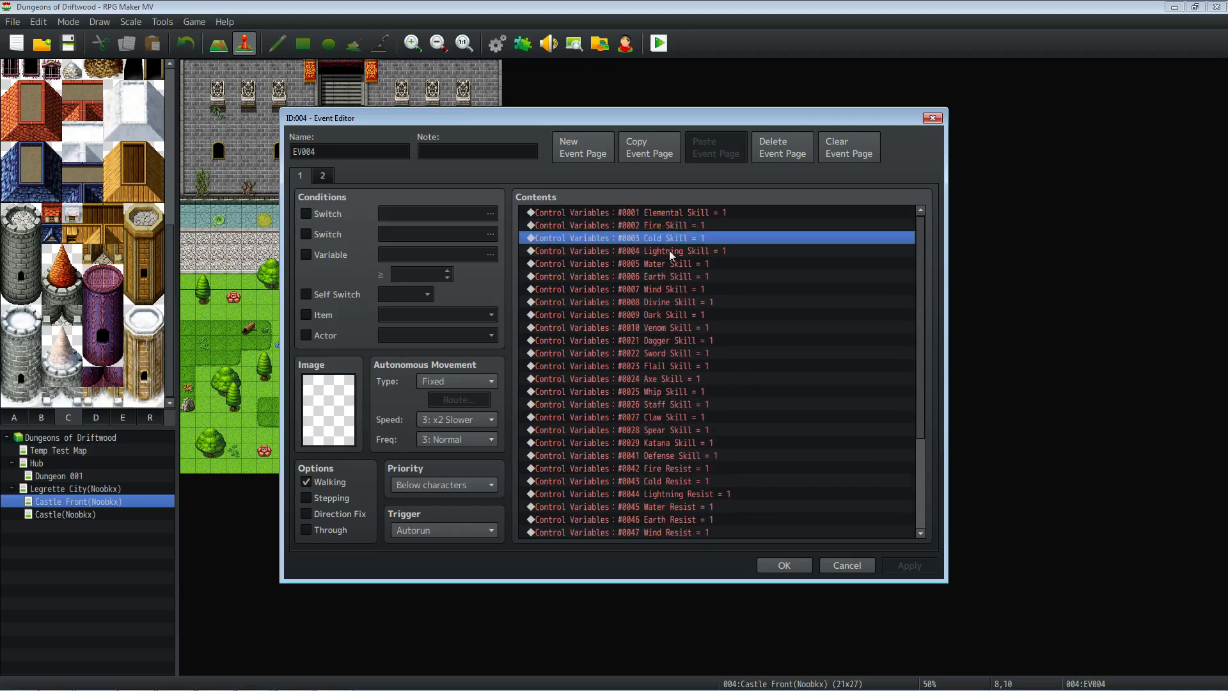
{"action": "scroll", "coordinate": [642, 397], "scroll_direction": "down", "scroll_amount": 4}
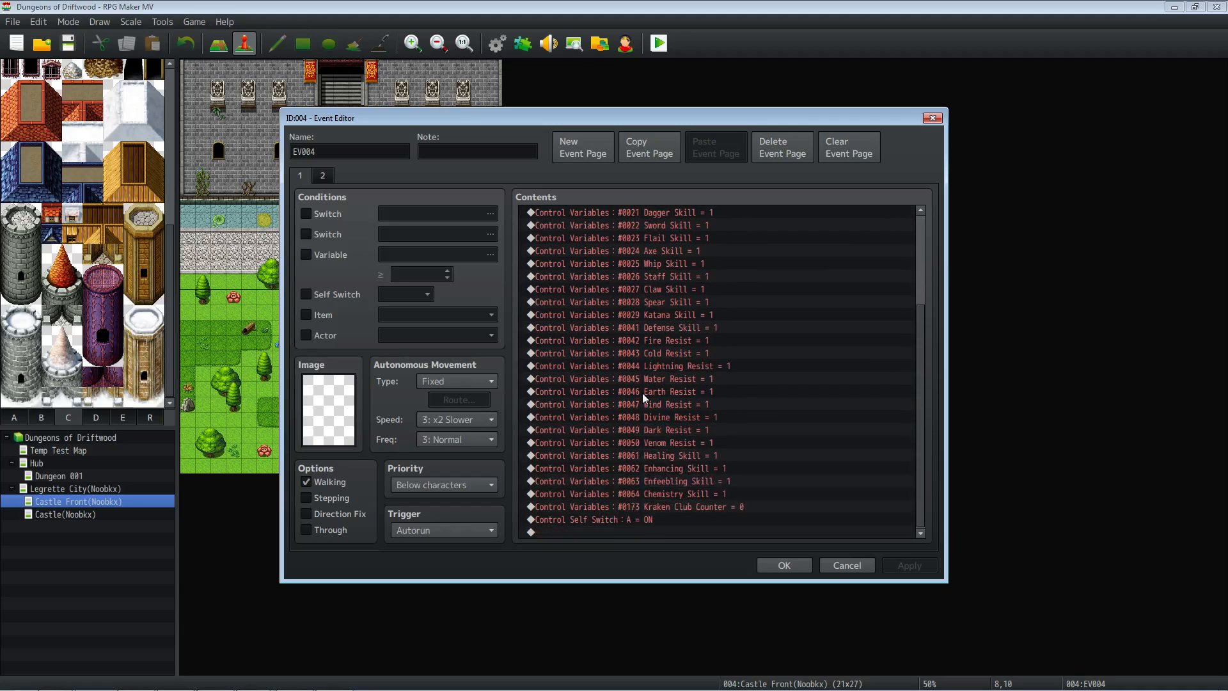
{"action": "scroll", "coordinate": [643, 394], "scroll_direction": "up", "scroll_amount": 4}
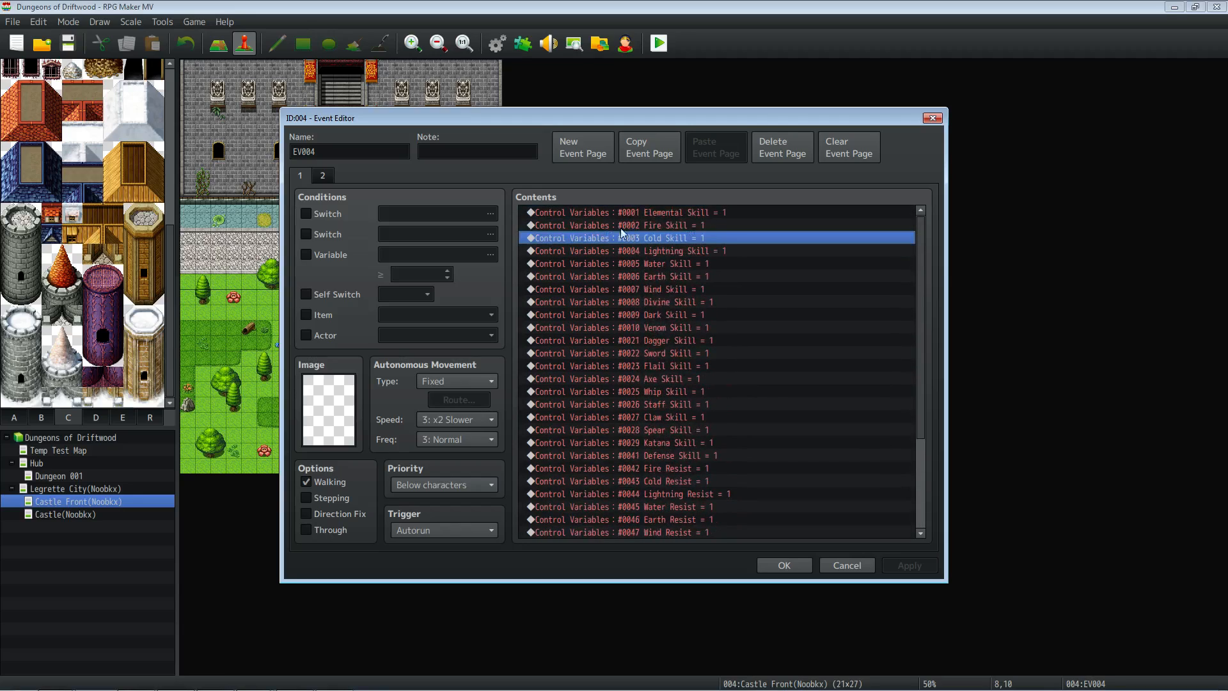
{"action": "scroll", "coordinate": [622, 378], "scroll_direction": "down", "scroll_amount": 4}
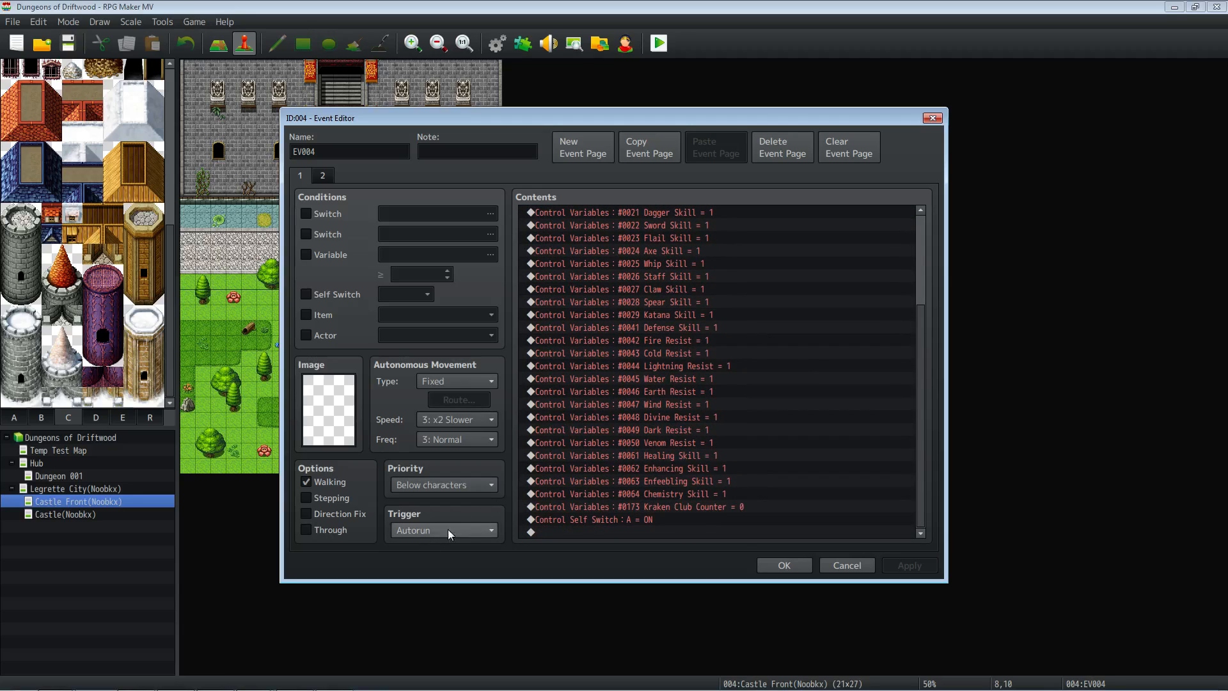
{"action": "left_click", "coordinate": [617, 212]}
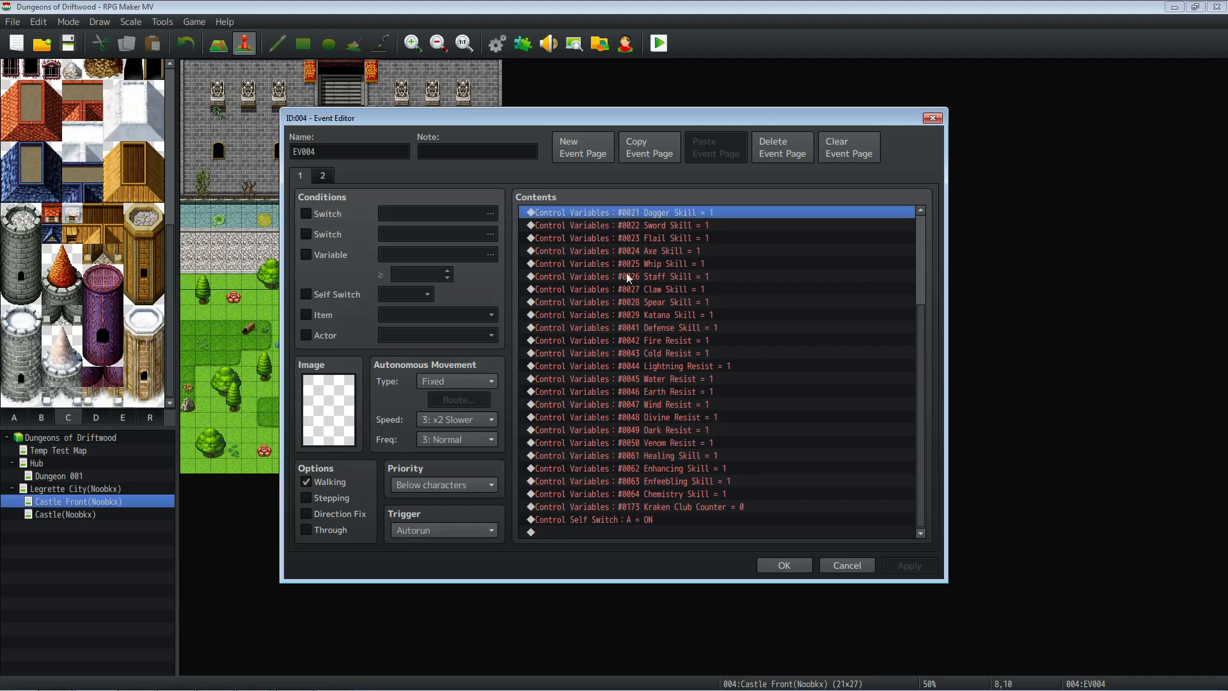
{"action": "left_click", "coordinate": [608, 520]}
Check the conditions on the event's second page, and return to the end of the first page's command list.
{"action": "left_click", "coordinate": [322, 175]}
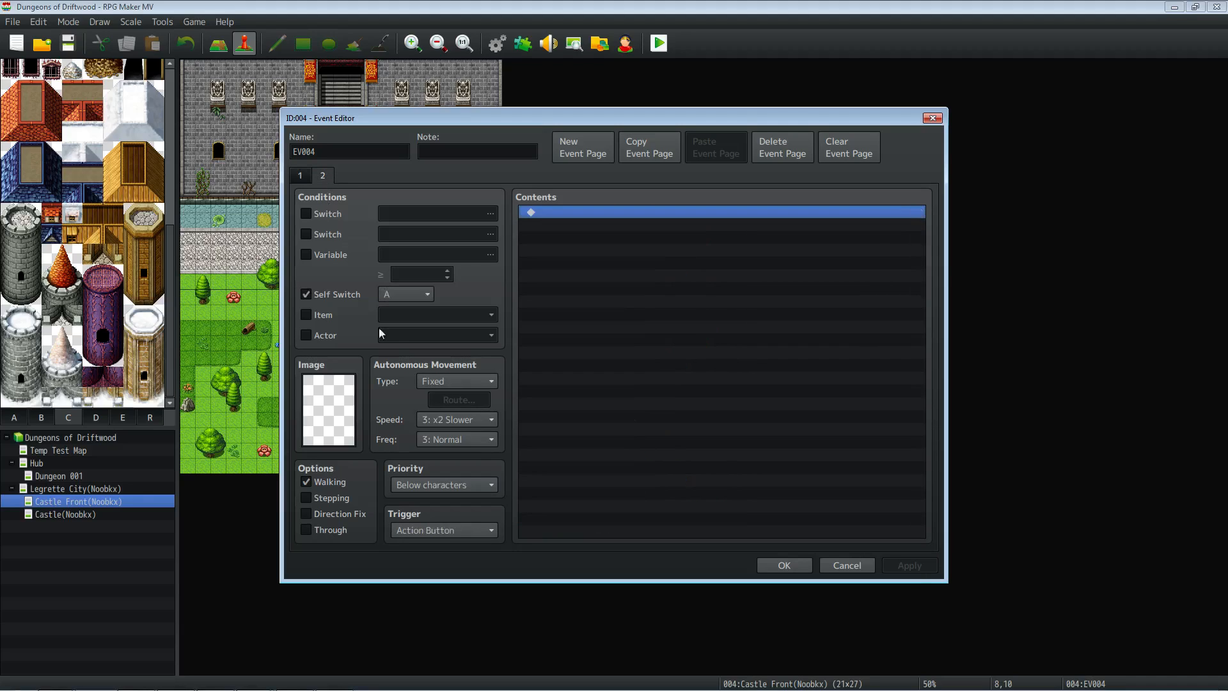
{"action": "left_click", "coordinate": [299, 177]}
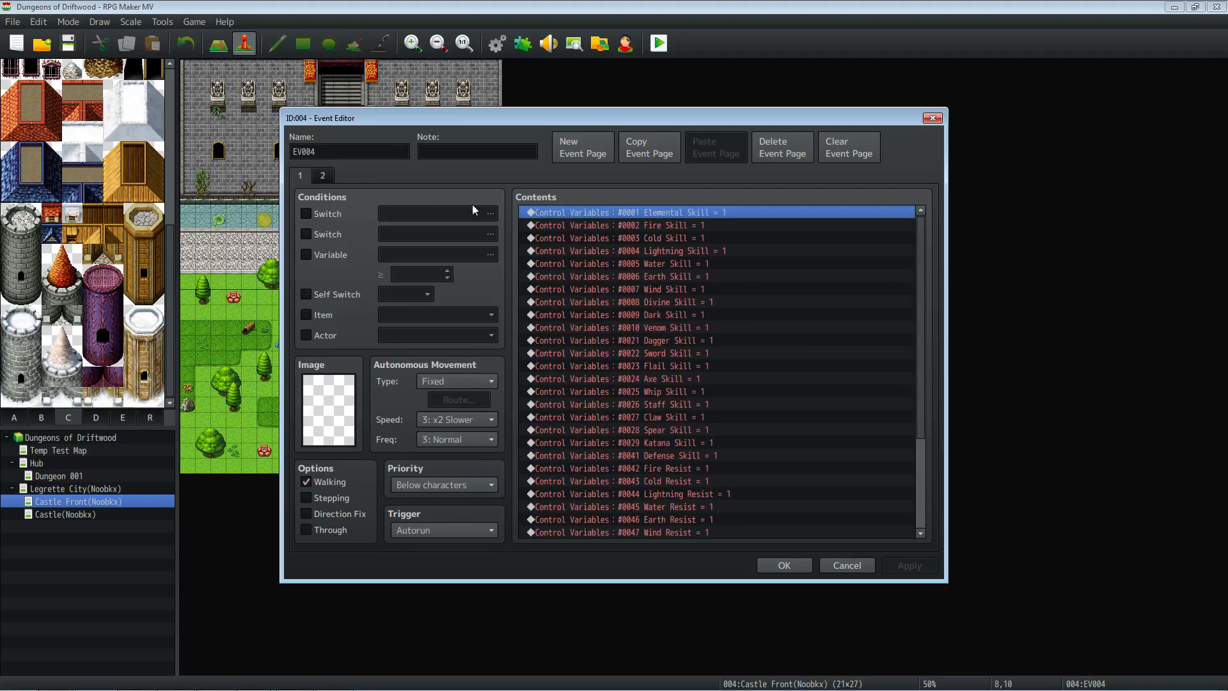
{"action": "scroll", "coordinate": [748, 363], "scroll_direction": "down", "scroll_amount": 4}
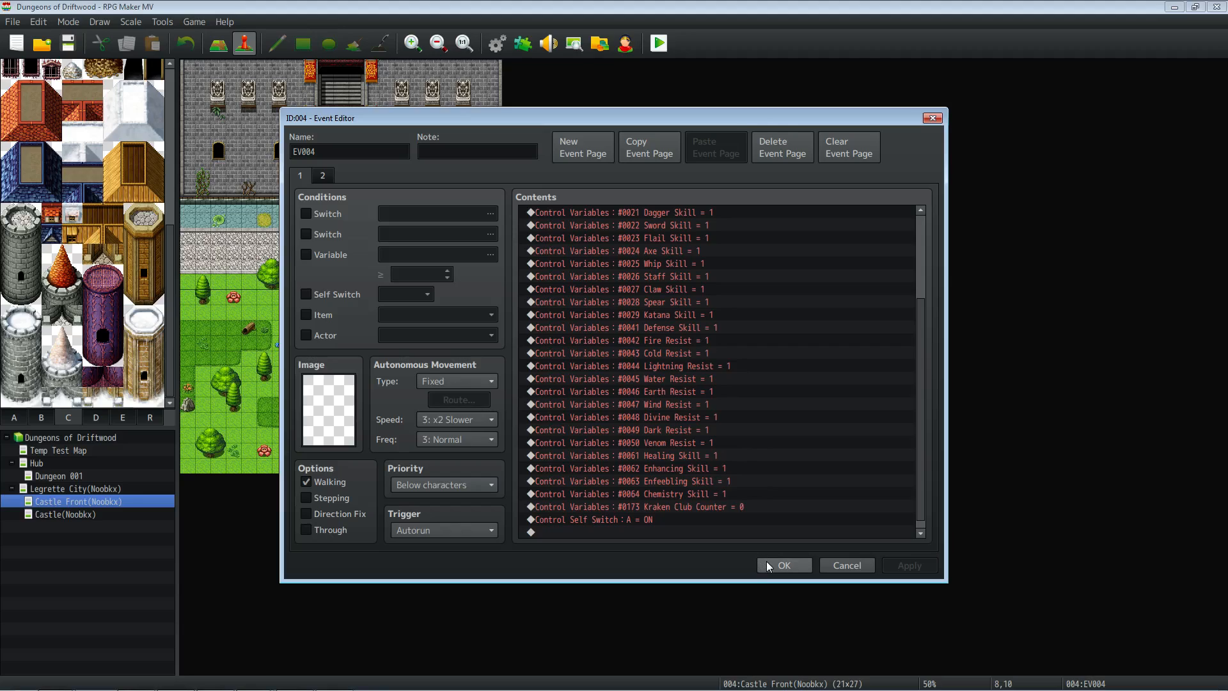
Close the event, cut EV004 from the Castle Front map and paste it at 12,2 on the Hub map.
{"action": "left_click", "coordinate": [784, 565]}
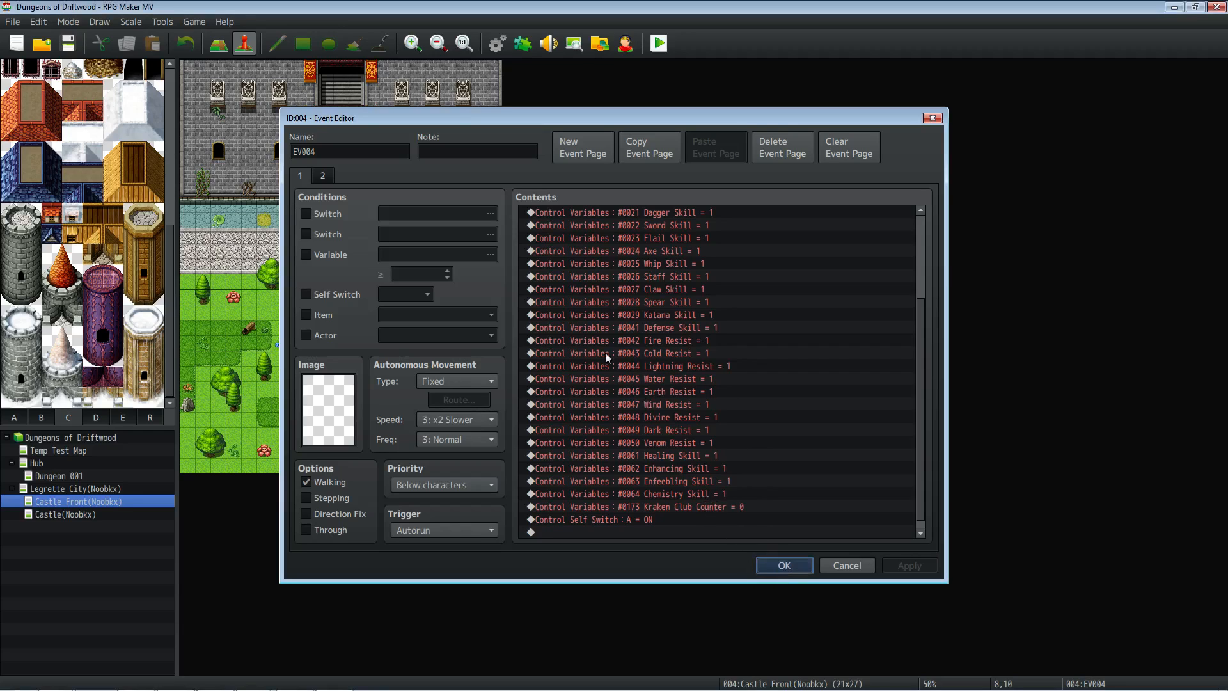
{"action": "right_click", "coordinate": [310, 221]}
{"action": "left_click", "coordinate": [334, 261]}
{"action": "left_click", "coordinate": [38, 463]}
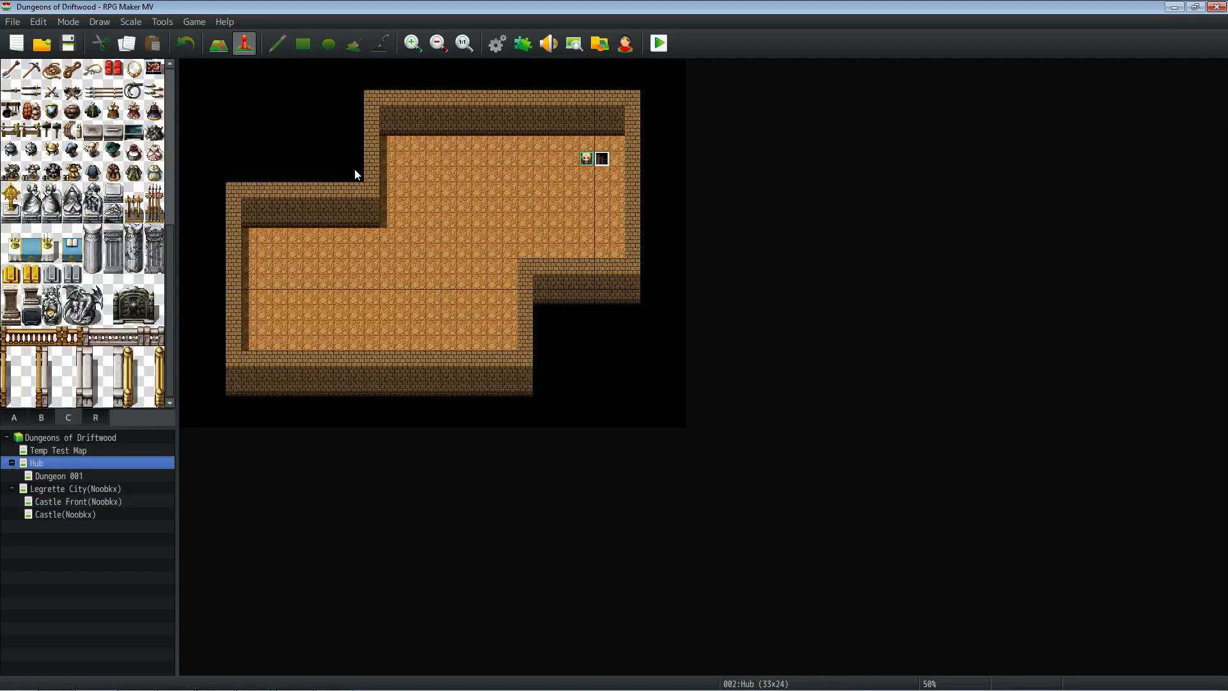
{"action": "right_click", "coordinate": [380, 100]}
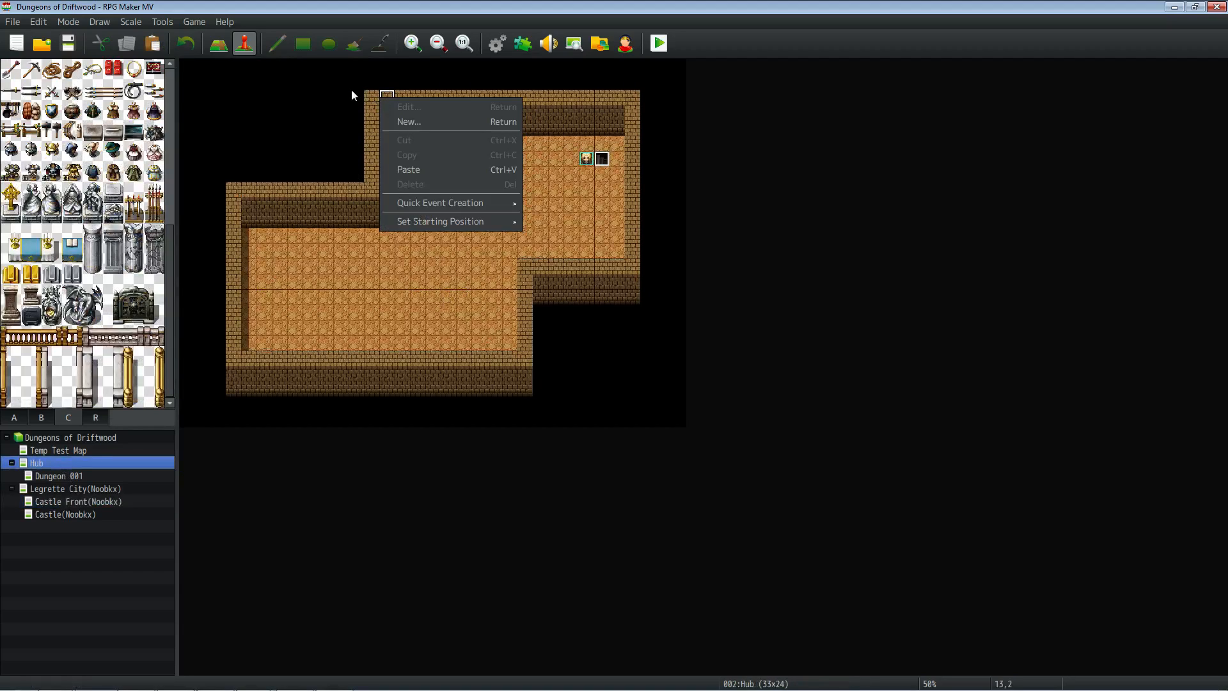
{"action": "right_click", "coordinate": [351, 90]}
{"action": "left_click", "coordinate": [382, 157]}
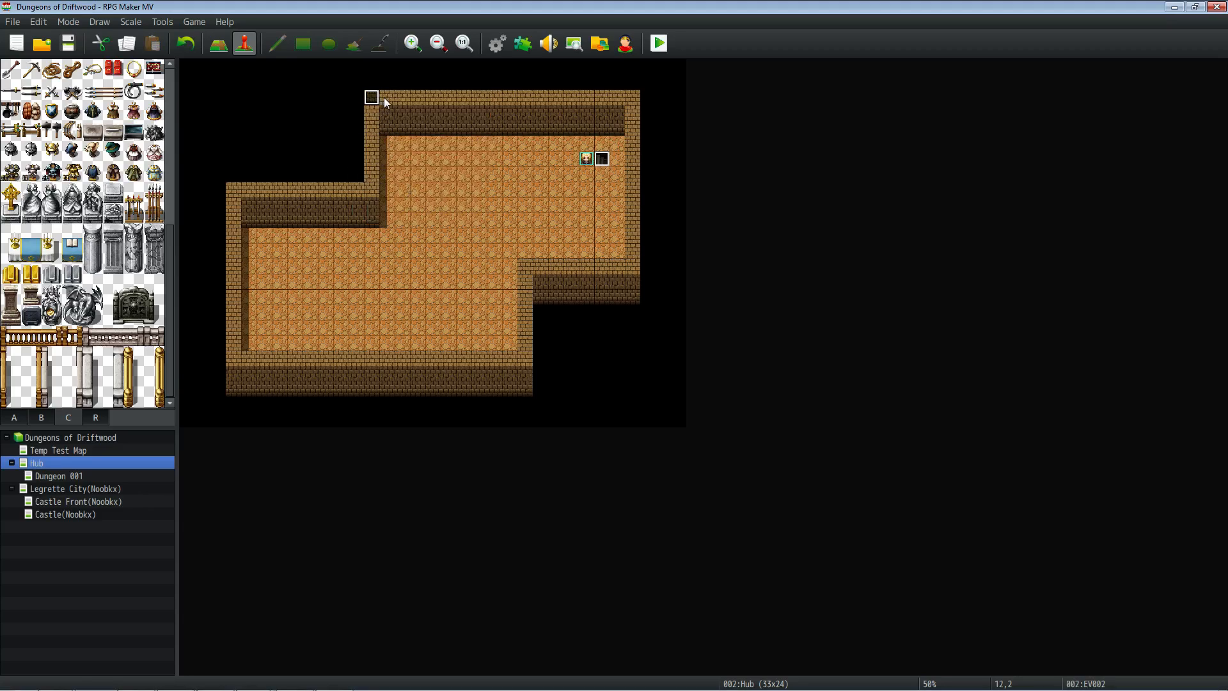
{"action": "left_click", "coordinate": [387, 144]}
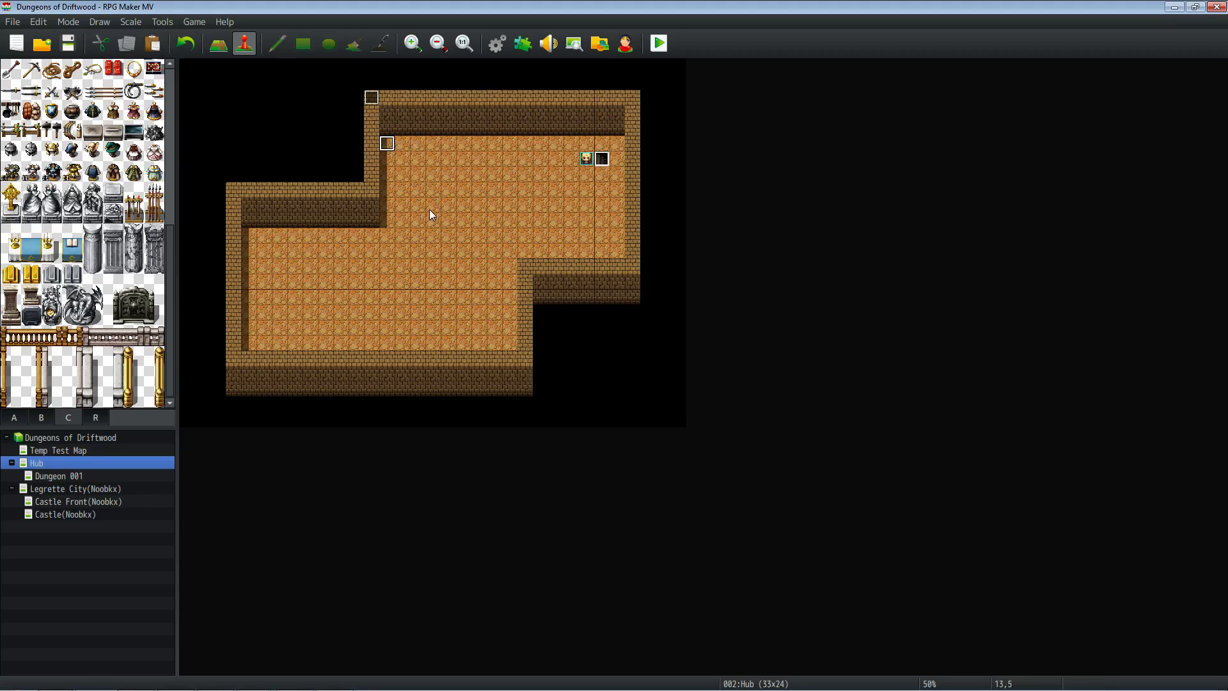
{"action": "left_click", "coordinate": [64, 476]}
{"action": "left_click", "coordinate": [64, 463]}
{"action": "left_click", "coordinate": [66, 453]}
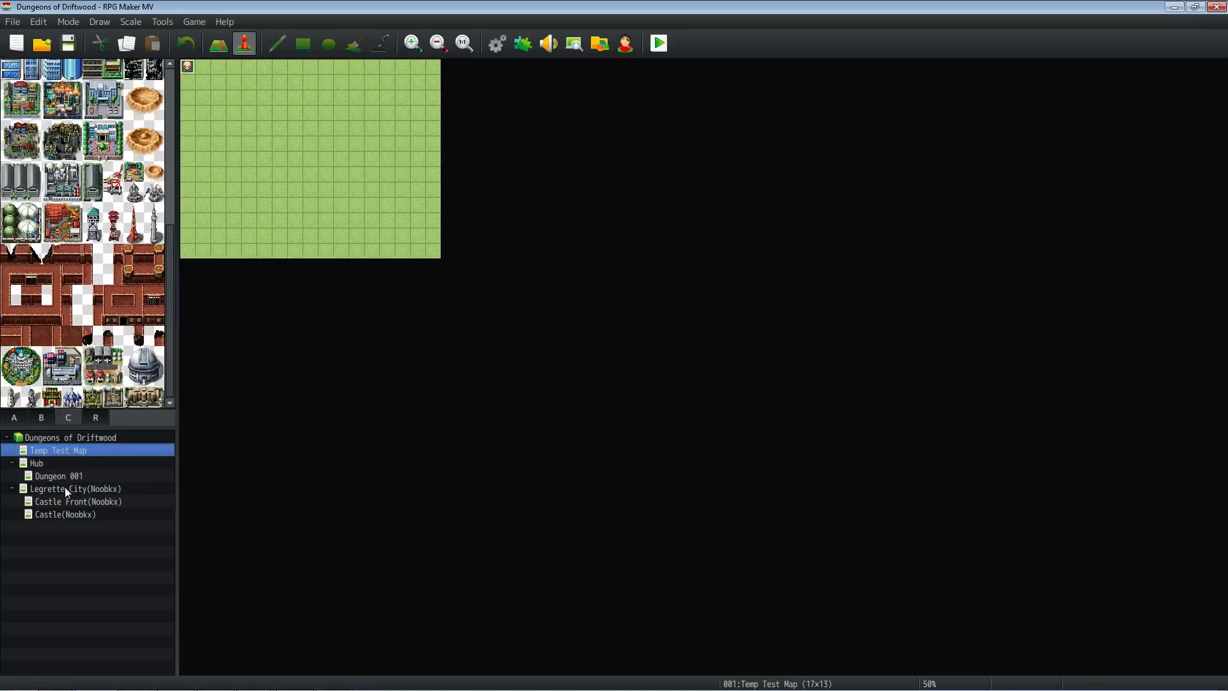
{"action": "left_click", "coordinate": [68, 476]}
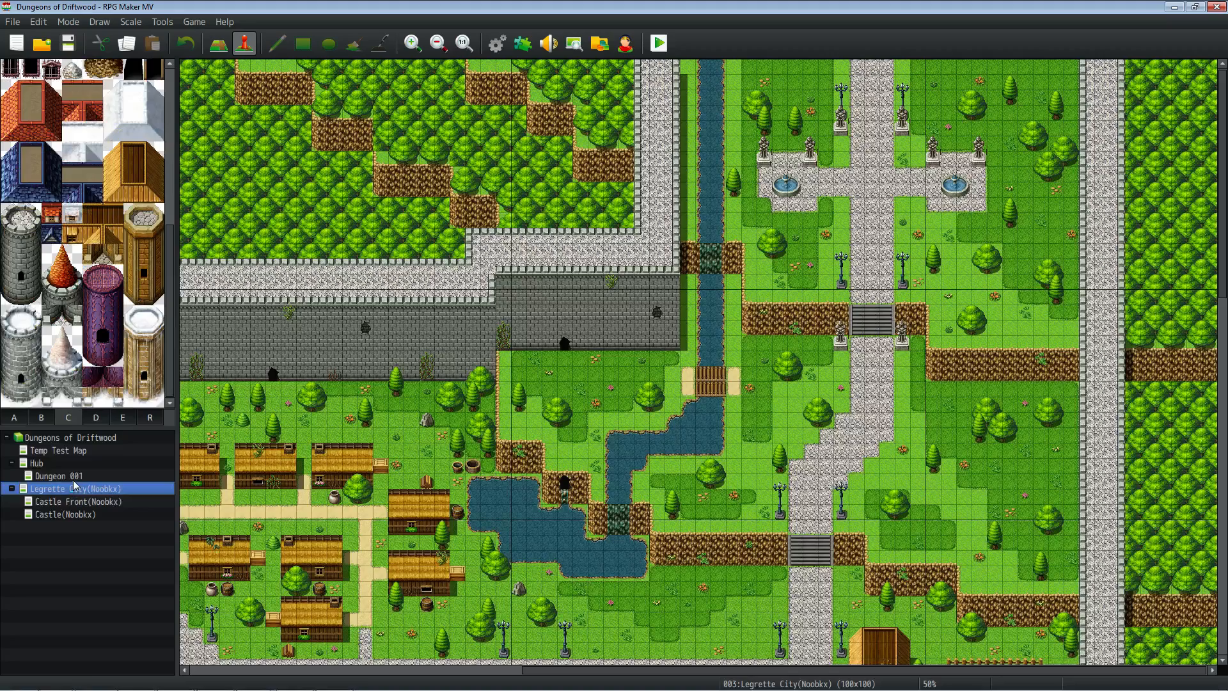
{"action": "left_click", "coordinate": [76, 476]}
In the Hub's Stairs down event, set the Dungeon Select variable's random range to 1 to 1 and confirm the event.
{"action": "left_click", "coordinate": [78, 462]}
{"action": "right_click", "coordinate": [601, 162]}
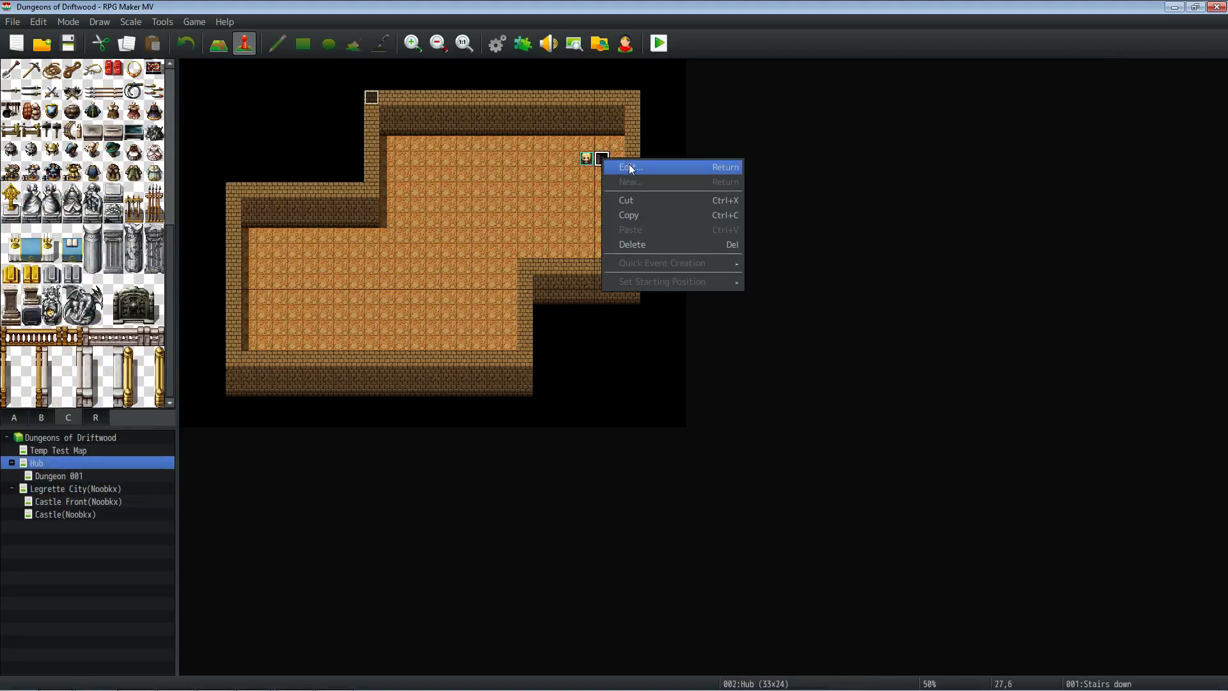
{"action": "left_click", "coordinate": [628, 164]}
{"action": "left_click", "coordinate": [670, 266]}
{"action": "right_click", "coordinate": [670, 266]}
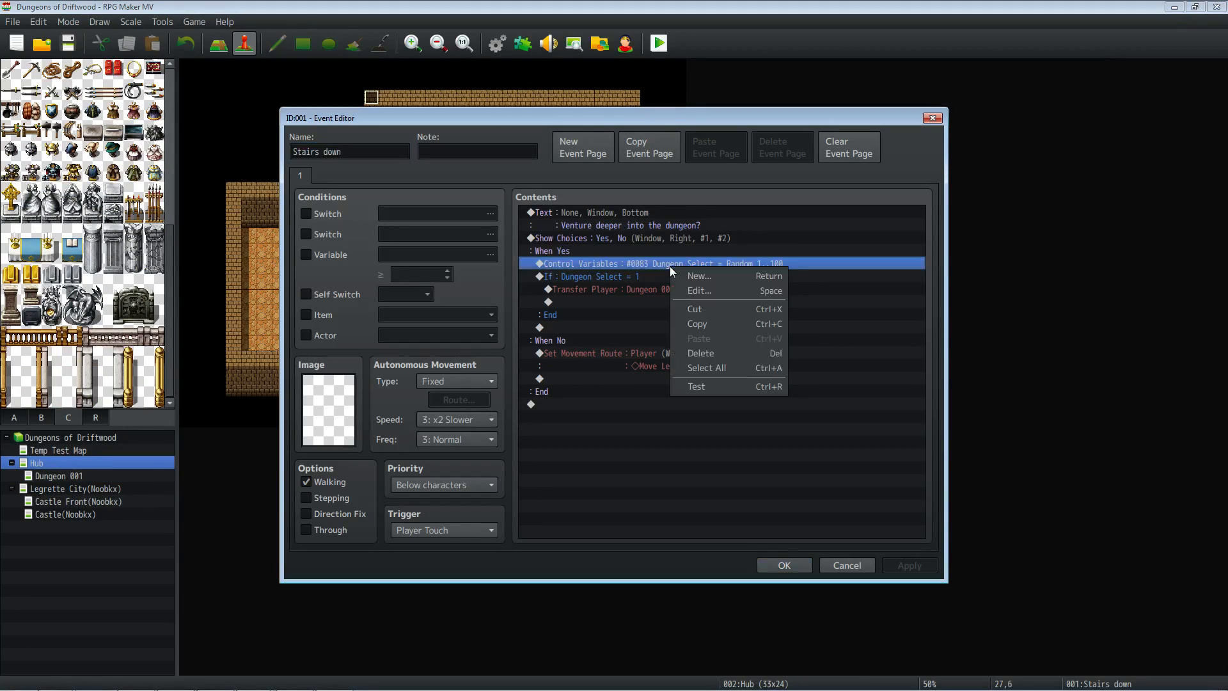
{"action": "left_click", "coordinate": [701, 295]}
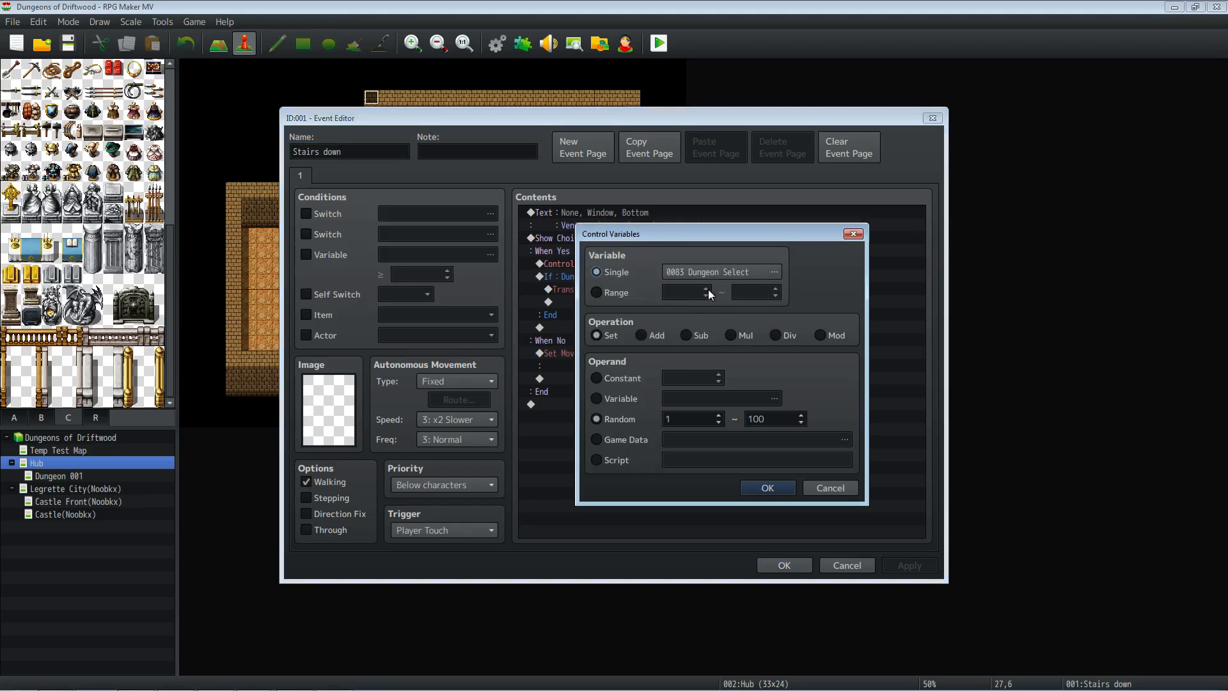
{"action": "double_click", "coordinate": [785, 419]}
{"action": "type", "text": "1"}
{"action": "left_click", "coordinate": [767, 488]}
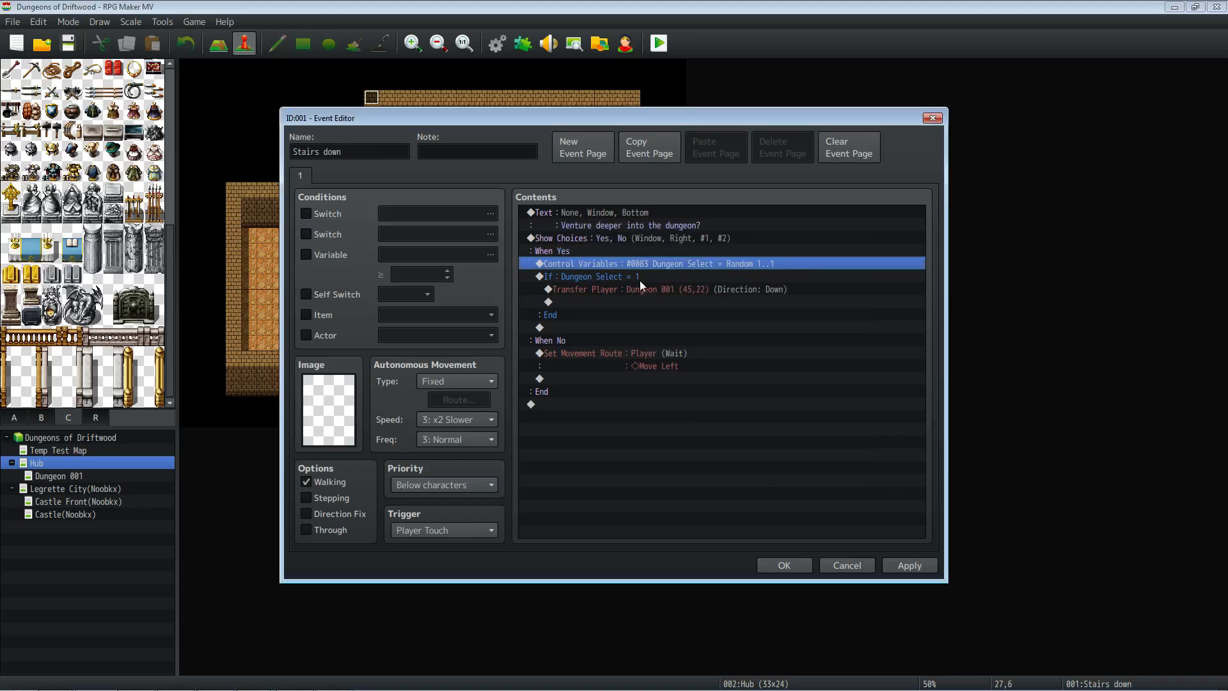
{"action": "left_click", "coordinate": [620, 278]}
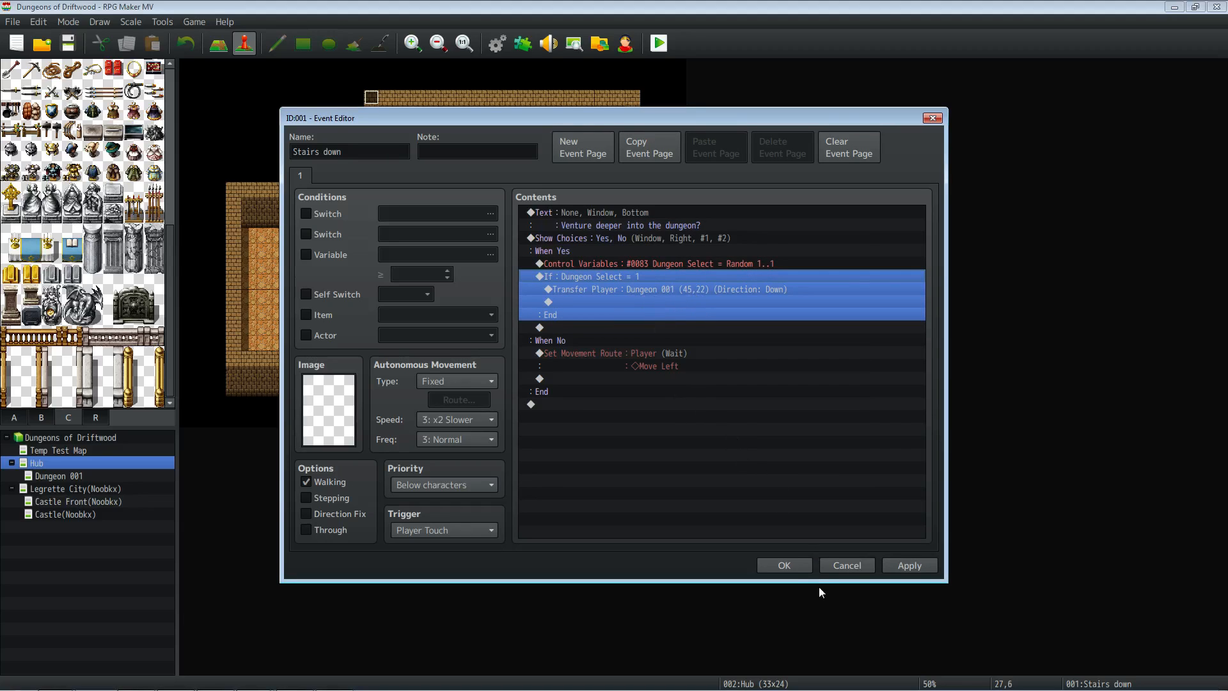
{"action": "left_click", "coordinate": [784, 566]}
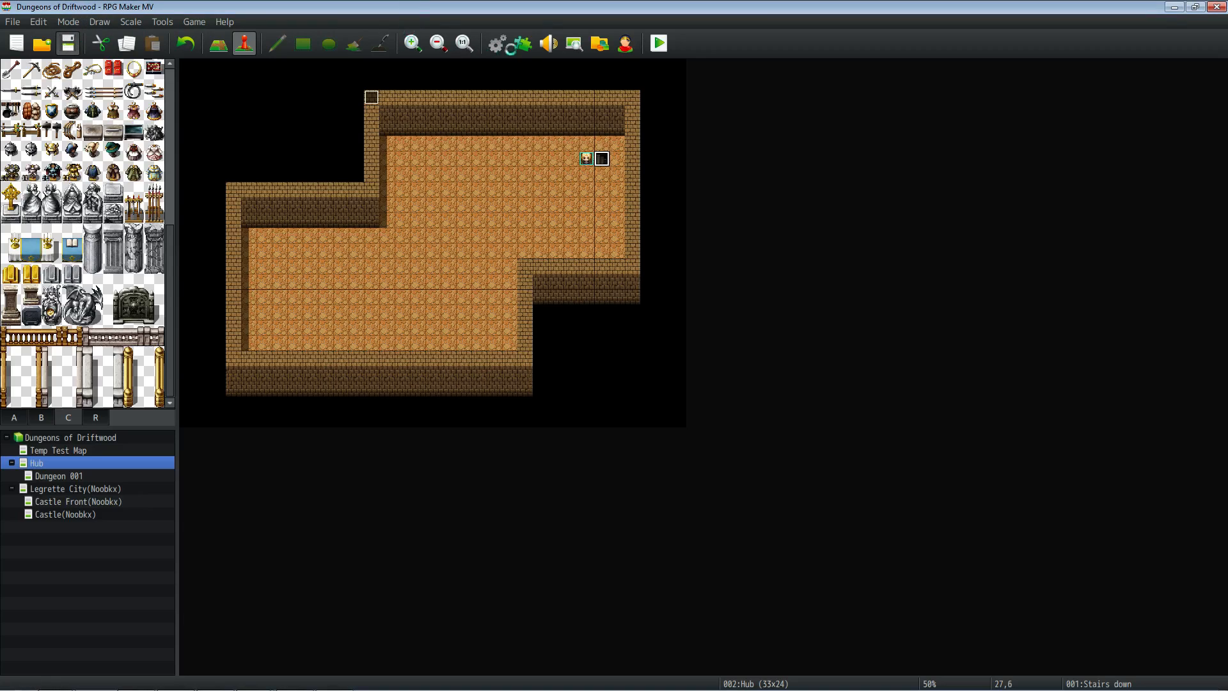
Playtest a new game, declining the Hub stairs prompt once and accepting it on the second approach.
{"action": "left_click", "coordinate": [659, 43]}
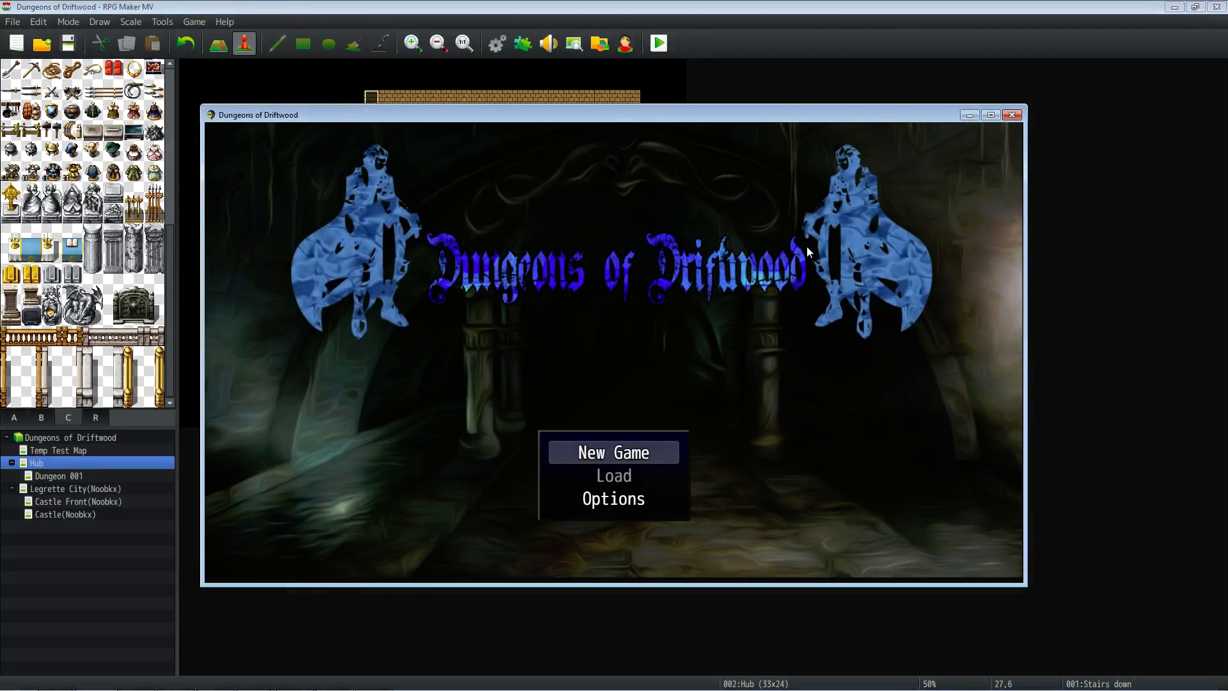
{"action": "key", "text": "Return"}
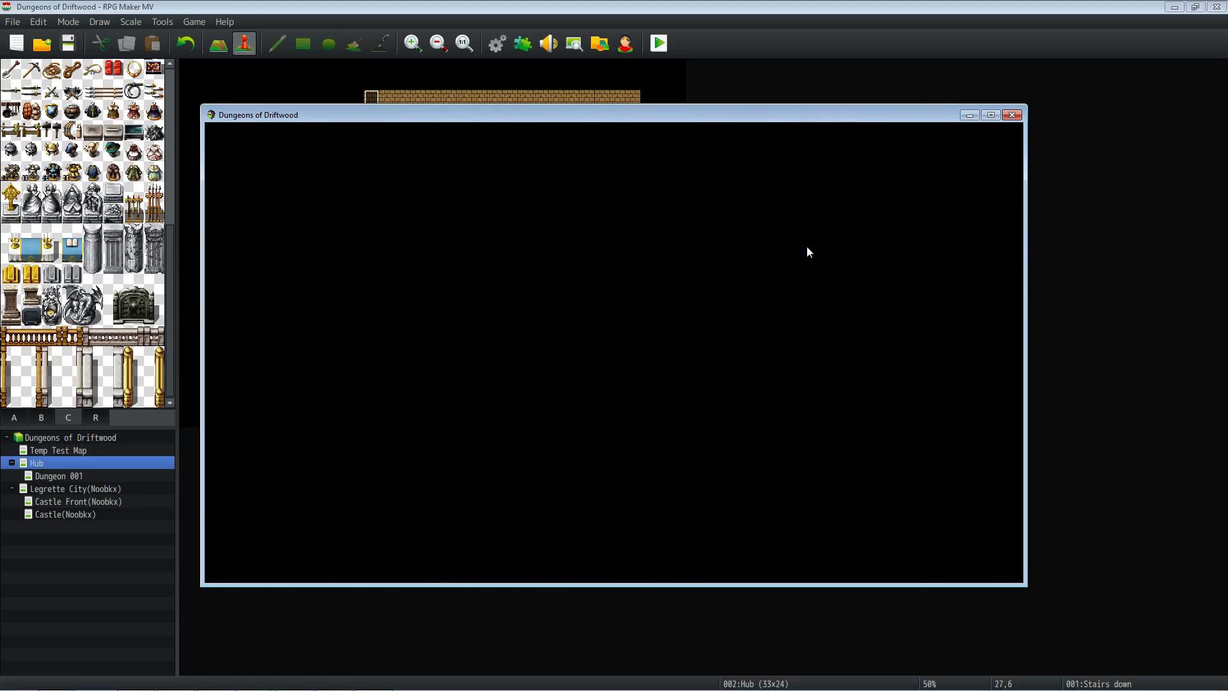
{"action": "key", "text": "Right"}
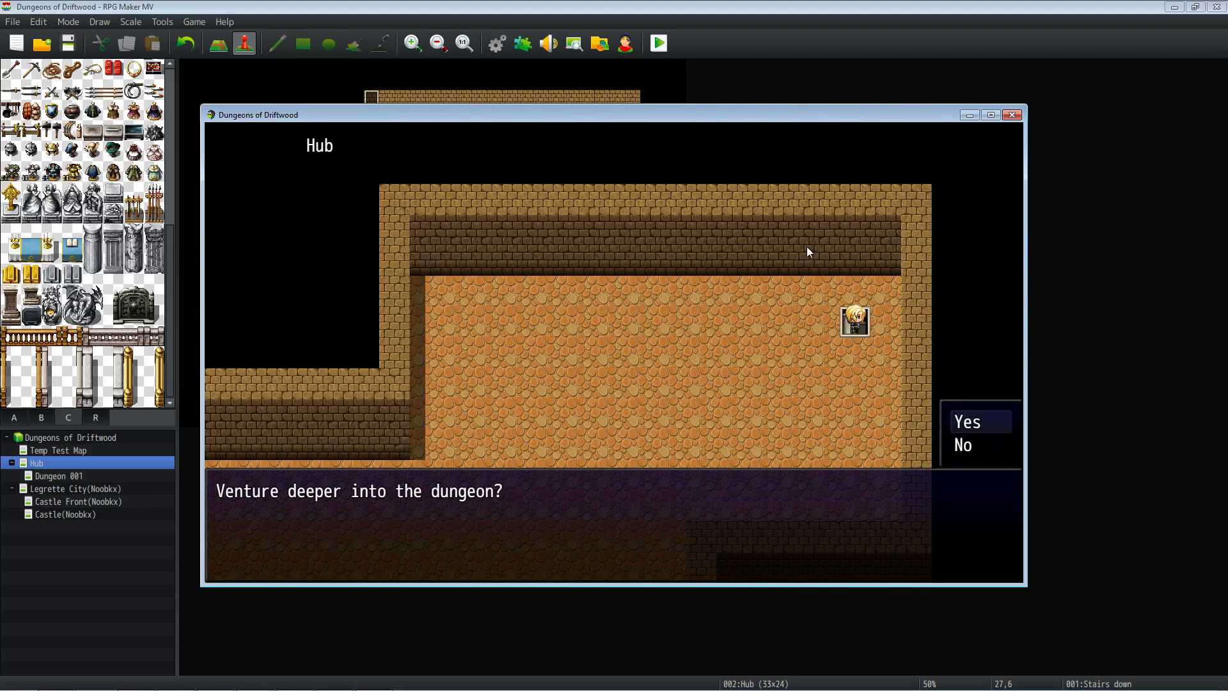
{"action": "key", "text": "Escape"}
{"action": "key", "text": "Right"}
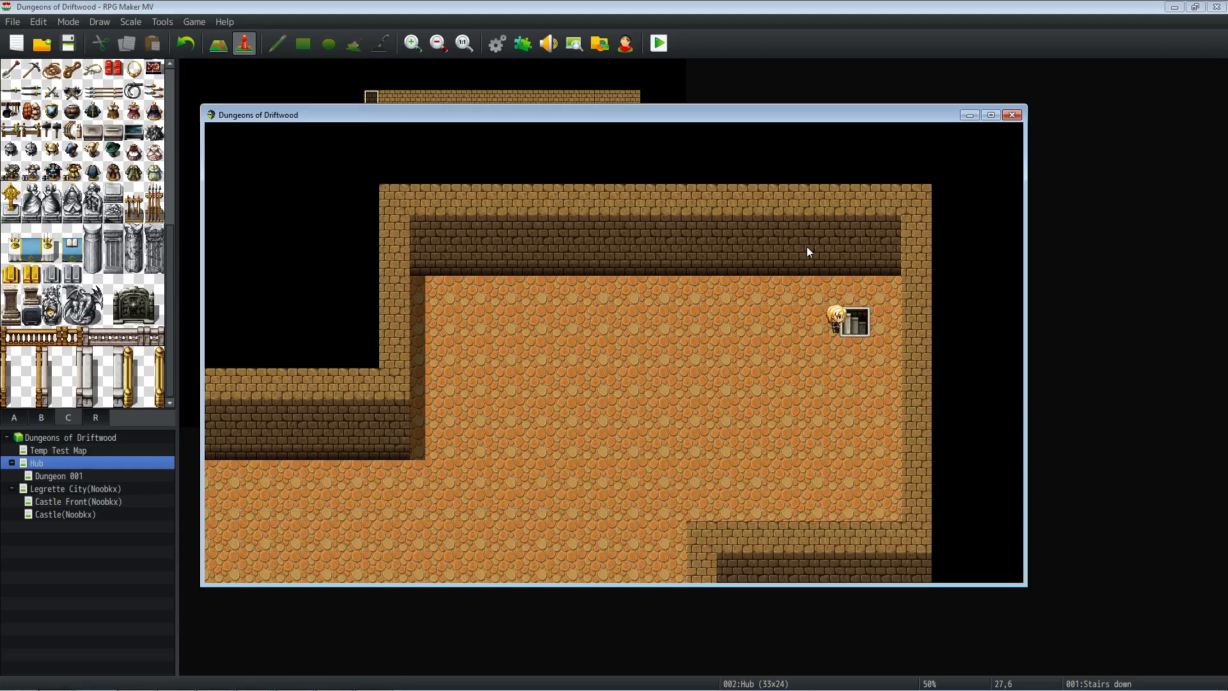
{"action": "key", "text": "Return"}
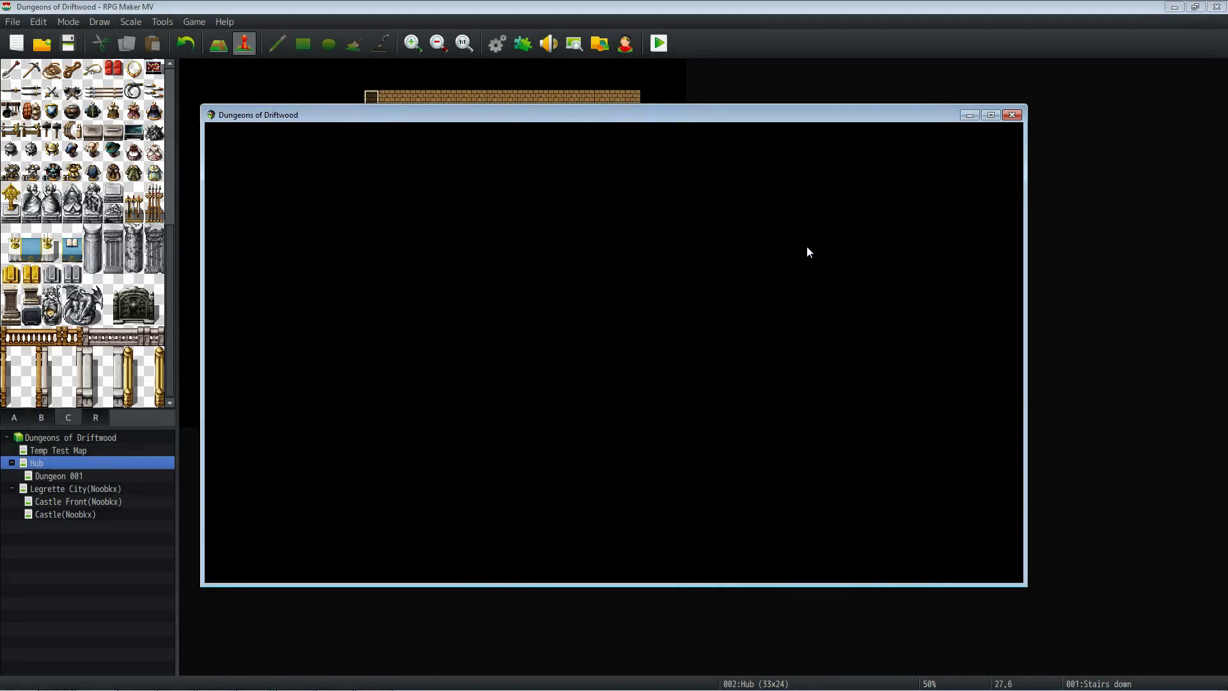
Walk around the blue warp point in the dungeon and use it to return to the Hub.
{"action": "key", "text": "Down"}
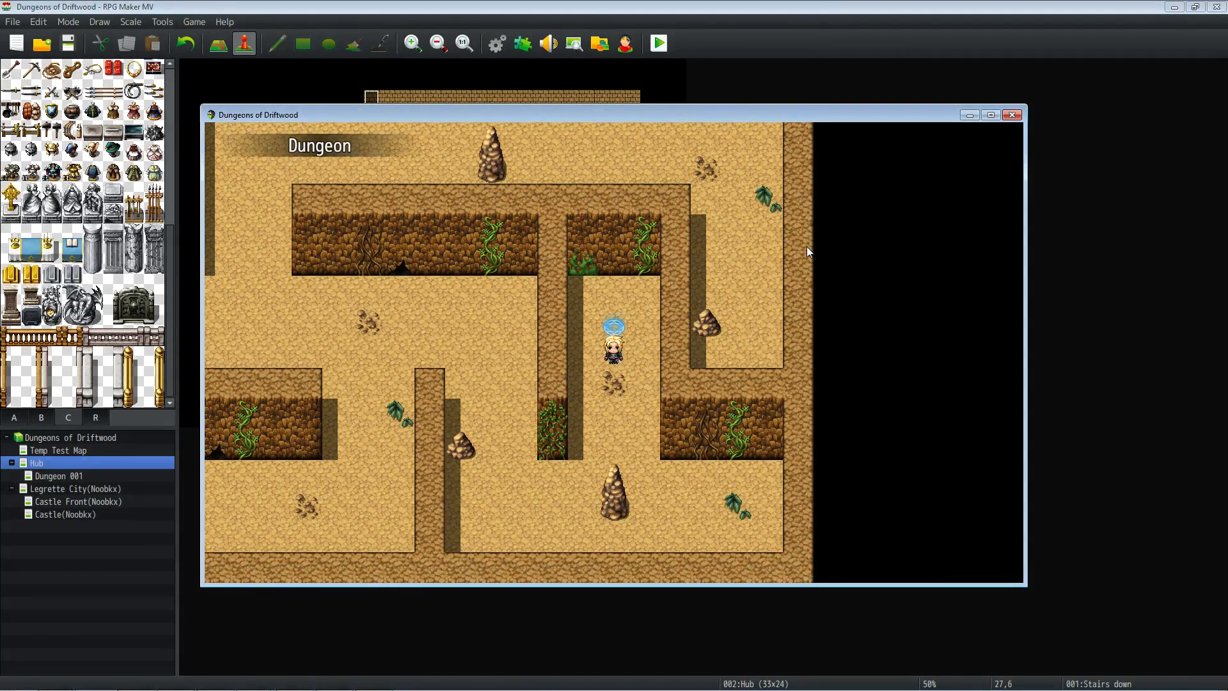
{"action": "key", "text": "Right"}
{"action": "key", "text": "Up"}
{"action": "key", "text": "Left"}
{"action": "key", "text": "Right"}
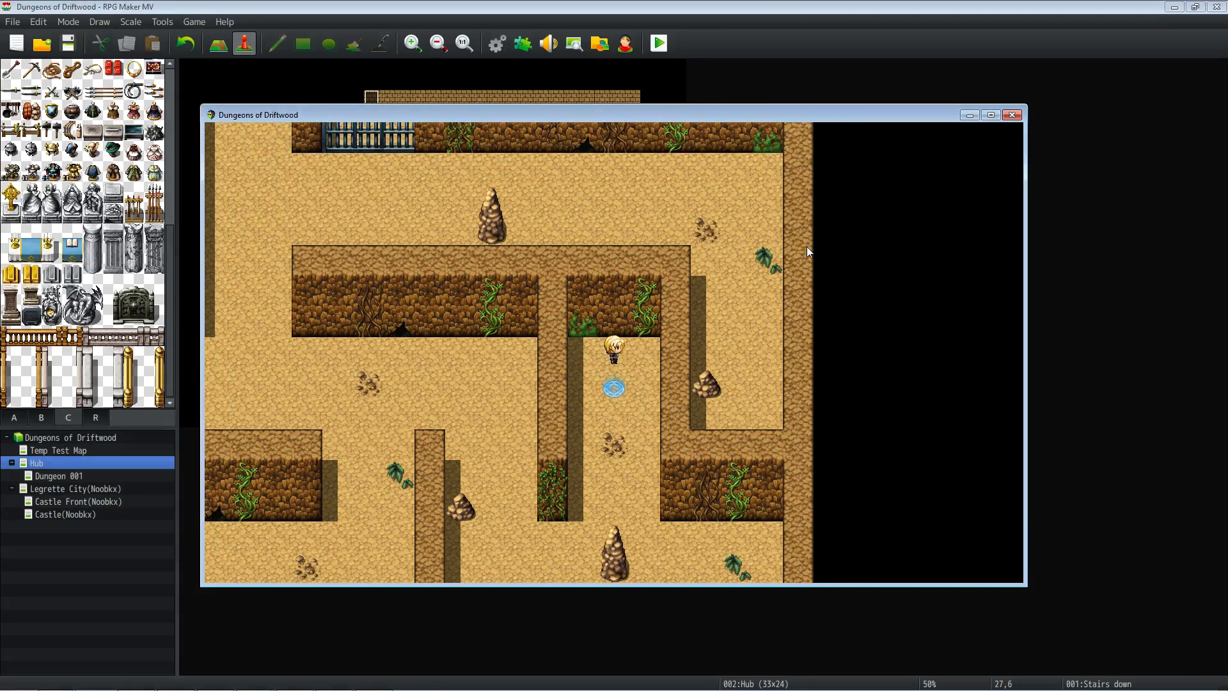
{"action": "key", "text": "Down"}
{"action": "key", "text": "Down"}
{"action": "key", "text": "Return"}
{"action": "key", "text": "Left"}
{"action": "key", "text": "Right"}
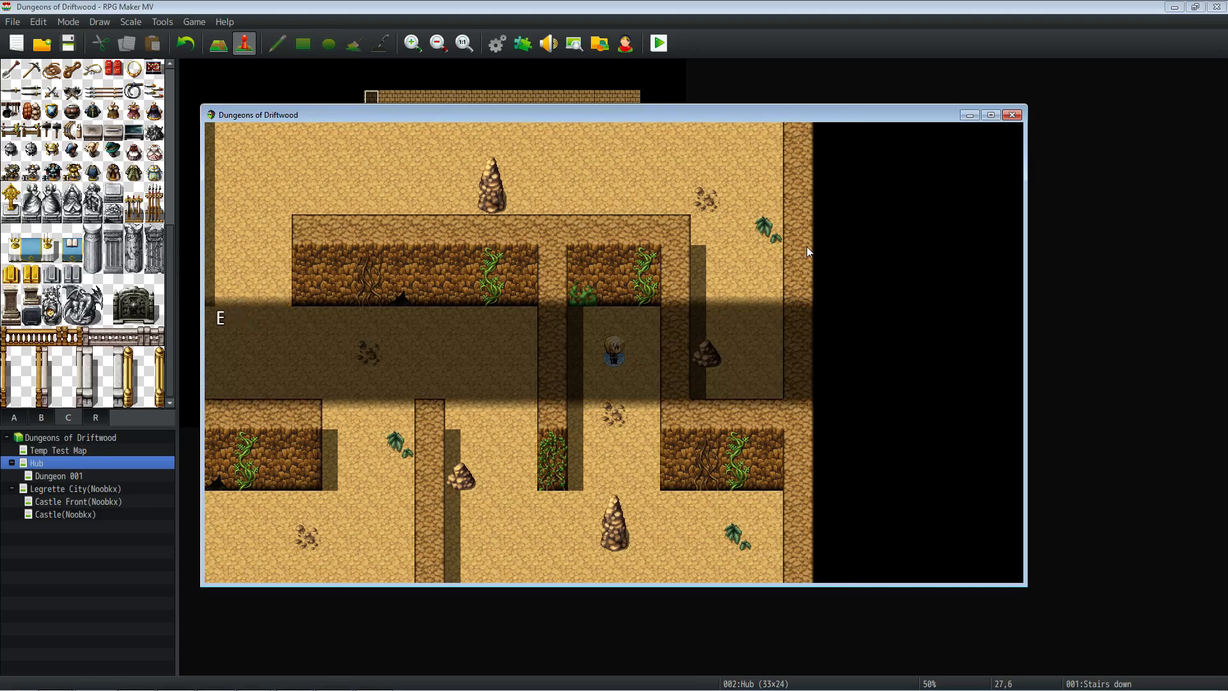
{"action": "key", "text": "Return"}
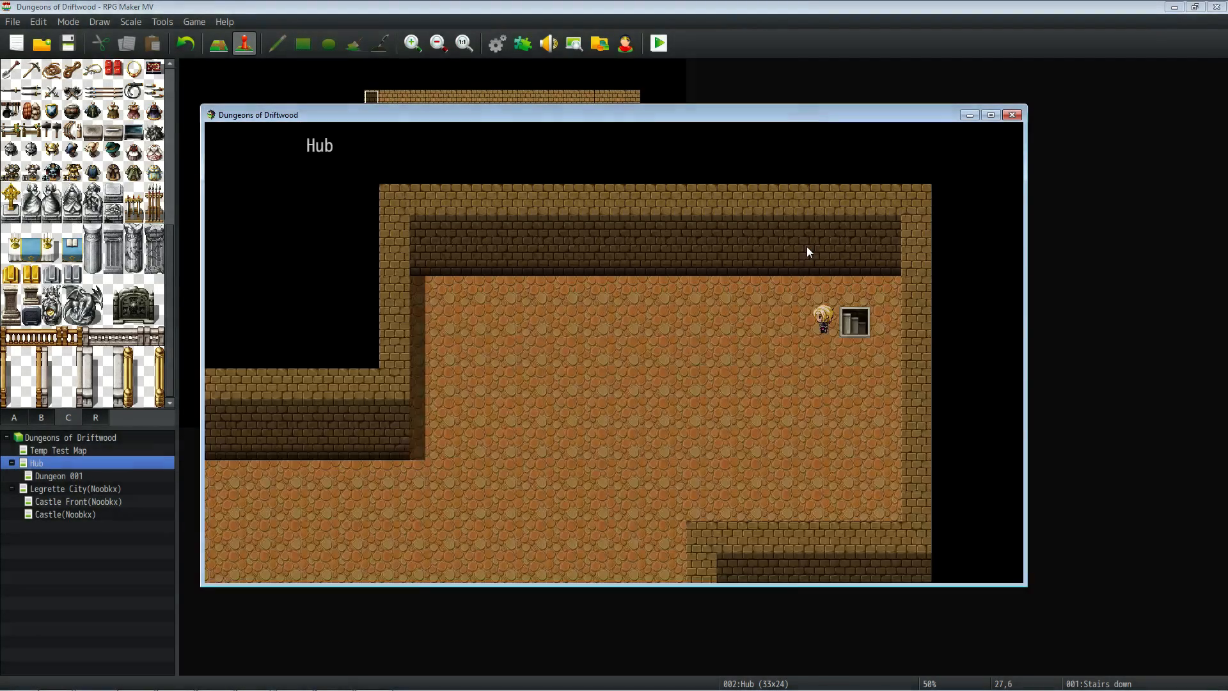
Walk away from the Hub stairs and back onto them, and agree to venture deeper into the dungeon.
{"action": "key", "text": "Left"}
{"action": "key", "text": "Left"}
{"action": "key", "text": "Left"}
{"action": "key", "text": "Right"}
{"action": "key", "text": "Right"}
{"action": "key", "text": "Right"}
{"action": "key", "text": "Right"}
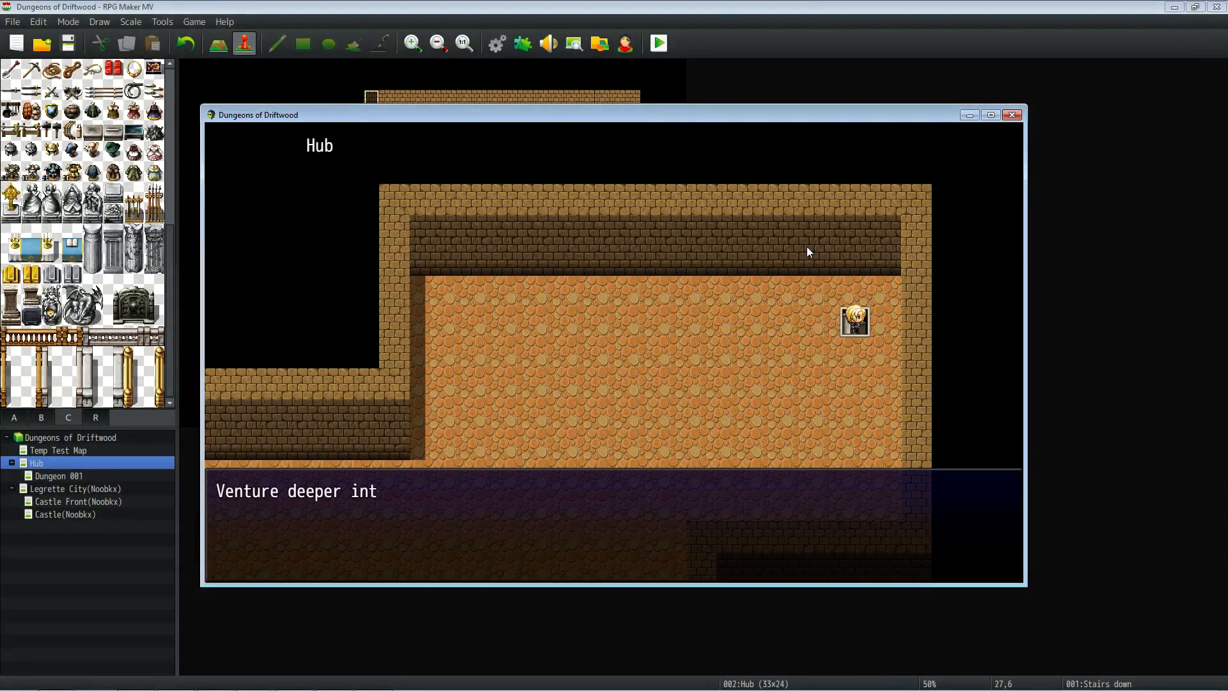
{"action": "key", "text": "Return"}
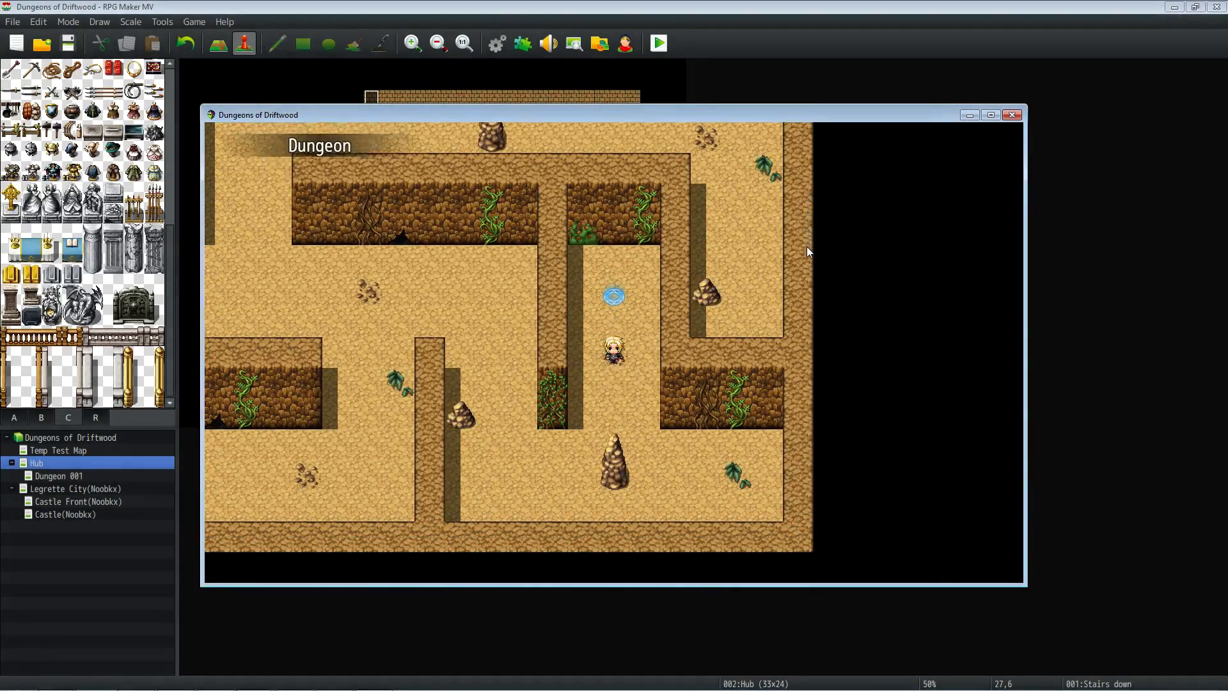
Test the round trip again, warping from the dungeon to the Hub and taking the stairs down repeatedly.
{"action": "key", "text": "Left"}
{"action": "key", "text": "Return"}
{"action": "key", "text": "Right"}
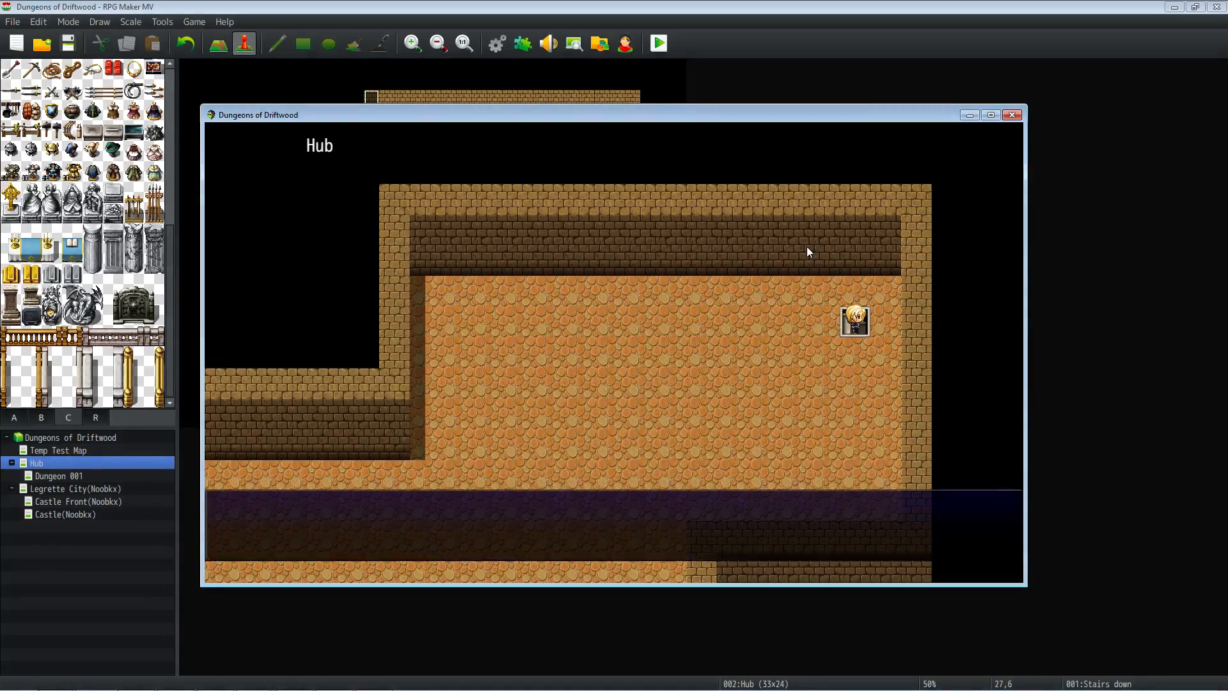
{"action": "key", "text": "Return"}
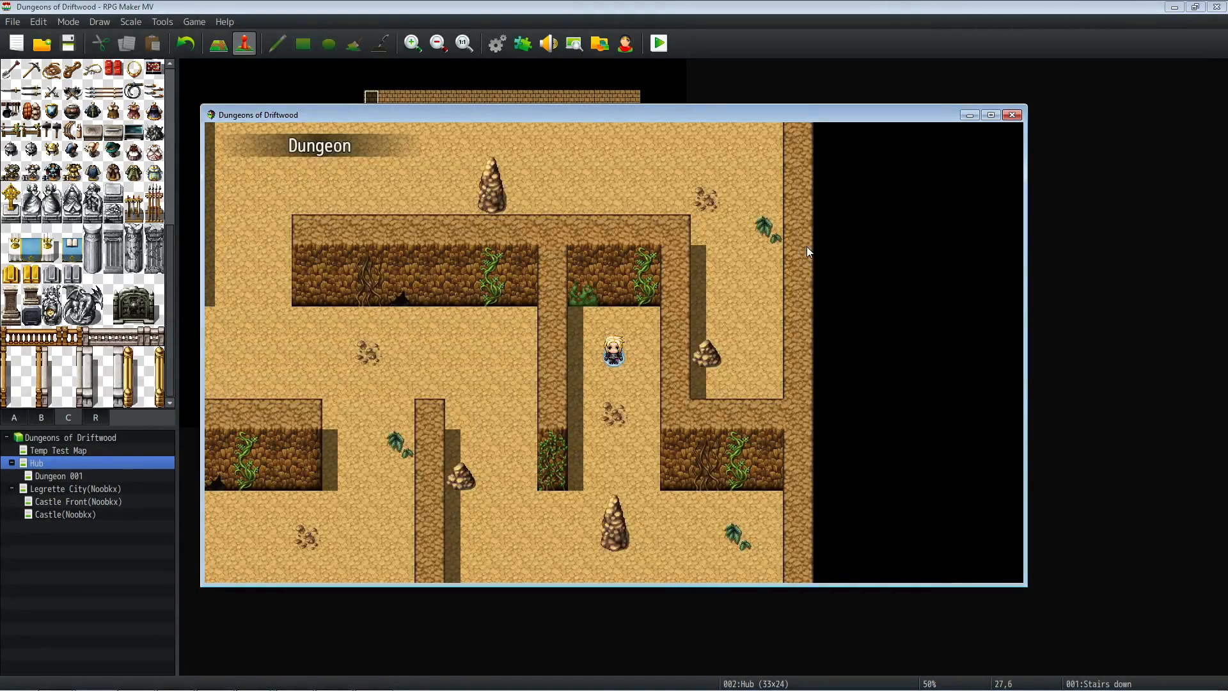
{"action": "key", "text": "Right"}
{"action": "key", "text": "Return"}
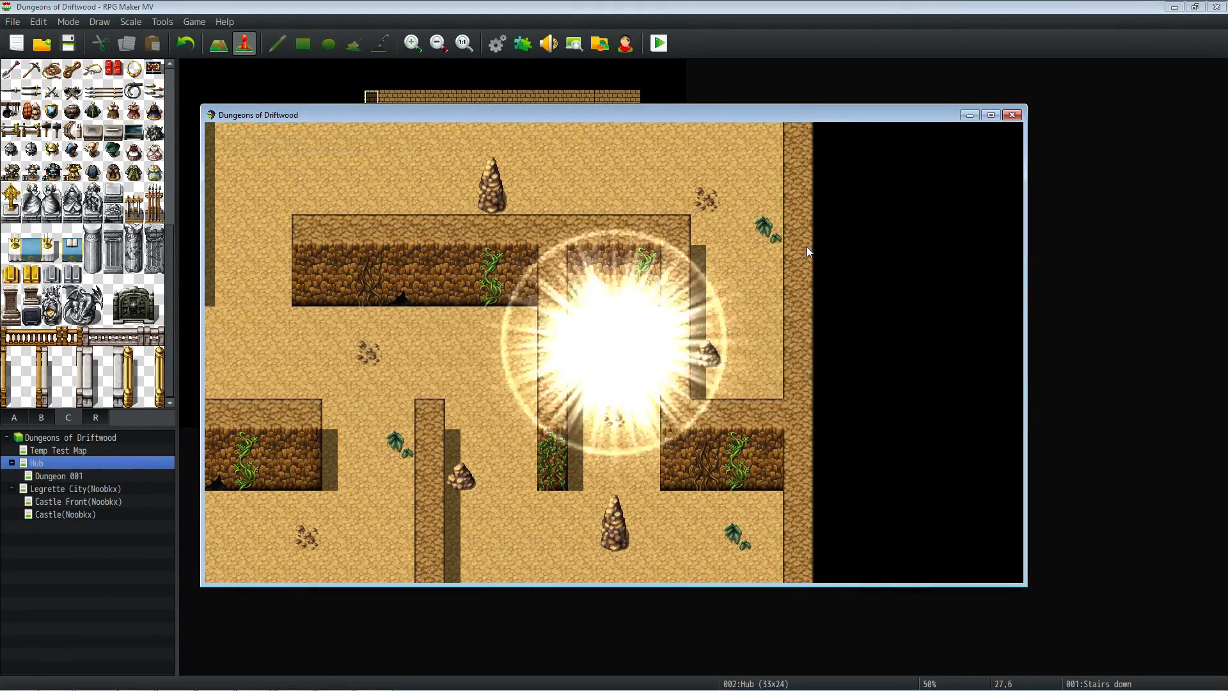
{"action": "key", "text": "Right"}
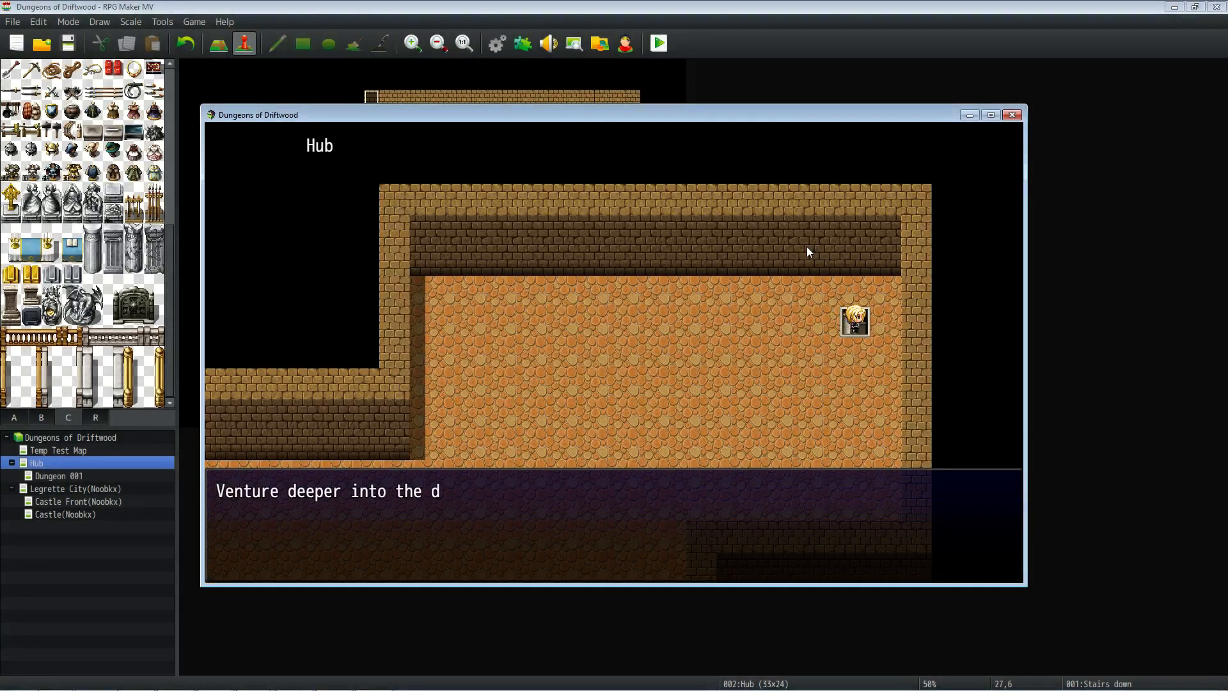
Close the playtest and recheck the commands of the Hub's Stairs down event.
{"action": "left_click", "coordinate": [1012, 115]}
{"action": "double_click", "coordinate": [602, 159]}
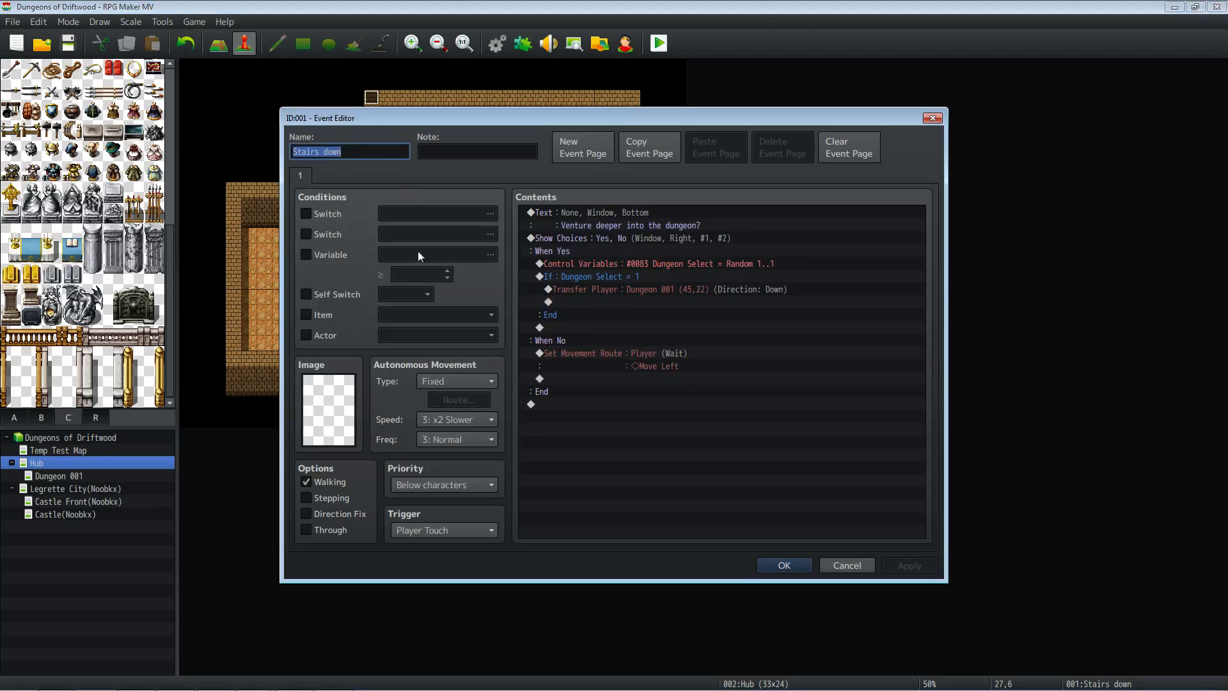
{"action": "left_click", "coordinate": [782, 570]}
In map editing mode, undo the stairs tile at 27,6 on the Hub map and switch to the pencil tool.
{"action": "left_click", "coordinate": [218, 42]}
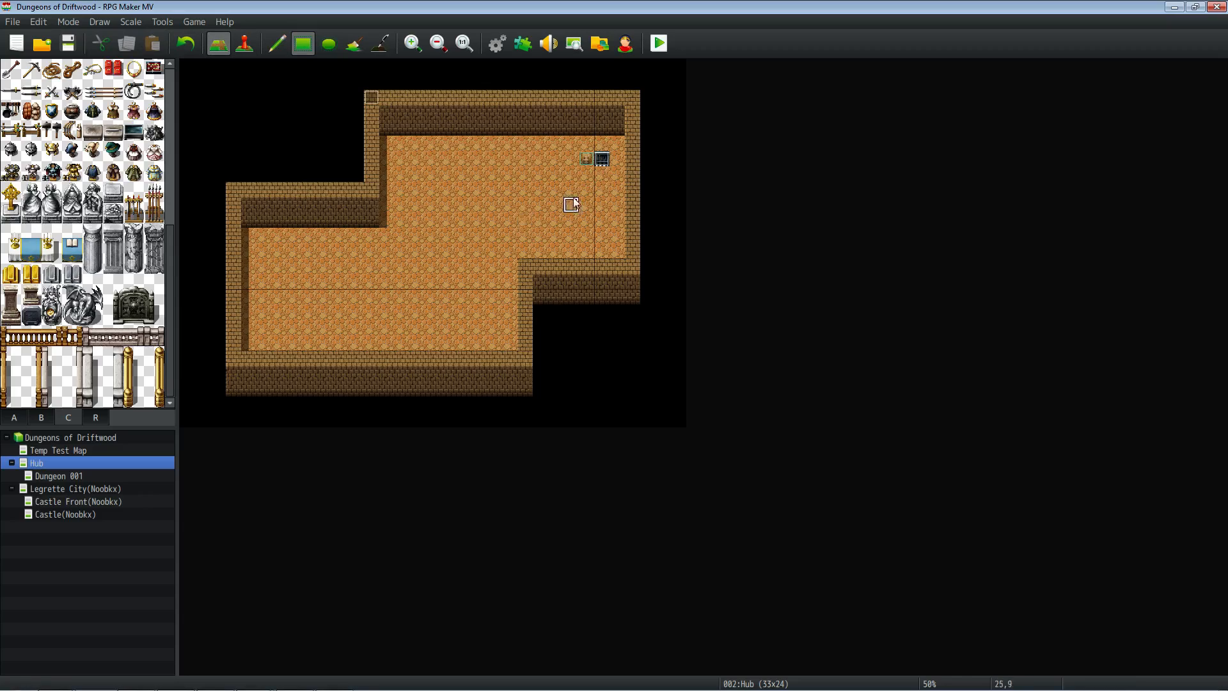
{"action": "left_click", "coordinate": [185, 43]}
{"action": "left_click", "coordinate": [277, 43]}
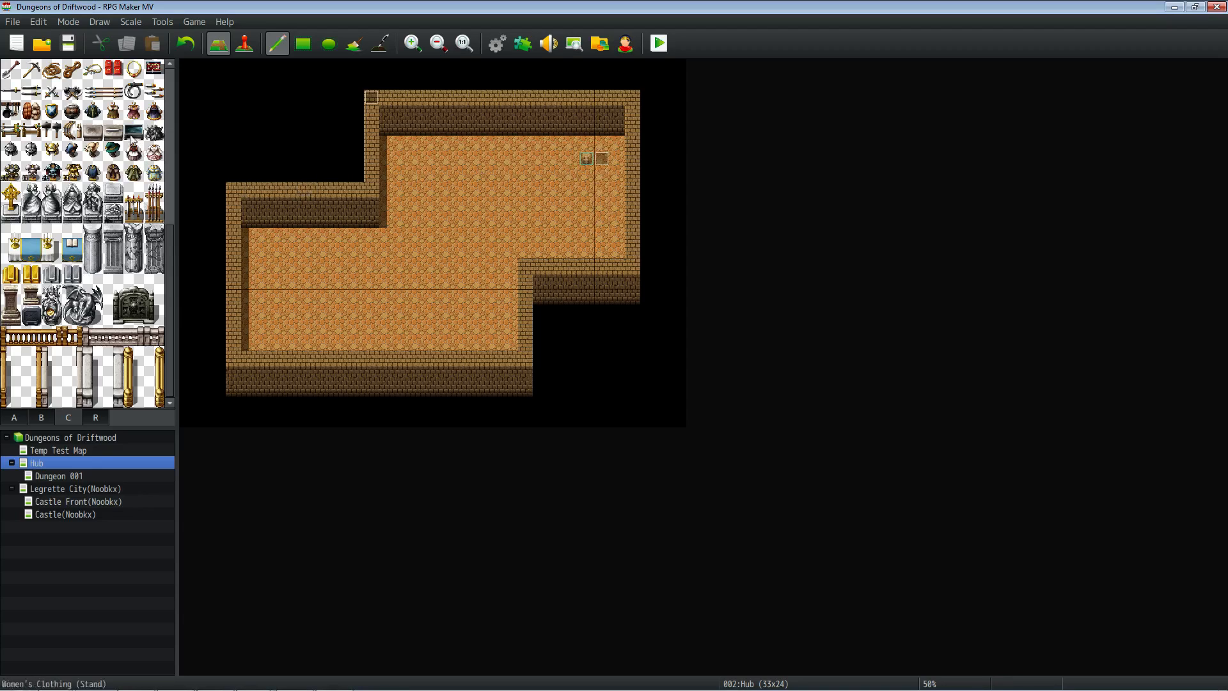
{"action": "left_click", "coordinate": [40, 415]}
{"action": "left_click", "coordinate": [15, 417]}
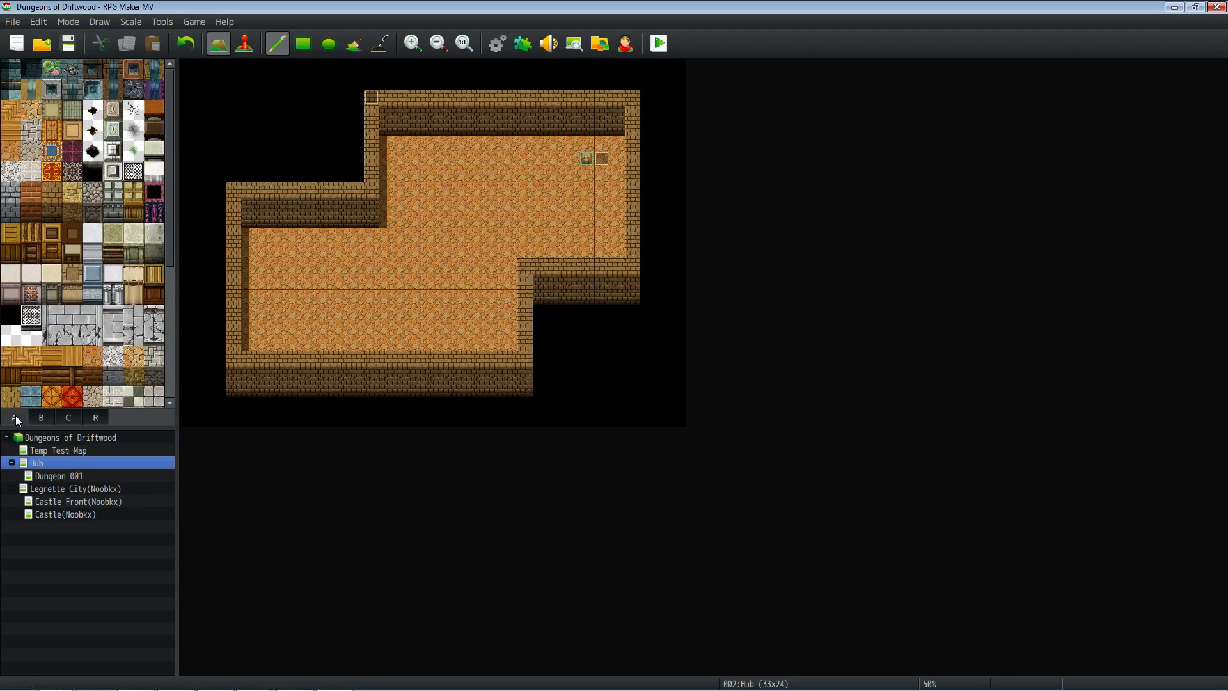
{"action": "left_click", "coordinate": [101, 422]}
{"action": "left_click", "coordinate": [59, 415]}
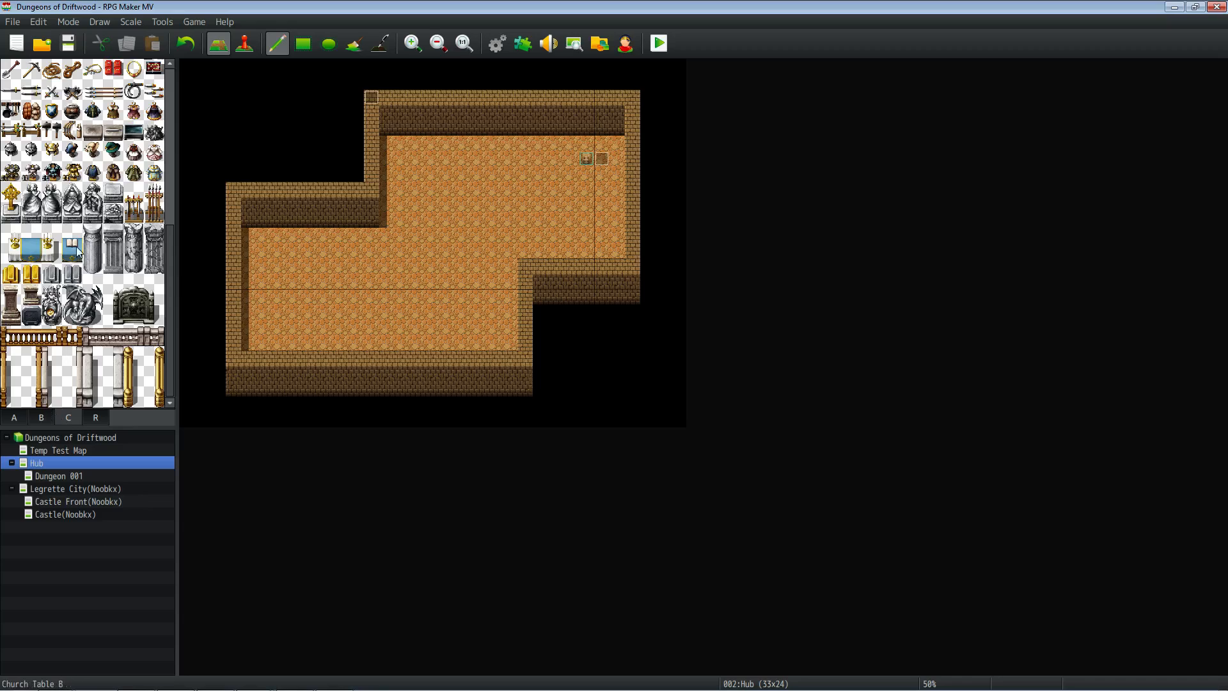
{"action": "left_click_drag", "start_coordinate": [168, 232], "coordinate": [177, 281]}
In event editing mode, give the Hub's Stairs down event the solid light-blue orb image from the !Door2 character sheet.
{"action": "left_click", "coordinate": [244, 43]}
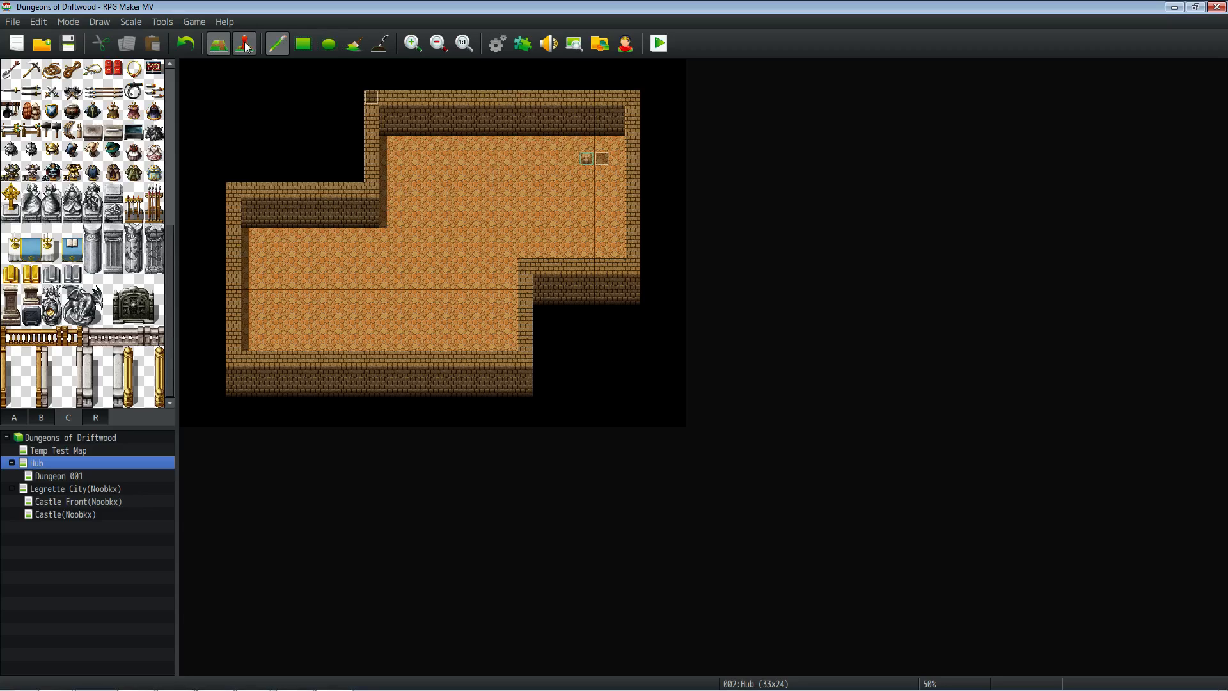
{"action": "right_click", "coordinate": [603, 162]}
{"action": "left_click", "coordinate": [613, 167]}
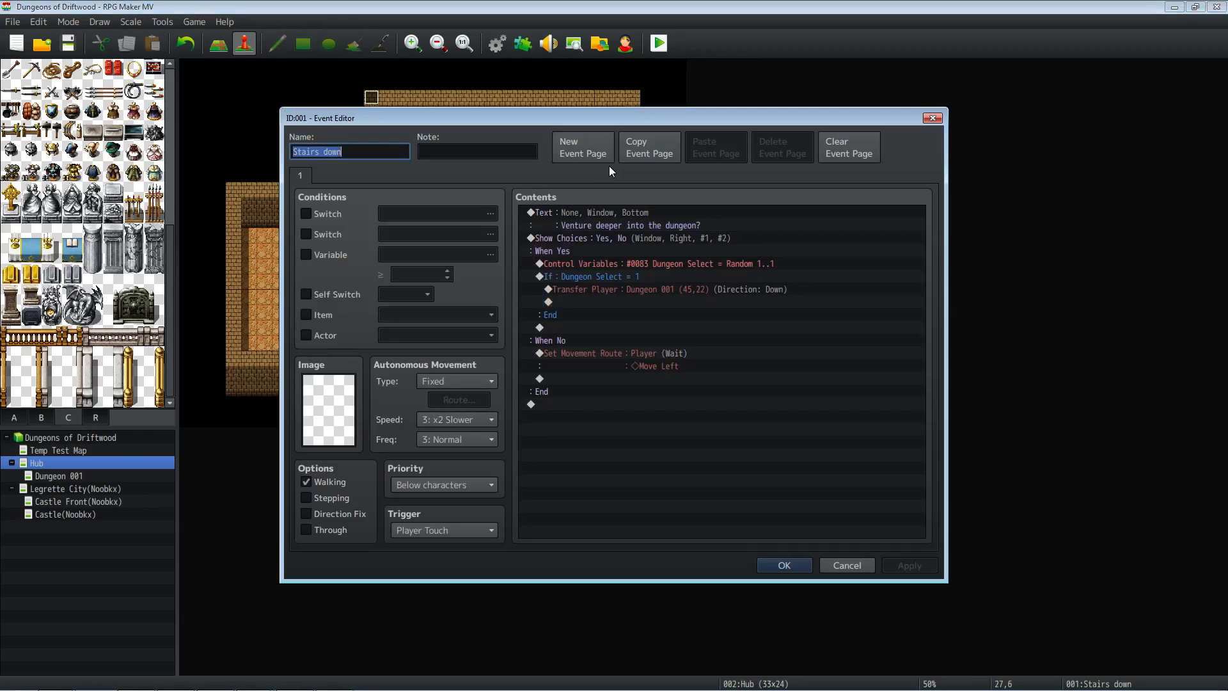
{"action": "left_click", "coordinate": [637, 279]}
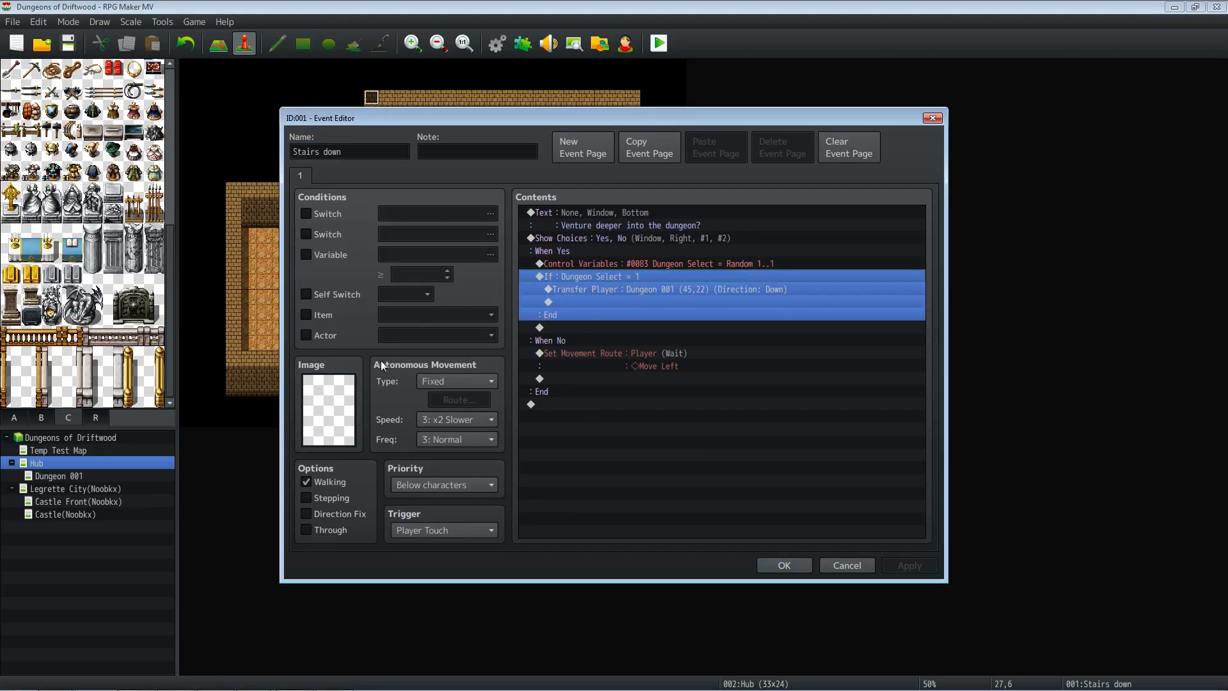
{"action": "double_click", "coordinate": [328, 409]}
{"action": "left_click", "coordinate": [455, 369]}
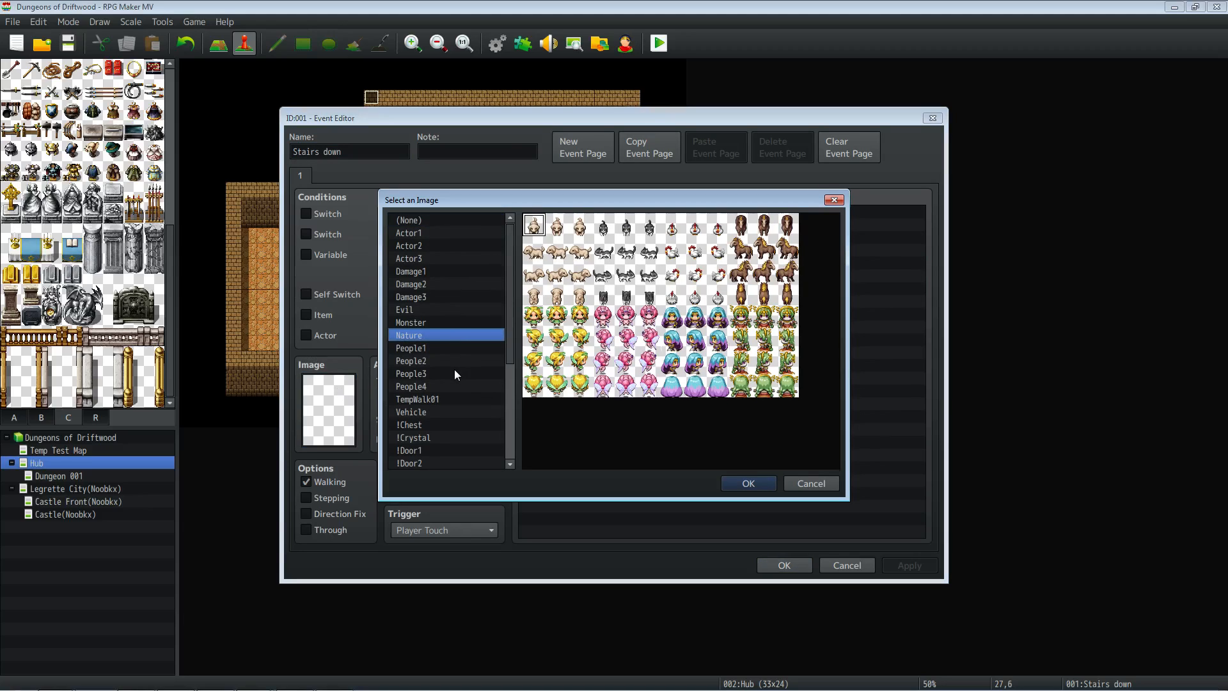
{"action": "scroll", "coordinate": [454, 366], "scroll_direction": "down", "scroll_amount": 2}
{"action": "left_click", "coordinate": [452, 357]}
{"action": "left_click", "coordinate": [451, 375]}
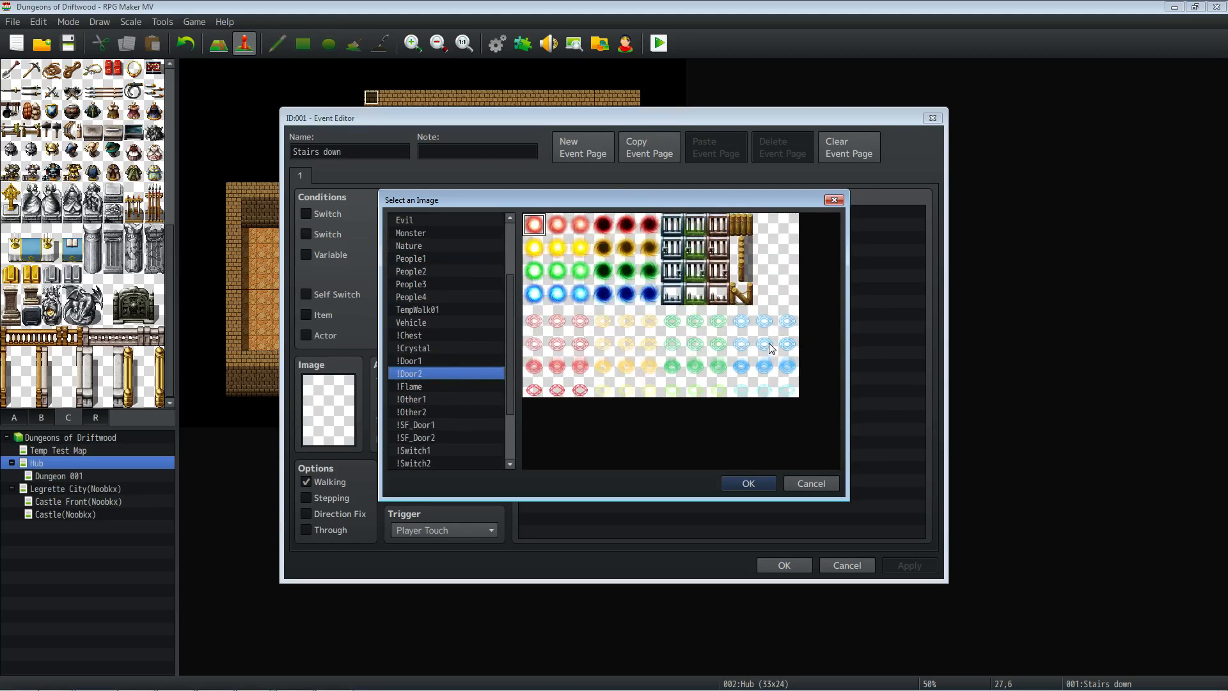
{"action": "left_click", "coordinate": [766, 370]}
{"action": "left_click", "coordinate": [765, 343]}
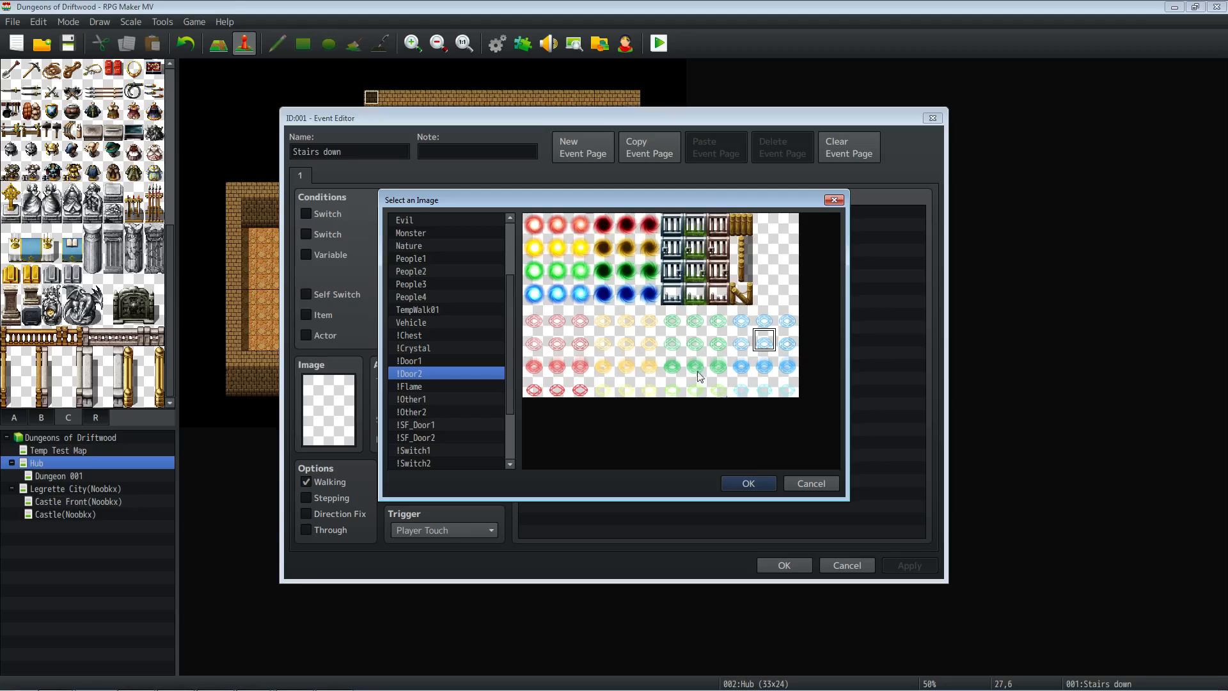
{"action": "key", "text": "Down"}
{"action": "left_click", "coordinate": [536, 295]}
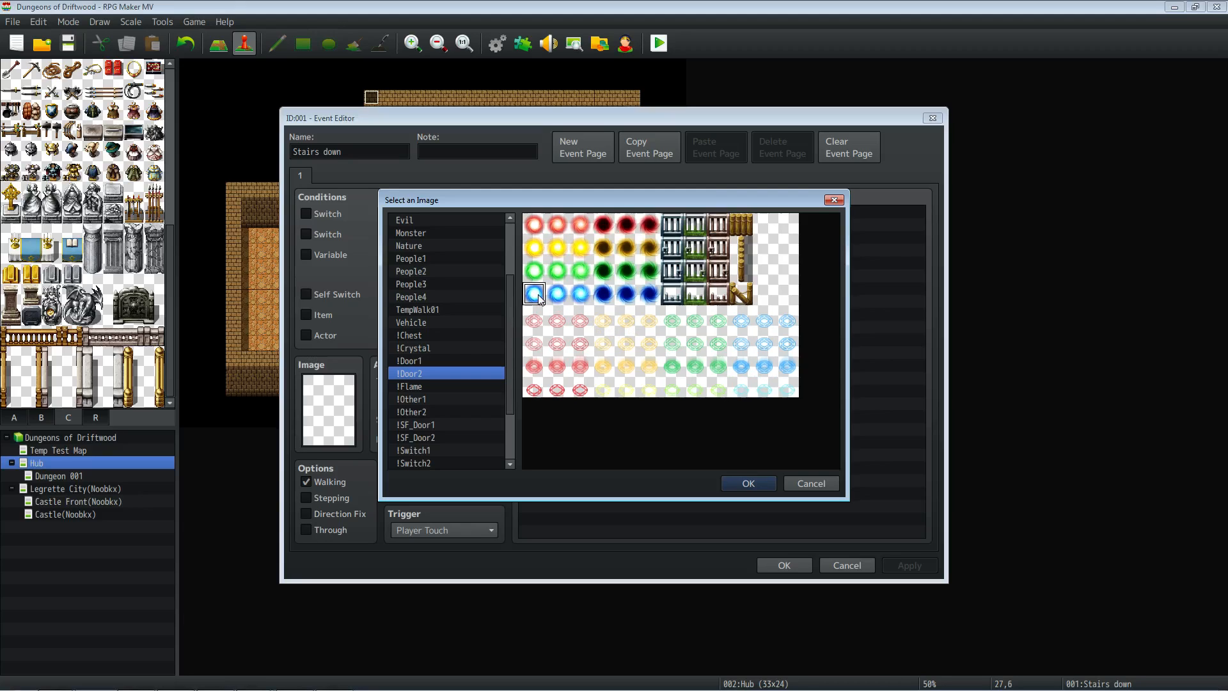
{"action": "left_click", "coordinate": [742, 485]}
Enable the Stepping option for the event and set its movement speed to 4: Normal and frequency to 4: Higher.
{"action": "left_click", "coordinate": [332, 499]}
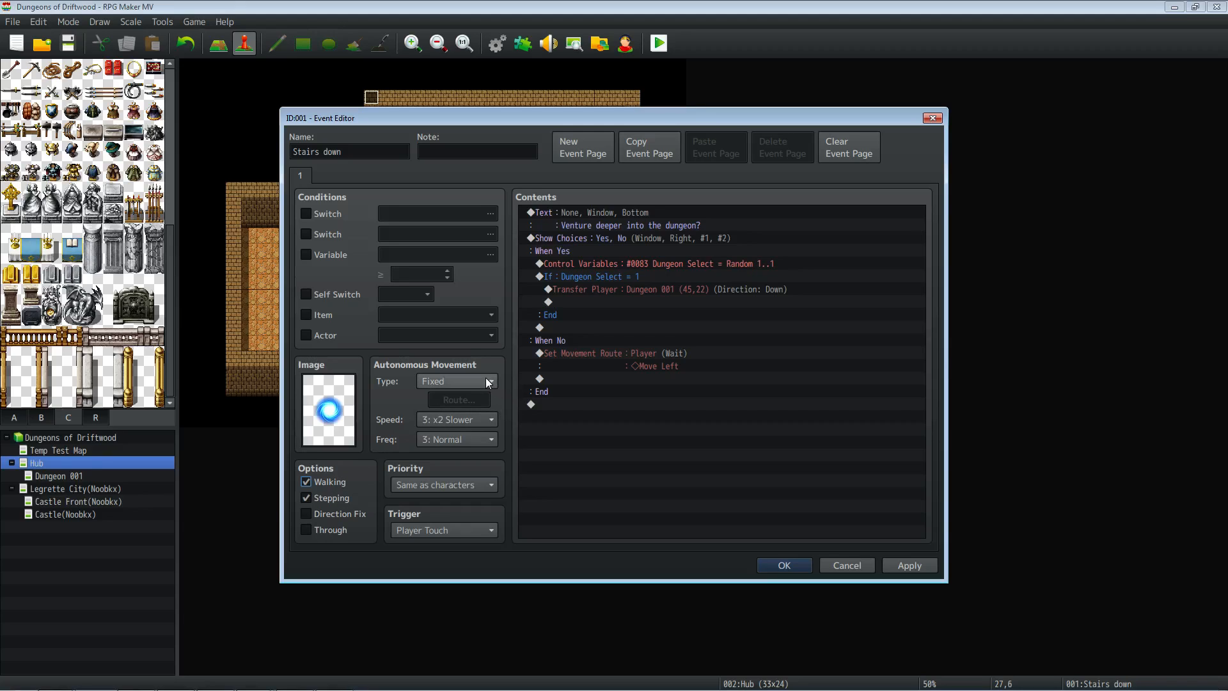
{"action": "left_click", "coordinate": [477, 419]}
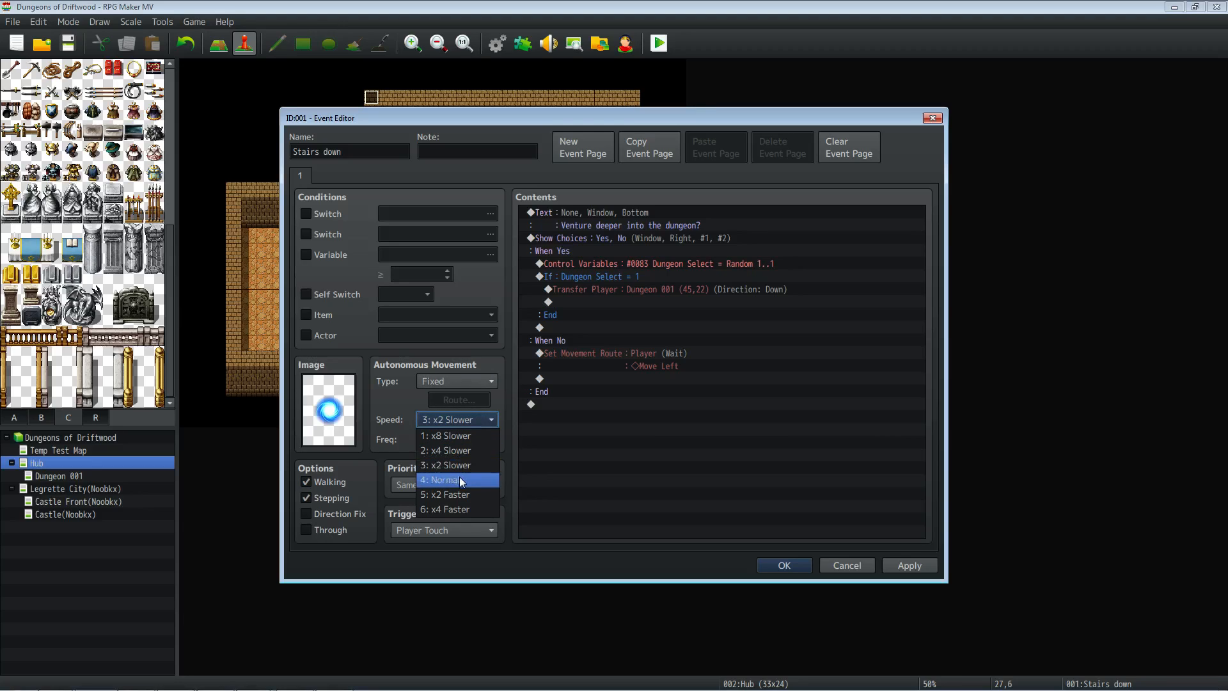
{"action": "left_click", "coordinate": [460, 479]}
{"action": "left_click", "coordinate": [462, 437]}
{"action": "left_click", "coordinate": [462, 498]}
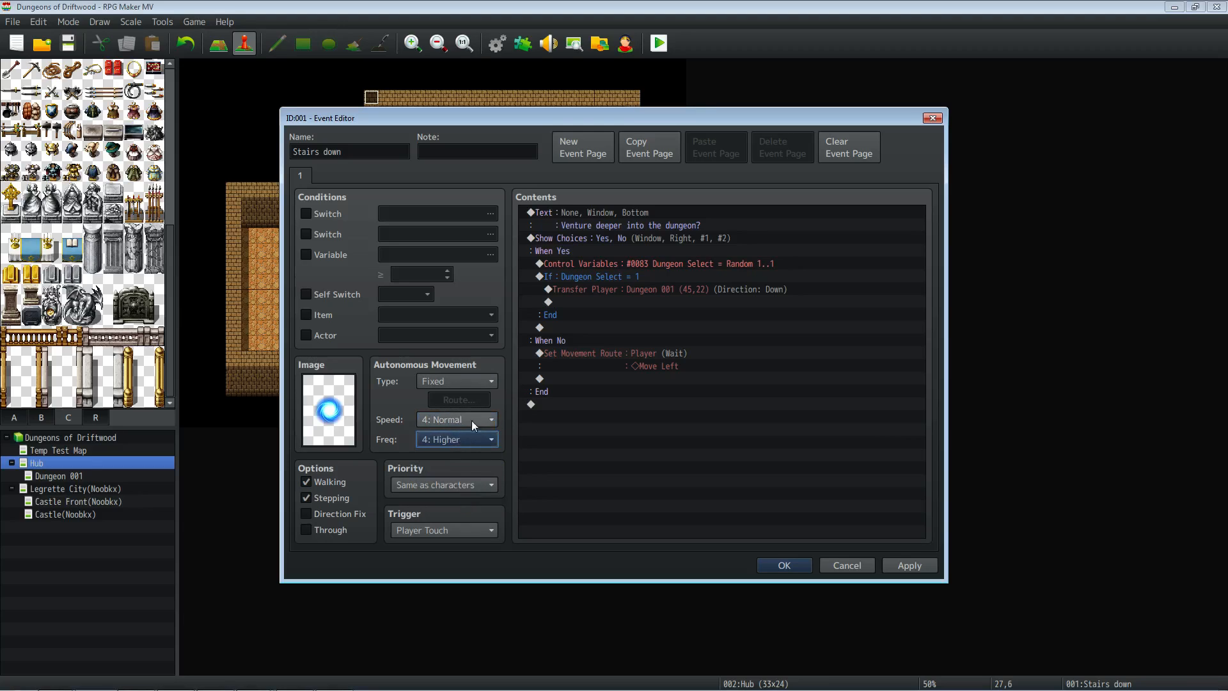
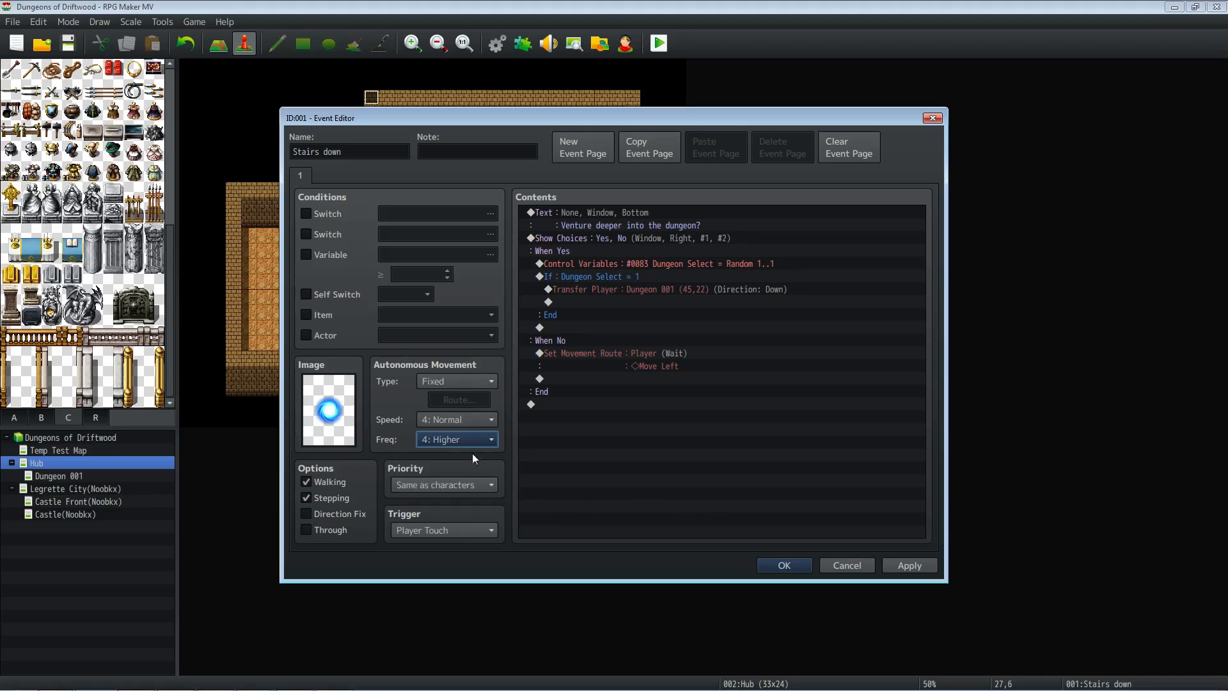
Set the Stairs down event's priority to Below characters and save the event.
{"action": "left_click", "coordinate": [434, 488]}
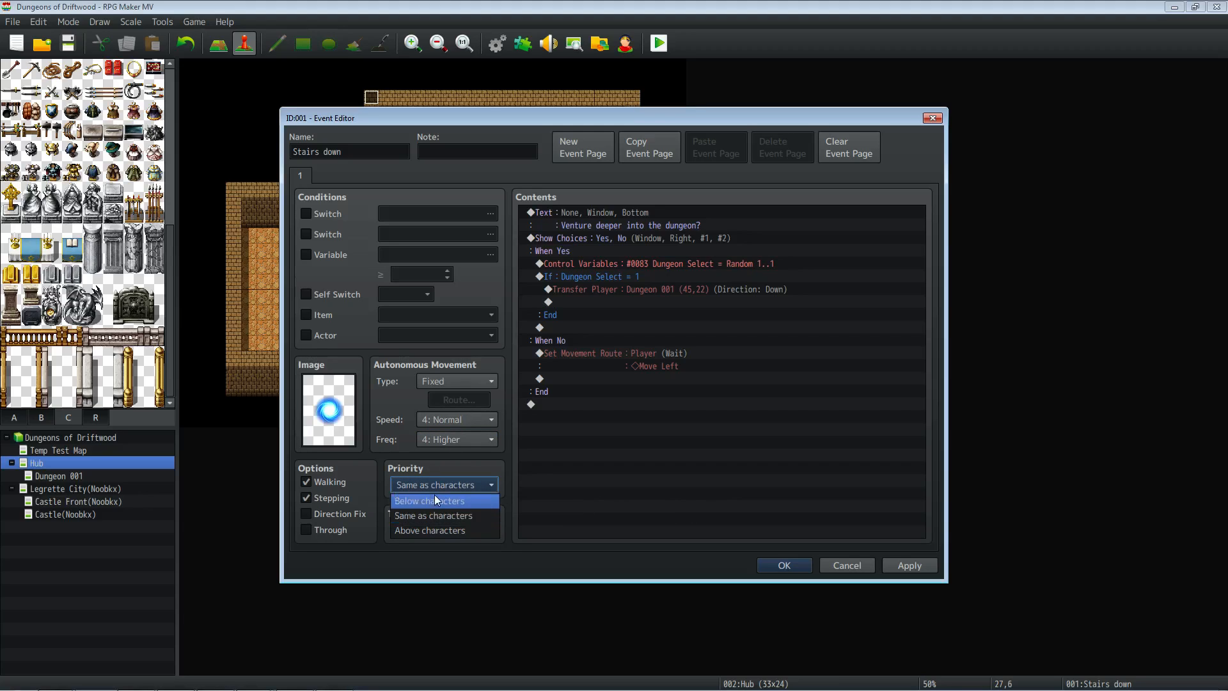
{"action": "left_click", "coordinate": [435, 501]}
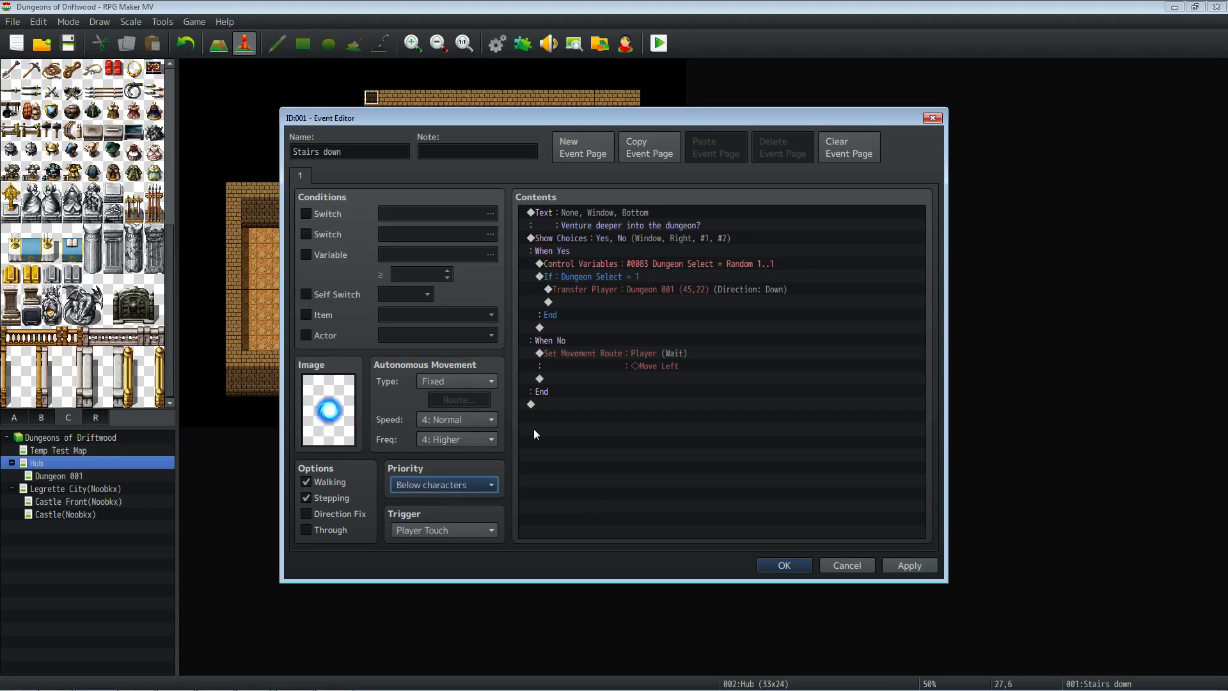
{"action": "left_click", "coordinate": [612, 264]}
{"action": "left_click", "coordinate": [788, 565]}
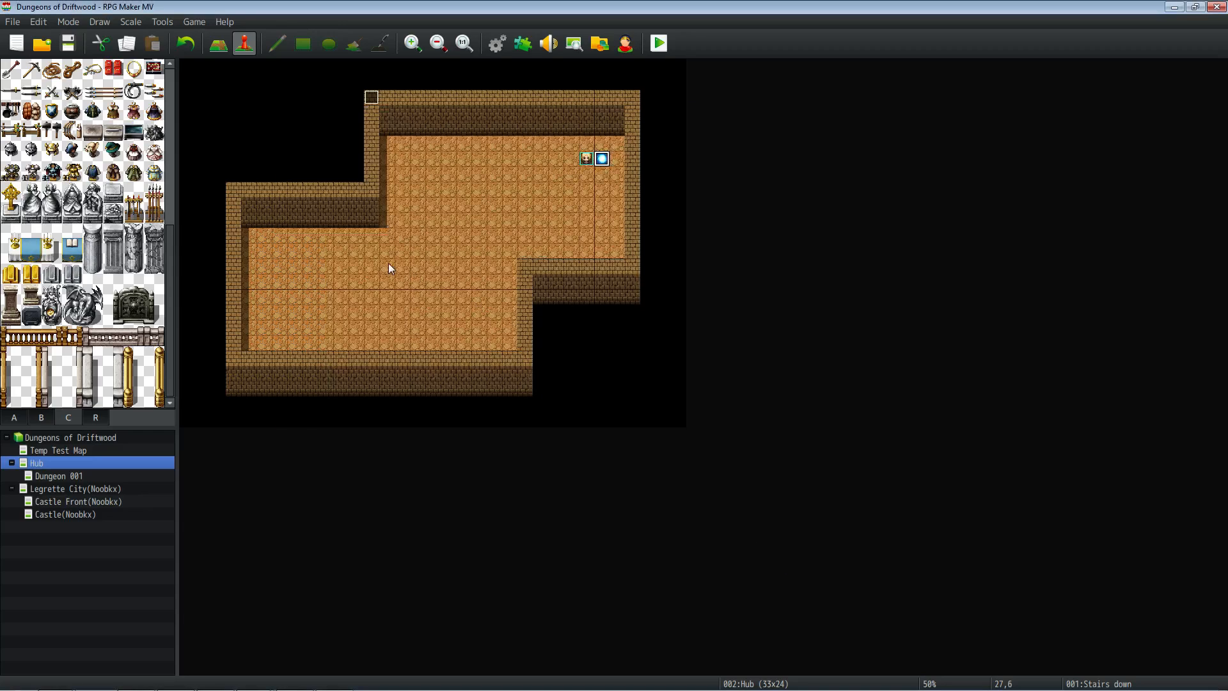
Copy the Play SE: Magic4 (90, 100, 0) command from the Warp in point event at 45,22 in Dungeon 001.
{"action": "left_click", "coordinate": [48, 477]}
{"action": "right_click", "coordinate": [878, 405]}
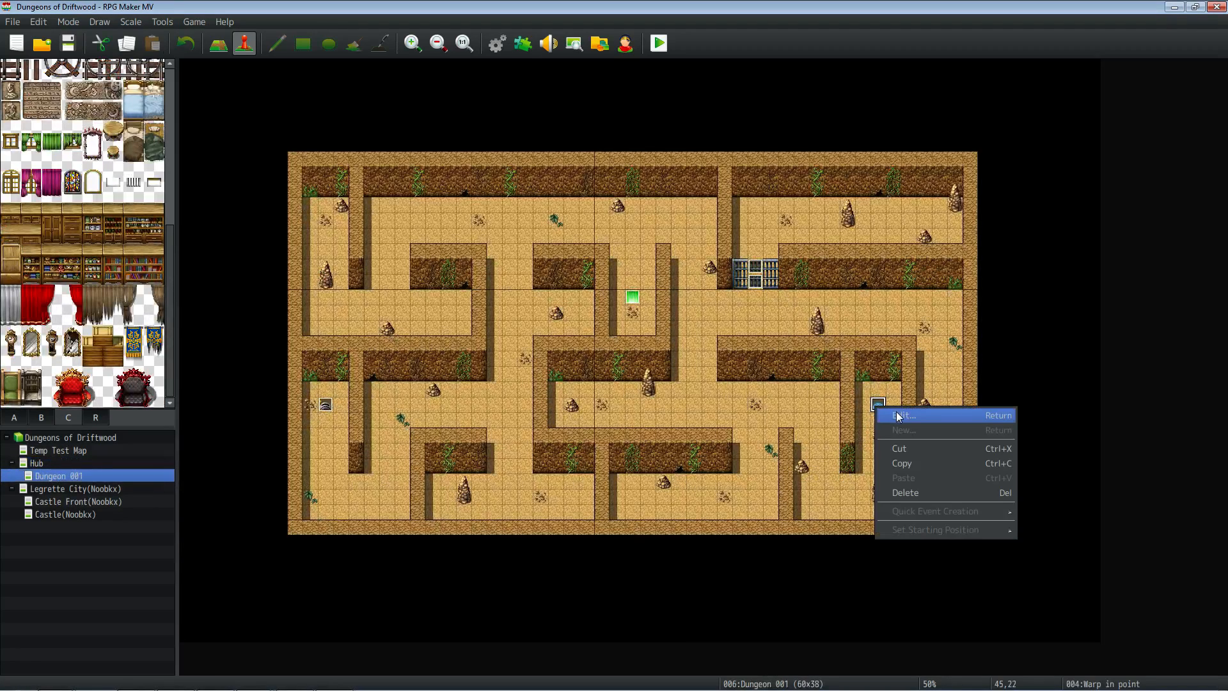
{"action": "left_click", "coordinate": [902, 416]}
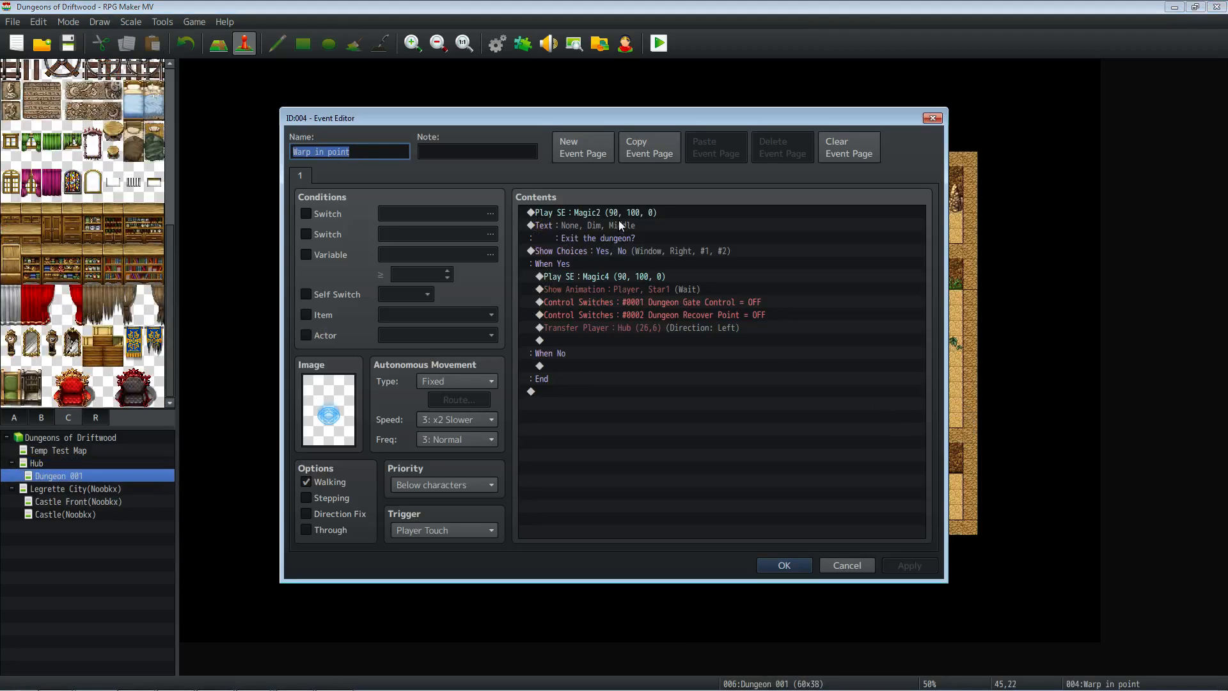
{"action": "left_click", "coordinate": [626, 278]}
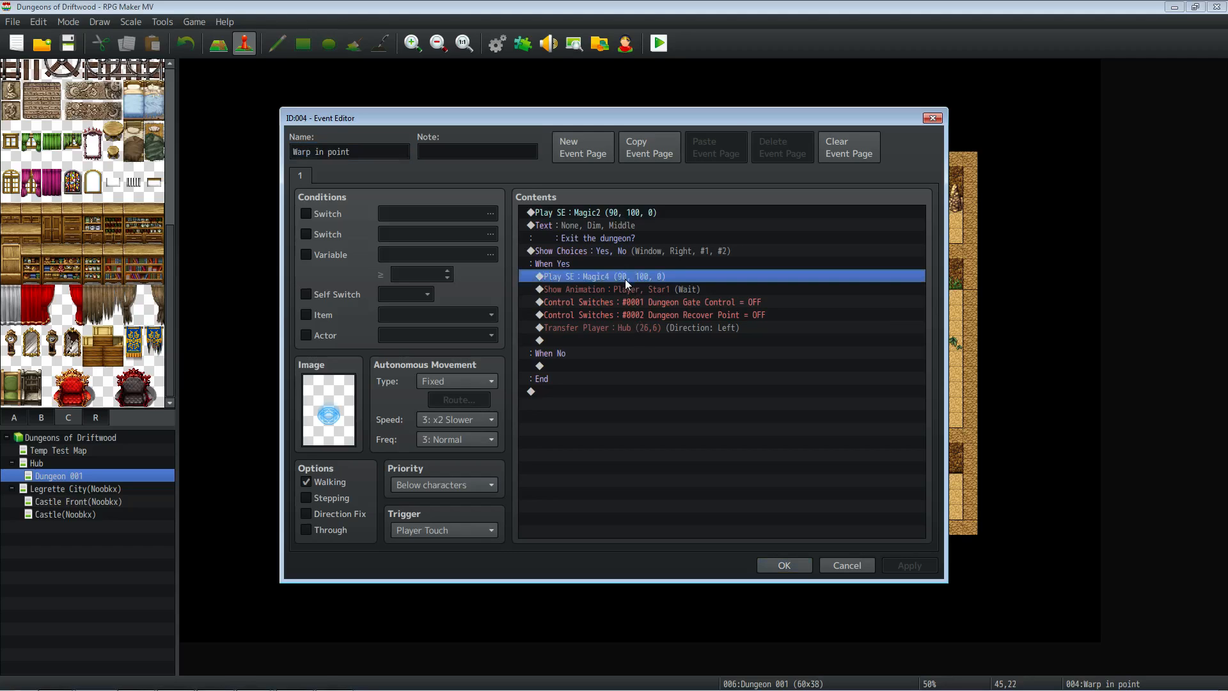
{"action": "right_click", "coordinate": [625, 279]}
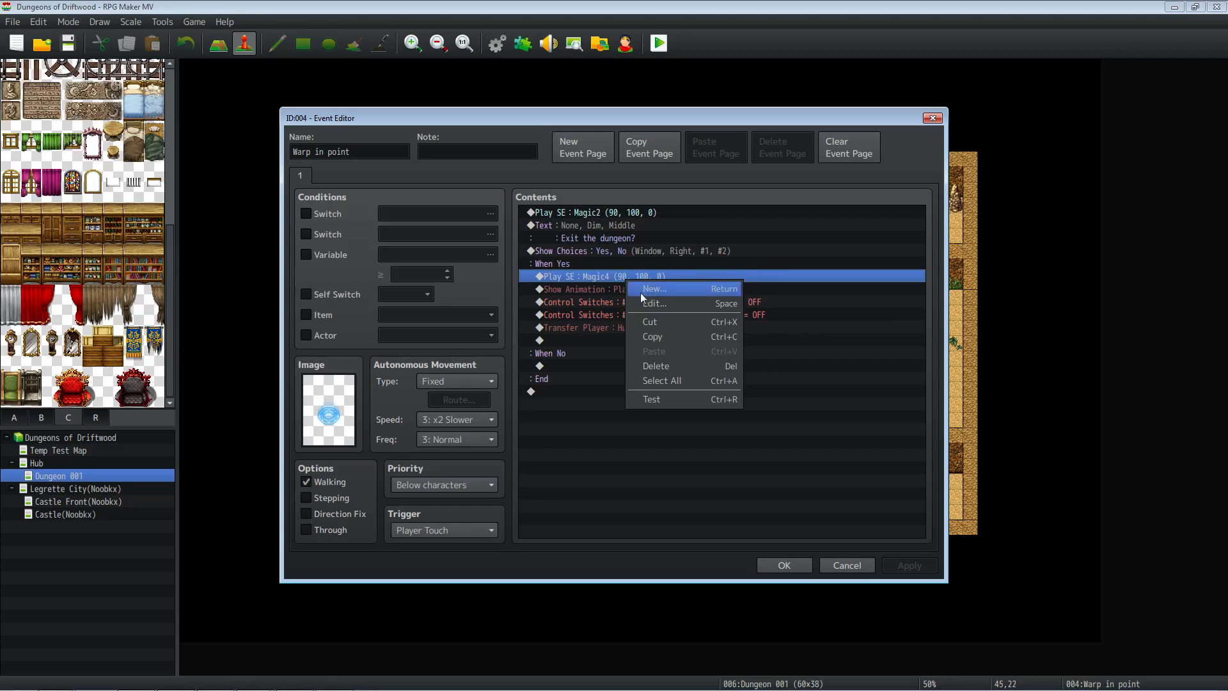
{"action": "left_click", "coordinate": [662, 336]}
{"action": "left_click", "coordinate": [777, 565]}
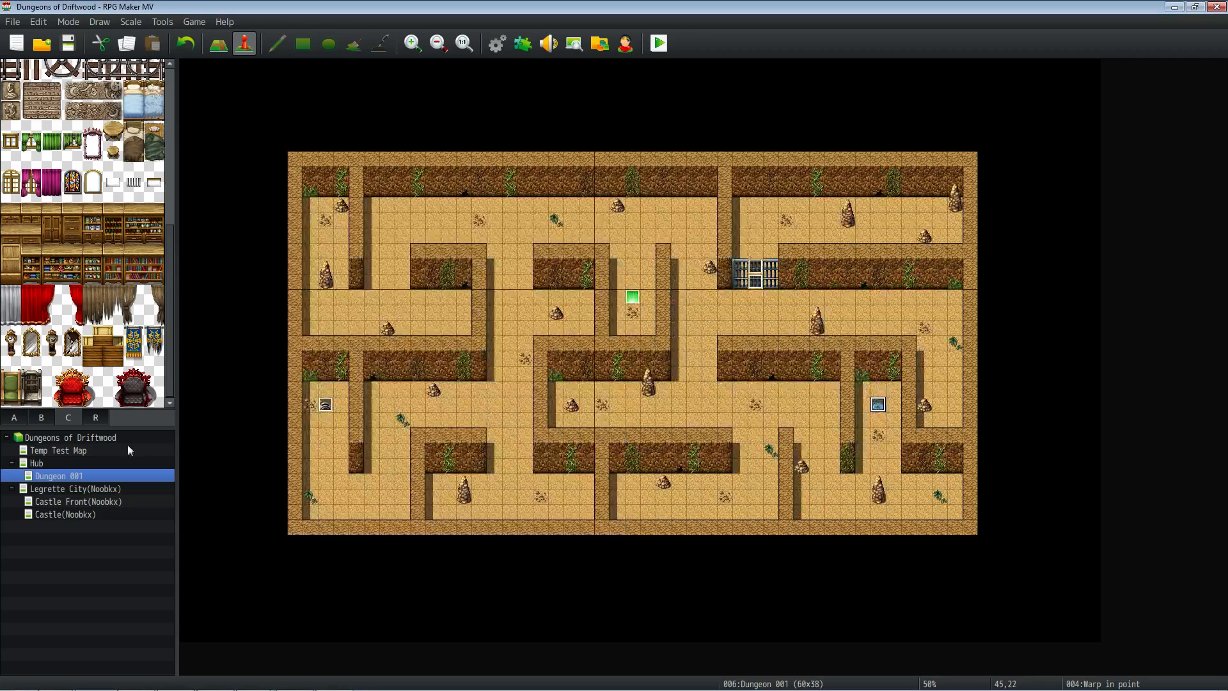
Paste the Magic4 sound command above the Control Variables command in the Hub Stairs down event's Yes branch, and save the event.
{"action": "left_click", "coordinate": [69, 463]}
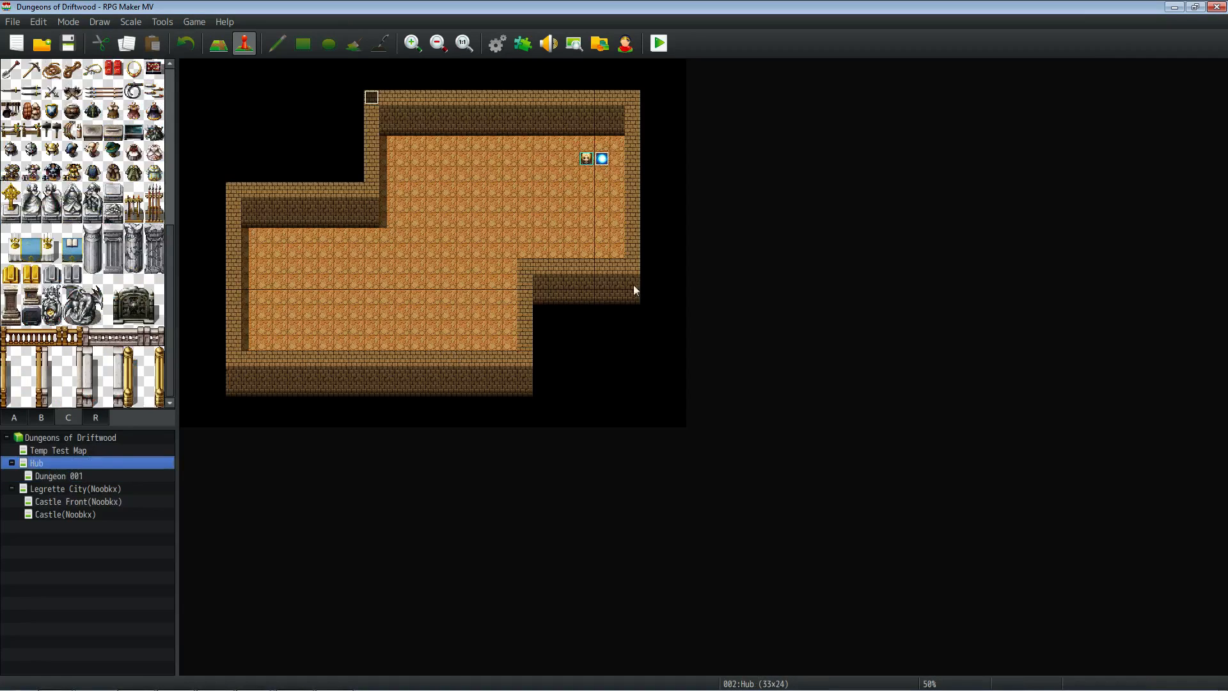
{"action": "double_click", "coordinate": [603, 160]}
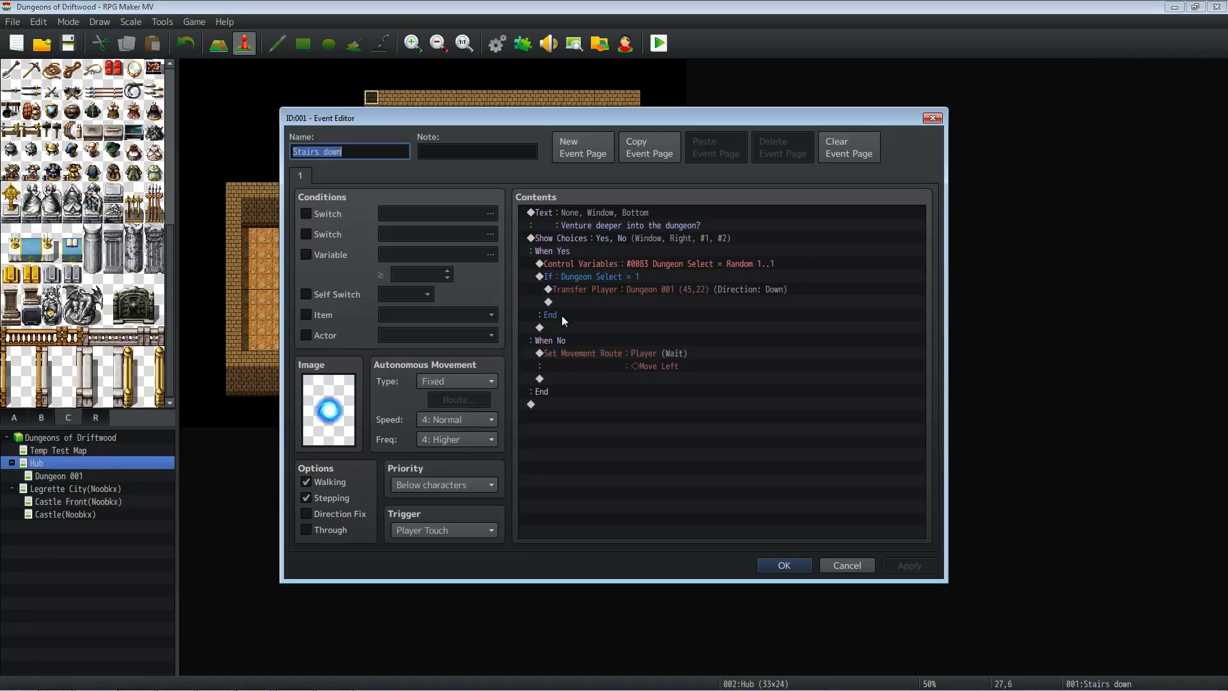
{"action": "right_click", "coordinate": [582, 259]}
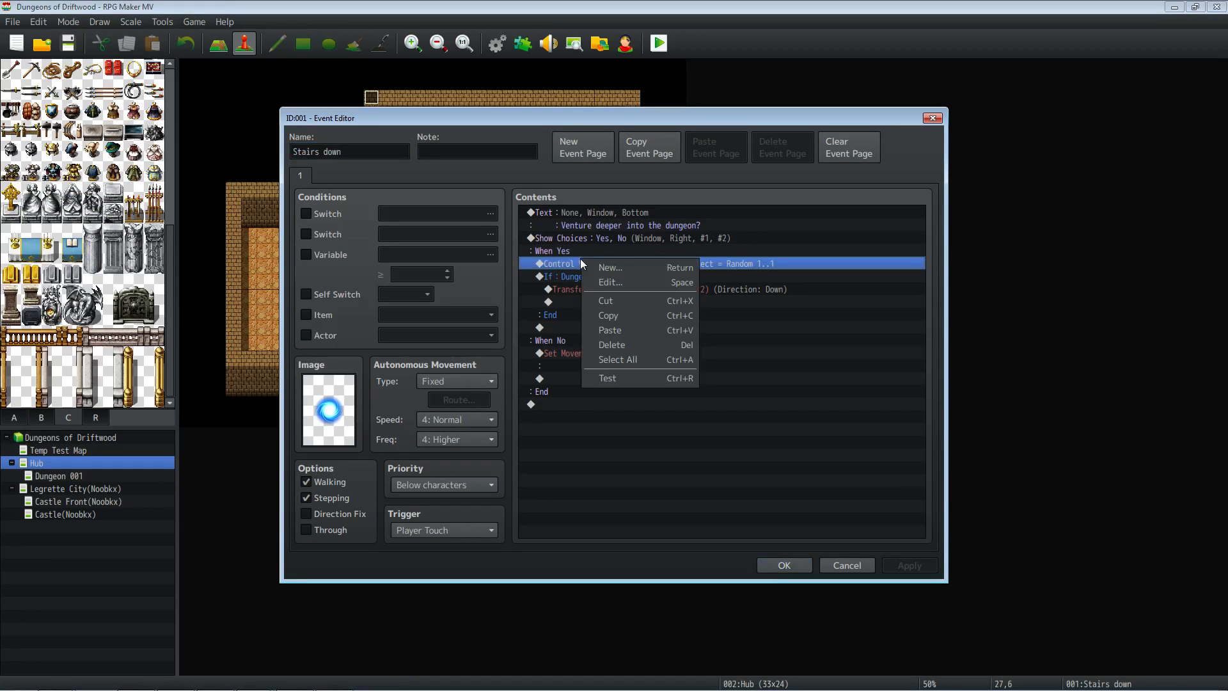
{"action": "left_click", "coordinate": [609, 328]}
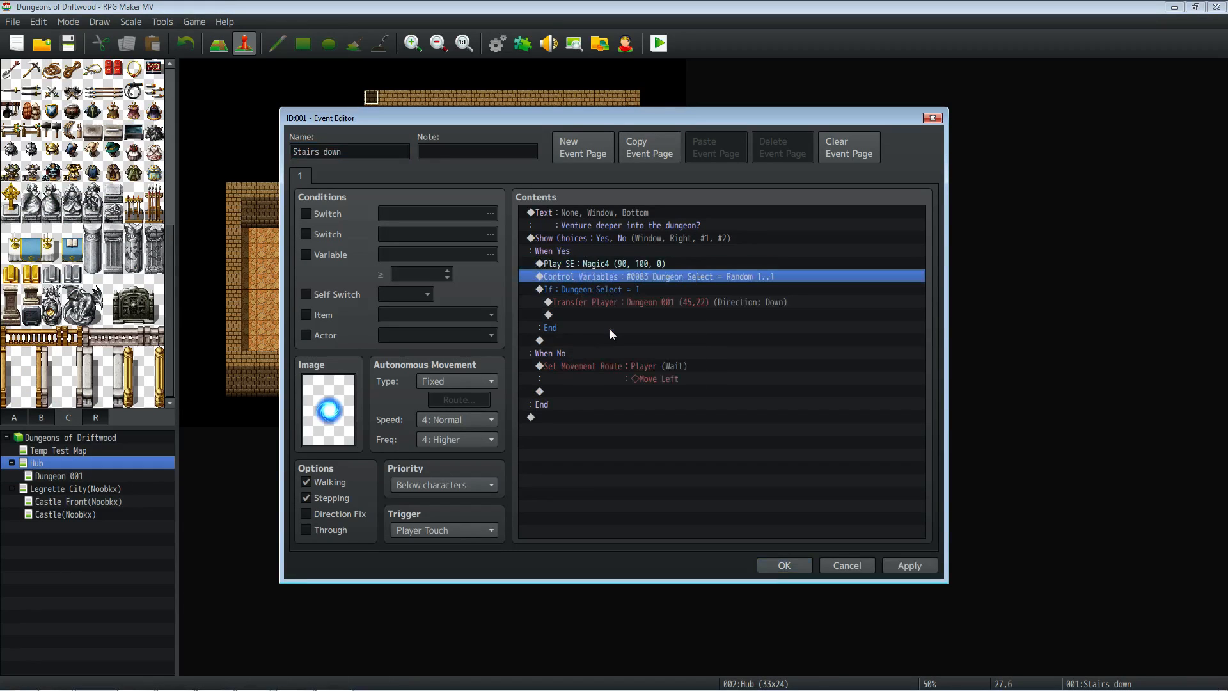
{"action": "left_click", "coordinate": [773, 564]}
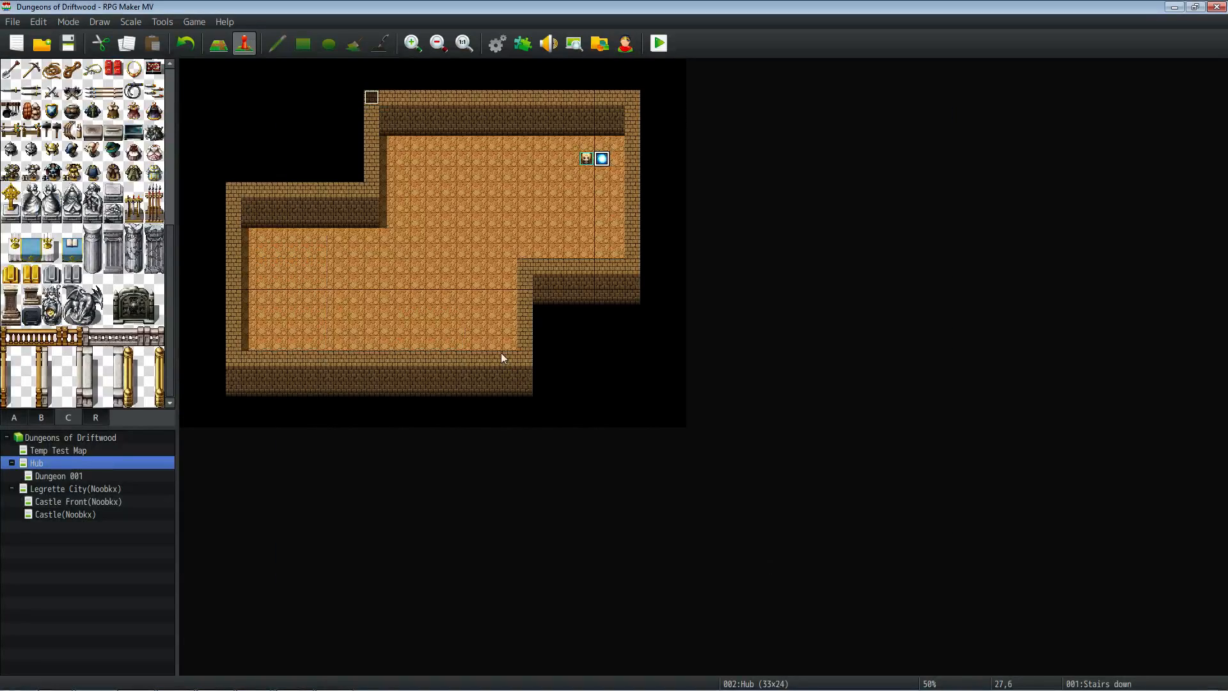
Copy the Show Animation: Player, Star1 (Wait) command from Dungeon 001's Warp in point event.
{"action": "left_click", "coordinate": [64, 477]}
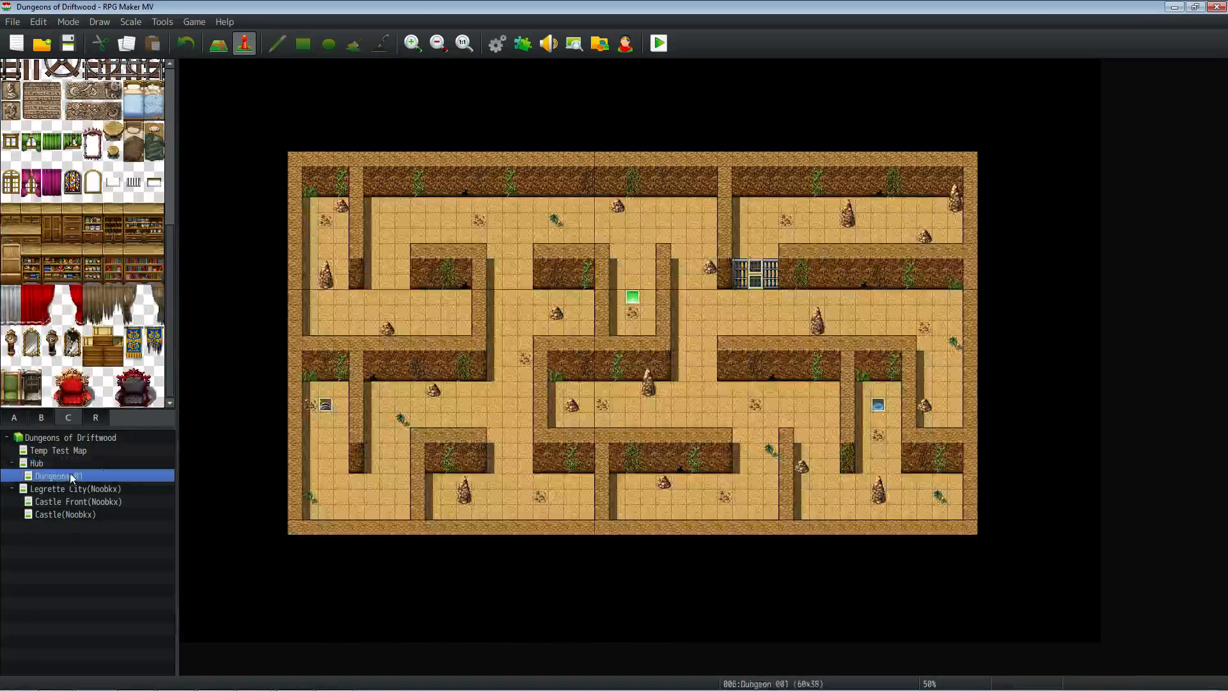
{"action": "right_click", "coordinate": [881, 410]}
{"action": "left_click", "coordinate": [896, 412]}
{"action": "left_click", "coordinate": [588, 328]}
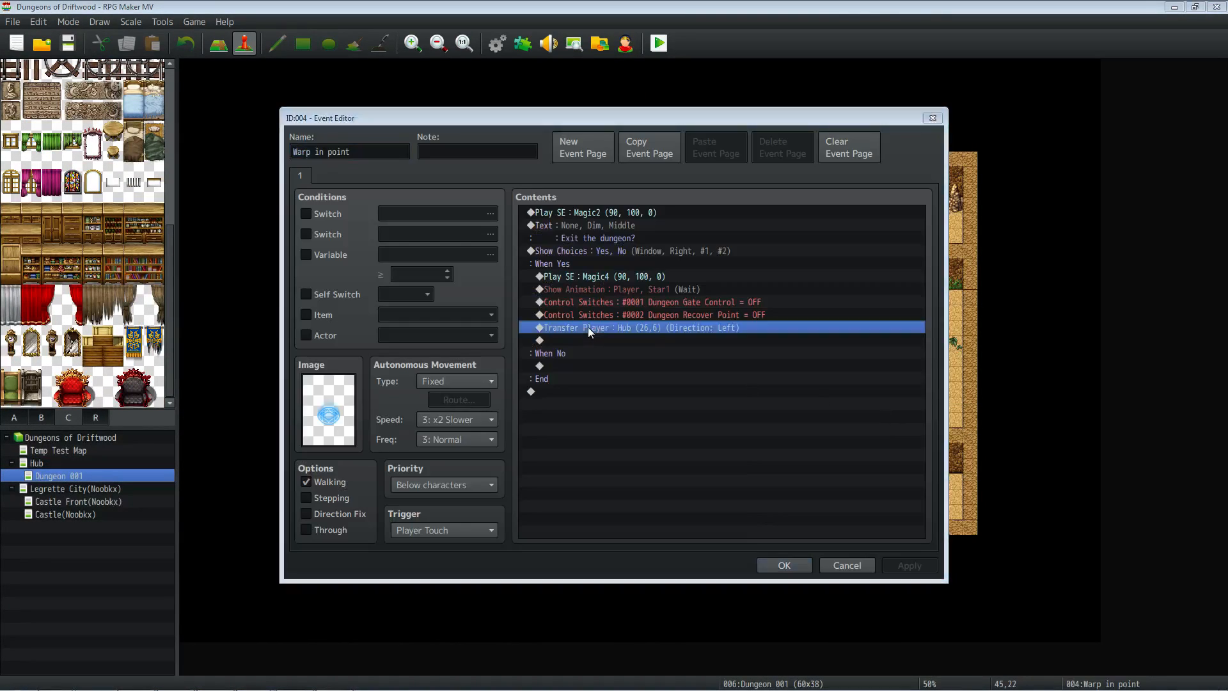
{"action": "right_click", "coordinate": [621, 290]}
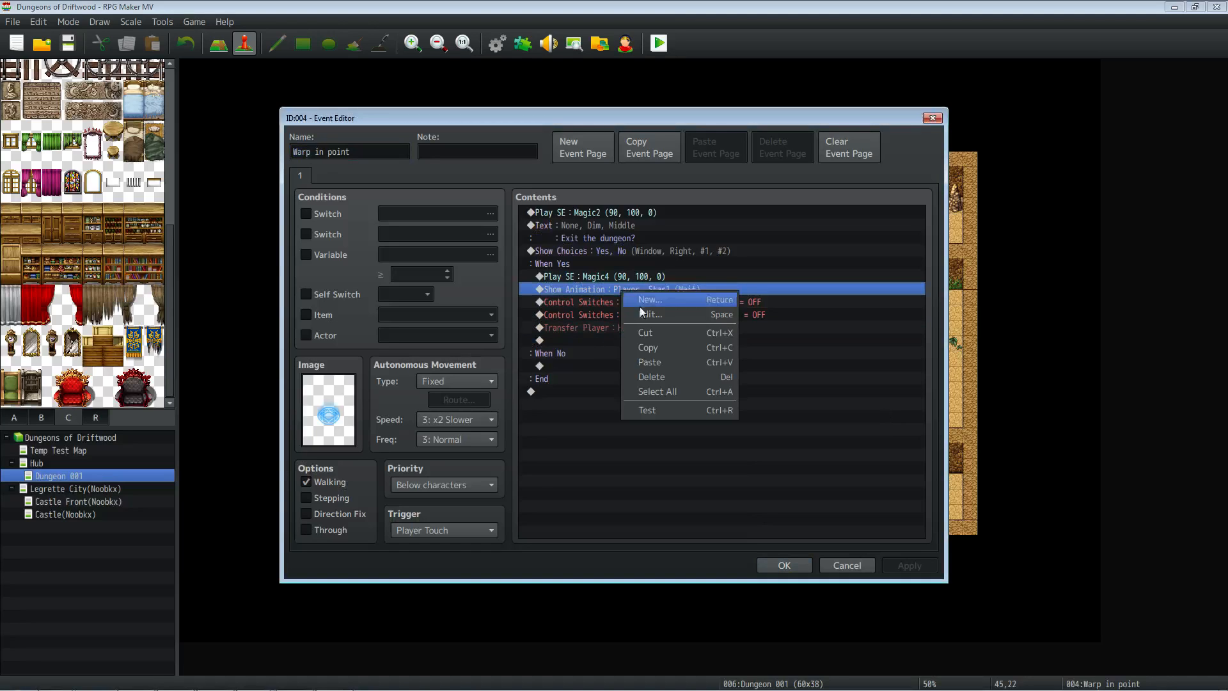
{"action": "left_click", "coordinate": [669, 347]}
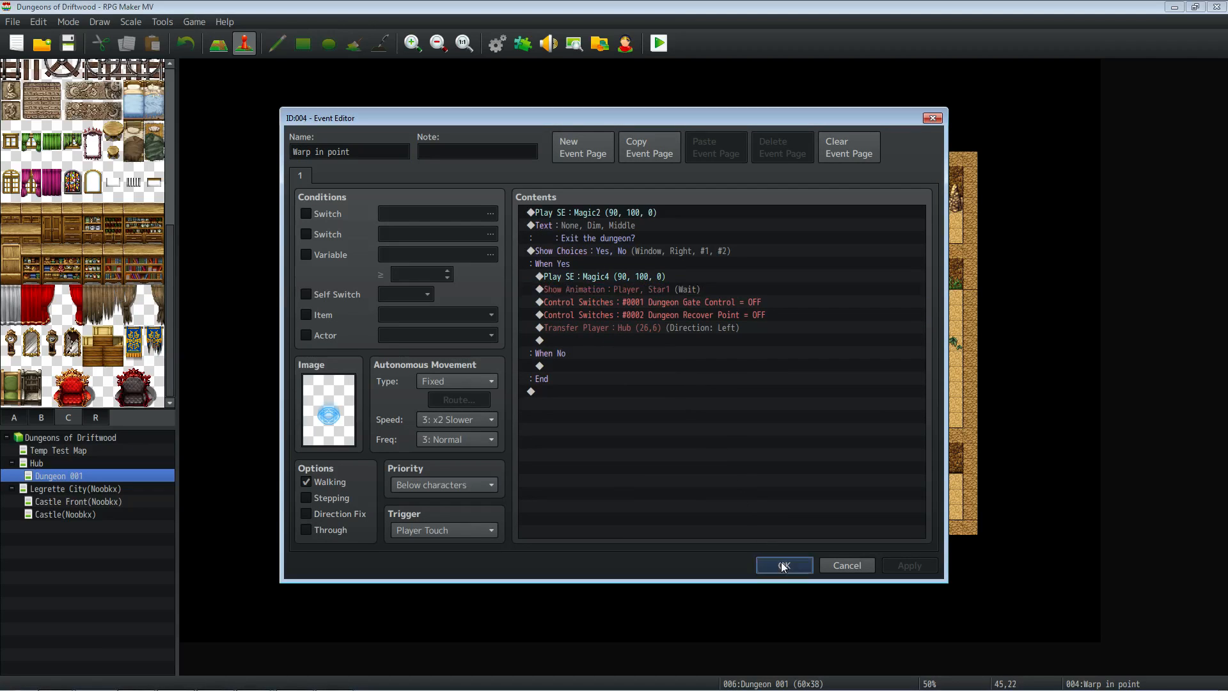
{"action": "left_click", "coordinate": [801, 565]}
Paste the Star1 animation command above the Dungeon Select = 1 condition in the Hub's Stairs down event, and save the event.
{"action": "left_click", "coordinate": [54, 466]}
{"action": "double_click", "coordinate": [602, 159]}
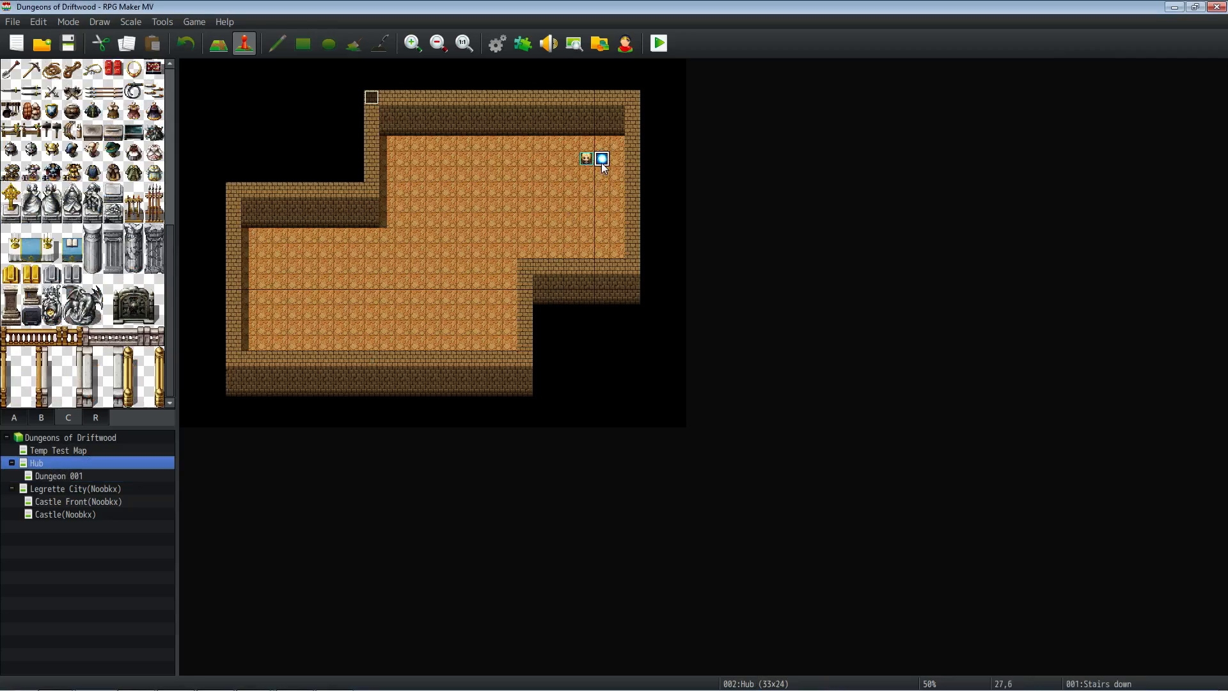
{"action": "right_click", "coordinate": [608, 279]}
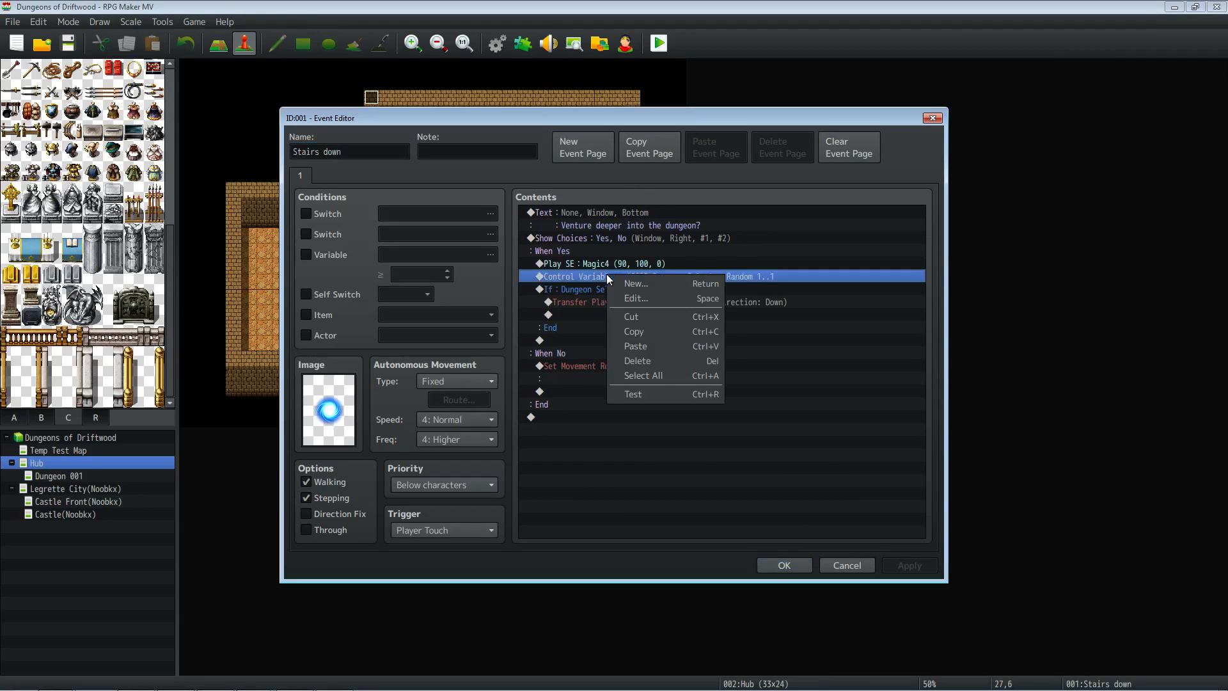
{"action": "left_click", "coordinate": [568, 286]}
{"action": "right_click", "coordinate": [568, 285]}
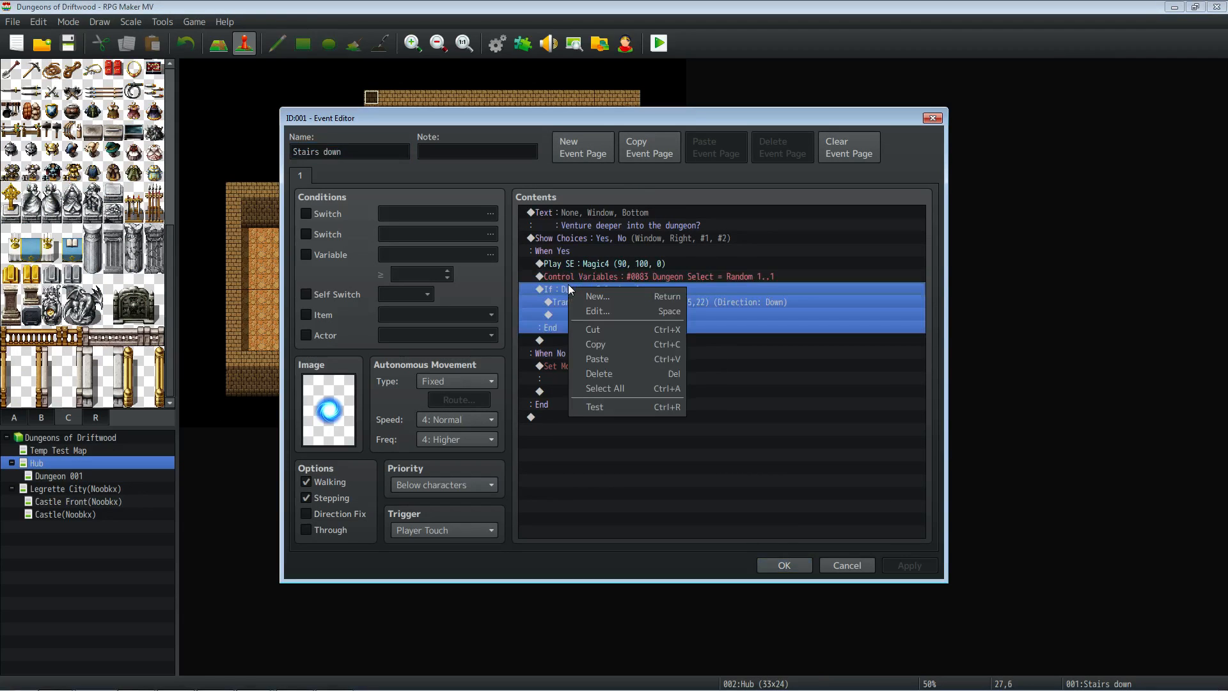
{"action": "left_click", "coordinate": [602, 362]}
{"action": "left_click", "coordinate": [681, 329]}
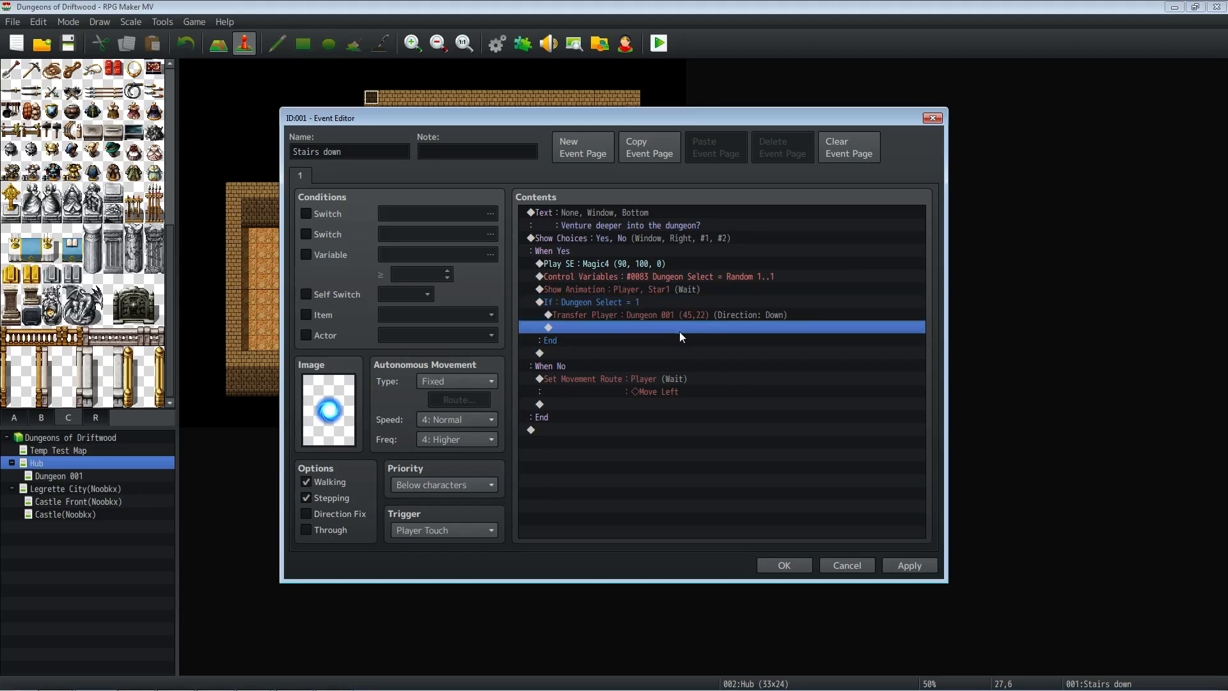
{"action": "left_click", "coordinate": [912, 568]}
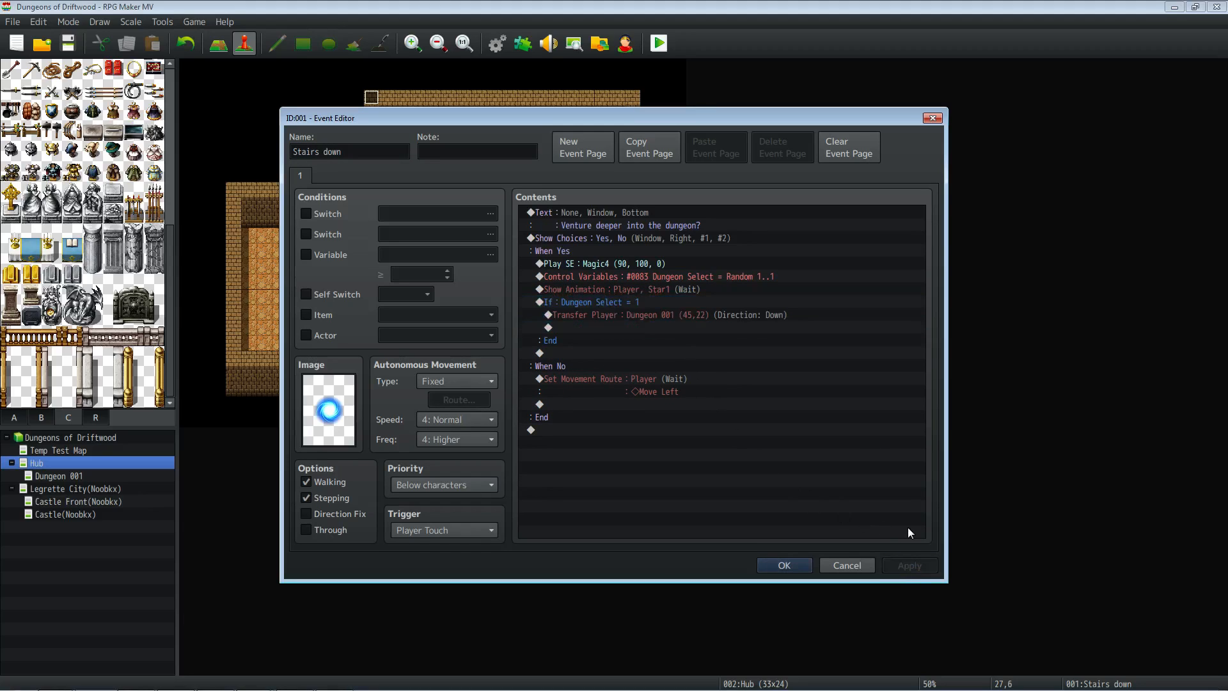
{"action": "left_click", "coordinate": [785, 566]}
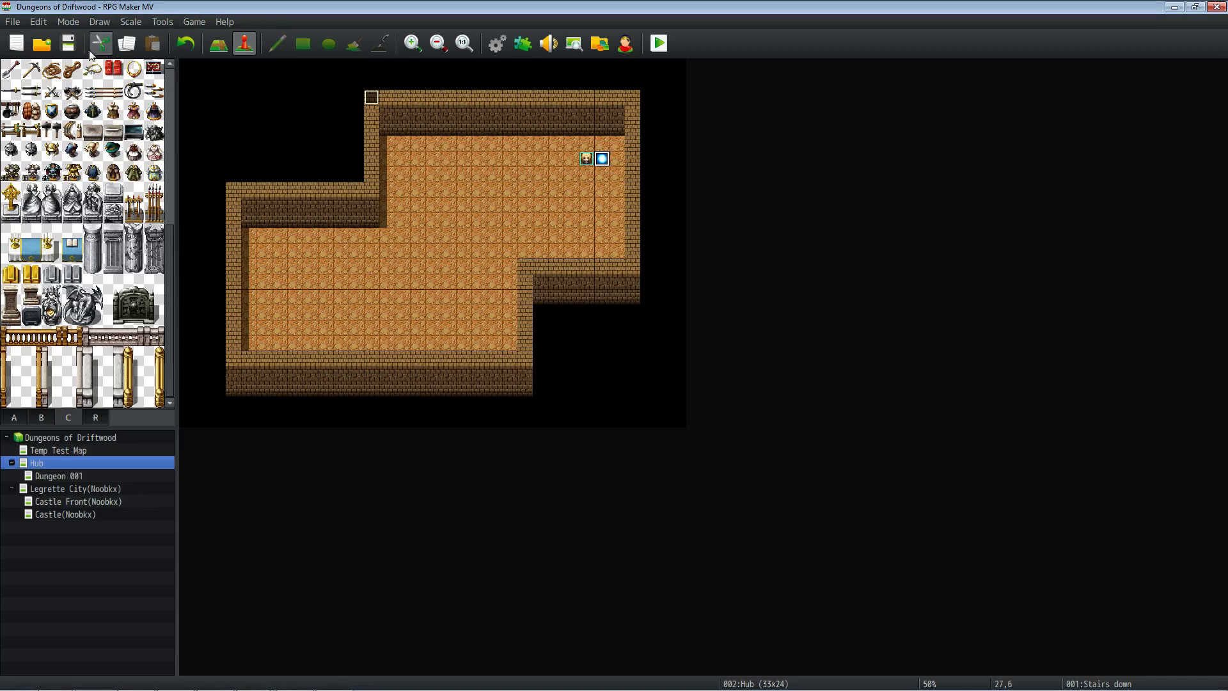
Playtest the Hub warp by stepping onto it twice, answering No to venturing deeper each time, and close the playtest.
{"action": "left_click", "coordinate": [658, 45]}
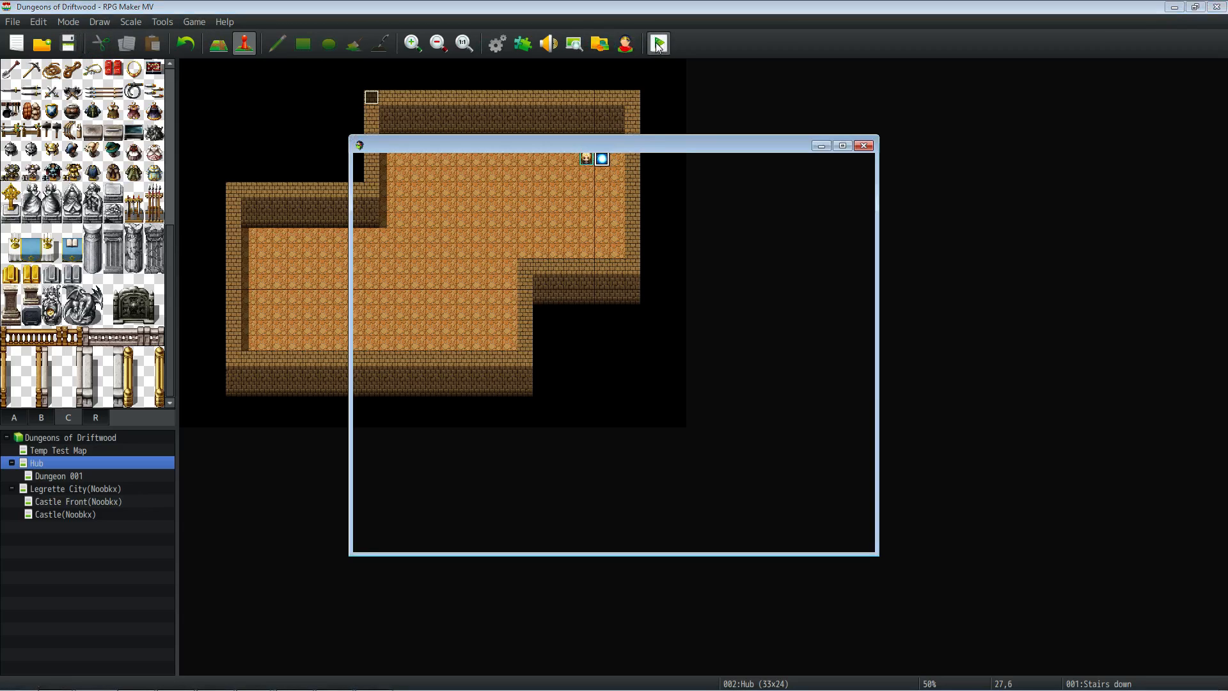
{"action": "key", "text": "Return"}
{"action": "key", "text": "Left"}
{"action": "key", "text": "Right"}
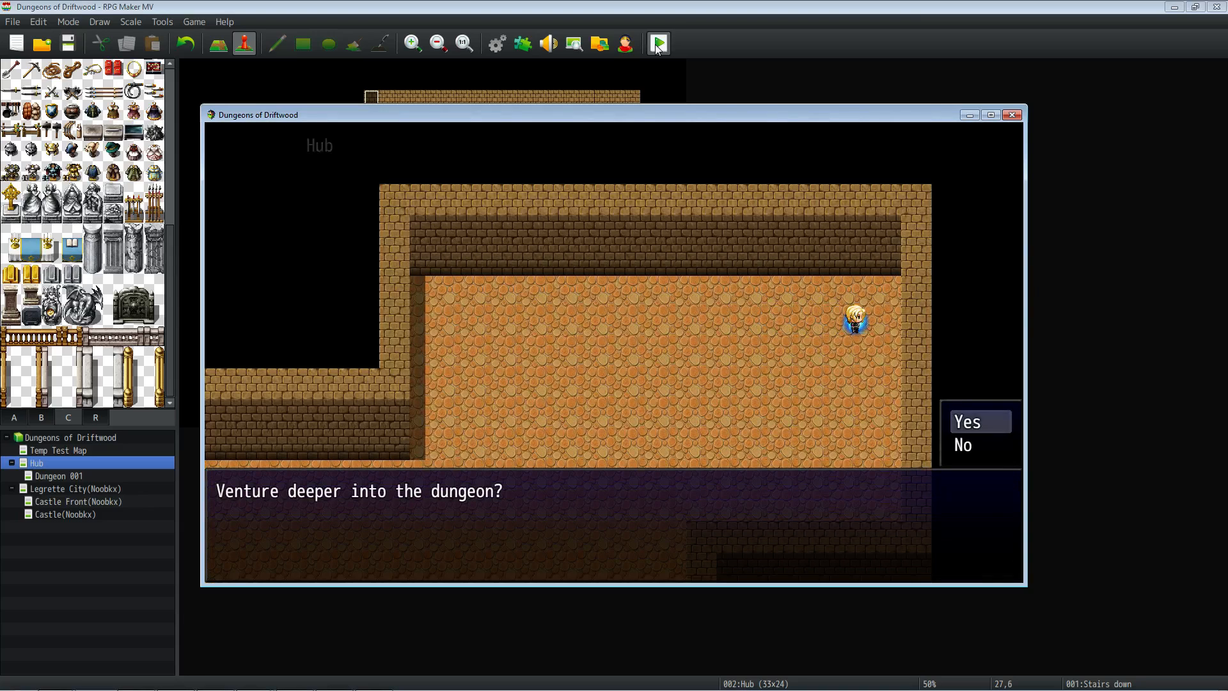
{"action": "key", "text": "Down"}
{"action": "key", "text": "Return"}
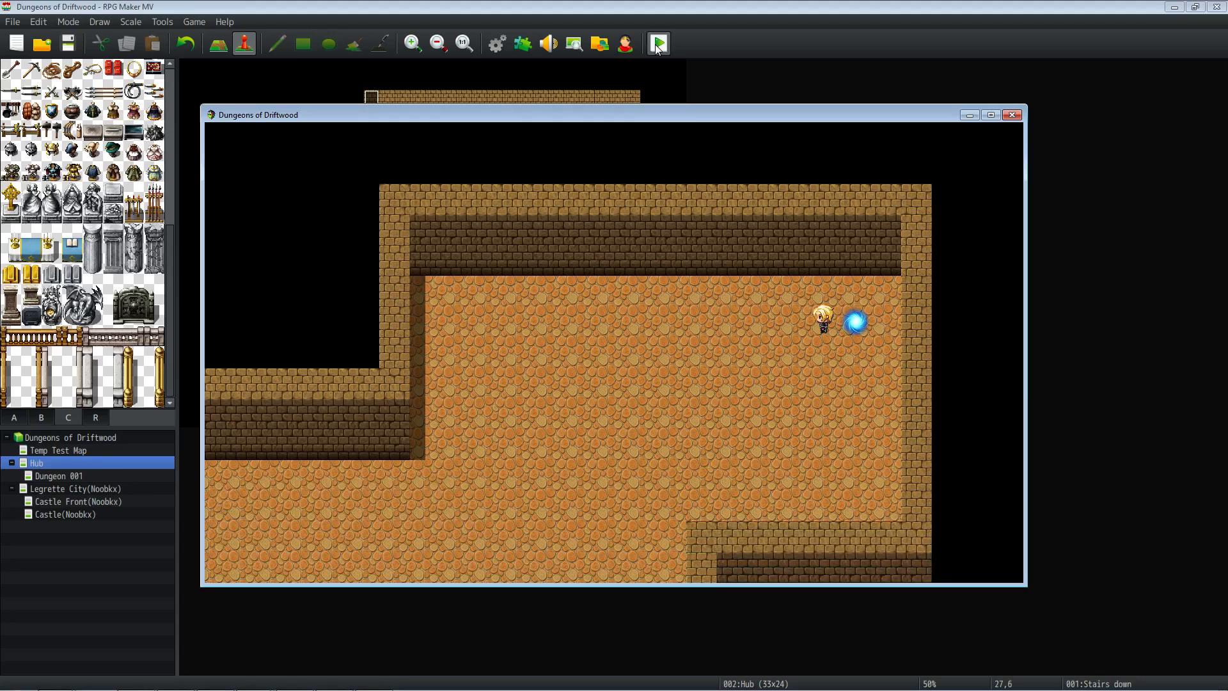
{"action": "key", "text": "Left"}
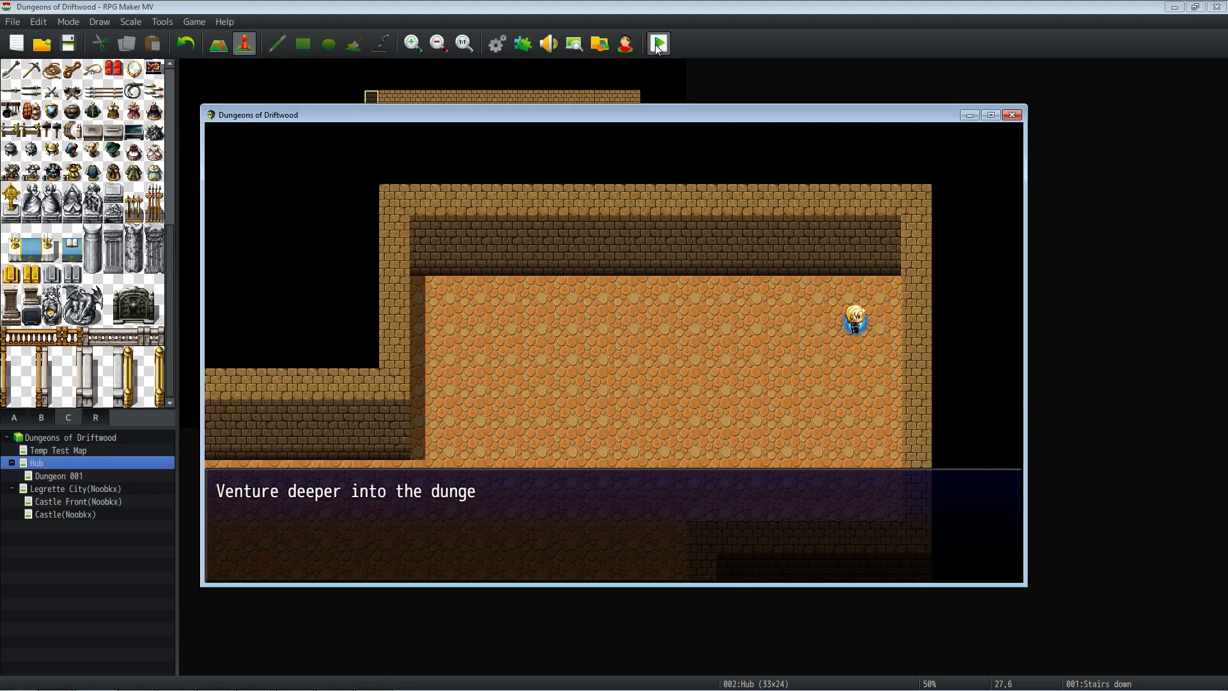
{"action": "key", "text": "Down"}
{"action": "key", "text": "Return"}
{"action": "key", "text": "Left"}
{"action": "key", "text": "Right"}
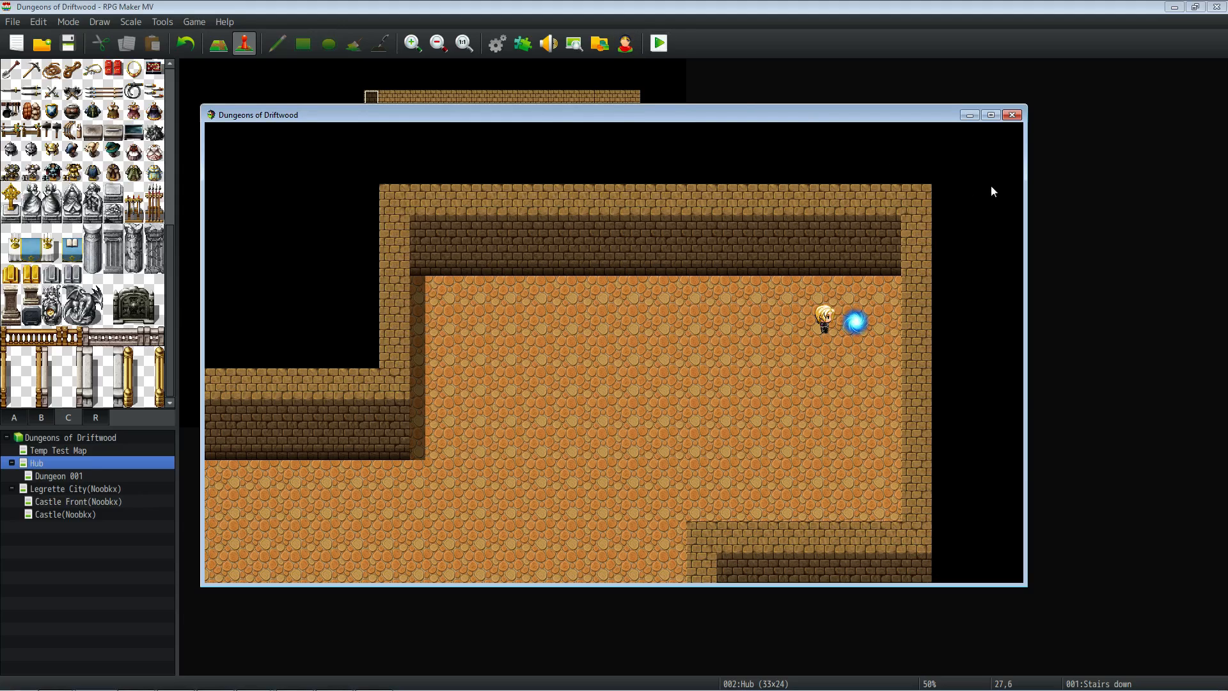
{"action": "left_click", "coordinate": [1010, 115]}
Set the Hub Stairs down event's speed to 6: x4 Faster and frequency to 5: Highest, and save the event.
{"action": "double_click", "coordinate": [602, 160]}
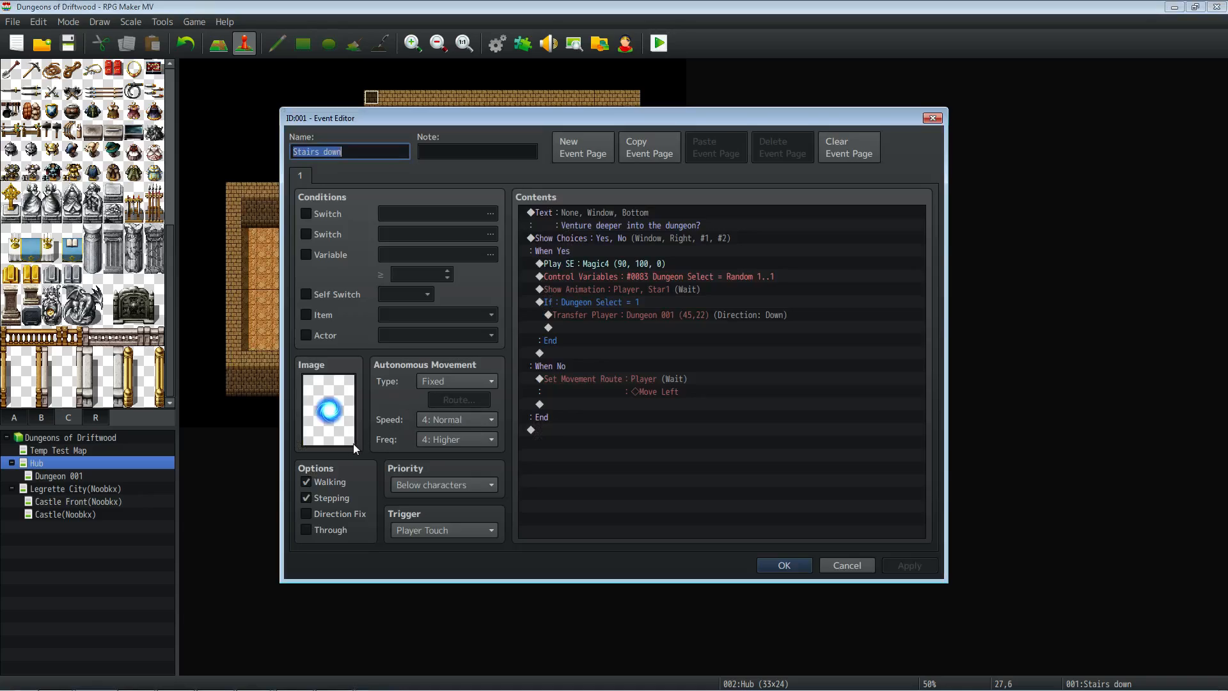
{"action": "left_click", "coordinate": [471, 424]}
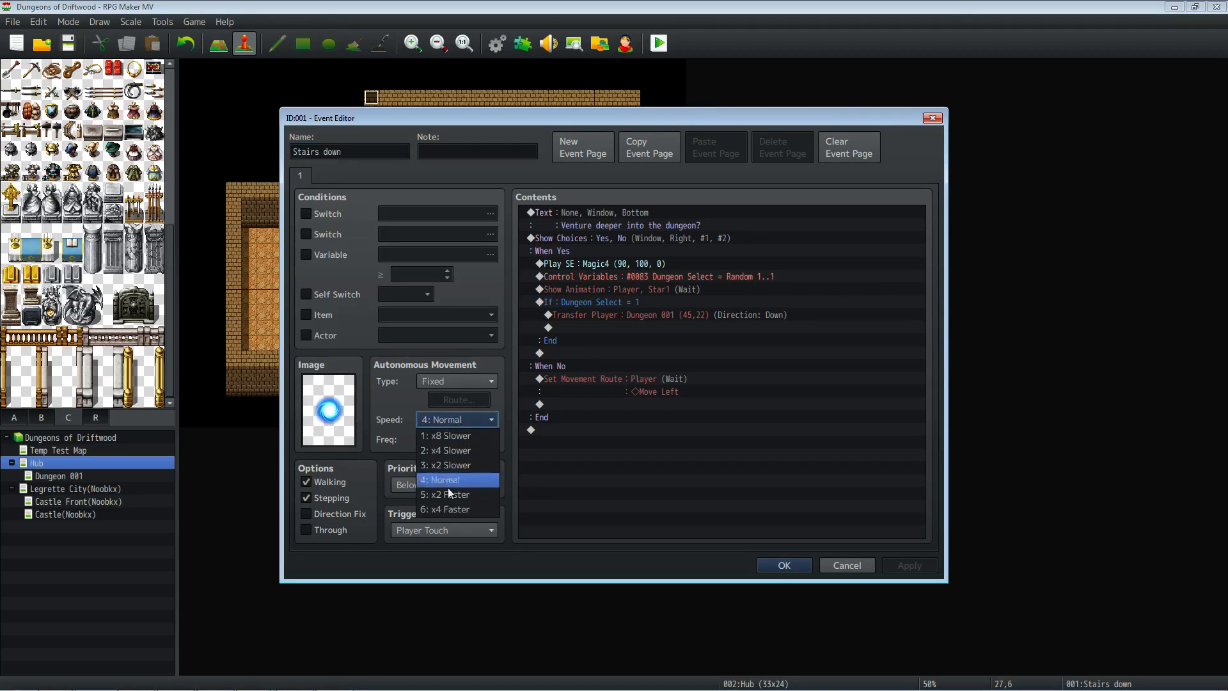
{"action": "left_click", "coordinate": [459, 511]}
{"action": "left_click", "coordinate": [463, 441]}
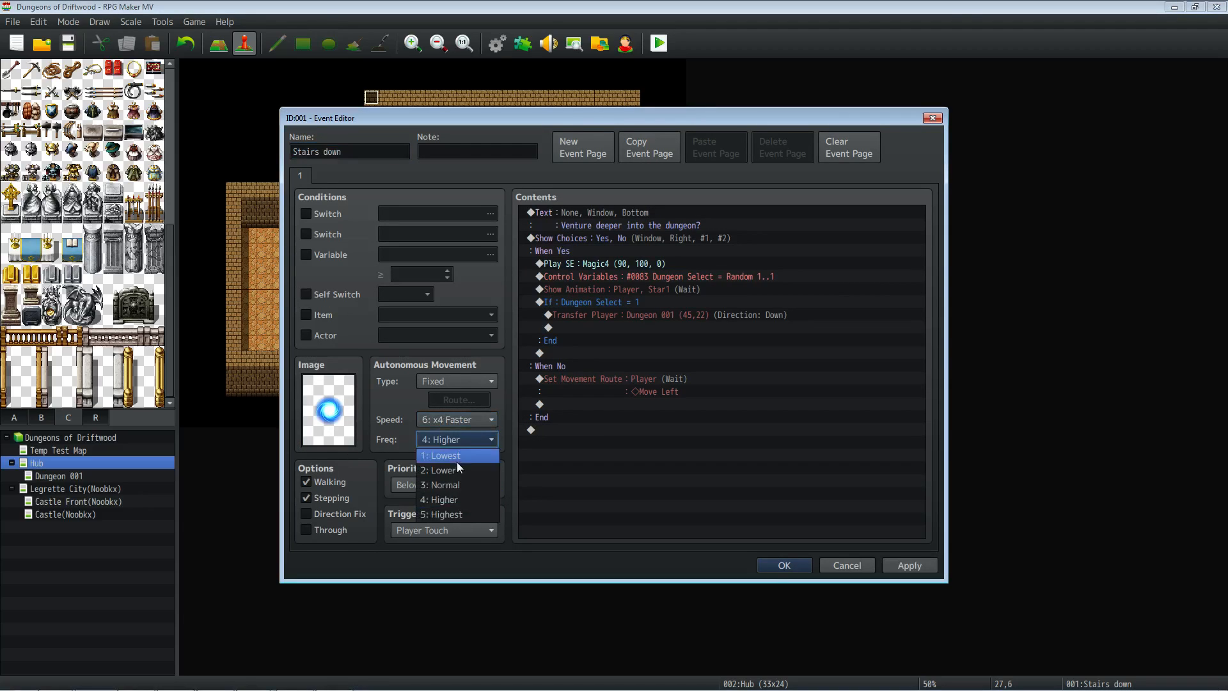
{"action": "left_click", "coordinate": [457, 514]}
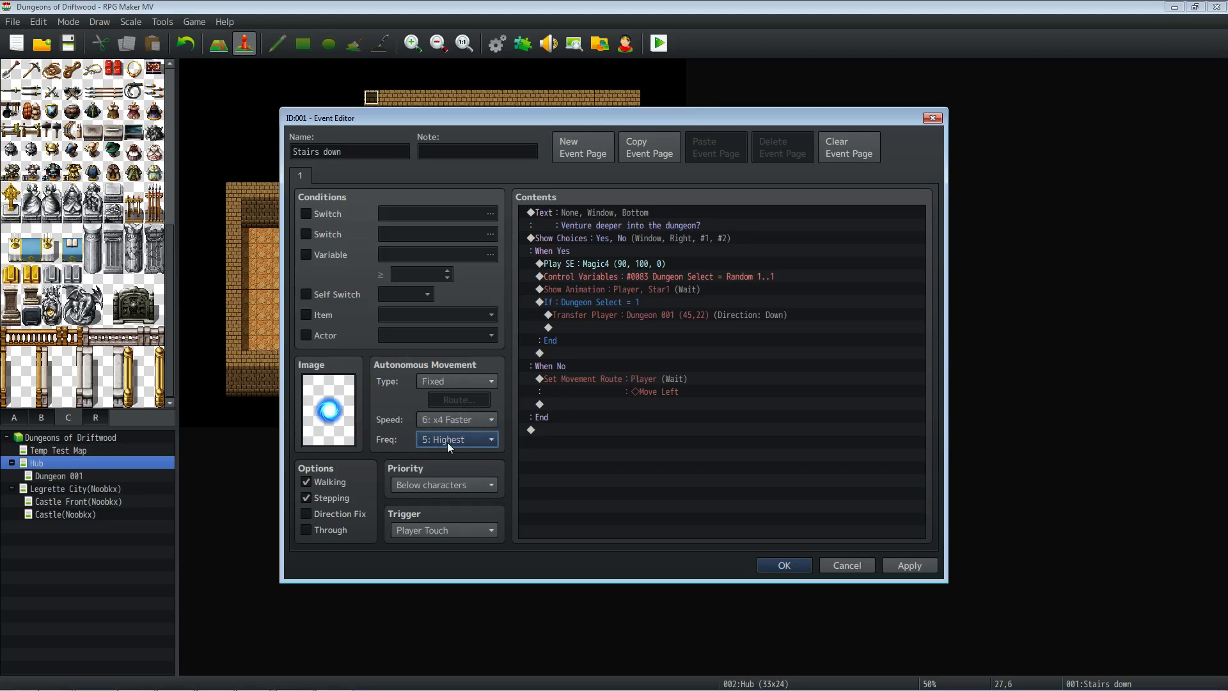
{"action": "left_click", "coordinate": [787, 563]}
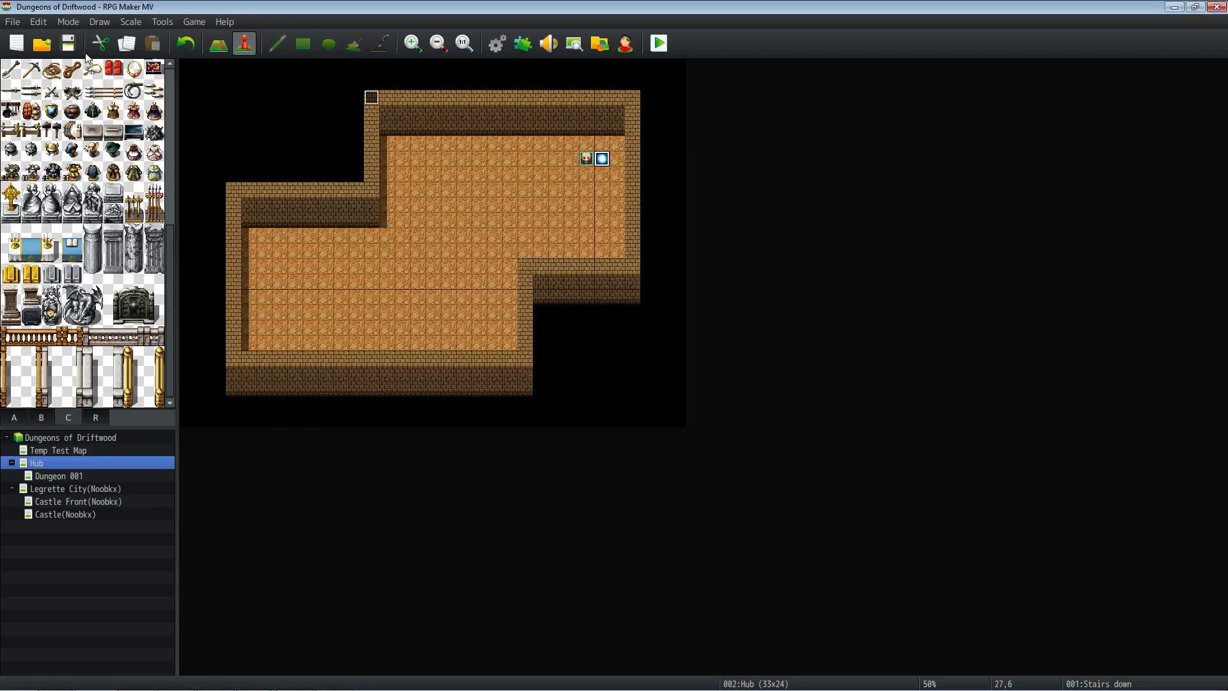
Start a playtest in the Hub and take the warp into the dungeon, answering Yes to venturing deeper.
{"action": "left_click", "coordinate": [659, 43]}
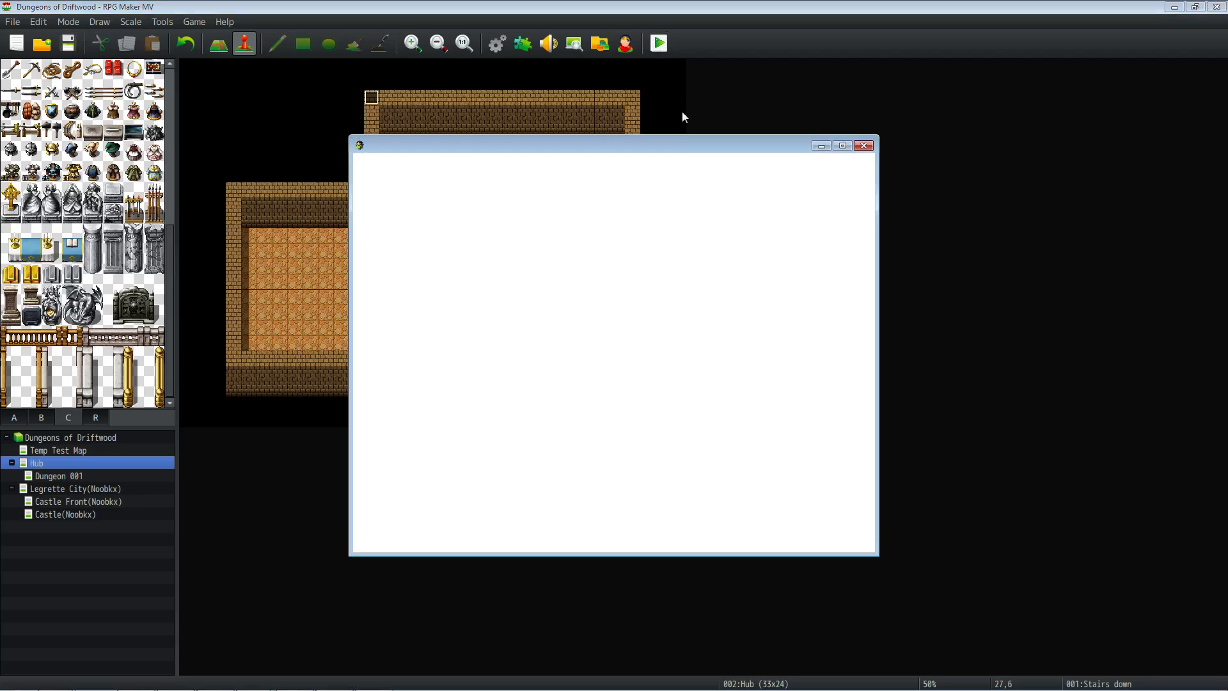
{"action": "key", "text": "Return"}
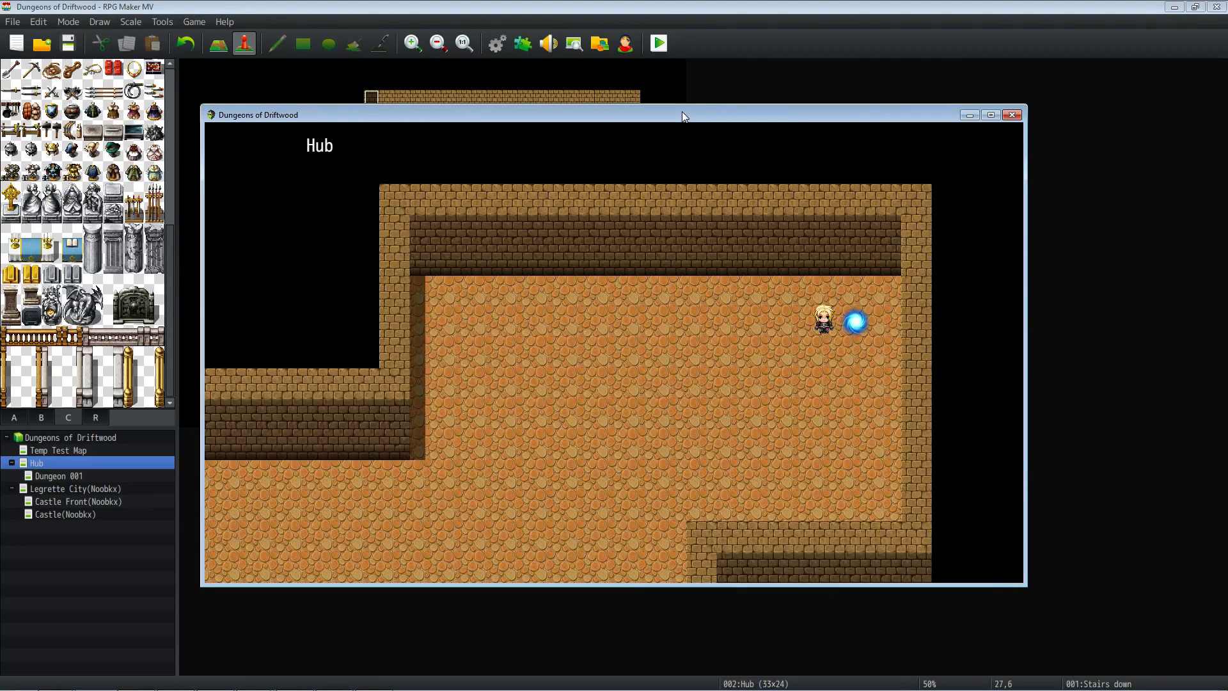
{"action": "key", "text": "Left"}
{"action": "key", "text": "Right"}
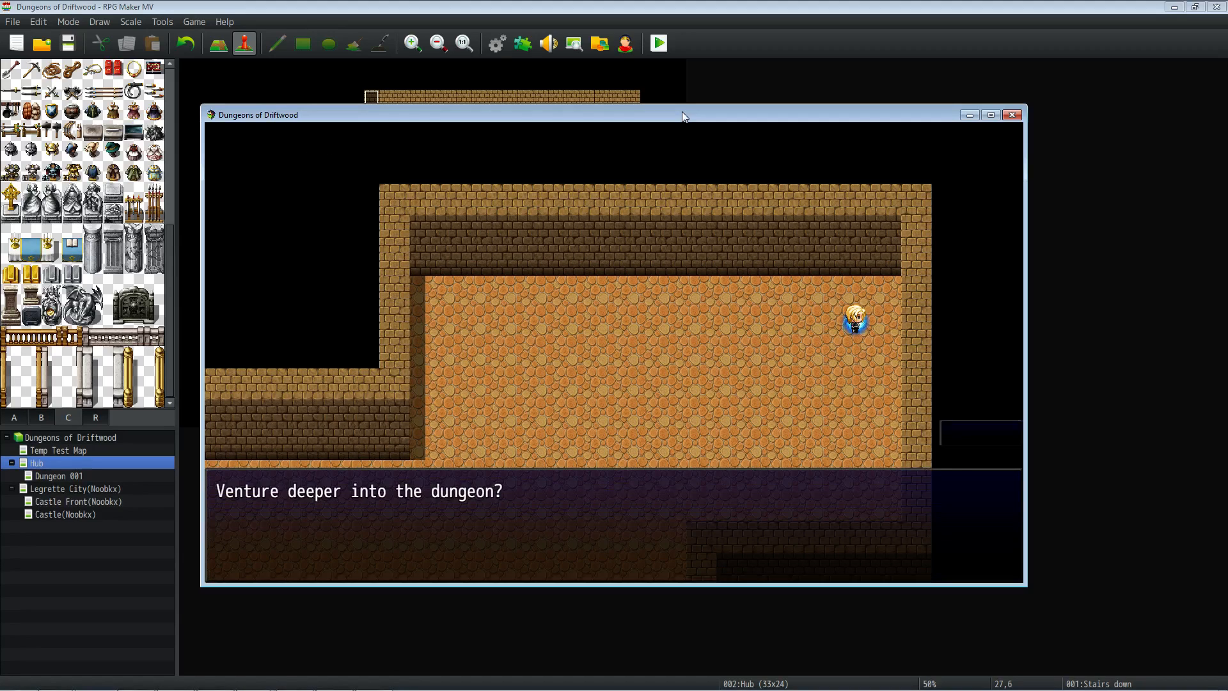
{"action": "key", "text": "Return"}
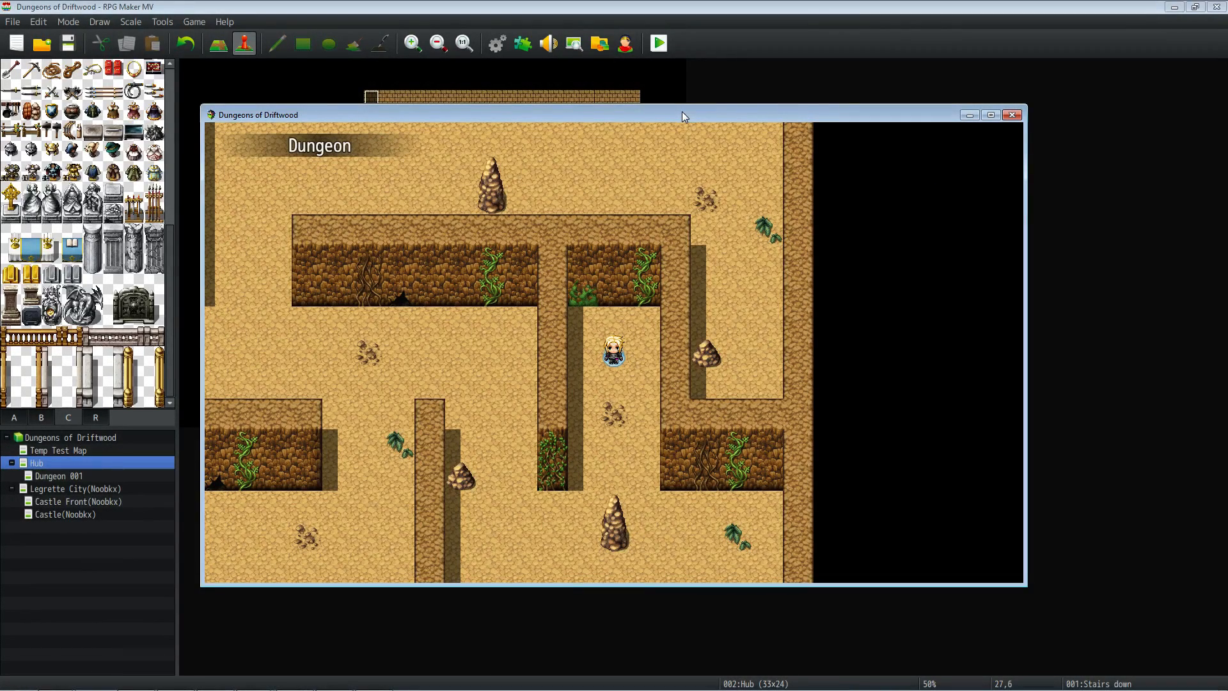
Walk around the dungeon's warp in point, exit through it to the Hub, and take the Hub warp back into the dungeon.
{"action": "key", "text": "Left"}
{"action": "key", "text": "Up"}
{"action": "key", "text": "Right"}
{"action": "key", "text": "Down"}
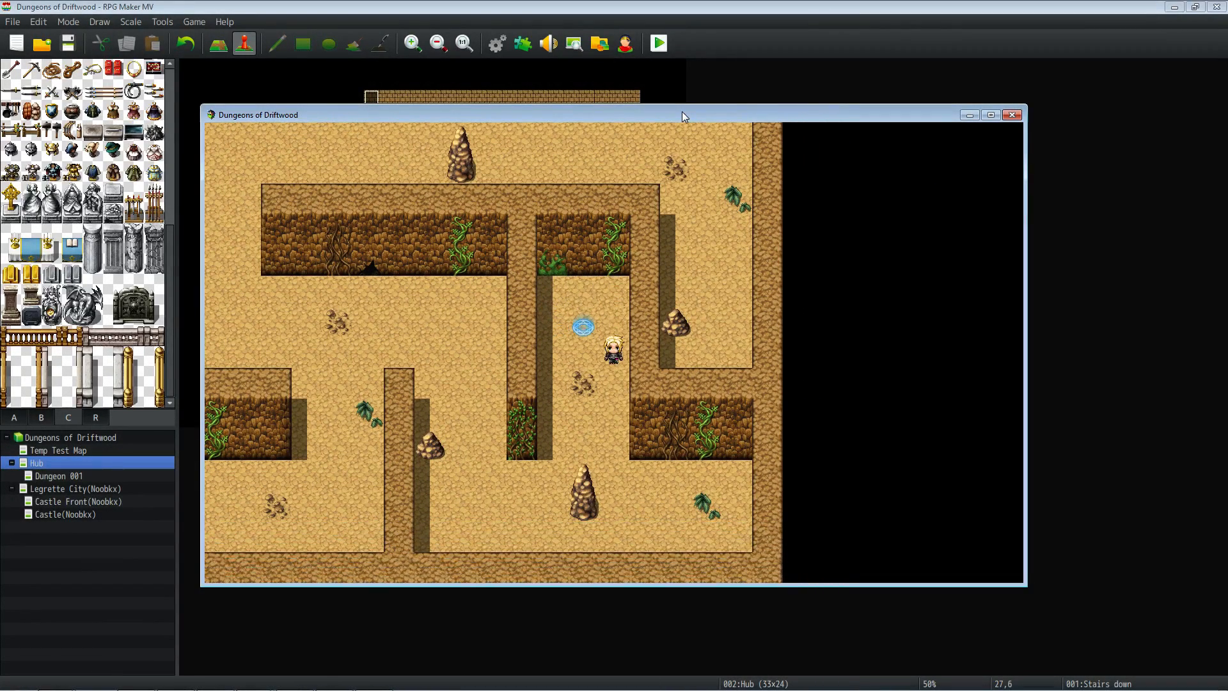
{"action": "key", "text": "Left"}
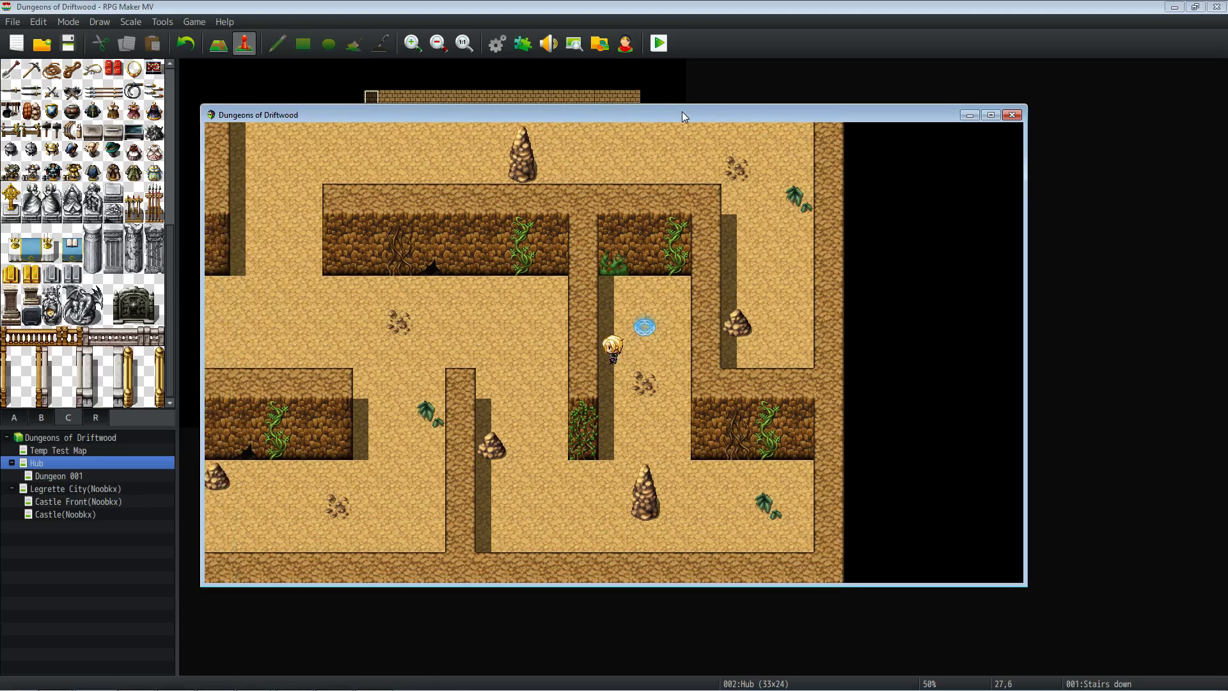
{"action": "key", "text": "Up"}
{"action": "key", "text": "Return"}
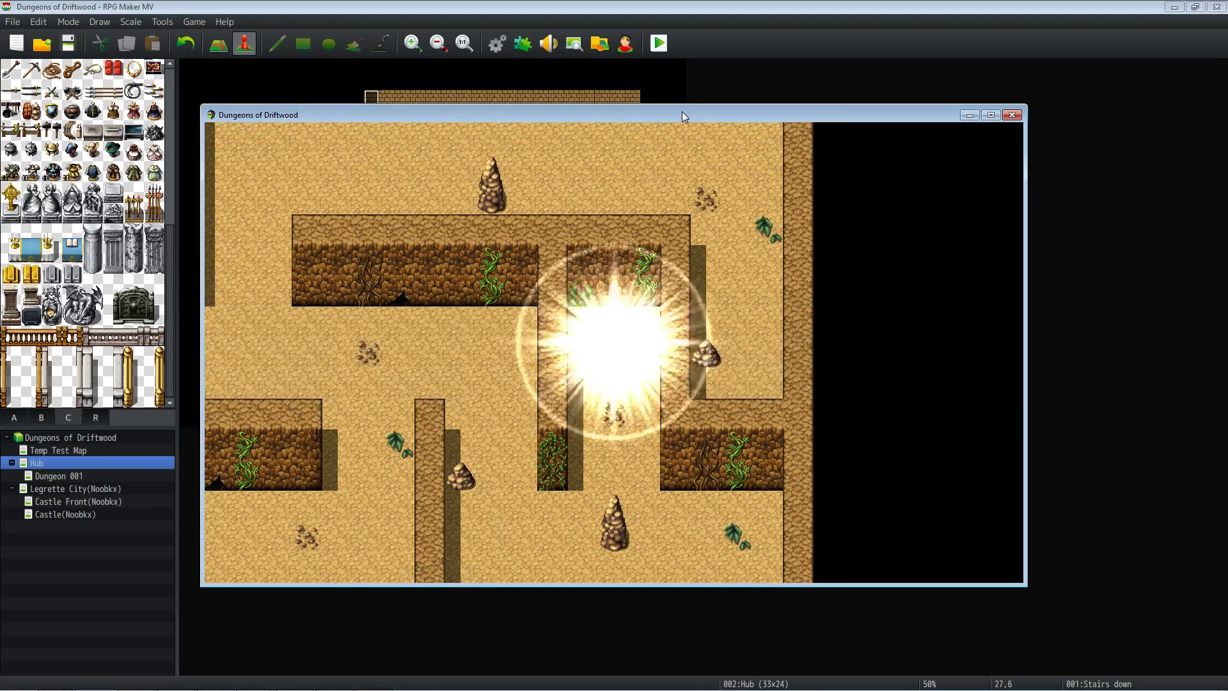
{"action": "key", "text": "Right"}
{"action": "key", "text": "Return"}
Walk from the warp in point through the dungeon corridors to the barred gate and interact with it.
{"action": "key", "text": "Down"}
{"action": "key", "text": "Left"}
{"action": "key", "text": "Down"}
{"action": "key", "text": "Left"}
{"action": "key", "text": "Up"}
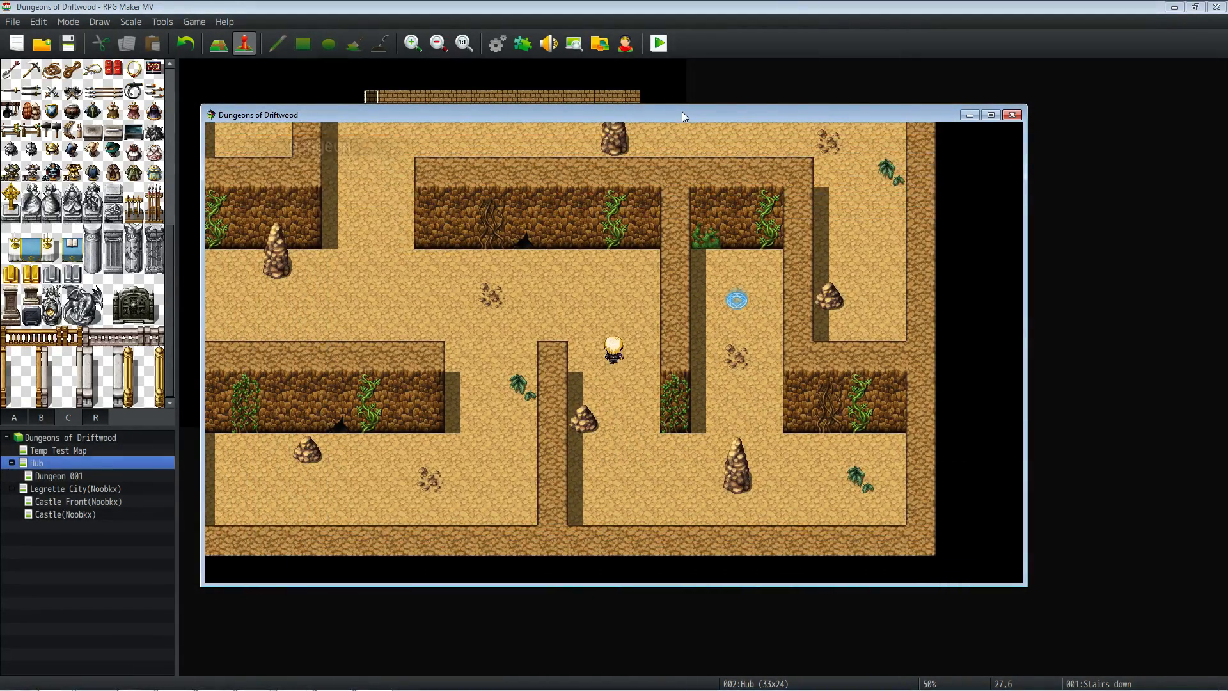
{"action": "key", "text": "Left"}
{"action": "key", "text": "Left"}
{"action": "key", "text": "Up"}
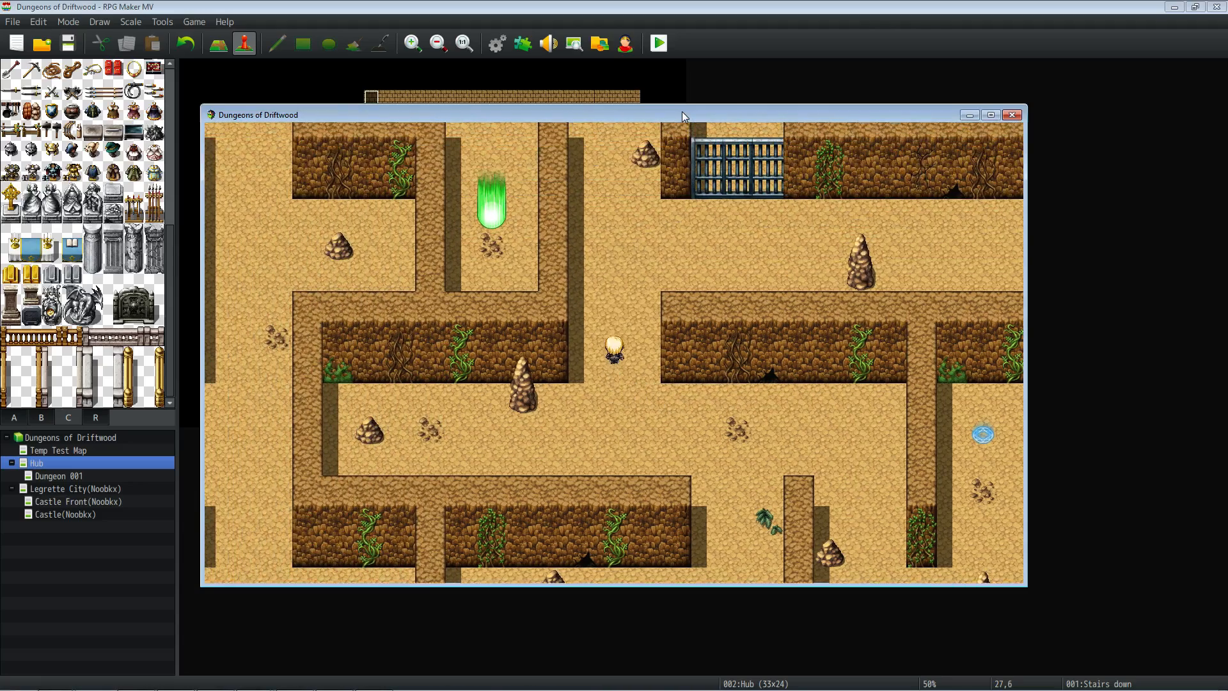
{"action": "key", "text": "Down"}
{"action": "key", "text": "Right"}
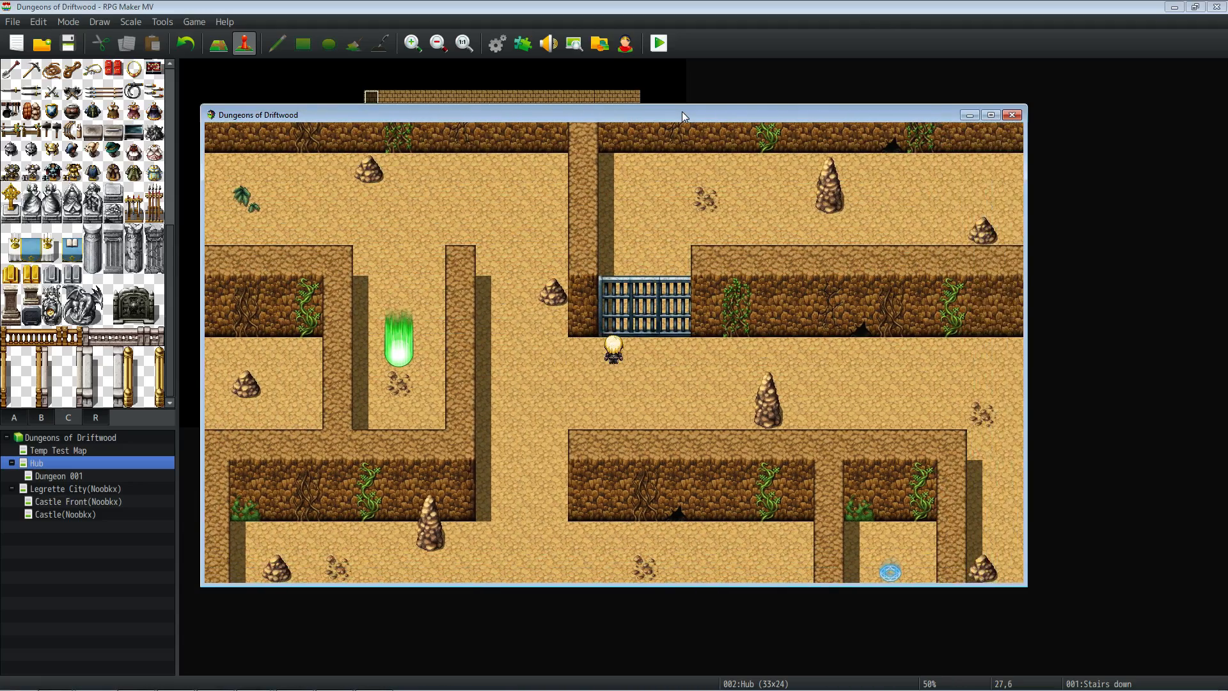
{"action": "key", "text": "Up"}
{"action": "key", "text": "Return"}
{"action": "key", "text": "Return"}
Walk from the gate to the green restore point and use it by answering Yes.
{"action": "key", "text": "Left"}
{"action": "key", "text": "Up"}
{"action": "key", "text": "Left"}
{"action": "key", "text": "Down"}
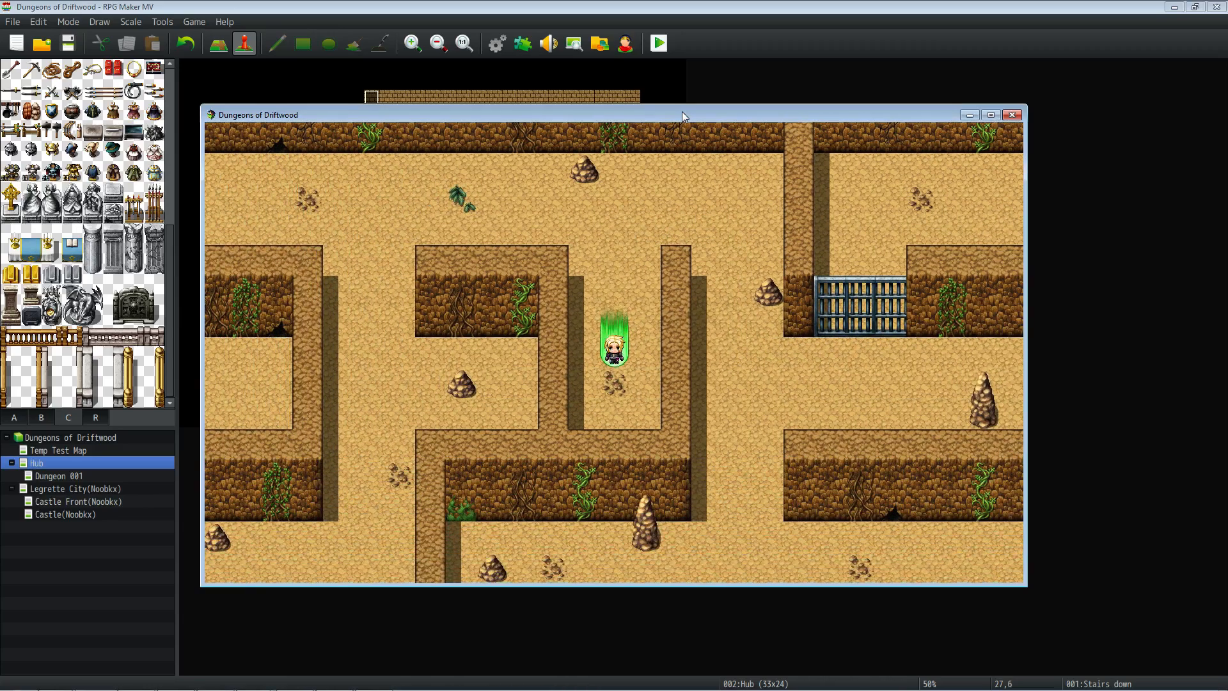
{"action": "key", "text": "Down"}
{"action": "key", "text": "Return"}
{"action": "key", "text": "Return"}
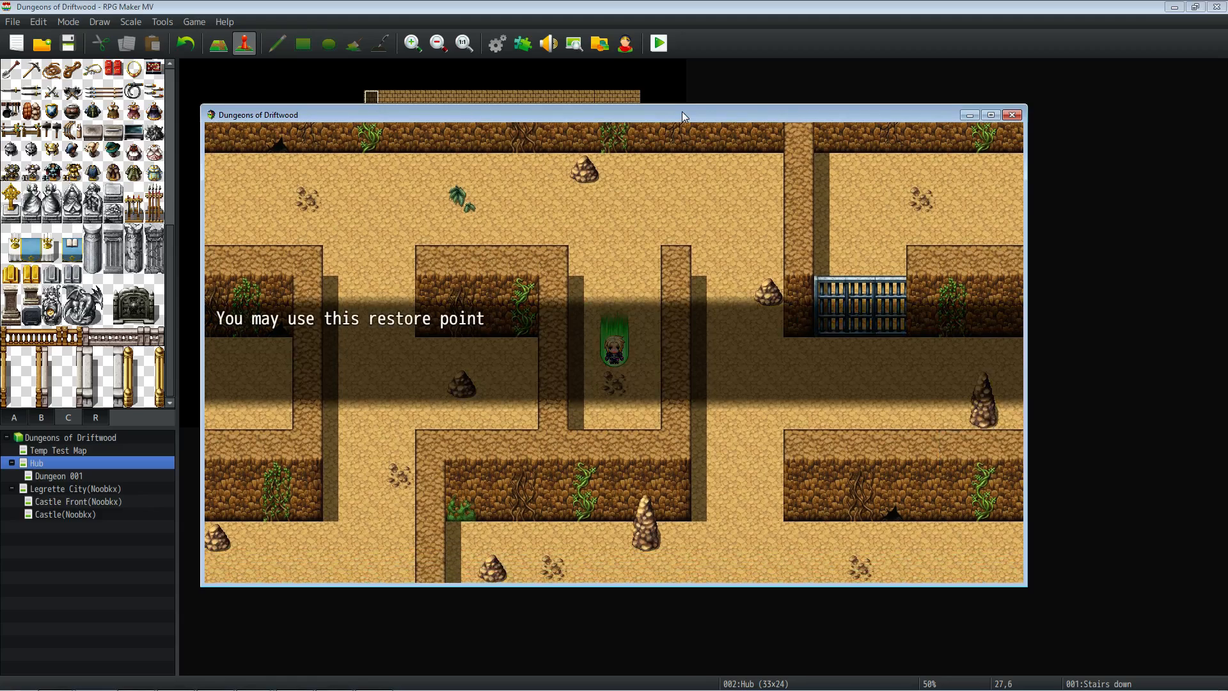
{"action": "key", "text": "Return"}
Walk on and off the used restore point repeatedly to check its appearance and behaviour, and close the playtest.
{"action": "key", "text": "Up"}
{"action": "key", "text": "Down"}
{"action": "key", "text": "Up"}
{"action": "key", "text": "Down"}
{"action": "key", "text": "Up"}
{"action": "key", "text": "Down"}
{"action": "key", "text": "Up"}
{"action": "key", "text": "Down"}
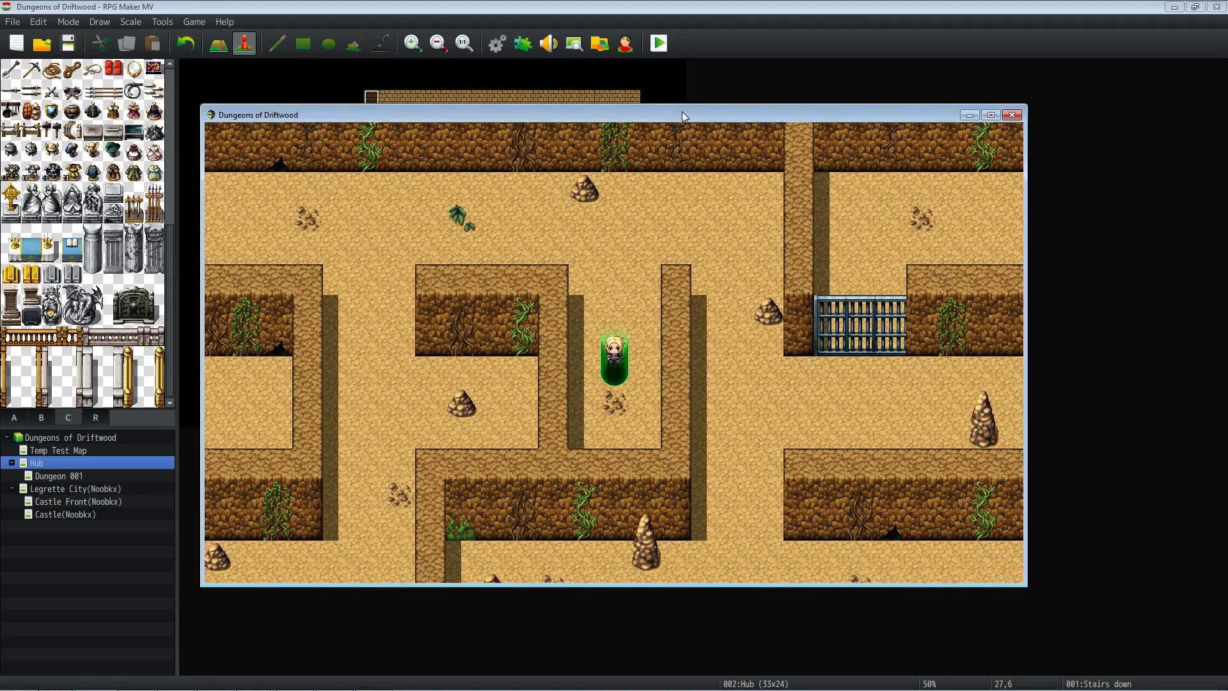
{"action": "key", "text": "Up"}
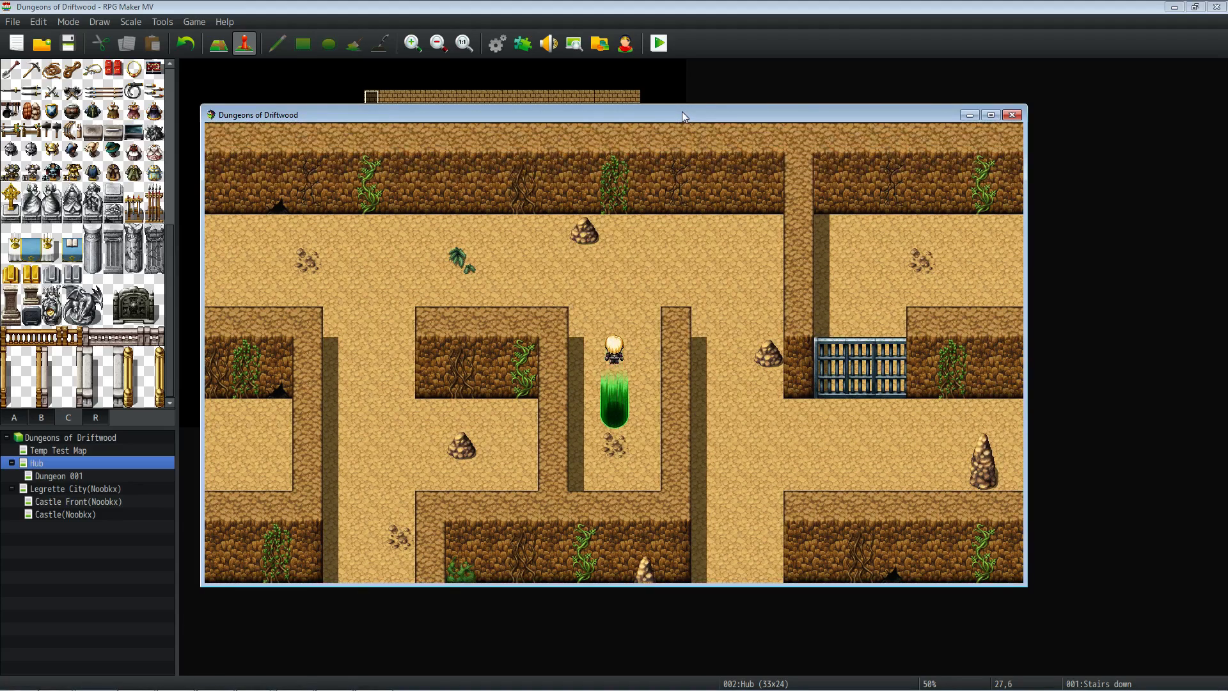
{"action": "key", "text": "Down"}
{"action": "key", "text": "Down"}
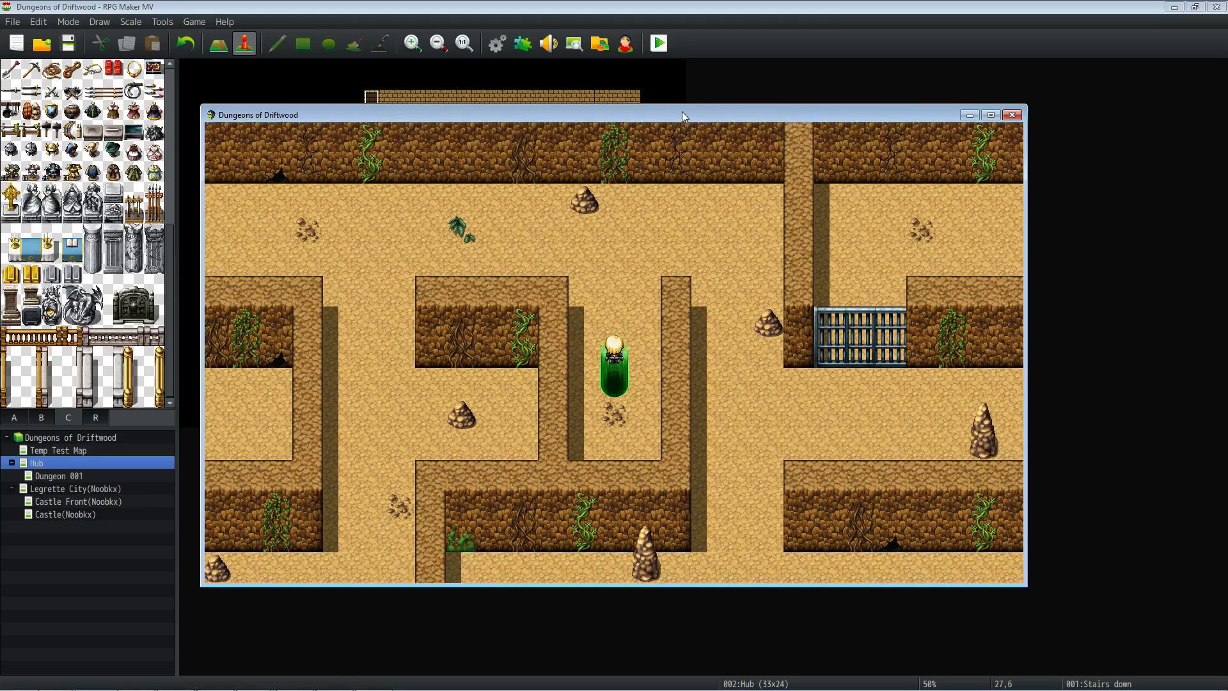
{"action": "key", "text": "Up"}
{"action": "key", "text": "Up"}
{"action": "key", "text": "Down"}
{"action": "key", "text": "Down"}
{"action": "key", "text": "Up"}
{"action": "left_click", "coordinate": [1018, 117]}
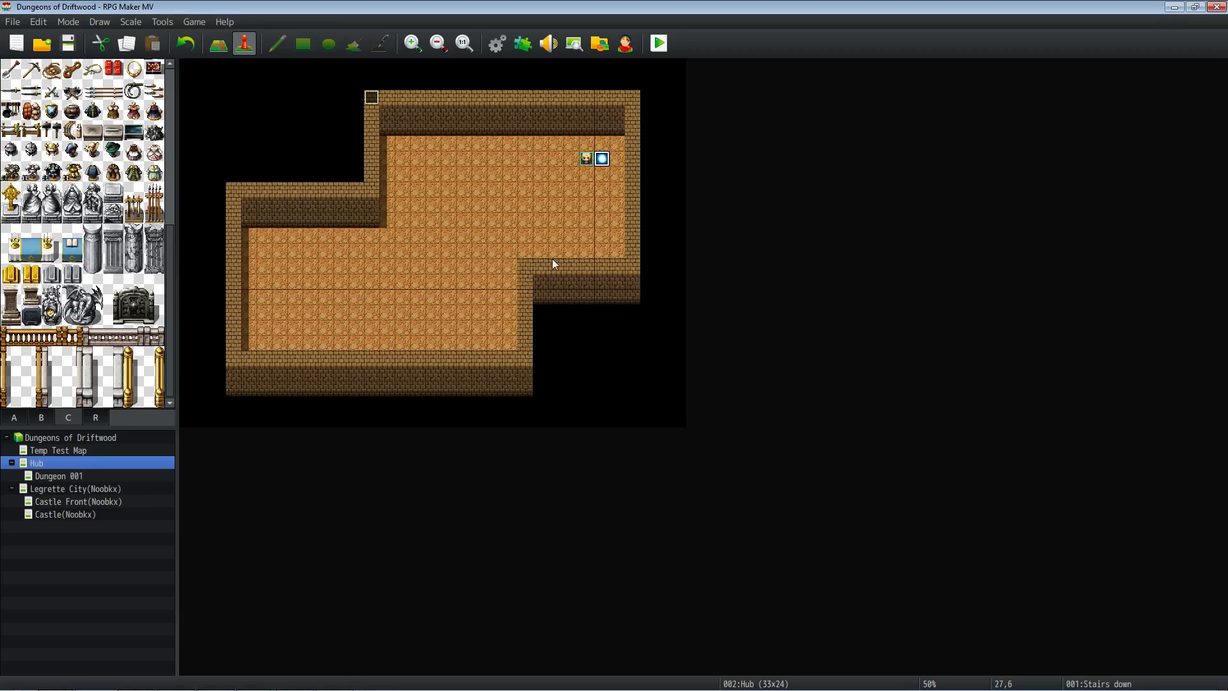
Change the page 2 image of Dungeon 001's Restore Point event to the green magic circle from !Door2, and save the event.
{"action": "left_click", "coordinate": [68, 477]}
{"action": "right_click", "coordinate": [633, 299]}
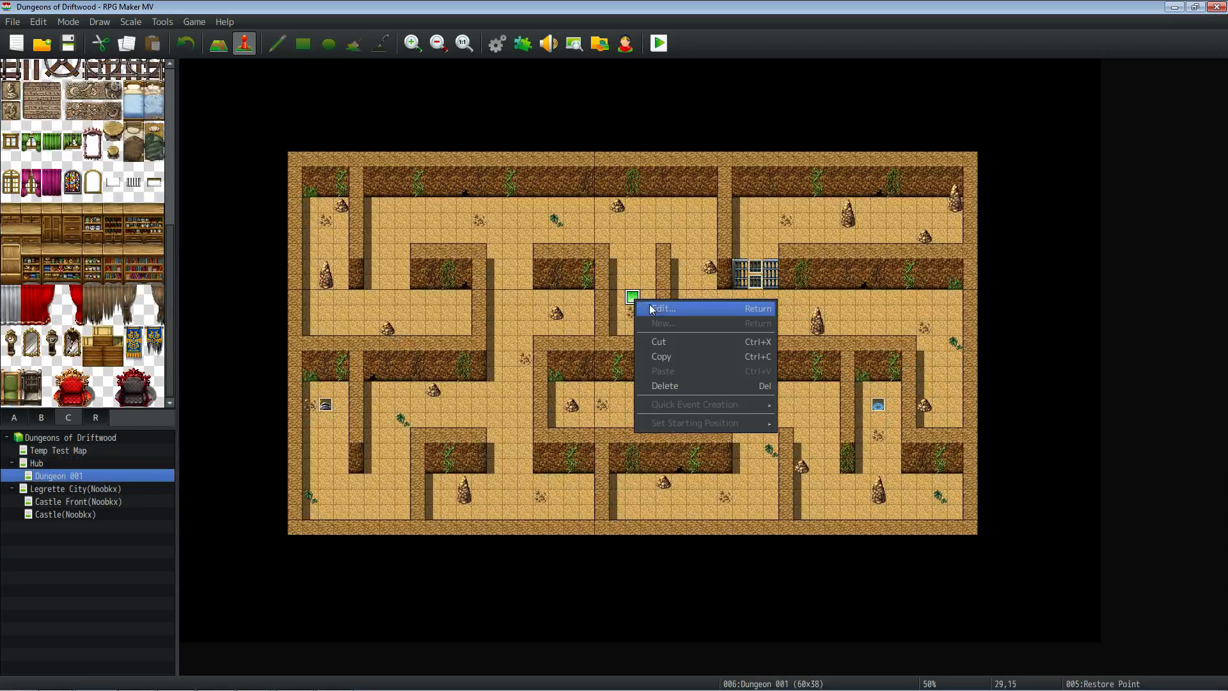
{"action": "left_click", "coordinate": [650, 309]}
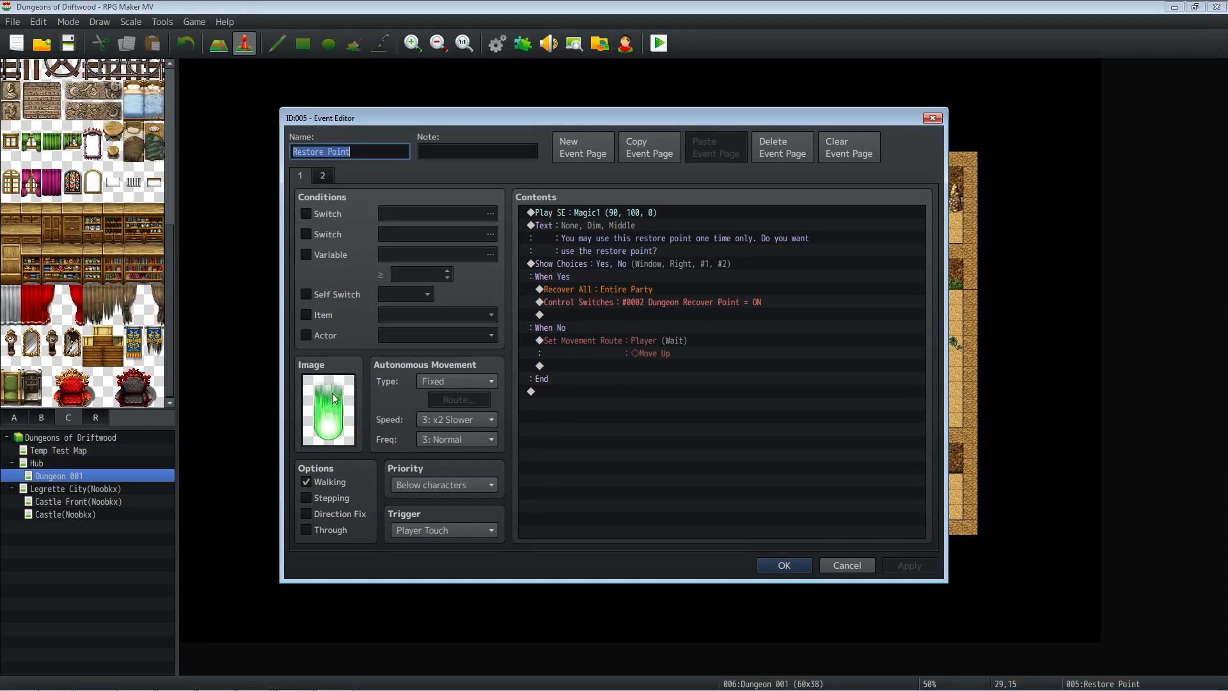
{"action": "left_click", "coordinate": [323, 176]}
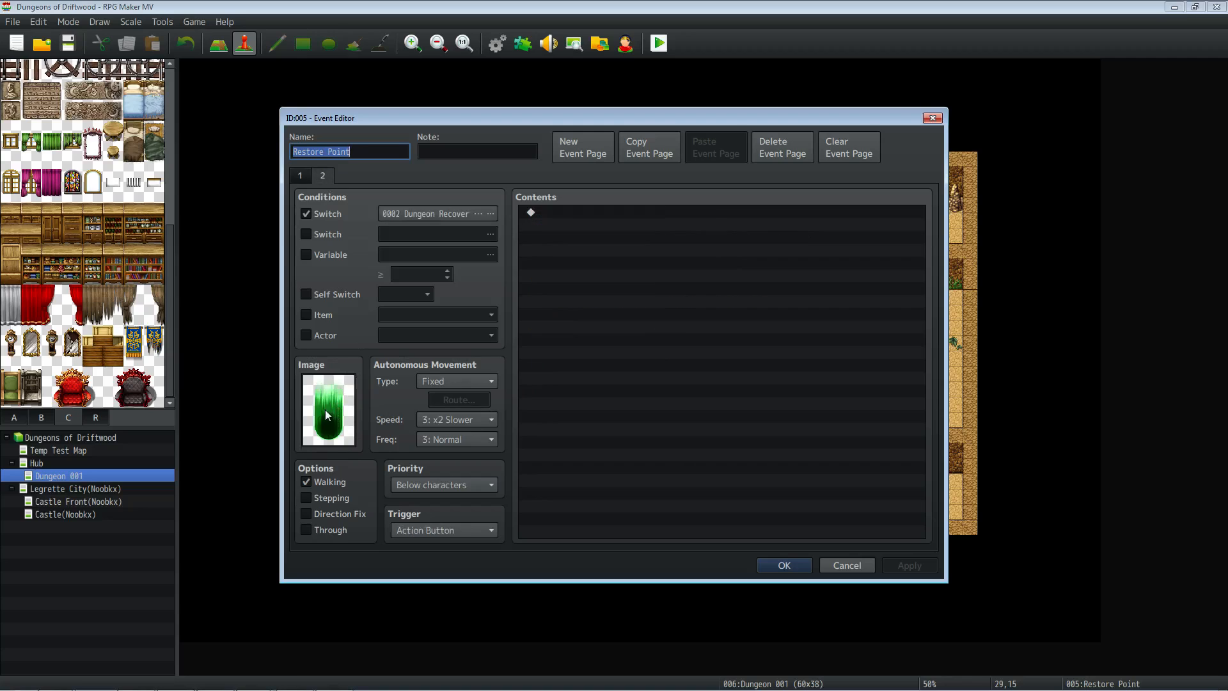
{"action": "double_click", "coordinate": [329, 413]}
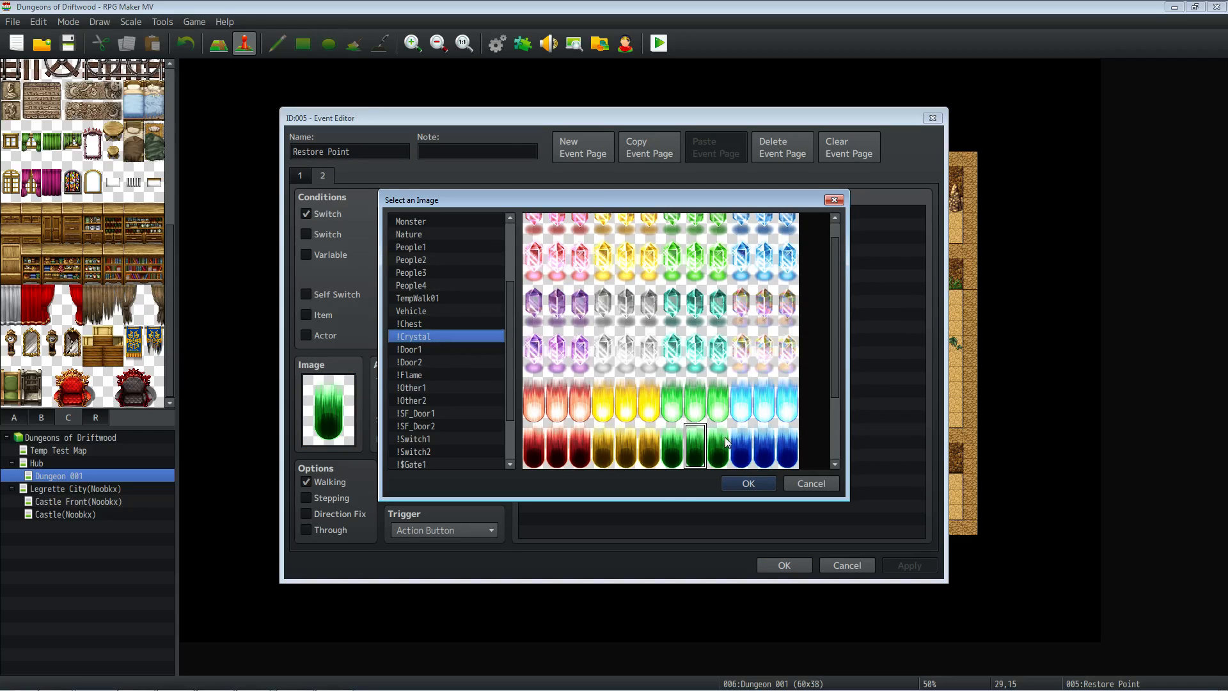
{"action": "scroll", "coordinate": [727, 442], "scroll_direction": "down", "scroll_amount": 3}
{"action": "left_click_drag", "start_coordinate": [448, 429], "coordinate": [446, 359]}
{"action": "key", "text": "Up"}
{"action": "key", "text": "Up"}
{"action": "key", "text": "Up"}
{"action": "key", "text": "Up"}
{"action": "key", "text": "Up"}
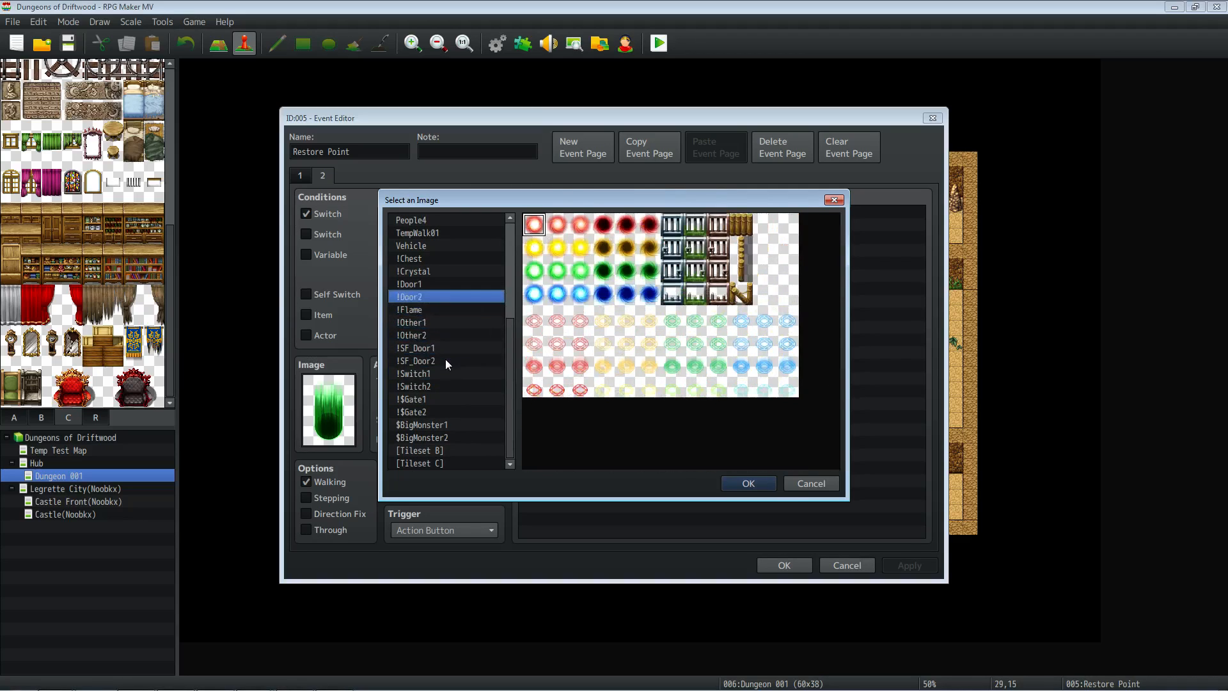
{"action": "left_click", "coordinate": [698, 367]}
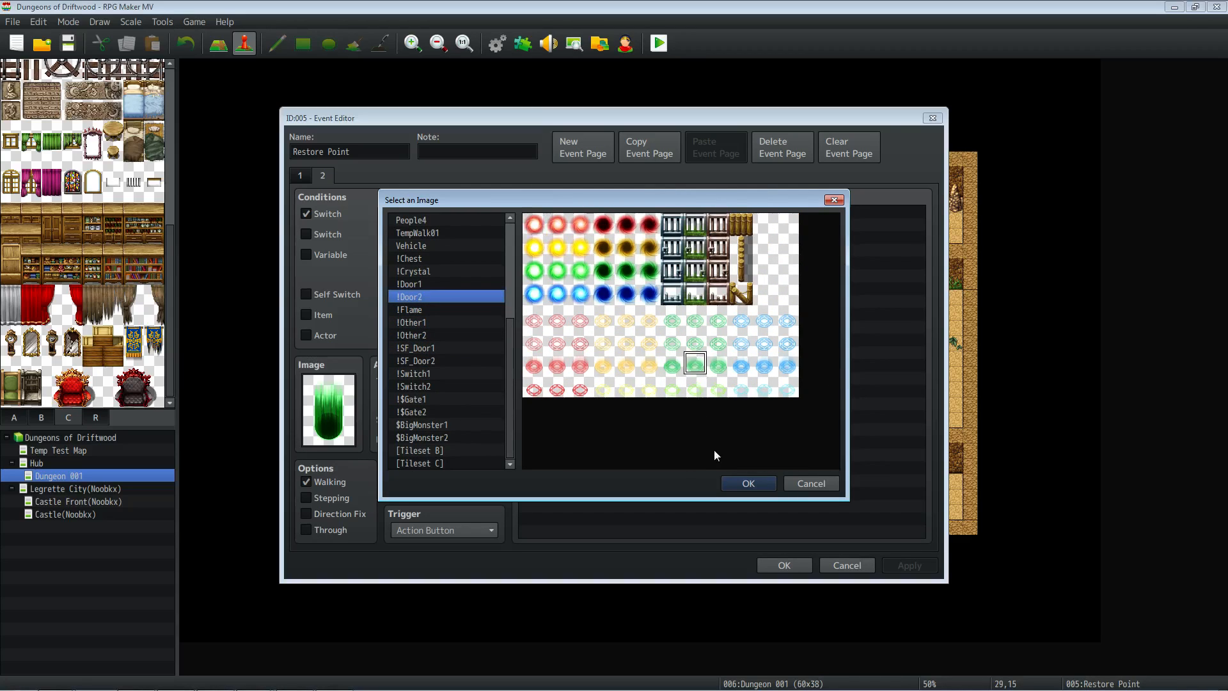
{"action": "left_click", "coordinate": [742, 483]}
{"action": "left_click", "coordinate": [778, 565]}
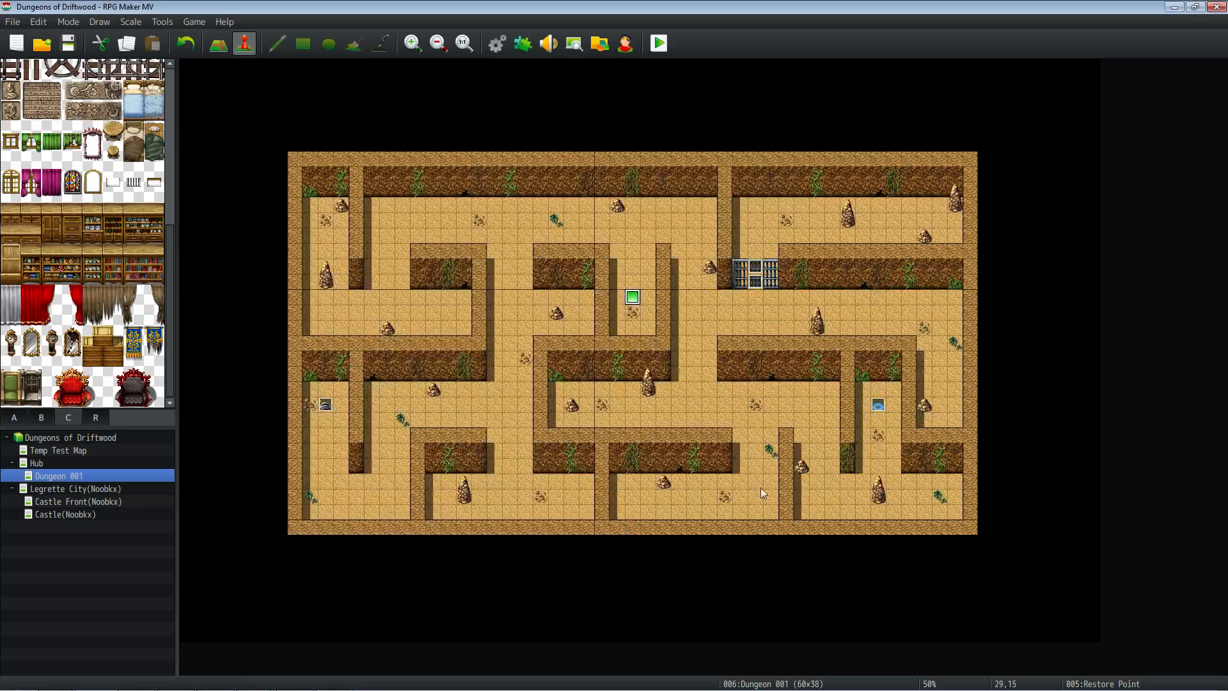
Change the image of Dungeon 001's Warp in point event to the blue light pillar from !Crystal, and turn on Stepping.
{"action": "right_click", "coordinate": [879, 404]}
{"action": "key", "text": "Escape"}
{"action": "key", "text": "Return"}
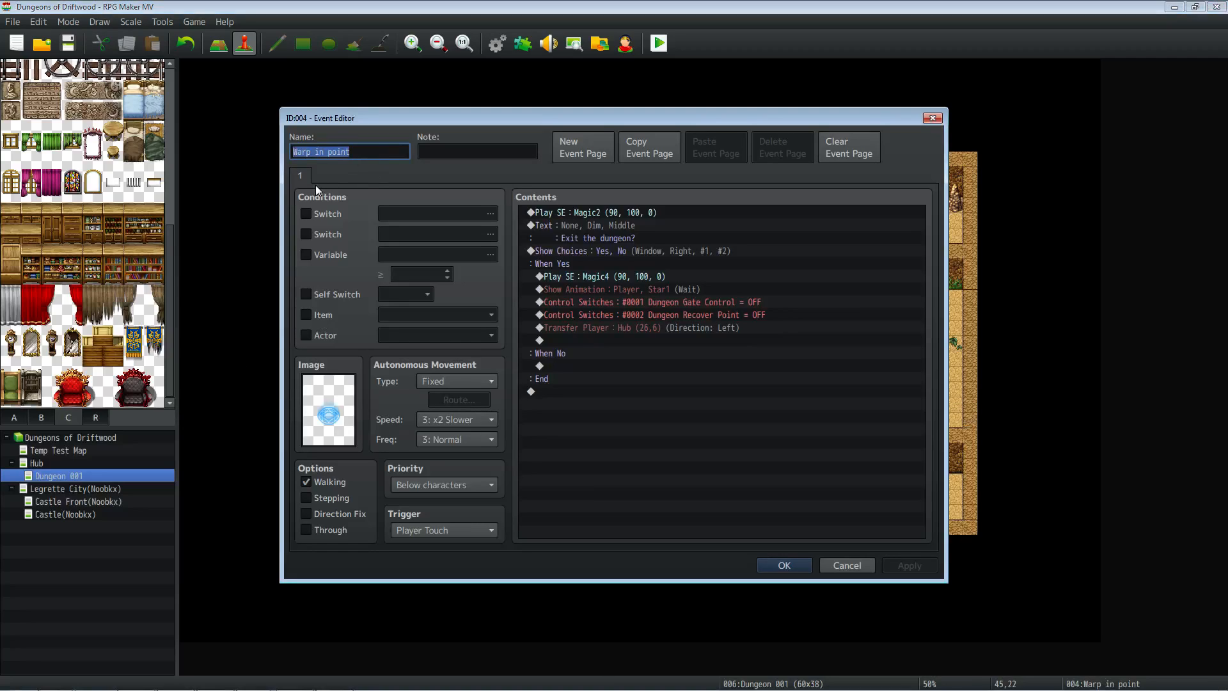
{"action": "left_click", "coordinate": [340, 425]}
{"action": "double_click", "coordinate": [339, 425]}
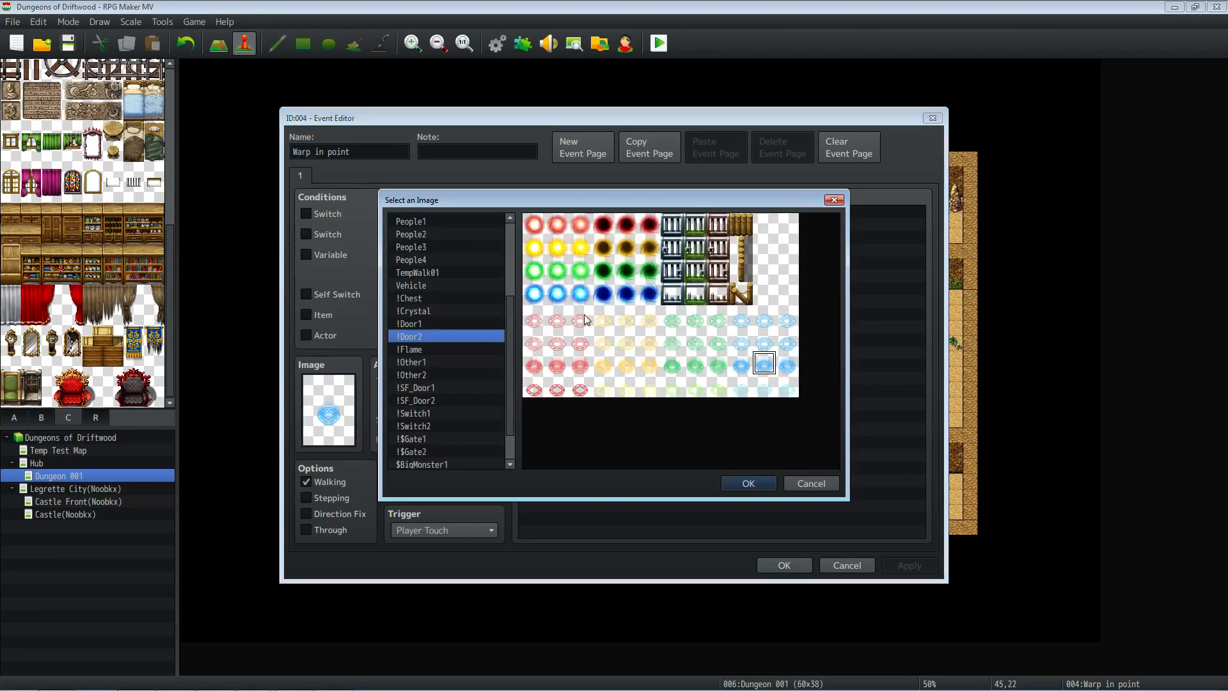
{"action": "left_click", "coordinate": [444, 302]}
{"action": "key", "text": "Up"}
{"action": "key", "text": "Up"}
{"action": "key", "text": "Up"}
{"action": "key", "text": "Up"}
{"action": "key", "text": "Up"}
{"action": "key", "text": "Up"}
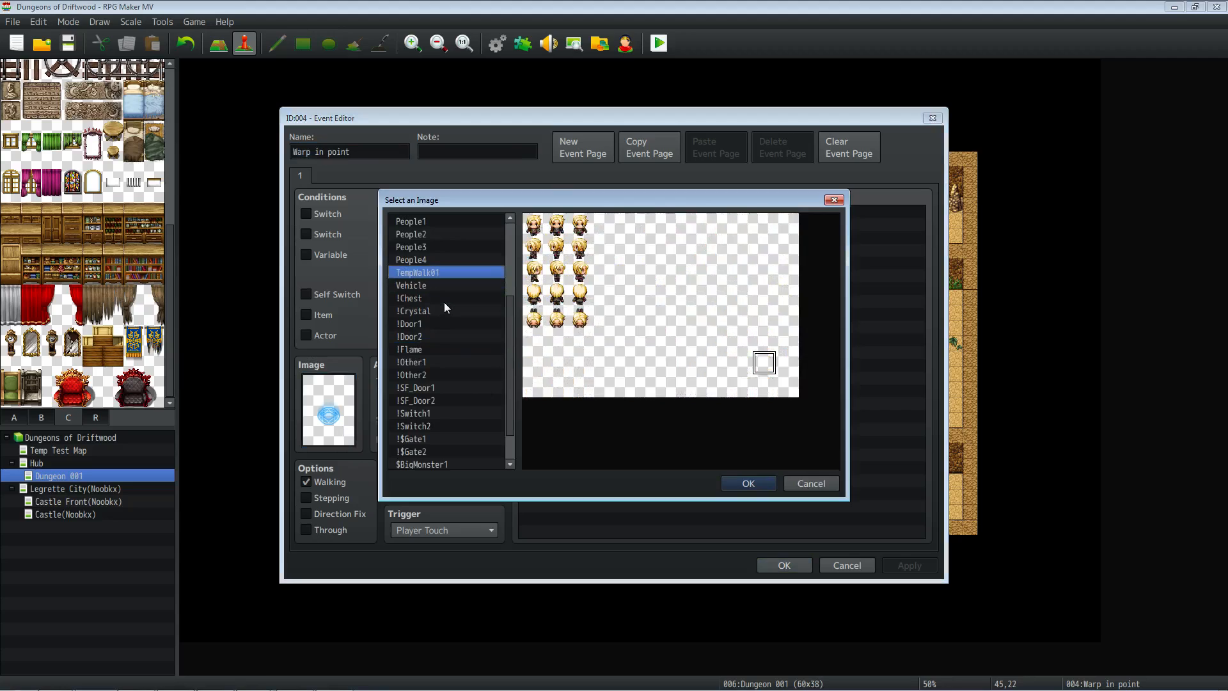
{"action": "key", "text": "Up"}
{"action": "key", "text": "Up"}
{"action": "key", "text": "Up"}
{"action": "key", "text": "Up"}
{"action": "key", "text": "Up"}
{"action": "key", "text": "Up"}
{"action": "key", "text": "Up"}
{"action": "key", "text": "Up"}
{"action": "key", "text": "Up"}
{"action": "key", "text": "Up"}
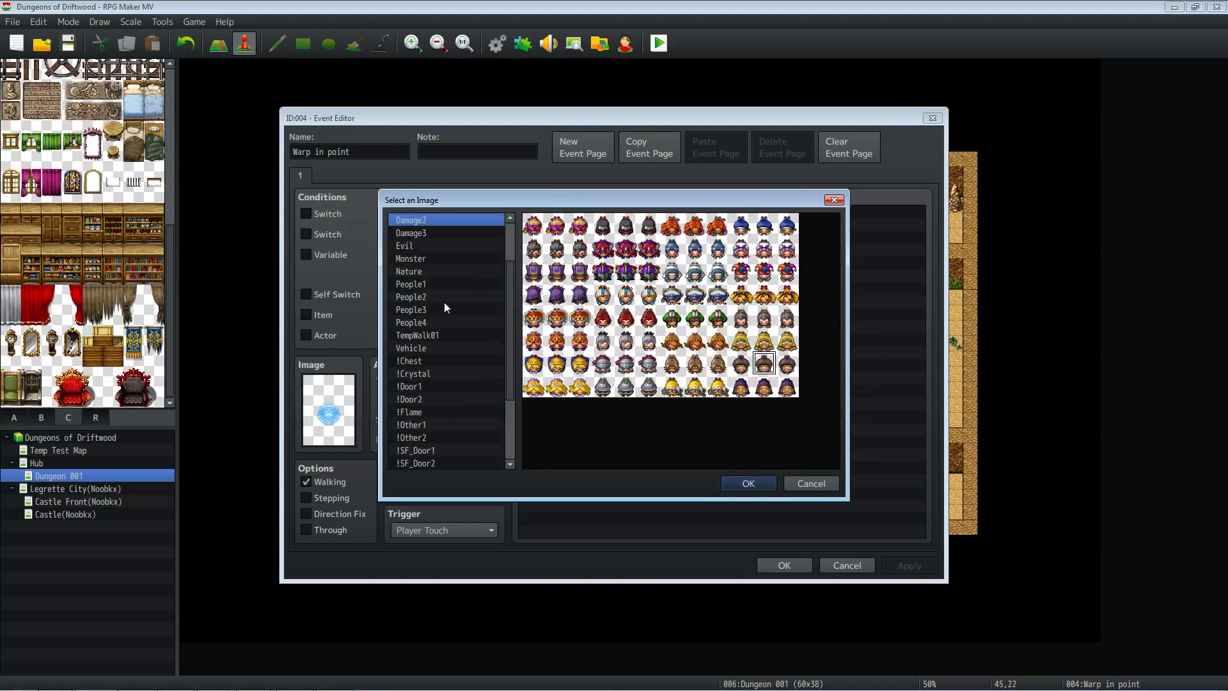
{"action": "key", "text": "Down"}
{"action": "key", "text": "Down"}
{"action": "key", "text": "Down"}
{"action": "key", "text": "Down"}
{"action": "key", "text": "Down"}
{"action": "key", "text": "Down"}
{"action": "key", "text": "Down"}
{"action": "key", "text": "Down"}
{"action": "key", "text": "Down"}
{"action": "key", "text": "Down"}
{"action": "key", "text": "Down"}
{"action": "key", "text": "Down"}
{"action": "key", "text": "Down"}
{"action": "key", "text": "Down"}
{"action": "key", "text": "Down"}
{"action": "key", "text": "Down"}
{"action": "key", "text": "Down"}
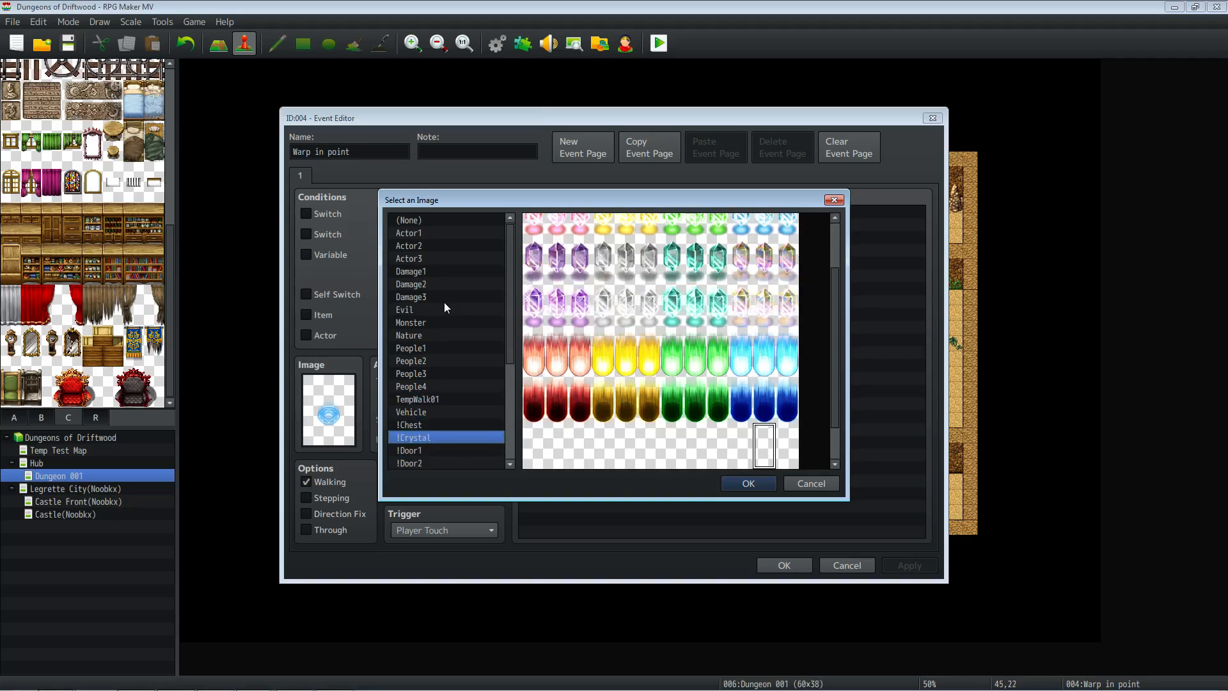
{"action": "left_click", "coordinate": [761, 369]}
{"action": "left_click", "coordinate": [749, 485]}
{"action": "left_click", "coordinate": [333, 497]}
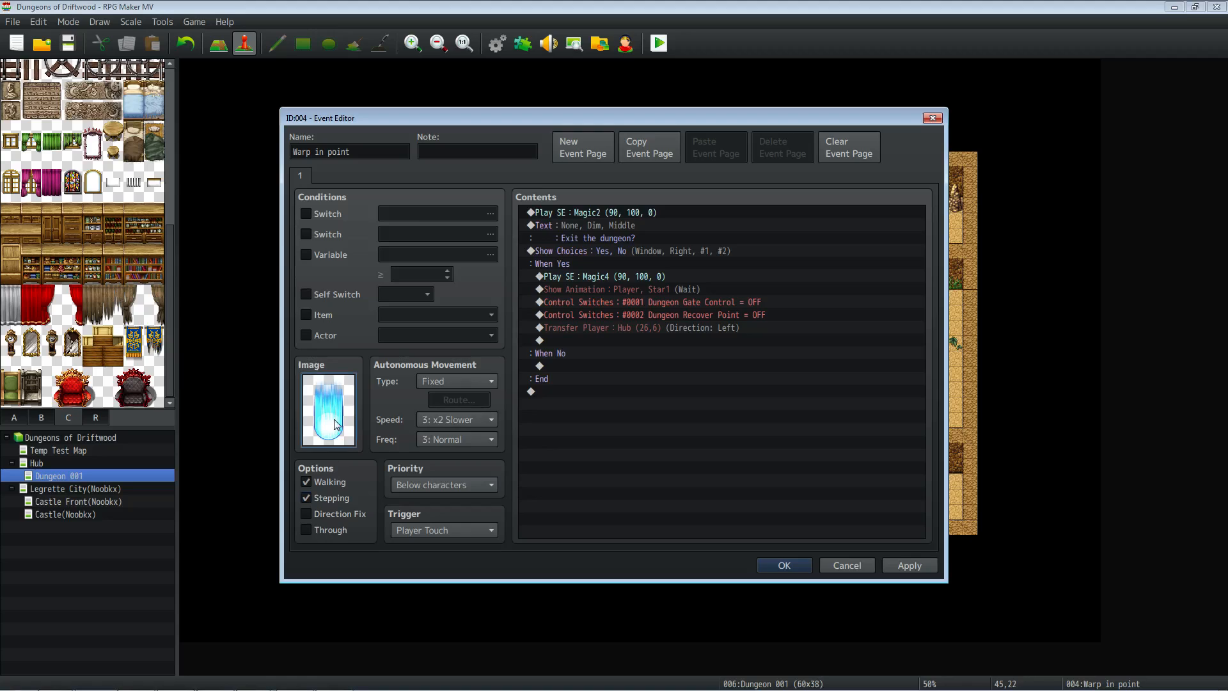
Set the Warp in point event's speed to 6: x4 Faster and its frequency to 5: Highest, and save the event.
{"action": "double_click", "coordinate": [334, 425]}
{"action": "left_click", "coordinate": [749, 484]}
{"action": "left_click", "coordinate": [469, 415]}
{"action": "left_click", "coordinate": [457, 494]}
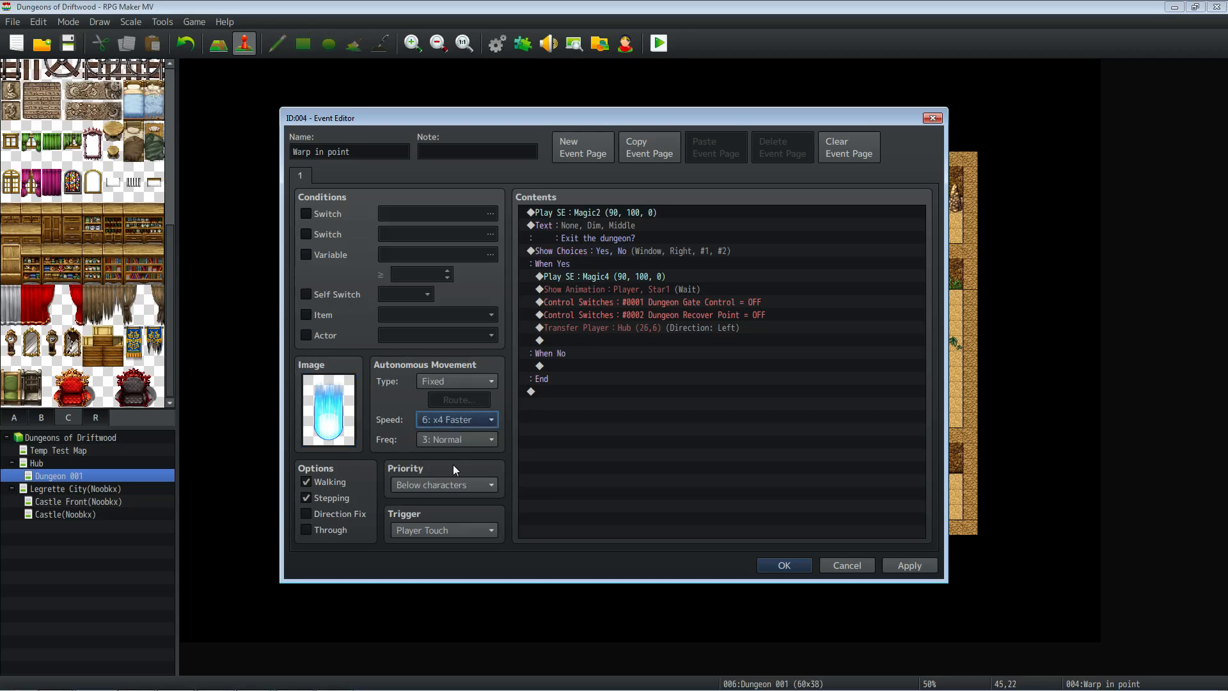
{"action": "left_click", "coordinate": [457, 440]}
{"action": "left_click", "coordinate": [462, 513]}
{"action": "left_click", "coordinate": [781, 566]}
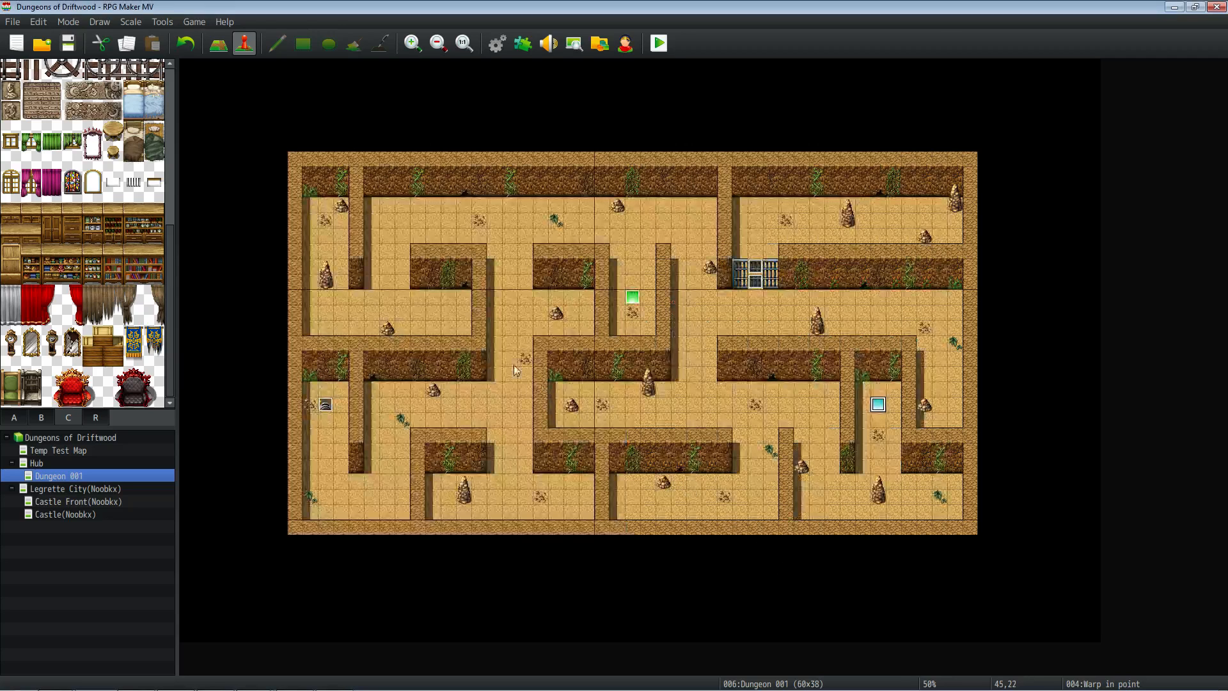
Start a playtest with a new game and enter the dungeon through the Hub warp by answering Yes.
{"action": "left_click", "coordinate": [659, 44]}
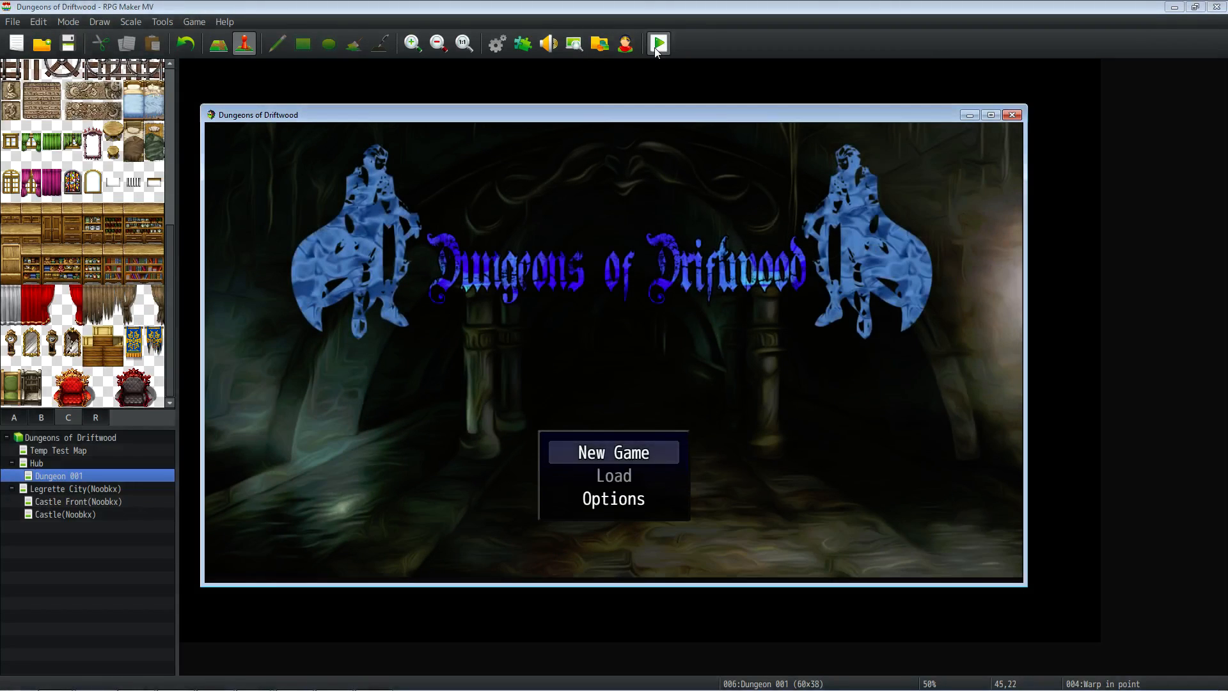
{"action": "key", "text": "Return"}
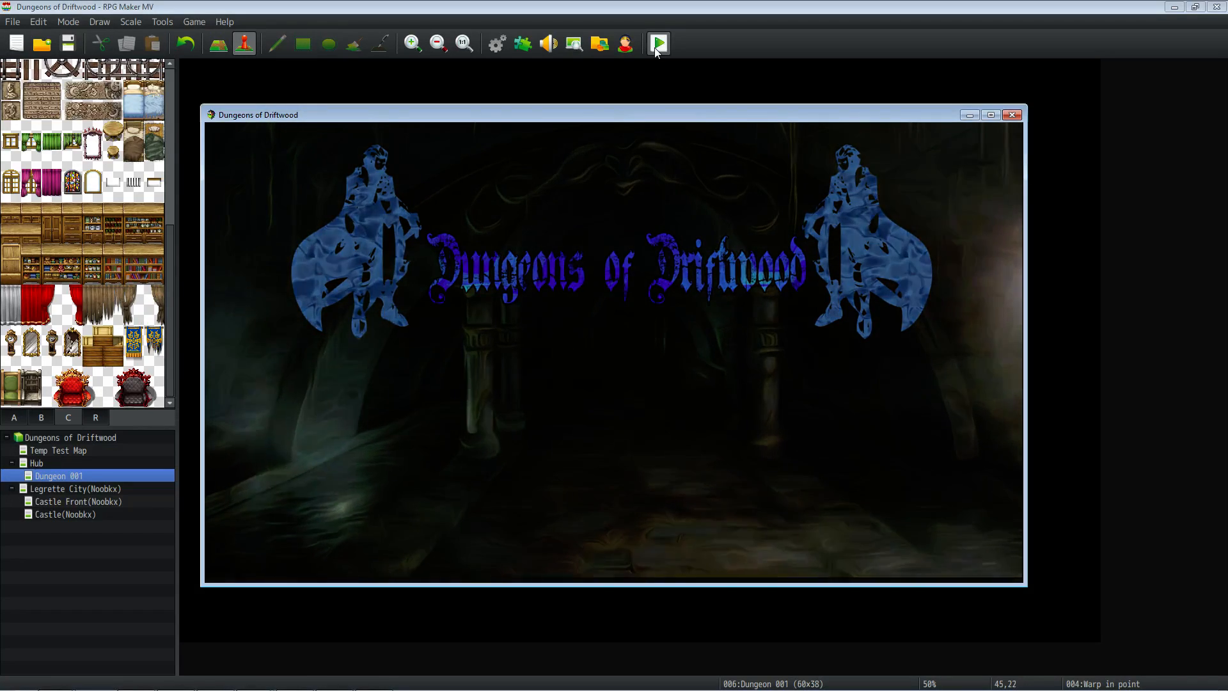
{"action": "key", "text": "Left"}
{"action": "key", "text": "Right"}
{"action": "key", "text": "Return"}
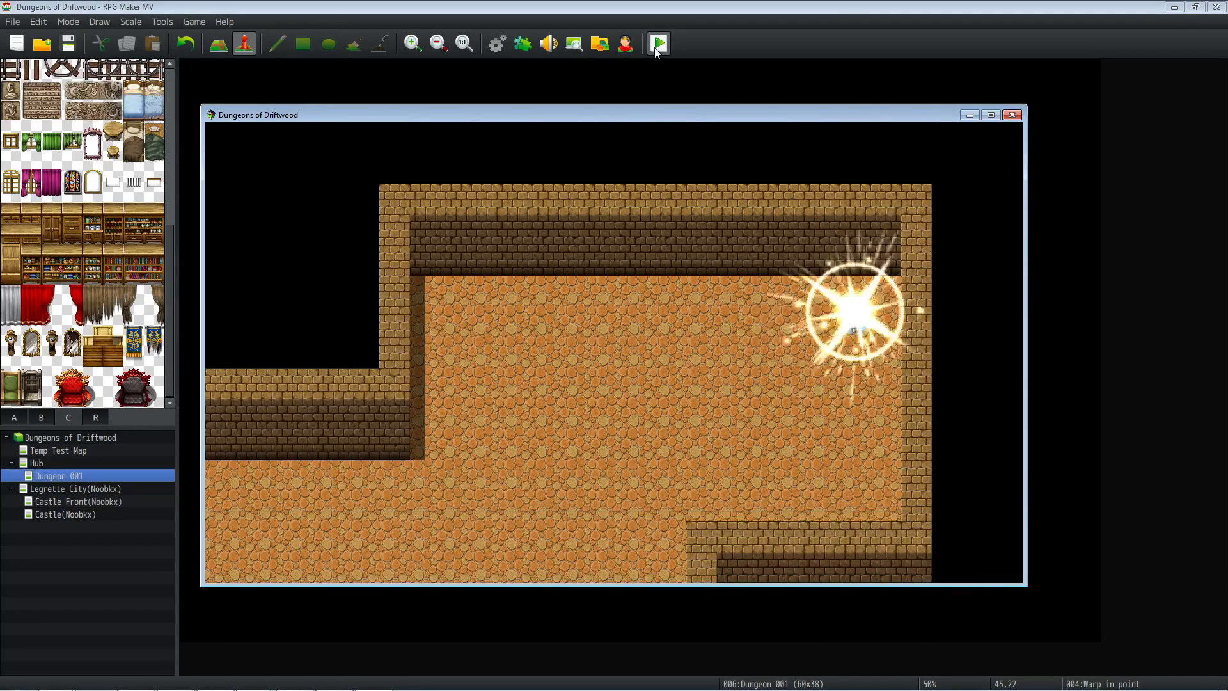
Walk from the blue warp in point to the barred gate, interact with it and dismiss its message.
{"action": "key", "text": "Down"}
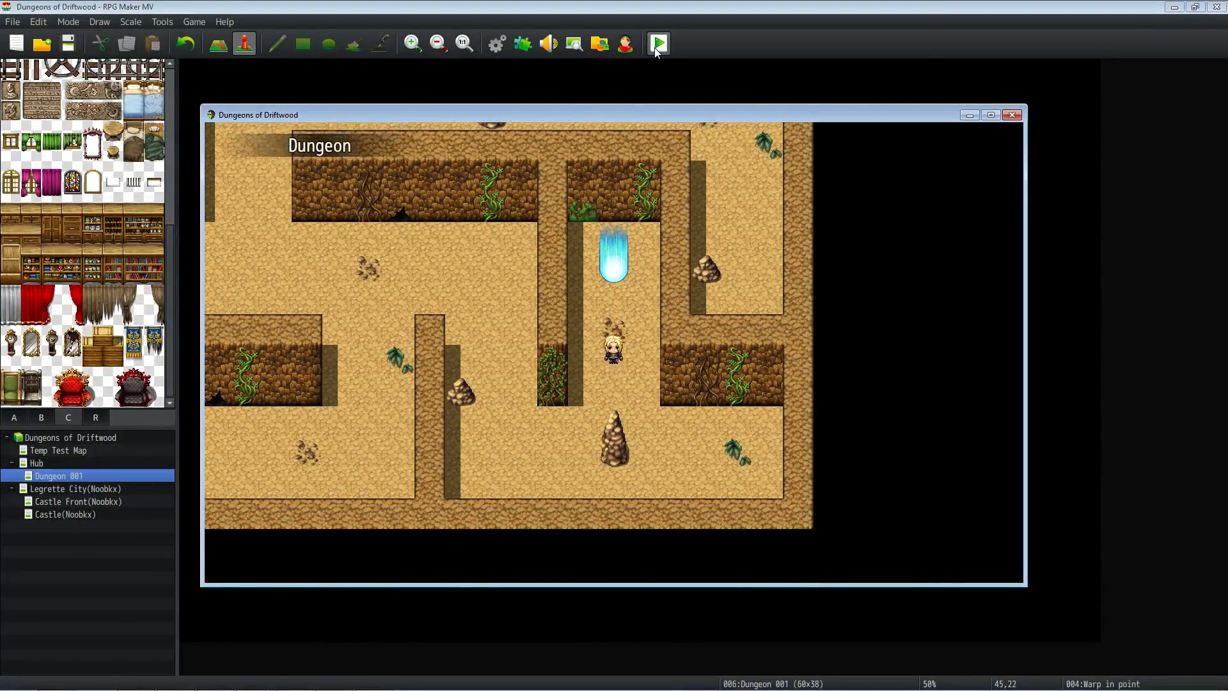
{"action": "key", "text": "Left"}
{"action": "key", "text": "Up"}
{"action": "key", "text": "Left"}
{"action": "key", "text": "Up"}
{"action": "key", "text": "Up"}
{"action": "key", "text": "Right"}
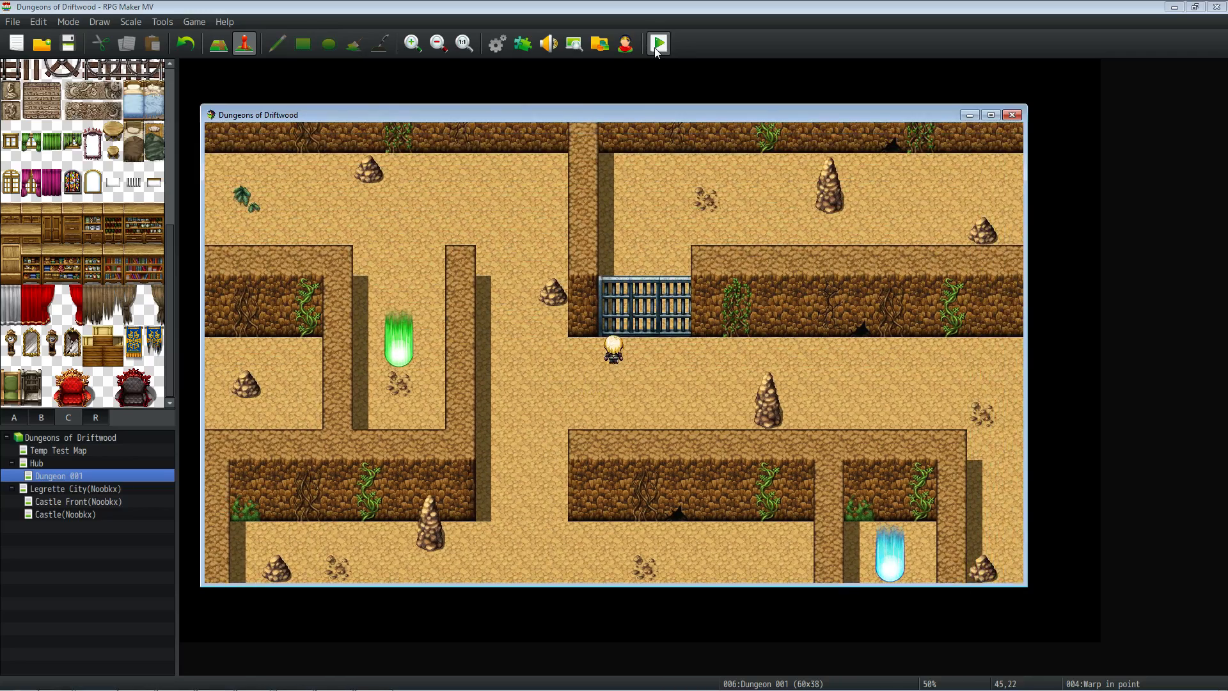
{"action": "key", "text": "Up"}
{"action": "key", "text": "Return"}
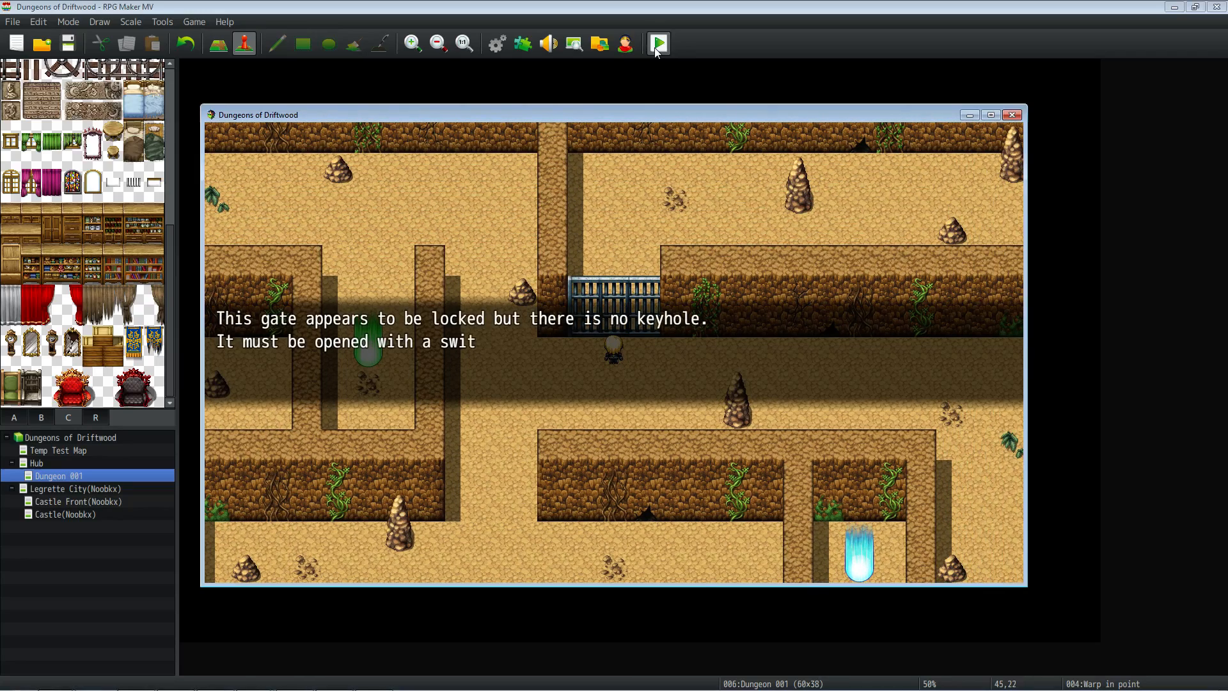
{"action": "key", "text": "Return"}
Walk around the wall from the gate to the green restore point and accept using it.
{"action": "key", "text": "Left"}
{"action": "key", "text": "Up"}
{"action": "key", "text": "Left"}
{"action": "key", "text": "Down"}
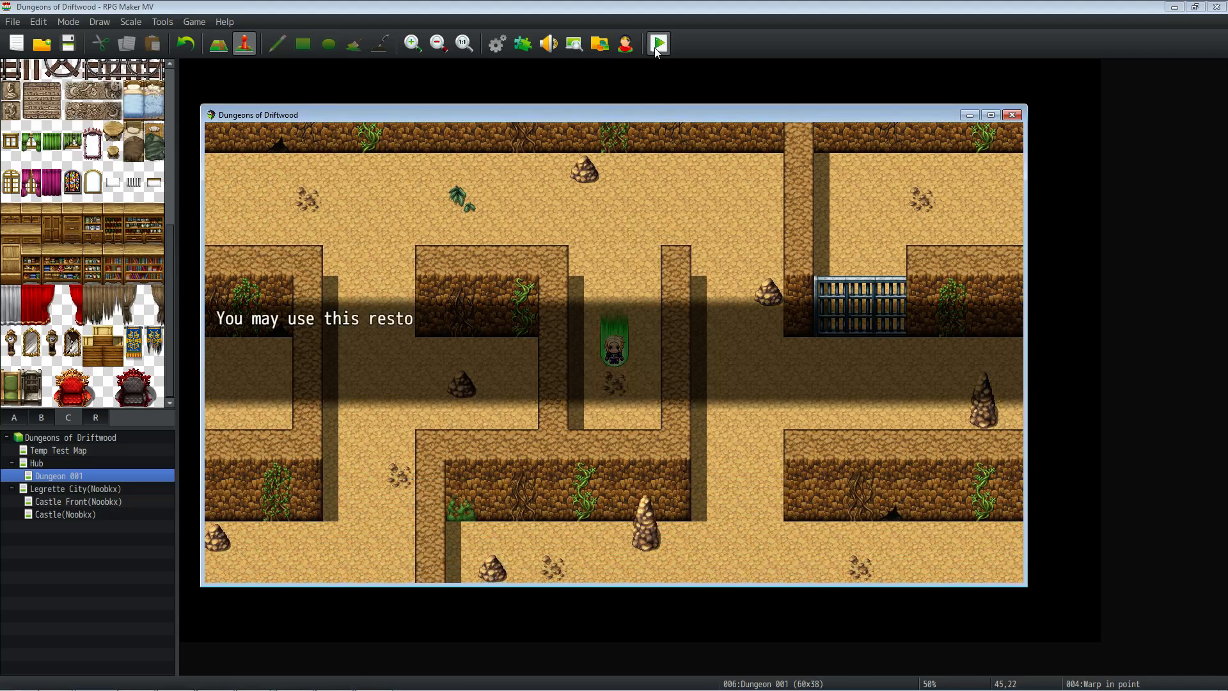
{"action": "key", "text": "Return"}
Step off and back onto the used restore point to check its green circle, and close the playtest.
{"action": "key", "text": "Up"}
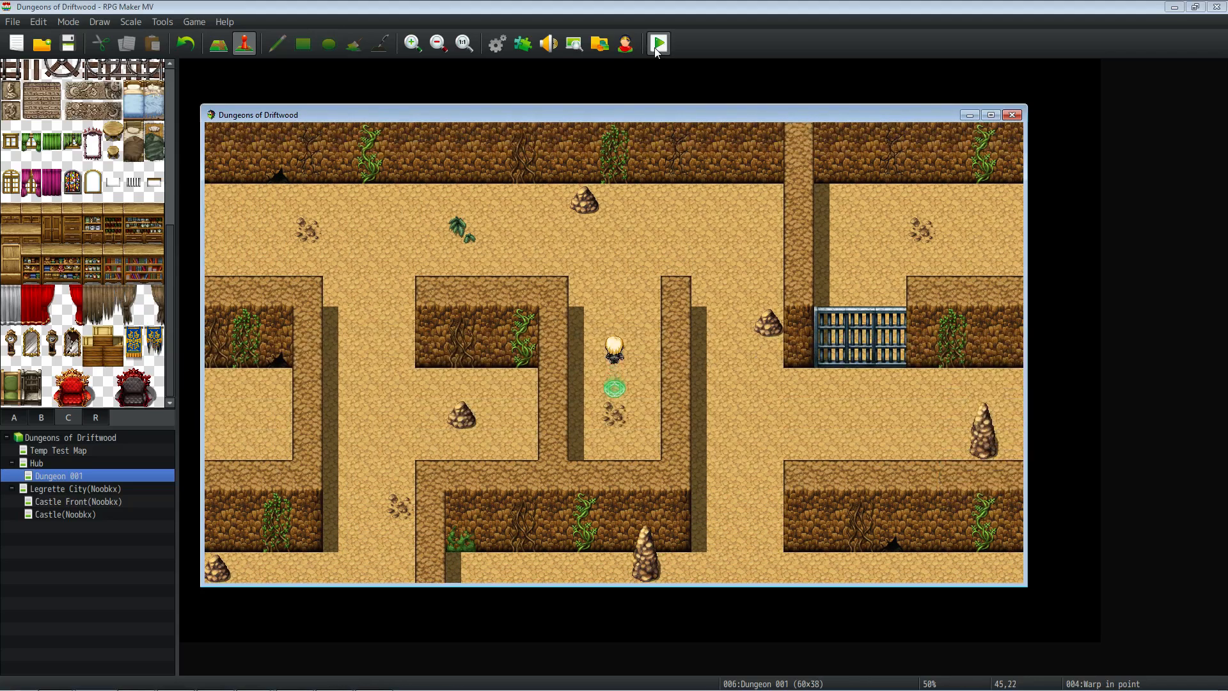
{"action": "key", "text": "Down"}
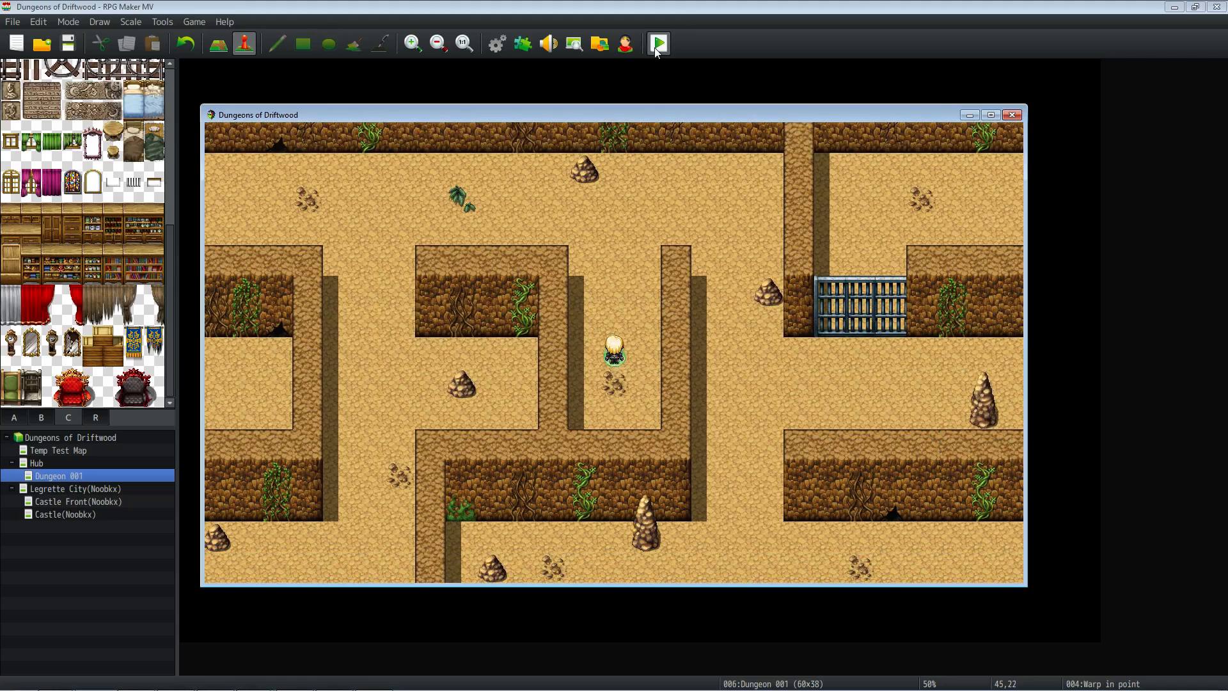
{"action": "left_click", "coordinate": [1013, 115]}
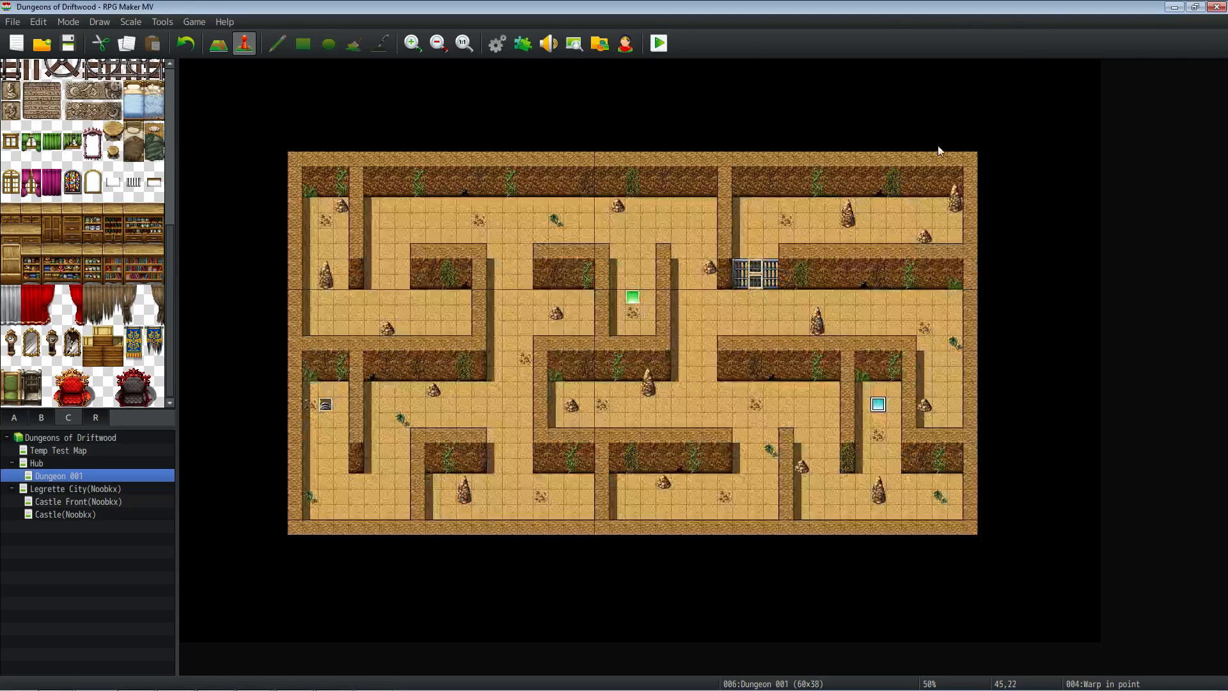
On page 1 of the Restore Point event, turn on Stepping and set speed 6: x4 Faster and frequency 5: Highest.
{"action": "double_click", "coordinate": [631, 299]}
{"action": "left_click", "coordinate": [319, 498]}
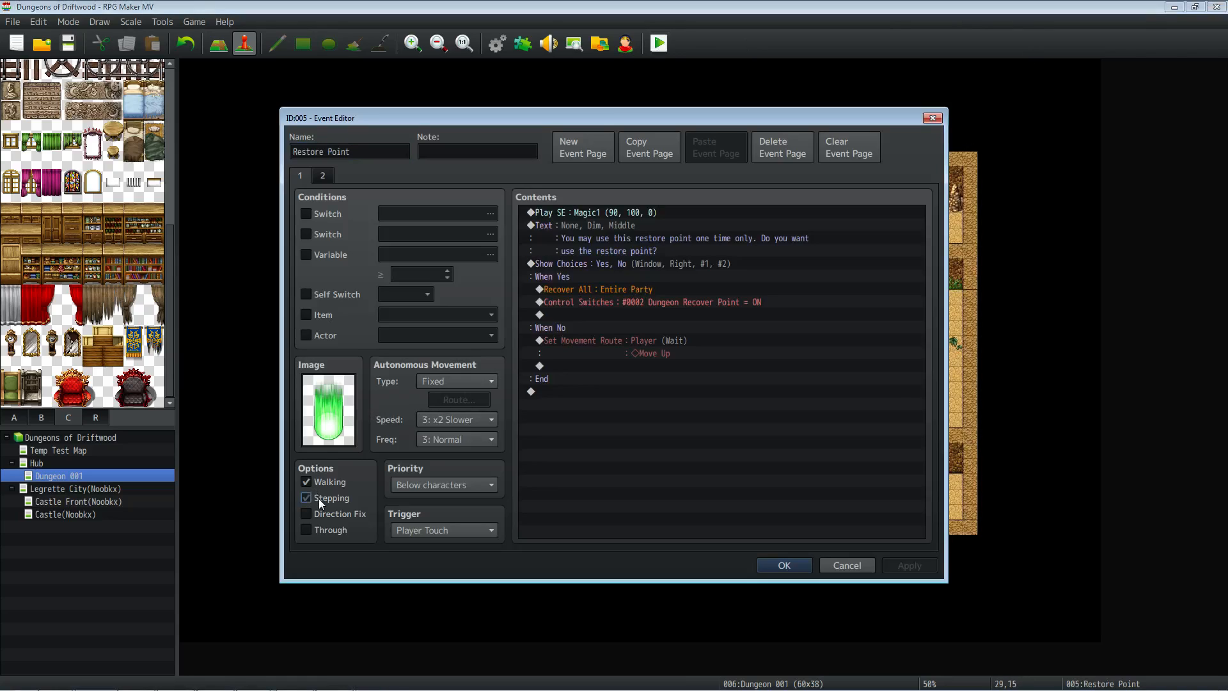
{"action": "left_click", "coordinate": [458, 419]}
{"action": "left_click", "coordinate": [455, 509]}
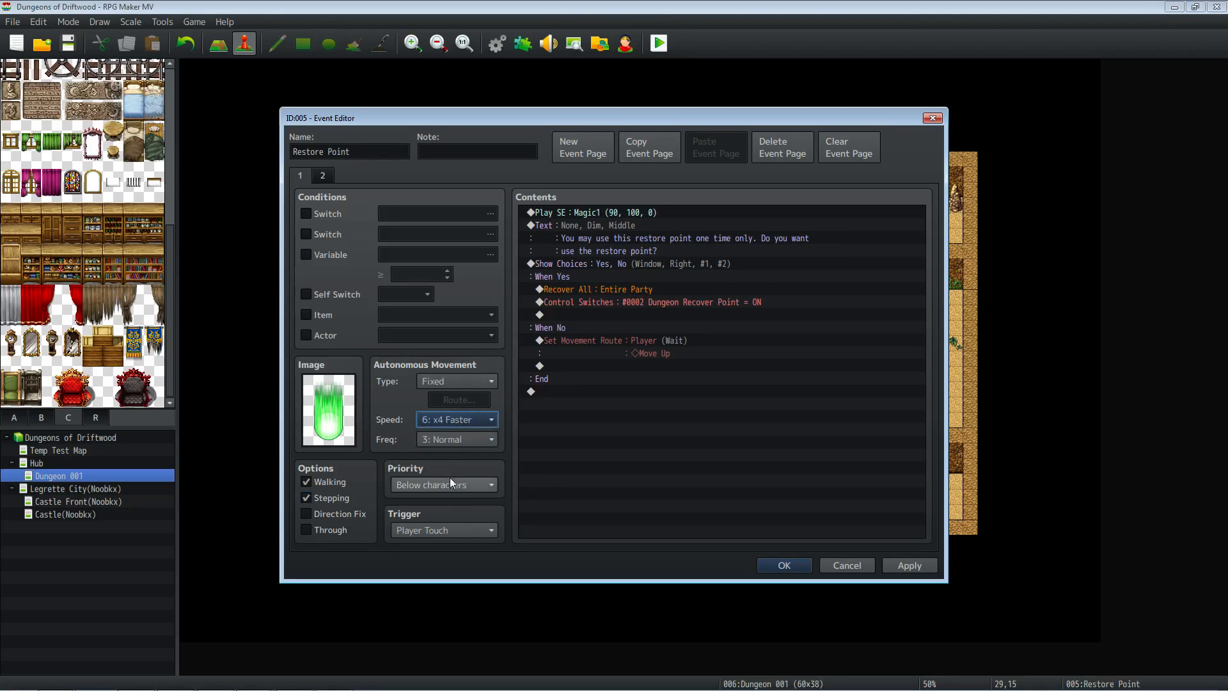
{"action": "left_click", "coordinate": [448, 440]}
{"action": "left_click", "coordinate": [448, 513]}
Insert a Play SE command before Recover All in the Yes branch, using Heal3 at 90% volume and 80% pitch.
{"action": "left_click", "coordinate": [652, 349]}
{"action": "left_click", "coordinate": [635, 302]}
{"action": "left_click", "coordinate": [632, 287]}
{"action": "right_click", "coordinate": [600, 289]}
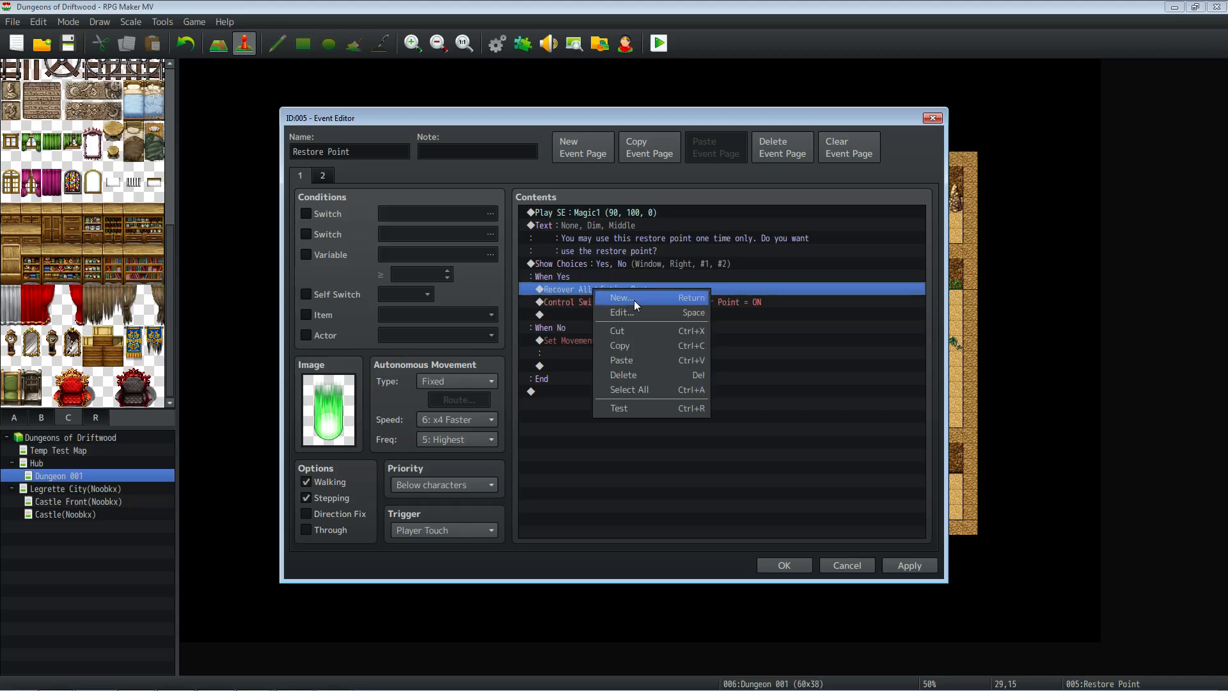
{"action": "left_click", "coordinate": [635, 301]}
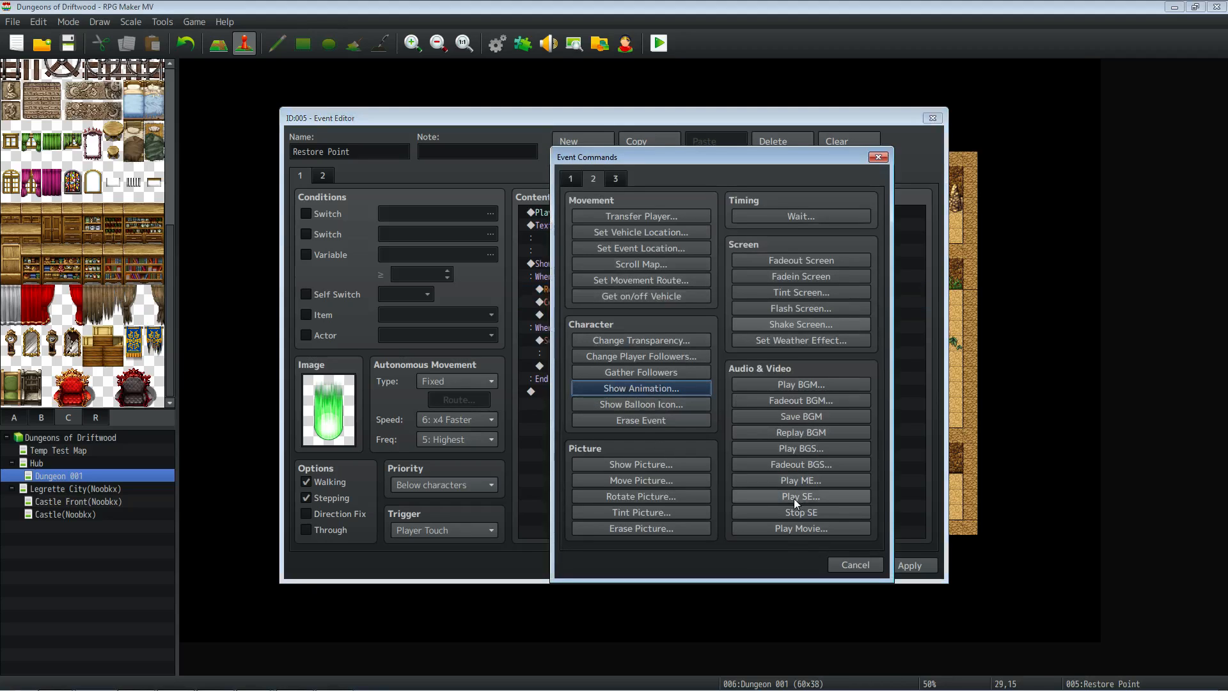
{"action": "left_click", "coordinate": [813, 498]}
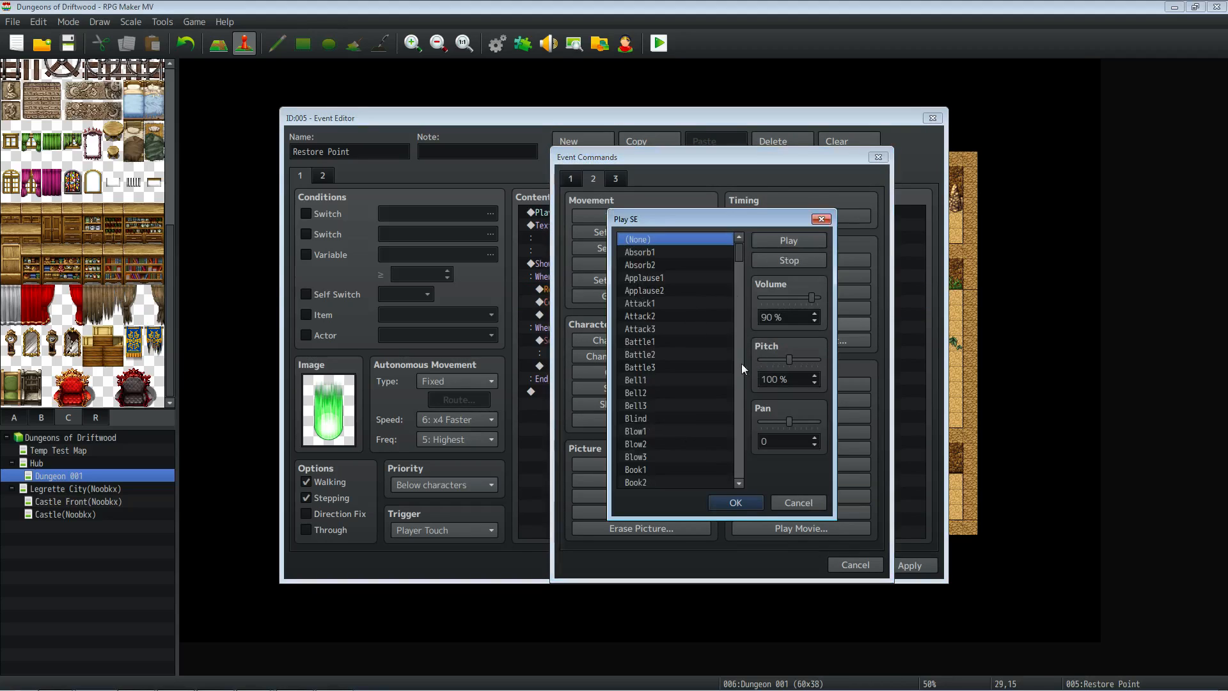
{"action": "scroll", "coordinate": [741, 362], "scroll_direction": "down", "scroll_amount": 15}
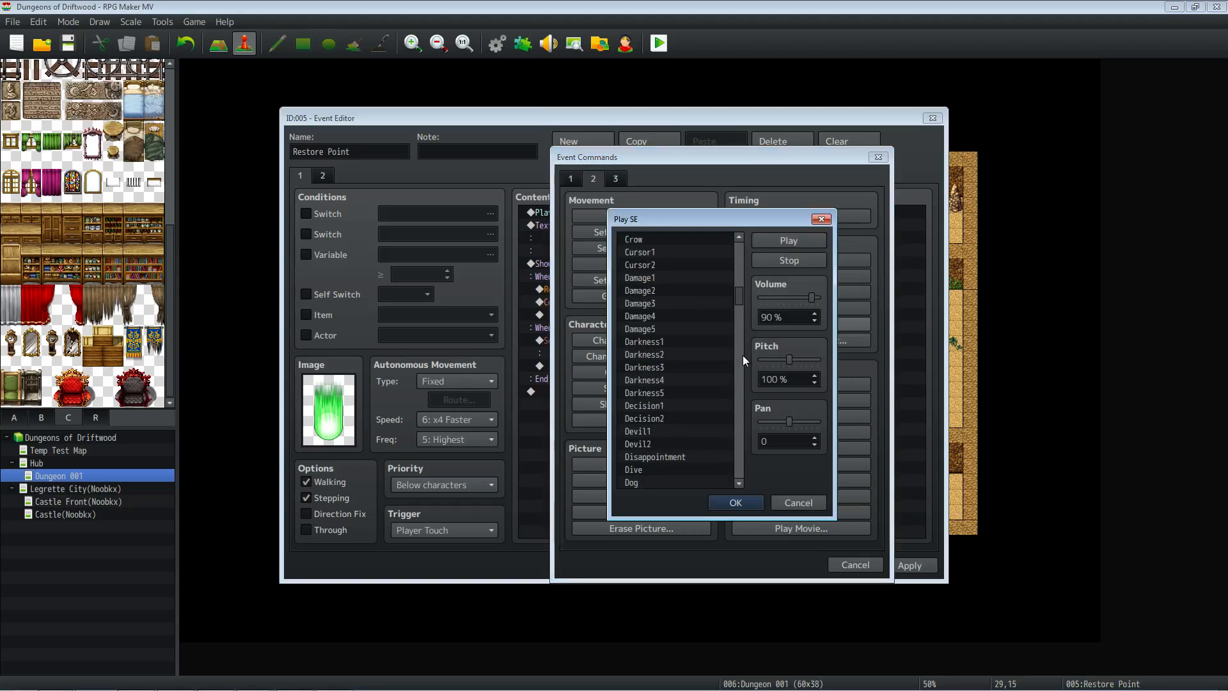
{"action": "scroll", "coordinate": [742, 378], "scroll_direction": "down", "scroll_amount": 7}
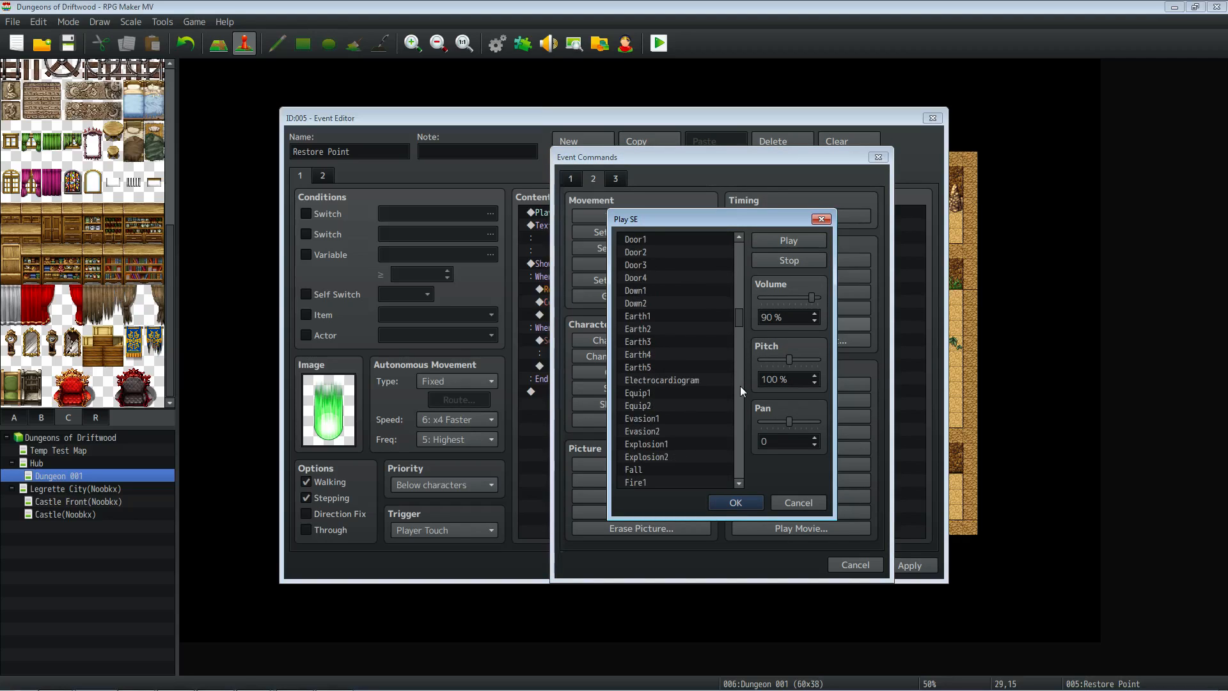
{"action": "scroll", "coordinate": [740, 386], "scroll_direction": "down", "scroll_amount": 7}
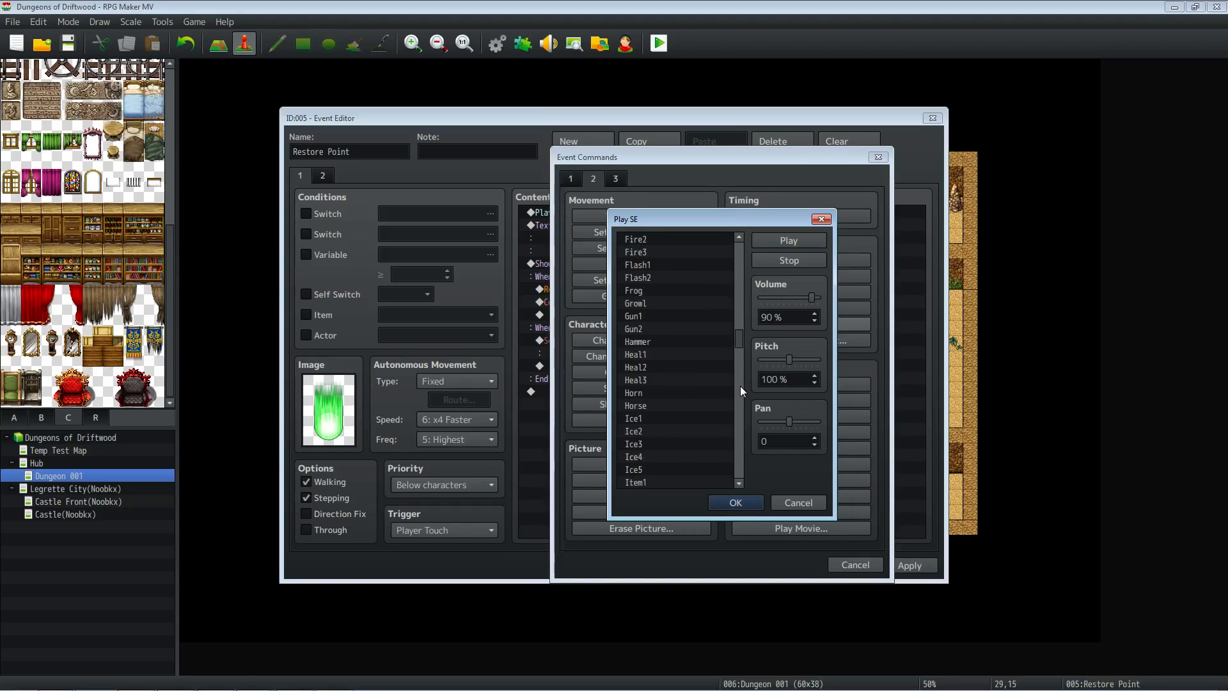
{"action": "left_click", "coordinate": [672, 355]}
{"action": "left_click", "coordinate": [669, 367]}
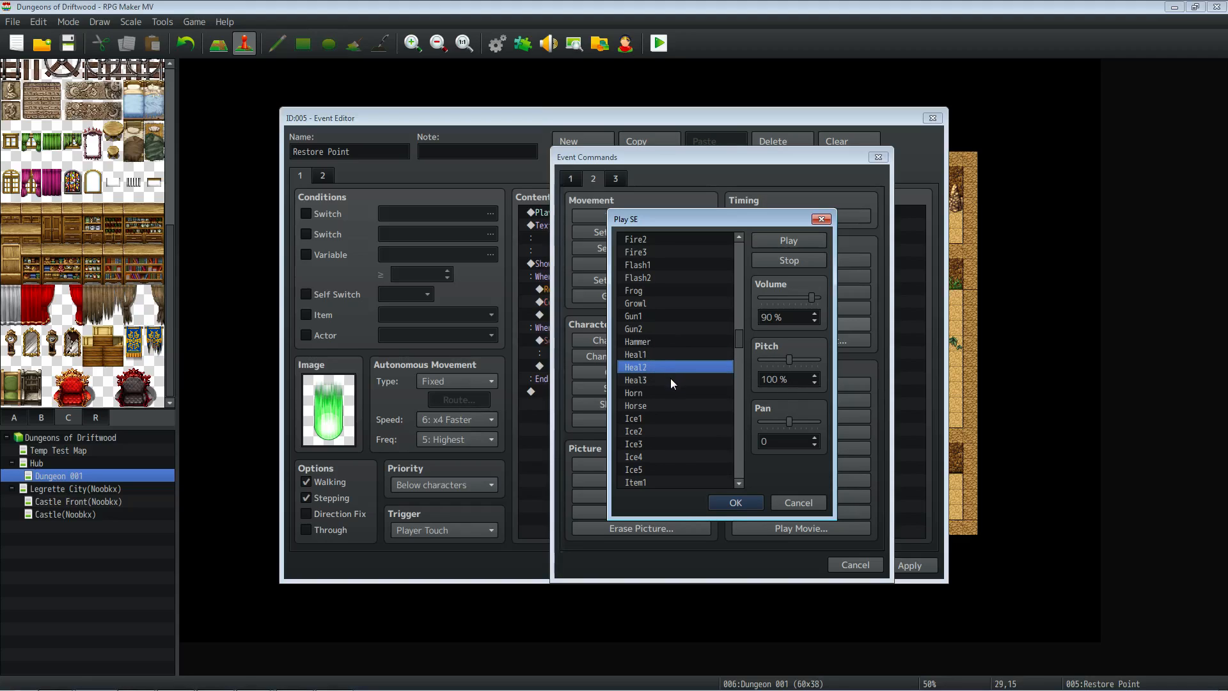
{"action": "left_click", "coordinate": [671, 379]}
{"action": "scroll", "coordinate": [665, 393], "scroll_direction": "down", "scroll_amount": 1}
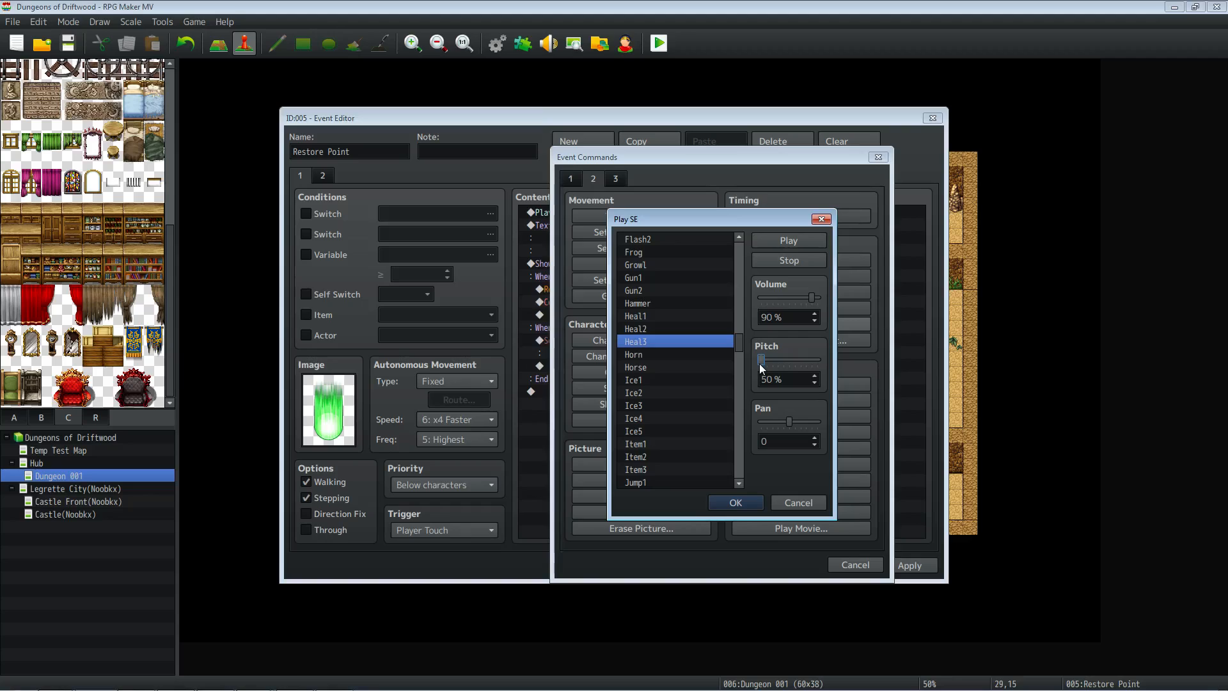
{"action": "left_click", "coordinate": [780, 358]}
{"action": "left_click", "coordinate": [739, 502]}
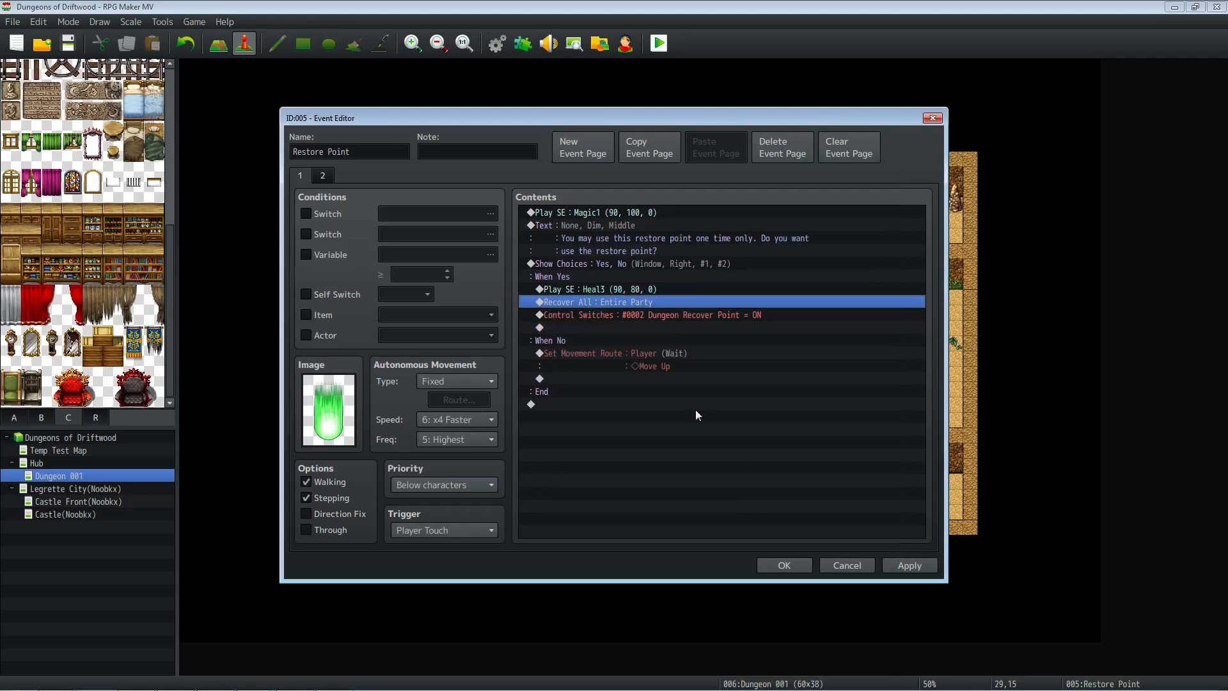
{"action": "left_click", "coordinate": [614, 327]}
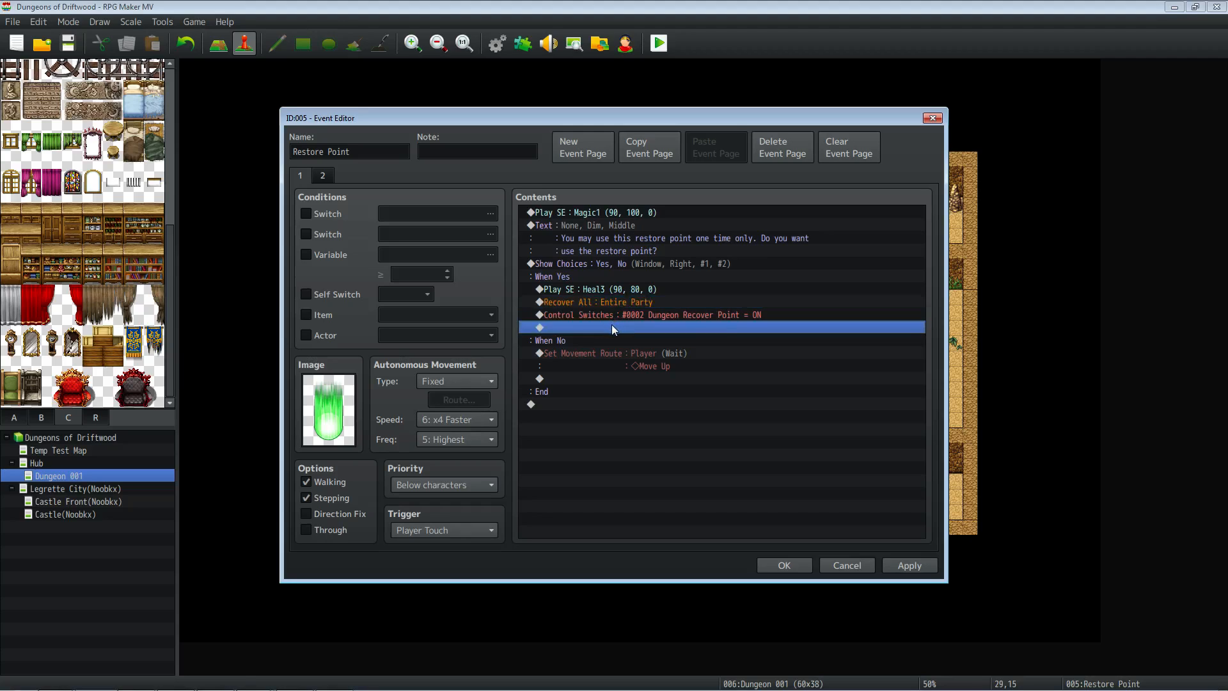
{"action": "right_click", "coordinate": [612, 326]}
{"action": "left_click", "coordinate": [608, 317]}
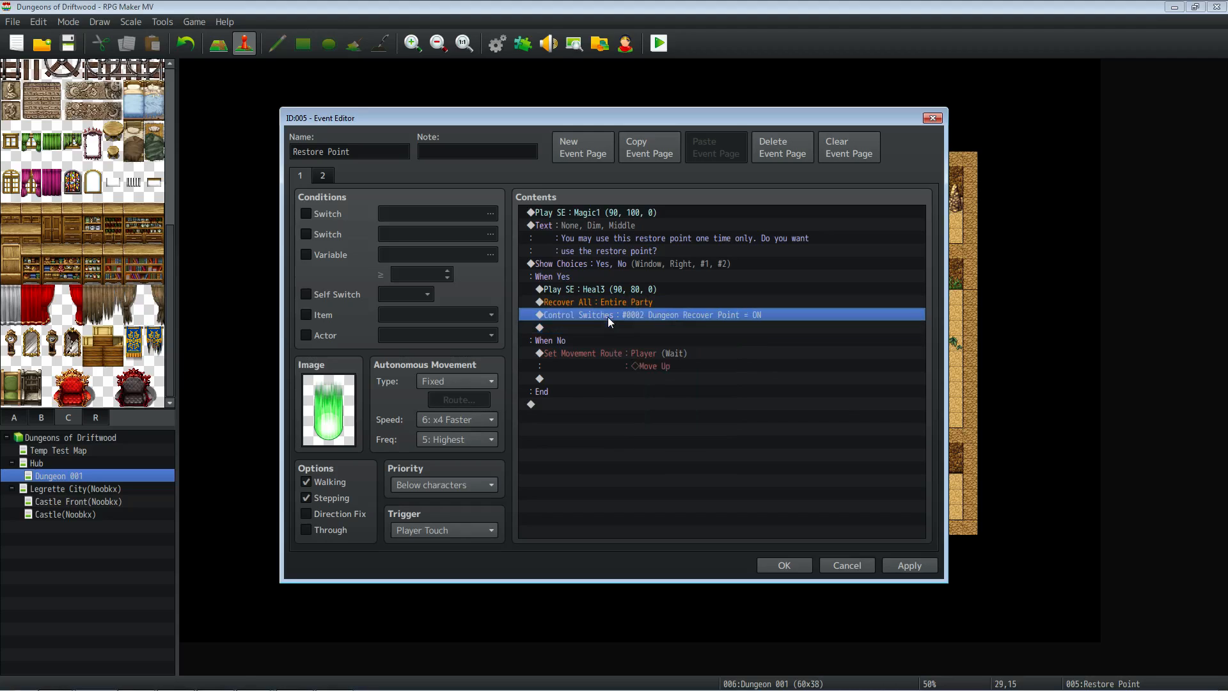
{"action": "right_click", "coordinate": [612, 313]}
{"action": "left_click", "coordinate": [642, 321]}
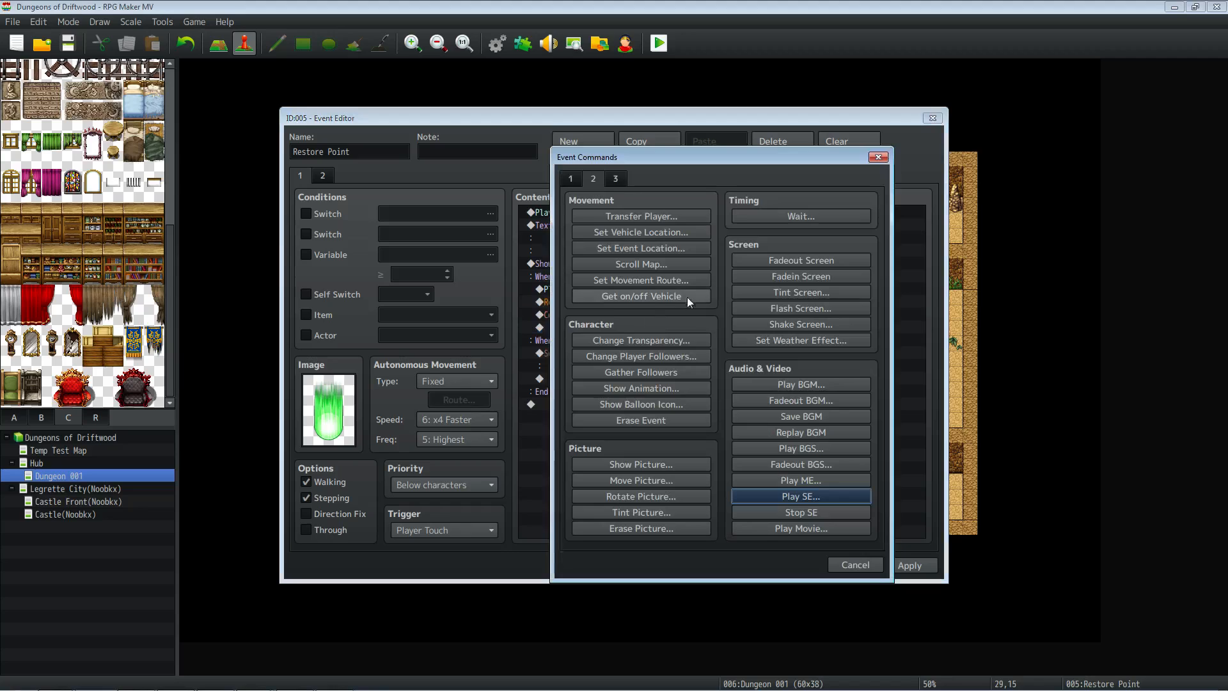
{"action": "left_click", "coordinate": [853, 565]}
Insert a Show Animation command before Recover All, playing Esuna on the Player with Wait for Completion, and save the Restore Point event.
{"action": "right_click", "coordinate": [592, 302]}
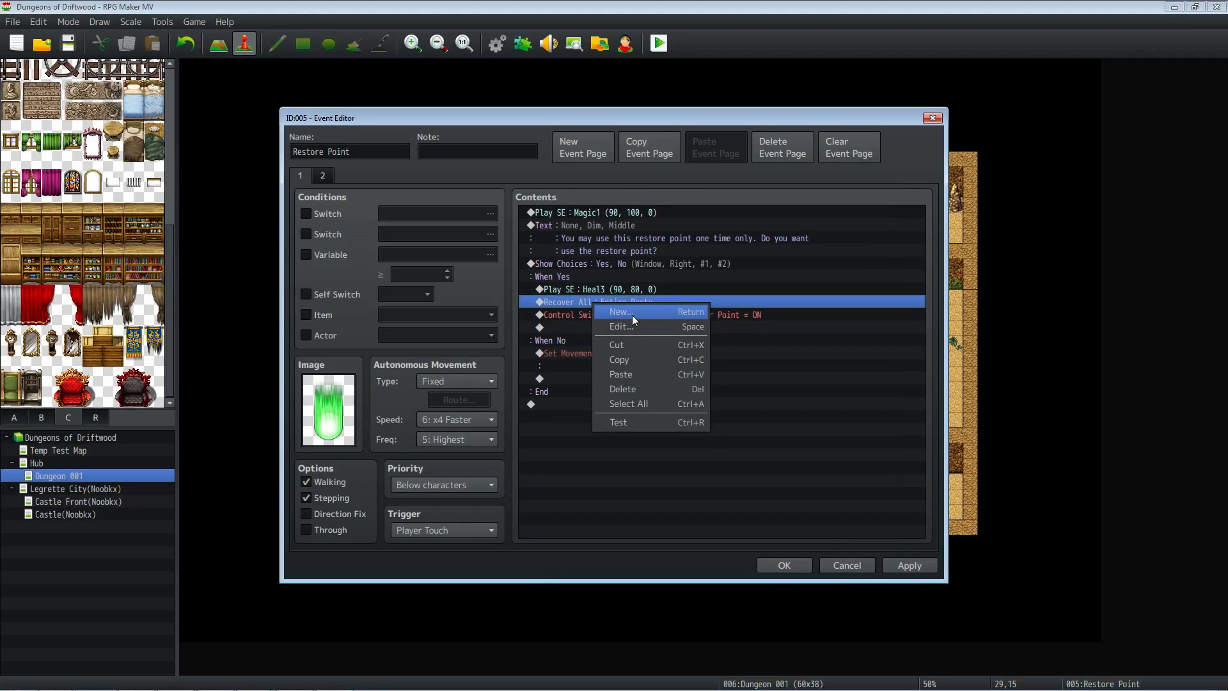
{"action": "left_click", "coordinate": [632, 315]}
{"action": "left_click", "coordinate": [648, 387]}
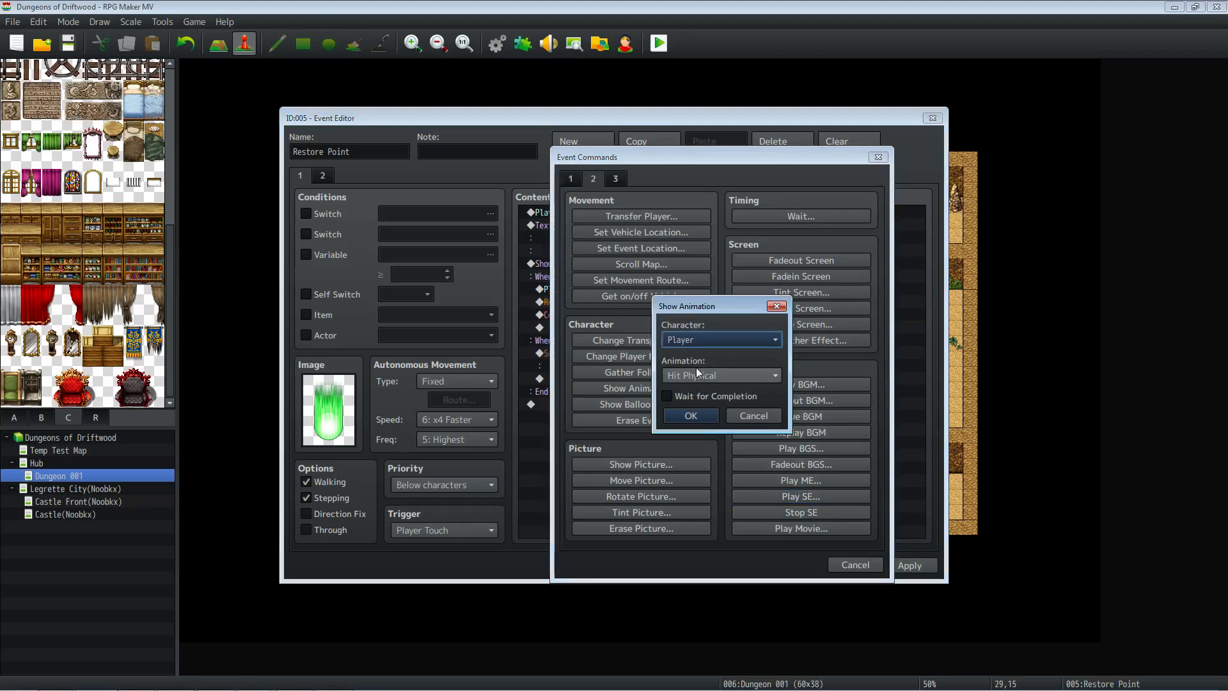
{"action": "left_click", "coordinate": [776, 378]}
{"action": "left_click_drag", "start_coordinate": [777, 358], "coordinate": [775, 624]}
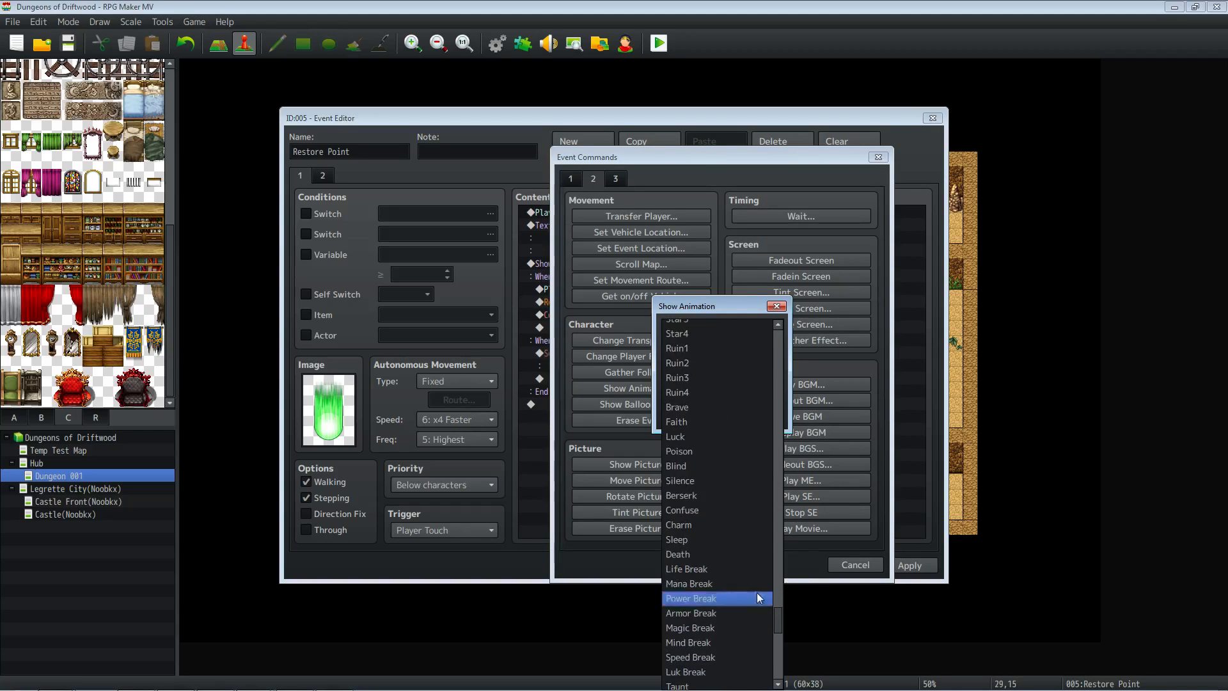
{"action": "scroll", "coordinate": [702, 473], "scroll_direction": "down", "scroll_amount": 1}
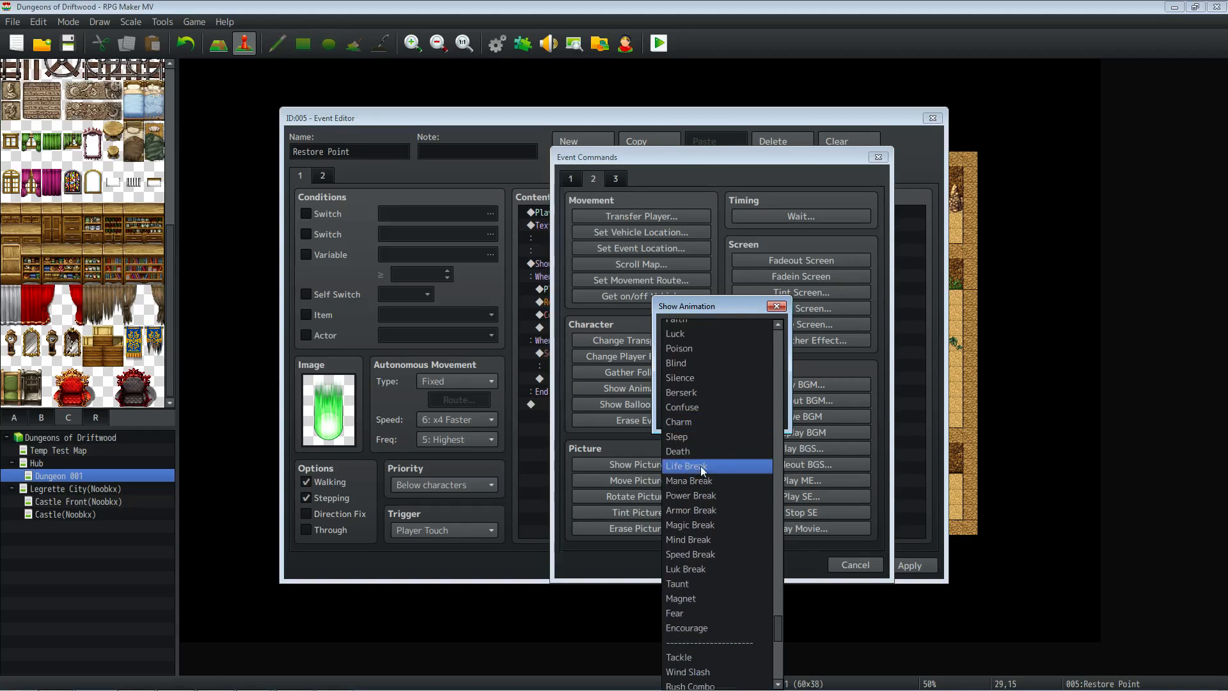
{"action": "scroll", "coordinate": [720, 586], "scroll_direction": "down", "scroll_amount": 1}
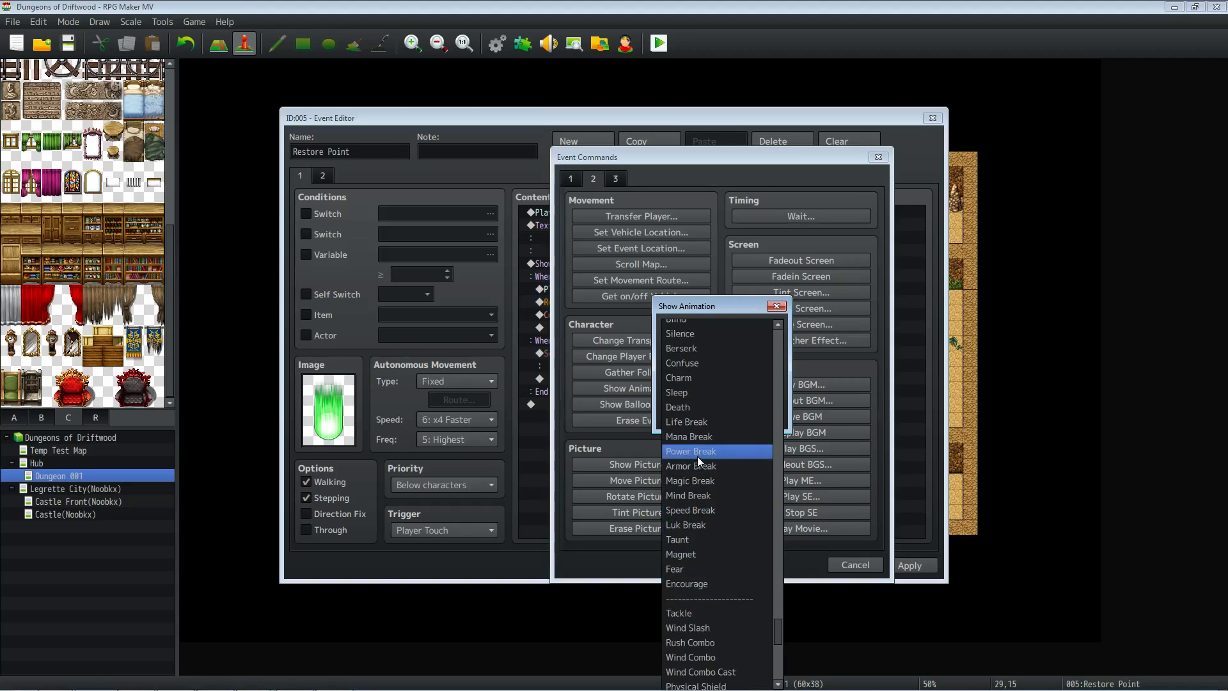
{"action": "scroll", "coordinate": [703, 463], "scroll_direction": "up", "scroll_amount": 1}
{"action": "scroll", "coordinate": [704, 463], "scroll_direction": "up", "scroll_amount": 7}
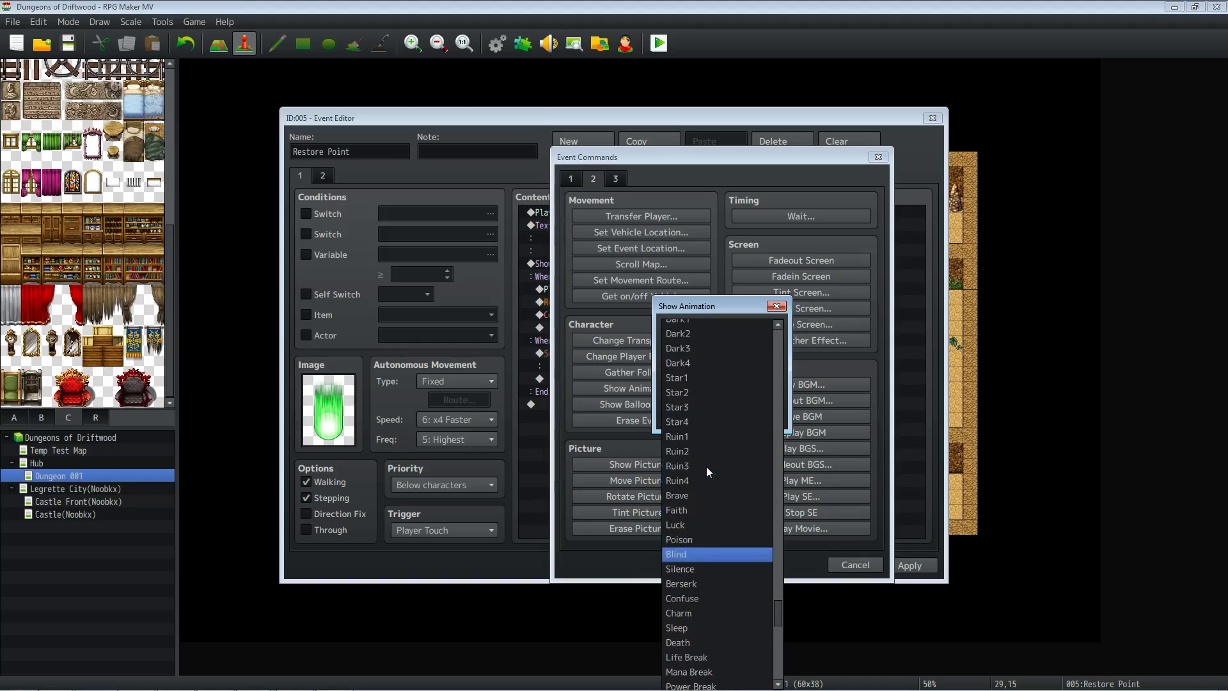
{"action": "scroll", "coordinate": [700, 481], "scroll_direction": "up", "scroll_amount": 5}
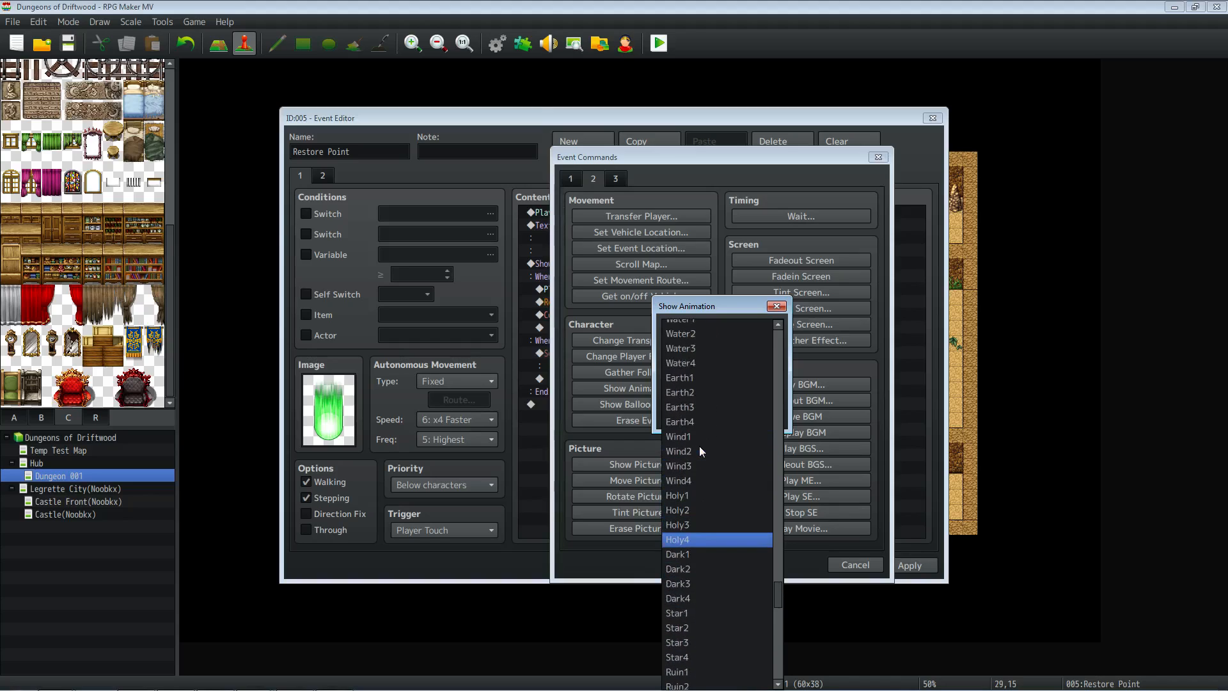
{"action": "scroll", "coordinate": [704, 563], "scroll_direction": "up", "scroll_amount": 5}
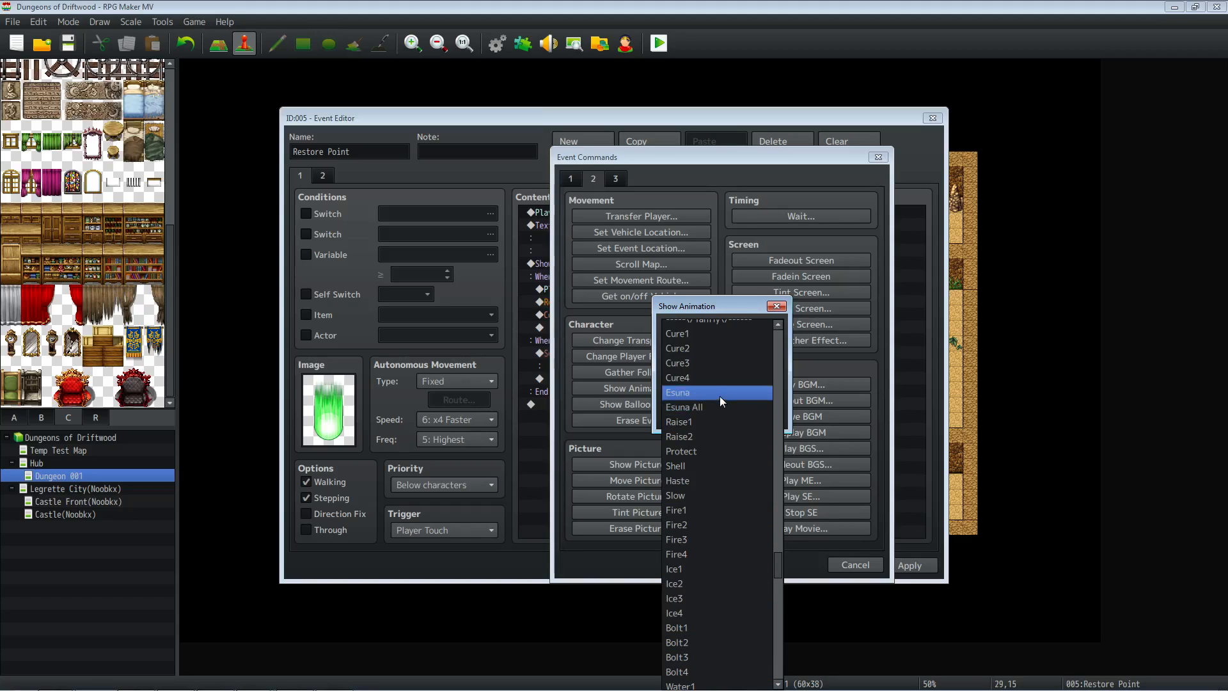
{"action": "left_click", "coordinate": [720, 392]}
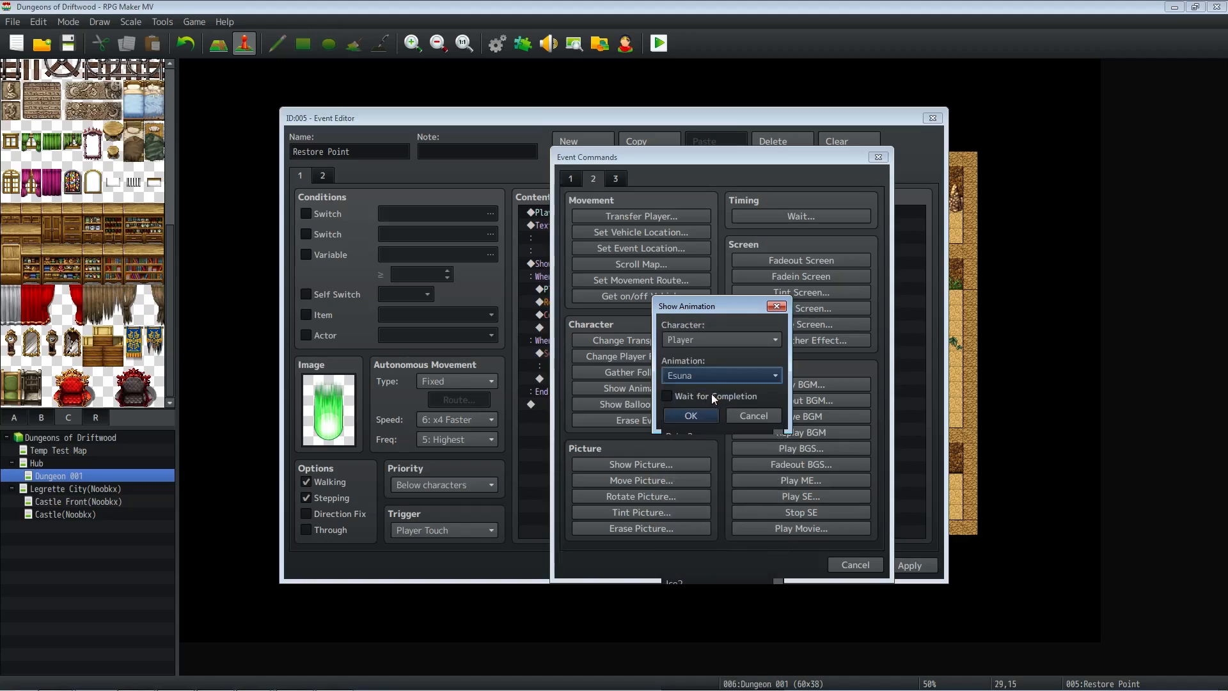
{"action": "left_click", "coordinate": [702, 415]}
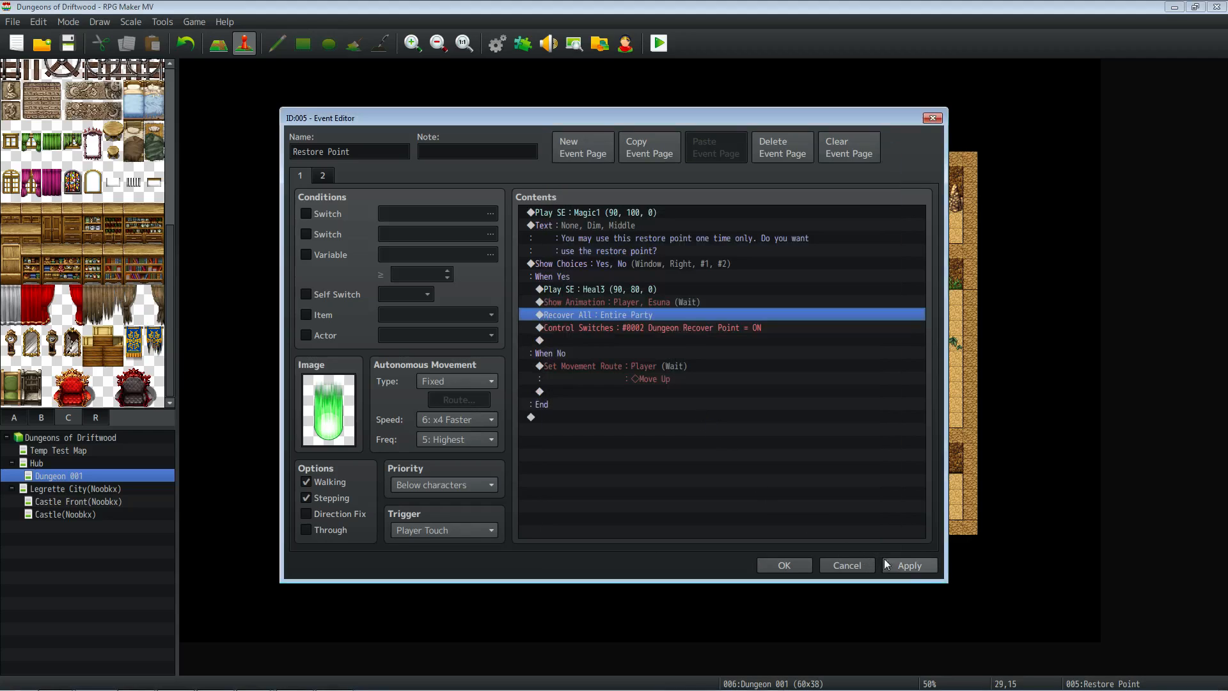
{"action": "left_click", "coordinate": [918, 565]}
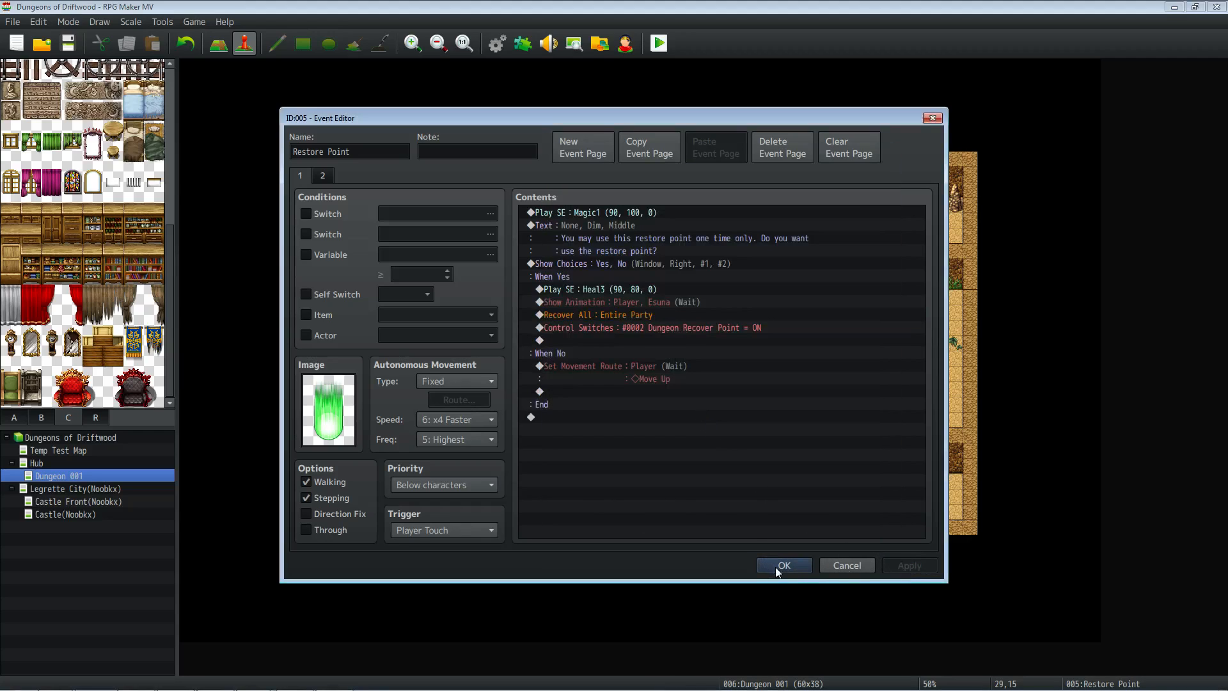
{"action": "left_click", "coordinate": [783, 565]}
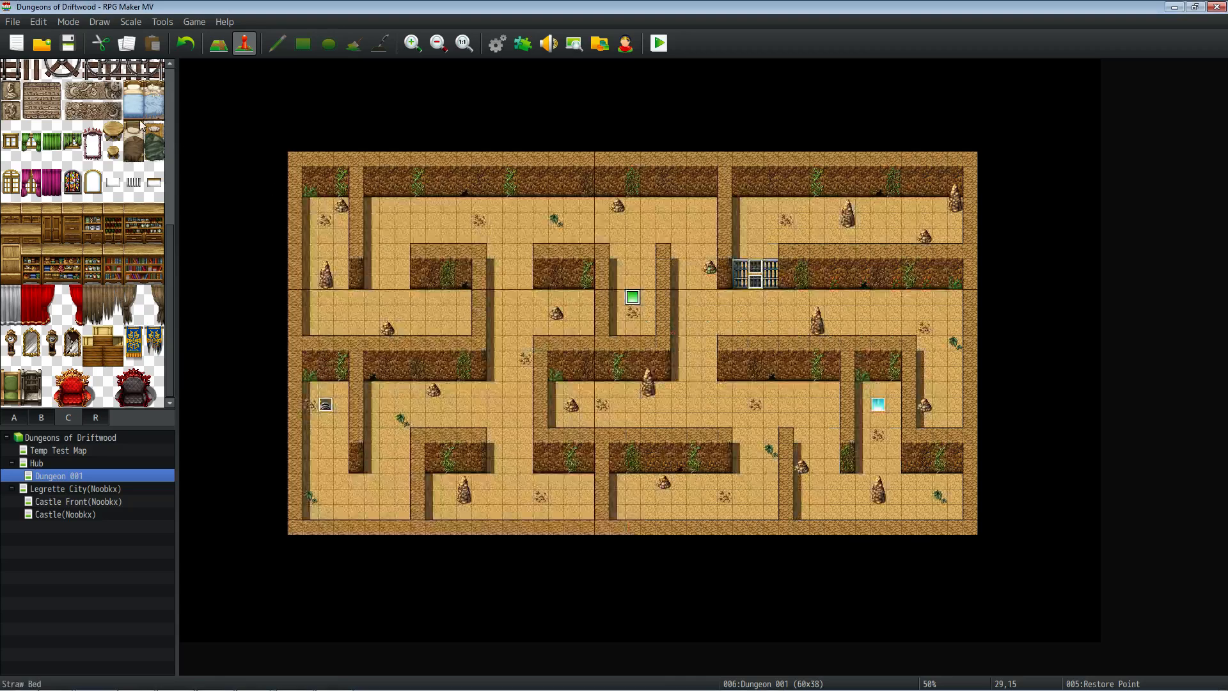
Start a playtest with a new game and warp into the Dungeon.
{"action": "left_click", "coordinate": [659, 43]}
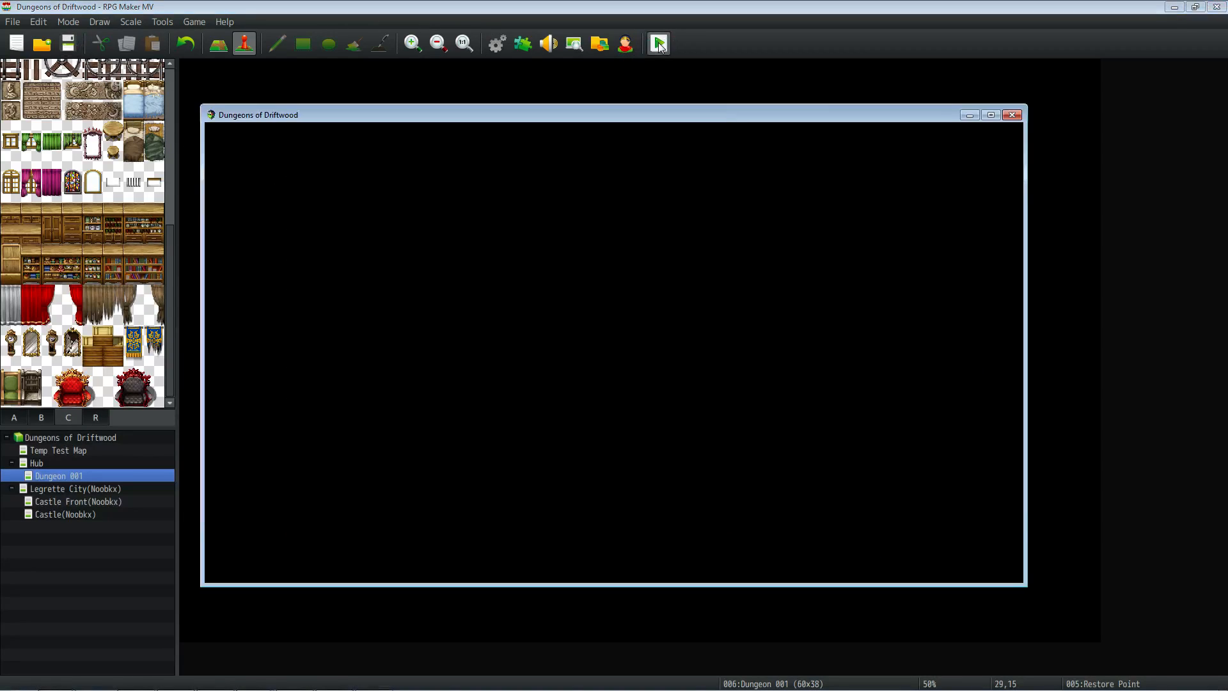
{"action": "key", "text": "Return"}
{"action": "key", "text": "Right"}
{"action": "key", "text": "Return"}
{"action": "key", "text": "Down"}
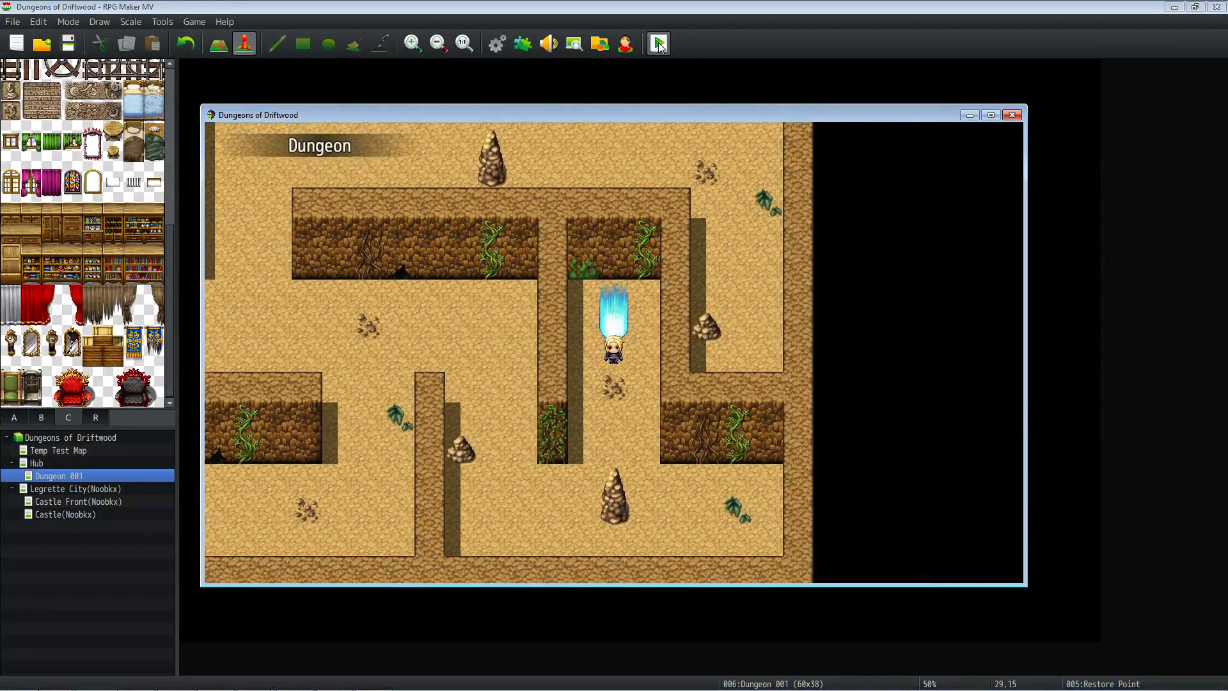
Step back onto the blue warp point in the Dungeon and decline to use it.
{"action": "key", "text": "Up"}
{"action": "key", "text": "Down"}
{"action": "key", "text": "Return"}
Walk from the blue warp around the walls to the green restore point and accept using it.
{"action": "key", "text": "Down"}
{"action": "key", "text": "Left"}
{"action": "key", "text": "Up"}
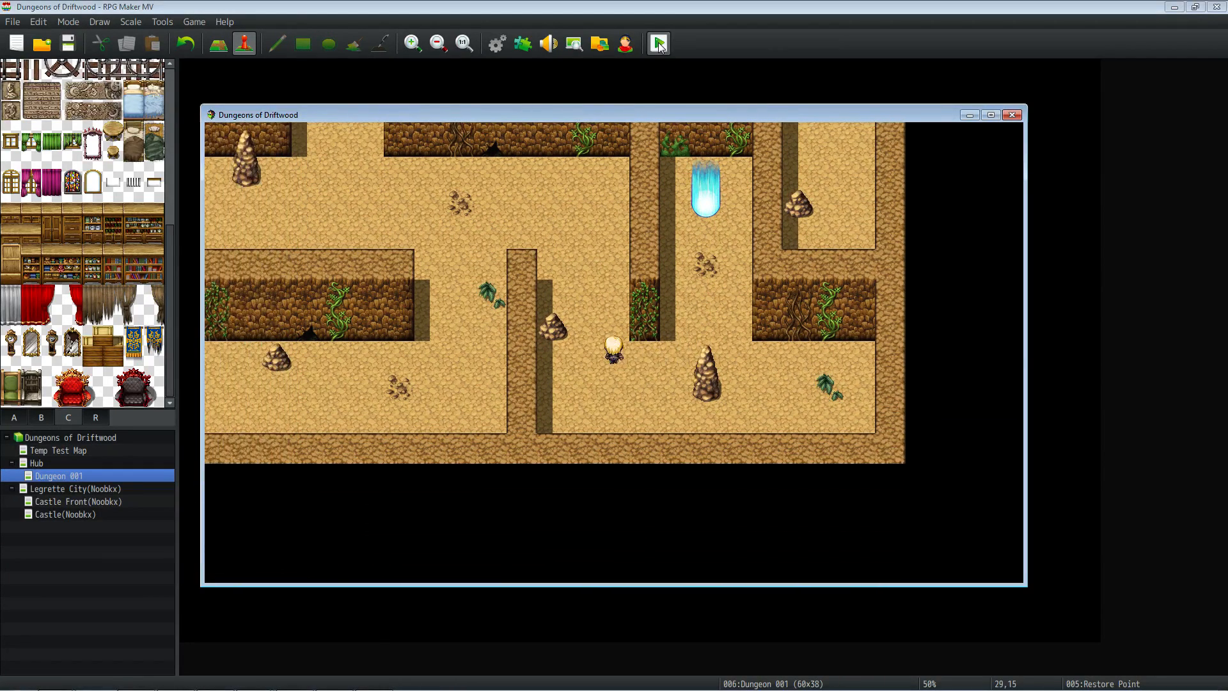
{"action": "key", "text": "Left"}
{"action": "key", "text": "Up"}
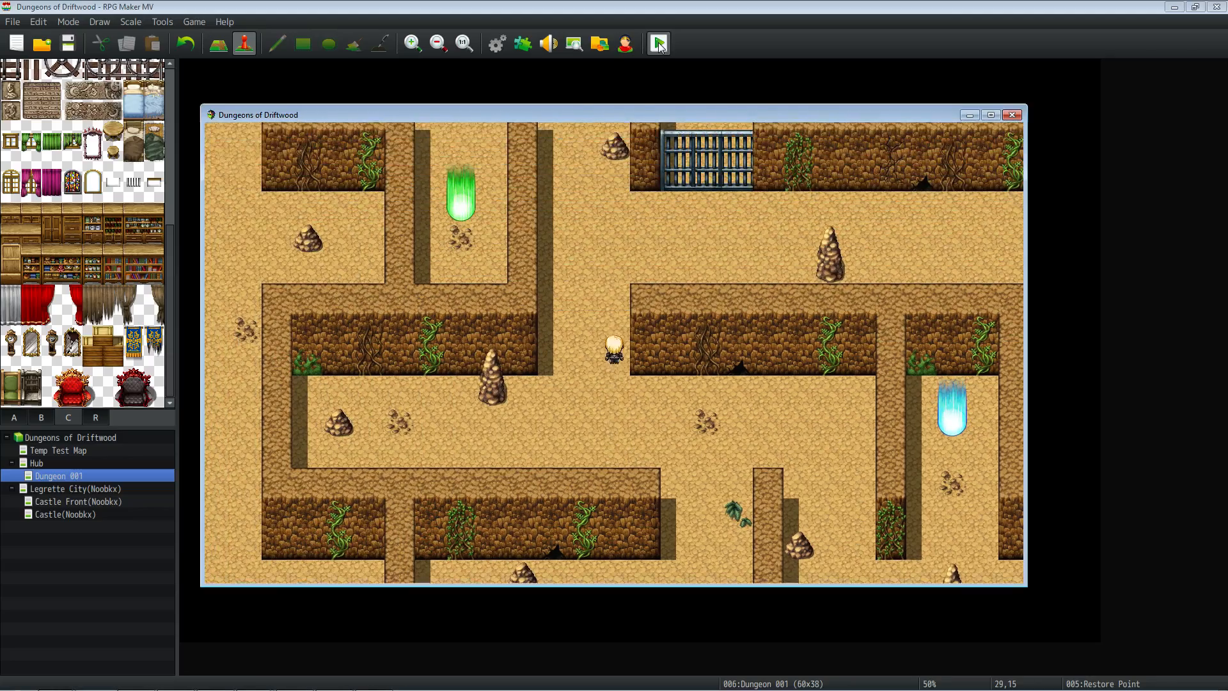
{"action": "key", "text": "Left"}
{"action": "key", "text": "Left"}
{"action": "key", "text": "Down"}
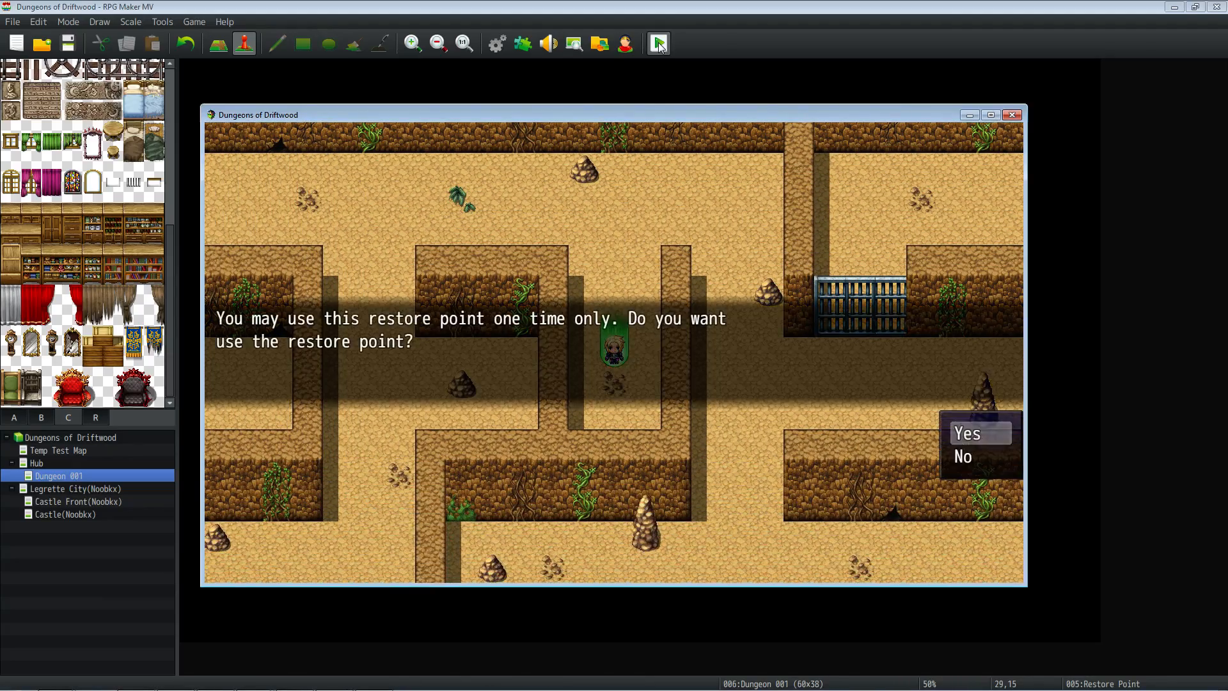
{"action": "key", "text": "Return"}
Leave the used restore point, walk to the lever in the dungeon's southwest corridor and activate it.
{"action": "key", "text": "Up"}
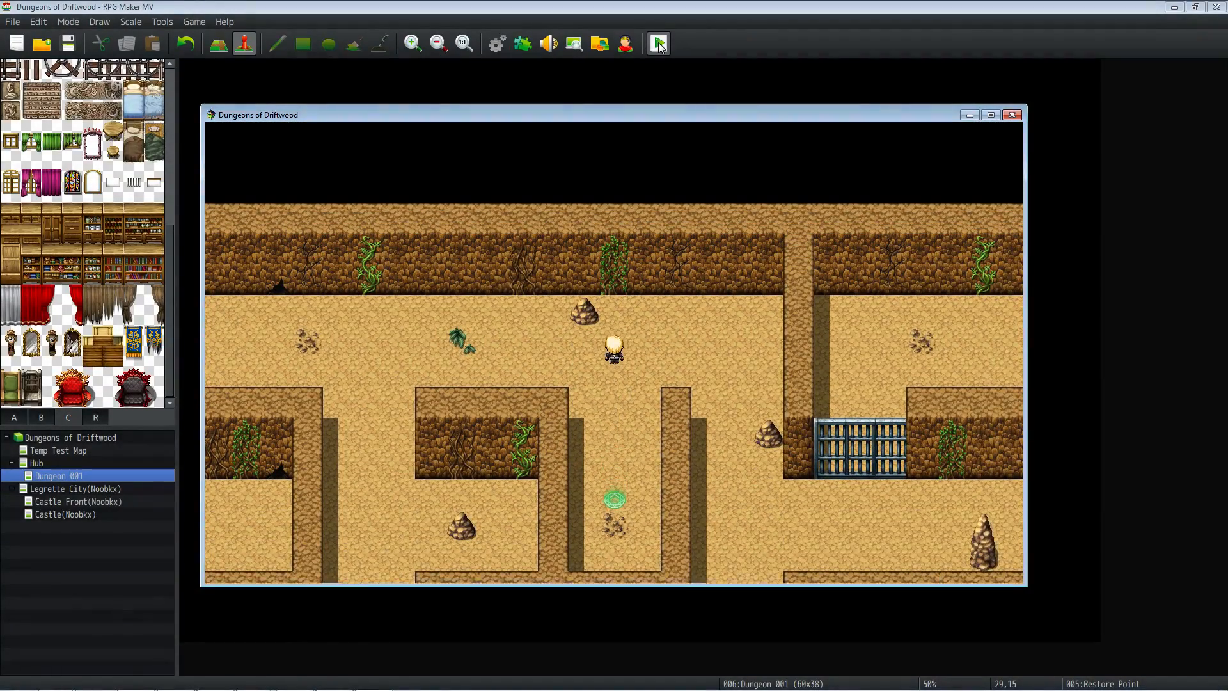
{"action": "key", "text": "Left"}
{"action": "key", "text": "Down"}
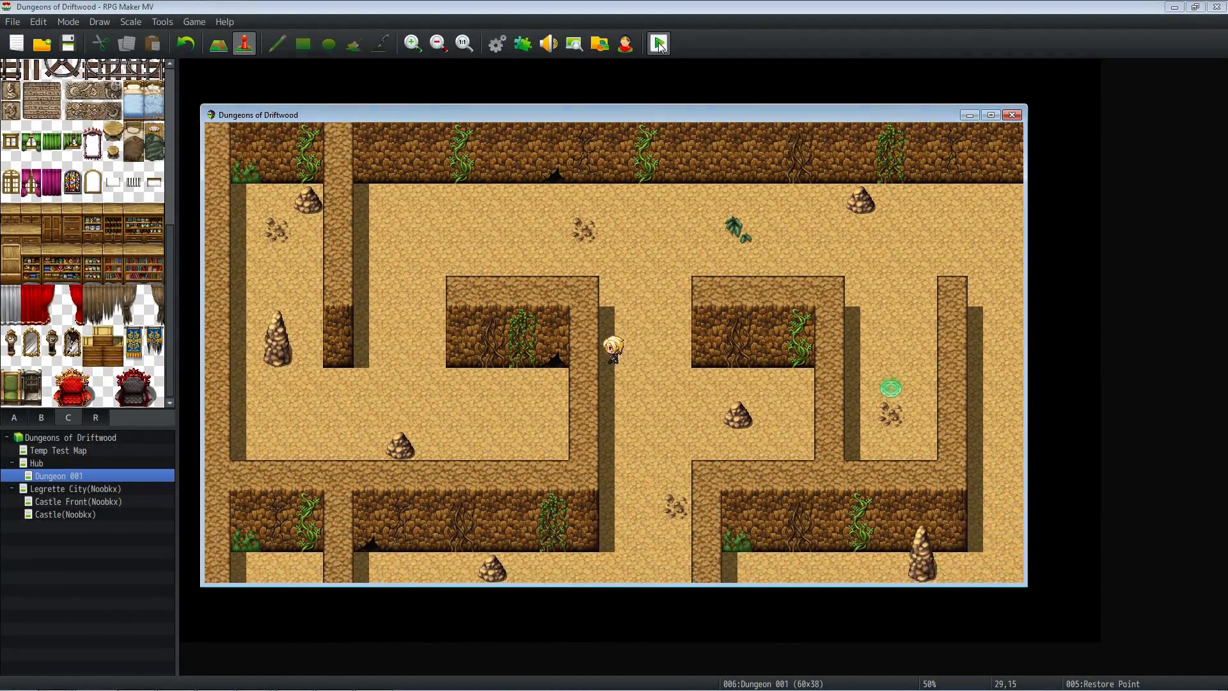
{"action": "key", "text": "Left"}
{"action": "key", "text": "Left"}
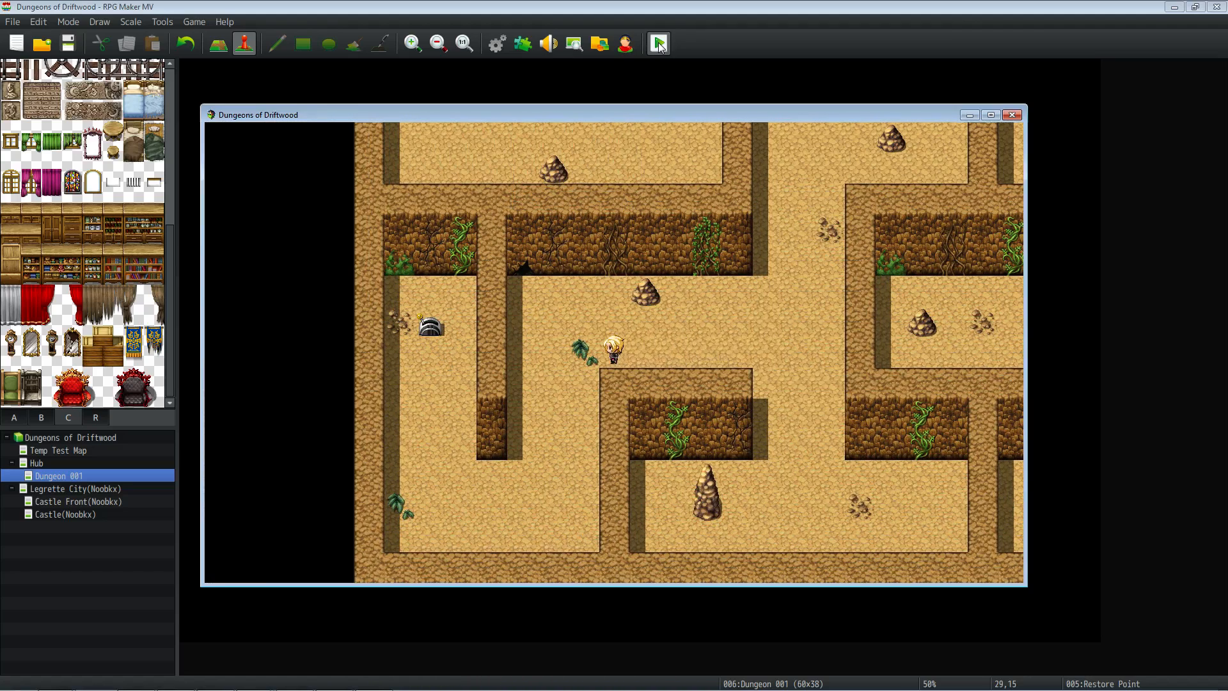
{"action": "key", "text": "Left"}
{"action": "key", "text": "Up"}
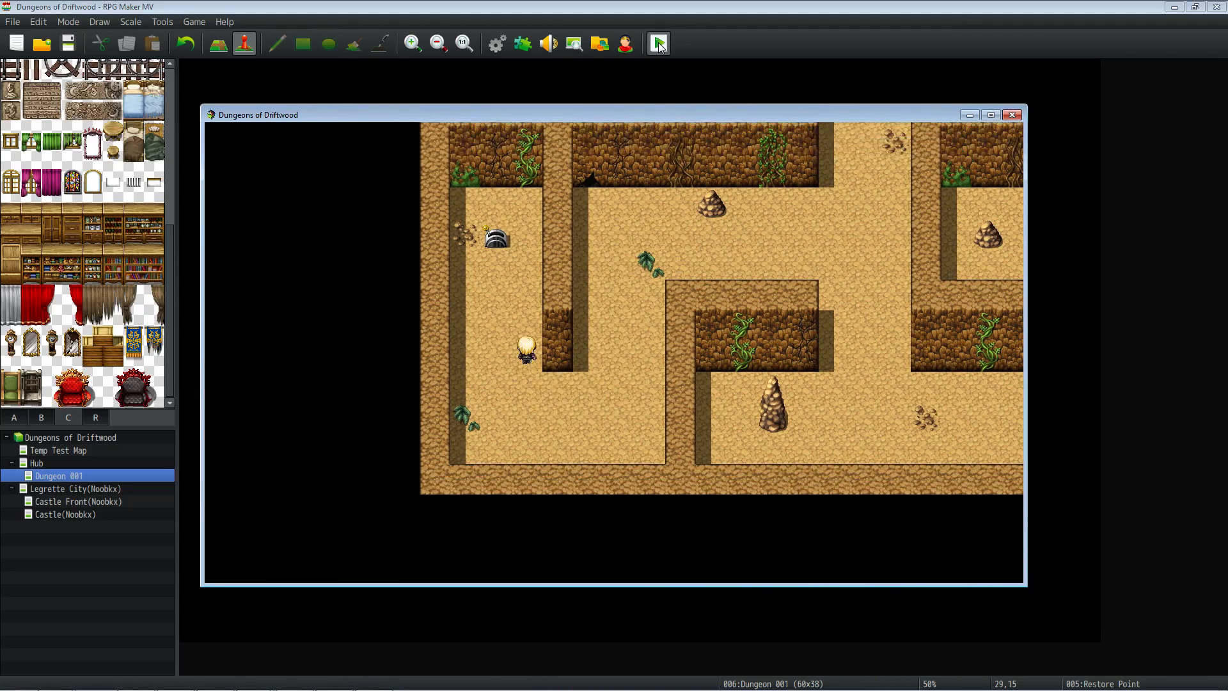
{"action": "key", "text": "Return"}
{"action": "key", "text": "Return"}
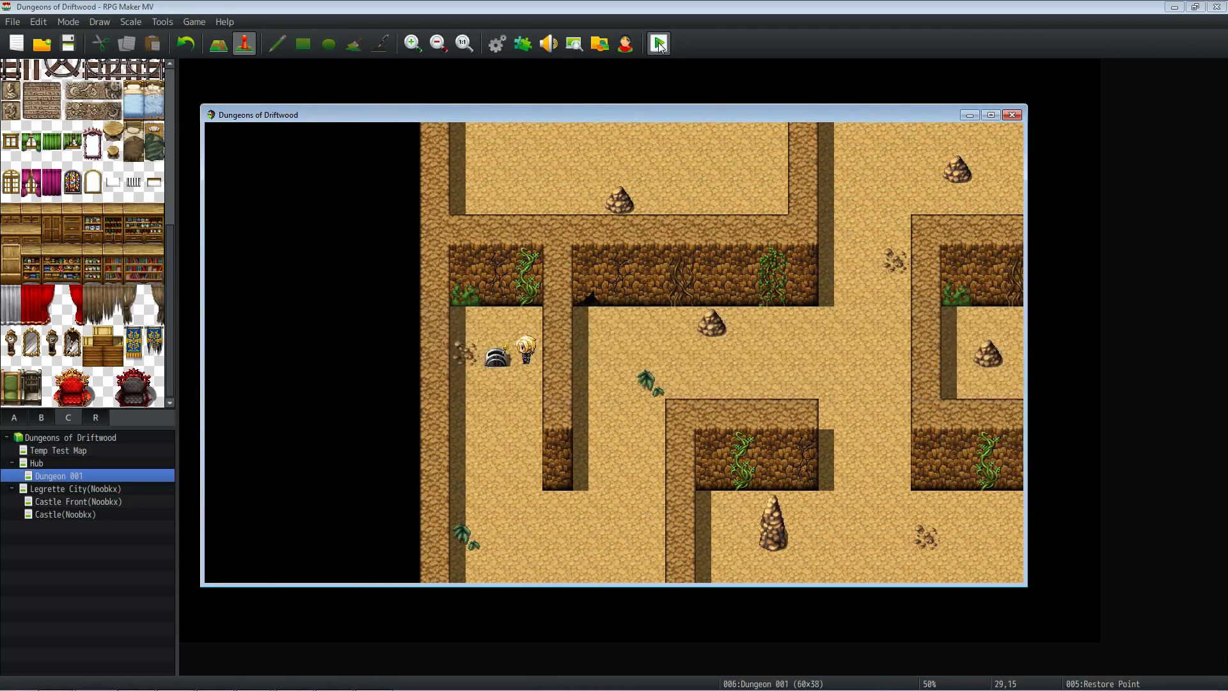
Walk from the lever back across the dungeon and through the opened gate into the area beyond.
{"action": "key", "text": "Down"}
{"action": "key", "text": "Right"}
{"action": "key", "text": "Up"}
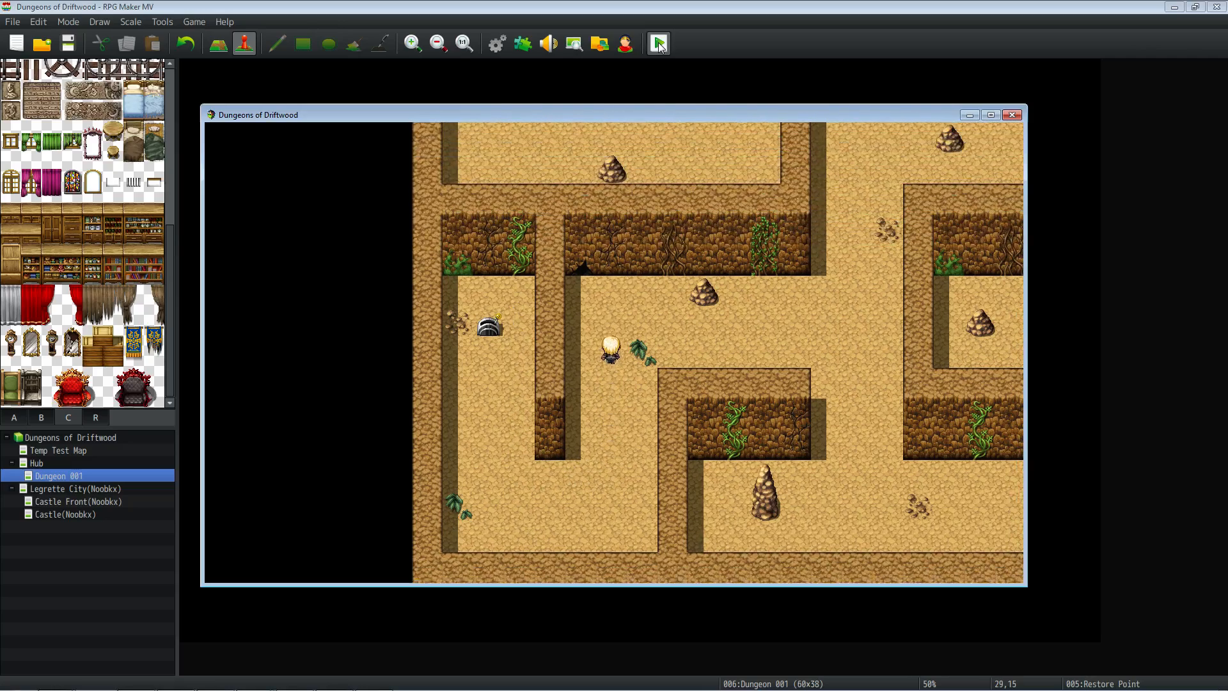
{"action": "key", "text": "Right"}
{"action": "key", "text": "Up"}
{"action": "key", "text": "Up"}
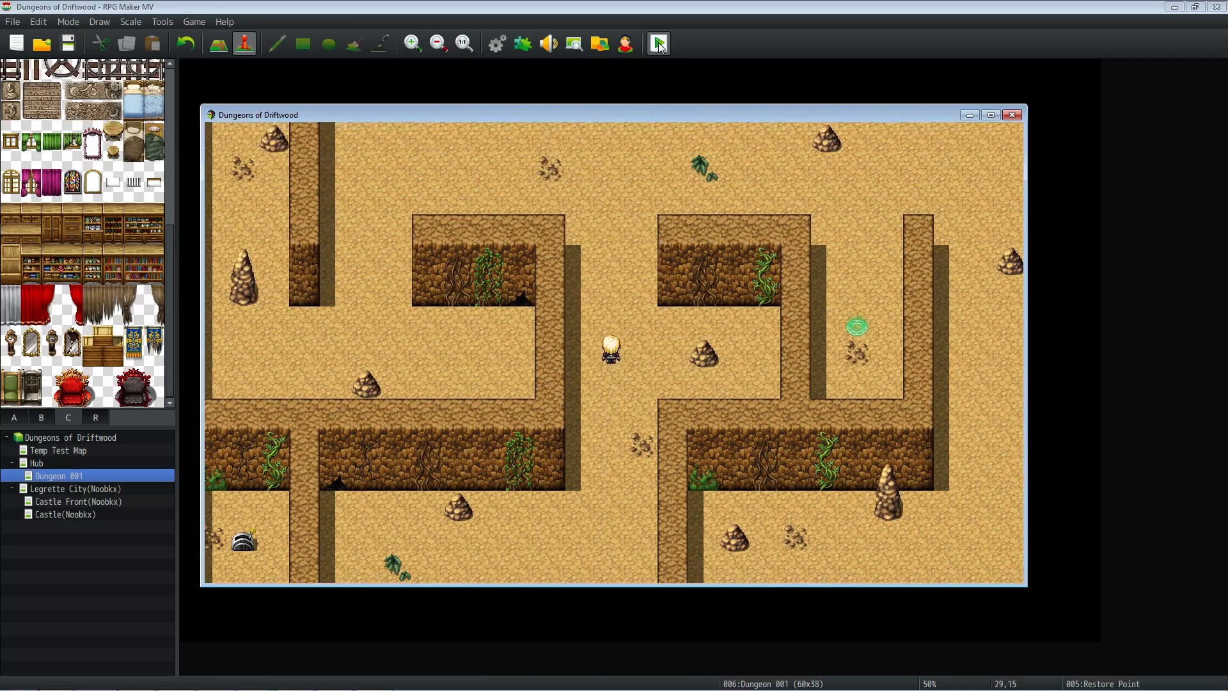
{"action": "key", "text": "Right"}
{"action": "key", "text": "Right"}
{"action": "key", "text": "Down"}
{"action": "key", "text": "Right"}
{"action": "key", "text": "Up"}
{"action": "key", "text": "Right"}
{"action": "key", "text": "Up"}
{"action": "key", "text": "Left"}
{"action": "key", "text": "Down"}
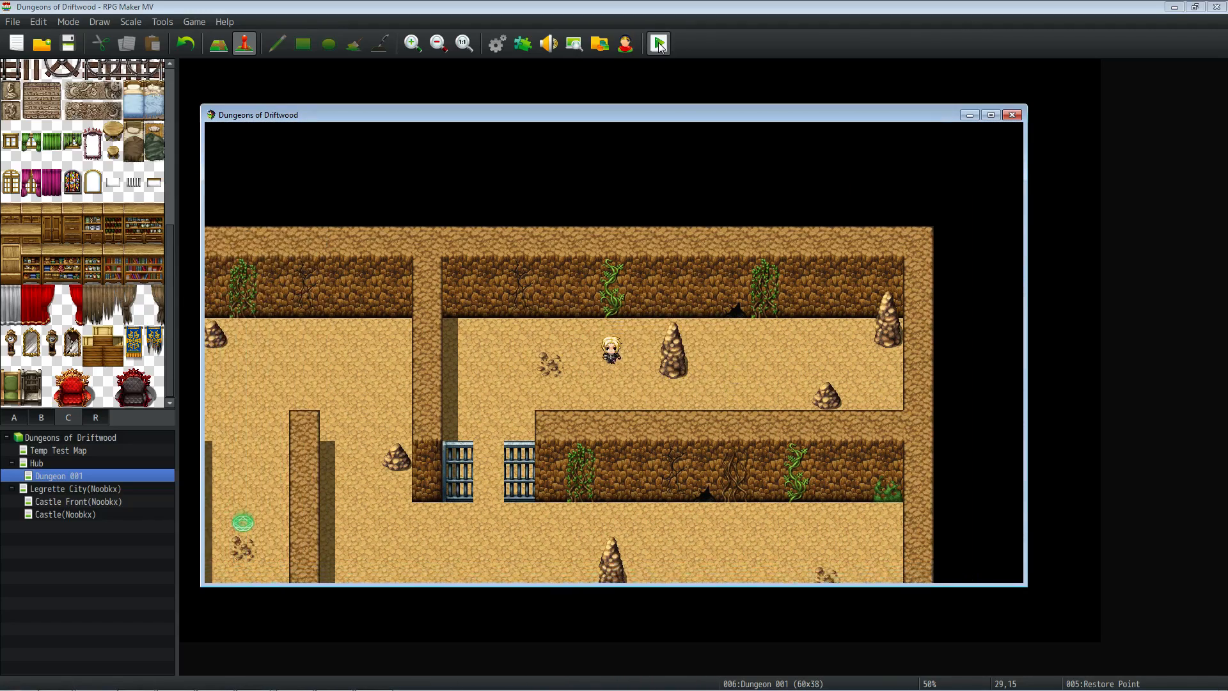
Walk back into the gate opening and close the playtest.
{"action": "key", "text": "Left"}
{"action": "key", "text": "Left"}
{"action": "key", "text": "Down"}
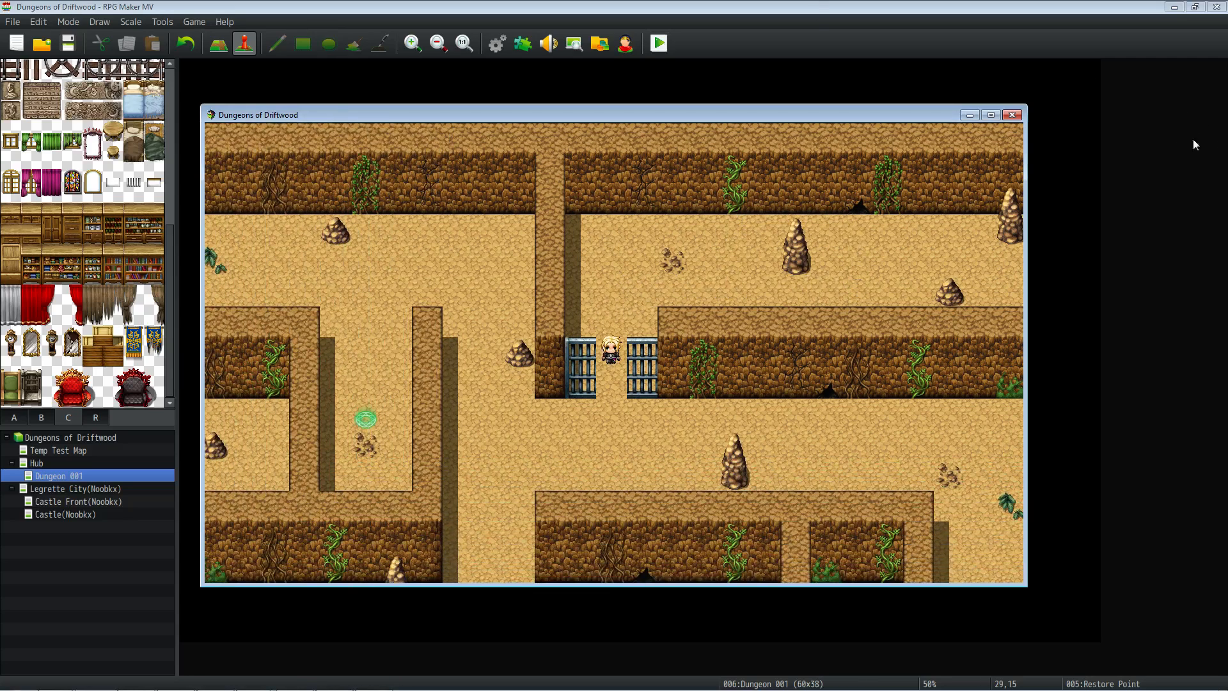
{"action": "left_click", "coordinate": [1012, 115]}
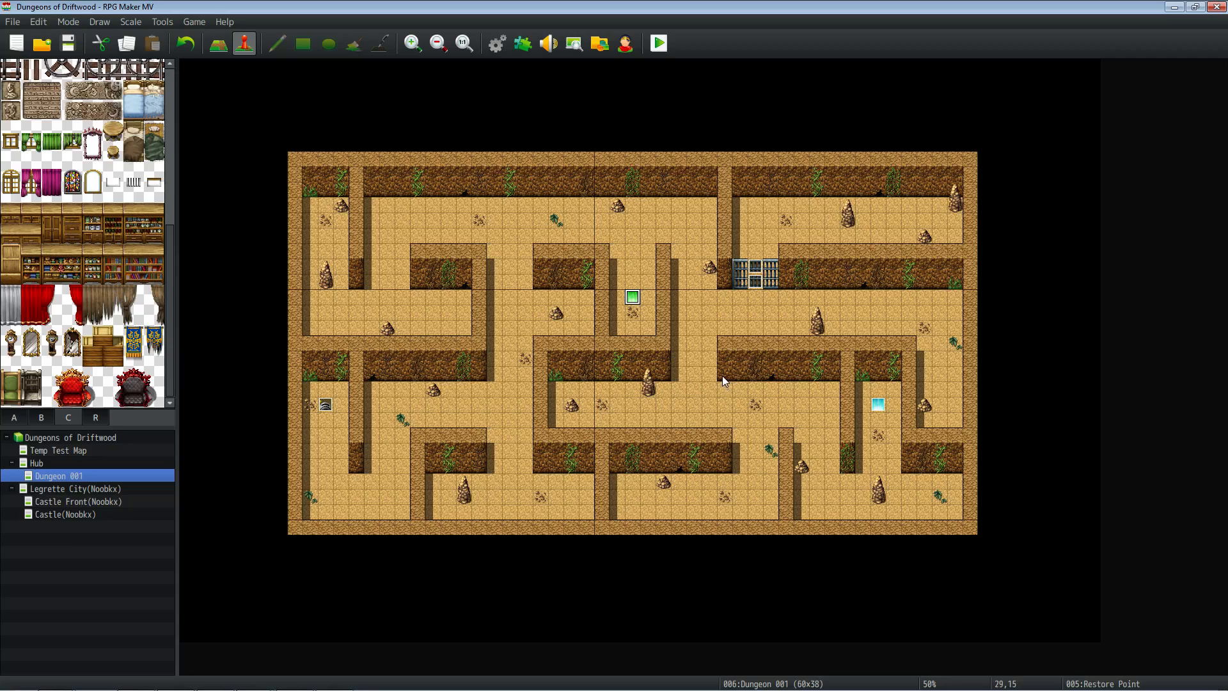
{"action": "left_click", "coordinate": [678, 407]}
{"action": "left_click", "coordinate": [674, 379]}
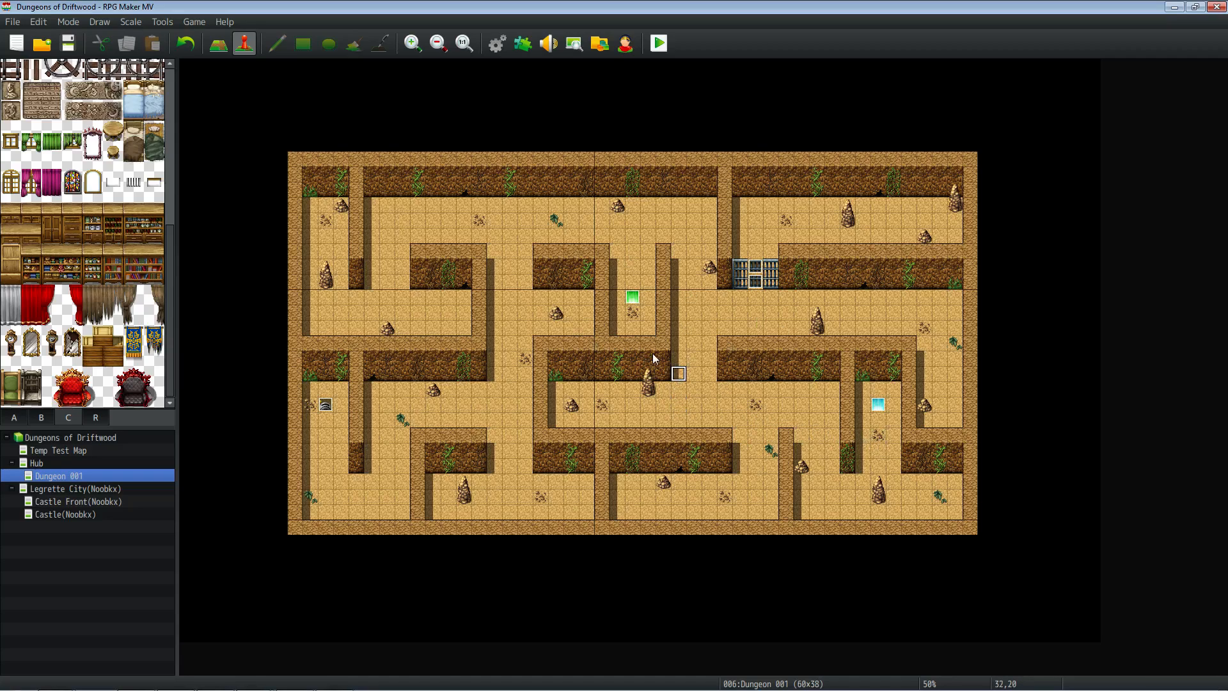